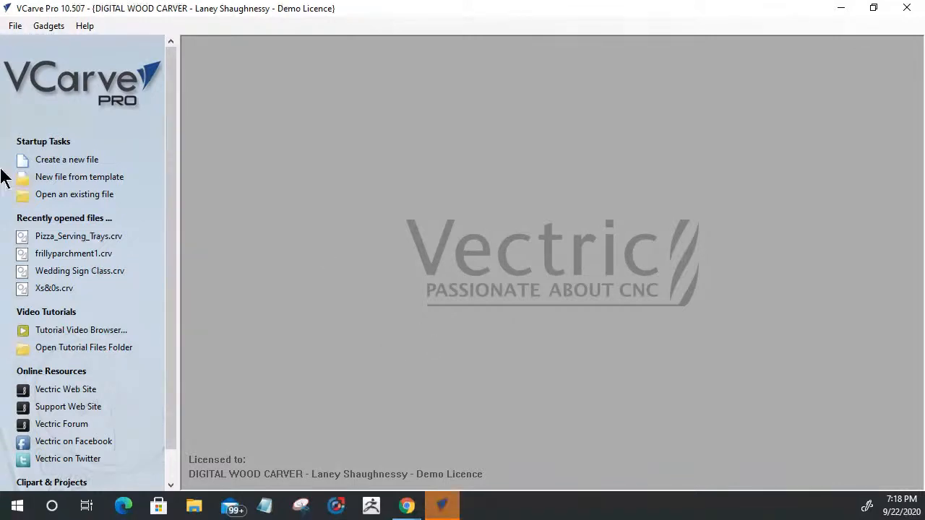
# Create a new single-sided job 14 inches wide, 14 inches high and 1.5 inches thick
pyautogui.click(59, 159)
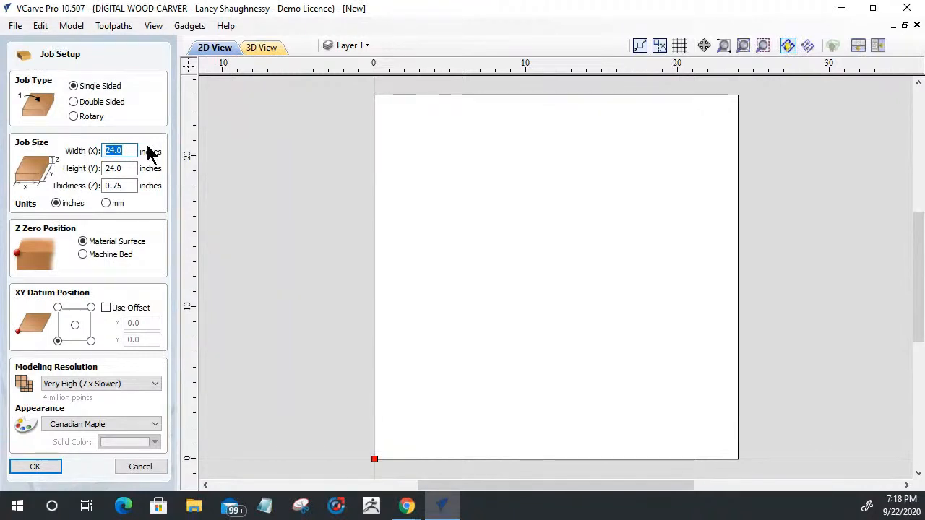
pyautogui.write('14')
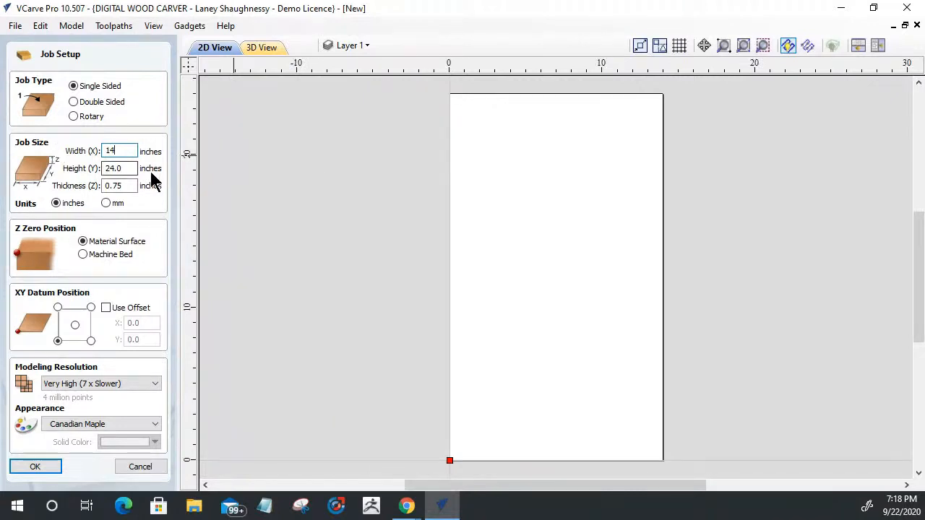
pyautogui.press('Tab')
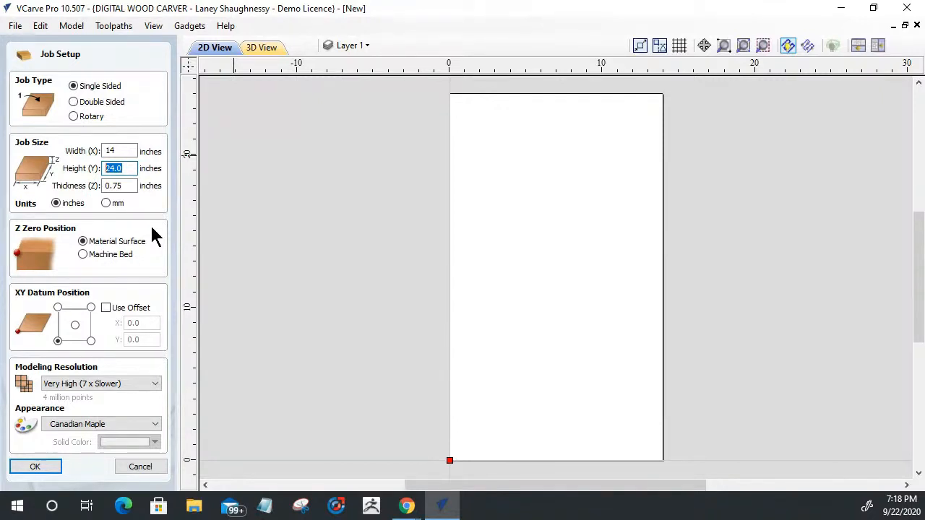
pyautogui.write('14')
pyautogui.click(122, 187)
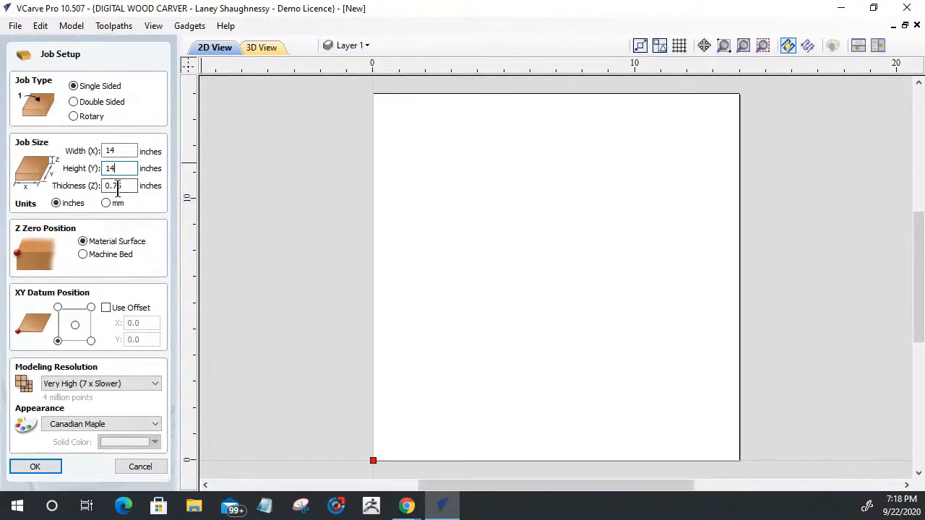
pyautogui.moveTo(122, 187); pyautogui.dragTo(102, 187)
pyautogui.write('1.5')
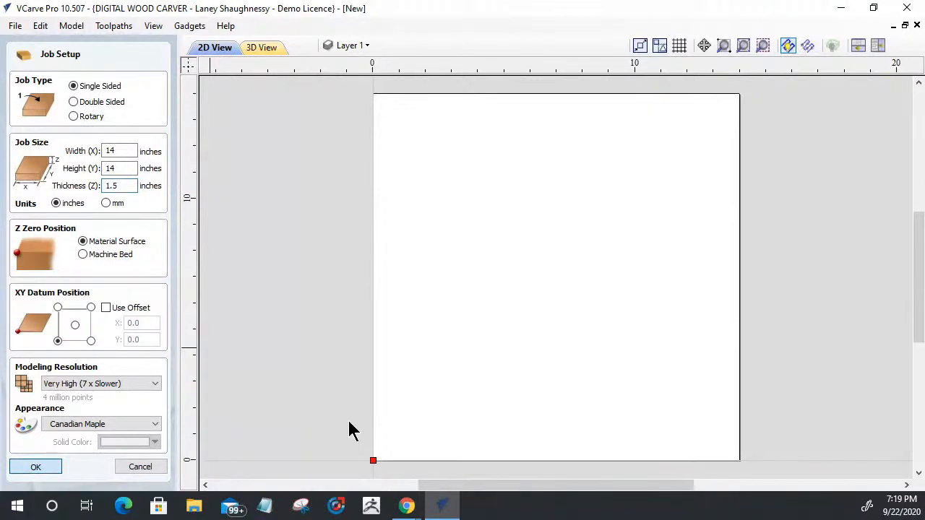
pyautogui.click(38, 466)
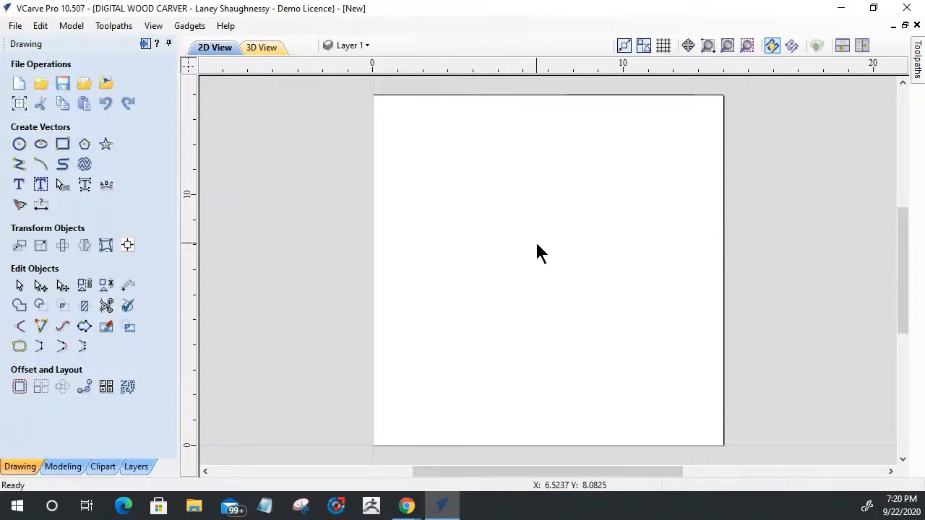
# Draw a circle 13 inches in diameter centred on the material at X 7, Y 7
pyautogui.click(19, 143)
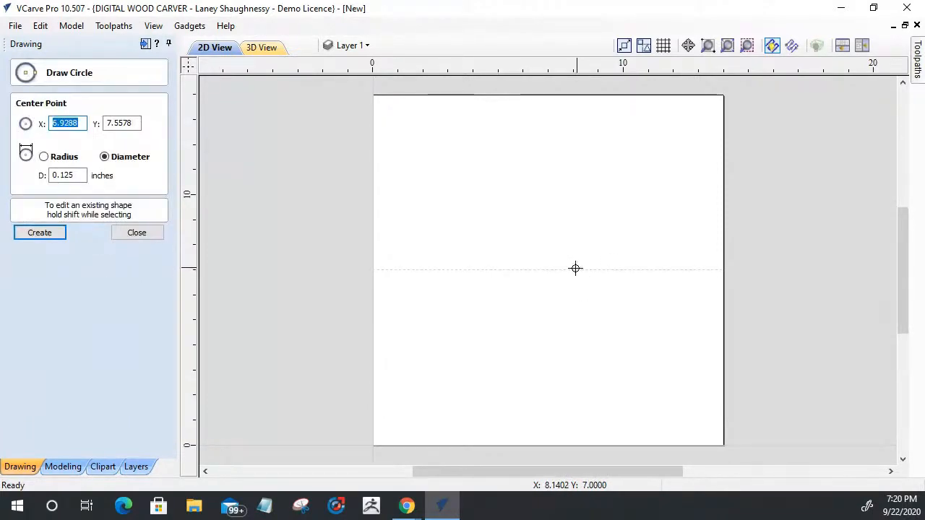
pyautogui.click(548, 269)
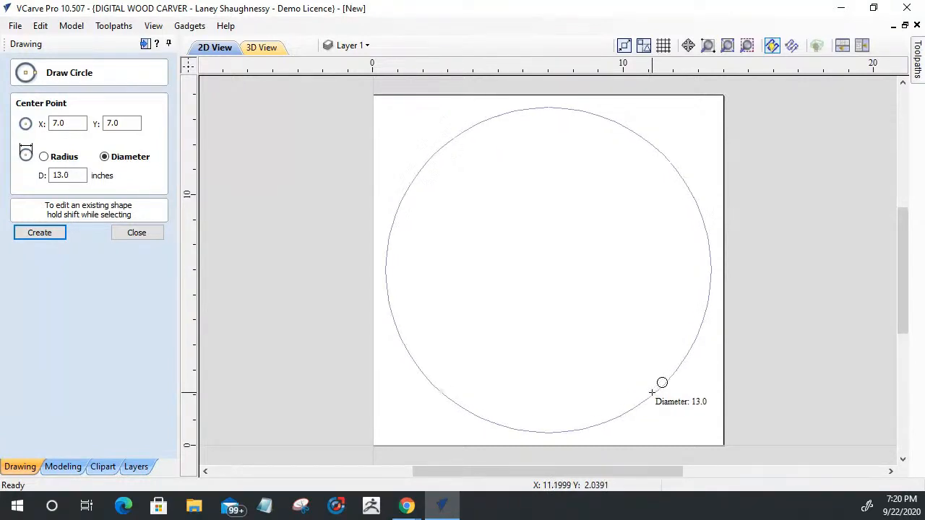
pyautogui.click(650, 388)
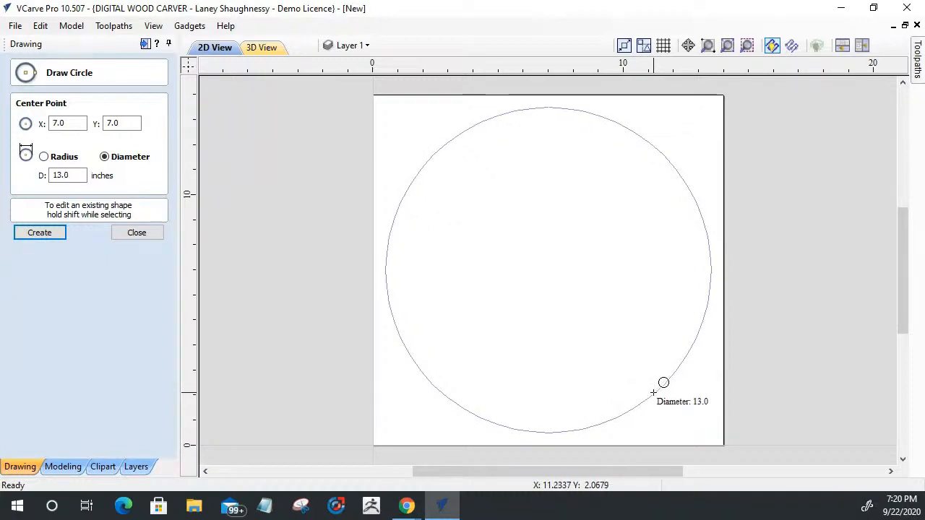
pyautogui.click(653, 393)
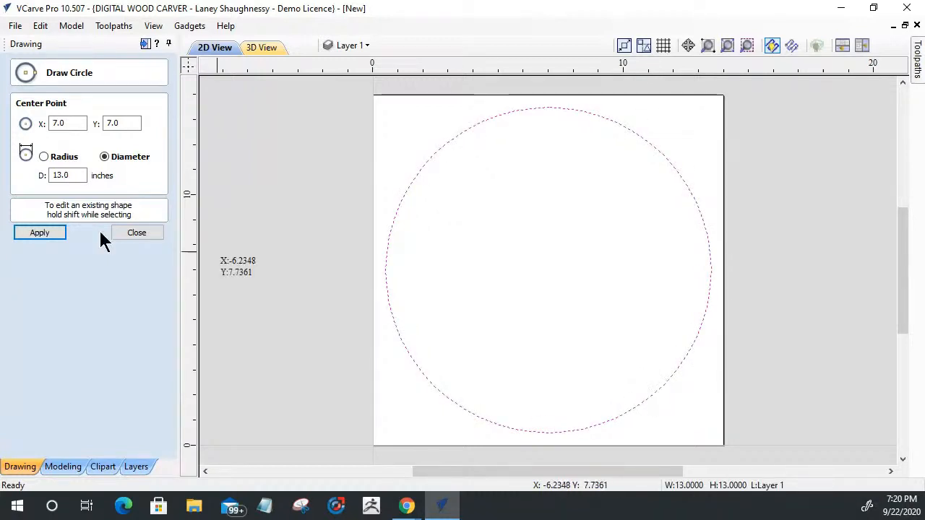
pyautogui.click(141, 235)
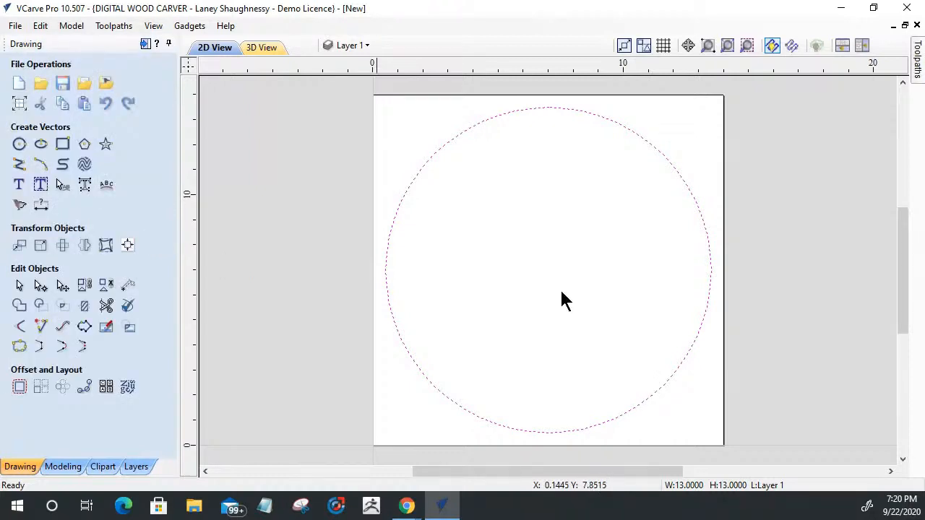
# Draw a concentric circle 3 inches in diameter at the centre of the large circle
pyautogui.click(19, 147)
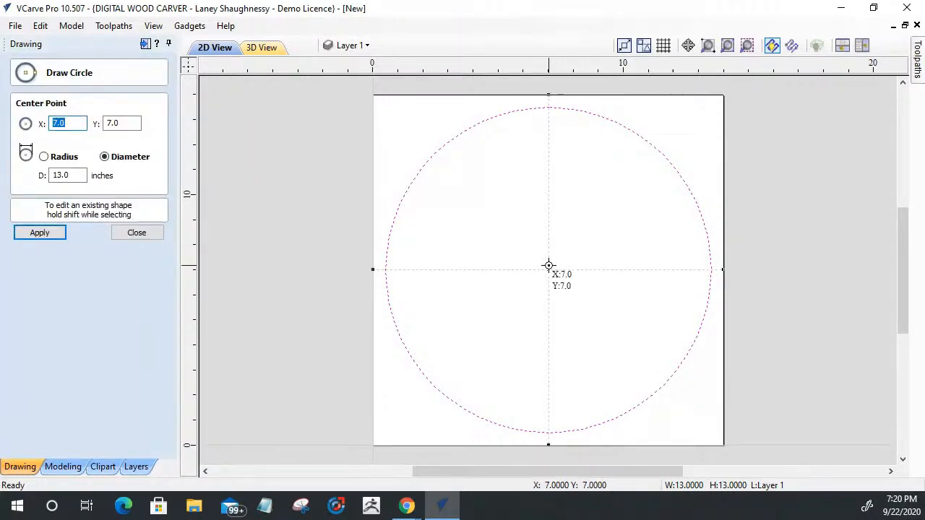
pyautogui.click(548, 269)
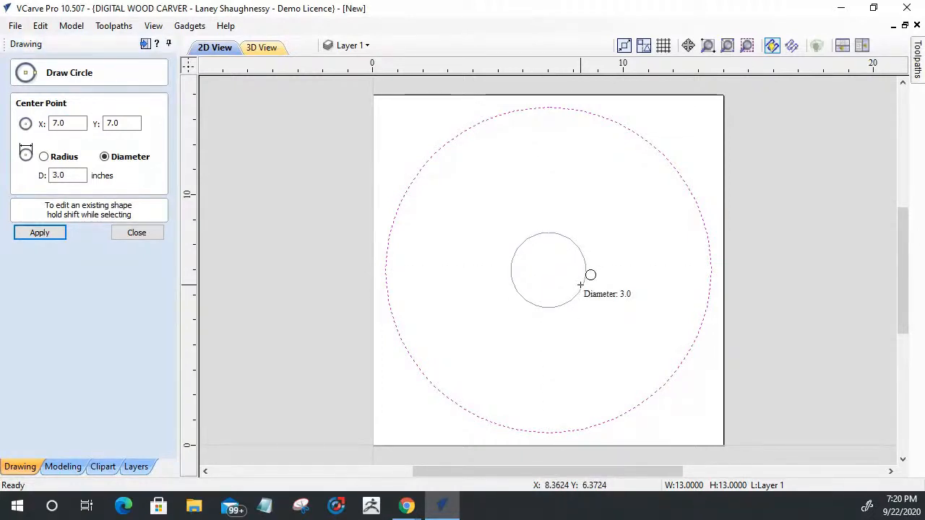
pyautogui.click(580, 285)
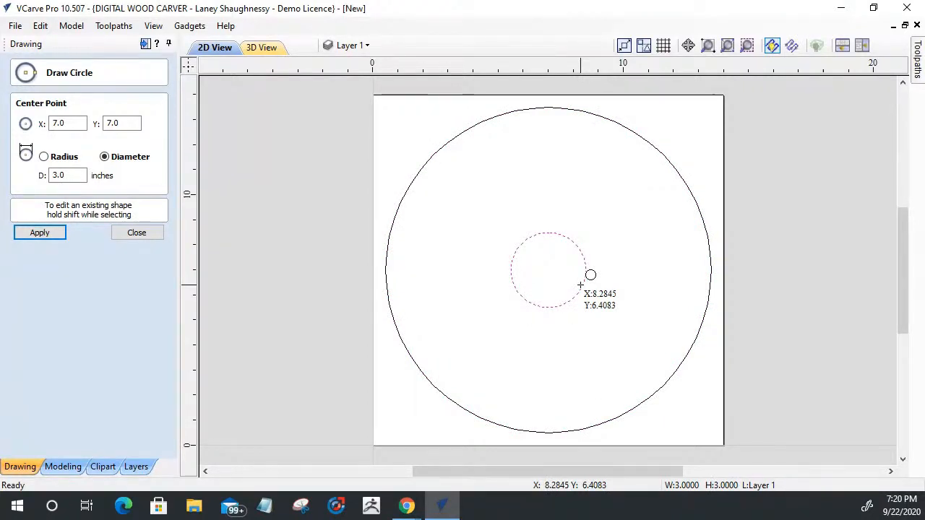
pyautogui.click(132, 234)
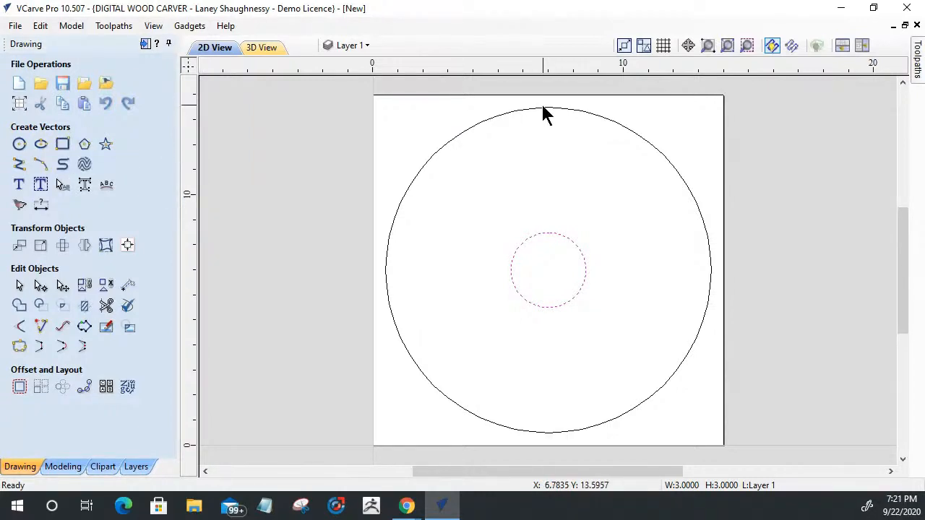
# Draw a square-cornered vertical rectangle about 0.5 inches wide and 14 inches high through the middle of the circles
pyautogui.click(63, 144)
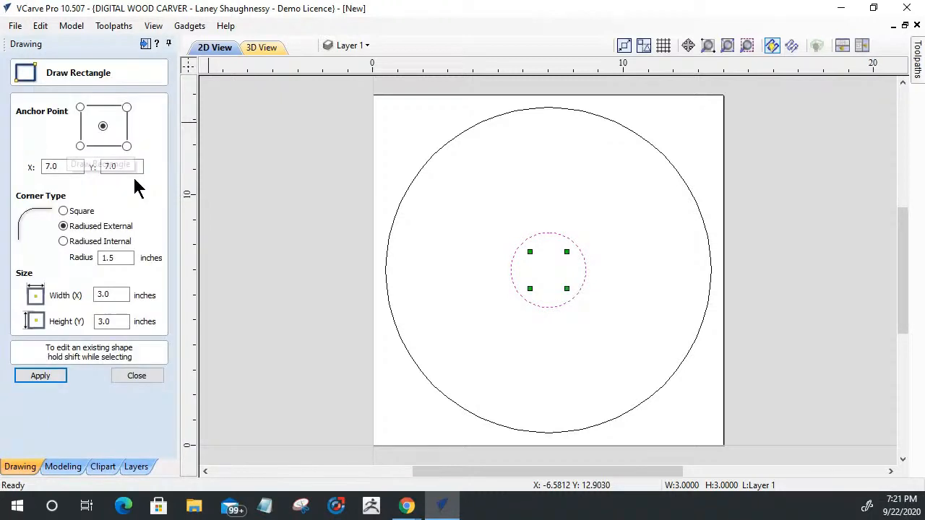
pyautogui.click(62, 210)
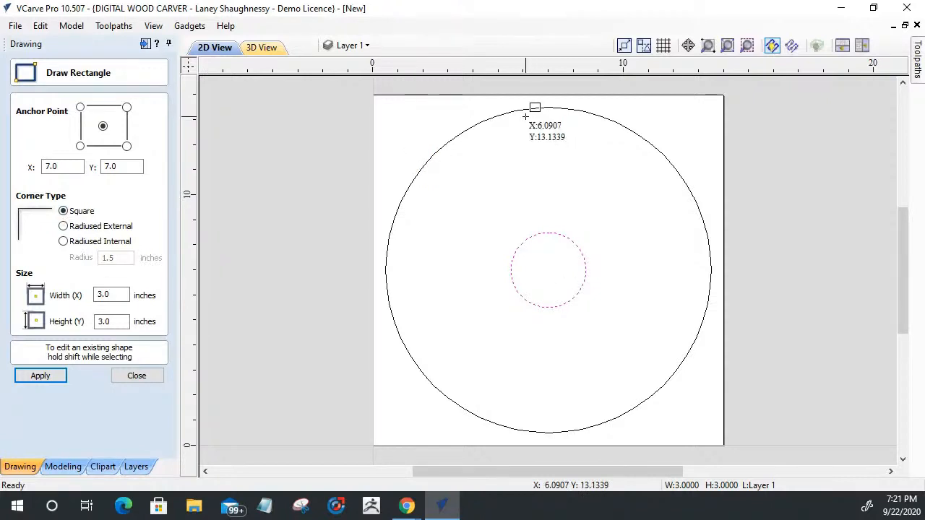
pyautogui.moveTo(541, 97); pyautogui.dragTo(555, 446)
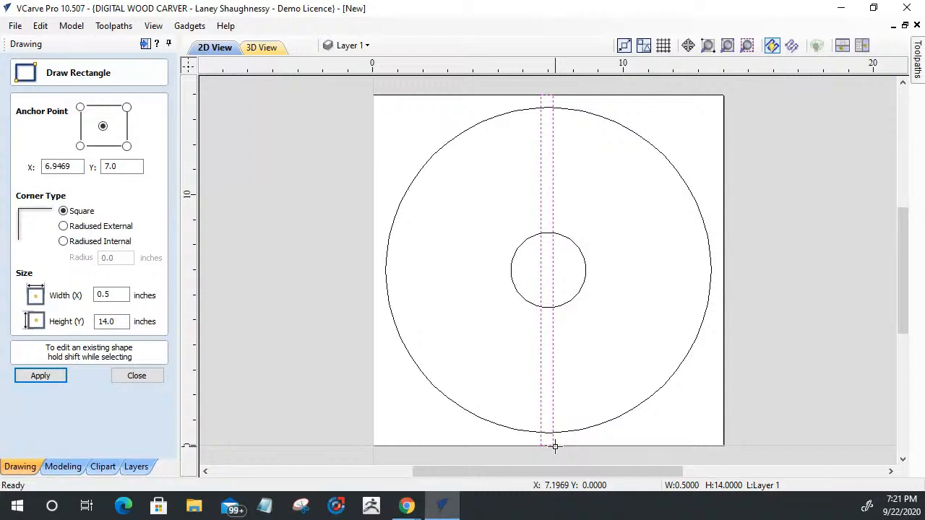
# Set the vertical rectangle's width to 0.375 inches
pyautogui.click(108, 295)
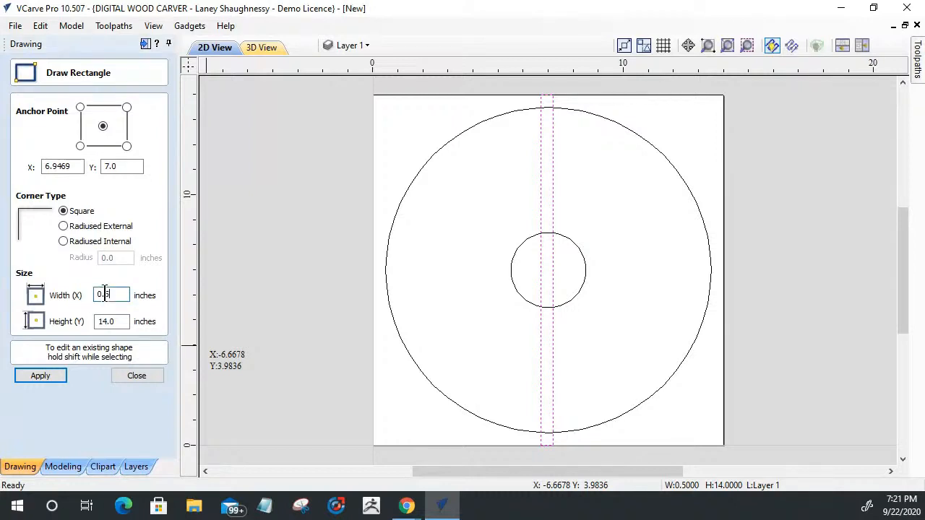
pyautogui.write('.375')
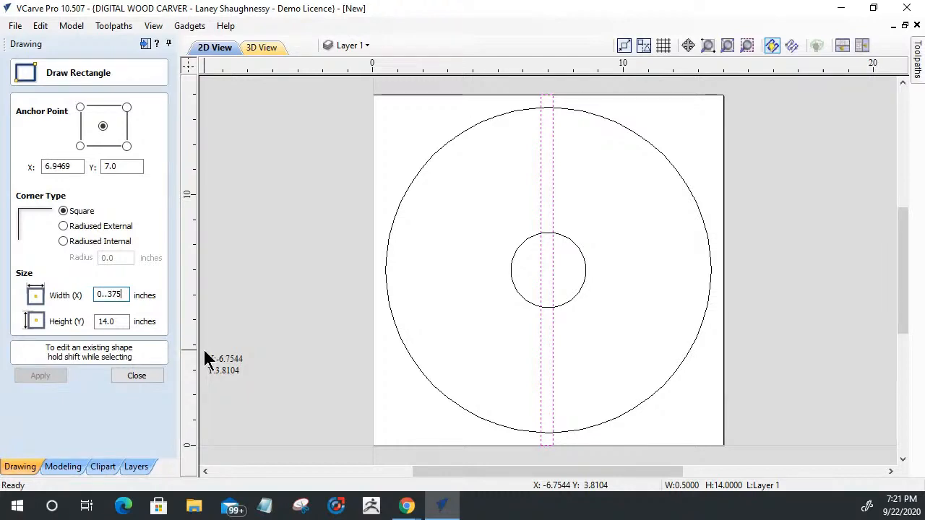
pyautogui.press('BackSpace')
pyautogui.press('BackSpace')
pyautogui.press('BackSpace')
pyautogui.press('BackSpace')
pyautogui.write('375')
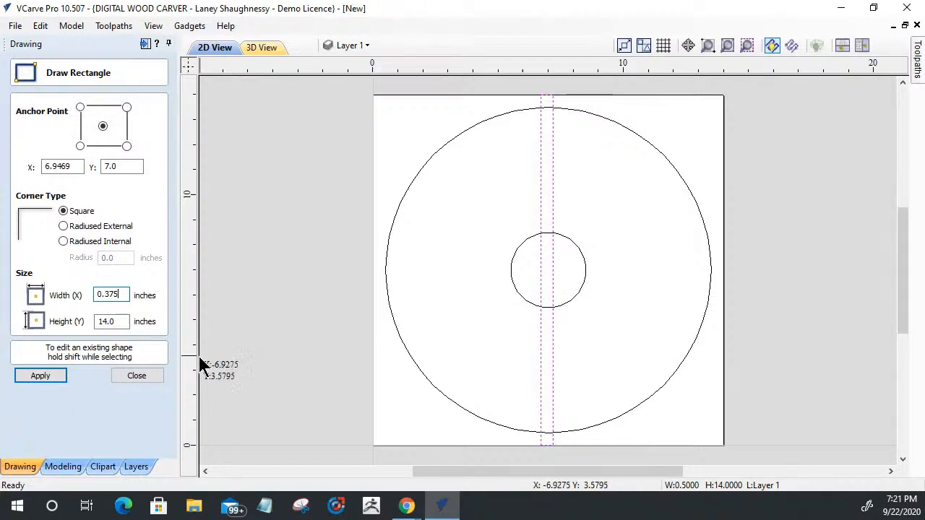
pyautogui.click(37, 376)
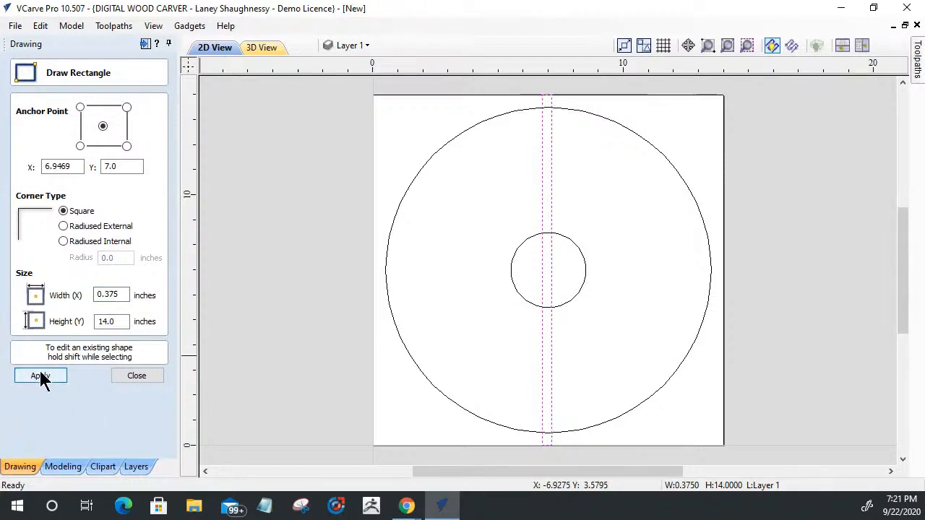
pyautogui.click(136, 377)
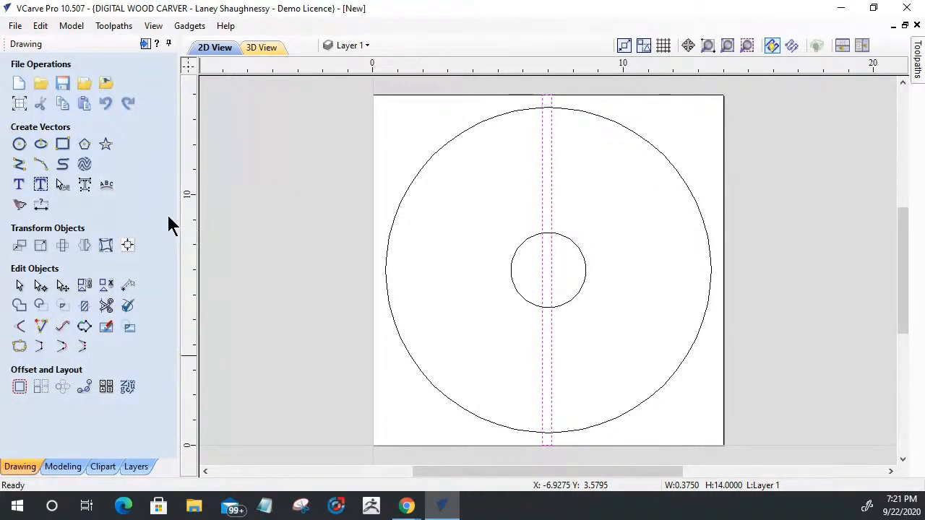
# Centre the narrow vertical rectangle on the material in both directions
pyautogui.click(127, 245)
pyautogui.click(83, 120)
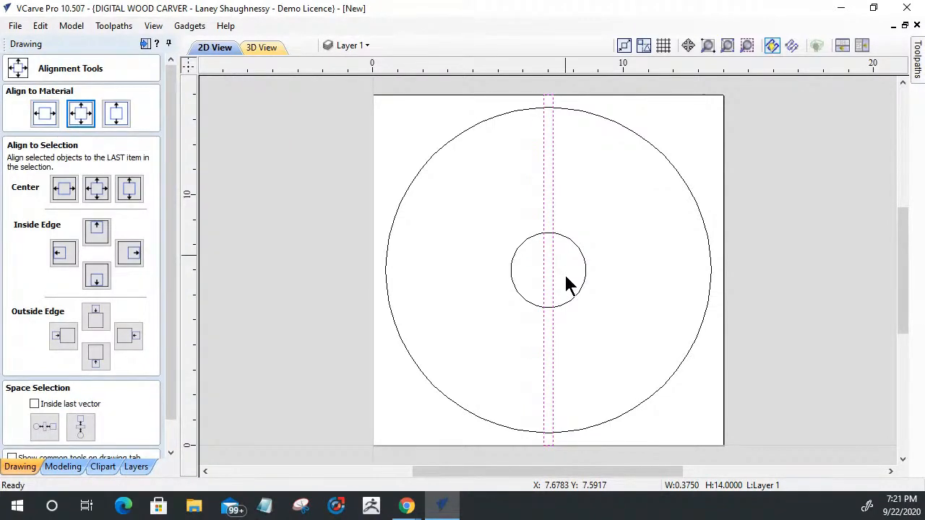
pyautogui.moveTo(167, 393); pyautogui.dragTo(157, 456)
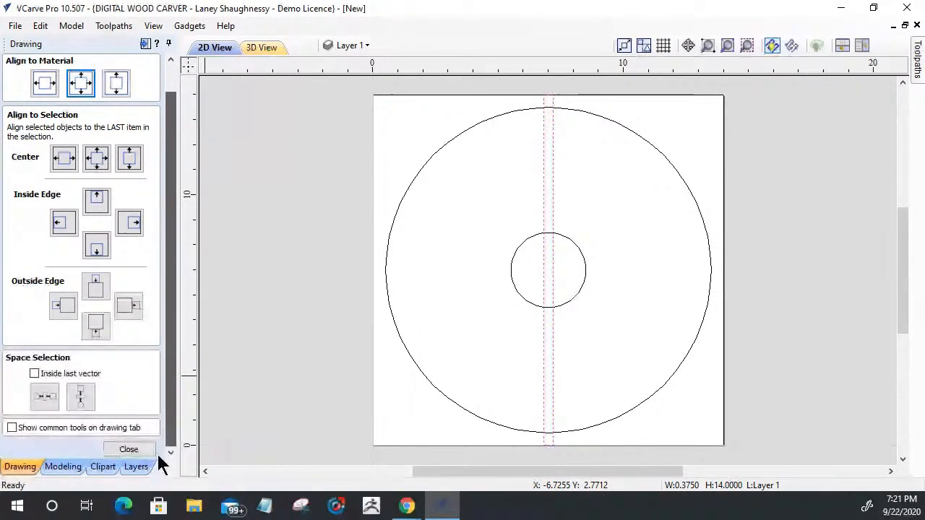
pyautogui.click(130, 450)
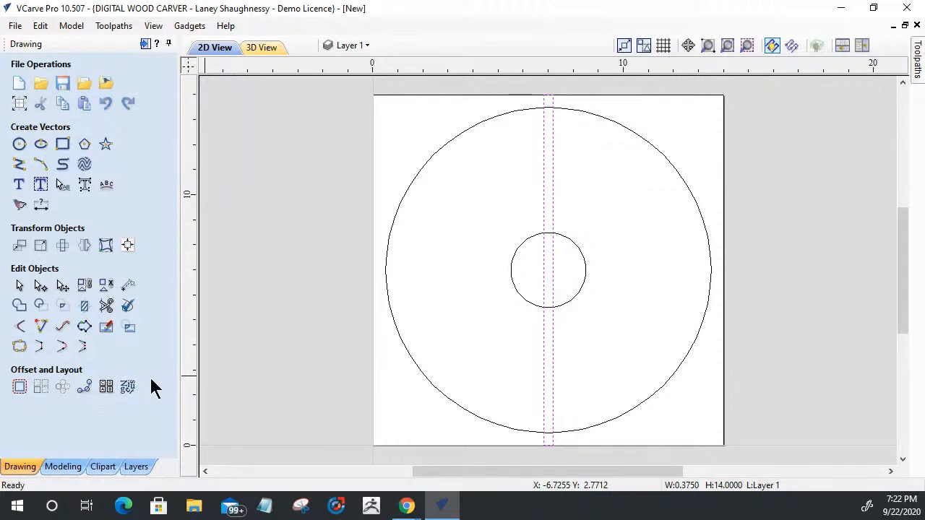
# Make a circular copy of the narrow rectangle about X 7, Y 7 with 6 items over a 360-degree total angle, without rotating copies
pyautogui.click(63, 390)
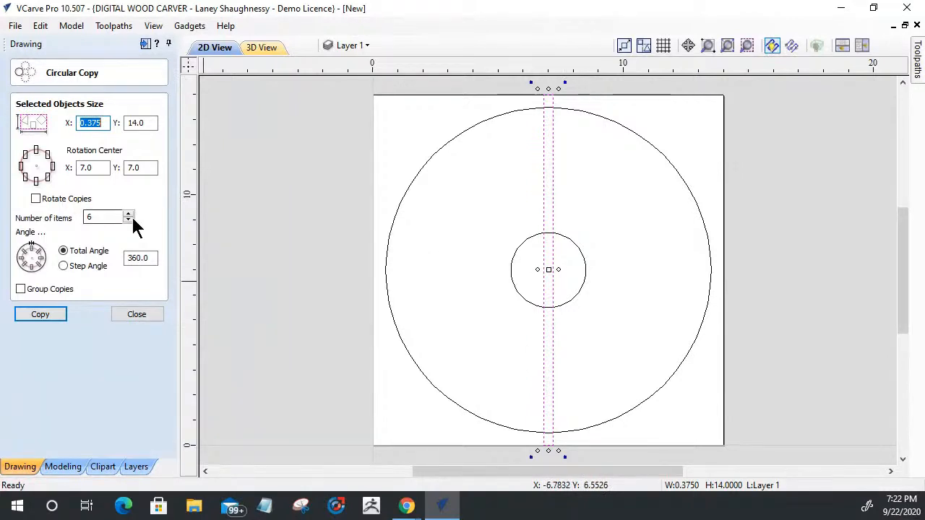
pyautogui.click(110, 215)
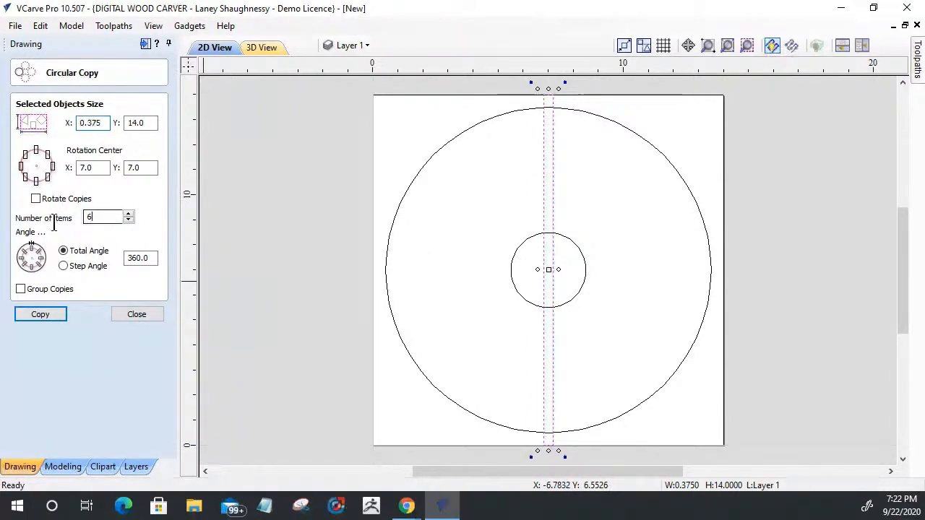
pyautogui.press('Return')
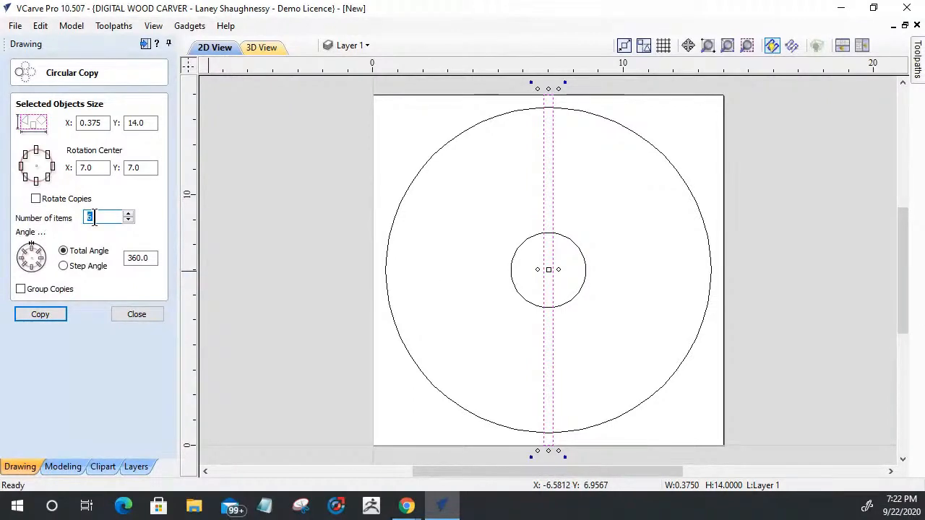
pyautogui.write('5')
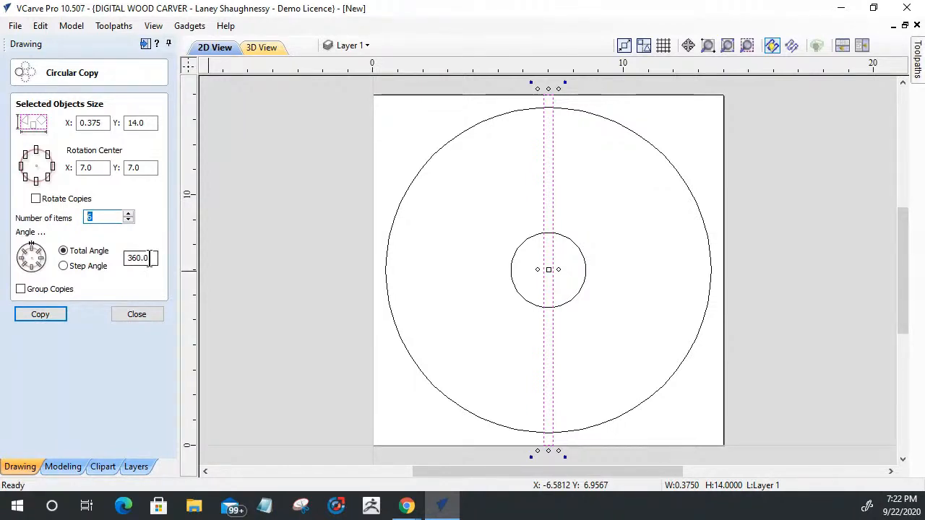
pyautogui.click(48, 316)
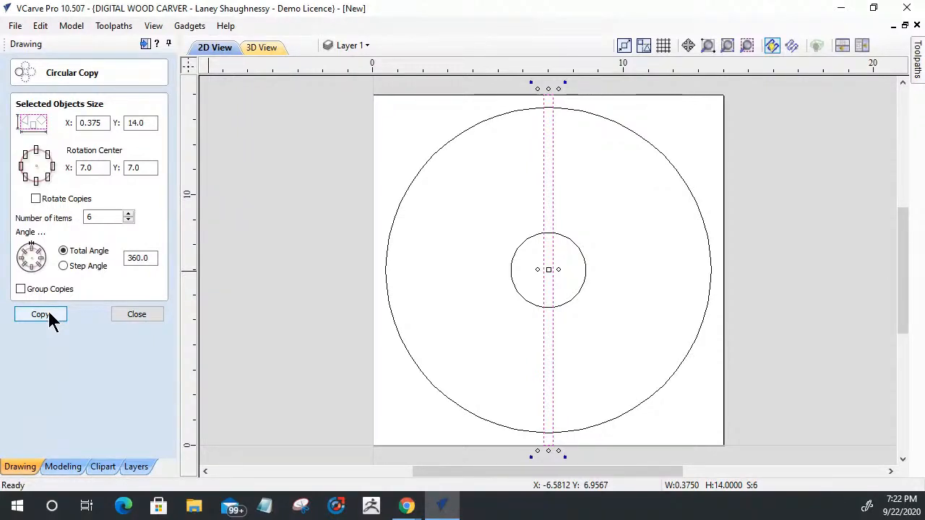
pyautogui.click(40, 316)
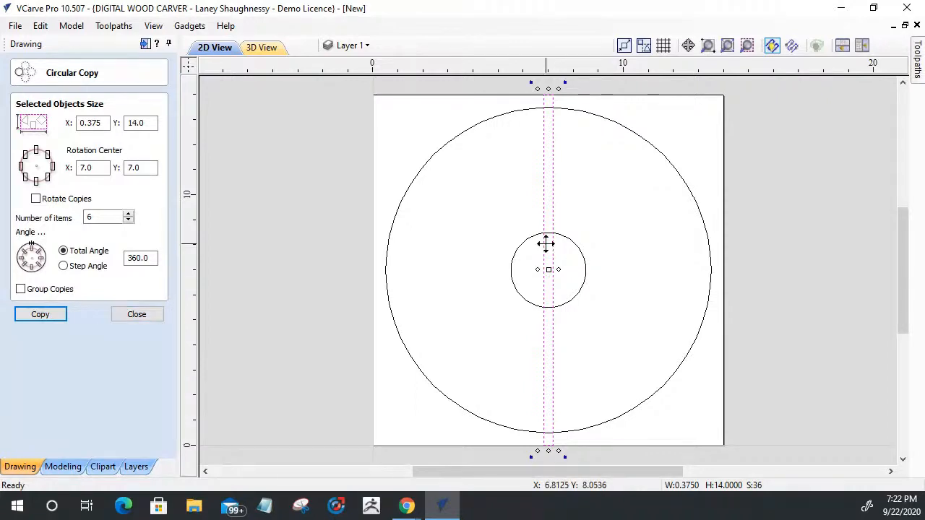
# Clear the current selection, reselect only the narrow vertical rectangle, and enable Rotate Copies for its circular copy
pyautogui.click(500, 252)
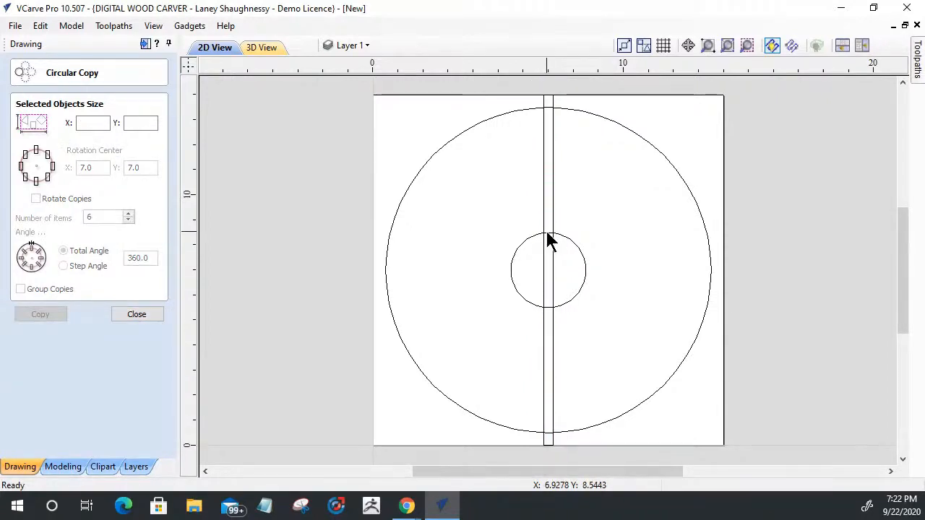
pyautogui.click(546, 245)
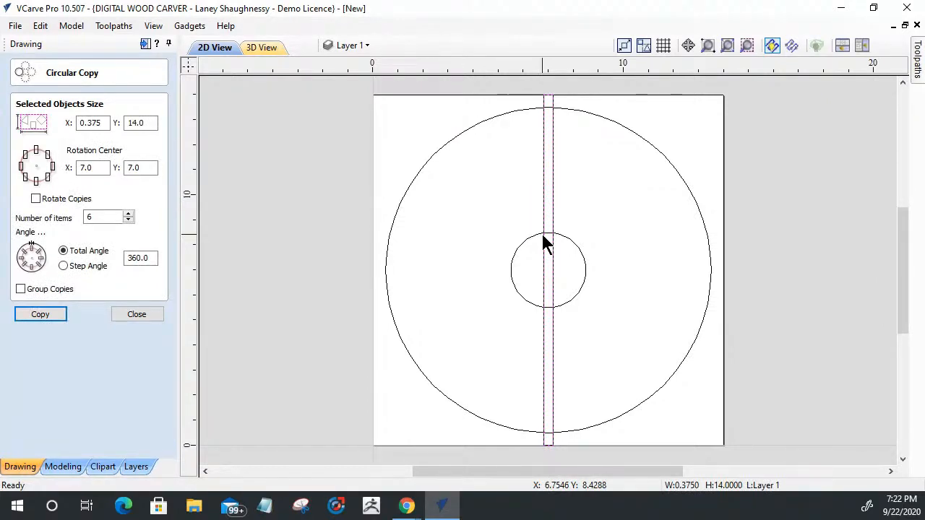
pyautogui.click(37, 202)
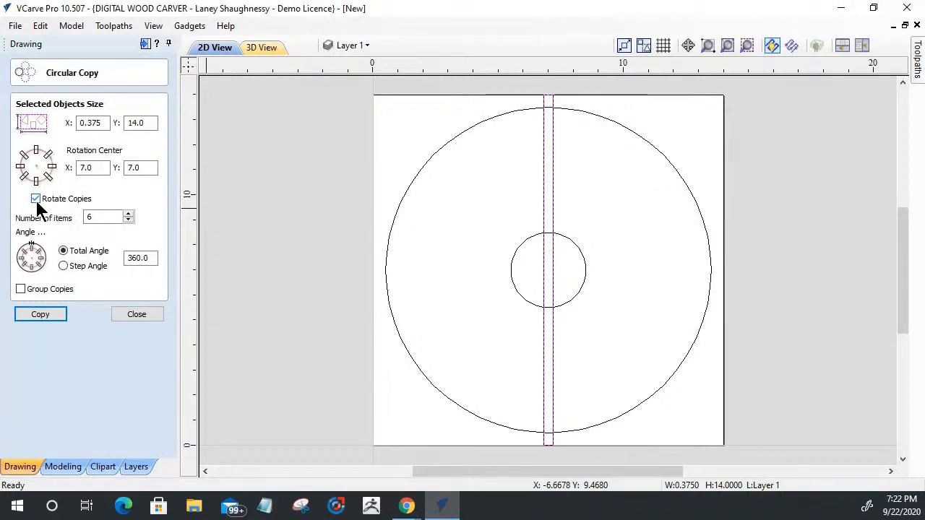
pyautogui.press('Escape')
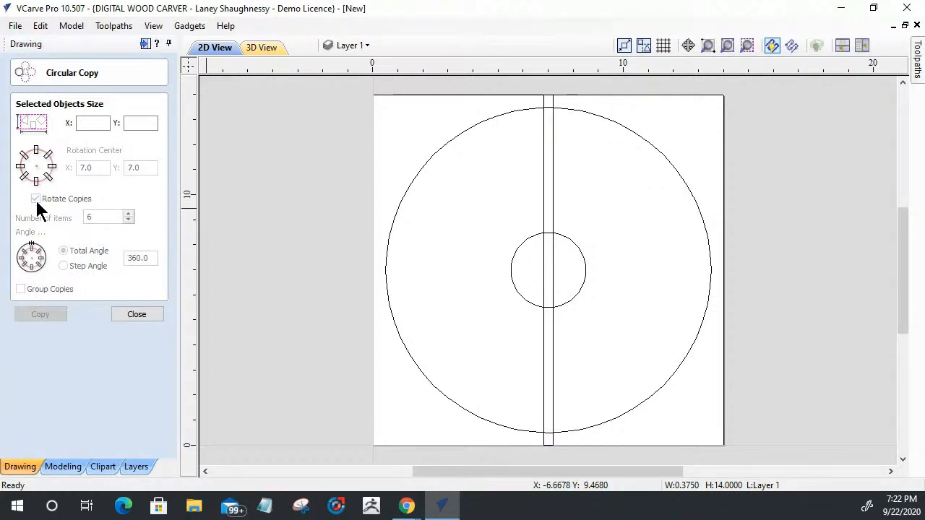
pyautogui.click(543, 203)
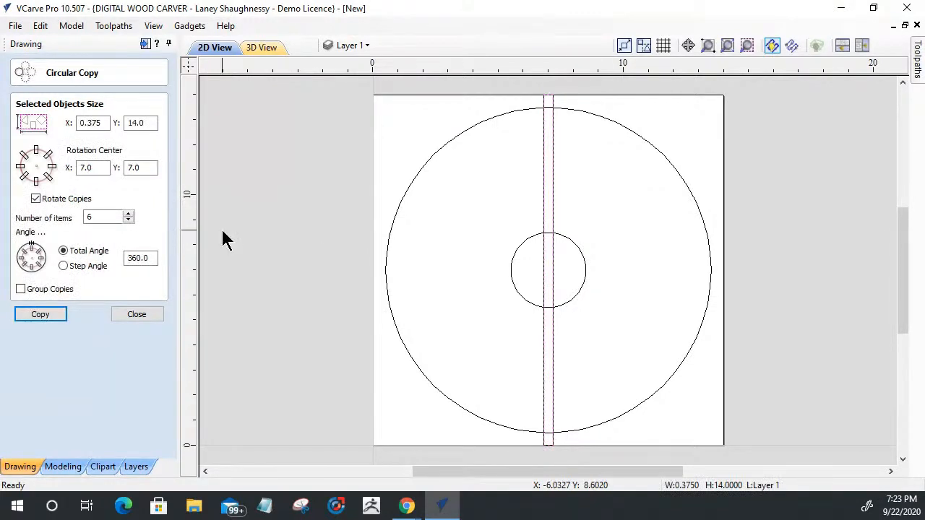
# Try rotated circular copies of the narrow rectangle about the centre with 6 items and with 8 items, undoing each attempt
pyautogui.click(52, 315)
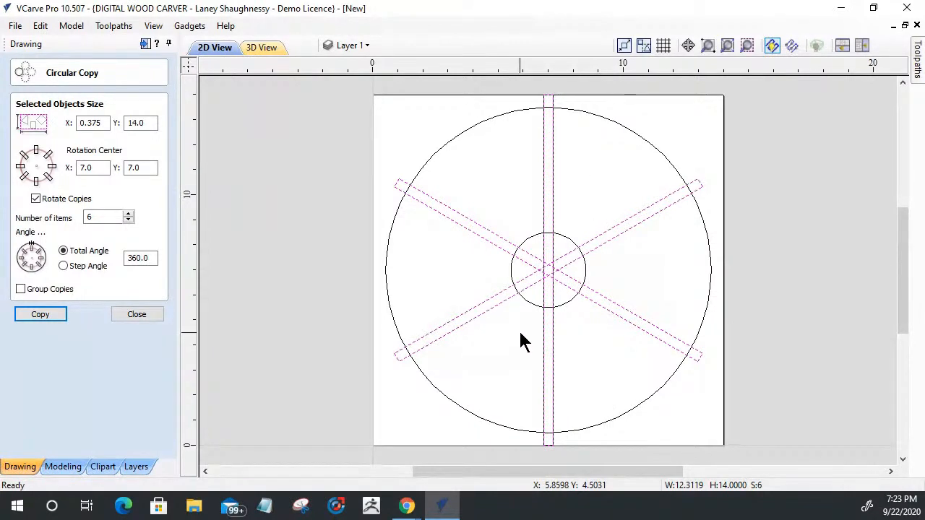
pyautogui.hotkey('ctrl', 'z')
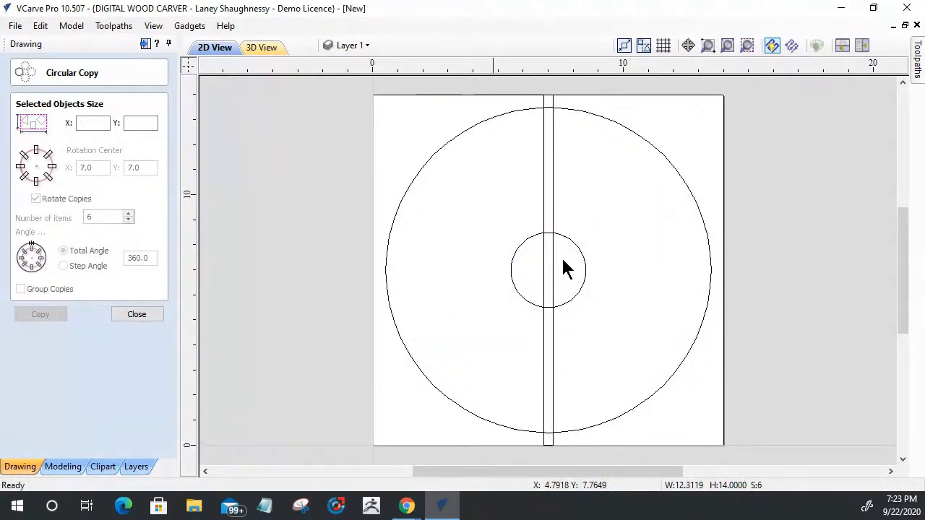
pyautogui.click(553, 228)
pyautogui.doubleClick(116, 218)
pyautogui.write('8')
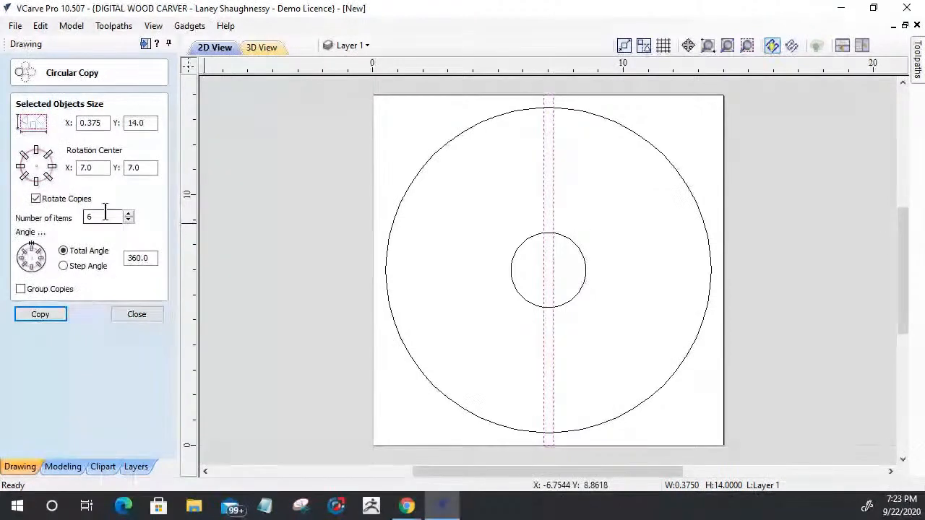
pyautogui.click(57, 320)
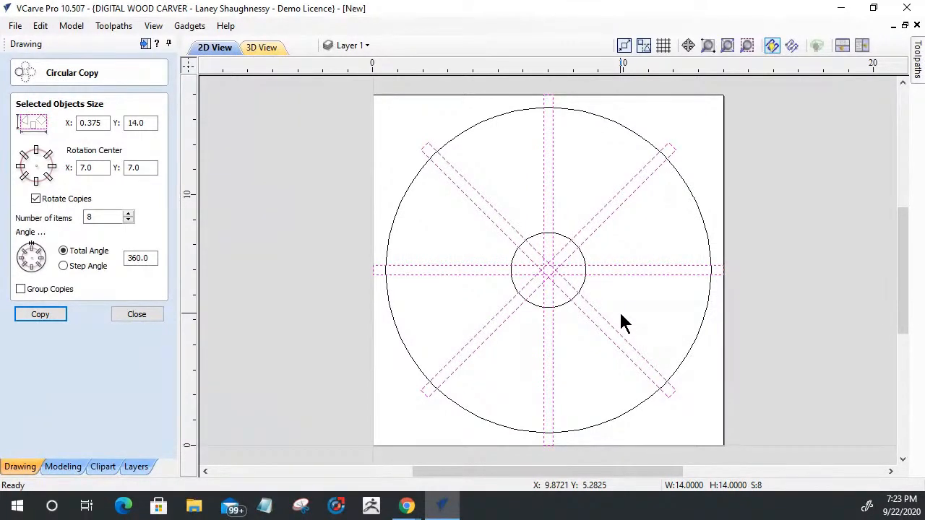
pyautogui.hotkey('ctrl', 'z')
# Make a rotated circular copy of the narrow rectangle with 6 items over a 360-degree total angle about X 7, Y 7
pyautogui.moveTo(94, 215); pyautogui.dragTo(78, 214)
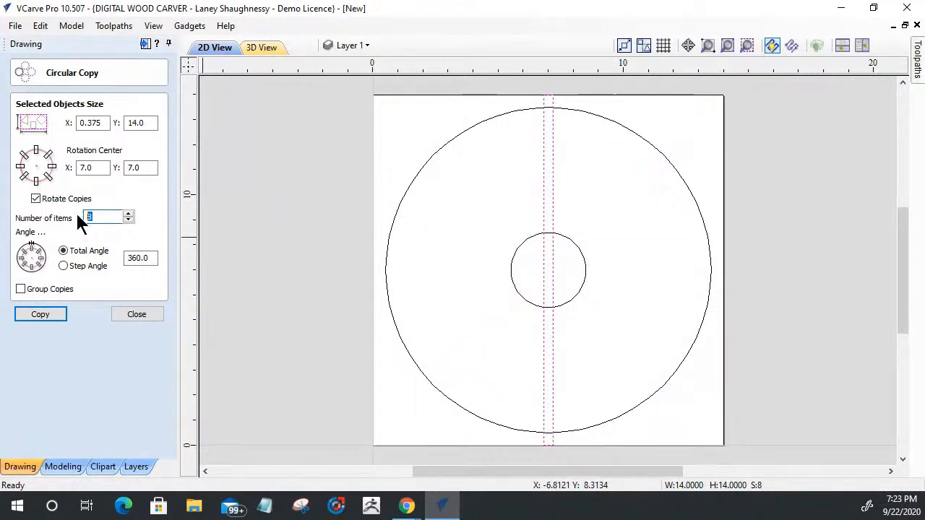
pyautogui.write('6')
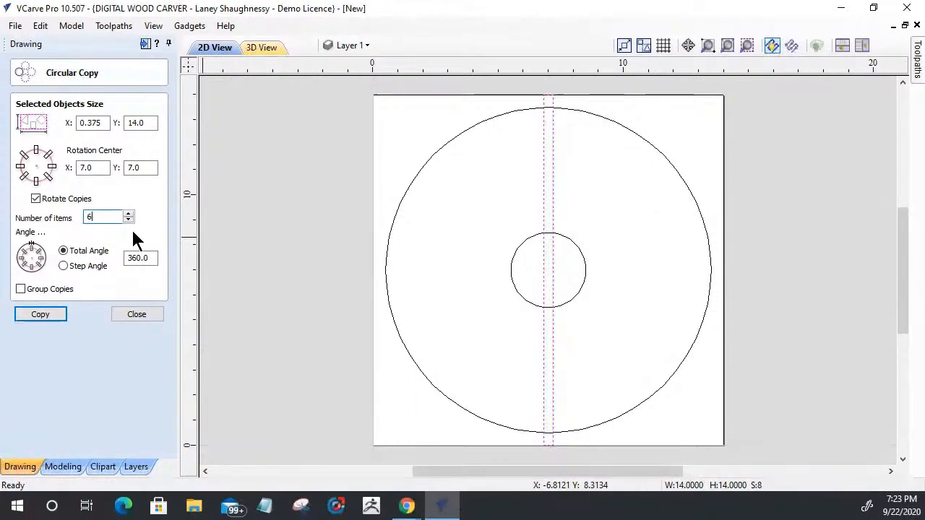
pyautogui.click(41, 315)
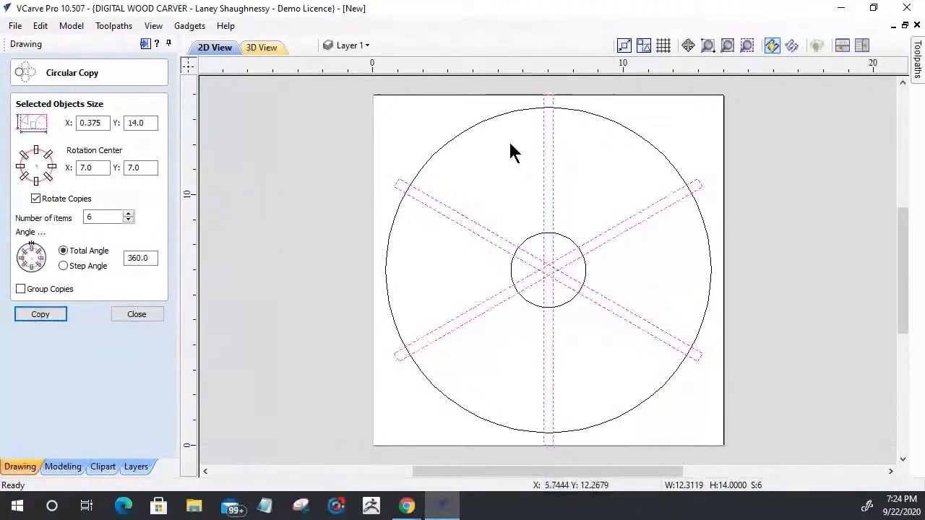
pyautogui.scroll(-1, 613, 241)
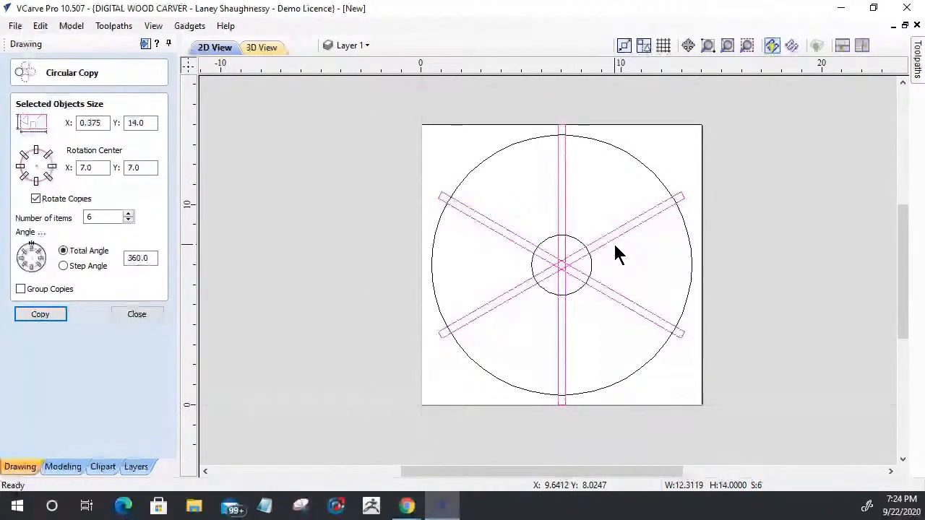
# Offset the 13-inch outer circle inwards by 0.5 inches, keeping the original circle
pyautogui.click(466, 179)
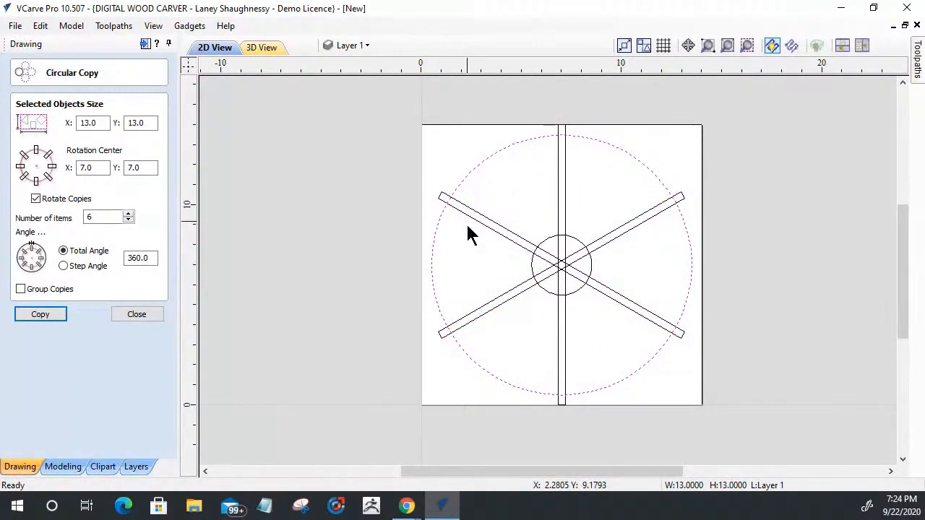
pyautogui.scroll(1, 467, 224)
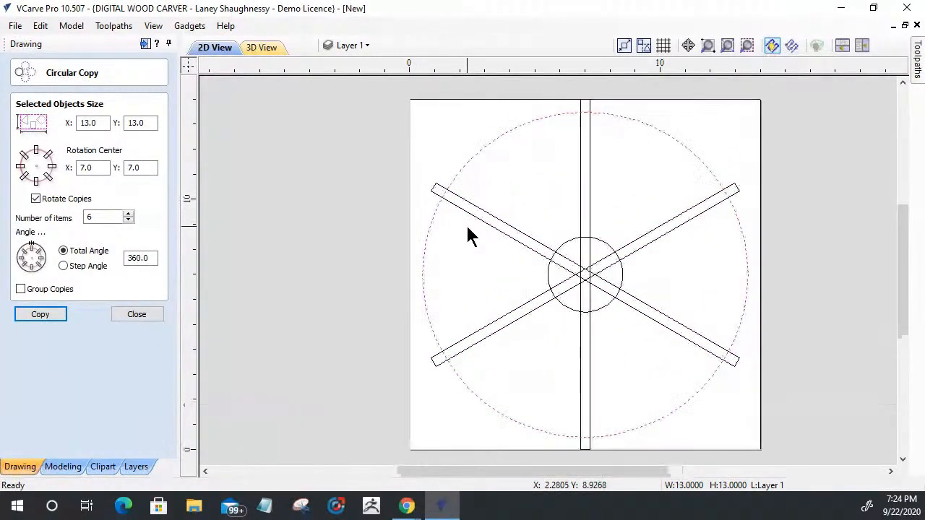
pyautogui.click(137, 315)
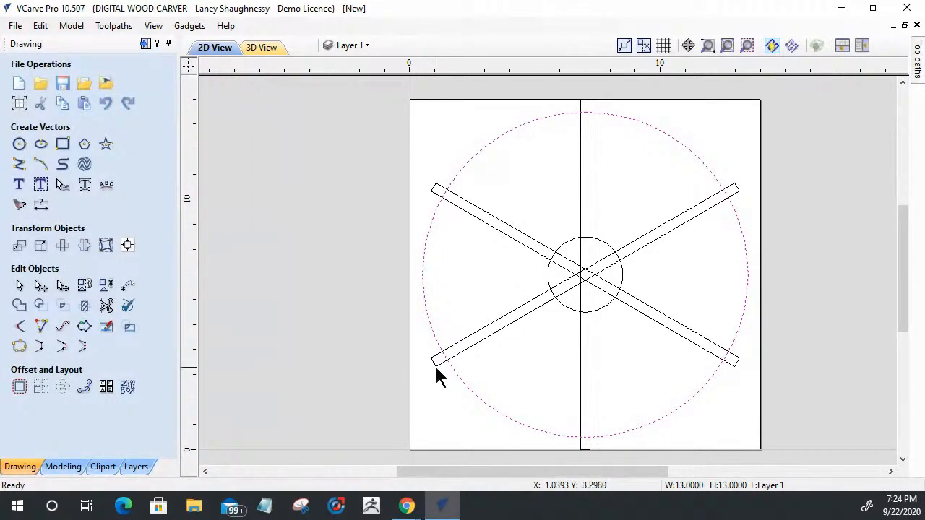
pyautogui.click(18, 388)
pyautogui.click(53, 135)
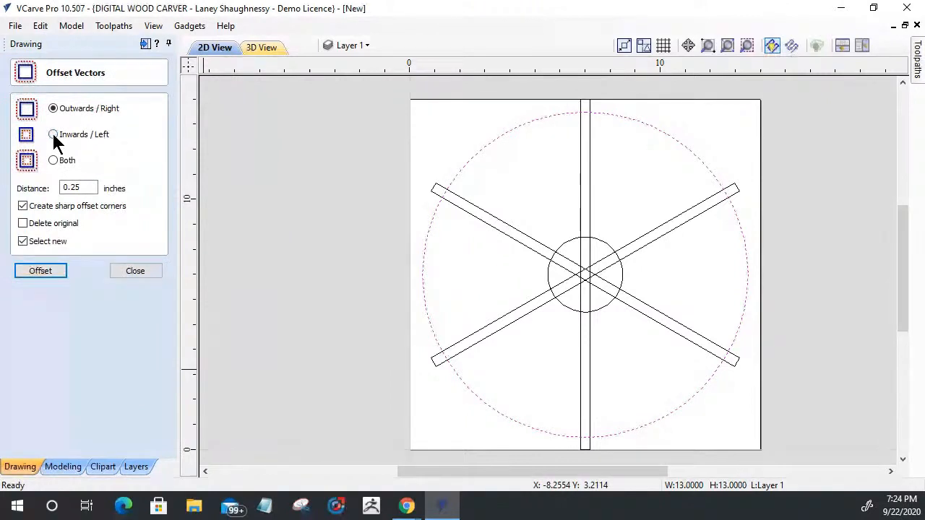
pyautogui.doubleClick(59, 187)
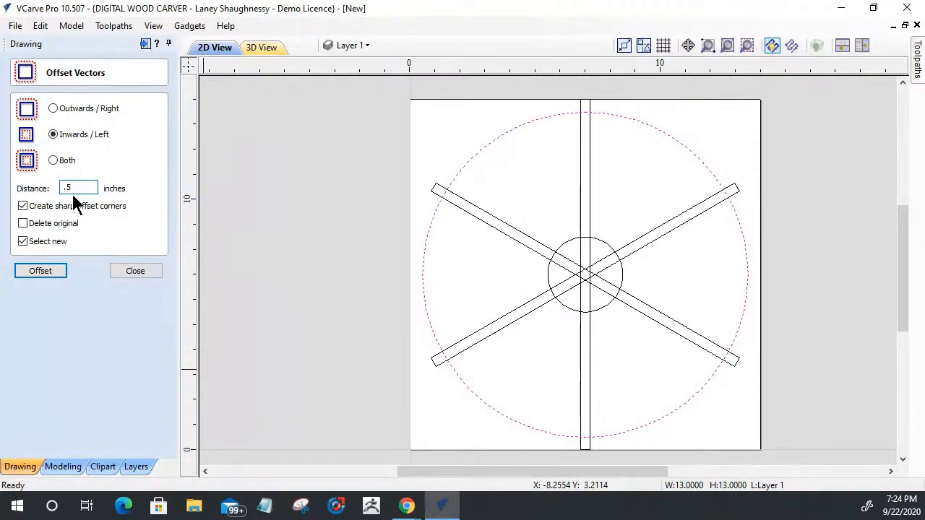
pyautogui.click(32, 273)
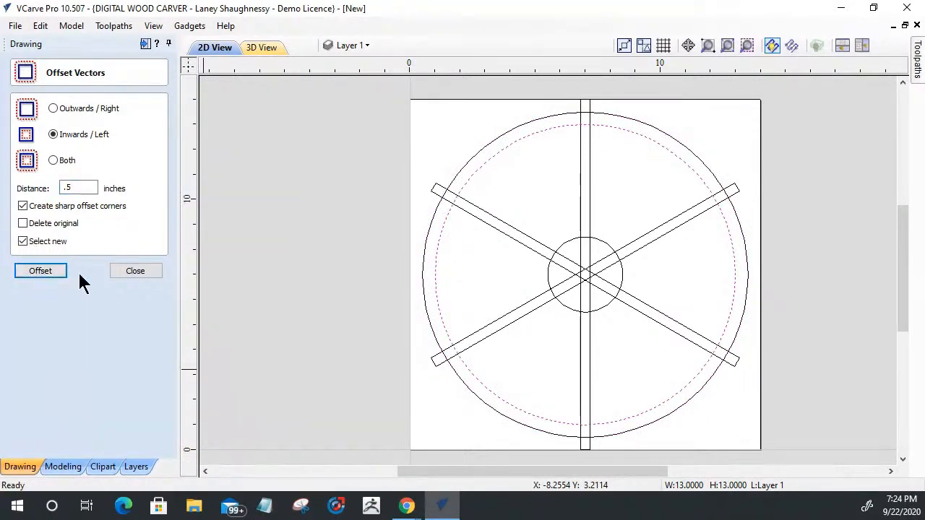
pyautogui.click(124, 271)
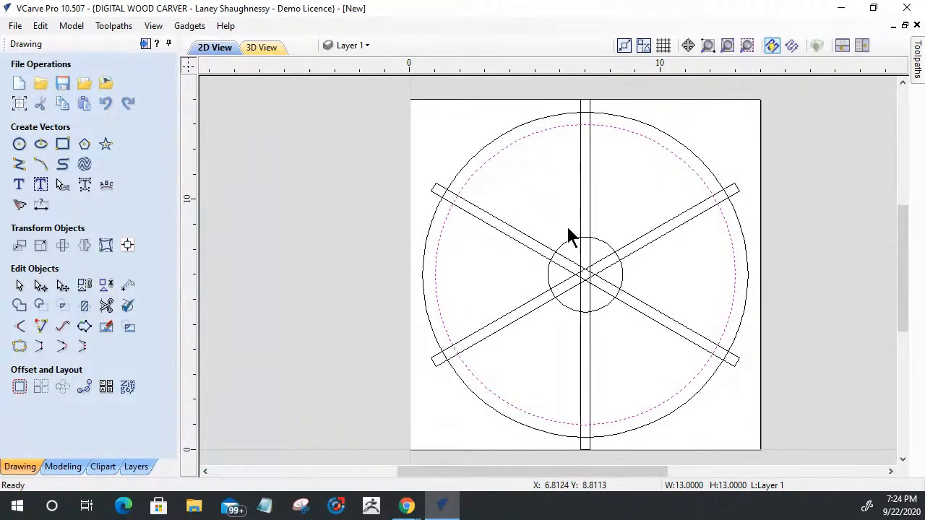
# Select all duplicate vectors in the drawing to find the strips stacked on top of each other
pyautogui.click(525, 231)
pyautogui.click(526, 240)
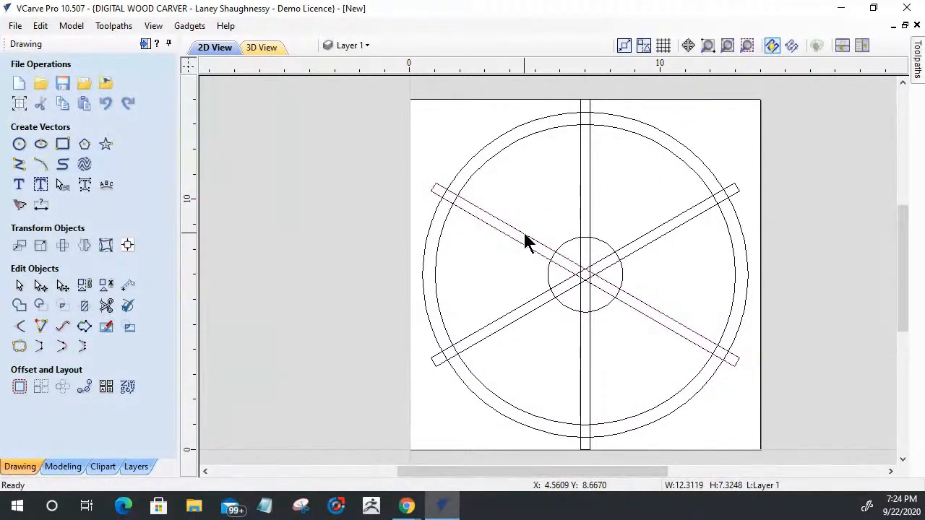
pyautogui.click(538, 198)
pyautogui.rightClick(538, 200)
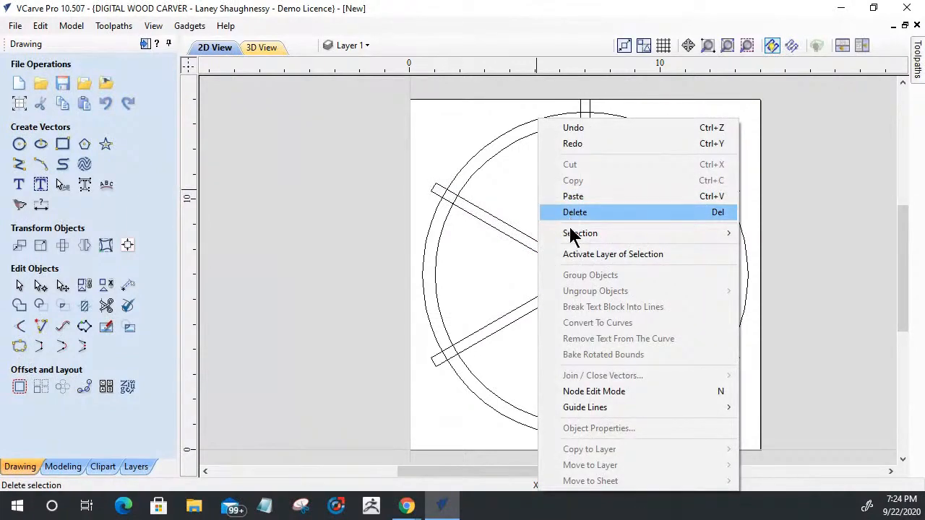
pyautogui.moveTo(613, 240)
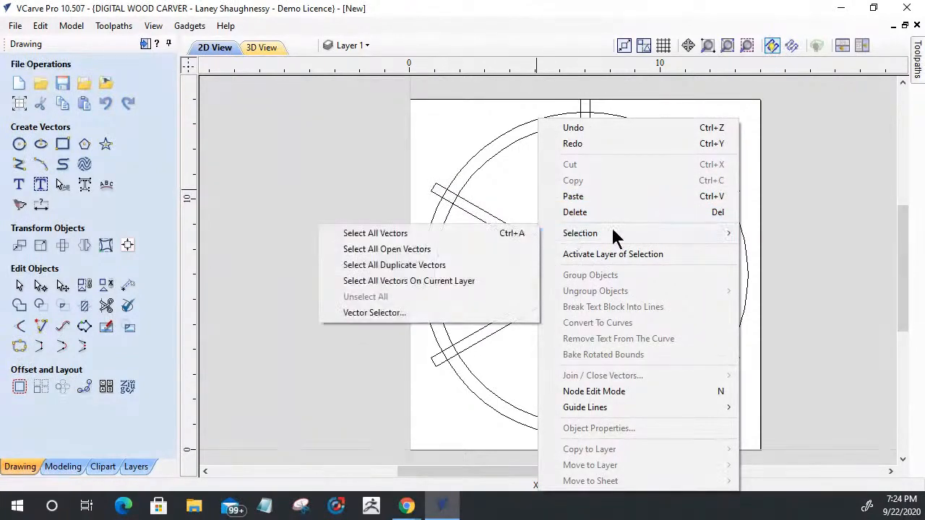
pyautogui.click(443, 265)
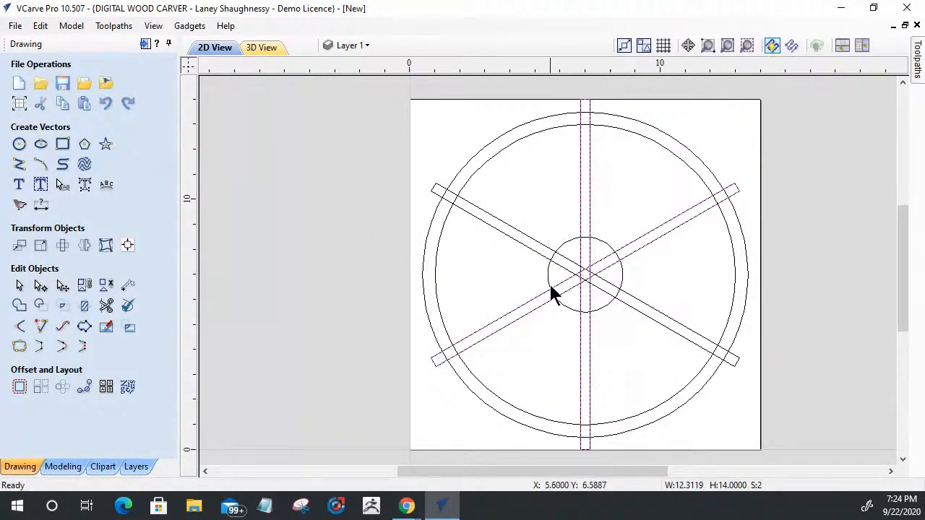
pyautogui.scroll(3, 584, 275)
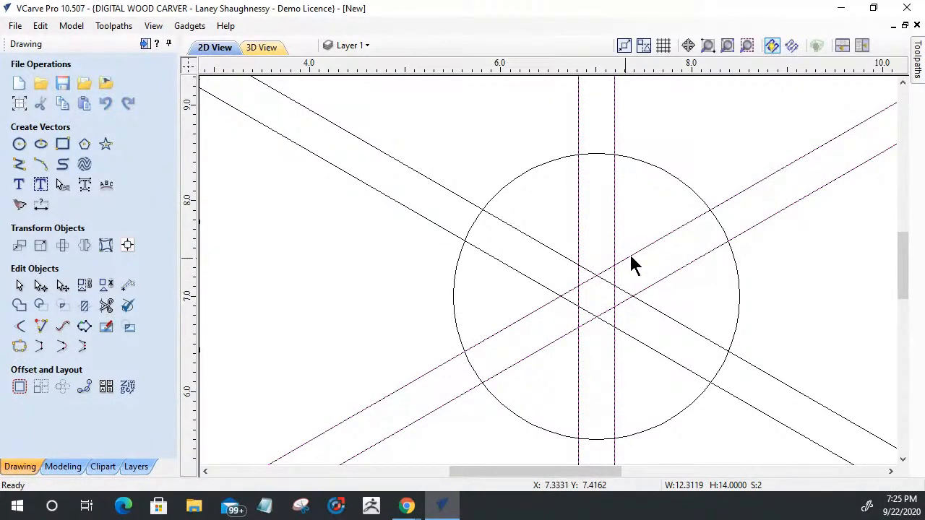
pyautogui.scroll(-1, 635, 267)
pyautogui.scroll(-3, 612, 278)
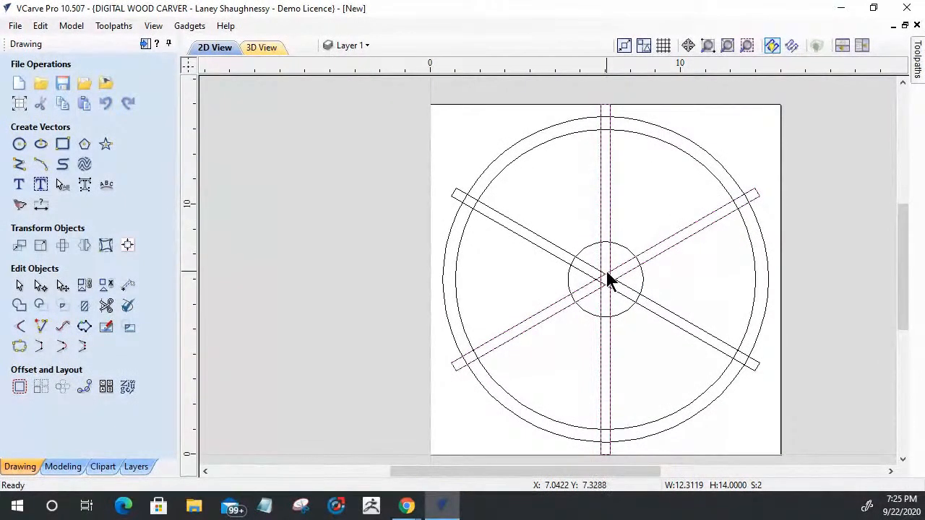
# Select the vertical and both diagonal strips one at a time to examine each for overlapping duplicates
pyautogui.click(575, 230)
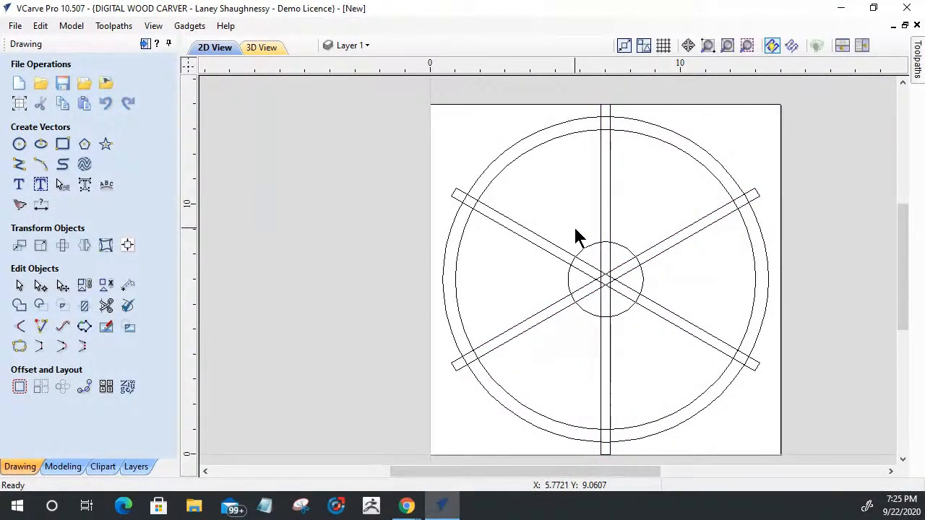
pyautogui.click(601, 224)
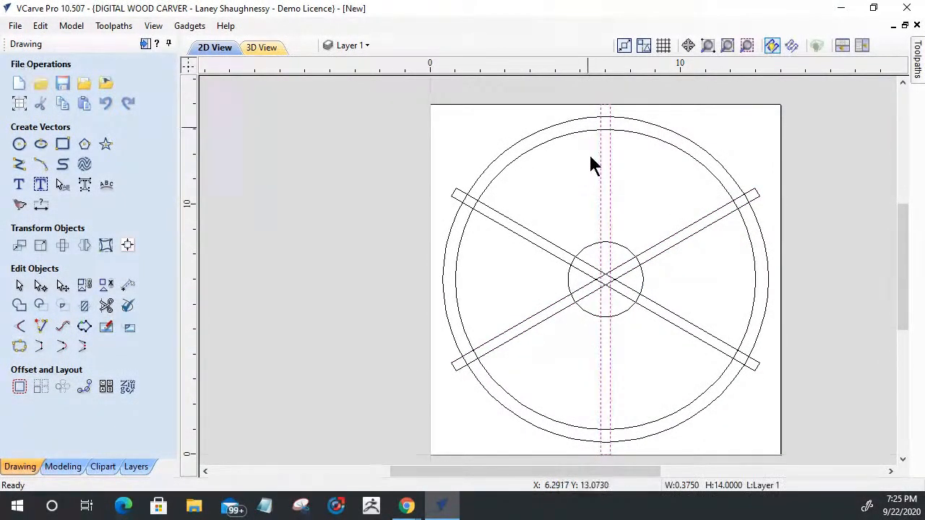
pyautogui.click(636, 253)
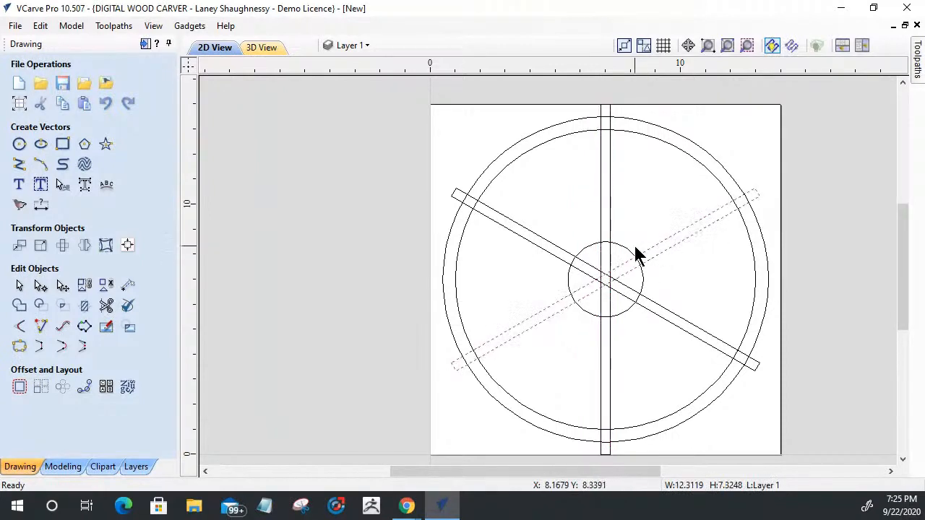
pyautogui.click(672, 321)
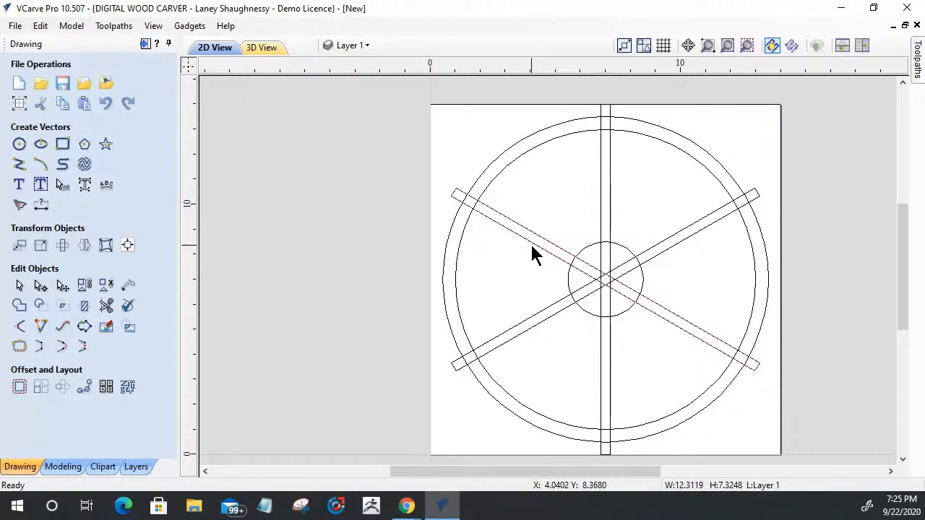
pyautogui.click(533, 252)
pyautogui.click(531, 245)
pyautogui.click(610, 199)
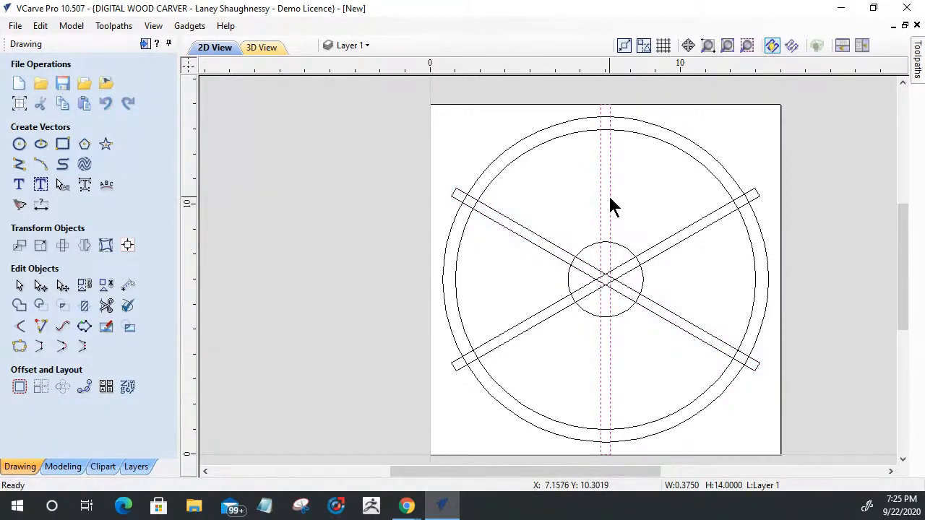
pyautogui.click(648, 250)
pyautogui.click(645, 254)
# Offset the 3-inch centre circle inwards by 0.375 inches, keeping the original circle
pyautogui.scroll(3, 606, 268)
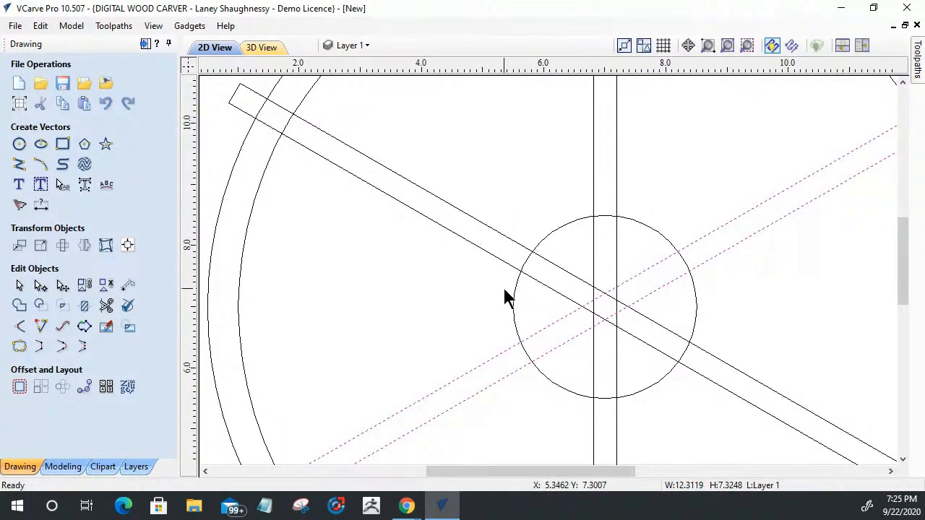
pyautogui.click(541, 239)
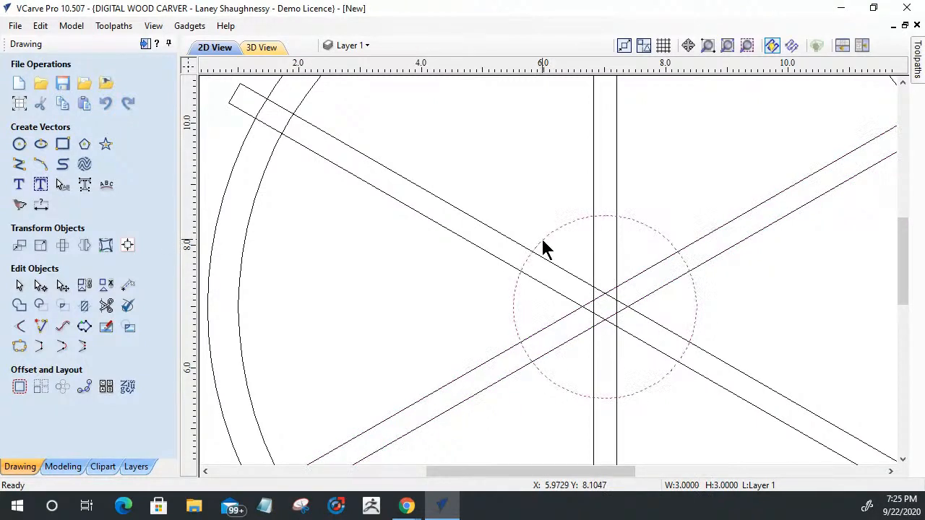
pyautogui.click(20, 387)
pyautogui.doubleClick(70, 188)
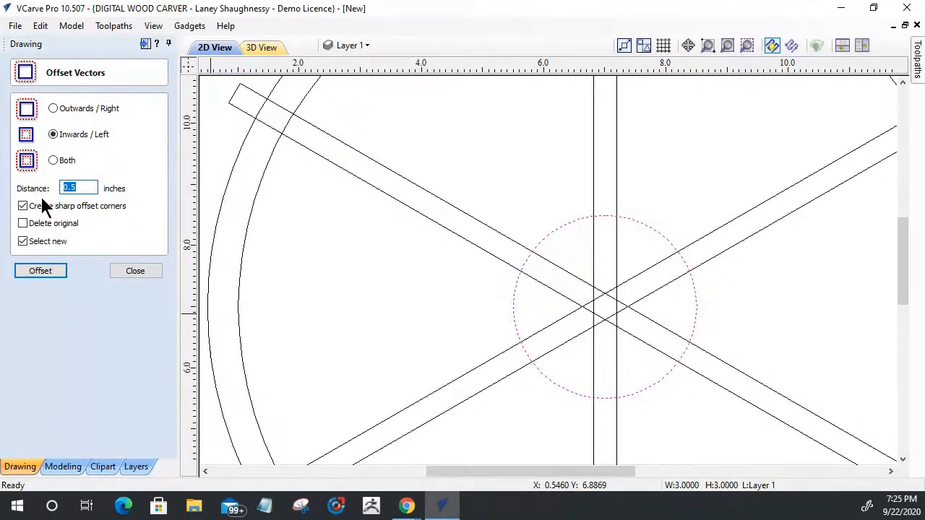
pyautogui.write('.375')
pyautogui.click(23, 276)
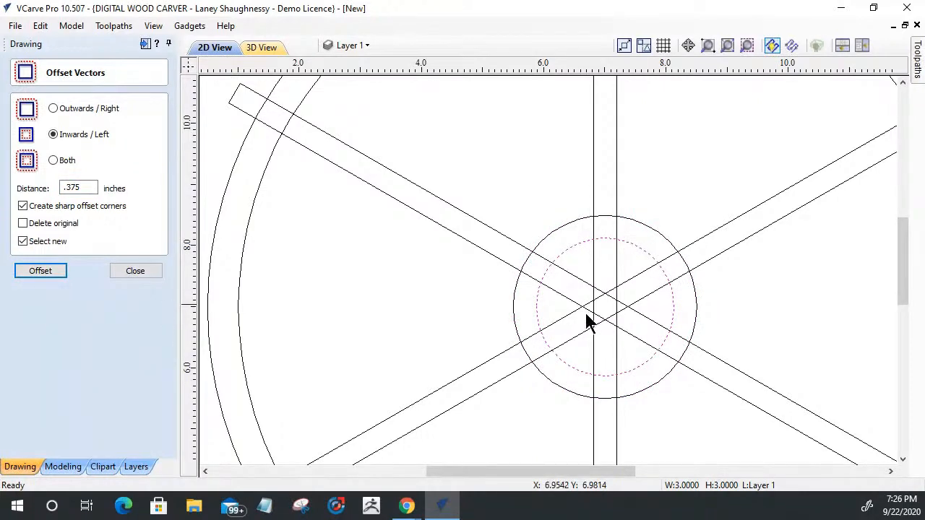
# Check the sizes of both centre circles and remove the smaller one created by the inward offset
pyautogui.click(133, 270)
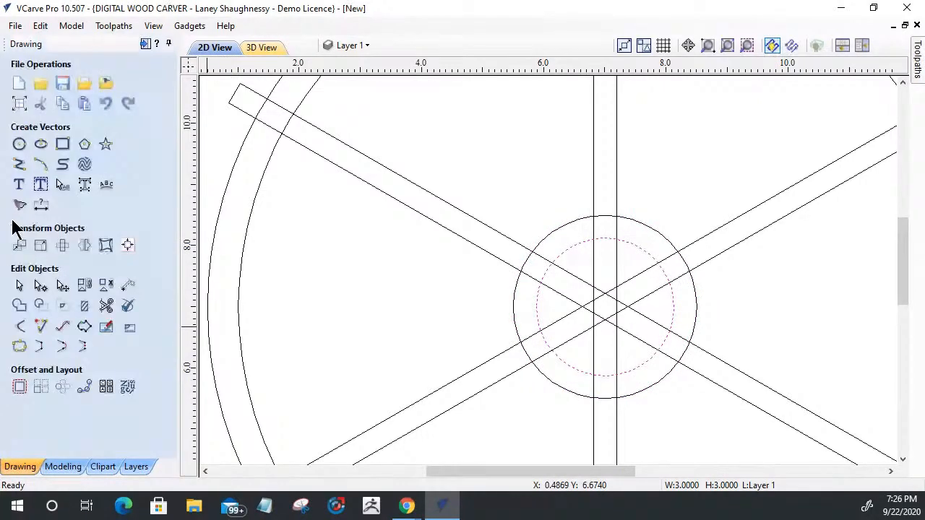
pyautogui.click(551, 232)
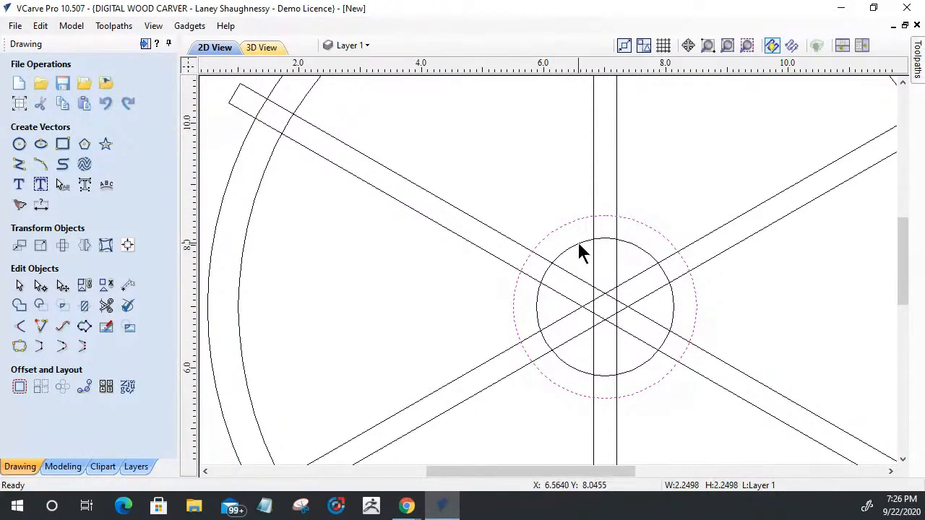
pyautogui.click(579, 244)
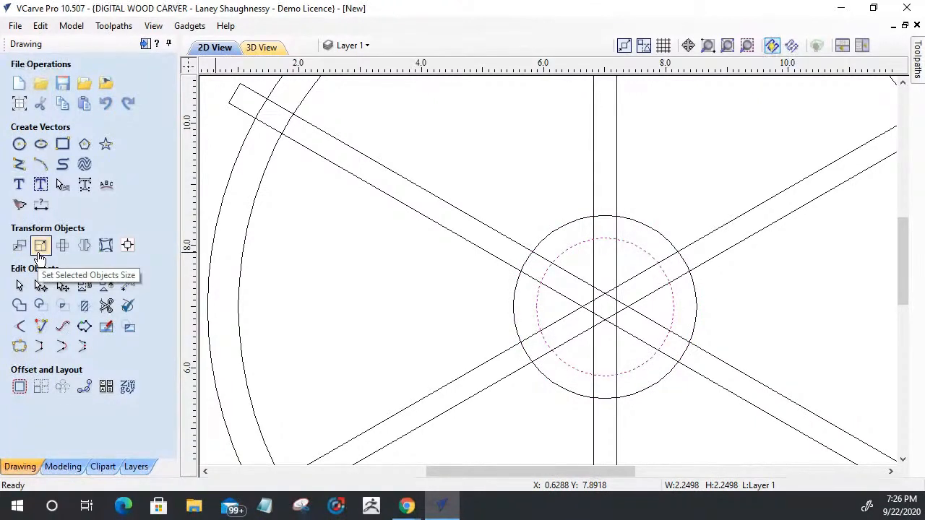
pyautogui.click(40, 251)
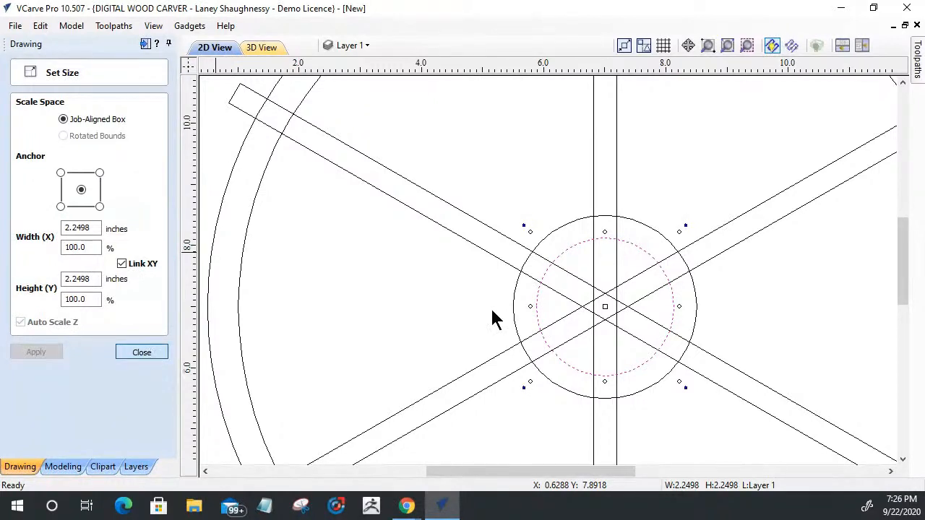
pyautogui.click(145, 353)
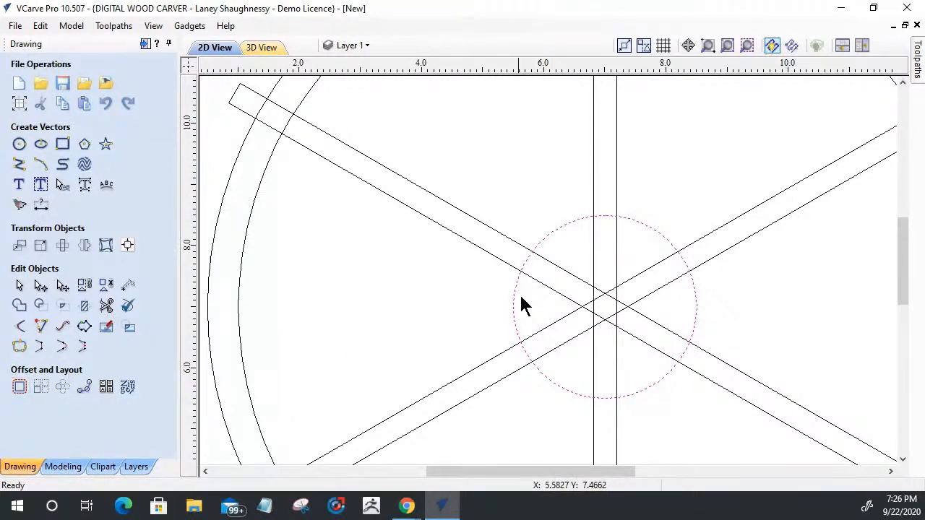
# Offset the 3-inch centre circle outwards by 0.375 inches, keeping the original circle
pyautogui.click(20, 389)
pyautogui.click(52, 108)
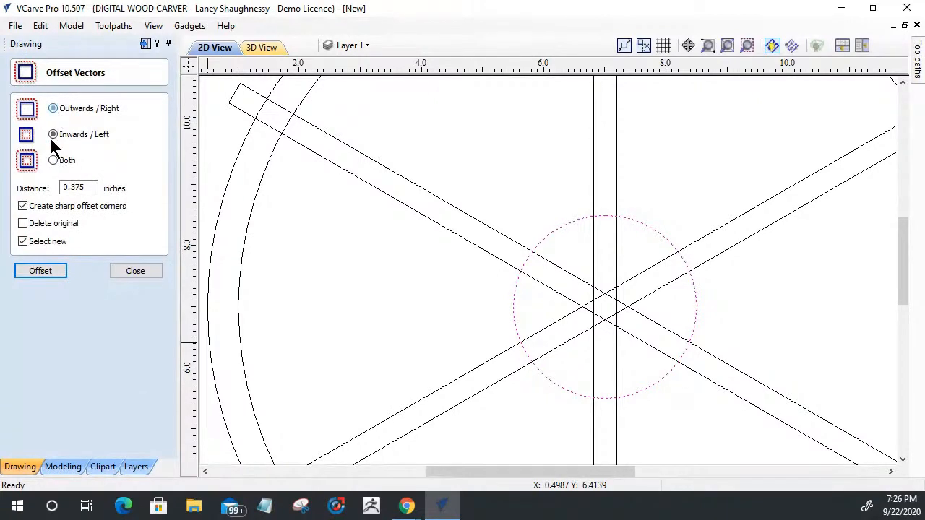
pyautogui.click(39, 272)
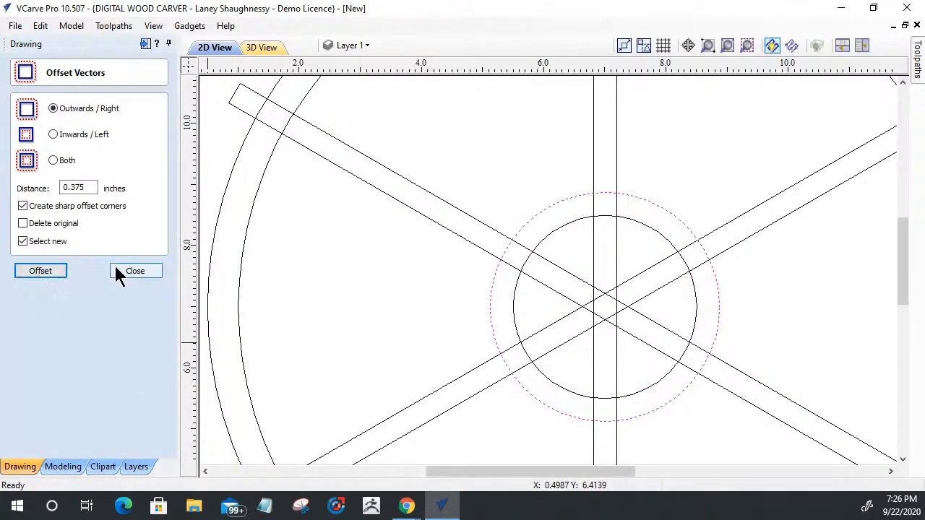
pyautogui.click(134, 271)
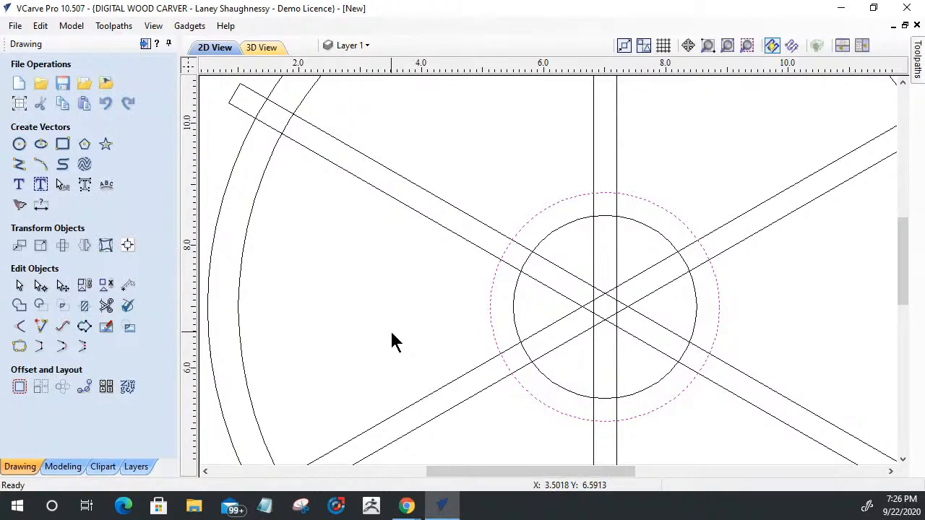
# Trim the centre ring's arcs and strip segments where the vertical strip's upper half and the upper-left diagonal strip cross the ring
pyautogui.click(106, 307)
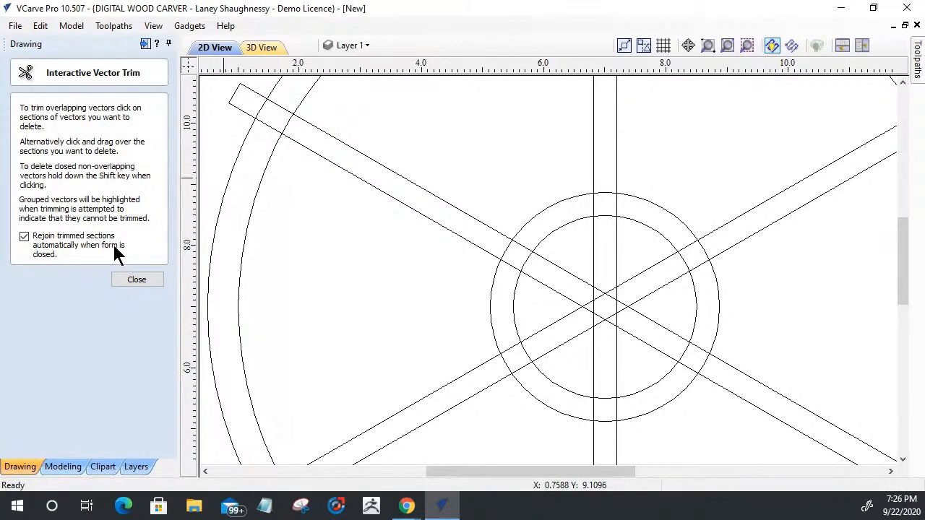
pyautogui.scroll(-3, 648, 344)
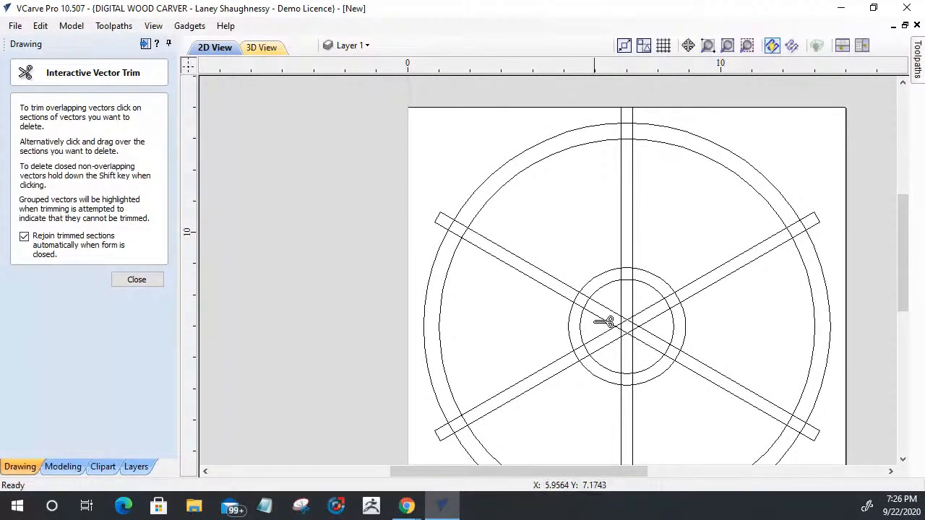
pyautogui.scroll(3, 603, 323)
pyautogui.click(702, 192)
pyautogui.click(683, 181)
pyautogui.click(567, 241)
pyautogui.click(561, 276)
pyautogui.click(542, 250)
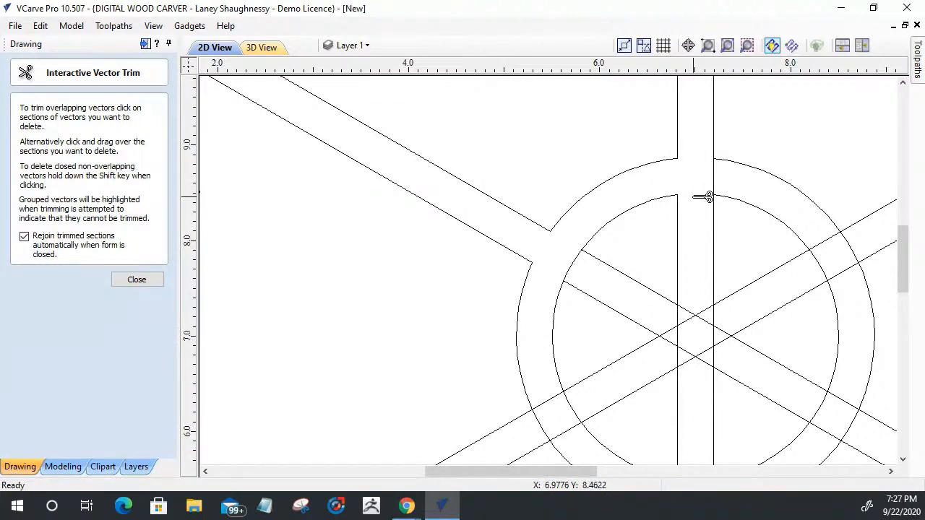
# Undo the latest trims back to the cut in the ring's outer circle between the vertical strip's upper edges
pyautogui.hotkey('ctrl', 'z')
pyautogui.hotkey('ctrl', 'z')
pyautogui.hotkey('ctrl', 'z')
pyautogui.hotkey('ctrl', 'z')
pyautogui.hotkey('ctrl', 'y')
# Trim the strip segments between the ring's two circles at the three upper strips, and open the outer circle at the upper-right strip
pyautogui.click(678, 181)
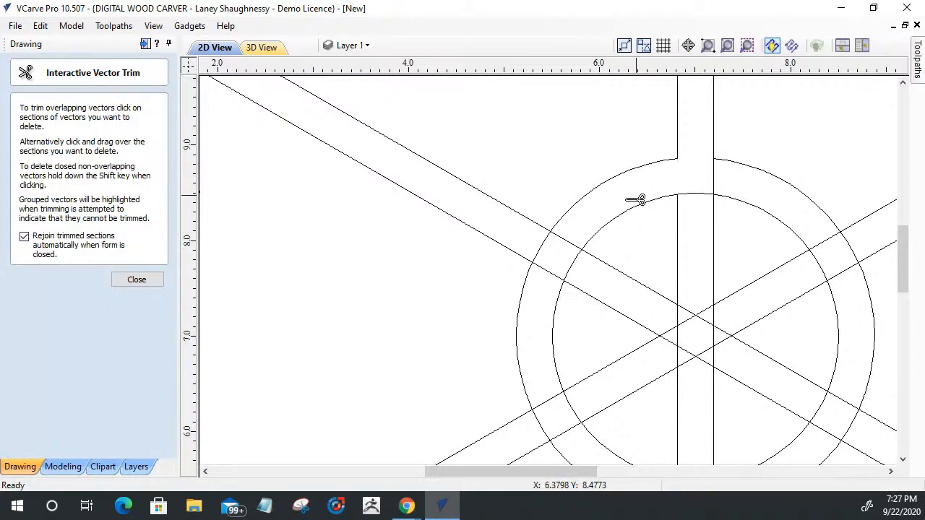
pyautogui.click(567, 238)
pyautogui.click(553, 275)
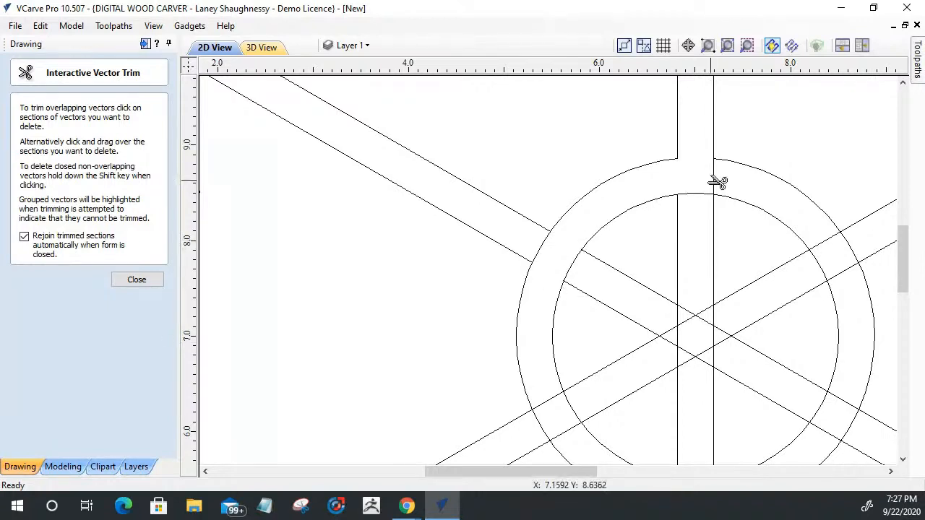
pyautogui.click(826, 245)
pyautogui.click(848, 279)
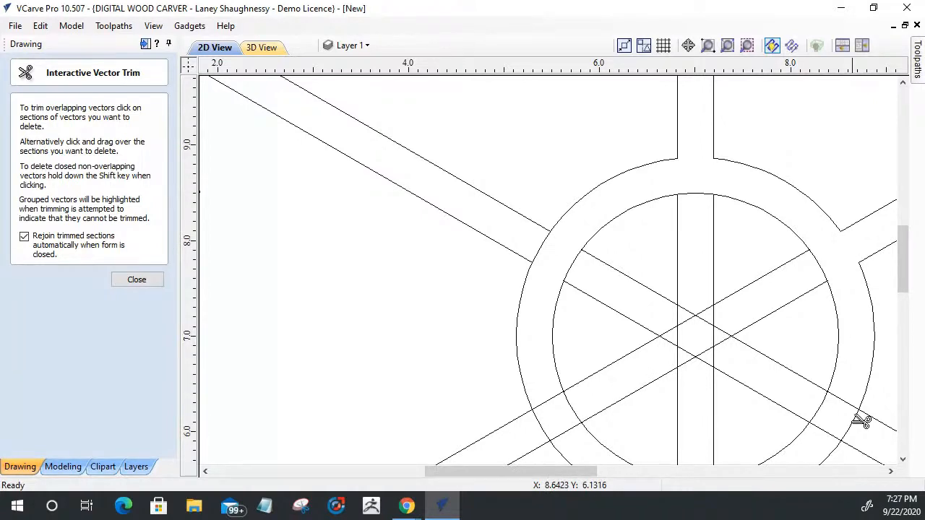
# Trim the remaining strip segments and outer-circle arcs where the lower and left strips meet the centre ring, keeping the inner circle whole
pyautogui.scroll(-2, 739, 221)
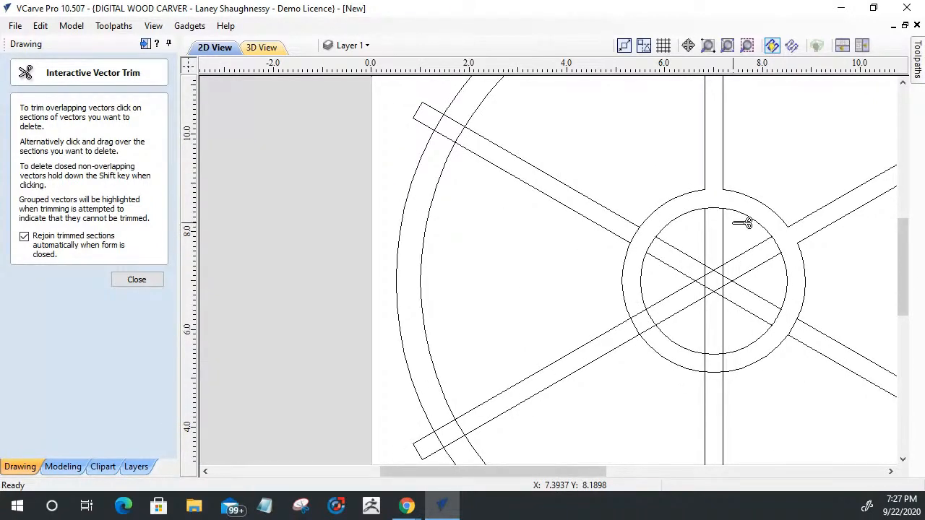
pyautogui.scroll(1, 733, 371)
pyautogui.click(817, 314)
pyautogui.click(719, 373)
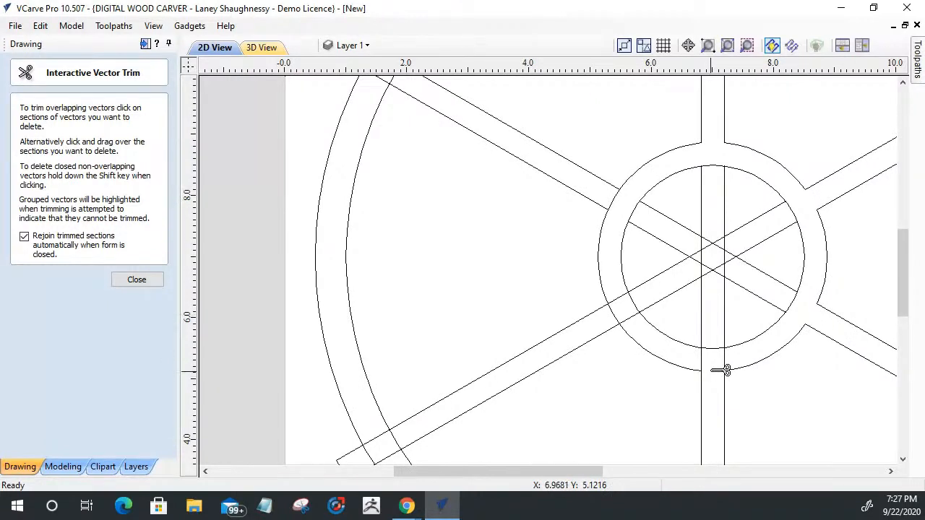
pyautogui.click(621, 319)
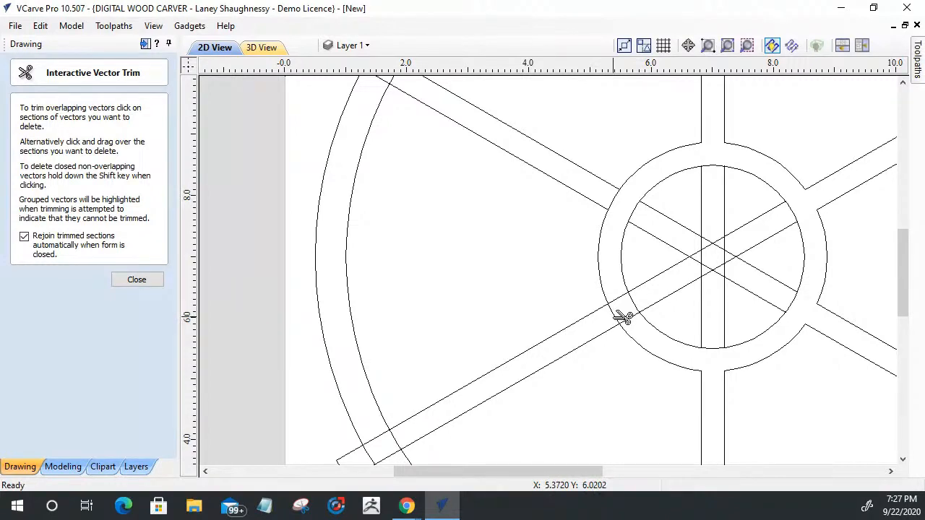
pyautogui.click(624, 295)
pyautogui.click(617, 202)
pyautogui.click(136, 280)
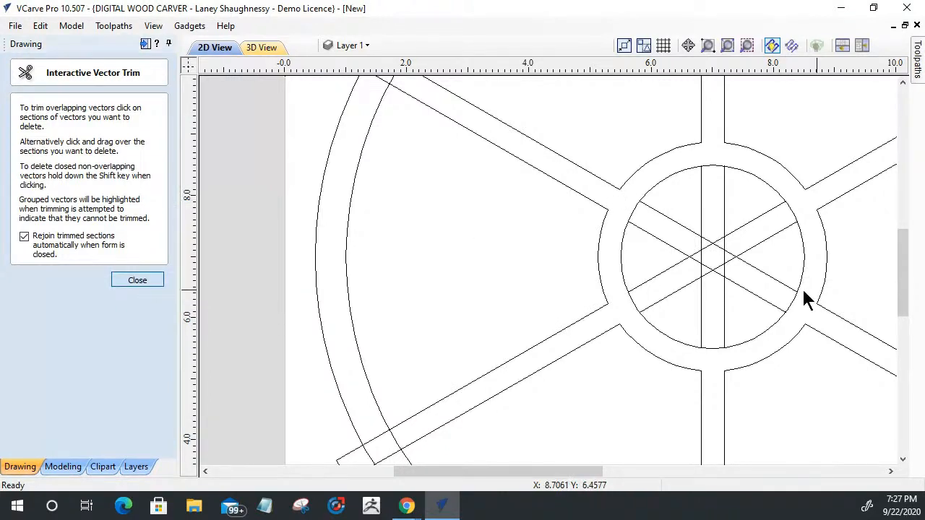
# Delete the six leftover strip lines inside the centre ring's inner circle
pyautogui.moveTo(739, 288); pyautogui.dragTo(672, 212)
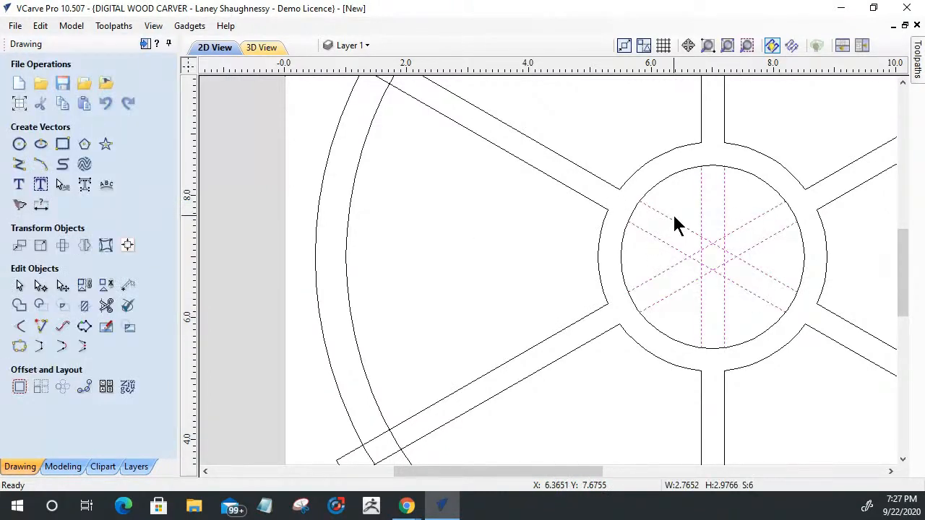
pyautogui.press('Delete')
# Trim all six strip ends that stick out beyond the 13-inch outer circle
pyautogui.scroll(-3, 674, 215)
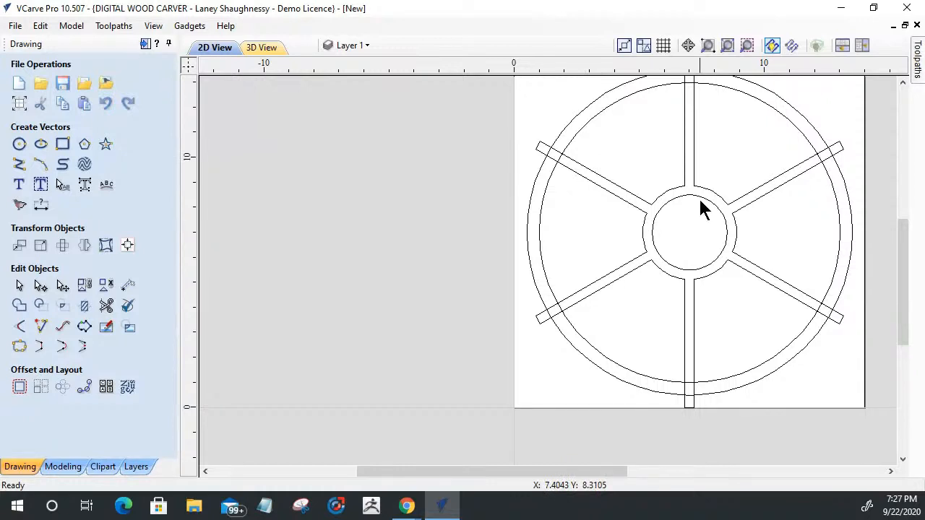
pyautogui.scroll(3, 546, 332)
pyautogui.scroll(-4, 550, 328)
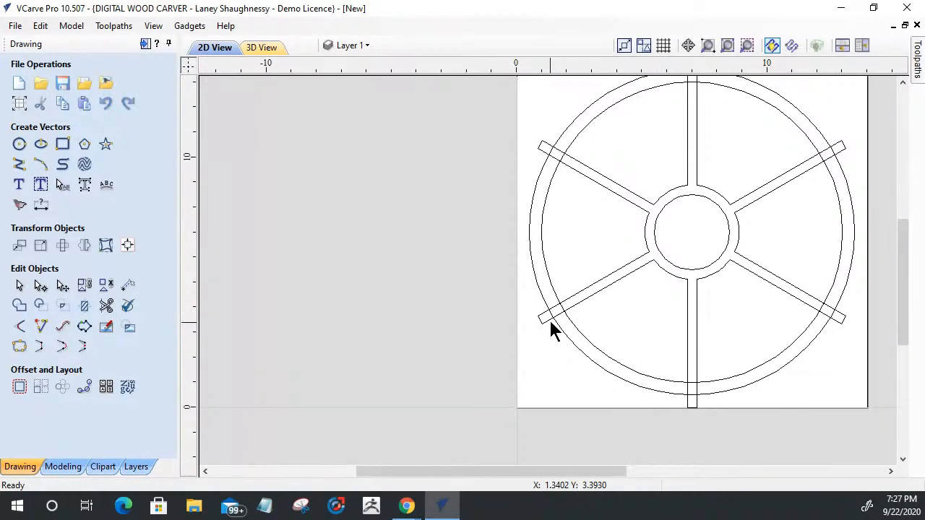
pyautogui.scroll(-1, 609, 230)
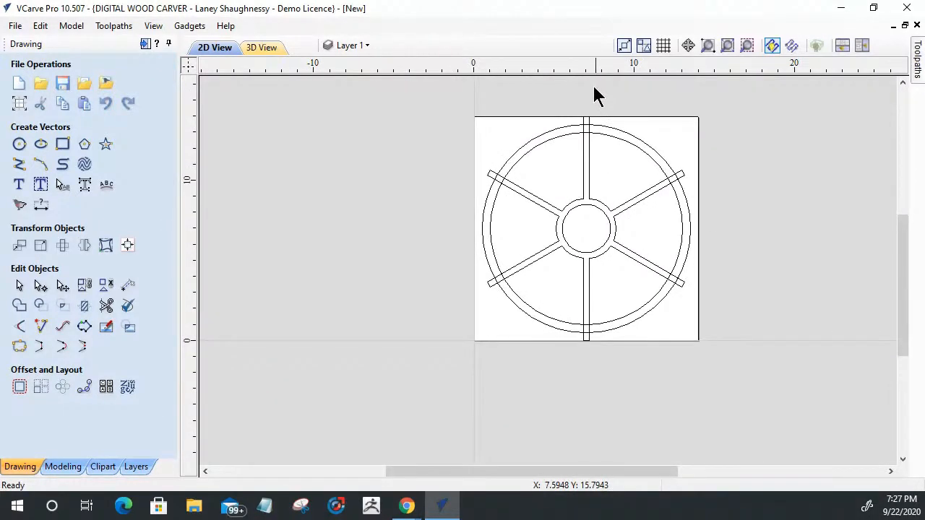
pyautogui.scroll(1, 594, 108)
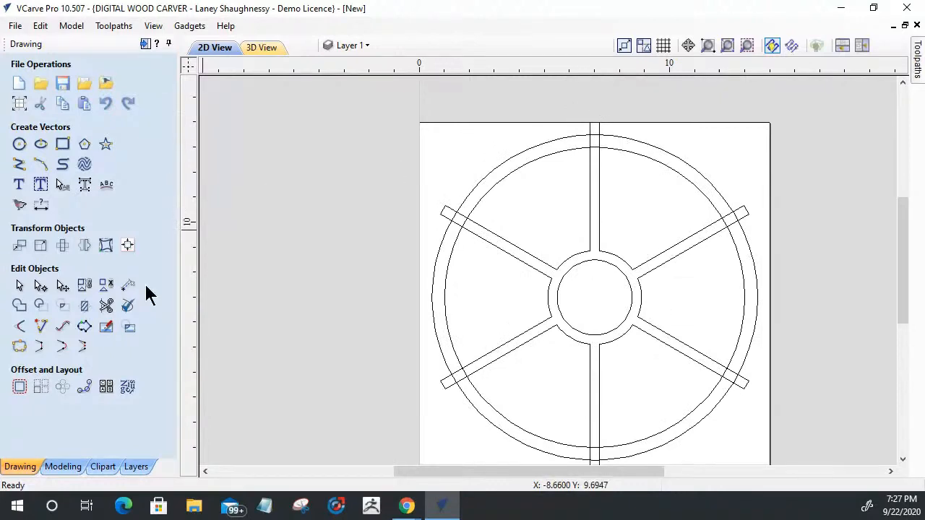
pyautogui.click(106, 306)
pyautogui.click(600, 120)
pyautogui.click(752, 213)
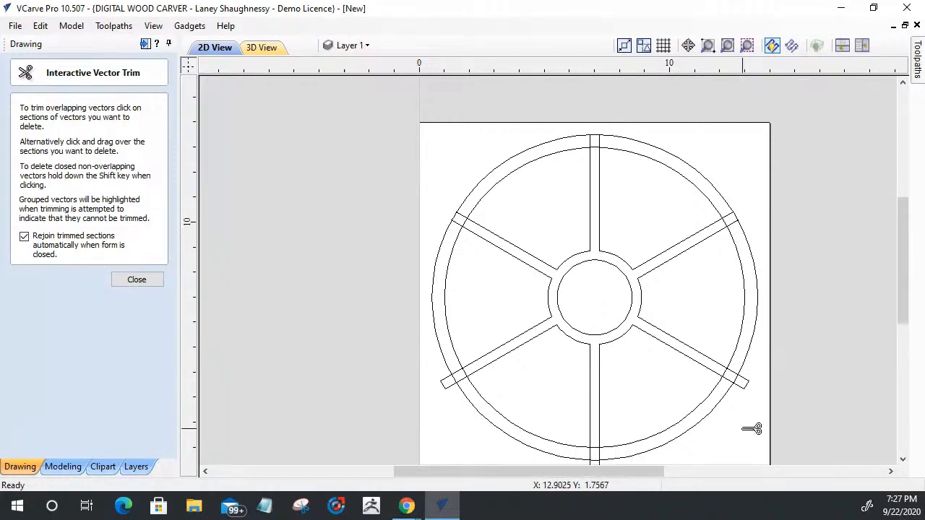
pyautogui.click(751, 389)
pyautogui.scroll(-1, 656, 341)
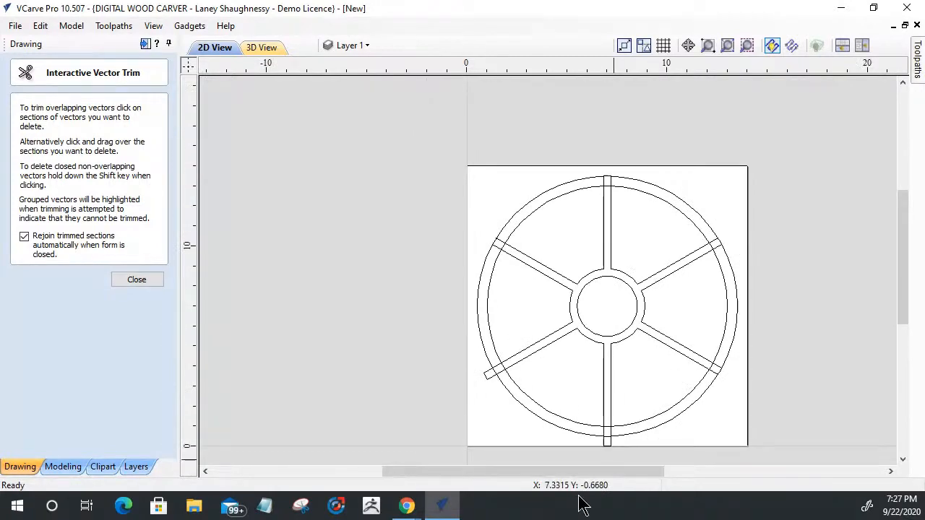
pyautogui.scroll(3, 607, 433)
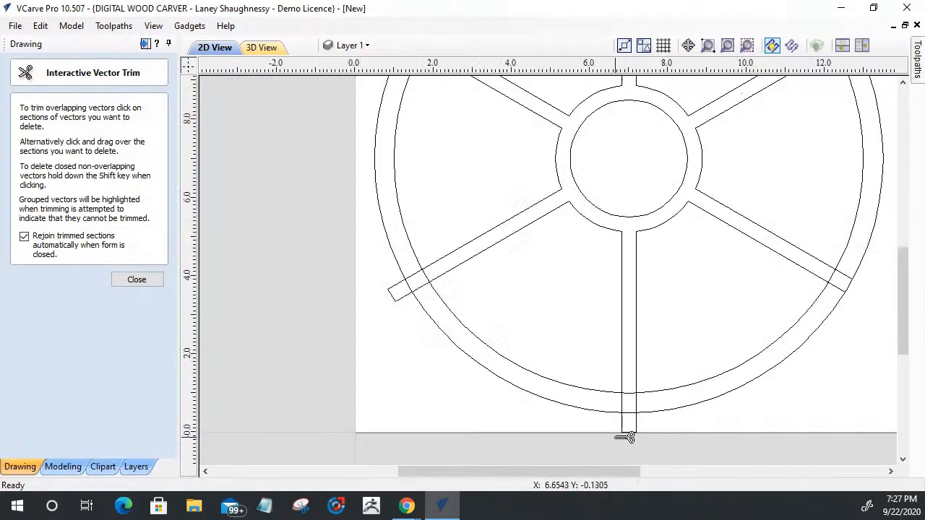
pyautogui.click(399, 293)
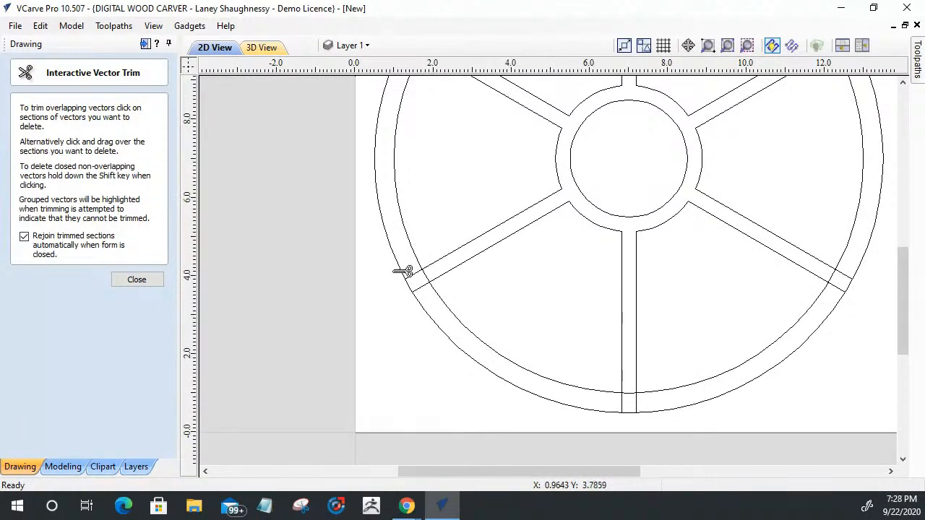
# Trim the strip lines and inner-circle arcs within the outer rim at the lower vertical strip and the lower-right diagonal strip
pyautogui.click(621, 403)
pyautogui.click(636, 402)
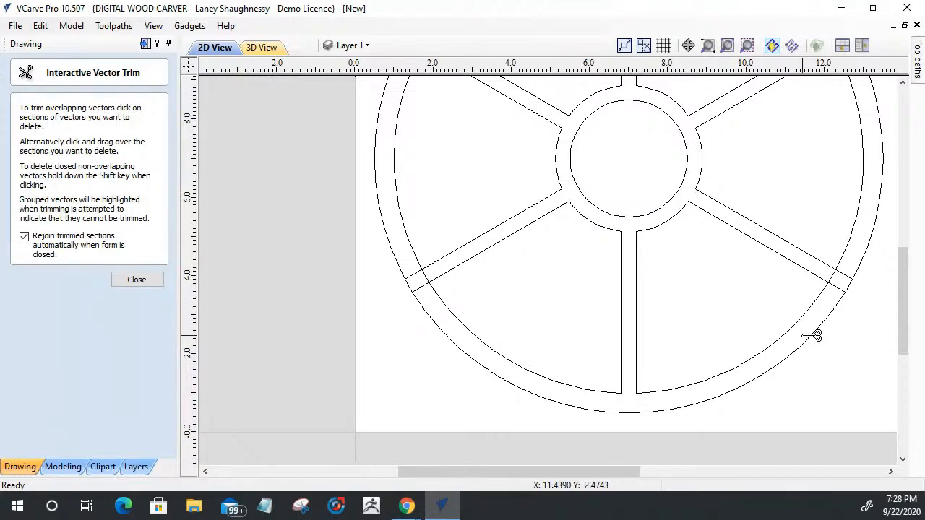
pyautogui.click(842, 283)
pyautogui.click(849, 271)
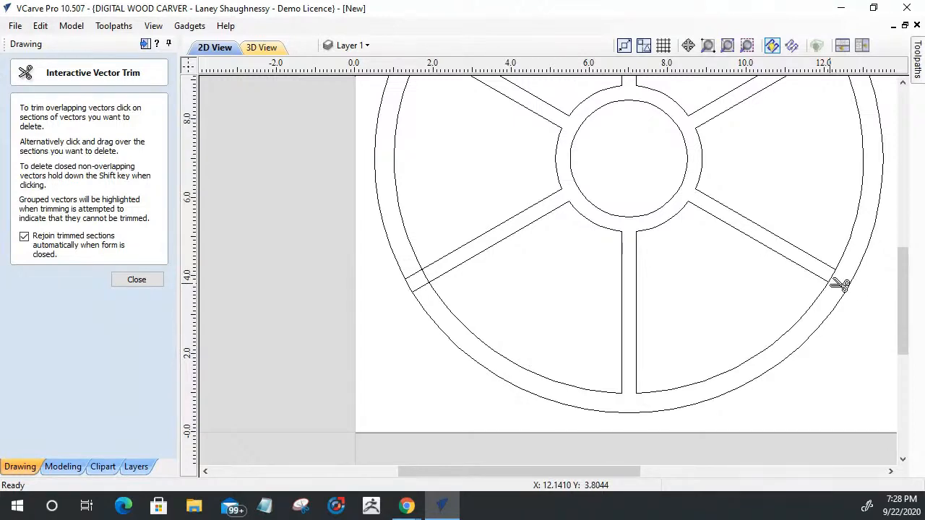
pyautogui.scroll(4, 842, 277)
pyautogui.click(830, 274)
# Trim the two strip lines and the inner-circle arc where the upper-right diagonal strip meets the outer rim
pyautogui.scroll(-11, 829, 293)
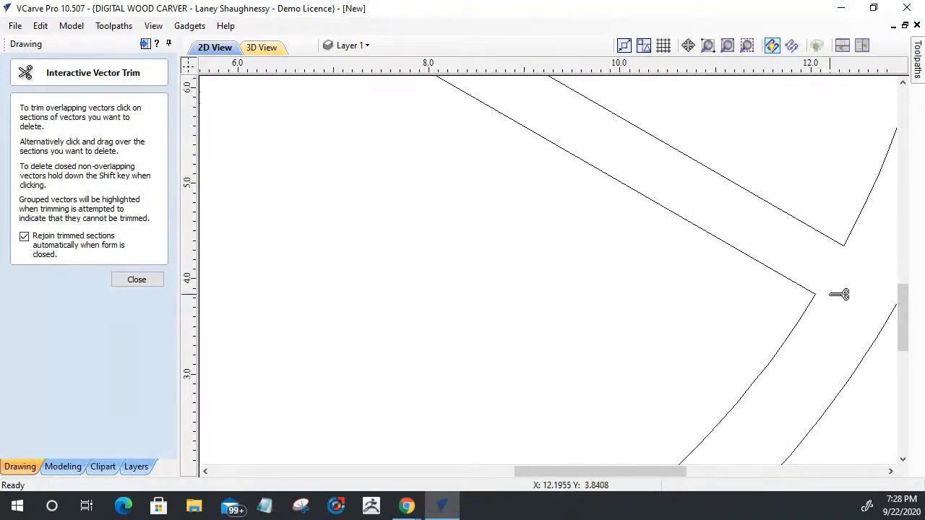
pyautogui.scroll(5, 601, 222)
pyautogui.scroll(3, 707, 200)
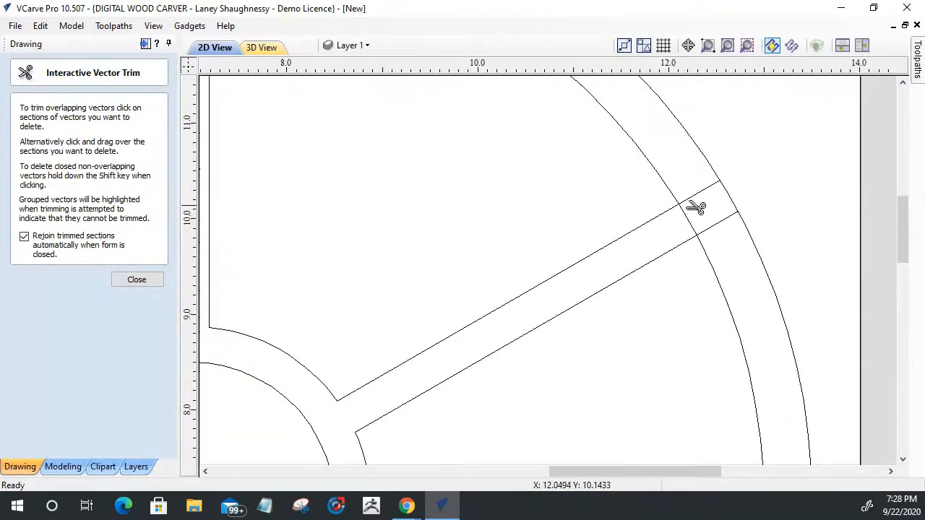
pyautogui.click(708, 192)
pyautogui.click(723, 222)
pyautogui.click(695, 224)
# Trim the strip lines and inner-circle arcs within the outer rim at the lower-left and upper-left diagonal strips
pyautogui.scroll(-5, 701, 232)
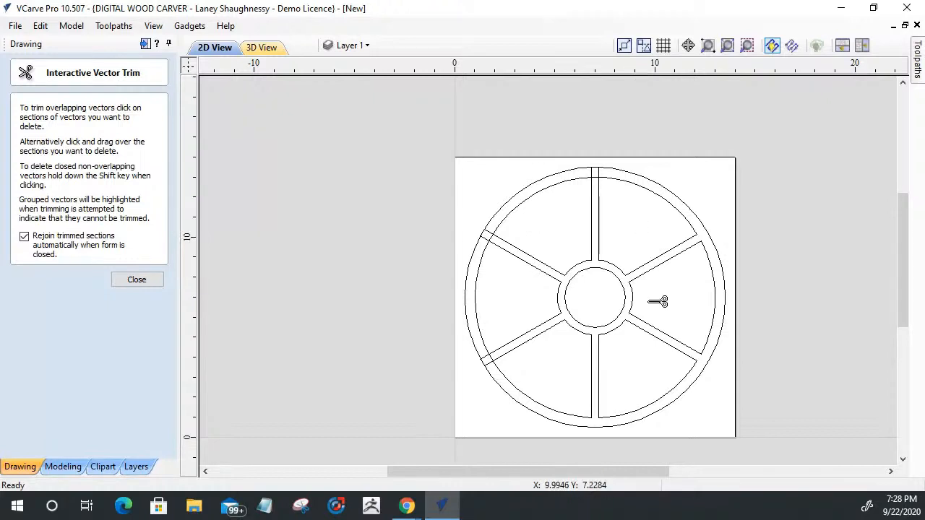
pyautogui.scroll(3, 478, 395)
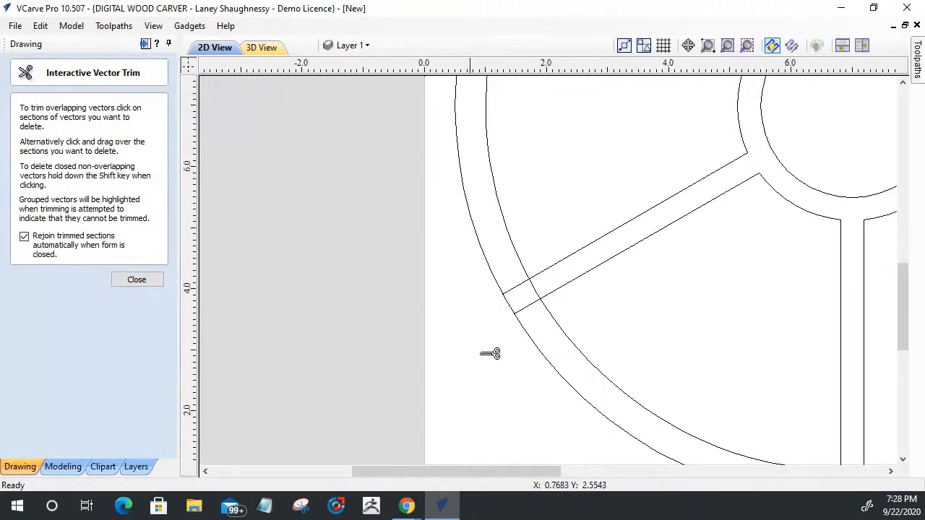
pyautogui.click(538, 288)
pyautogui.scroll(-3, 546, 292)
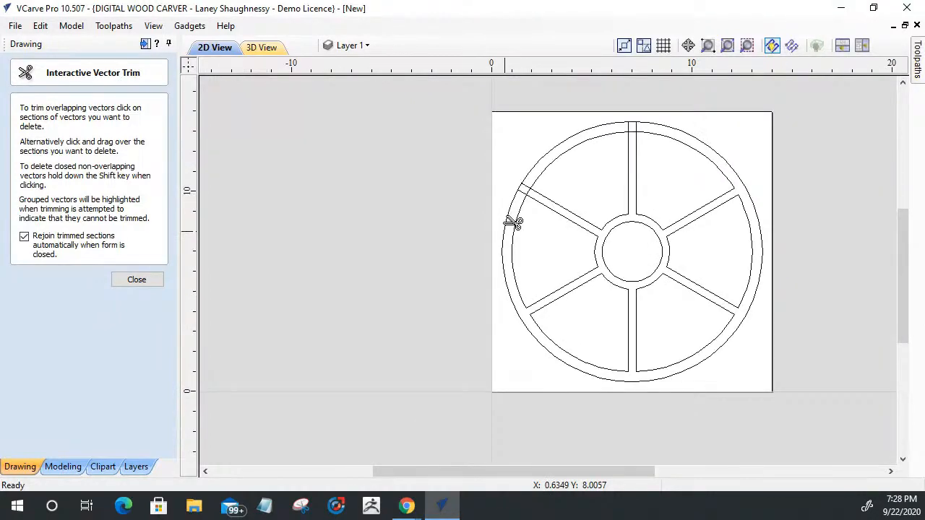
pyautogui.scroll(3, 512, 221)
pyautogui.click(528, 174)
pyautogui.click(518, 195)
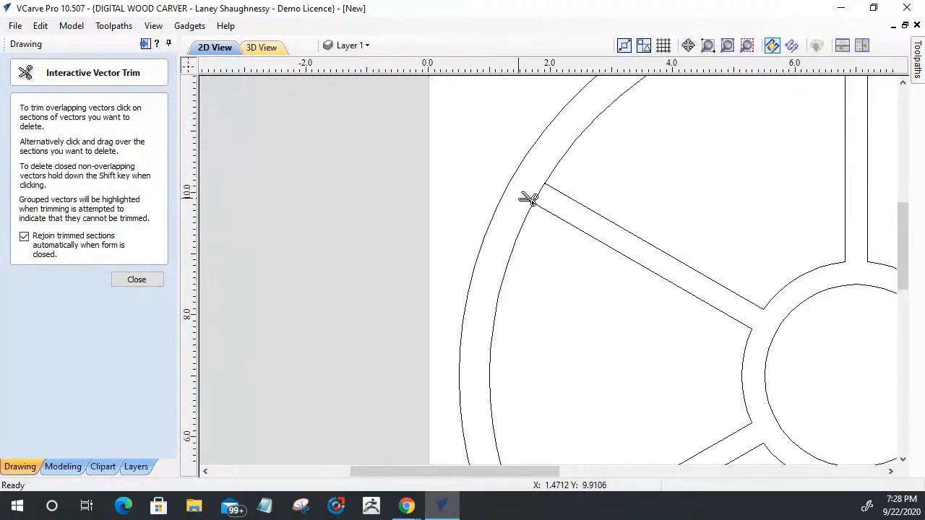
pyautogui.click(537, 193)
pyautogui.scroll(-3, 619, 196)
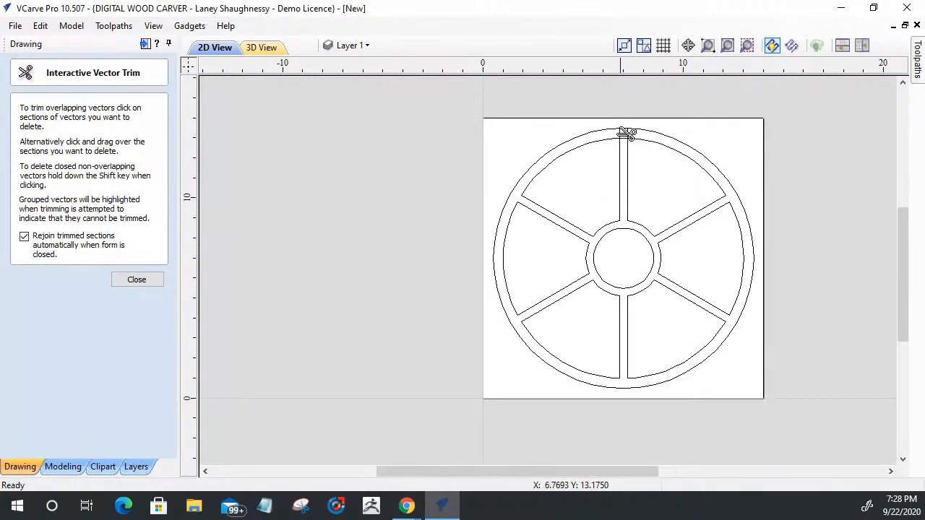
# Trim the inner-circle arc across the end of the upper vertical strip, undoing any wrong cut, and finish trimming
pyautogui.scroll(3, 642, 128)
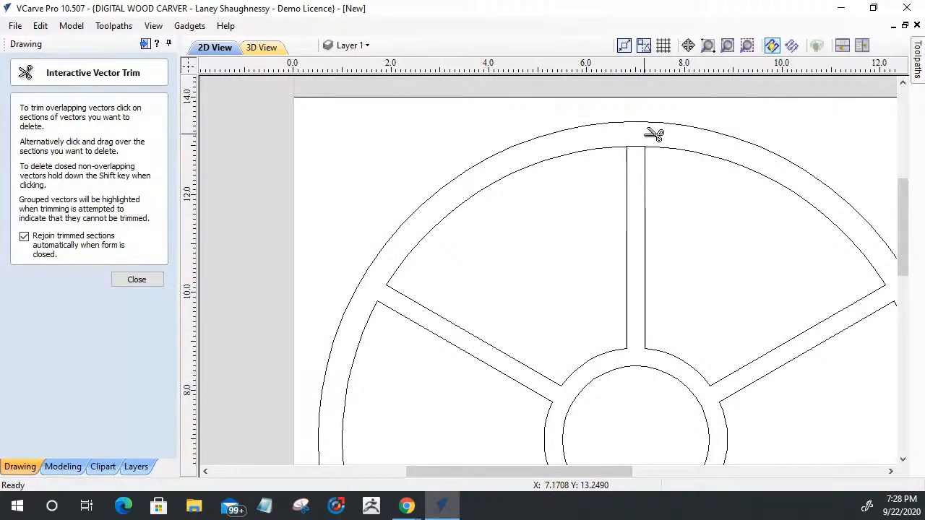
pyautogui.click(646, 146)
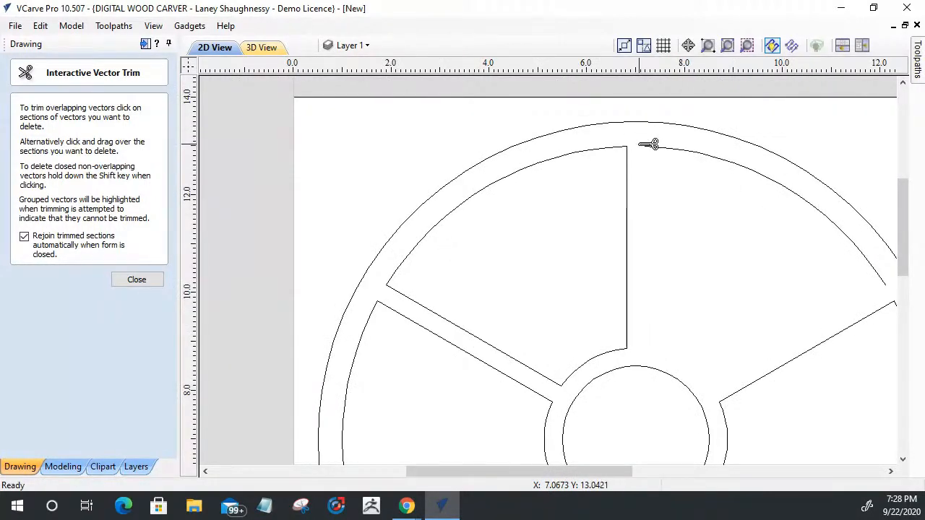
pyautogui.hotkey('ctrl', 'z')
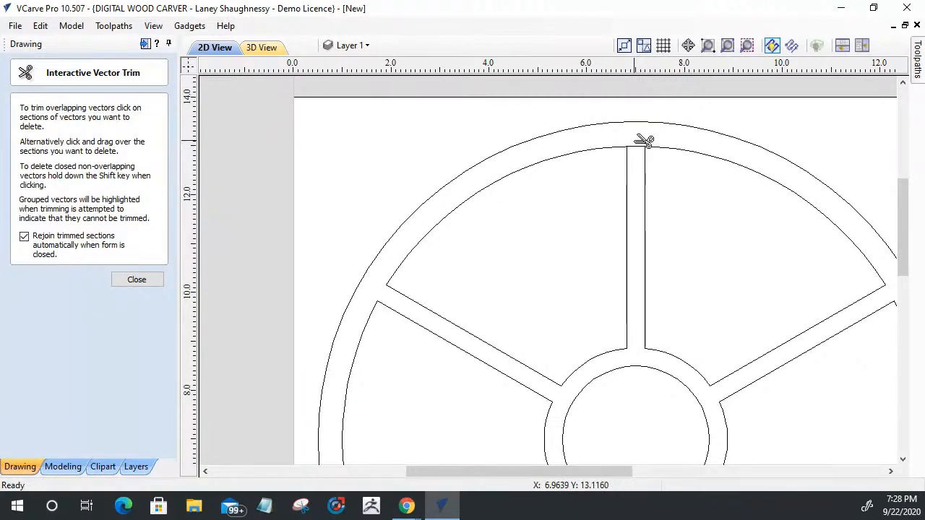
pyautogui.scroll(4, 638, 140)
pyautogui.click(629, 158)
pyautogui.scroll(-5, 639, 158)
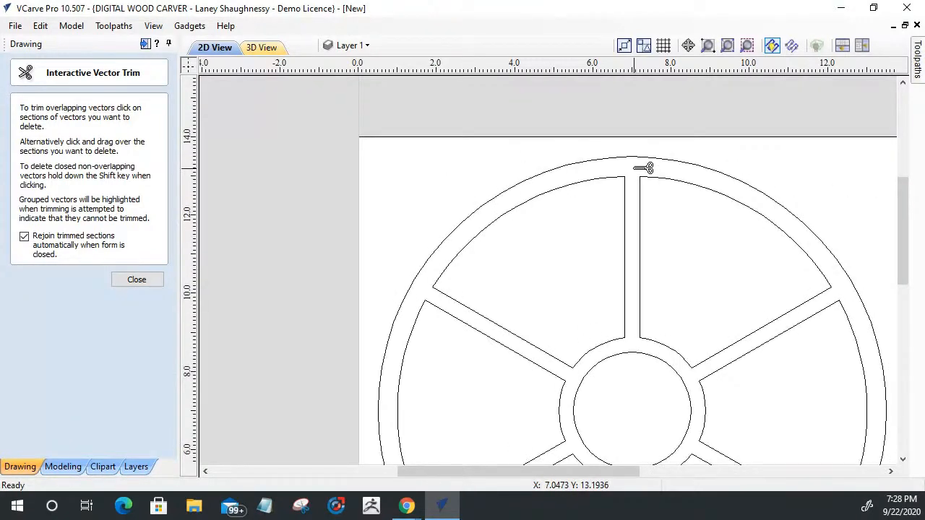
pyautogui.click(134, 281)
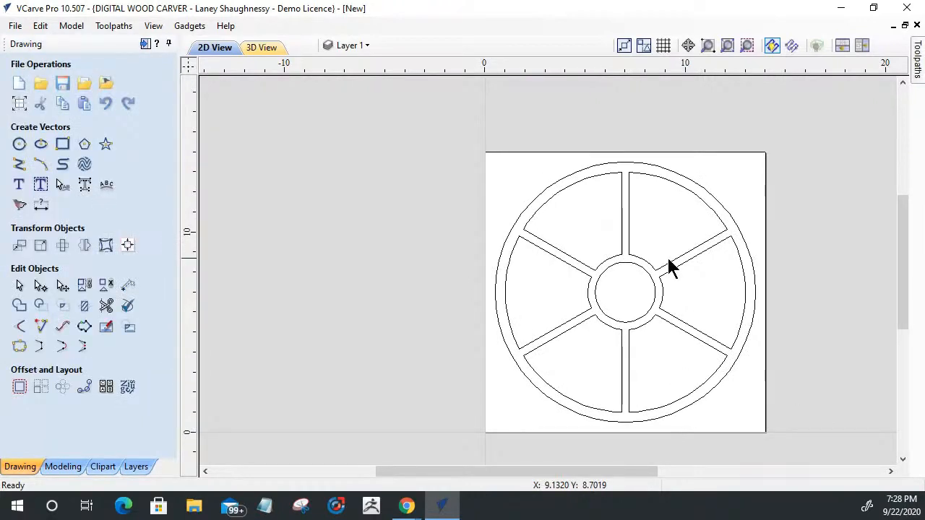
# Switch to the toolpath layout and examine the trimmed six-section outline on the board
pyautogui.scroll(1, 671, 265)
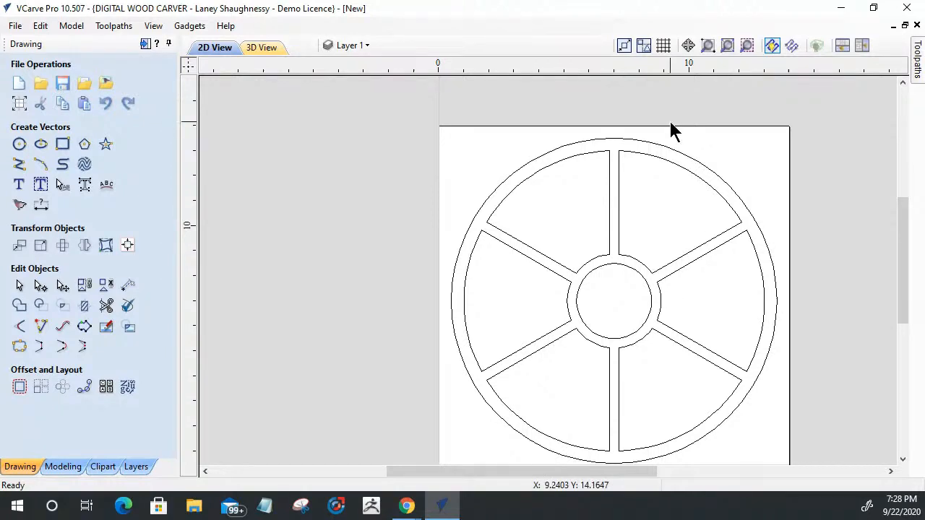
pyautogui.click(727, 46)
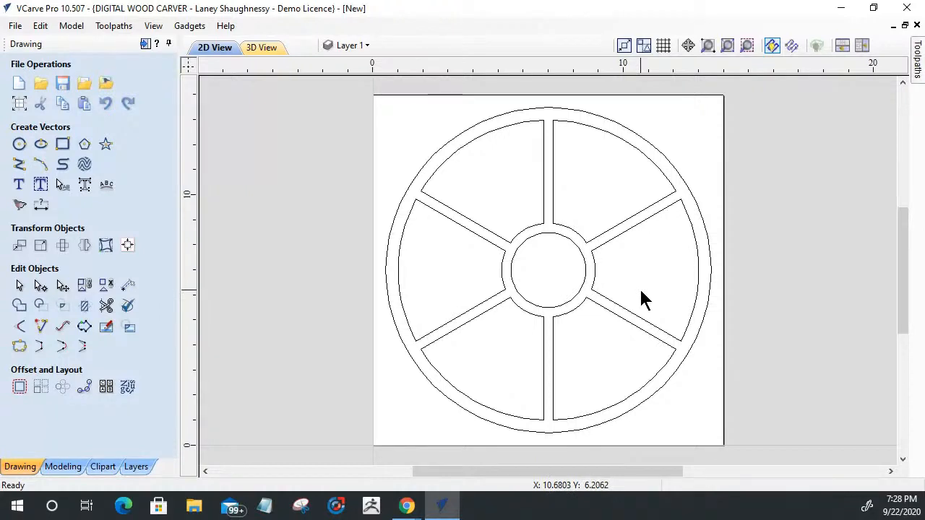
pyautogui.click(145, 44)
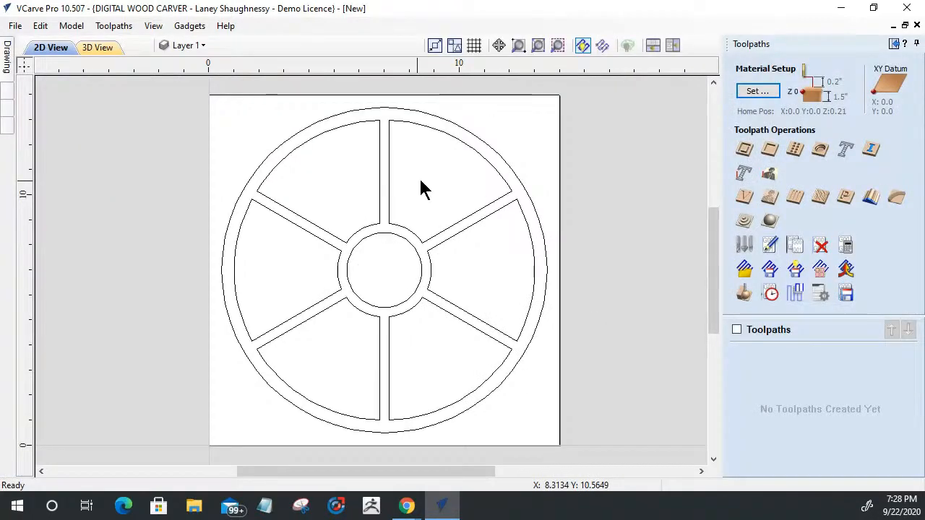
pyautogui.scroll(3, 423, 249)
pyautogui.scroll(-2, 423, 249)
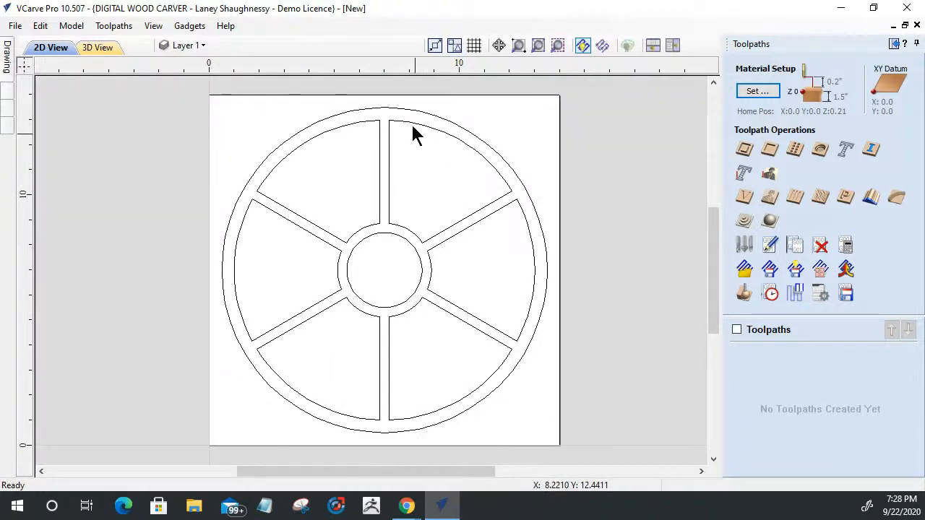
pyautogui.scroll(1, 410, 122)
pyautogui.scroll(1, 391, 99)
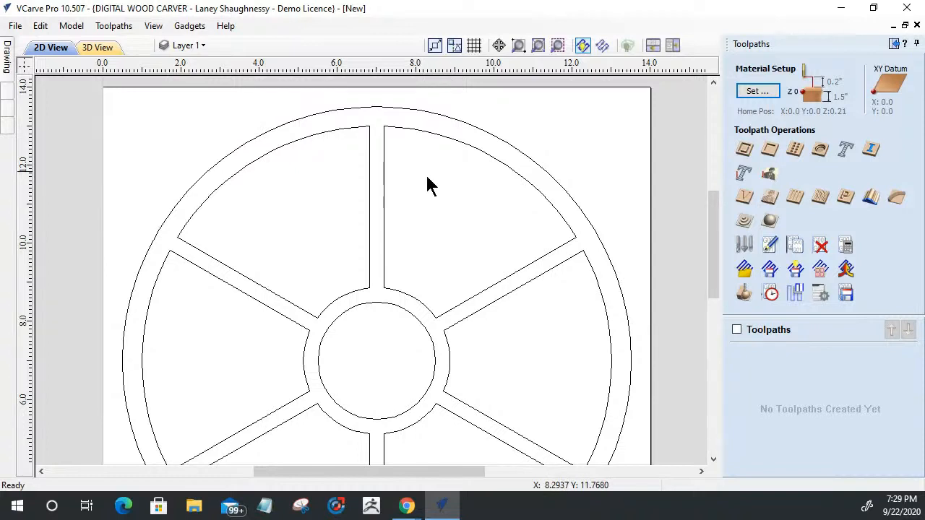
pyautogui.scroll(-2, 452, 321)
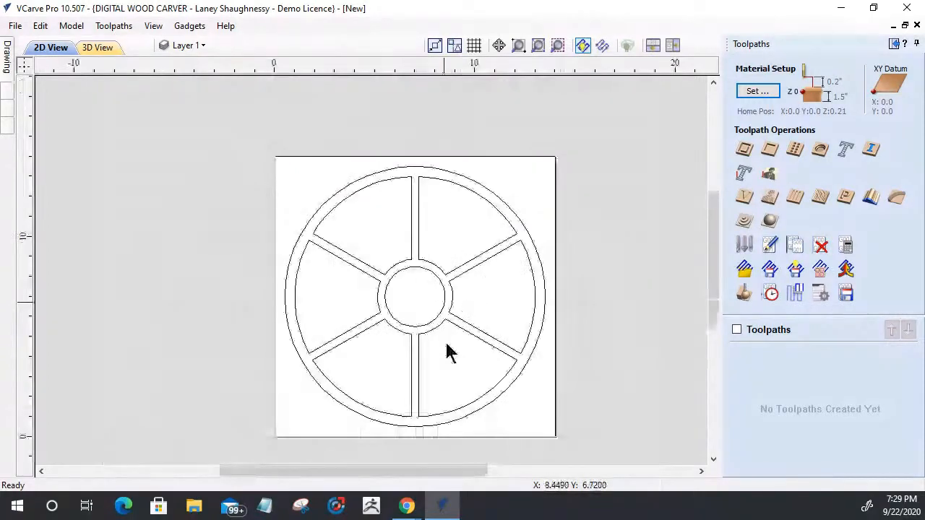
# Select all six section outlines together, leaving out the outer circle and the centre circle
pyautogui.scroll(2, 447, 352)
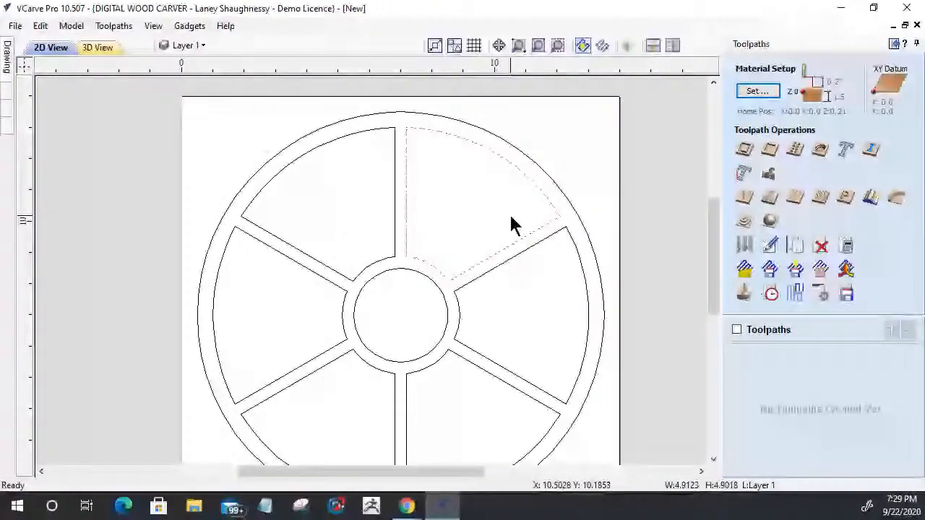
pyautogui.keyDown('shift'); pyautogui.click(313, 276); pyautogui.keyUp('shift')
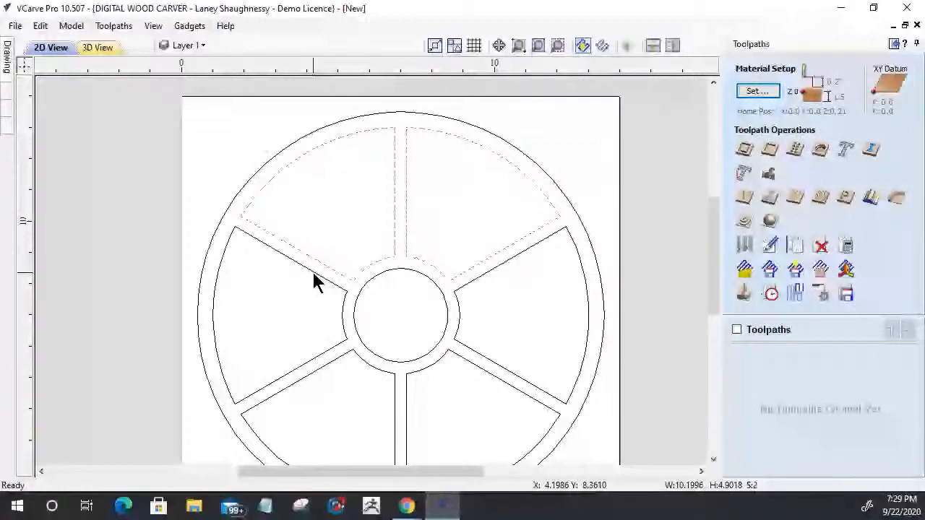
pyautogui.keyDown('shift'); pyautogui.click(314, 272); pyautogui.keyUp('shift')
pyautogui.keyDown('shift'); pyautogui.click(318, 370); pyautogui.keyUp('shift')
pyautogui.keyDown('shift'); pyautogui.click(474, 365); pyautogui.keyUp('shift')
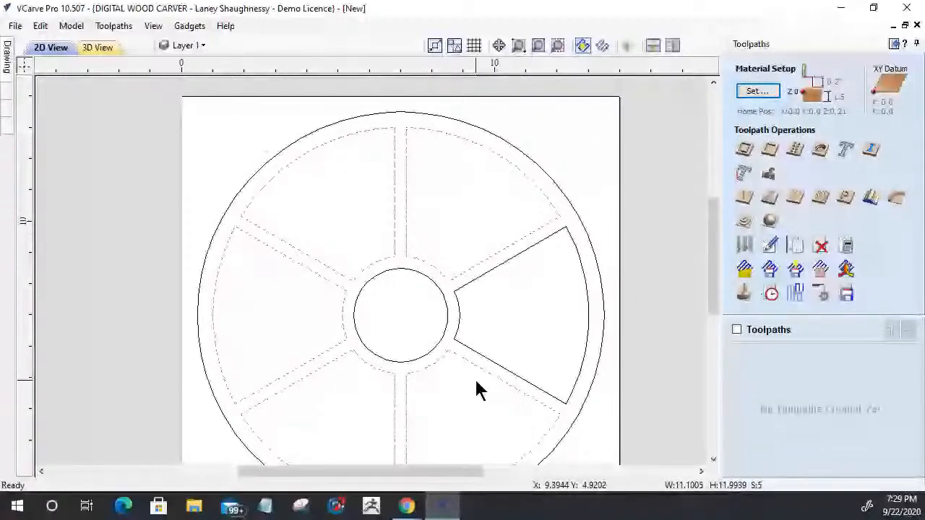
pyautogui.keyDown('shift'); pyautogui.click(546, 239); pyautogui.keyUp('shift')
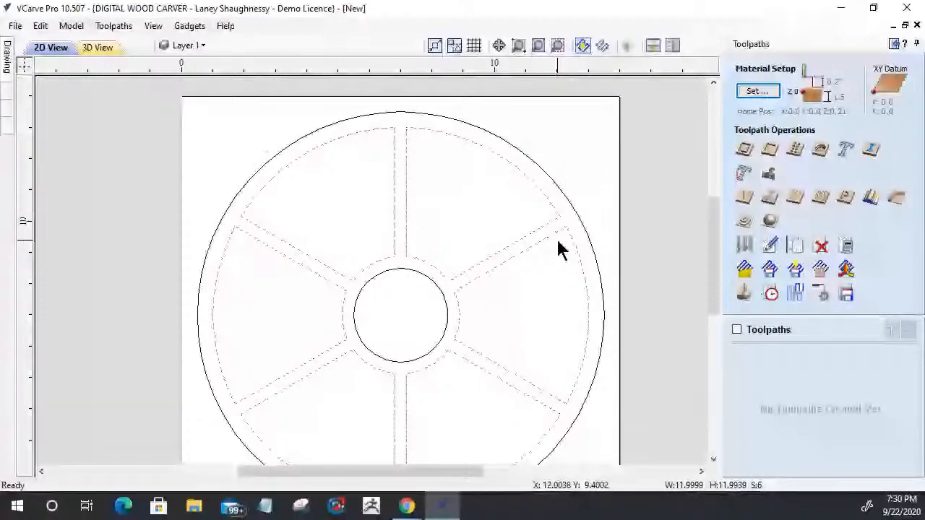
# Start the Fillet tool for rounding the sharp corners of the sections
pyautogui.scroll(4, 558, 246)
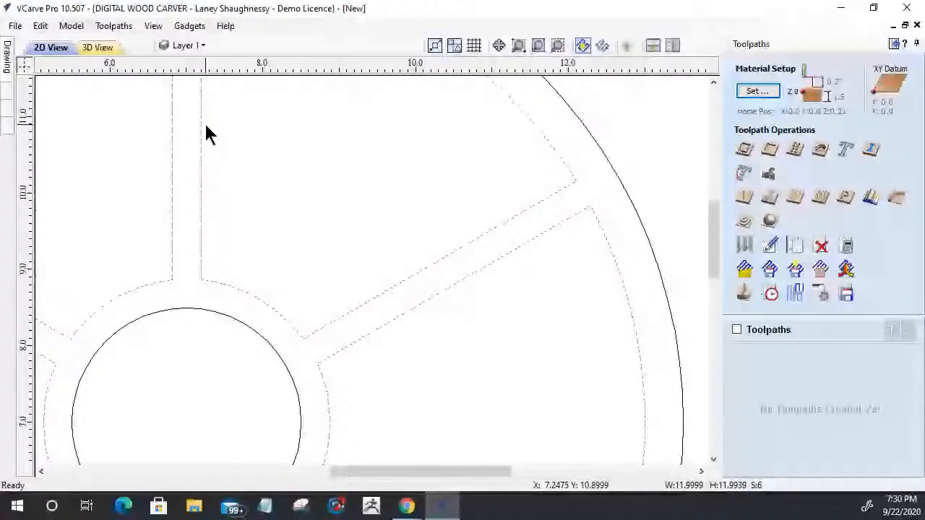
pyautogui.moveTo(8, 57)
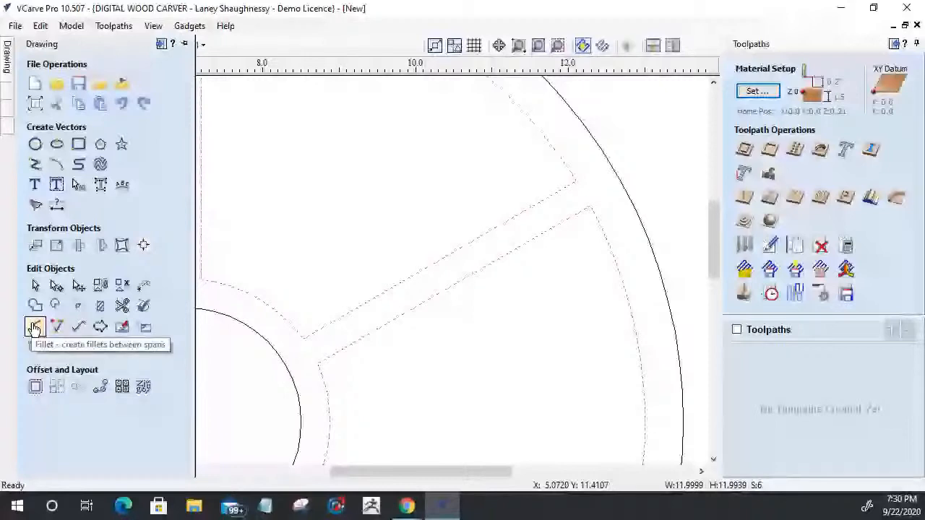
pyautogui.click(34, 328)
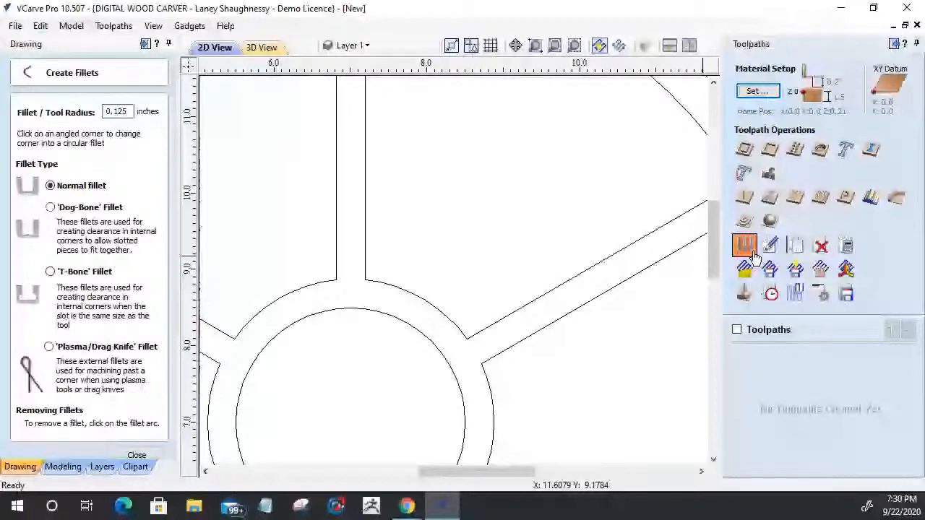
# Compare the diameters of the WS 1370 and Whiteside 1376 bowl bits in the tool database, and close it without choosing a tool
pyautogui.click(752, 253)
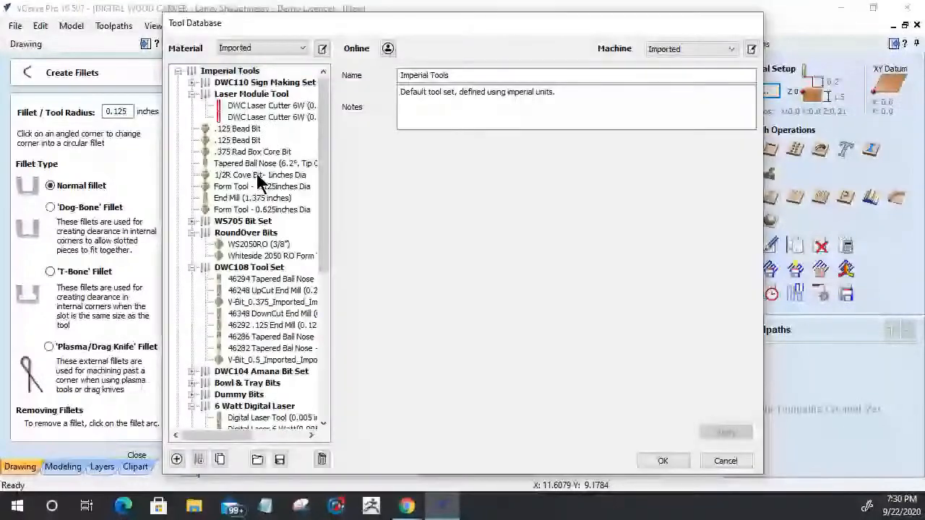
pyautogui.scroll(-8, 259, 183)
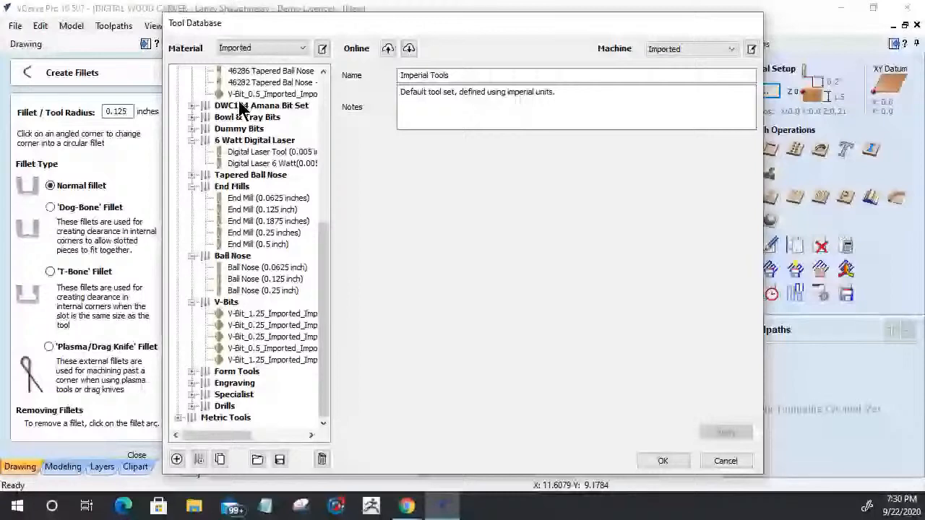
pyautogui.doubleClick(246, 117)
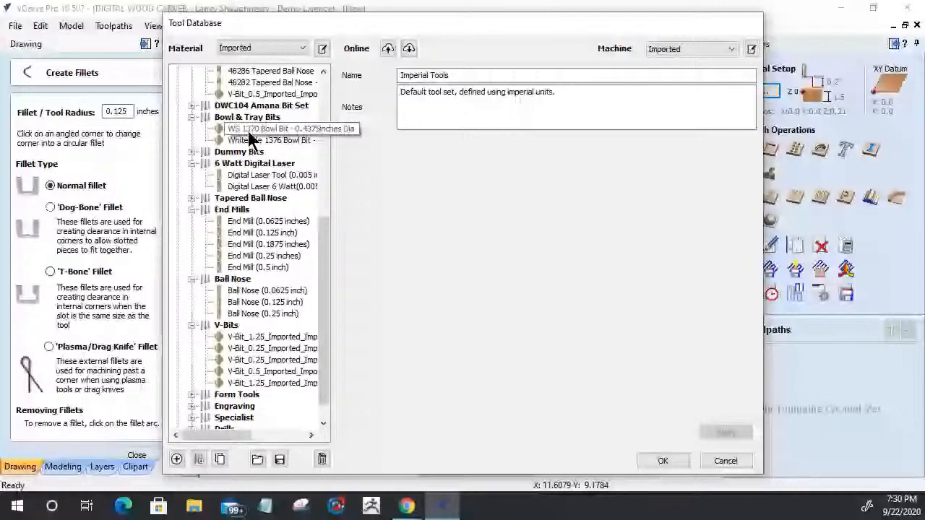
pyautogui.click(253, 129)
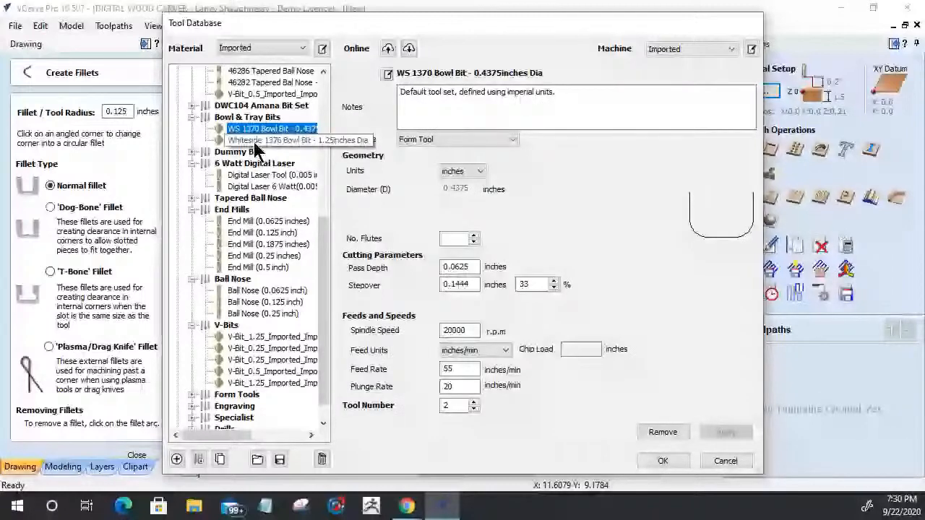
pyautogui.click(279, 140)
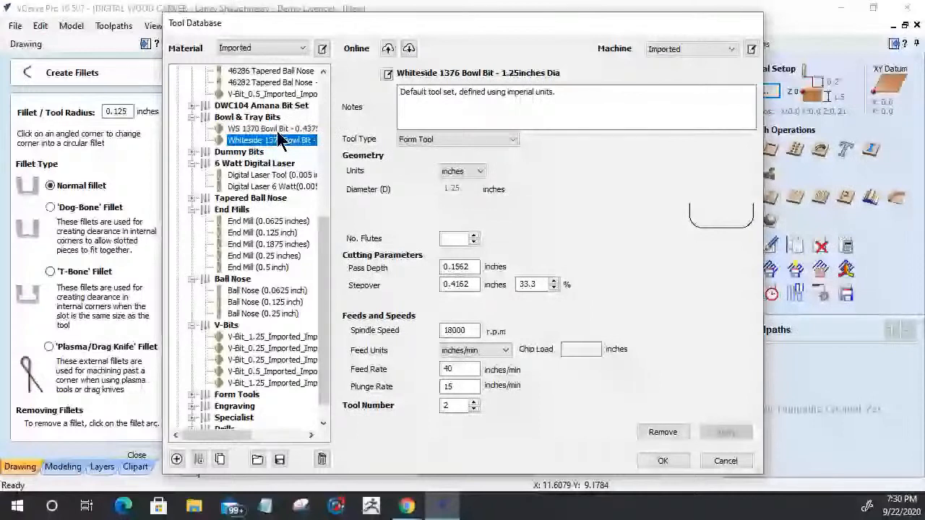
pyautogui.click(277, 129)
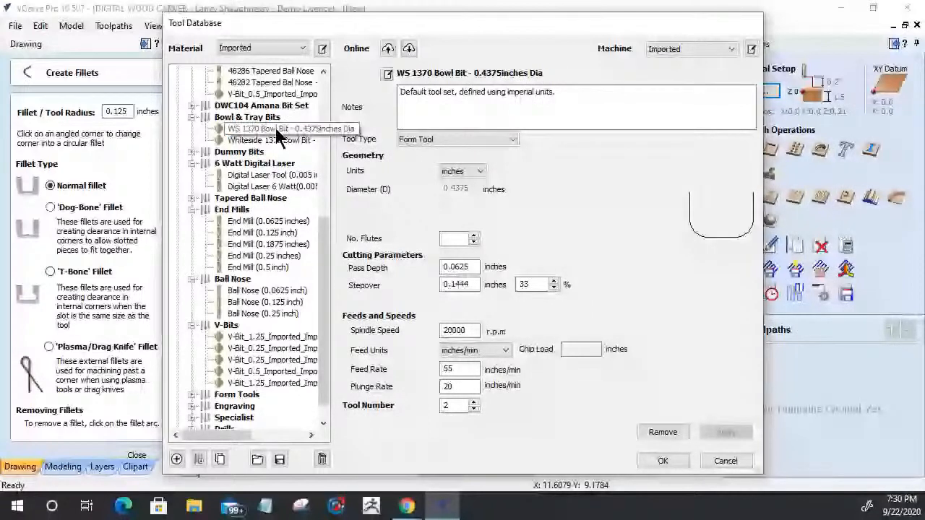
pyautogui.click(281, 140)
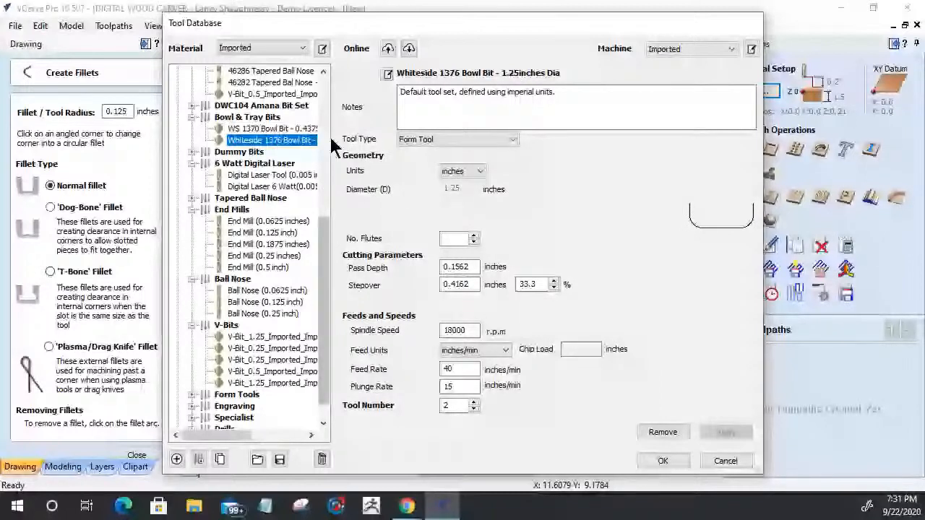
pyautogui.click(726, 461)
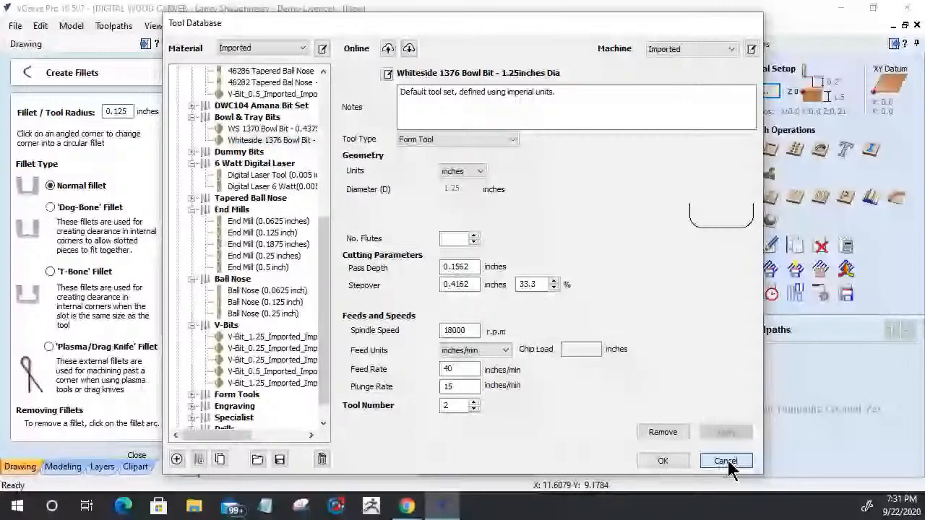
pyautogui.click(726, 461)
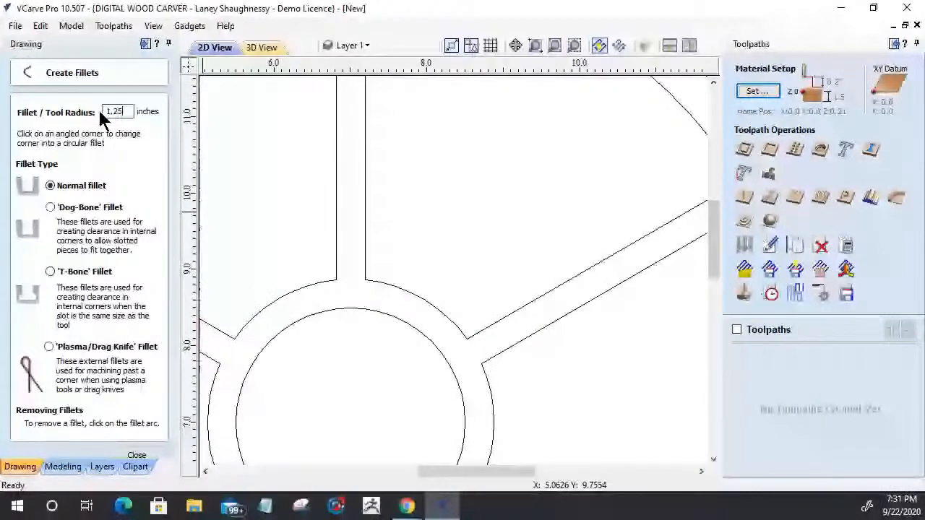
# Set the fillet radius to 1.25/2 (0.625) inches and round the corners of the upper-right section
pyautogui.write('/2=')
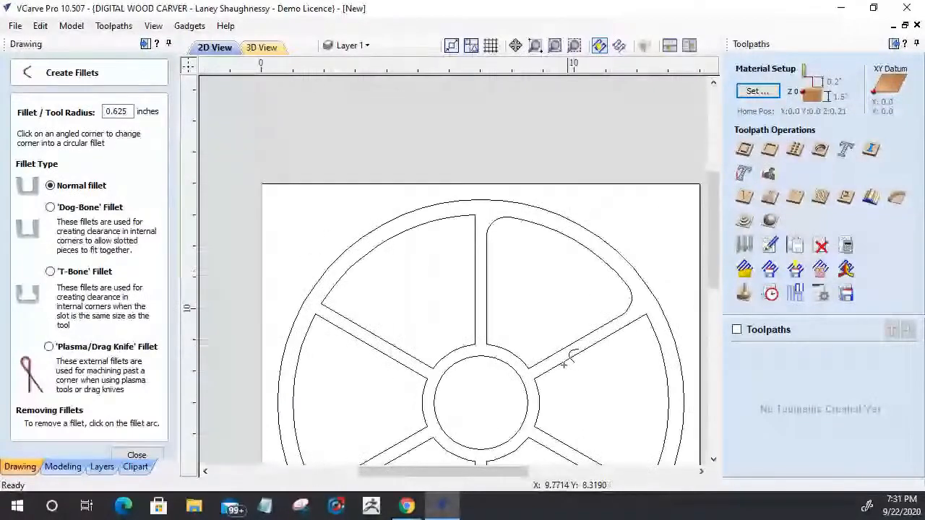
pyautogui.click(528, 369)
pyautogui.click(488, 343)
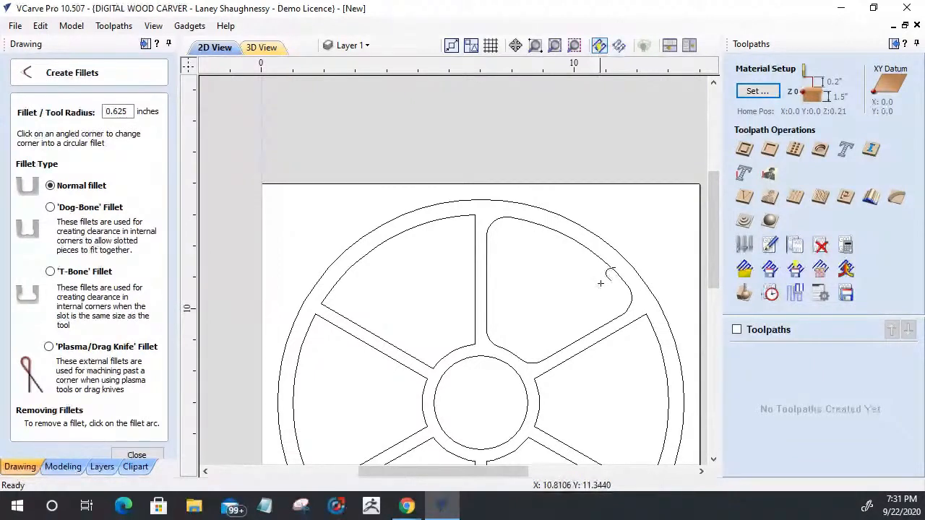
# Round all four corners of the upper-left section with the 0.625-inch fillet
pyautogui.click(474, 215)
pyautogui.click(323, 304)
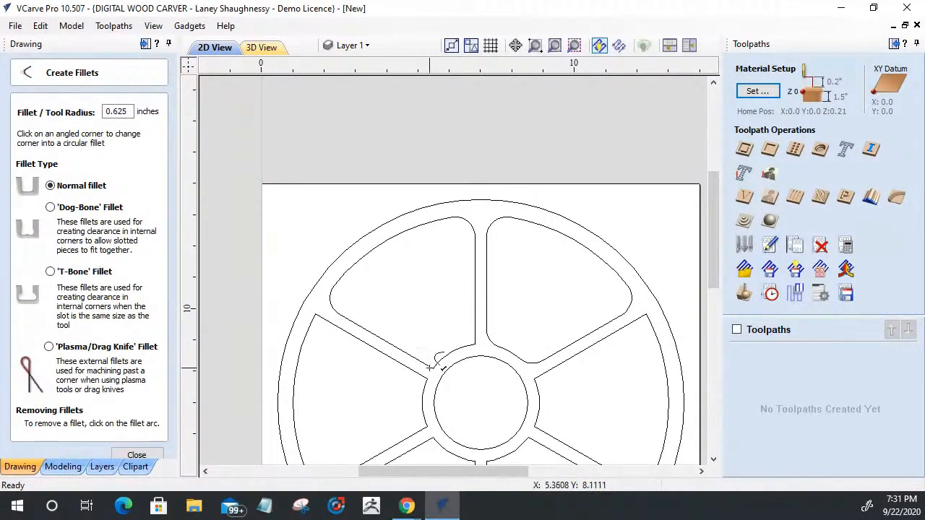
pyautogui.click(429, 367)
pyautogui.click(476, 342)
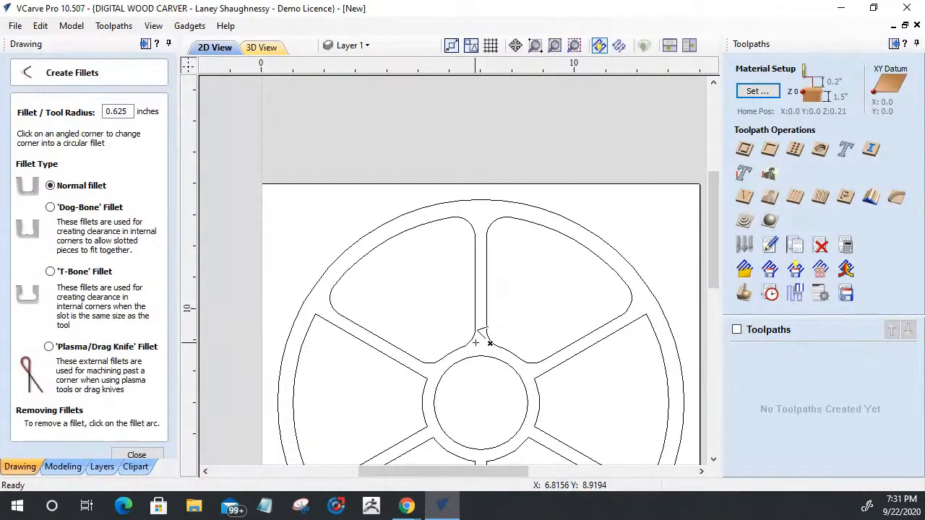
# Round the corners of the remaining four sections with the 0.625-inch fillet
pyautogui.scroll(-3, 588, 273)
pyautogui.scroll(3, 507, 353)
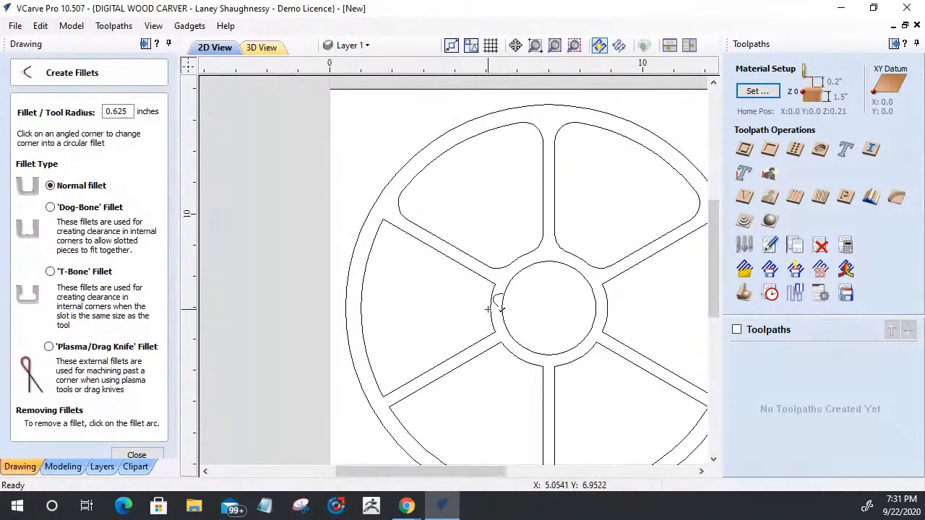
pyautogui.click(495, 285)
pyautogui.click(497, 332)
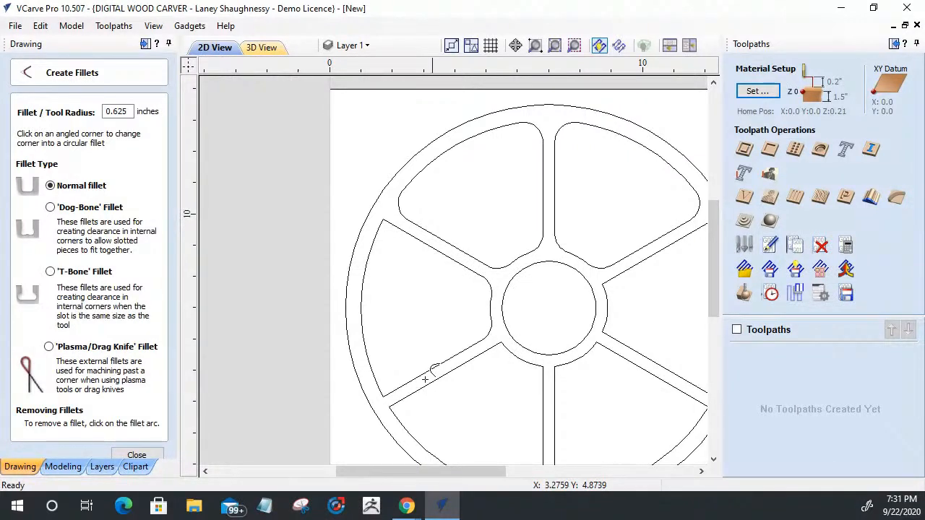
pyautogui.click(385, 390)
pyautogui.click(382, 225)
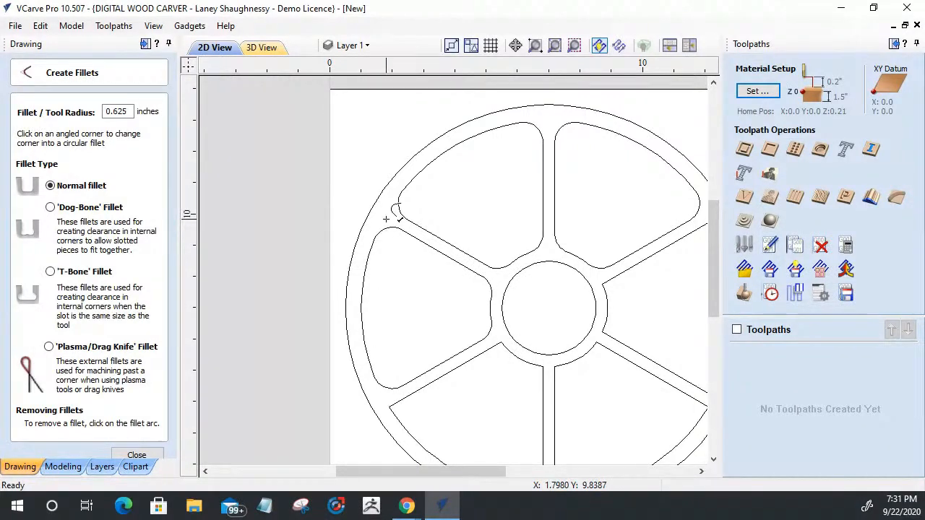
pyautogui.click(504, 344)
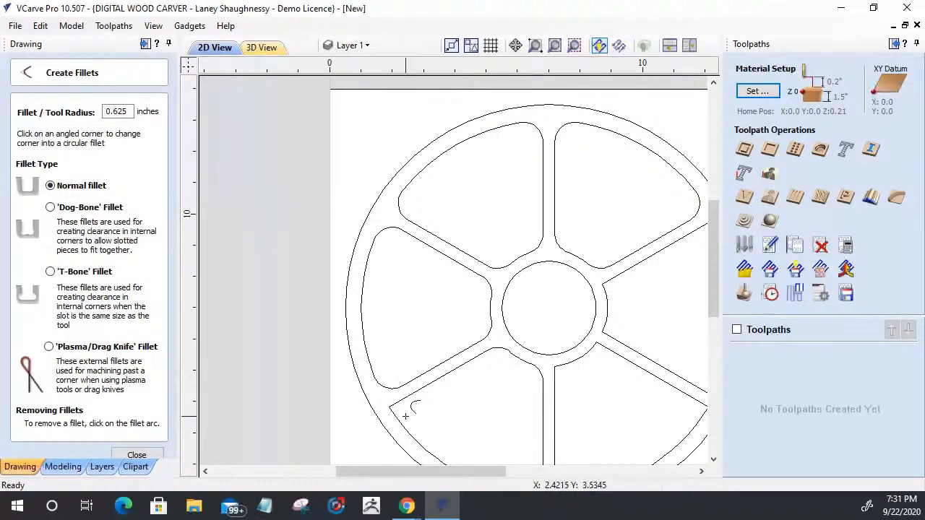
pyautogui.scroll(-2, 405, 416)
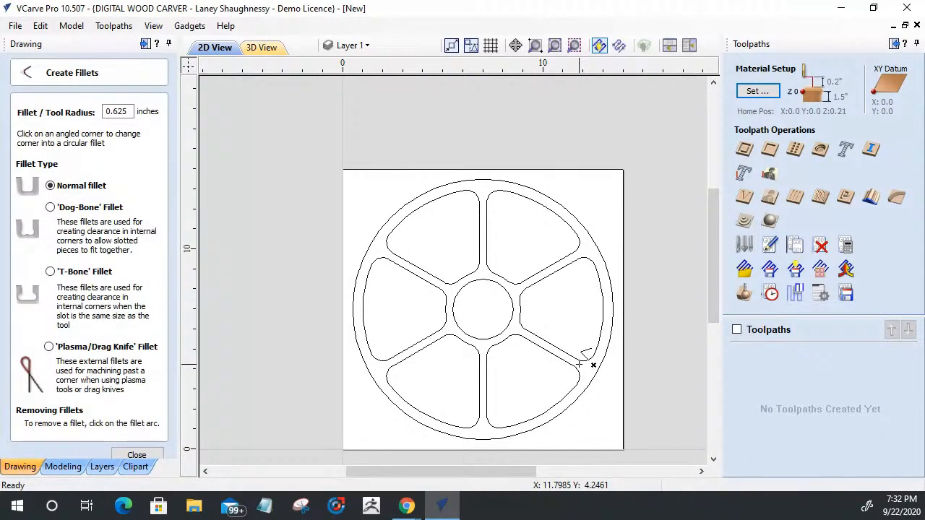
# Check the diameter and profile of the WS 1370 bowl bit in the tool database, and close it without choosing a tool
pyautogui.click(743, 247)
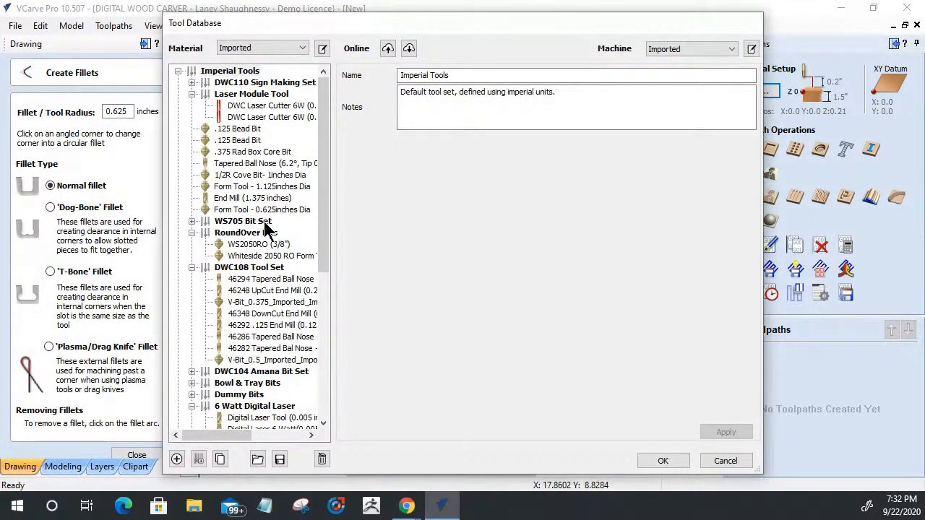
pyautogui.scroll(-5, 249, 195)
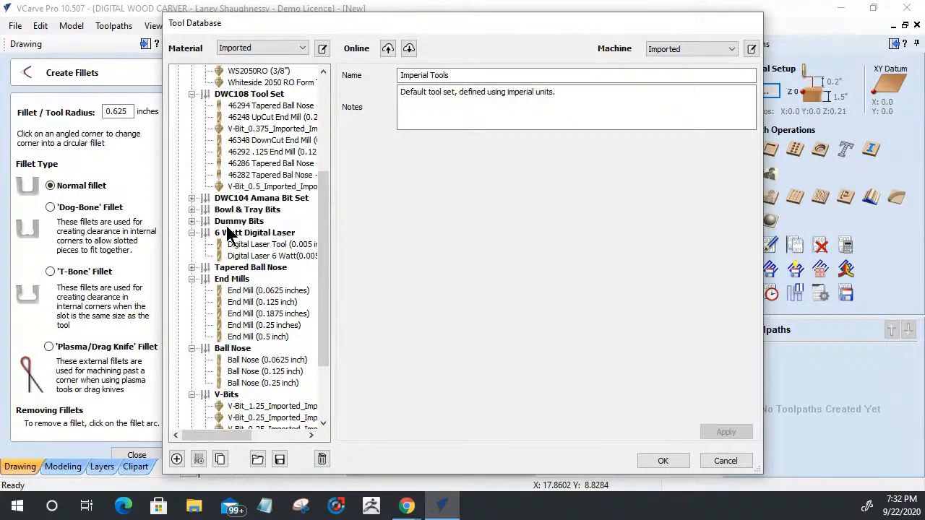
pyautogui.click(192, 209)
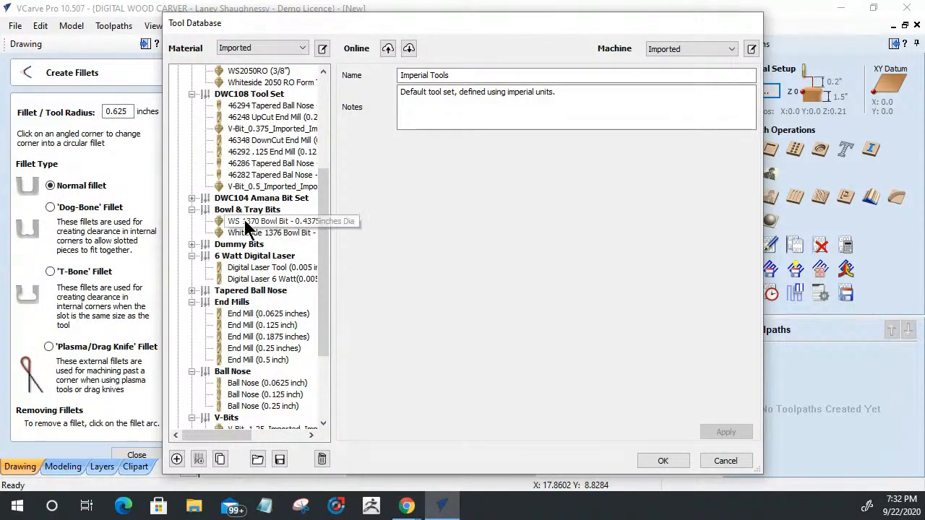
pyautogui.click(278, 227)
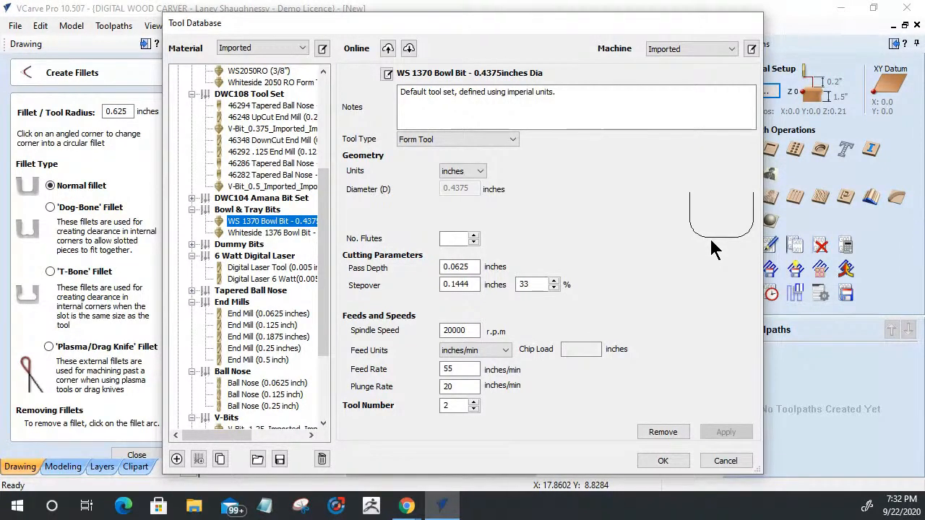
pyautogui.click(722, 461)
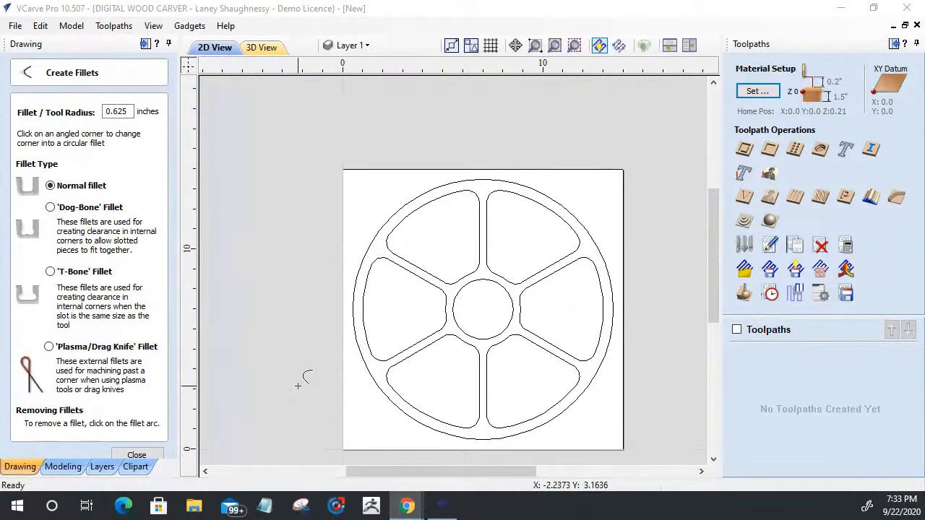
# Leave the Fillet tool and undo all the 0.625-inch corner fillets on the six sections
pyautogui.press('Escape')
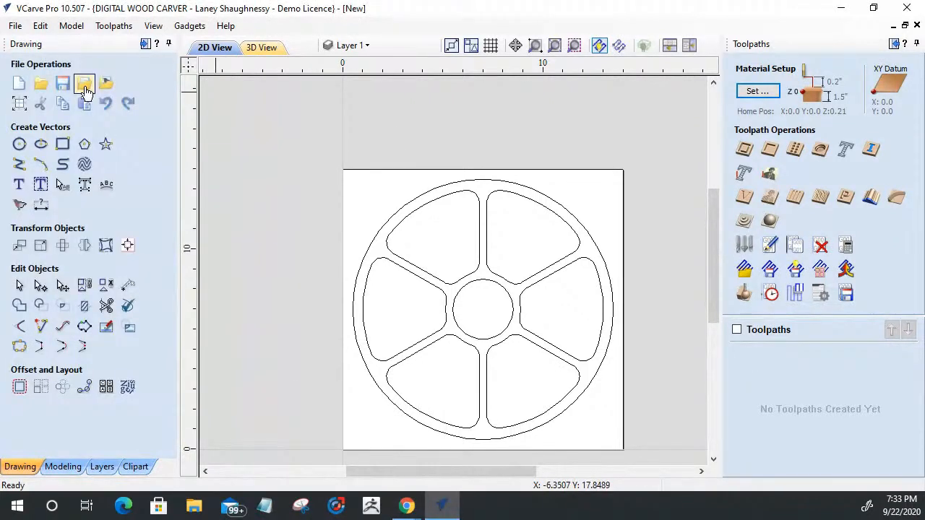
pyautogui.click(105, 104)
pyautogui.click(105, 105)
pyautogui.click(106, 105)
pyautogui.click(106, 105)
pyautogui.click(105, 104)
pyautogui.click(105, 105)
pyautogui.click(106, 105)
pyautogui.click(106, 105)
pyautogui.click(105, 105)
pyautogui.click(106, 105)
pyautogui.click(105, 105)
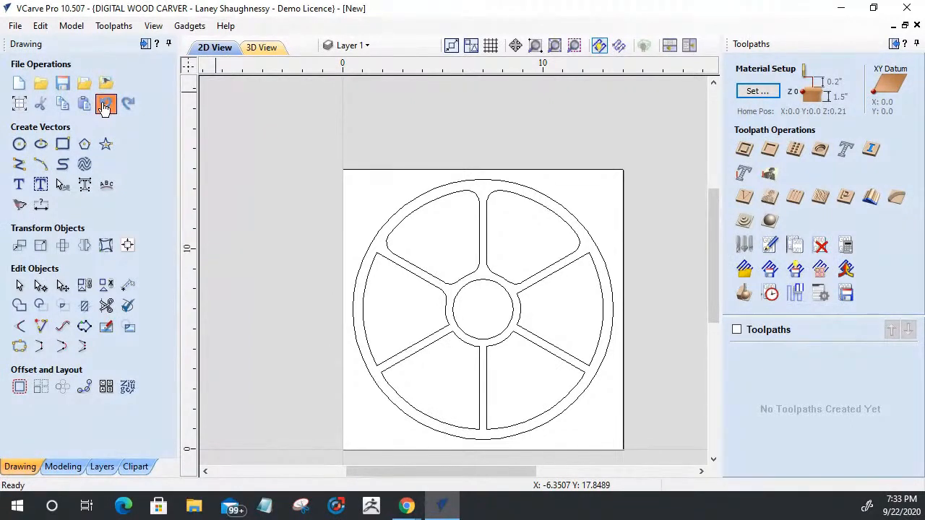
pyautogui.click(105, 105)
pyautogui.click(106, 105)
pyautogui.click(106, 105)
pyautogui.click(105, 105)
pyautogui.click(106, 104)
pyautogui.click(105, 105)
pyautogui.click(106, 105)
pyautogui.click(106, 104)
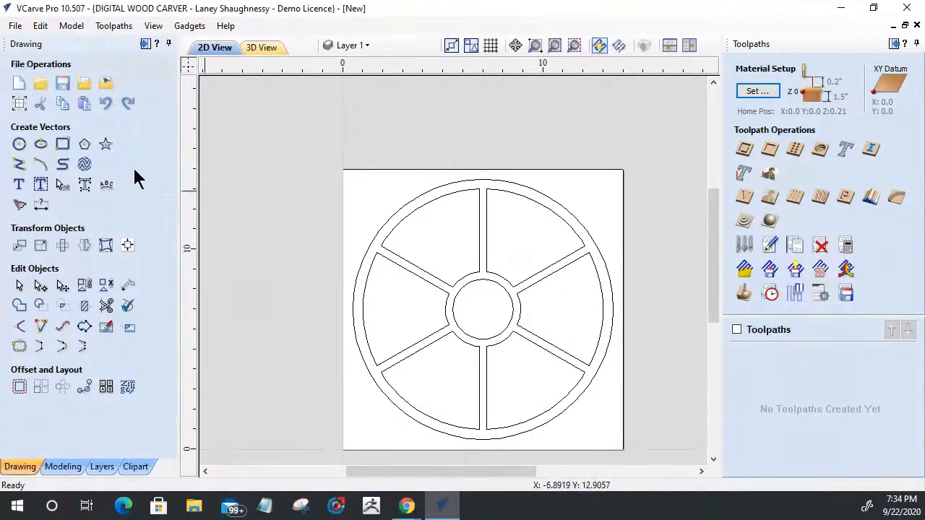
# Set the fillet radius to .4375/2 (0.21875) inches and round the corners of the two upper sections
pyautogui.click(20, 327)
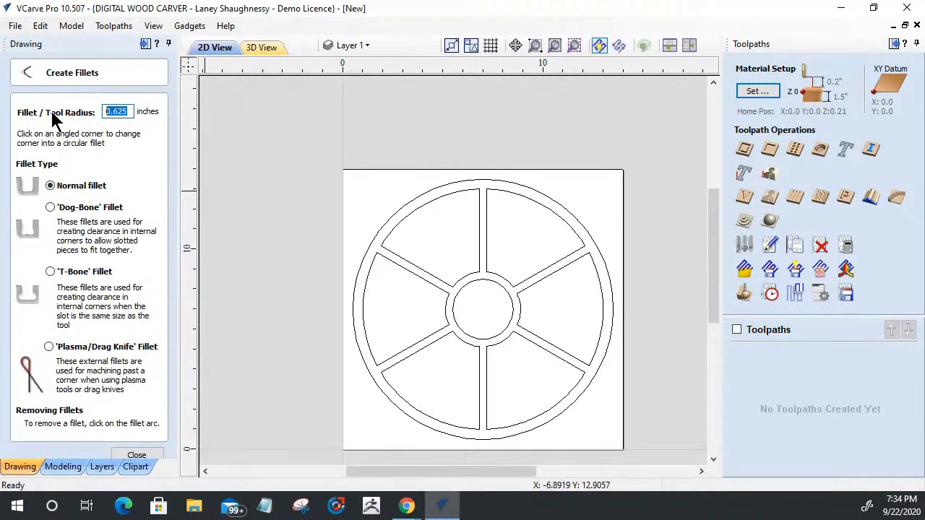
pyautogui.write('.4375/2')
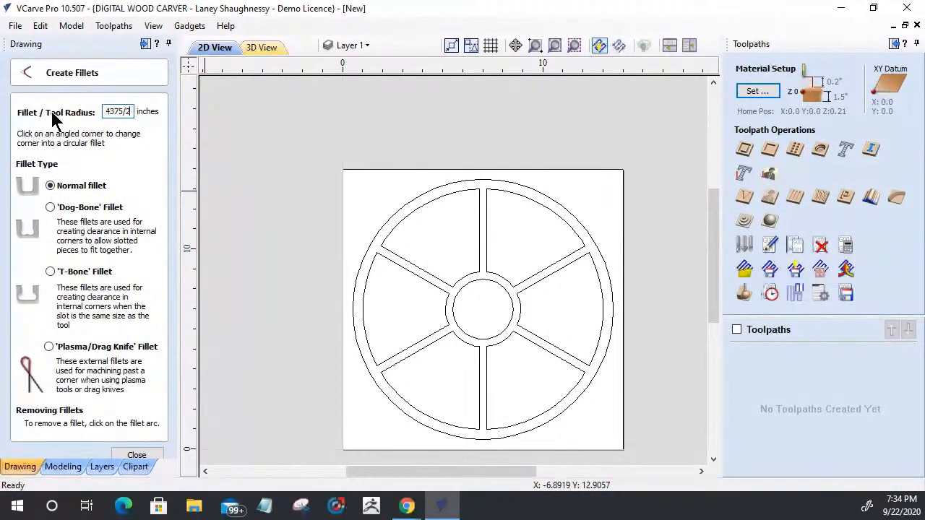
pyautogui.press('Return')
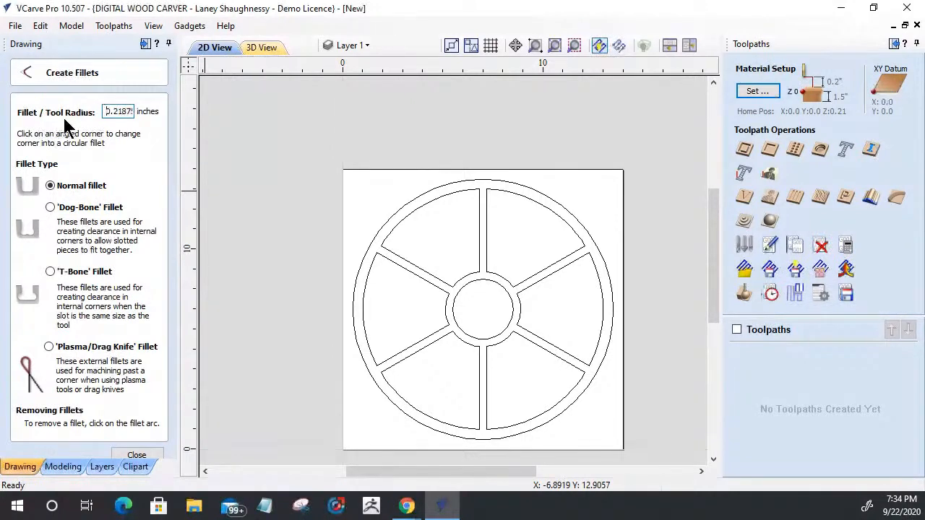
pyautogui.moveTo(106, 112); pyautogui.dragTo(226, 117)
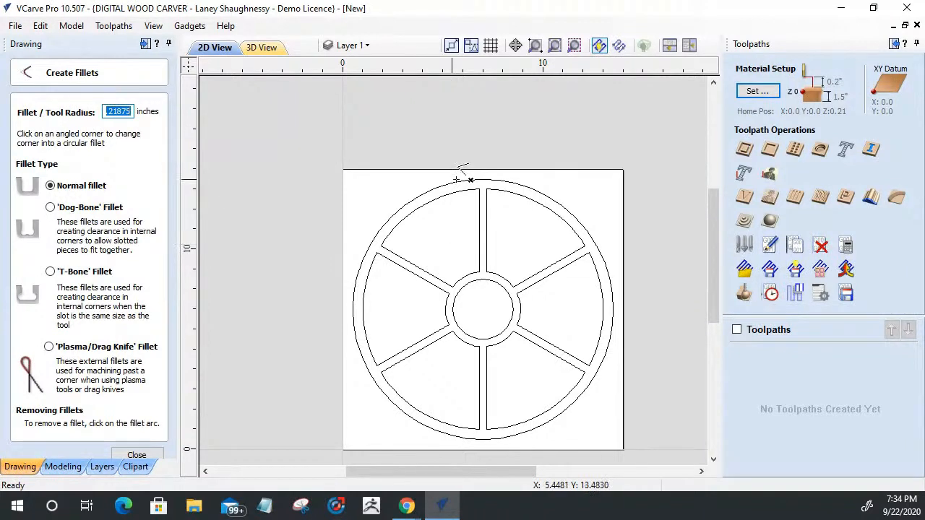
pyautogui.click(477, 191)
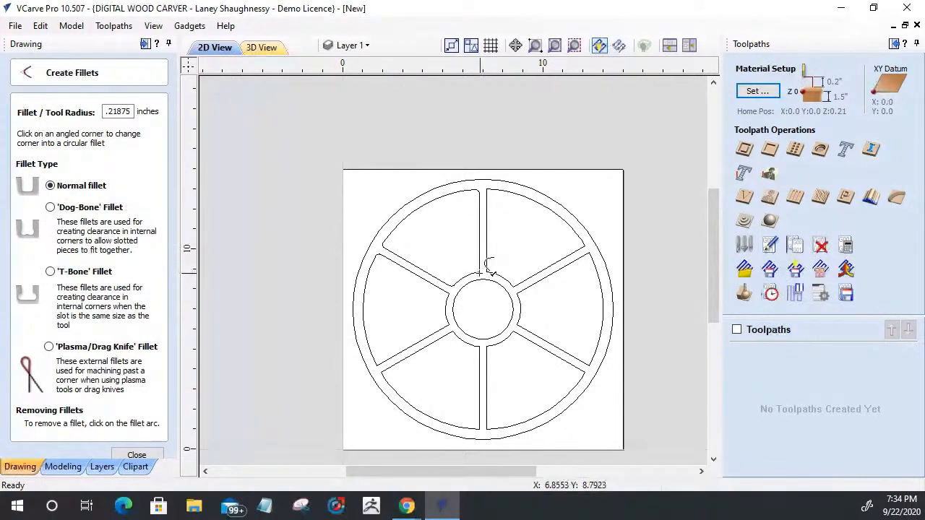
pyautogui.scroll(5, 479, 270)
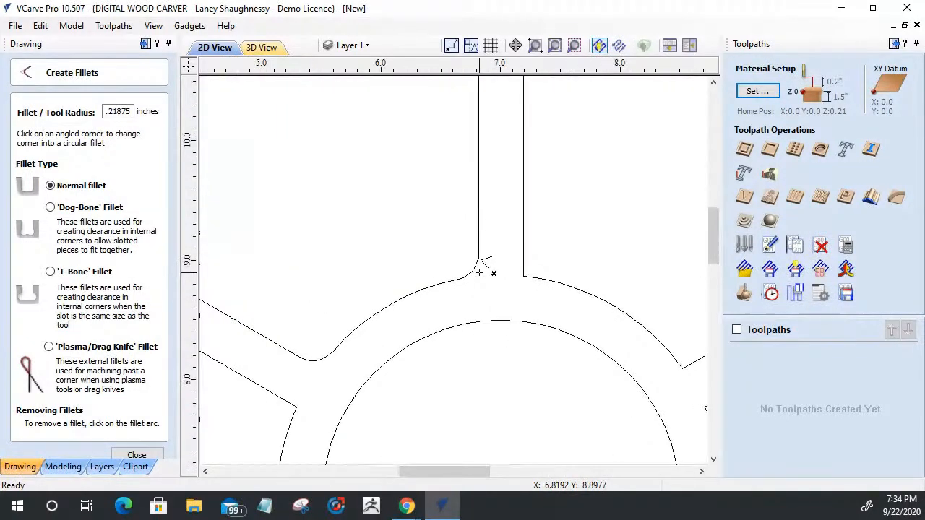
pyautogui.scroll(2, 476, 273)
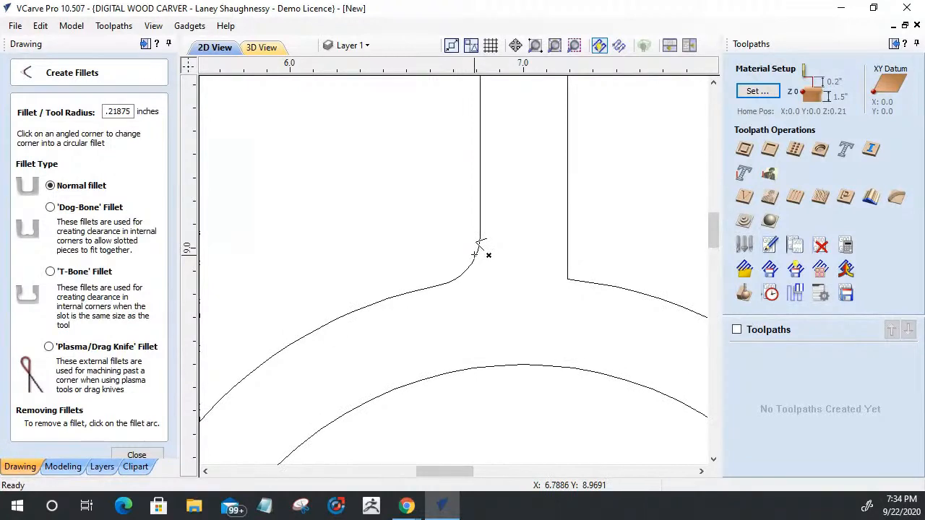
pyautogui.scroll(-1, 516, 310)
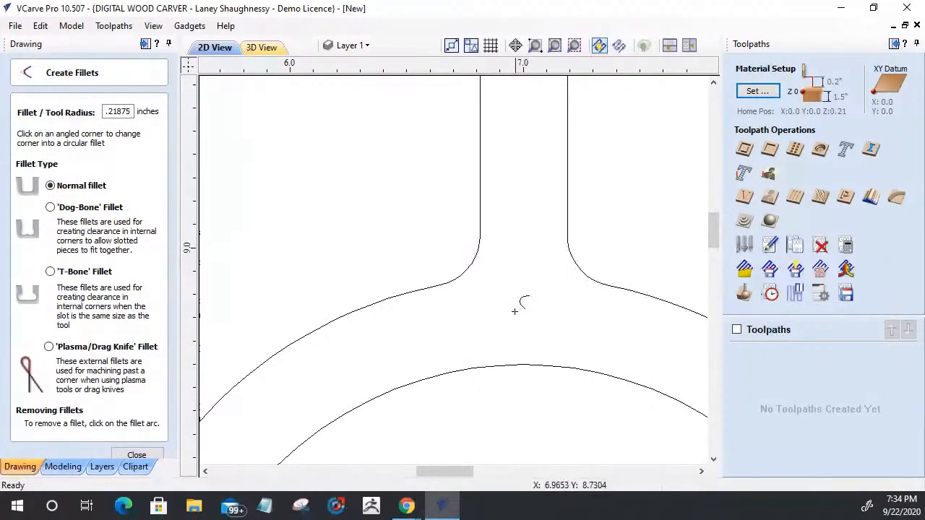
pyautogui.scroll(-5, 513, 217)
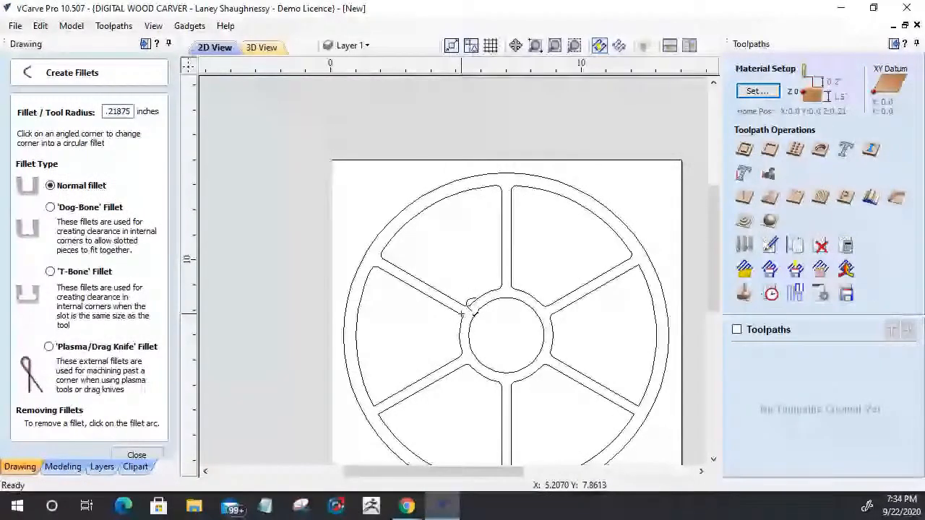
# Round the remaining corners of all sections with the 0.21875-inch fillet and finish the Fillet tool
pyautogui.scroll(4, 468, 307)
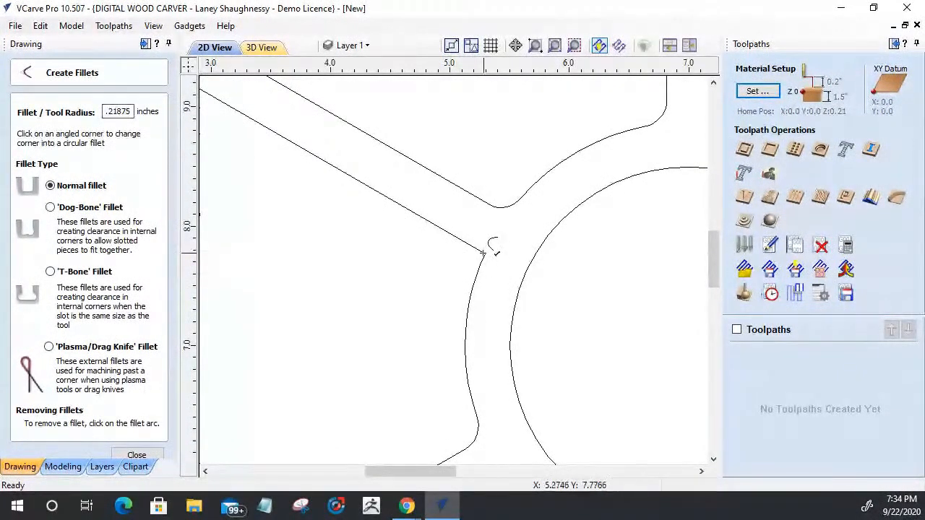
pyautogui.scroll(-2, 300, 296)
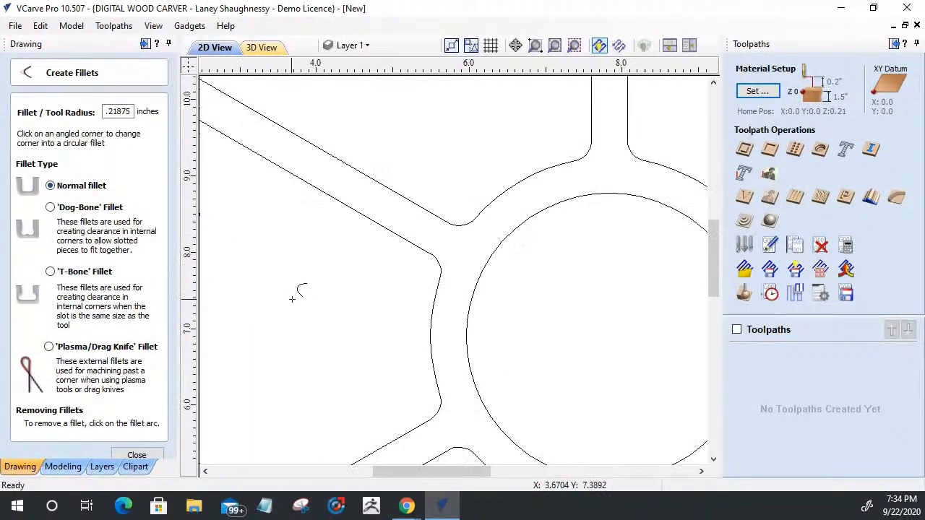
pyautogui.scroll(-1, 299, 296)
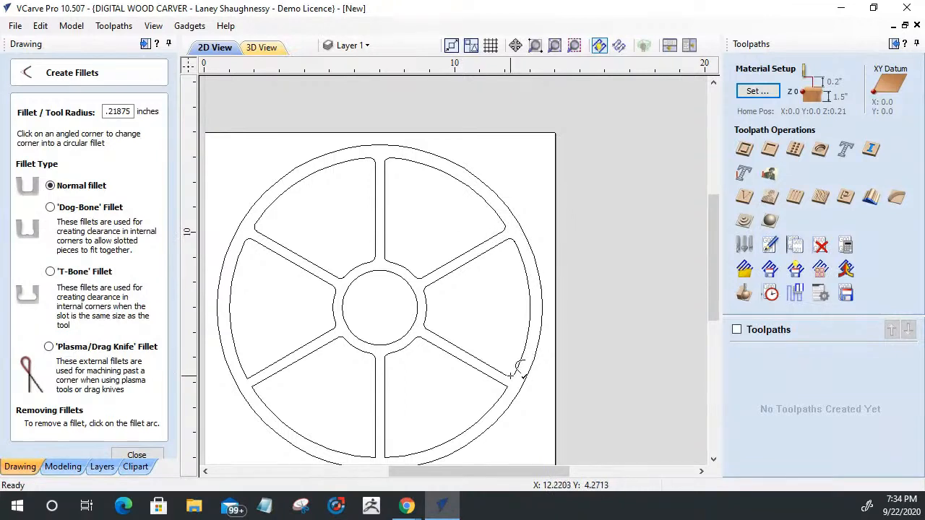
pyautogui.scroll(-2, 567, 317)
pyautogui.scroll(3, 531, 379)
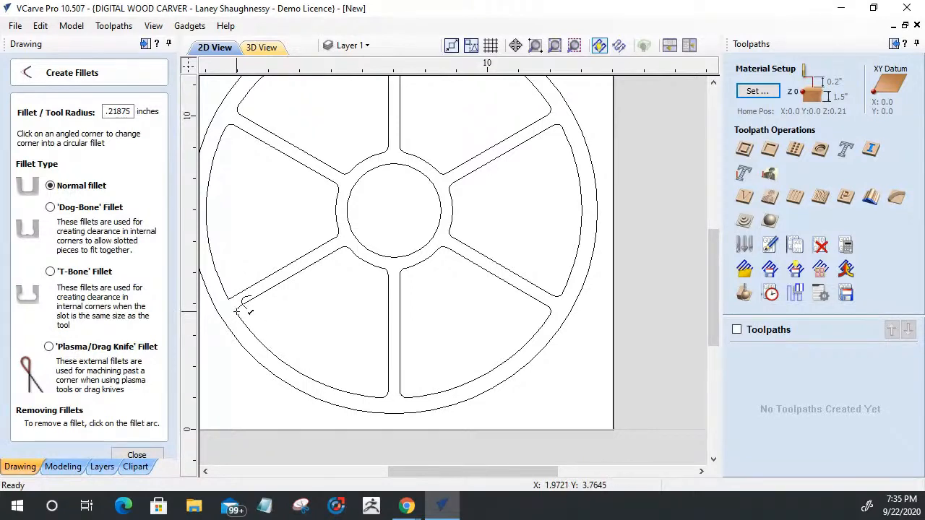
pyautogui.scroll(-2, 402, 330)
pyautogui.scroll(2, 237, 316)
pyautogui.scroll(1, 238, 316)
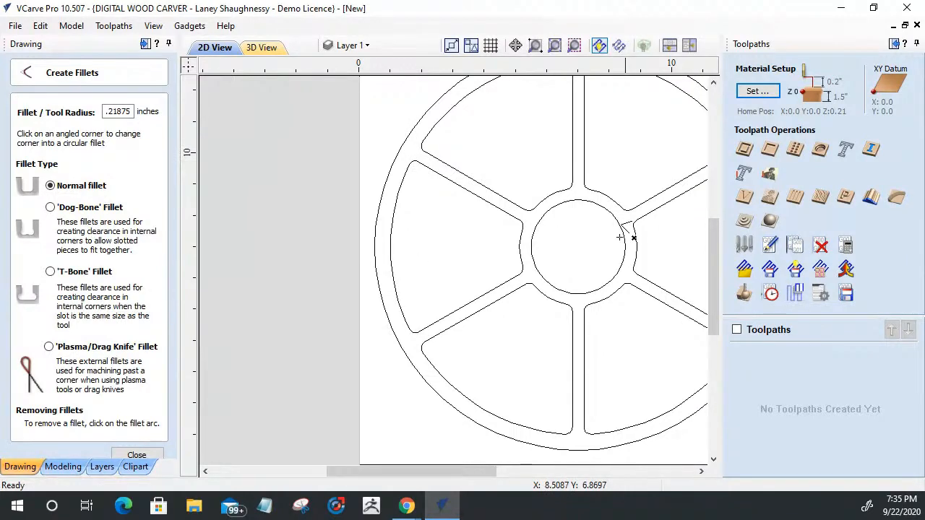
pyautogui.click(137, 455)
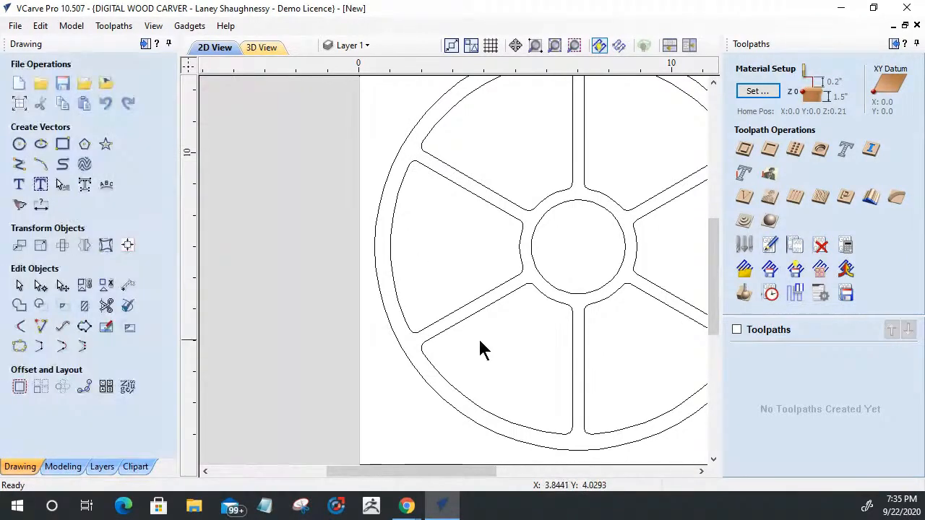
# Sketch a tray bit profile off the board from a narrow upright shank rectangle and a body rectangle about 1.8 by 0.55 inches below it
pyautogui.scroll(3, 440, 181)
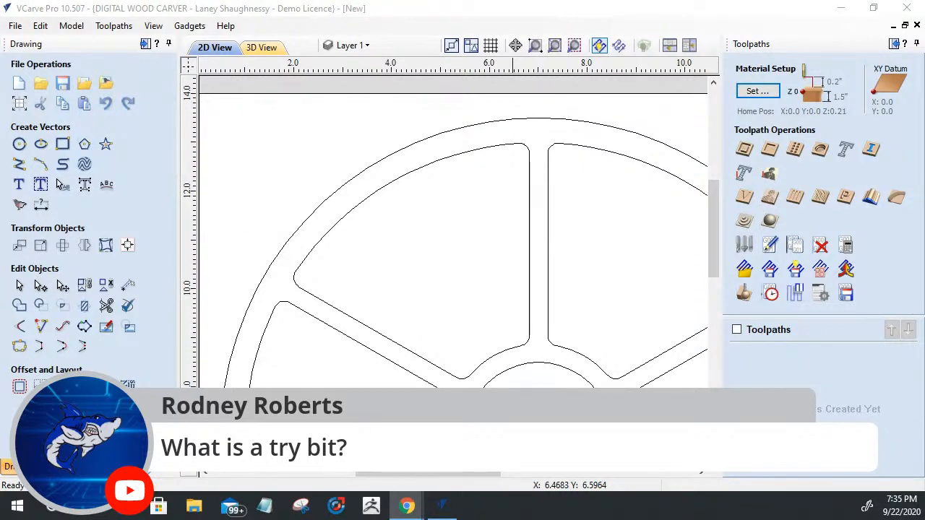
pyautogui.scroll(-3, 662, 342)
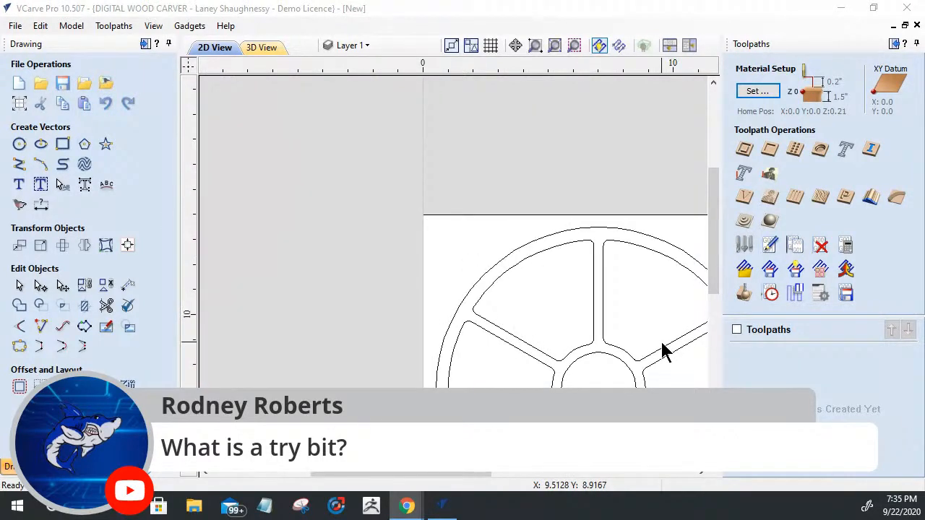
pyautogui.scroll(1, 361, 228)
pyautogui.click(62, 144)
pyautogui.scroll(-1, 470, 291)
pyautogui.scroll(-1, 541, 317)
pyautogui.scroll(3, 340, 231)
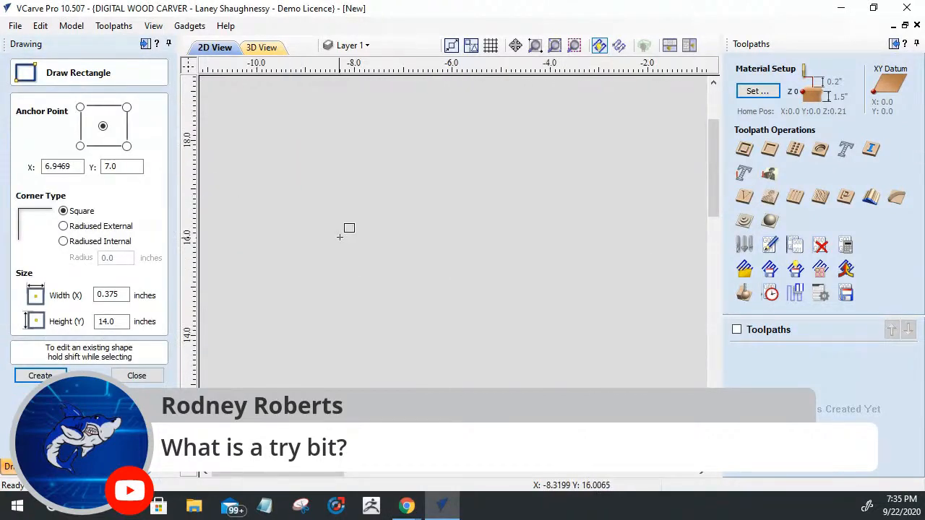
pyautogui.moveTo(410, 176); pyautogui.dragTo(432, 292)
pyautogui.moveTo(363, 291); pyautogui.dragTo(474, 326)
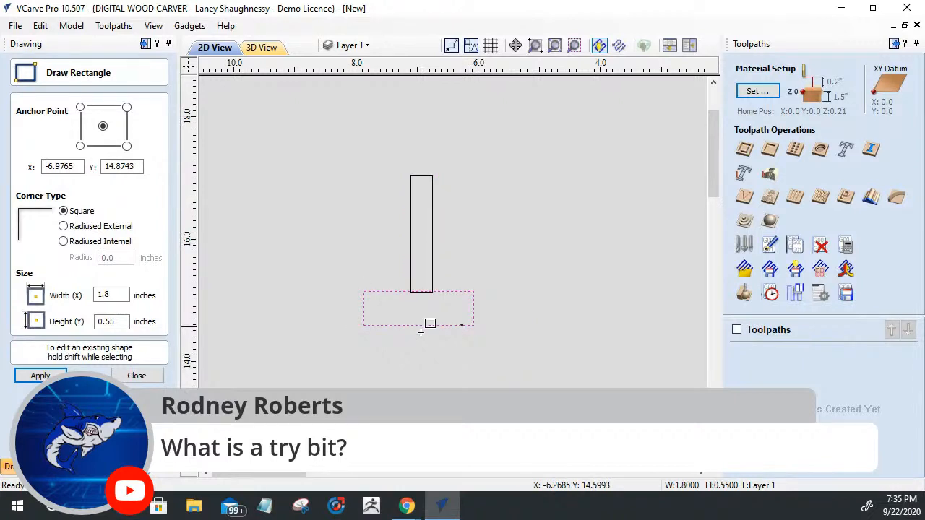
pyautogui.click(121, 379)
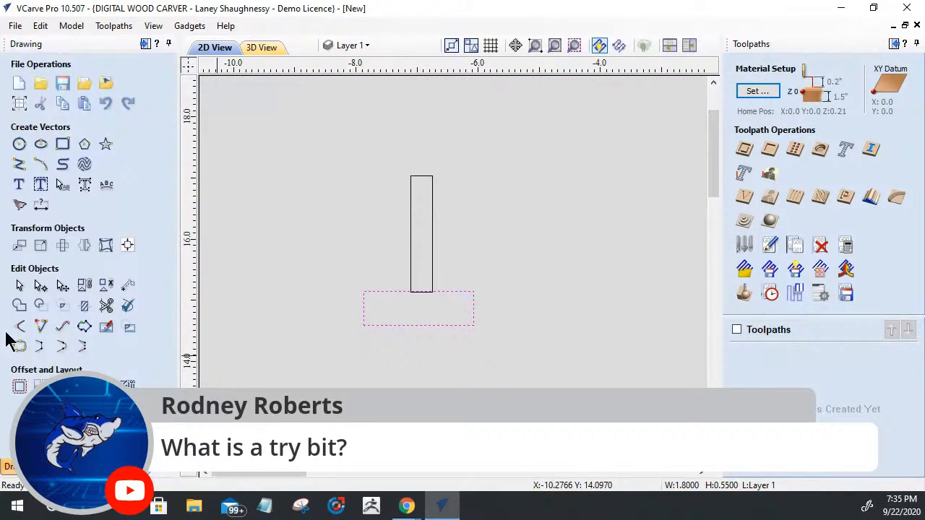
# Round the two lower corners of the bit body with a 0.2188-inch normal fillet and leave the Fillet tool
pyautogui.click(20, 326)
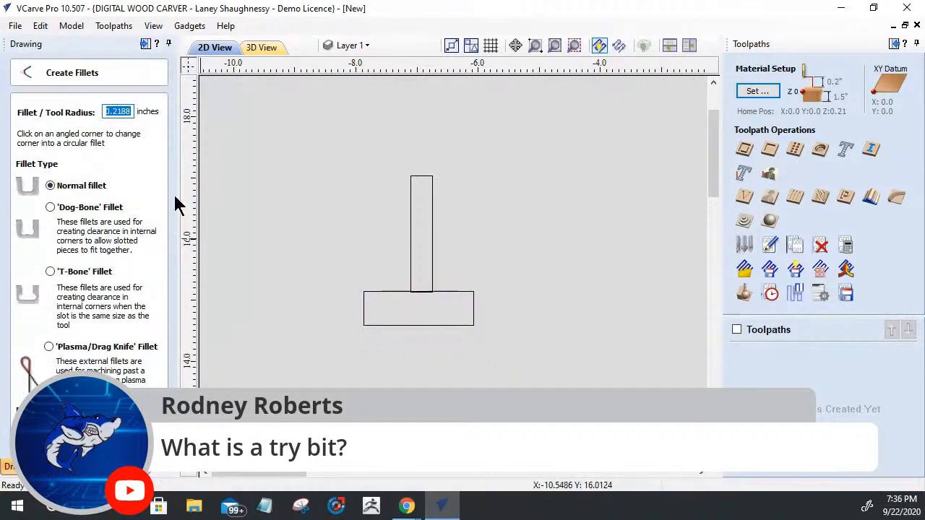
pyautogui.click(394, 336)
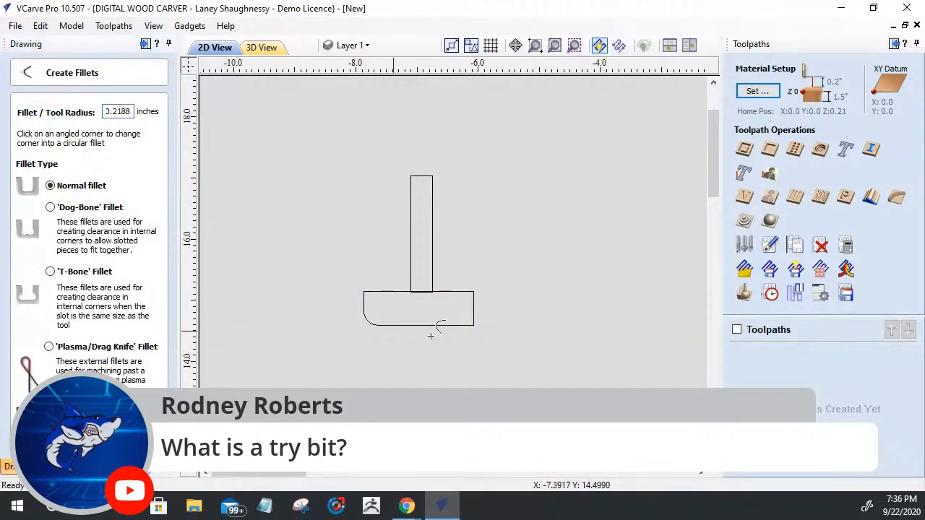
pyautogui.click(476, 325)
pyautogui.click(105, 442)
# Trim away the line between the shank and the body of the bit sketch
pyautogui.click(107, 306)
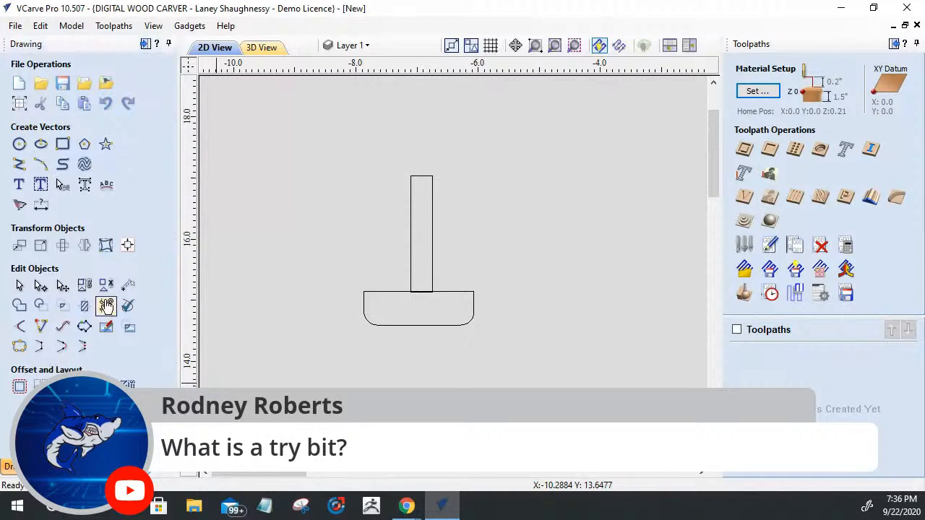
pyautogui.click(429, 293)
pyautogui.click(128, 282)
pyautogui.scroll(2, 404, 336)
pyautogui.scroll(-2, 449, 296)
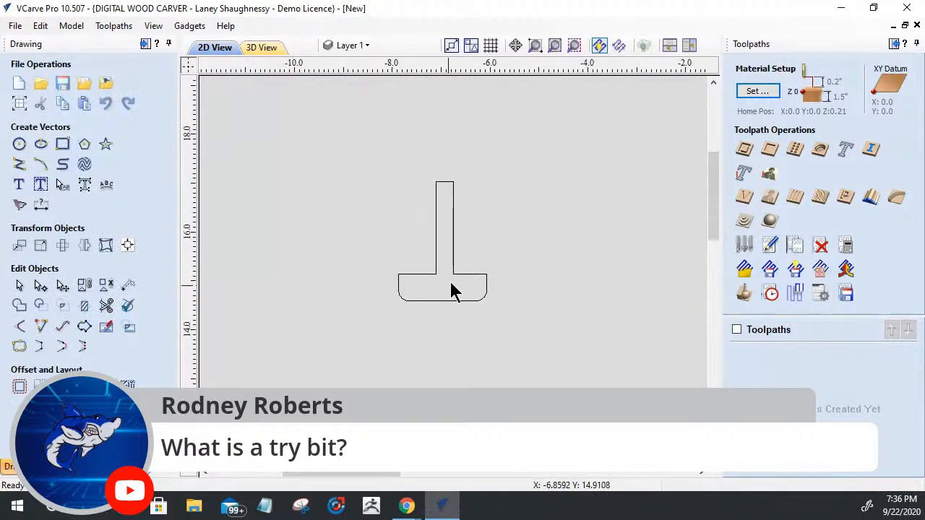
# Delete the whole tray bit sketch beside the board
pyautogui.scroll(3, 422, 260)
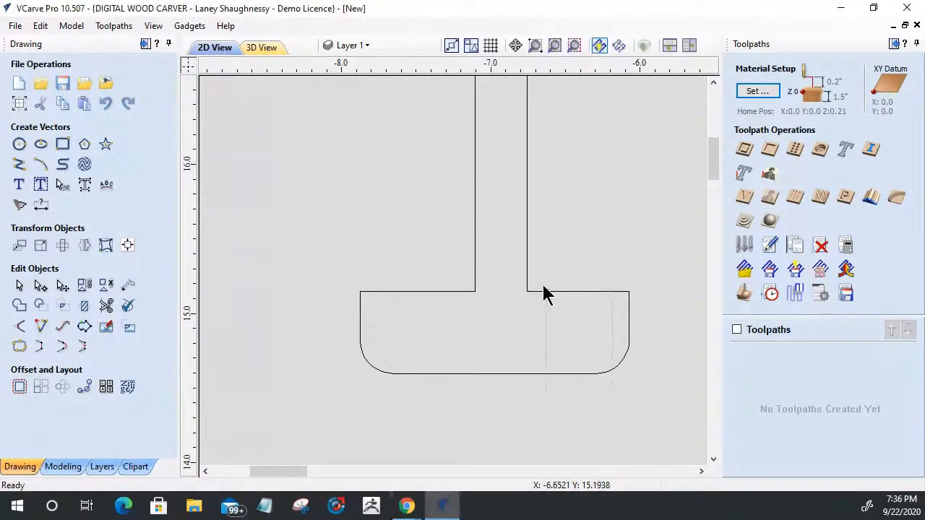
pyautogui.moveTo(543, 286); pyautogui.dragTo(401, 186)
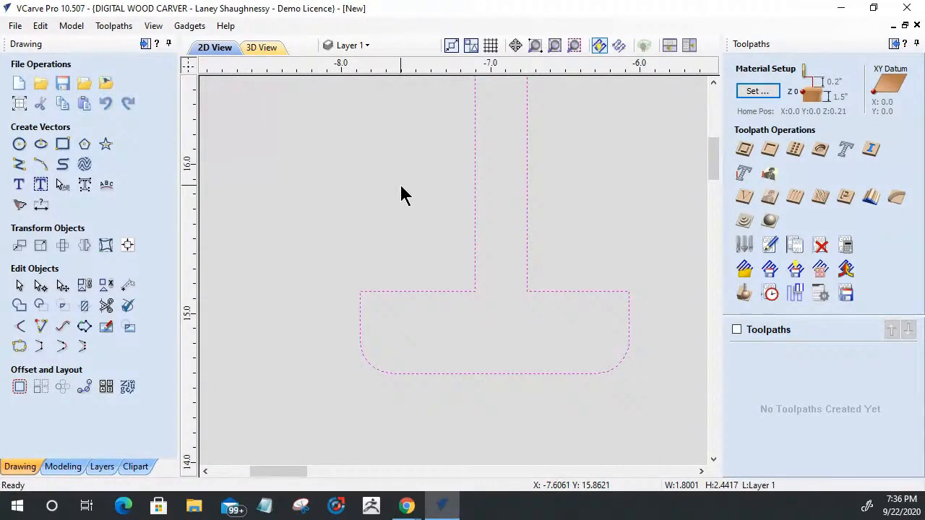
pyautogui.press('Delete')
# Start a pocket toolpath and select the six section outlines together with the centre circle
pyautogui.scroll(-8, 401, 186)
pyautogui.scroll(4, 487, 314)
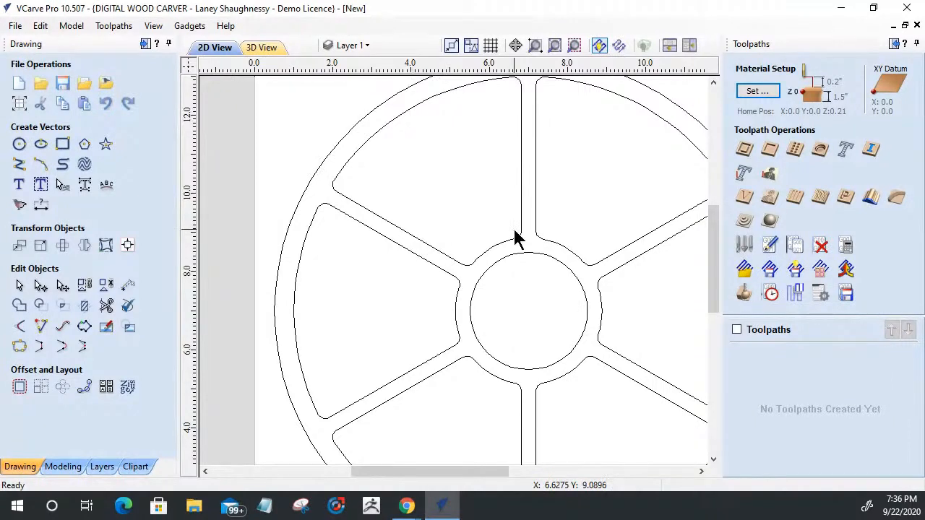
pyautogui.click(770, 149)
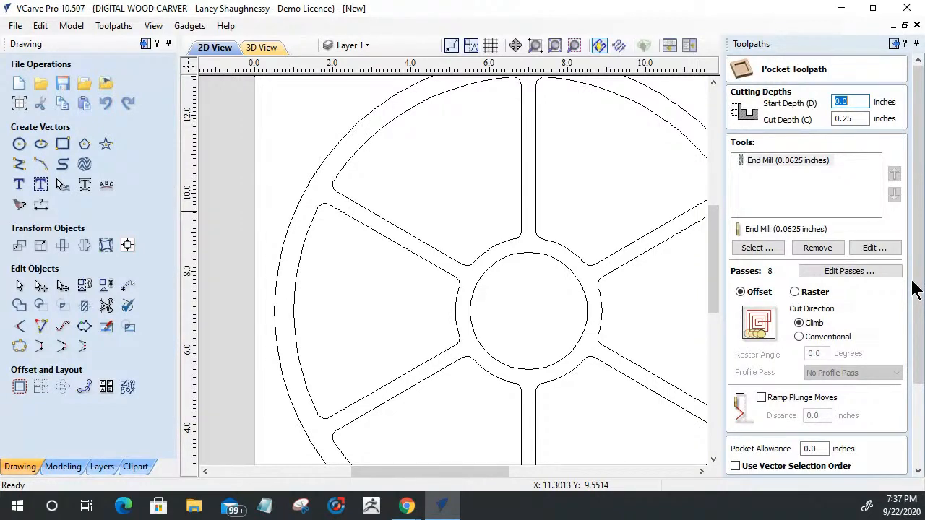
pyautogui.moveTo(917, 315); pyautogui.dragTo(916, 355)
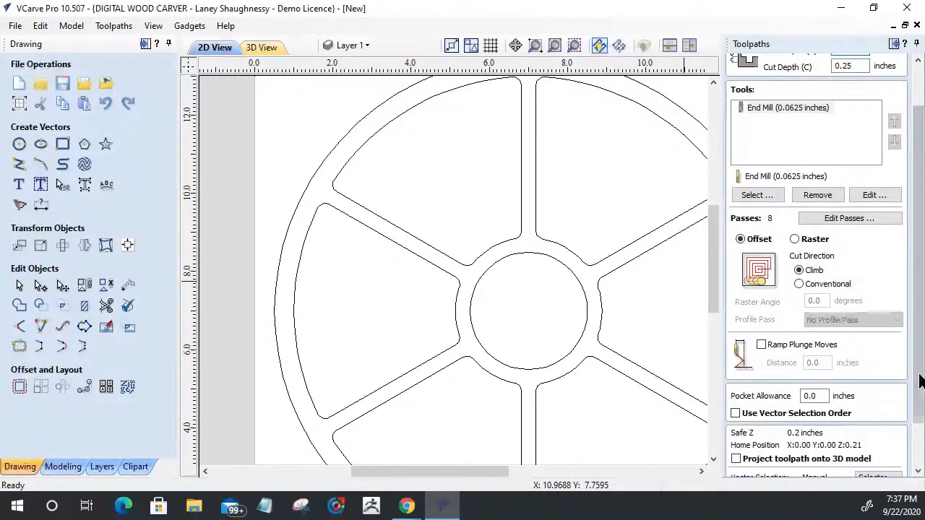
pyautogui.click(671, 240)
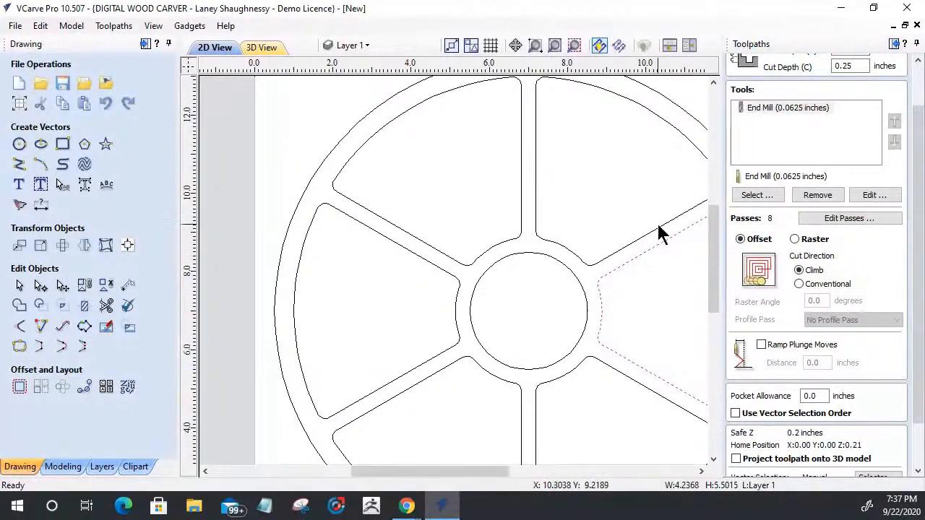
pyautogui.keyDown('shift'); pyautogui.click(536, 198); pyautogui.keyUp('shift')
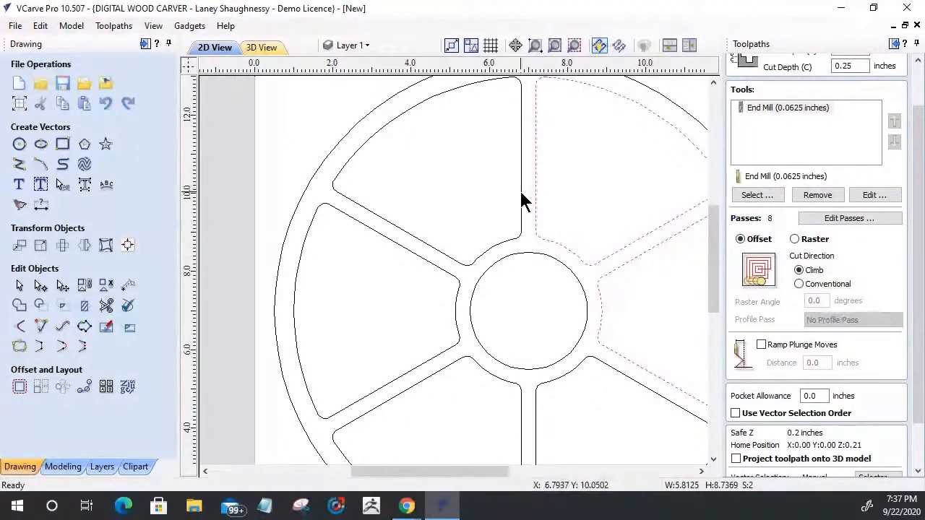
pyautogui.keyDown('shift'); pyautogui.click(521, 193); pyautogui.keyUp('shift')
pyautogui.keyDown('shift'); pyautogui.click(426, 264); pyautogui.keyUp('shift')
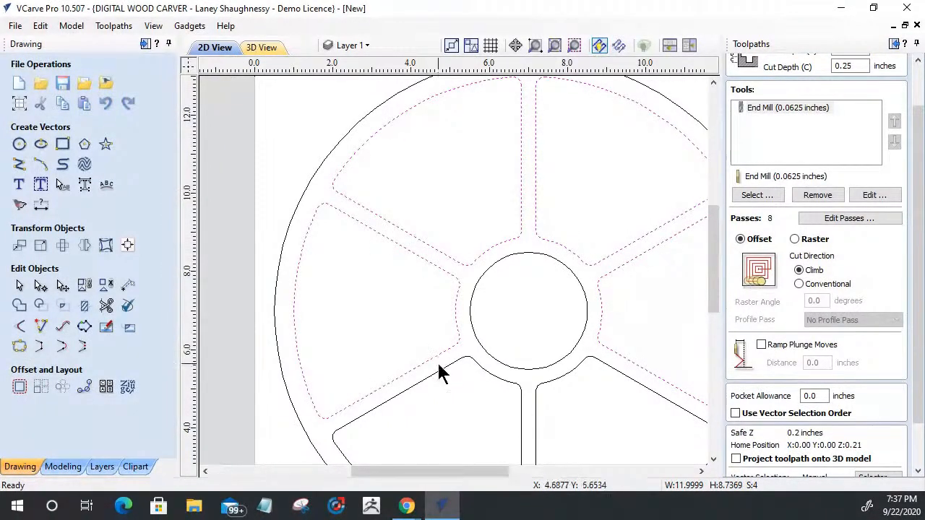
pyautogui.keyDown('shift'); pyautogui.click(438, 365); pyautogui.keyUp('shift')
pyautogui.keyDown('shift'); pyautogui.click(563, 373); pyautogui.keyUp('shift')
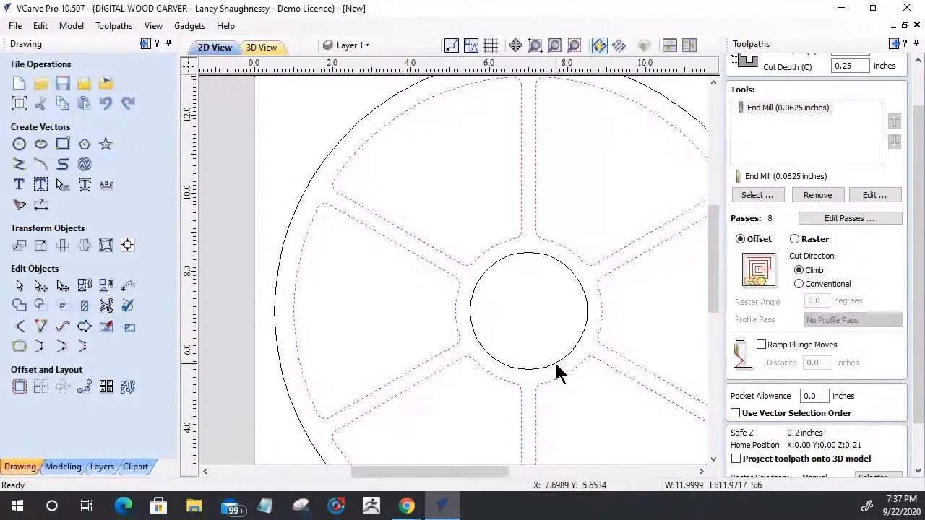
pyautogui.keyDown('shift'); pyautogui.click(557, 362); pyautogui.keyUp('shift')
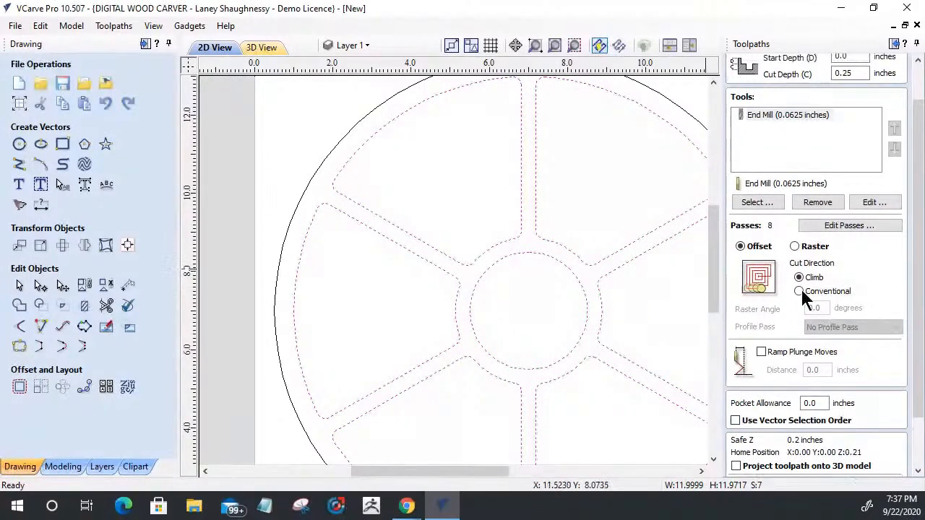
# Set the cut depth of the pocket toolpath to 1 inch
pyautogui.scroll(3, 801, 289)
pyautogui.moveTo(851, 110); pyautogui.dragTo(829, 111)
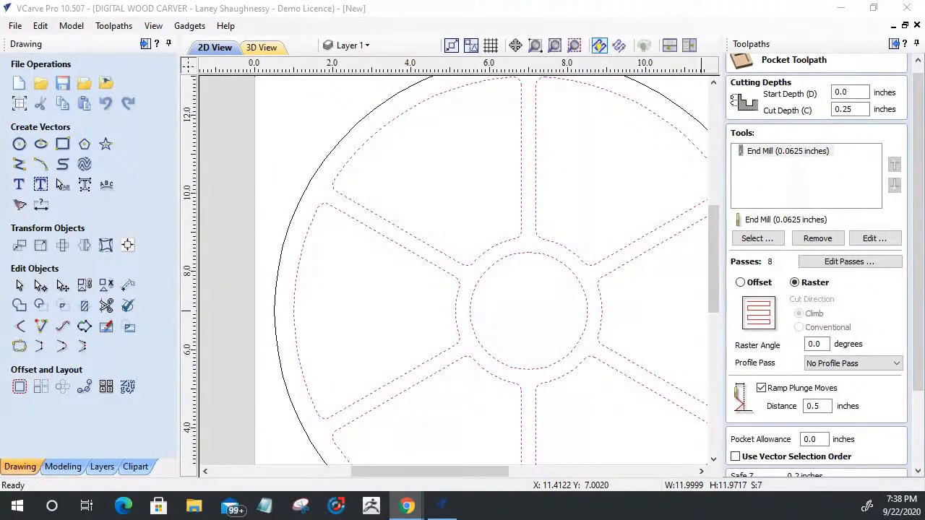
pyautogui.scroll(-2, 517, 241)
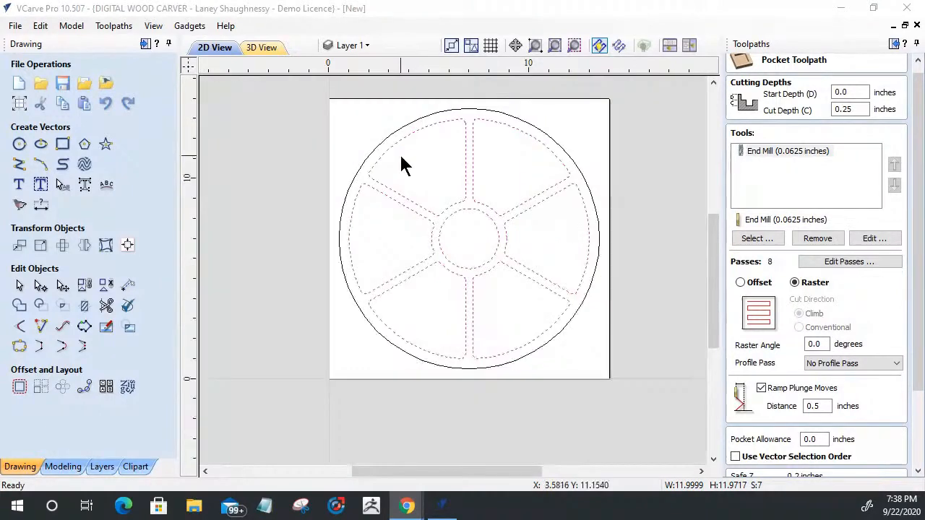
pyautogui.scroll(1, 421, 198)
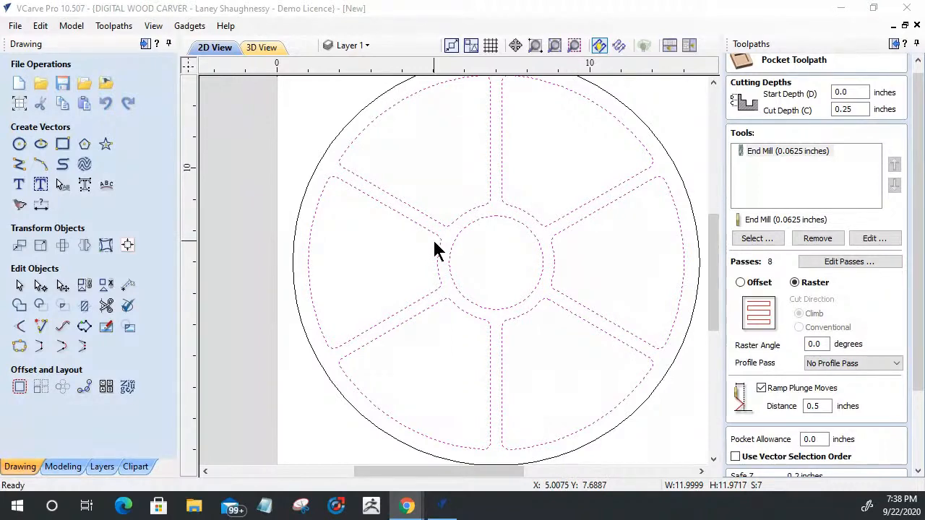
pyautogui.scroll(1, 421, 175)
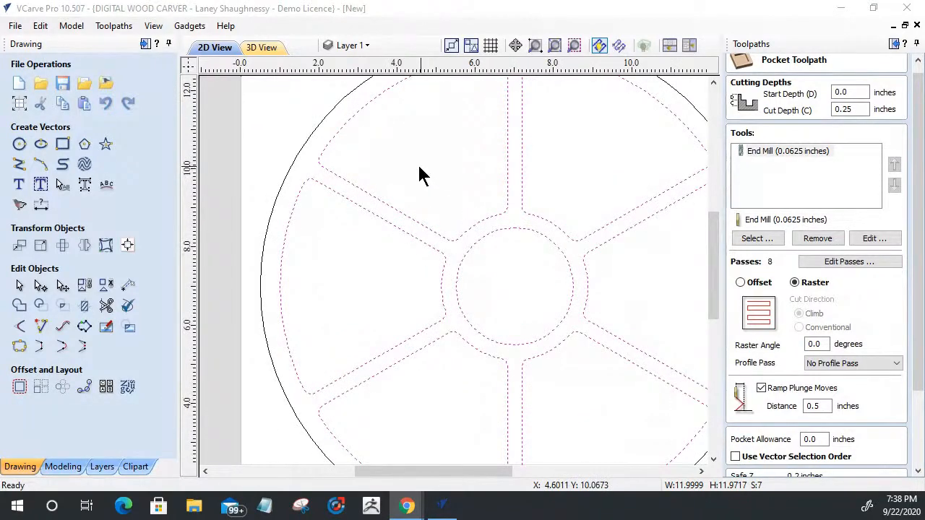
pyautogui.scroll(-1, 418, 174)
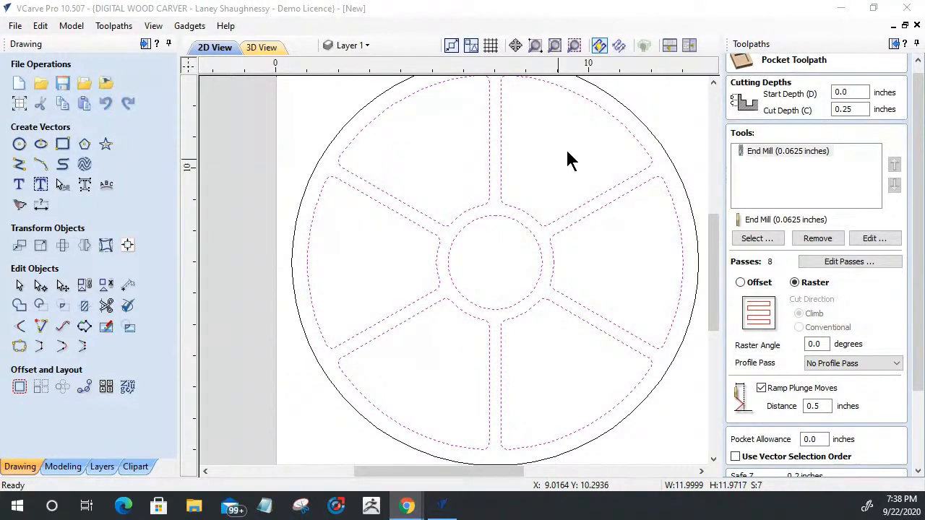
pyautogui.scroll(1, 648, 124)
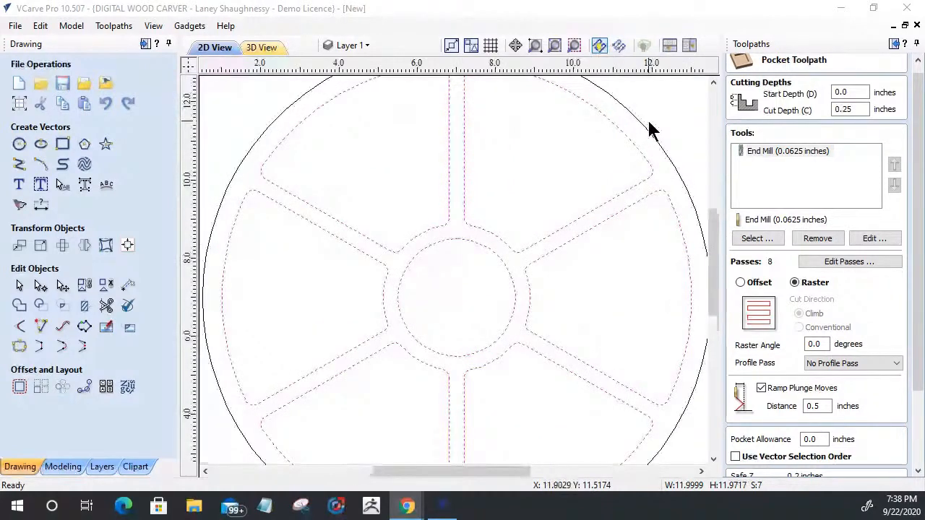
pyautogui.scroll(-1, 648, 130)
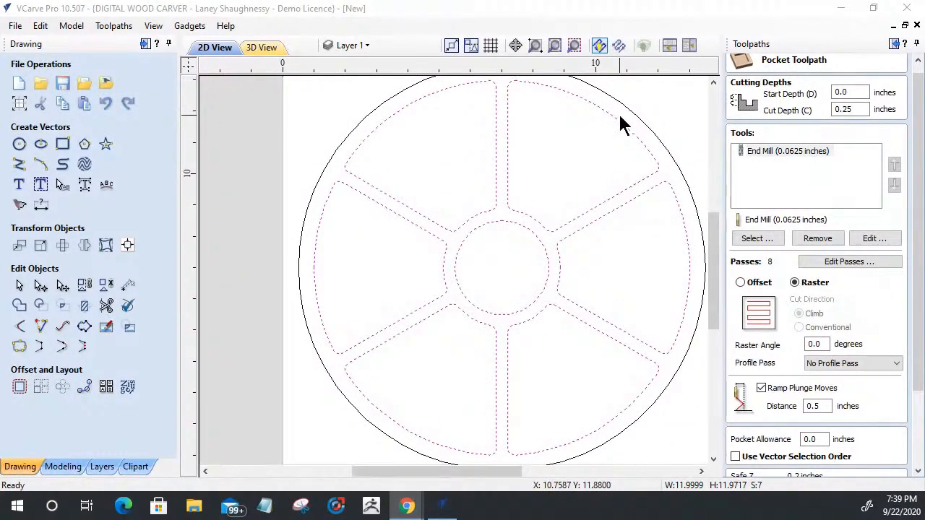
pyautogui.scroll(-1, 615, 118)
pyautogui.doubleClick(843, 109)
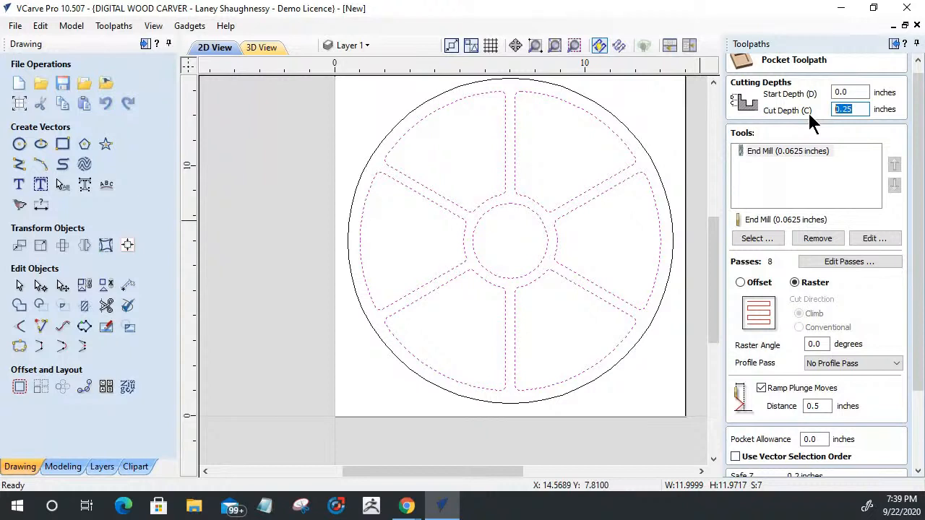
pyautogui.write('1')
# Choose the 0.25-inch end mill from the imperial End Mills in the tool database for the pocket toolpath
pyautogui.click(748, 244)
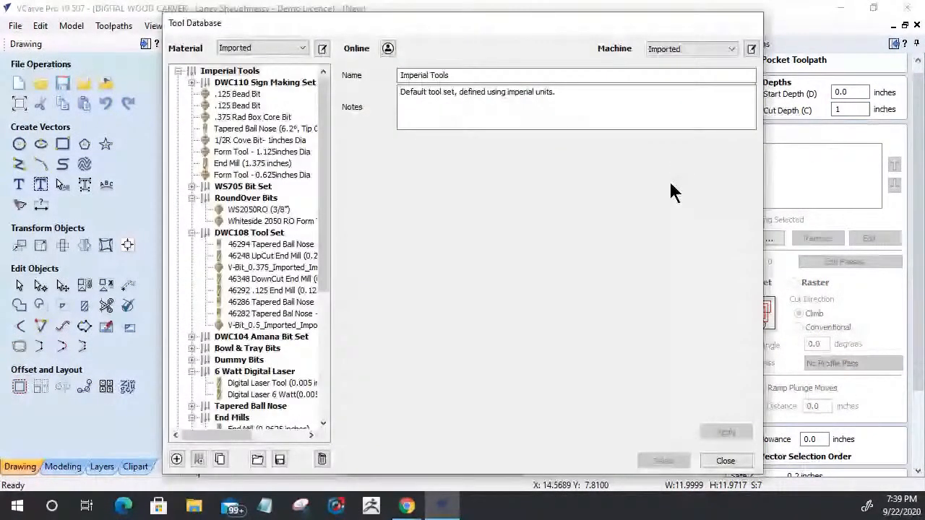
pyautogui.scroll(-6, 267, 339)
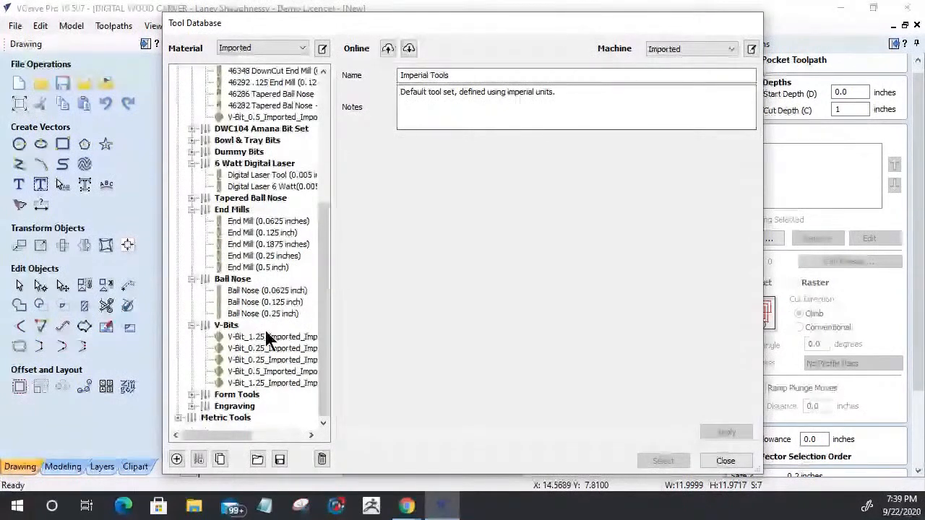
pyautogui.click(264, 256)
pyautogui.click(670, 460)
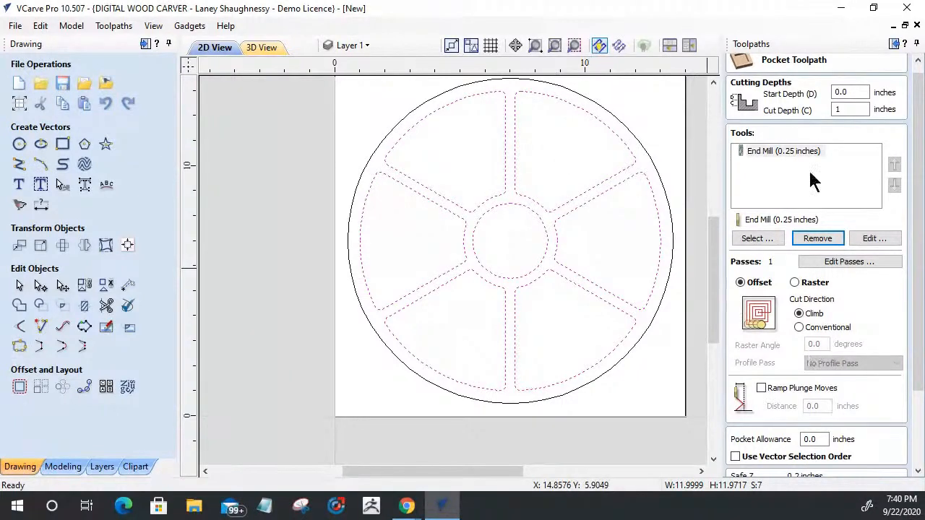
# Open the pocket allowance for editing, and check the radius set in the Fillet tool before closing that tool
pyautogui.scroll(-1, 824, 355)
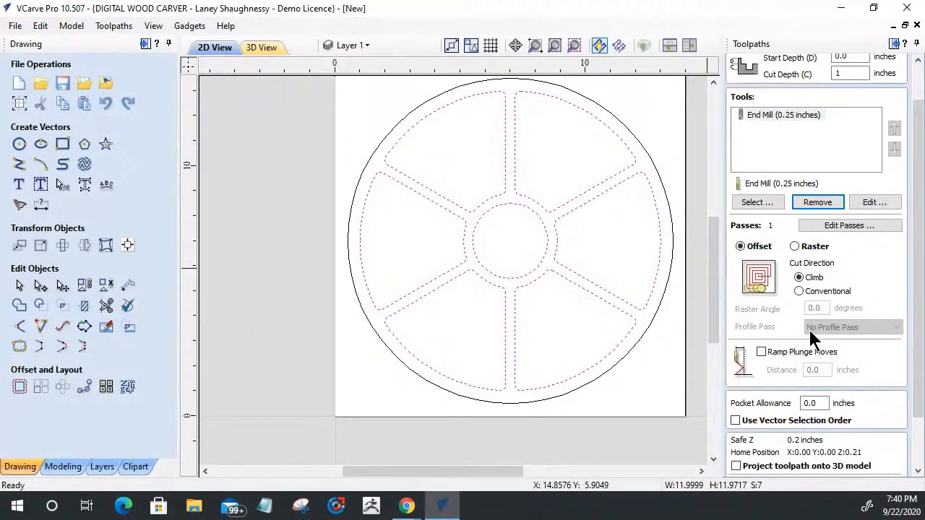
pyautogui.scroll(-1, 807, 327)
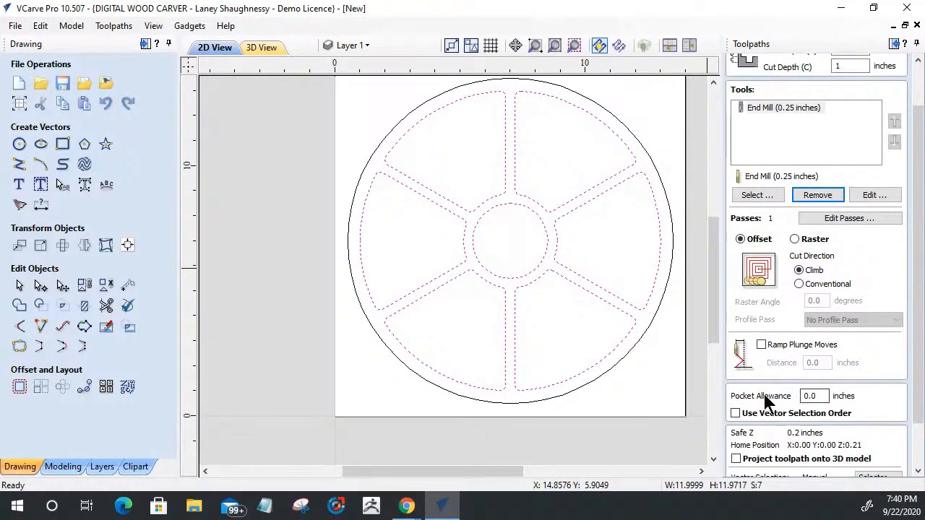
pyautogui.moveTo(817, 403); pyautogui.dragTo(807, 401)
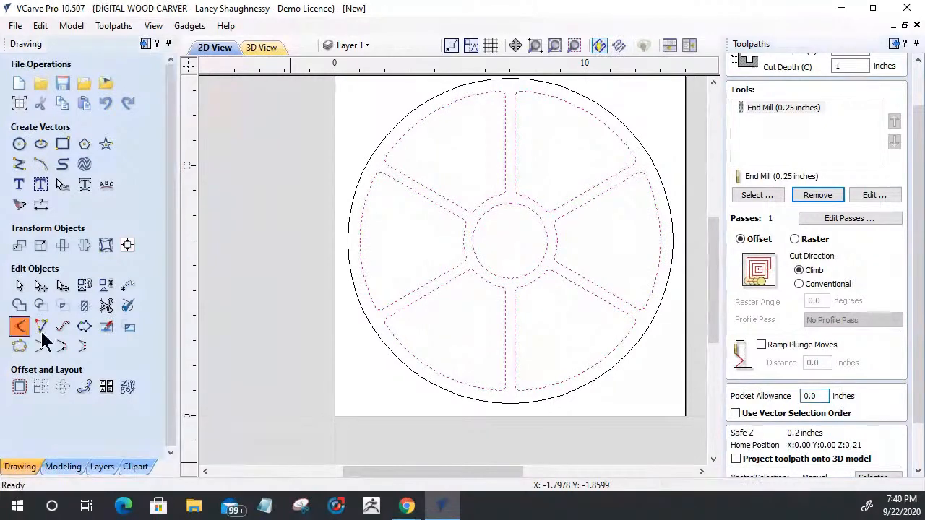
pyautogui.click(19, 326)
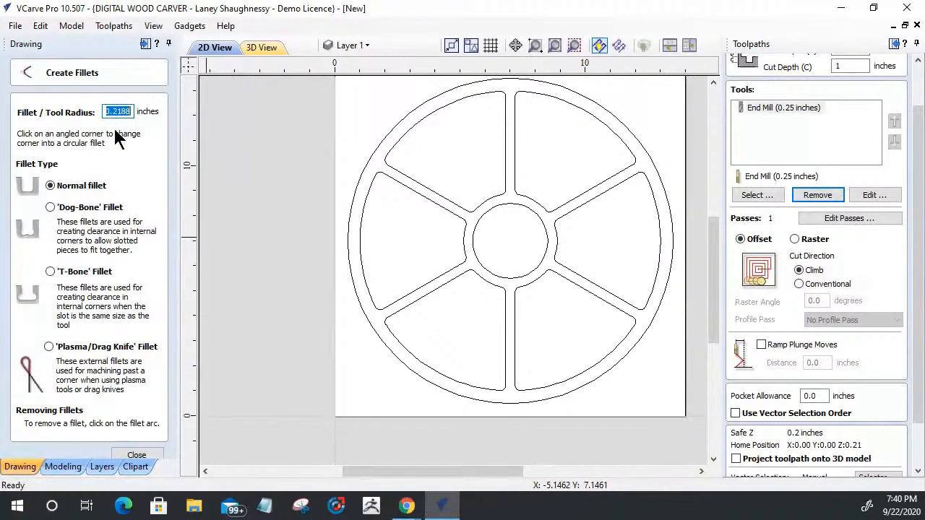
pyautogui.click(140, 458)
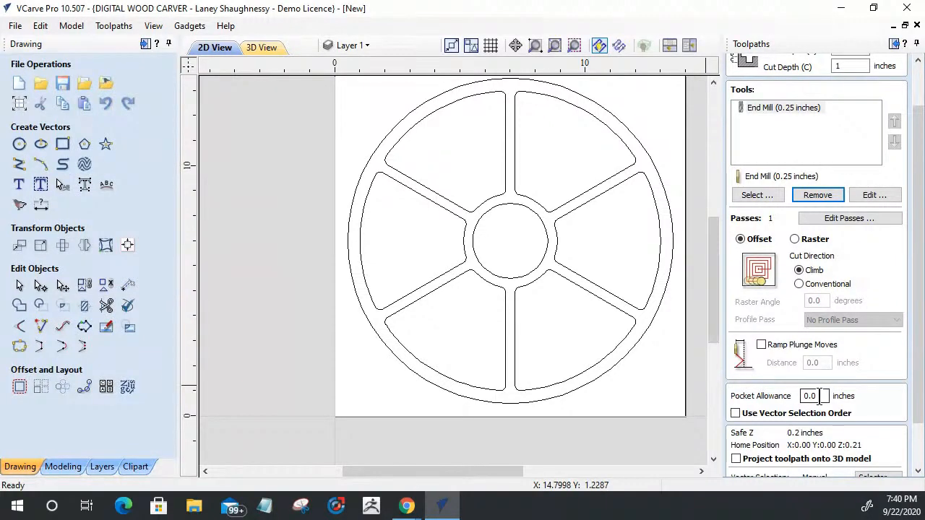
# Set the pocket allowance of the pocket toolpath to 0.2188 inches
pyautogui.doubleClick(807, 396)
pyautogui.rightClick(807, 399)
pyautogui.click(783, 425)
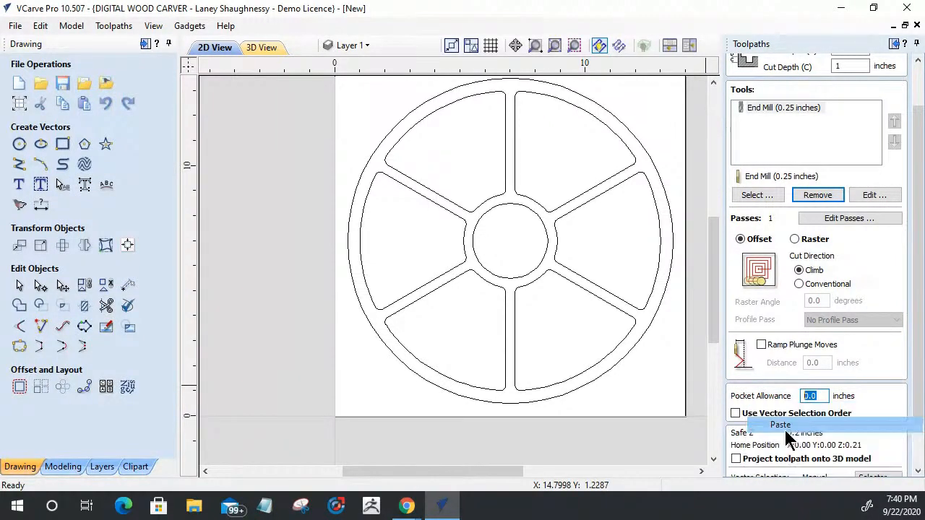
pyautogui.write('.2188')
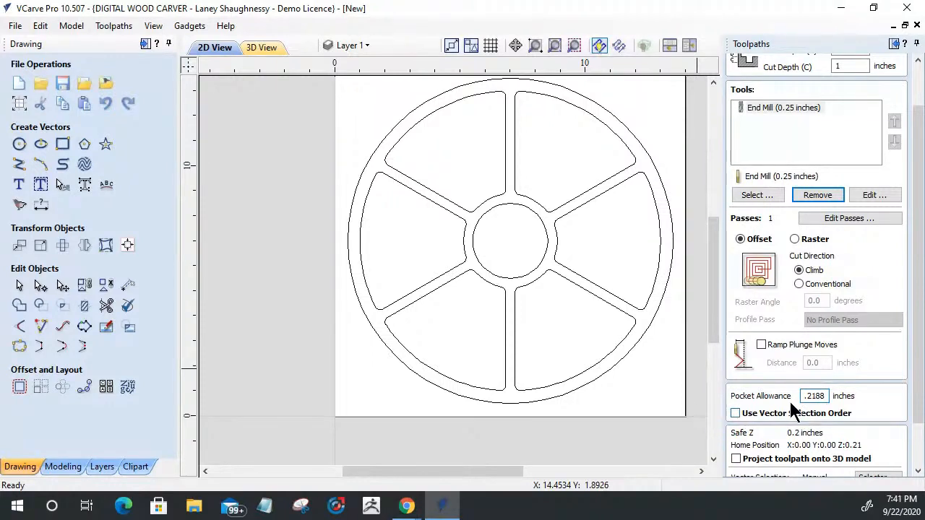
# Calculate the pocket toolpath for the six section outlines and the centre circle under the name InnerPocketRough_.25M
pyautogui.moveTo(594, 292); pyautogui.dragTo(444, 182)
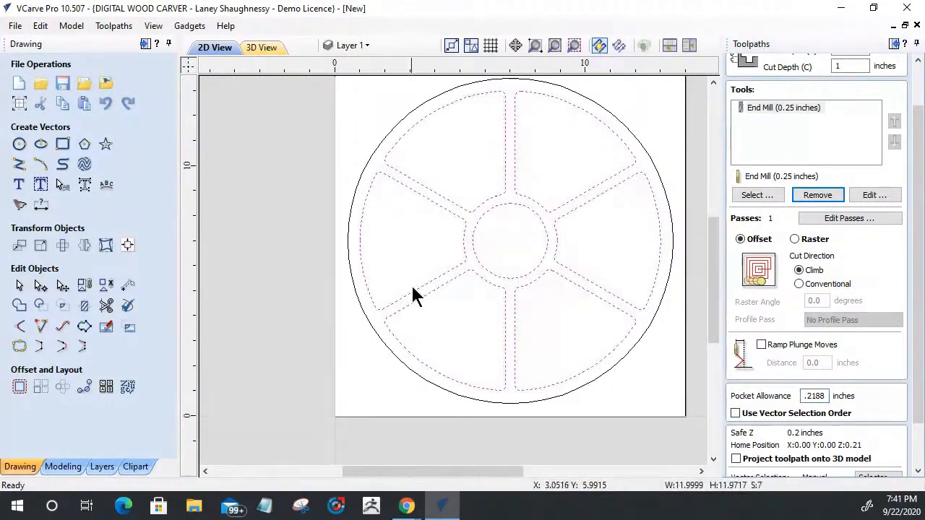
pyautogui.moveTo(920, 375); pyautogui.dragTo(920, 469)
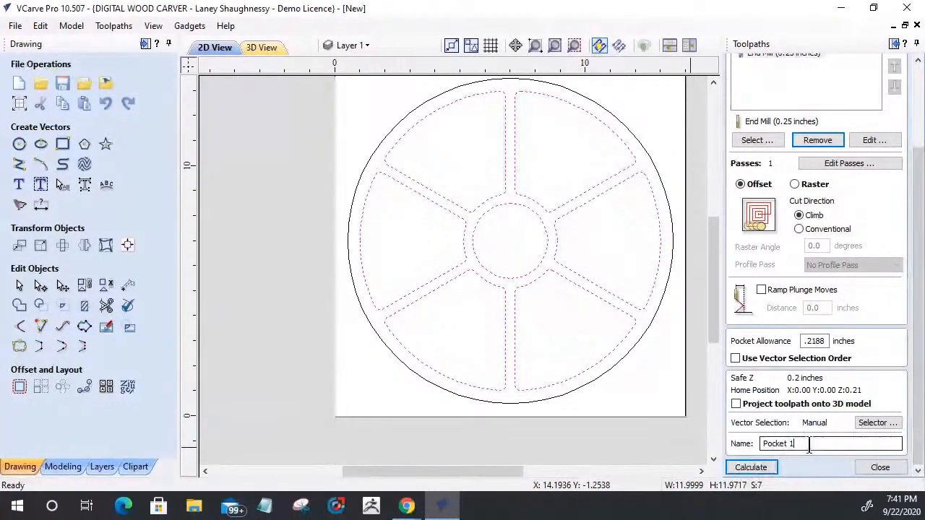
pyautogui.moveTo(807, 444); pyautogui.dragTo(719, 444)
pyautogui.write('InnerPocketRough_')
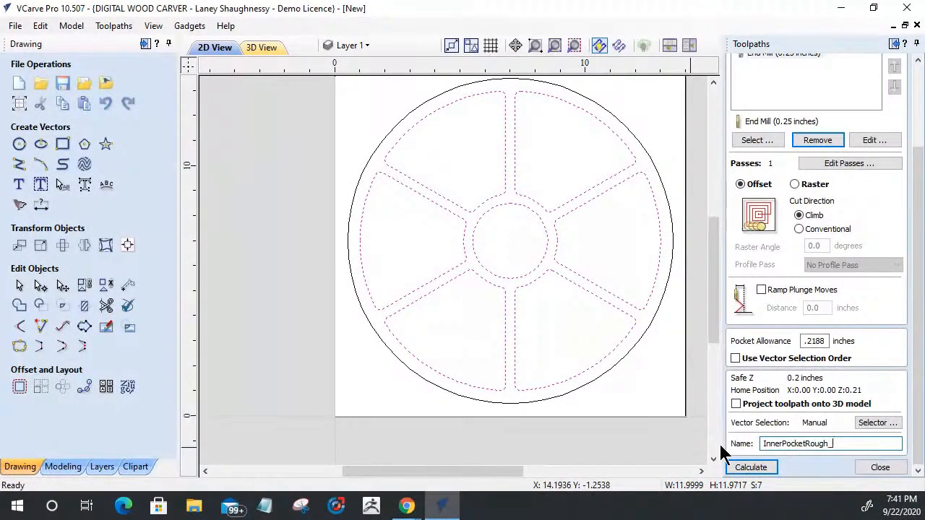
pyautogui.write('.25')
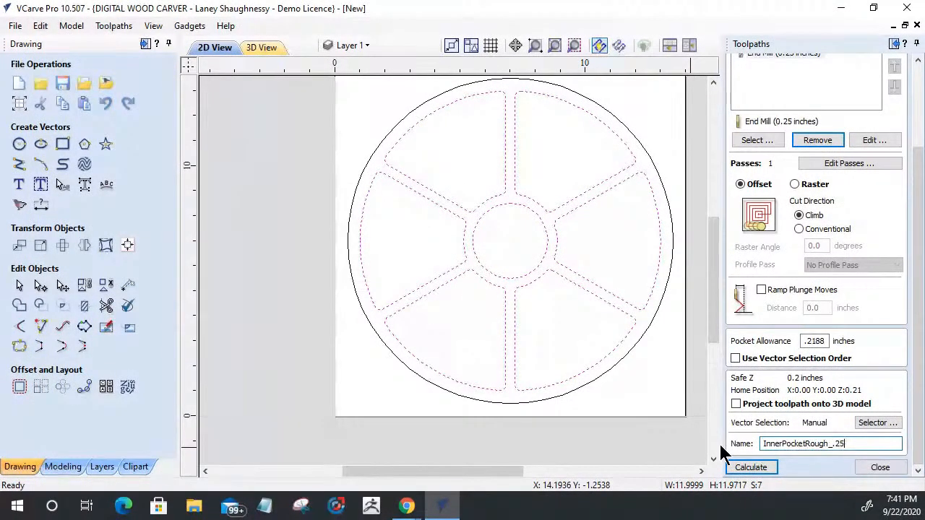
pyautogui.write('M')
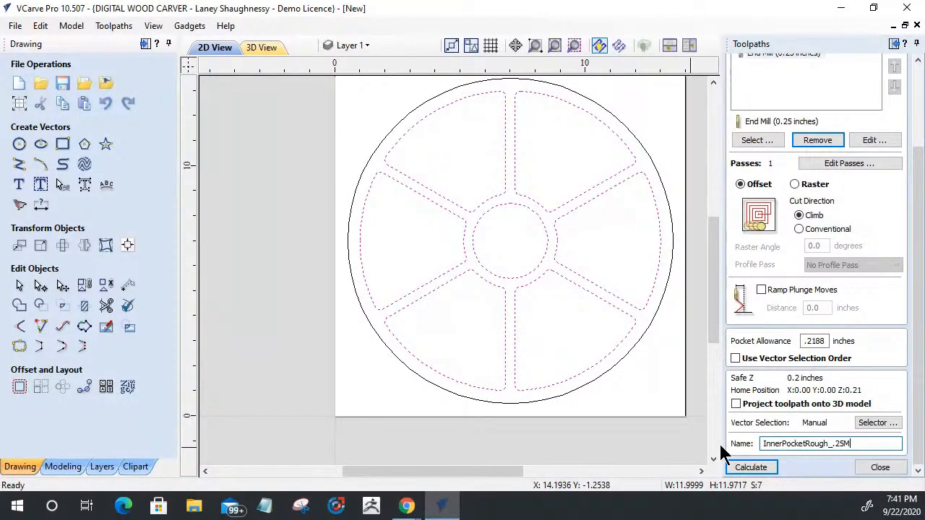
pyautogui.click(766, 468)
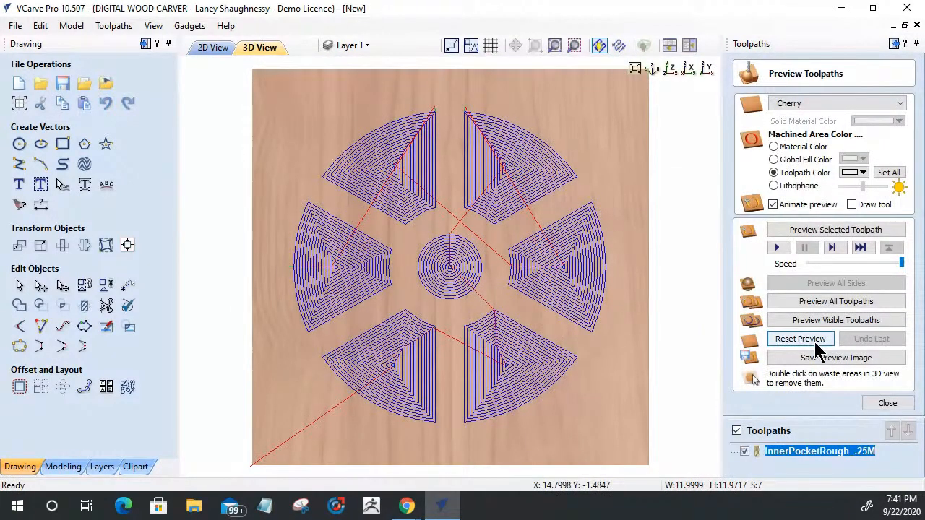
# Show the calculated pocket toolpath as solid areas in the 2D view and inspect the margin left along the section outlines
pyautogui.click(212, 48)
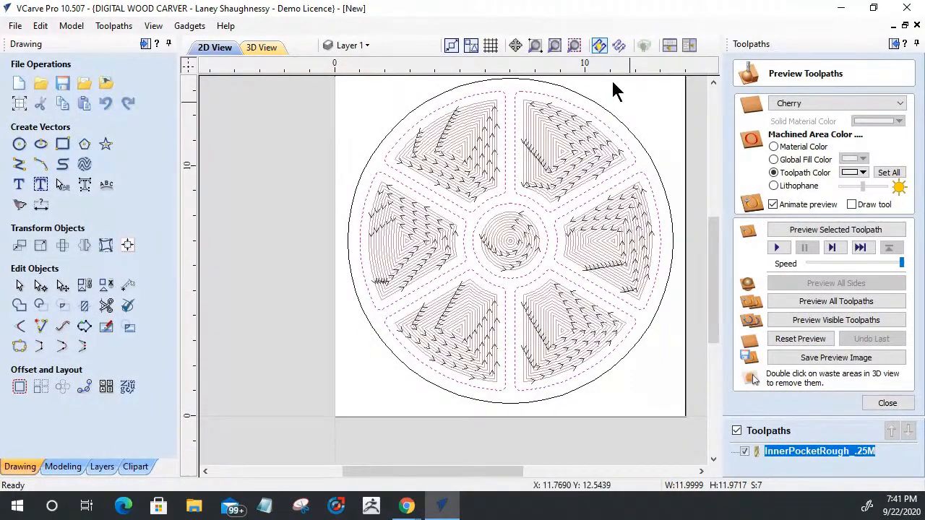
pyautogui.click(618, 46)
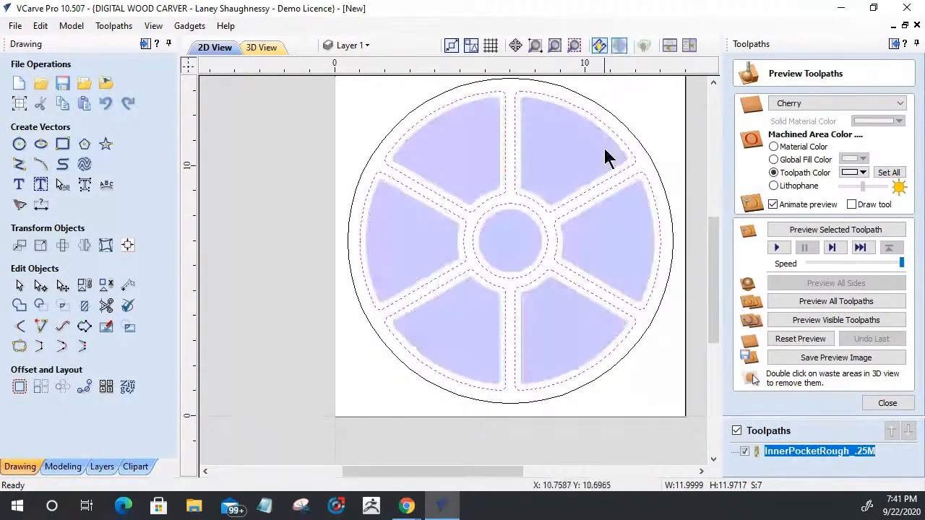
pyautogui.scroll(3, 606, 157)
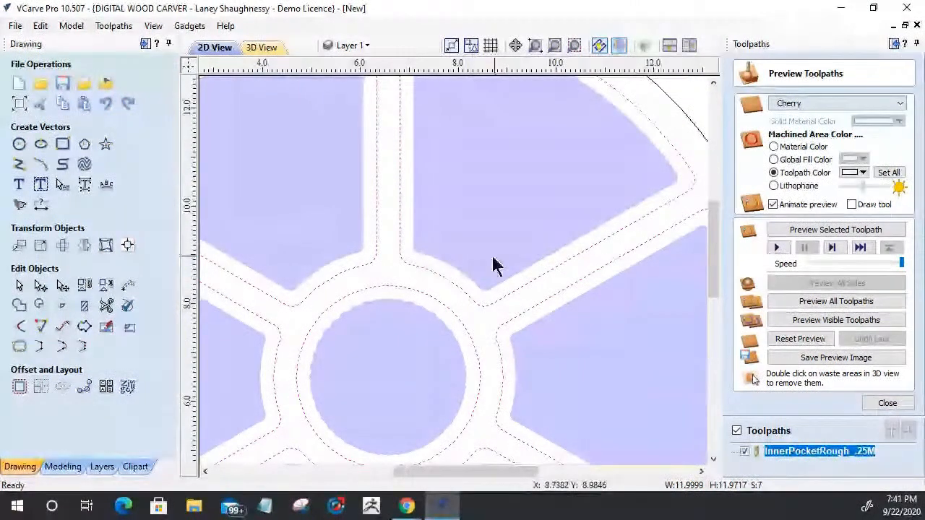
pyautogui.scroll(-1, 493, 266)
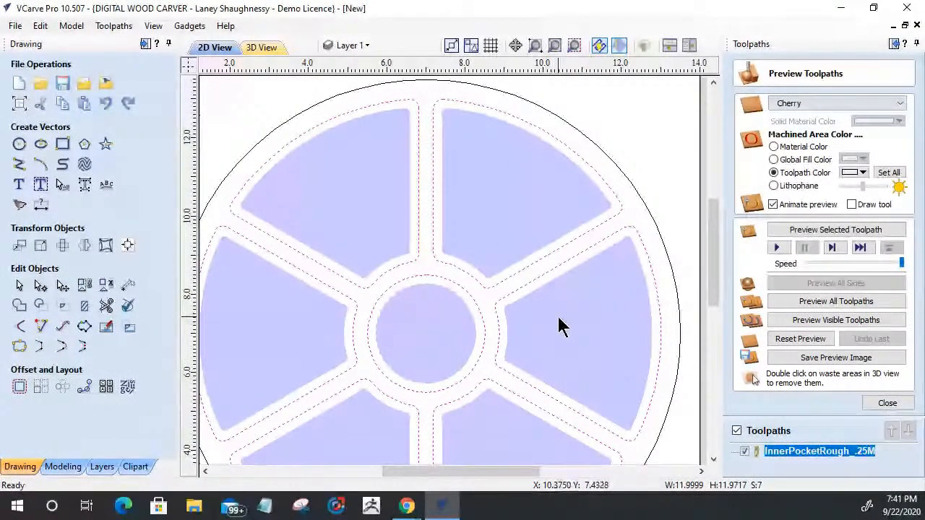
pyautogui.click(261, 47)
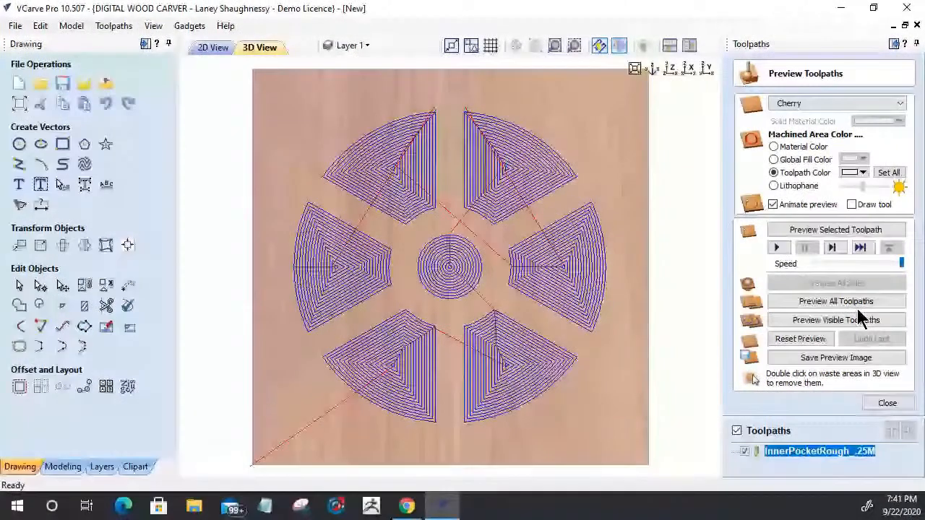
pyautogui.click(824, 231)
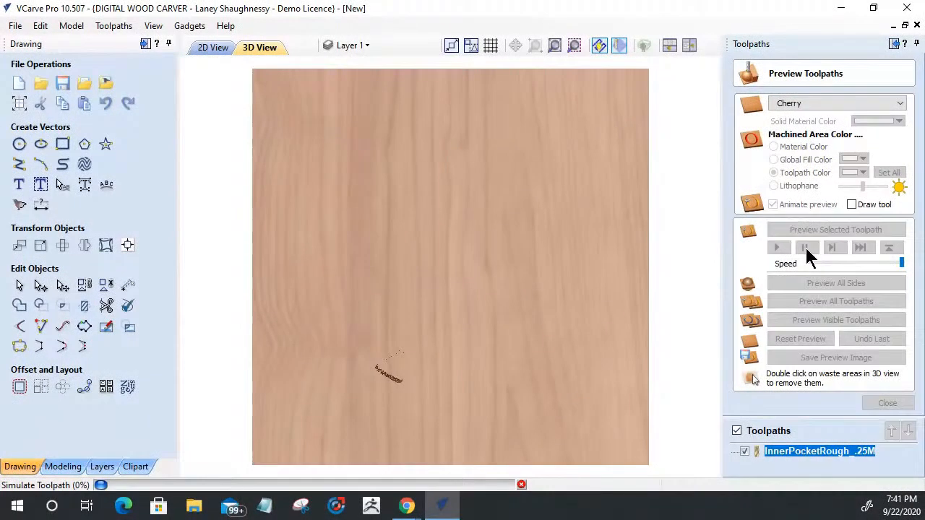
pyautogui.click(522, 484)
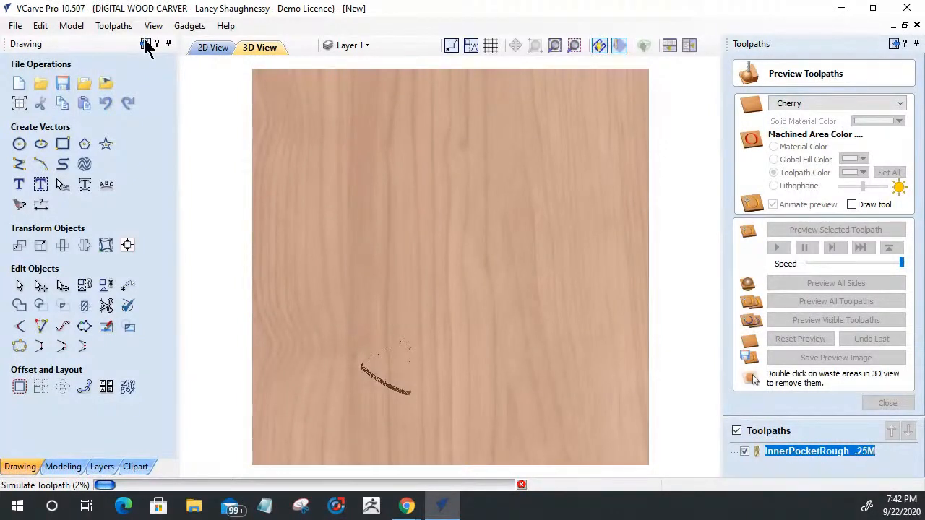
# Set the preview simulation quality to Standard and preview the InnerPocketRough_.25M toolpath on the 3D material block
pyautogui.click(124, 26)
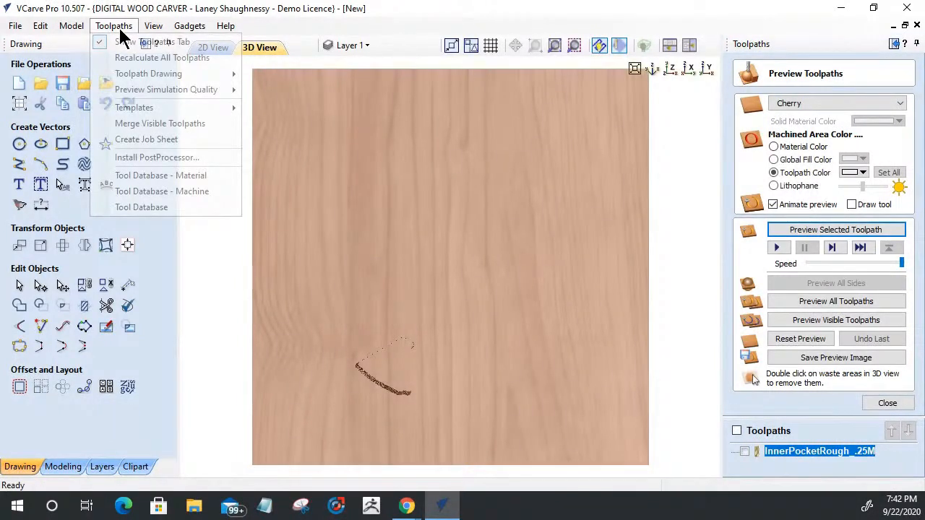
pyautogui.moveTo(166, 89)
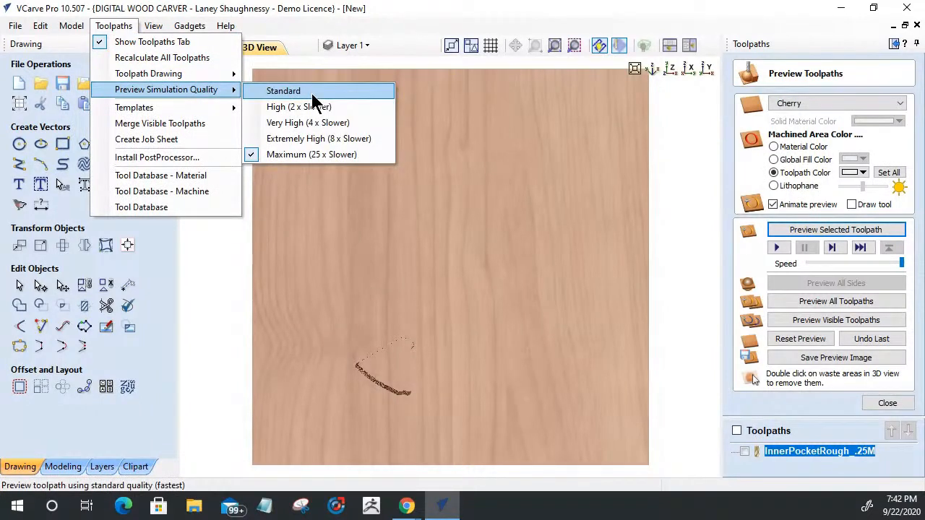
pyautogui.click(311, 93)
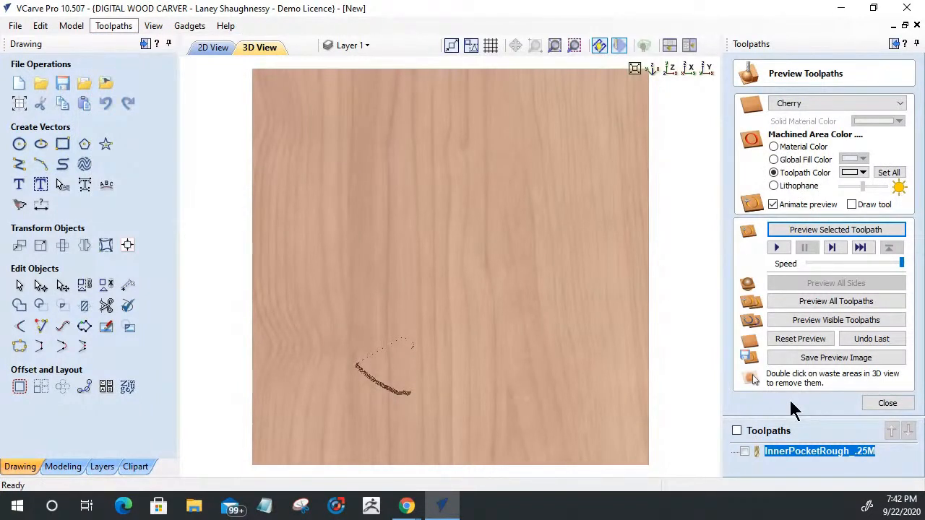
pyautogui.click(821, 239)
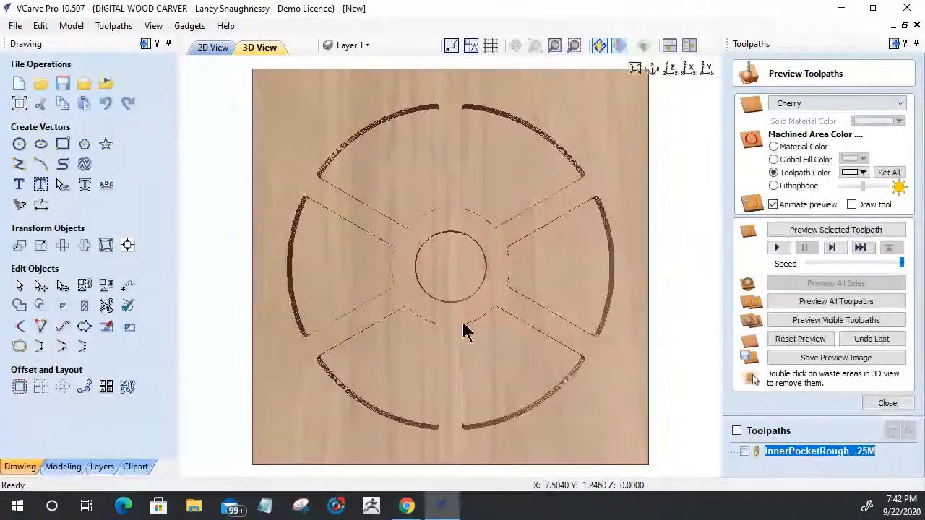
pyautogui.moveTo(467, 286); pyautogui.dragTo(454, 366)
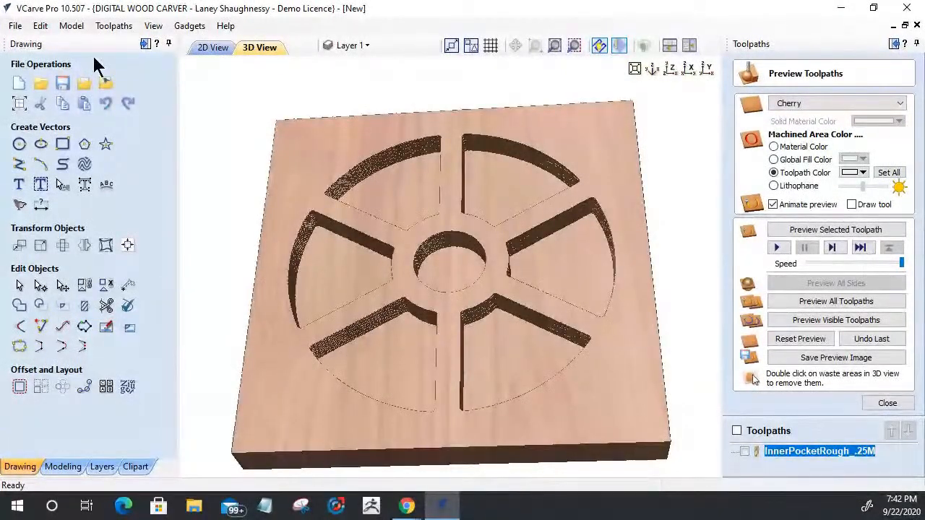
# Hide the drawing tools and return to the 2D view of the board
pyautogui.click(144, 44)
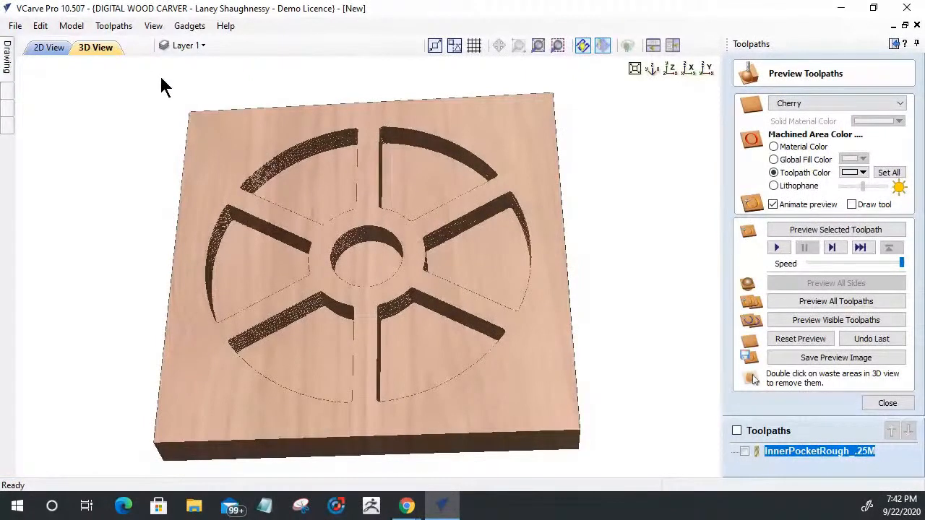
pyautogui.click(49, 48)
pyautogui.scroll(-3, 499, 341)
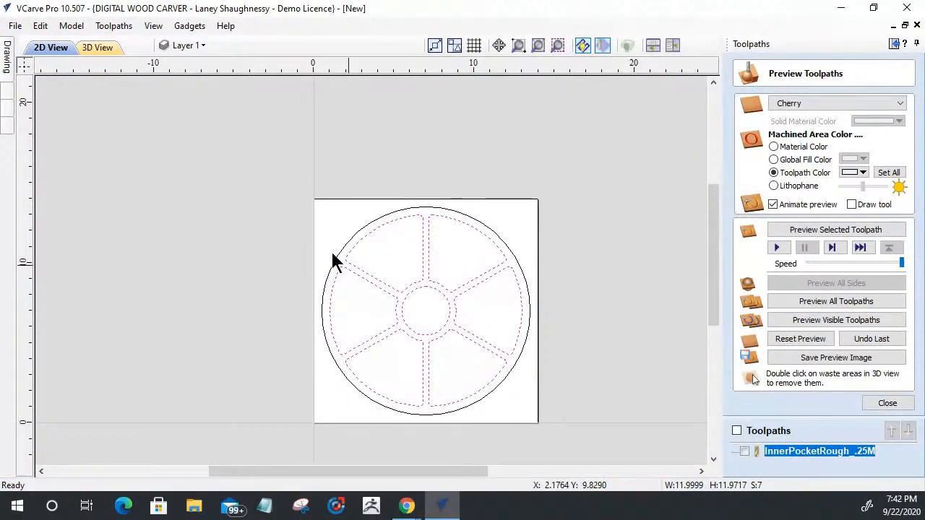
pyautogui.scroll(3, 361, 262)
pyautogui.scroll(-1, 506, 211)
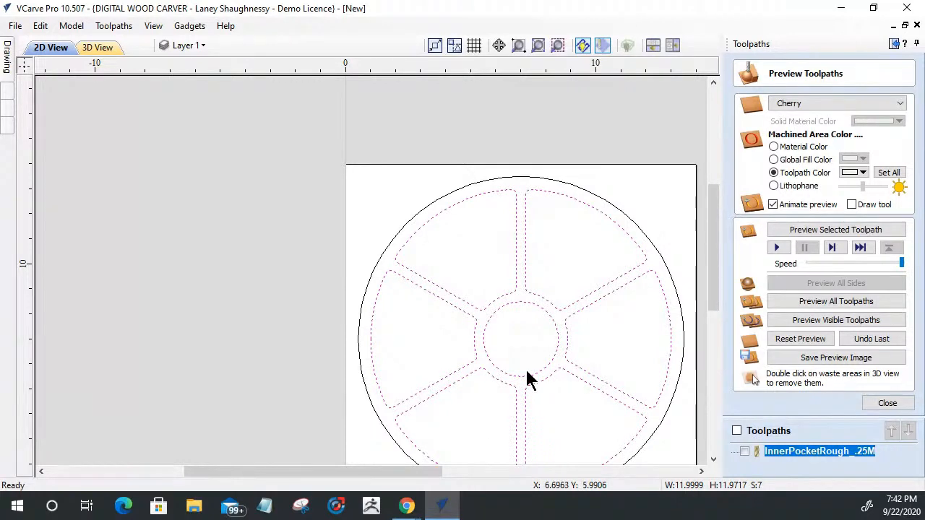
# Start a 2D profile toolpath for the six section outlines and centre circle with a cut depth of 1 inch
pyautogui.click(875, 404)
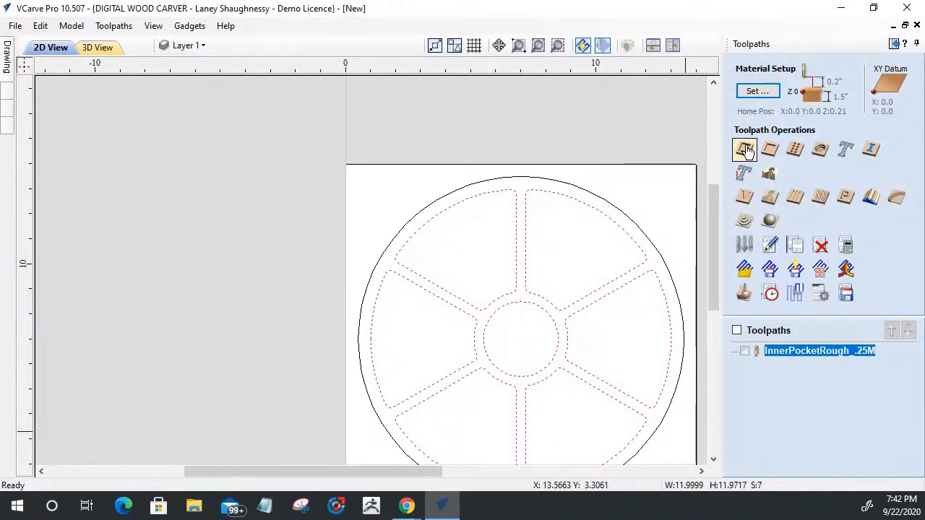
pyautogui.click(745, 149)
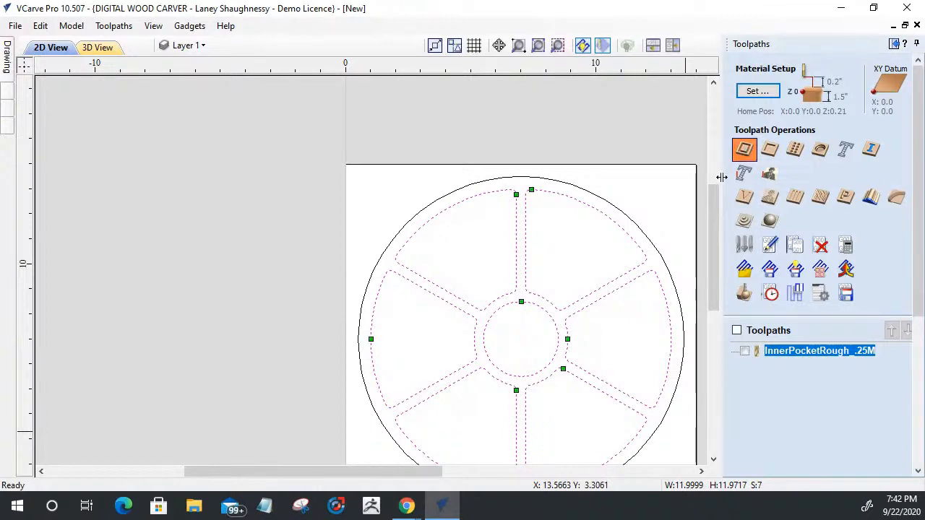
pyautogui.press('Tab')
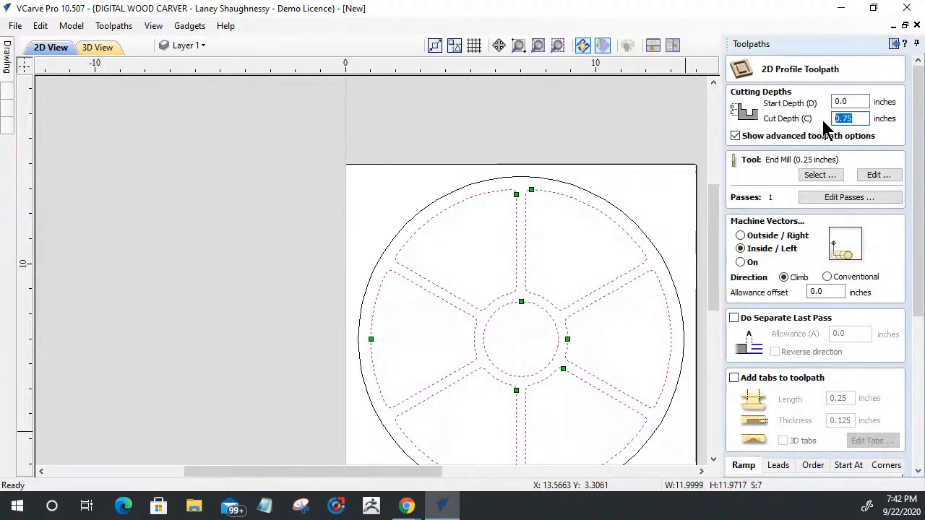
pyautogui.write('1')
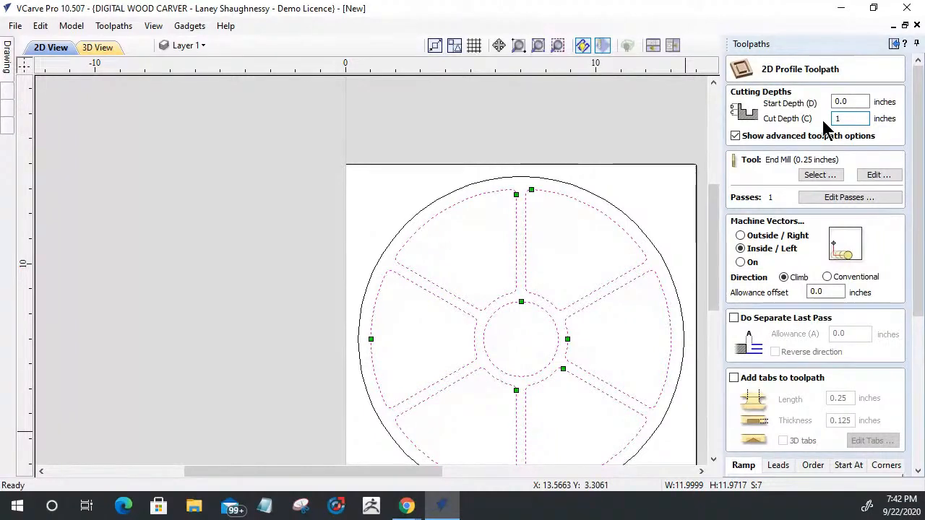
# Set the WS 1370 Bowl Bit's pass depth to 0.125 inches in the Bowl & Tray Bits and choose it for the profile toolpath
pyautogui.click(815, 175)
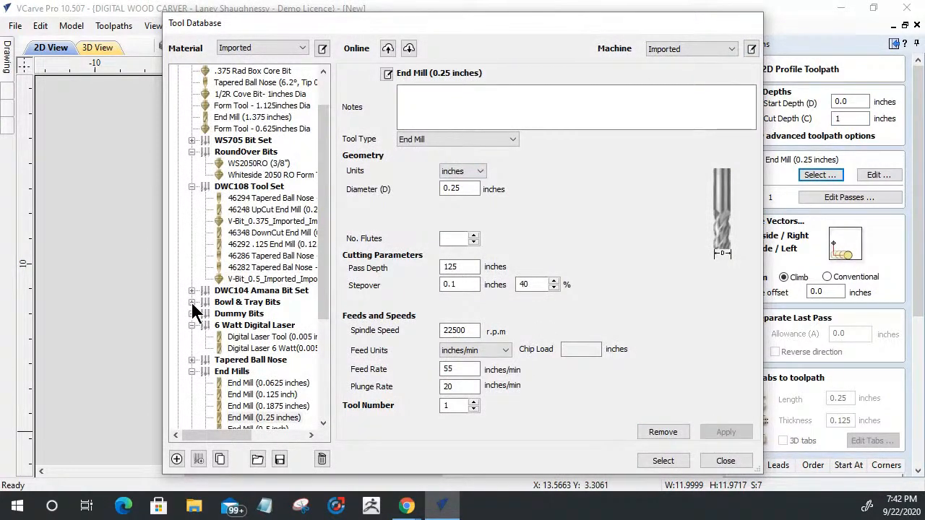
pyautogui.doubleClick(246, 302)
pyautogui.click(274, 315)
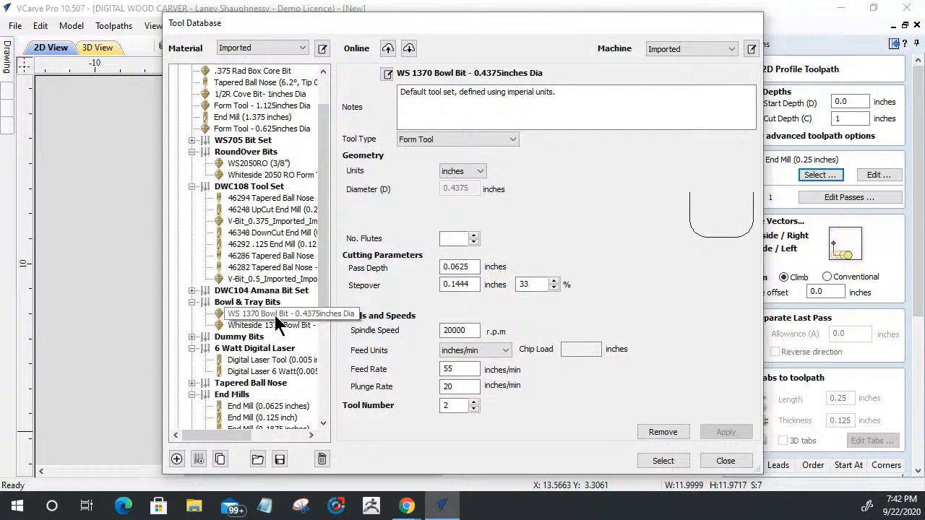
pyautogui.doubleClick(471, 267)
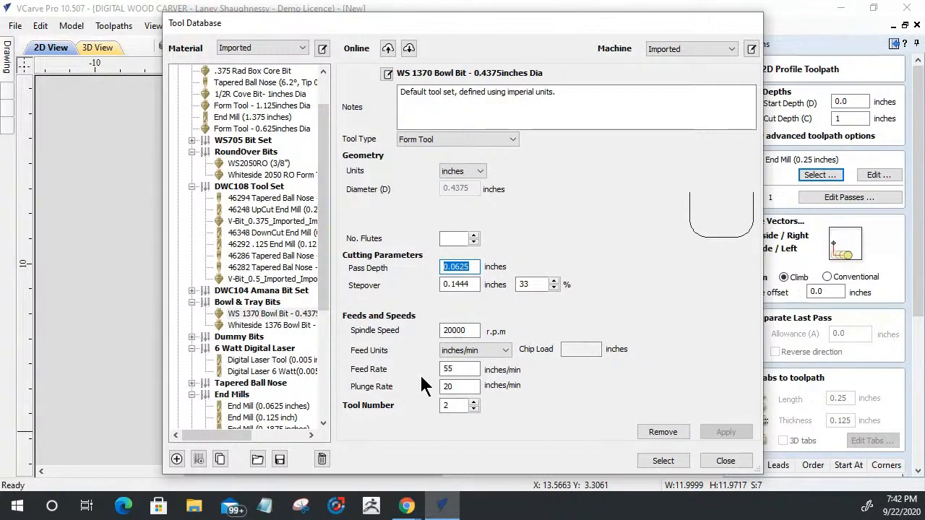
pyautogui.write('.')
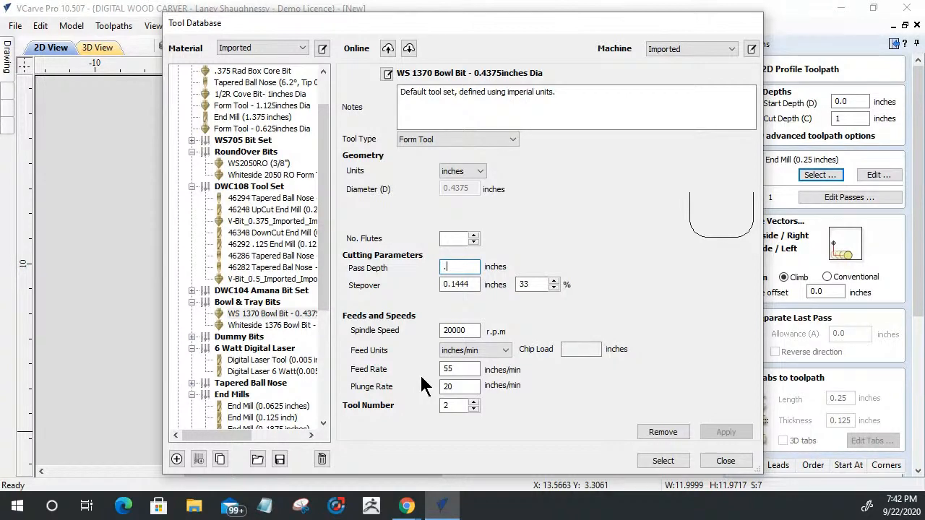
pyautogui.write('125')
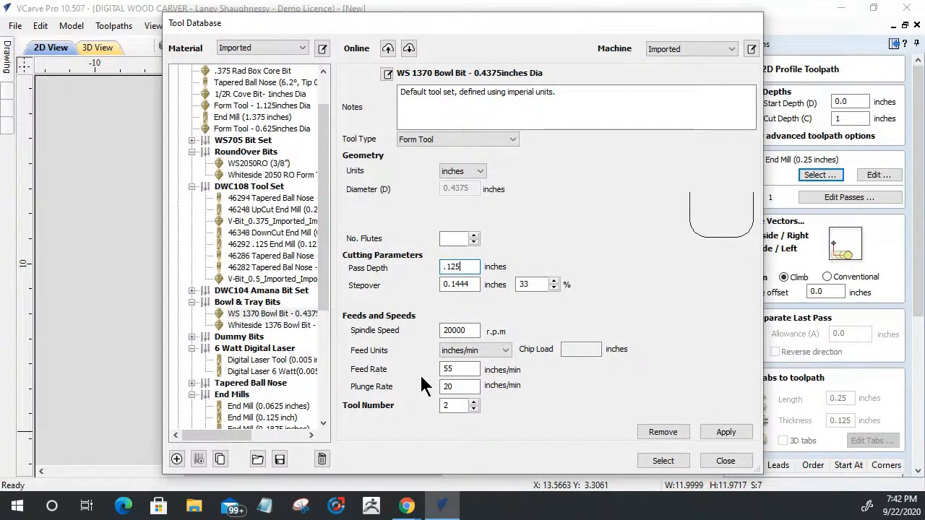
pyautogui.click(733, 432)
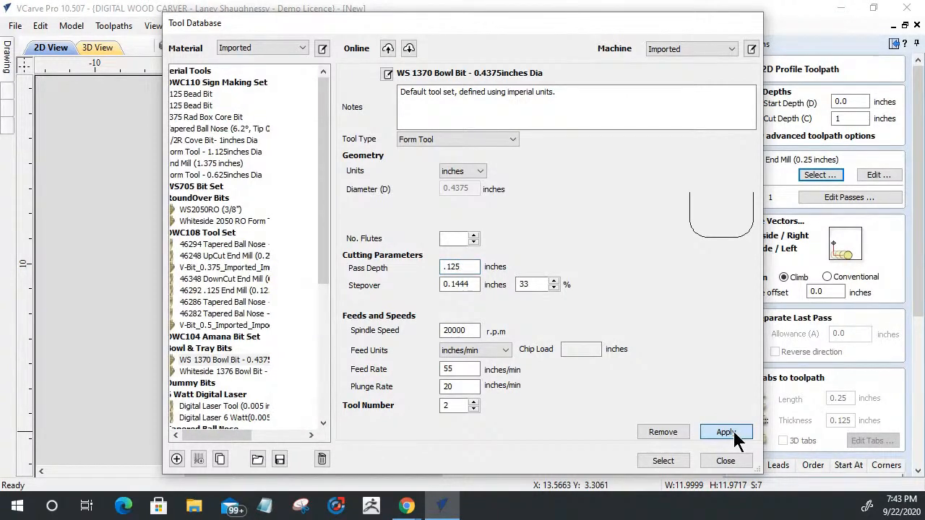
pyautogui.click(659, 461)
pyautogui.scroll(-2, 646, 433)
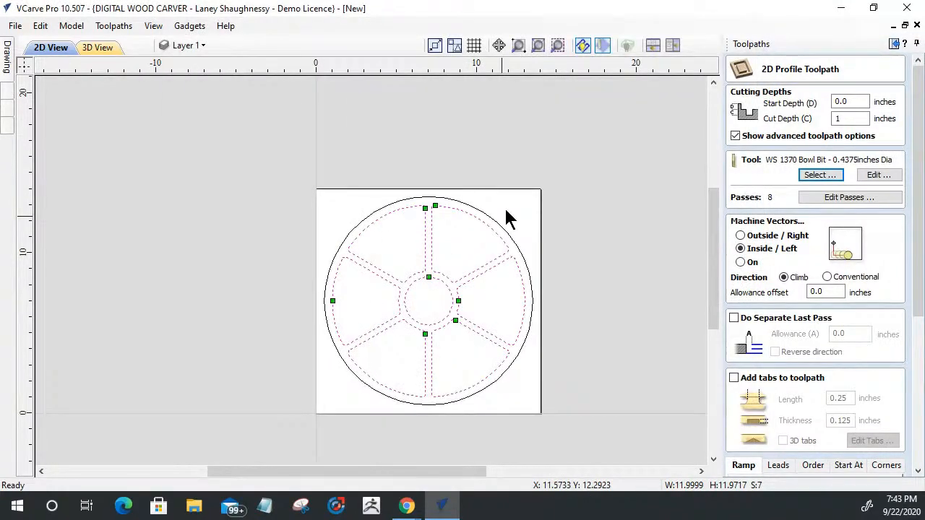
pyautogui.scroll(-1, 375, 318)
pyautogui.scroll(4, 346, 319)
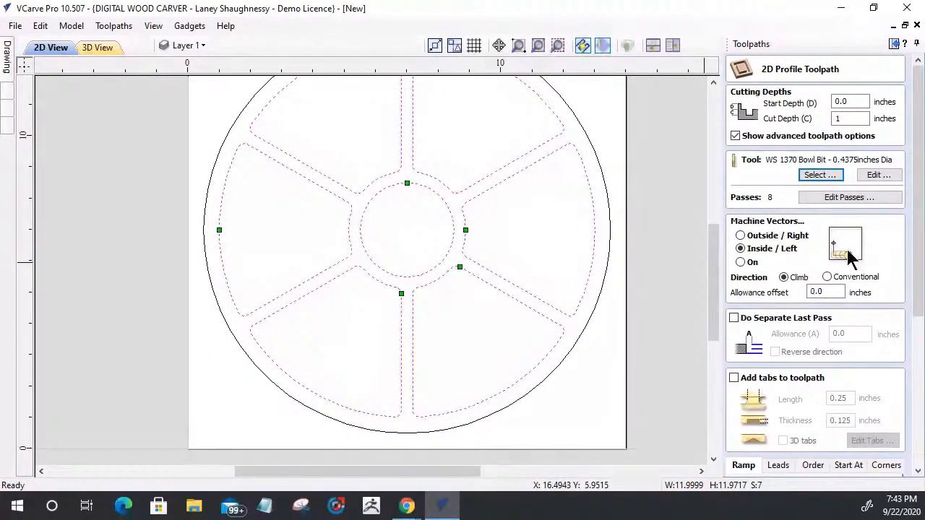
# Name the profile toolpath InnerPocketFinish_.4375B&TBit and calculate it
pyautogui.moveTo(915, 283); pyautogui.dragTo(915, 428)
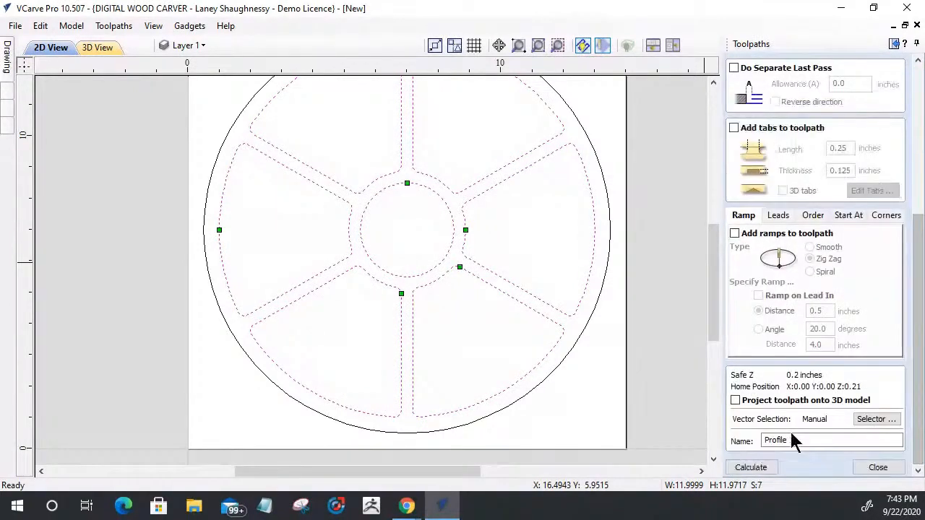
pyautogui.moveTo(798, 440); pyautogui.dragTo(737, 433)
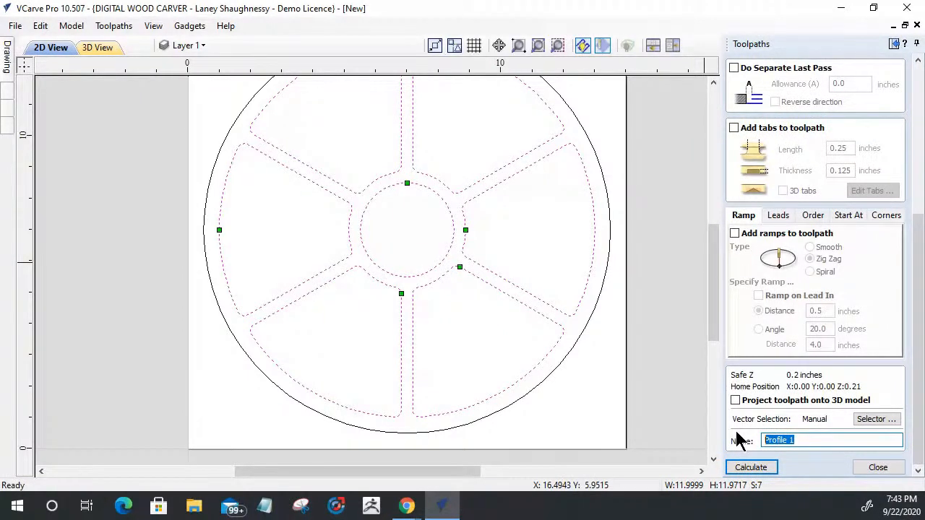
pyautogui.write('Poc')
pyautogui.press('BackSpace')
pyautogui.press('BackSpace')
pyautogui.press('BackSpace')
pyautogui.write('InnerPocketFinish_..')
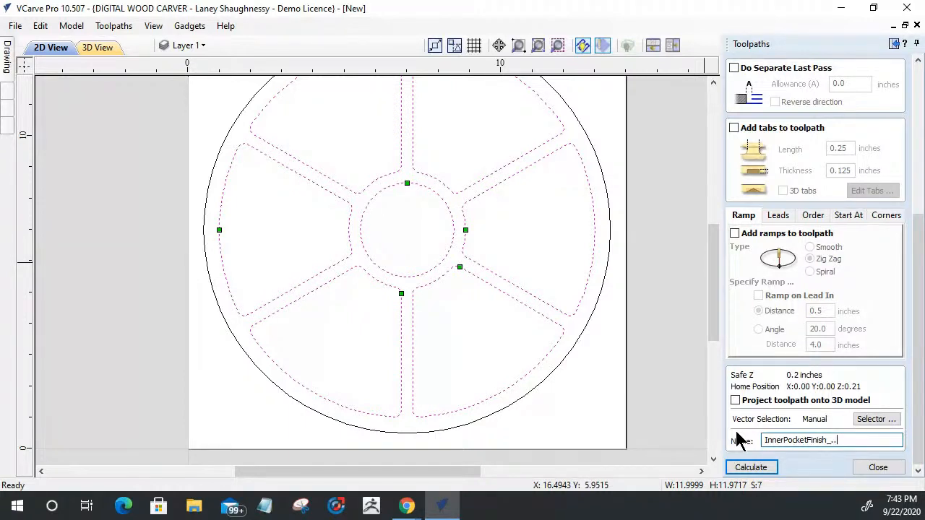
pyautogui.write('4375B&TBit')
pyautogui.click(760, 465)
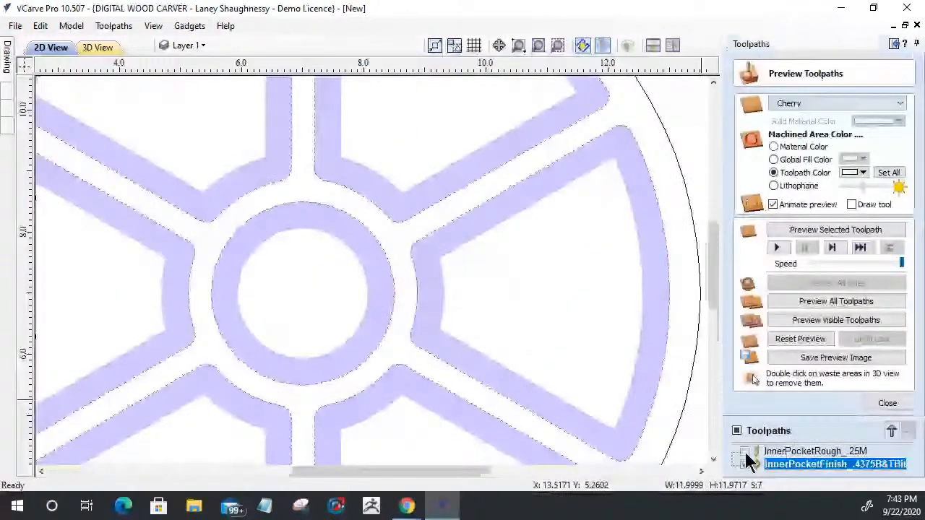
# Compare the finishing toolpath's coverage with and without the InnerPocketRough_.25M toolpath in the solid 2D preview
pyautogui.click(744, 453)
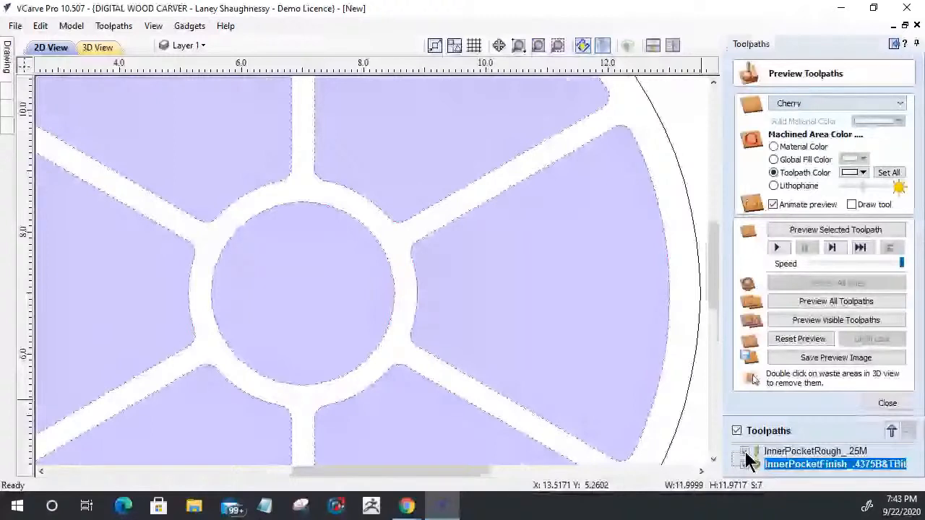
pyautogui.click(745, 453)
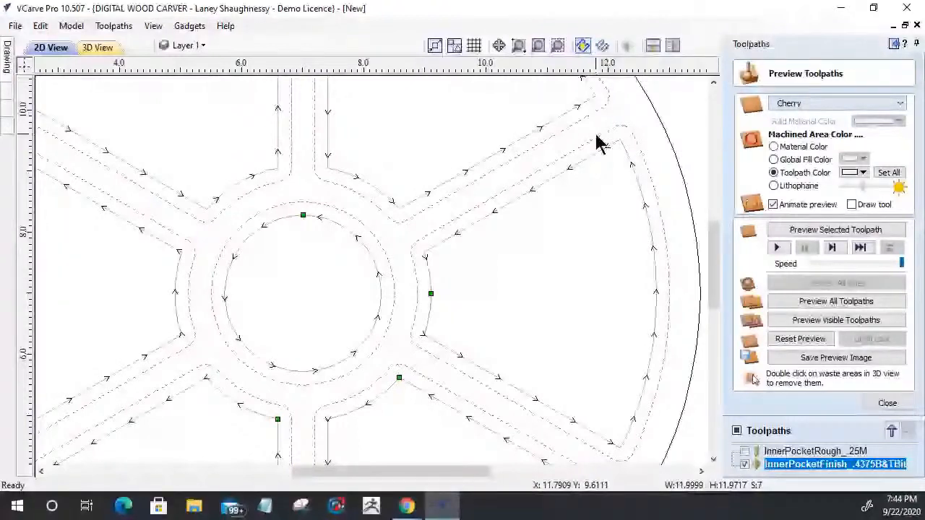
pyautogui.click(601, 46)
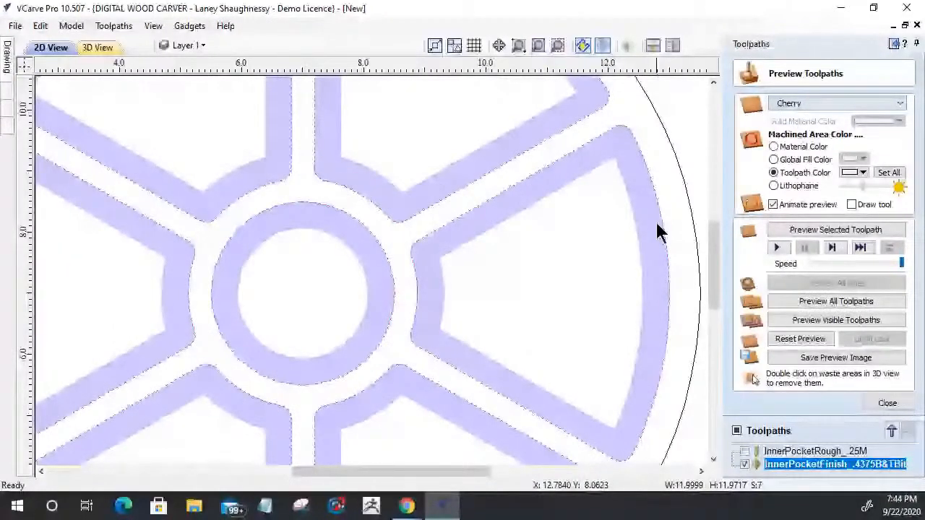
pyautogui.scroll(-3, 595, 270)
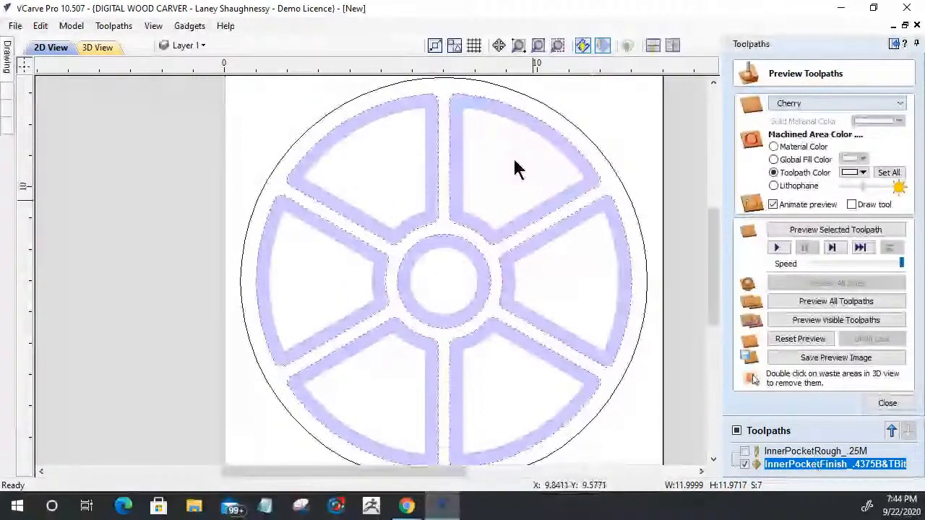
# Preview the InnerPocketFinish_.4375B&TBit toolpath on the 3D material block and inspect the machined pocket walls
pyautogui.click(97, 47)
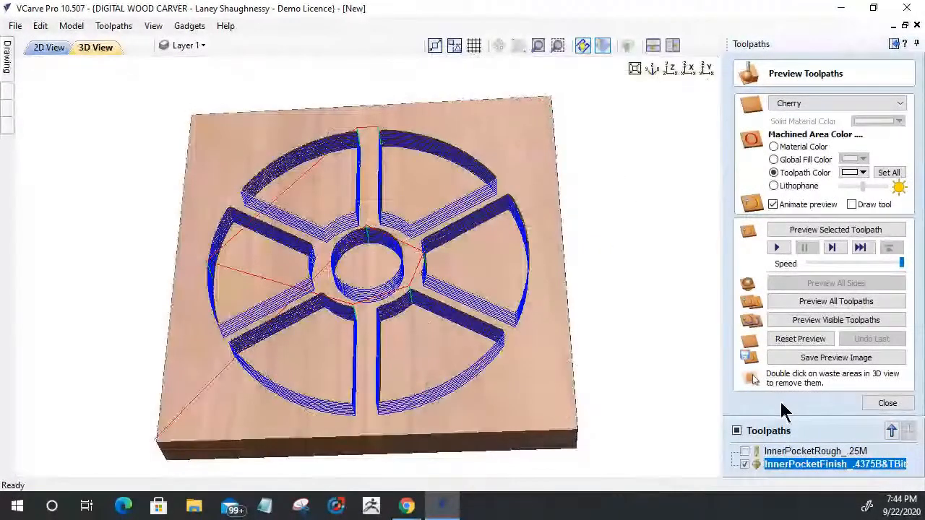
pyautogui.click(804, 231)
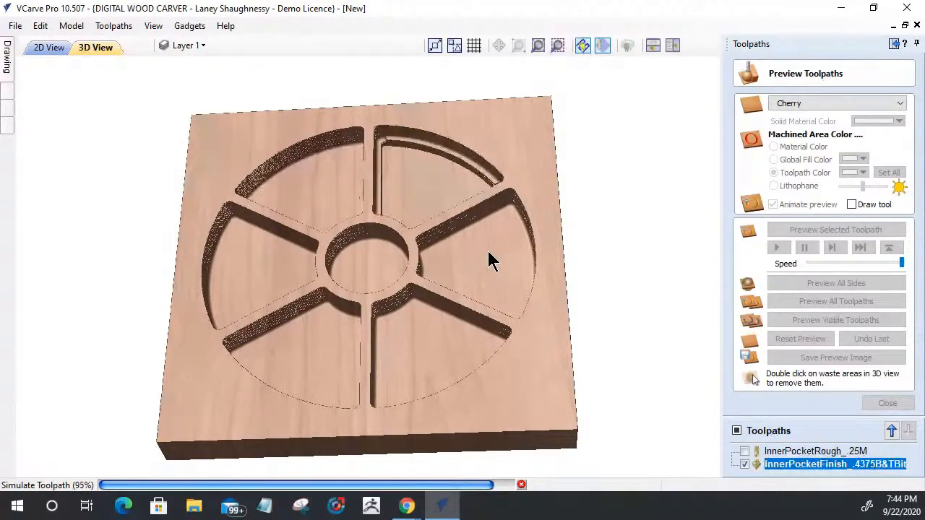
pyautogui.scroll(5, 485, 231)
pyautogui.moveTo(483, 216); pyautogui.dragTo(360, 256, button='middle')
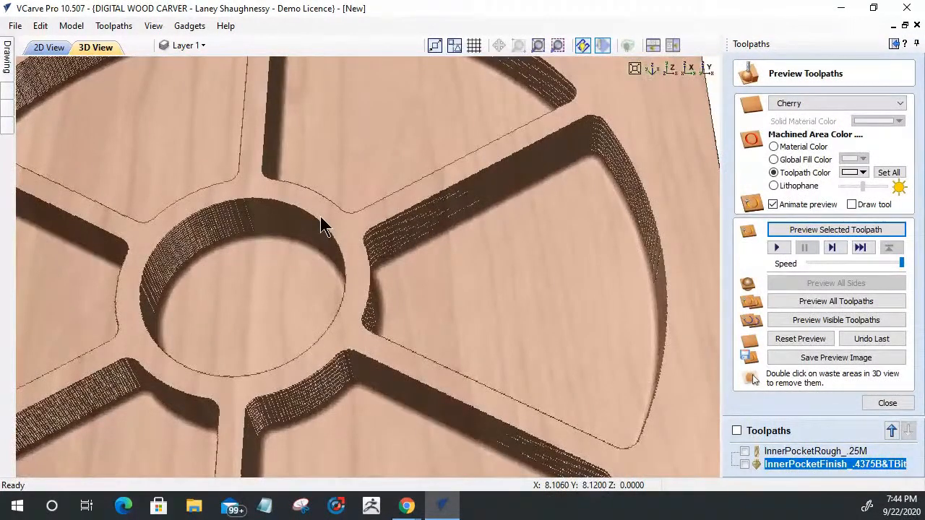
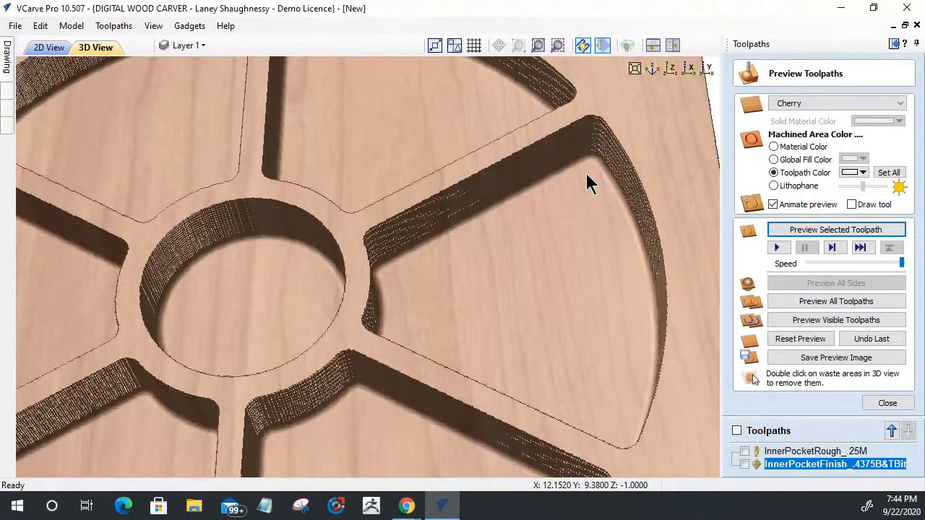
pyautogui.scroll(-5, 638, 208)
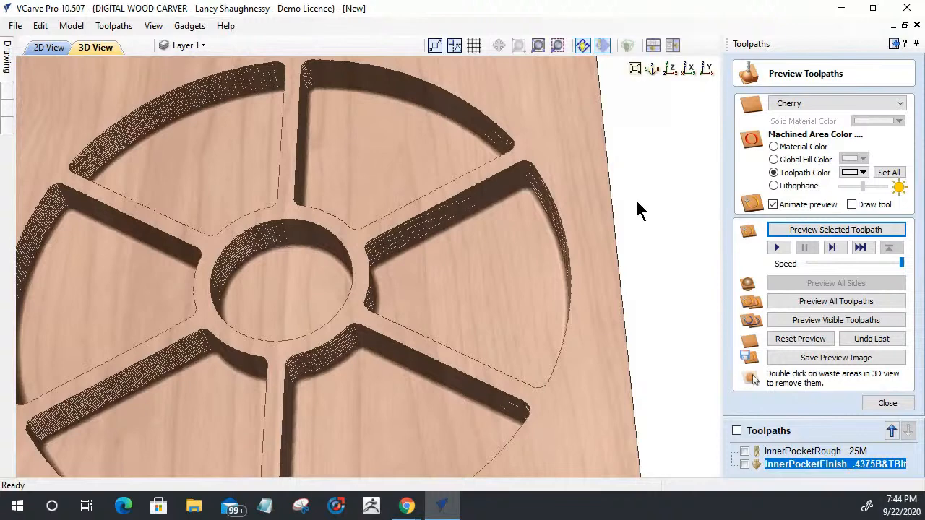
pyautogui.scroll(-3, 611, 206)
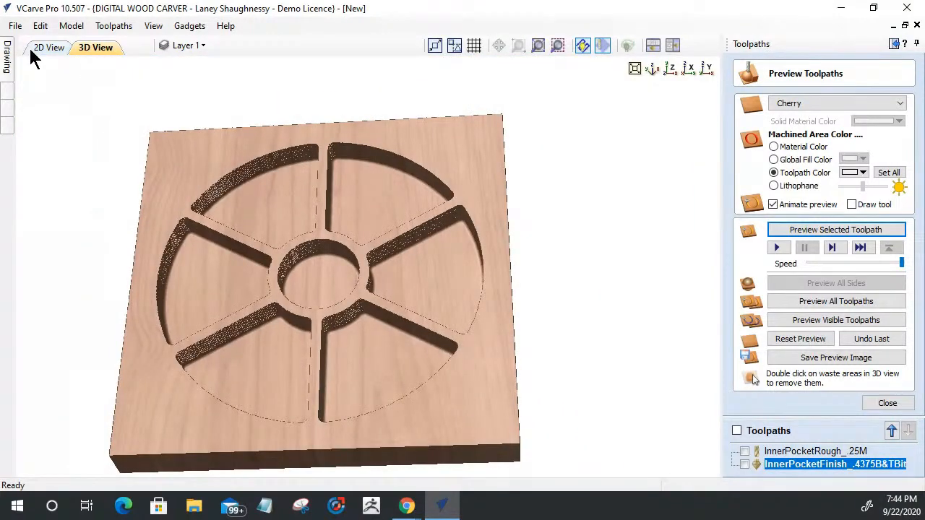
# Return to the 2D view and select all of the board's outlines, including the outer circle
pyautogui.click(38, 47)
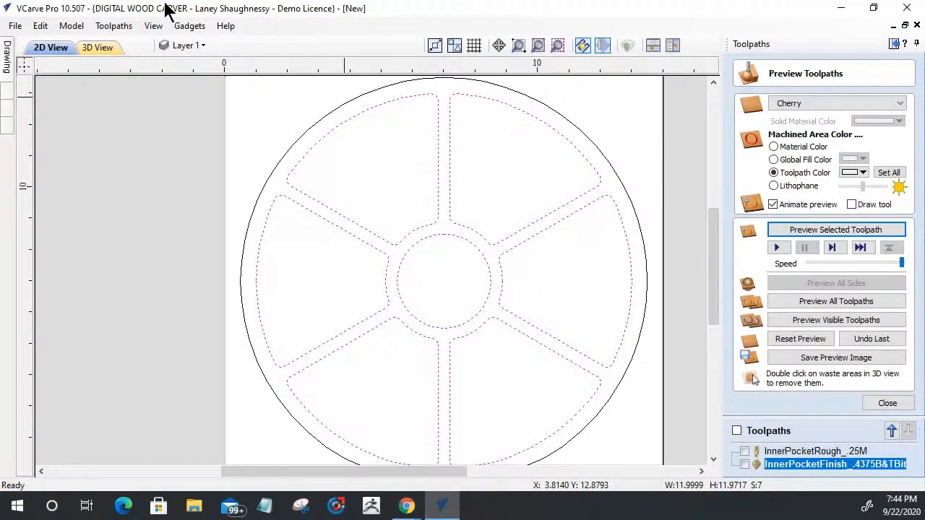
pyautogui.click(99, 50)
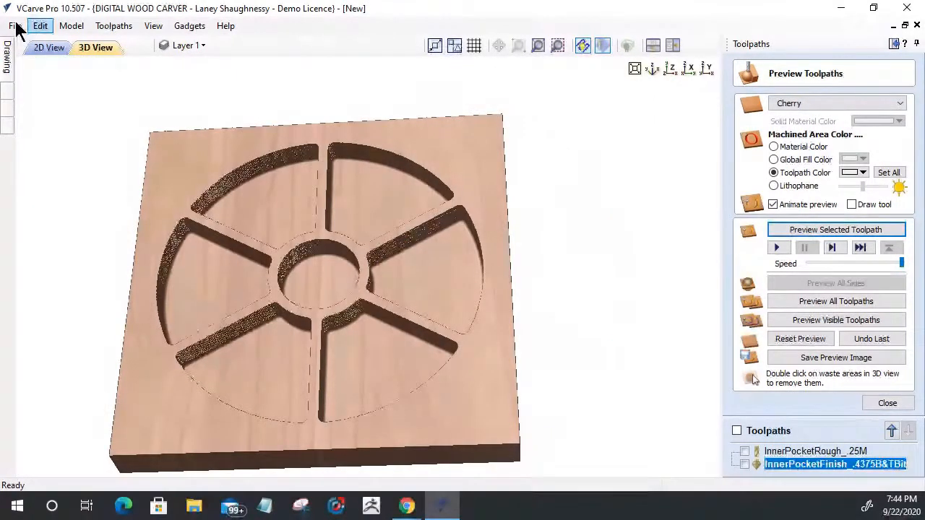
pyautogui.click(45, 47)
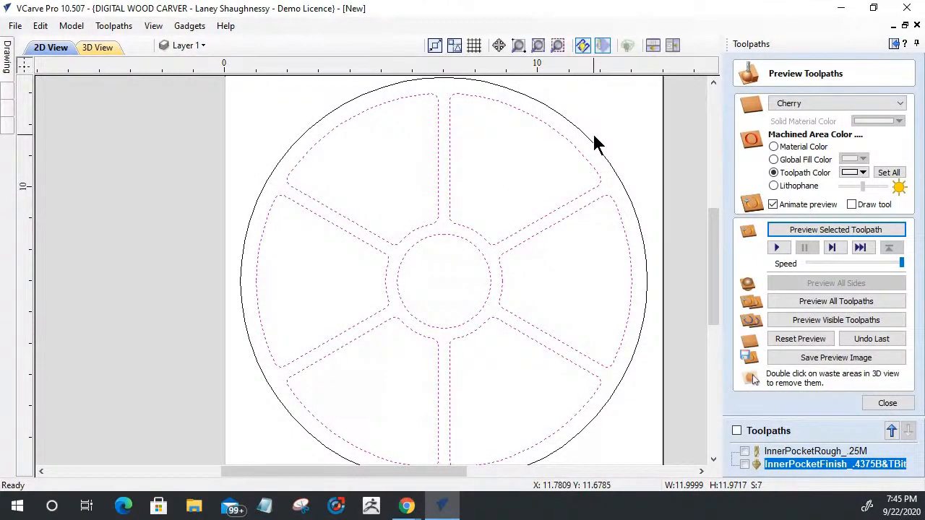
pyautogui.click(584, 155)
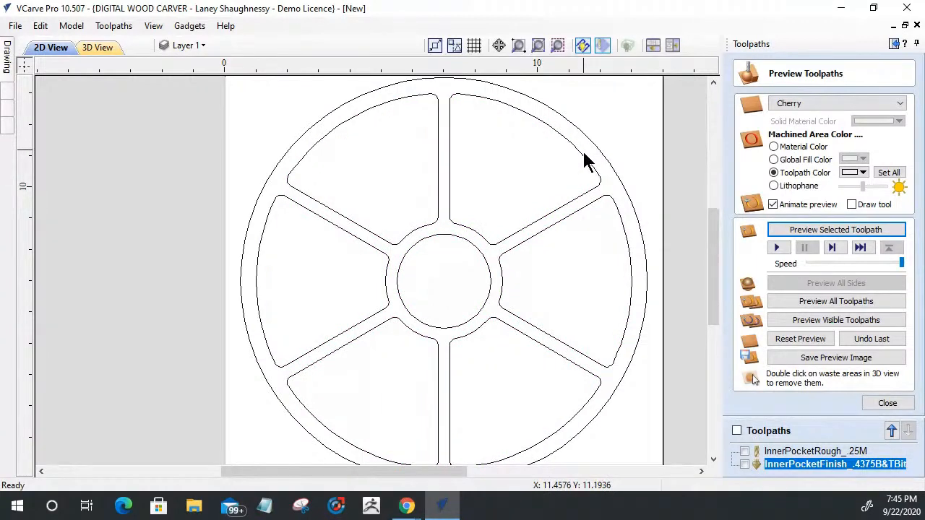
pyautogui.click(585, 162)
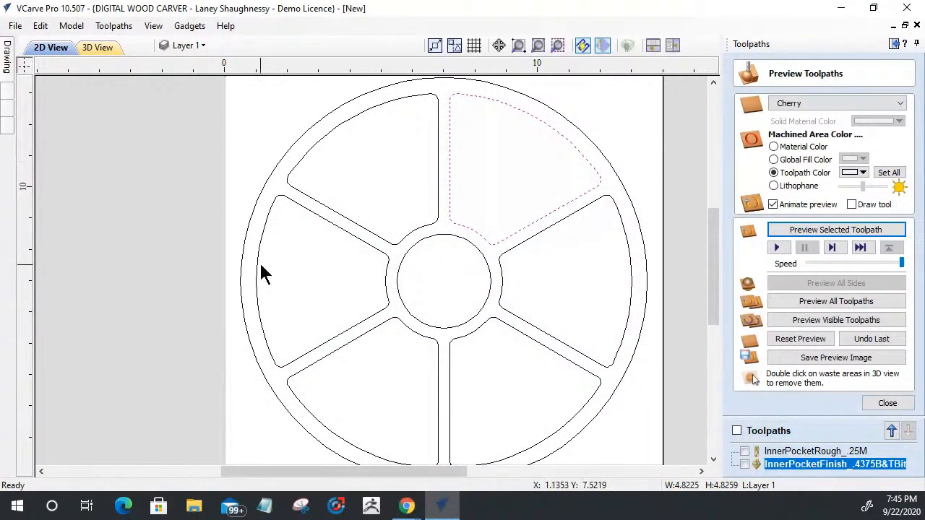
pyautogui.scroll(-2, 263, 263)
pyautogui.hotkey('ctrl', 'a')
pyautogui.scroll(2, 336, 315)
pyautogui.scroll(1, 336, 318)
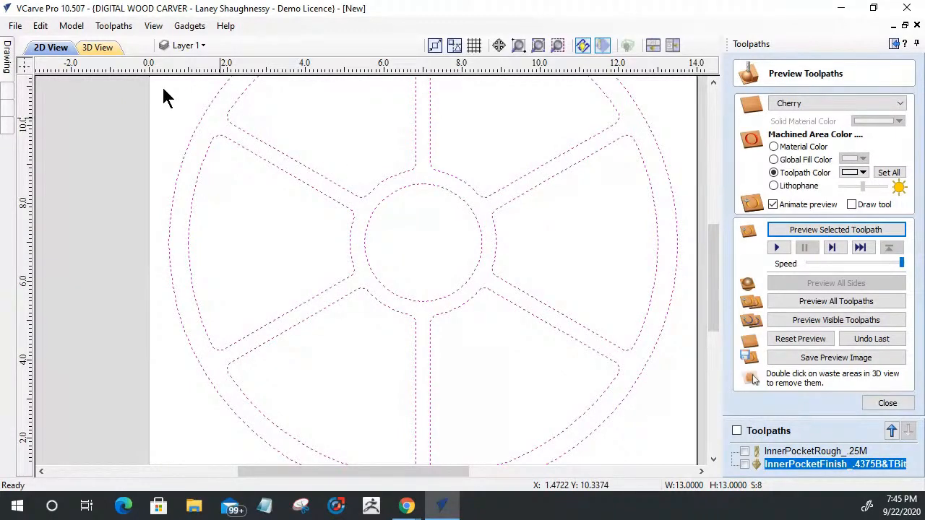
# Examine the section corners and pocket walls up close in the 3D preview
pyautogui.press('F3')
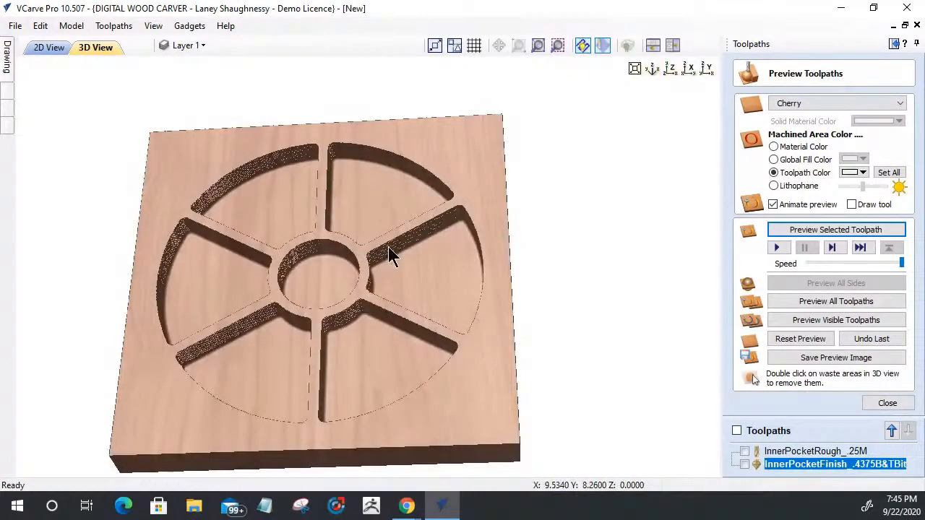
pyautogui.scroll(2, 388, 254)
pyautogui.scroll(2, 386, 255)
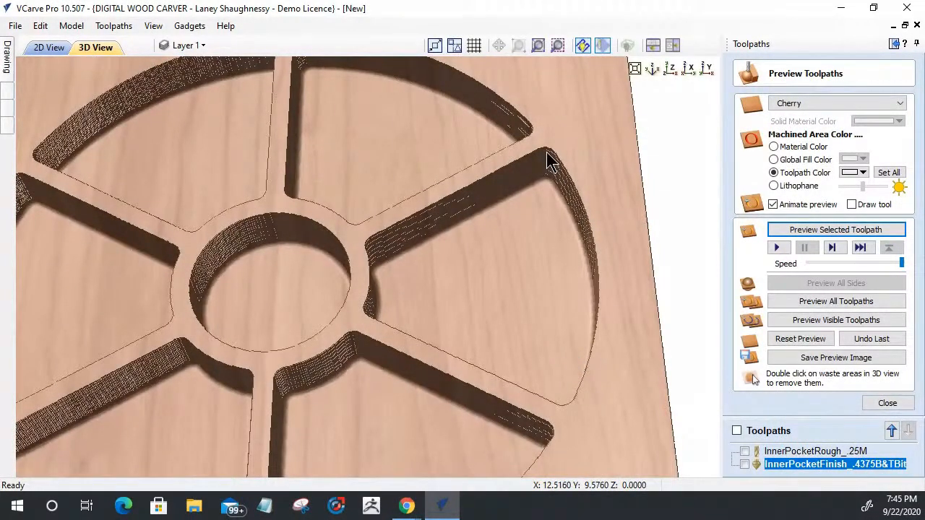
pyautogui.scroll(-2, 523, 278)
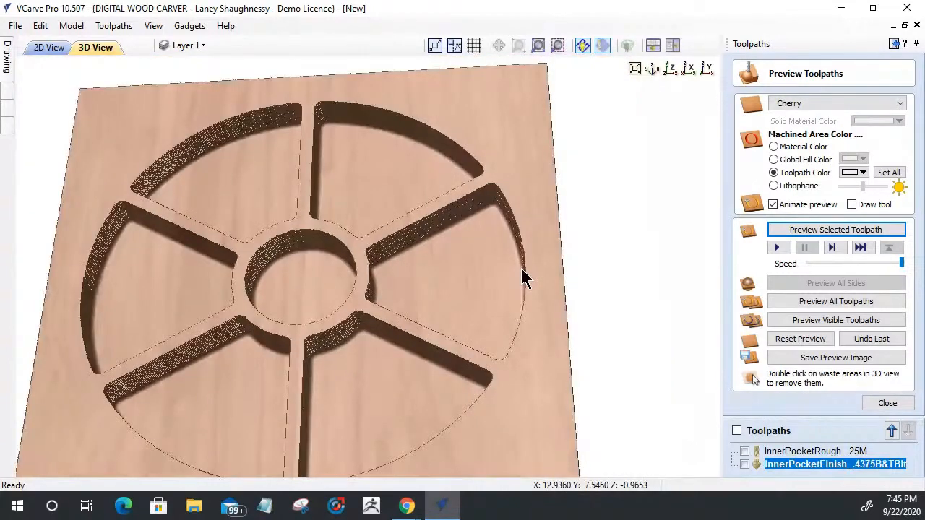
pyautogui.scroll(-2, 523, 278)
# Close the preview, start a 2D profile toolpath for all the board's outlines, and check the WS 1370 Bowl Bit's settings in the tool database
pyautogui.click(41, 47)
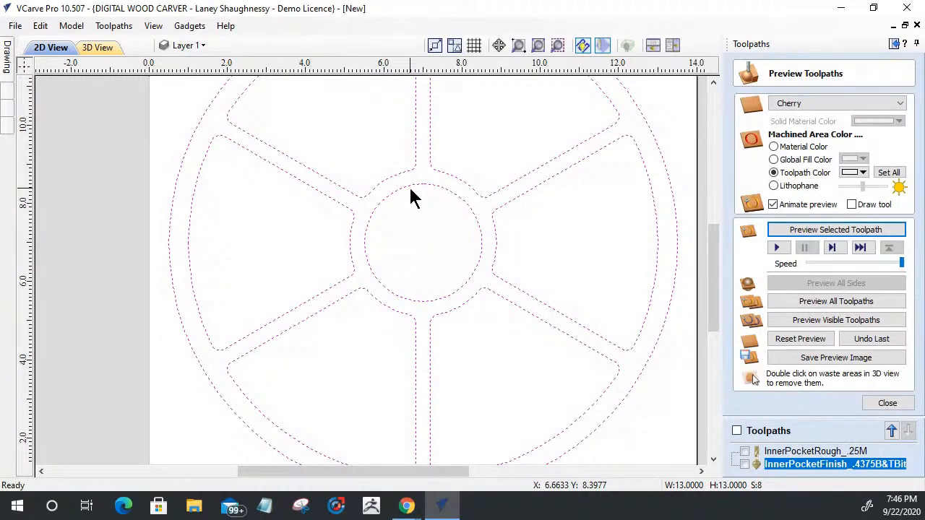
pyautogui.scroll(-2, 605, 262)
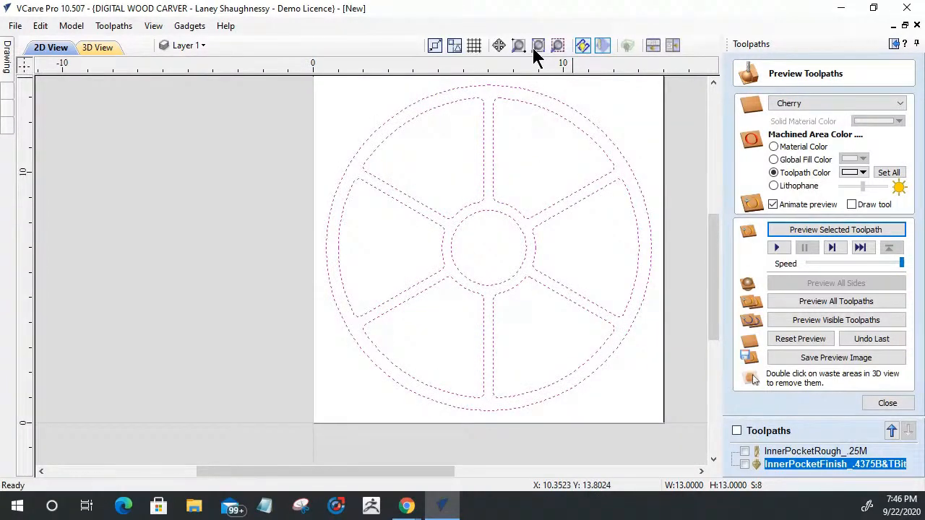
pyautogui.moveTo(412, 479); pyautogui.dragTo(434, 471)
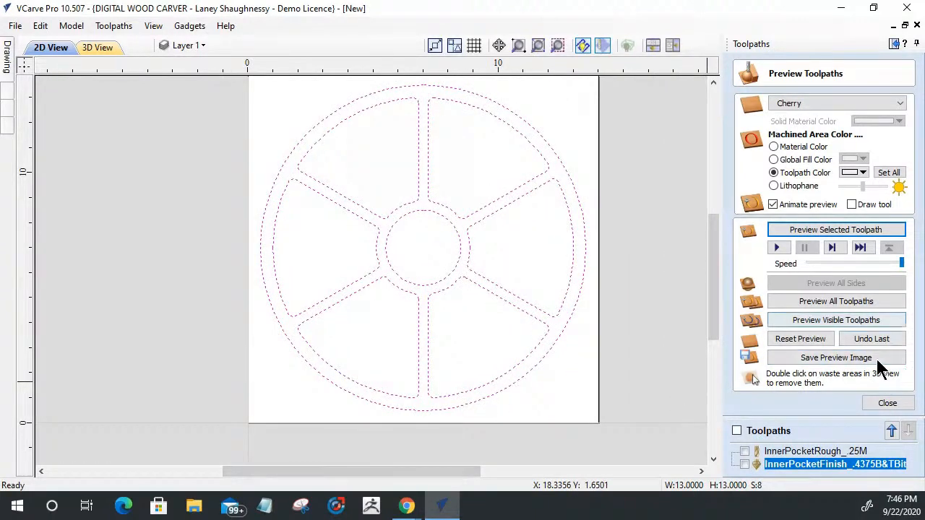
pyautogui.click(889, 403)
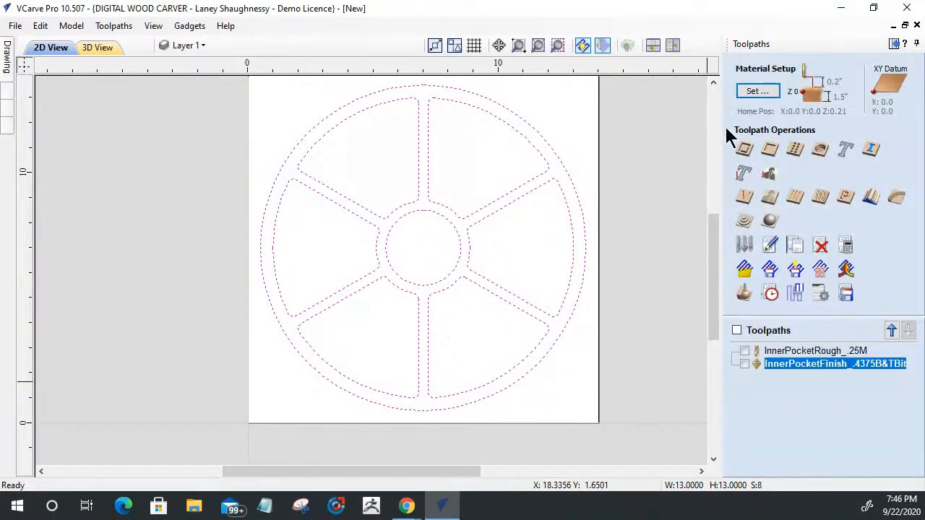
pyautogui.click(749, 149)
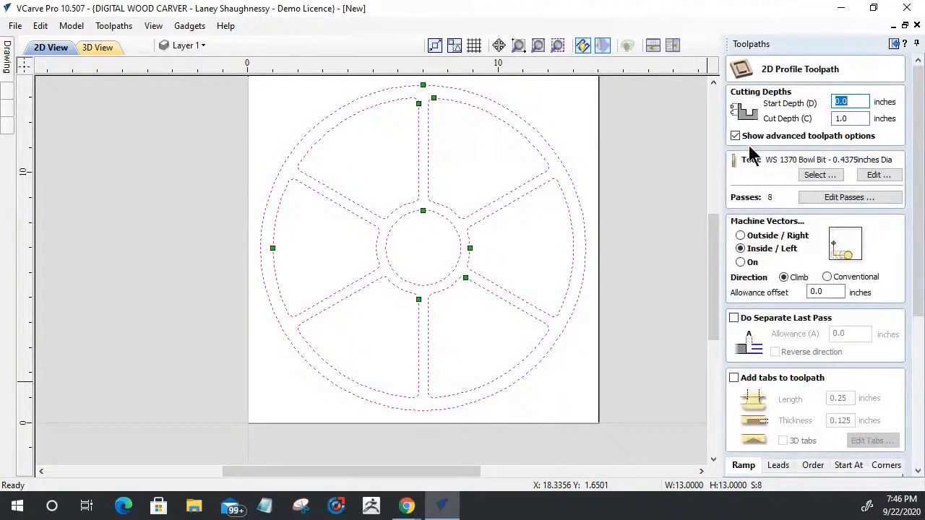
pyautogui.click(864, 120)
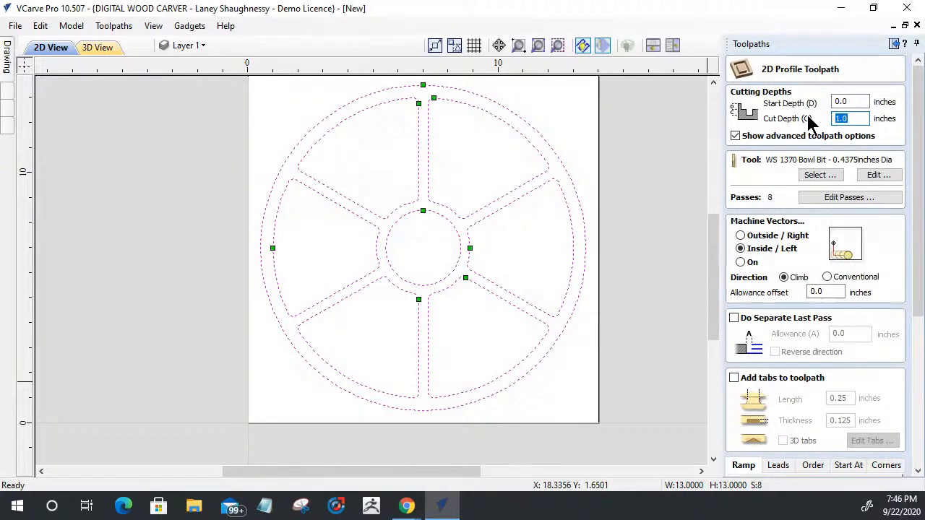
pyautogui.click(816, 175)
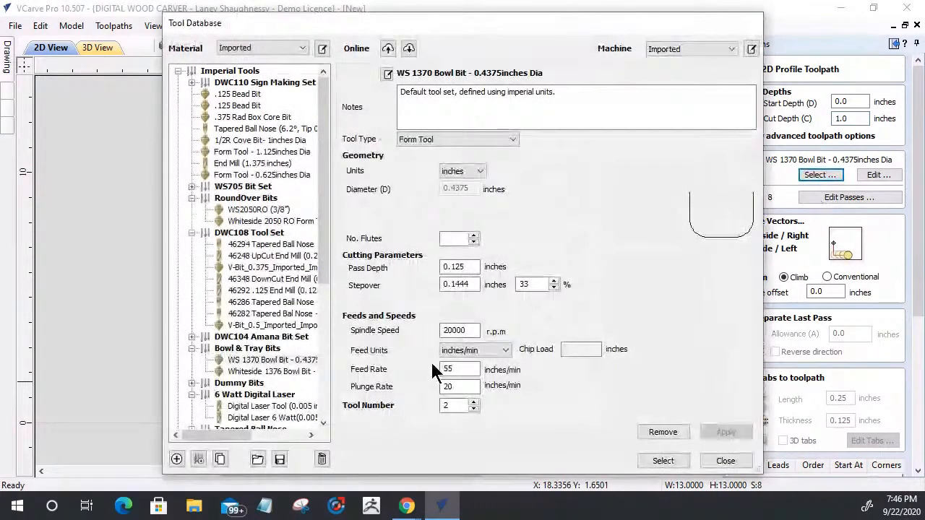
pyautogui.click(724, 461)
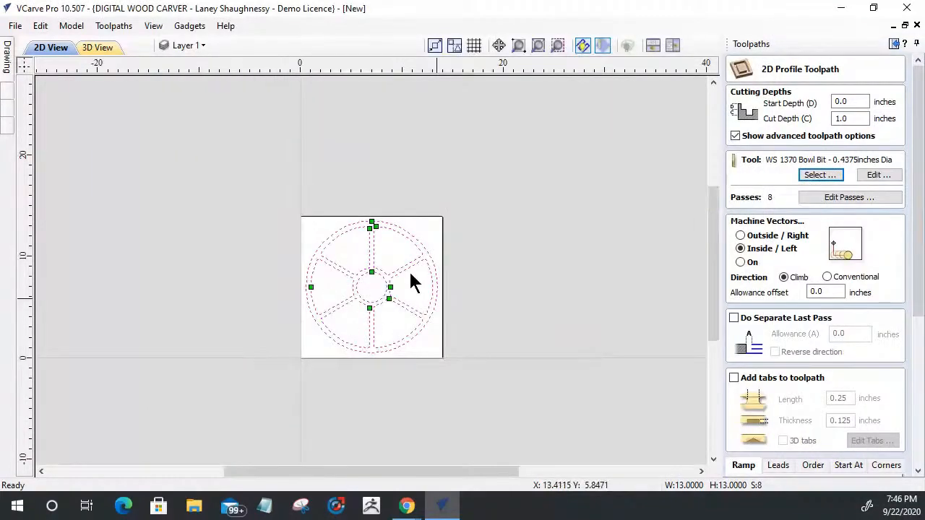
# Draw a 0.5 by 0.5 inch rectangle in the empty area above the board
pyautogui.scroll(3, 408, 270)
pyautogui.scroll(3, 429, 162)
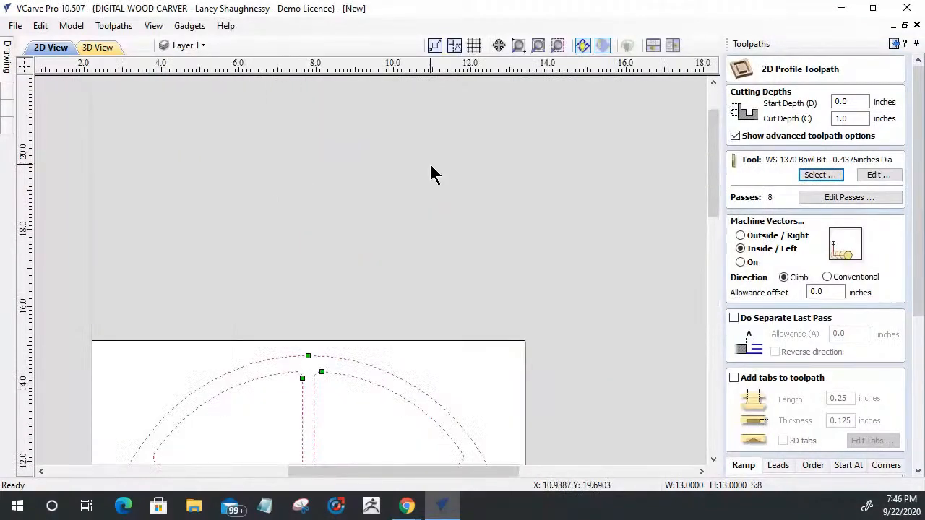
pyautogui.click(6, 56)
pyautogui.click(78, 144)
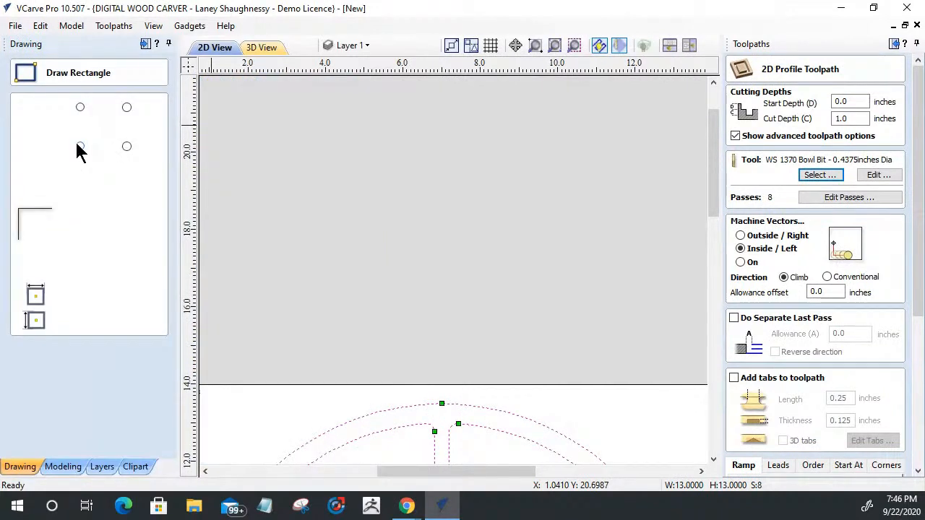
pyautogui.moveTo(114, 294); pyautogui.dragTo(32, 295)
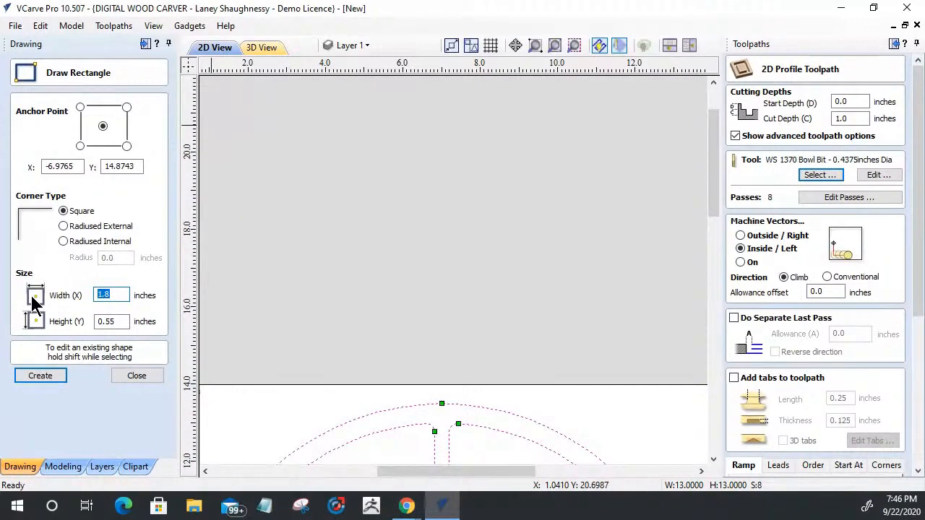
pyautogui.write('.5')
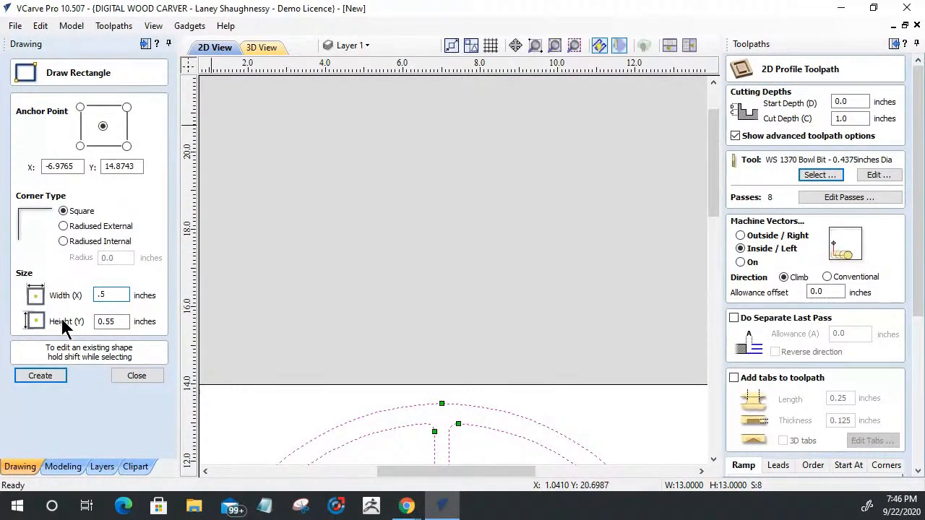
pyautogui.moveTo(124, 323); pyautogui.dragTo(53, 324)
pyautogui.write('.5')
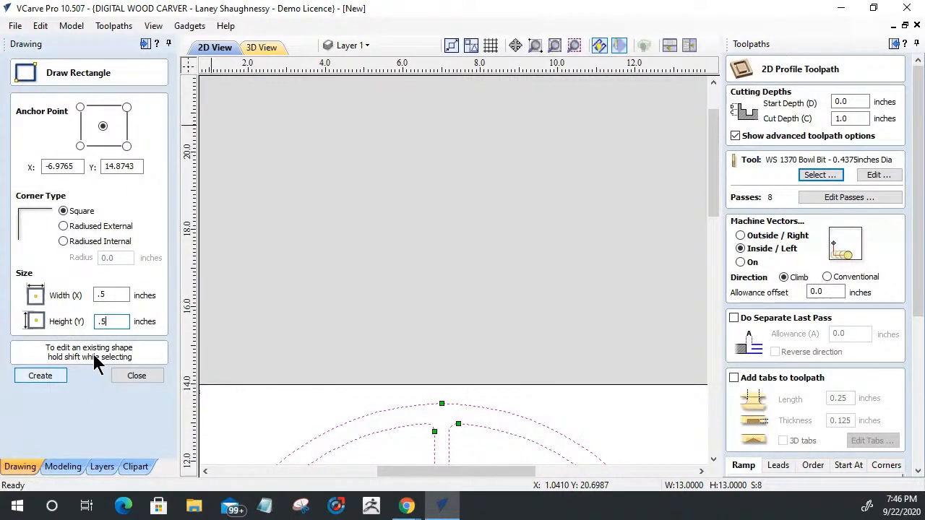
pyautogui.click(428, 196)
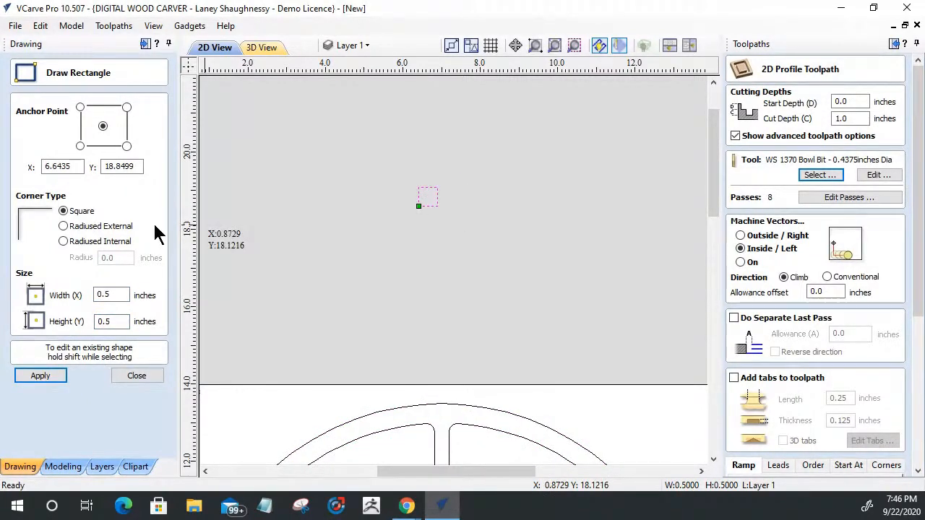
# Give the small square internally radiused corners with a 0.125 inch radius
pyautogui.click(64, 241)
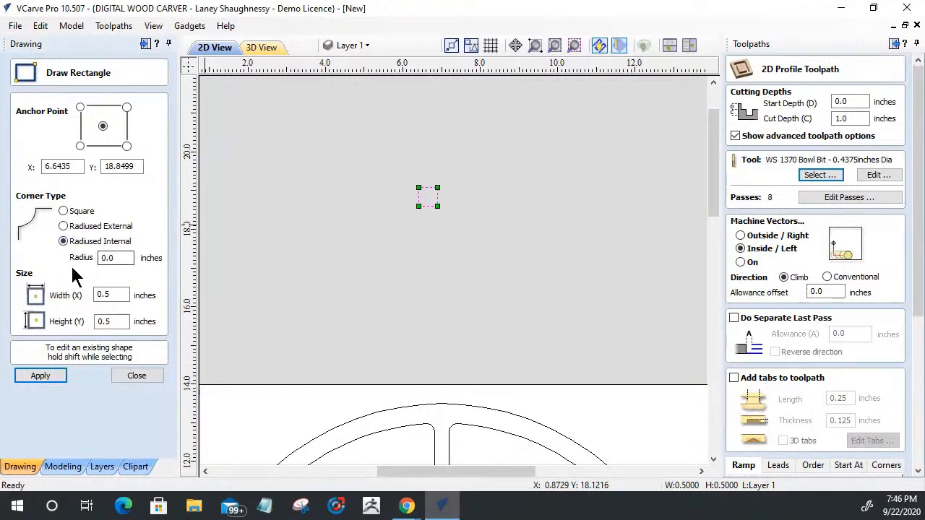
pyautogui.moveTo(120, 258); pyautogui.dragTo(79, 258)
pyautogui.write('.125')
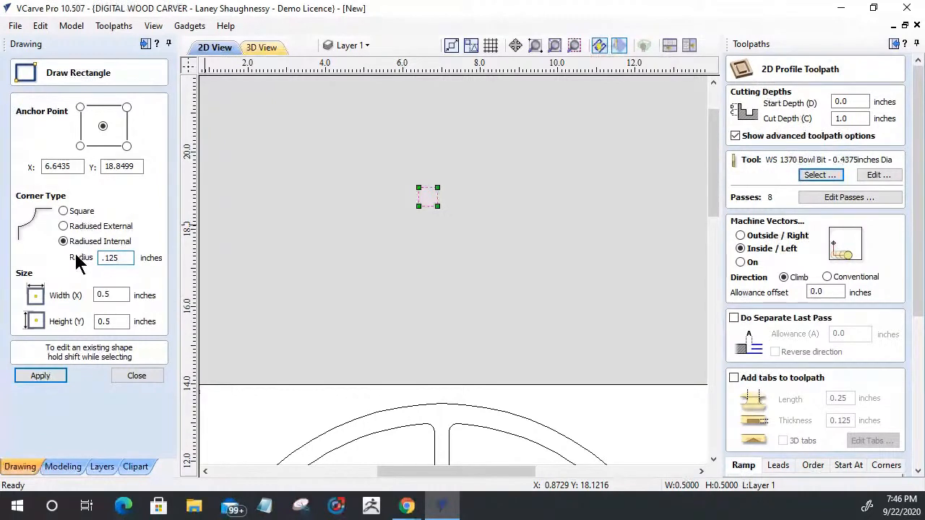
pyautogui.click(45, 376)
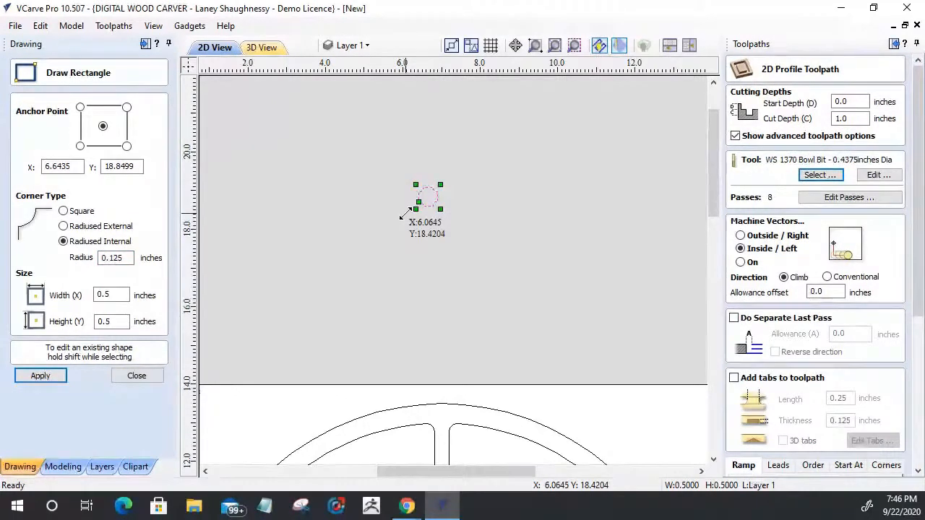
# Resize the radiused square to 0.375 inches wide and 0.375 inches high, and finish the rectangle
pyautogui.click(106, 295)
pyautogui.write('375')
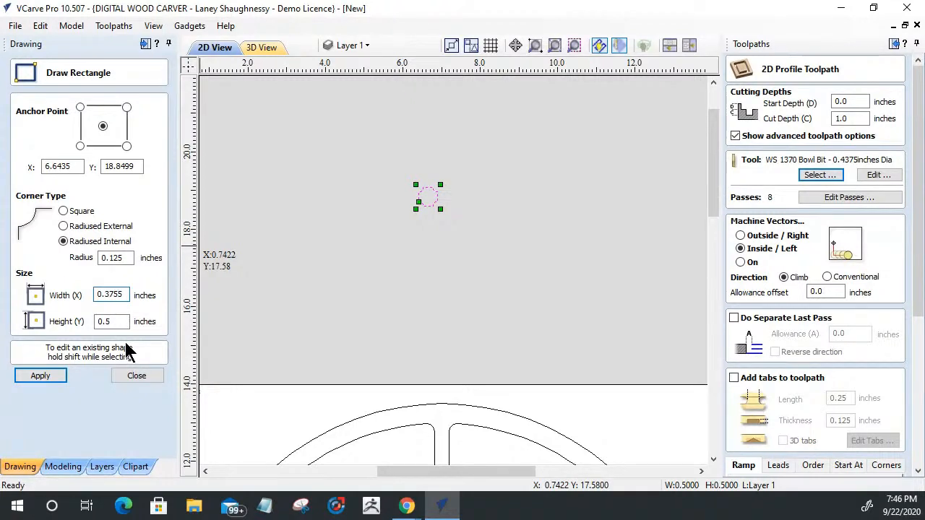
pyautogui.press('Delete')
pyautogui.press('Tab')
pyautogui.write('7')
pyautogui.click(49, 379)
pyautogui.scroll(4, 397, 210)
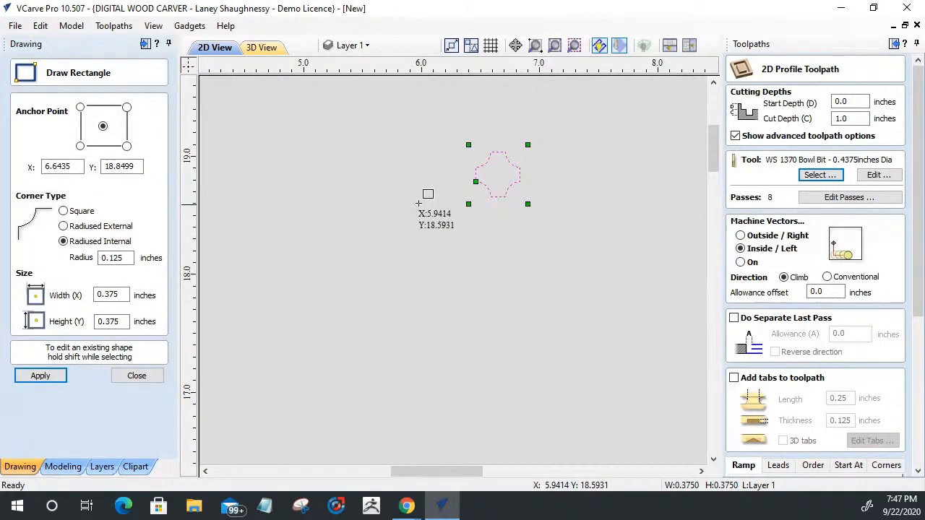
pyautogui.click(136, 376)
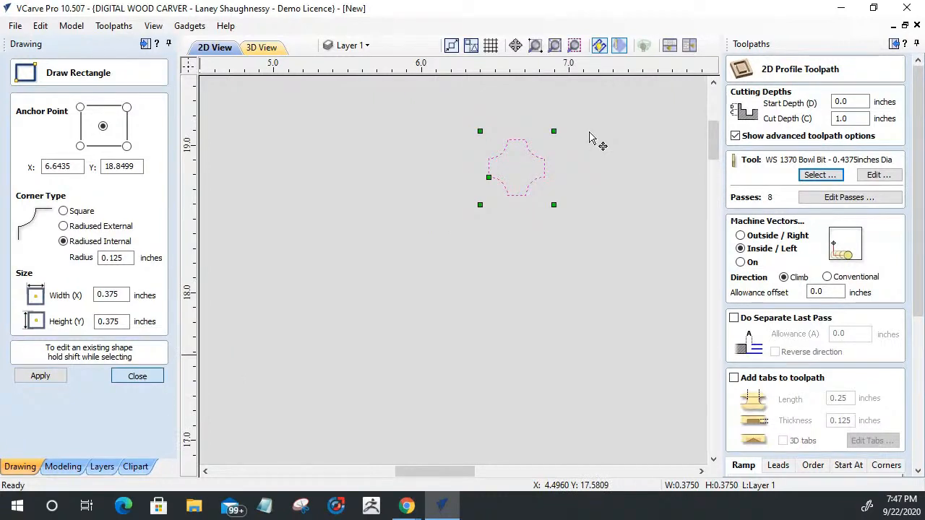
# Cut the radiused shape's outline at both ends of its lower-right arc and at the far end of its bottom edge
pyautogui.scroll(2, 537, 134)
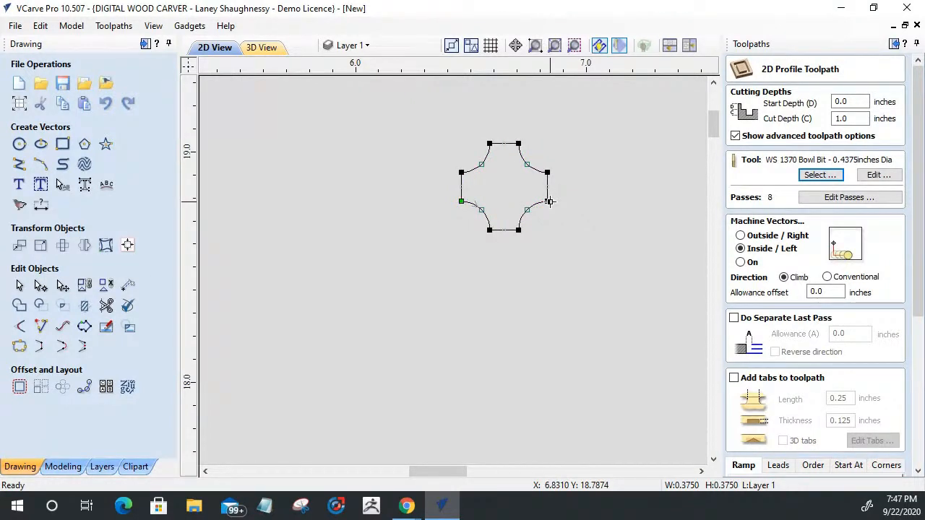
pyautogui.rightClick(548, 202)
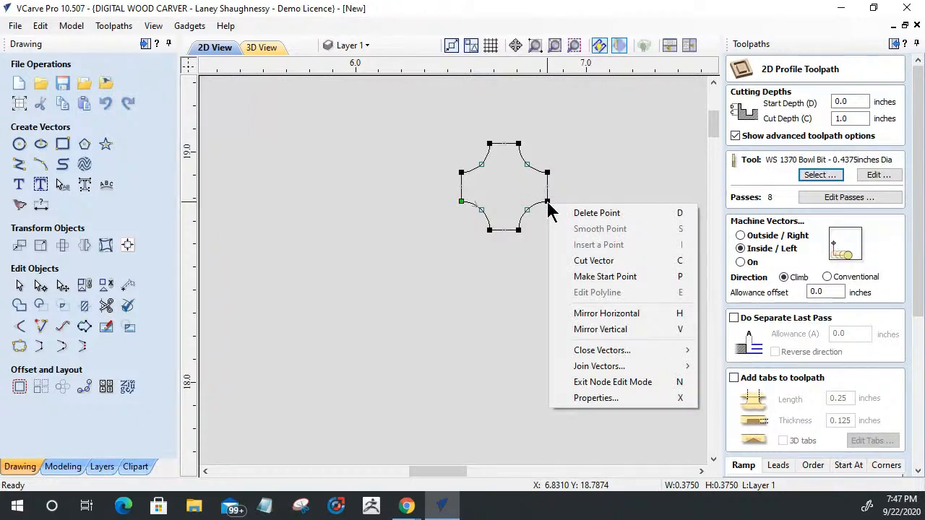
pyautogui.click(583, 261)
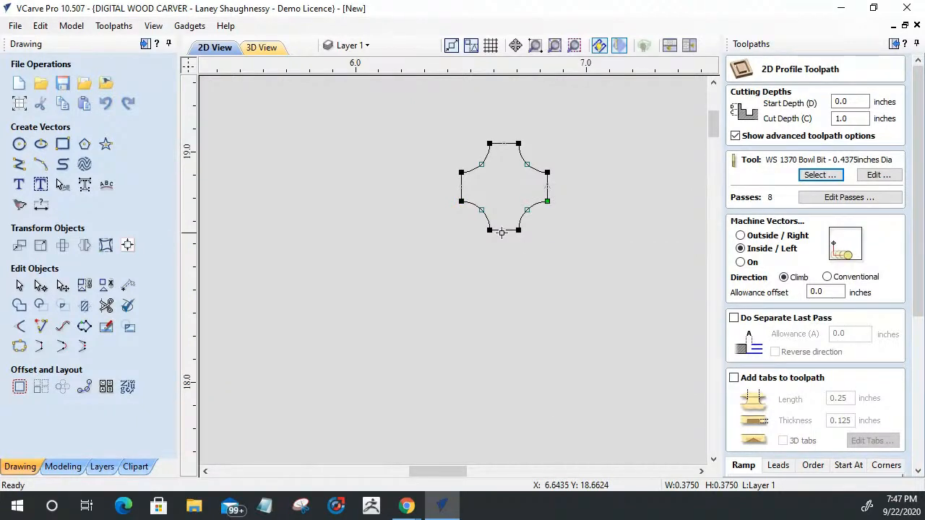
pyautogui.rightClick(519, 230)
pyautogui.click(543, 286)
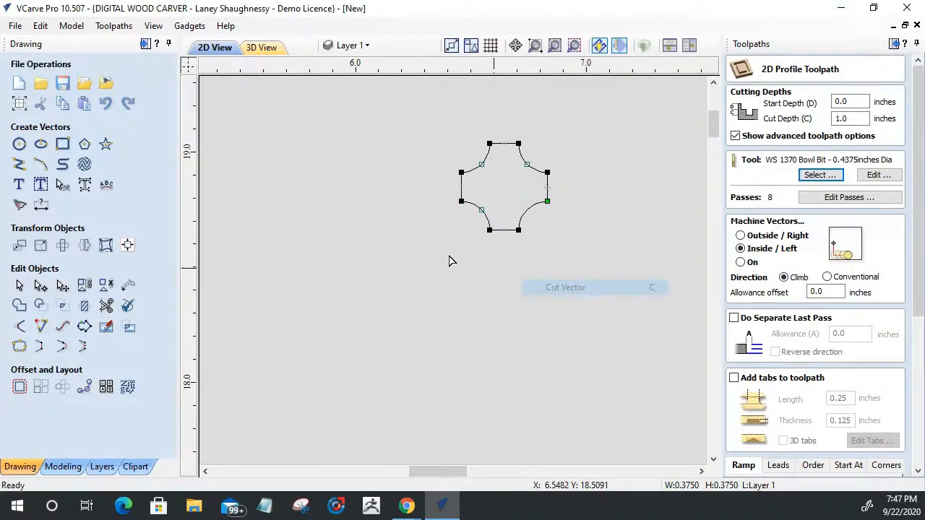
pyautogui.rightClick(489, 230)
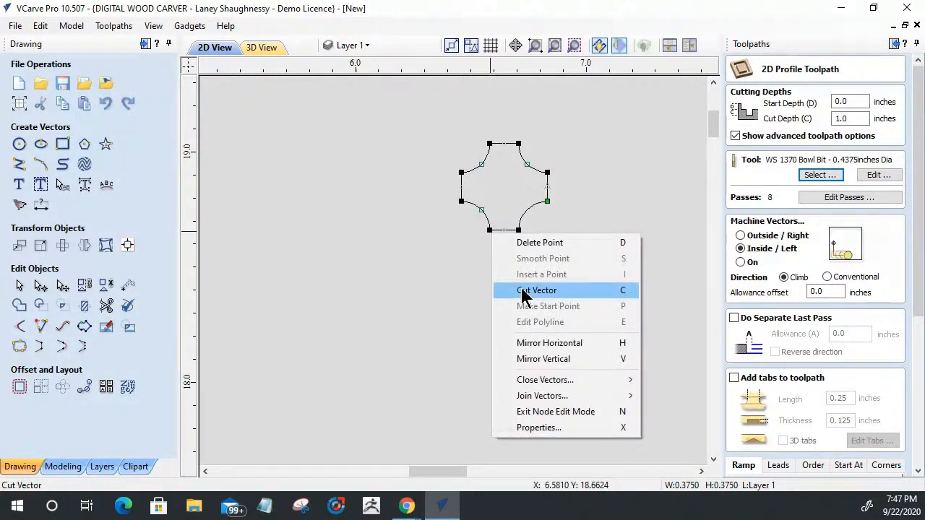
pyautogui.click(537, 290)
# Delete the rest of the outline, keeping only the lower-right arc and the short bottom line
pyautogui.click(20, 284)
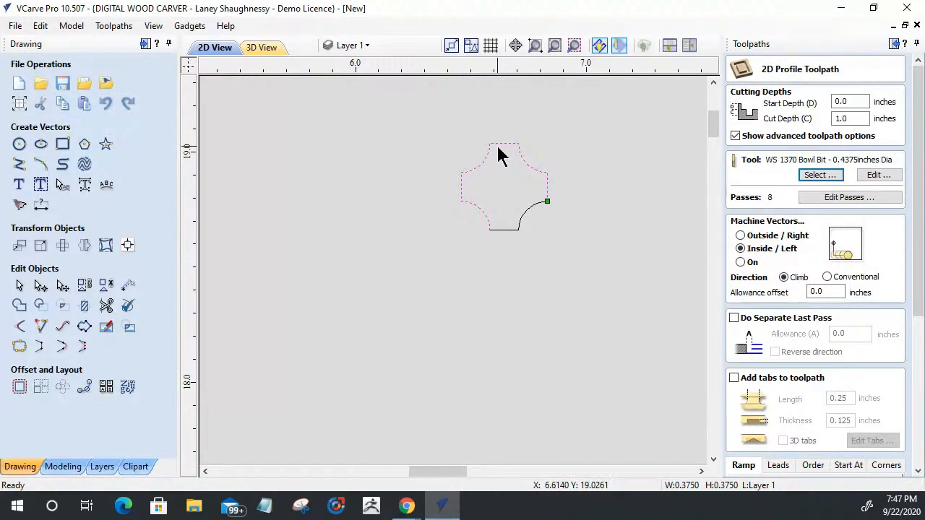
pyautogui.click(495, 151)
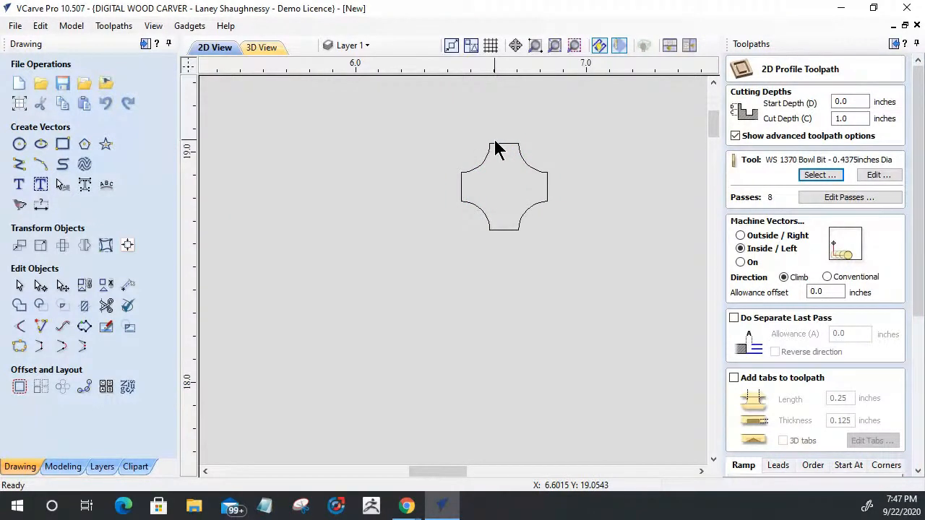
pyautogui.click(475, 146)
pyautogui.press('Delete')
# Move the short bottom line by a relative -0.125 inches in Y
pyautogui.click(499, 231)
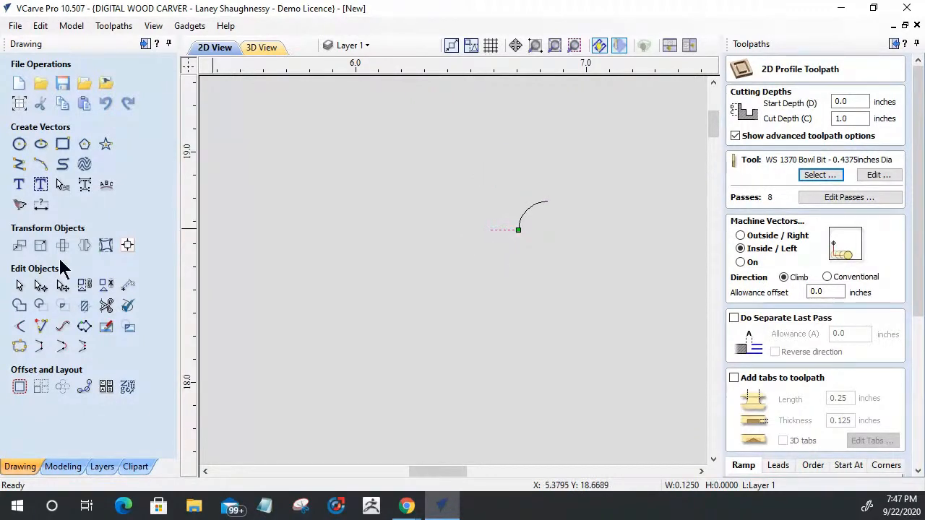
pyautogui.click(18, 244)
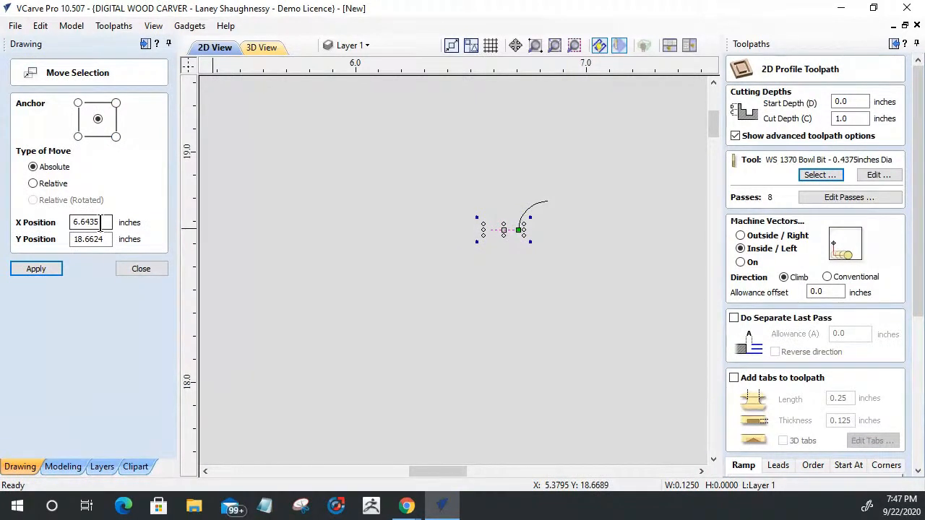
pyautogui.click(33, 184)
pyautogui.moveTo(105, 240); pyautogui.dragTo(50, 240)
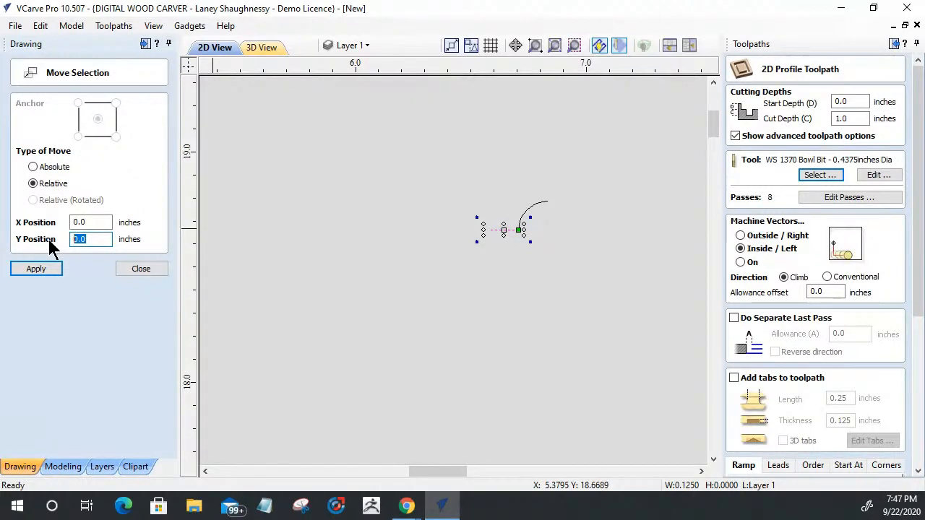
pyautogui.write('-.125')
pyautogui.click(33, 269)
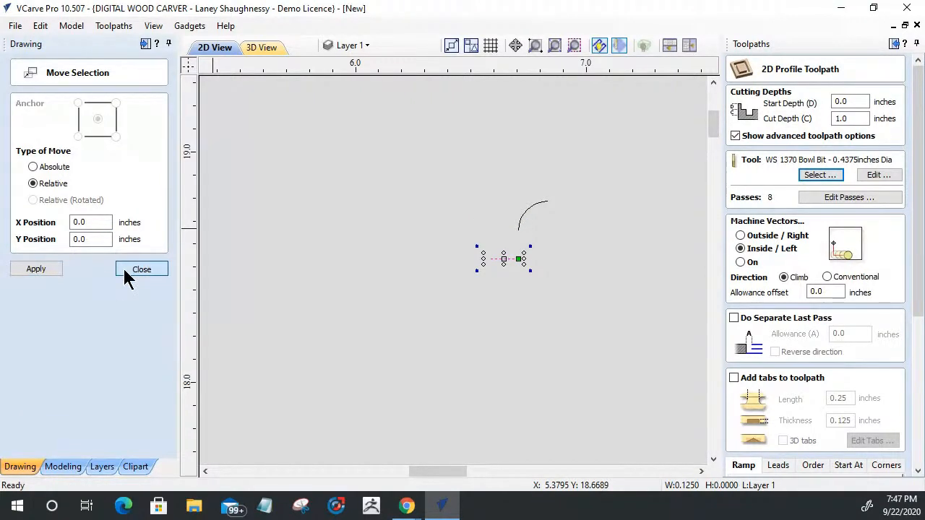
pyautogui.click(127, 272)
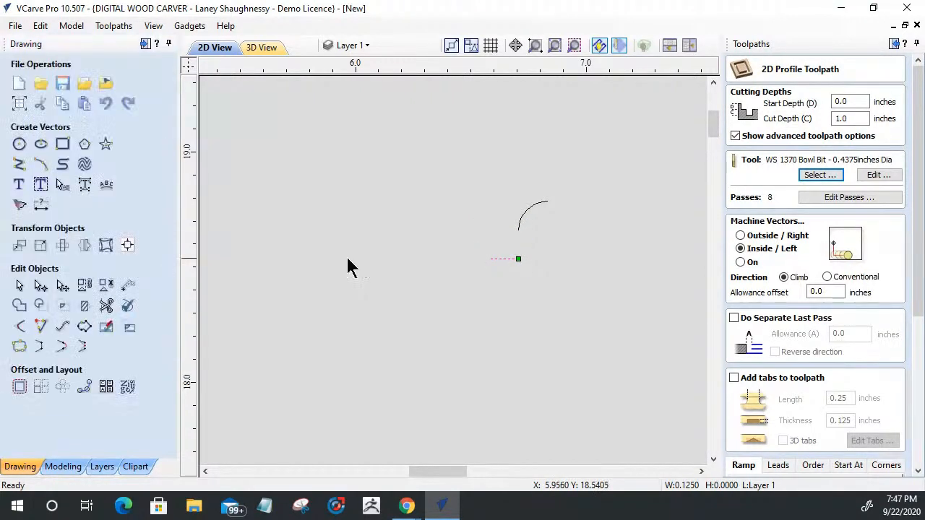
# Join the arc and the short line into one profile, and draw a 0.1 inch vertical line up from the arc's upper end
pyautogui.keyDown('shift'); pyautogui.click(532, 207); pyautogui.keyUp('shift')
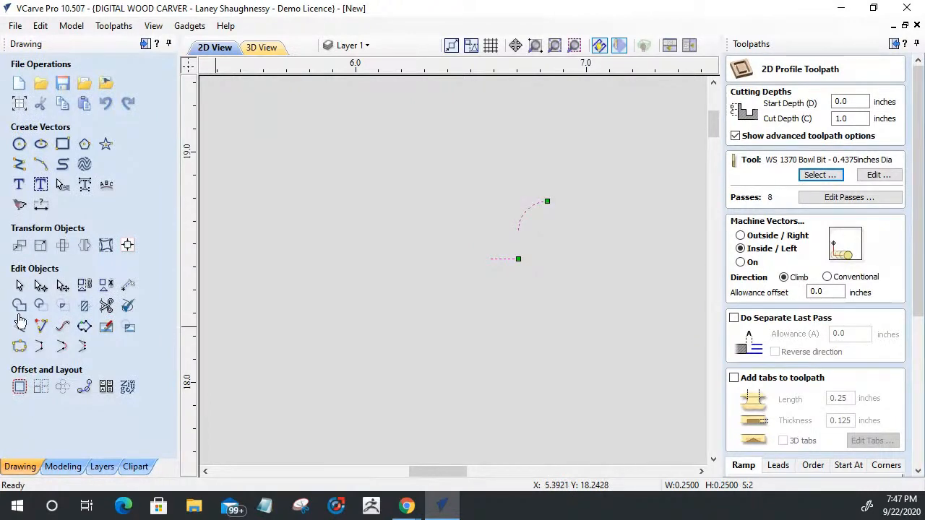
pyautogui.click(42, 347)
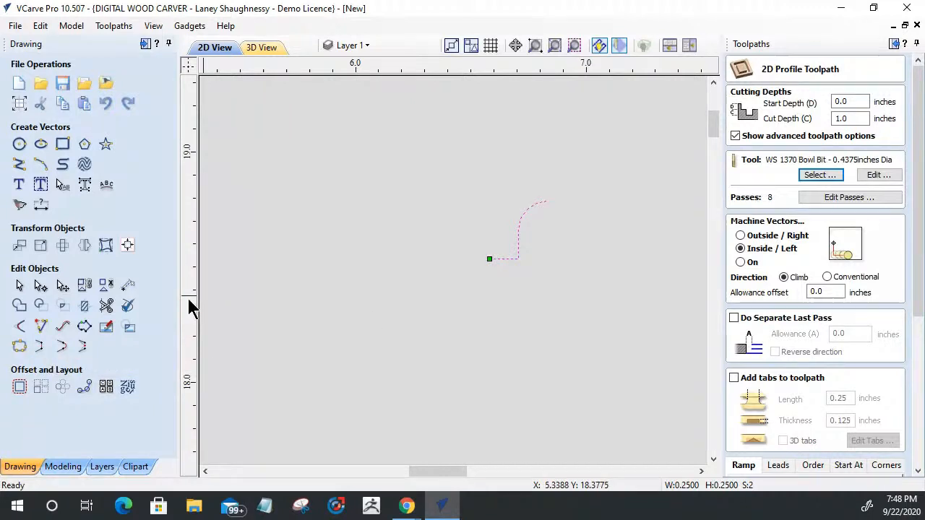
pyautogui.click(18, 164)
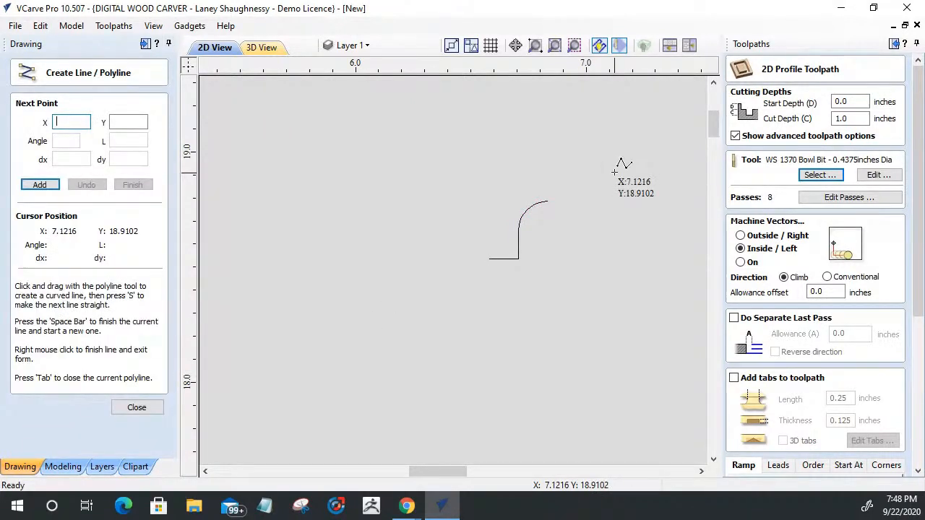
pyautogui.click(549, 200)
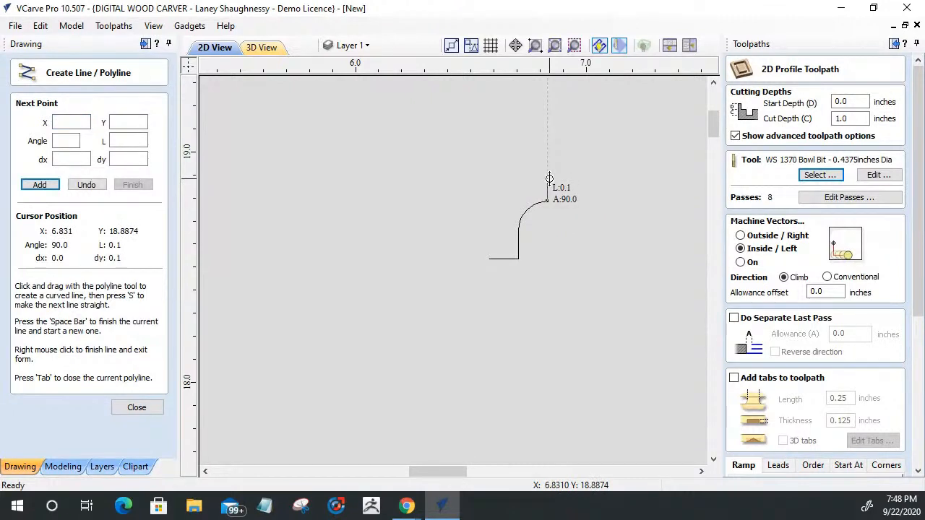
pyautogui.click(549, 177)
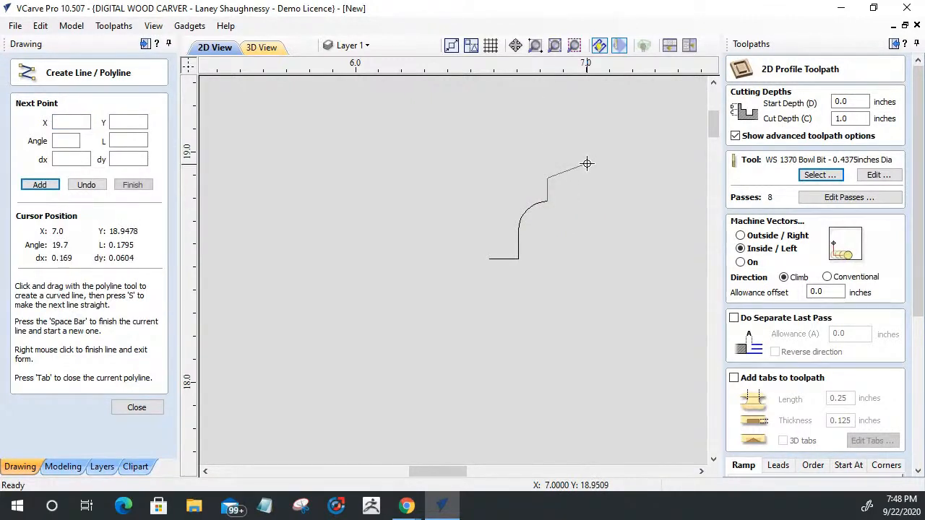
pyautogui.press('space')
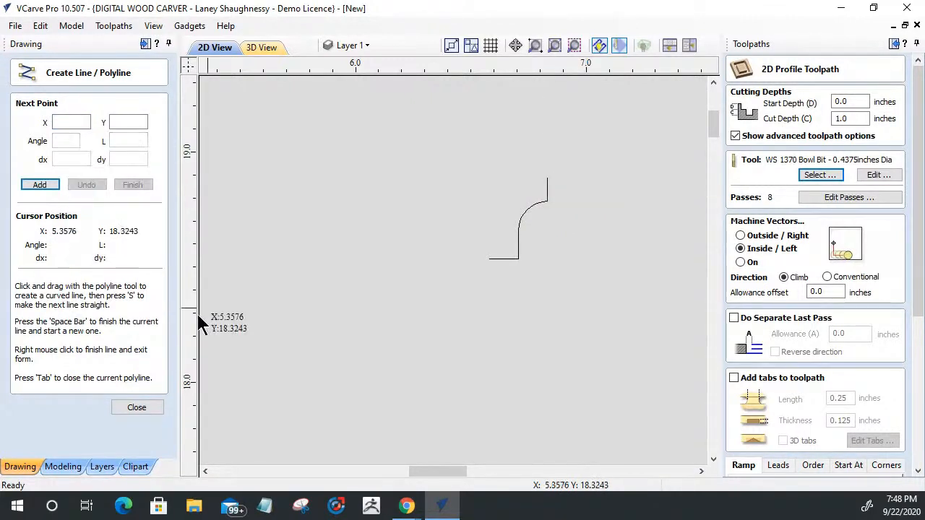
pyautogui.click(136, 407)
# Set the profile toolpath's cut depth to 0.25 inches and its allowance offset to -0.125 inches
pyautogui.scroll(2, 539, 144)
pyautogui.scroll(2, 538, 143)
pyautogui.scroll(-3, 538, 143)
pyautogui.scroll(1, 455, 289)
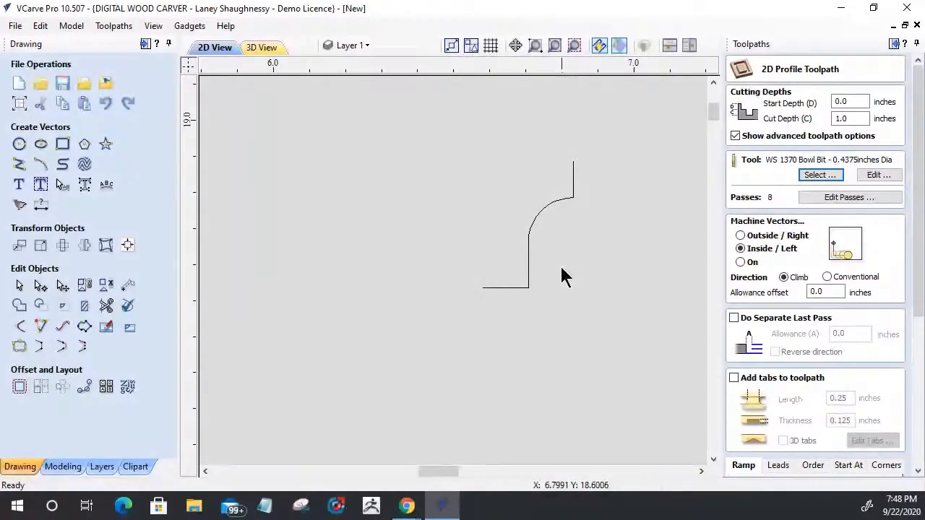
pyautogui.doubleClick(841, 119)
pyautogui.write('.25')
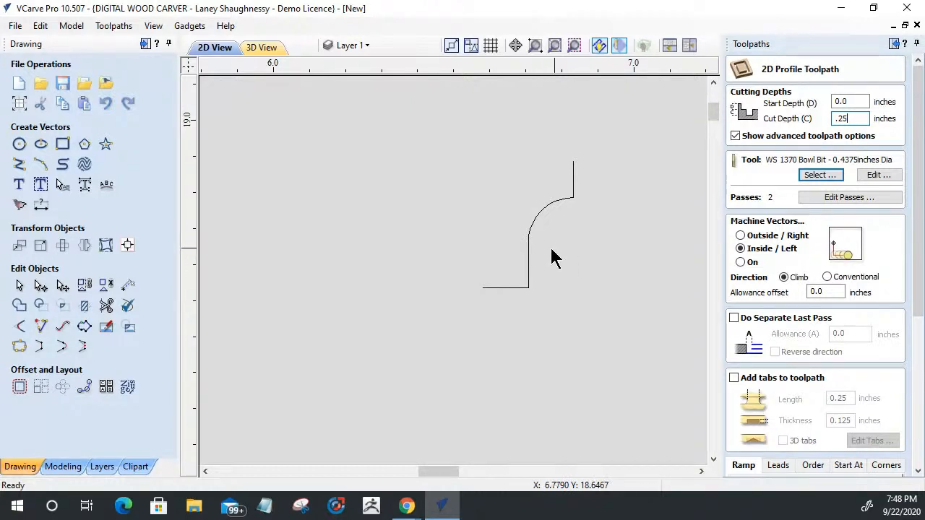
pyautogui.click(822, 292)
pyautogui.moveTo(822, 292); pyautogui.dragTo(807, 293)
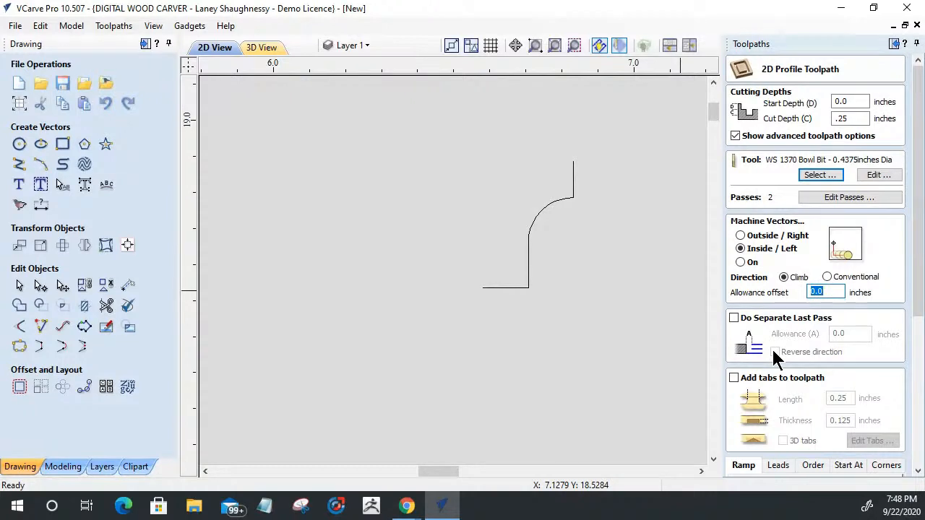
pyautogui.write('-.125')
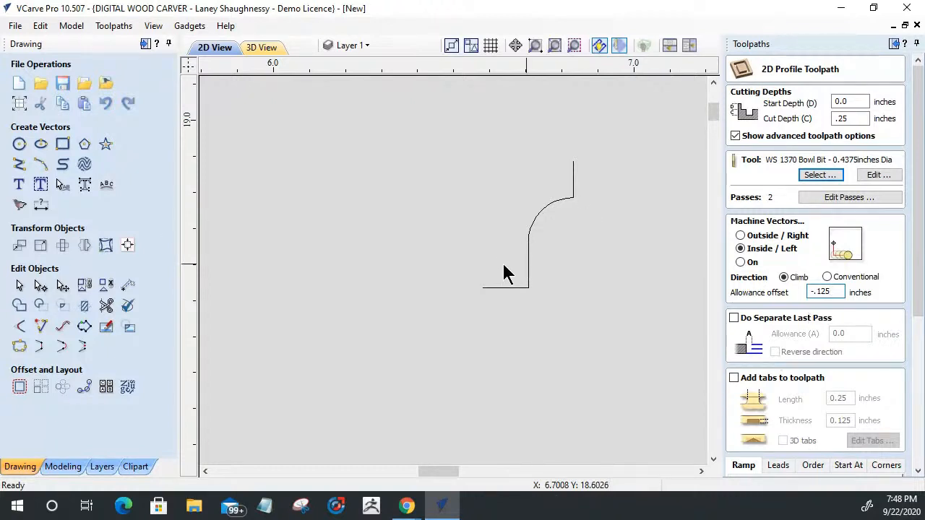
# Draw a square-cornered rectangle about 0.48 by 0.25 inches around the arc and step of the edge profile
pyautogui.click(63, 144)
pyautogui.moveTo(473, 199); pyautogui.dragTo(644, 289)
pyautogui.click(63, 211)
pyautogui.click(39, 376)
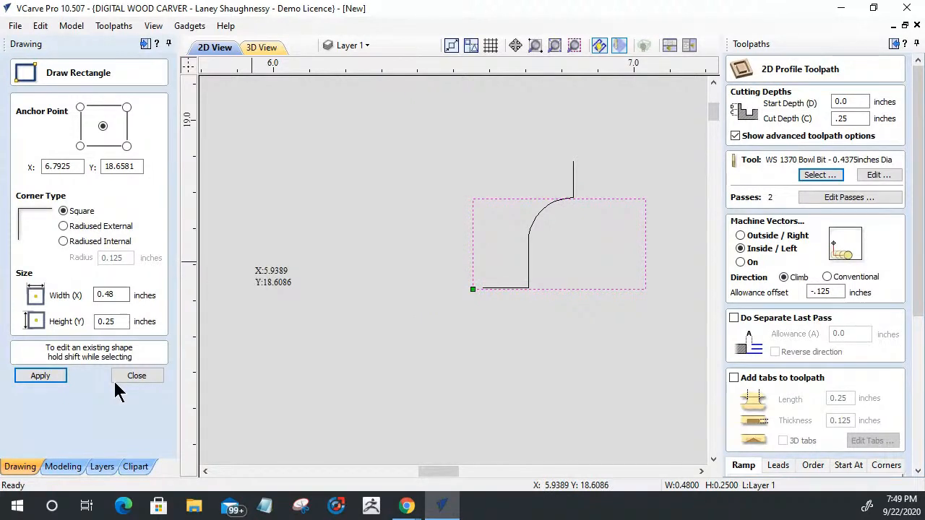
# Move the rectangle so its upper edge meets the arc's upper end and its lower corner meets the short line's free end
pyautogui.scroll(5, 552, 196)
pyautogui.click(601, 201)
pyautogui.moveTo(601, 200); pyautogui.dragTo(629, 195)
pyautogui.scroll(-5, 549, 239)
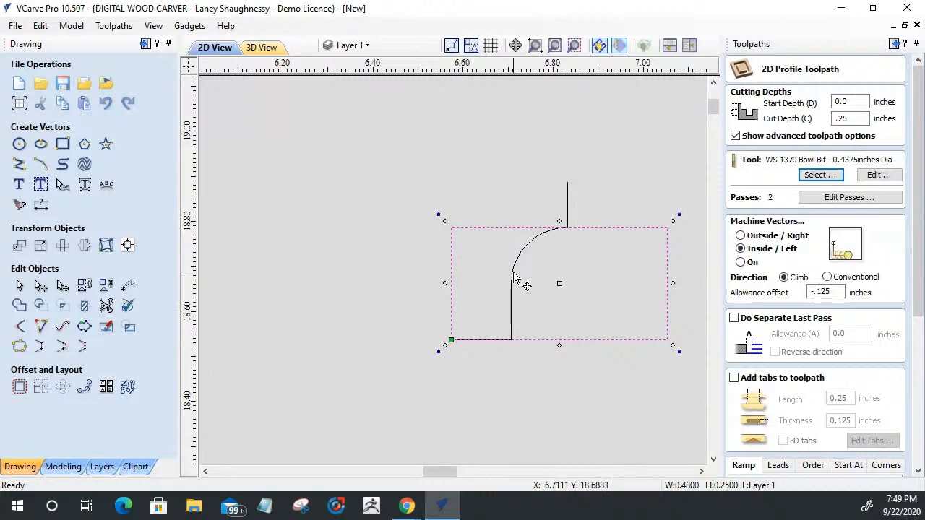
pyautogui.scroll(2, 575, 226)
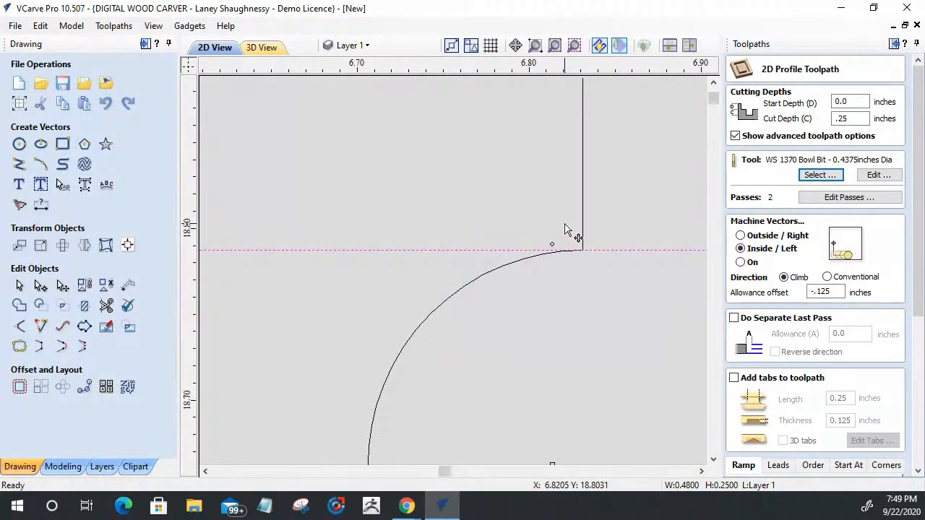
pyautogui.scroll(-1, 577, 147)
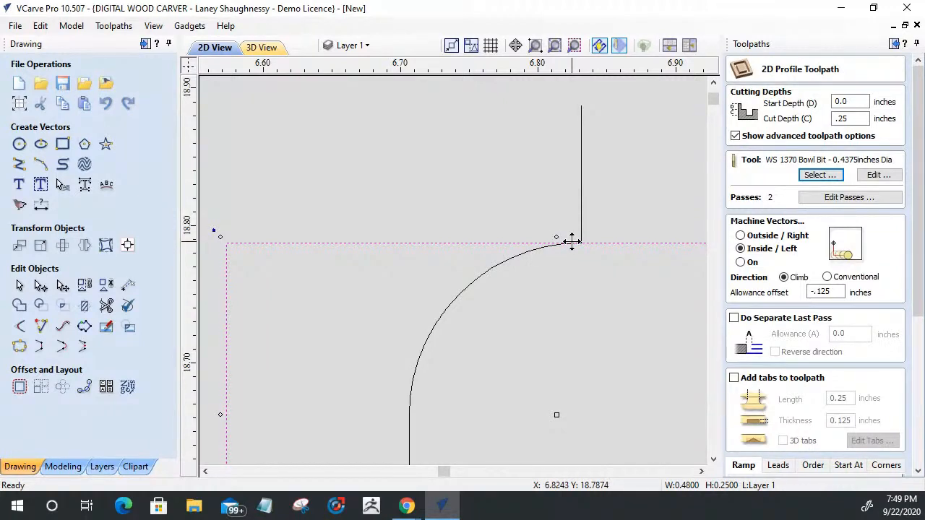
pyautogui.scroll(-3, 574, 242)
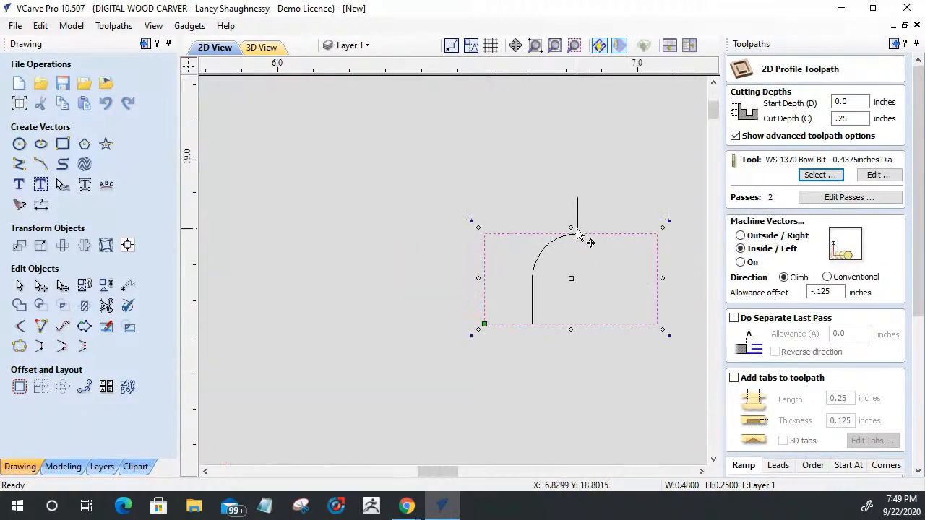
# Join the arc profile and the short vertical line above it into one open vector with a 0.001 inch tolerance
pyautogui.click(534, 287)
pyautogui.click(533, 277)
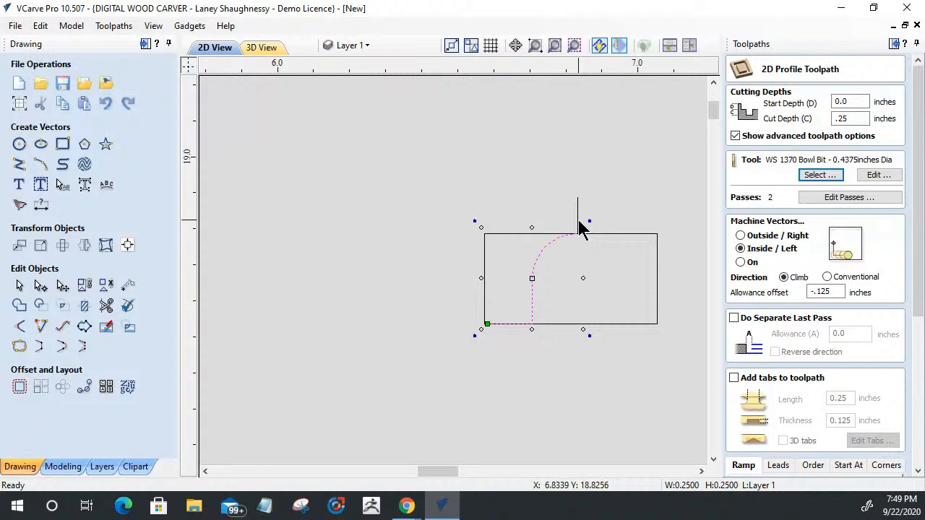
pyautogui.click(19, 346)
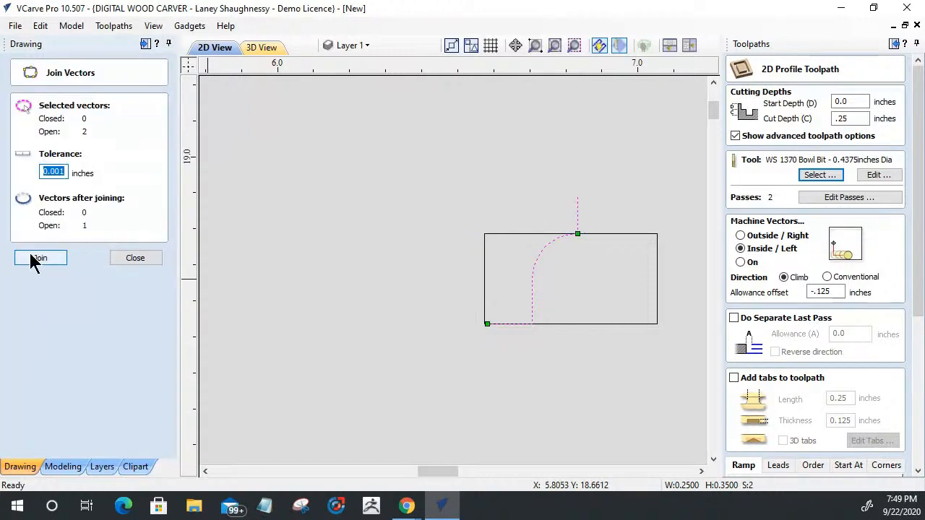
pyautogui.click(40, 258)
pyautogui.click(578, 215)
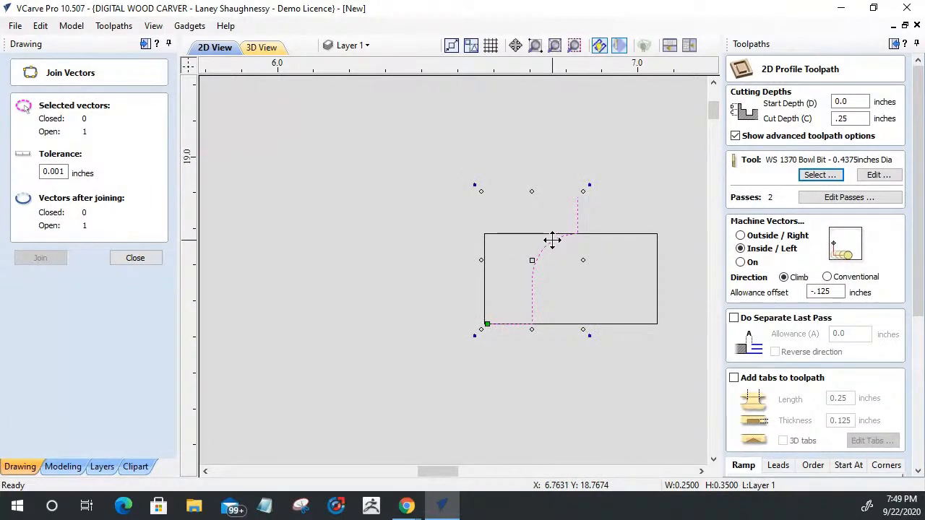
# Move the joined profile to the rectangle's upper-left corner, and shift it right until its vertical edge lines up with the rectangle's left side
pyautogui.moveTo(572, 234); pyautogui.dragTo(479, 233)
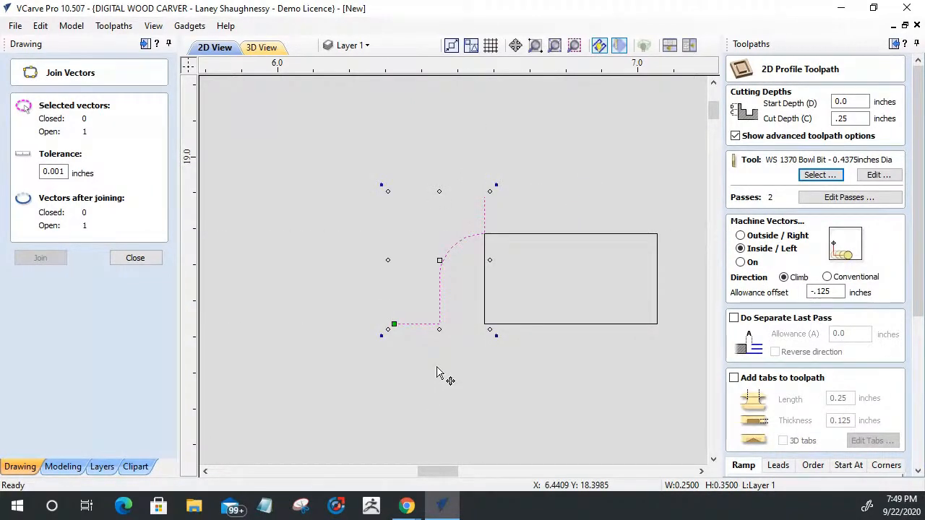
pyautogui.moveTo(484, 233); pyautogui.dragTo(528, 234)
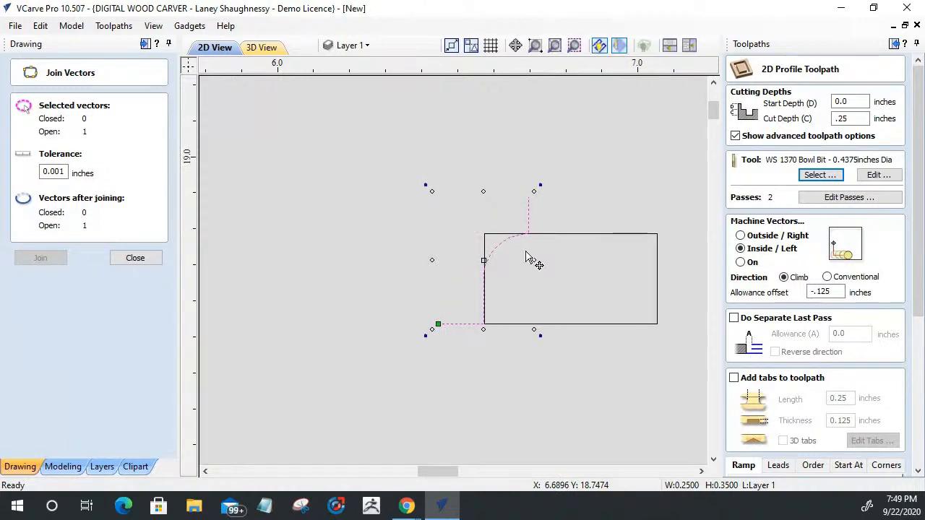
pyautogui.scroll(3, 457, 283)
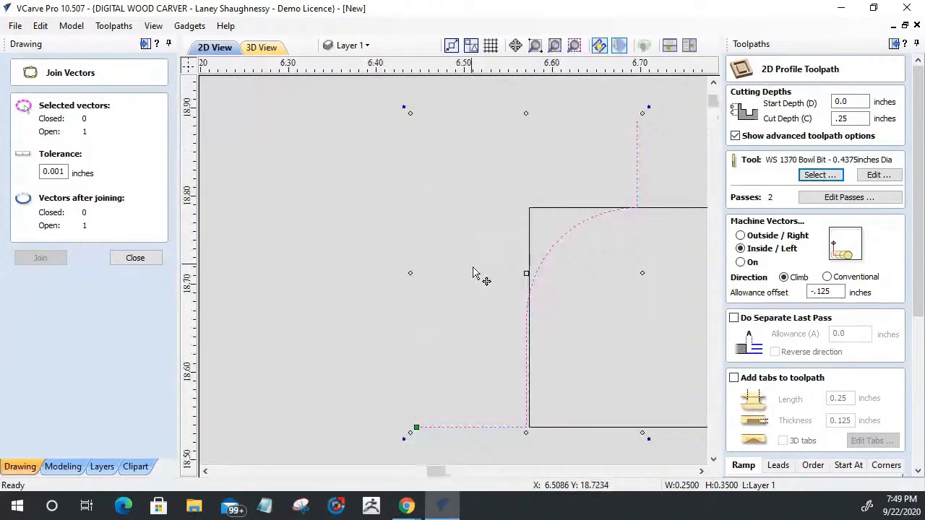
pyautogui.scroll(-3, 481, 343)
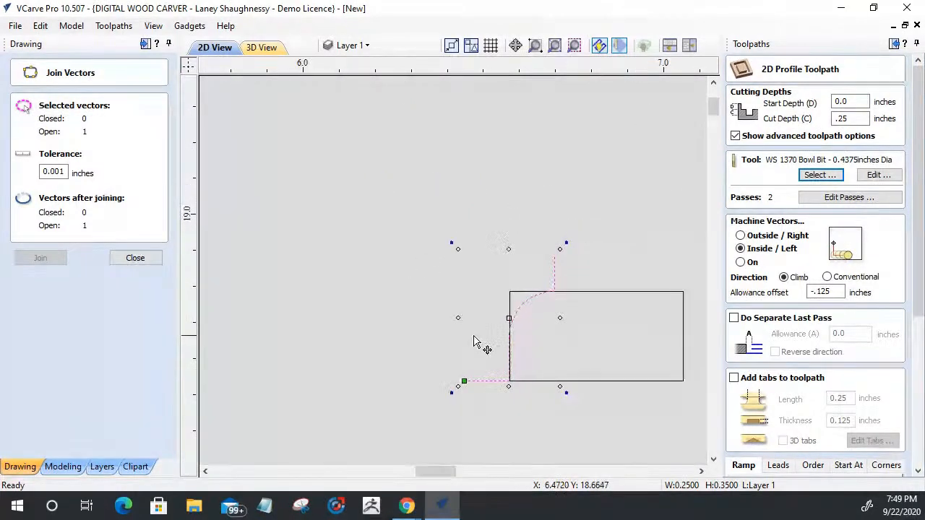
pyautogui.click(137, 259)
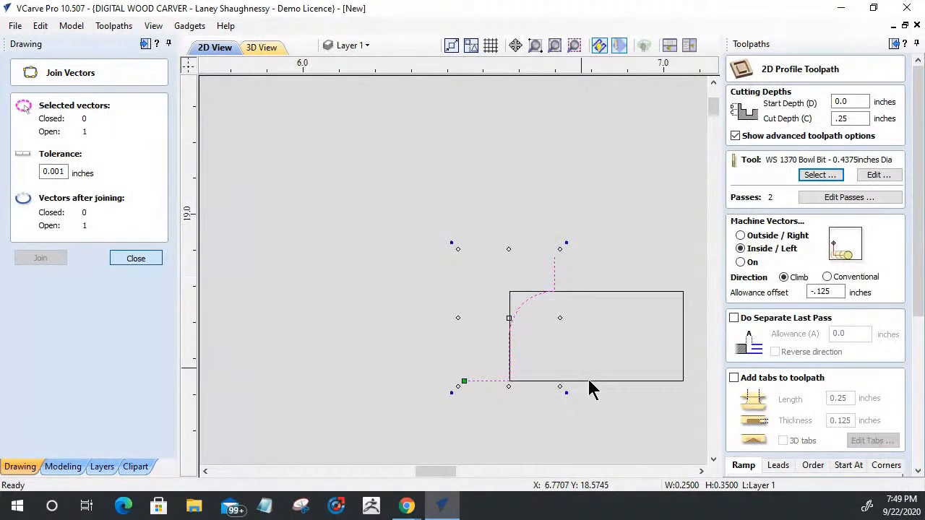
# Delete the edge profile sketch and its rectangle, and select all the vectors of the round sectioned board
pyautogui.hotkey('ctrl', 'a')
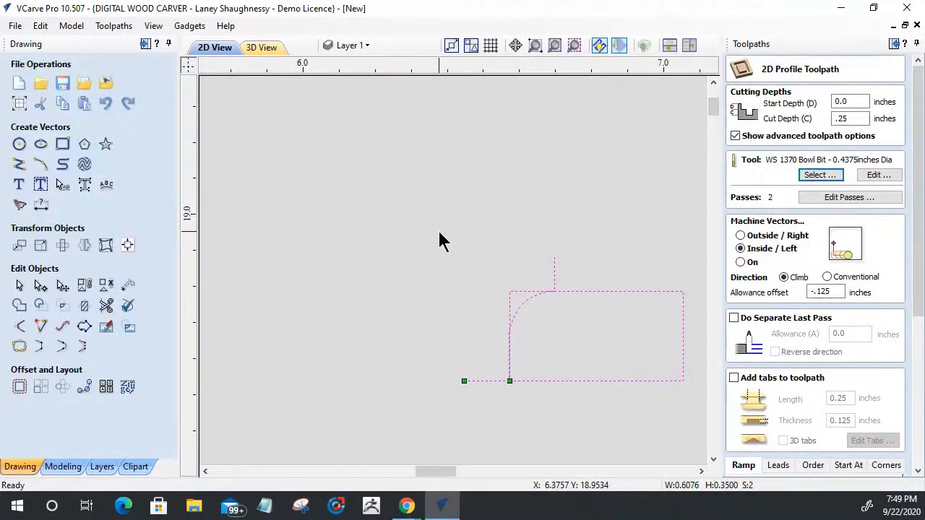
pyautogui.scroll(-10, 443, 242)
pyautogui.moveTo(376, 190); pyautogui.dragTo(536, 381)
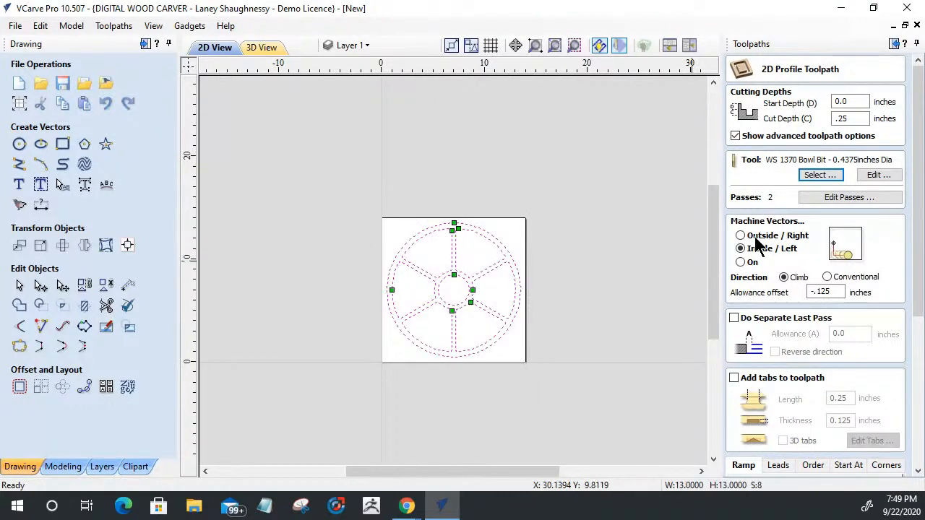
# Name the profile toolpath EdgeRoundOver_.WS2050ROBit and calculate it for the selected board vectors
pyautogui.moveTo(855, 119); pyautogui.dragTo(805, 125)
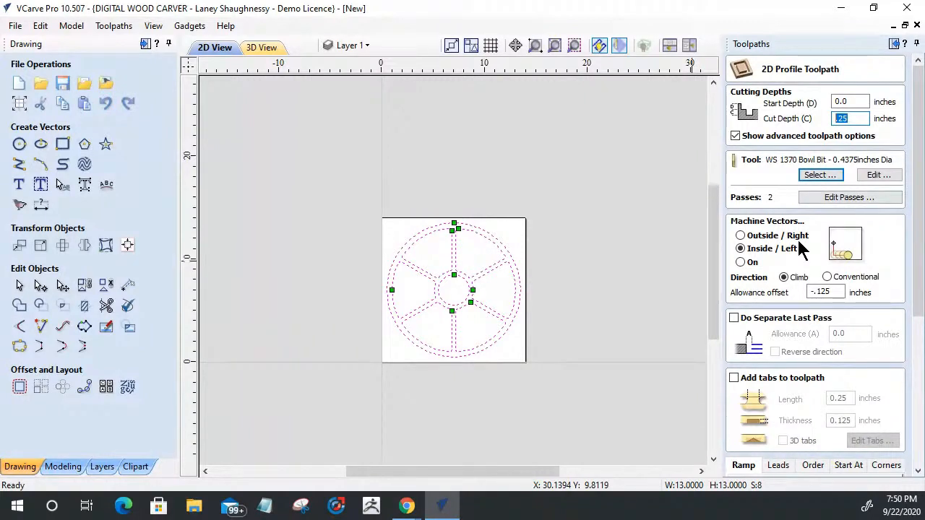
pyautogui.moveTo(835, 292); pyautogui.dragTo(783, 291)
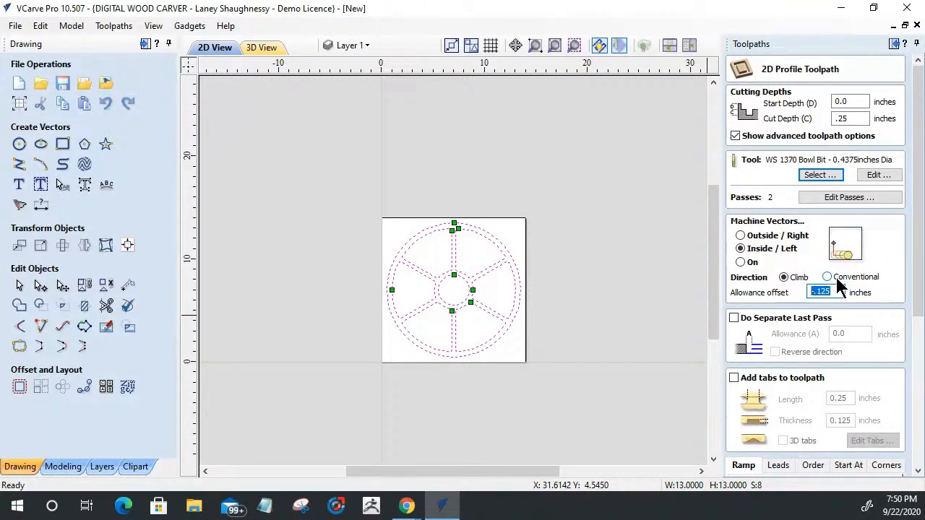
pyautogui.scroll(-5, 917, 268)
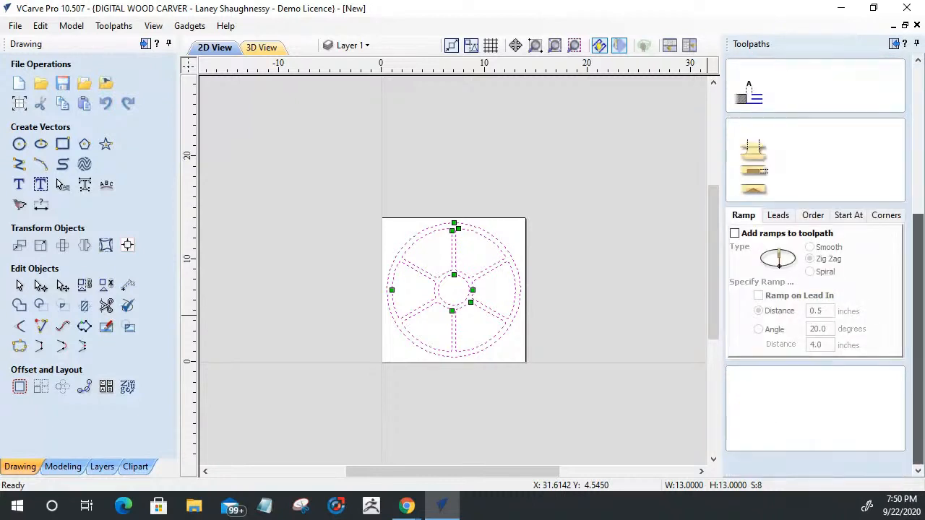
pyautogui.moveTo(823, 440); pyautogui.dragTo(763, 440)
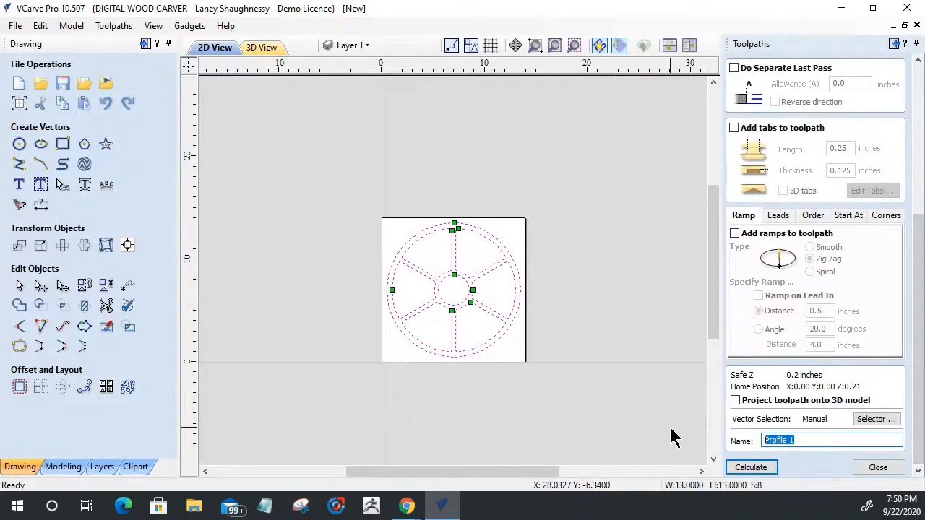
pyautogui.write('EdgeRoundOver_.')
pyautogui.write('WS')
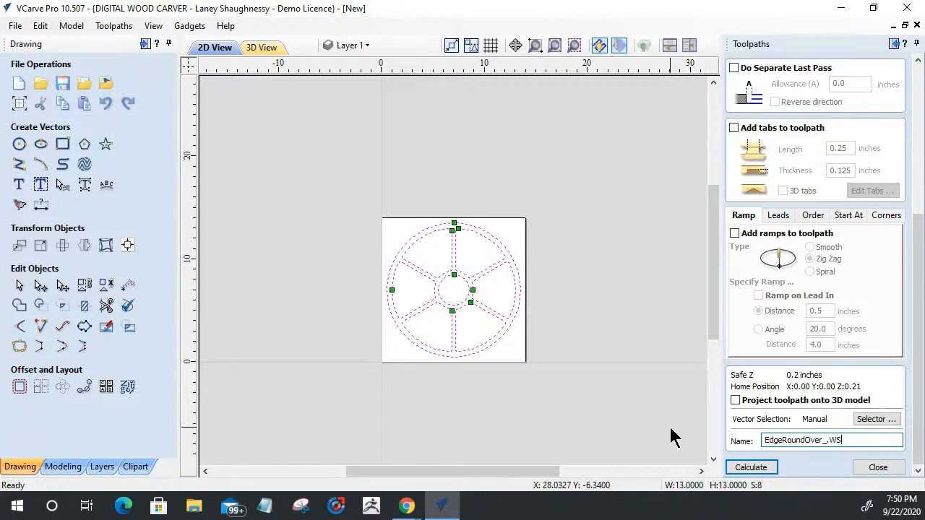
pyautogui.write('202ROBit')
pyautogui.moveTo(850, 440); pyautogui.dragTo(855, 440)
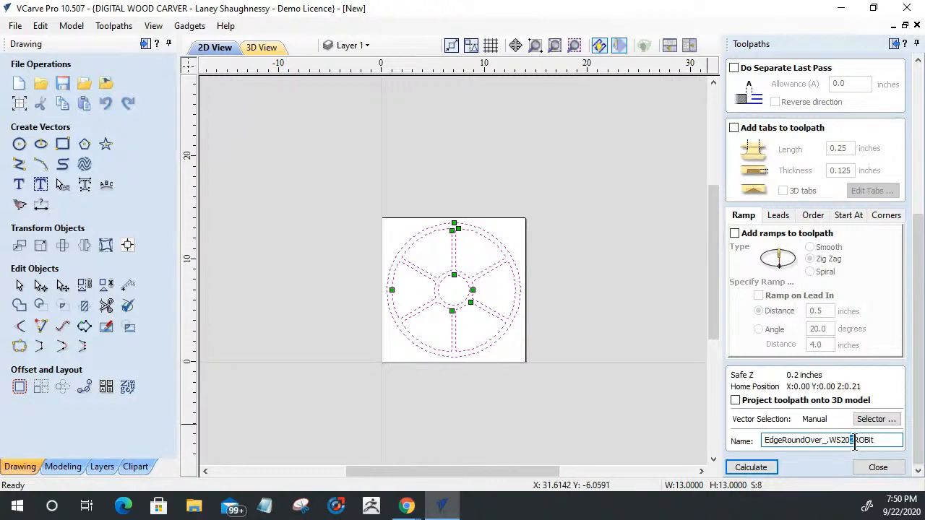
pyautogui.write('50')
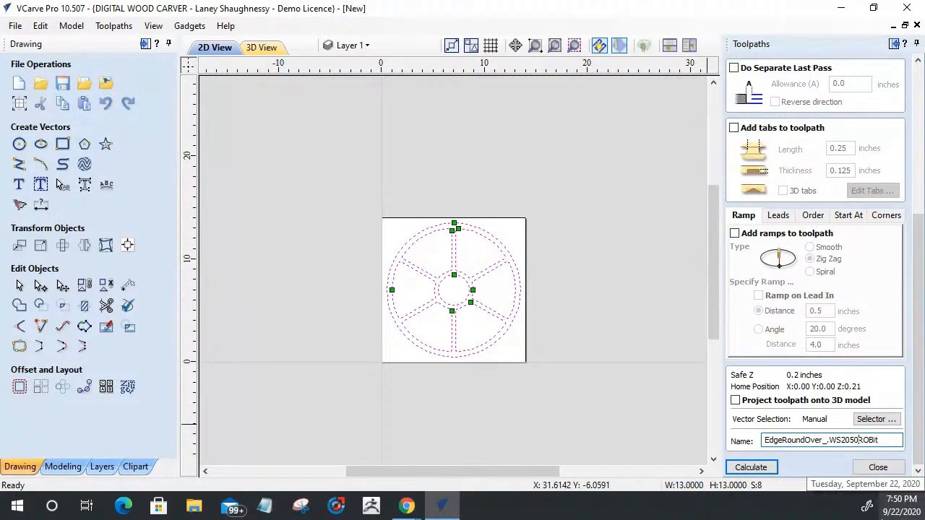
pyautogui.click(750, 467)
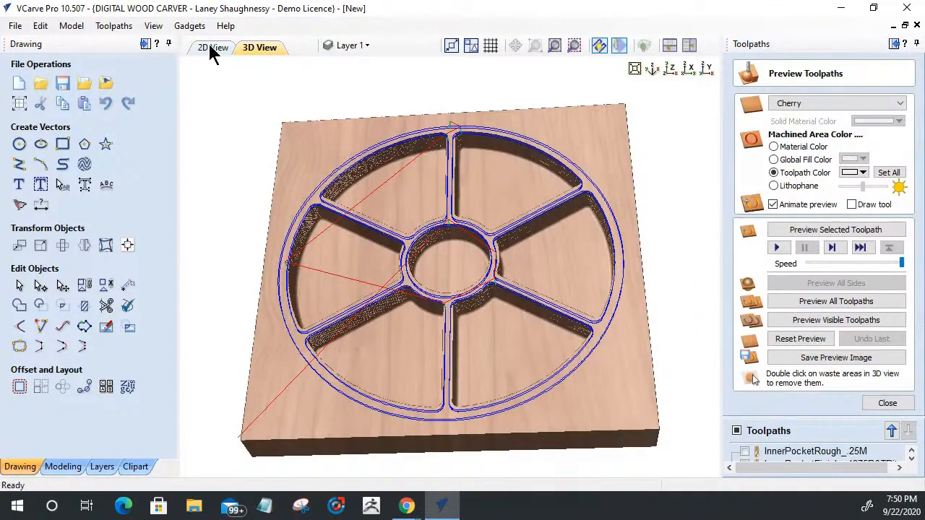
# Inspect the calculated roundover toolpath in 2D and 3D, simulate its cut, and reset the preview to blank material
pyautogui.click(211, 48)
pyautogui.scroll(5, 475, 116)
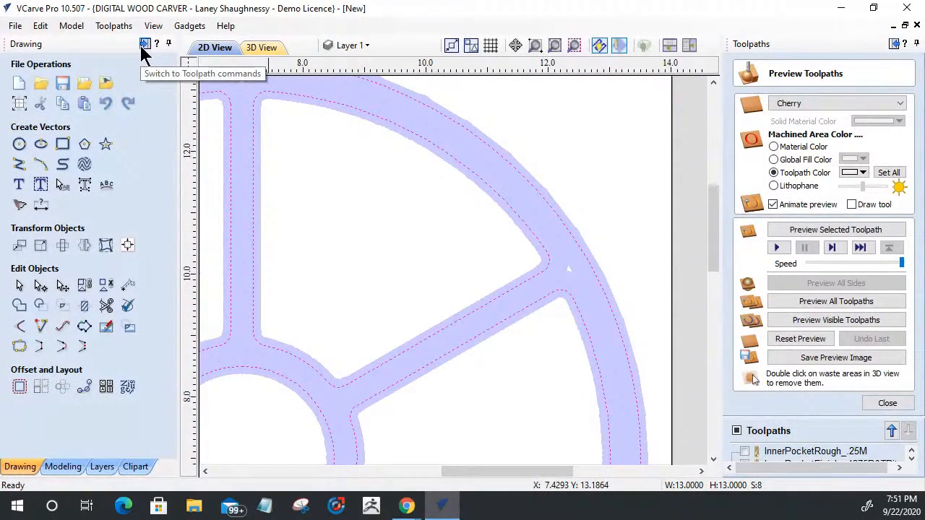
pyautogui.click(261, 47)
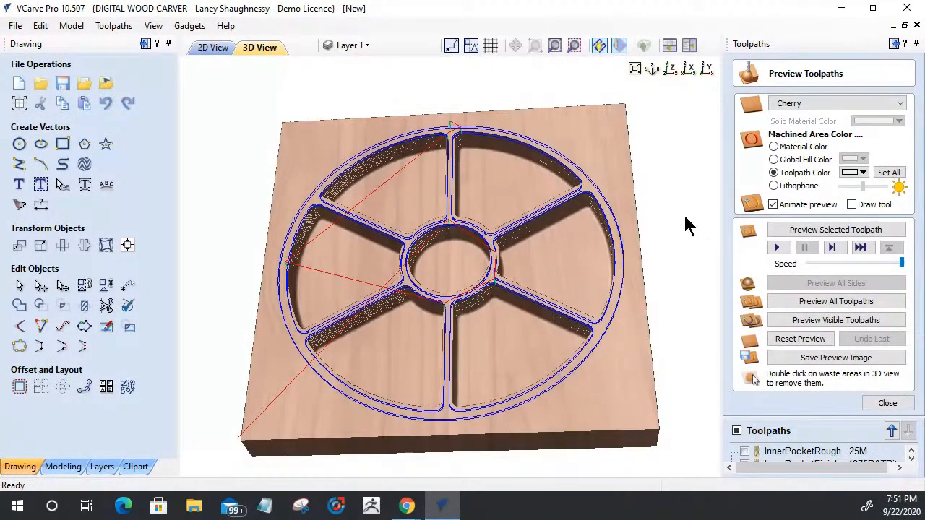
pyautogui.scroll(5, 546, 365)
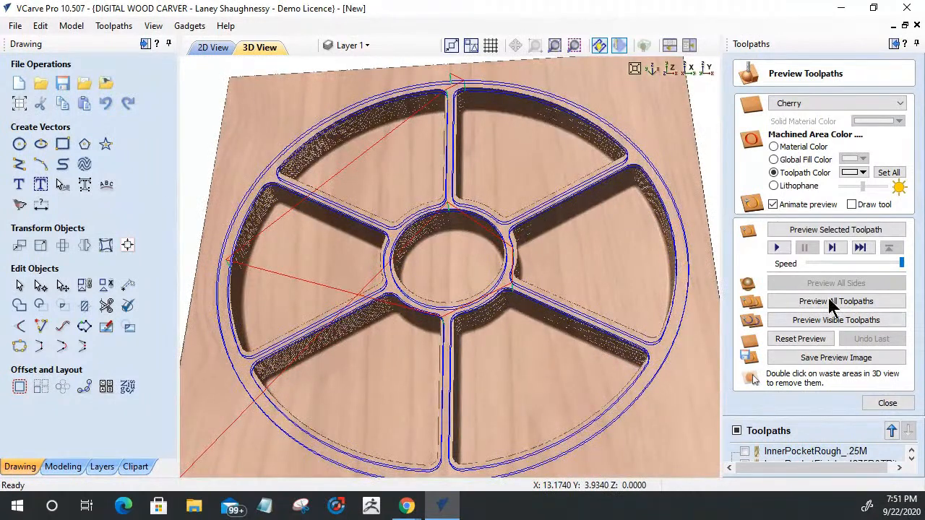
pyautogui.click(834, 231)
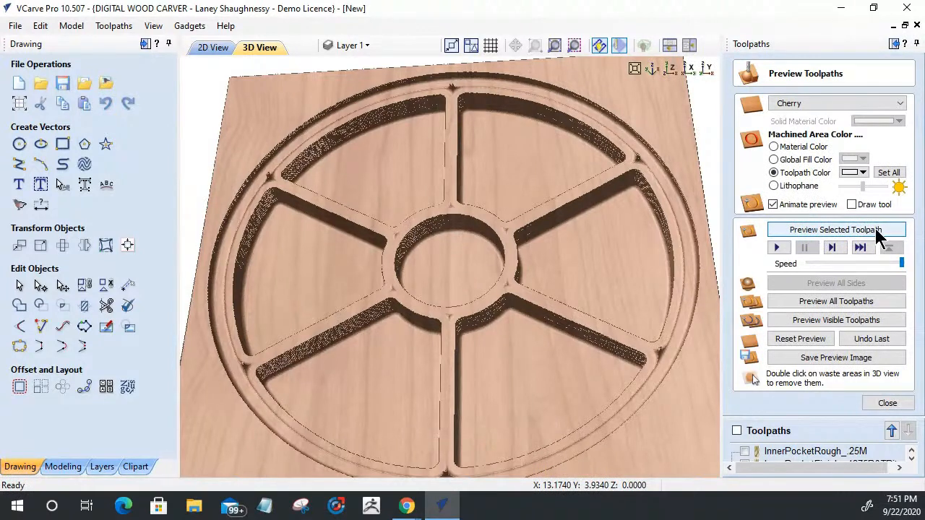
pyautogui.click(795, 338)
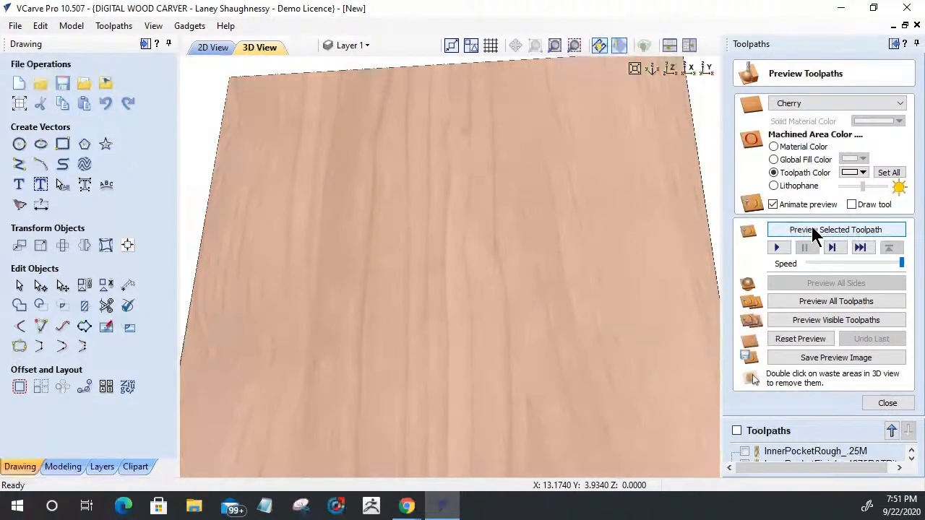
pyautogui.click(887, 403)
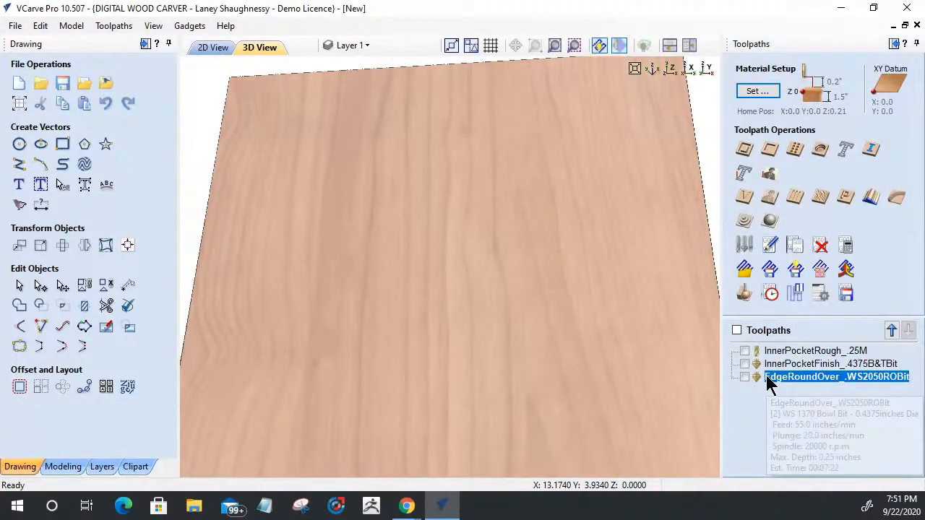
# Reopen the EdgeRoundOver_.WS2050ROBit toolpath for editing and expand the Form Tools group in the tool database to find a roundover bit
pyautogui.doubleClick(786, 377)
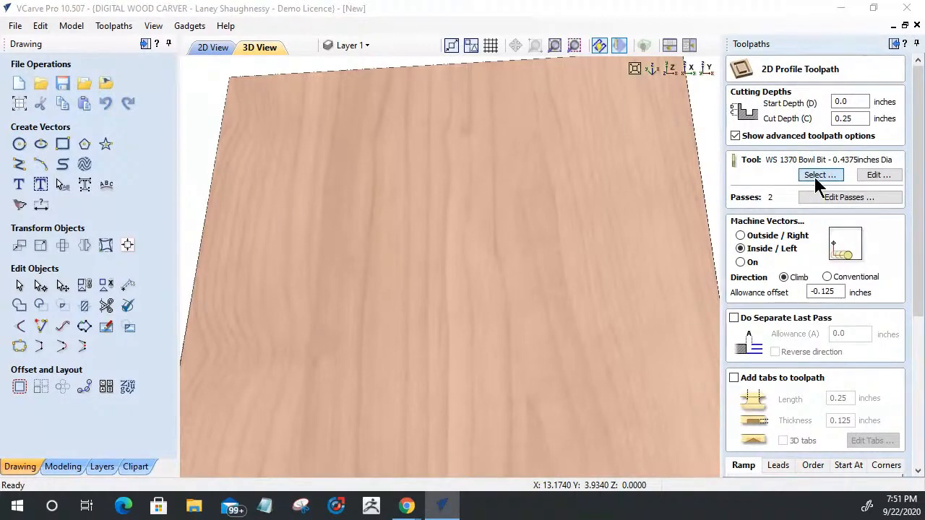
pyautogui.click(815, 176)
pyautogui.moveTo(326, 181); pyautogui.dragTo(327, 275)
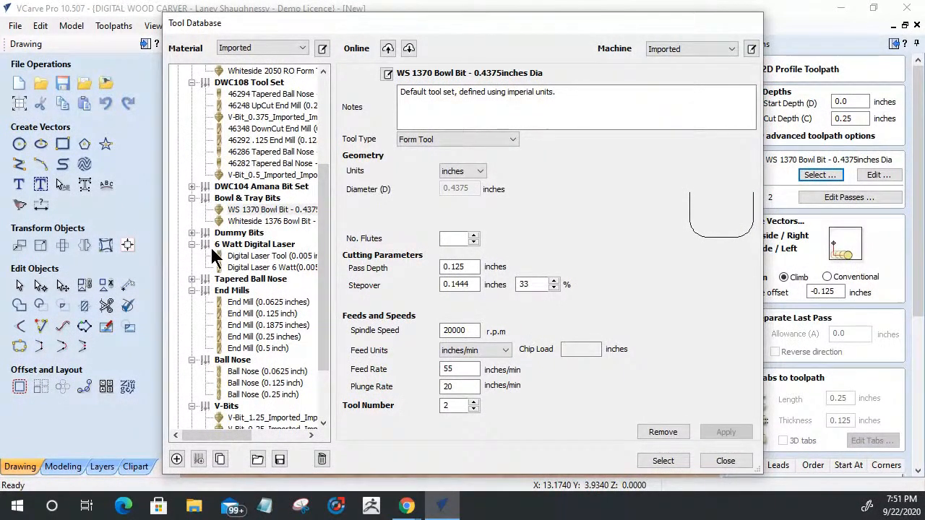
pyautogui.scroll(-3, 206, 323)
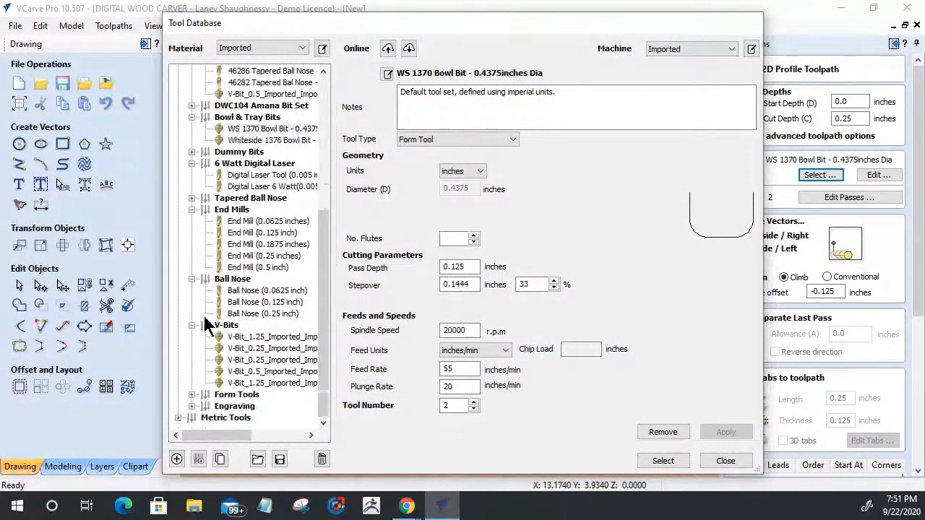
pyautogui.click(192, 395)
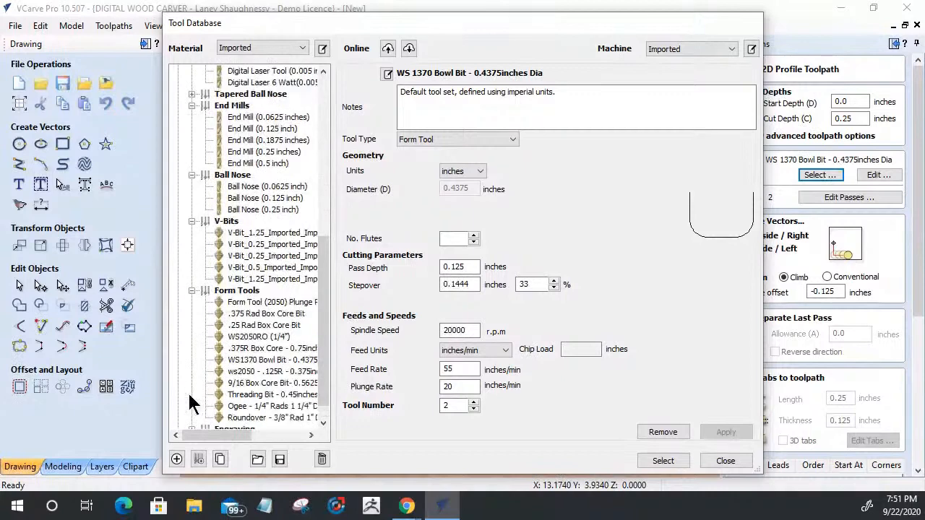
# Assign the form tool ws2050 - .125R - 0.375inches Dia to the 2D profile toolpath
pyautogui.click(265, 337)
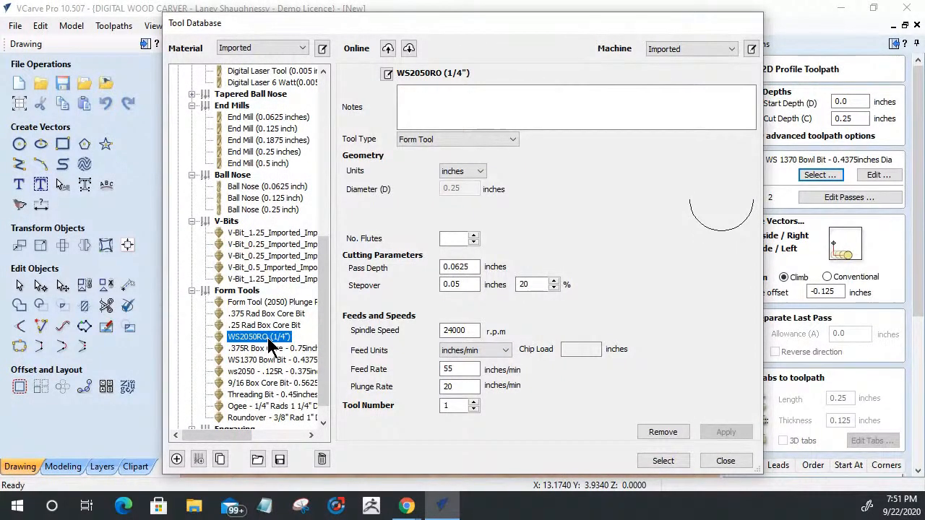
pyautogui.click(273, 373)
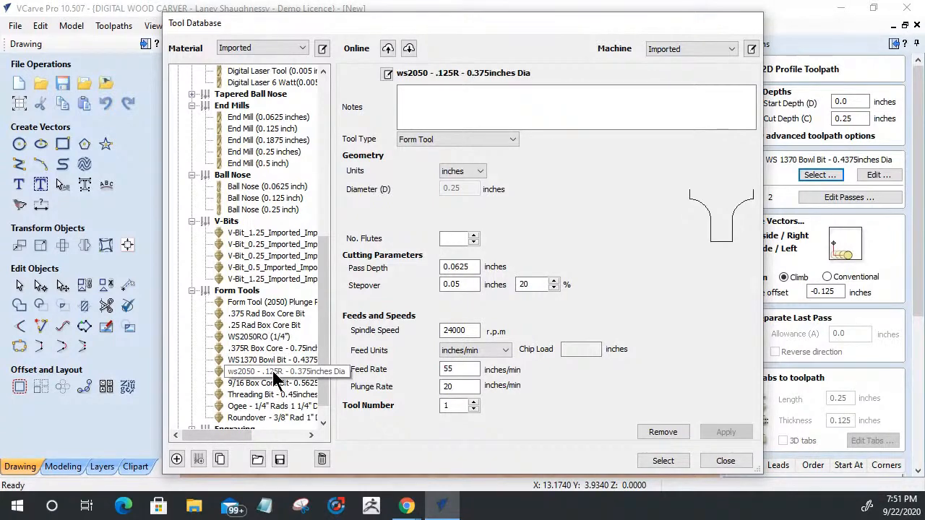
pyautogui.click(654, 461)
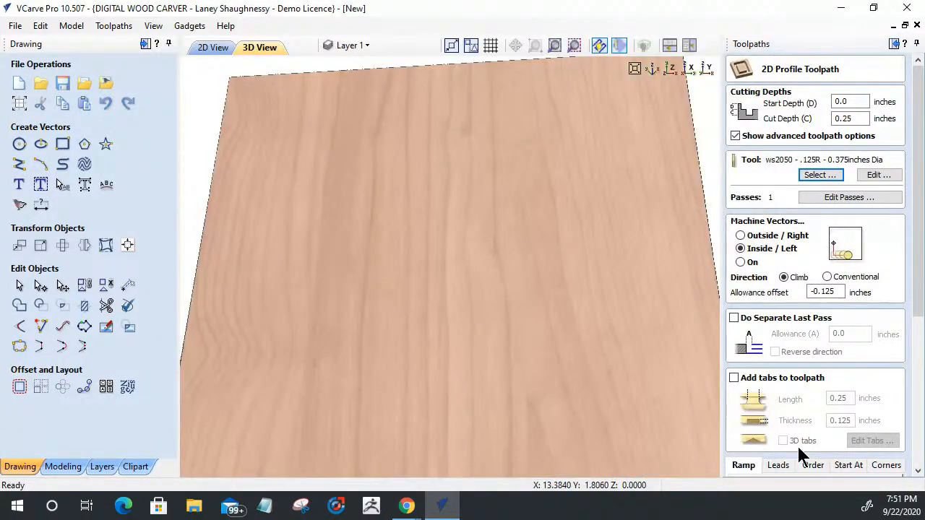
# Calculate the inside profile toolpath EdgeRoundOver_.WS2050ROBit without adding ramps or tabs
pyautogui.moveTo(919, 293); pyautogui.dragTo(920, 442)
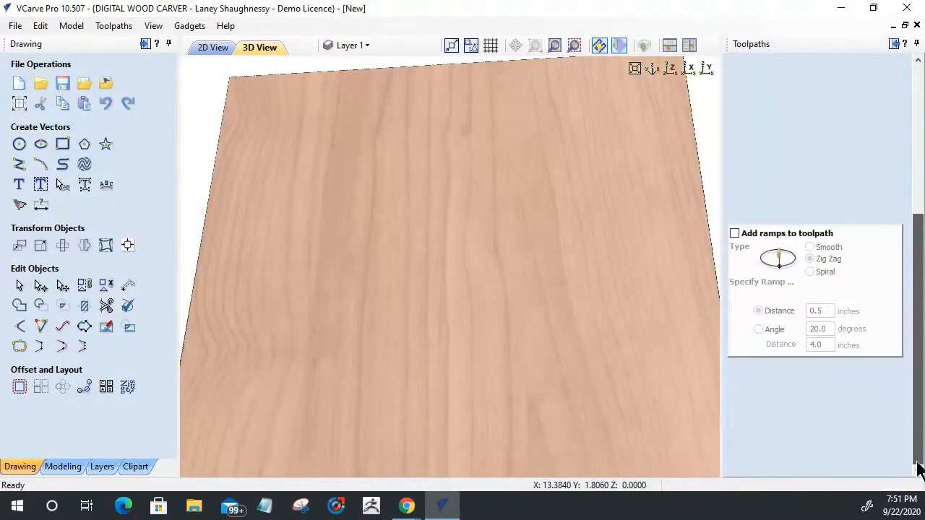
pyautogui.moveTo(918, 383); pyautogui.dragTo(910, 419)
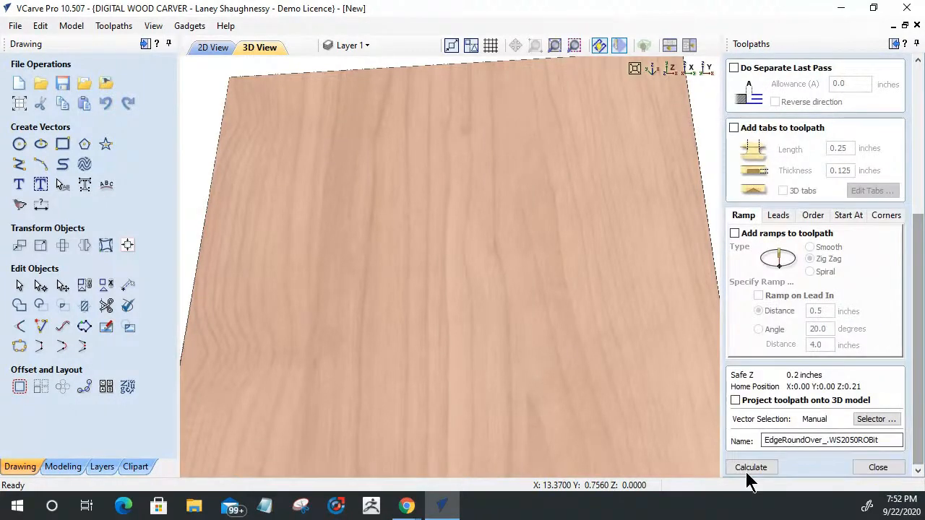
pyautogui.click(748, 467)
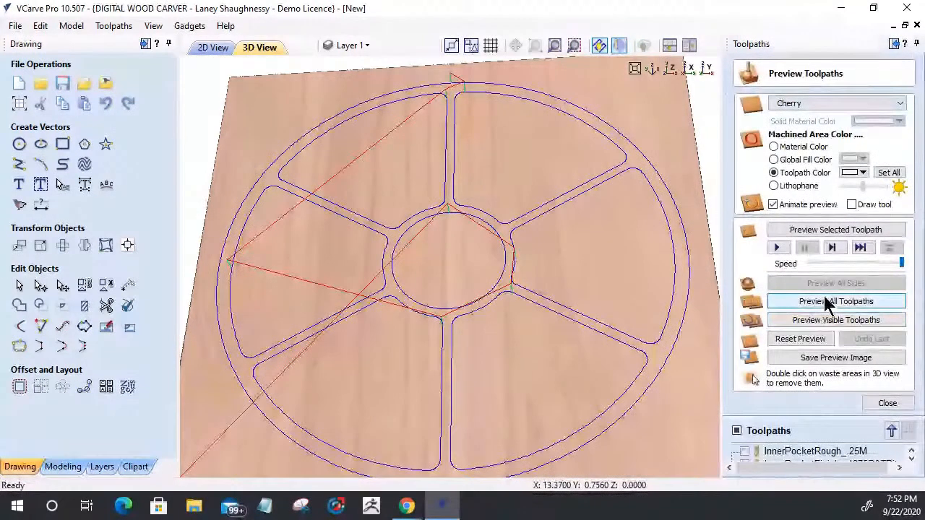
# Preview all toolpaths in 3D and examine the rounded edges along the dividers and the outer rim
pyautogui.click(824, 302)
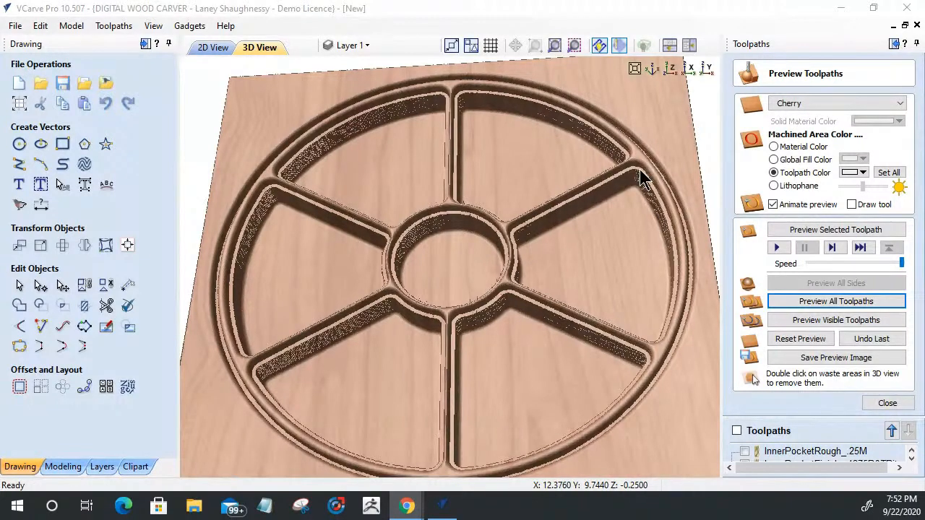
pyautogui.scroll(3, 640, 178)
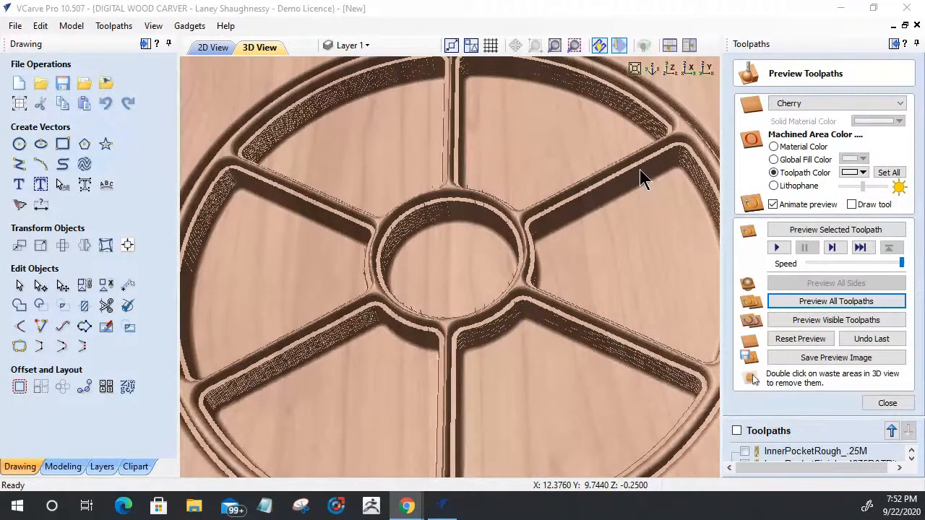
pyautogui.scroll(2, 639, 169)
pyautogui.scroll(2, 622, 214)
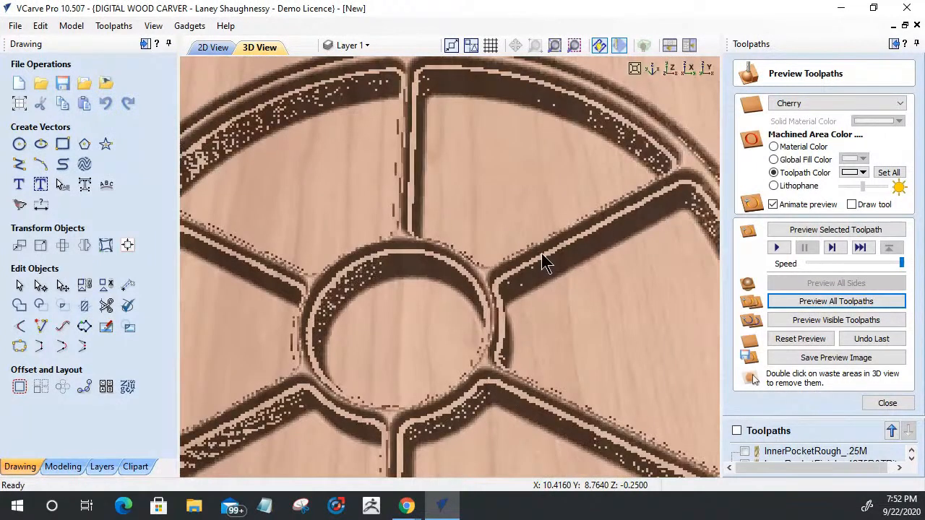
pyautogui.scroll(-1, 541, 254)
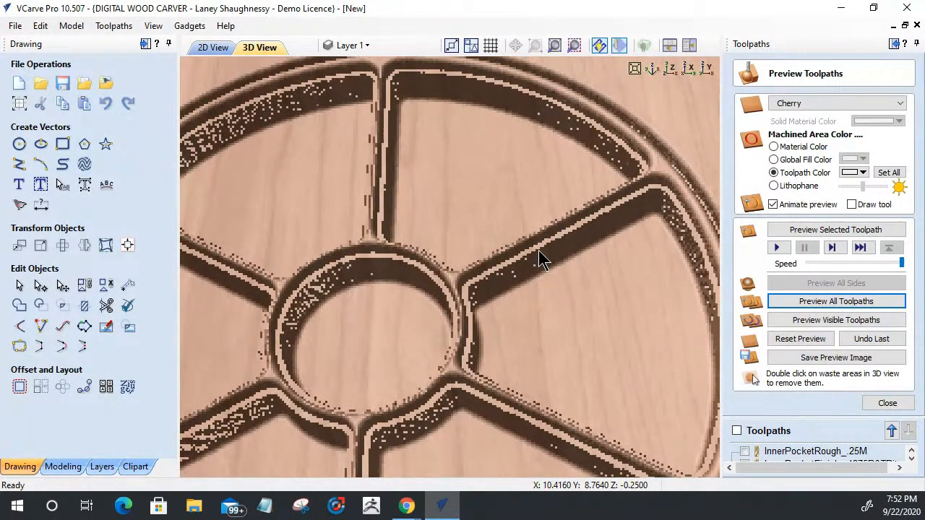
pyautogui.moveTo(538, 250); pyautogui.dragTo(522, 250, button='middle')
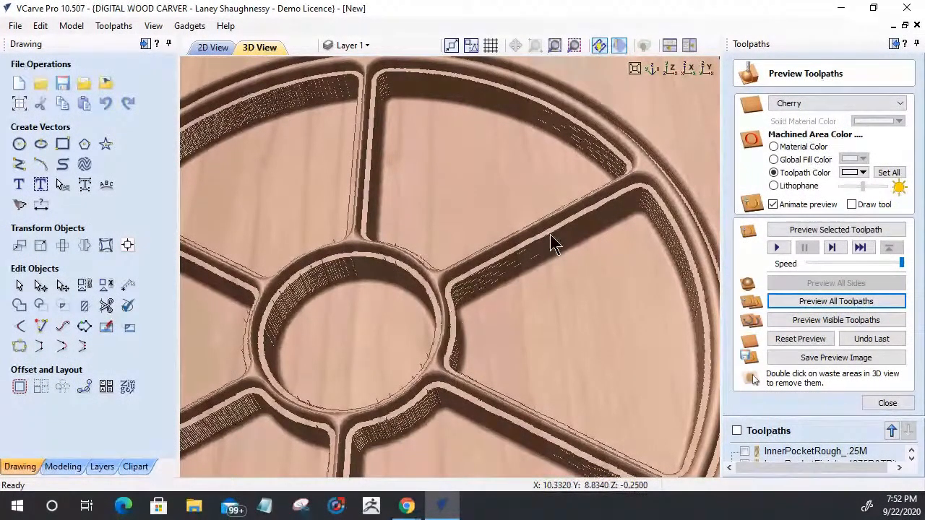
# Reset the preview and simulate only the InnerPocketRough_.25M and InnerPocketFinish_.4375B&TBit toolpaths
pyautogui.click(807, 343)
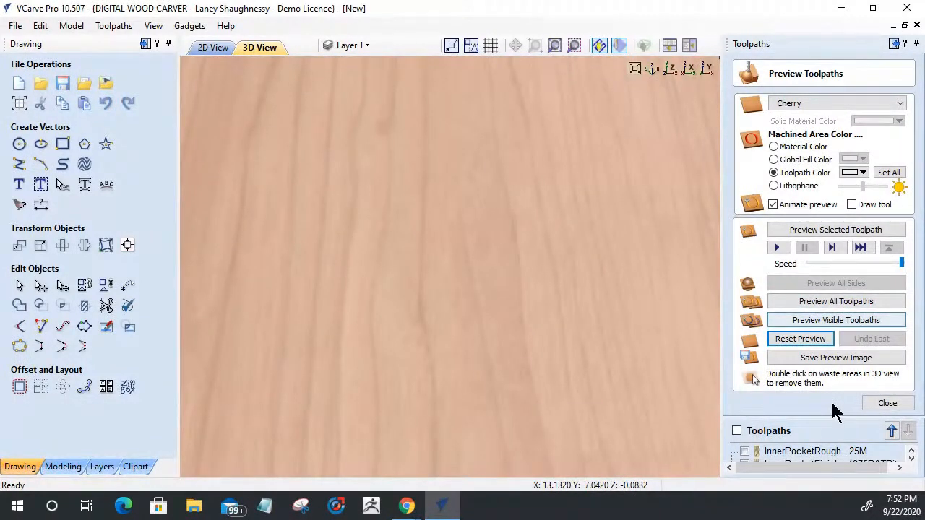
pyautogui.click(887, 403)
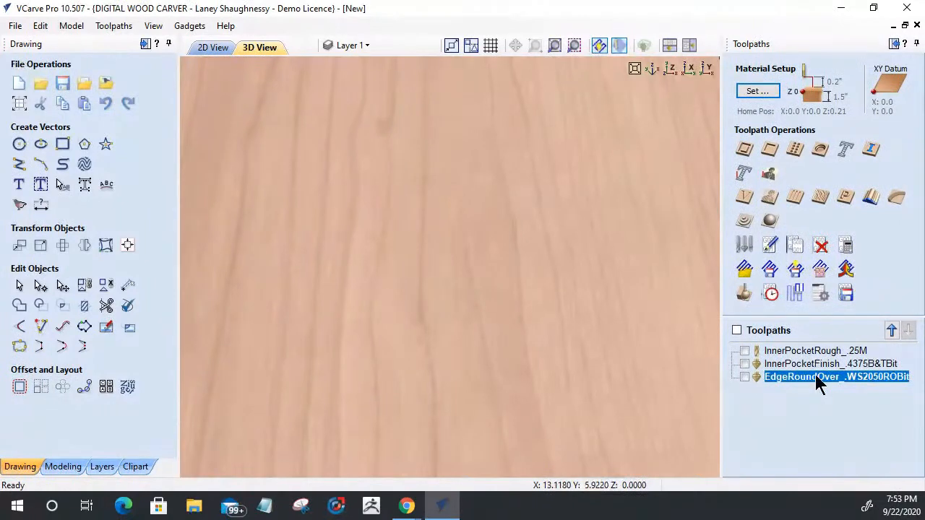
pyautogui.moveTo(780, 379)
pyautogui.click(744, 350)
pyautogui.click(744, 364)
pyautogui.click(744, 292)
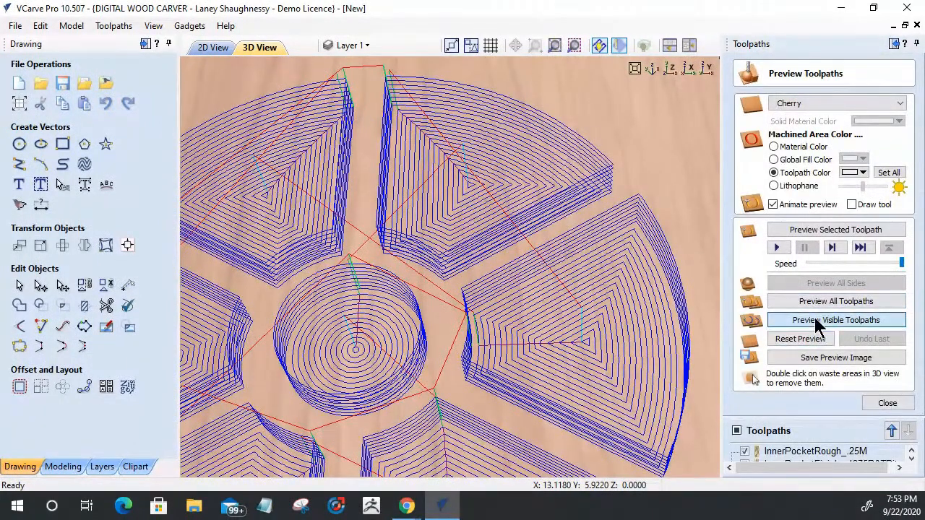
pyautogui.click(814, 320)
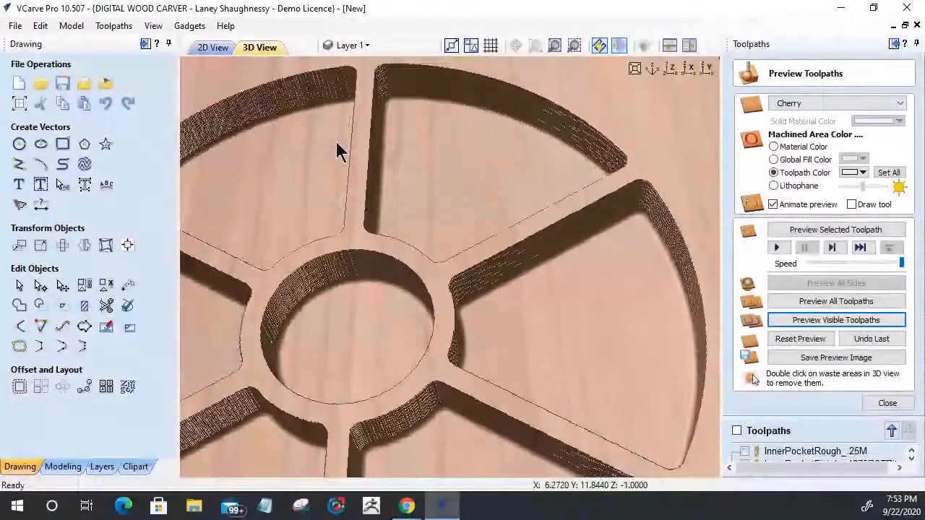
# Edit the EdgeRoundOver_.WS2050ROBit toolpath so that the tray's outer circle is excluded from its selected vectors
pyautogui.click(214, 48)
pyautogui.scroll(-3, 580, 201)
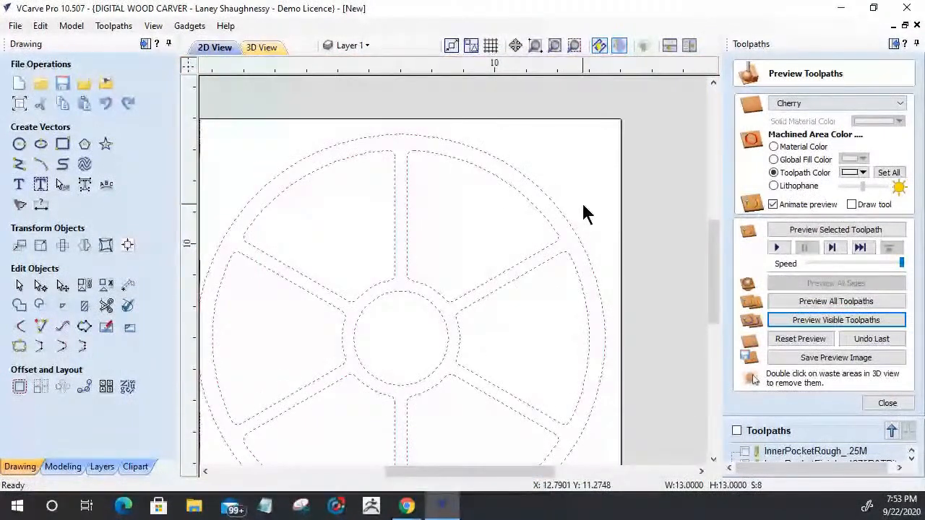
pyautogui.scroll(3, 473, 318)
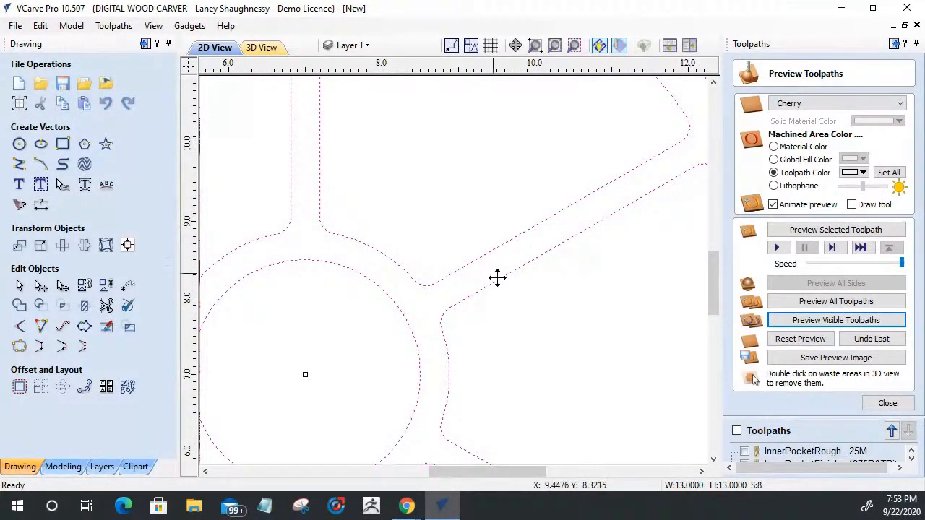
pyautogui.click(887, 404)
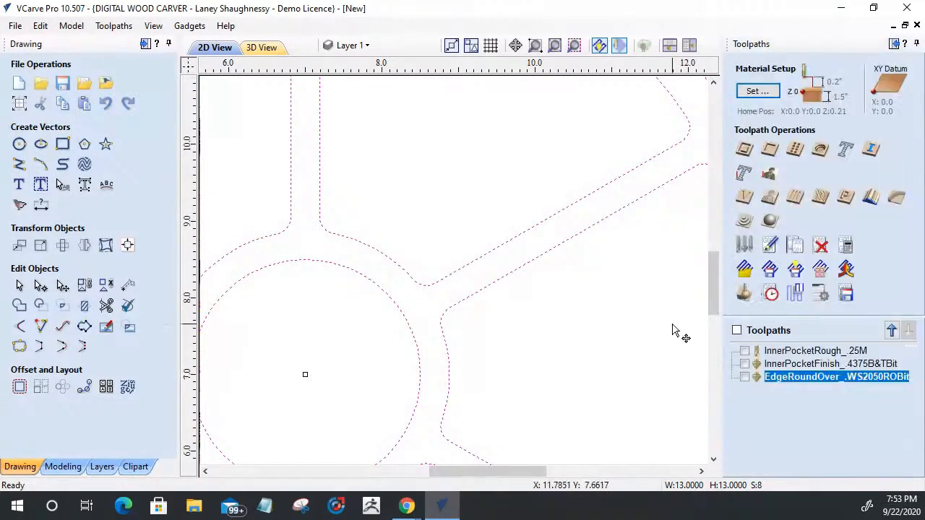
pyautogui.scroll(-3, 679, 330)
pyautogui.scroll(-3, 650, 327)
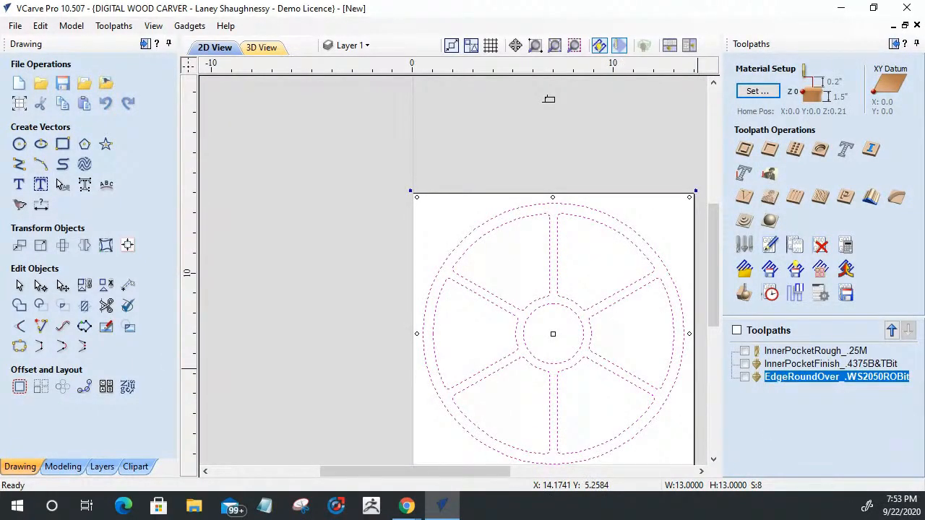
pyautogui.doubleClick(774, 377)
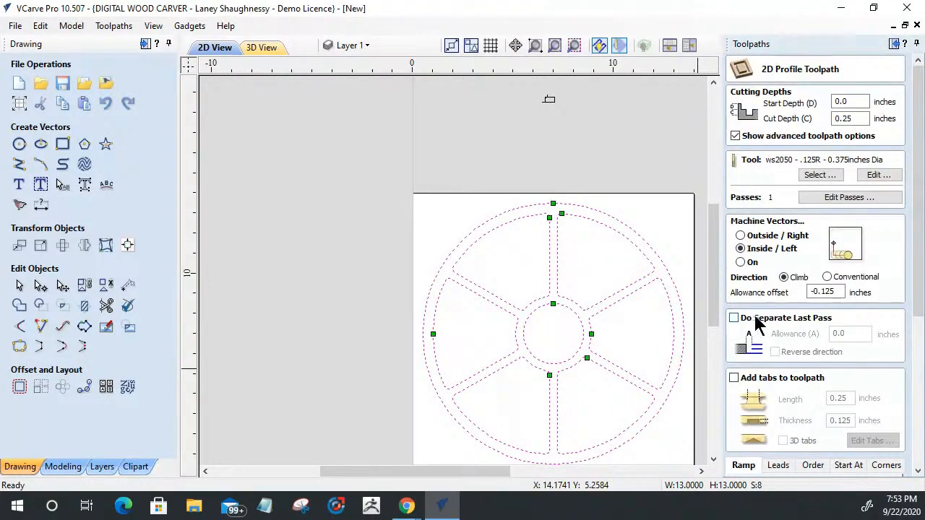
pyautogui.keyDown('ctrl'); pyautogui.click(643, 244); pyautogui.keyUp('ctrl')
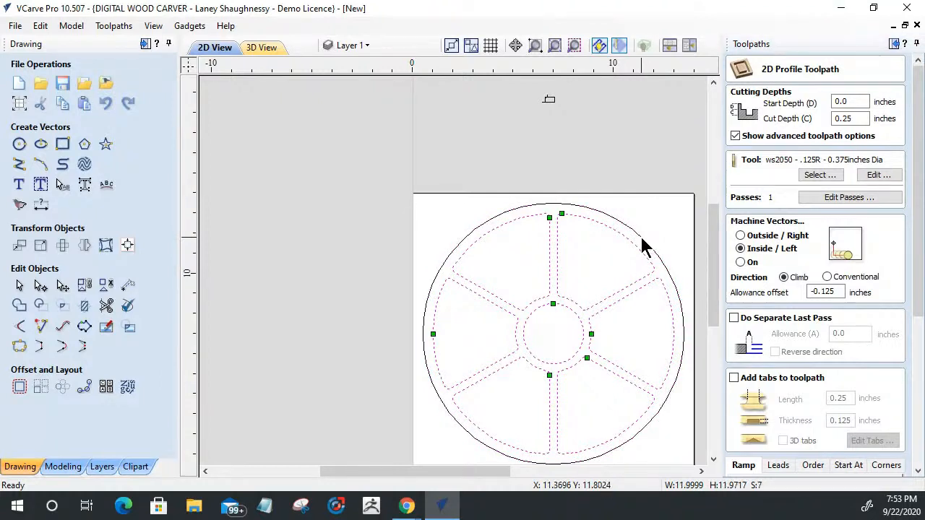
# Recalculate the EdgeRoundOver_.WS2050ROBit toolpath for the remaining pocket vectors
pyautogui.moveTo(915, 299); pyautogui.dragTo(919, 335)
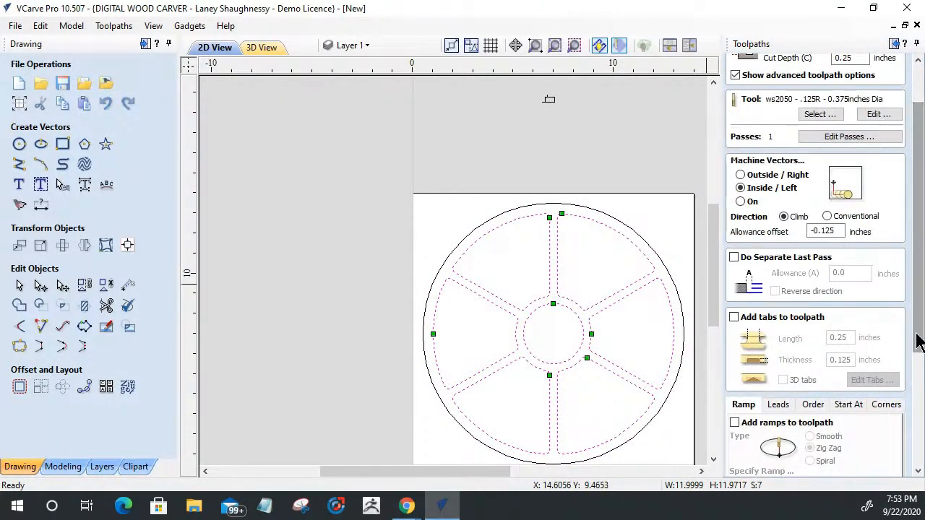
pyautogui.scroll(2, 916, 336)
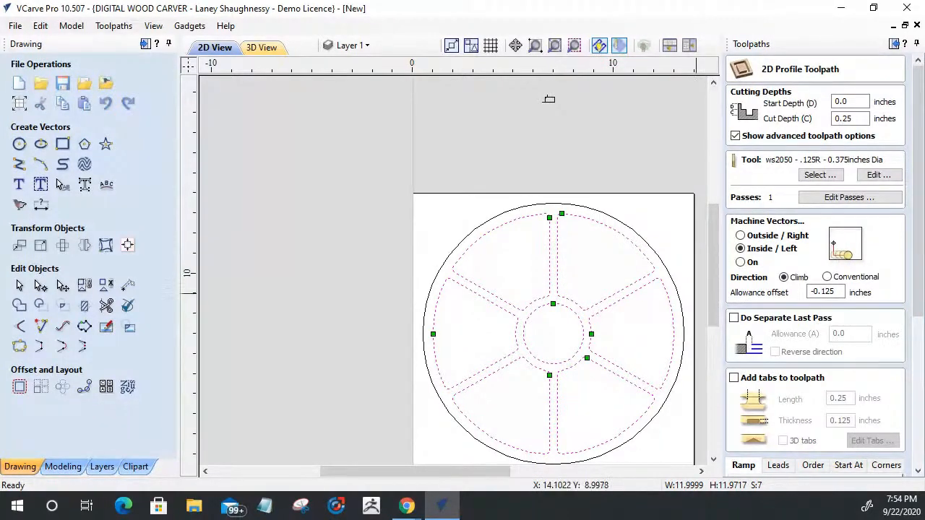
pyautogui.doubleClick(831, 292)
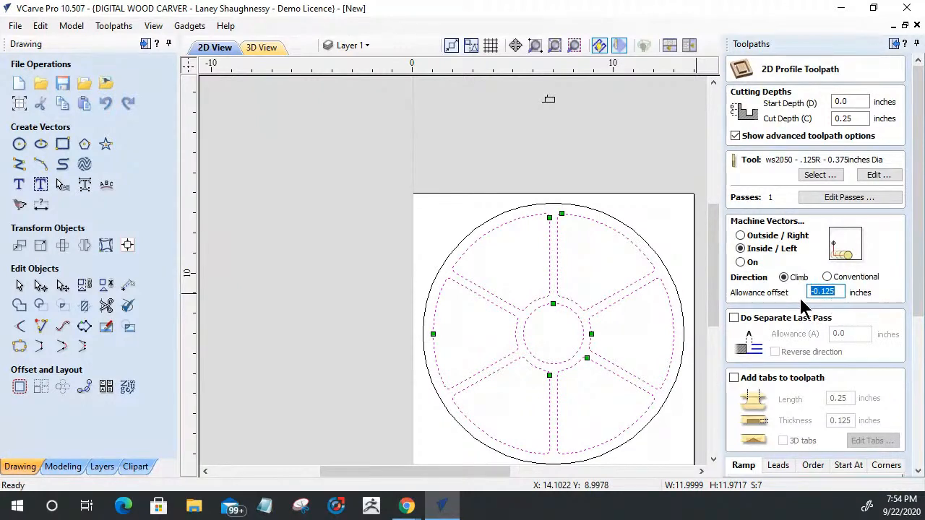
pyautogui.moveTo(915, 293); pyautogui.dragTo(921, 406)
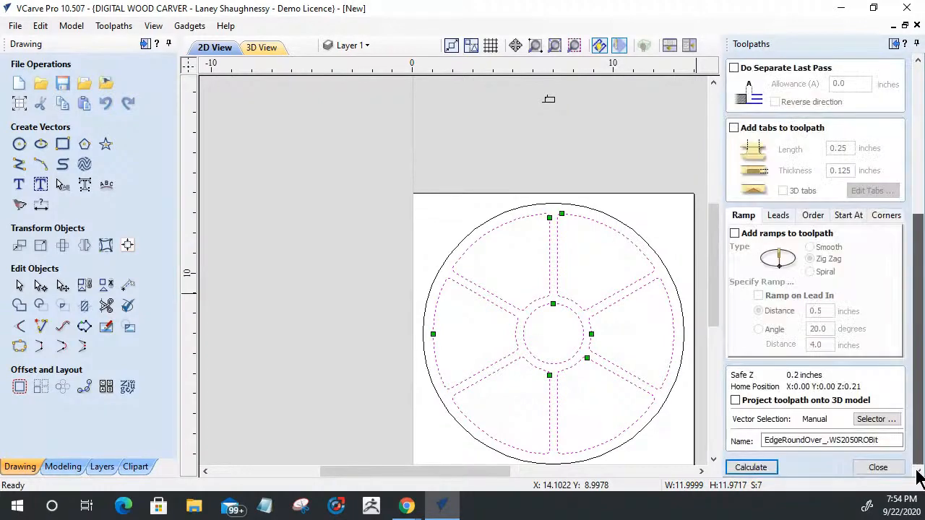
pyautogui.click(746, 466)
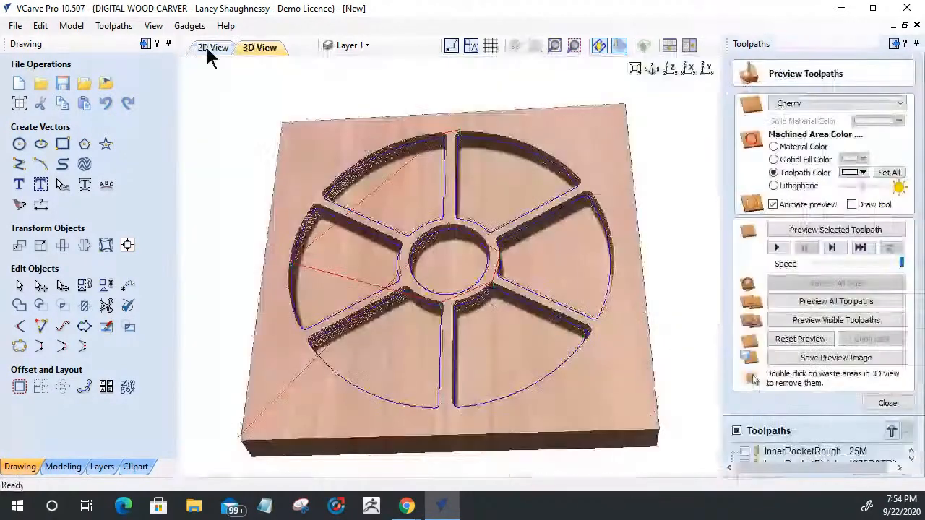
# Check the round-over path around the pockets in 2D, and preview the selected toolpath on the 3D model
pyautogui.click(215, 49)
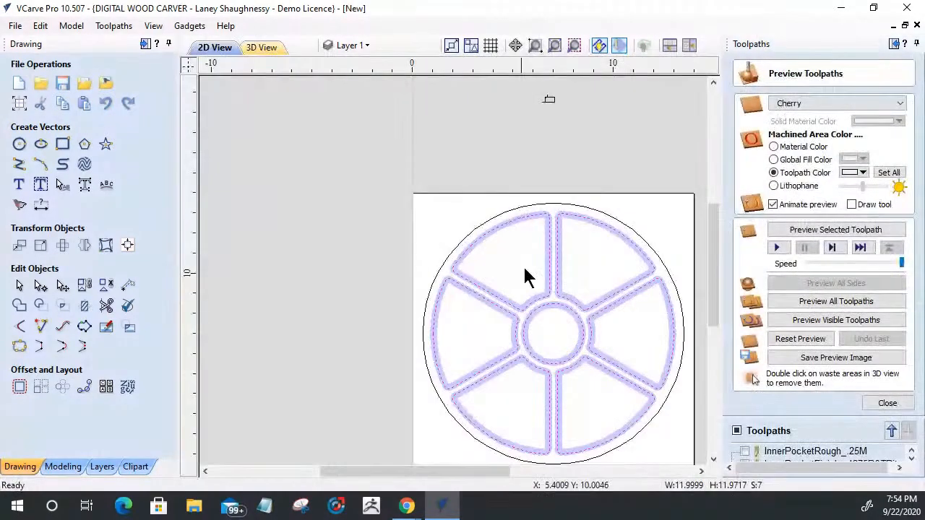
pyautogui.scroll(5, 554, 234)
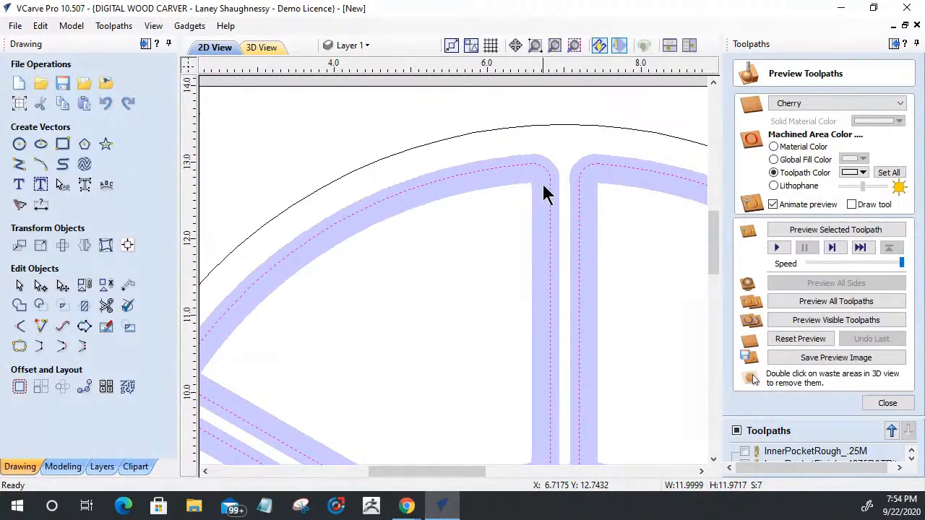
pyautogui.click(263, 49)
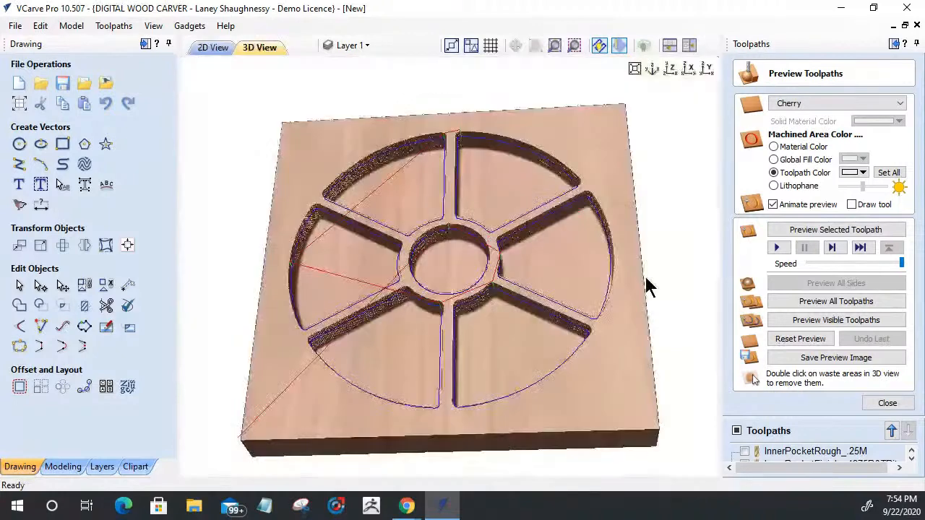
pyautogui.click(812, 232)
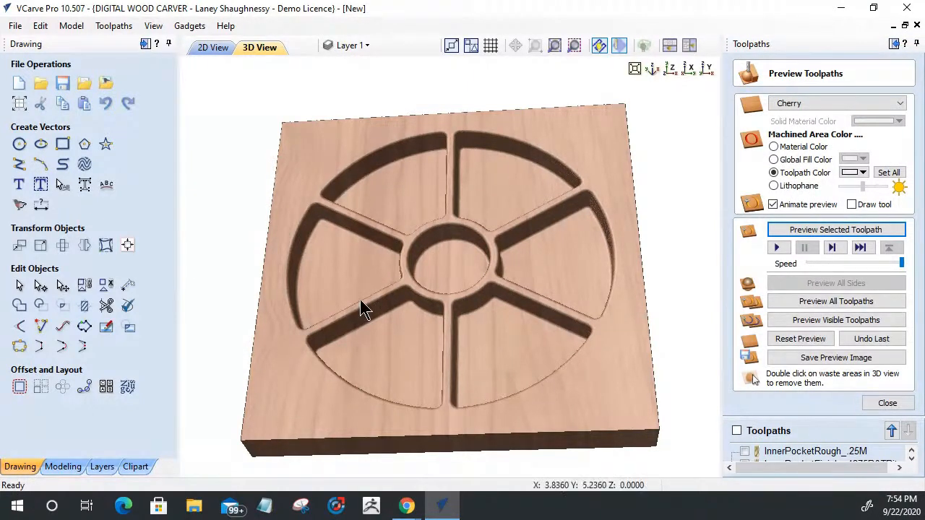
pyautogui.scroll(2, 433, 326)
pyautogui.scroll(2, 434, 328)
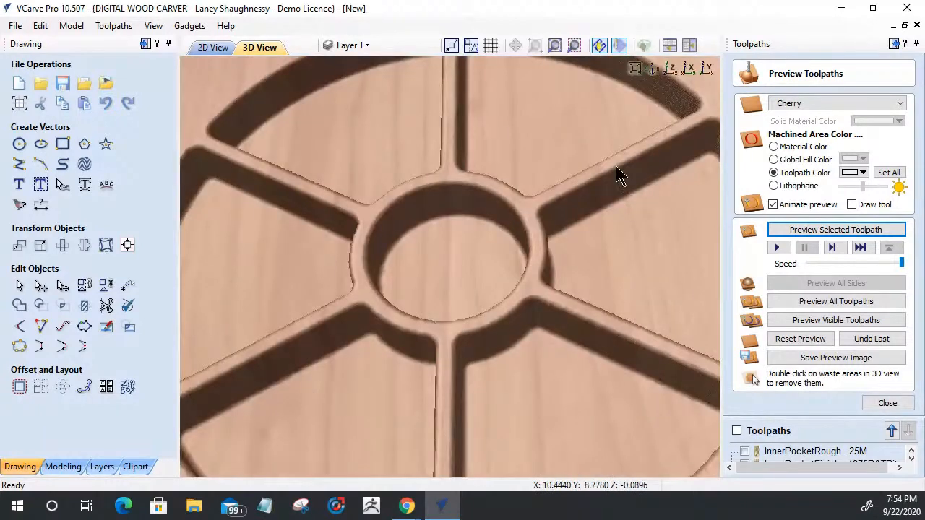
pyautogui.scroll(-4, 361, 310)
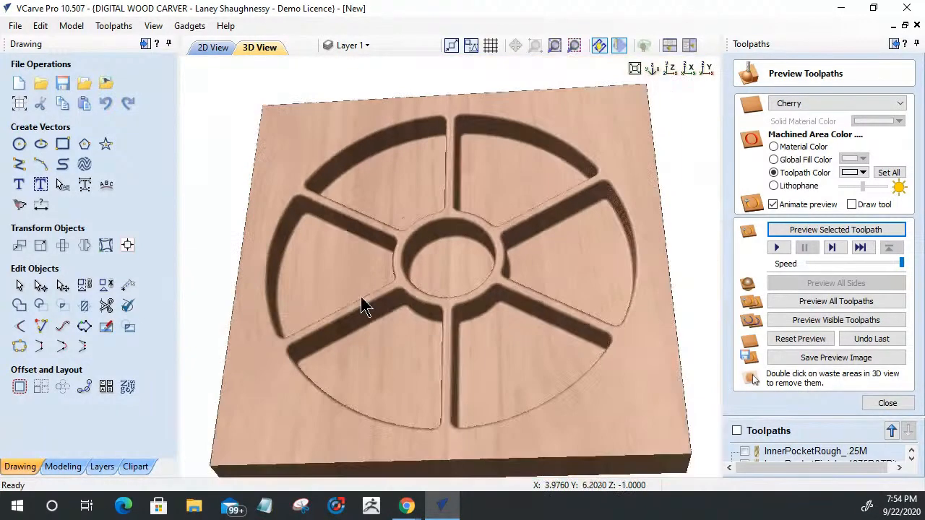
# Edit the EdgeRoundOver_.WS2050ROBit toolpath to machine Outside / Right on only the tray's outer circle, and recalculate it
pyautogui.click(200, 46)
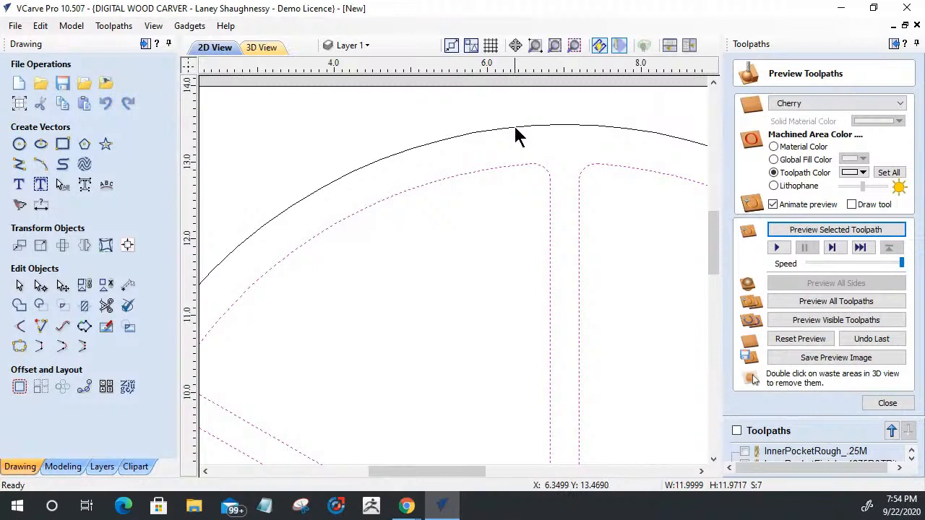
pyautogui.click(883, 404)
pyautogui.moveTo(806, 383)
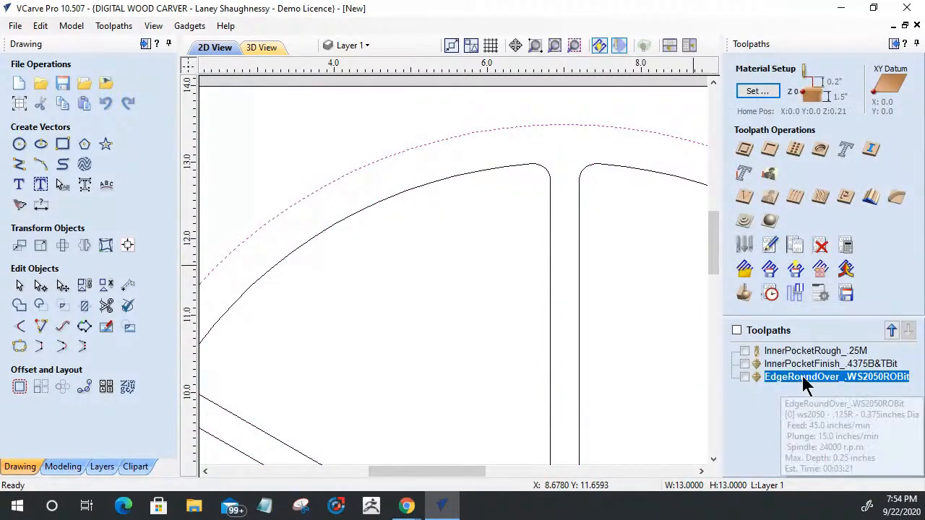
pyautogui.doubleClick(805, 377)
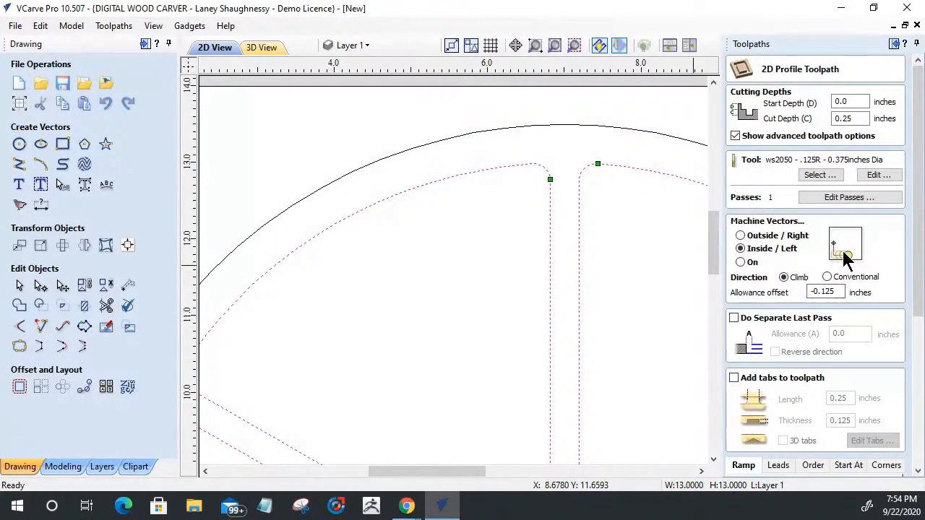
pyautogui.click(740, 236)
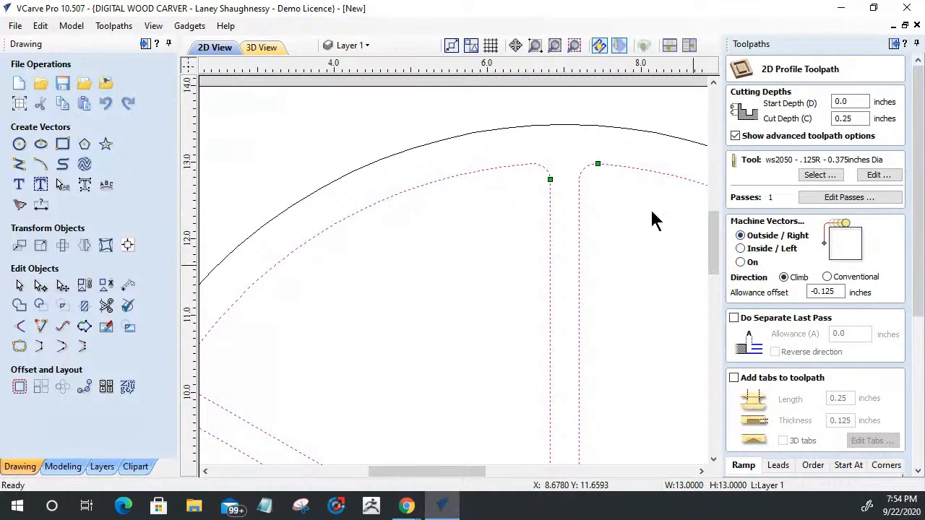
pyautogui.click(561, 127)
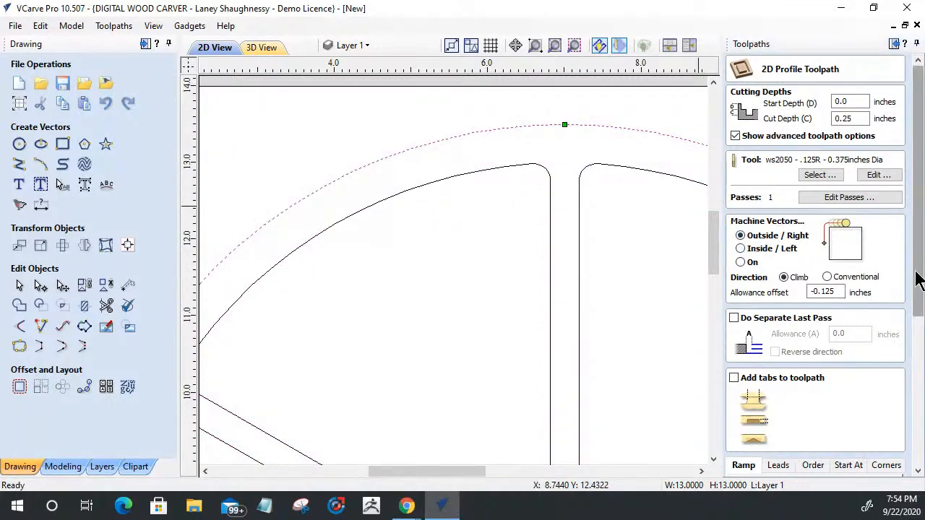
pyautogui.scroll(-5, 917, 280)
pyautogui.click(768, 468)
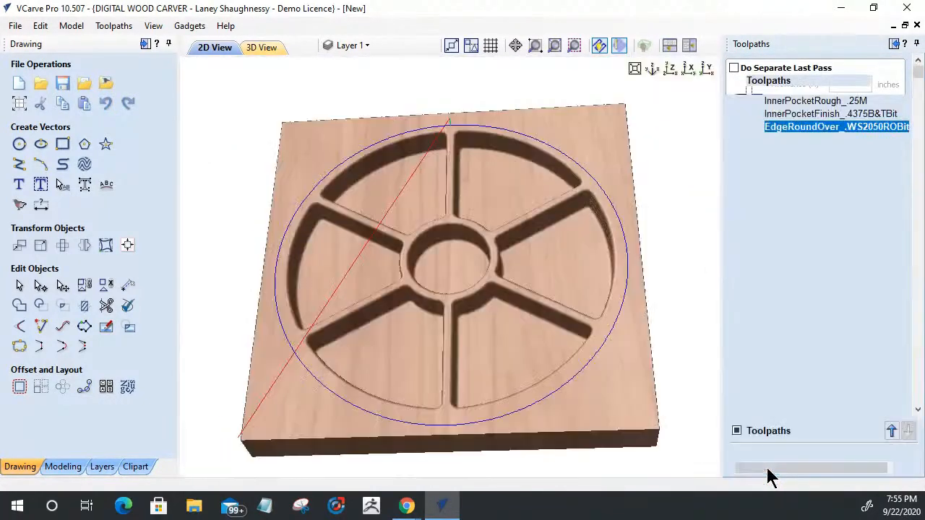
# Preview the outer-circle round-over on the 3D model and compare it with the 2D vectors
pyautogui.click(806, 231)
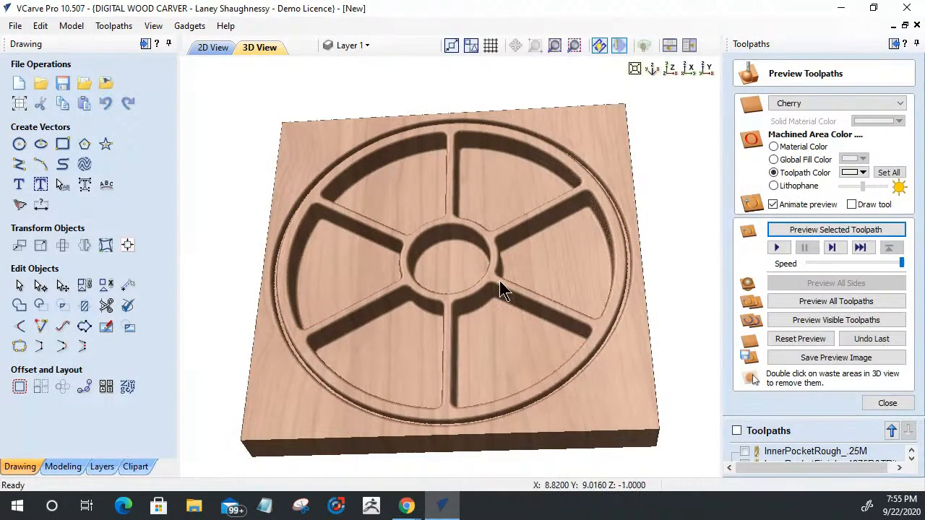
pyautogui.click(205, 48)
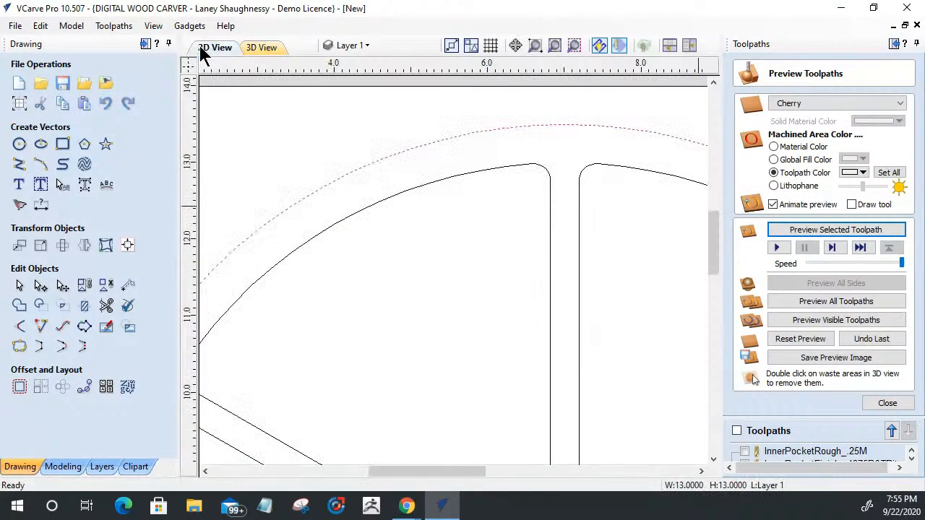
pyautogui.click(261, 47)
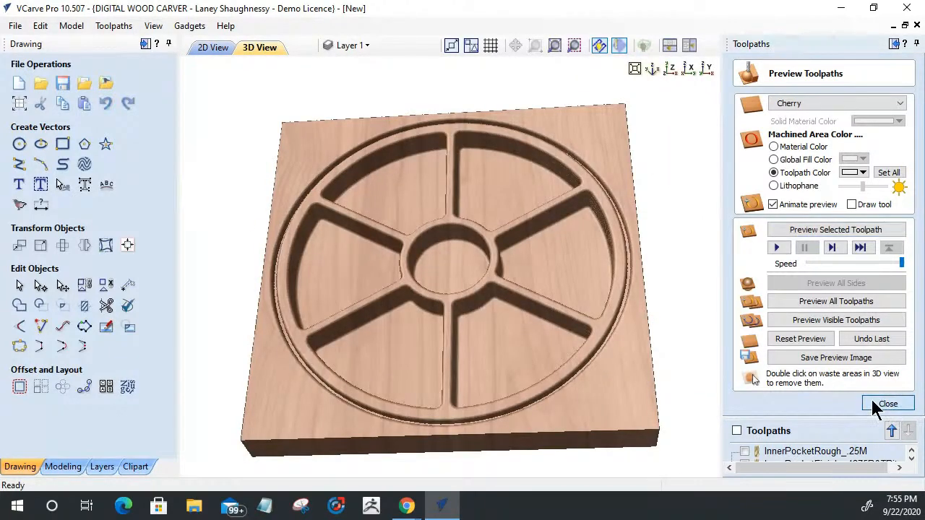
# Reopen the EdgeRoundOver_.WS2050ROBit toolpath and select all tray vectors, including the outer circle and every pocket
pyautogui.click(887, 404)
pyautogui.doubleClick(772, 377)
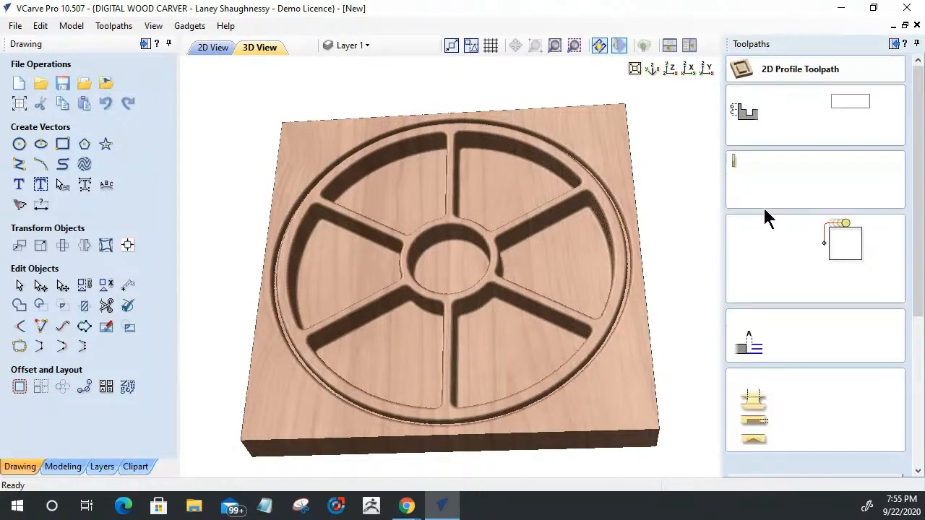
pyautogui.click(213, 48)
pyautogui.scroll(-3, 439, 182)
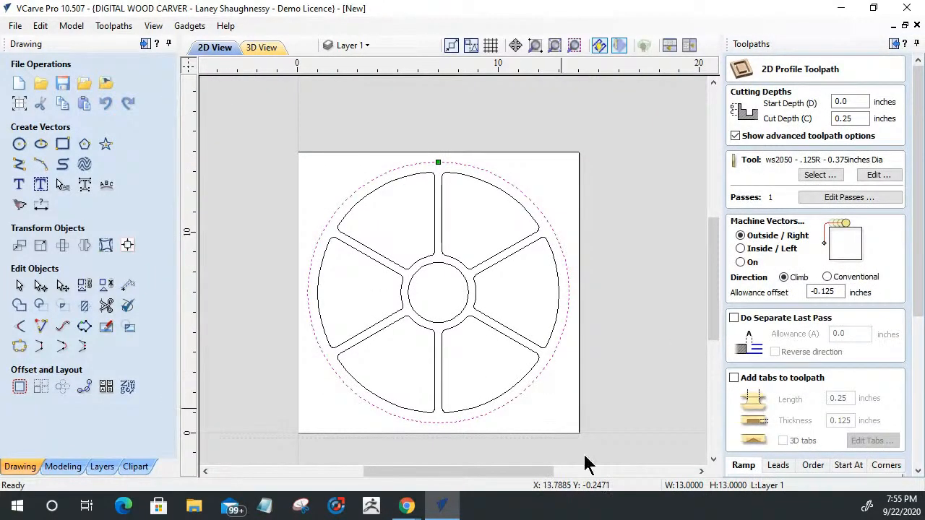
pyautogui.moveTo(585, 455); pyautogui.dragTo(608, 477)
# Compare machining Inside / Left and Outside / Right, and recalculate the round-over toolpath with Outside / Right for all selected vectors
pyautogui.click(740, 249)
pyautogui.doubleClick(831, 292)
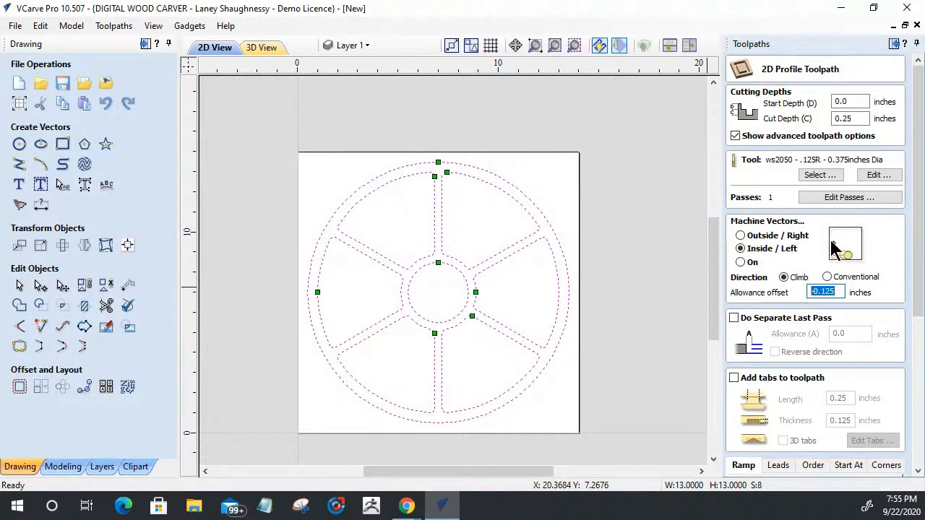
pyautogui.click(739, 235)
pyautogui.click(739, 236)
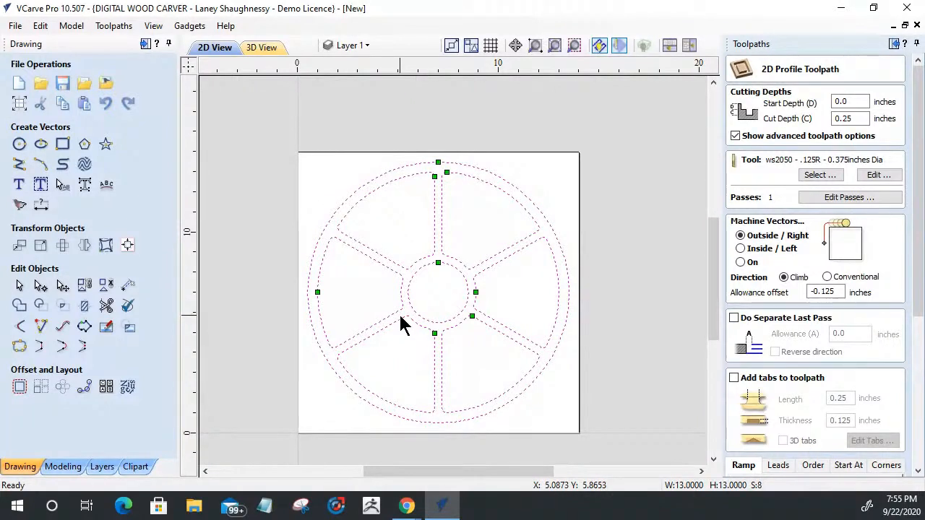
pyautogui.click(741, 249)
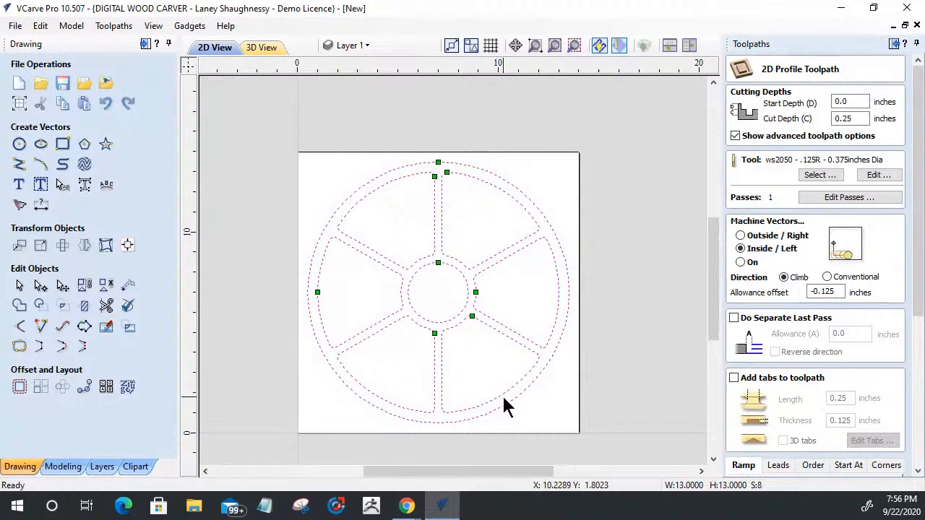
pyautogui.click(740, 235)
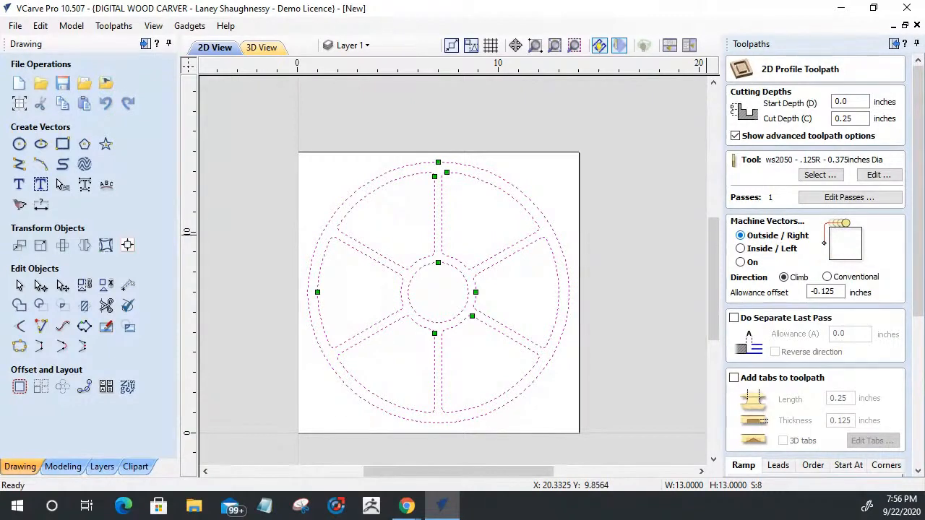
pyautogui.moveTo(917, 293); pyautogui.dragTo(916, 463)
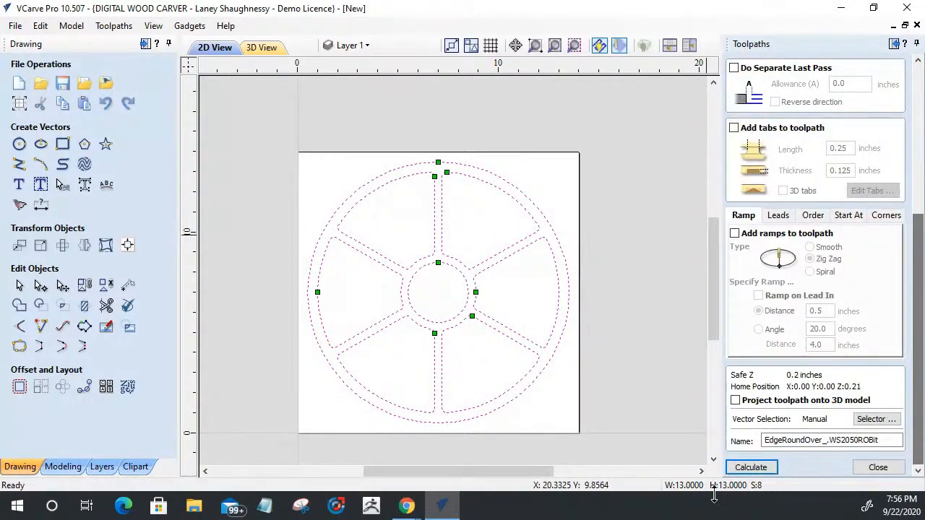
pyautogui.click(754, 467)
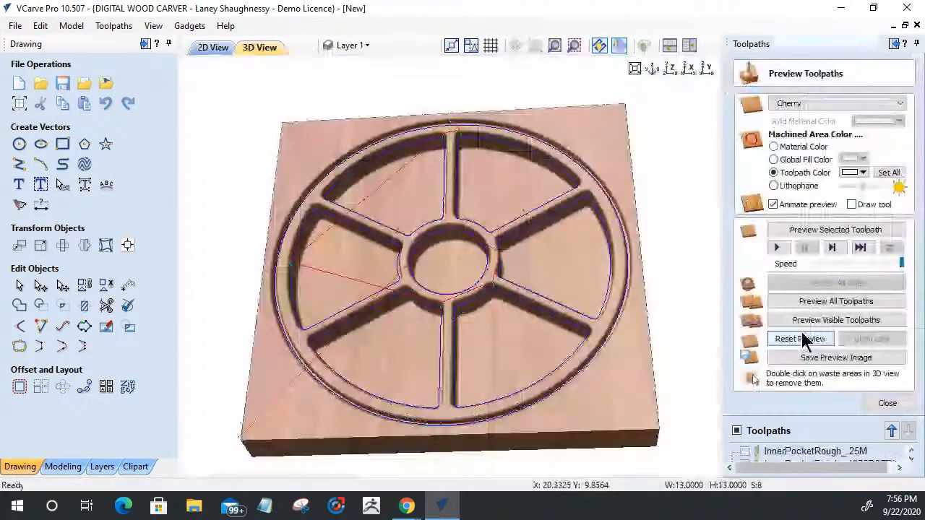
# Reset the preview and simulate all toolpaths on the 3D model
pyautogui.click(801, 339)
pyautogui.click(828, 301)
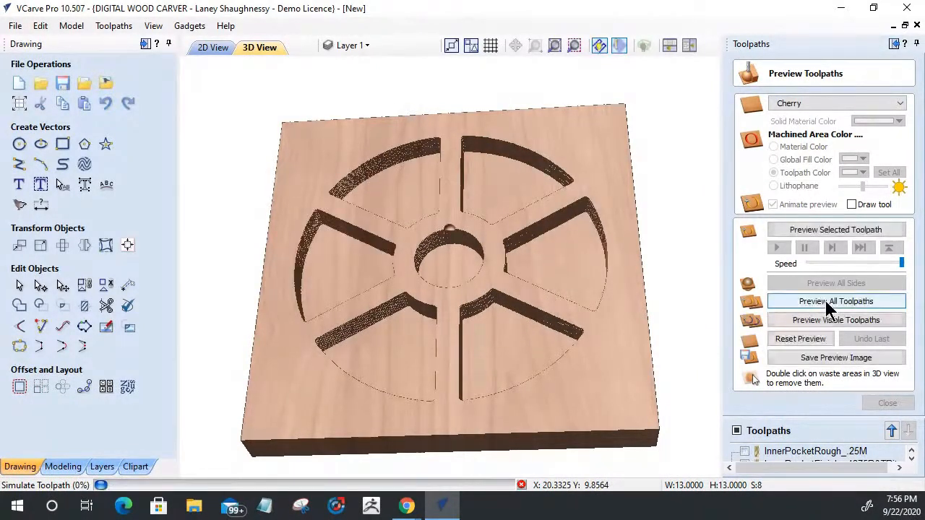
pyautogui.click(829, 307)
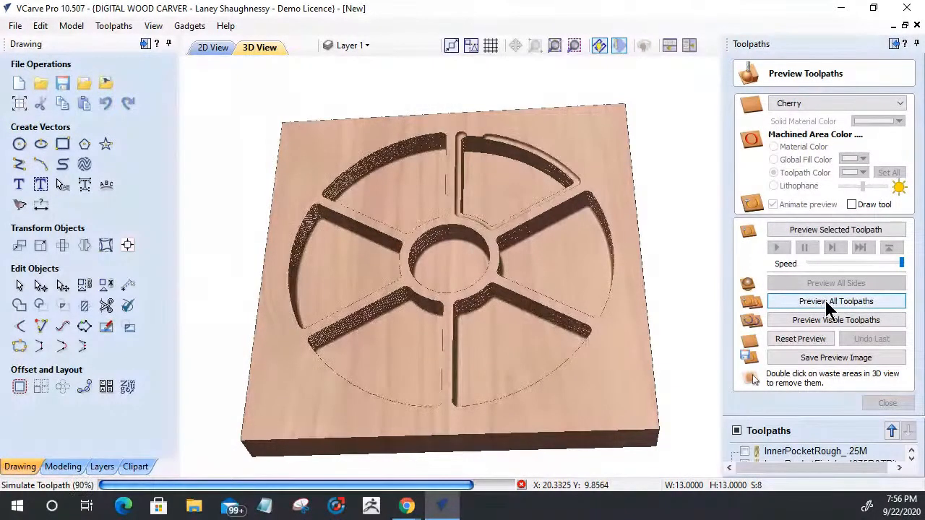
pyautogui.click(828, 307)
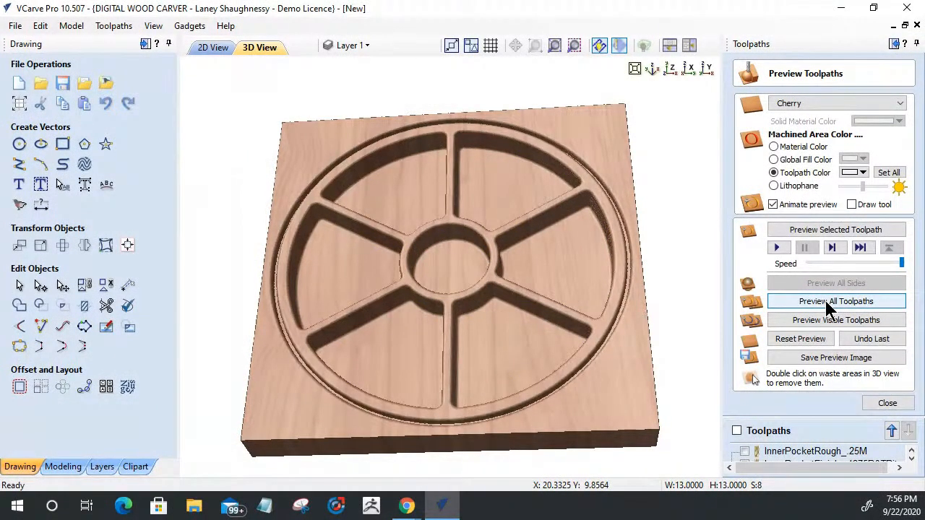
# Reopen the EdgeRoundOver_.WS2050ROBit toolpath and review its allowance offset and its Inside / Left and Outside / Right options
pyautogui.click(887, 402)
pyautogui.doubleClick(761, 377)
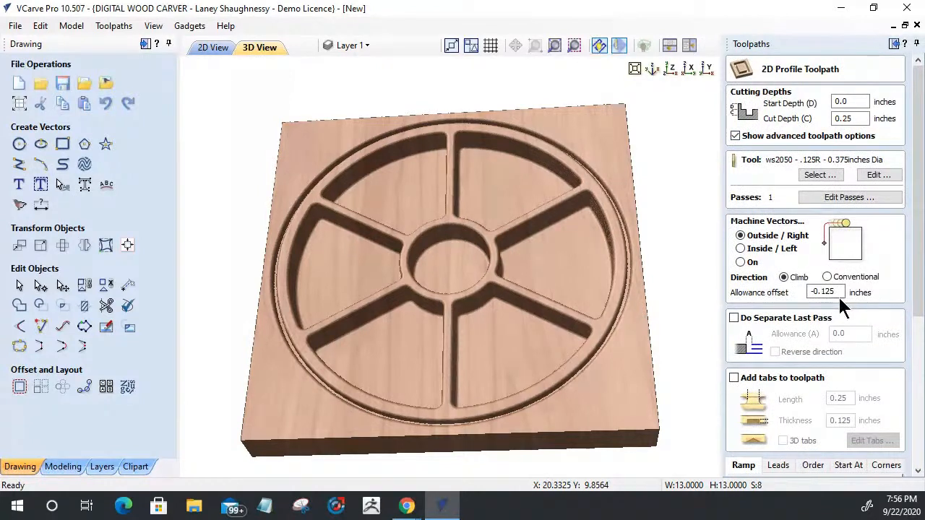
pyautogui.moveTo(837, 293); pyautogui.dragTo(759, 304)
pyautogui.click(739, 249)
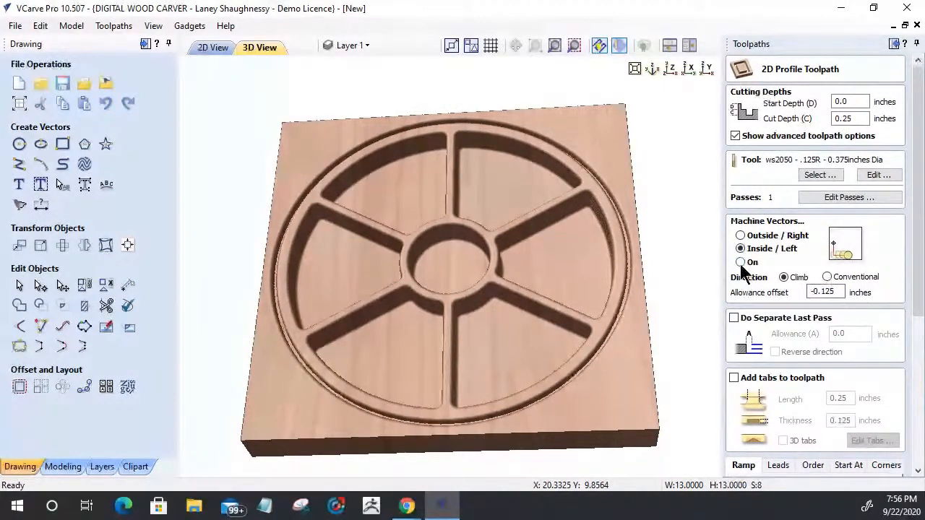
pyautogui.click(739, 235)
# Select only the tray's outer circle in the 2D view and check the round-over's allowance offset against it
pyautogui.click(213, 47)
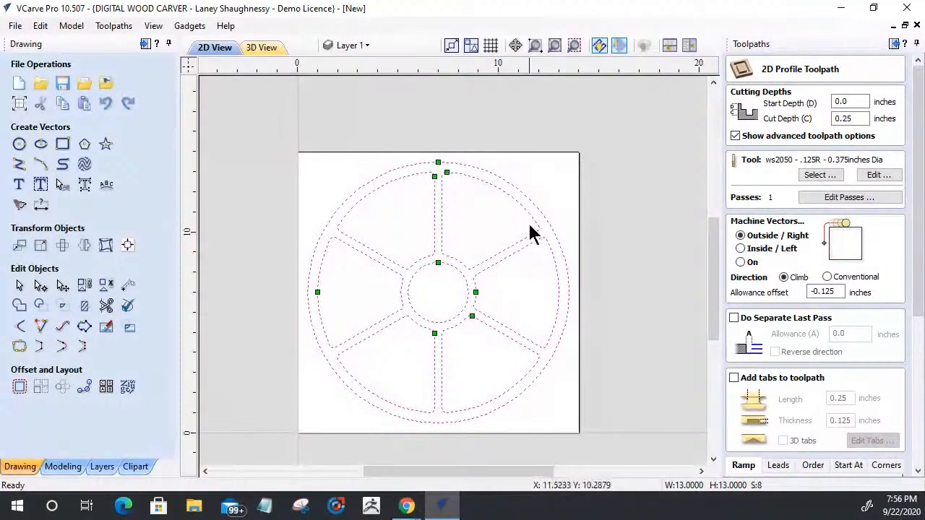
pyautogui.scroll(3, 527, 221)
pyautogui.click(581, 181)
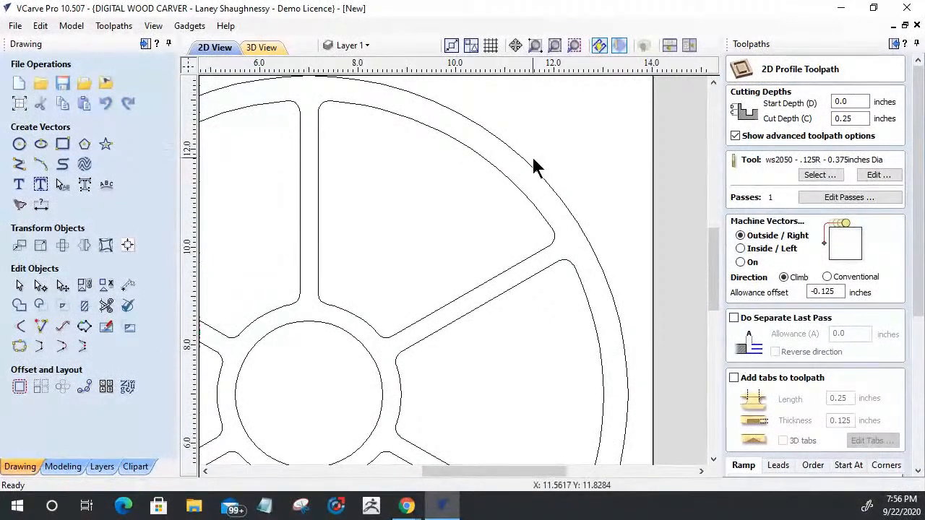
pyautogui.click(557, 204)
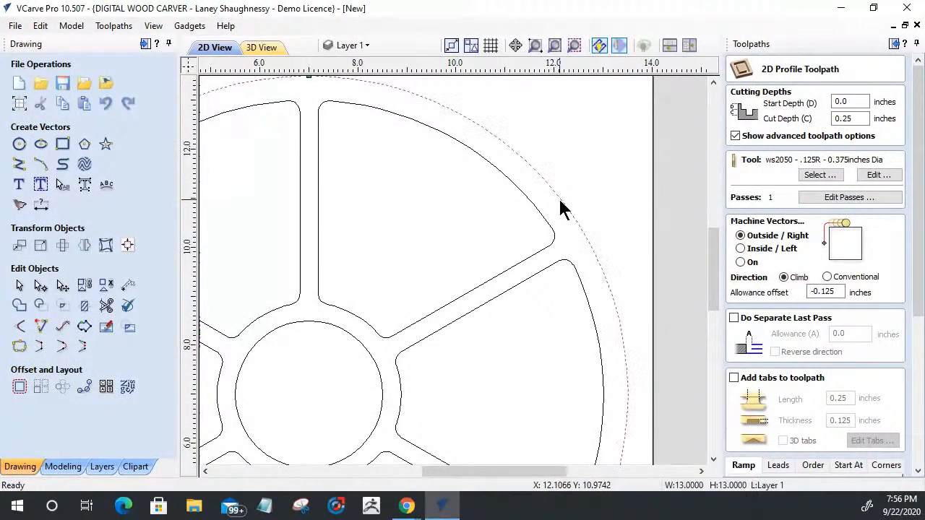
pyautogui.scroll(1, 564, 208)
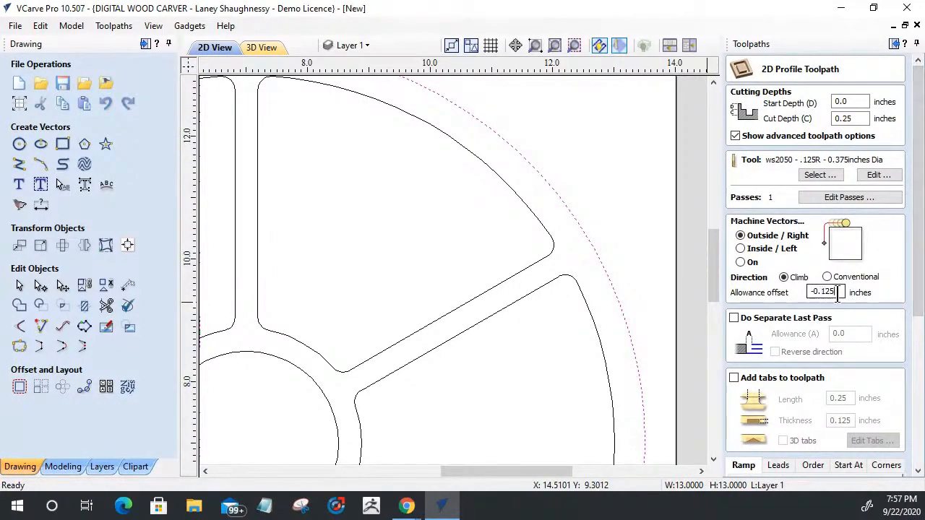
pyautogui.doubleClick(812, 292)
pyautogui.scroll(-1, 791, 302)
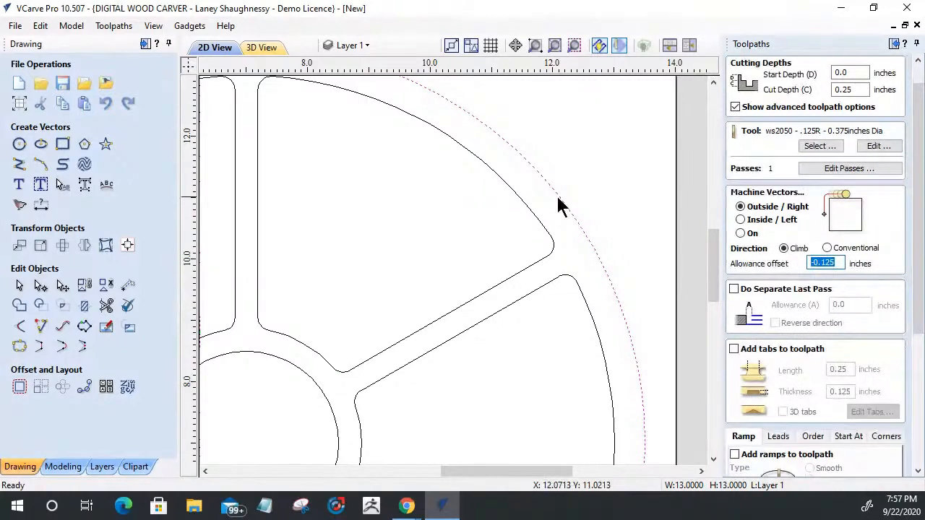
pyautogui.scroll(-2, 556, 204)
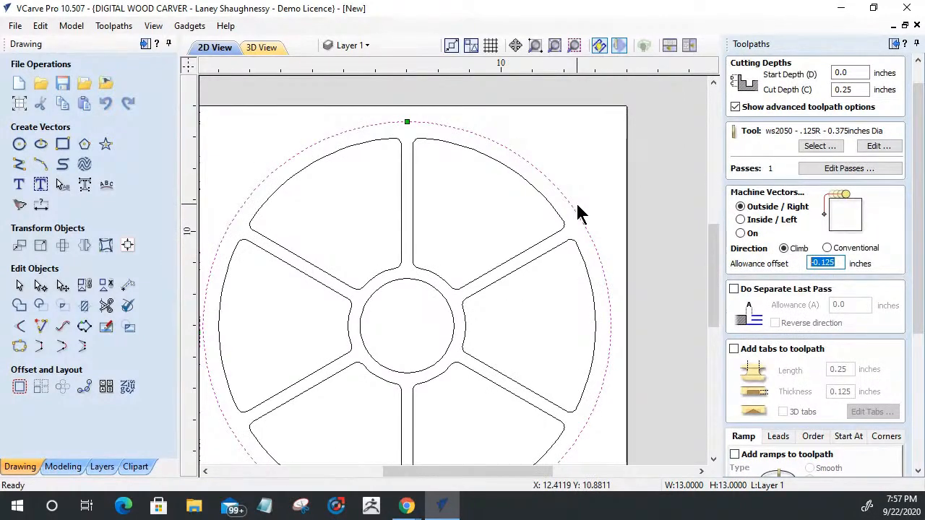
# Draw a circle 0.375 inches in diameter just outside the upper-right part of the tray's outer circle
pyautogui.scroll(2, 460, 151)
pyautogui.click(520, 144)
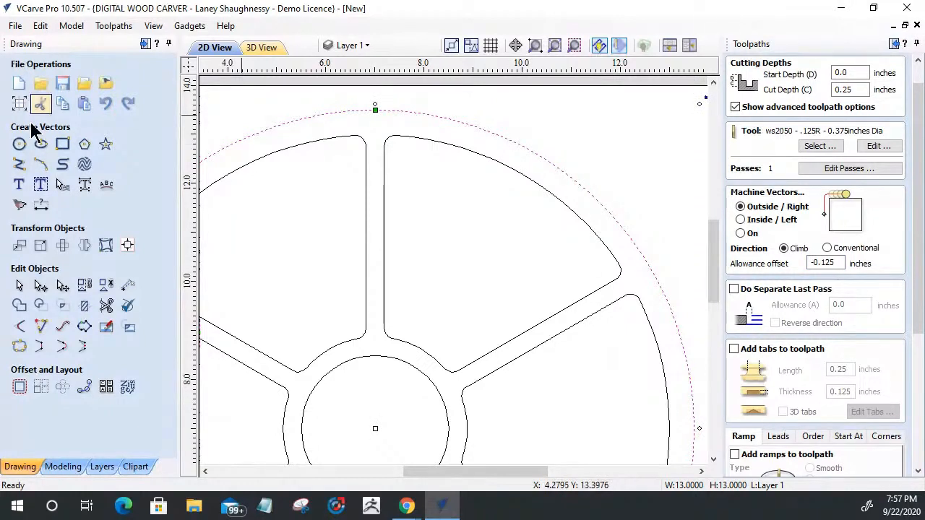
pyautogui.click(19, 143)
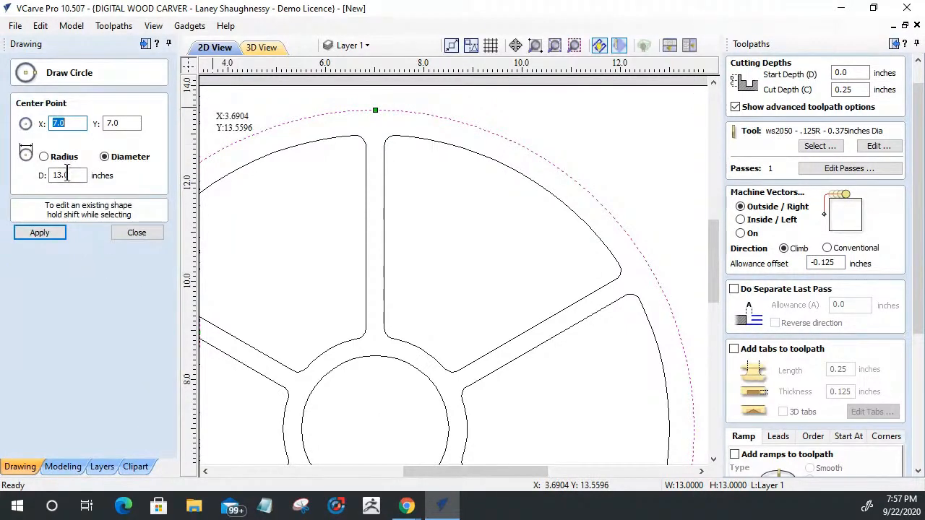
pyautogui.moveTo(72, 176); pyautogui.dragTo(1, 169)
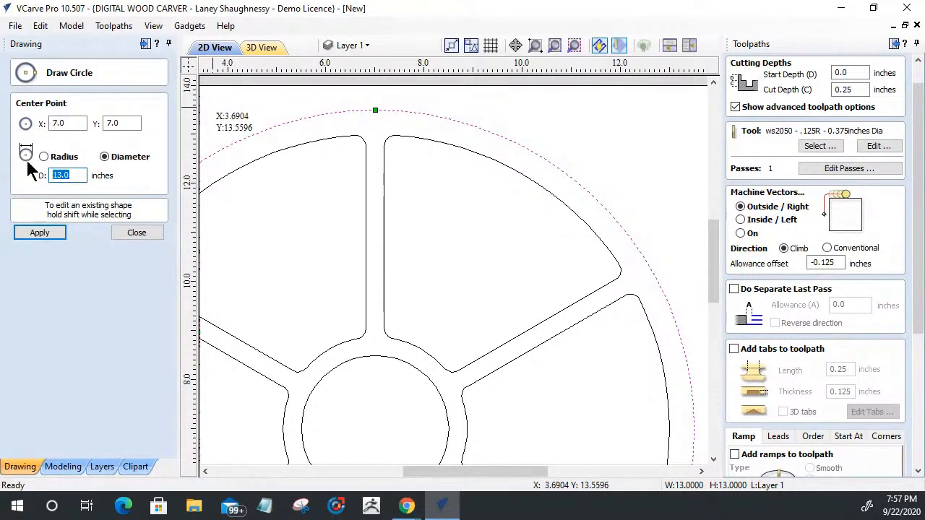
pyautogui.write('.375')
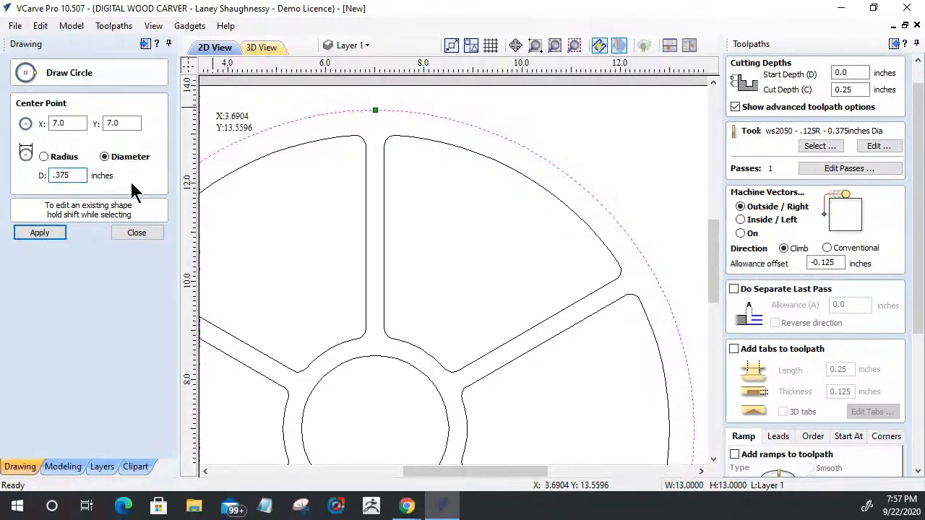
pyautogui.click(620, 199)
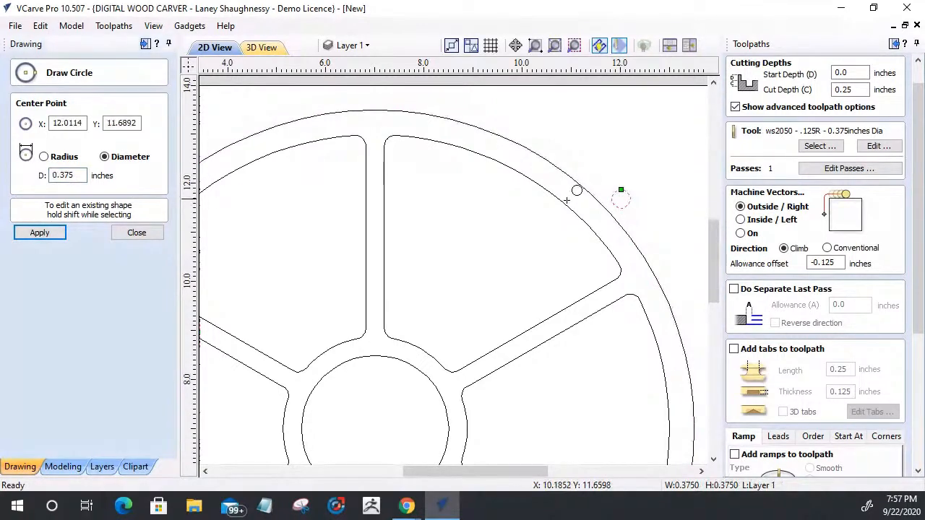
pyautogui.click(145, 233)
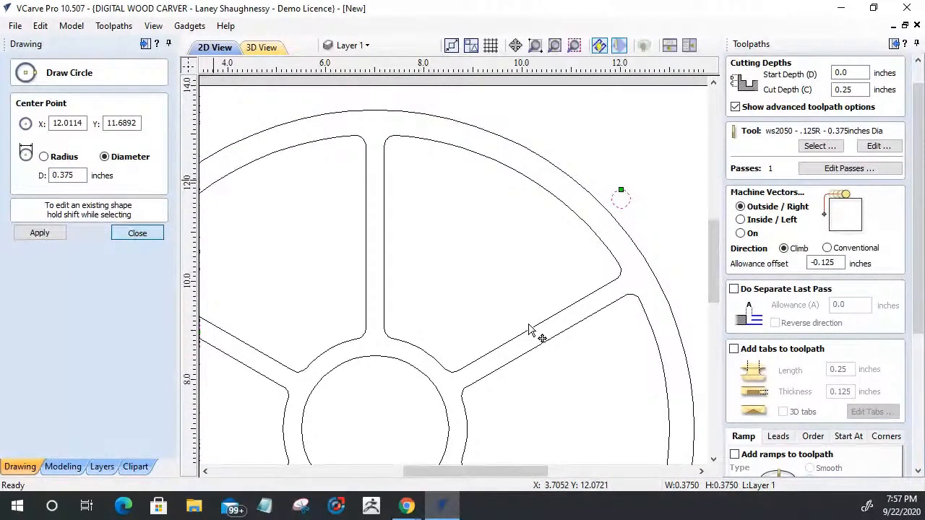
# Move the 0.375-inch circle up against the outside of the tray's outer circle to illustrate the bit touching the edge
pyautogui.click(619, 200)
pyautogui.moveTo(623, 197); pyautogui.dragTo(623, 209)
pyautogui.scroll(5, 619, 209)
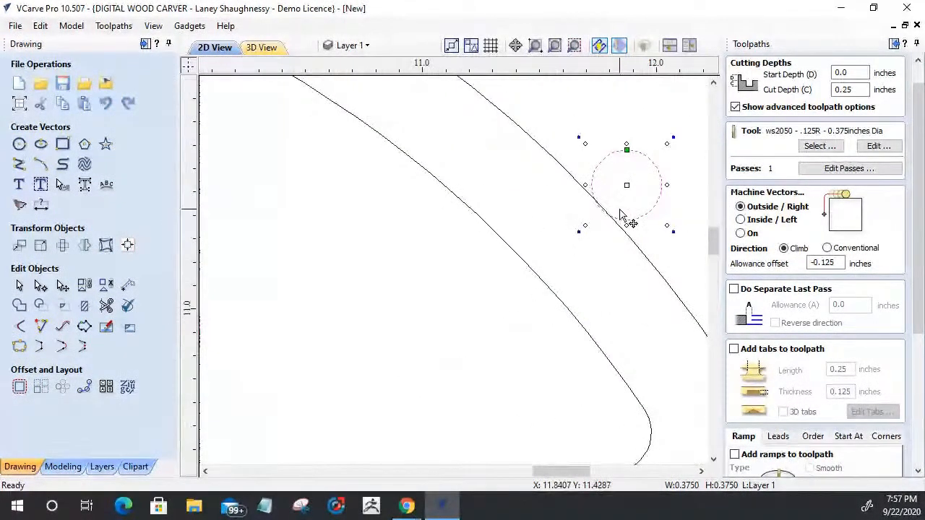
pyautogui.moveTo(619, 214); pyautogui.dragTo(602, 204)
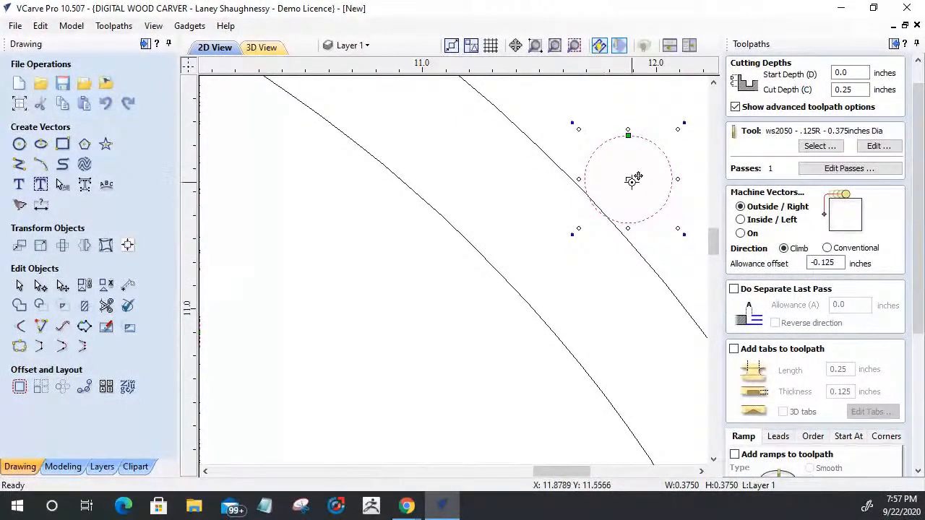
pyautogui.moveTo(635, 177); pyautogui.dragTo(632, 170)
pyautogui.scroll(2, 586, 215)
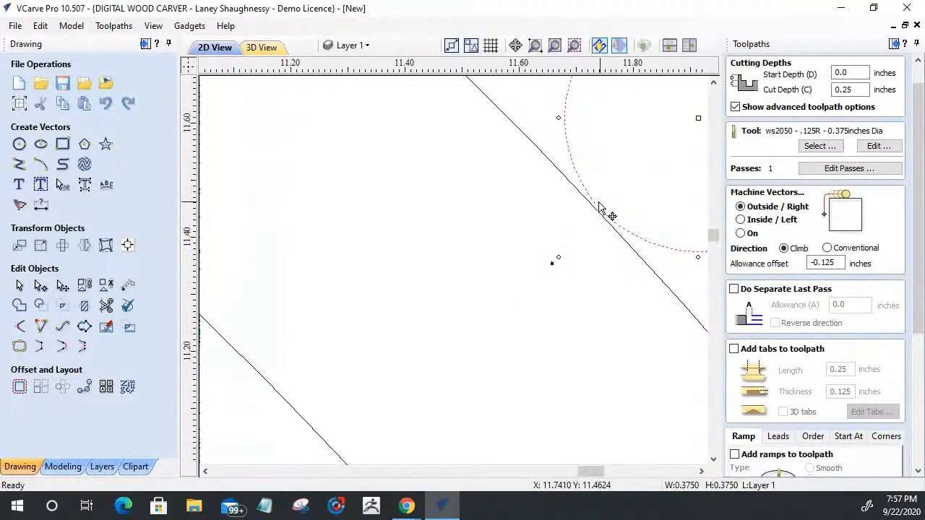
pyautogui.scroll(-3, 598, 207)
pyautogui.scroll(2, 533, 209)
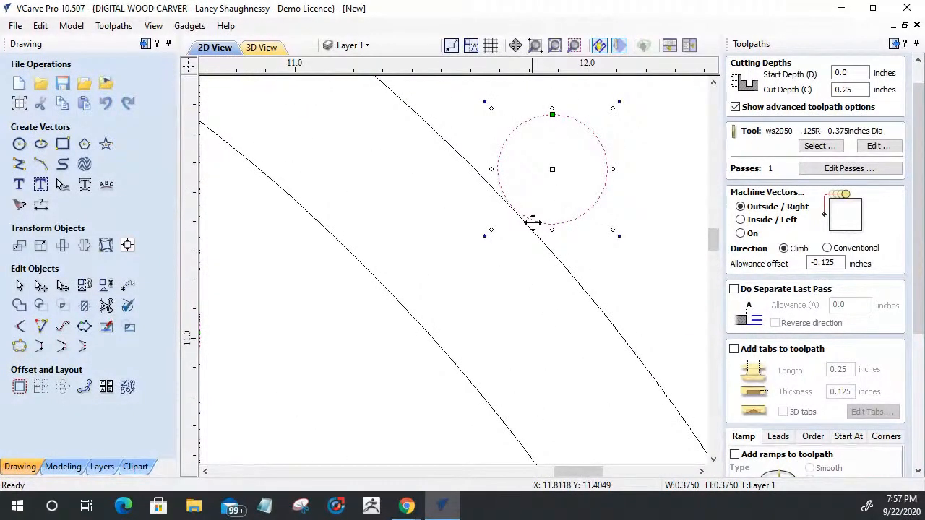
# Set the round-over's allowance offset to .125 and move the 0.375-inch circle so it overlaps the tray's outer circle
pyautogui.click(838, 263)
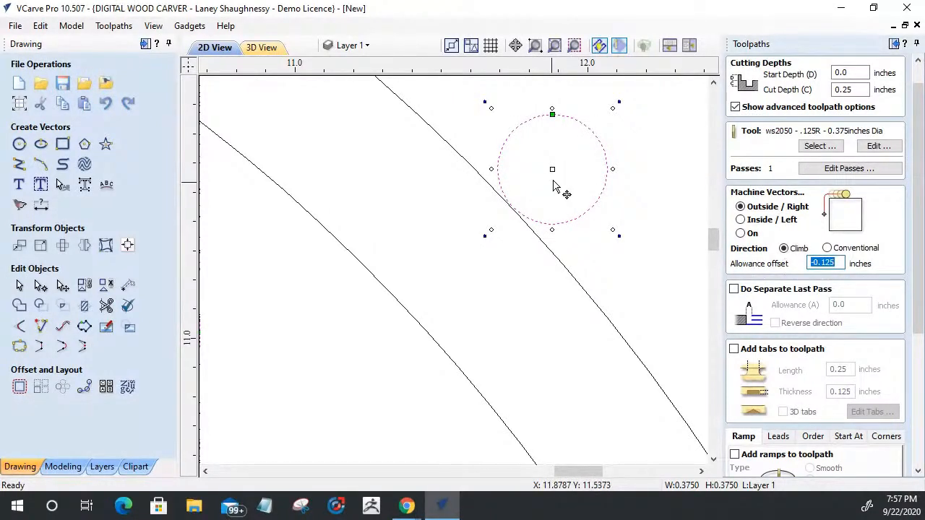
pyautogui.moveTo(553, 167); pyautogui.dragTo(582, 148)
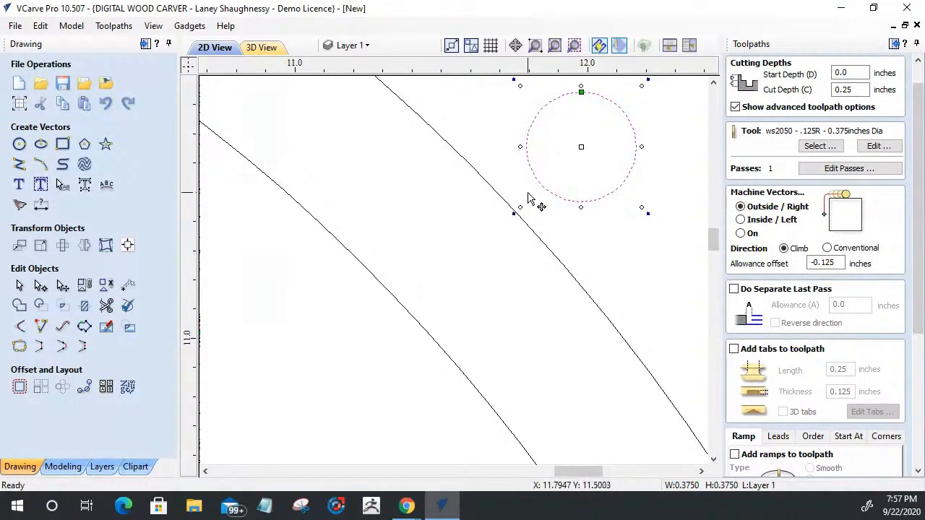
pyautogui.moveTo(838, 263); pyautogui.dragTo(790, 264)
pyautogui.write('.125')
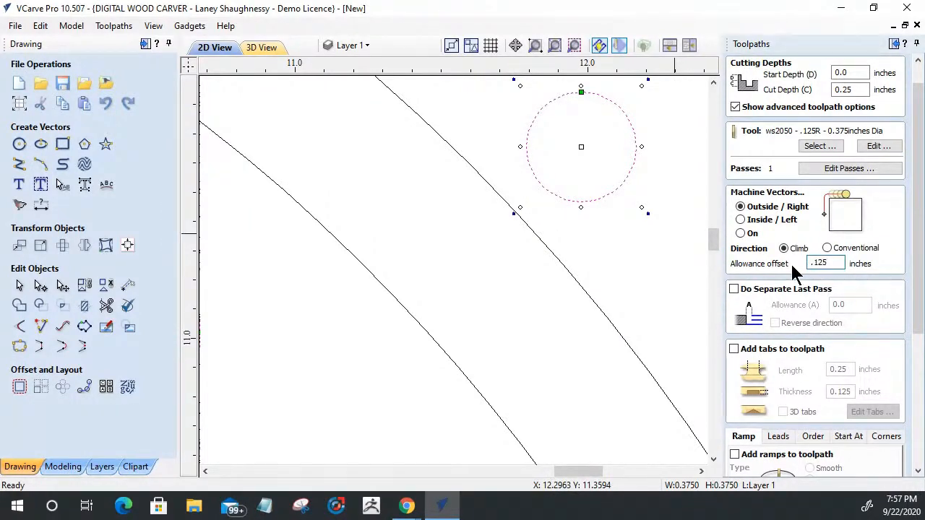
pyautogui.click(539, 183)
pyautogui.moveTo(538, 181); pyautogui.dragTo(514, 228)
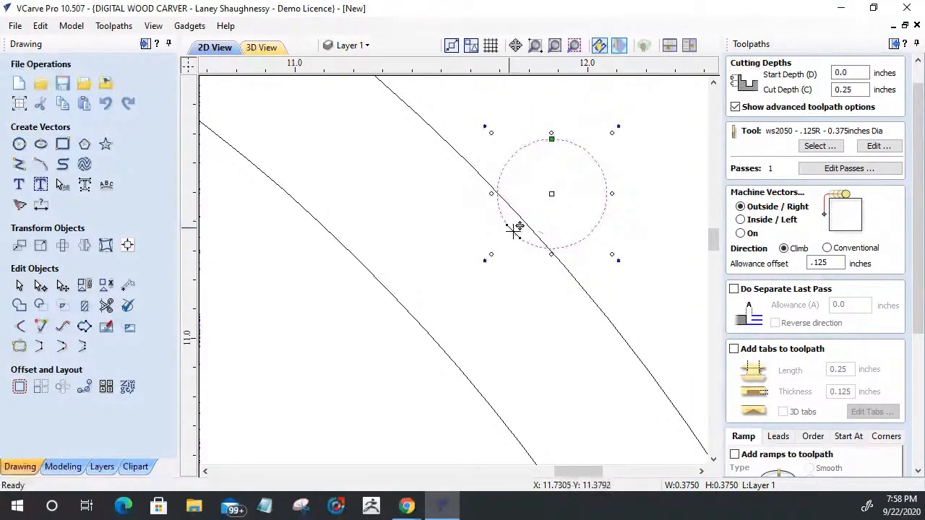
# Set the allowance offset to -.125 and move the 0.375-inch circle back outside so it just meets the tray's outer circle
pyautogui.click(811, 263)
pyautogui.write('-')
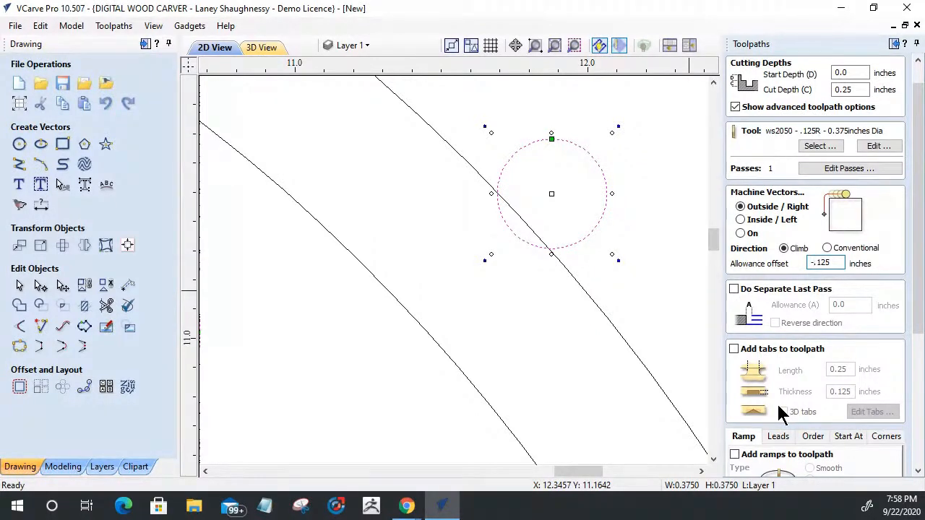
pyautogui.moveTo(514, 232); pyautogui.dragTo(571, 203)
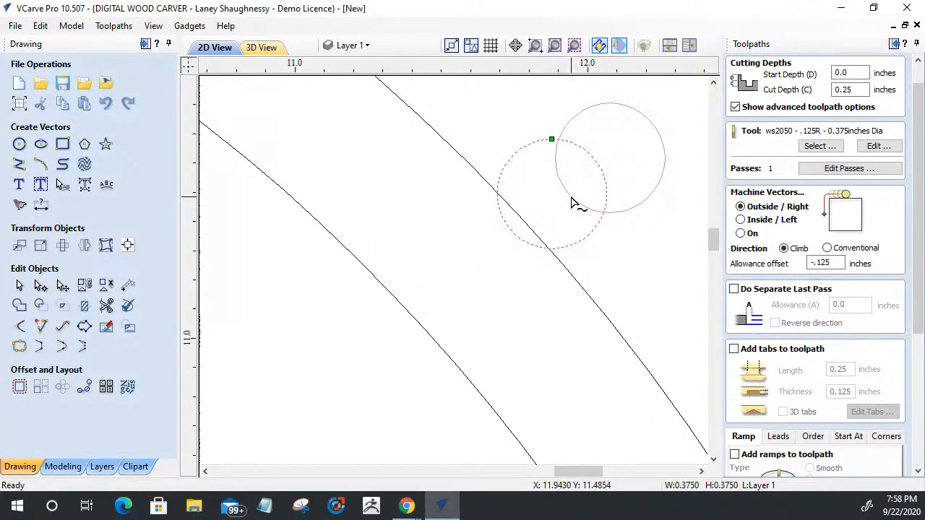
pyautogui.moveTo(571, 204); pyautogui.dragTo(544, 228)
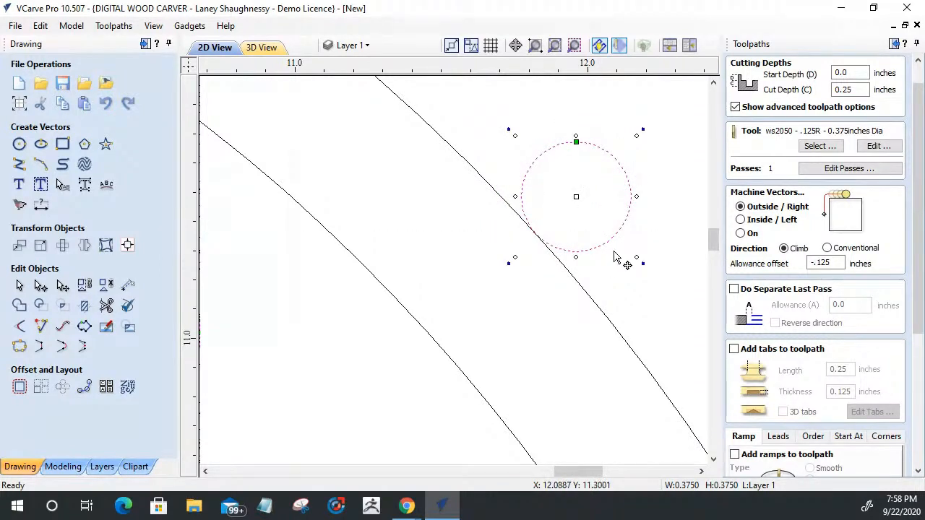
# Select only the 0.375-inch demonstration circle beside the tray's outer circle and delete it
pyautogui.keyDown('shift'); pyautogui.click(487, 179); pyautogui.keyUp('shift')
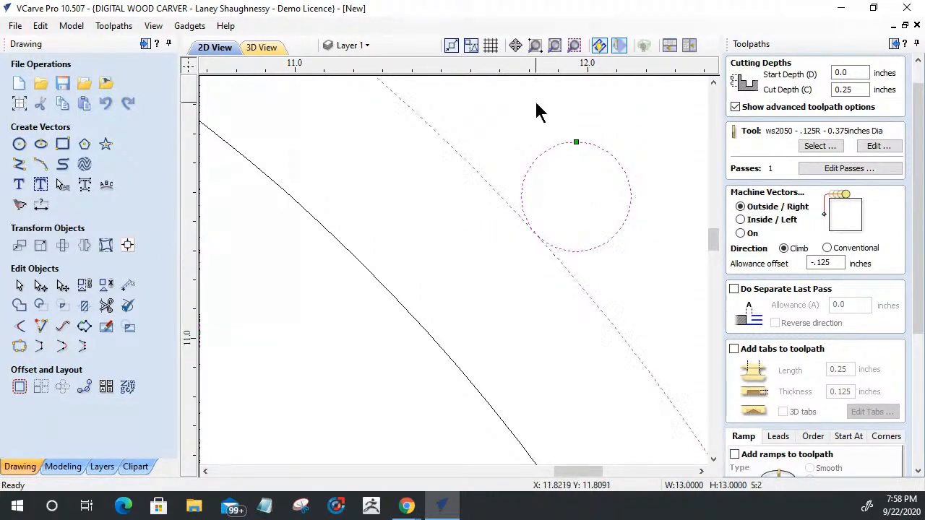
pyautogui.click(623, 215)
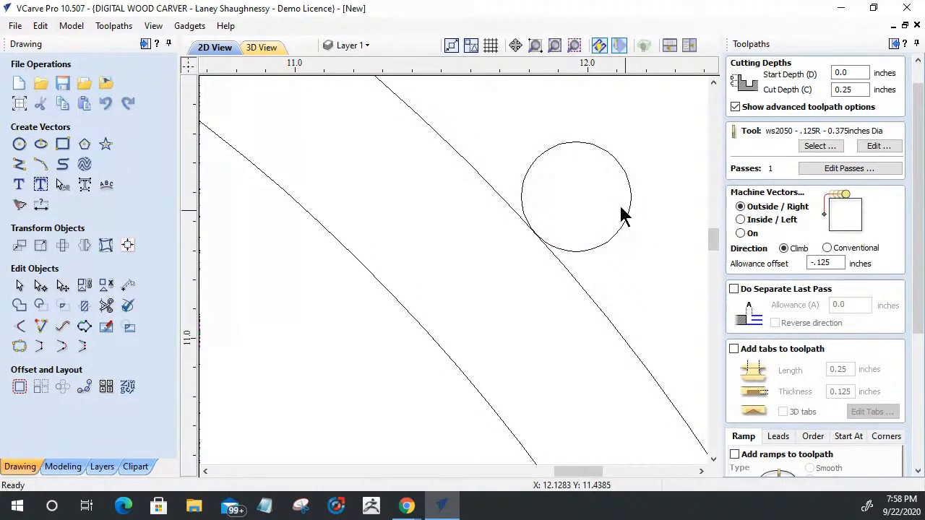
pyautogui.click(628, 214)
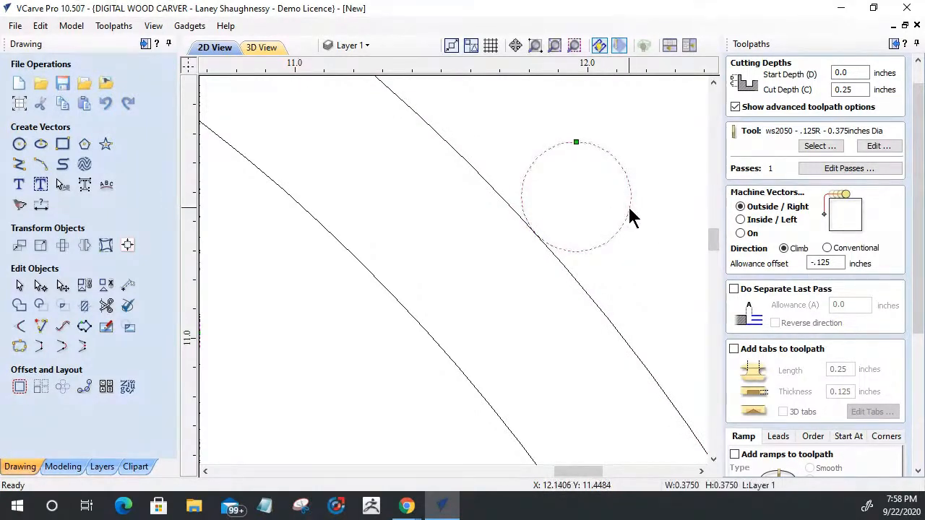
pyautogui.press('Delete')
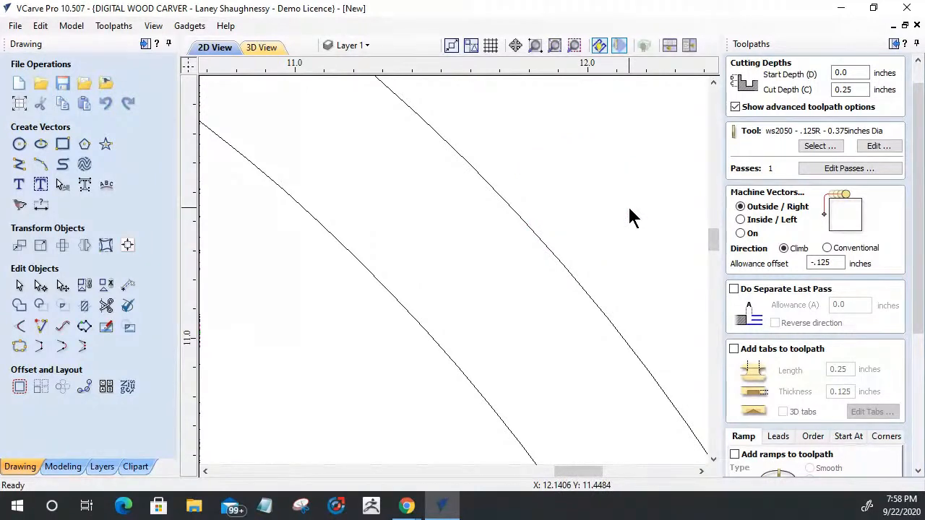
# Review the allowance offset once more against the whole tray and close the round-over toolpath without recalculating
pyautogui.scroll(-5, 617, 169)
pyautogui.scroll(-1, 618, 170)
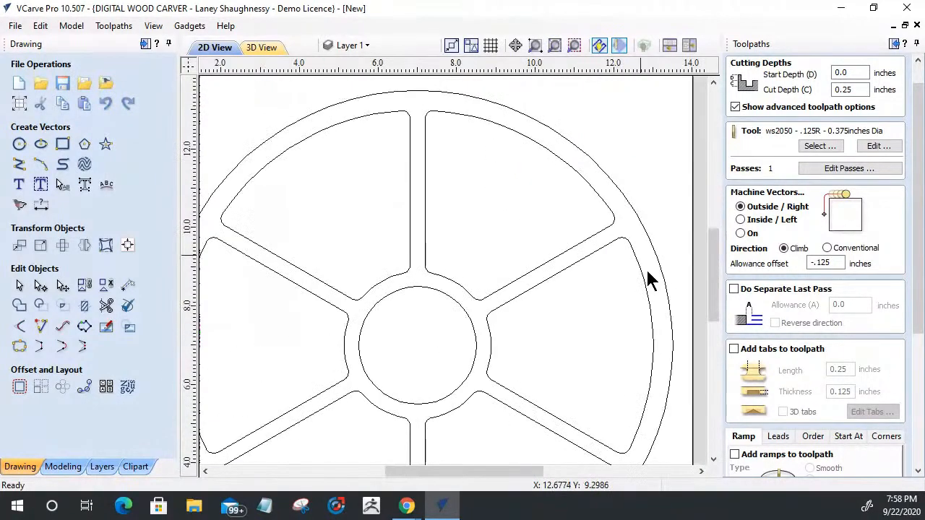
pyautogui.doubleClick(838, 264)
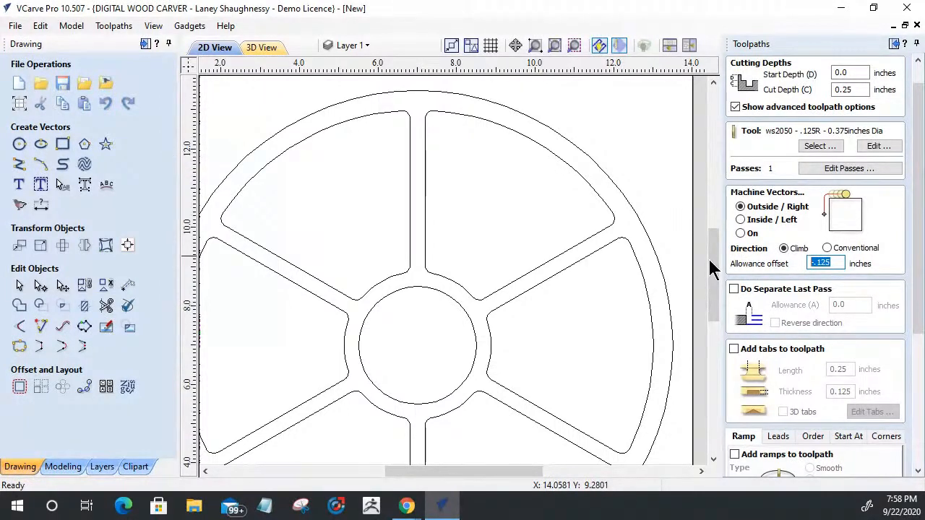
pyautogui.moveTo(918, 217); pyautogui.dragTo(919, 369)
pyautogui.click(878, 468)
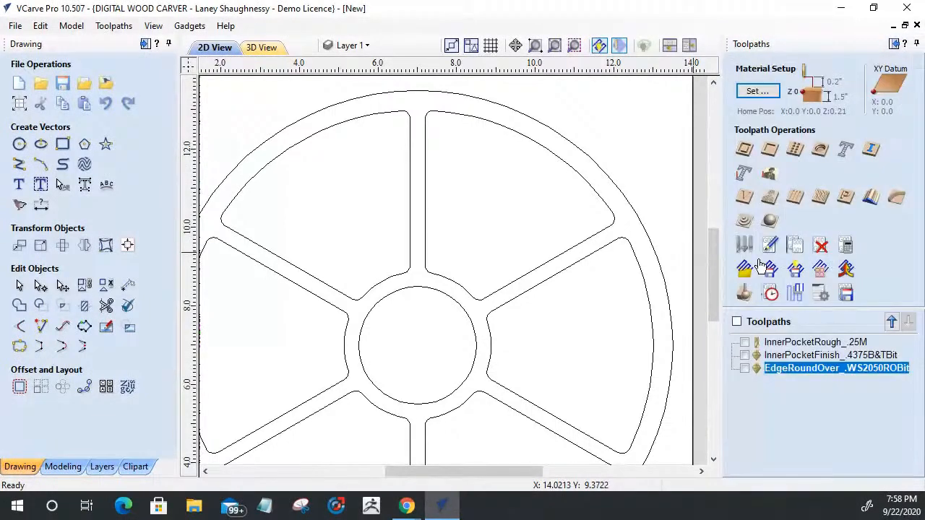
# Display the EdgeRoundOver_.WS2050ROBit toolpath alone in the 2D view, then InnerPocketRough_.25M alone, and examine their cut areas against the tray outlines
pyautogui.click(745, 368)
pyautogui.scroll(3, 594, 159)
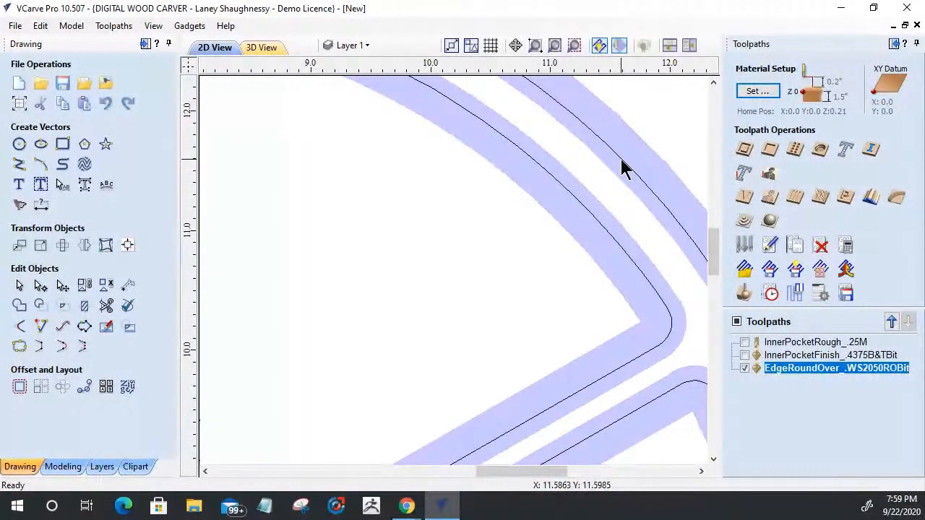
pyautogui.click(745, 368)
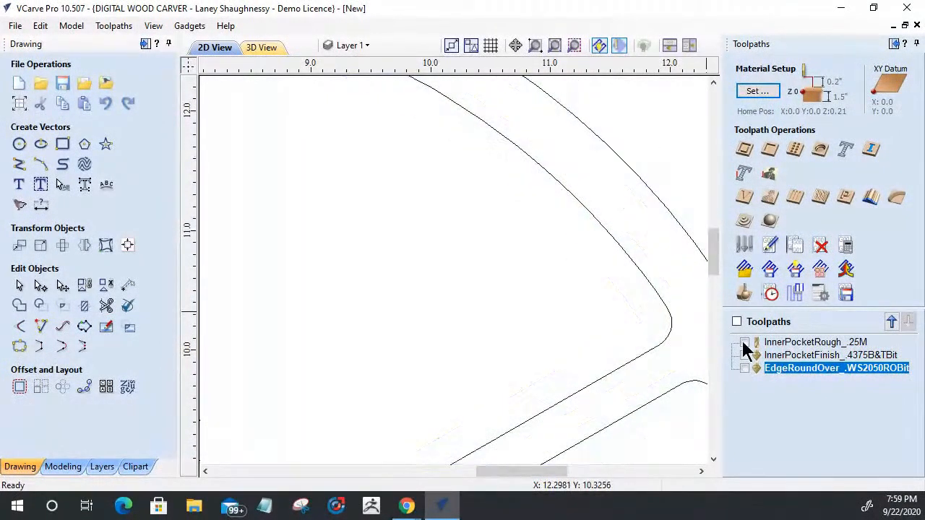
pyautogui.click(744, 342)
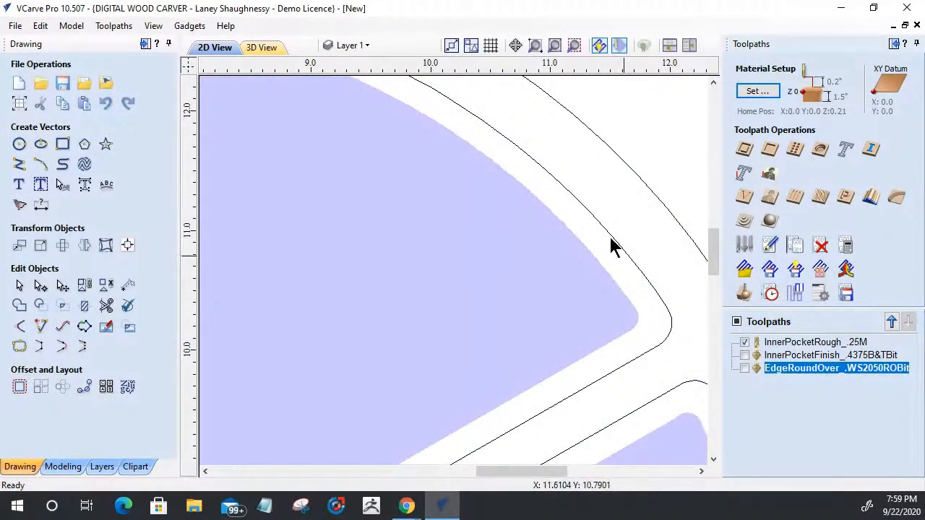
pyautogui.scroll(-4, 631, 304)
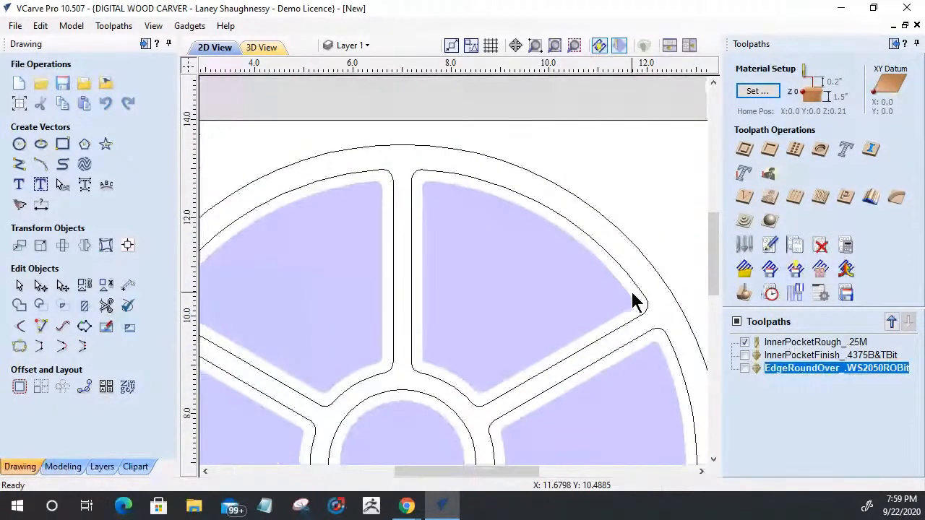
pyautogui.scroll(1, 633, 299)
pyautogui.scroll(3, 621, 282)
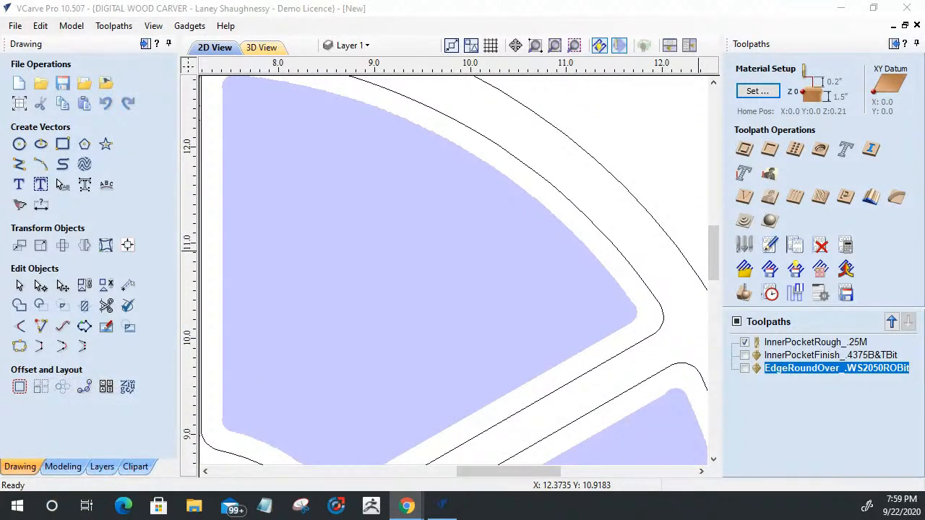
# Reopen EdgeRoundOver_.WS2050ROBit to review its allowance offset, close it unchanged, and check the carved tray in the 3D view
pyautogui.click(772, 375)
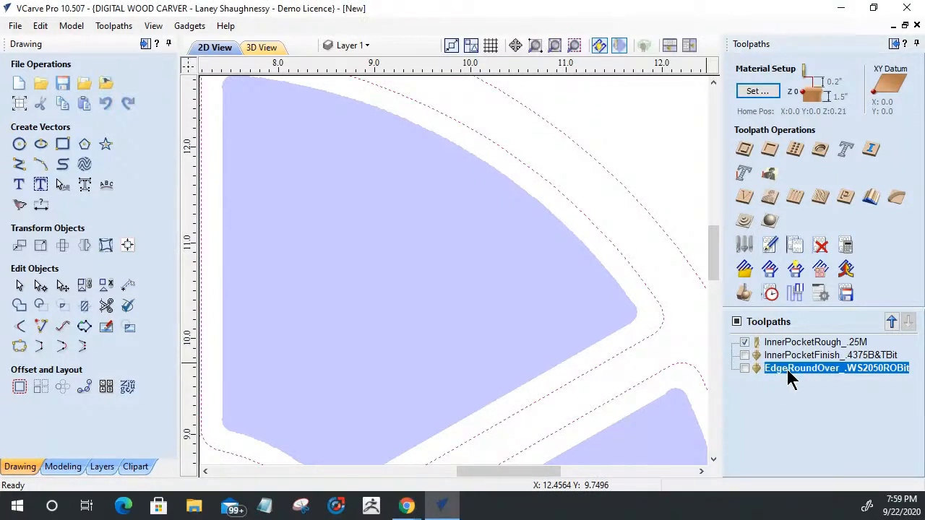
pyautogui.doubleClick(790, 369)
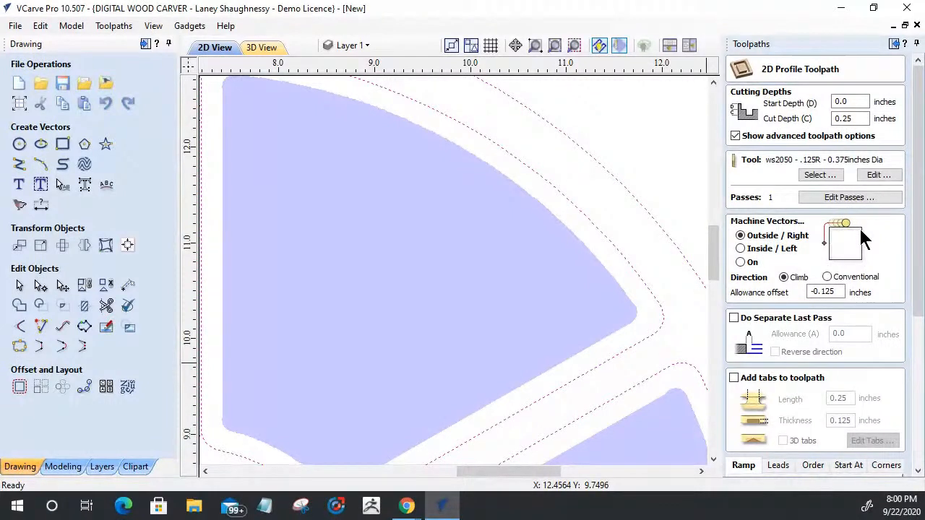
pyautogui.moveTo(839, 290); pyautogui.dragTo(785, 290)
pyautogui.scroll(-1, 879, 268)
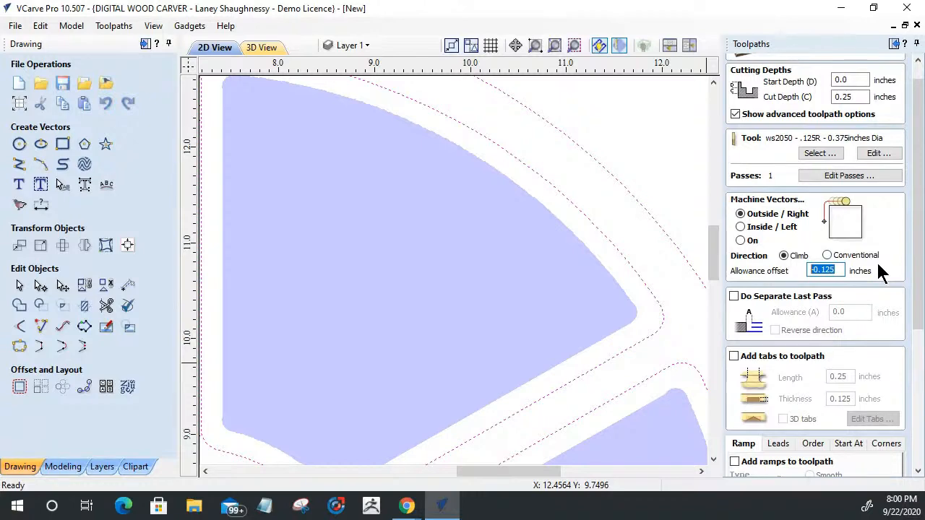
pyautogui.scroll(-10, 843, 443)
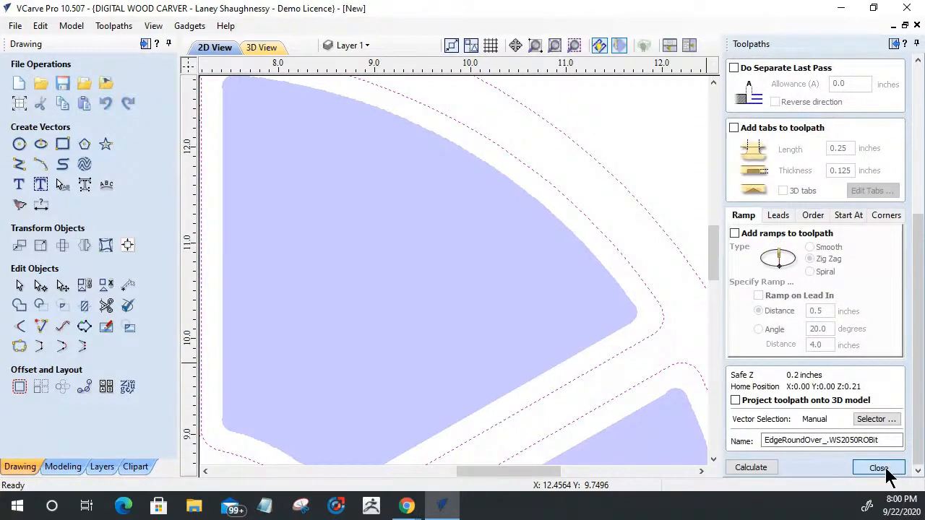
pyautogui.click(892, 464)
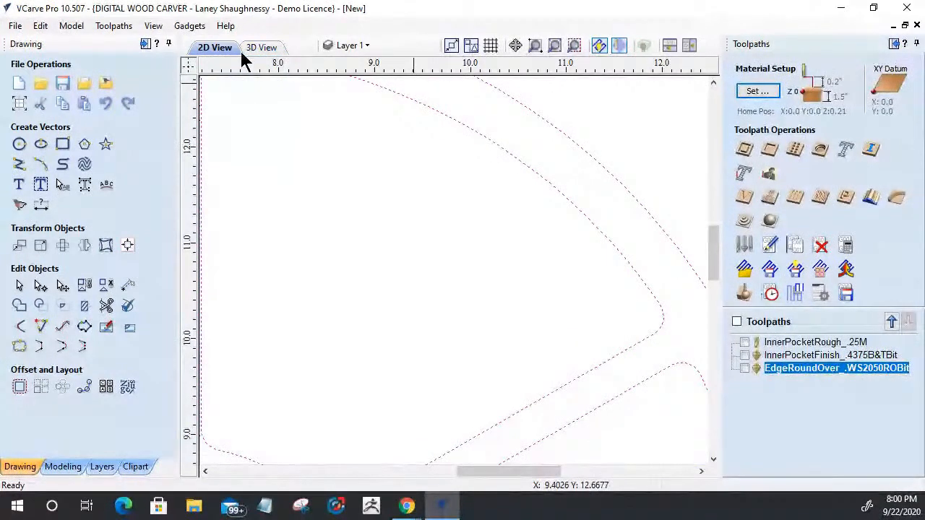
pyautogui.click(249, 48)
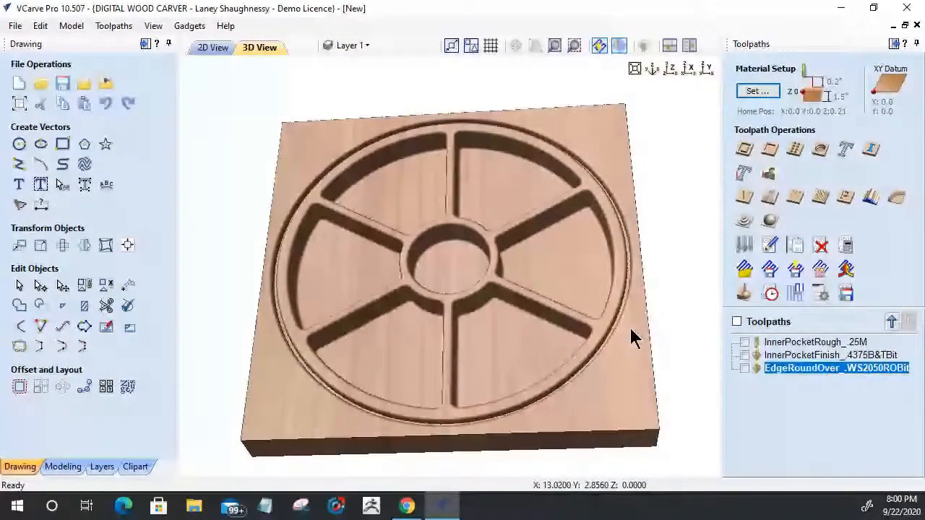
pyautogui.click(215, 47)
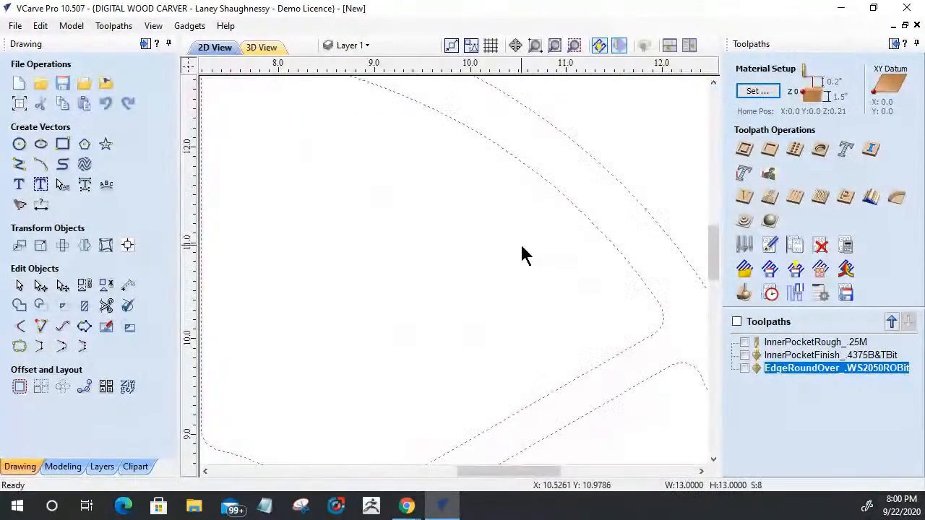
# Start a 2D profile toolpath on the tray's outer circle with a cut depth of 1.5 inches and the End Mill (0.25 inches)
pyautogui.click(620, 186)
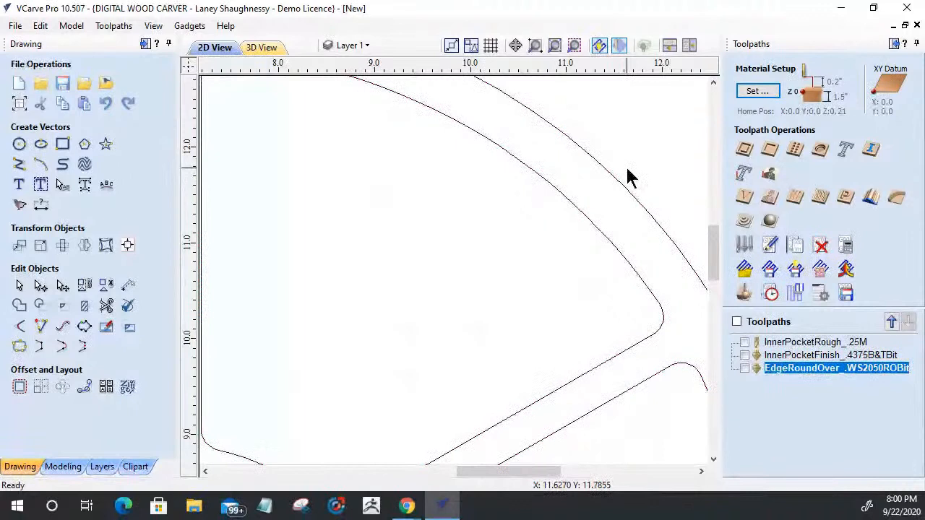
pyautogui.click(744, 149)
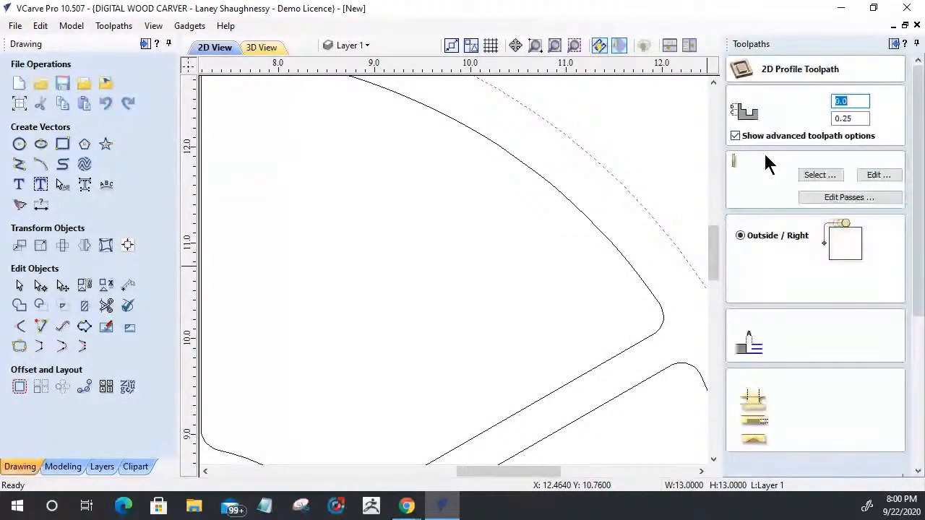
pyautogui.press('Tab')
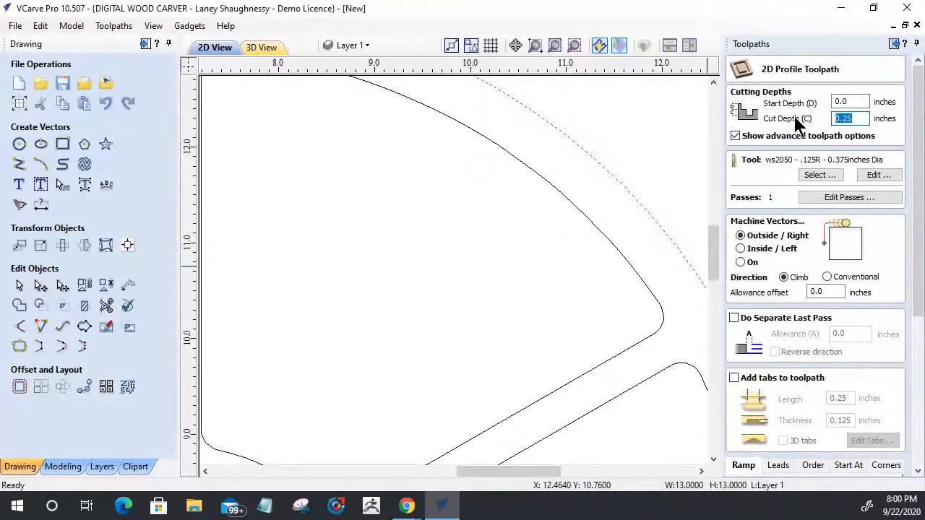
pyautogui.write('1.5')
pyautogui.click(817, 175)
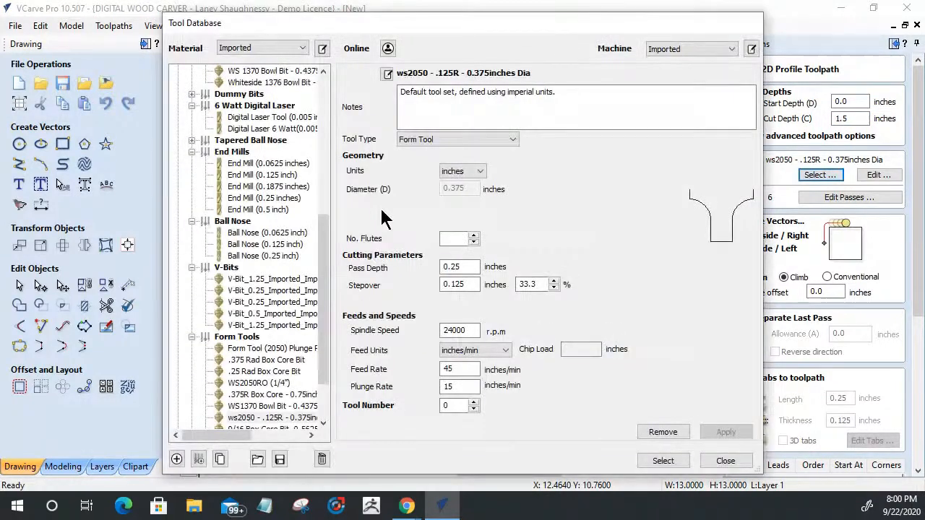
pyautogui.scroll(-2, 318, 365)
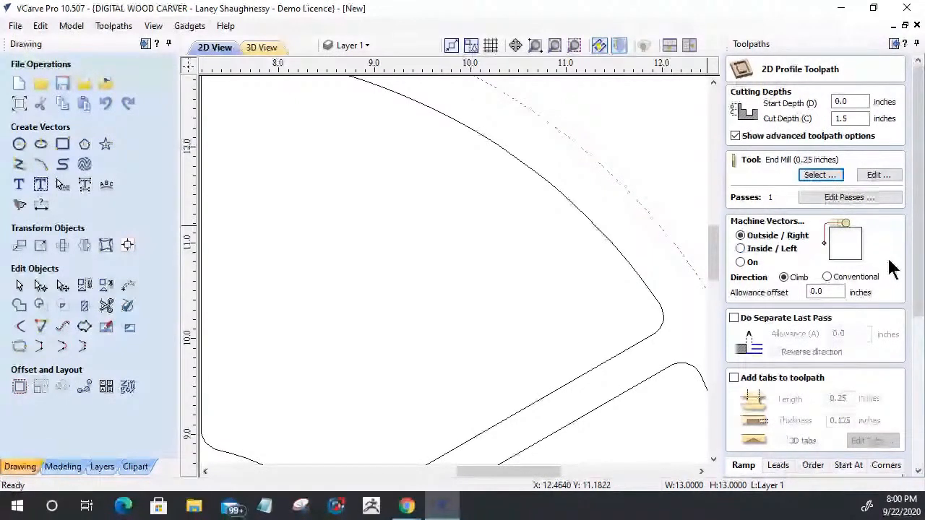
pyautogui.scroll(-3, 726, 291)
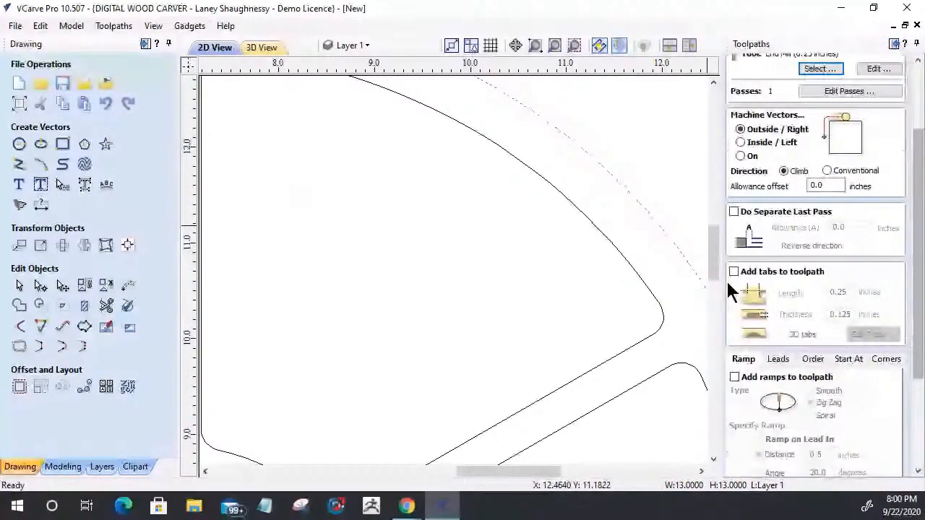
pyautogui.click(733, 271)
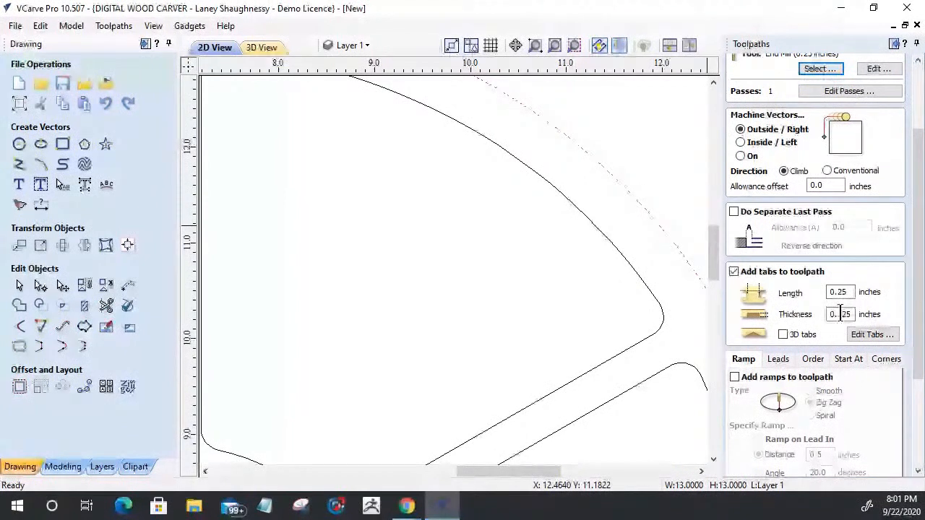
pyautogui.scroll(-5, 636, 235)
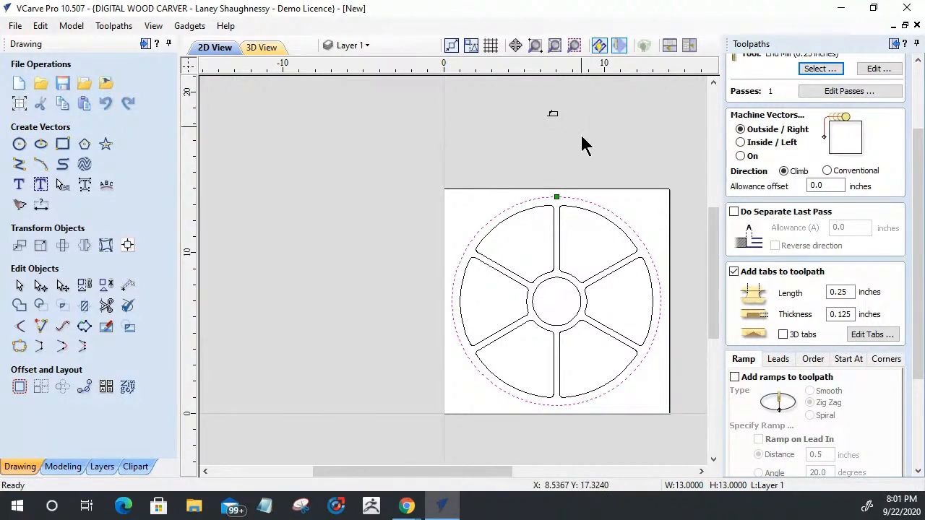
pyautogui.click(733, 272)
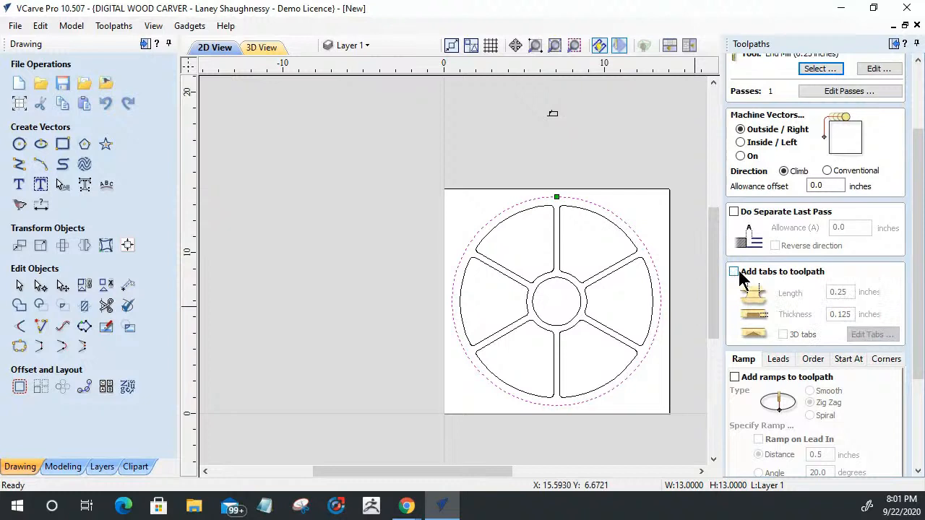
# Name the outer profile toolpath FinalProfileCut_.25EM and calculate it without tabs
pyautogui.moveTo(915, 296); pyautogui.dragTo(919, 388)
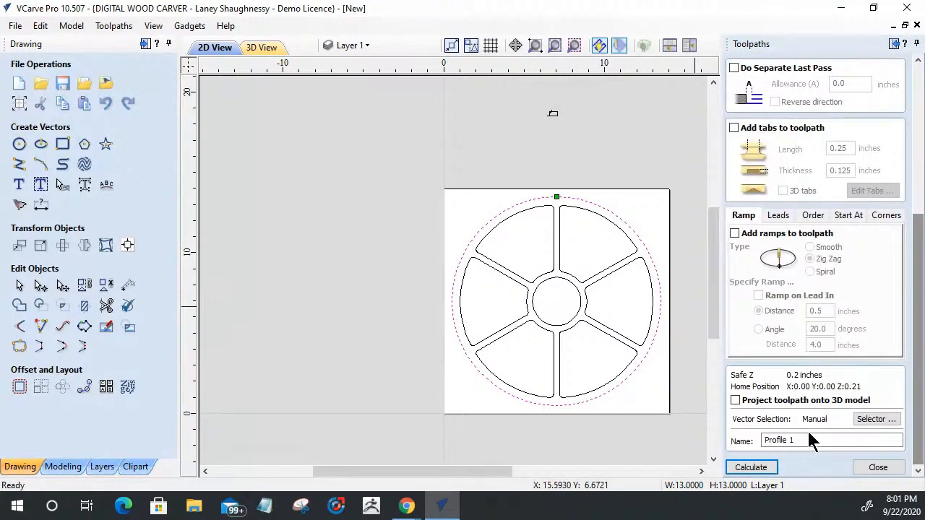
pyautogui.moveTo(793, 441); pyautogui.dragTo(753, 437)
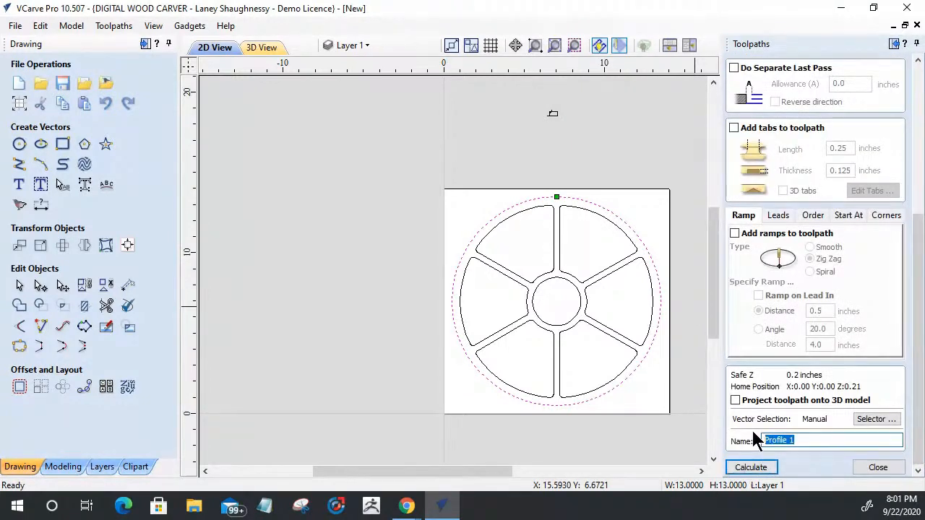
pyautogui.write('FinalProfileCut_.25EM')
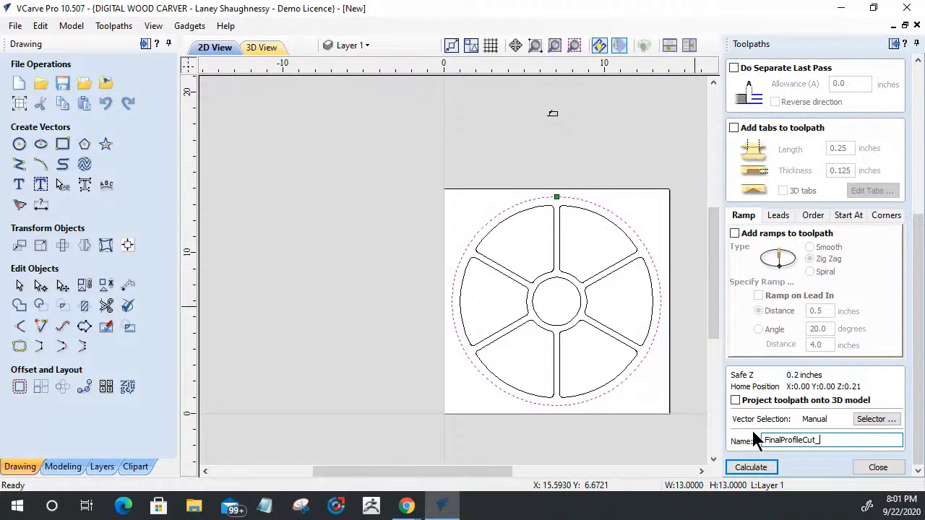
pyautogui.click(758, 468)
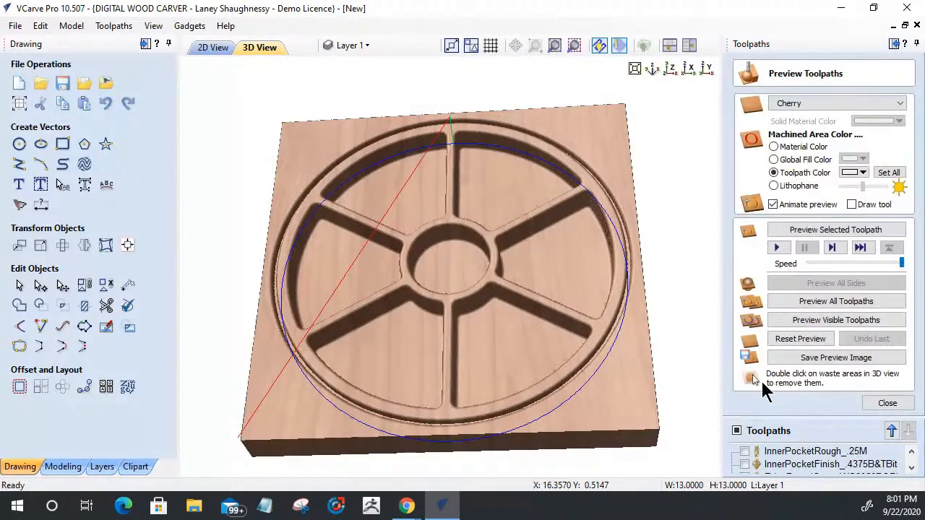
# Preview the final profile cut, remove the waste material around the round tray, and inspect the finished tray from several angles
pyautogui.click(811, 231)
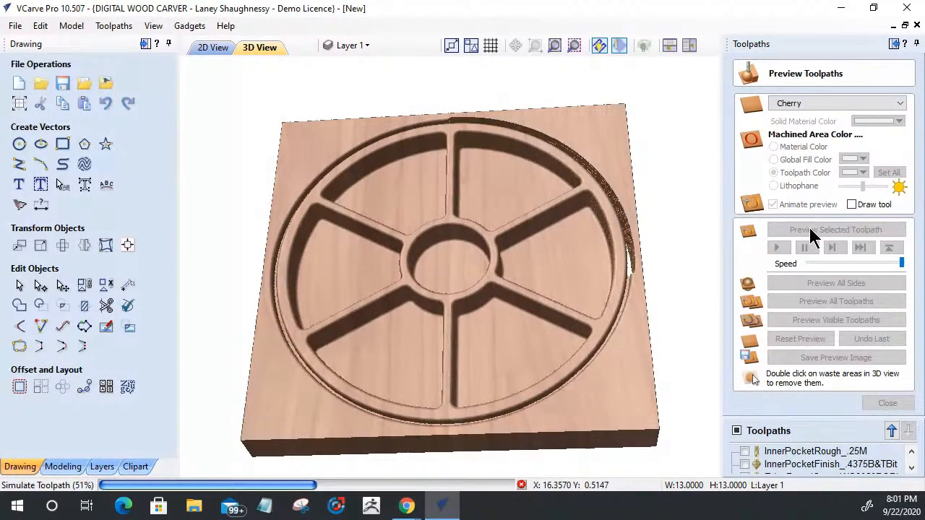
pyautogui.doubleClick(648, 414)
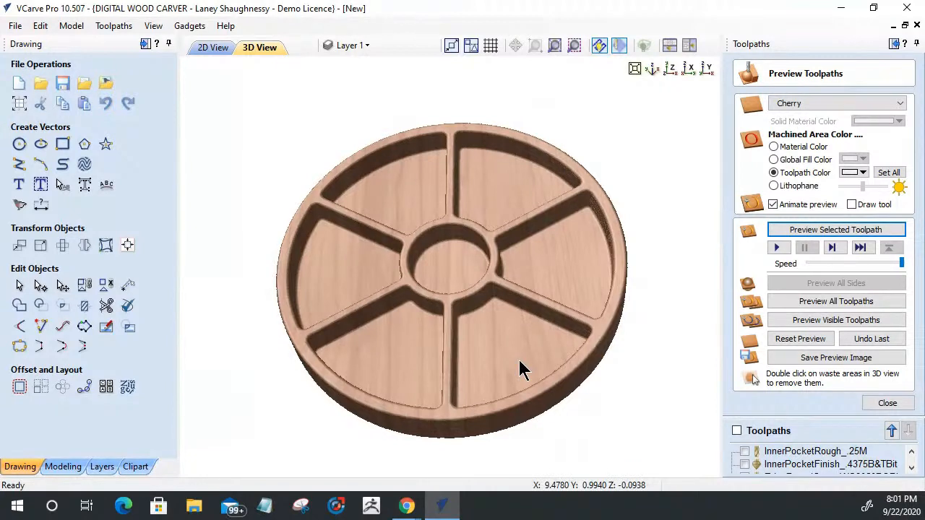
pyautogui.moveTo(519, 361); pyautogui.dragTo(491, 422)
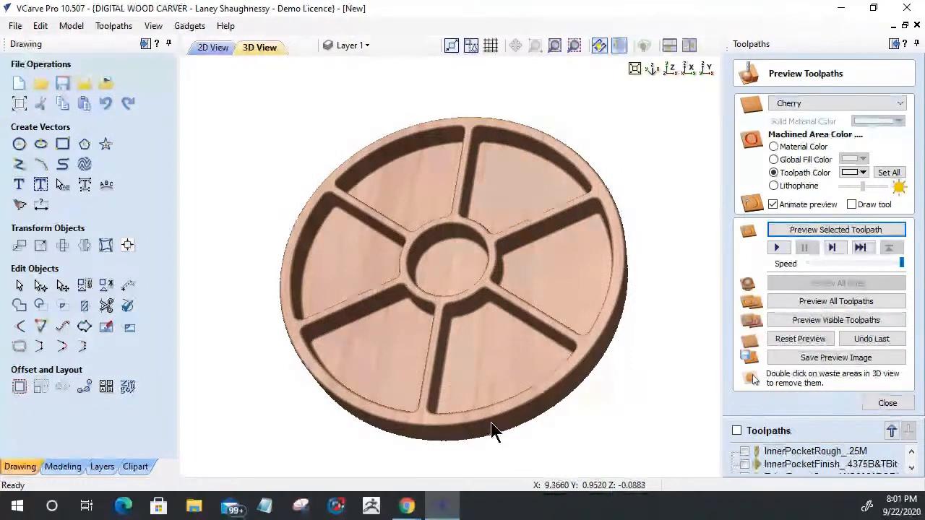
pyautogui.moveTo(580, 368); pyautogui.dragTo(546, 432)
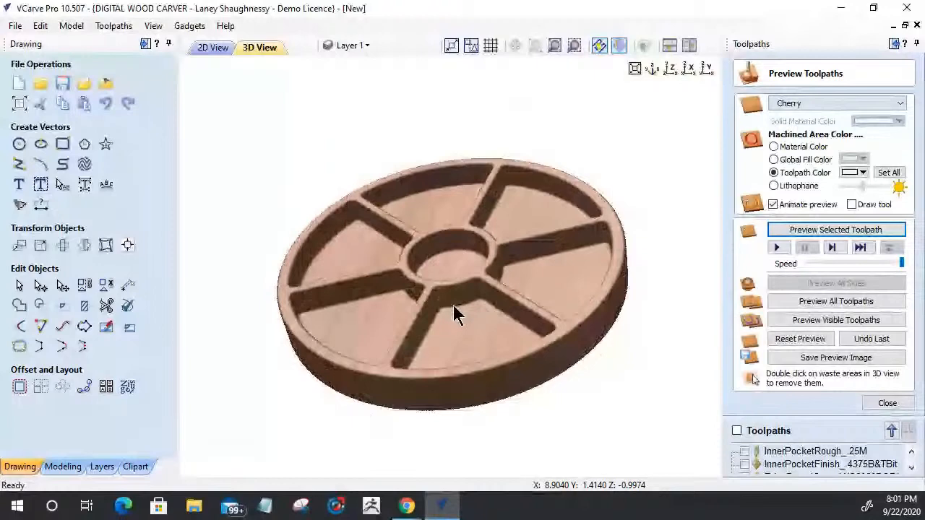
pyautogui.moveTo(453, 305); pyautogui.dragTo(470, 188)
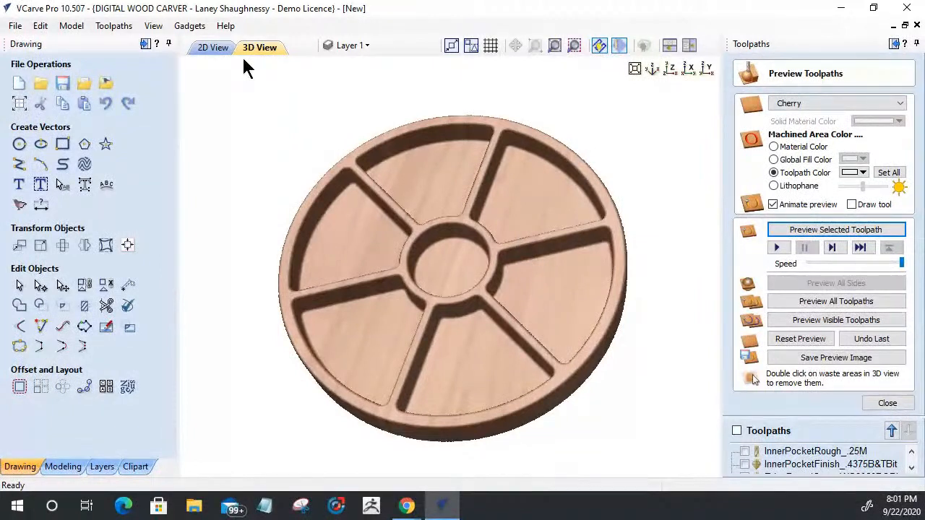
# Delete the small leftover outline above the material in the 2D view
pyautogui.click(217, 51)
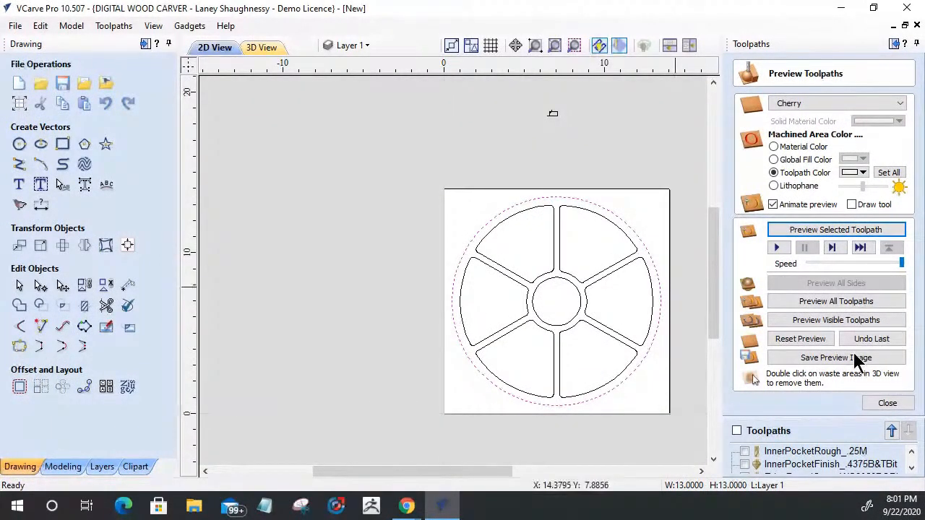
pyautogui.moveTo(494, 83); pyautogui.dragTo(630, 159)
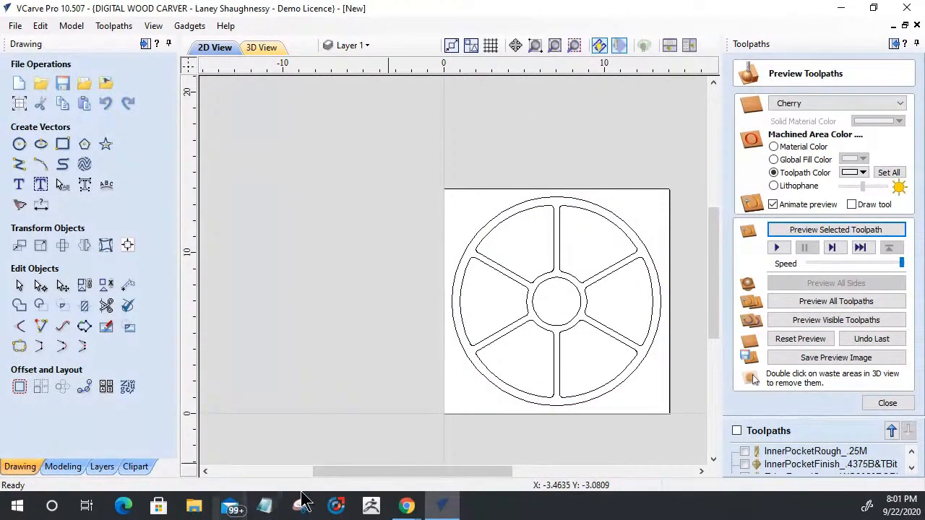
pyautogui.click(203, 506)
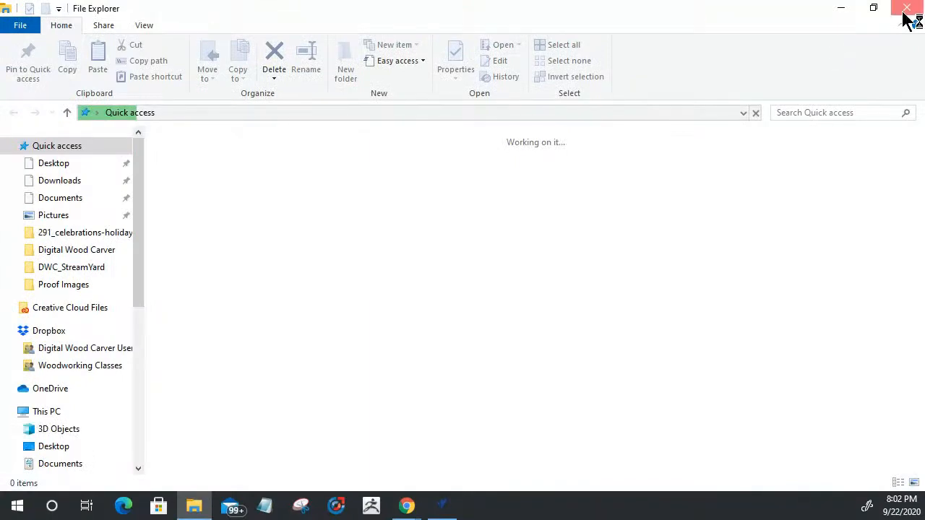
pyautogui.click(907, 18)
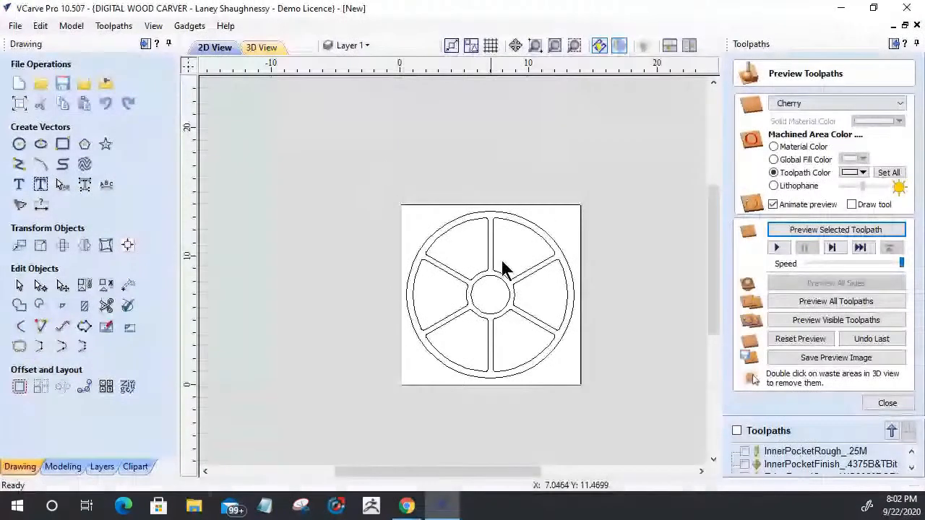
pyautogui.scroll(3, 562, 331)
pyautogui.scroll(-3, 559, 326)
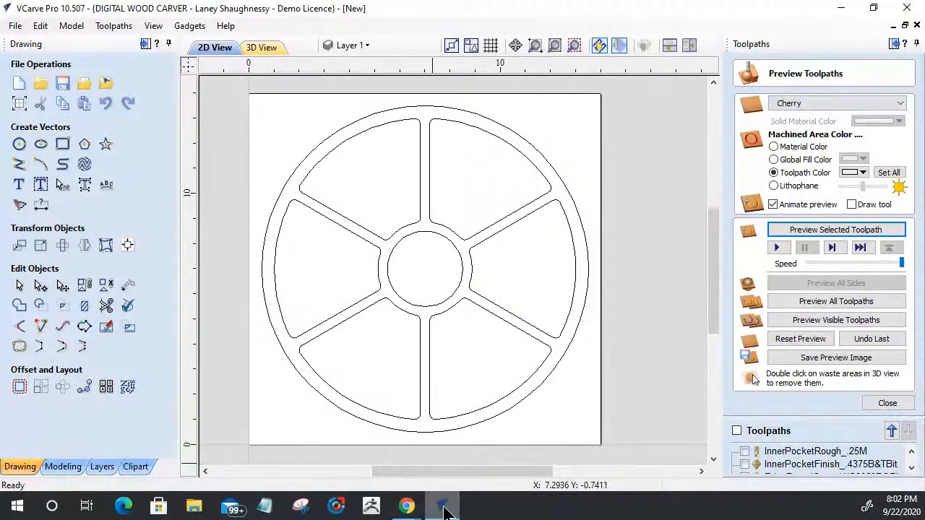
pyautogui.click(444, 512)
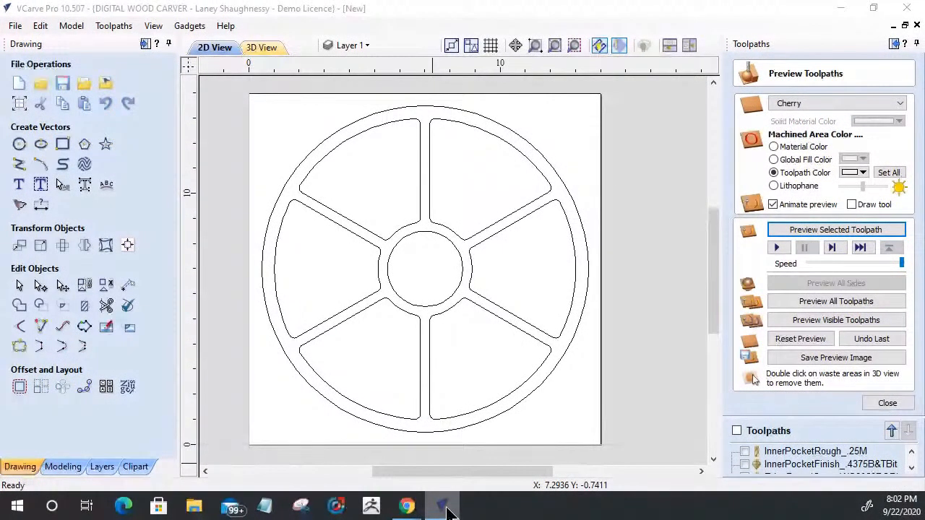
pyautogui.rightClick(448, 512)
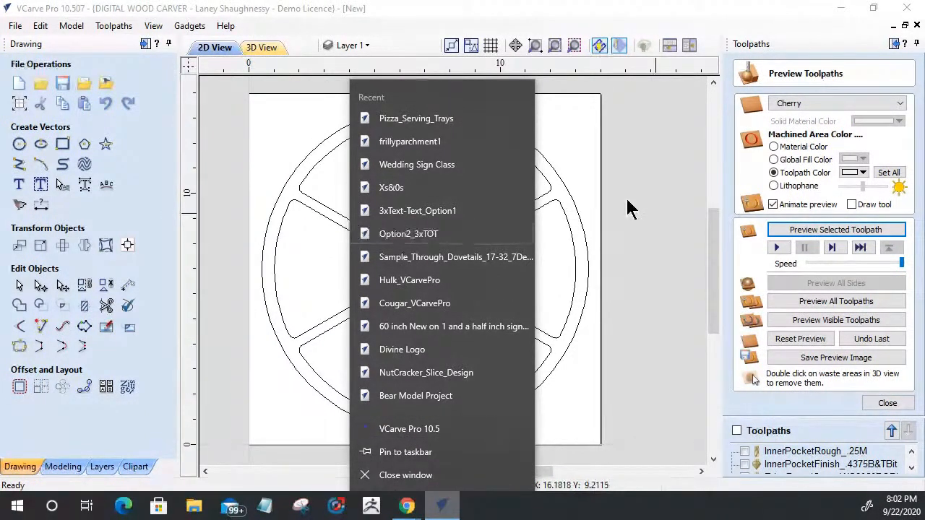
pyautogui.click(442, 232)
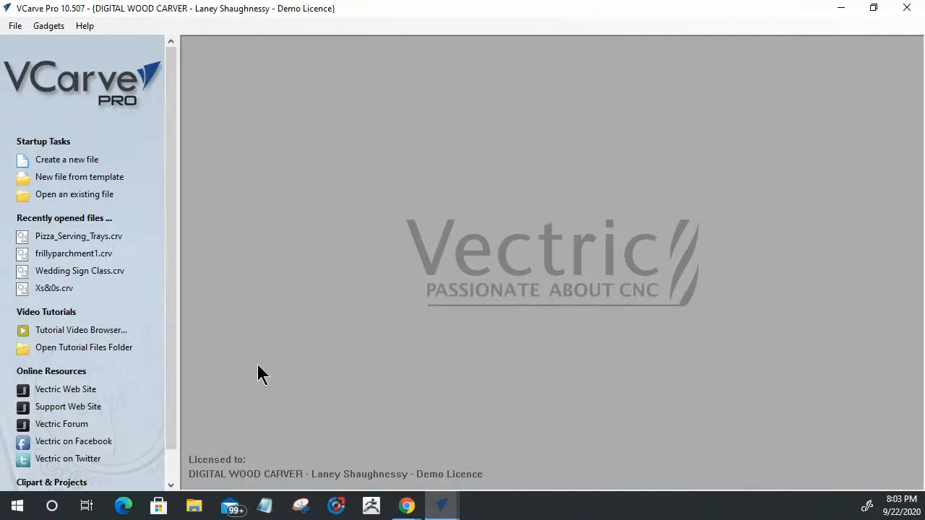
# Start opening an existing file and browse to the Chip-N-Dip_Desktop_Pro_Aspire_9 folder inside CNC JOBS in Documents
pyautogui.click(63, 198)
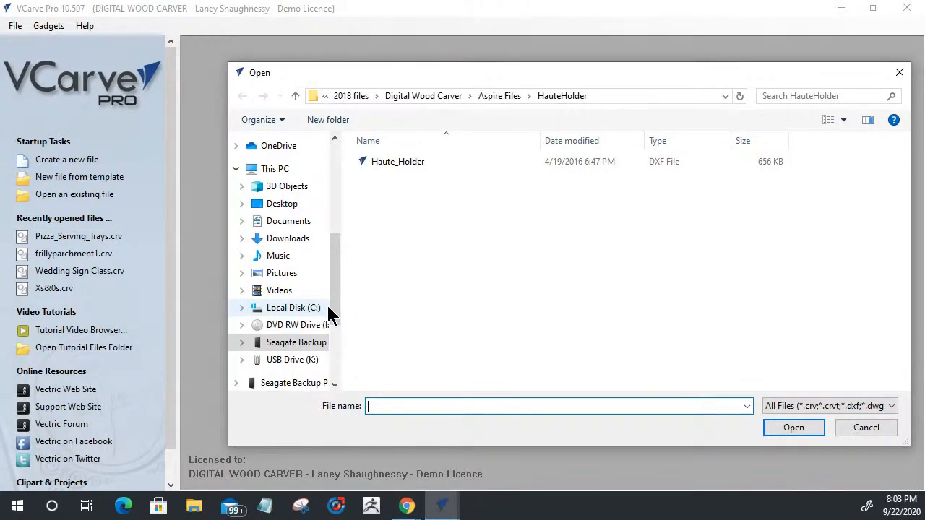
pyautogui.moveTo(334, 285); pyautogui.dragTo(334, 270)
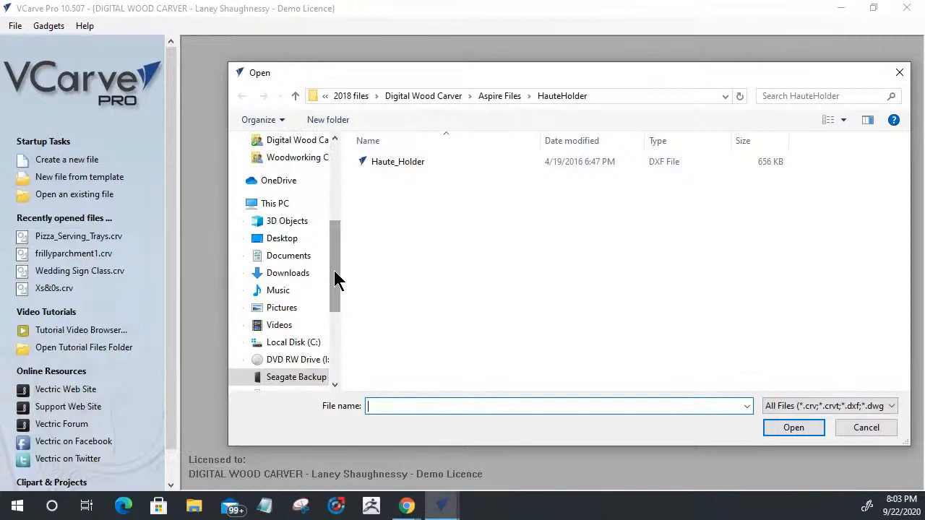
pyautogui.click(294, 261)
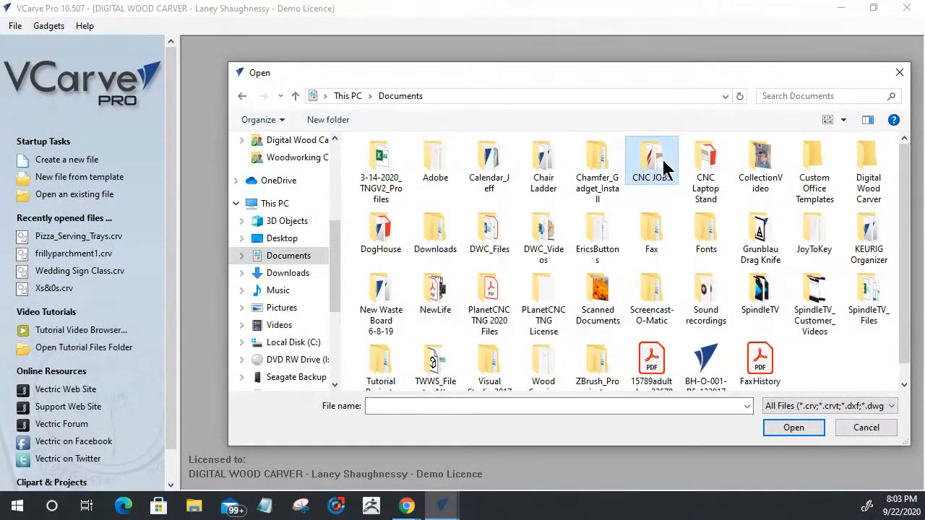
pyautogui.doubleClick(662, 162)
pyautogui.click(408, 194)
pyautogui.doubleClick(406, 192)
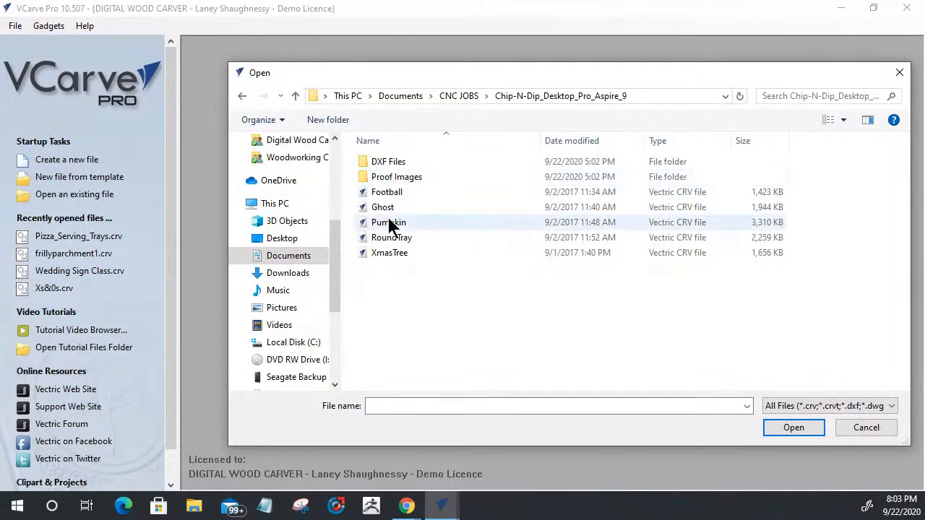
# Check the contents of the DXF Files subfolder, return to its parent folder and open the Pumpkin CRV file
pyautogui.doubleClick(383, 161)
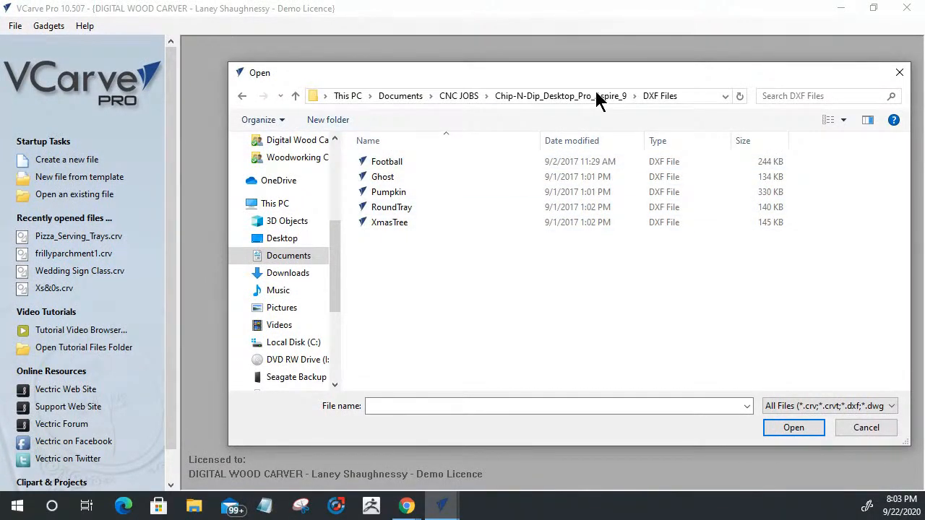
pyautogui.click(564, 96)
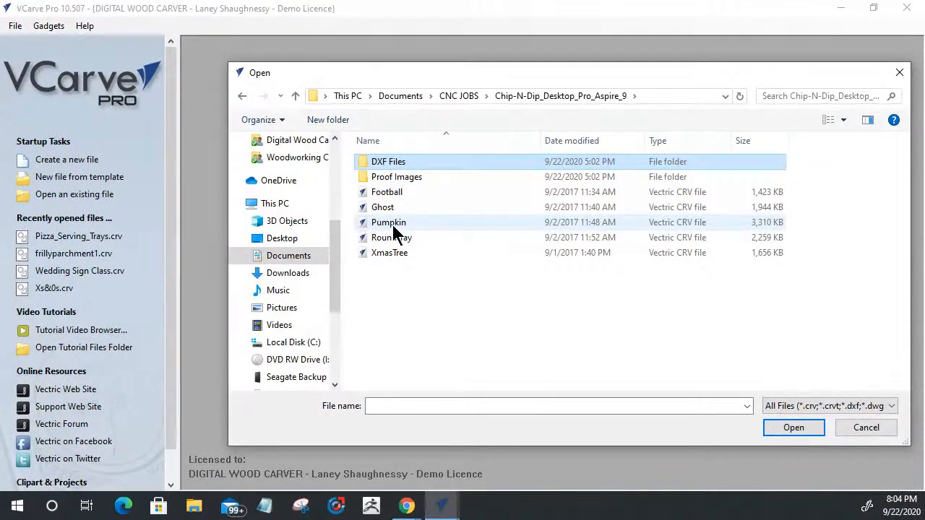
pyautogui.doubleClick(392, 223)
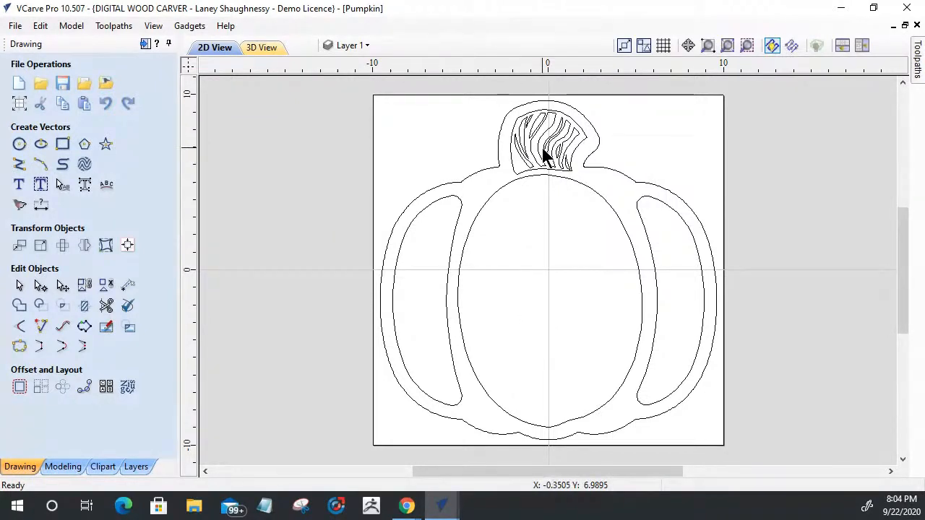
# Show the pumpkin tray's toolpaths, select 01_InsidePocket_.5EndMill, and examine the tools and cutting order of the listed toolpaths
pyautogui.click(147, 44)
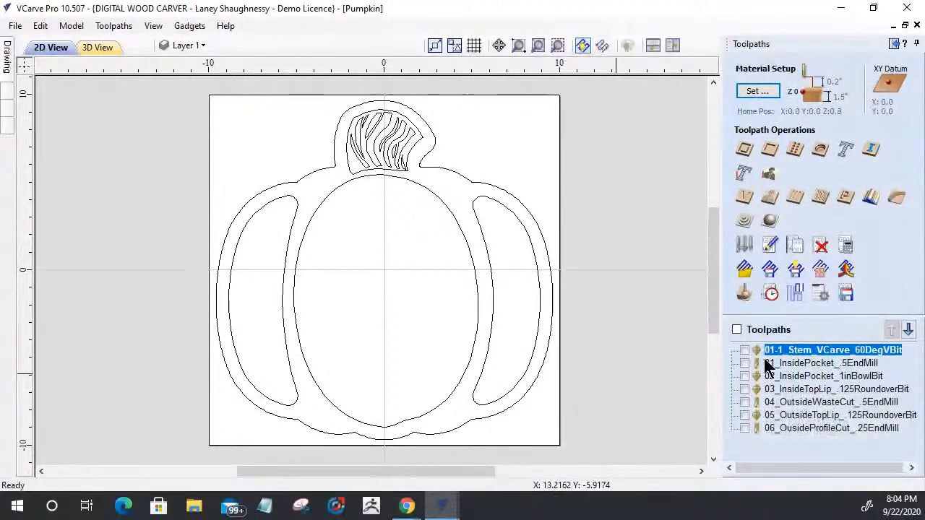
pyautogui.moveTo(806, 351)
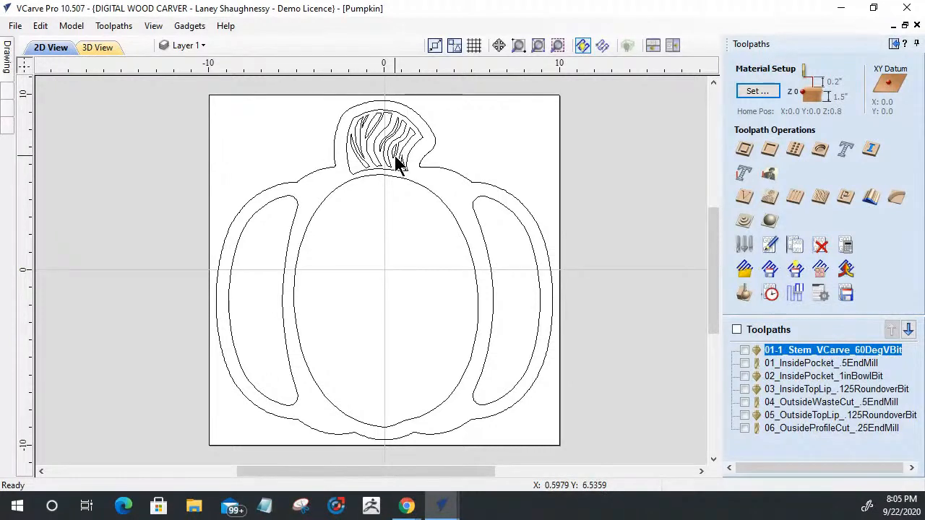
pyautogui.click(779, 364)
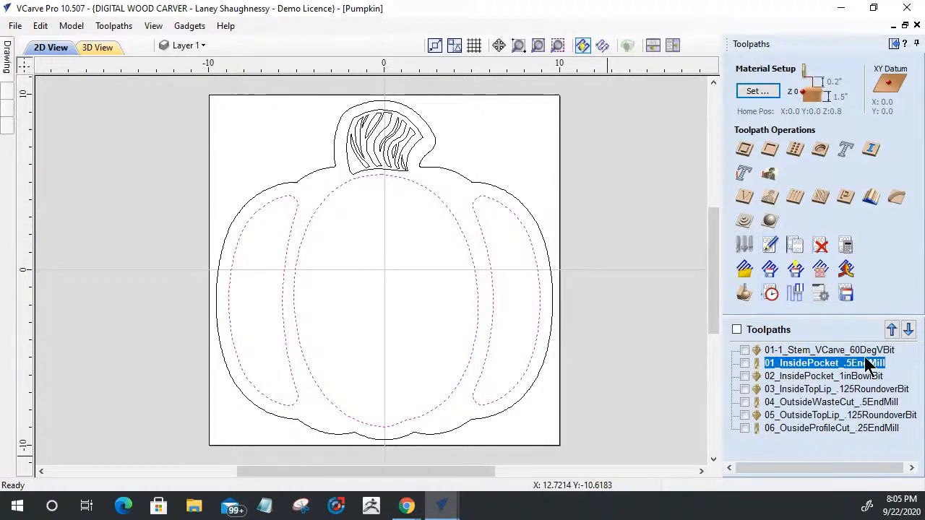
pyautogui.moveTo(876, 369)
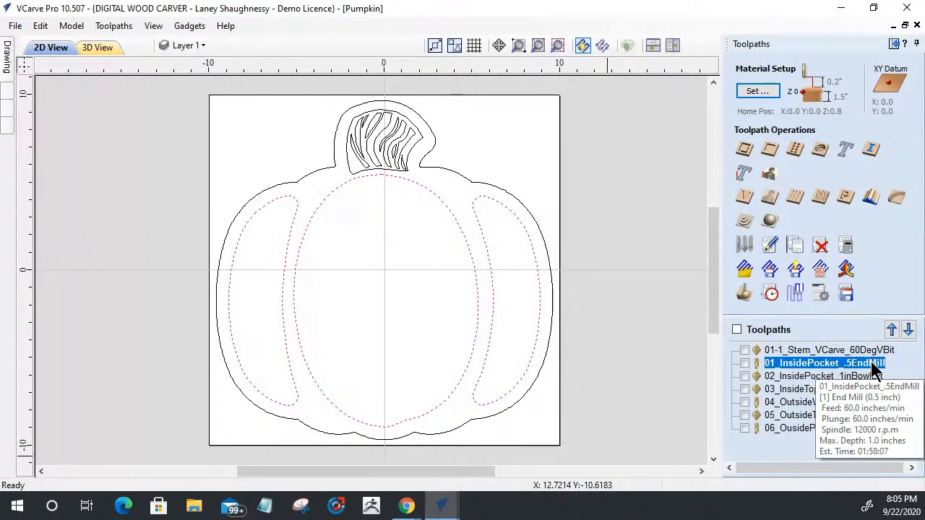
pyautogui.moveTo(789, 380)
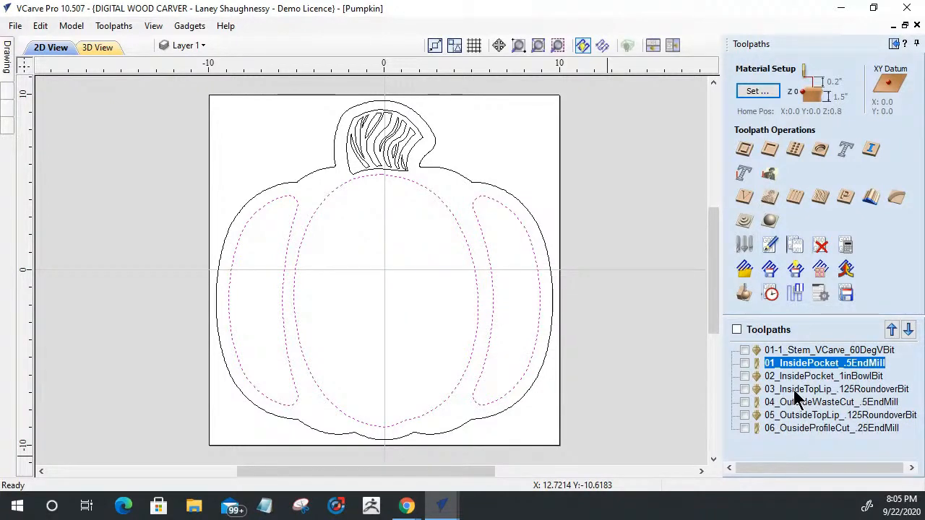
pyautogui.moveTo(884, 392)
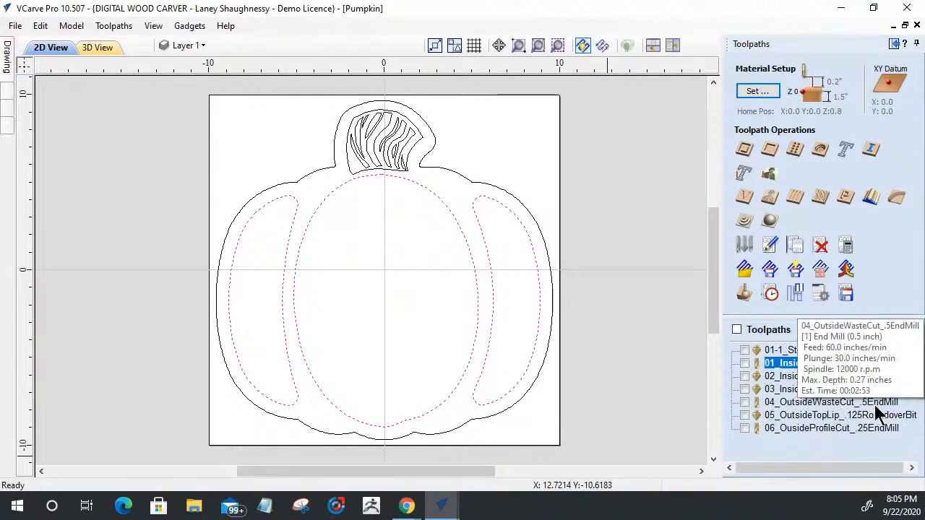
pyautogui.moveTo(821, 420)
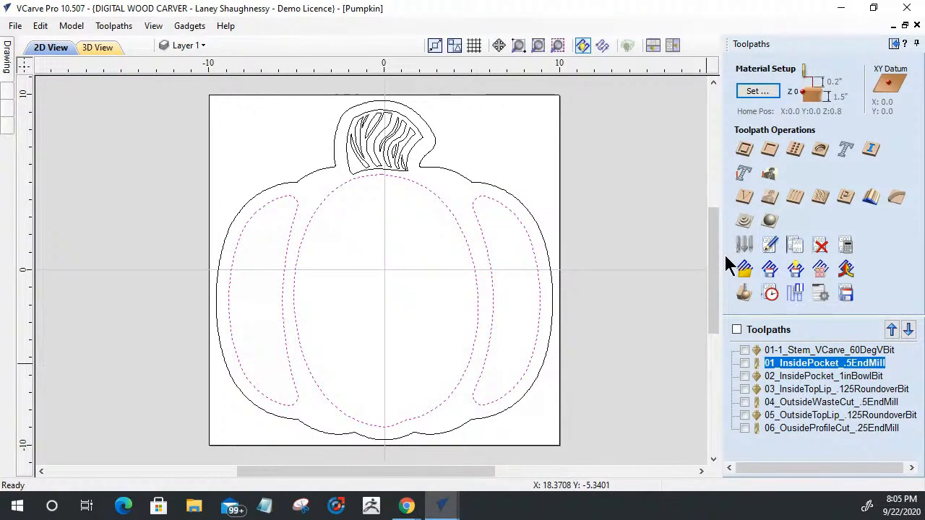
# Simulate all of the pumpkin tray's toolpaths on the cherry material in the 3D view
pyautogui.click(92, 48)
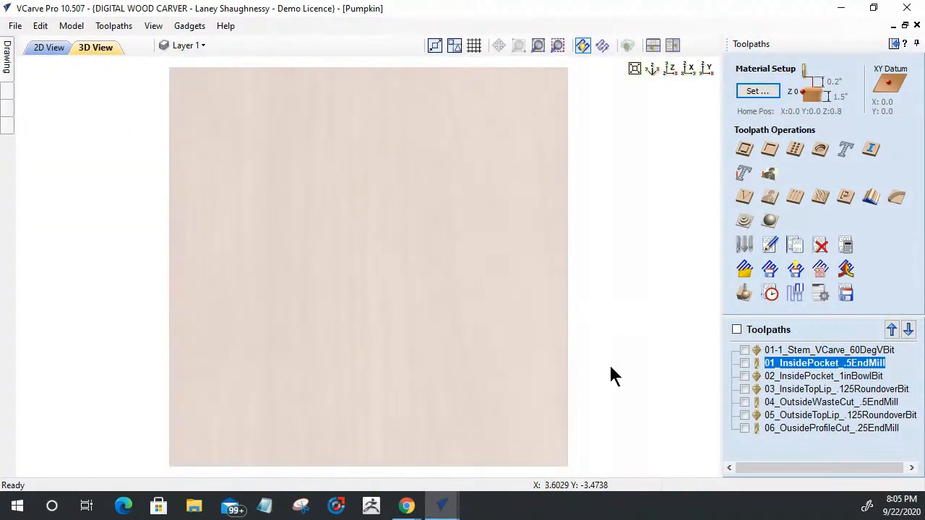
pyautogui.click(745, 293)
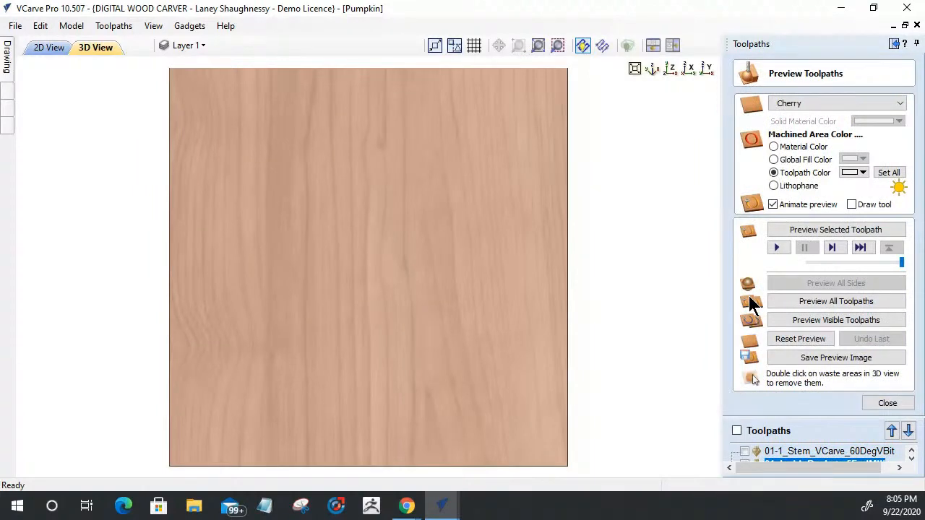
pyautogui.click(837, 303)
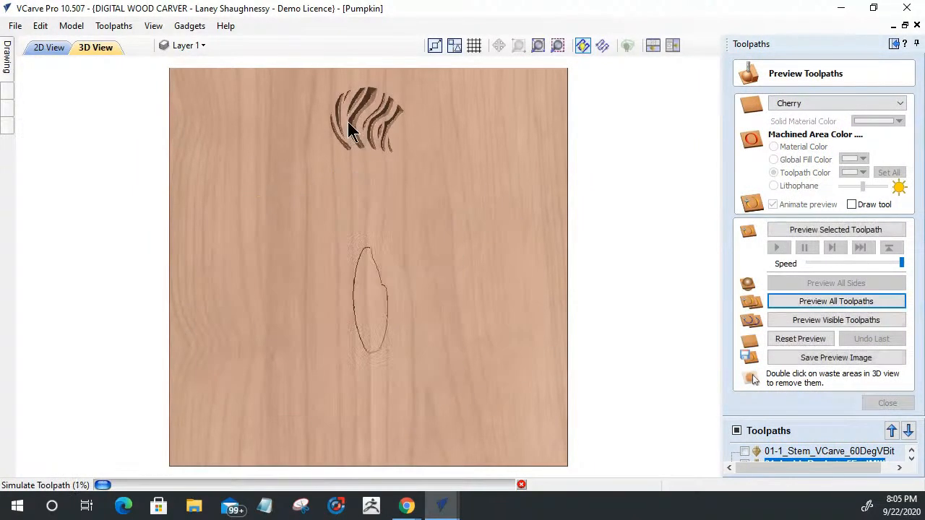
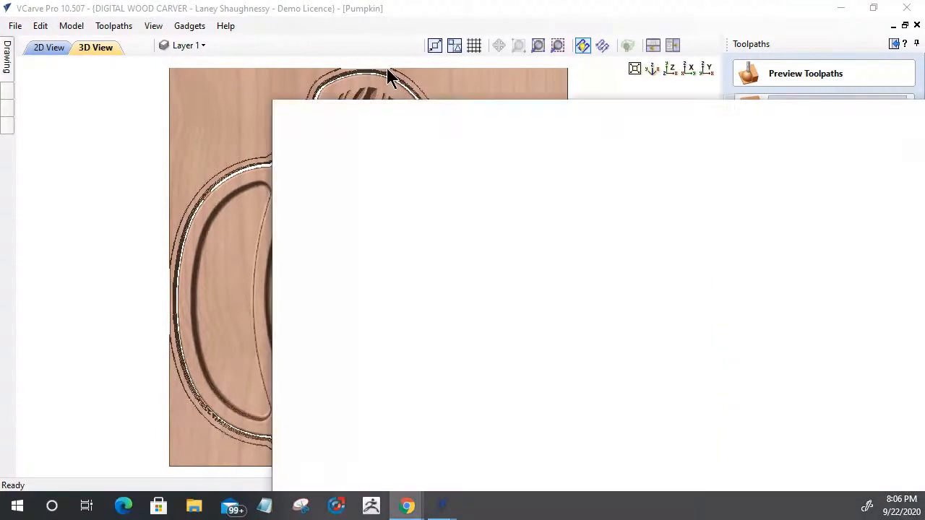
# Switch to Chrome and look through the "store bought dips" image results for container shapes and sizes that could suit the tray
pyautogui.moveTo(387, 68); pyautogui.dragTo(339, 1)
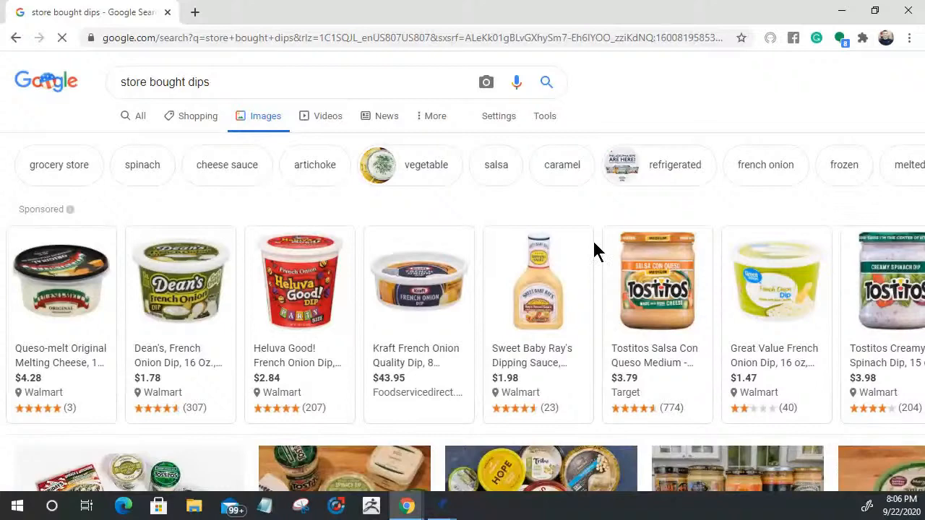
pyautogui.scroll(-2, 594, 251)
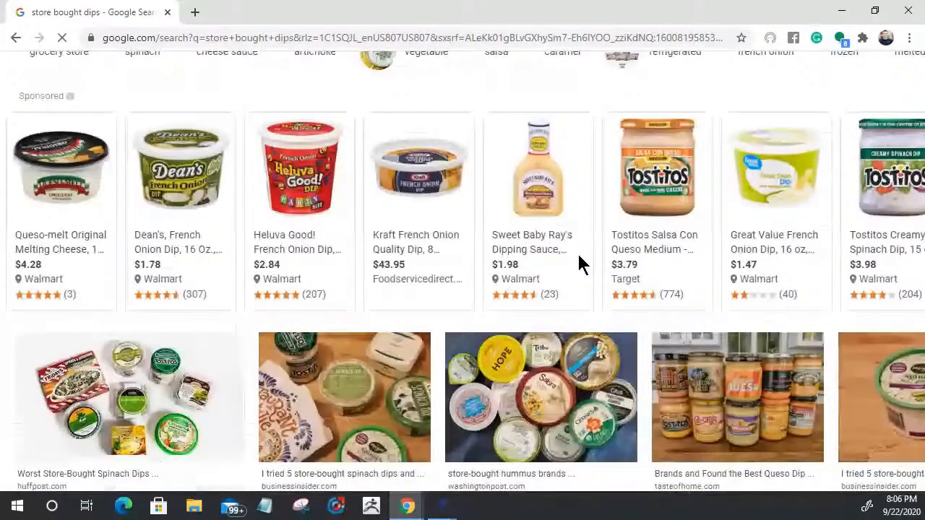
pyautogui.scroll(-1, 581, 264)
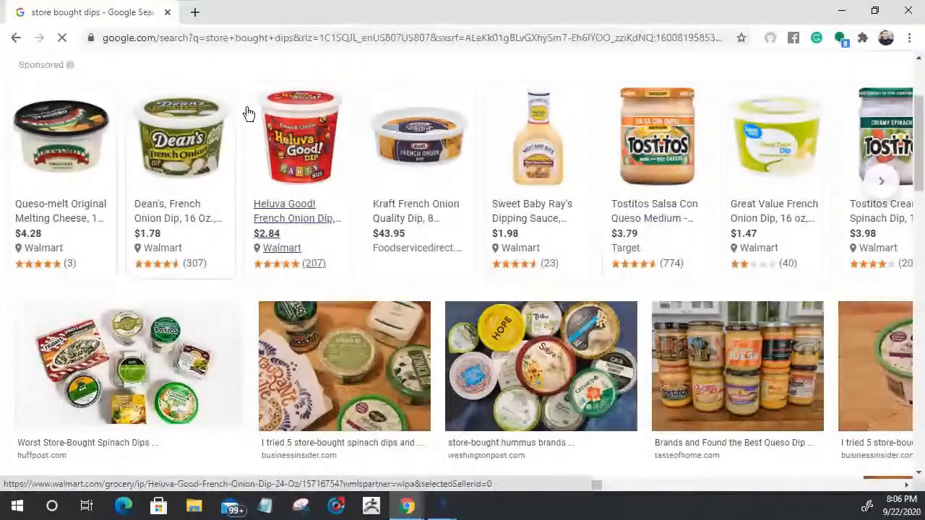
pyautogui.moveTo(292, 160)
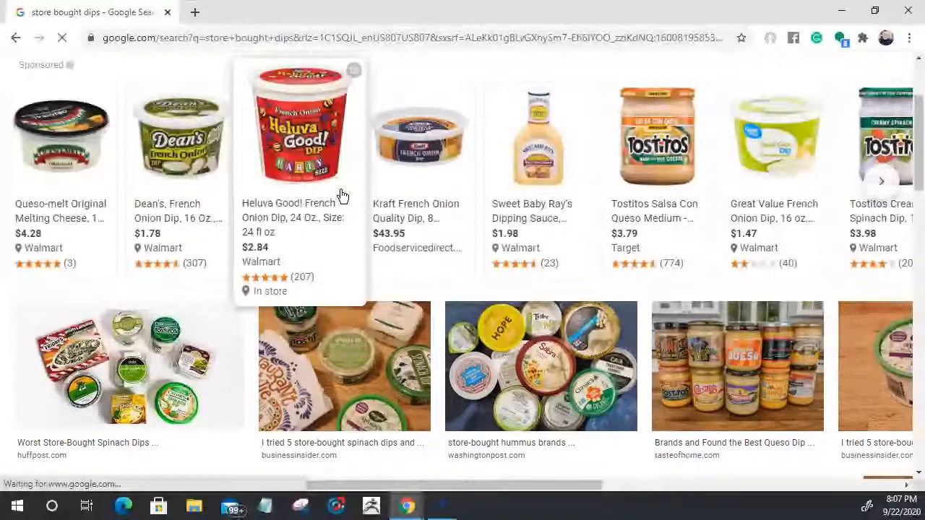
pyautogui.scroll(-1, 413, 363)
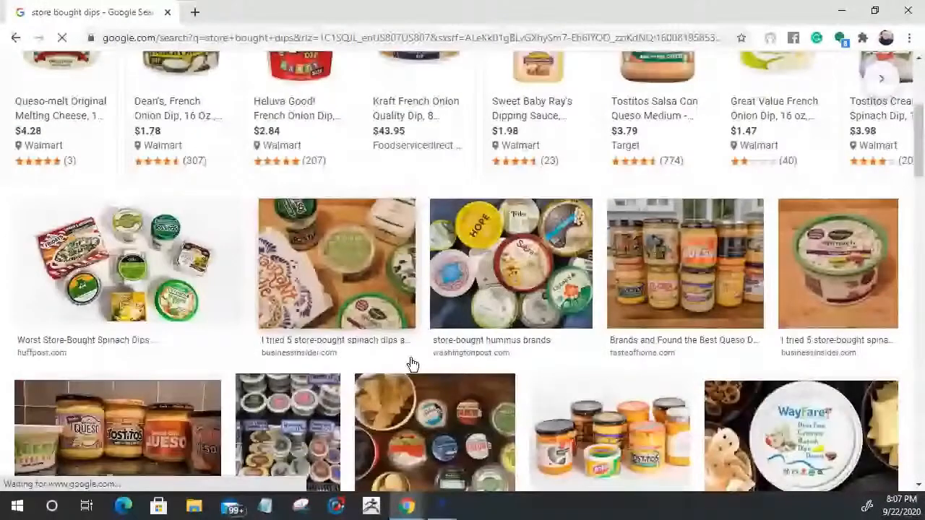
pyautogui.scroll(-2, 413, 363)
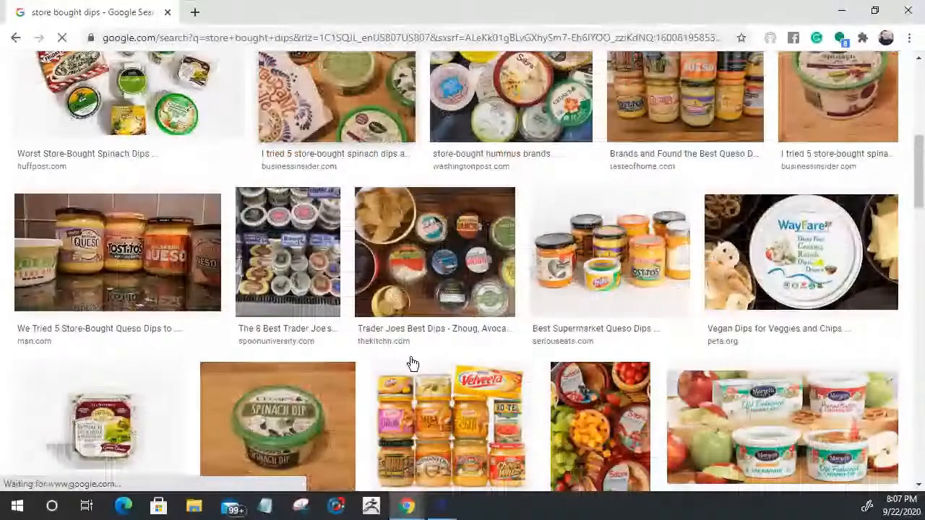
pyautogui.scroll(-1, 413, 364)
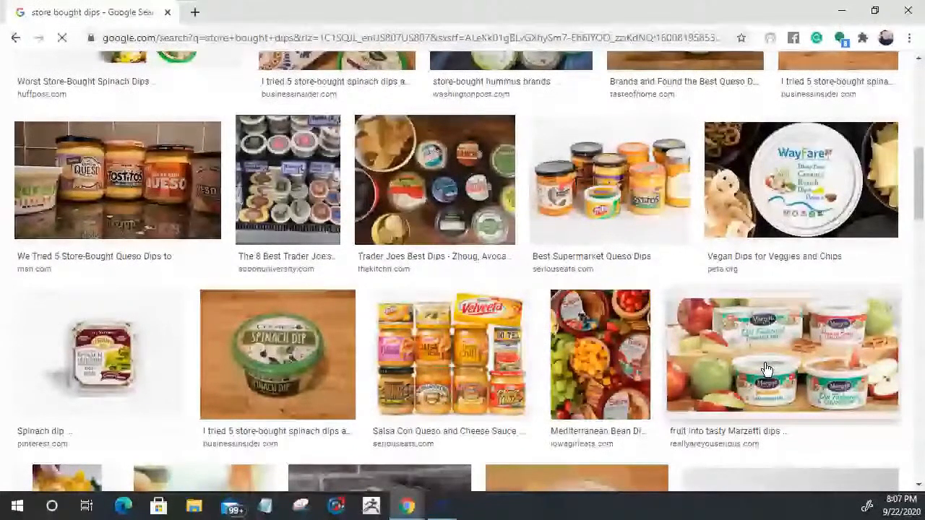
pyautogui.scroll(-3, 766, 369)
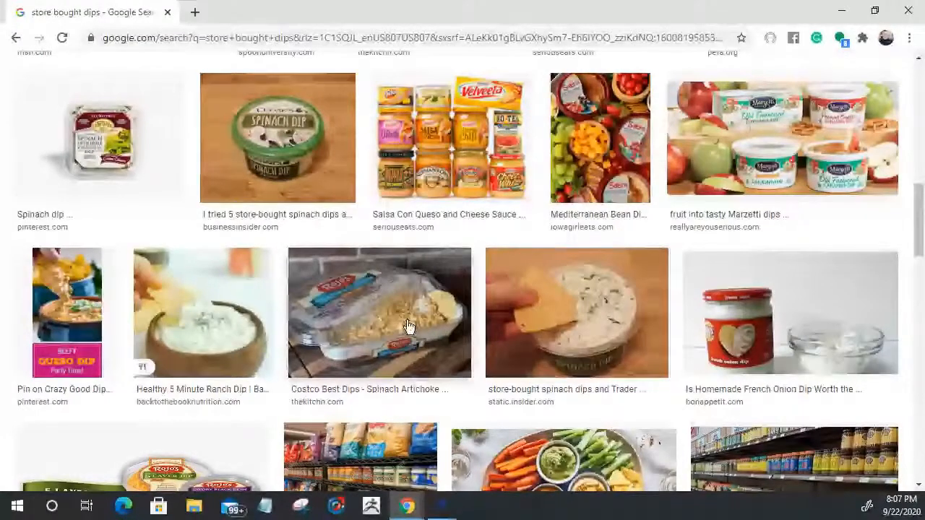
pyautogui.scroll(-1, 408, 326)
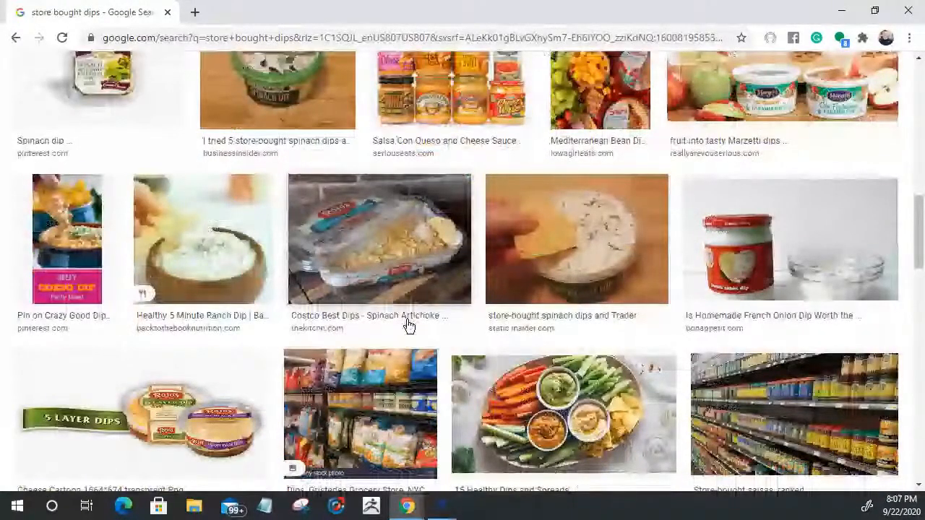
pyautogui.scroll(-5, 408, 326)
pyautogui.scroll(-2, 408, 325)
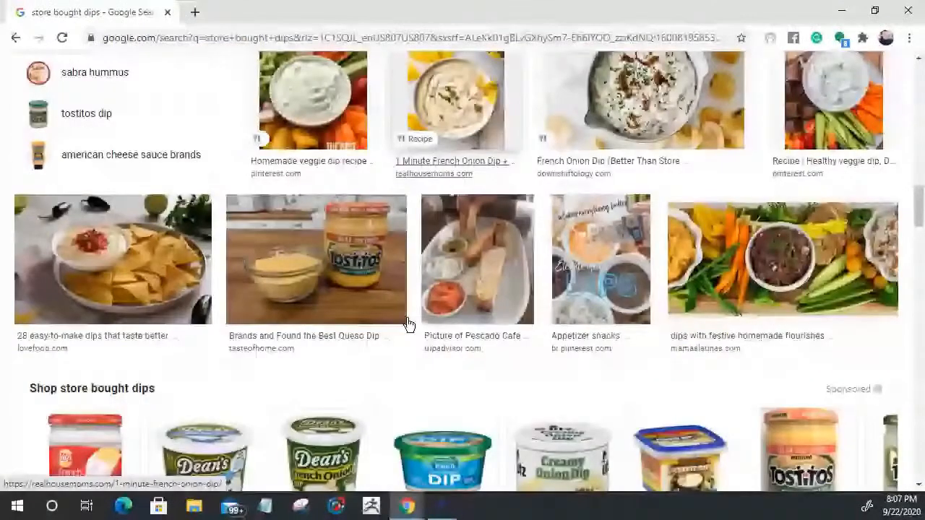
pyautogui.scroll(8, 408, 325)
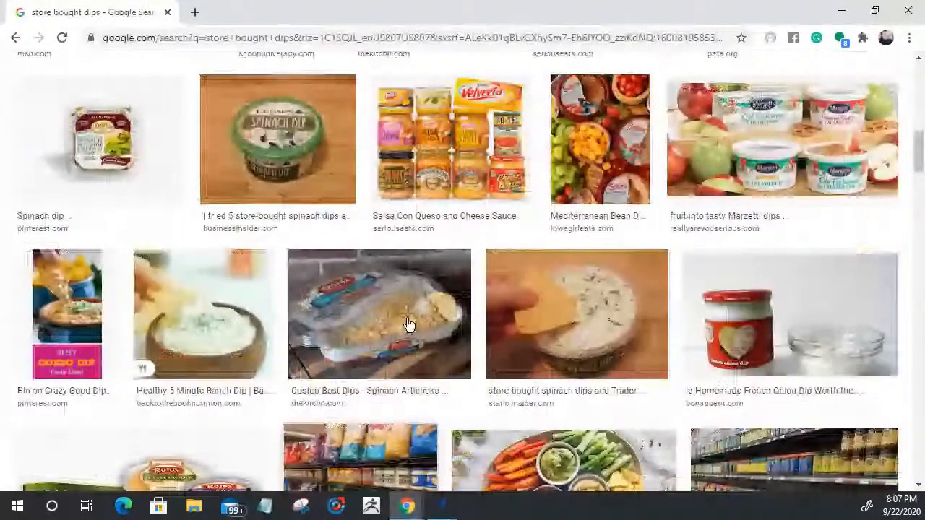
pyautogui.scroll(2, 408, 325)
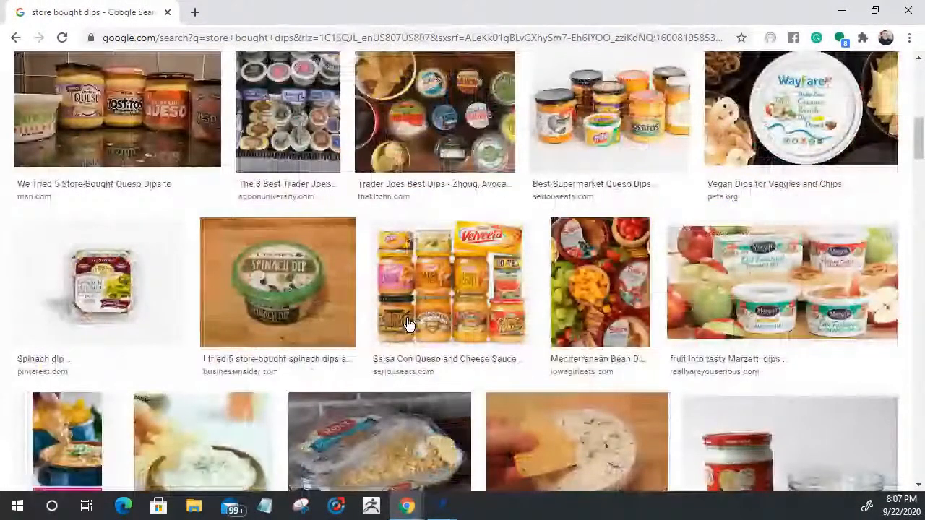
pyautogui.scroll(3, 408, 325)
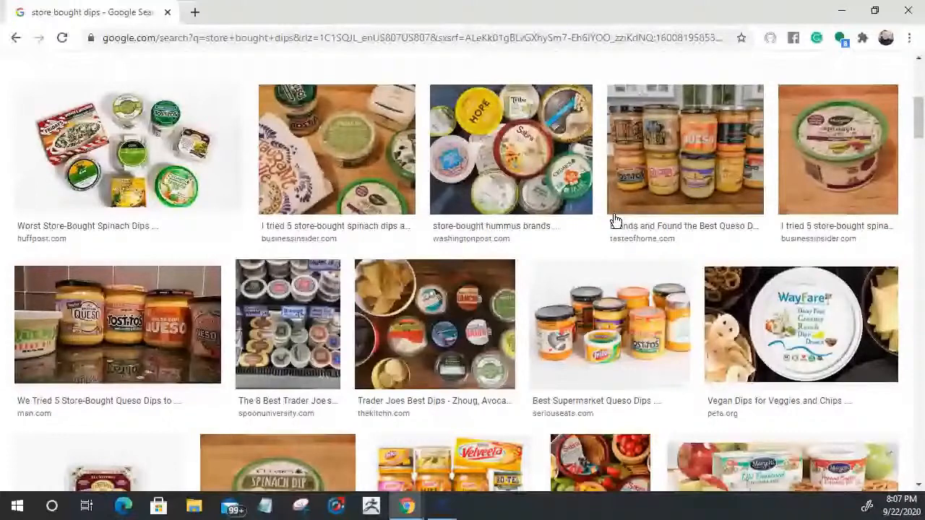
pyautogui.scroll(4, 612, 219)
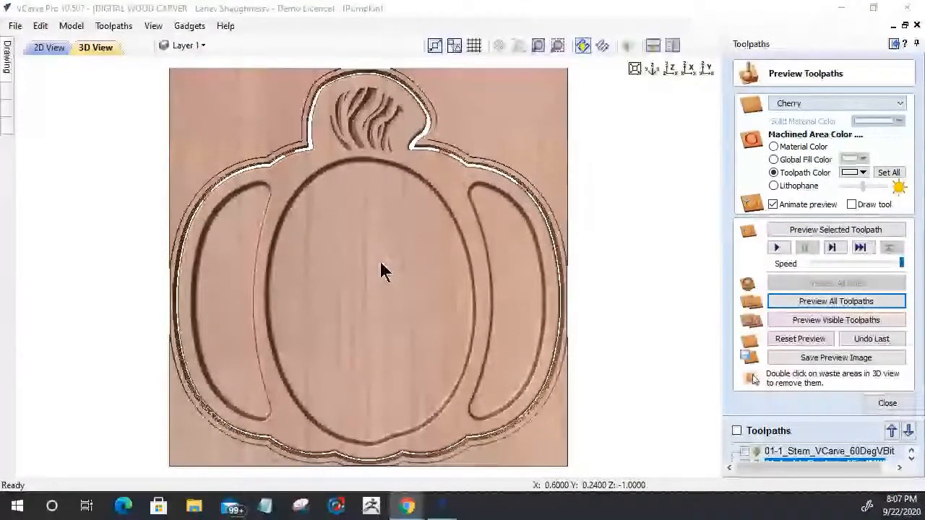
# Return to VCarve Pro and examine the simulated pumpkin tray's pockets, stem carving and outer profile from several angles
pyautogui.moveTo(379, 260); pyautogui.dragTo(373, 145)
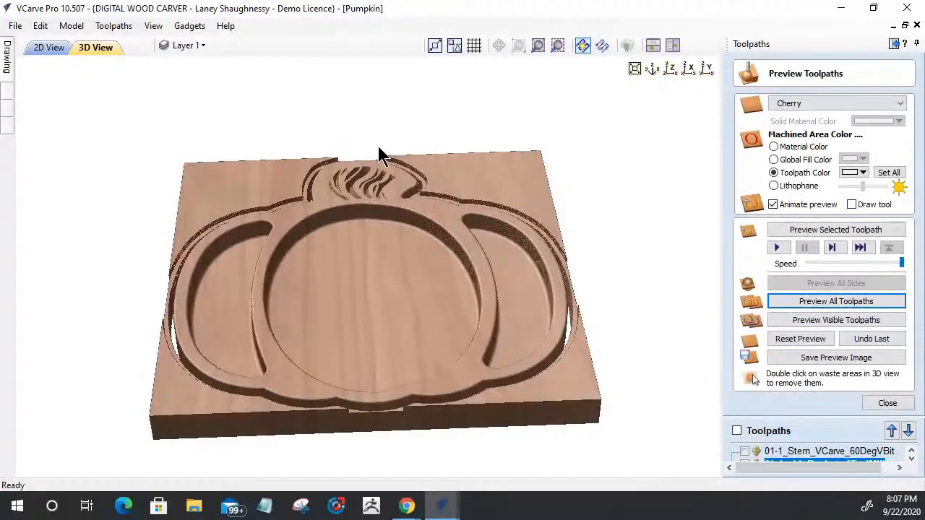
pyautogui.moveTo(374, 328); pyautogui.dragTo(286, 369)
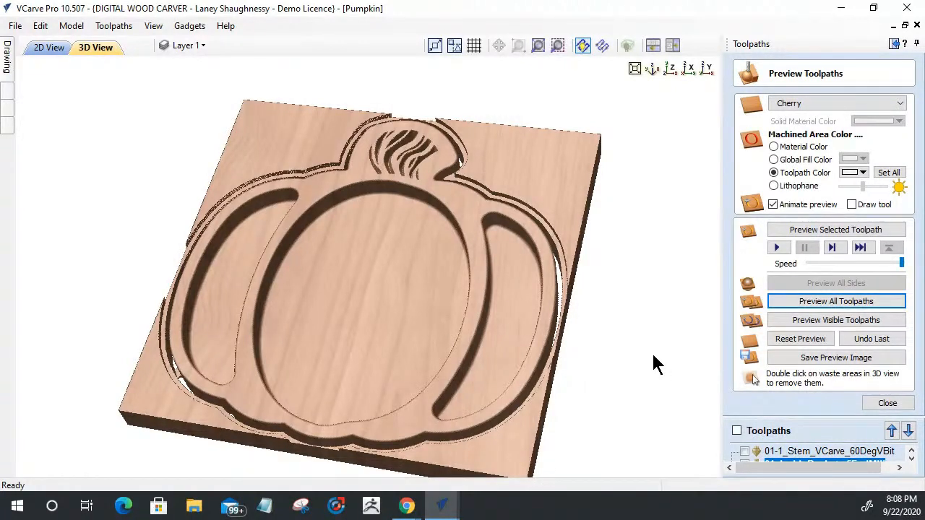
pyautogui.moveTo(557, 367); pyautogui.dragTo(584, 312)
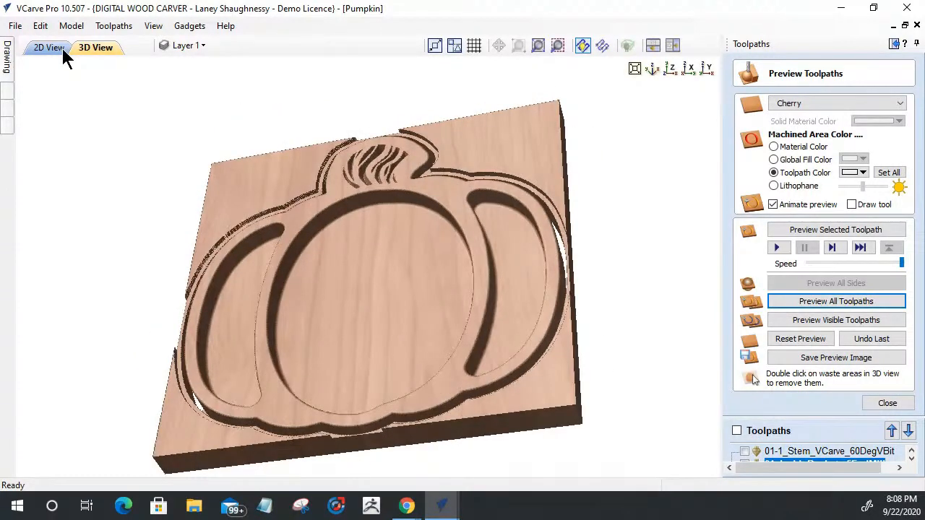
# Open the XmasTree CRV file from the Chip-N-Dip_Desktop_Pro_Aspire_9 folder and show its toolpaths
pyautogui.click(16, 27)
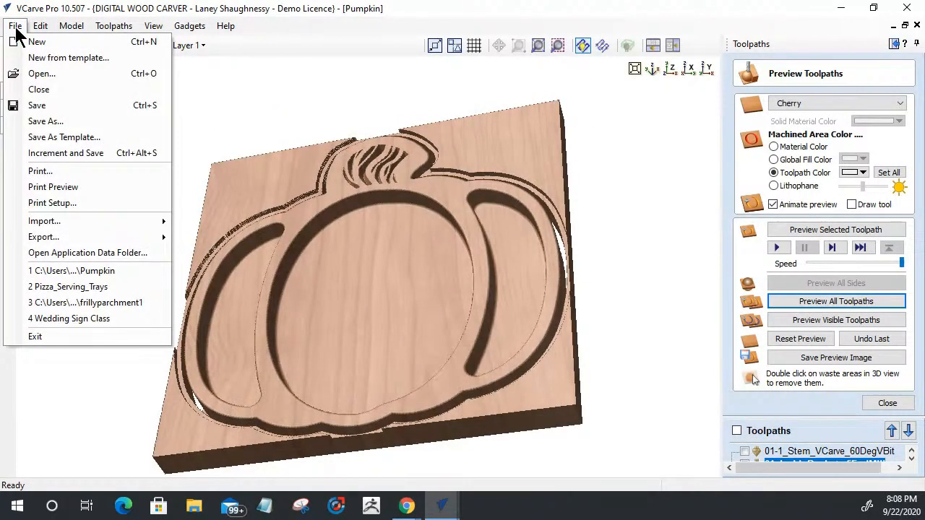
pyautogui.click(37, 74)
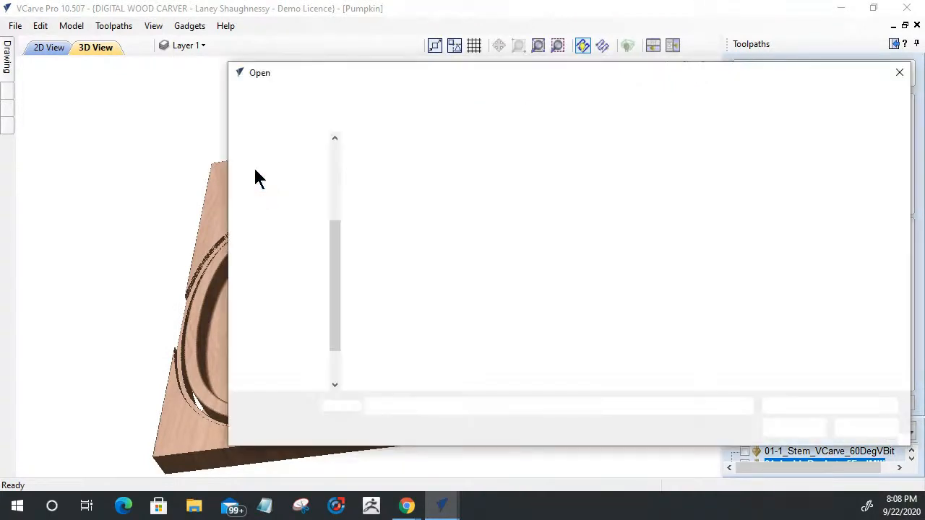
pyautogui.click(382, 261)
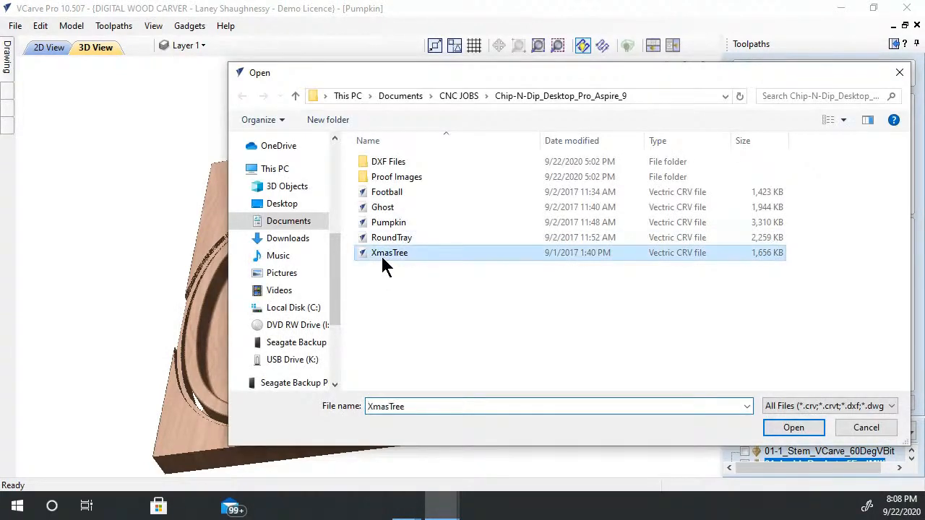
pyautogui.doubleClick(381, 262)
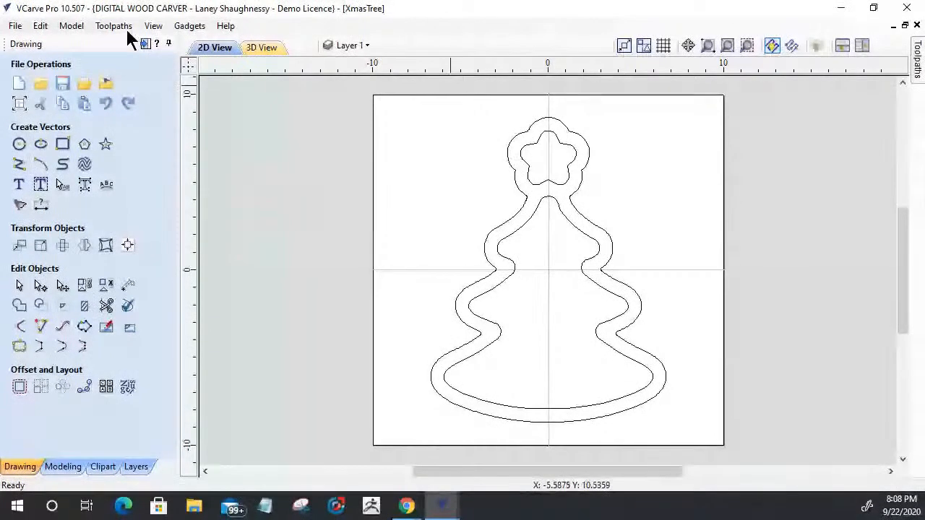
pyautogui.click(146, 44)
# Turn on solid 2D toolpath previews and check the areas cut by 01_InsidePocket_.5EndMill and 02_InsidePocket_1inBowlBit, hiding both again
pyautogui.click(821, 351)
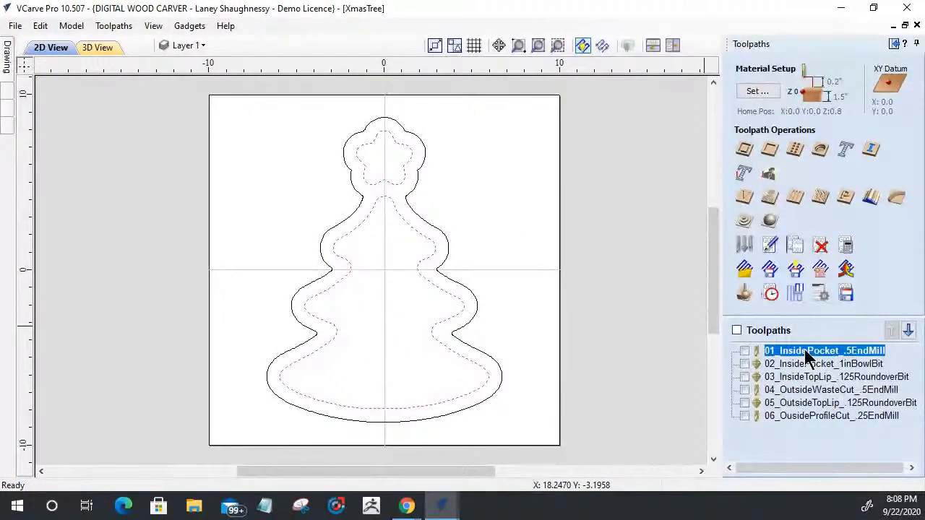
pyautogui.click(744, 350)
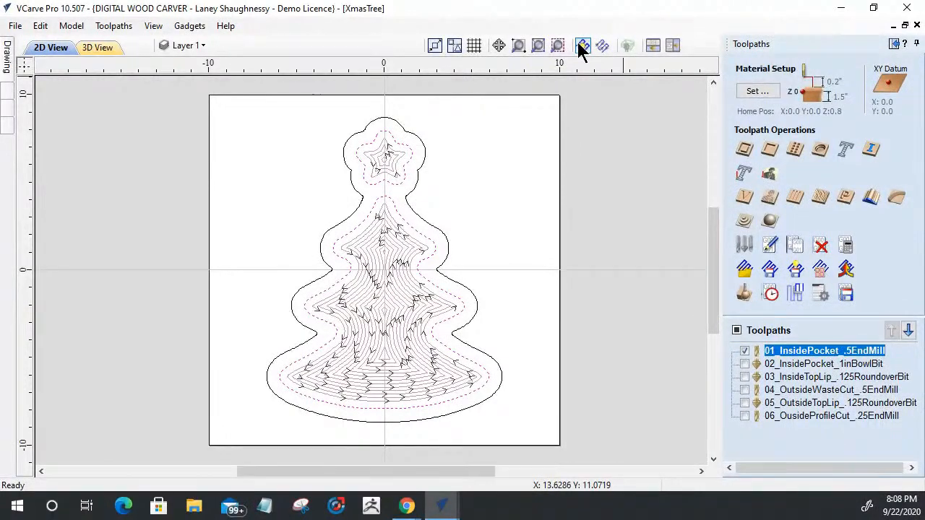
pyautogui.click(602, 46)
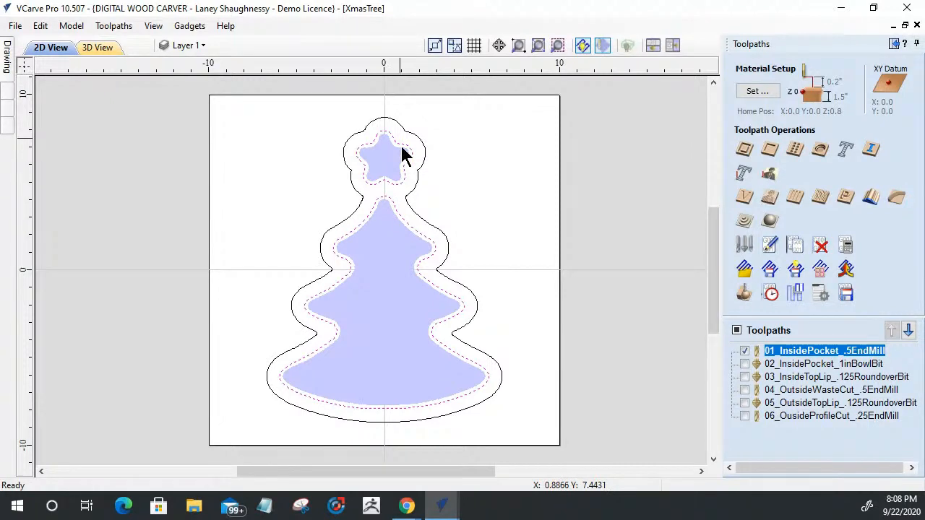
pyautogui.click(744, 365)
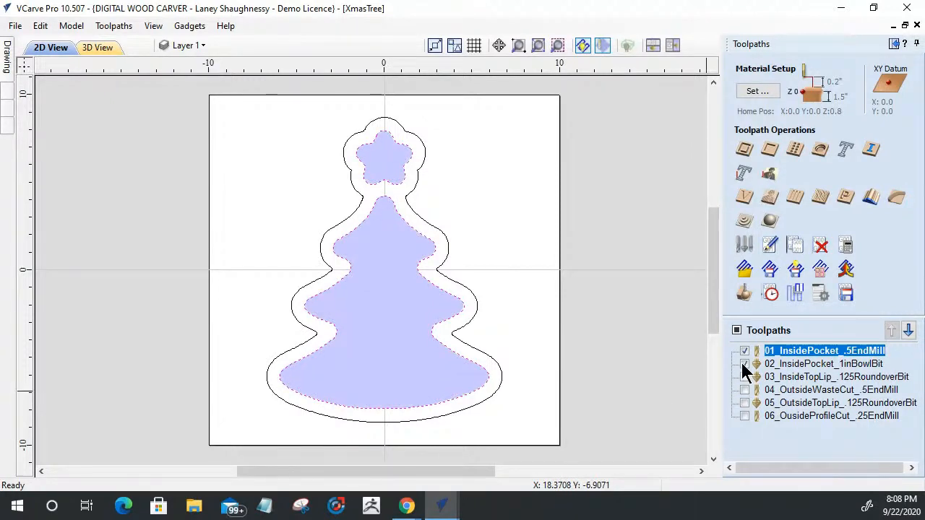
pyautogui.click(744, 364)
pyautogui.click(744, 351)
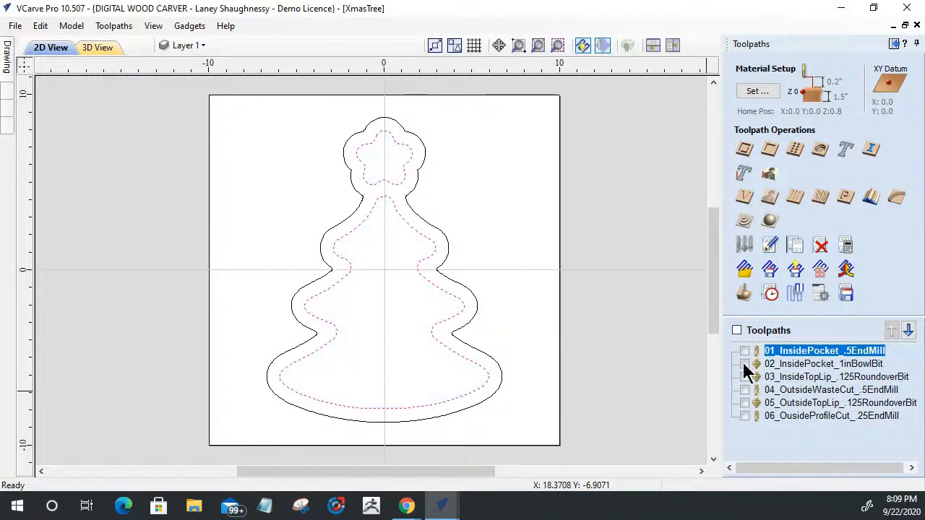
# Display 03_InsideTopLip_.125RoundoverBit around the tree pocket and briefly compare it with 04_OutsideWasteCut_.5EndMill
pyautogui.click(744, 377)
pyautogui.scroll(3, 433, 252)
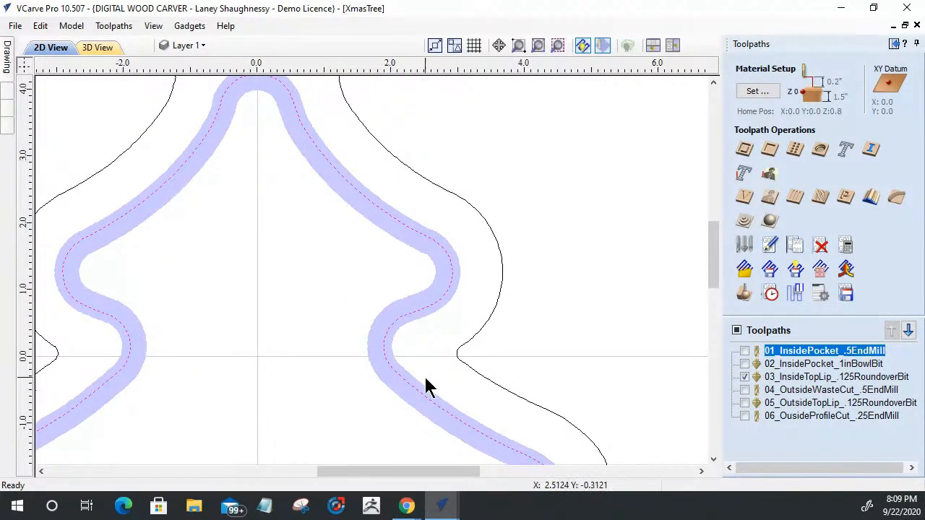
pyautogui.click(744, 390)
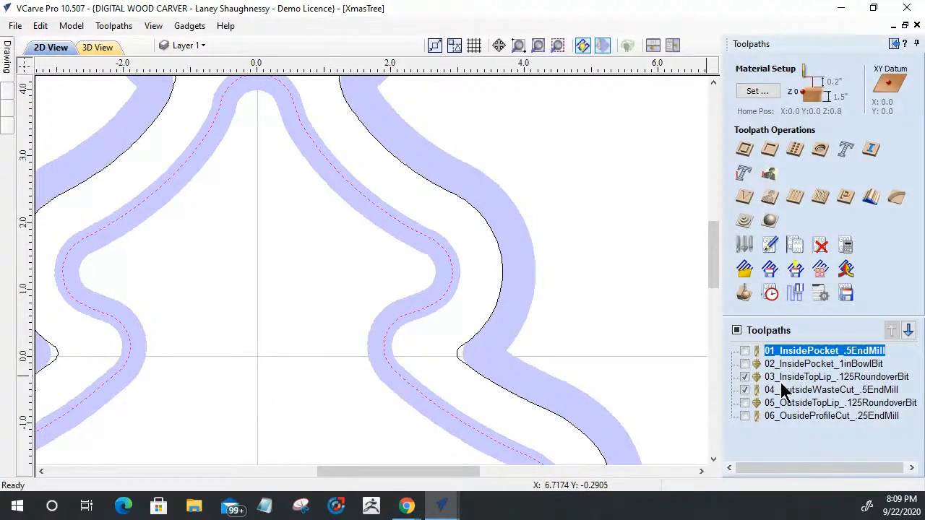
pyautogui.click(745, 390)
# Also display 05_OutsideTopLip_.125RoundoverBit and 06_OusideProfileCut_.25EndMill, and view the visible toolpaths in 3D
pyautogui.click(744, 402)
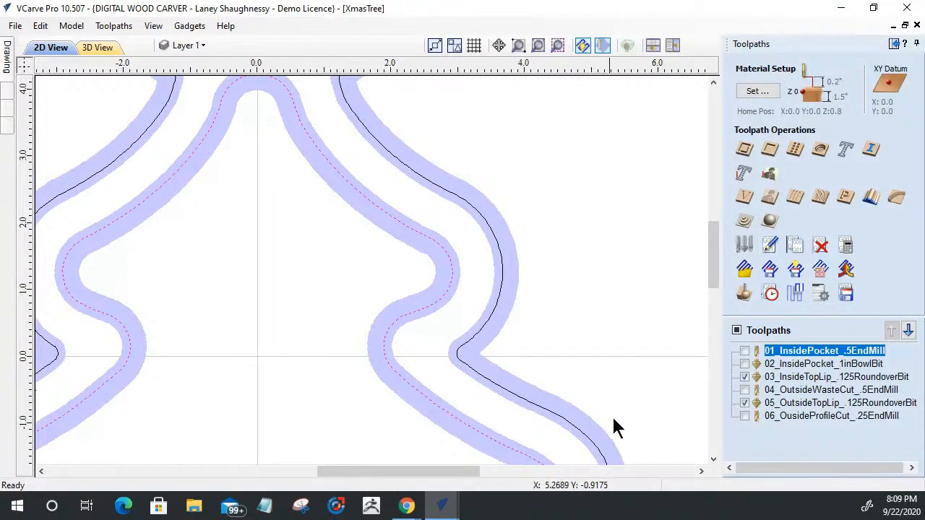
pyautogui.click(745, 417)
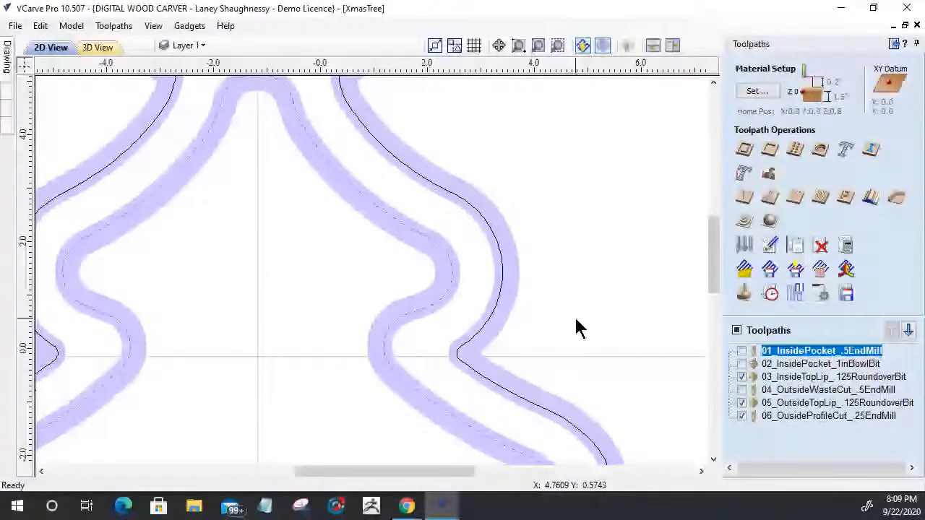
pyautogui.scroll(-4, 575, 318)
pyautogui.click(88, 48)
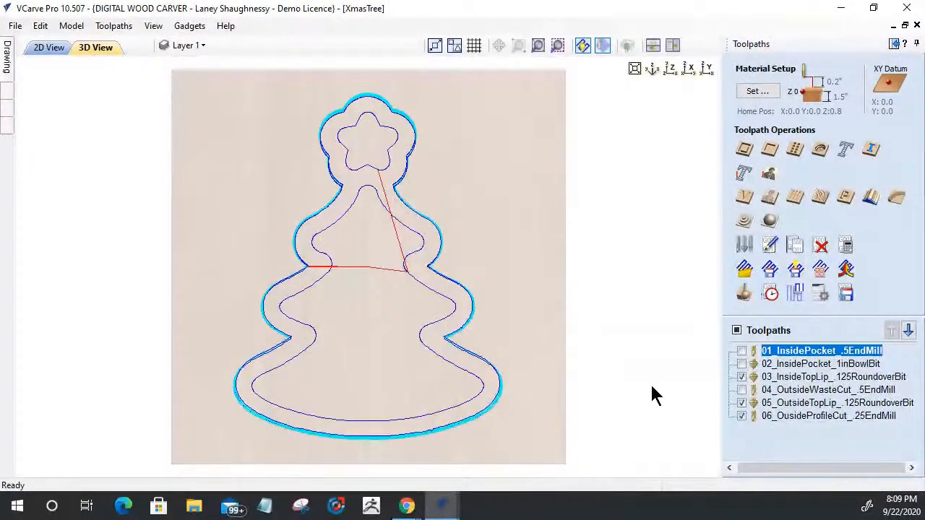
# Simulate the visible toolpaths of the tree tray in cherry and inspect the cut outlines from a tilted view
pyautogui.click(744, 293)
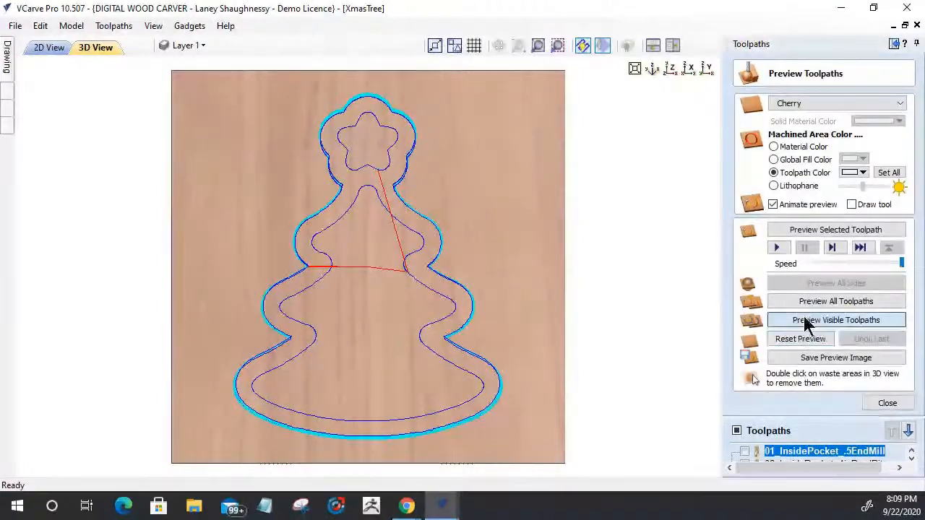
pyautogui.click(782, 320)
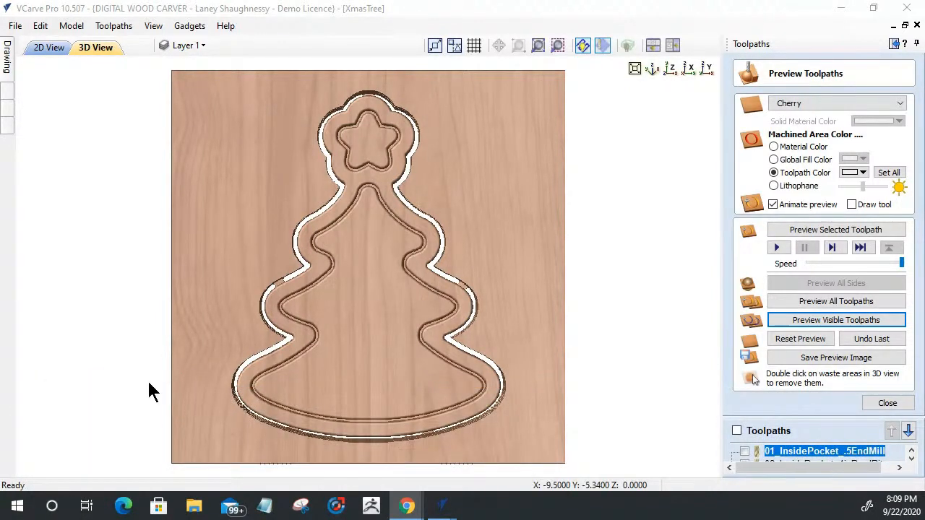
pyautogui.moveTo(362, 413); pyautogui.dragTo(364, 263)
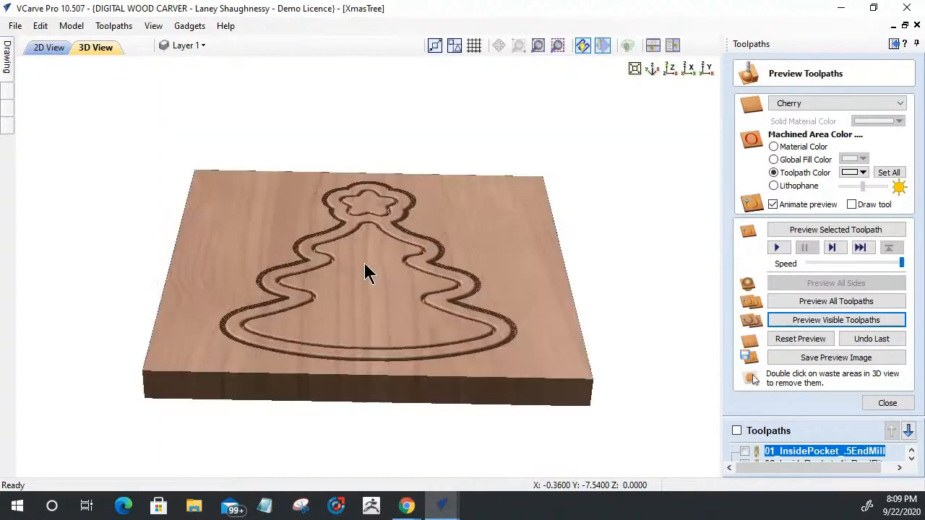
pyautogui.doubleClick(525, 262)
pyautogui.click(458, 289)
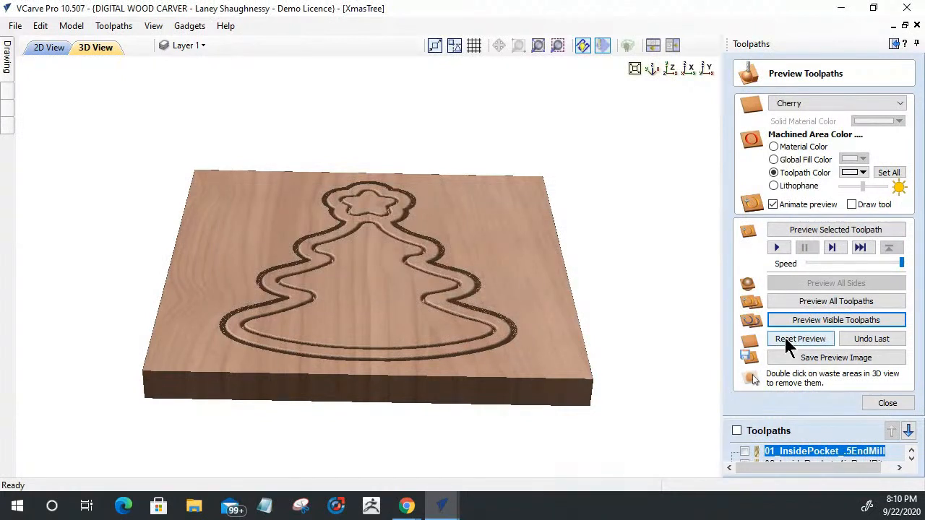
# Simulate all of the tree tray's toolpaths, inspect the carved result from an angle, and leave the preview
pyautogui.click(803, 302)
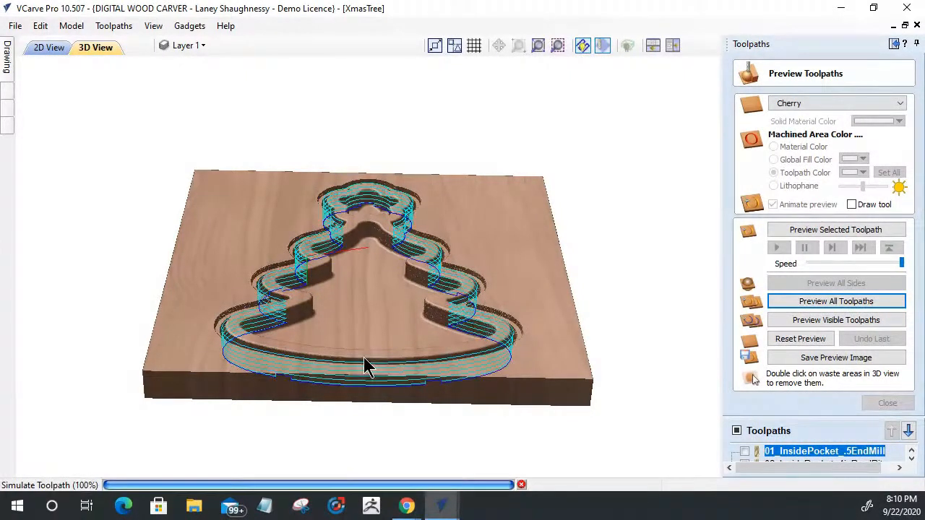
pyautogui.moveTo(364, 446); pyautogui.dragTo(354, 510)
pyautogui.moveTo(456, 354); pyautogui.dragTo(605, 437)
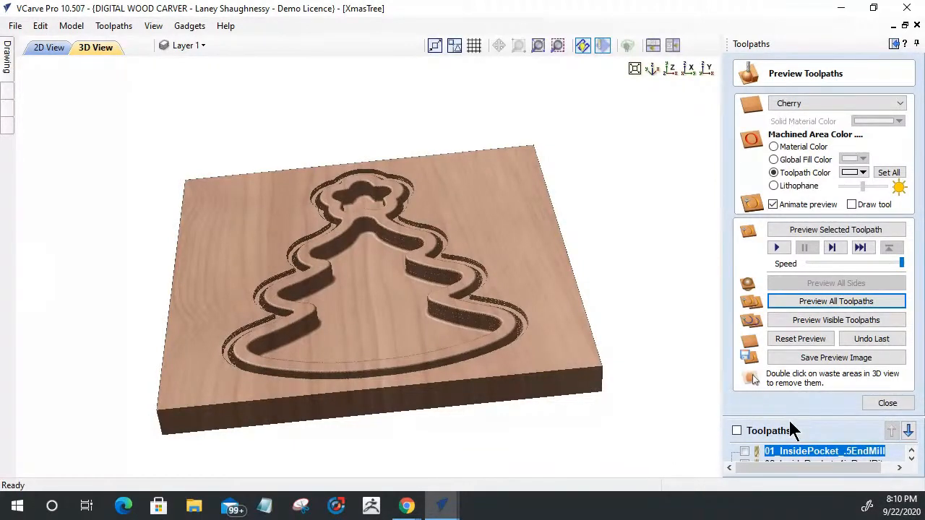
pyautogui.click(872, 404)
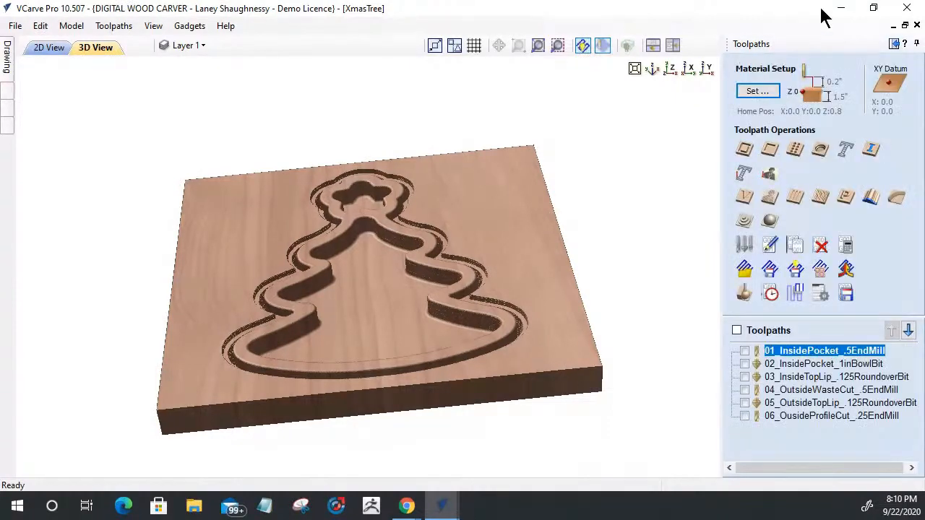
# Switch back to the round six-section tray drawing and show the empty area beside it
pyautogui.click(842, 10)
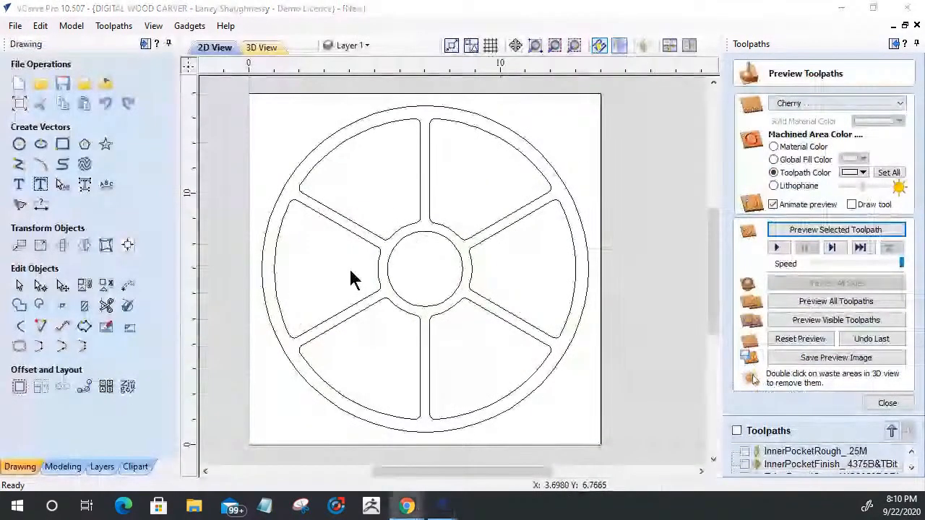
pyautogui.scroll(5, 522, 248)
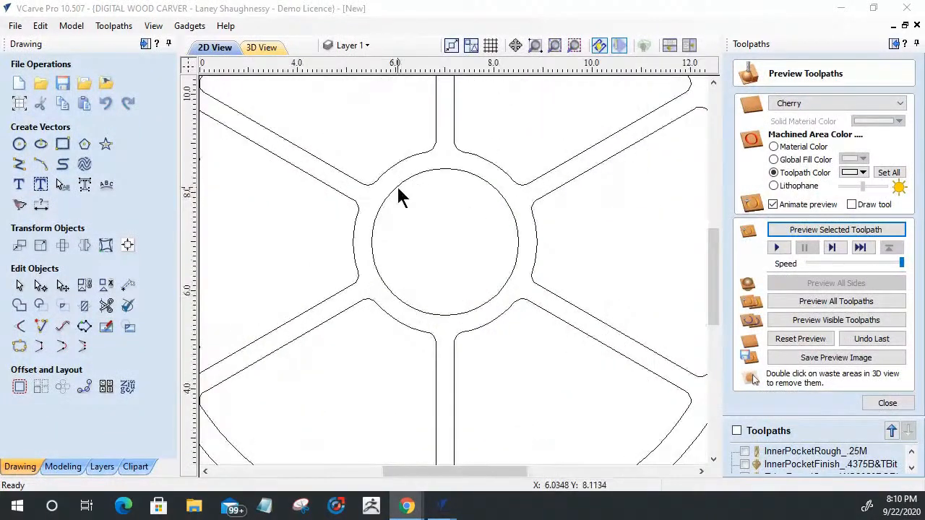
pyautogui.scroll(-7, 393, 253)
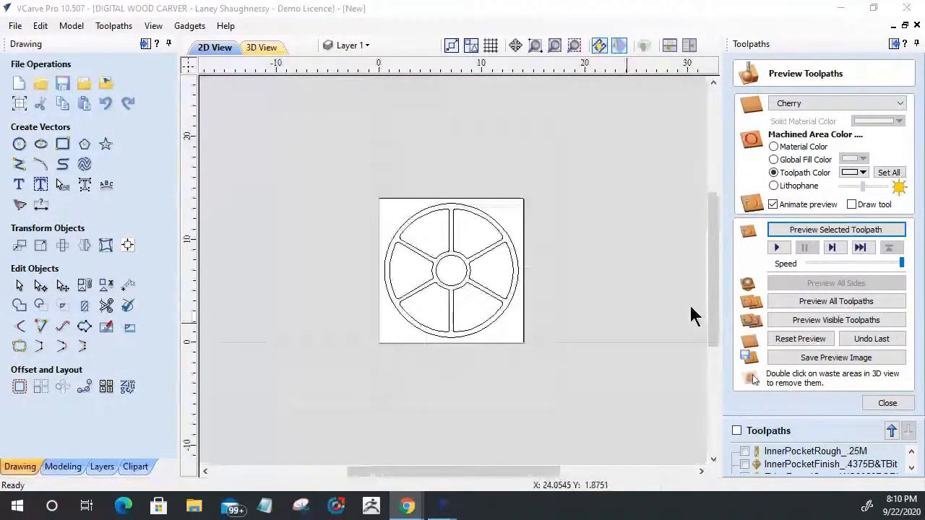
pyautogui.scroll(2, 607, 213)
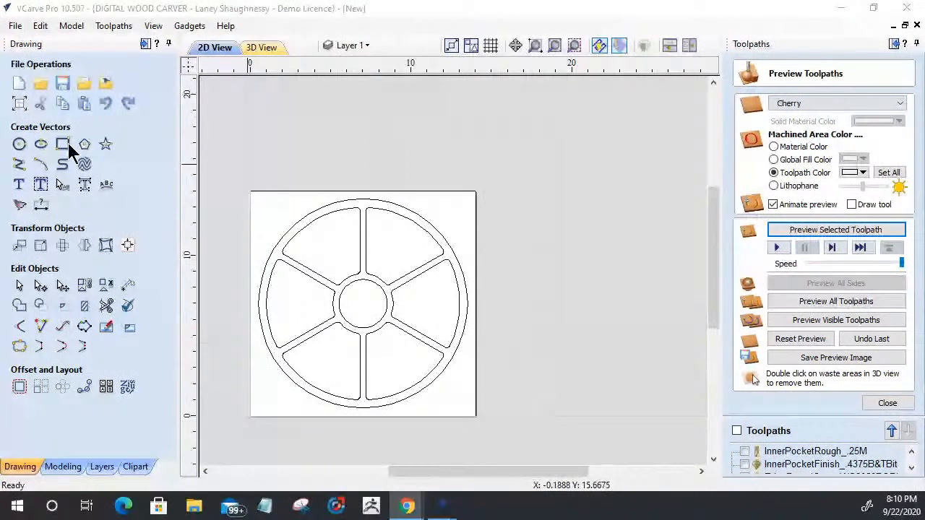
# Draw a rectangle about 6.25 inches wide beside the round tray and shrink its height to about 3.73 inches
pyautogui.click(64, 147)
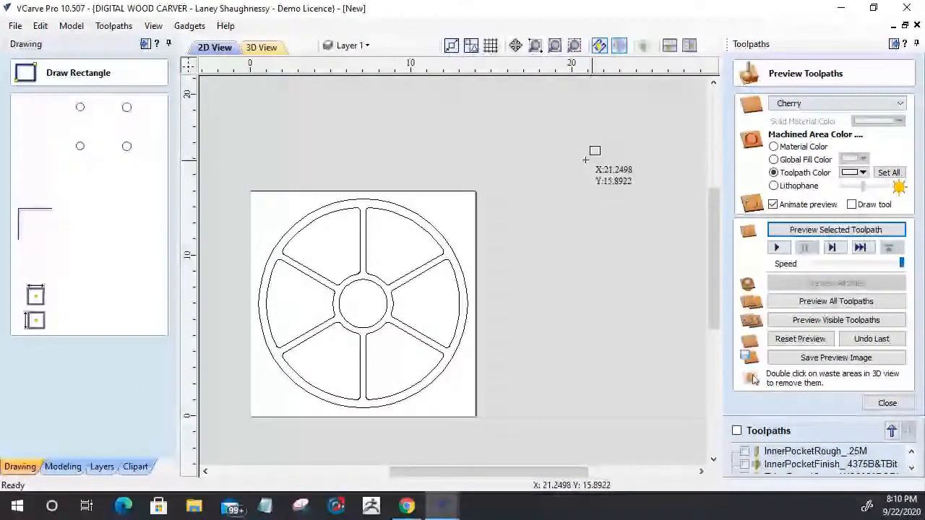
pyautogui.moveTo(543, 159); pyautogui.dragTo(643, 247)
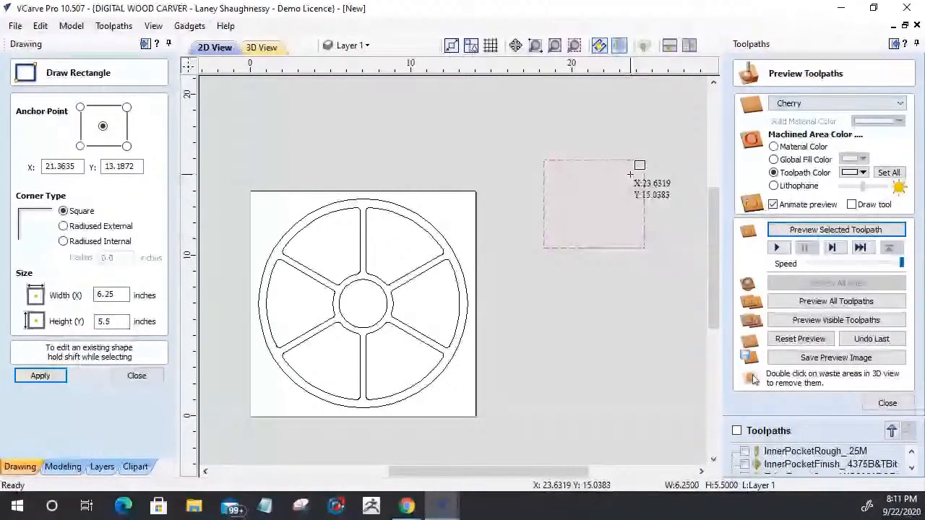
pyautogui.click(130, 380)
pyautogui.moveTo(593, 254); pyautogui.dragTo(594, 225)
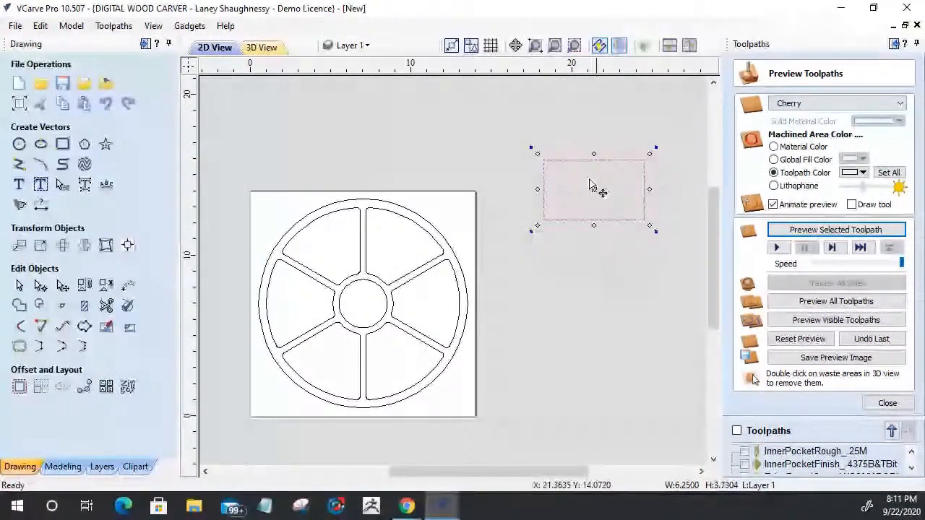
# Draw a 5.75 by 2.75 inch rectangle above the first one and a 6.5 by 1 inch rectangle overlapping its top edge
pyautogui.scroll(2, 566, 101)
pyautogui.scroll(-2, 402, 136)
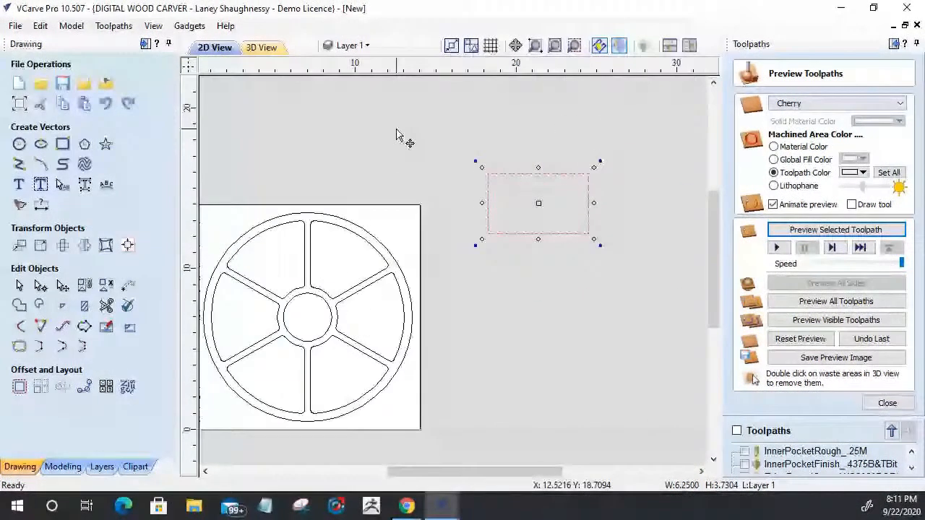
pyautogui.click(62, 149)
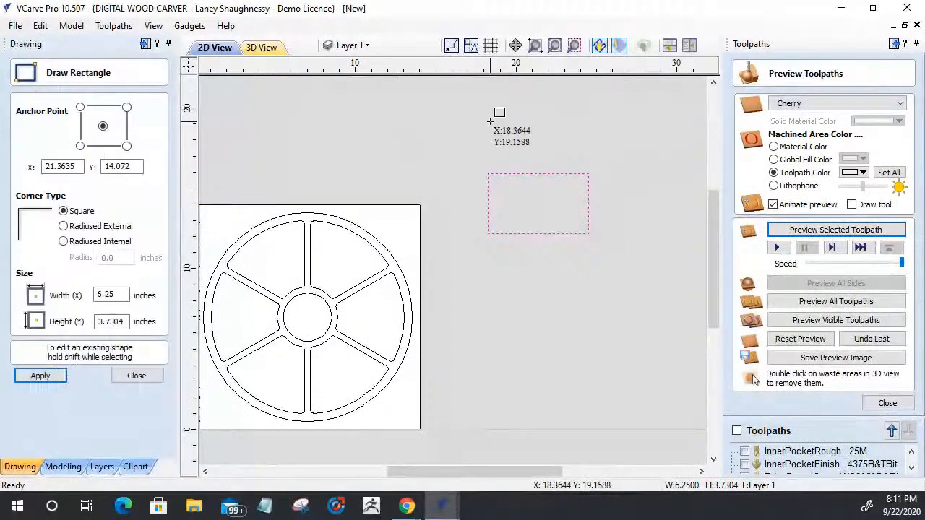
pyautogui.moveTo(584, 140); pyautogui.dragTo(584, 161)
pyautogui.scroll(1, 528, 134)
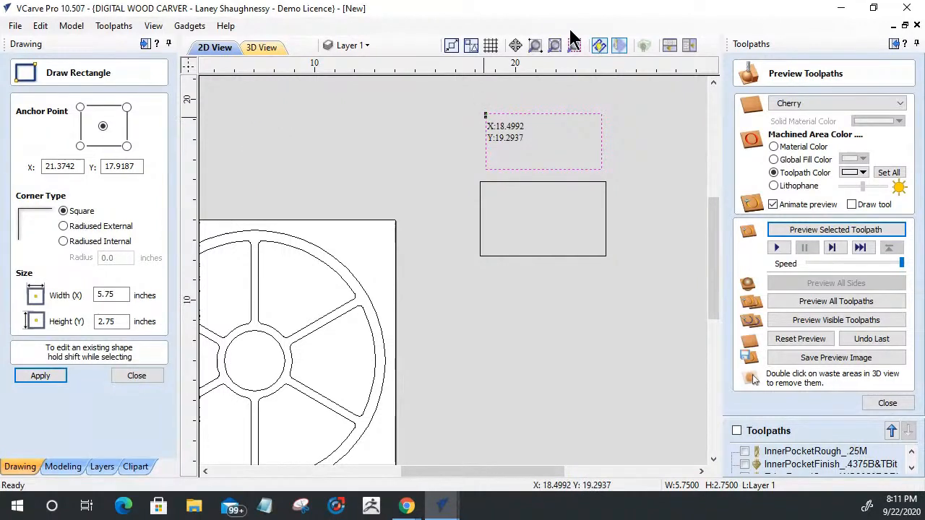
pyautogui.moveTo(479, 101); pyautogui.dragTo(609, 121)
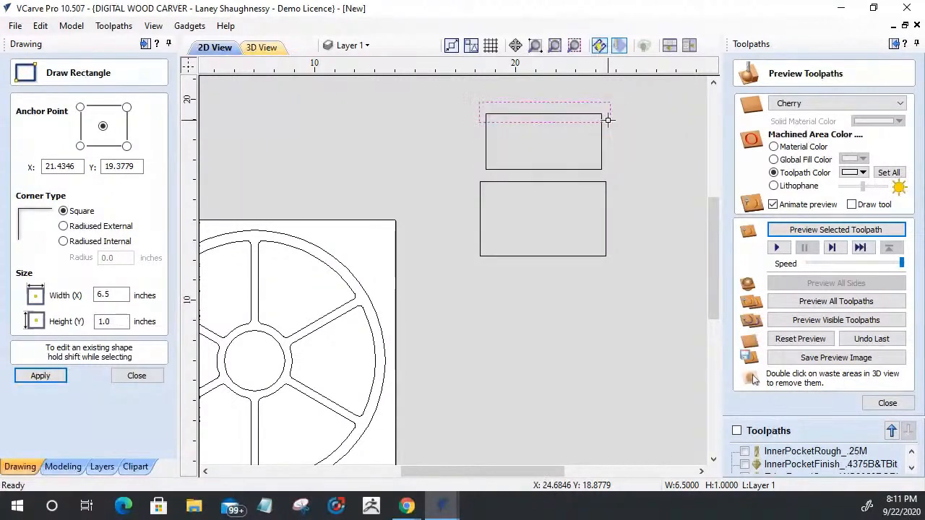
pyautogui.click(147, 377)
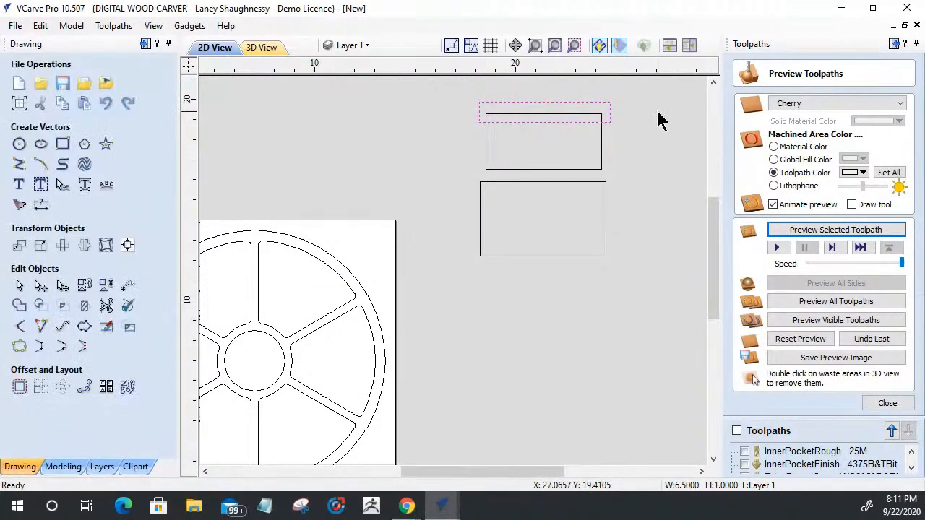
# Trim away the overlapping lines between the two upper rectangles to leave a single lipped container outline
pyautogui.click(109, 314)
pyautogui.click(552, 115)
pyautogui.click(145, 279)
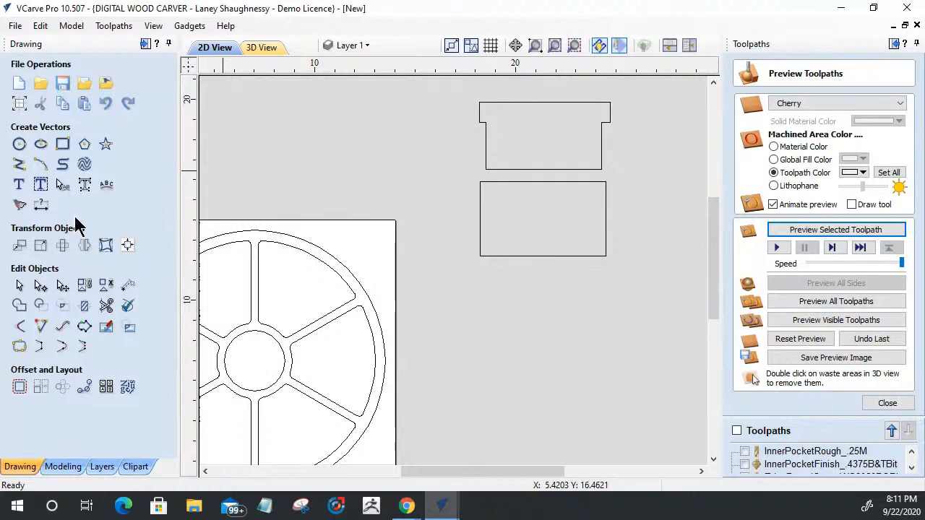
# Taper the lipped outline's side walls by moving both of its bottom corner nodes inward
pyautogui.click(487, 176)
pyautogui.press('n')
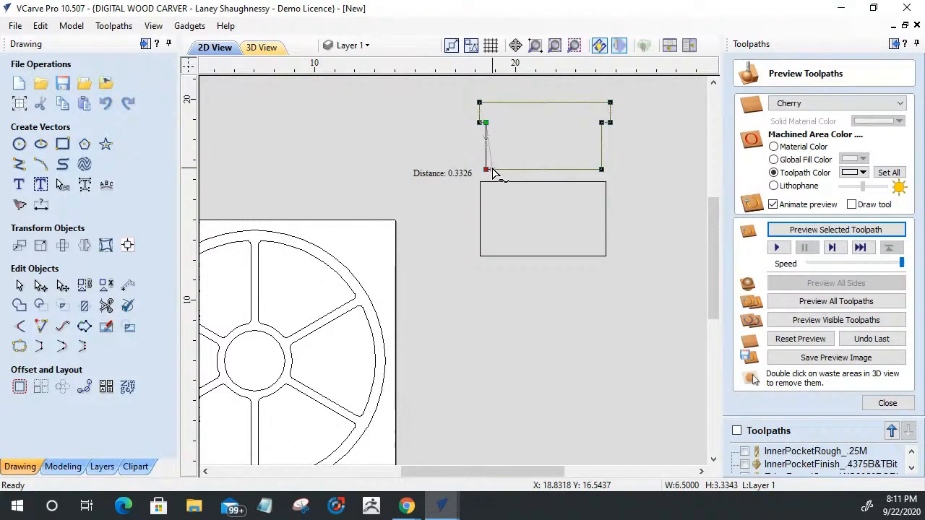
pyautogui.moveTo(492, 168); pyautogui.dragTo(492, 169)
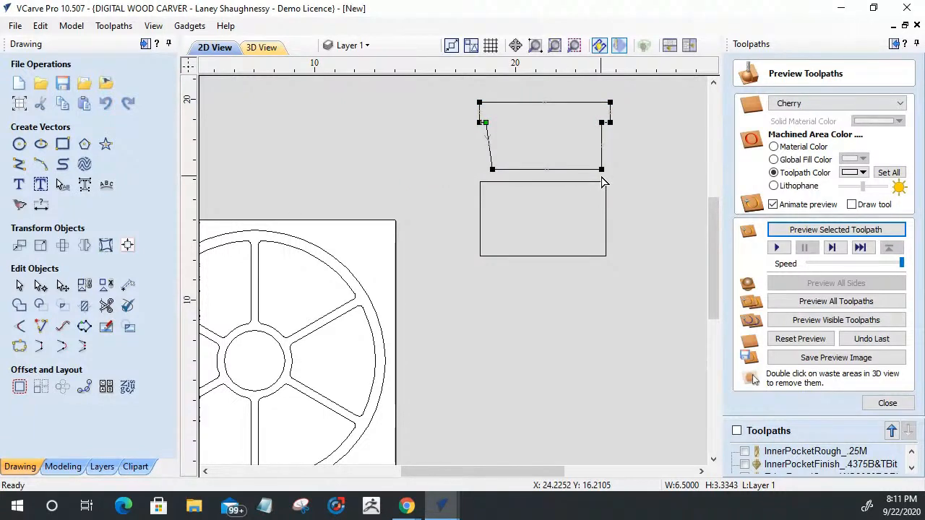
pyautogui.moveTo(601, 171); pyautogui.dragTo(593, 170)
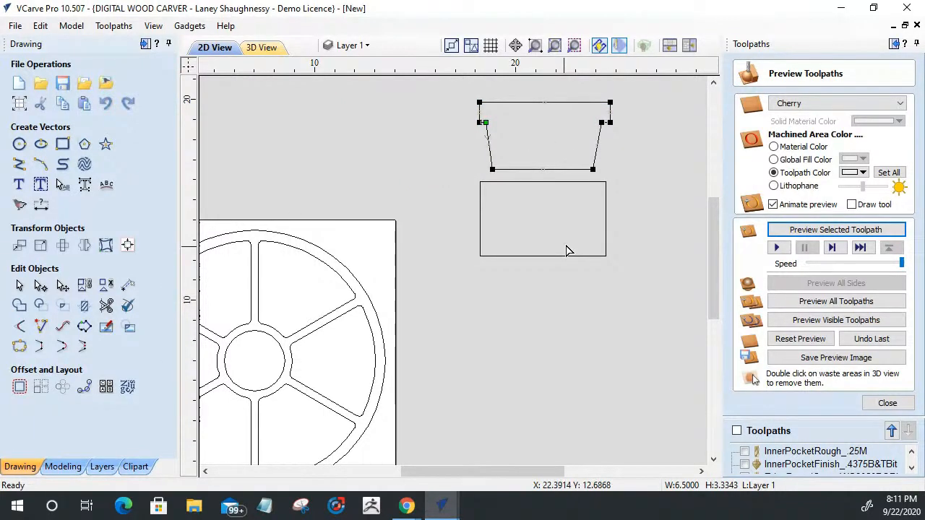
pyautogui.click(418, 152)
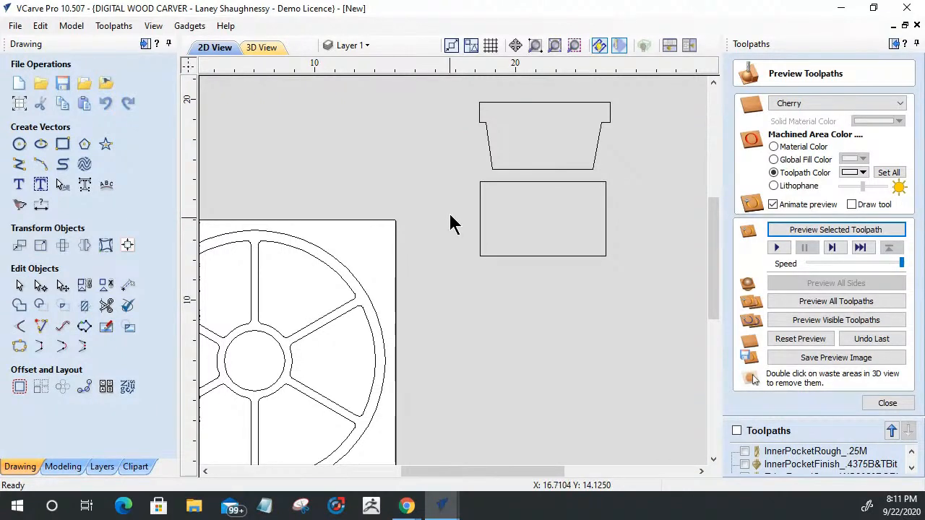
# Move the tapered outline down so its lip rests on the top edge of the larger rectangle
pyautogui.click(536, 170)
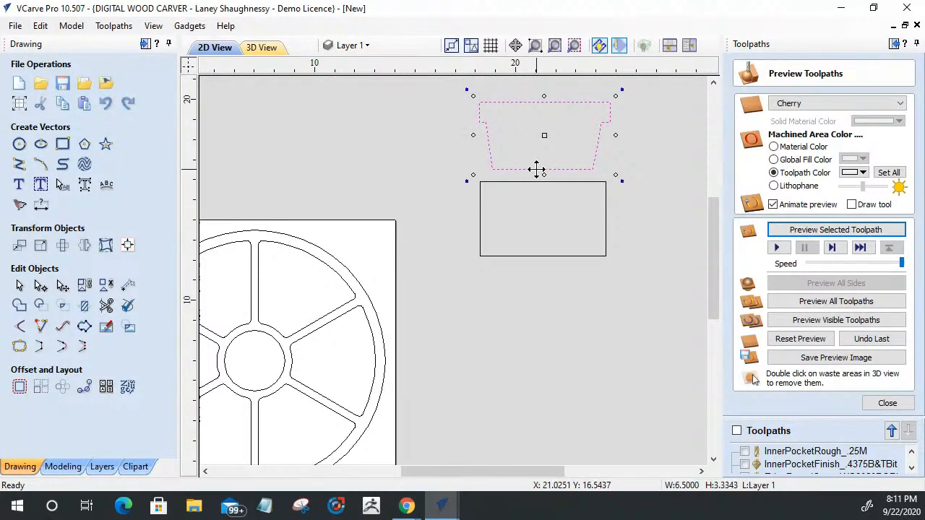
pyautogui.moveTo(600, 127); pyautogui.dragTo(600, 185)
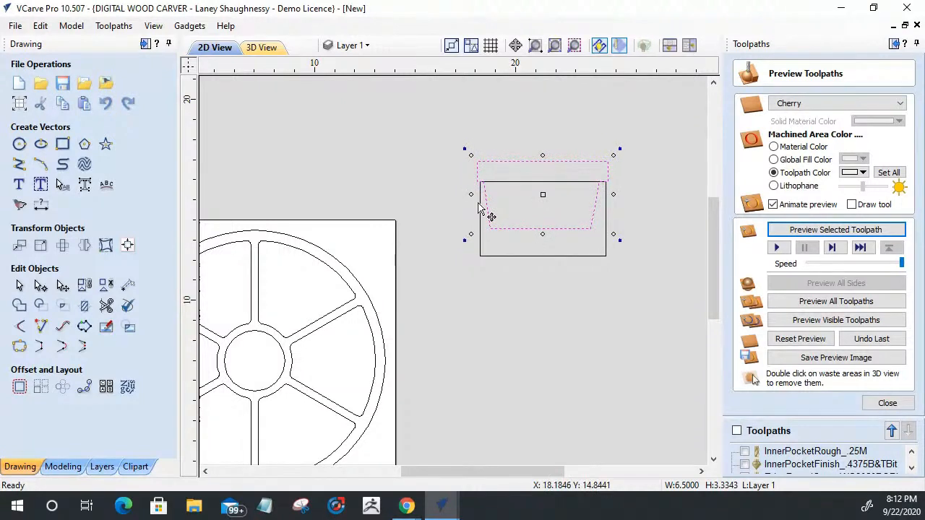
pyautogui.scroll(4, 490, 183)
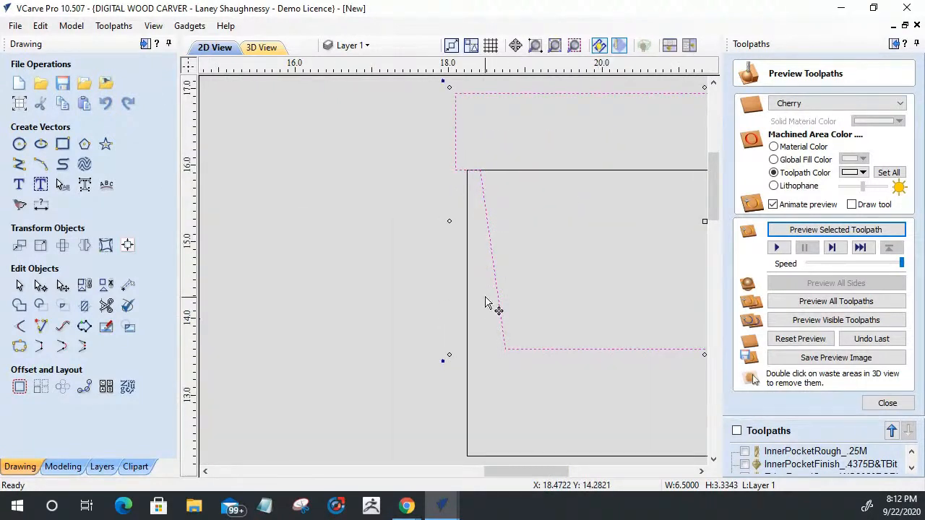
# Make a smaller copy inside the large rectangle, about 5.92 inches wide, and stretch it up to the lip, about 3.63 inches high
pyautogui.click(469, 262)
pyautogui.click(468, 260)
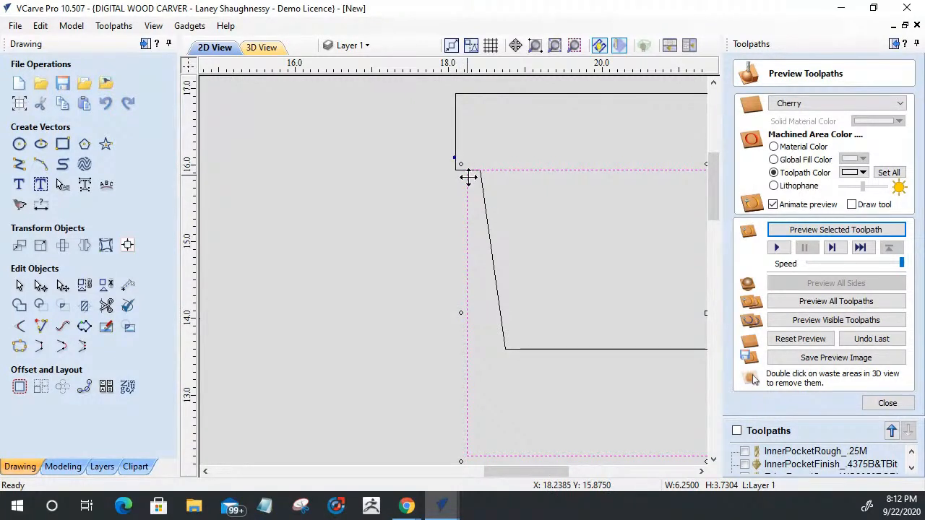
pyautogui.moveTo(460, 165); pyautogui.dragTo(484, 178)
pyautogui.scroll(-2, 484, 216)
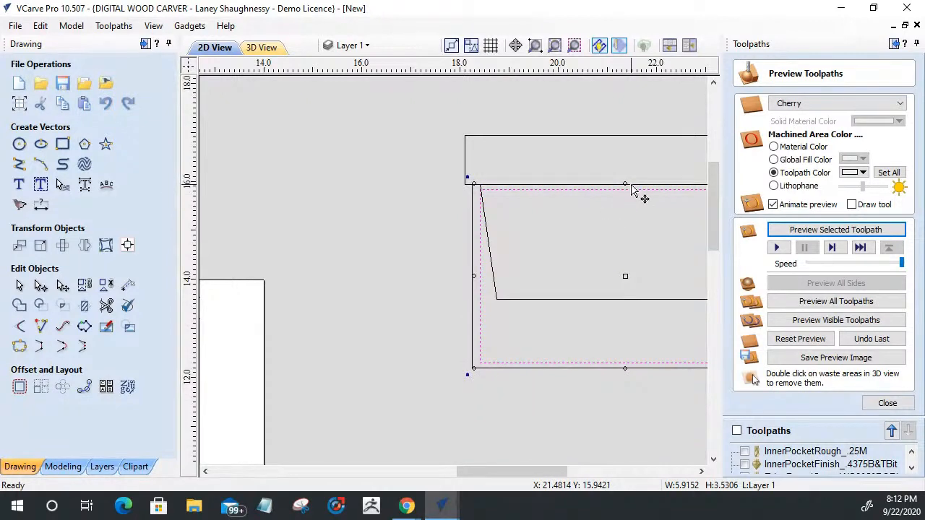
pyautogui.moveTo(626, 181); pyautogui.dragTo(628, 182)
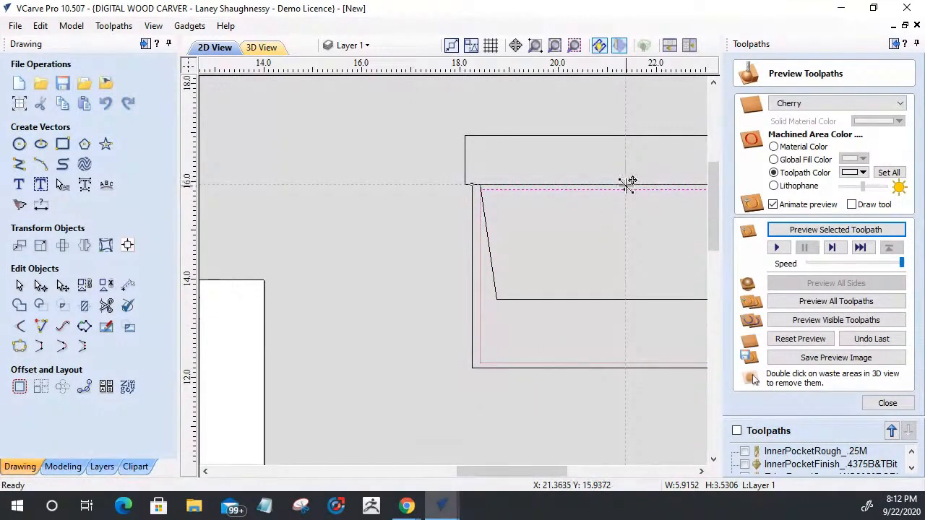
pyautogui.click(413, 225)
# Examine how the tapered container sits in the double-walled rectangle, selecting the whole sketch, the inner rectangle and the lipped outline
pyautogui.scroll(3, 472, 142)
pyautogui.scroll(-4, 463, 138)
pyautogui.scroll(-1, 328, 156)
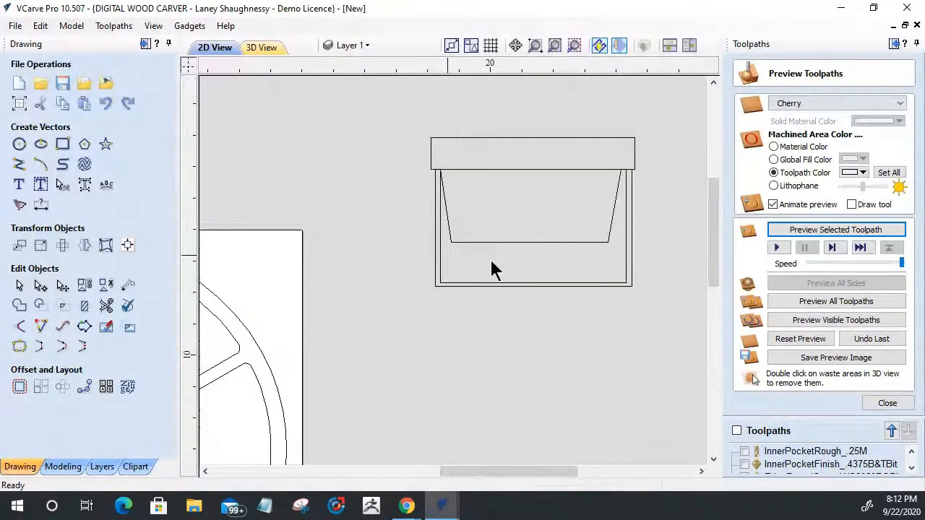
pyautogui.scroll(1, 443, 234)
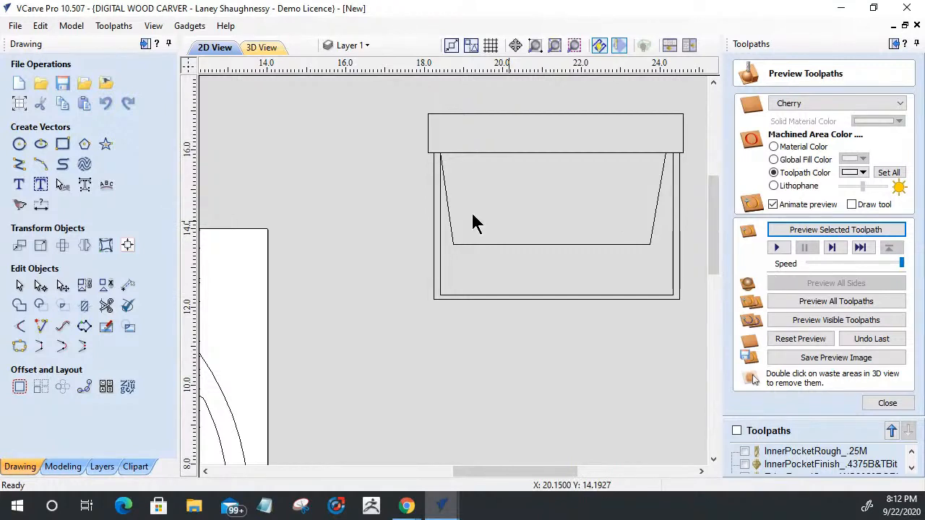
pyautogui.moveTo(388, 109); pyautogui.dragTo(698, 309)
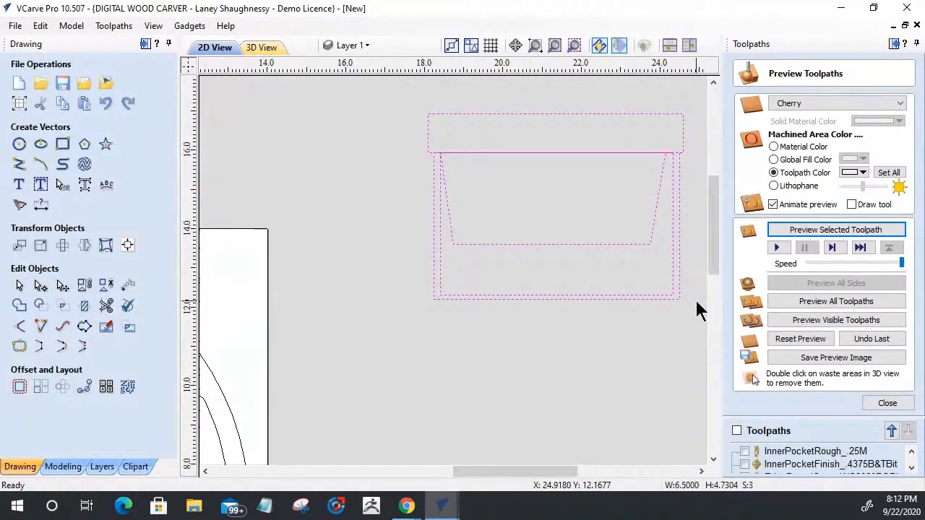
pyautogui.click(361, 244)
pyautogui.click(510, 152)
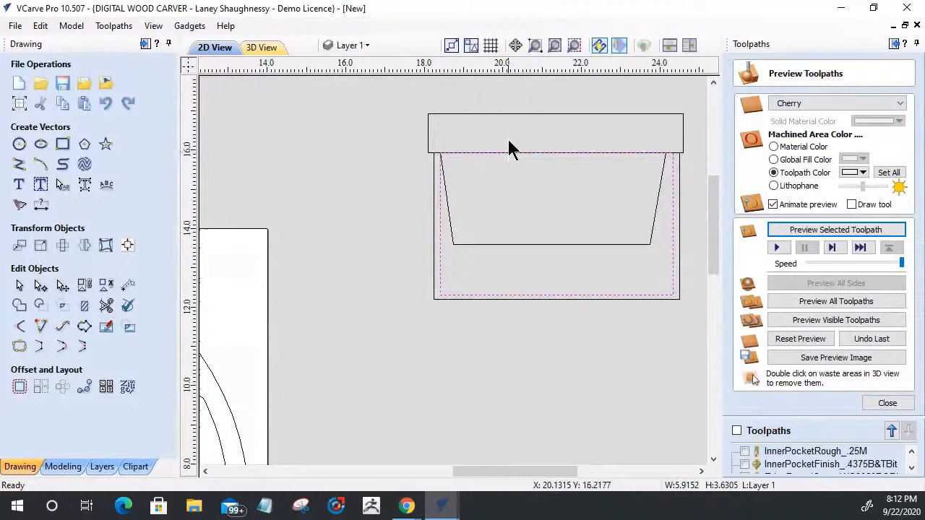
pyautogui.click(514, 113)
pyautogui.click(514, 113)
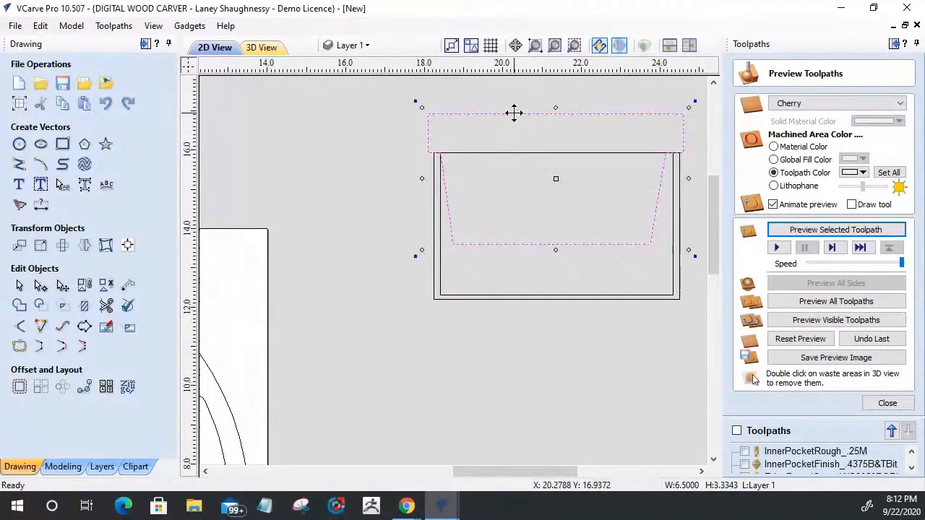
# Delete the lipped outline and taper the inner rectangle by moving both of its bottom corner nodes inward
pyautogui.press('Delete')
pyautogui.click(440, 289)
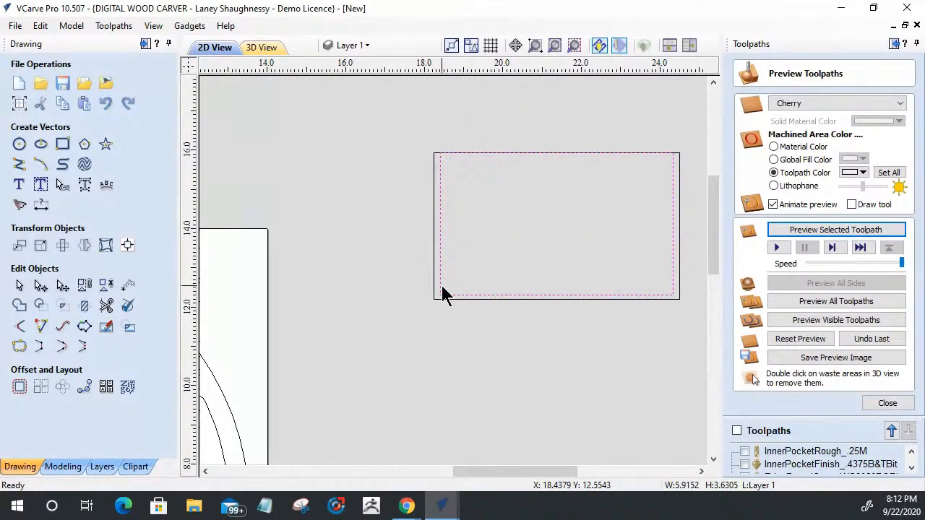
pyautogui.click(438, 290)
pyautogui.moveTo(437, 296); pyautogui.dragTo(460, 295)
pyautogui.moveTo(666, 296); pyautogui.dragTo(645, 296)
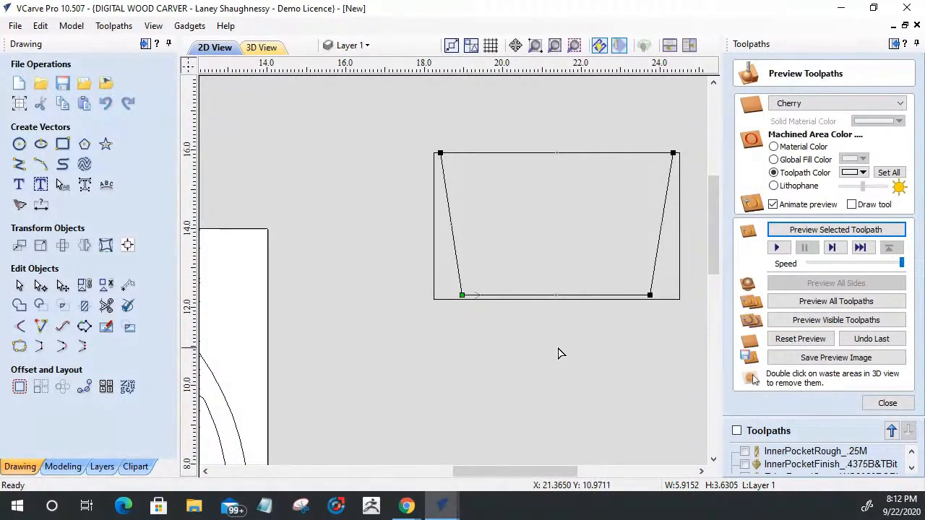
# Delete the remaining container sketch beside the tray, including the outer rectangle
pyautogui.hotkey('ctrl', 'z')
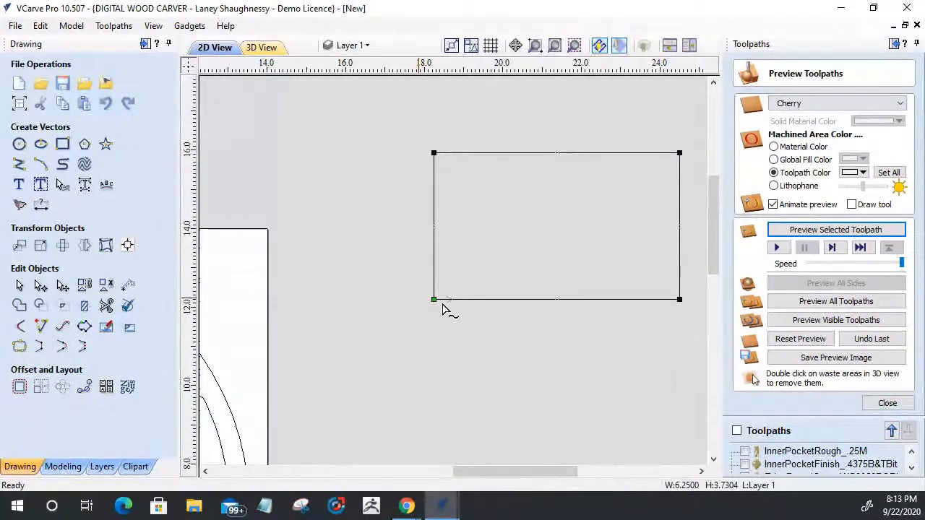
pyautogui.press('Delete')
# Select the circle at the tray's center and examine it against the surrounding dividers
pyautogui.scroll(-6, 500, 330)
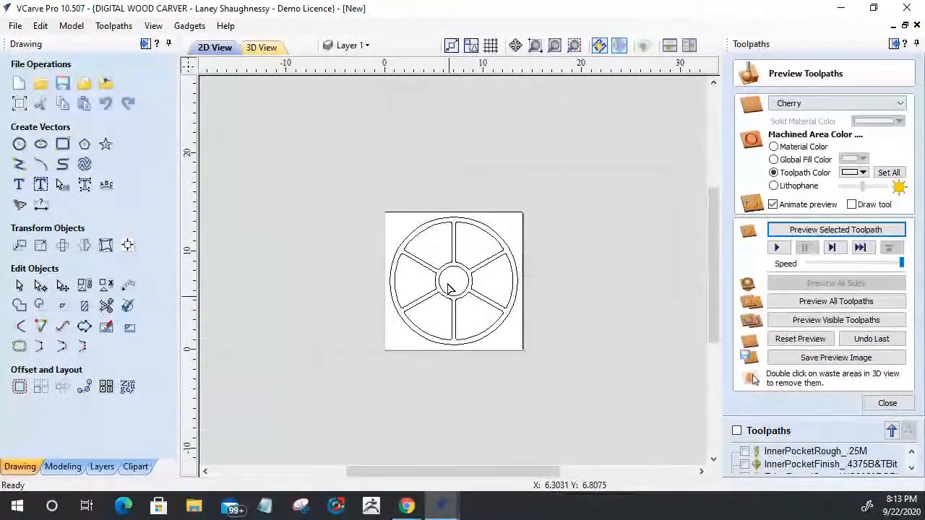
pyautogui.scroll(3, 447, 267)
pyautogui.click(445, 271)
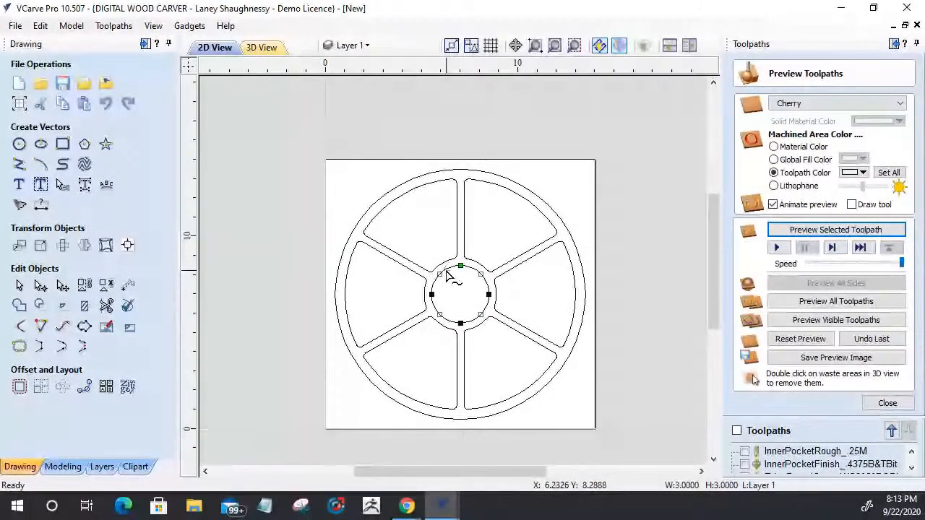
pyautogui.scroll(2, 450, 296)
pyautogui.scroll(-3, 434, 275)
pyautogui.scroll(4, 404, 300)
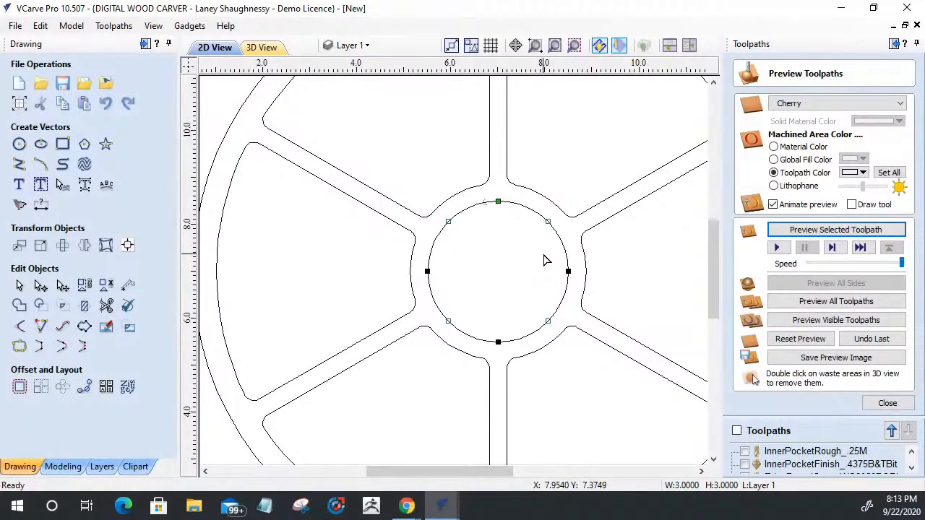
# Close the toolpath preview and review the Moulding Toolpath settings with the tray's center circle selected
pyautogui.click(885, 403)
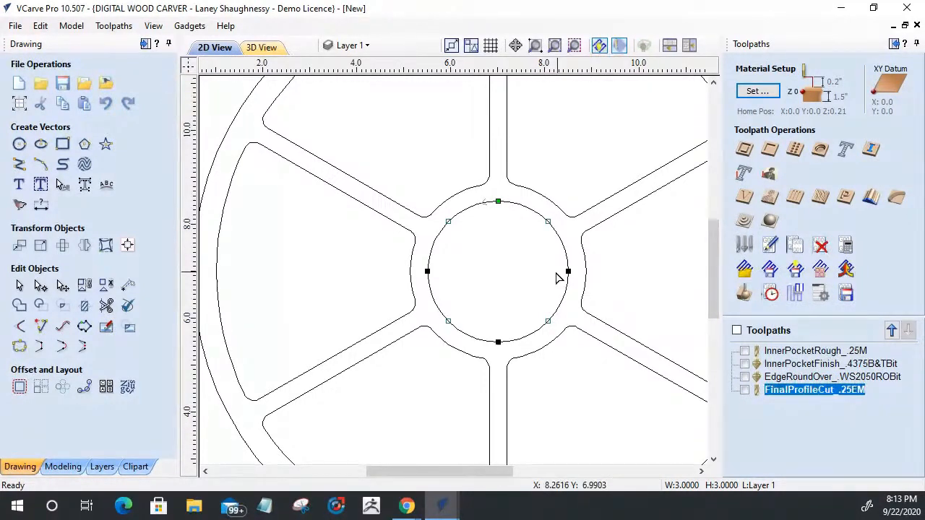
pyautogui.press('F3')
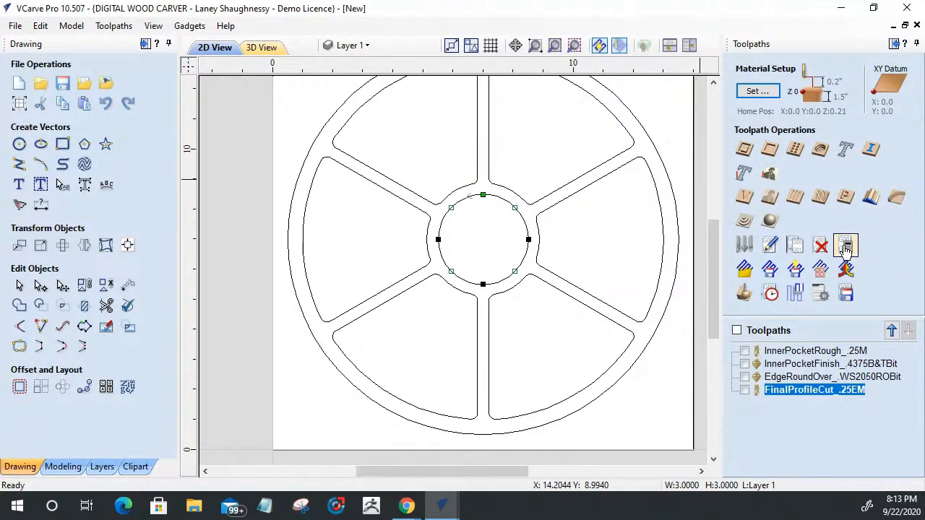
pyautogui.click(872, 200)
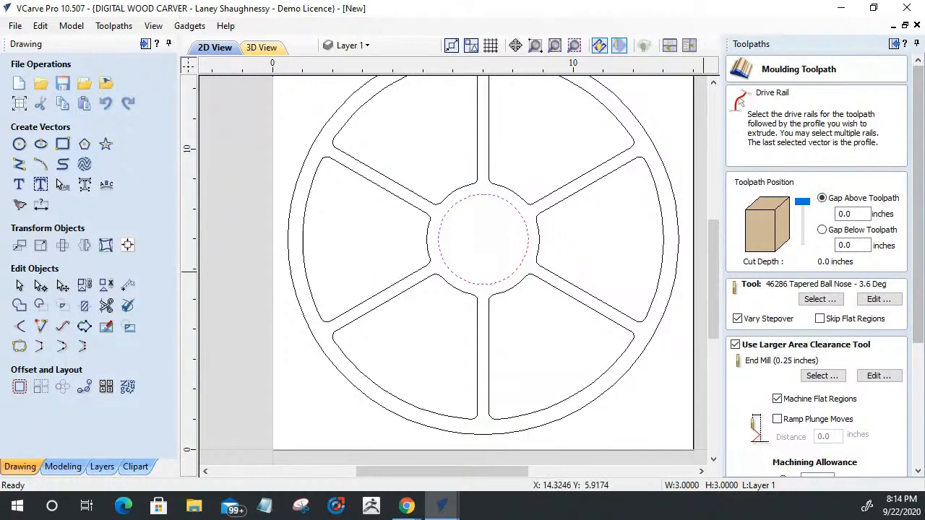
pyautogui.moveTo(917, 287); pyautogui.dragTo(903, 497)
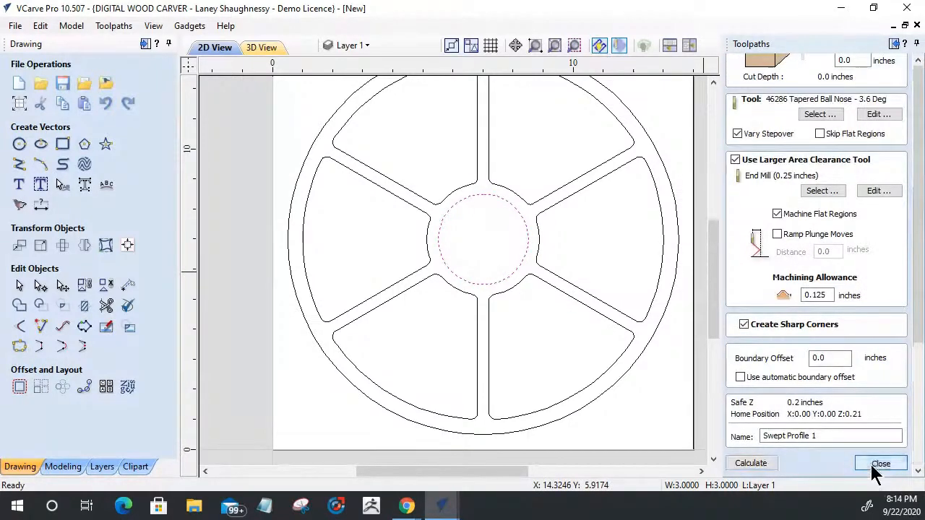
pyautogui.click(880, 463)
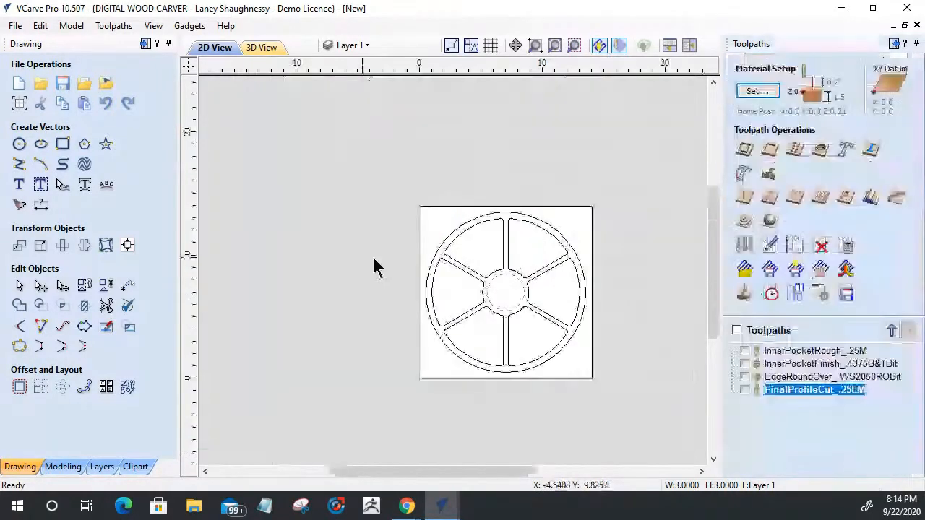
# Draw a rectangle about 2.75 inches wide in the empty area beside the tray, entering a 1-inch height and square corners
pyautogui.scroll(2, 402, 260)
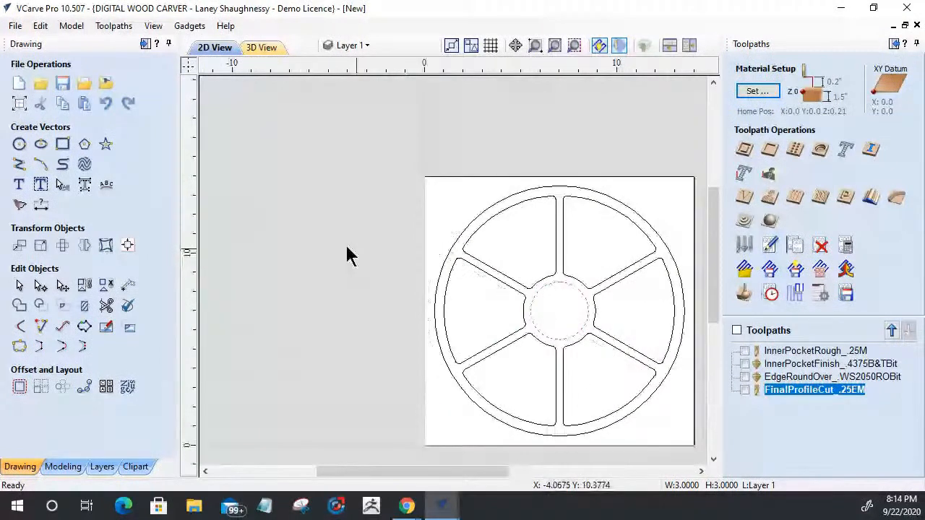
pyautogui.click(63, 145)
pyautogui.moveTo(270, 176); pyautogui.dragTo(328, 209)
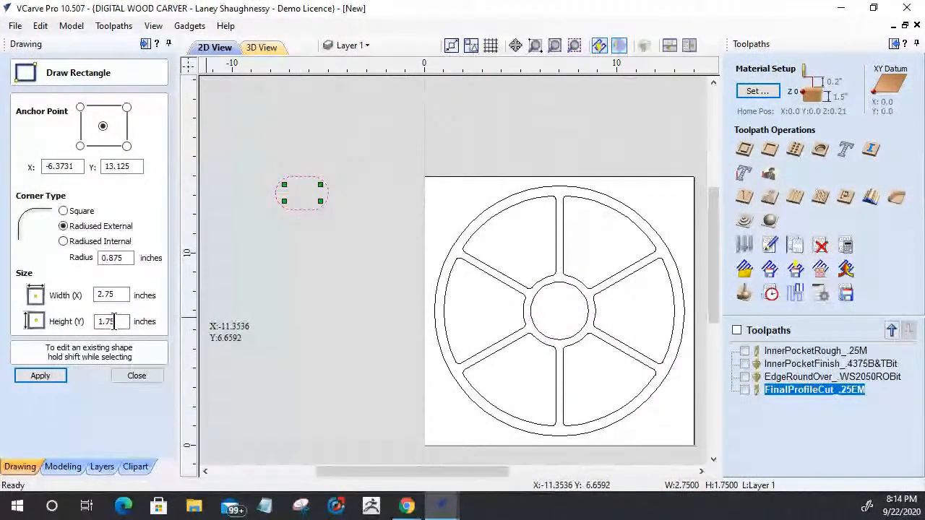
pyautogui.doubleClick(112, 321)
pyautogui.write('1')
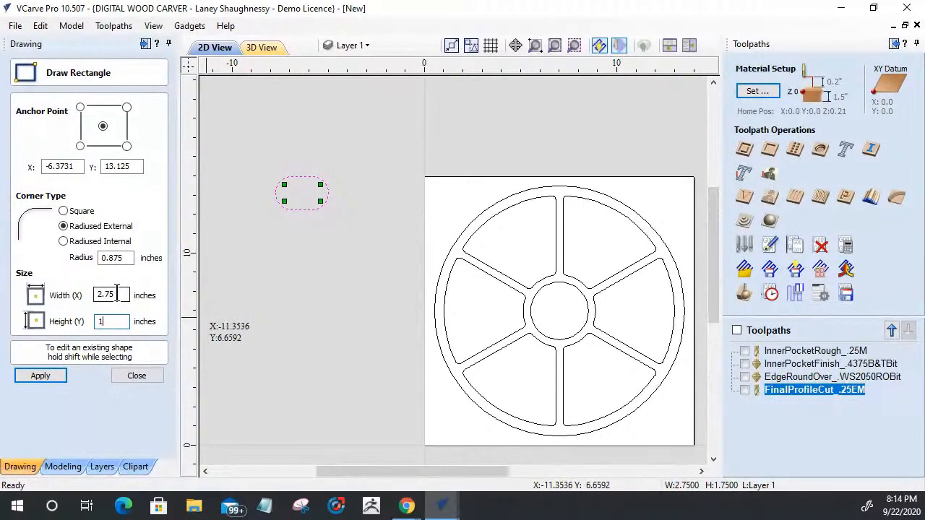
pyautogui.click(72, 211)
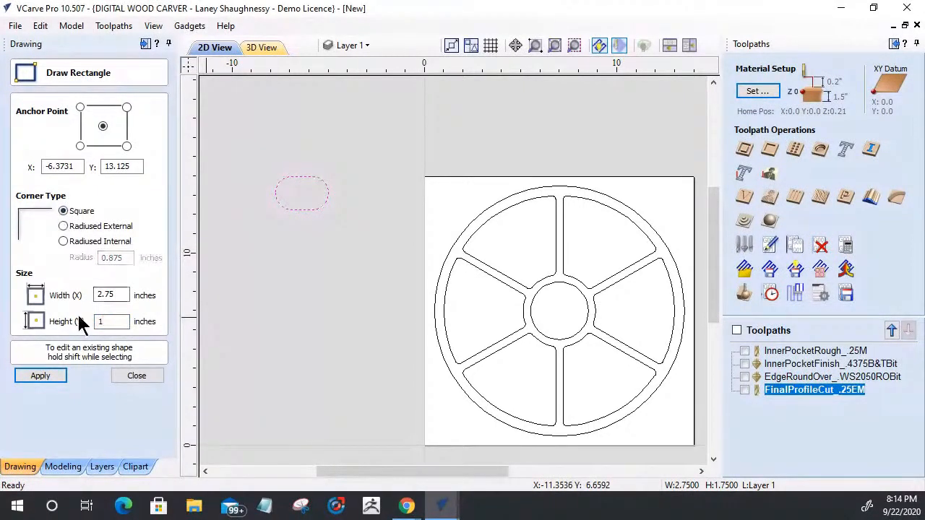
# Set the rectangle's width to 1 inch and finish it as a 1-inch square
pyautogui.click(119, 296)
pyautogui.moveTo(119, 296); pyautogui.dragTo(83, 303)
pyautogui.write('5')
pyautogui.press('BackSpace')
pyautogui.write('.')
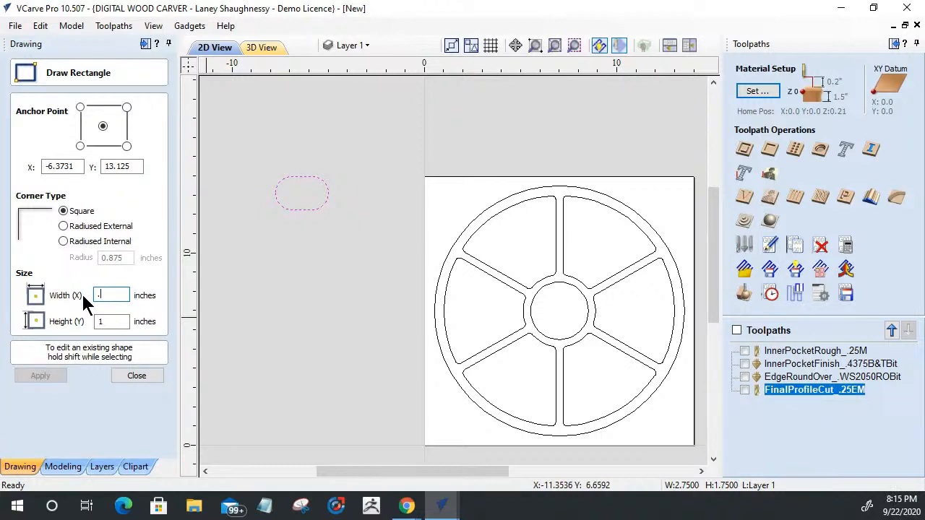
pyautogui.write('1')
pyautogui.click(40, 375)
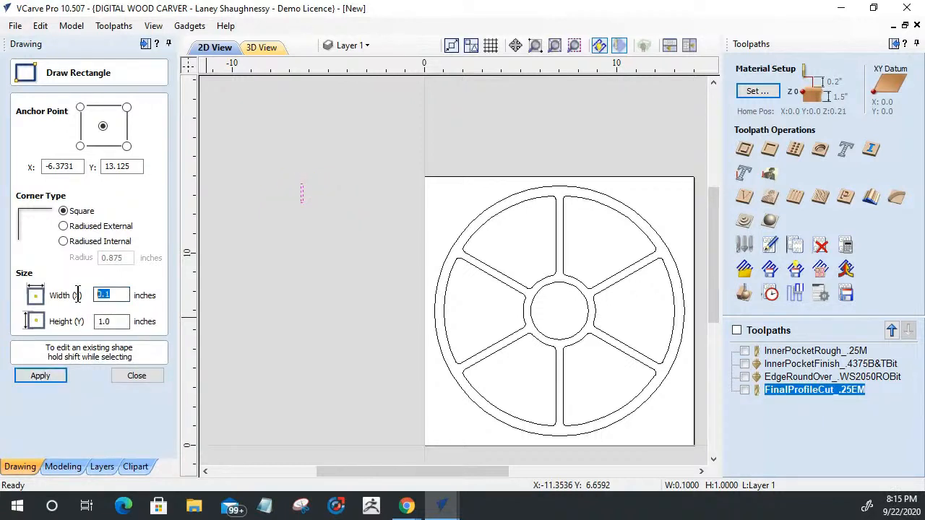
pyautogui.write('1')
pyautogui.click(26, 377)
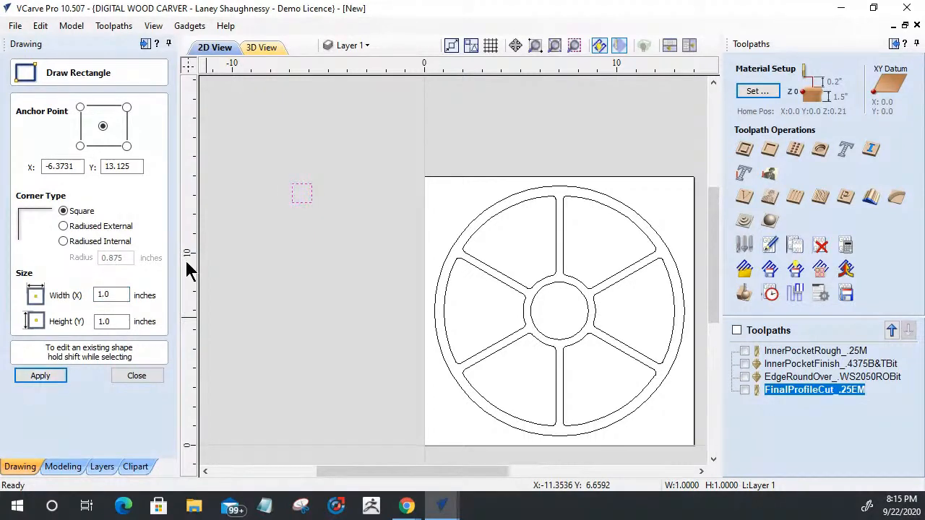
pyautogui.scroll(5, 285, 184)
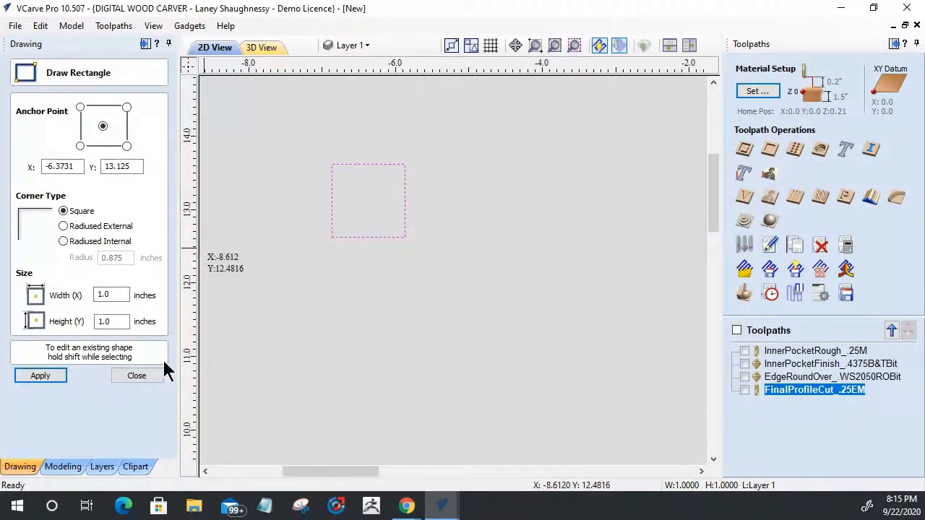
pyautogui.click(159, 375)
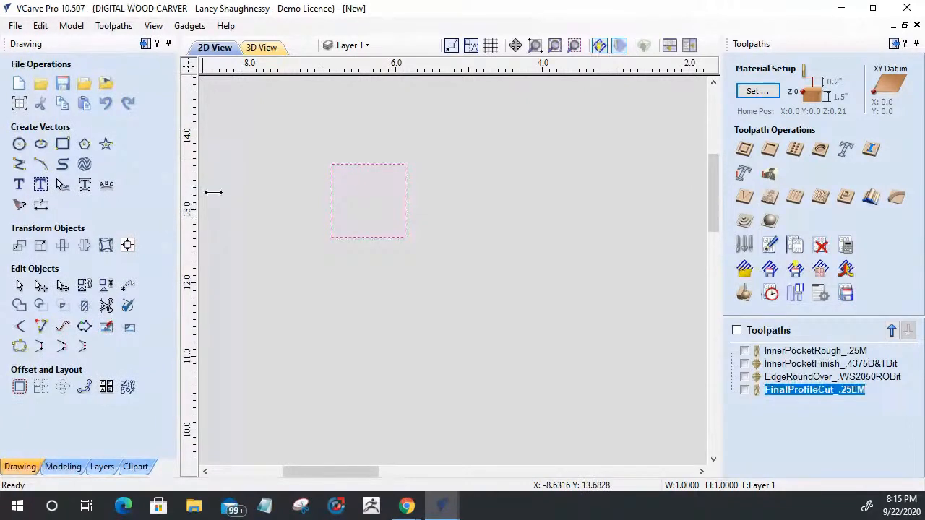
# Place a vertical guide along the square's left edge and set its angle to 85 degrees
pyautogui.moveTo(212, 192); pyautogui.dragTo(326, 163)
pyautogui.doubleClick(331, 263)
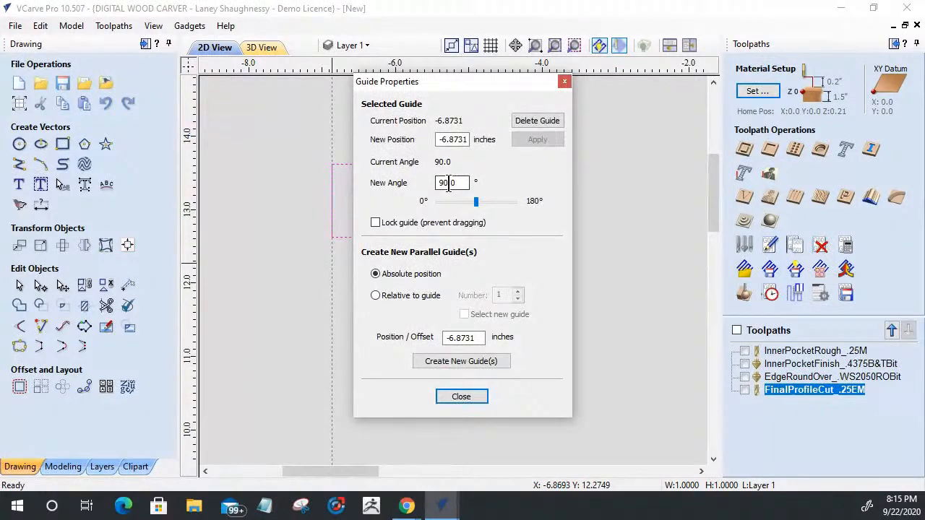
pyautogui.moveTo(456, 183); pyautogui.dragTo(422, 184)
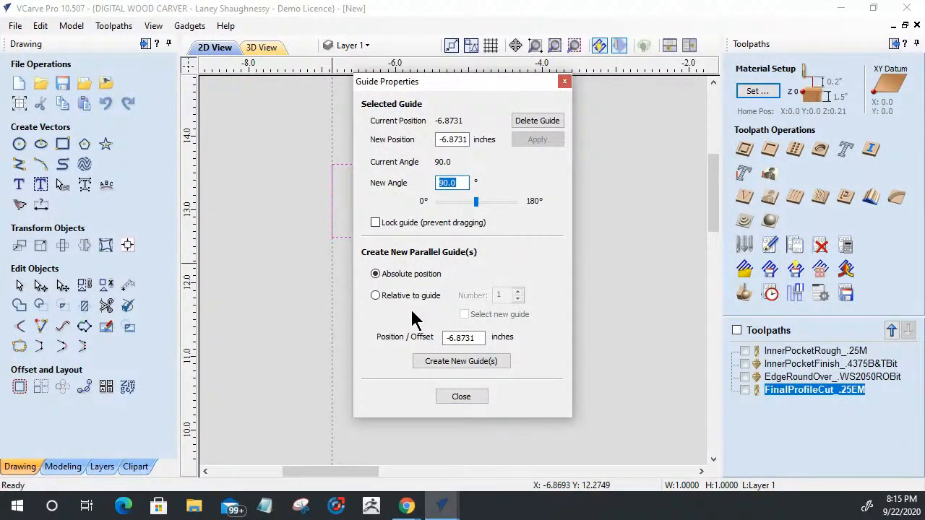
pyautogui.write('85')
pyautogui.click(524, 141)
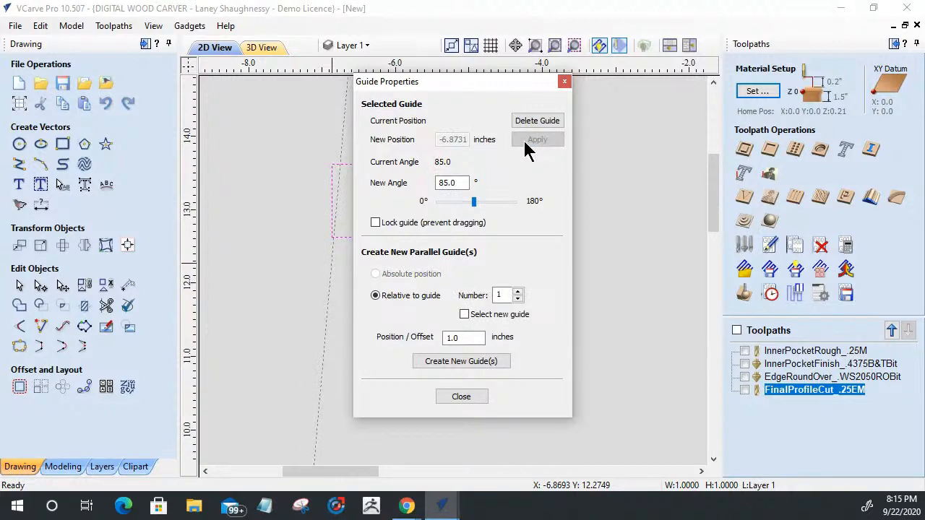
# Set the guide's angle to 95 degrees and align it with the square's top-left corner
pyautogui.moveTo(466, 184); pyautogui.dragTo(399, 192)
pyautogui.write('95')
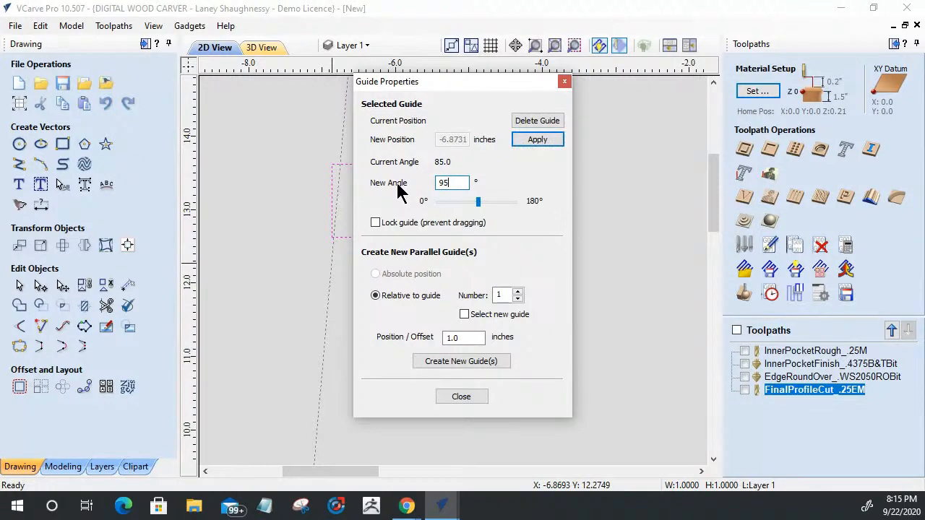
pyautogui.click(539, 140)
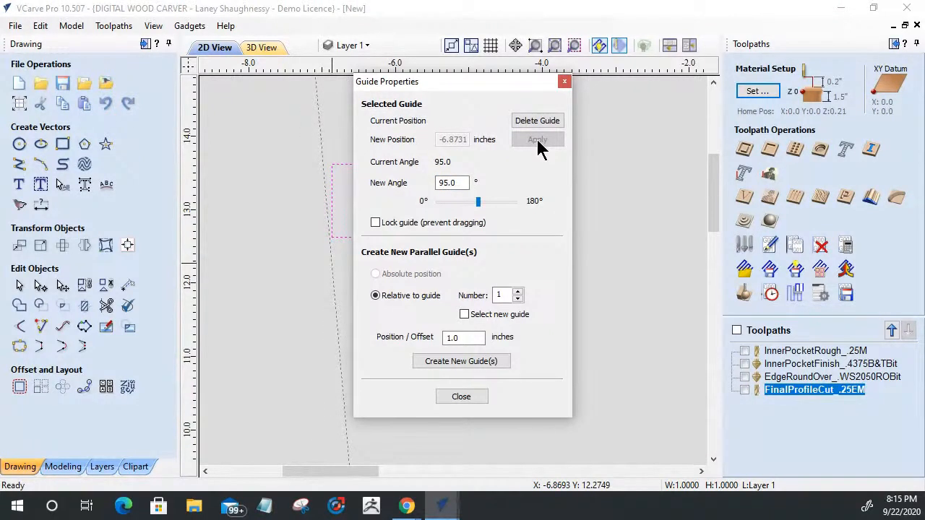
pyautogui.click(461, 399)
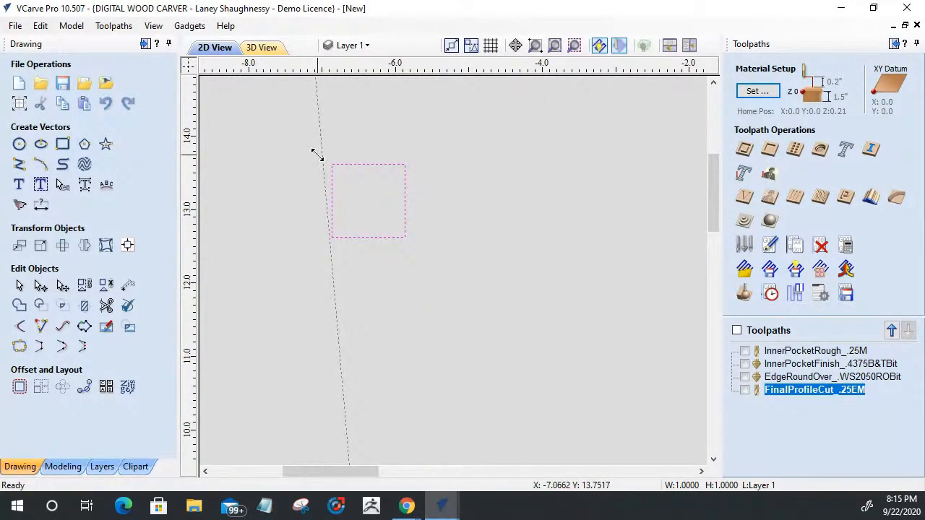
pyautogui.scroll(3, 319, 166)
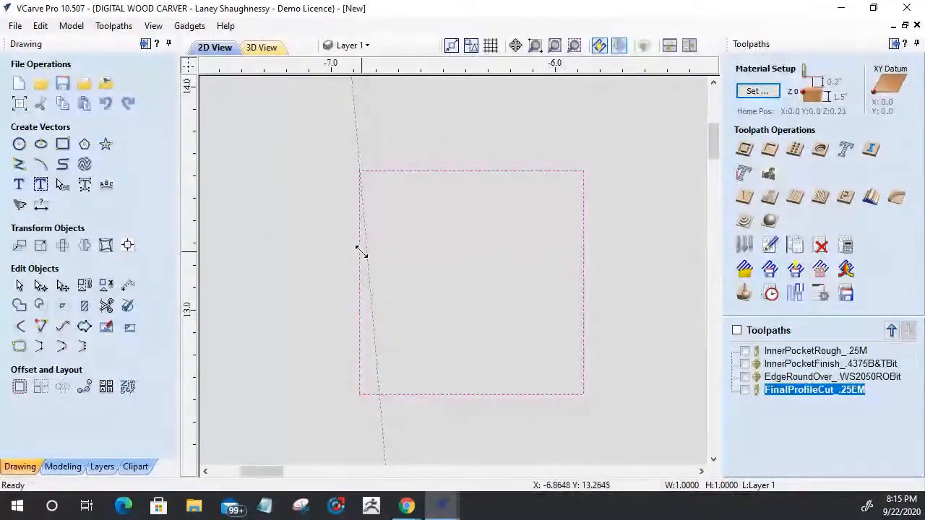
# Move the guide to the square's top-right corner and set its angle to 85 degrees
pyautogui.click(40, 287)
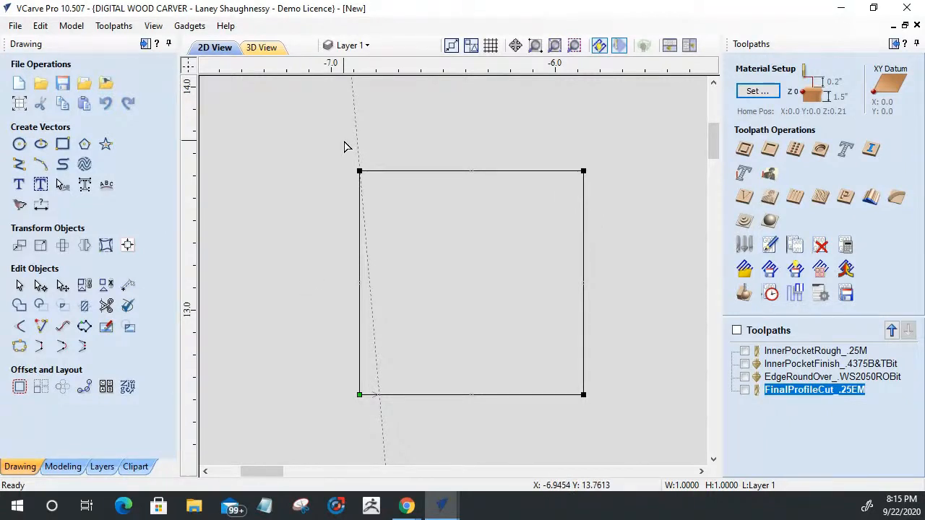
pyautogui.moveTo(355, 157); pyautogui.dragTo(583, 171)
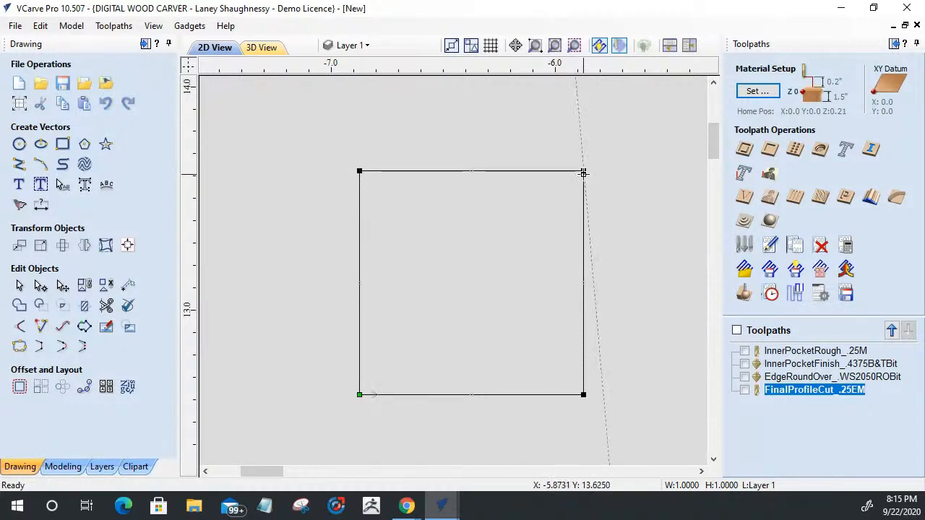
pyautogui.click(595, 314)
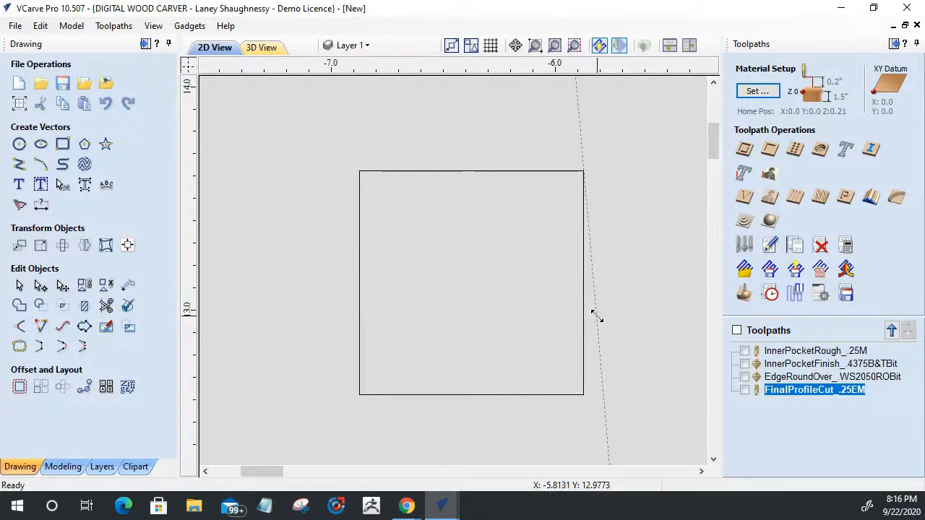
pyautogui.doubleClick(593, 314)
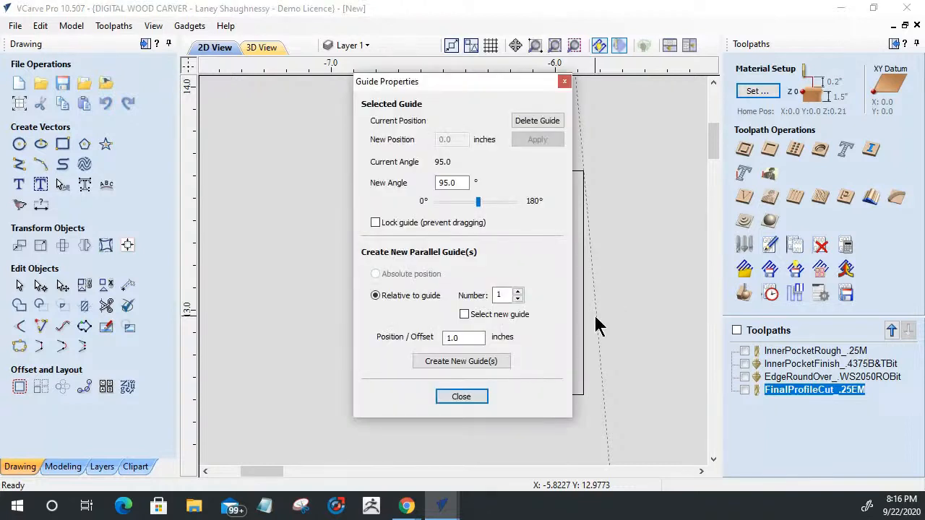
pyautogui.doubleClick(443, 183)
pyautogui.write('85')
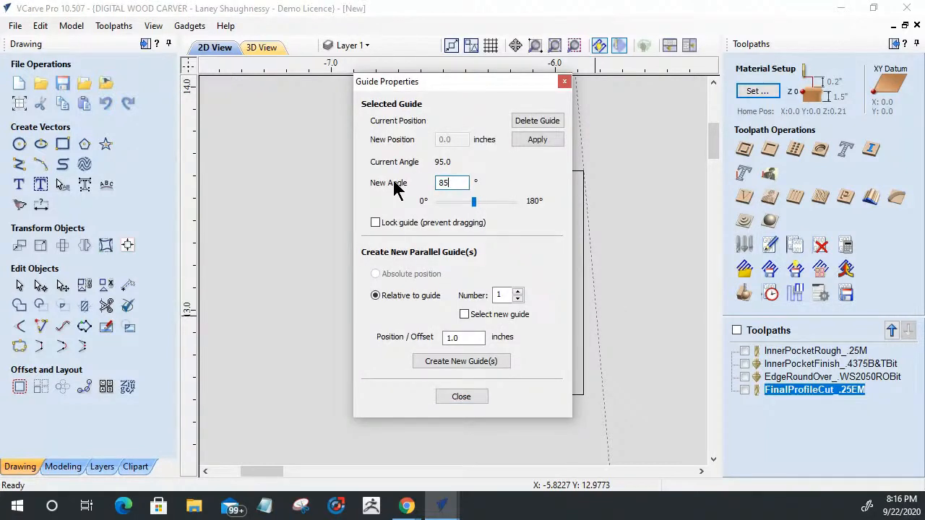
pyautogui.click(535, 141)
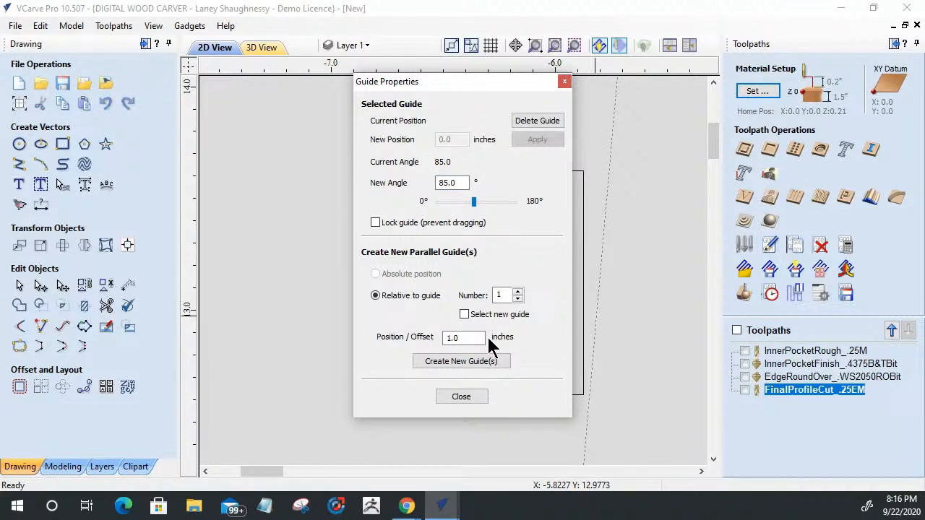
pyautogui.click(462, 397)
# Align the 85-degree guide with the square's top-right corner and move the bottom-right node about 0.0875 inches inward onto it
pyautogui.moveTo(605, 170); pyautogui.dragTo(581, 170)
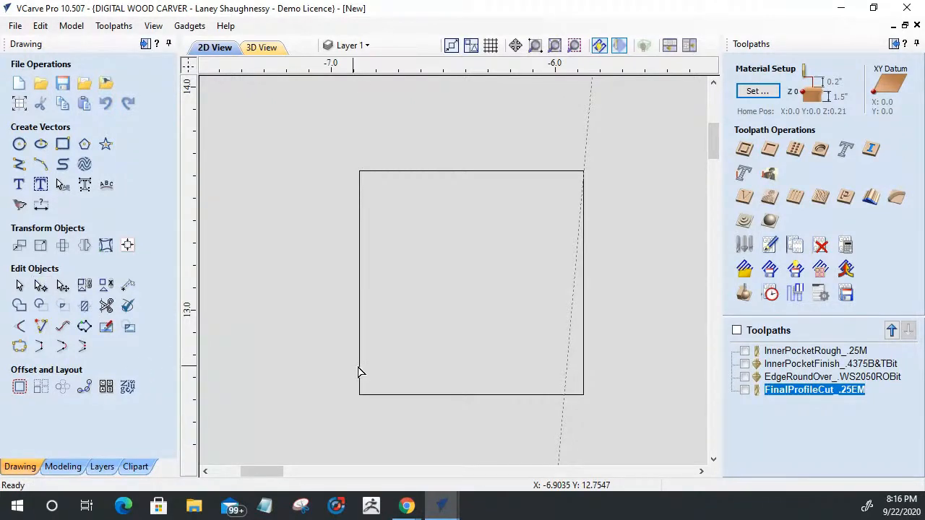
pyautogui.click(580, 395)
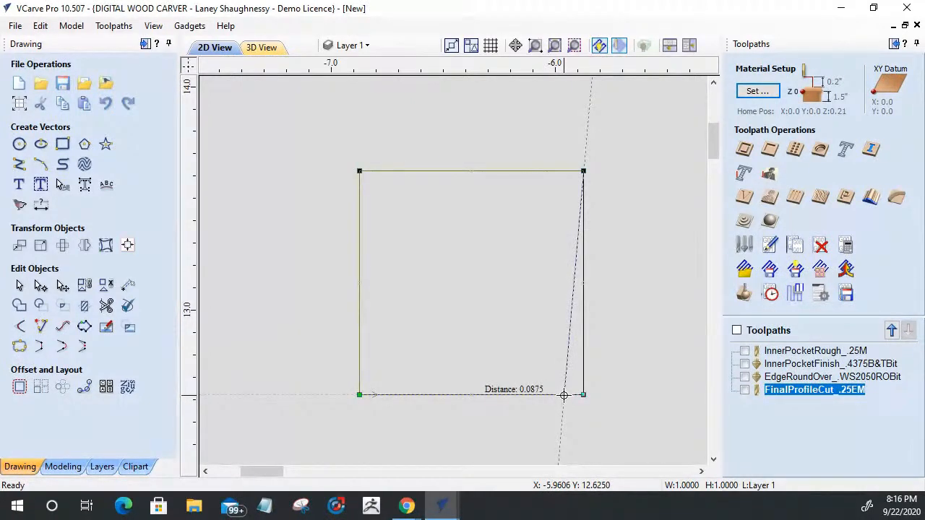
pyautogui.moveTo(563, 394); pyautogui.dragTo(564, 394)
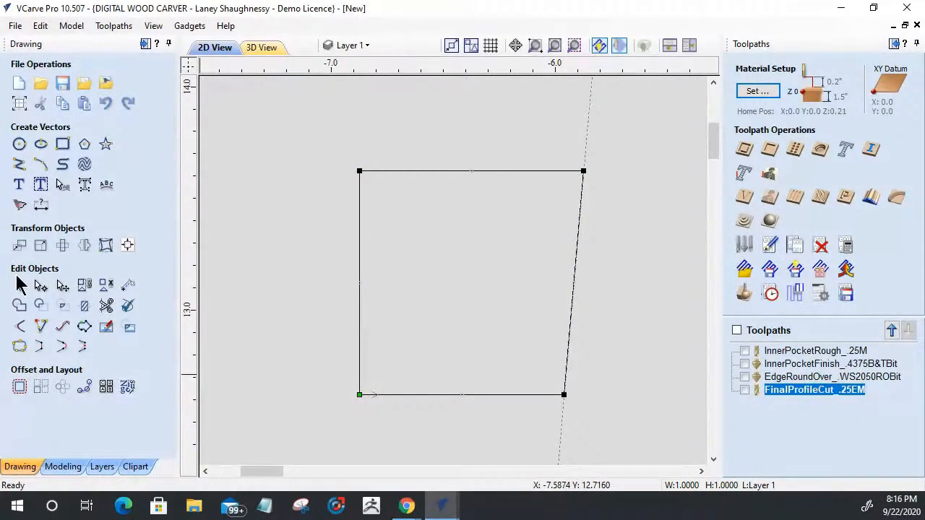
pyautogui.click(18, 288)
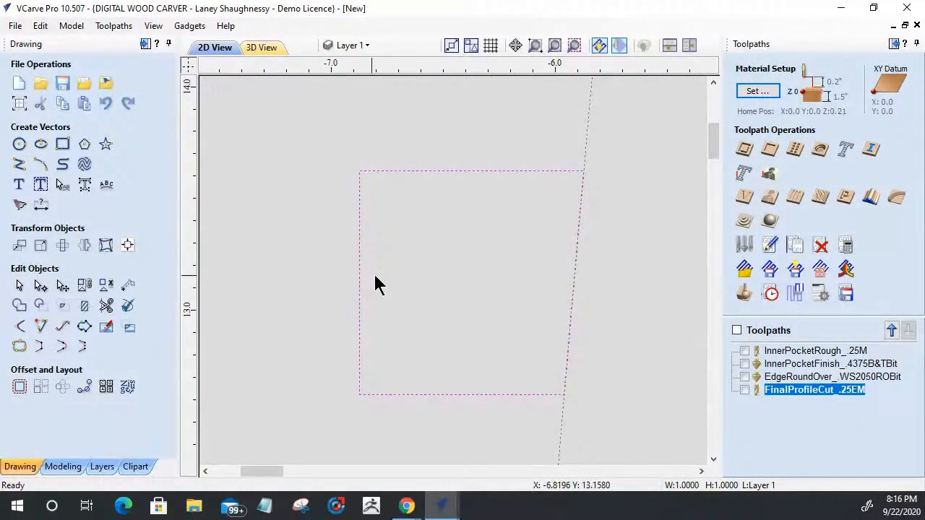
# Delete the bottom span of the tapered square in node editing
pyautogui.press('n')
pyautogui.rightClick(435, 397)
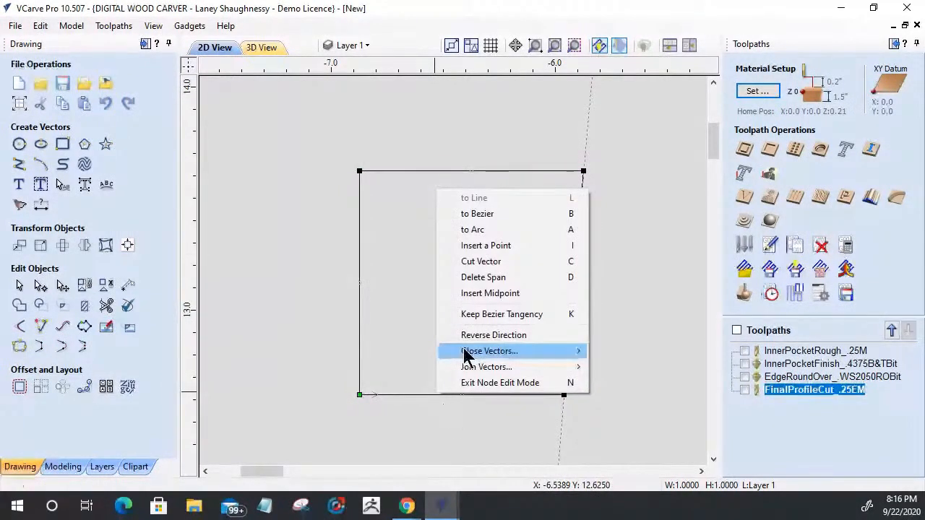
pyautogui.click(455, 278)
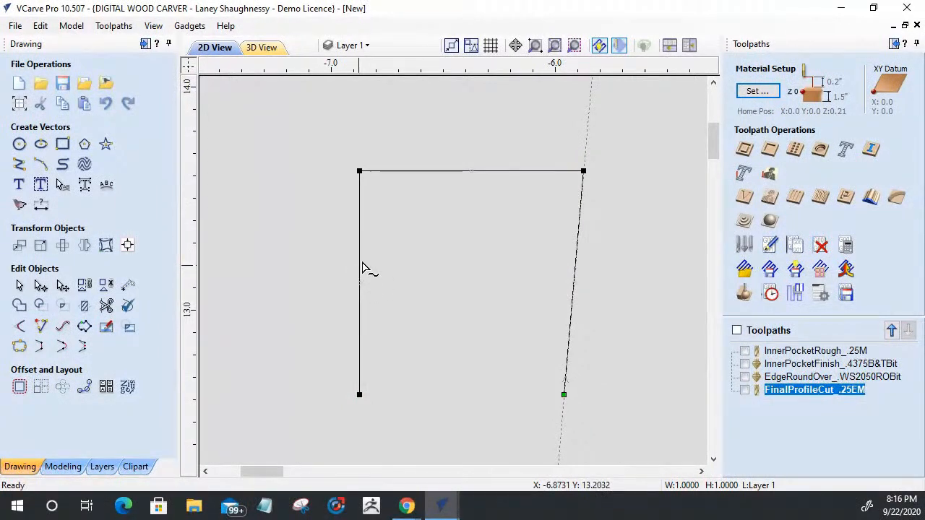
# Cut the top span near its right end and delete the detached left portion, leaving the slanted wall with a short top segment
pyautogui.rightClick(520, 177)
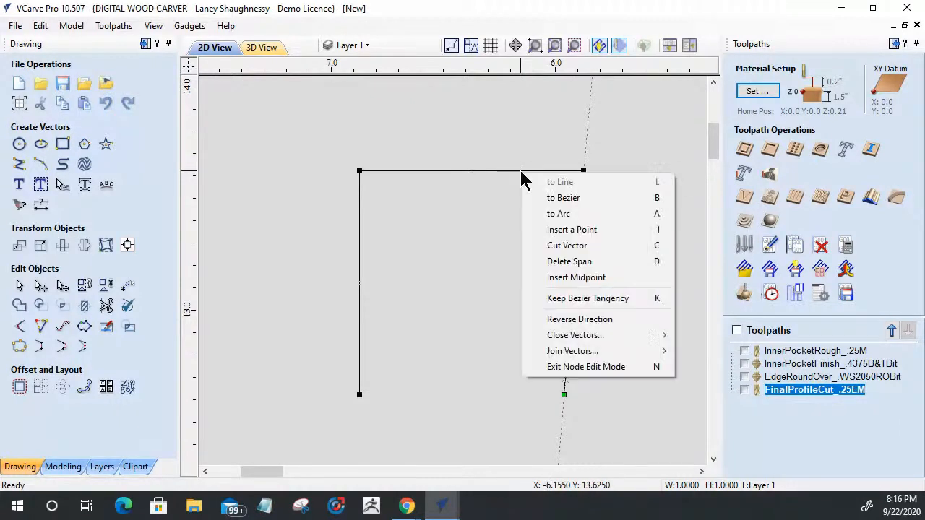
pyautogui.click(552, 245)
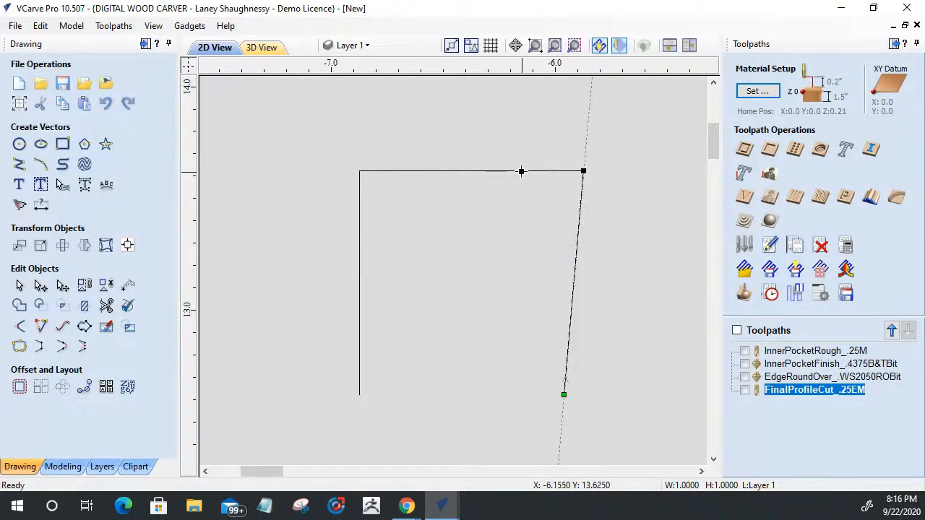
pyautogui.click(476, 173)
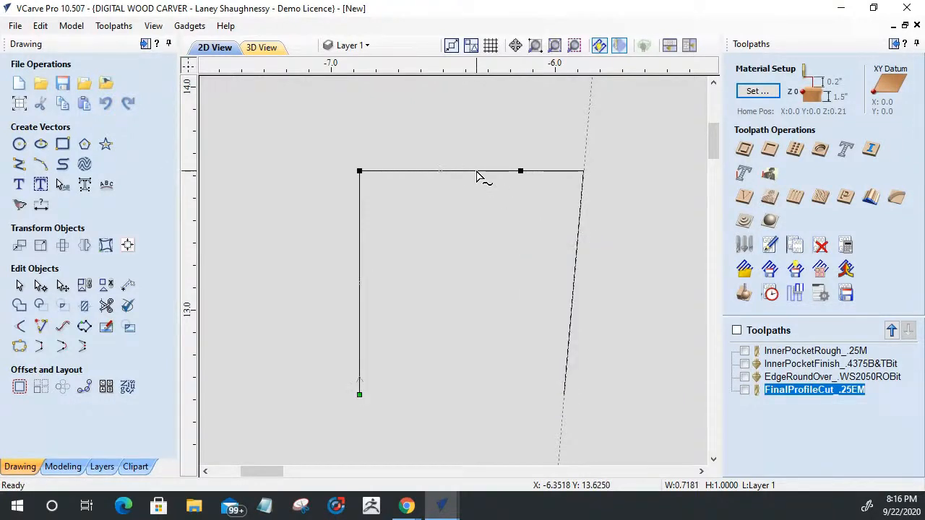
pyautogui.press('Delete')
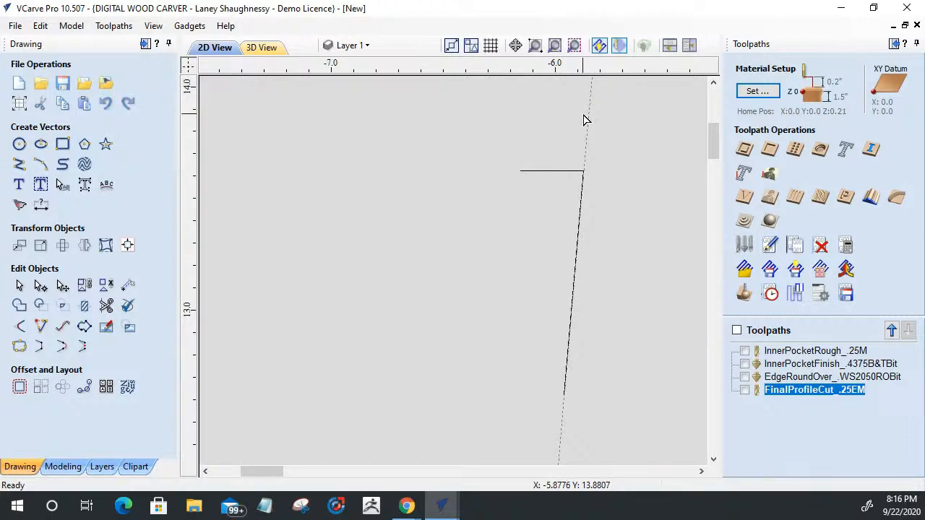
pyautogui.press('Delete')
# Move the tapered profile from beside the material into the tray's center circle
pyautogui.click(574, 269)
pyautogui.scroll(-3, 547, 287)
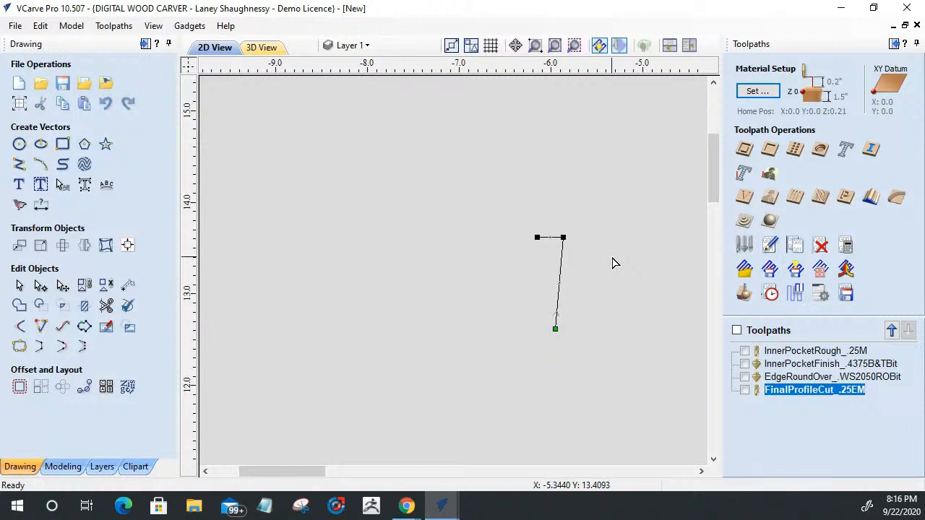
pyautogui.scroll(3, 596, 266)
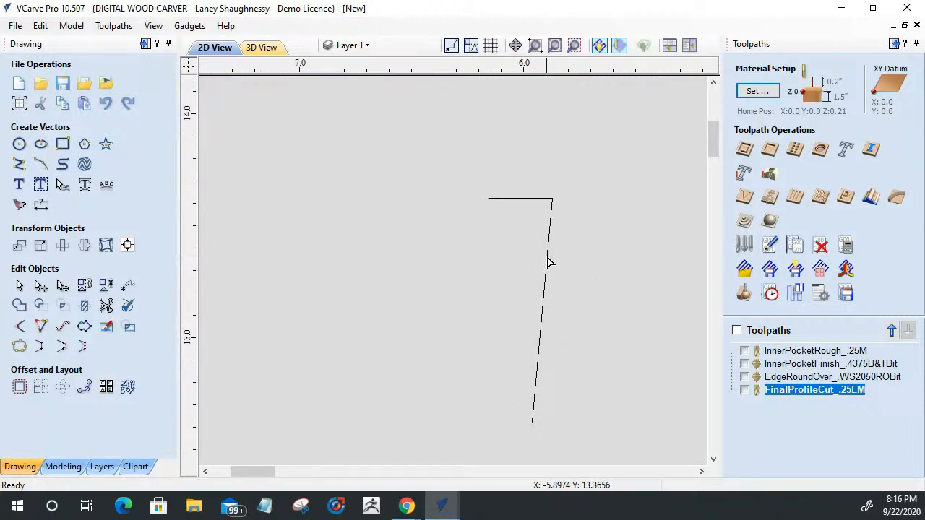
pyautogui.scroll(-3, 538, 244)
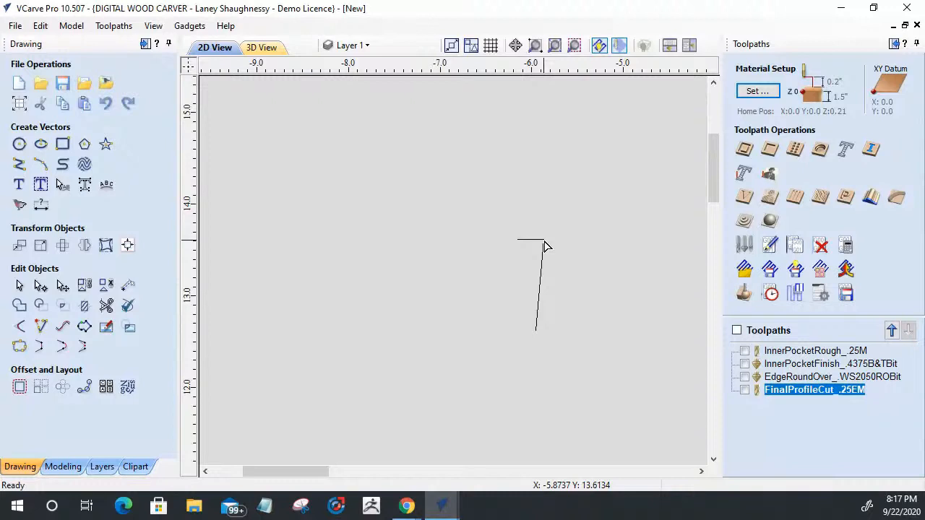
pyautogui.scroll(-6, 544, 240)
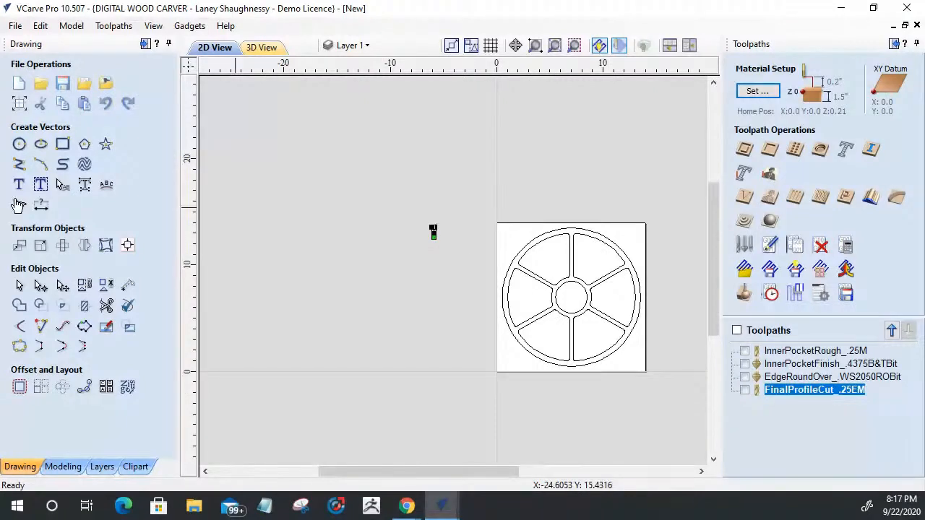
pyautogui.click(19, 286)
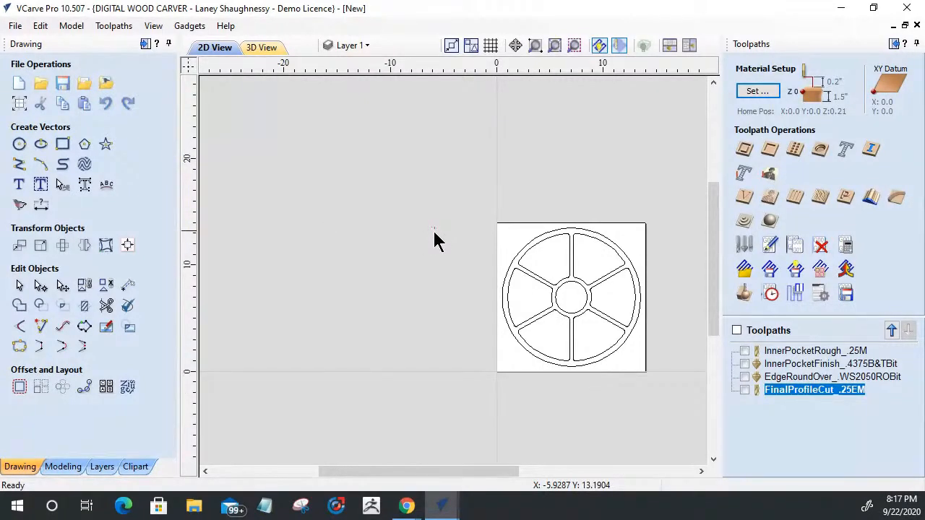
pyautogui.click(433, 230)
pyautogui.moveTo(430, 224); pyautogui.dragTo(587, 294)
pyautogui.click(565, 293)
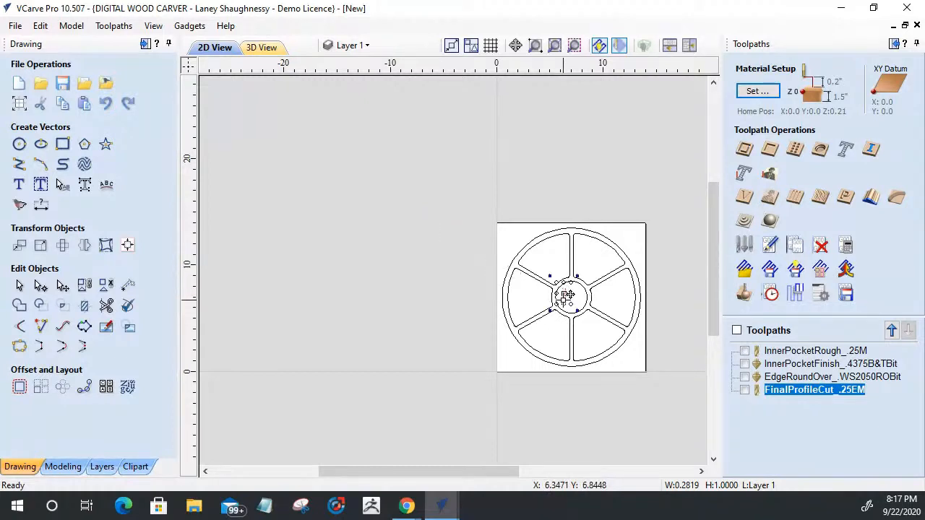
# Delete the extra middle node on the profile's slanted wall
pyautogui.scroll(5, 566, 294)
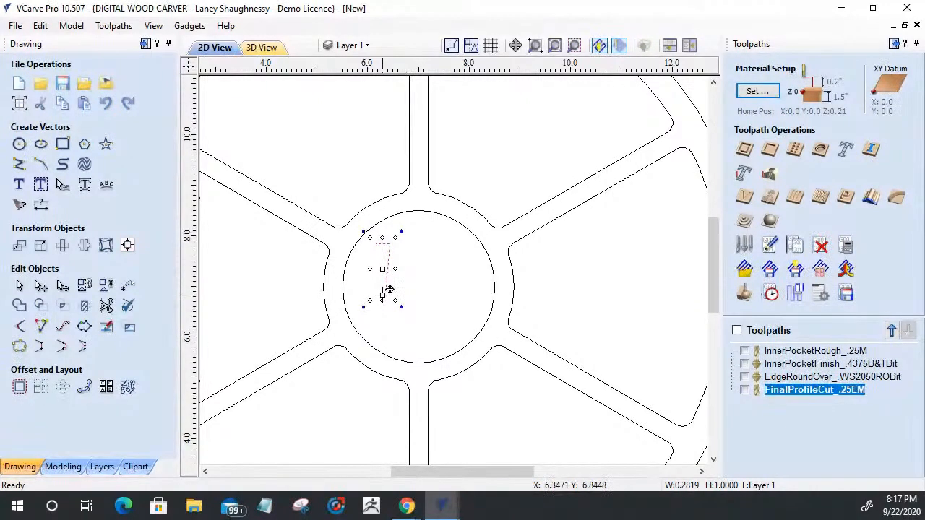
pyautogui.scroll(1, 388, 290)
pyautogui.click(40, 285)
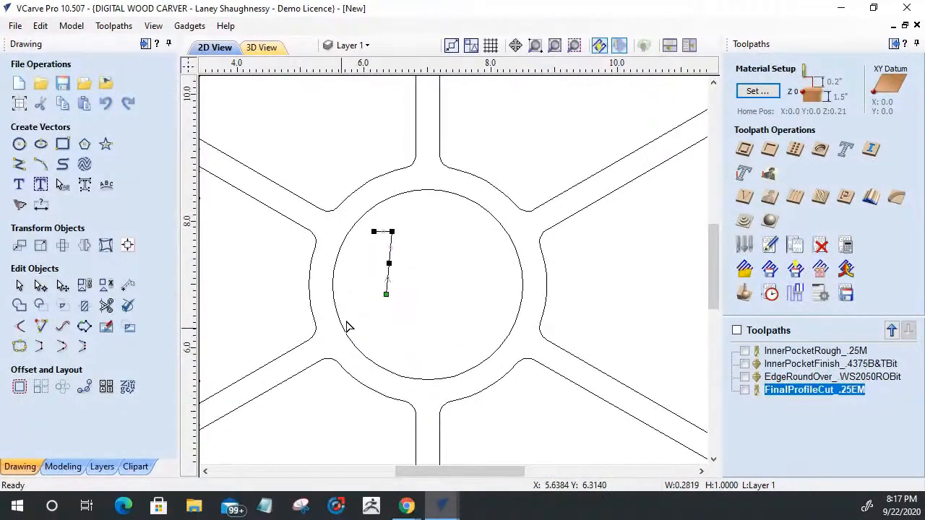
pyautogui.rightClick(388, 264)
pyautogui.click(419, 275)
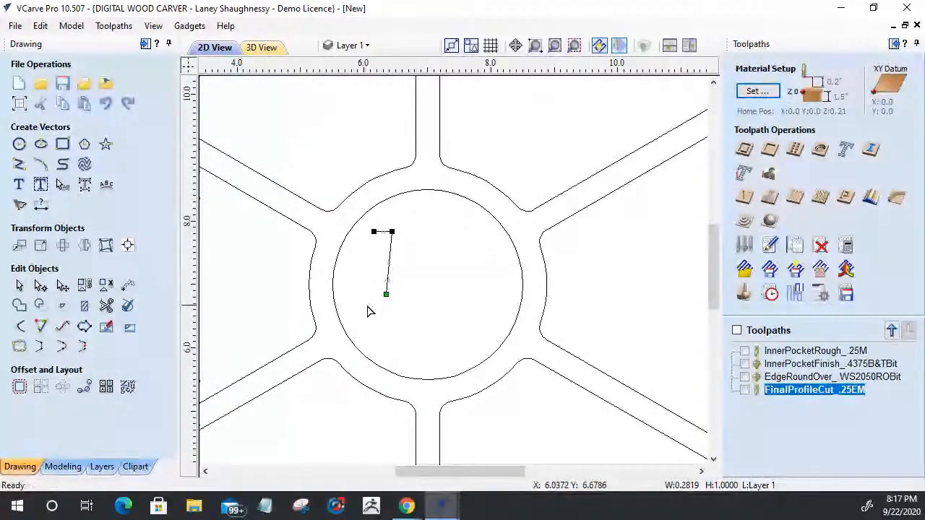
# Move the profile's lower endpoint about 0.25 inches to the right so the wall slants the opposite way
pyautogui.moveTo(386, 294); pyautogui.dragTo(403, 295)
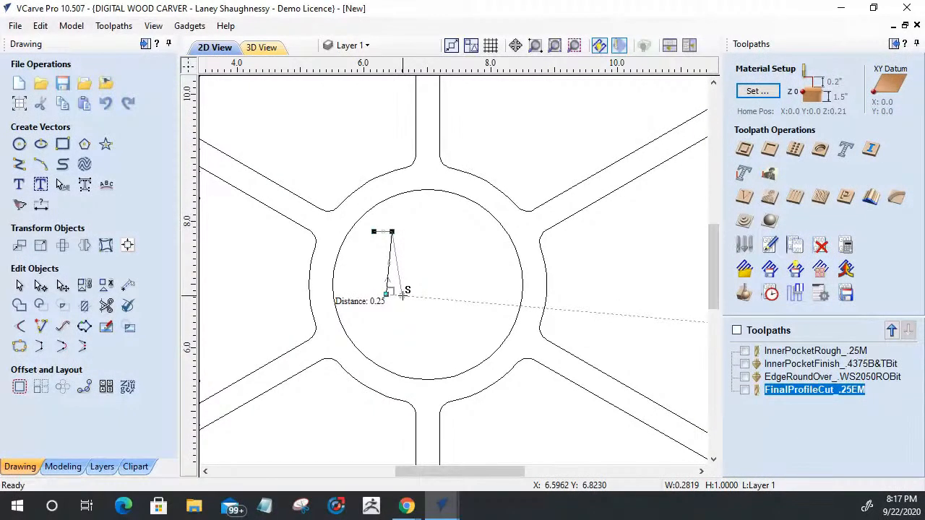
pyautogui.moveTo(403, 295); pyautogui.dragTo(402, 295)
pyautogui.click(398, 331)
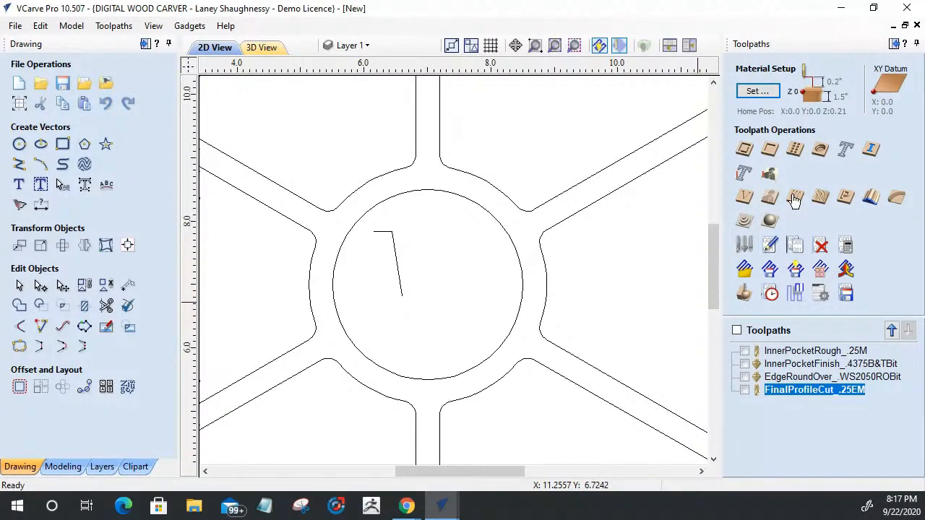
# Start a moulding toolpath using the center circle as the drive rail and the tapered line as the profile
pyautogui.click(871, 196)
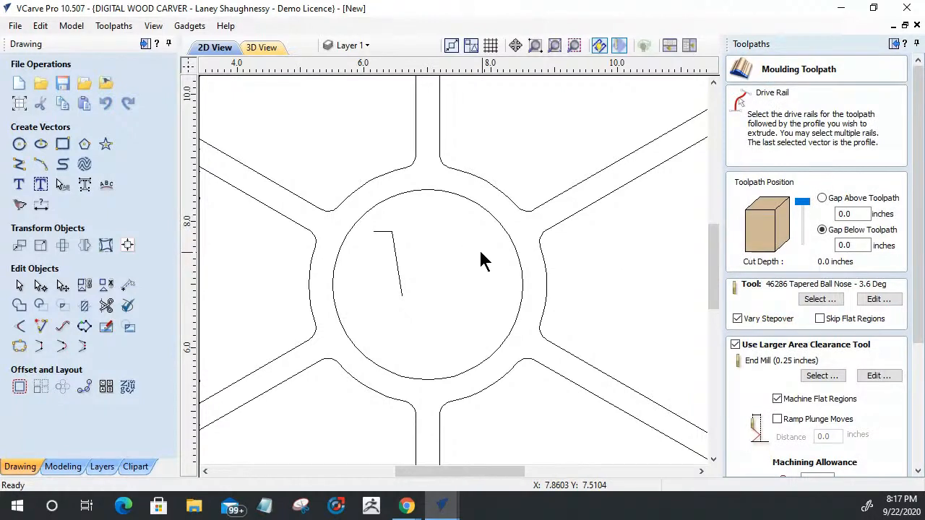
pyautogui.click(396, 196)
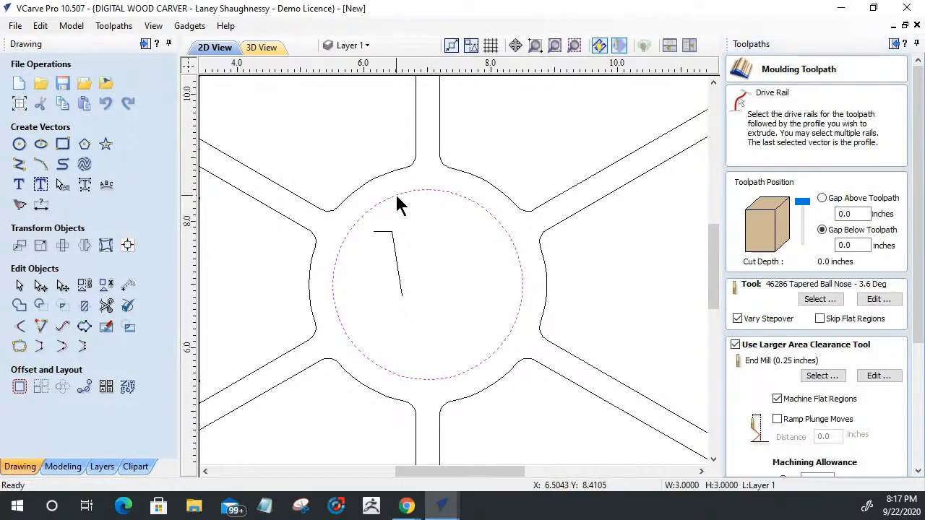
pyautogui.keyDown('shift'); pyautogui.click(386, 232); pyautogui.keyUp('shift')
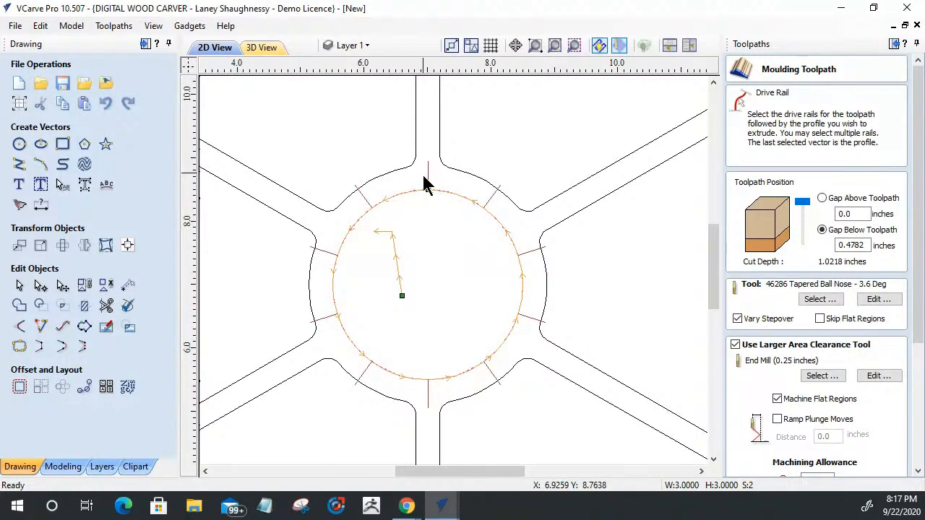
# Switch the profile's start point to its other end and back again
pyautogui.rightClick(403, 301)
pyautogui.click(423, 312)
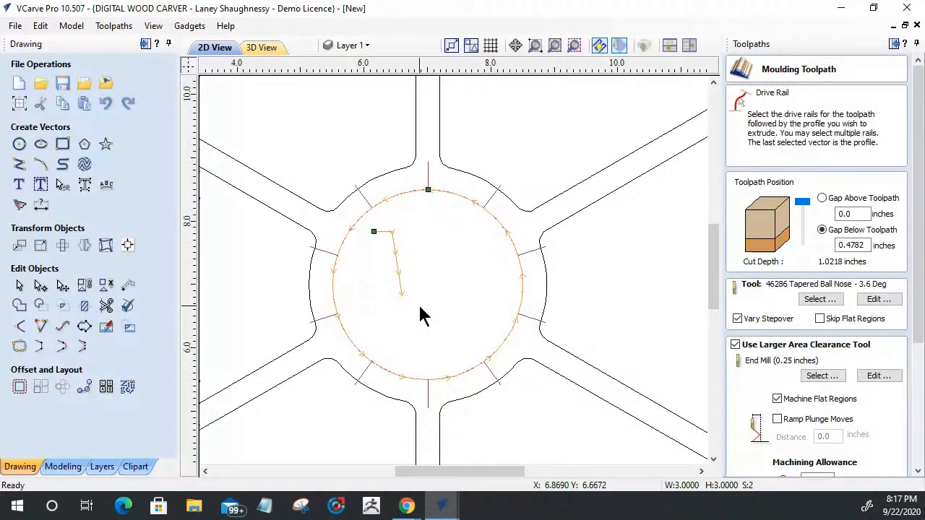
pyautogui.rightClick(376, 232)
pyautogui.click(410, 242)
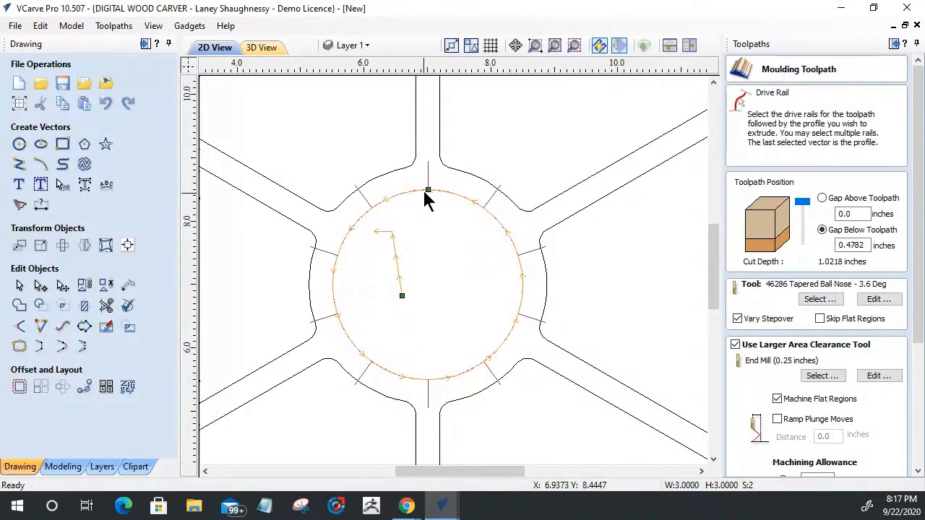
# Reverse the direction of the circular drive rail and clear the selection
pyautogui.rightClick(428, 192)
pyautogui.click(463, 199)
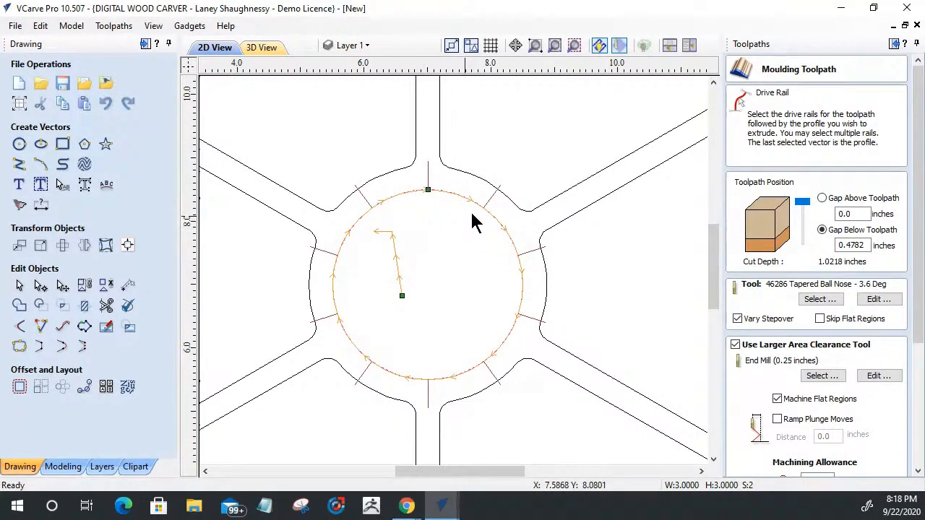
pyautogui.click(492, 200)
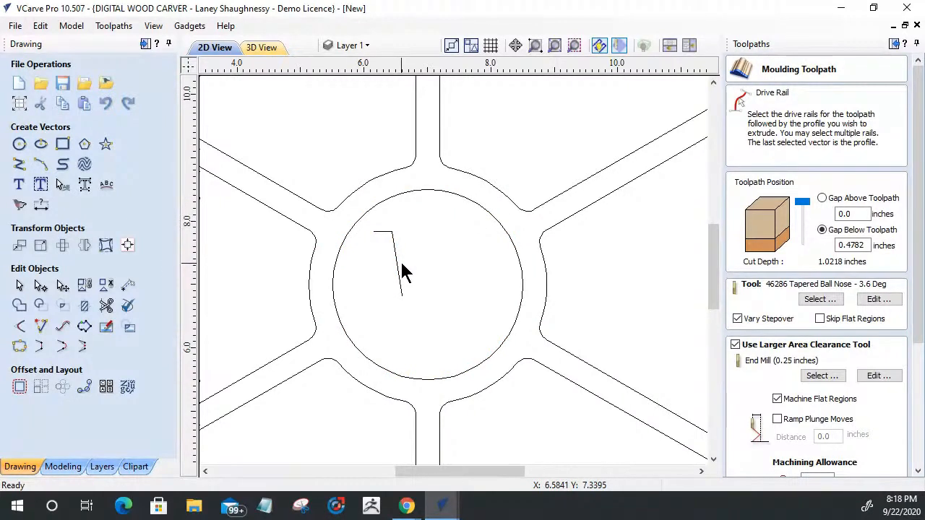
# Close the moulding toolpath setup without calculating it so that the dimension tool can be used
pyautogui.click(364, 213)
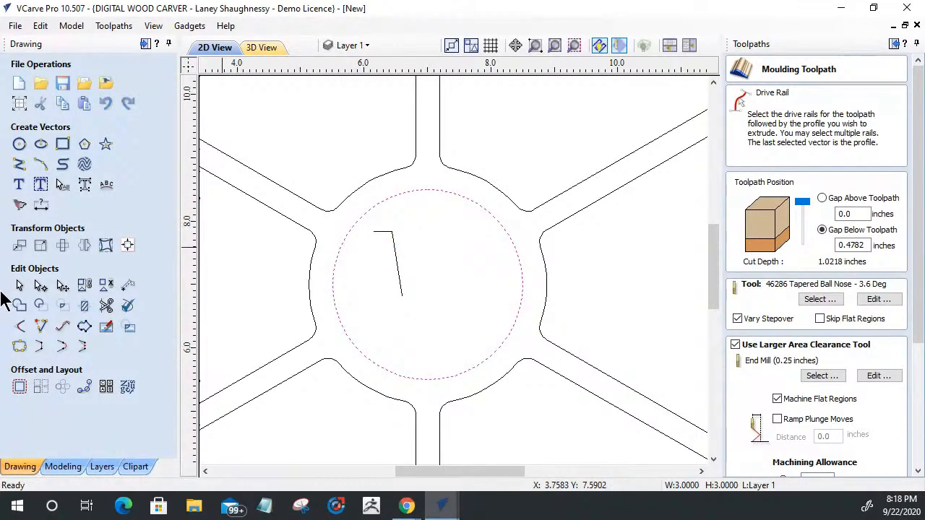
pyautogui.click(41, 205)
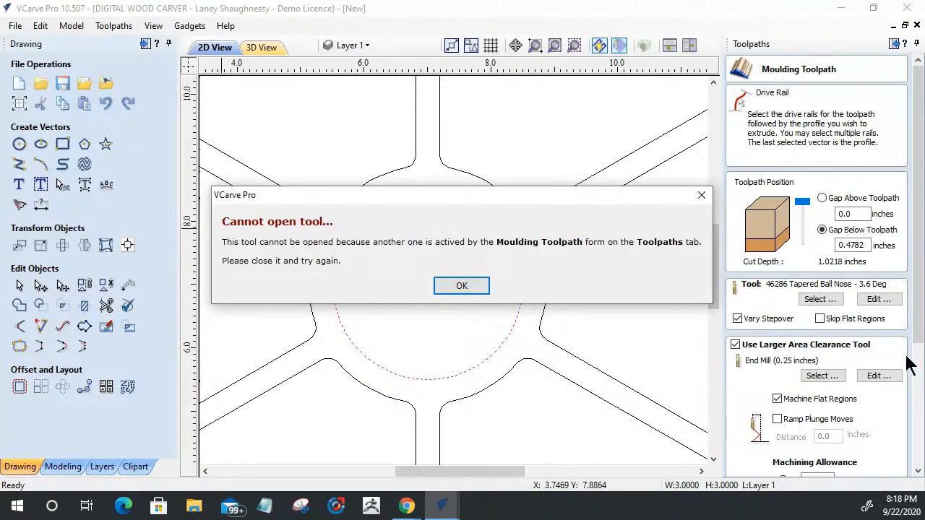
pyautogui.click(450, 287)
pyautogui.moveTo(920, 314); pyautogui.dragTo(914, 468)
pyautogui.click(880, 464)
# Add a horizontal dimension across the tapered profile, from the top segment's free end to the lower end of the slanted wall
pyautogui.click(396, 262)
pyautogui.click(41, 205)
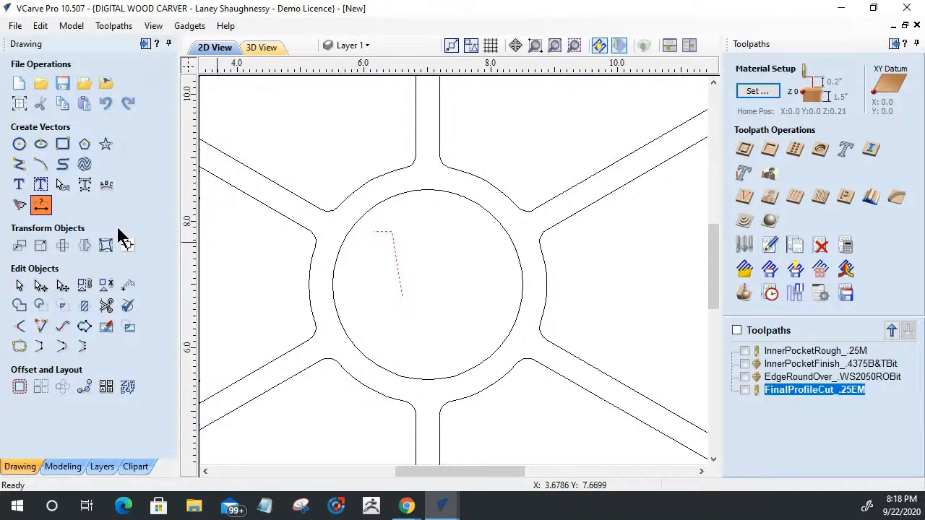
pyautogui.click(42, 209)
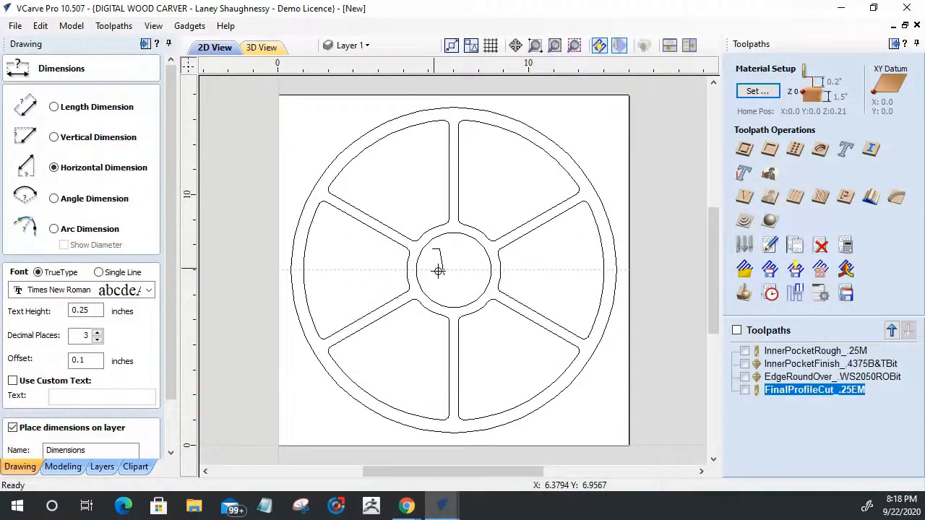
pyautogui.scroll(4, 439, 271)
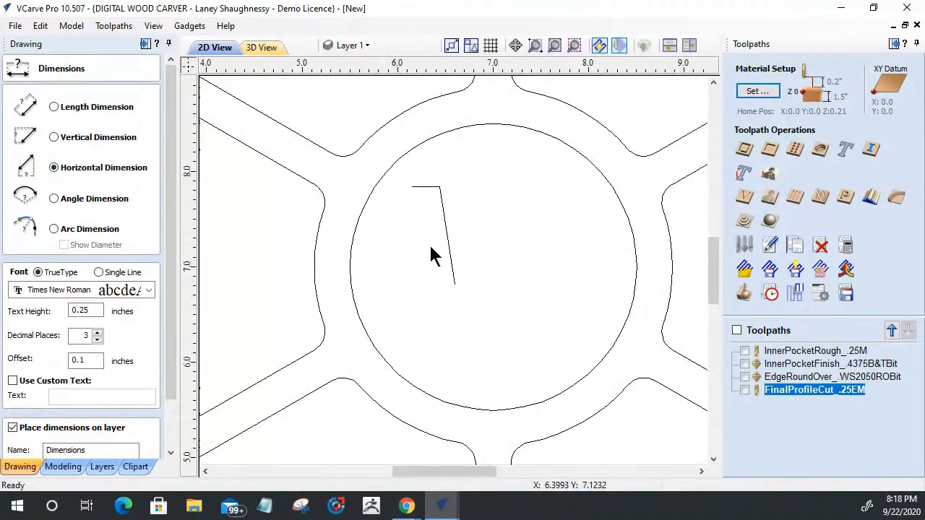
pyautogui.click(453, 283)
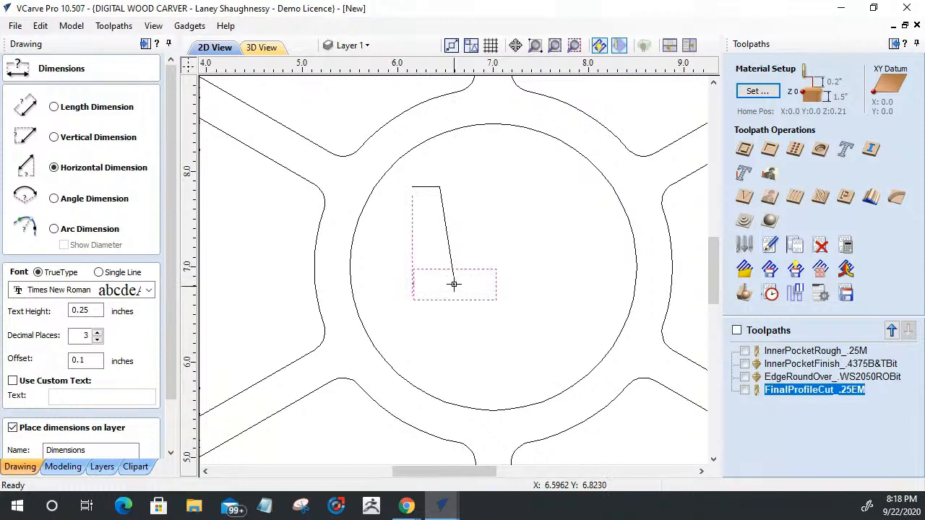
pyautogui.click(467, 177)
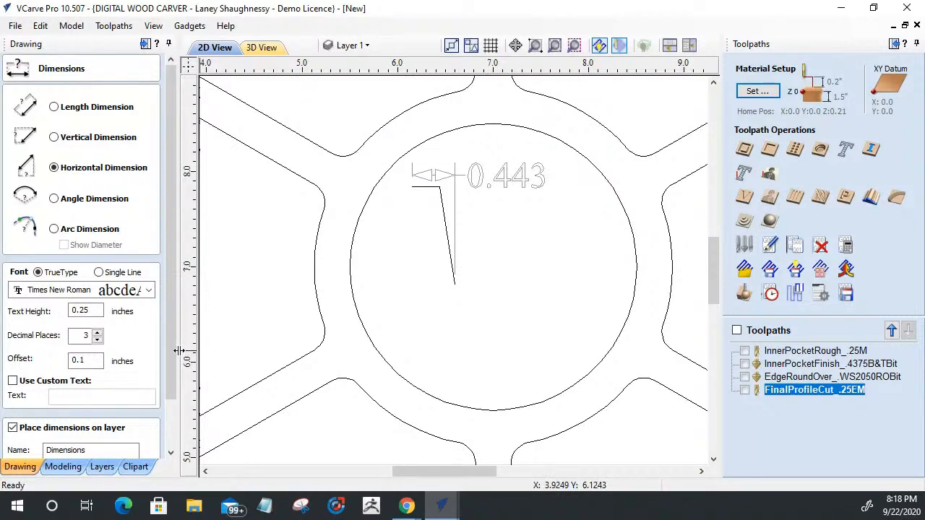
# Leave the dimension tool and offset the 3-inch center circle inwards by 0.443 inches with sharp corners, keeping the original
pyautogui.moveTo(172, 352); pyautogui.dragTo(235, 436)
pyautogui.click(361, 327)
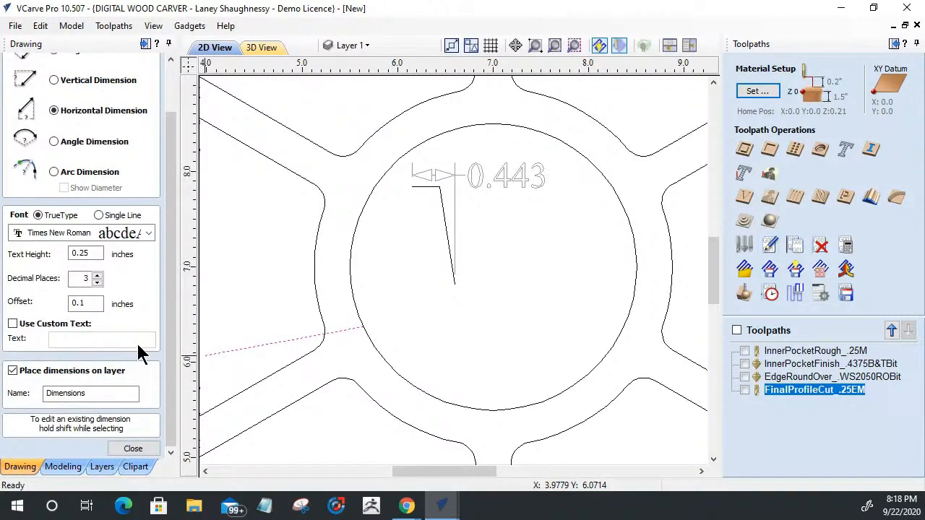
pyautogui.click(133, 449)
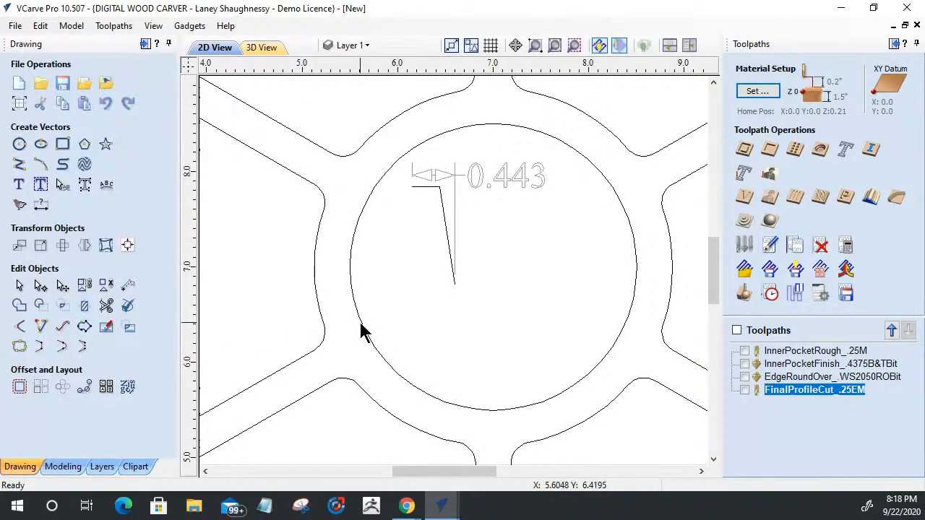
pyautogui.click(362, 325)
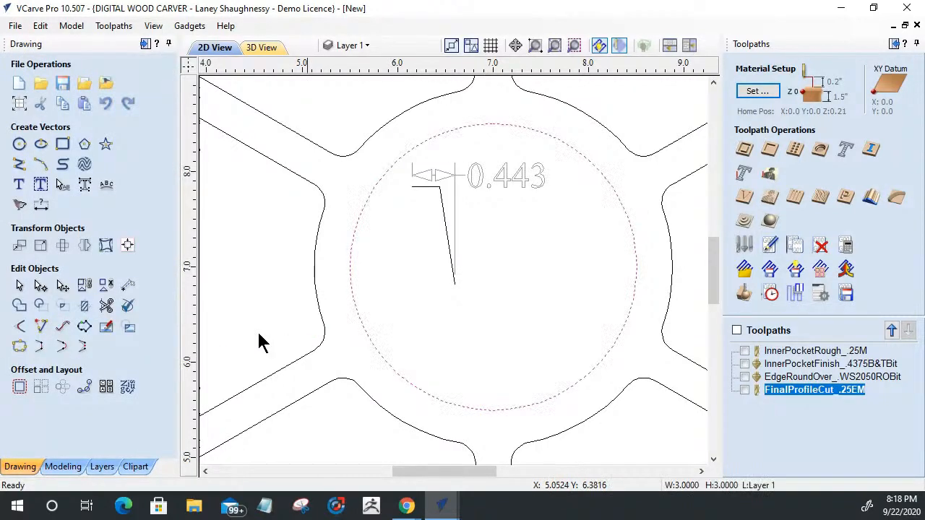
pyautogui.click(19, 388)
pyautogui.click(53, 134)
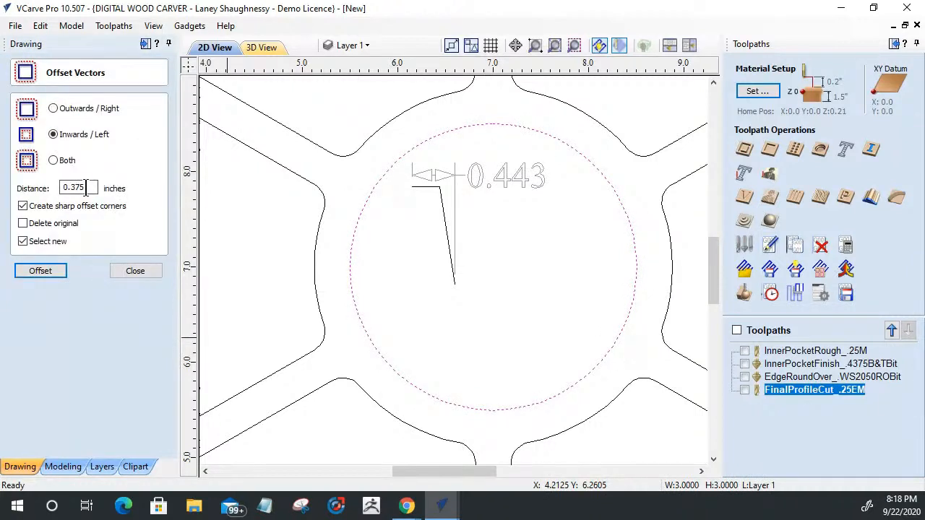
pyautogui.moveTo(85, 187); pyautogui.dragTo(29, 199)
pyautogui.write('.443')
pyautogui.click(40, 270)
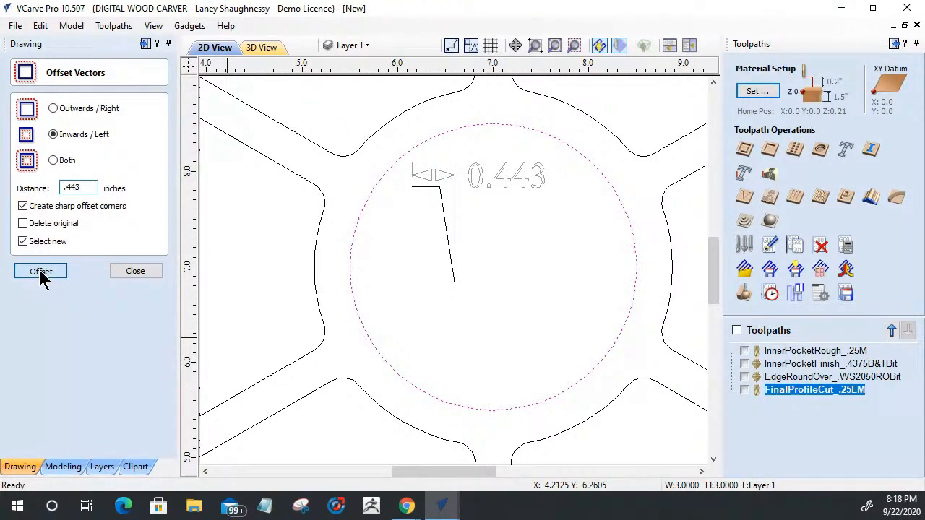
pyautogui.press('Return')
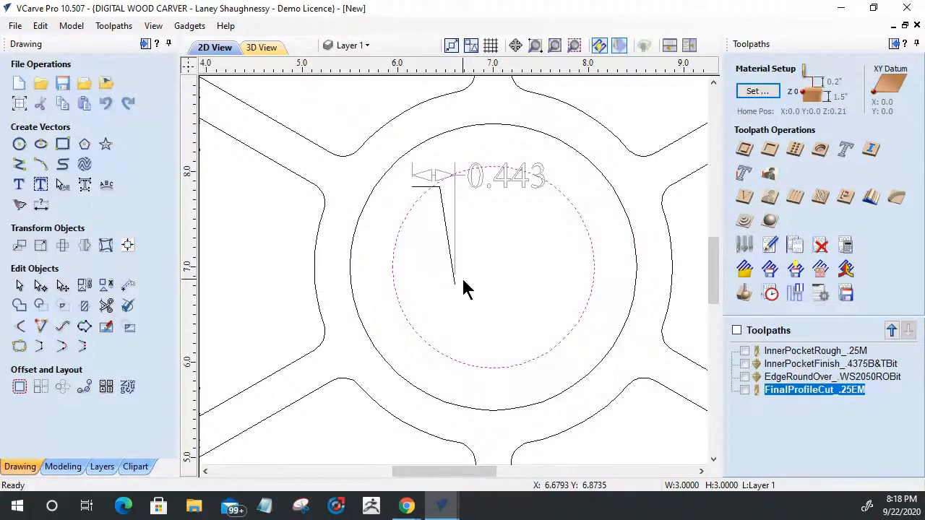
# Delete the horizontal dimension above the tapered profile
pyautogui.click(497, 189)
pyautogui.click(497, 189)
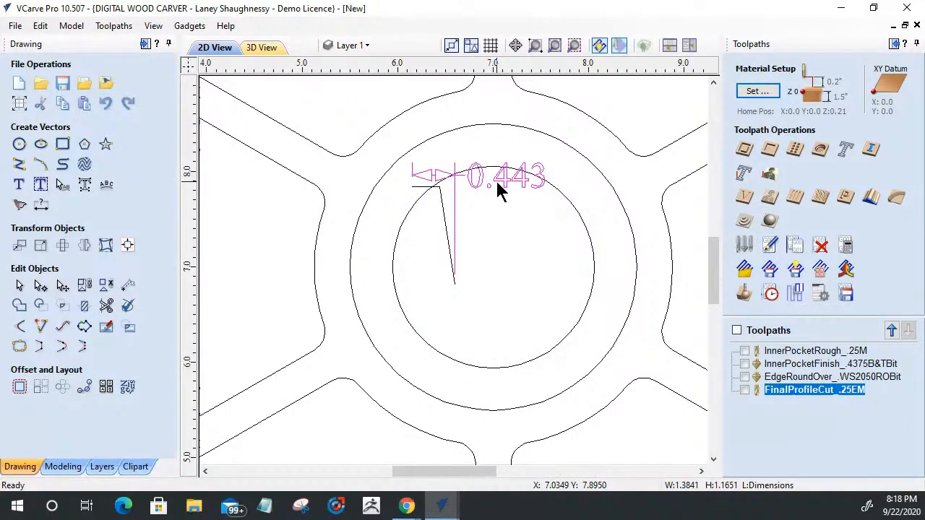
pyautogui.press('Delete')
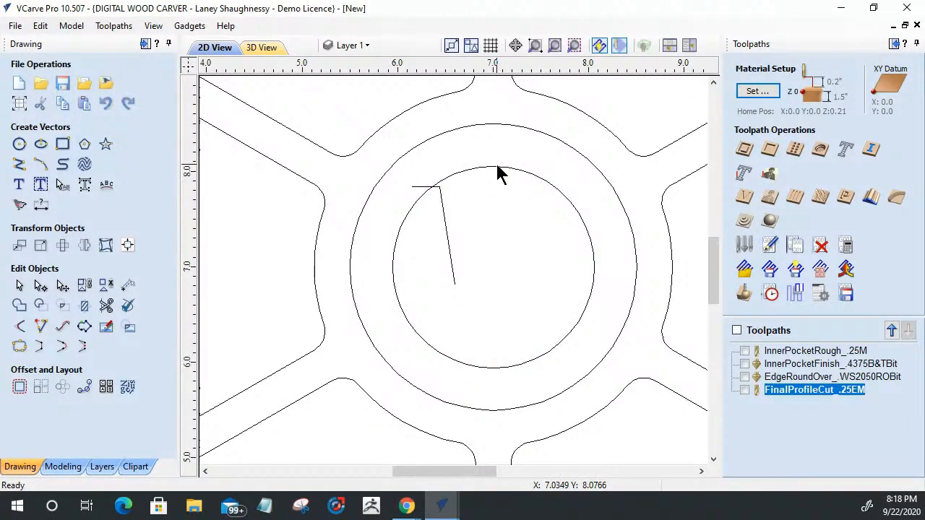
# Calculate a moulding toolpath sweeping the open tapered profile around the new inner circle, with the 0.25-inch end mill as larger area clearance tool
pyautogui.click(871, 197)
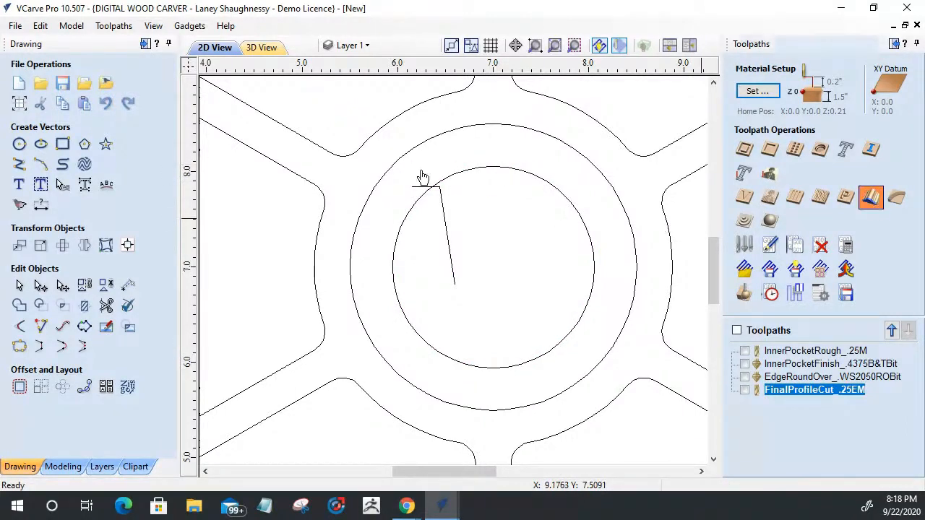
pyautogui.click(467, 167)
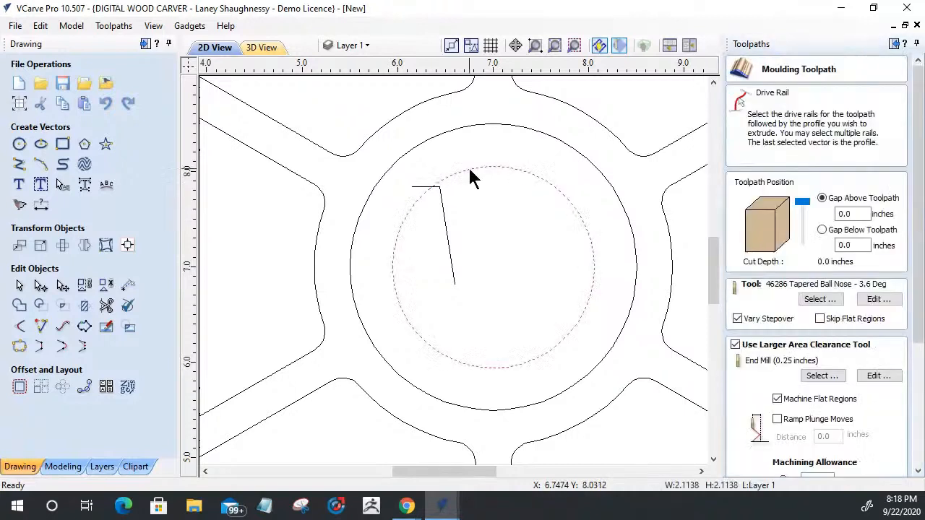
pyautogui.keyDown('shift'); pyautogui.click(445, 223); pyautogui.keyUp('shift')
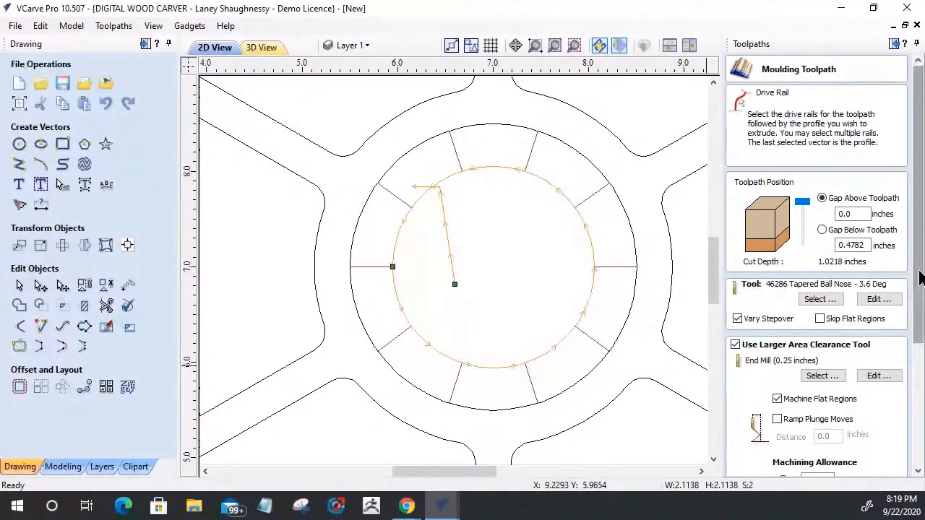
pyautogui.scroll(-5, 920, 278)
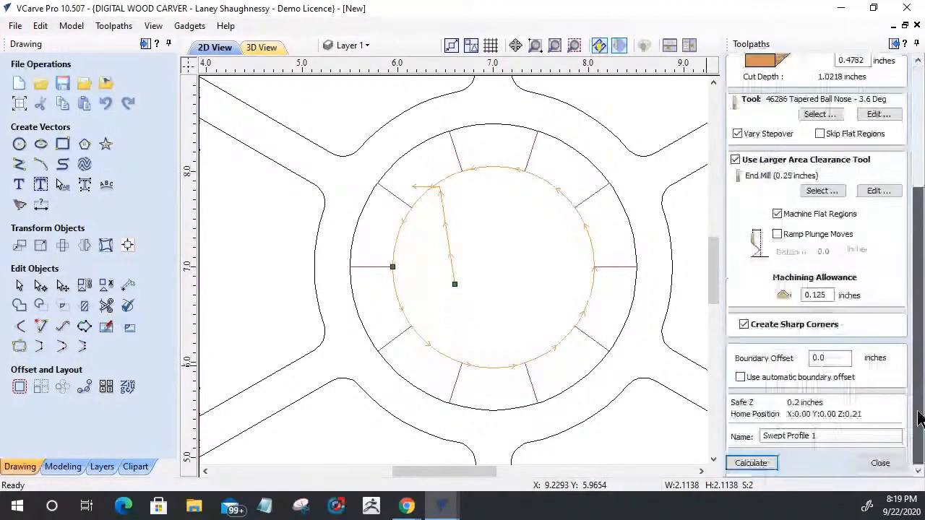
pyautogui.click(750, 464)
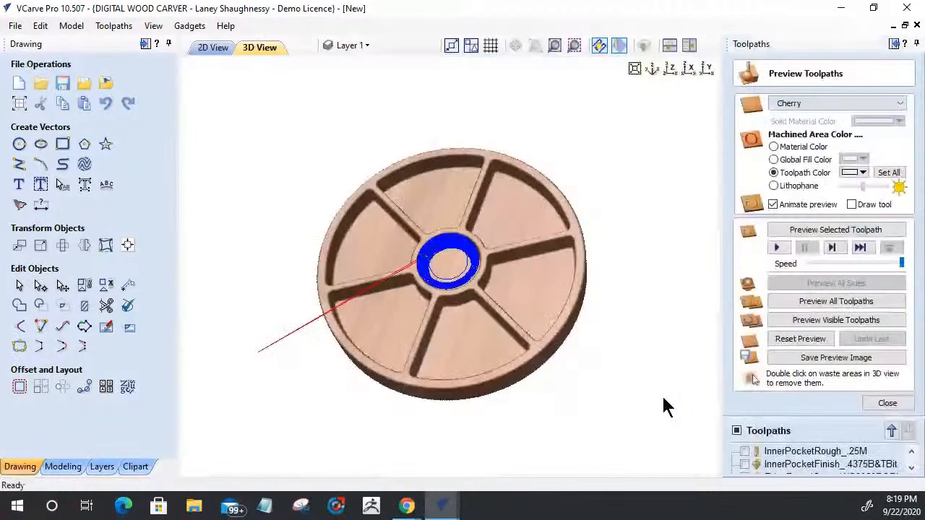
# Examine the calculated center toolpaths in 3D, return to the 2D drawing and leave the preview
pyautogui.moveTo(444, 294); pyautogui.dragTo(452, 275)
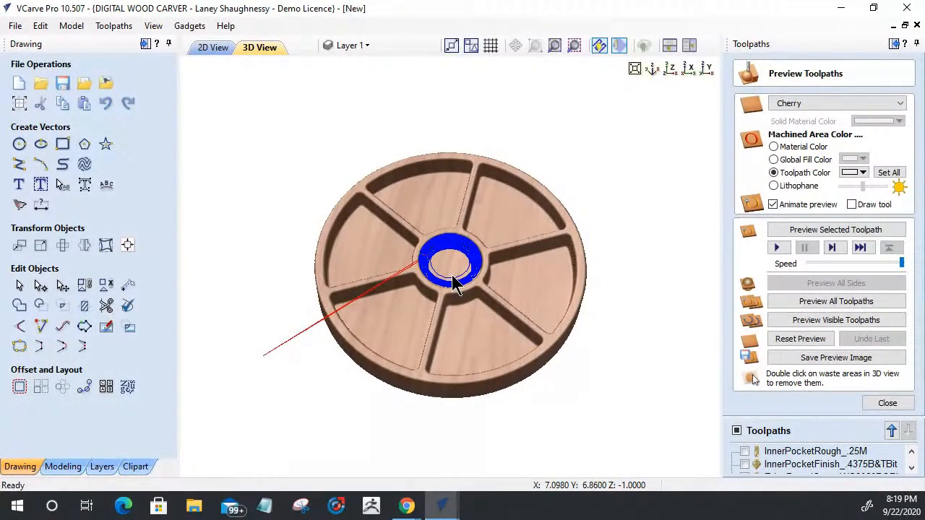
pyautogui.scroll(3, 451, 278)
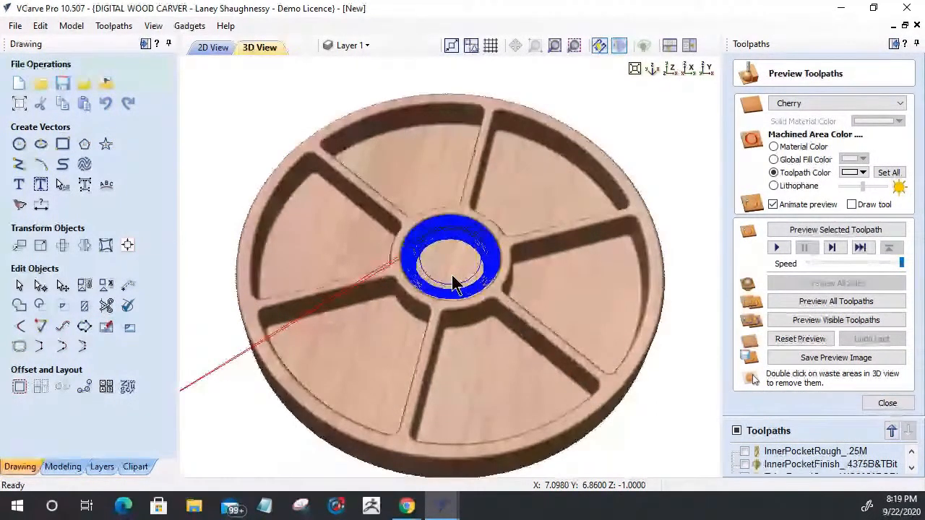
pyautogui.scroll(2, 477, 229)
pyautogui.moveTo(477, 229); pyautogui.dragTo(428, 320)
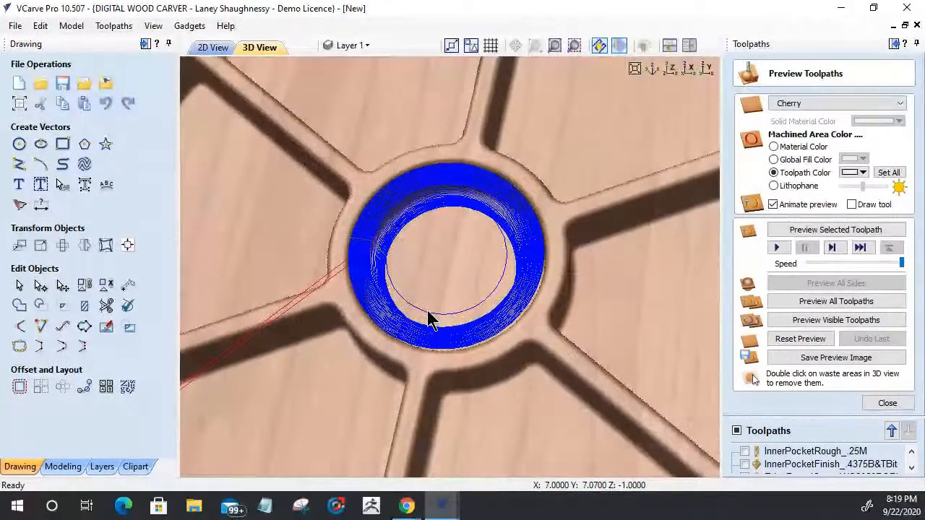
pyautogui.click(211, 48)
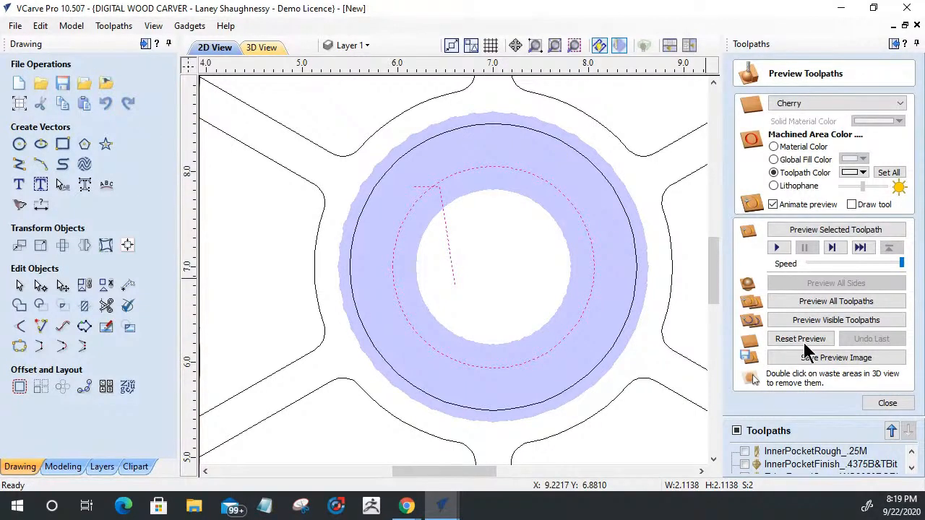
pyautogui.click(887, 403)
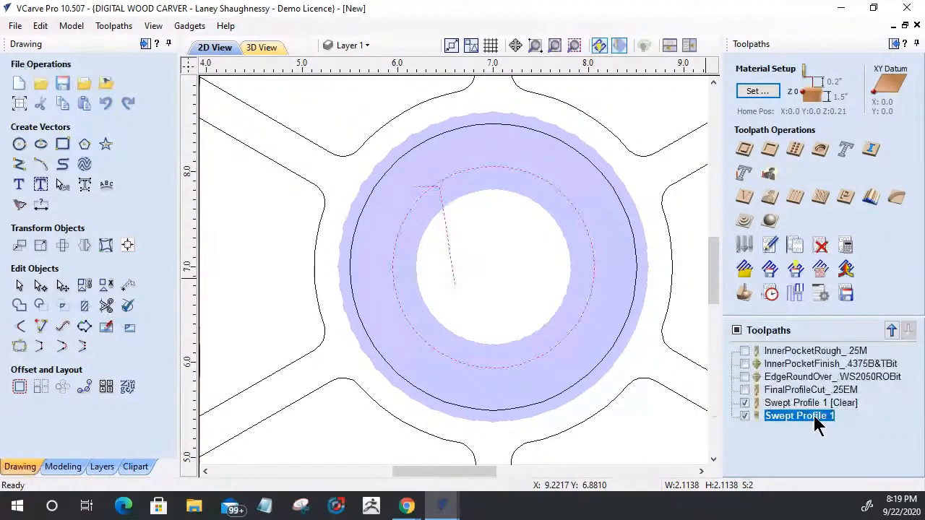
# Reset the material preview, simulate only the visible swept-profile toolpaths and inspect the cut at the tray's center
pyautogui.click(744, 298)
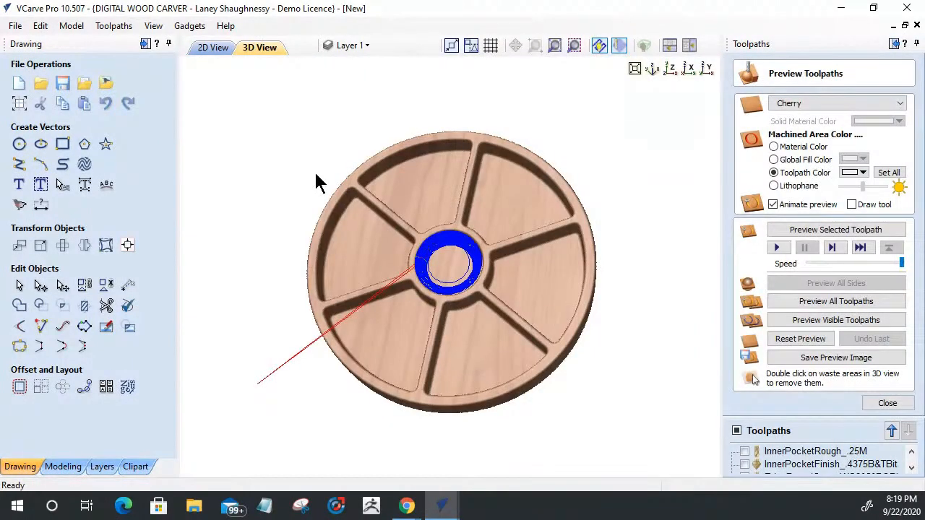
pyautogui.click(793, 341)
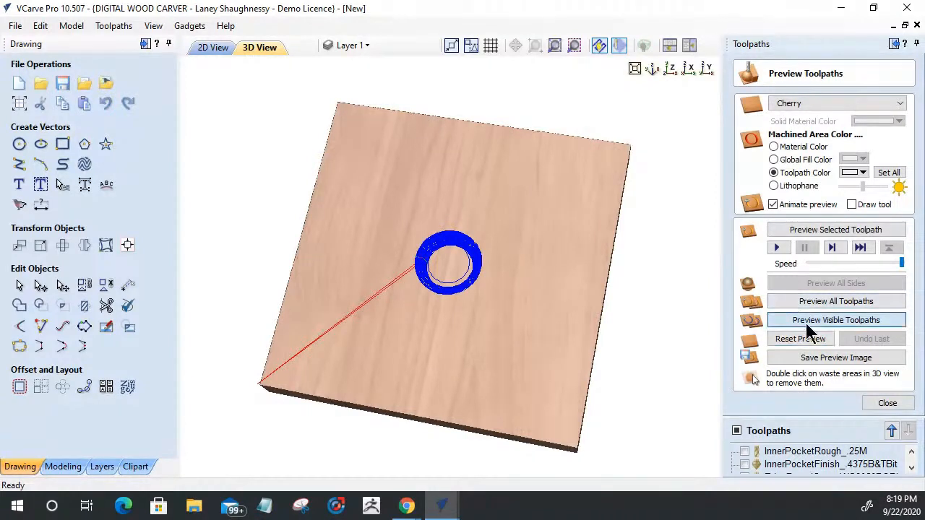
pyautogui.click(773, 322)
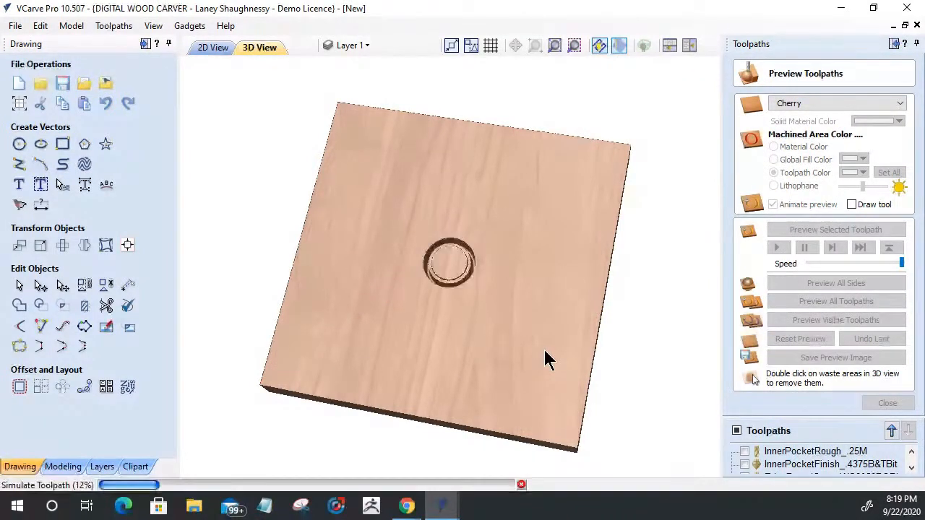
pyautogui.moveTo(479, 287); pyautogui.dragTo(497, 278)
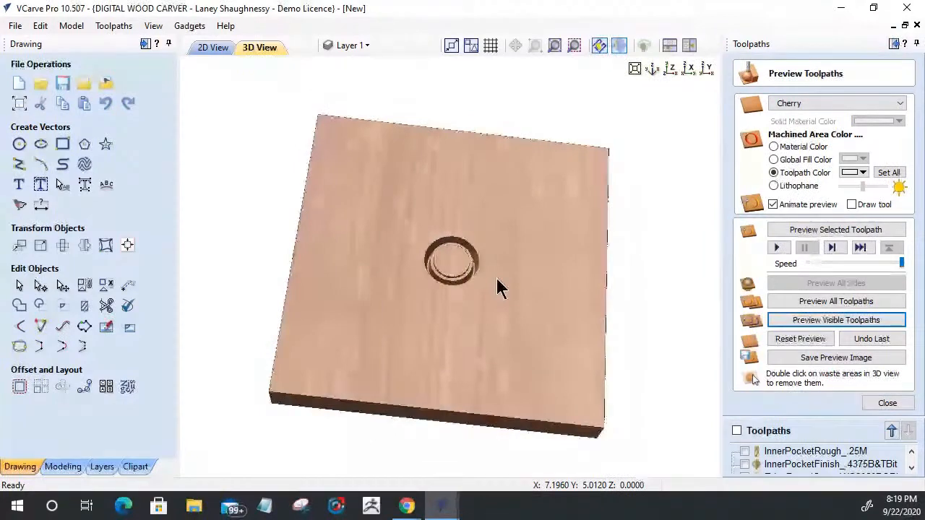
pyautogui.scroll(5, 455, 282)
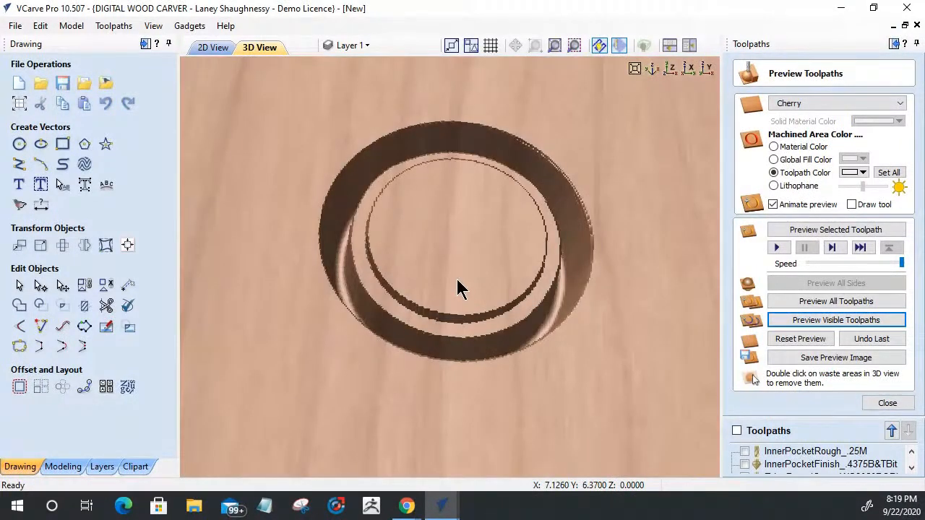
pyautogui.moveTo(457, 281); pyautogui.dragTo(599, 149)
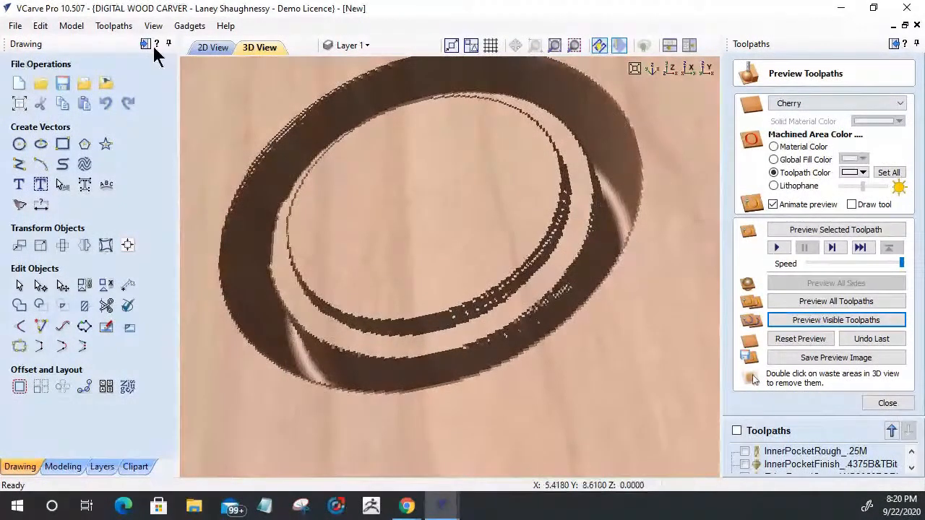
# Close the preview, display only the Swept Profile 1 finishing toolpath and compare its passes in 3D and 2D
pyautogui.press('F2')
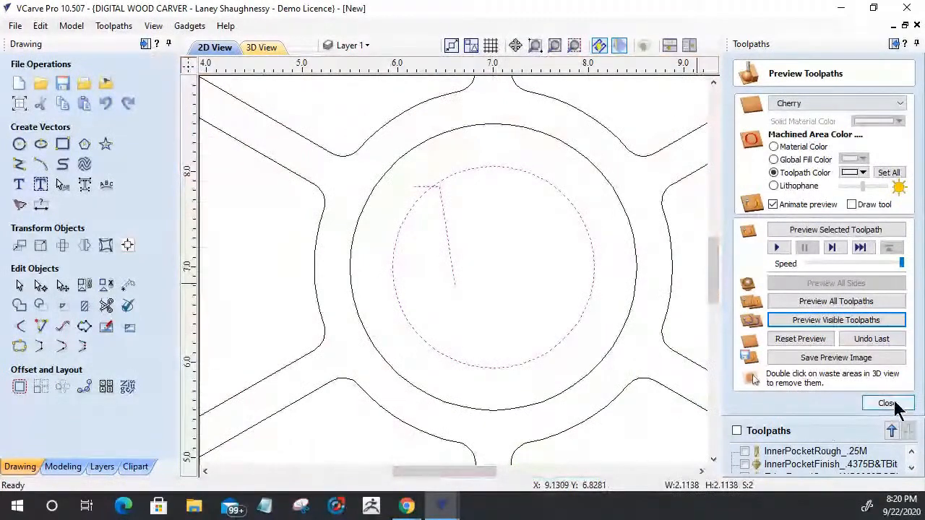
pyautogui.click(887, 402)
pyautogui.click(745, 416)
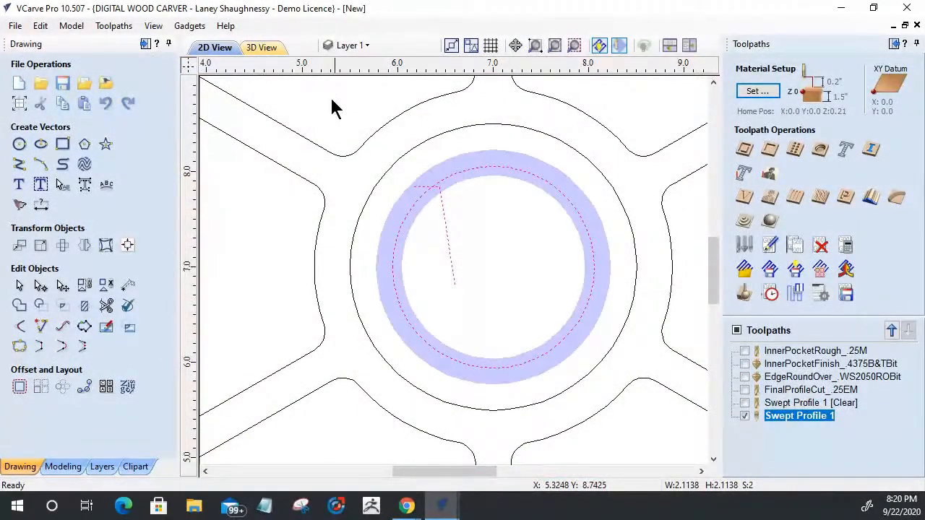
pyautogui.click(262, 48)
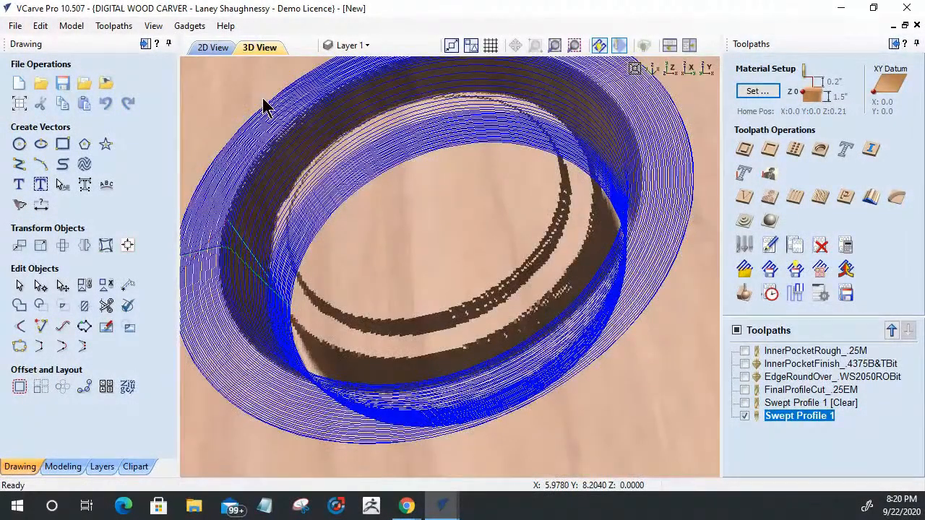
pyautogui.moveTo(474, 386); pyautogui.dragTo(377, 258)
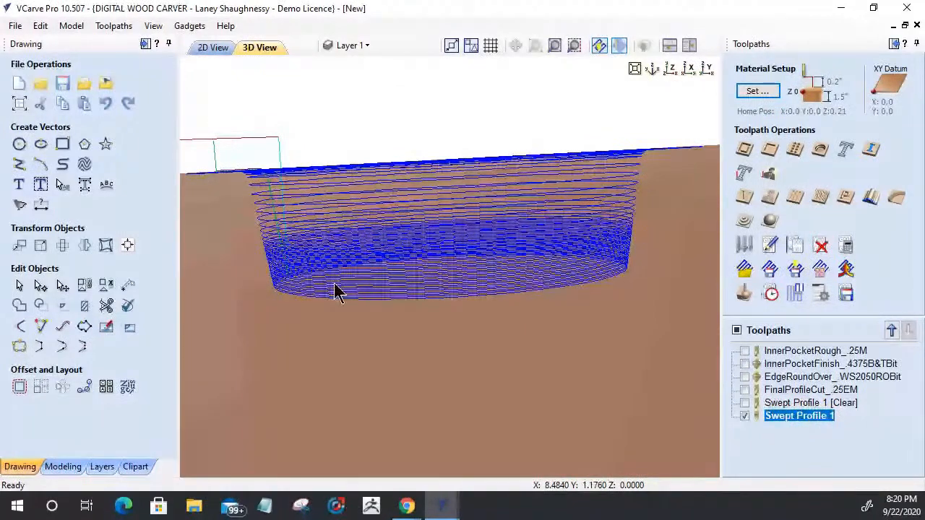
pyautogui.click(209, 48)
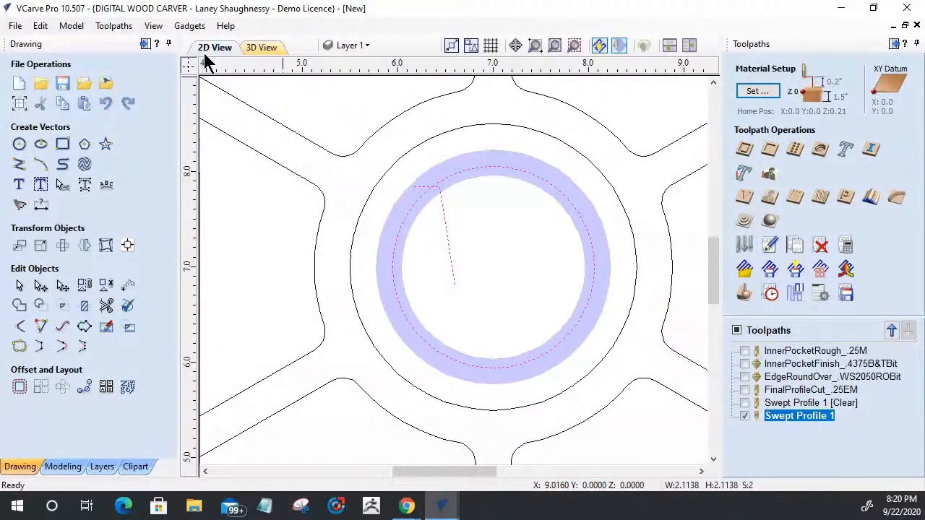
pyautogui.click(262, 47)
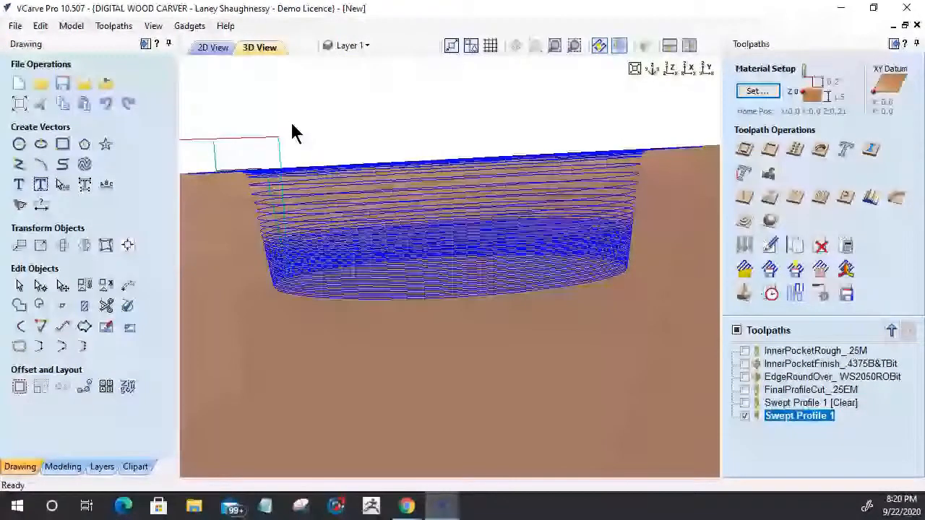
pyautogui.click(211, 48)
pyautogui.click(262, 47)
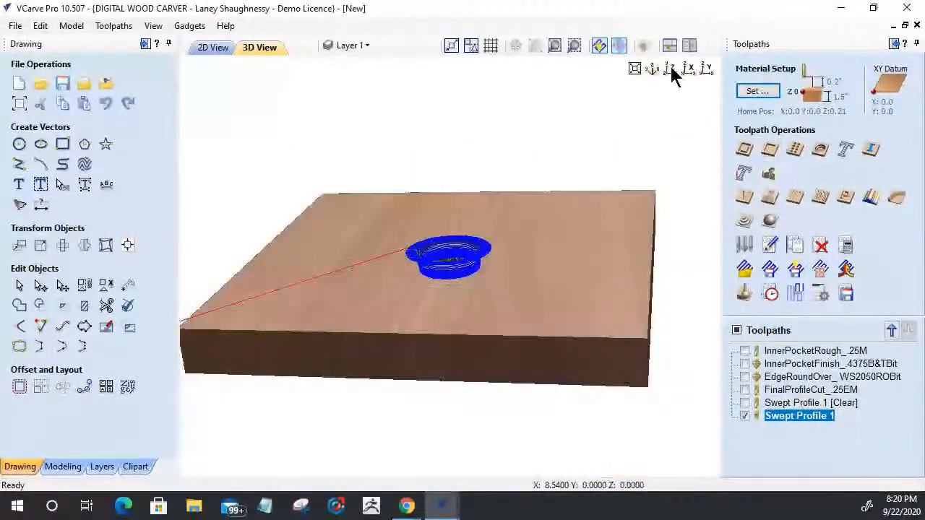
# View the center cut from straight above, hide the Swept Profile 1 toolpath and inspect the simulated recess from above and at an angle
pyautogui.click(670, 66)
pyautogui.click(671, 67)
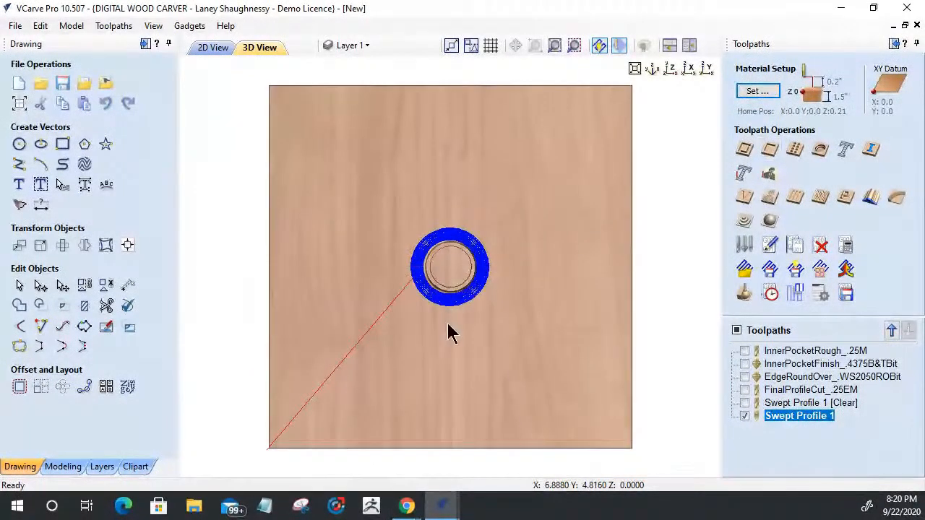
pyautogui.scroll(3, 448, 332)
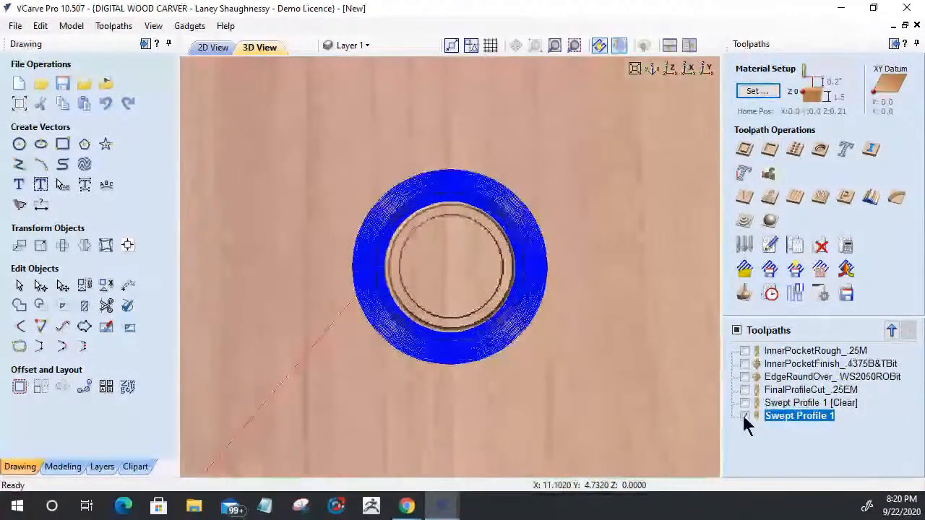
pyautogui.click(744, 416)
pyautogui.scroll(4, 491, 232)
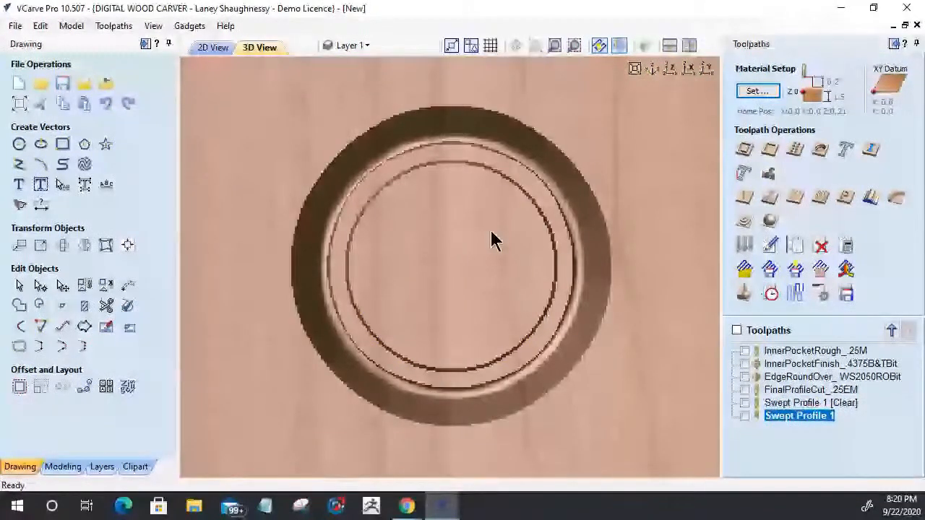
pyautogui.moveTo(492, 241); pyautogui.dragTo(450, 237)
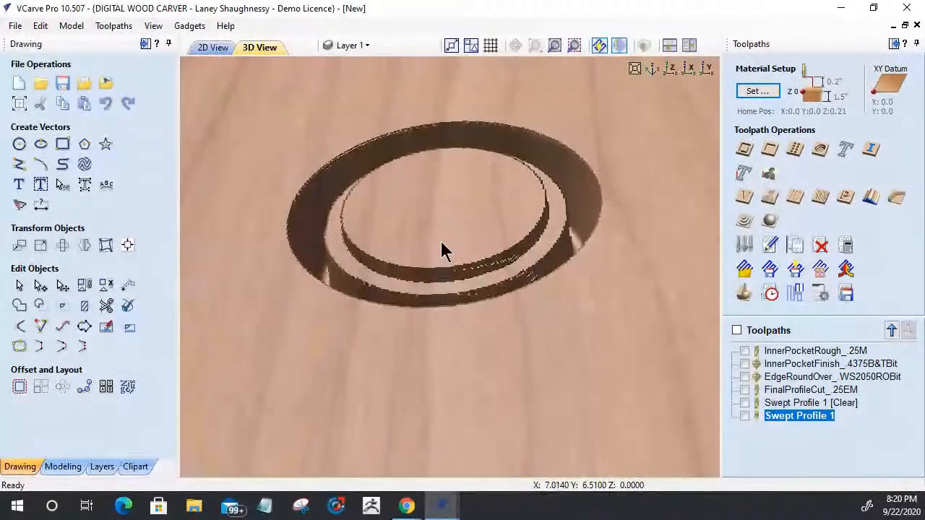
# Return to the 2D drawing and display the Swept Profile 1 toolpath to examine its band around the center circle
pyautogui.moveTo(437, 266); pyautogui.dragTo(432, 329)
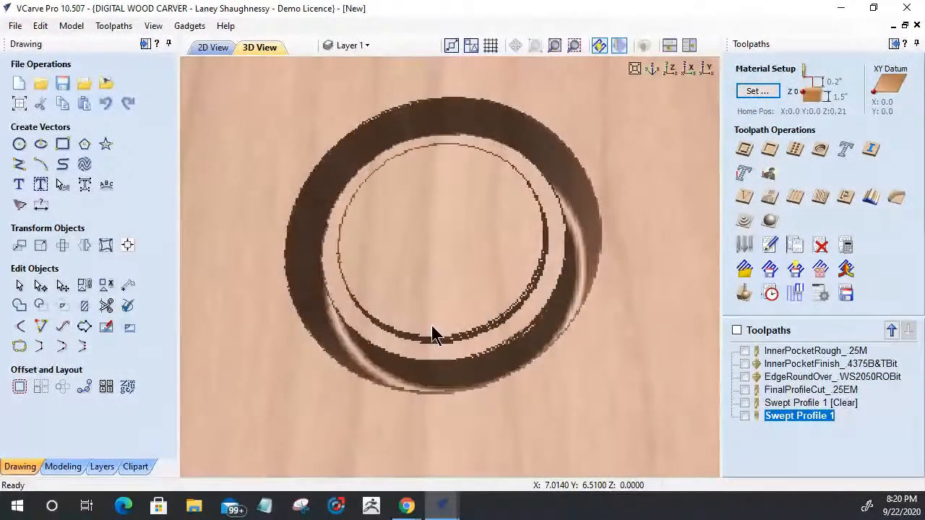
pyautogui.click(200, 45)
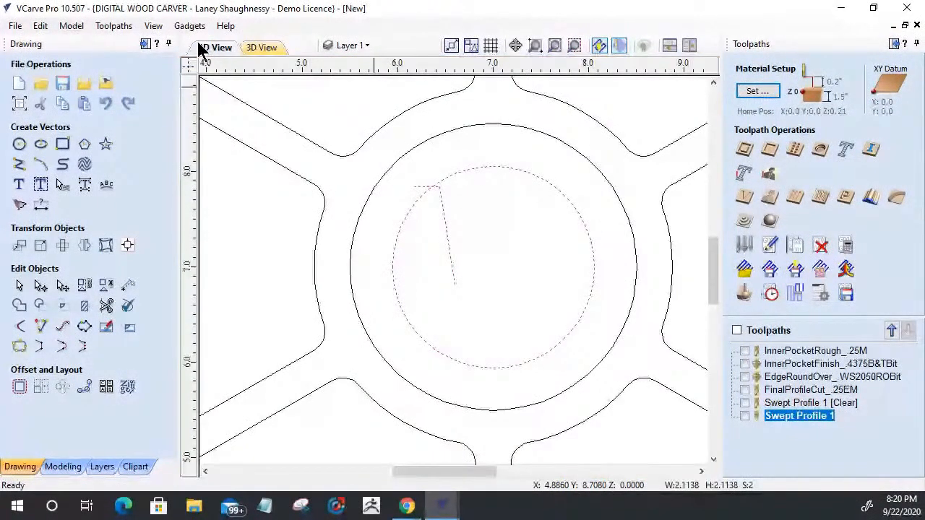
pyautogui.click(744, 416)
pyautogui.click(745, 417)
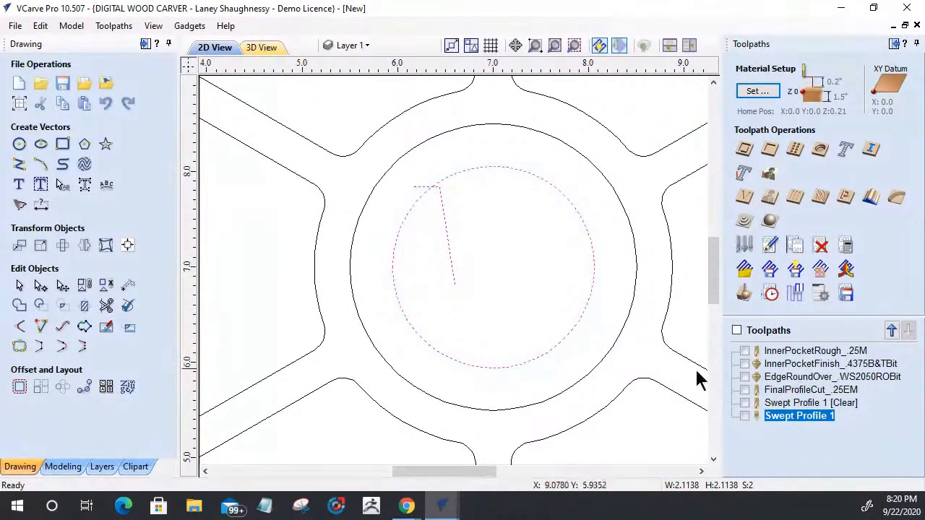
pyautogui.click(744, 416)
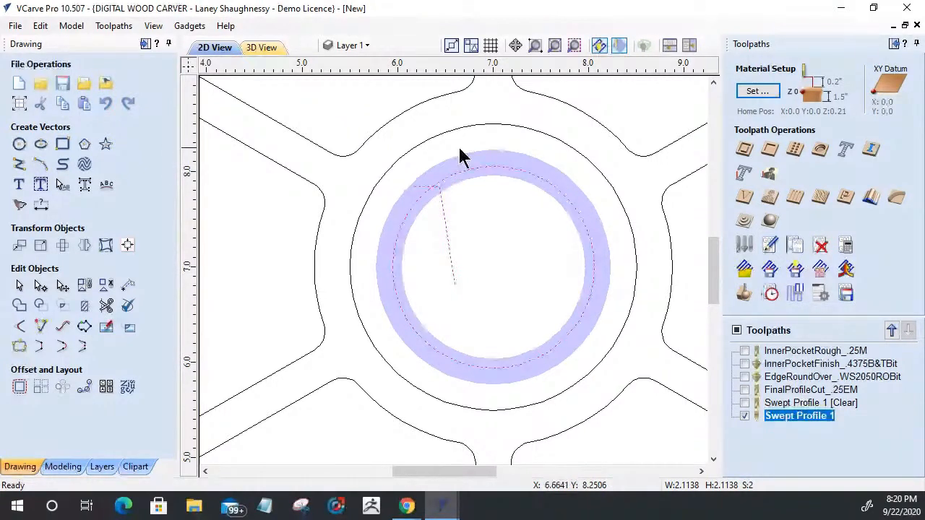
# Try scaling the inner circle and open profile together outward to the outer edge of the swept toolpath, and scale them back
pyautogui.click(442, 181)
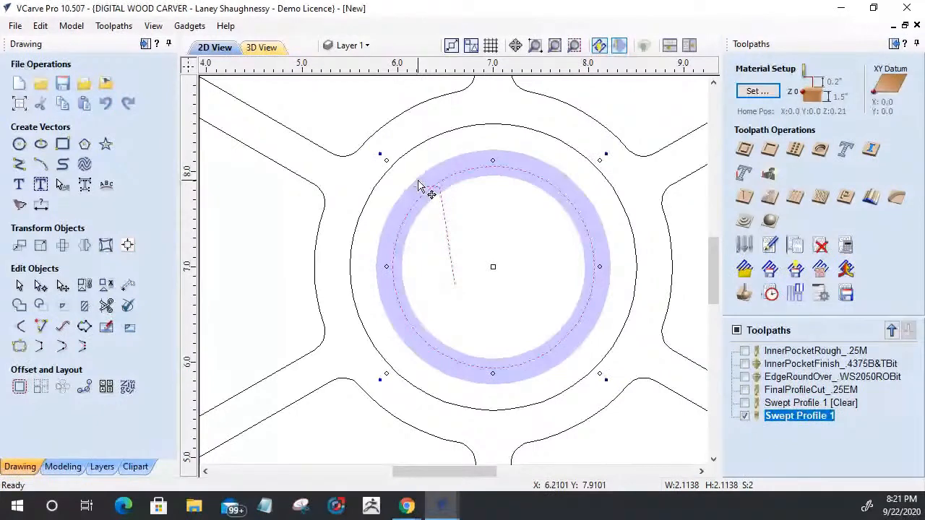
pyautogui.moveTo(387, 162); pyautogui.dragTo(369, 150)
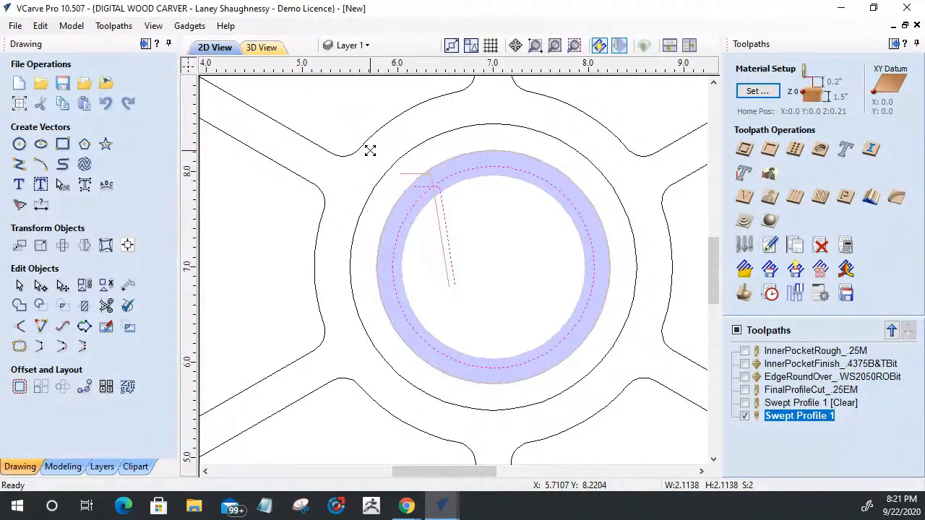
pyautogui.moveTo(369, 150); pyautogui.dragTo(390, 167)
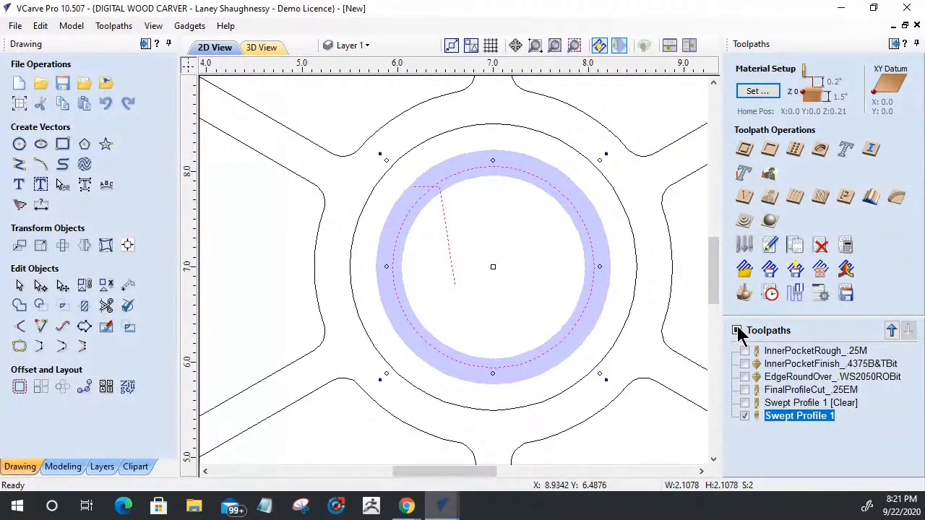
# Calculate a pocket toolpath for the center recess and simulate it, inspecting the walls and floor from several angles before leaving the preview
pyautogui.click(769, 151)
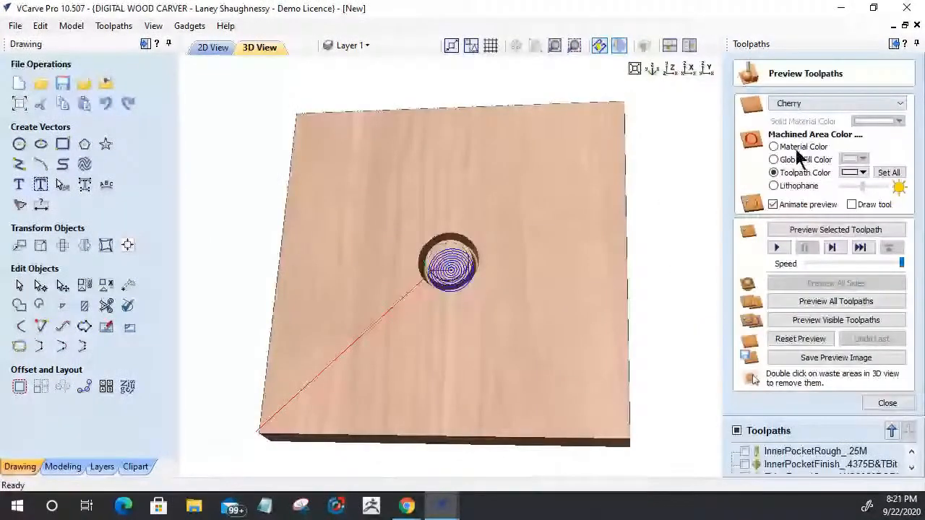
pyautogui.click(802, 234)
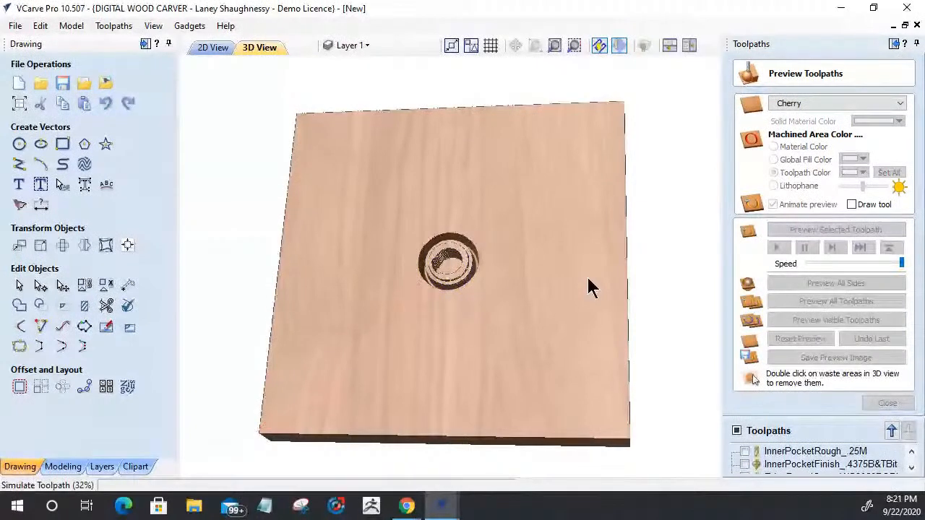
pyautogui.moveTo(586, 289); pyautogui.dragTo(491, 260)
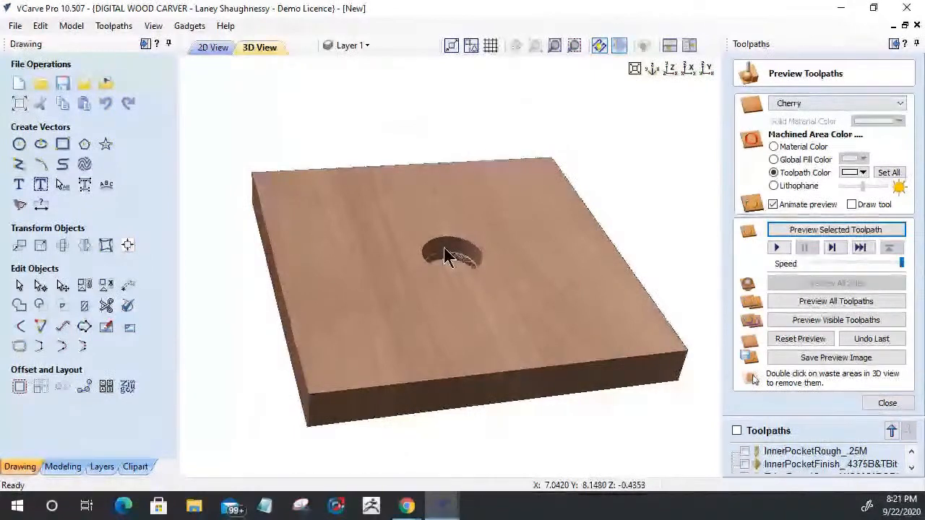
pyautogui.scroll(5, 444, 249)
pyautogui.moveTo(226, 366); pyautogui.dragTo(567, 205)
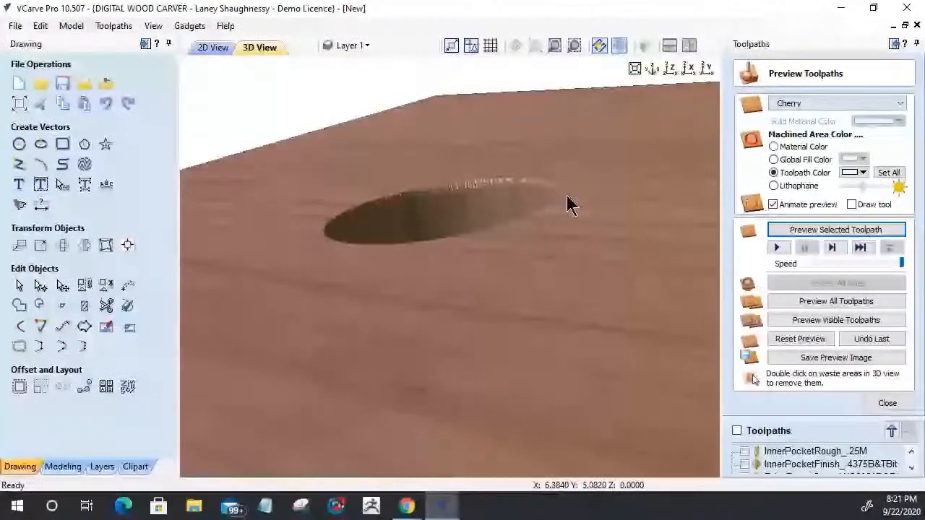
pyautogui.moveTo(567, 205); pyautogui.dragTo(566, 344)
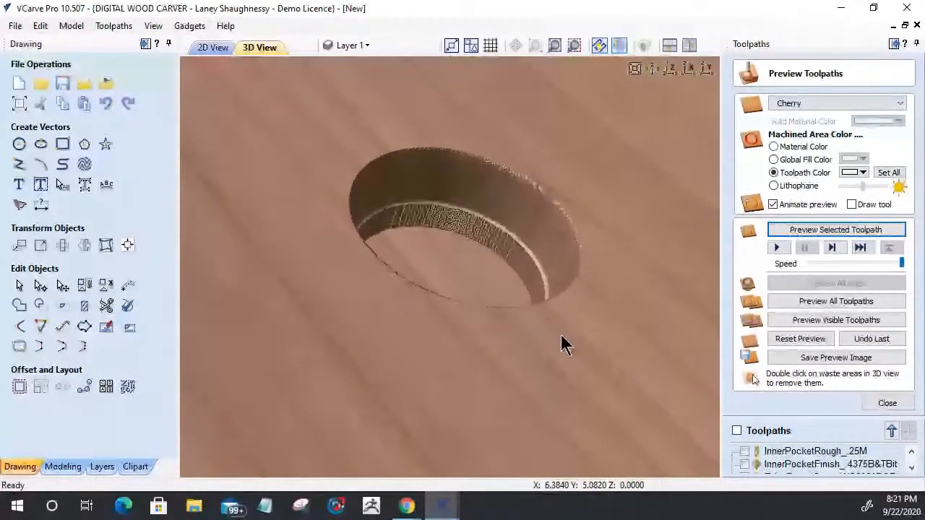
pyautogui.moveTo(562, 338); pyautogui.dragTo(550, 347)
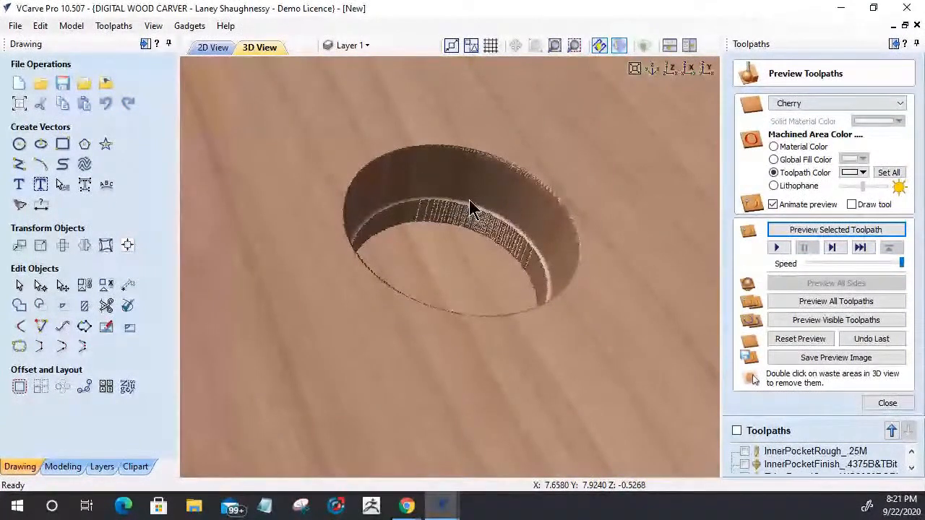
pyautogui.moveTo(466, 223); pyautogui.dragTo(403, 214)
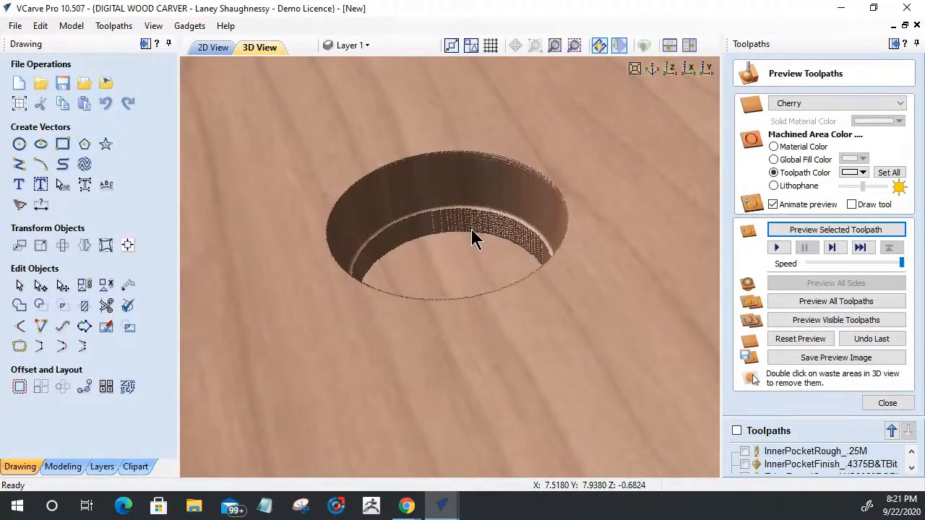
pyautogui.click(888, 403)
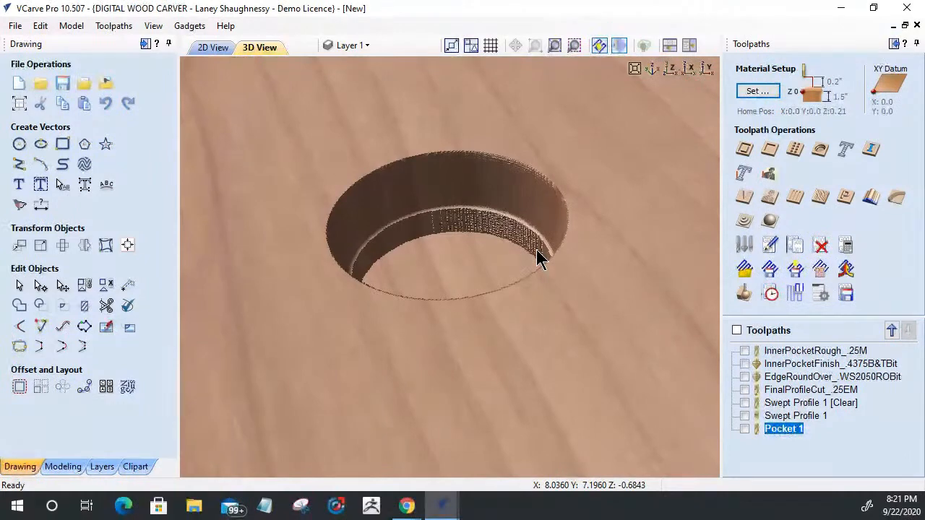
# Return to the 2D drawing and add a length dimension along the slanted line of the open tapered profile
pyautogui.press('F2')
pyautogui.click(439, 242)
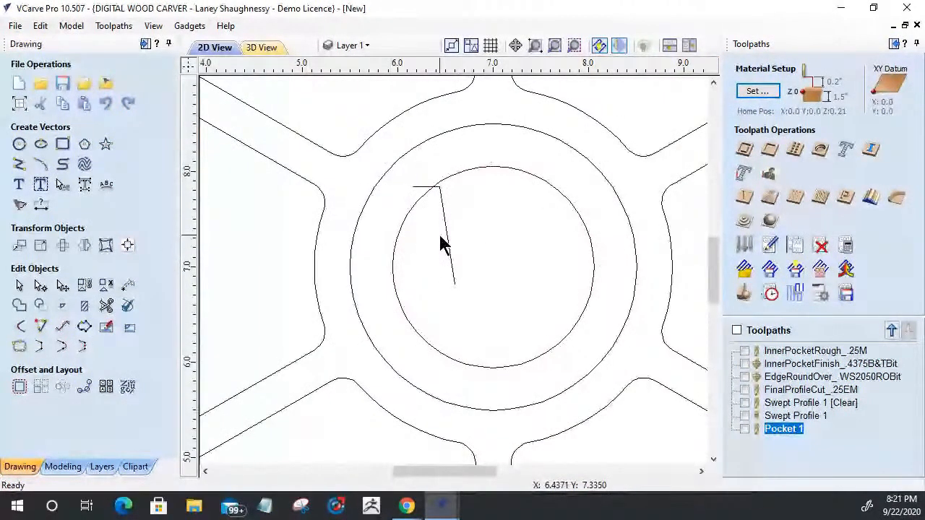
pyautogui.click(446, 241)
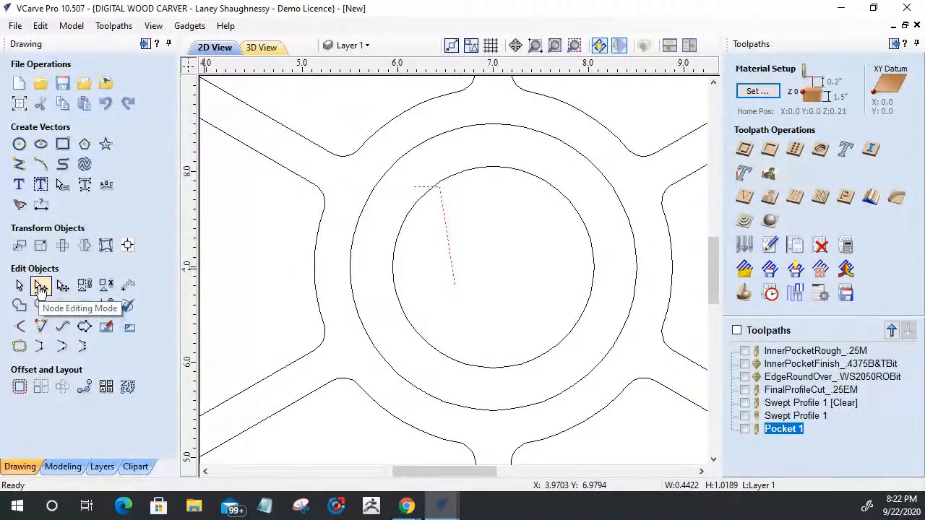
pyautogui.click(42, 206)
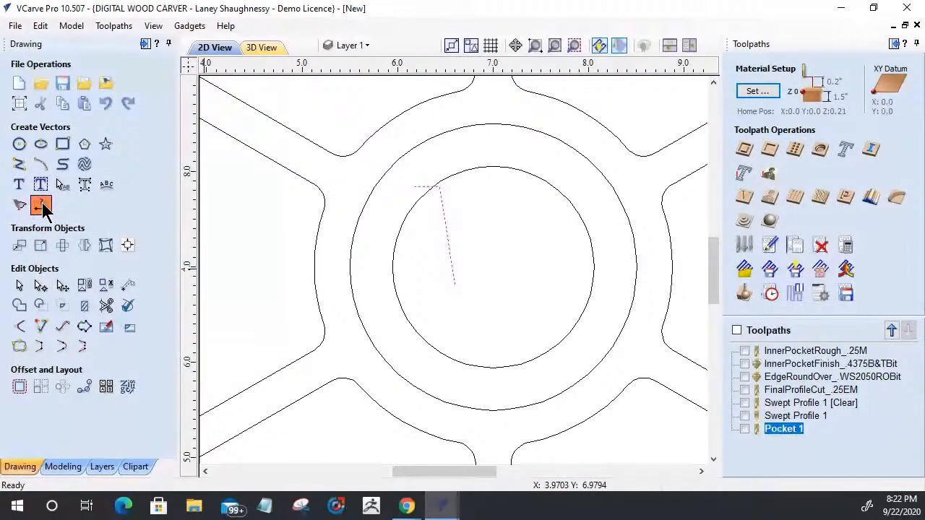
pyautogui.click(42, 206)
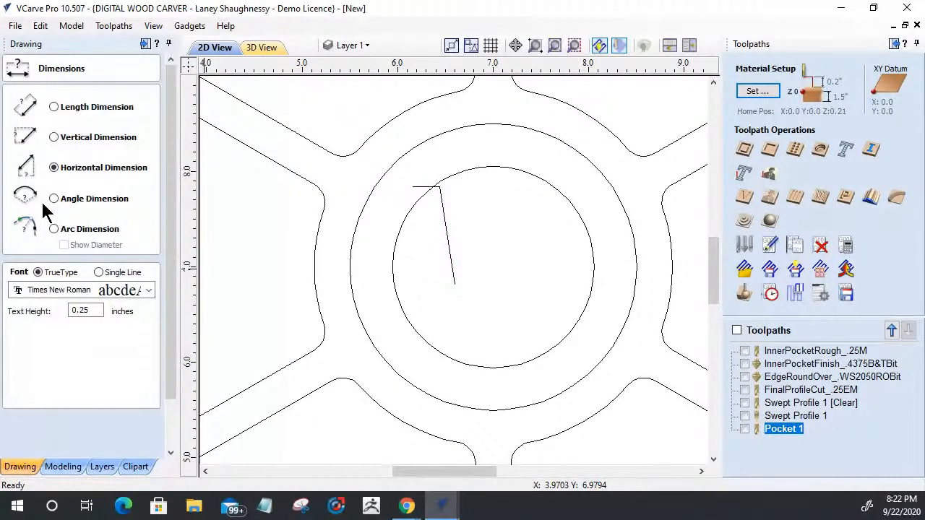
pyautogui.click(54, 107)
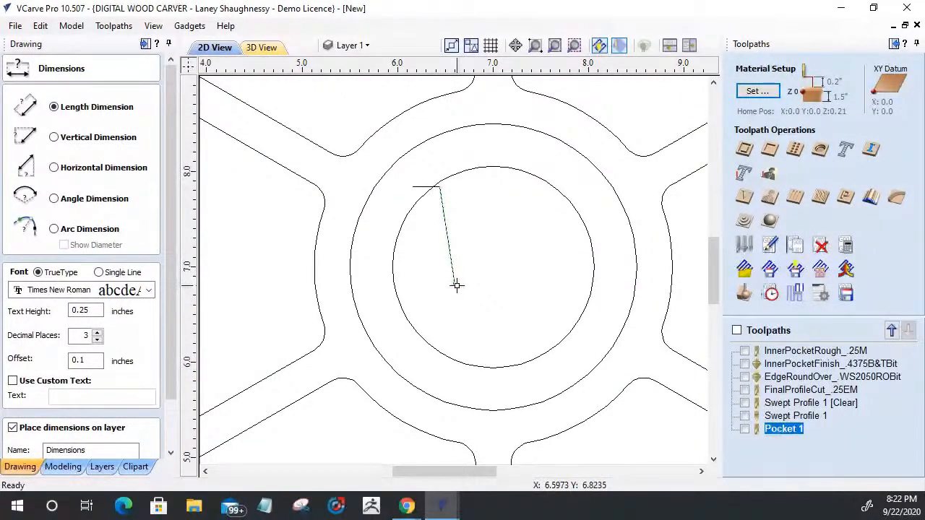
# Add a length dimension to the slanted line of the profile inside the inner circle
pyautogui.click(456, 285)
pyautogui.scroll(-3, 151, 376)
pyautogui.click(136, 388)
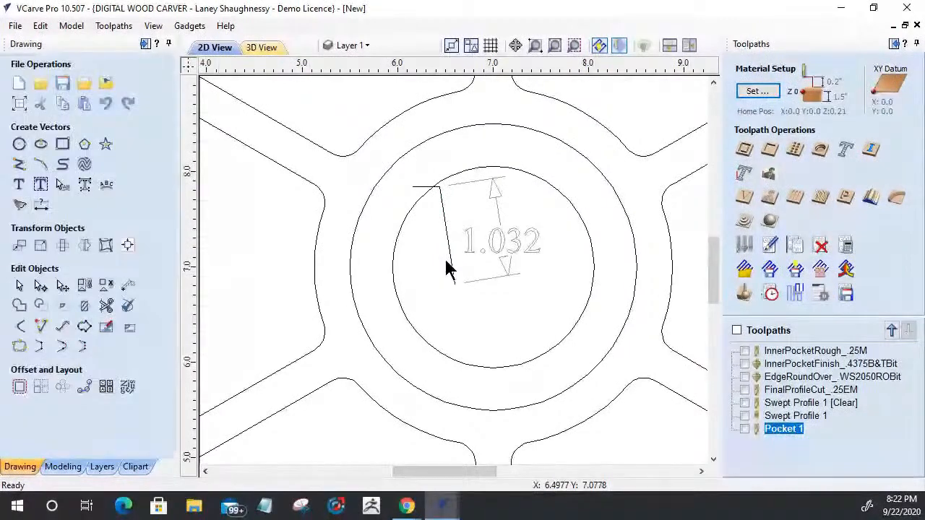
pyautogui.click(444, 226)
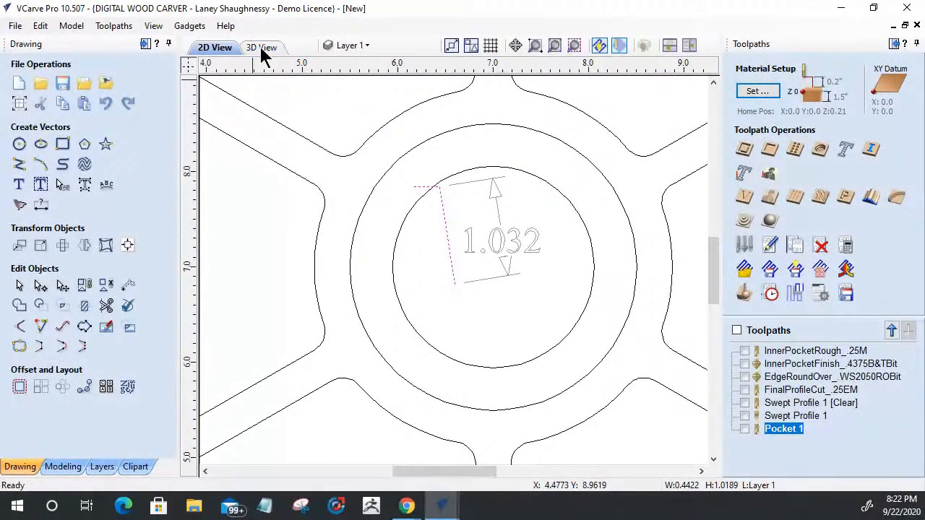
# Examine the Swept Profile 1 toolpath and the simulated circular cavity from several angles in 3D
pyautogui.click(744, 419)
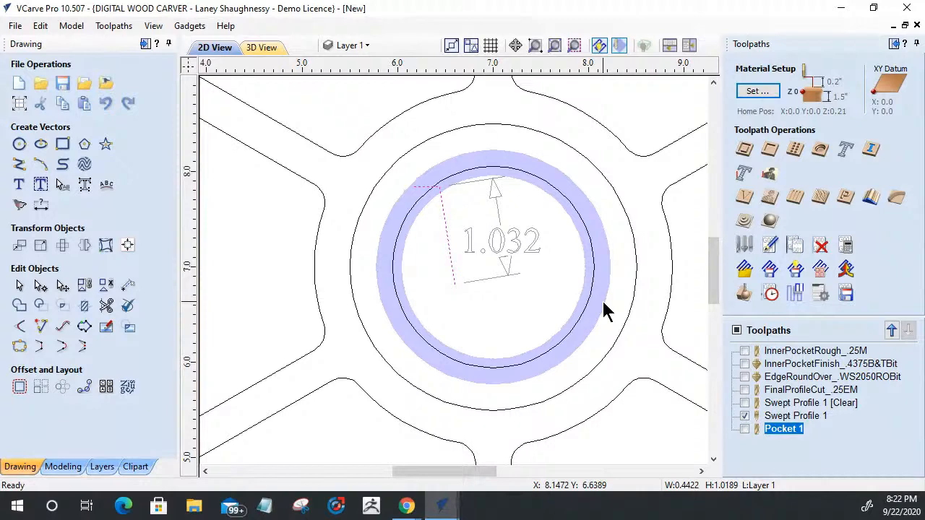
pyautogui.click(268, 48)
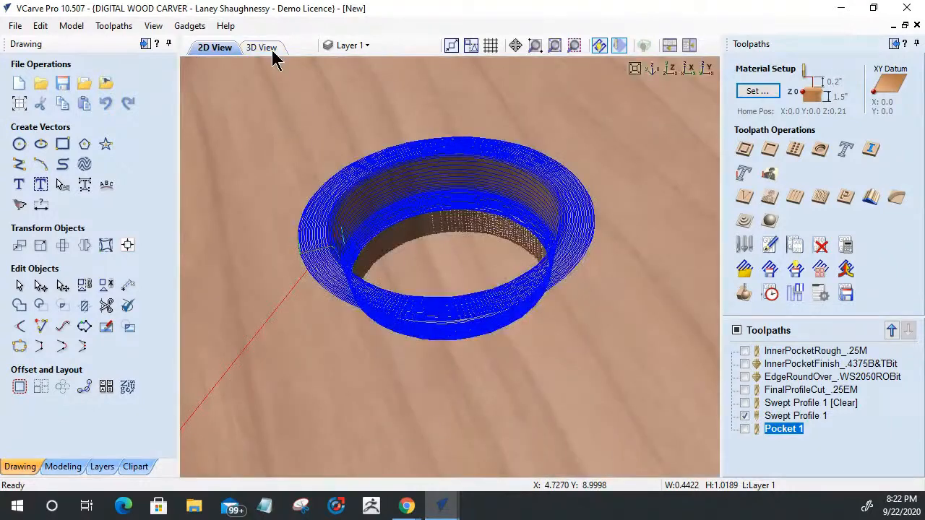
pyautogui.moveTo(415, 401); pyautogui.dragTo(585, 242)
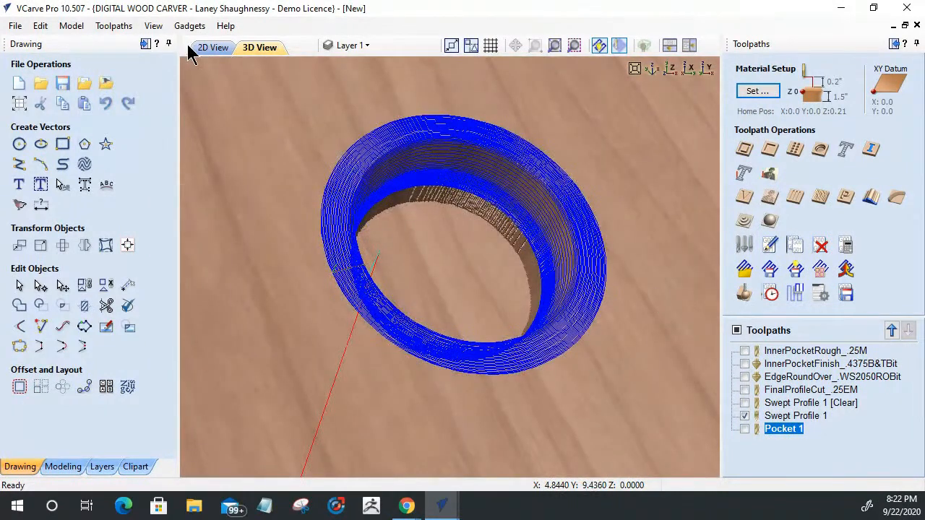
pyautogui.click(207, 51)
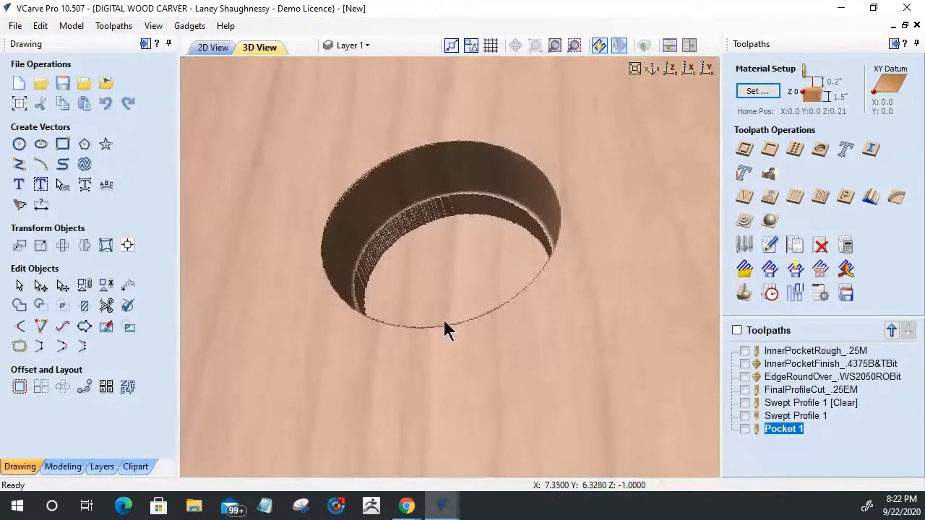
pyautogui.moveTo(445, 322)
pyautogui.mouseDown()
pyautogui.moveTo(492, 363)
pyautogui.moveTo(469, 384)
pyautogui.moveTo(411, 392)
pyautogui.mouseUp()
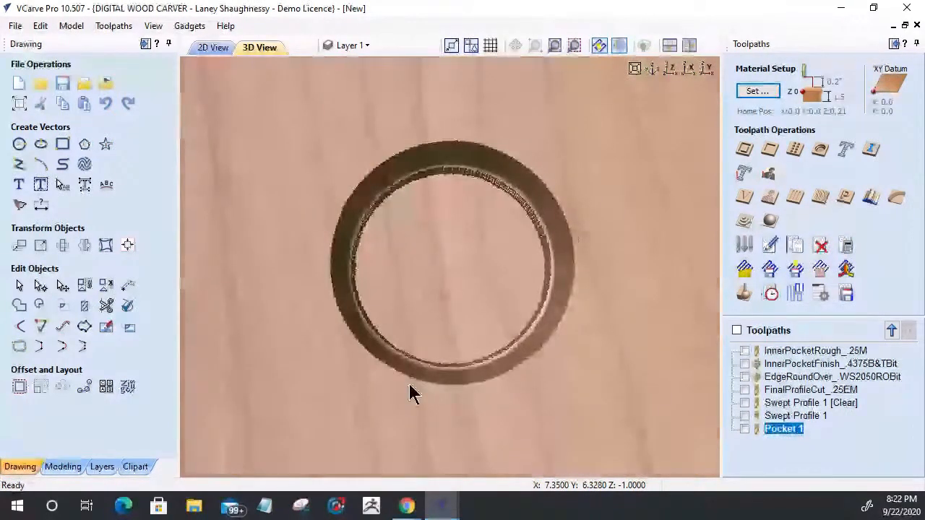
pyautogui.moveTo(410, 387); pyautogui.dragTo(532, 192)
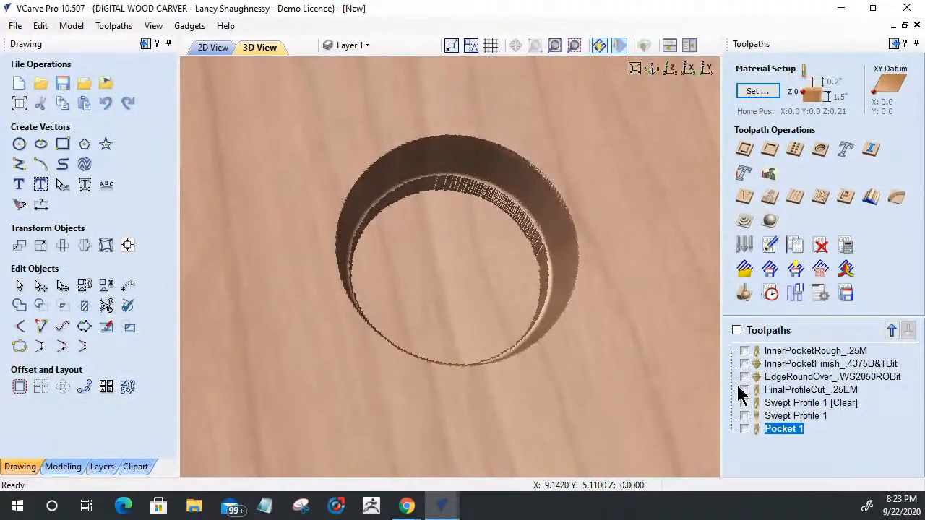
pyautogui.click(209, 48)
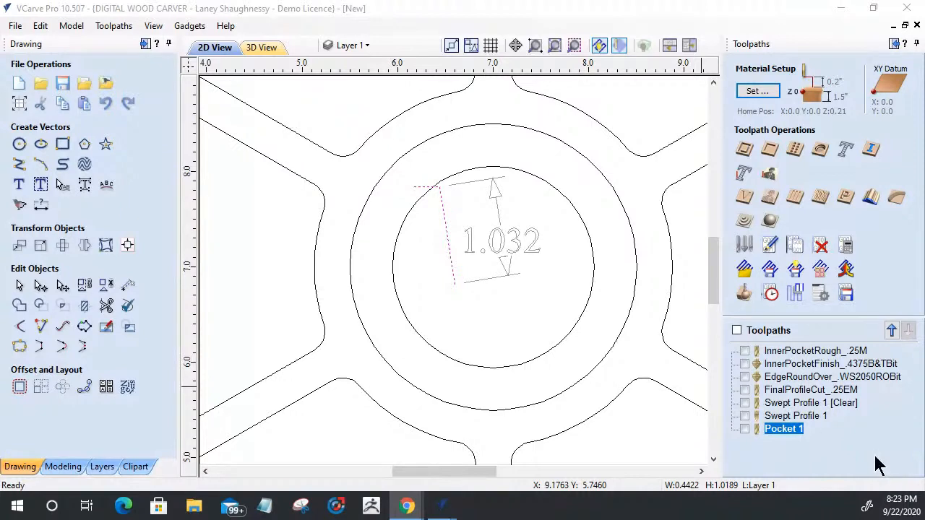
# Move the lower end node of the slanted profile line horizontally to about X 7.0, increasing its taper
pyautogui.click(452, 277)
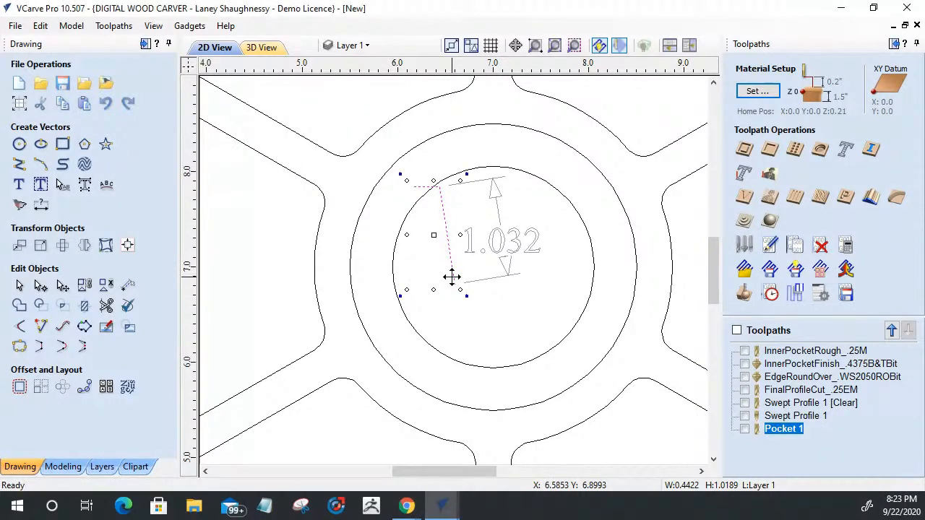
pyautogui.doubleClick(452, 287)
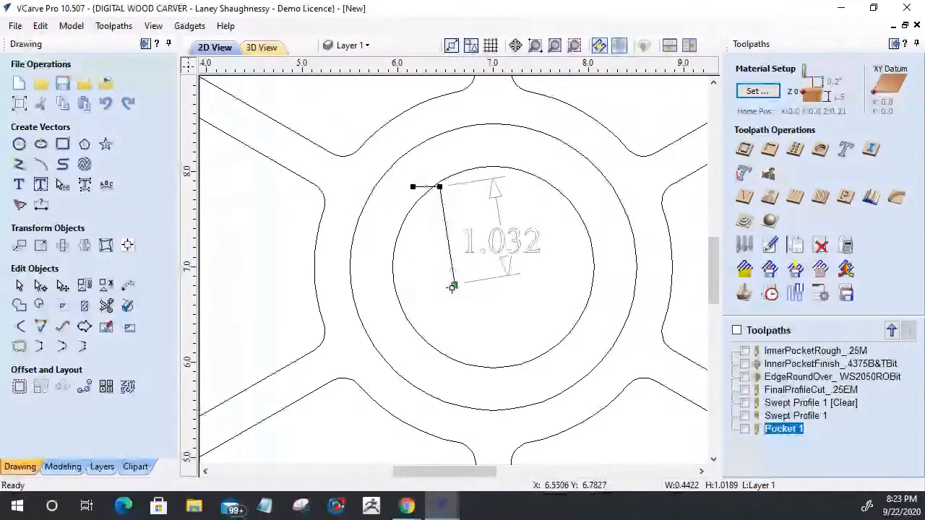
pyautogui.moveTo(453, 284); pyautogui.dragTo(492, 284)
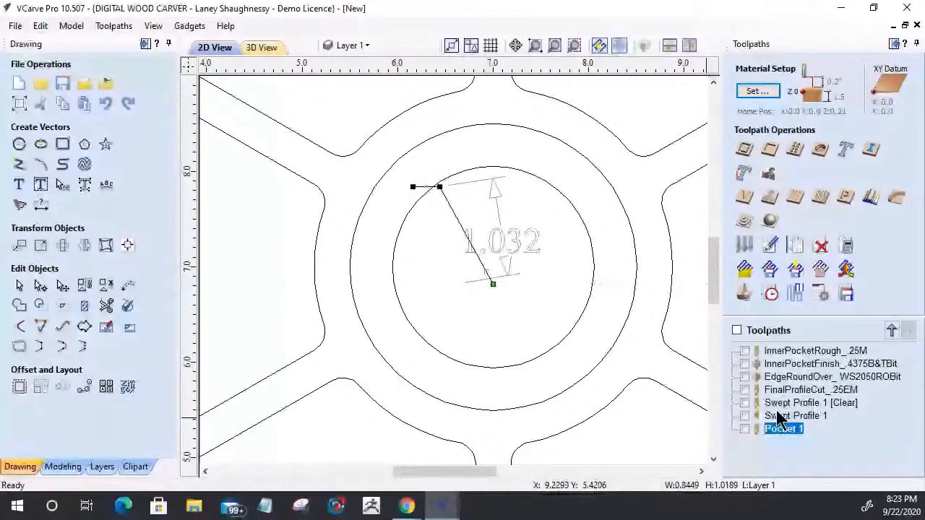
# Open the Swept Profile 1 moulding toolpath for editing and reverse the direction of its inner circle drive rail
pyautogui.doubleClick(777, 407)
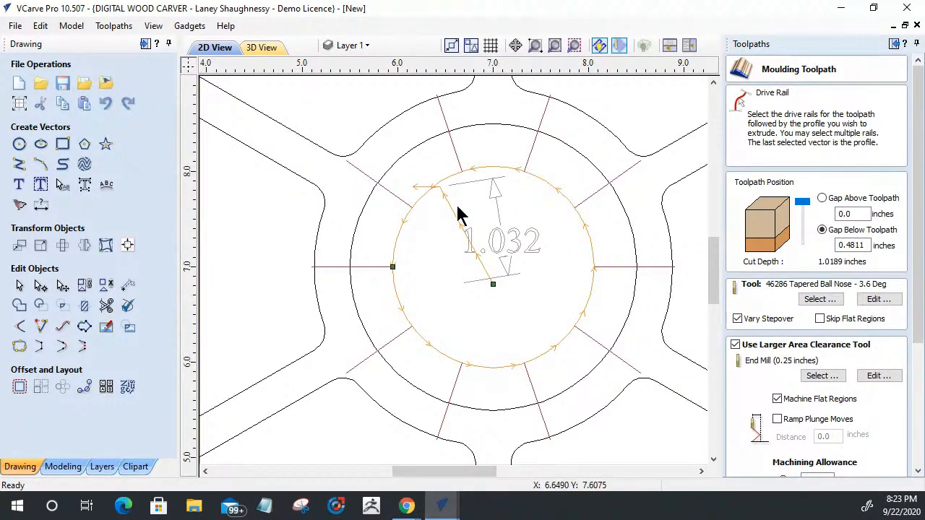
pyautogui.click(393, 268)
pyautogui.rightClick(392, 268)
pyautogui.click(422, 280)
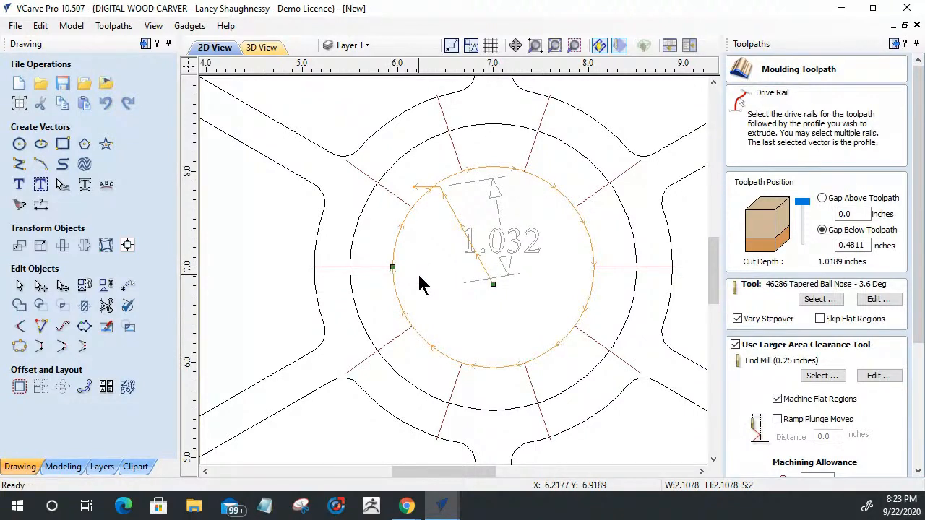
# Reselect the inner circle as drive rail and the slanted line as profile, and recalculate the Swept Profile 1 moulding toolpath
pyautogui.click(485, 295)
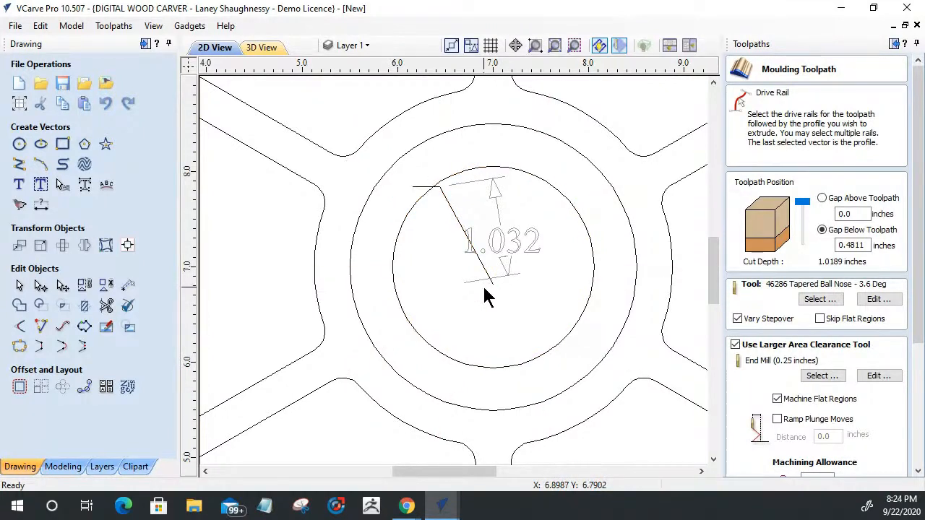
pyautogui.click(491, 285)
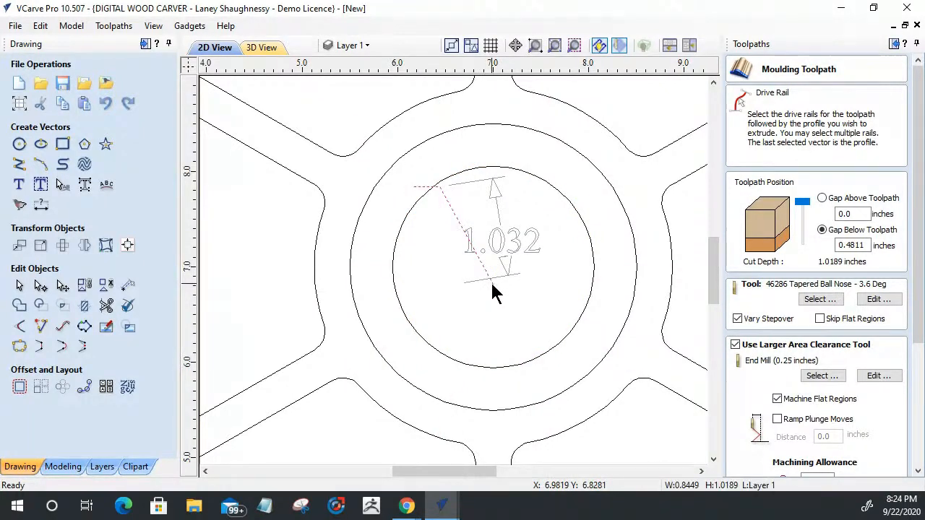
pyautogui.moveTo(917, 325); pyautogui.dragTo(918, 448)
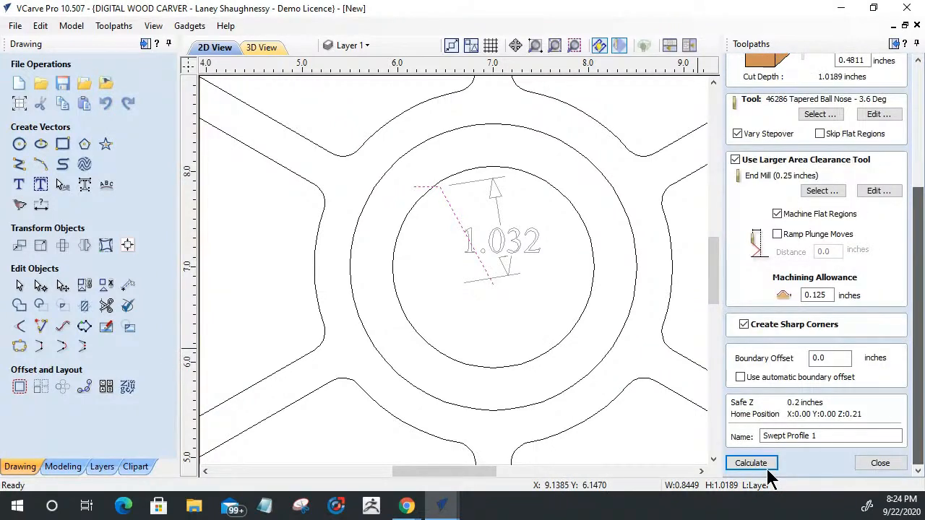
pyautogui.click(755, 464)
pyautogui.click(444, 271)
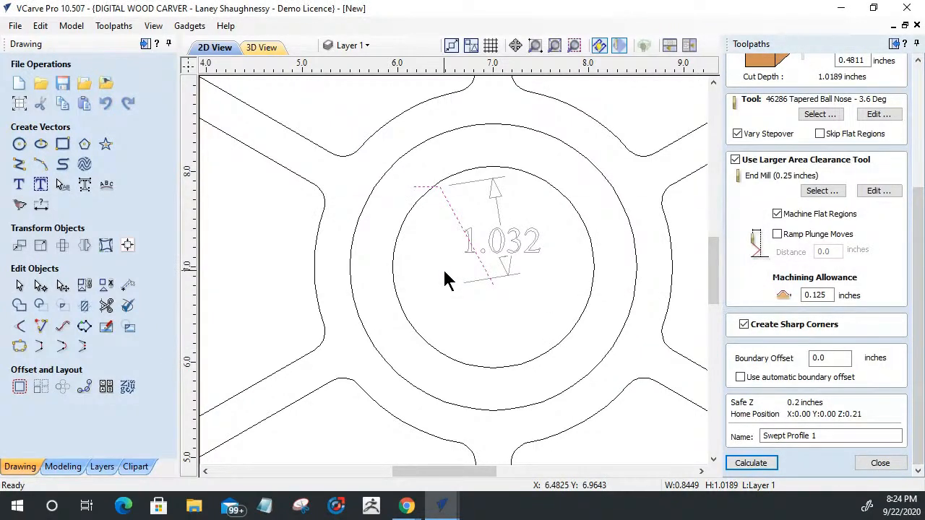
pyautogui.click(407, 217)
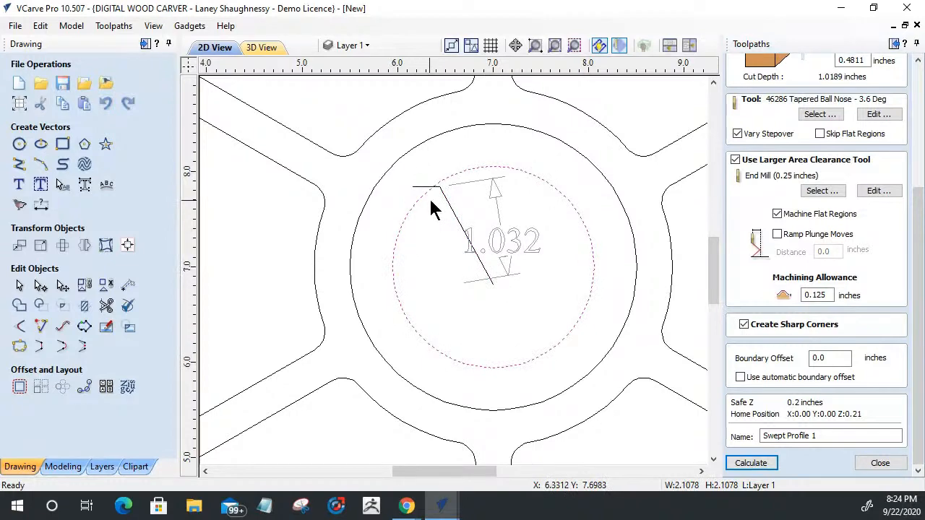
pyautogui.keyDown('shift'); pyautogui.click(452, 212); pyautogui.keyUp('shift')
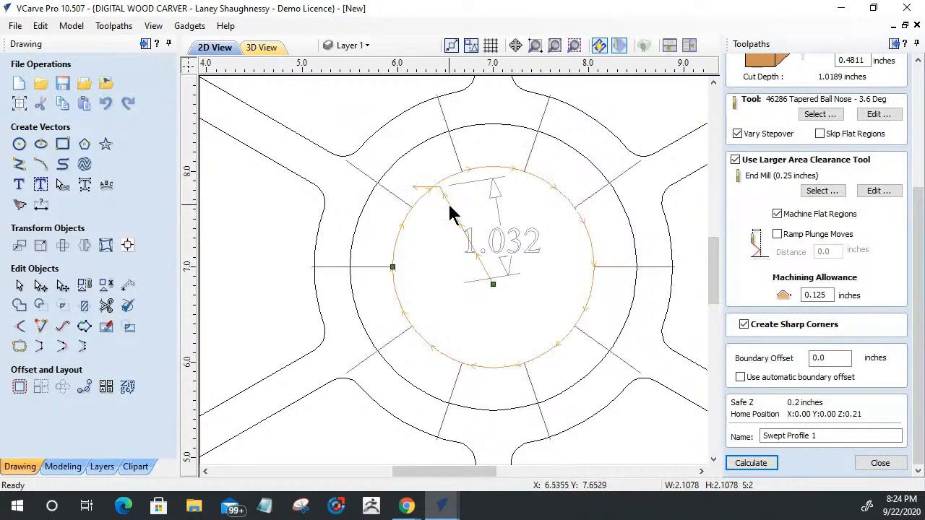
pyautogui.click(752, 463)
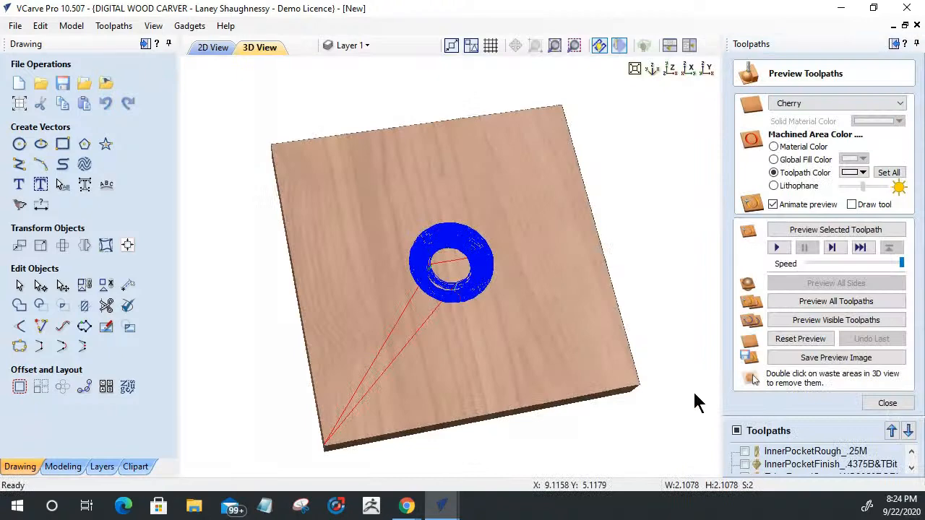
# Reset the material preview and simulate the Swept Profile 1 [Clear] toolpath
pyautogui.moveTo(484, 289); pyautogui.dragTo(479, 244)
pyautogui.scroll(2, 433, 299)
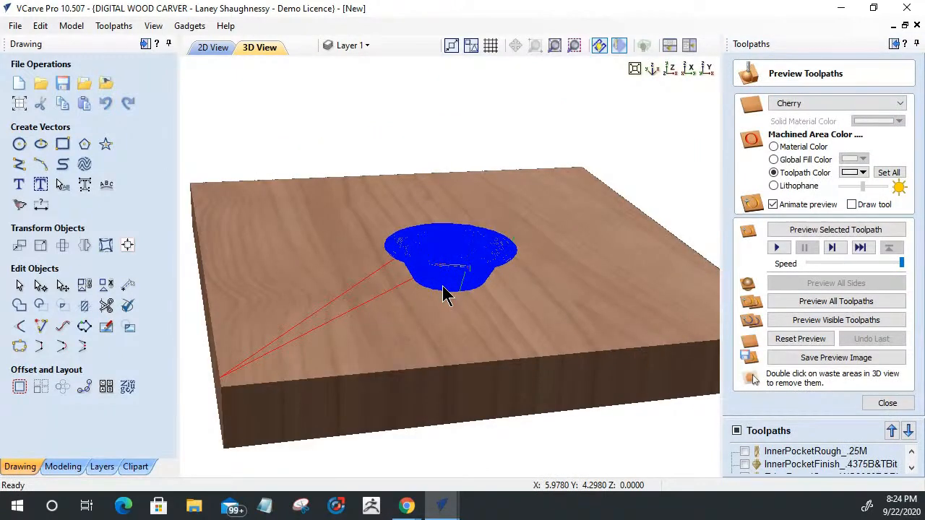
pyautogui.scroll(4, 443, 286)
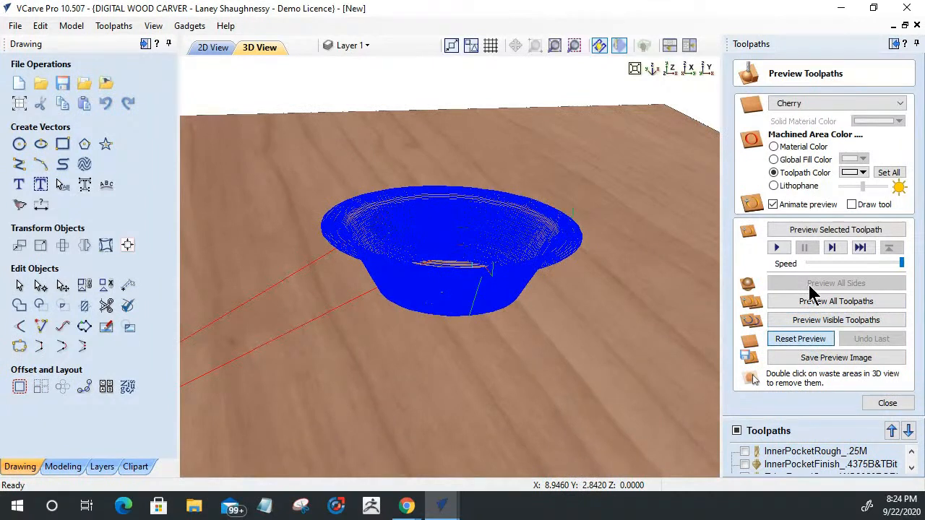
pyautogui.click(811, 231)
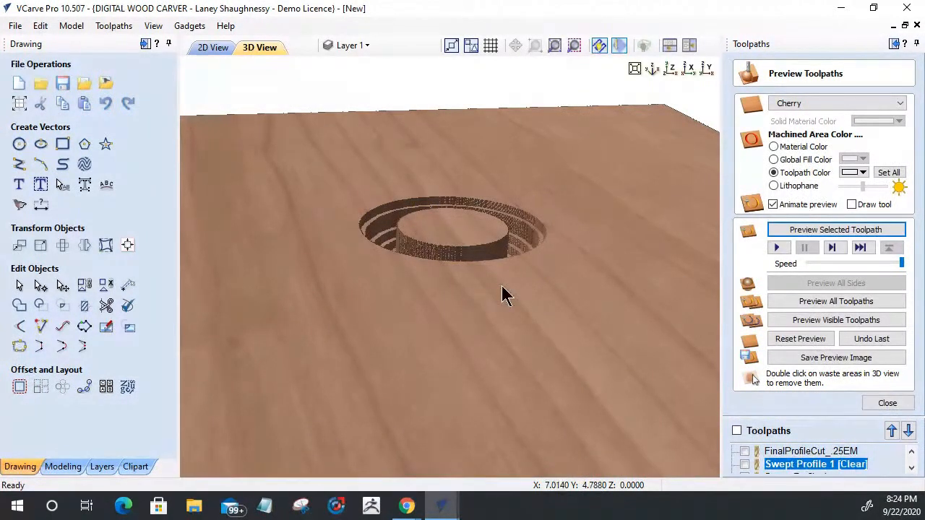
pyautogui.moveTo(501, 293); pyautogui.dragTo(469, 371)
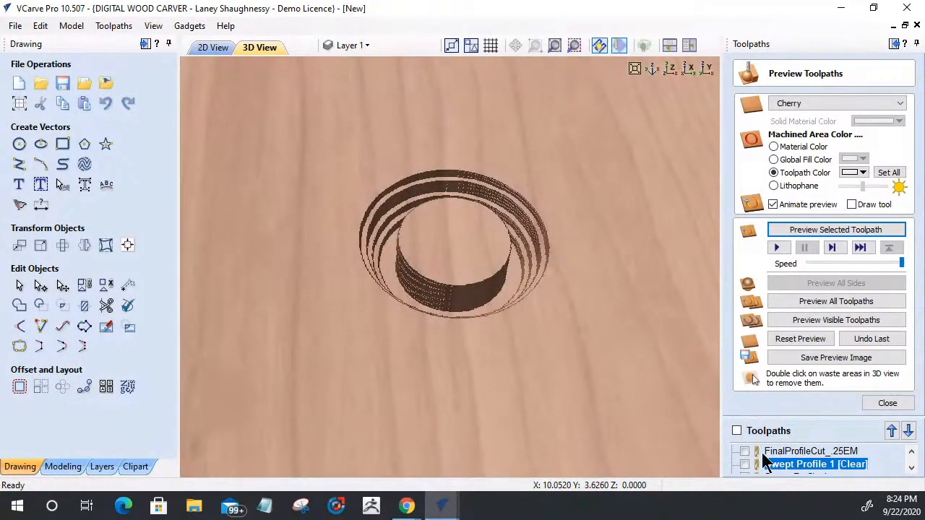
# Simulate the Swept Profile 1 finishing toolpath in the material preview
pyautogui.click(911, 469)
pyautogui.click(816, 454)
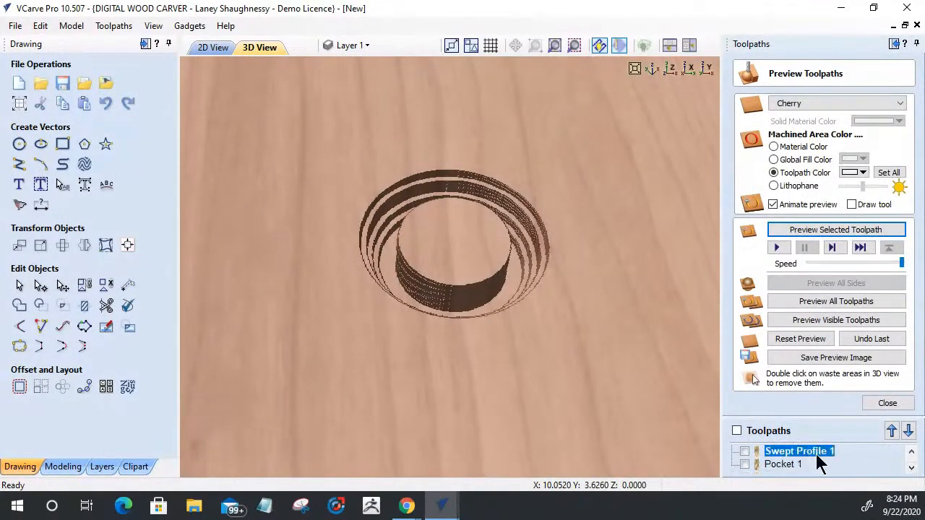
pyautogui.click(821, 231)
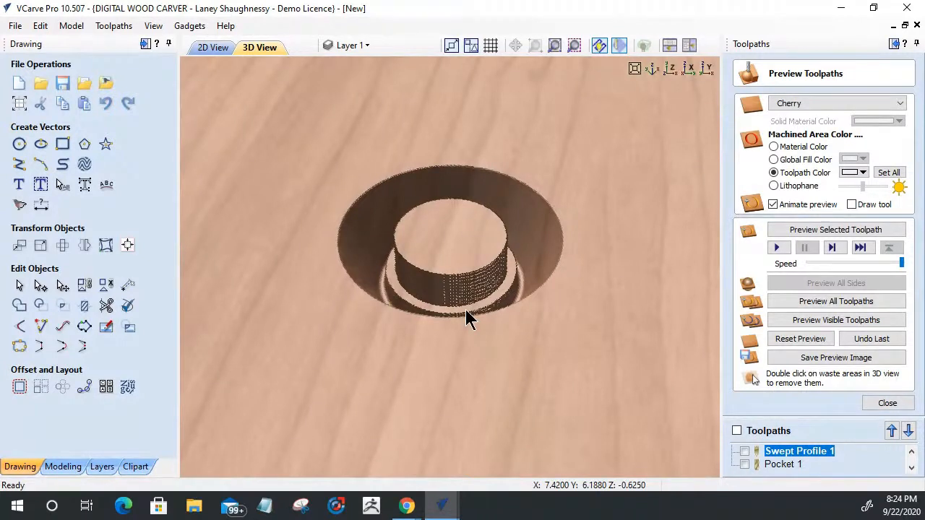
# Compare the drive rail circle and profile vectors in 2D with the simulated tapered cavity in 3D
pyautogui.click(216, 49)
pyautogui.click(424, 193)
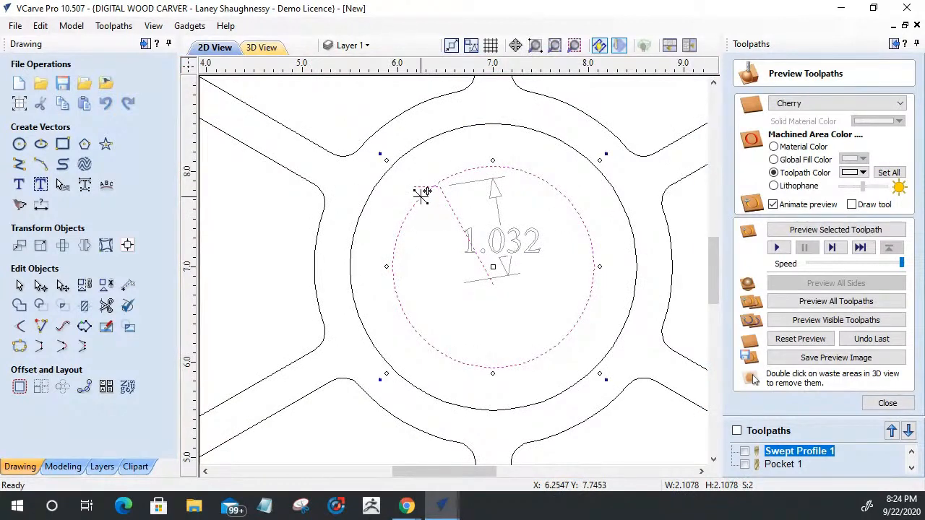
pyautogui.click(260, 48)
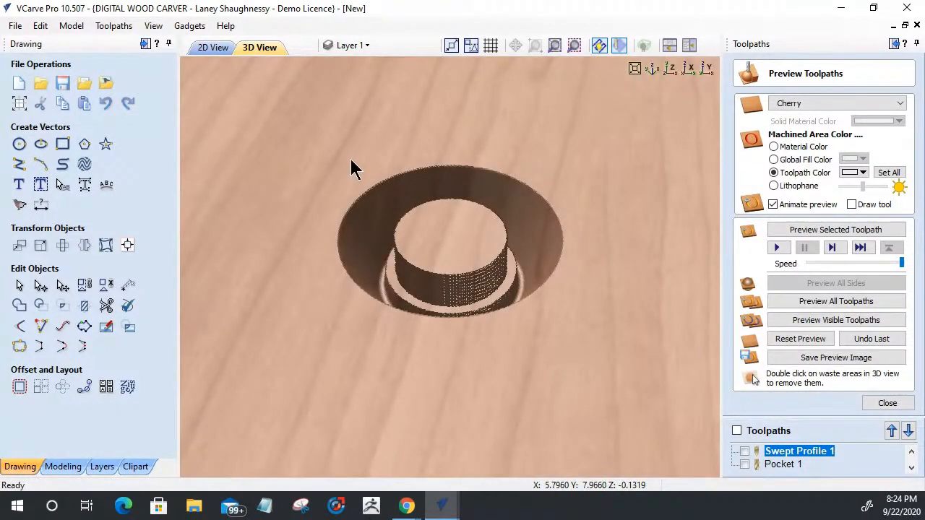
# Close the Pocket 1 toolpath settings and simulate Pocket 1 in the tapered cavity
pyautogui.click(211, 48)
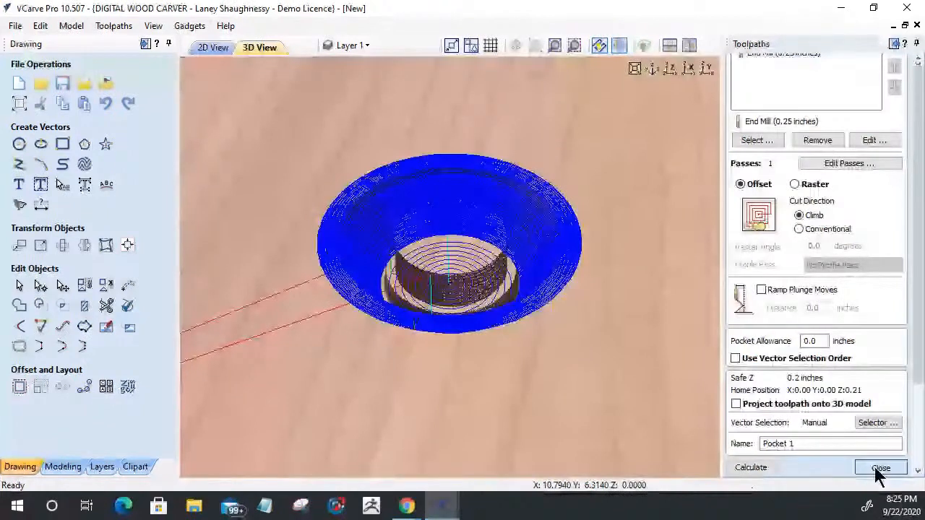
pyautogui.click(880, 467)
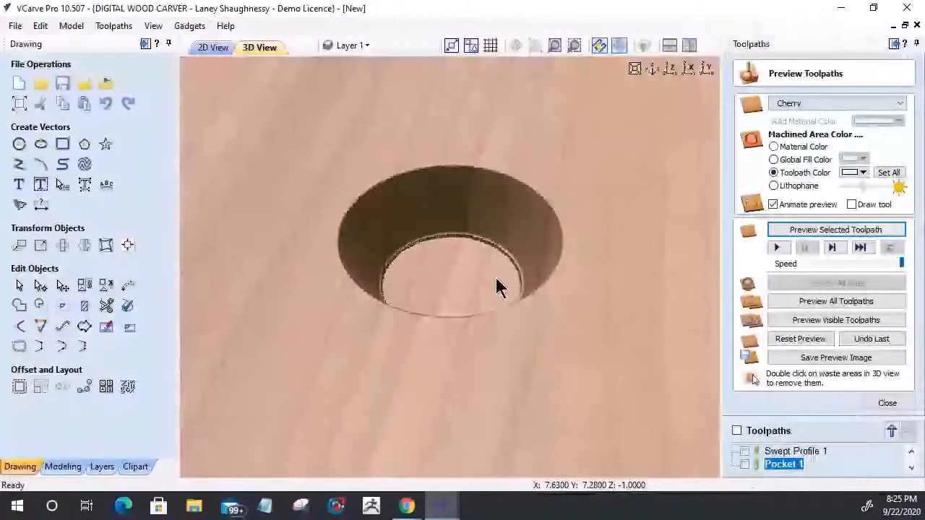
pyautogui.moveTo(497, 287); pyautogui.dragTo(489, 321)
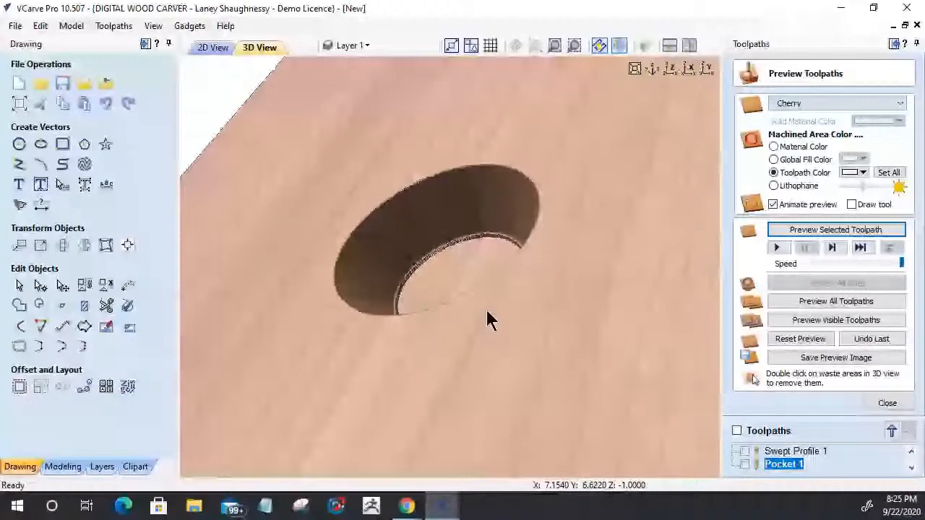
# Calculate an inside profile toolpath 1 inch deep on the dashed circle with the 0.25-inch end mill, then simulate it
pyautogui.press('F2')
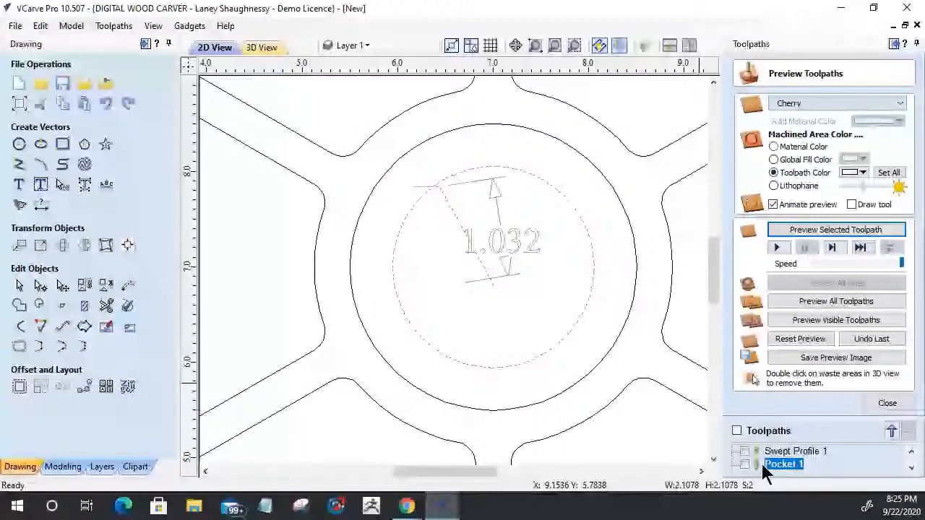
pyautogui.click(744, 464)
pyautogui.scroll(5, 555, 191)
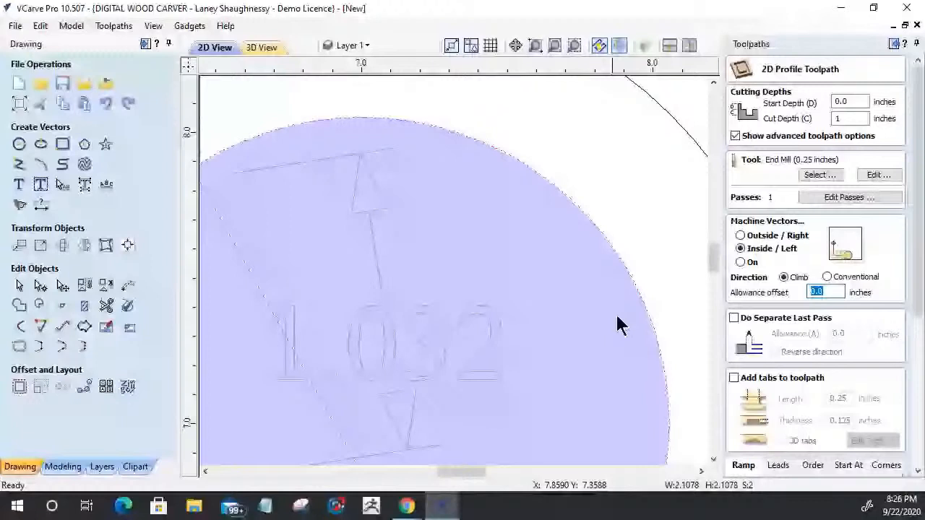
pyautogui.moveTo(917, 297); pyautogui.dragTo(917, 451)
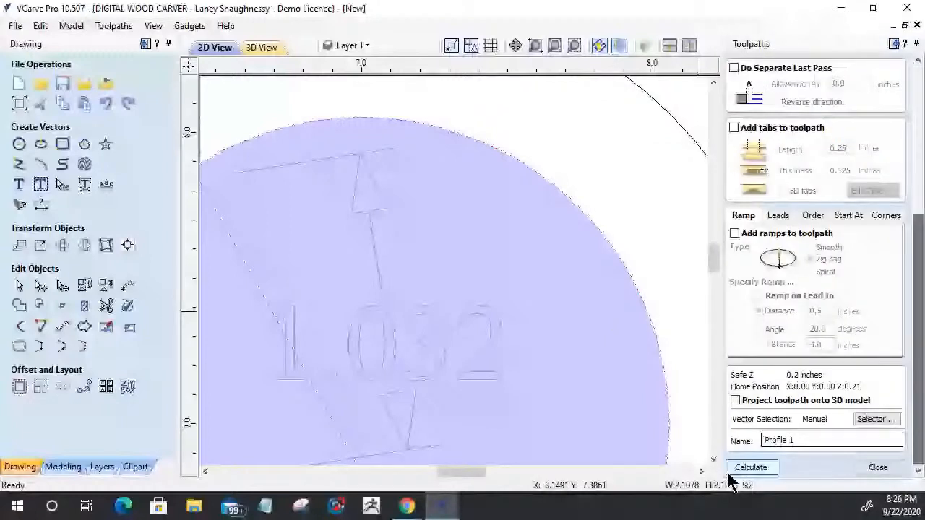
pyautogui.click(731, 471)
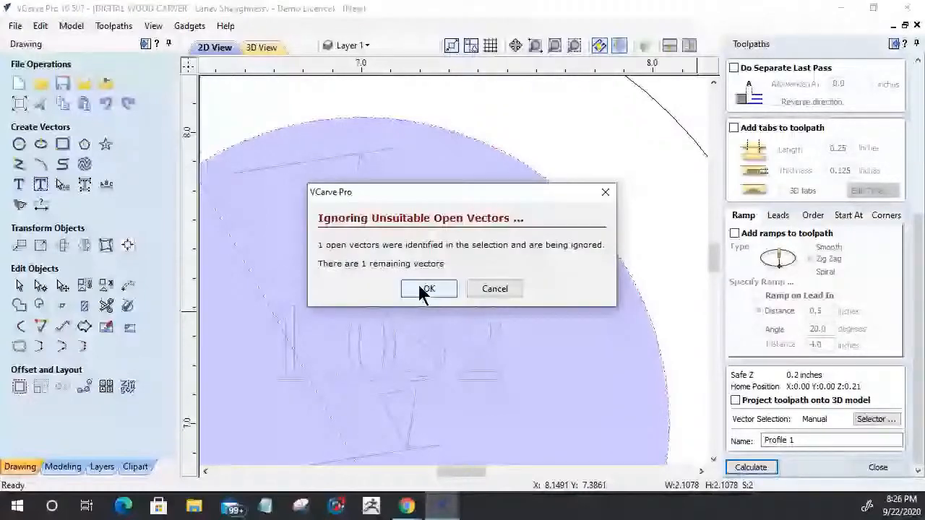
pyautogui.click(427, 289)
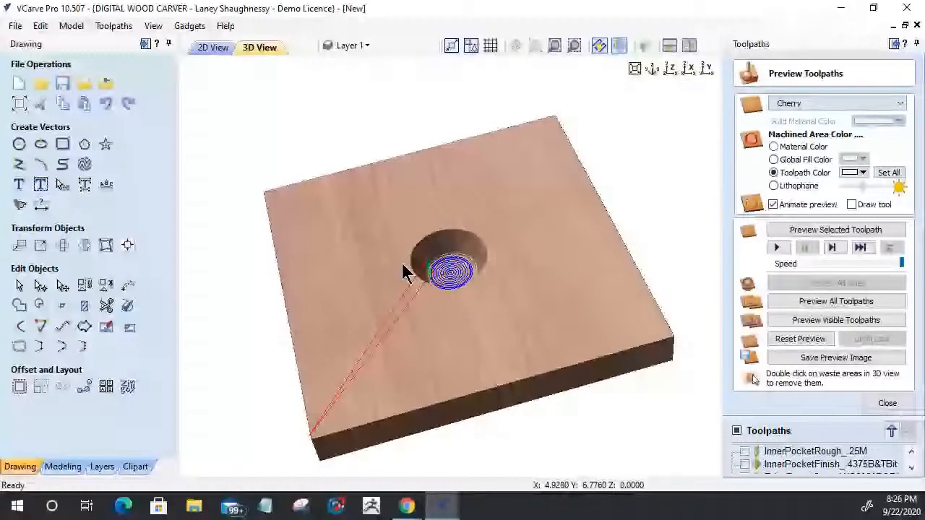
pyautogui.scroll(5, 403, 264)
pyautogui.click(826, 229)
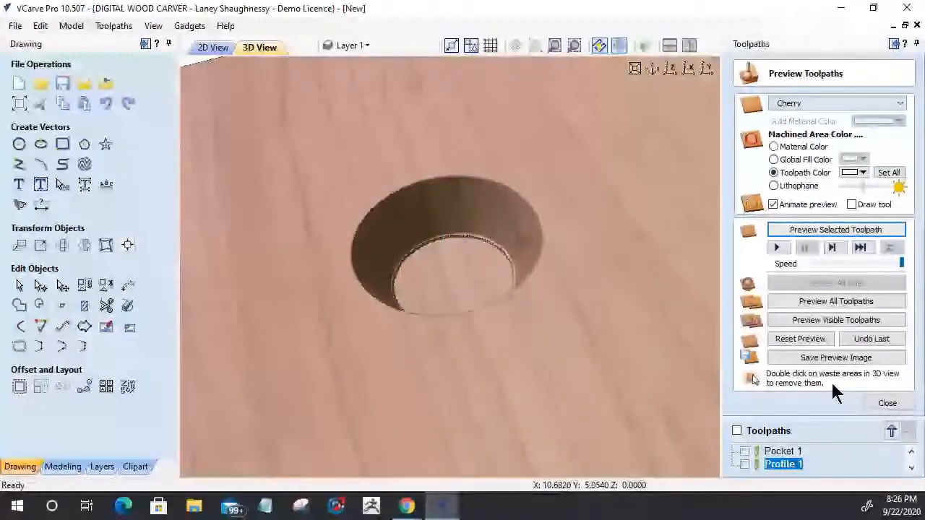
# Reopen the Profile 1 toolpath for its allowance offset, recalculate it and simulate it again in the tapered cavity
pyautogui.doubleClick(783, 465)
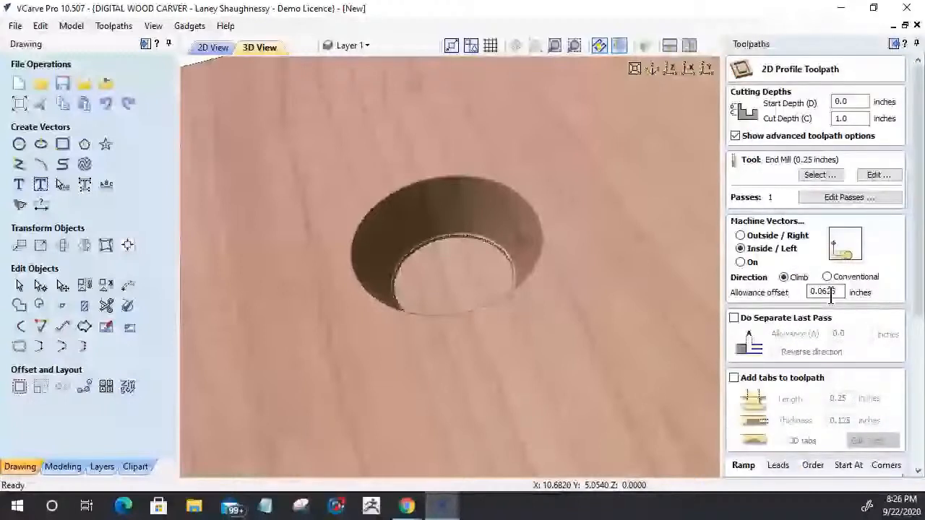
pyautogui.scroll(-5, 831, 296)
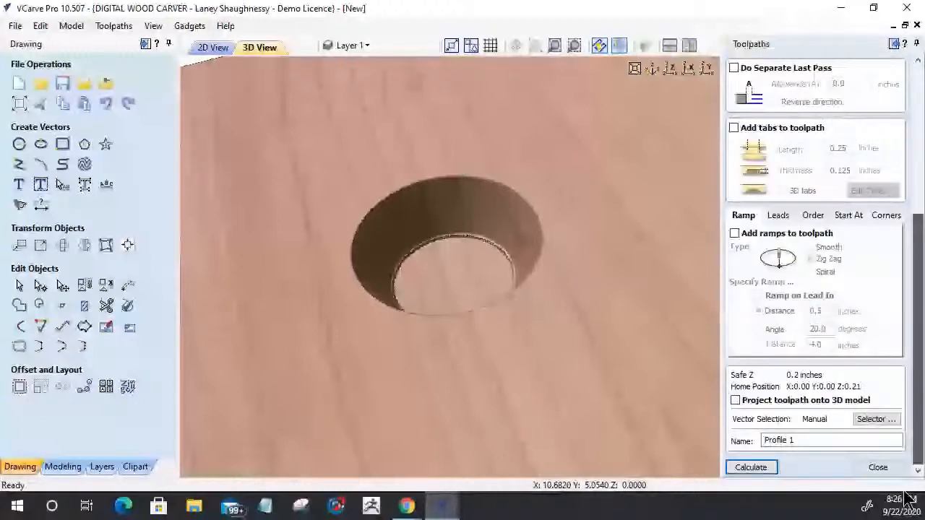
pyautogui.click(751, 467)
pyautogui.click(812, 230)
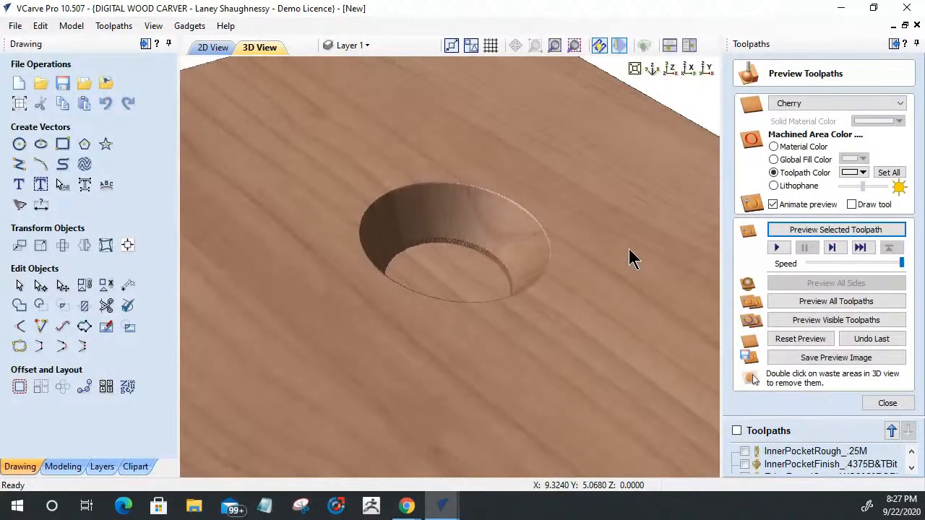
pyautogui.moveTo(628, 258); pyautogui.dragTo(220, 63)
# Close the toolpath preview and delete the Swept Profile 1 [Clear], Swept Profile 1, Pocket 1 and Profile 1 toolpaths
pyautogui.click(215, 49)
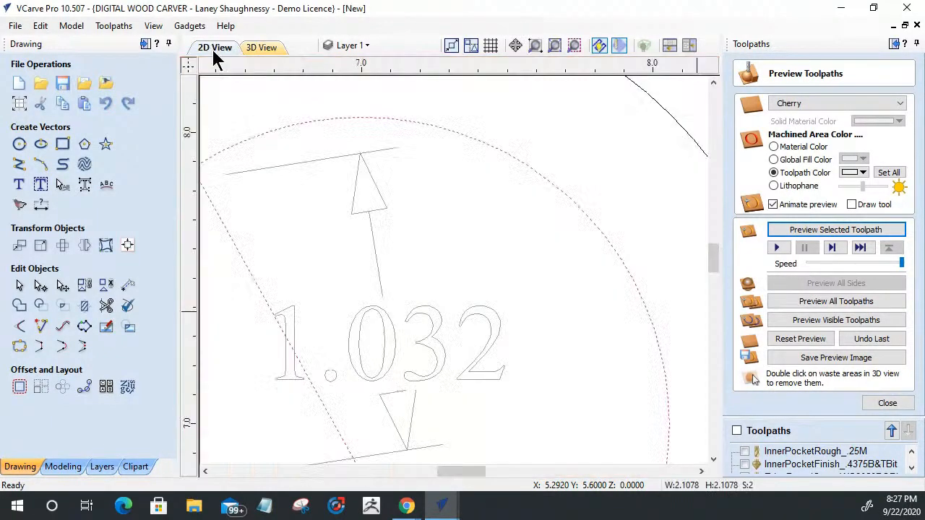
pyautogui.scroll(-3, 620, 291)
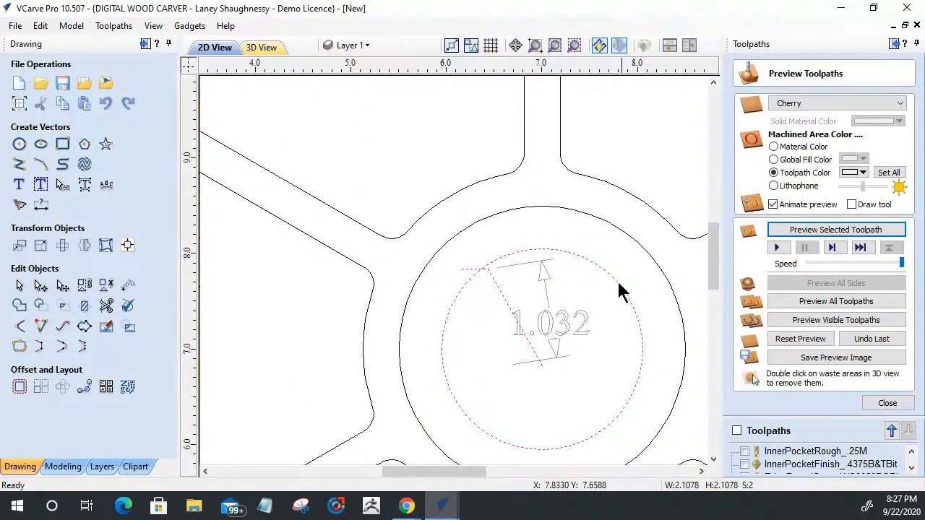
pyautogui.scroll(-3, 592, 274)
pyautogui.click(877, 403)
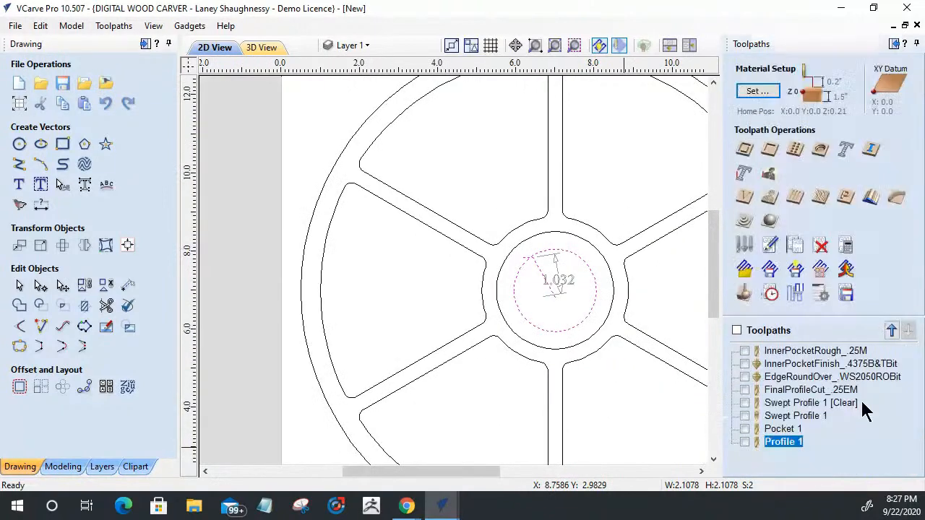
pyautogui.click(744, 441)
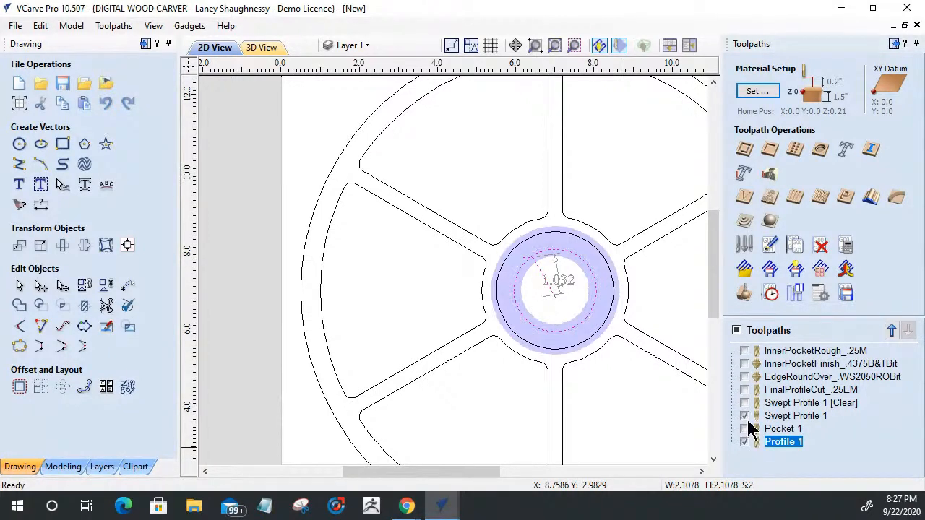
pyautogui.click(744, 429)
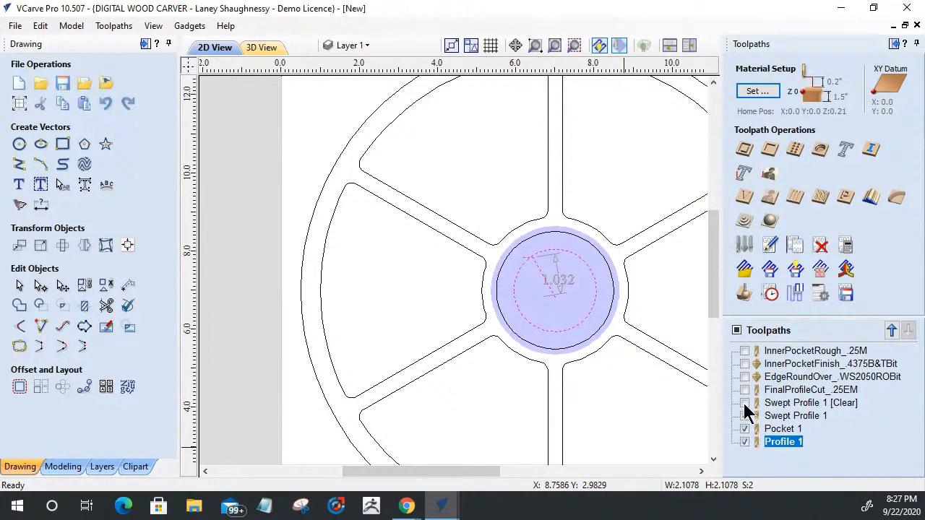
pyautogui.click(744, 403)
pyautogui.rightClick(791, 409)
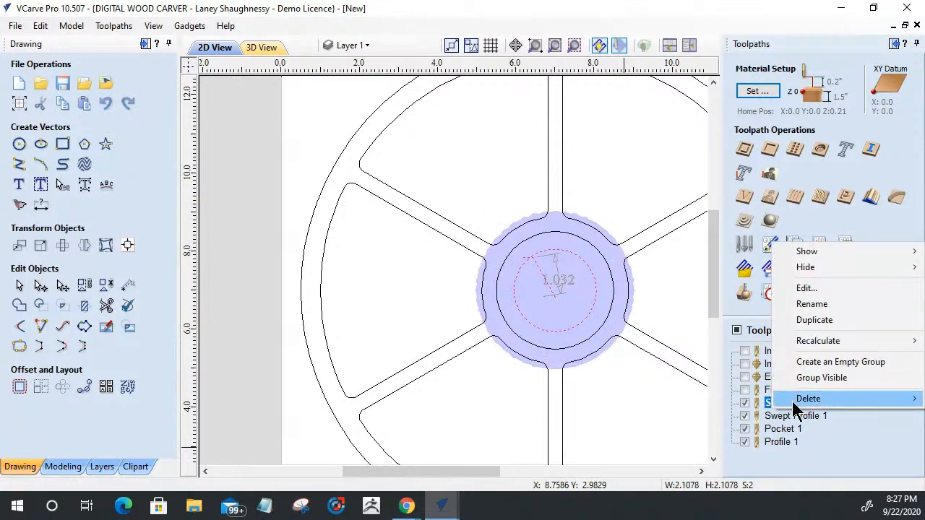
pyautogui.moveTo(792, 401)
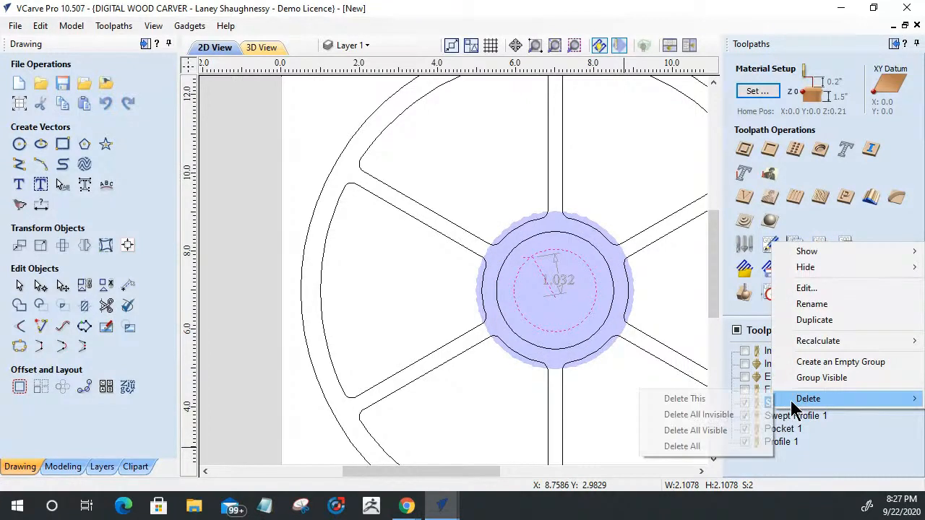
pyautogui.click(703, 431)
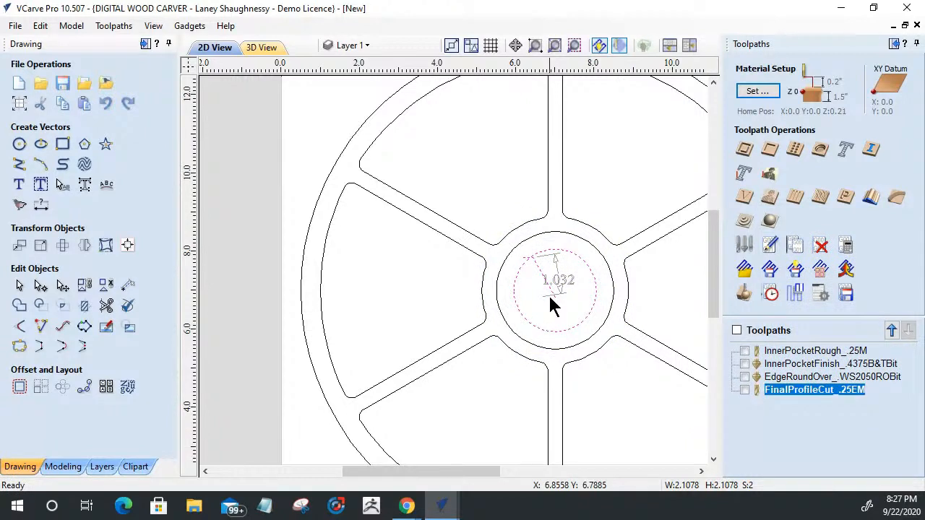
# Delete the inner drive circle, the taper profile line and the 1.032 dimension from the hub
pyautogui.click(526, 257)
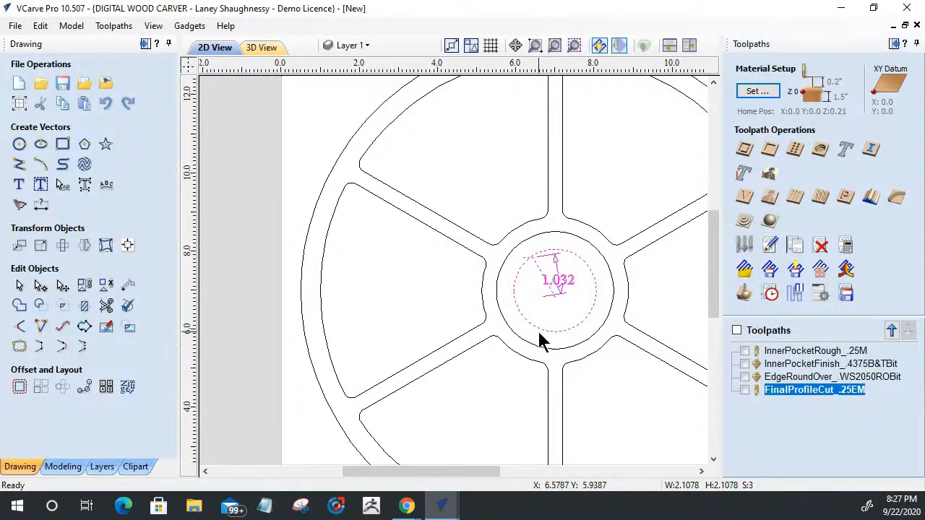
pyautogui.press('Delete')
pyautogui.scroll(-5, 508, 308)
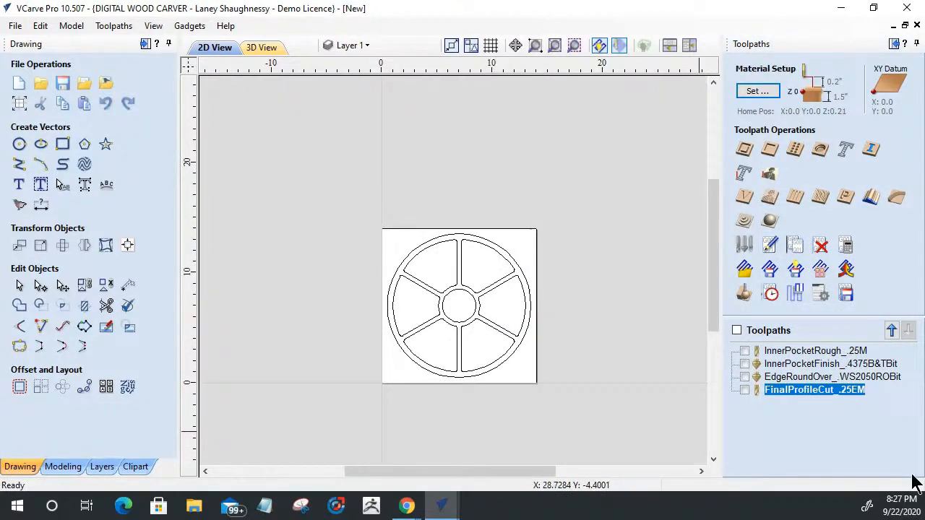
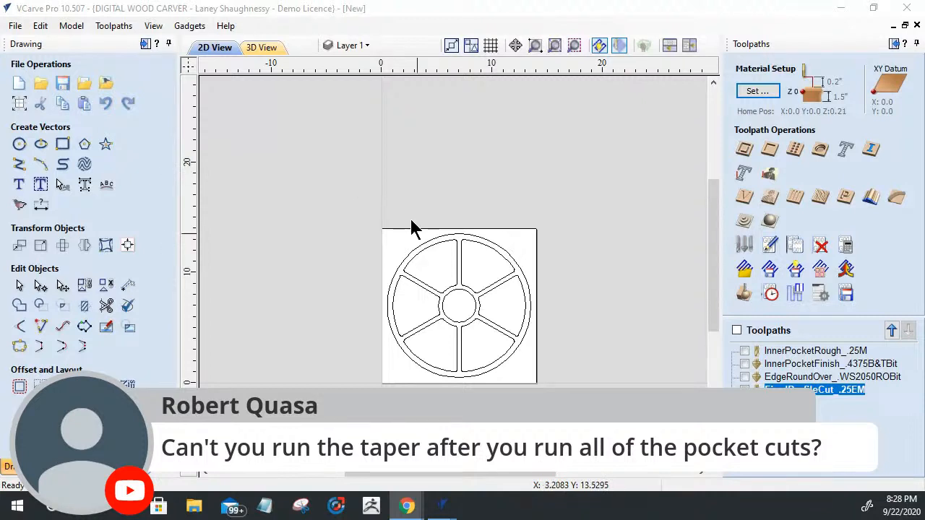
# Show all remaining toolpaths and simulate all of them in the 3D material preview
pyautogui.click(258, 47)
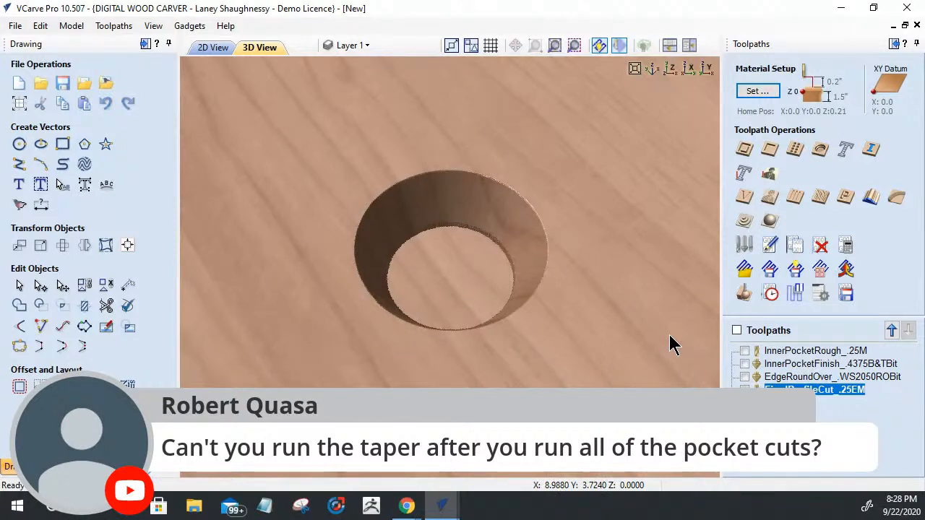
pyautogui.click(741, 296)
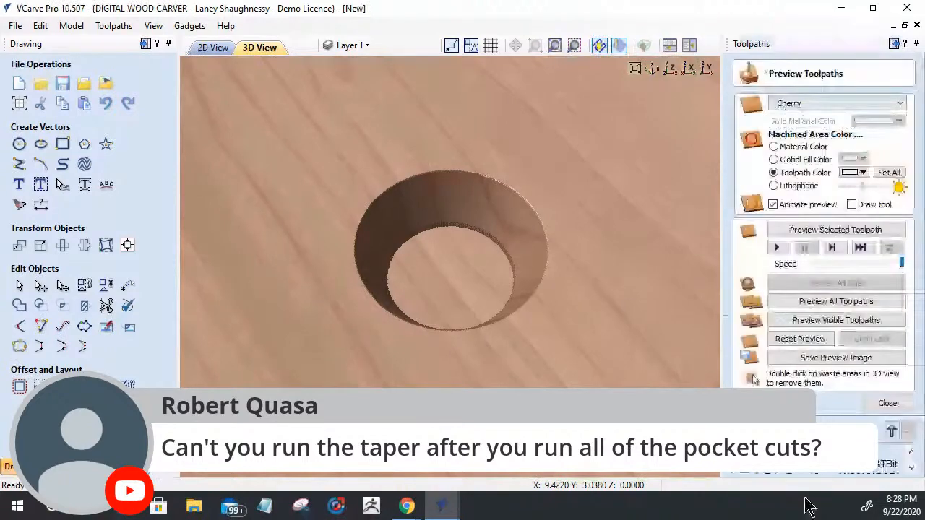
pyautogui.click(823, 433)
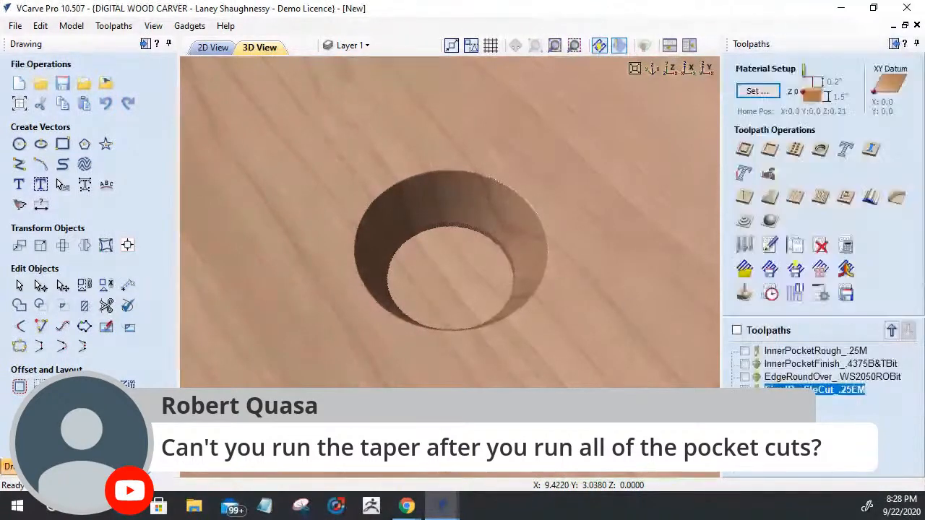
pyautogui.click(736, 331)
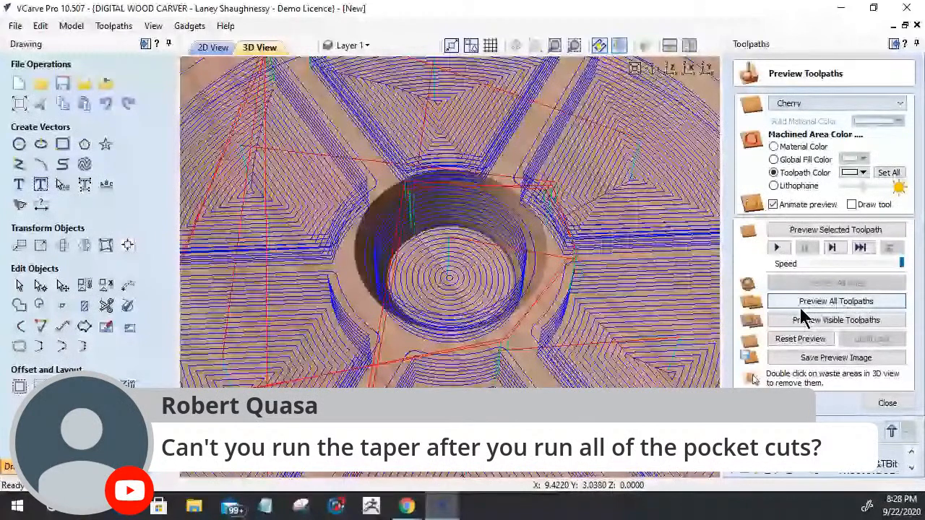
pyautogui.click(807, 304)
pyautogui.click(807, 303)
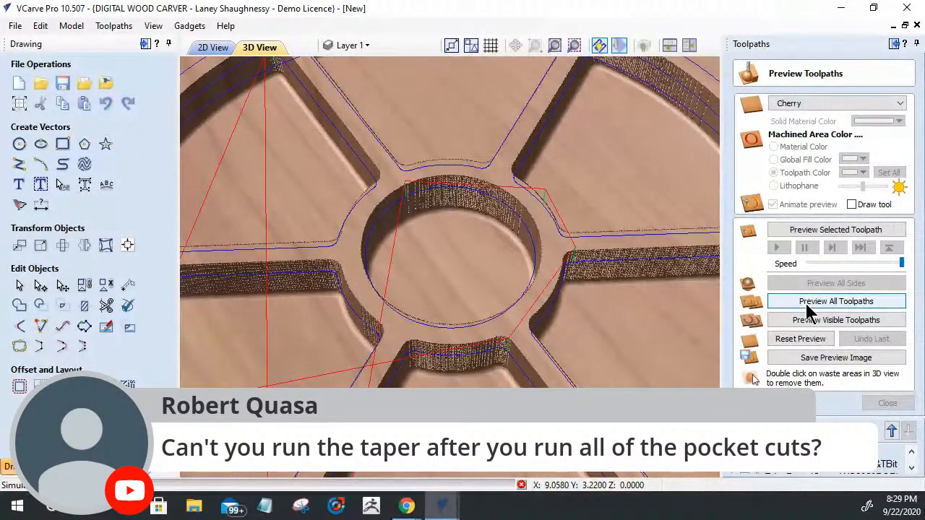
pyautogui.click(808, 306)
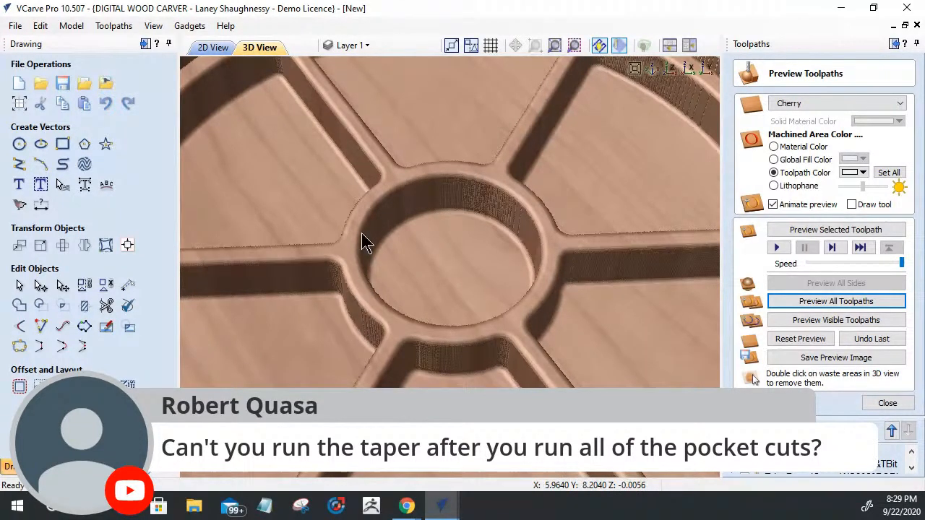
# Offset the central hub circle inwards by 0.125 inches in the 2D drawing, keeping the original
pyautogui.press('F2')
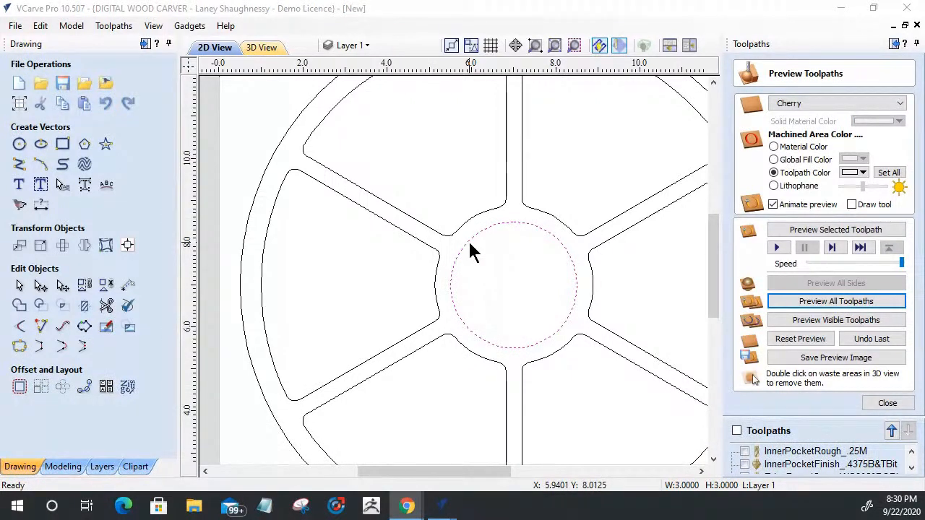
pyautogui.click(468, 272)
pyautogui.scroll(3, 468, 275)
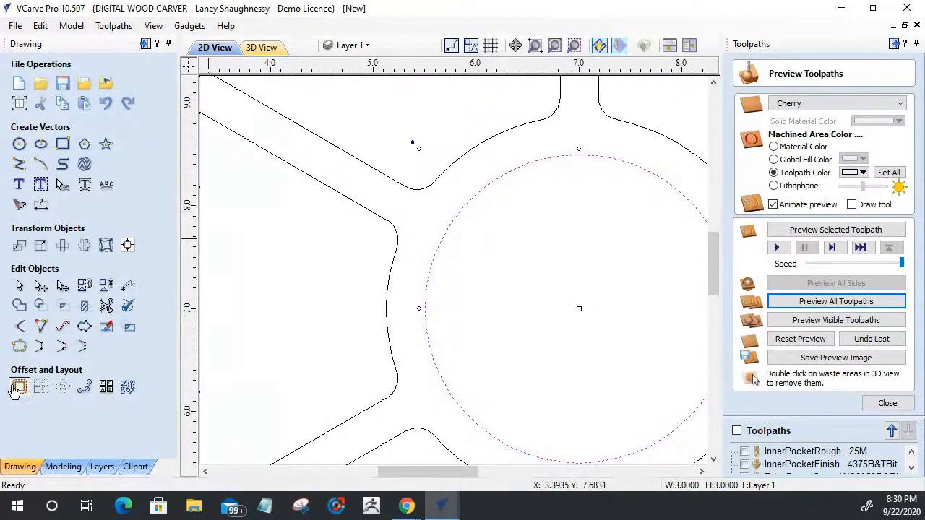
pyautogui.click(18, 388)
pyautogui.click(84, 185)
pyautogui.moveTo(84, 186); pyautogui.dragTo(4, 195)
pyautogui.write('.125')
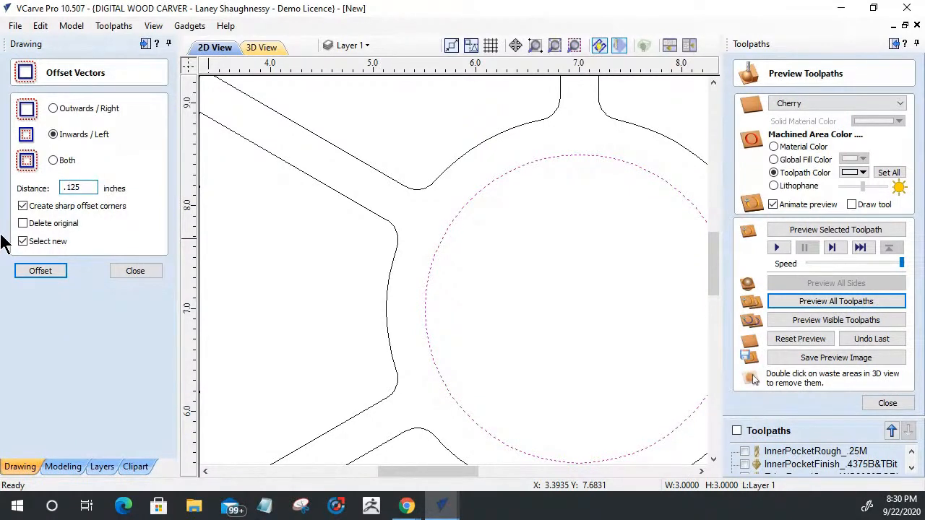
pyautogui.click(52, 277)
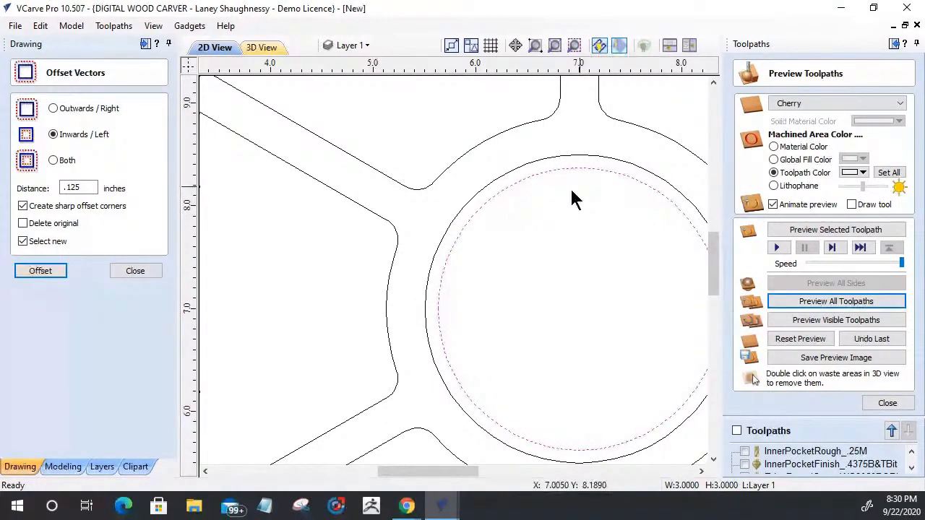
# Compare the hub circle with its inward offset by selecting each, ending with the offset circle selected
pyautogui.click(489, 199)
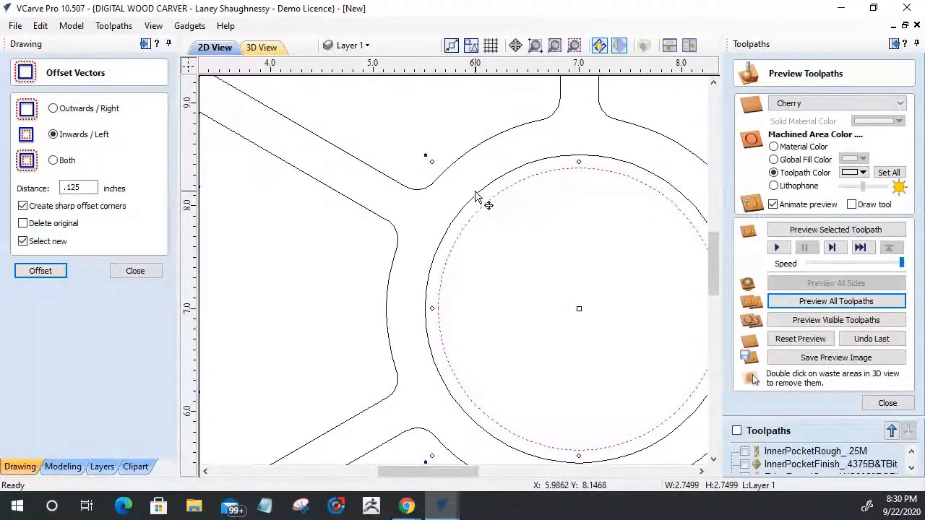
pyautogui.press('Return')
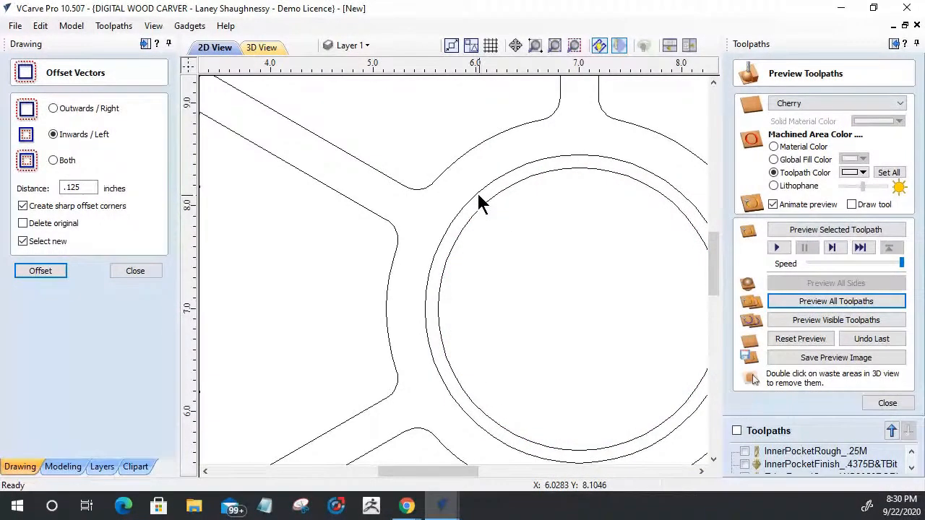
pyautogui.click(477, 199)
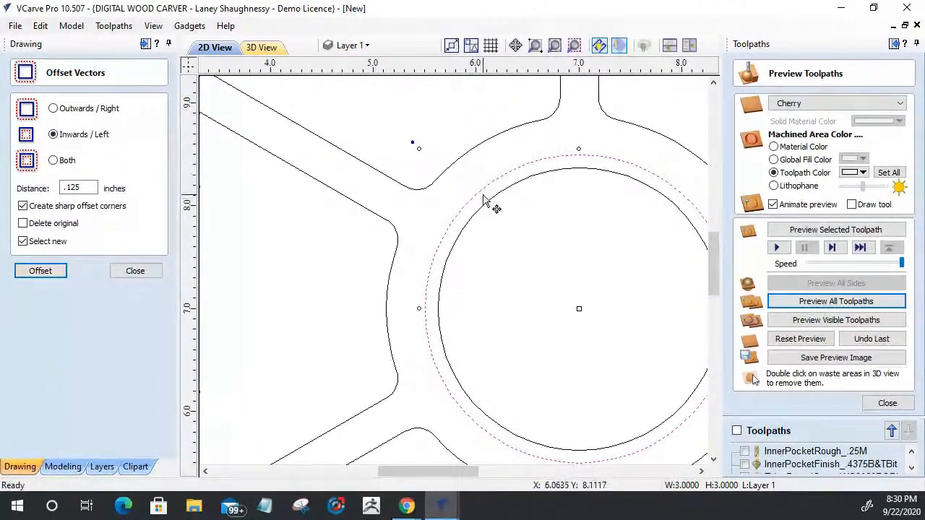
pyautogui.click(490, 202)
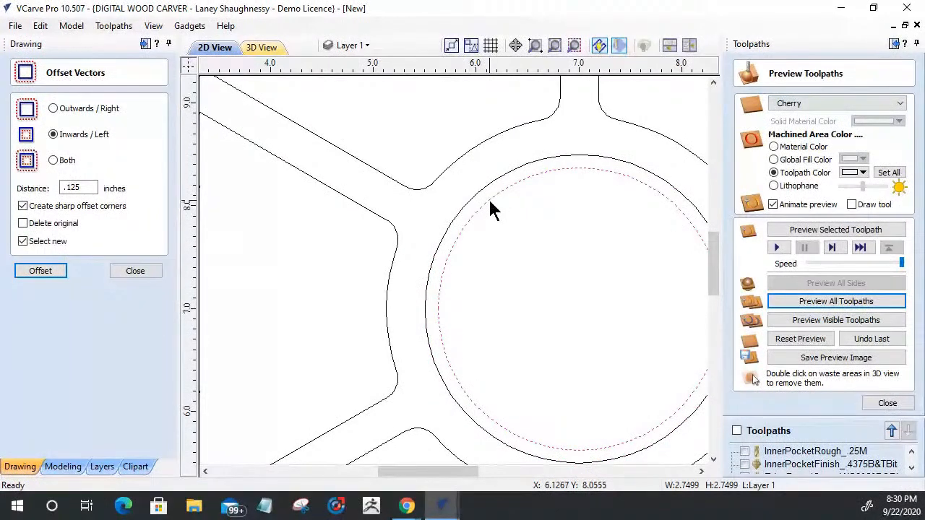
pyautogui.scroll(-3, 490, 222)
pyautogui.scroll(4, 508, 264)
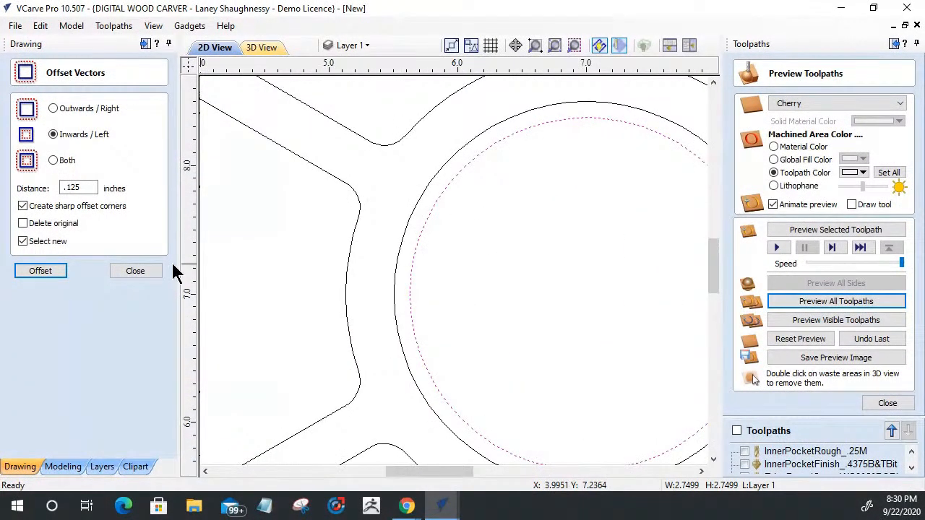
# Draw a rectangle about 0.7 by 2.1 inches above the wheel, outside the material, and give it square corners
pyautogui.click(136, 272)
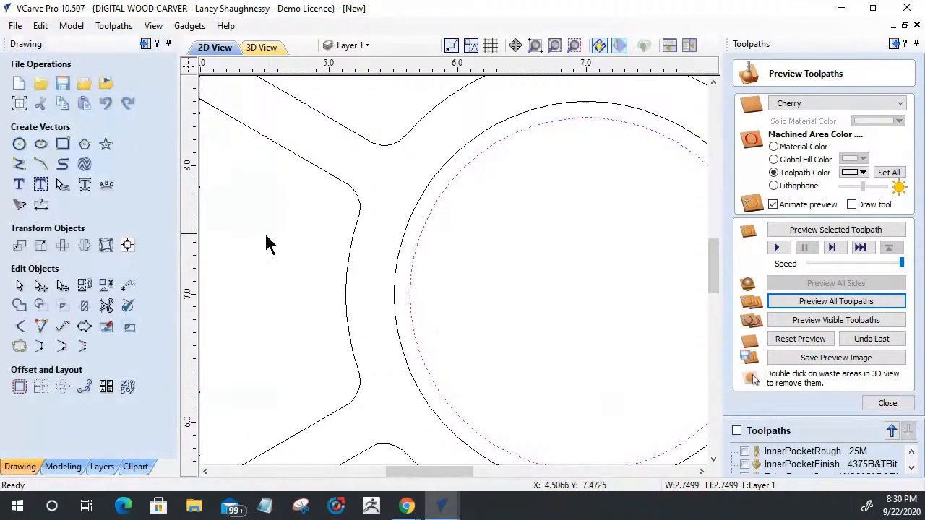
pyautogui.scroll(-3, 347, 289)
pyautogui.scroll(4, 398, 176)
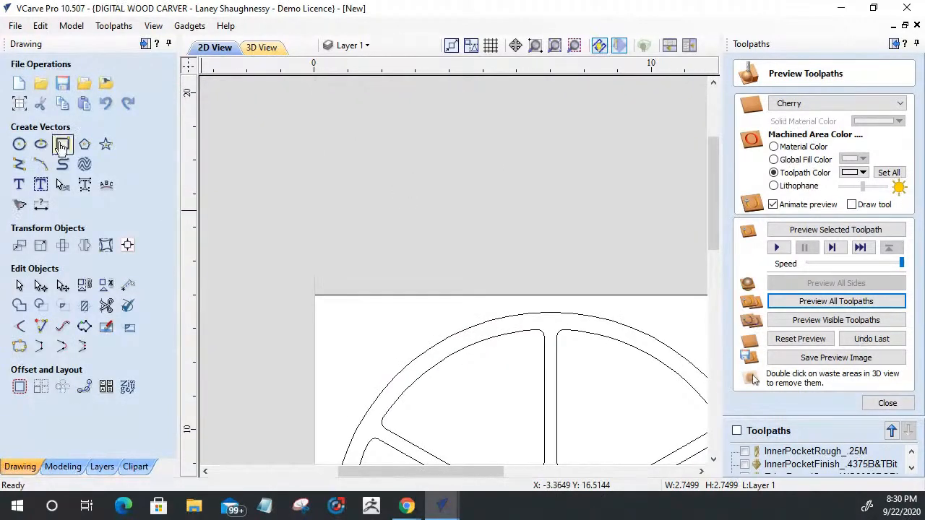
pyautogui.click(62, 145)
pyautogui.moveTo(398, 160)
pyautogui.mouseDown()
pyautogui.moveTo(437, 204)
pyautogui.moveTo(421, 231)
pyautogui.mouseUp()
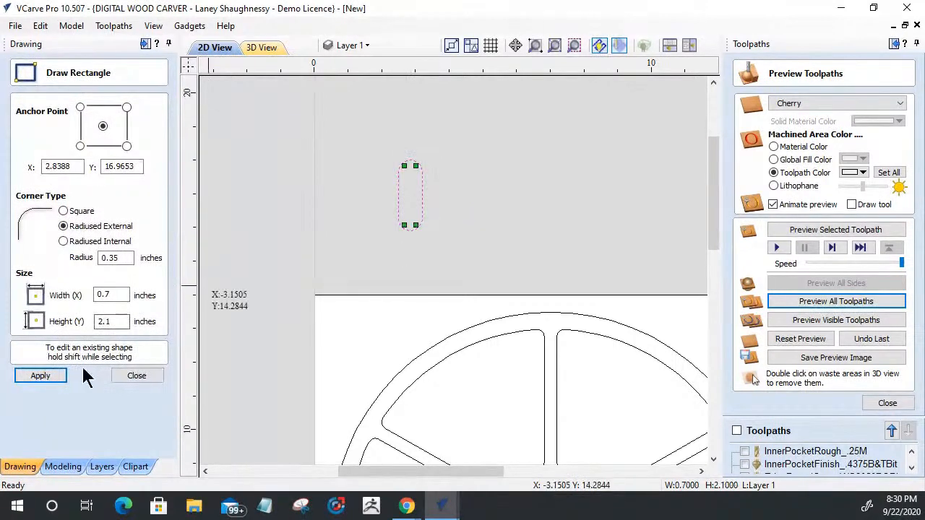
pyautogui.click(63, 210)
pyautogui.click(41, 376)
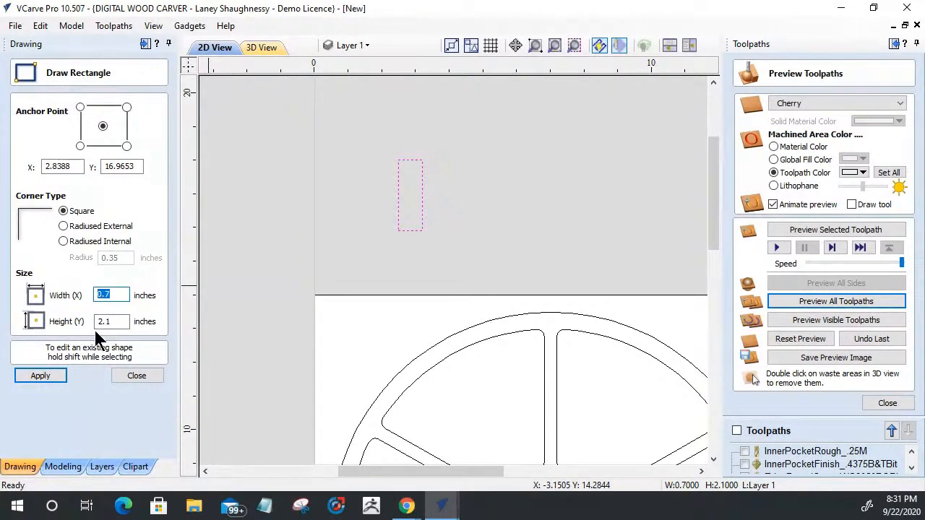
# Set the rectangle's width to 0.125 inches and its height to 1 inch
pyautogui.write('.125')
pyautogui.press('Tab')
pyautogui.write('1')
pyautogui.click(24, 377)
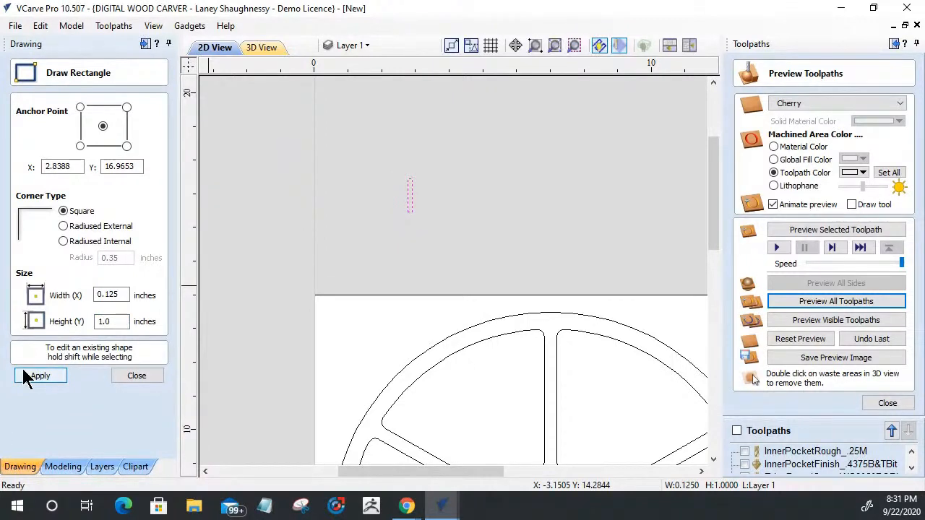
pyautogui.click(137, 376)
# Delete the rectangle's top span and move its upper right node onto the upper left node, slanting the right side
pyautogui.scroll(8, 343, 231)
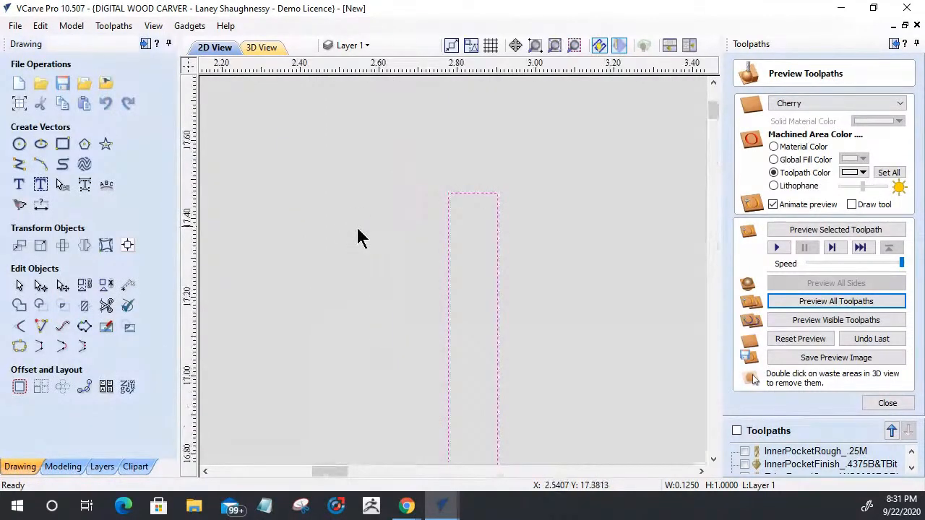
pyautogui.click(39, 292)
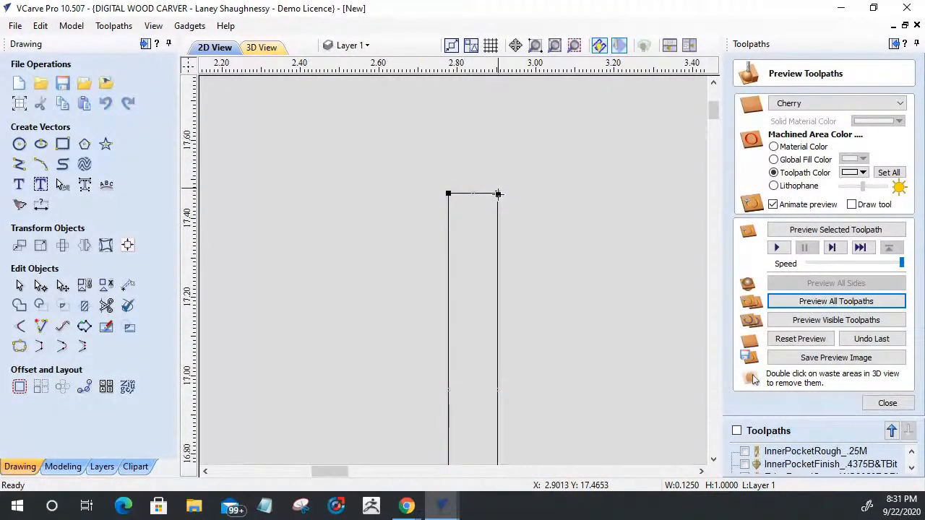
pyautogui.moveTo(497, 194); pyautogui.dragTo(446, 194)
pyautogui.scroll(1, 449, 195)
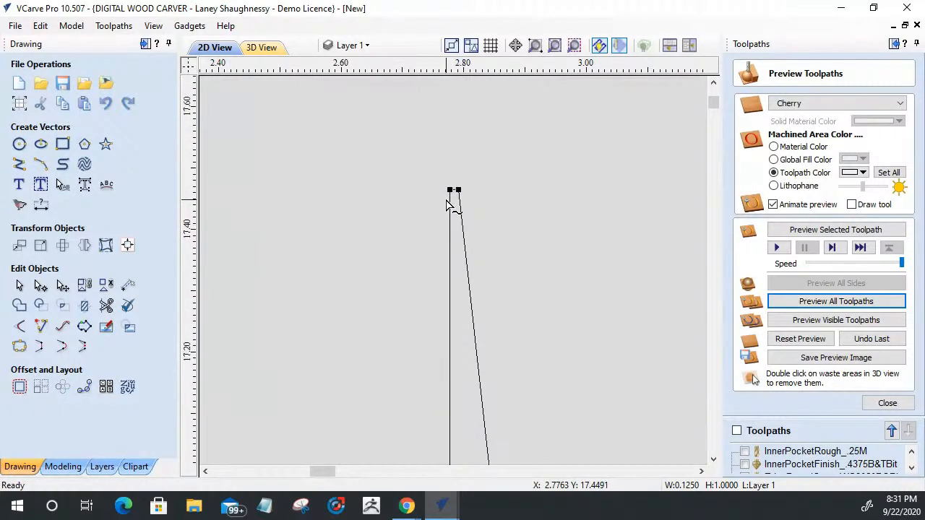
pyautogui.scroll(2, 448, 198)
pyautogui.rightClick(496, 167)
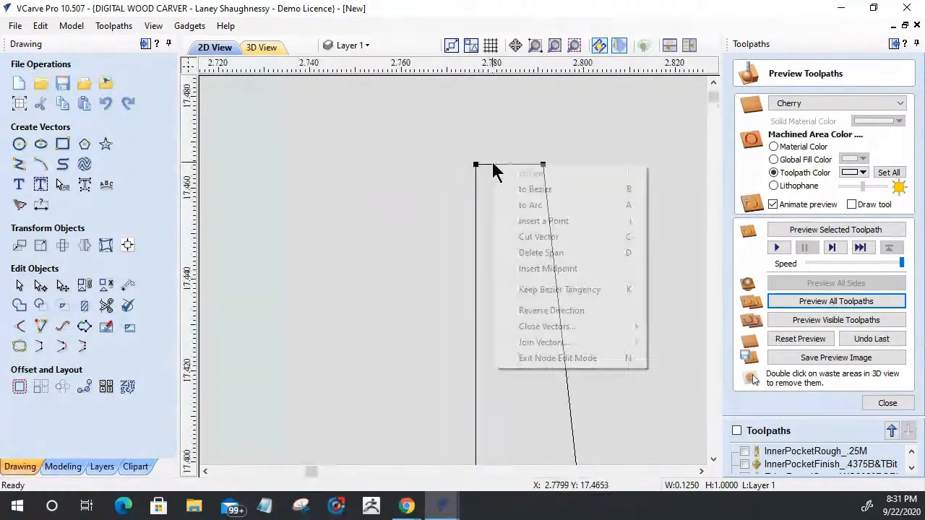
pyautogui.click(514, 253)
pyautogui.moveTo(540, 164); pyautogui.dragTo(475, 164)
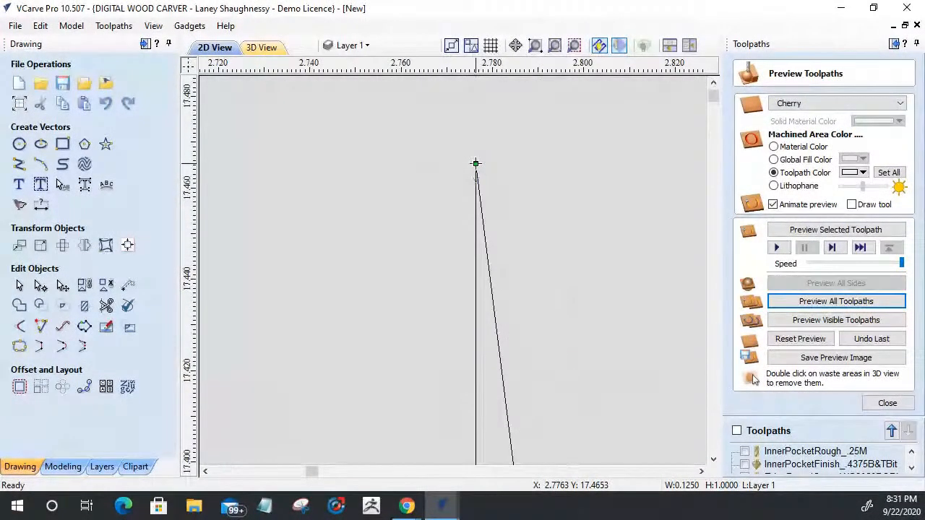
# Delete the rectangle's left and bottom spans so only the slanted line is left
pyautogui.rightClick(479, 249)
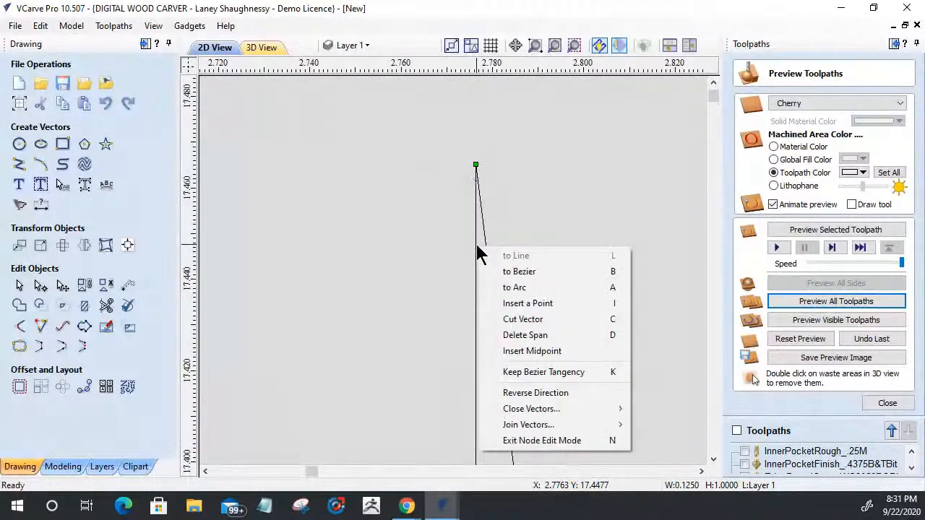
pyautogui.click(495, 335)
pyautogui.scroll(-5, 481, 231)
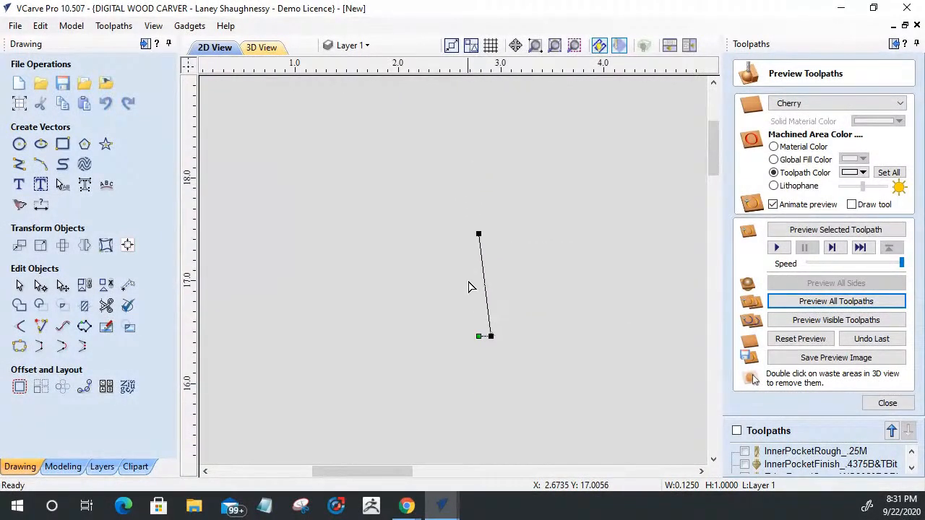
pyautogui.scroll(5, 471, 354)
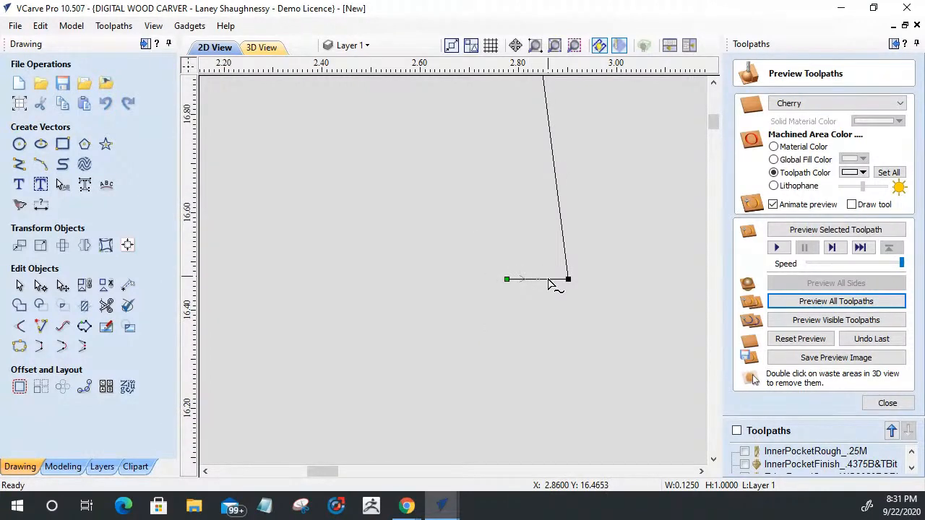
pyautogui.rightClick(550, 284)
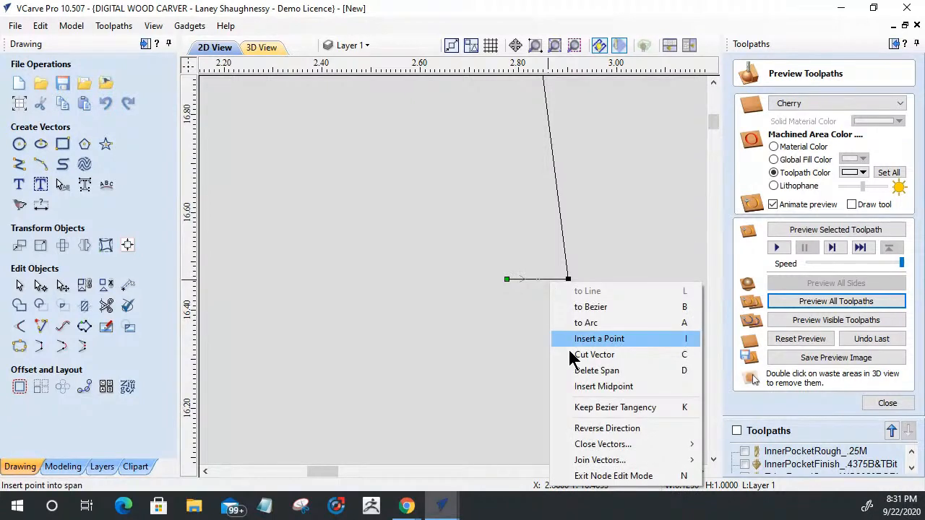
pyautogui.click(581, 370)
pyautogui.scroll(-5, 497, 304)
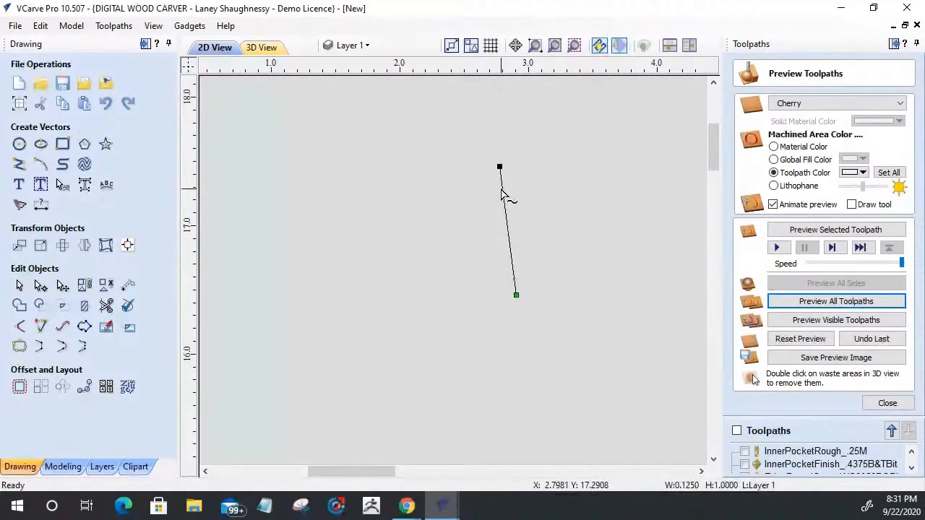
# Move the slanted line into the wheel's left pocket beside the hub
pyautogui.scroll(-4, 433, 181)
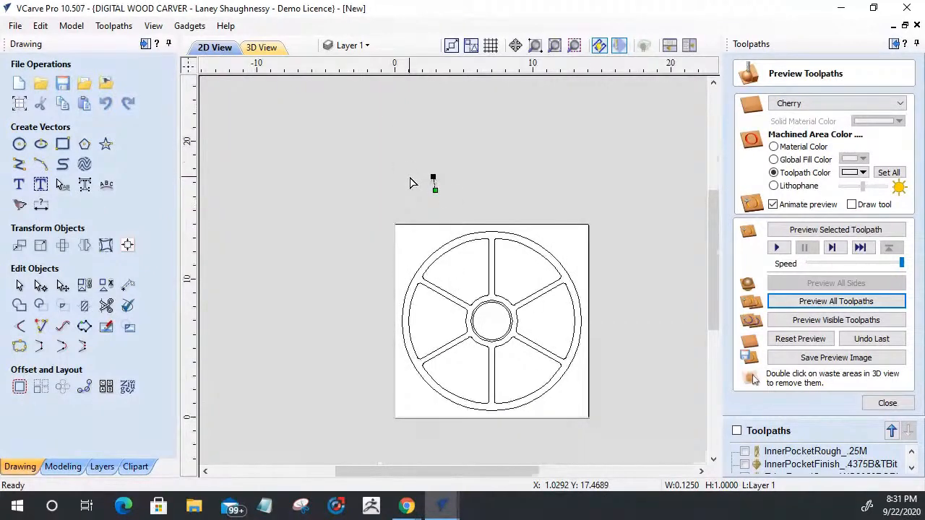
pyautogui.scroll(2, 403, 167)
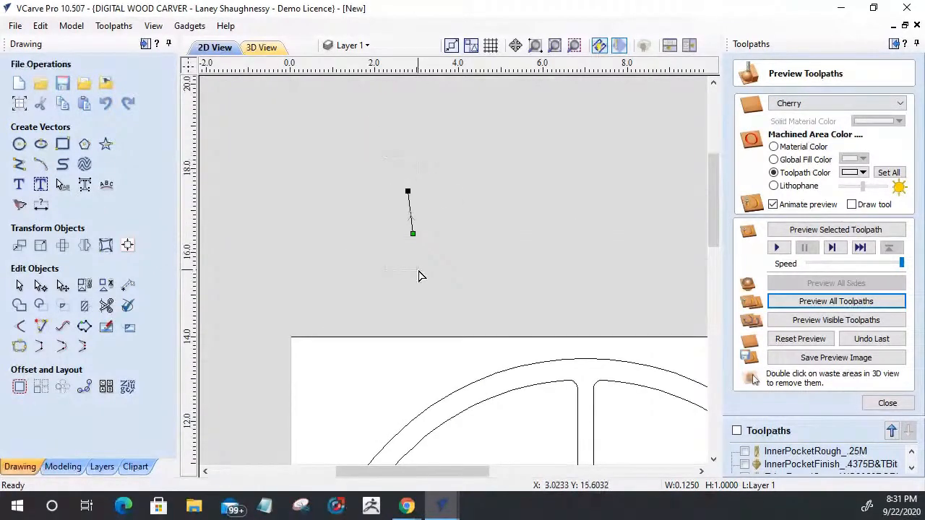
pyautogui.moveTo(455, 382); pyautogui.dragTo(497, 437)
pyautogui.scroll(1, 536, 179)
pyautogui.moveTo(547, 213); pyautogui.dragTo(516, 428)
pyautogui.scroll(-3, 516, 428)
pyautogui.scroll(3, 412, 314)
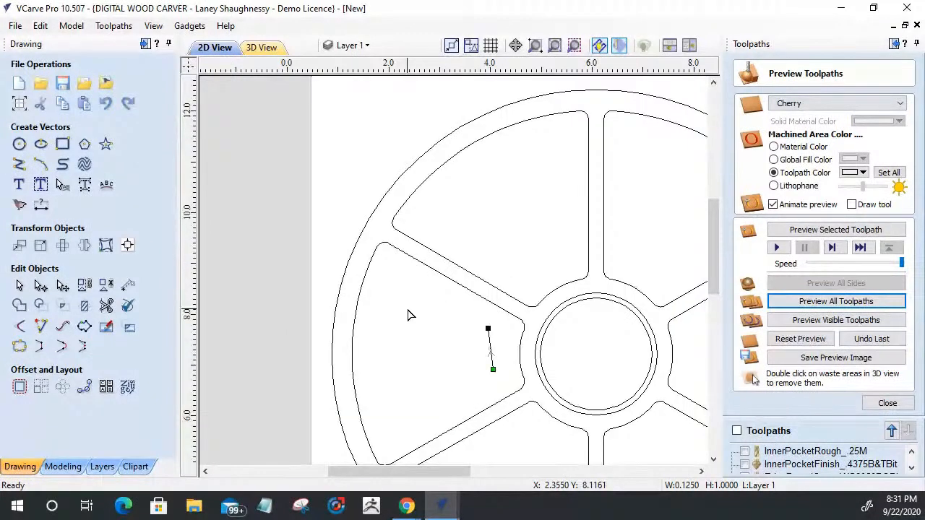
pyautogui.scroll(2, 610, 402)
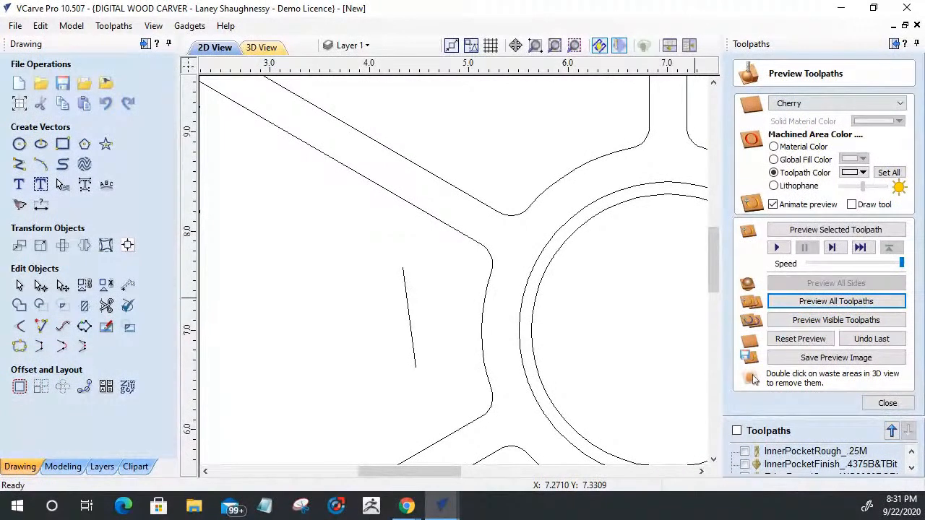
# Start a moulding toolpath with the inner offset hub circle as the drive rail and the slanted line as the profile
pyautogui.click(887, 404)
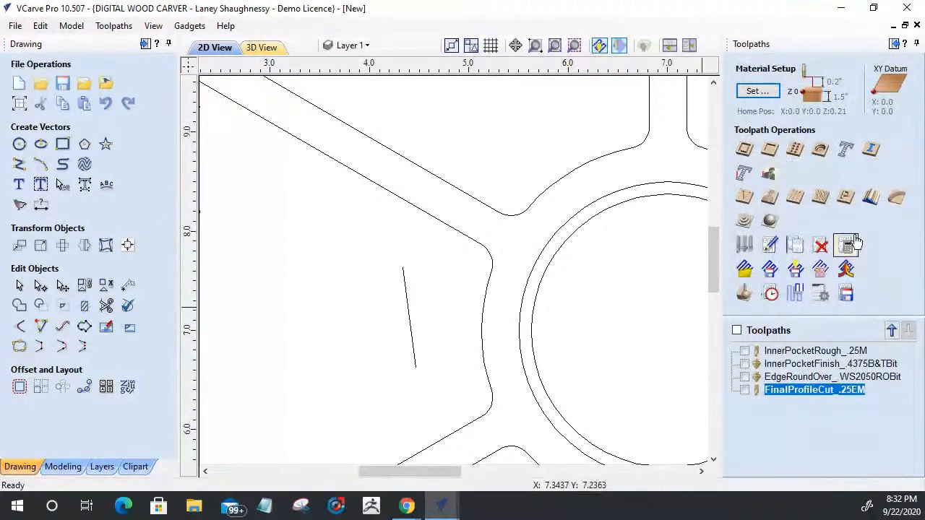
pyautogui.click(871, 197)
pyautogui.click(561, 253)
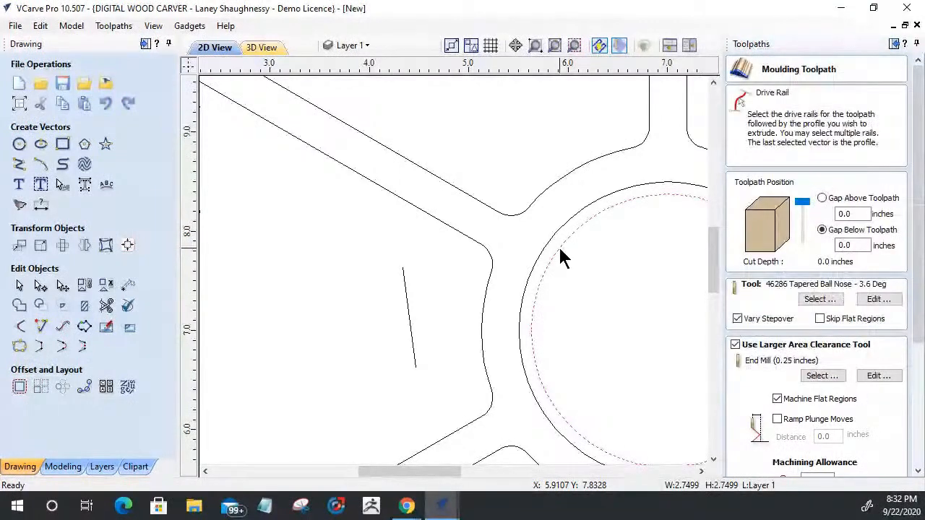
pyautogui.keyDown('shift'); pyautogui.click(405, 285); pyautogui.keyUp('shift')
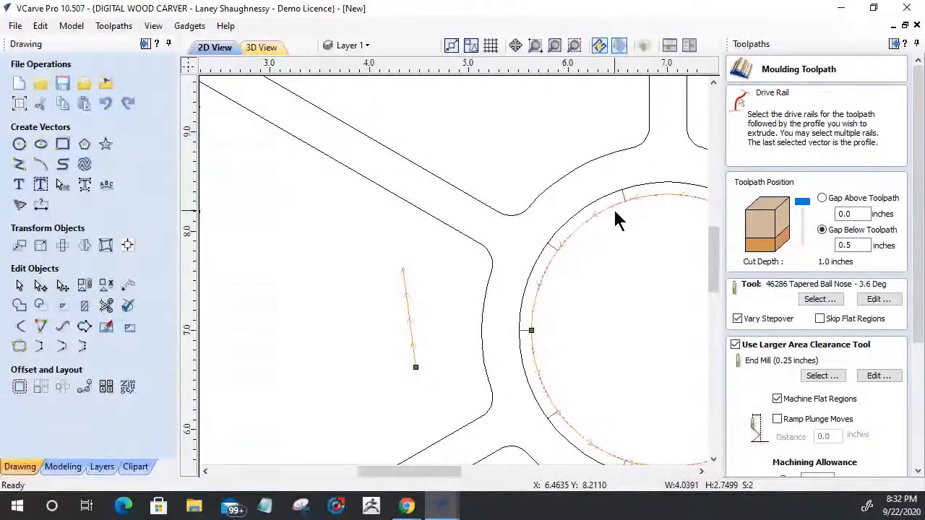
# Try to calculate the moulding toolpath with the 0.25 inch end mill as the larger area clearance tool
pyautogui.scroll(3, 618, 210)
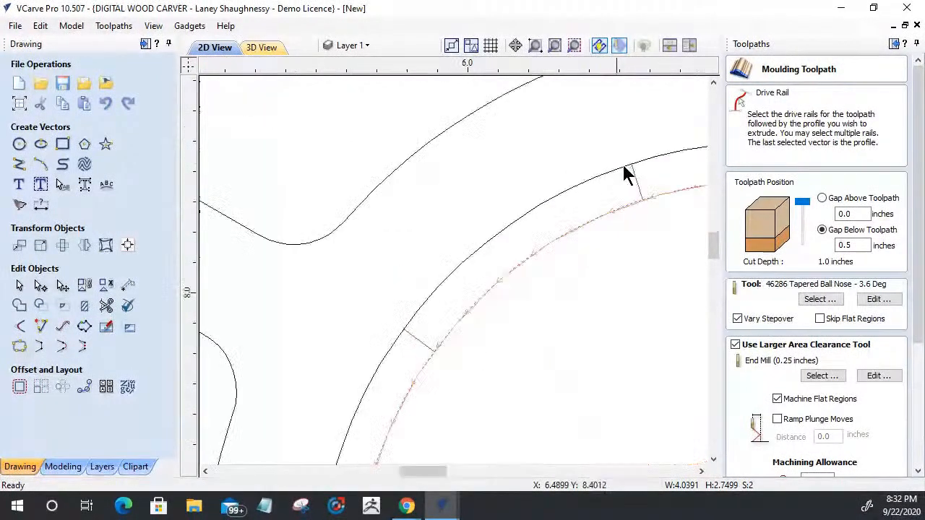
pyautogui.scroll(3, 625, 175)
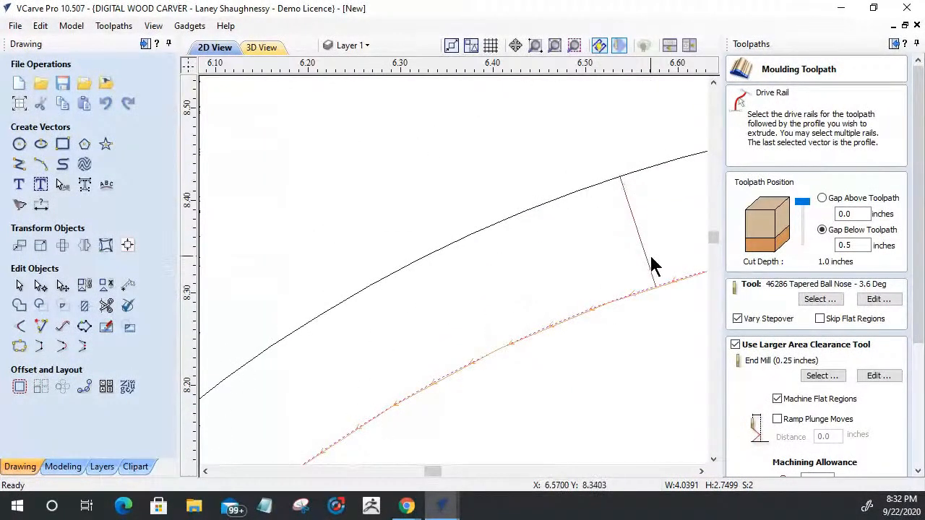
pyautogui.scroll(-6, 652, 264)
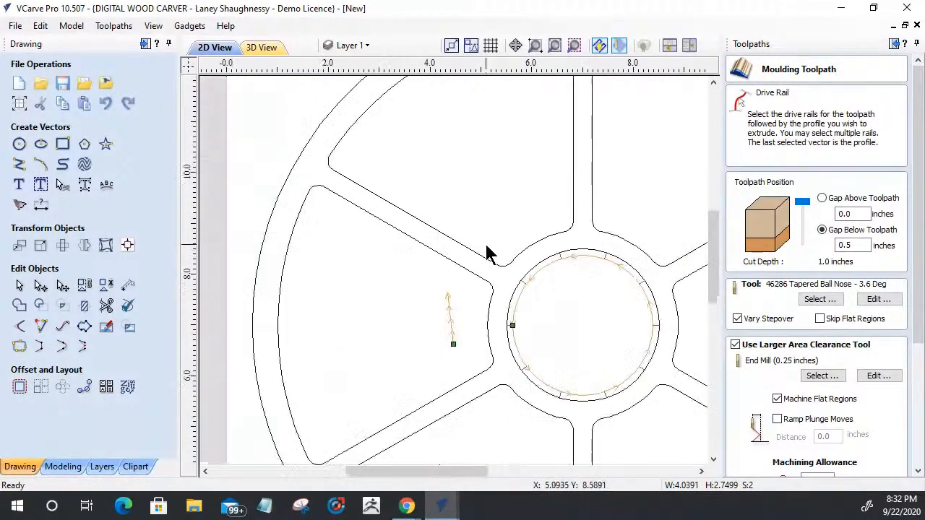
pyautogui.moveTo(919, 282); pyautogui.dragTo(922, 470)
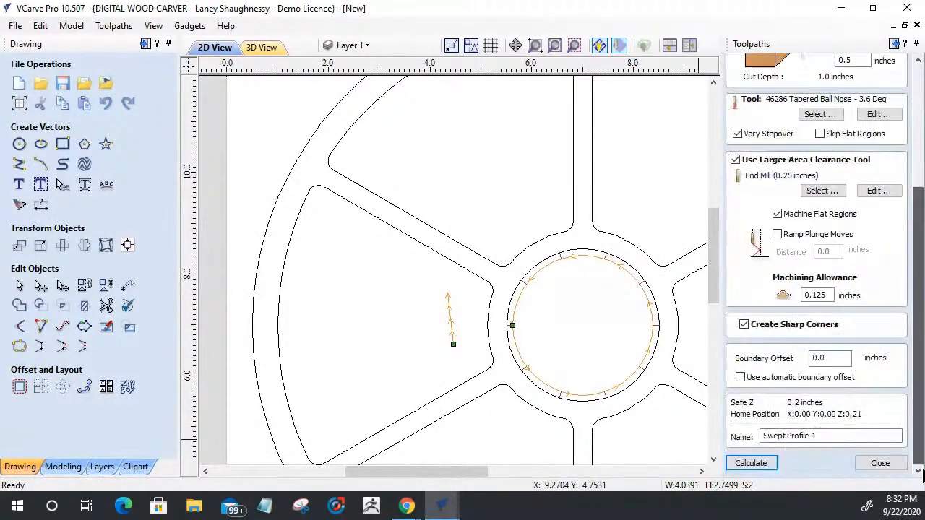
pyautogui.click(758, 463)
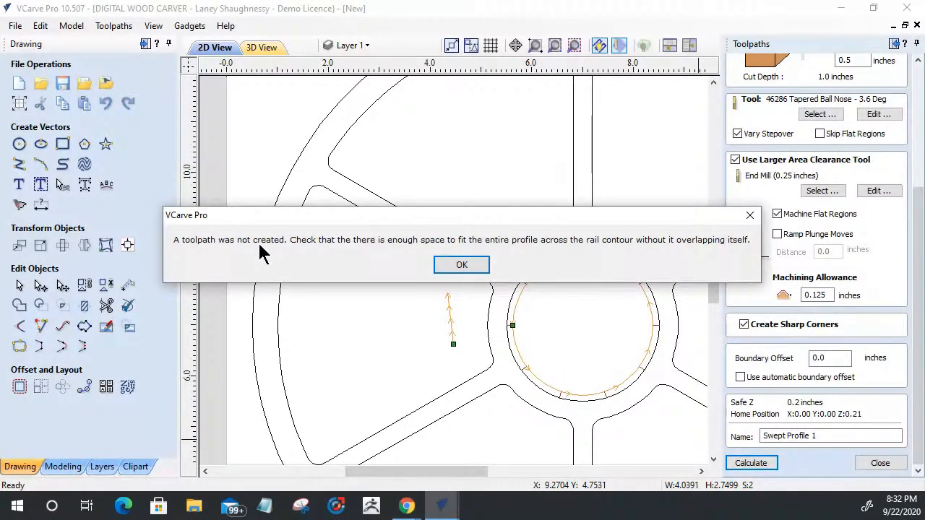
pyautogui.click(463, 267)
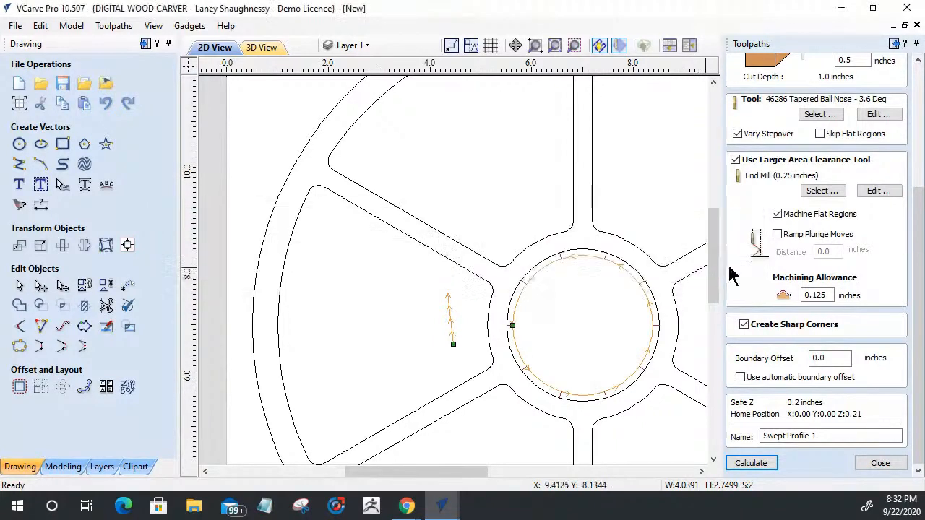
# Turn off the larger area clearance tool and try to calculate the moulding toolpath again
pyautogui.click(735, 161)
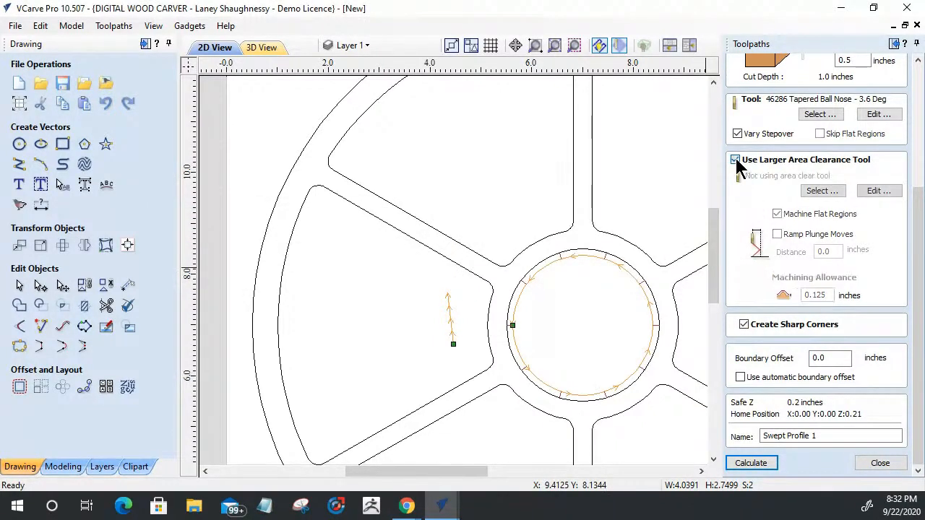
pyautogui.click(760, 468)
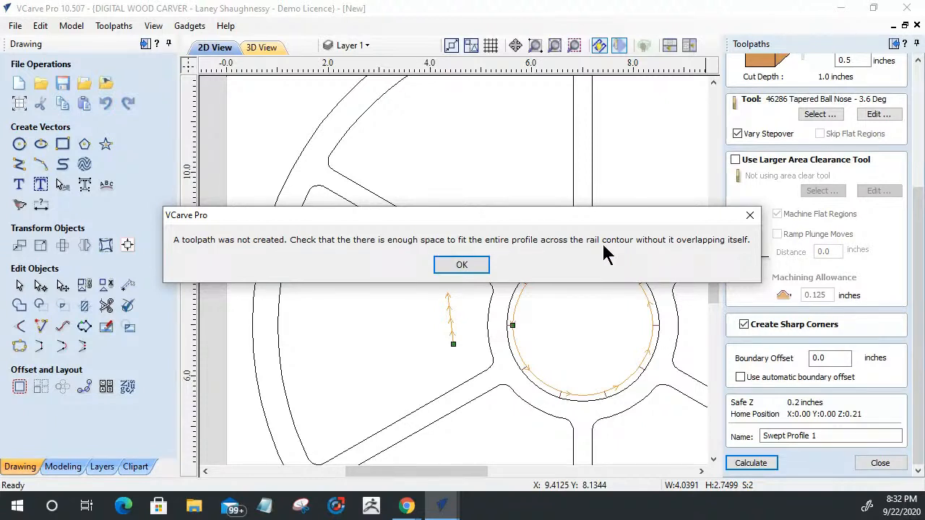
pyautogui.click(457, 265)
# Reverse the slanted profile line's direction and calculate the Swept Profile 1 toolpath around the hub
pyautogui.scroll(4, 549, 281)
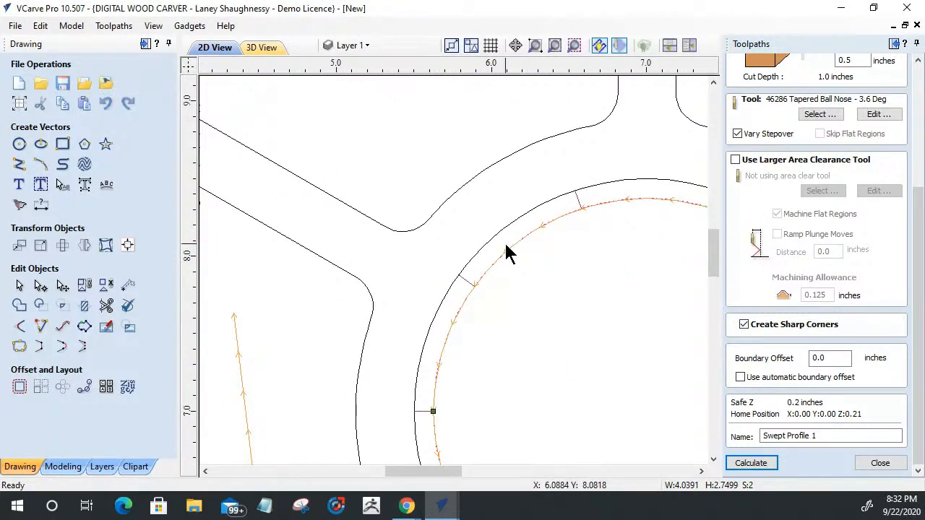
pyautogui.scroll(-4, 506, 249)
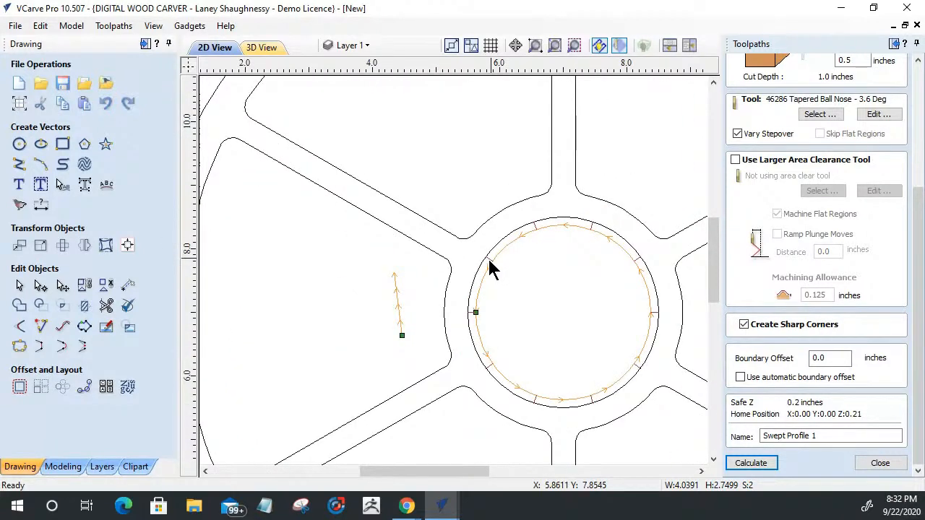
pyautogui.rightClick(402, 337)
pyautogui.click(433, 346)
pyautogui.click(748, 464)
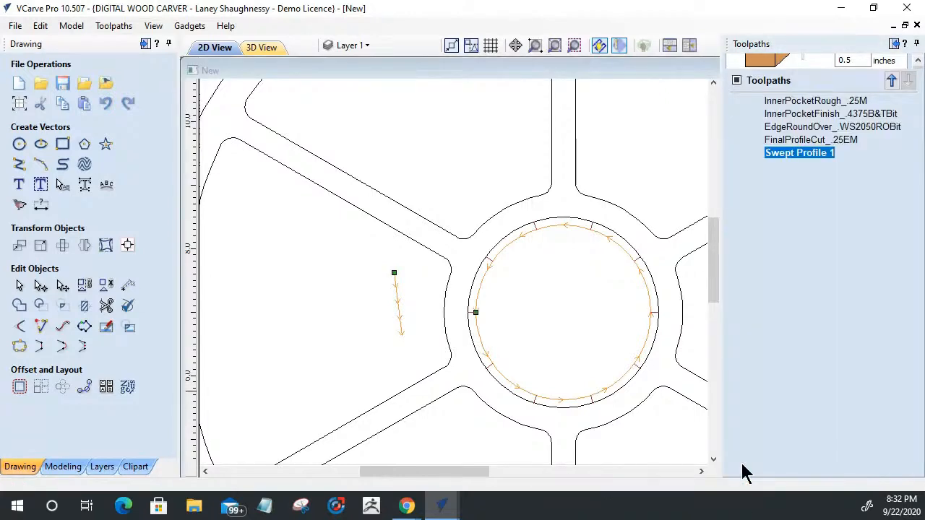
pyautogui.scroll(2, 442, 263)
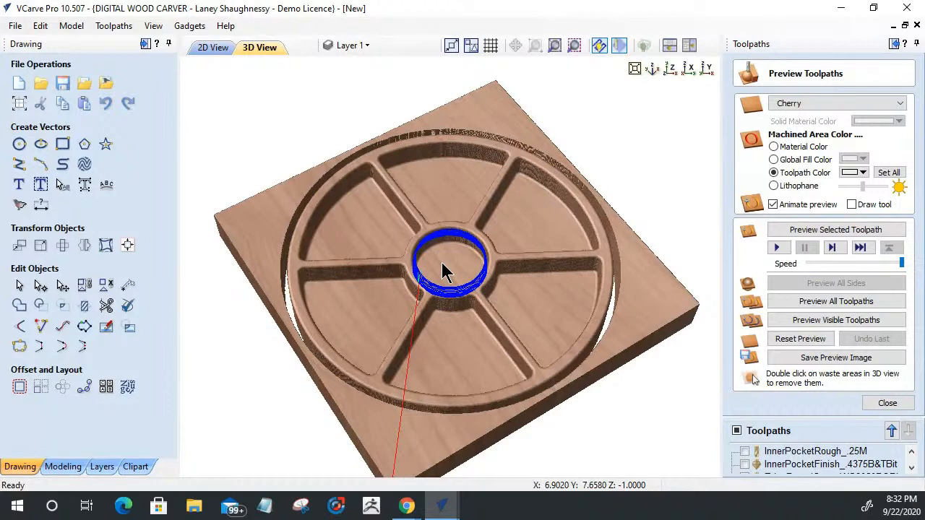
pyautogui.scroll(2, 441, 262)
pyautogui.scroll(4, 446, 285)
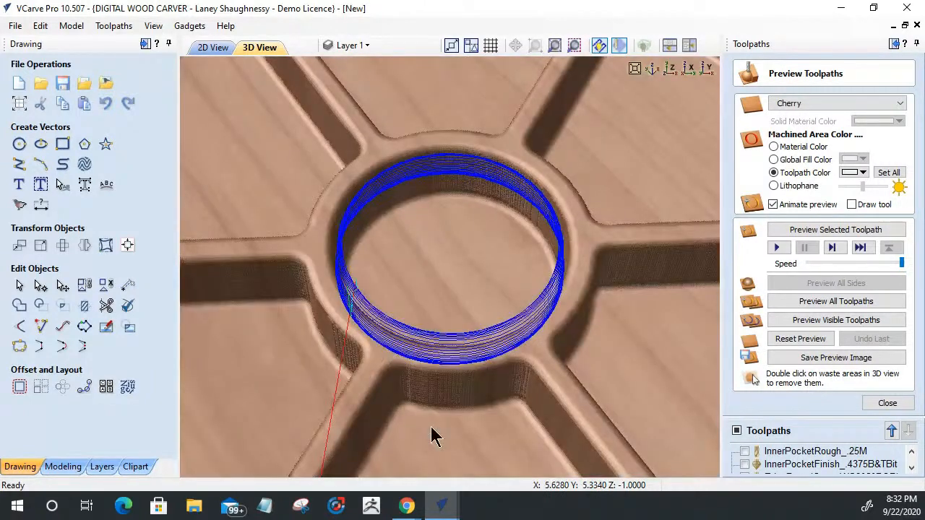
# Reverse the slanted profile's and hub drive rail's directions in Swept Profile 1 and try to recalculate the moulding toolpath
pyautogui.moveTo(432, 428); pyautogui.dragTo(453, 316)
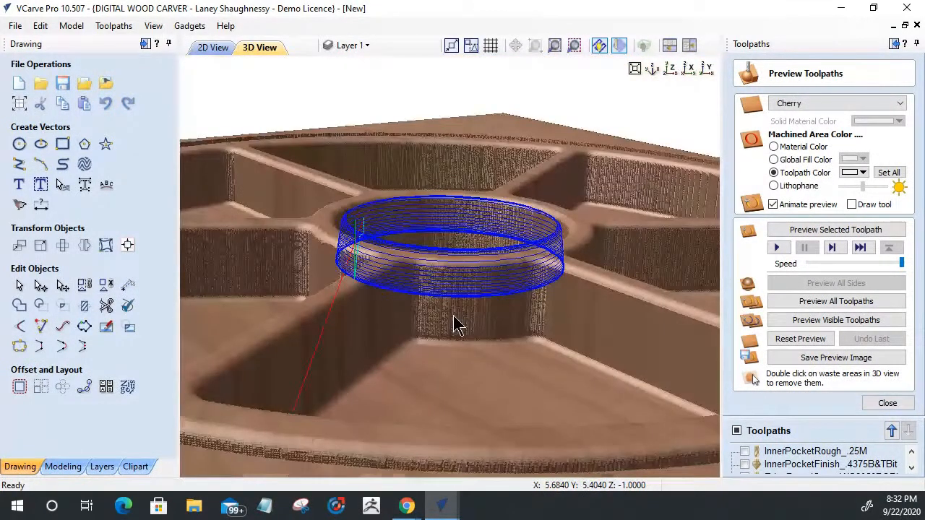
pyautogui.press('F2')
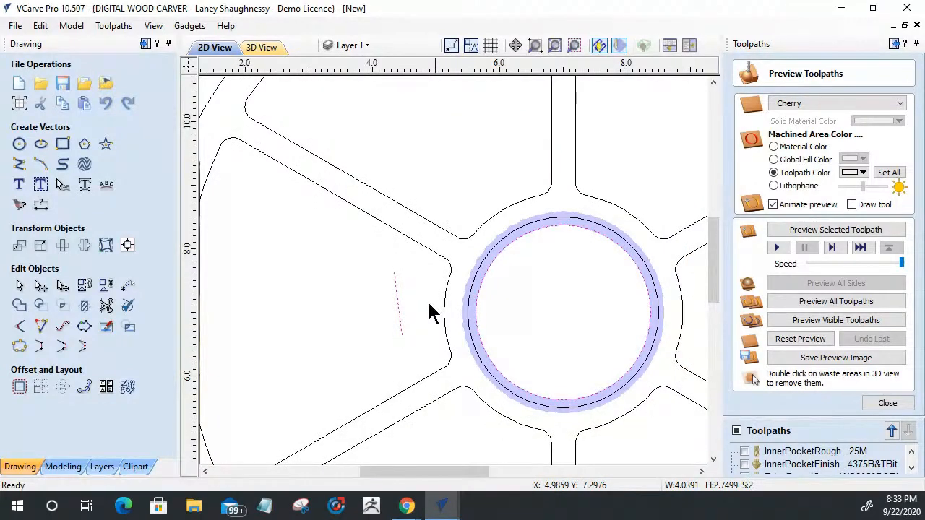
pyautogui.click(887, 403)
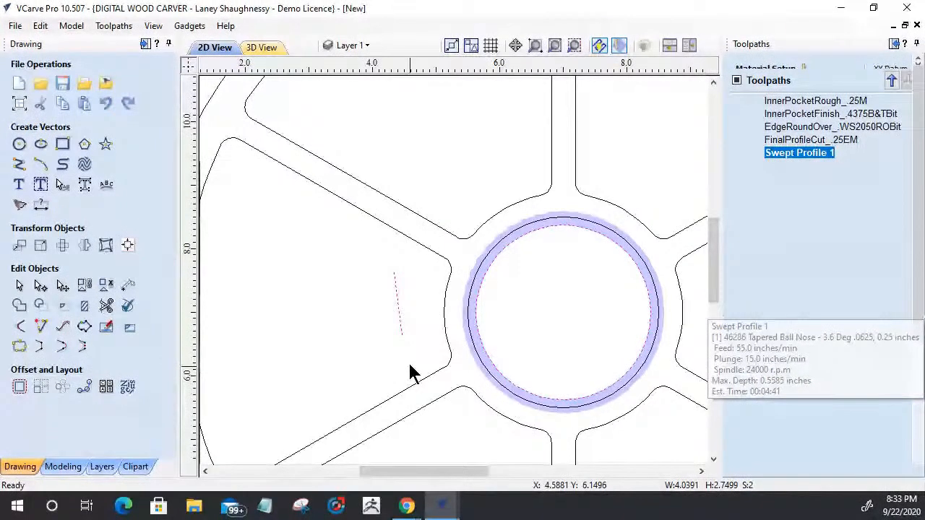
pyautogui.rightClick(395, 277)
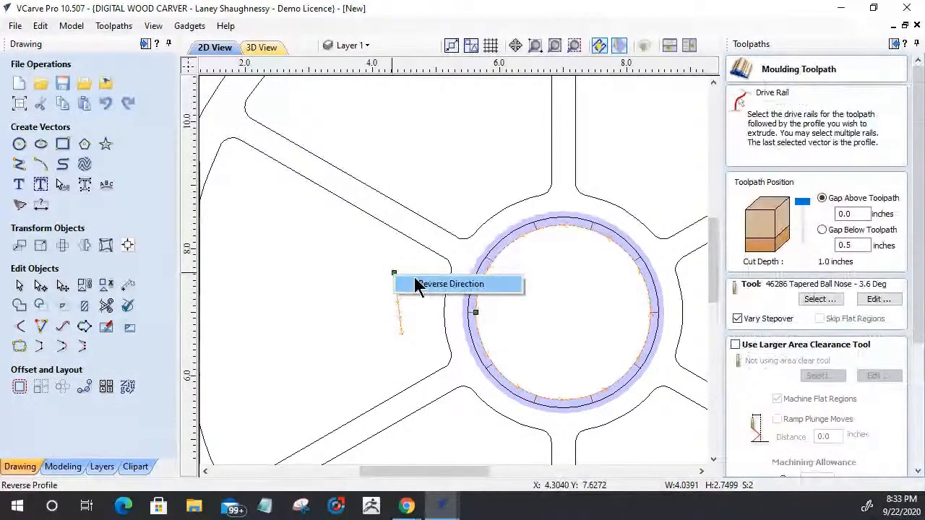
pyautogui.rightClick(476, 313)
pyautogui.click(500, 322)
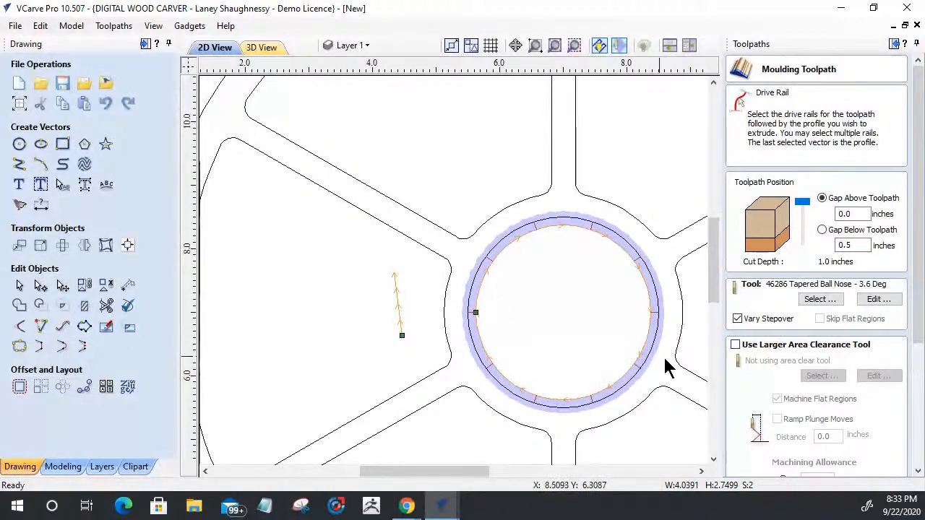
pyautogui.scroll(-5, 794, 410)
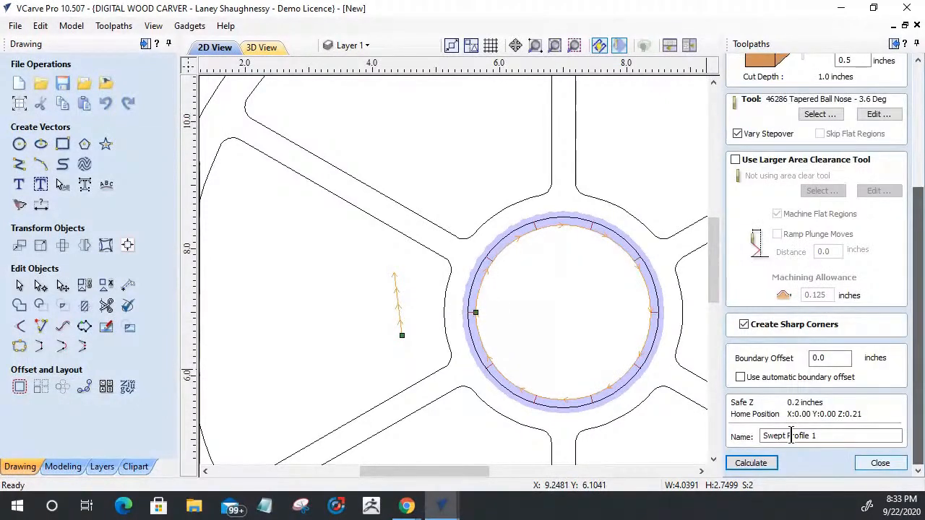
pyautogui.click(738, 465)
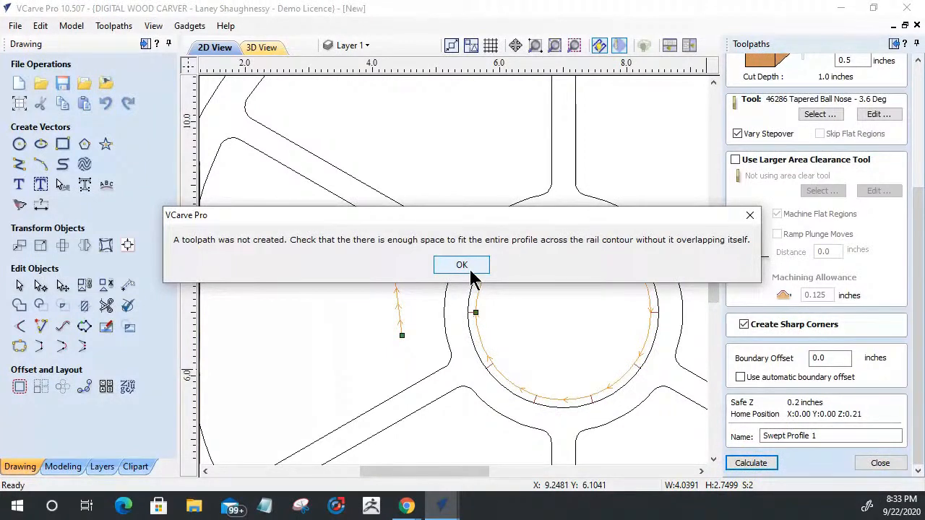
pyautogui.click(464, 265)
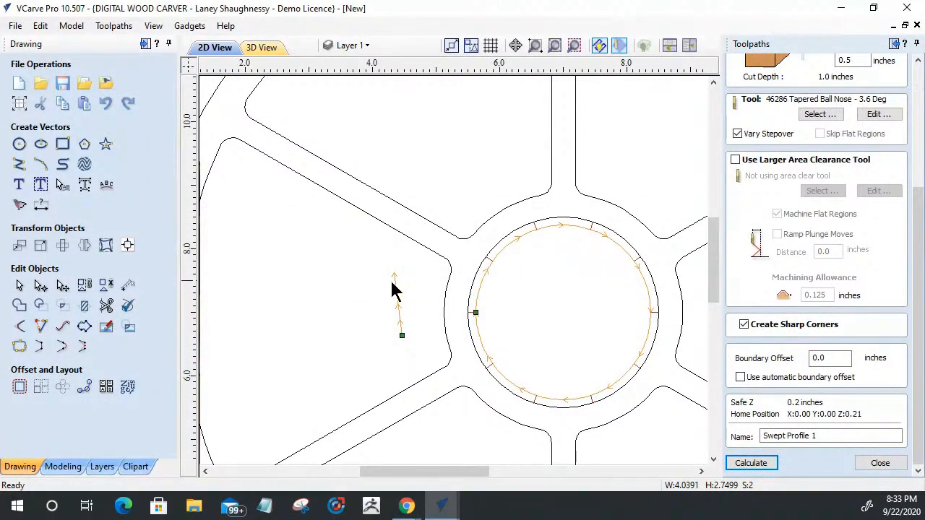
# Leave the moulding toolpath form and draw a 0.125 inch horizontal line going left from the slanted line's upper end
pyautogui.scroll(3, 387, 290)
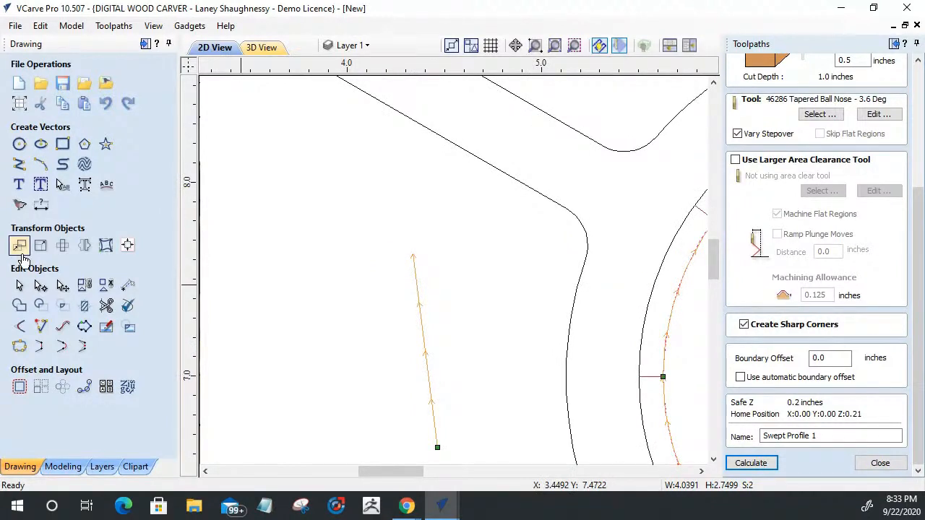
pyautogui.click(20, 173)
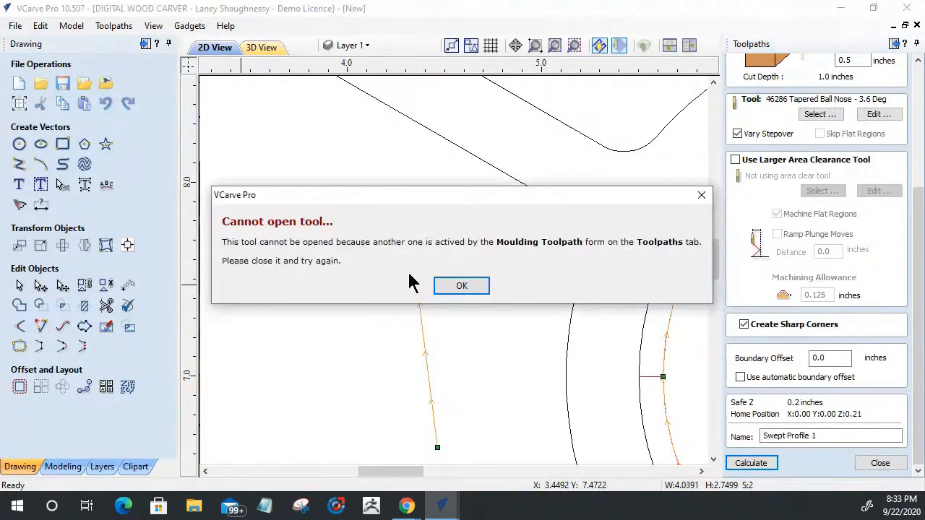
pyautogui.click(458, 287)
pyautogui.click(877, 464)
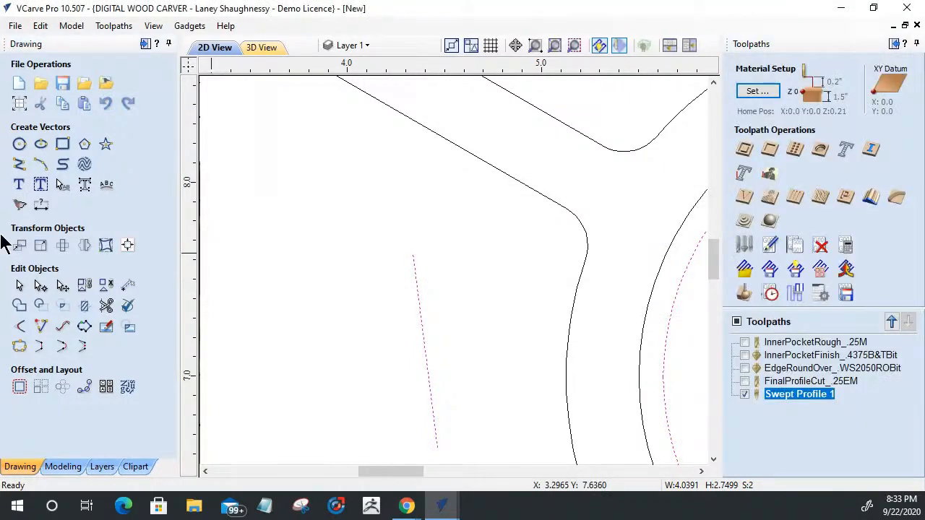
pyautogui.click(19, 164)
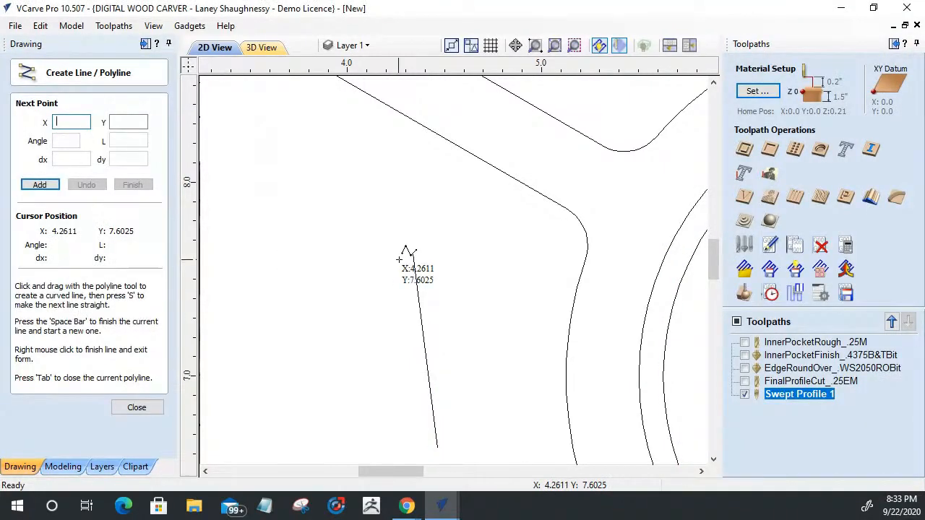
pyautogui.click(407, 253)
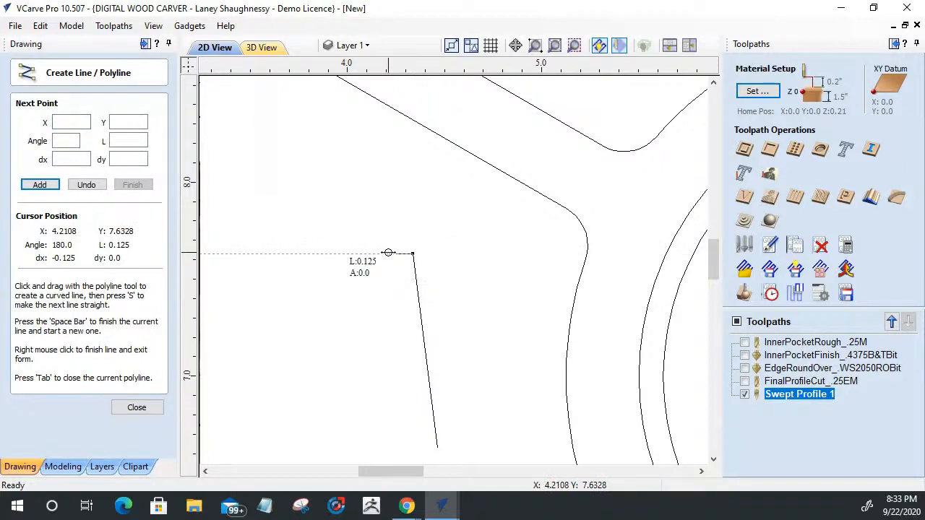
pyautogui.click(389, 253)
pyautogui.press('space')
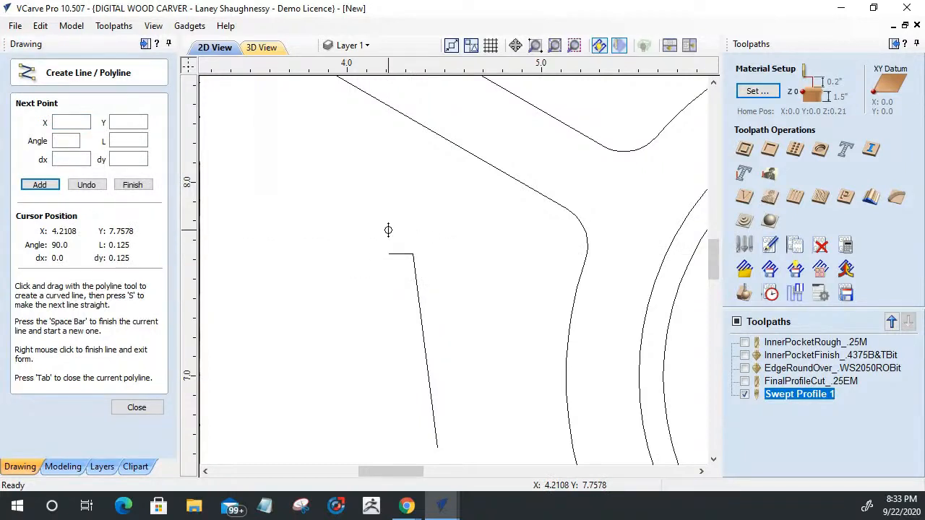
pyautogui.click(137, 408)
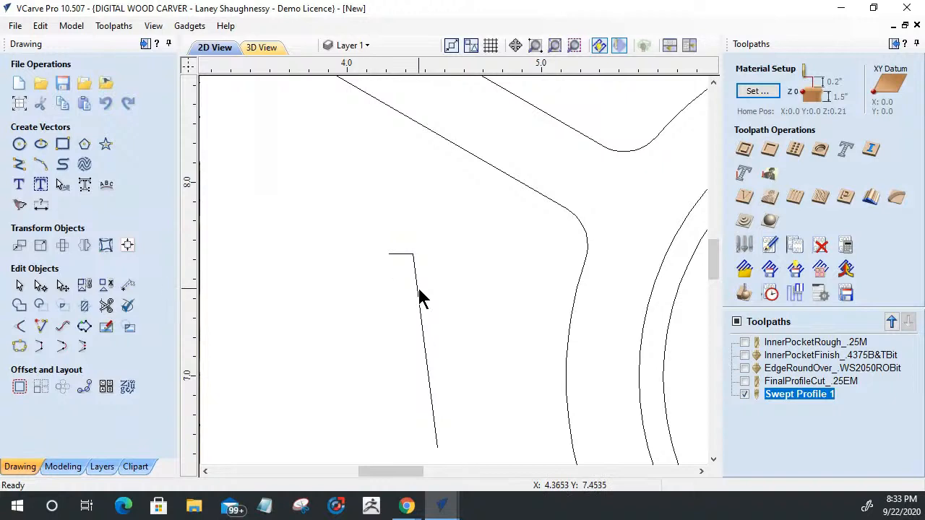
# Join the short horizontal line and the slanted line into one open profile with a 0.001 inch tolerance
pyautogui.click(402, 254)
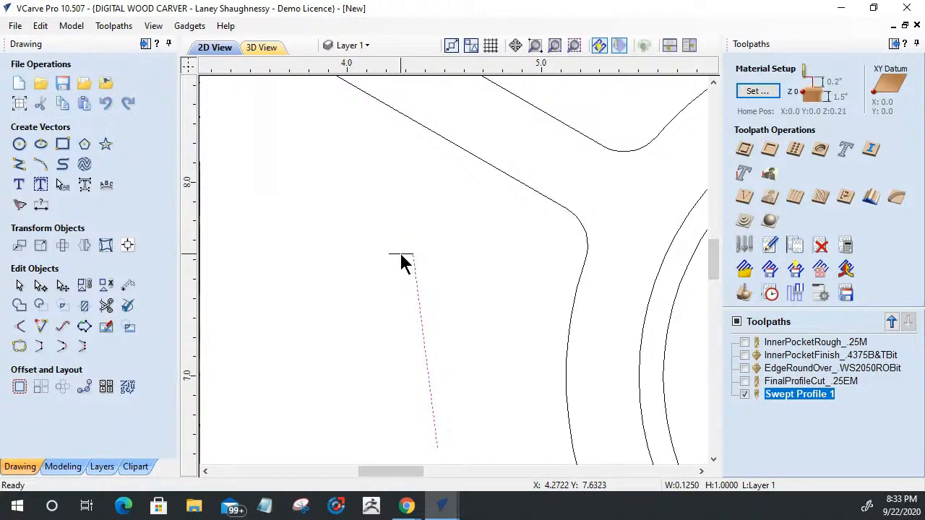
pyautogui.keyDown('shift'); pyautogui.click(401, 254); pyautogui.keyUp('shift')
pyautogui.click(19, 347)
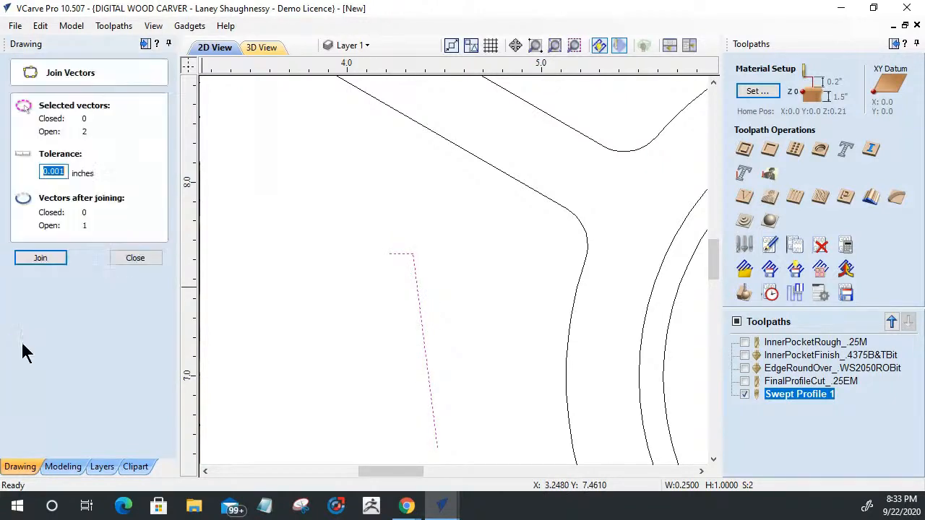
pyautogui.click(31, 254)
# Reopen Swept Profile 1 with the inner offset hub circle as the drive rail and the joined line as the profile
pyautogui.scroll(-3, 414, 303)
pyautogui.click(438, 341)
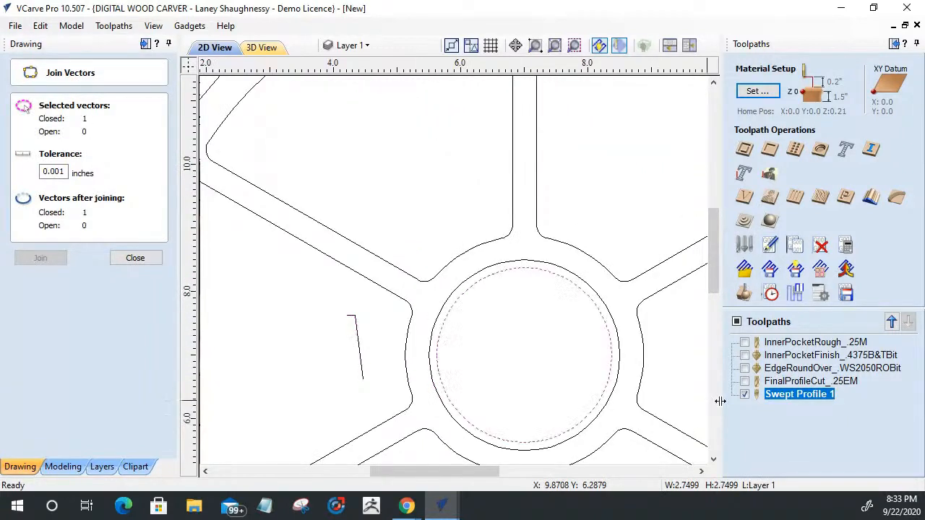
pyautogui.moveTo(786, 398)
pyautogui.doubleClick(789, 394)
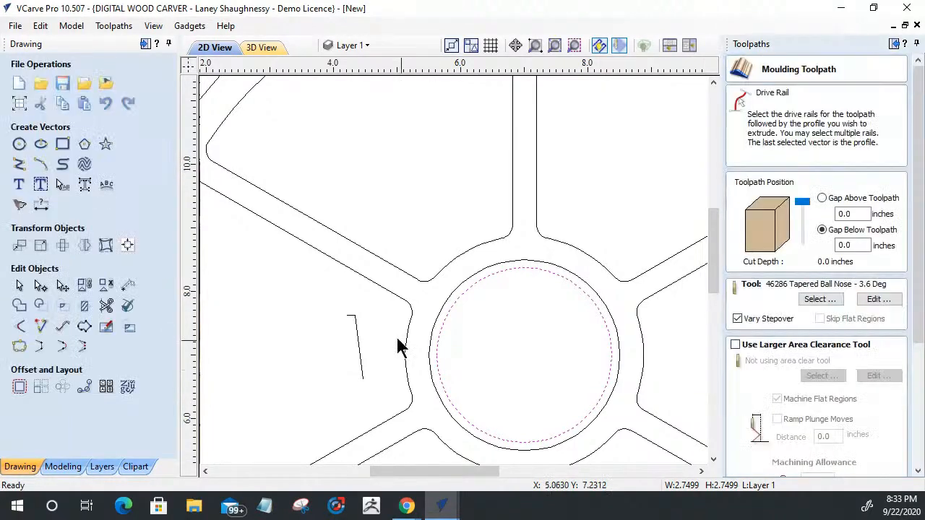
pyautogui.keyDown('shift'); pyautogui.click(352, 326); pyautogui.keyUp('shift')
pyautogui.scroll(3, 443, 304)
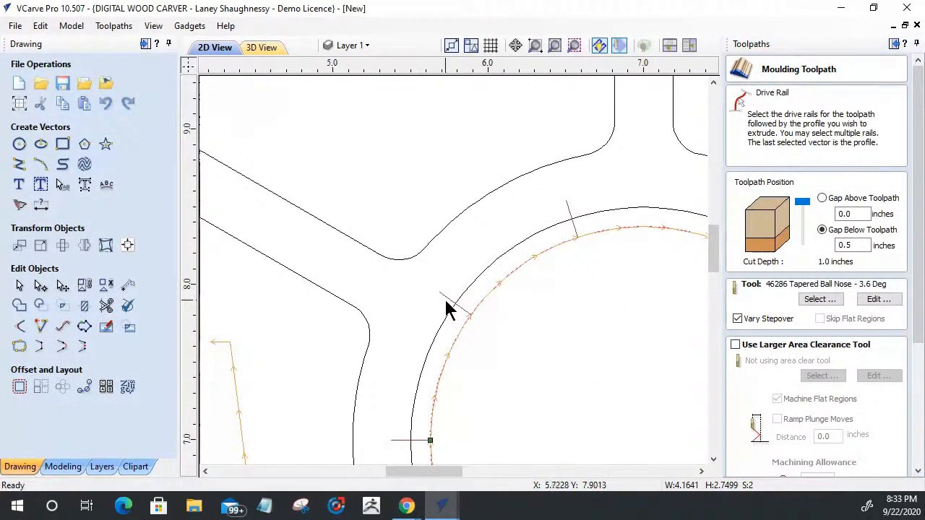
pyautogui.scroll(-3, 469, 317)
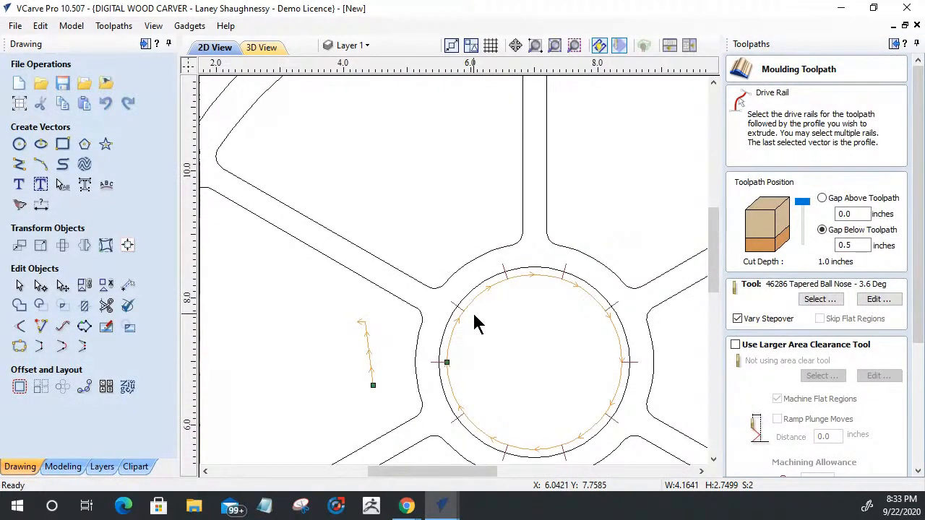
# Clear the rail and profile selection and offset the inner hub circle inwards by 0.125 inches, keeping the original
pyautogui.click(319, 383)
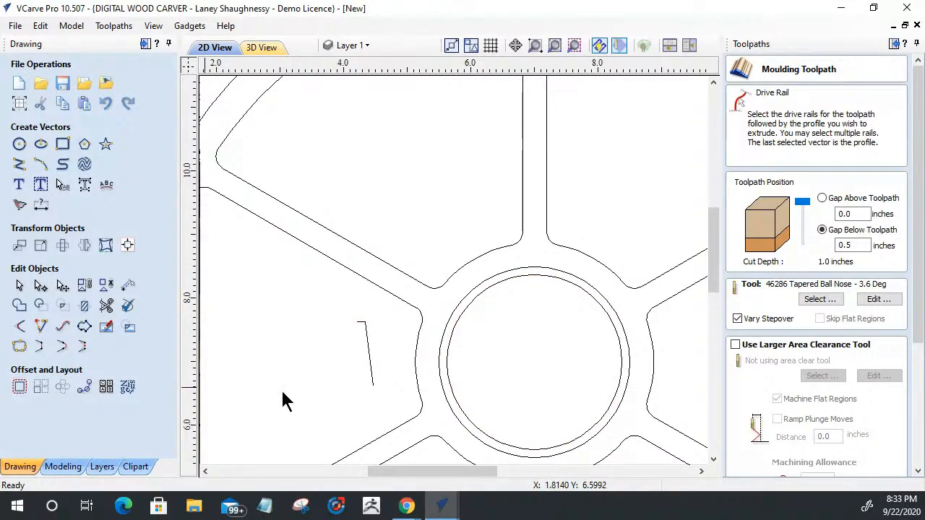
pyautogui.click(456, 329)
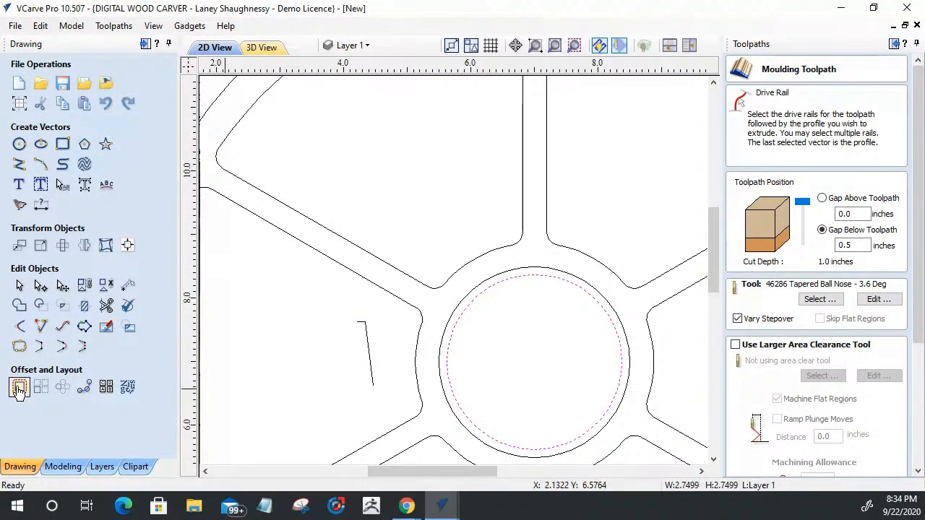
pyautogui.click(19, 387)
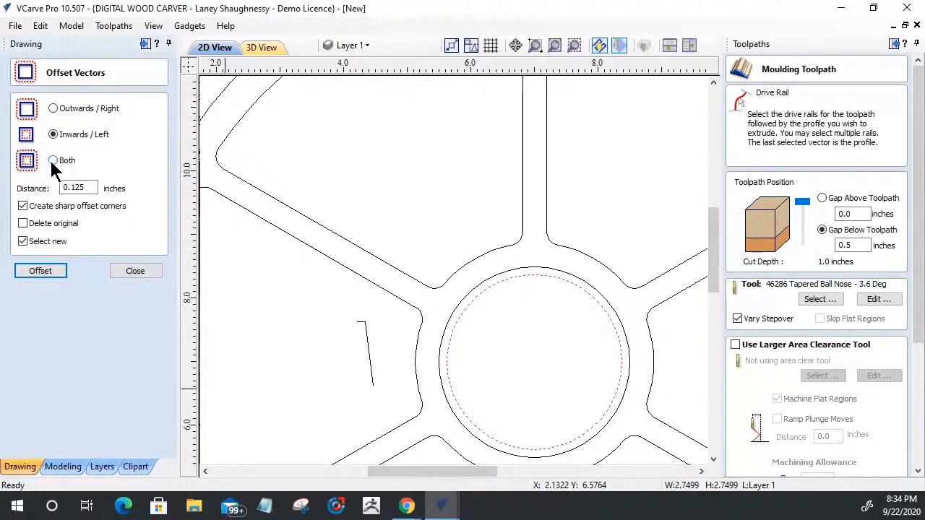
pyautogui.click(43, 273)
pyautogui.click(135, 271)
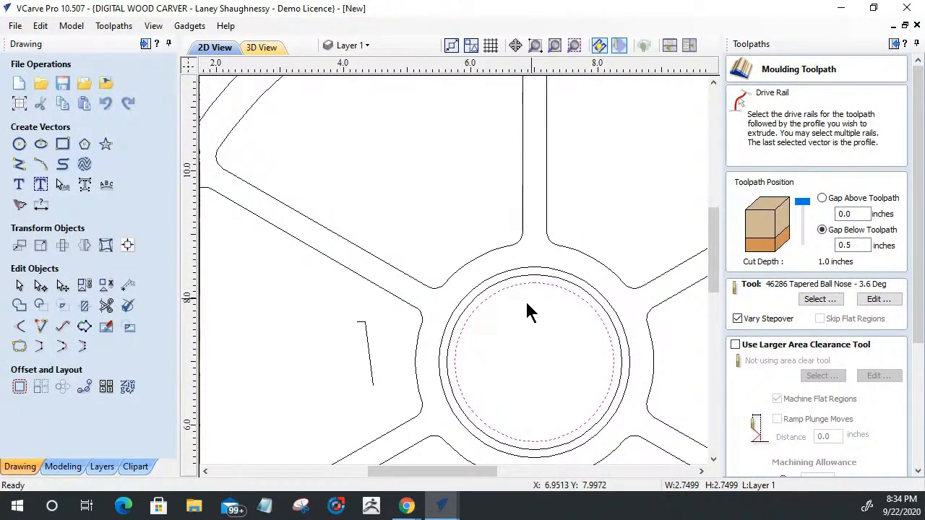
# Calculate Swept Profile 1 with the new innermost hub circle as the drive rail and the joined line as the profile
pyautogui.keyDown('shift'); pyautogui.click(368, 354); pyautogui.keyUp('shift')
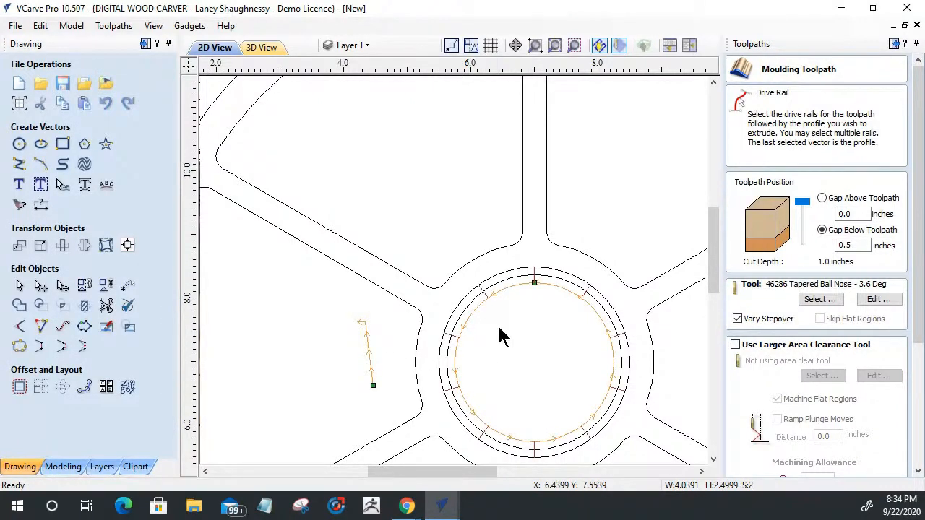
pyautogui.scroll(-3, 502, 318)
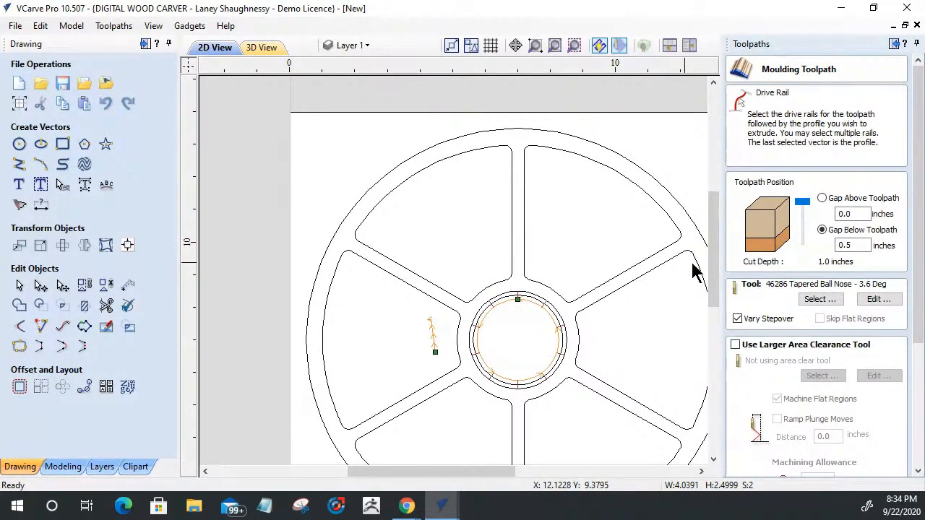
pyautogui.moveTo(913, 254); pyautogui.dragTo(914, 359)
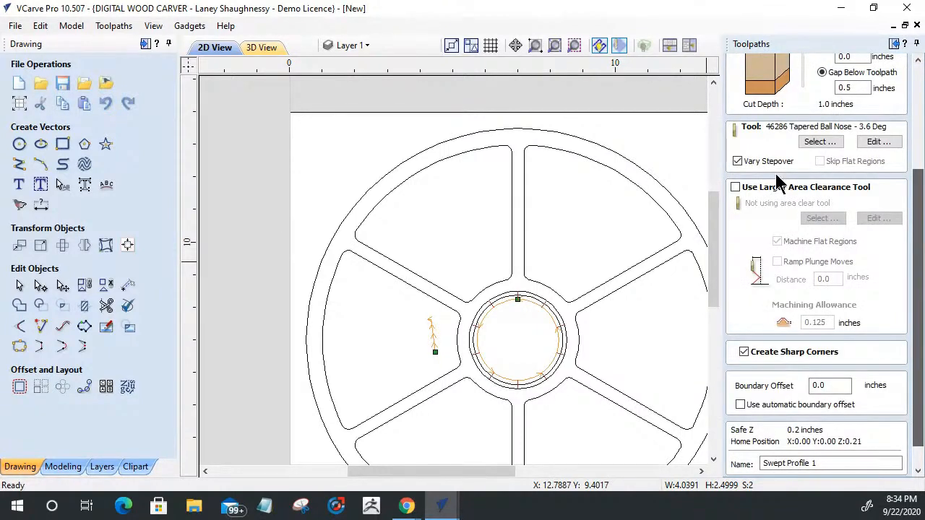
pyautogui.moveTo(913, 333); pyautogui.dragTo(913, 360)
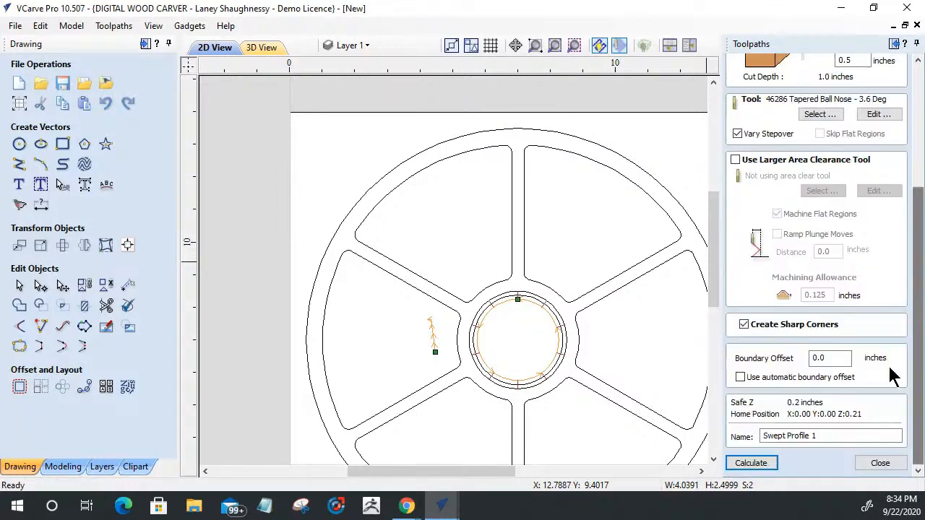
pyautogui.click(751, 464)
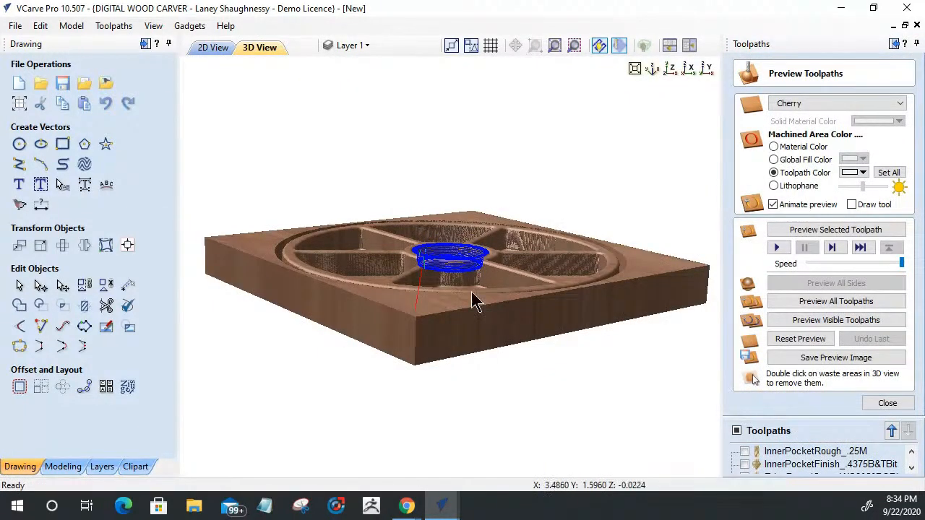
pyautogui.moveTo(470, 299); pyautogui.dragTo(450, 291)
pyautogui.scroll(3, 451, 293)
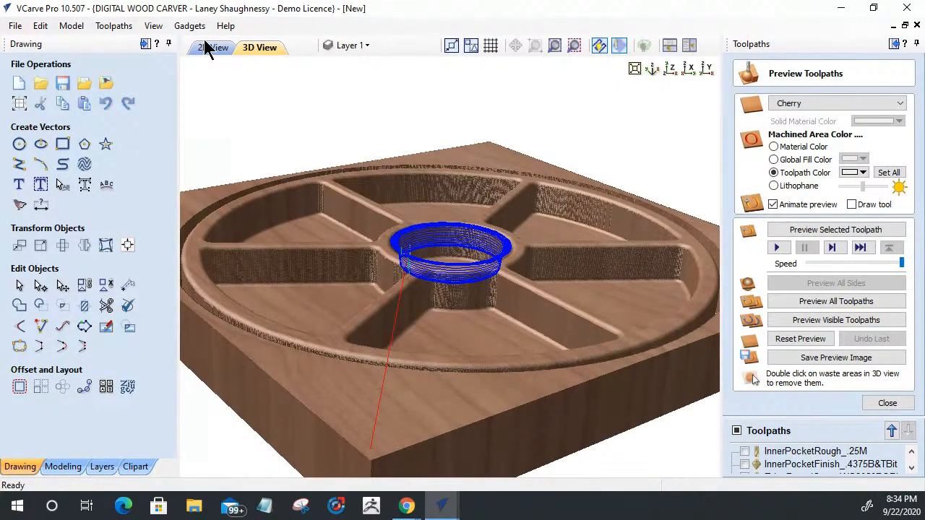
# Reopen the toolpath preview and reset it to uncut material
pyautogui.click(212, 48)
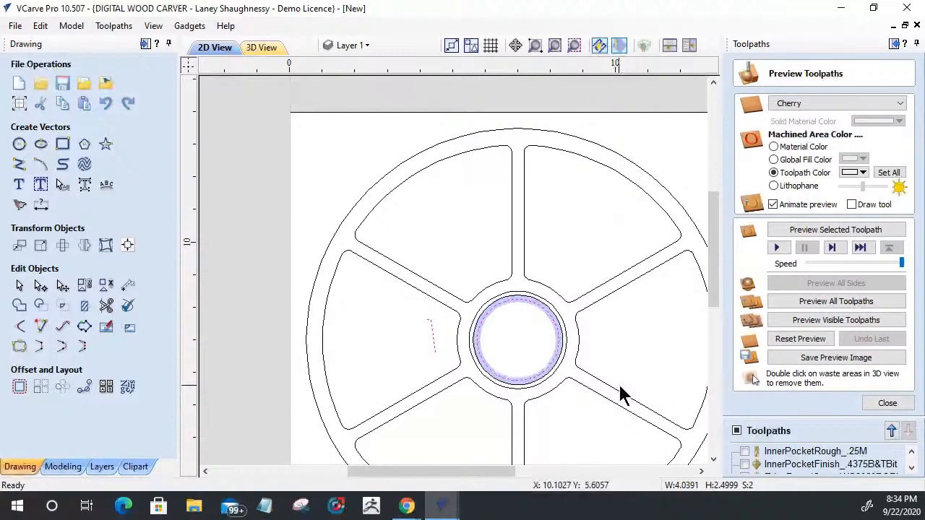
pyautogui.click(883, 404)
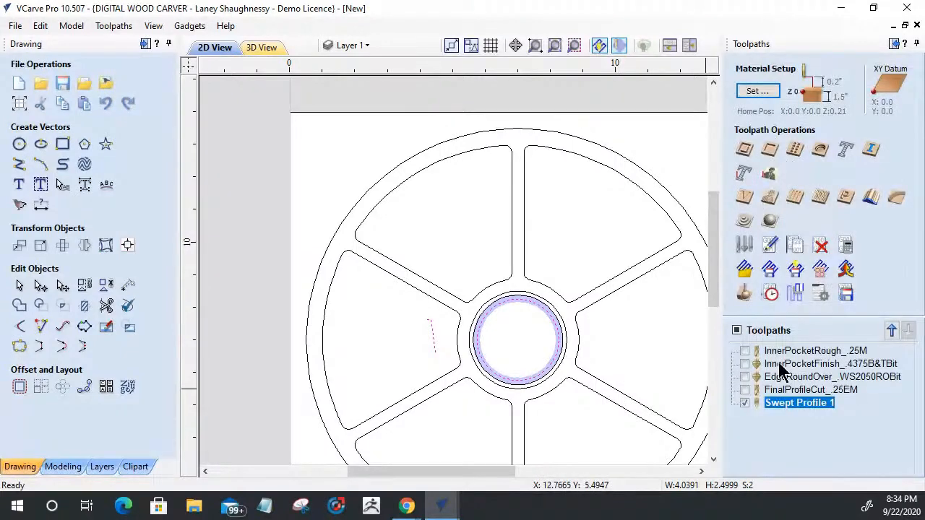
pyautogui.click(744, 293)
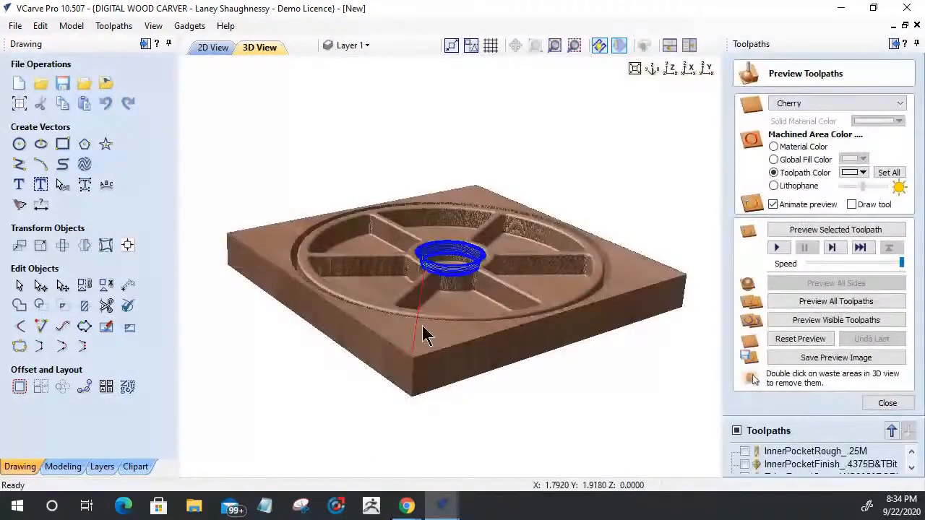
pyautogui.click(800, 339)
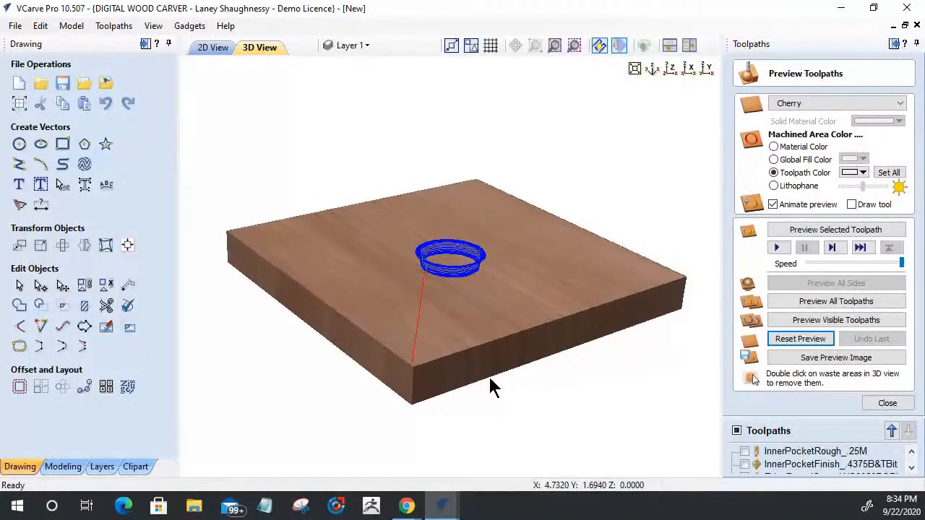
# Remove the outer hub circle from the vectors of the InnerPocketRough_.25M pocket toolpath and recalculate it
pyautogui.moveTo(492, 387); pyautogui.dragTo(546, 384)
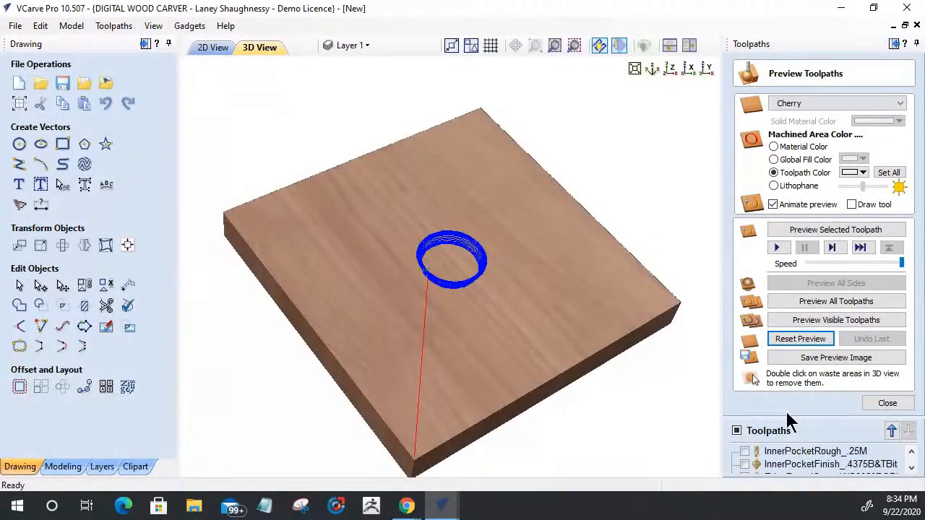
pyautogui.click(795, 456)
pyautogui.doubleClick(794, 453)
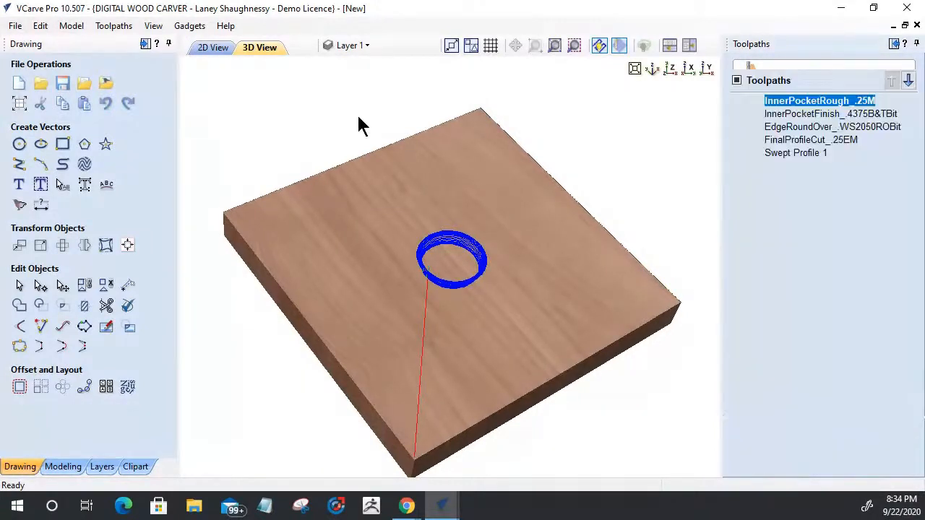
pyautogui.click(211, 47)
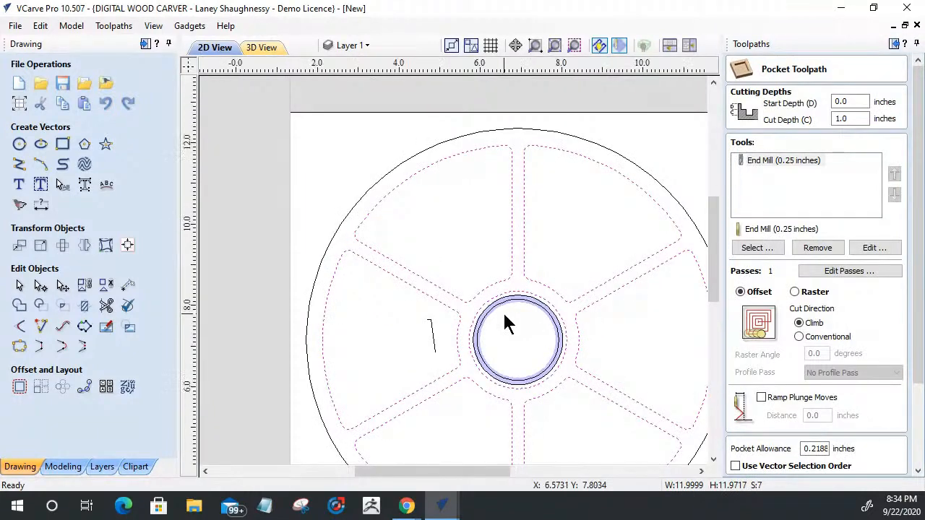
pyautogui.scroll(3, 502, 311)
pyautogui.scroll(-3, 474, 285)
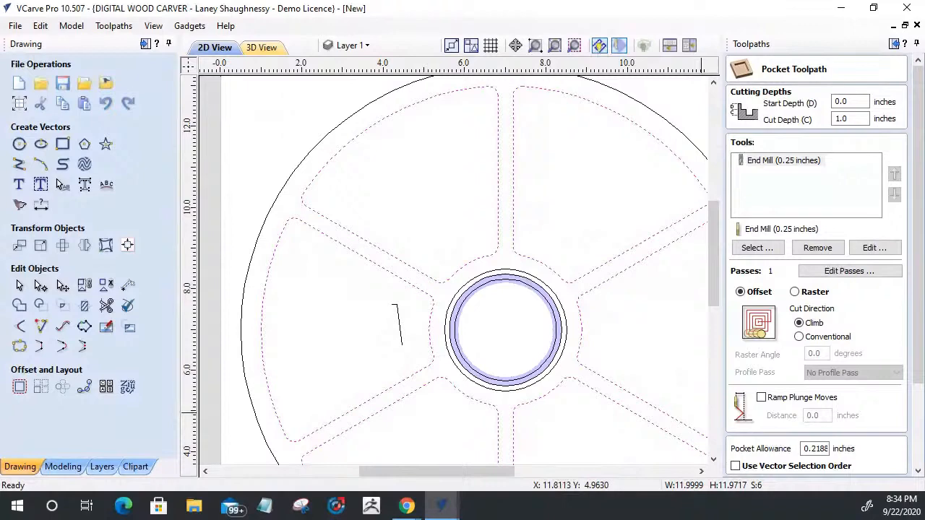
pyautogui.scroll(-3, 918, 403)
pyautogui.click(756, 467)
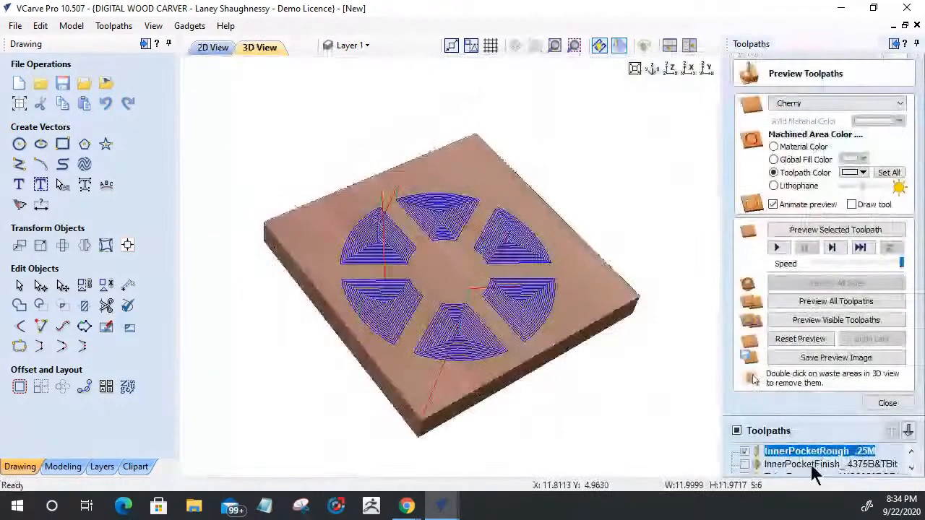
# Remove the outer hub circle from the InnerPocketFinish_.4375B&TBit profile toolpath, recalculate it, and simulate both inner pocket toolpaths
pyautogui.click(810, 465)
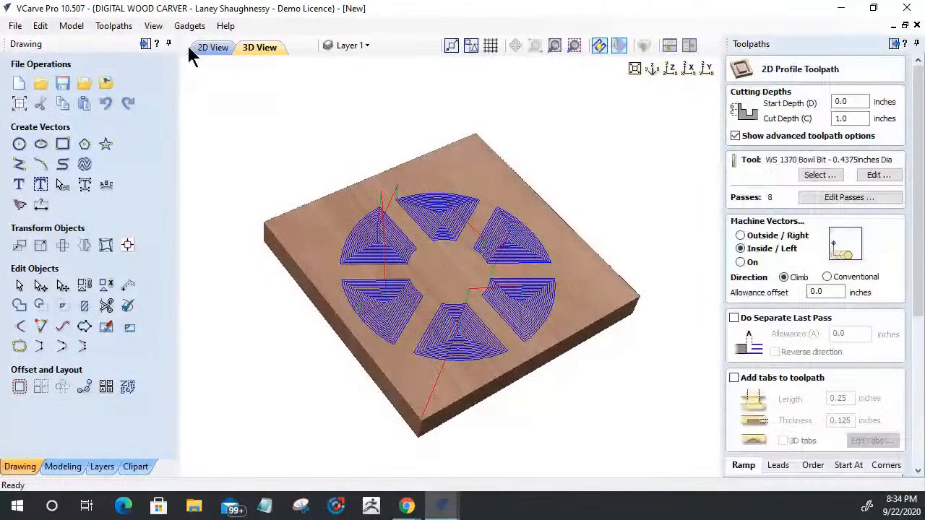
pyautogui.click(196, 47)
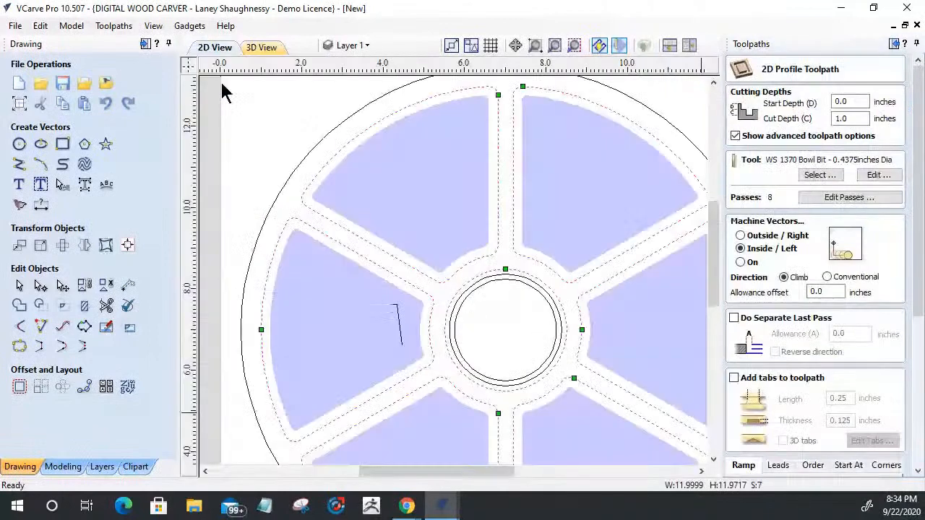
pyautogui.keyDown('shift'); pyautogui.click(481, 277); pyautogui.keyUp('shift')
pyautogui.moveTo(918, 289); pyautogui.dragTo(729, 474)
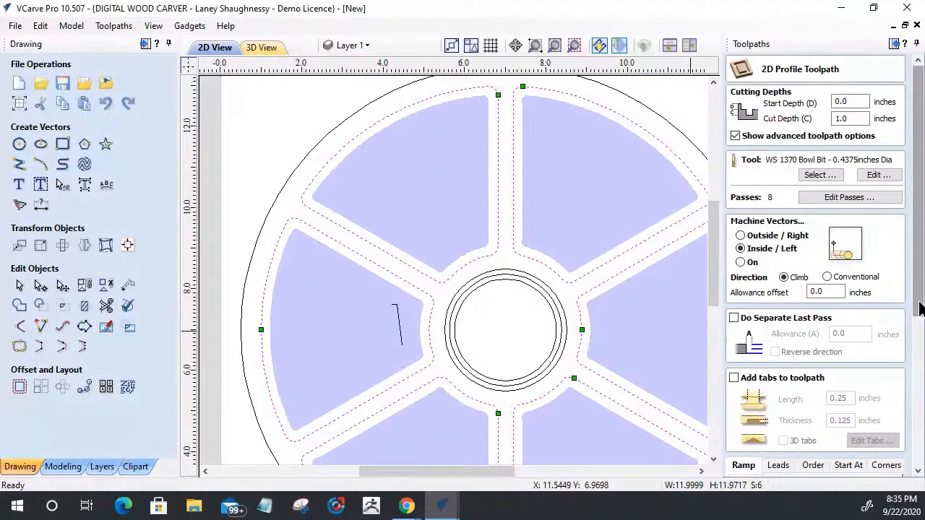
pyautogui.moveTo(918, 303); pyautogui.dragTo(918, 463)
pyautogui.click(752, 468)
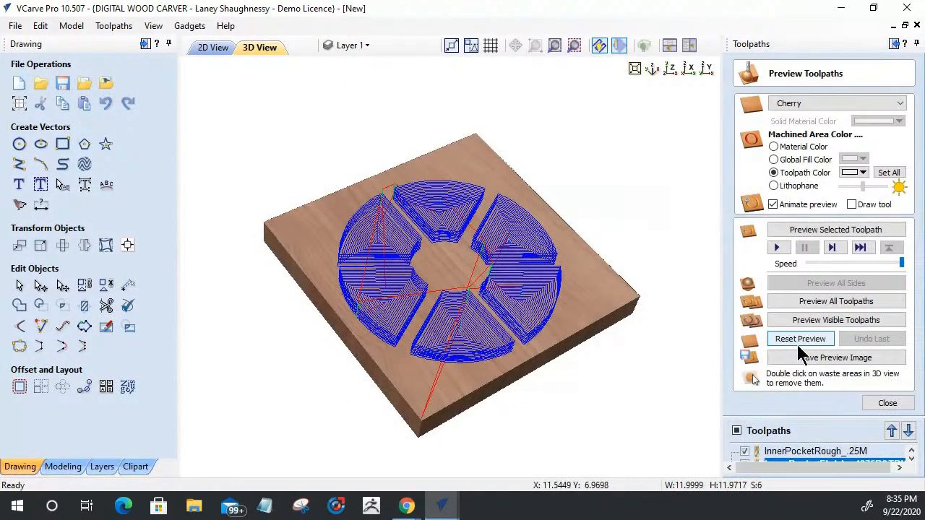
pyautogui.click(809, 324)
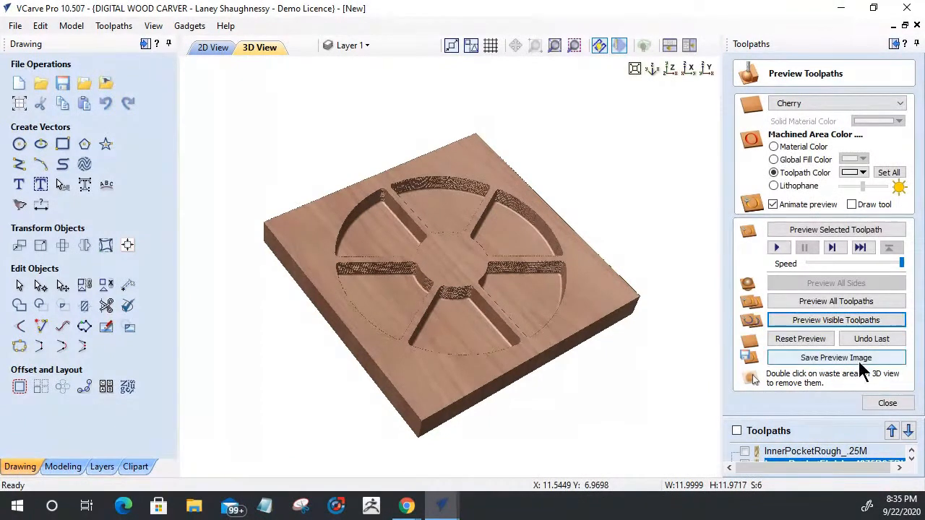
pyautogui.click(887, 404)
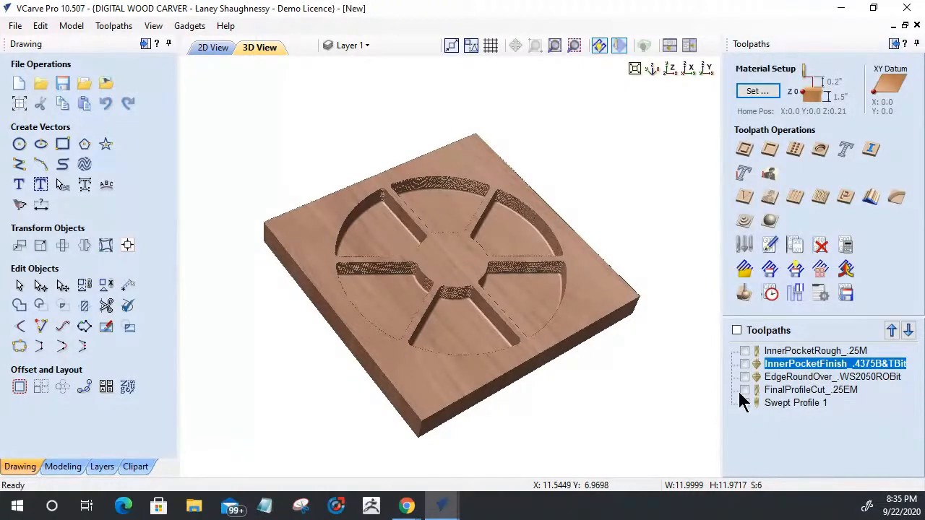
# Simulate Swept Profile 1 on the pocketed tray and examine the groove cut around the hub
pyautogui.click(744, 403)
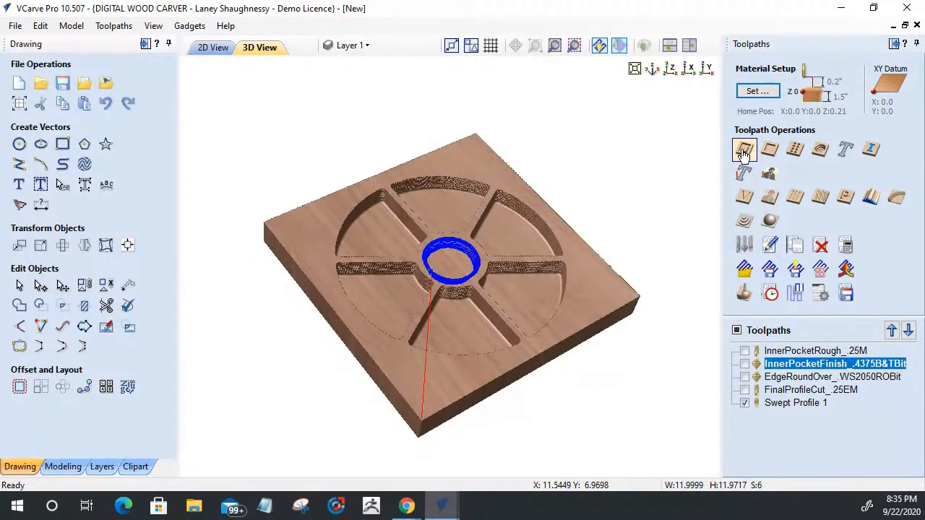
pyautogui.click(745, 293)
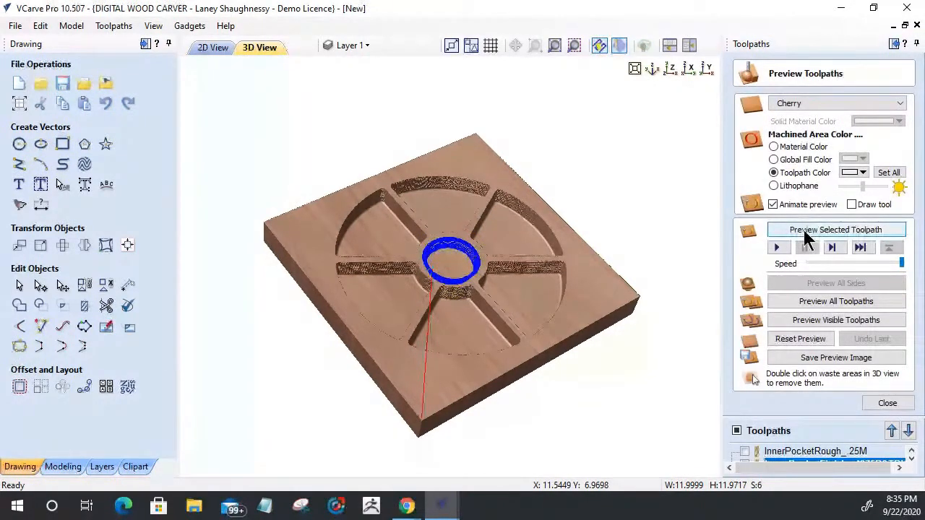
pyautogui.click(805, 231)
pyautogui.click(887, 403)
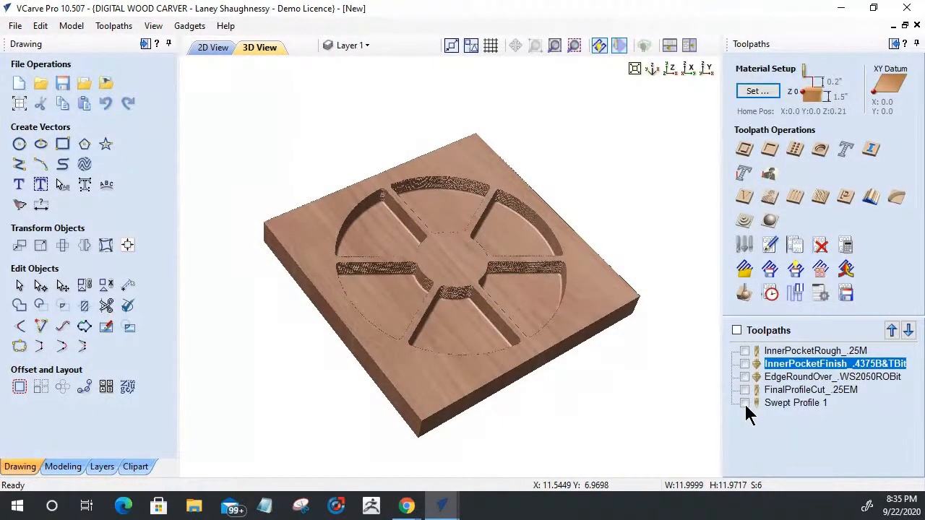
pyautogui.click(744, 405)
pyautogui.click(746, 297)
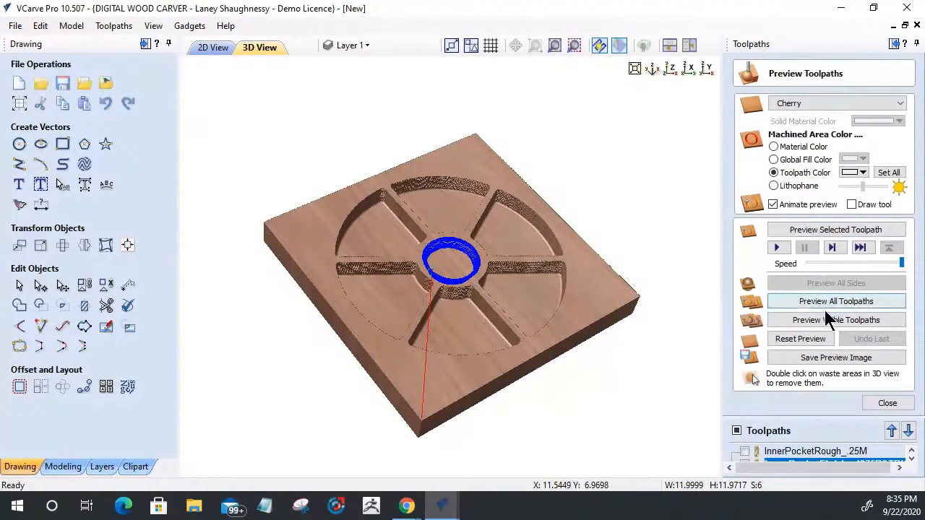
pyautogui.click(829, 320)
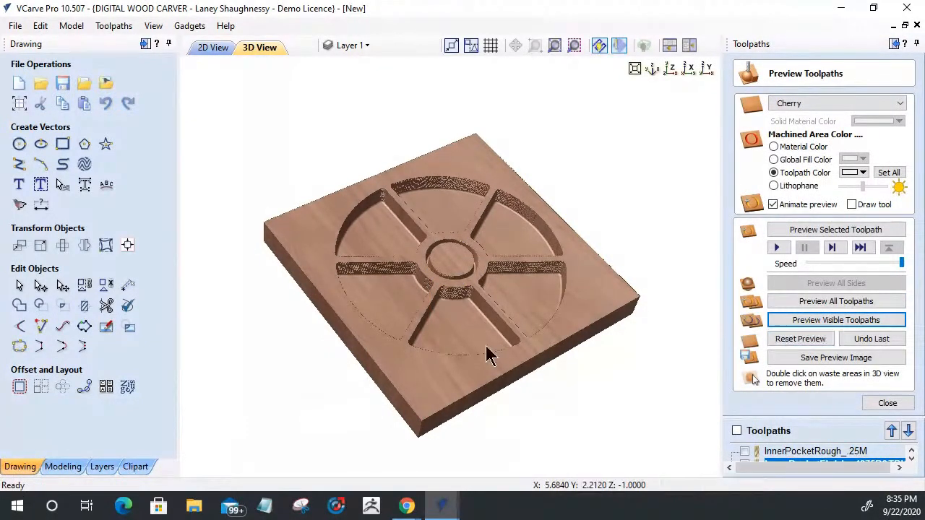
pyautogui.moveTo(486, 354); pyautogui.dragTo(444, 286)
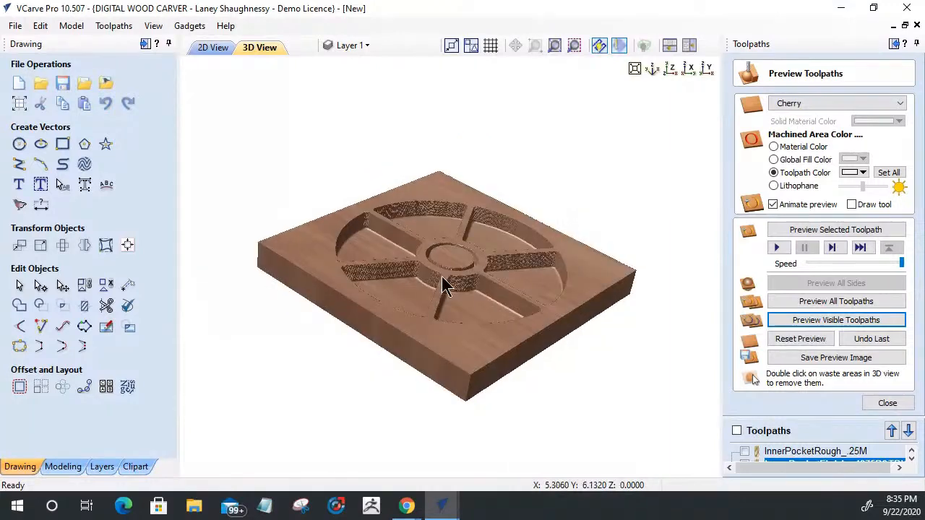
pyautogui.scroll(3, 444, 285)
pyautogui.scroll(3, 444, 286)
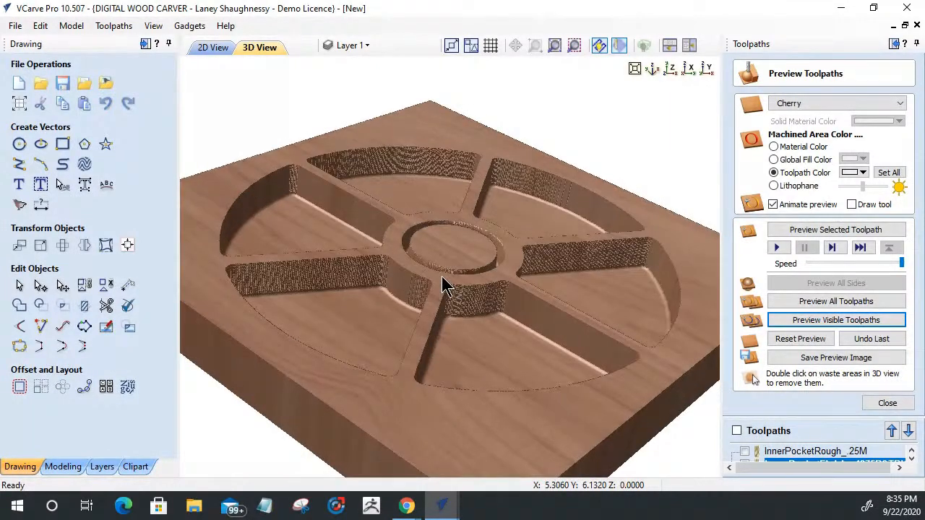
pyautogui.scroll(4, 445, 337)
pyautogui.moveTo(445, 336); pyautogui.dragTo(403, 333)
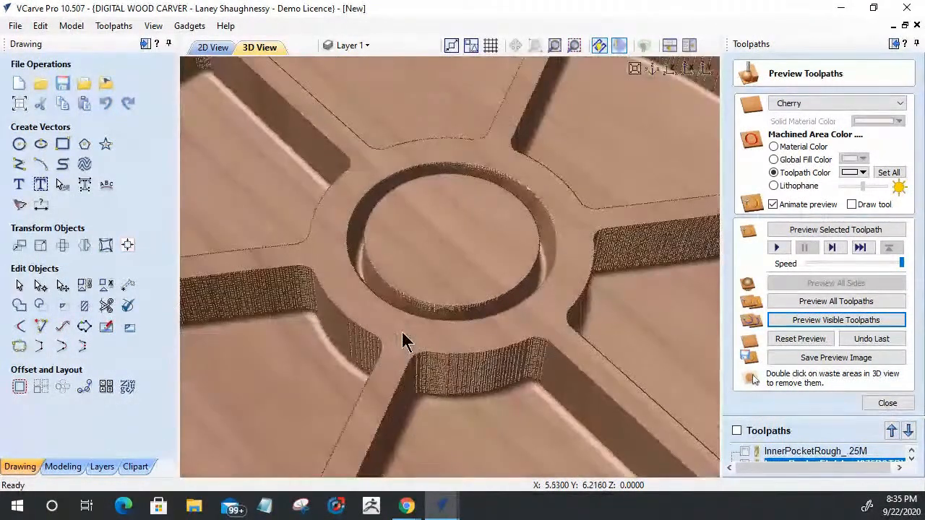
# Scale the innermost hub circle about its centre to about 2.32 inches, matching the inner edge of the Swept Profile 1 toolpath
pyautogui.click(211, 47)
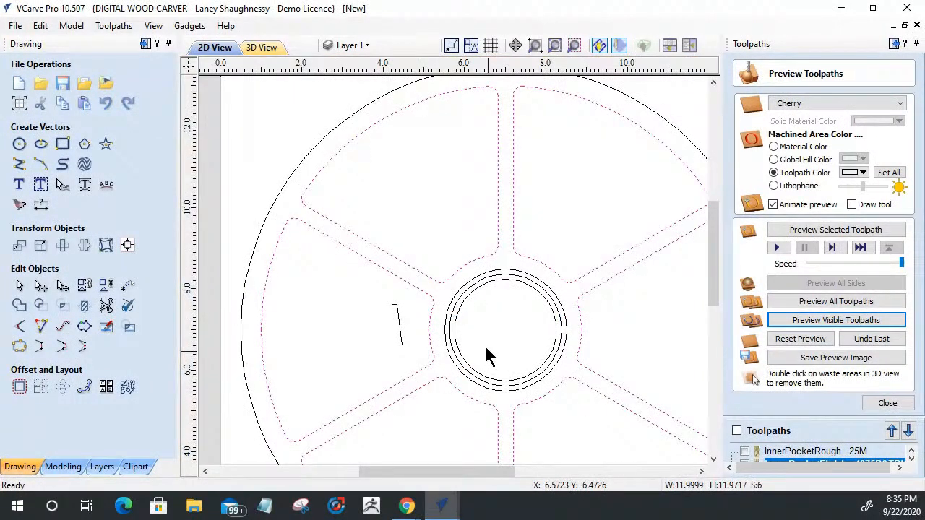
pyautogui.click(886, 403)
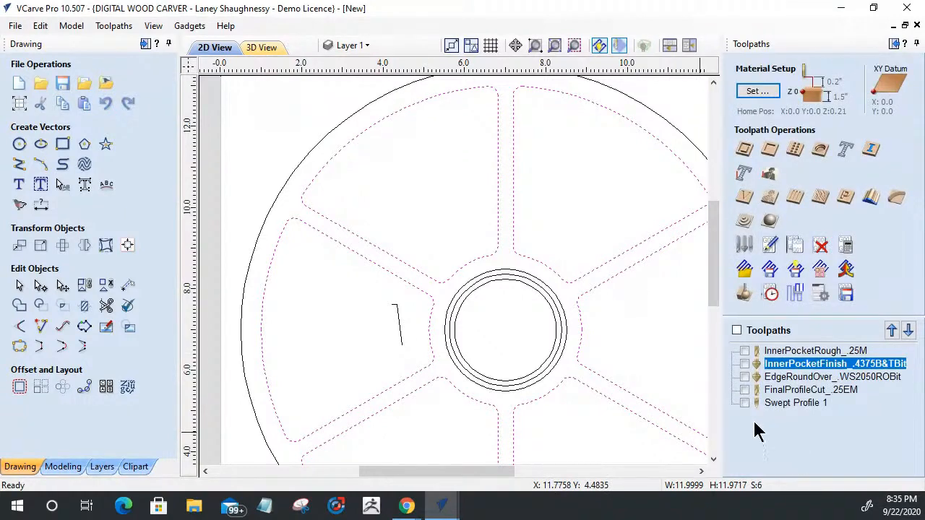
pyautogui.click(744, 402)
pyautogui.scroll(5, 445, 304)
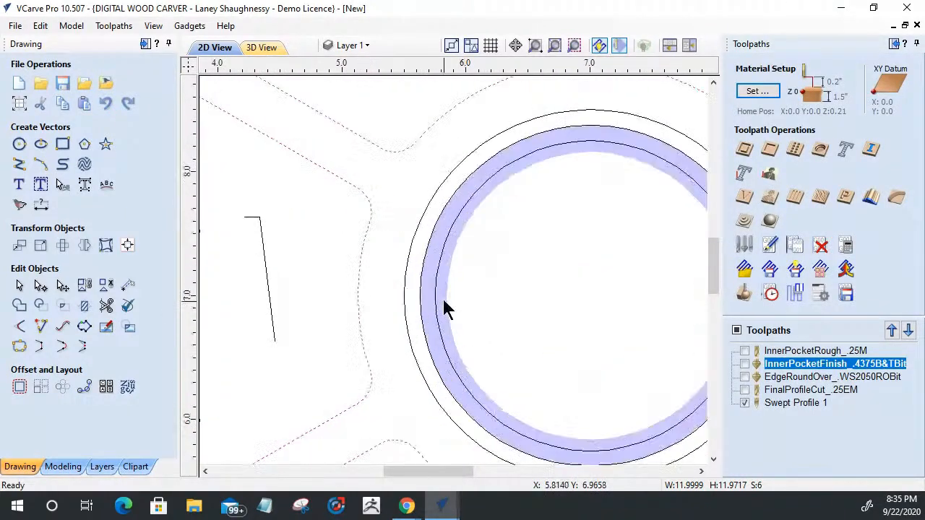
pyautogui.click(447, 294)
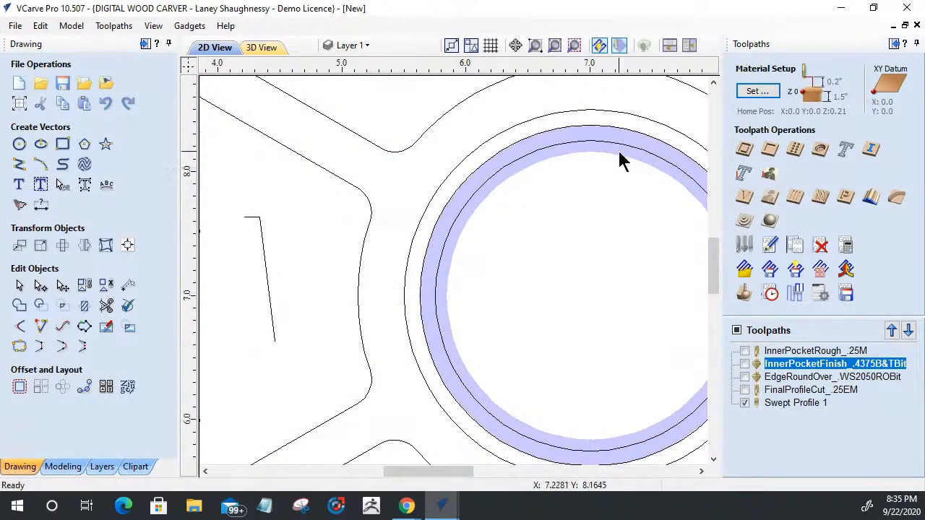
pyautogui.click(437, 309)
pyautogui.press('n')
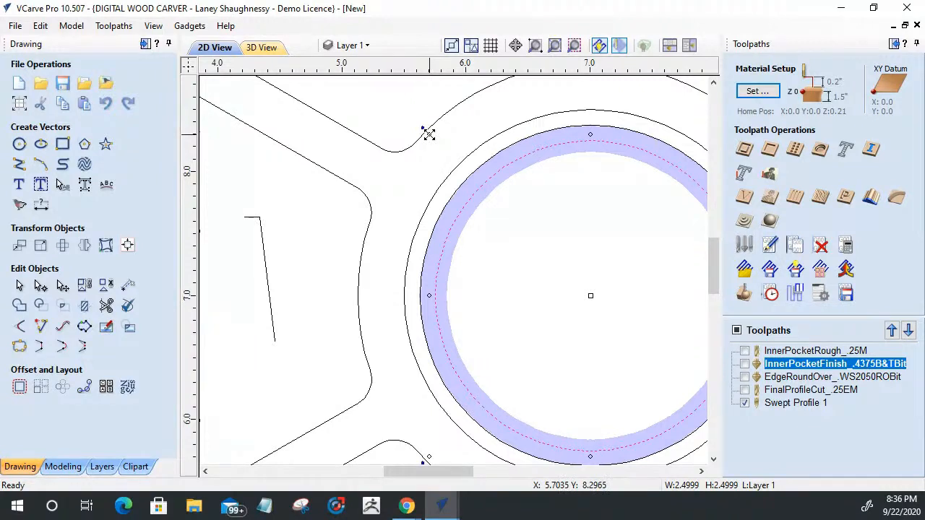
pyautogui.press('n')
pyautogui.keyDown('shift'); pyautogui.moveTo(440, 151); pyautogui.dragTo(440, 152); pyautogui.keyUp('shift')
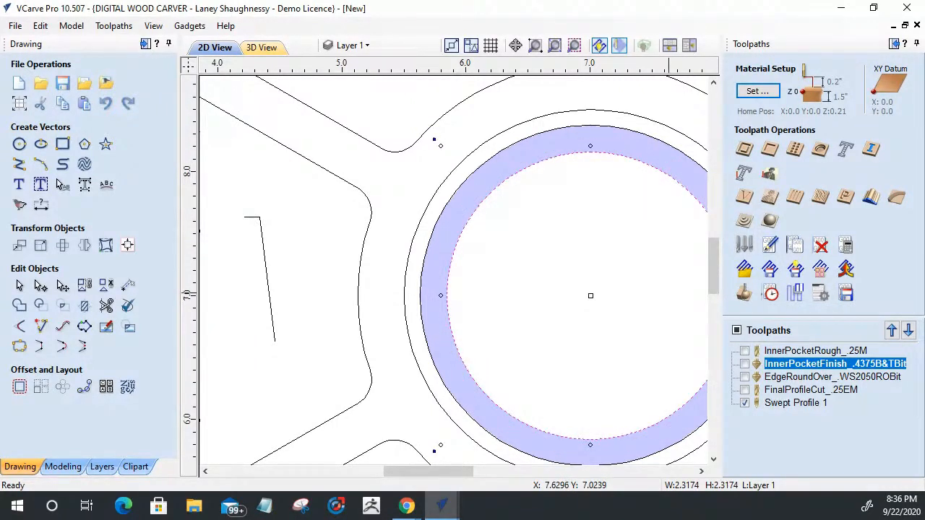
# Calculate a 1.0-inch-deep pocket toolpath inside the reduced hub circle with the 0.25-inch end mill and simulate it
pyautogui.click(767, 173)
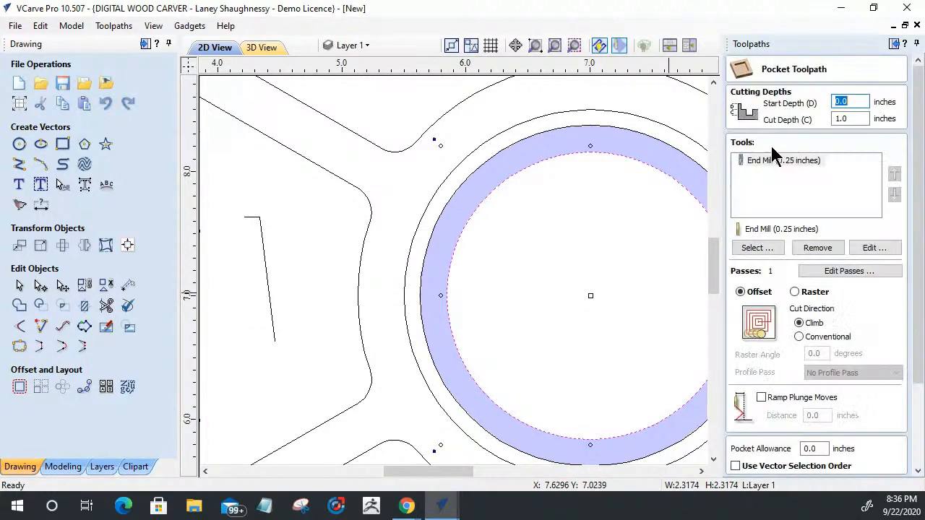
pyautogui.scroll(-3, 850, 141)
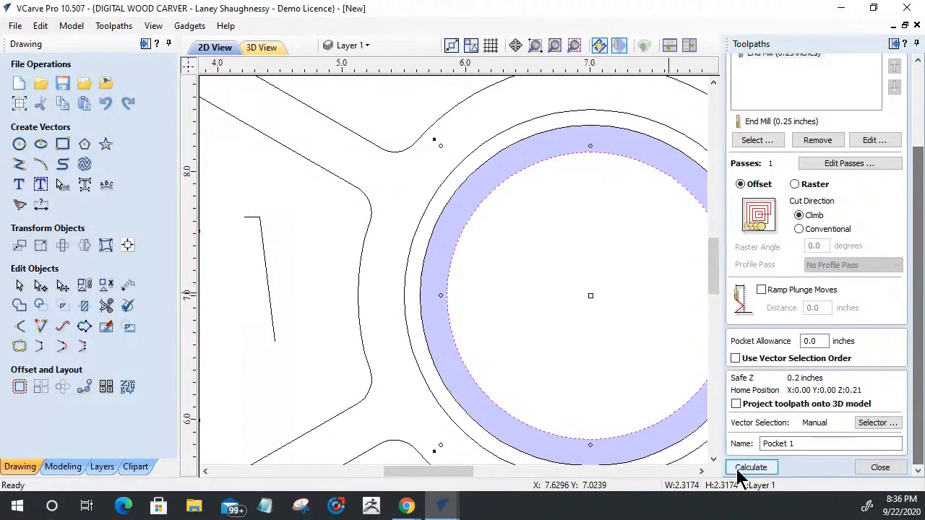
pyautogui.click(747, 468)
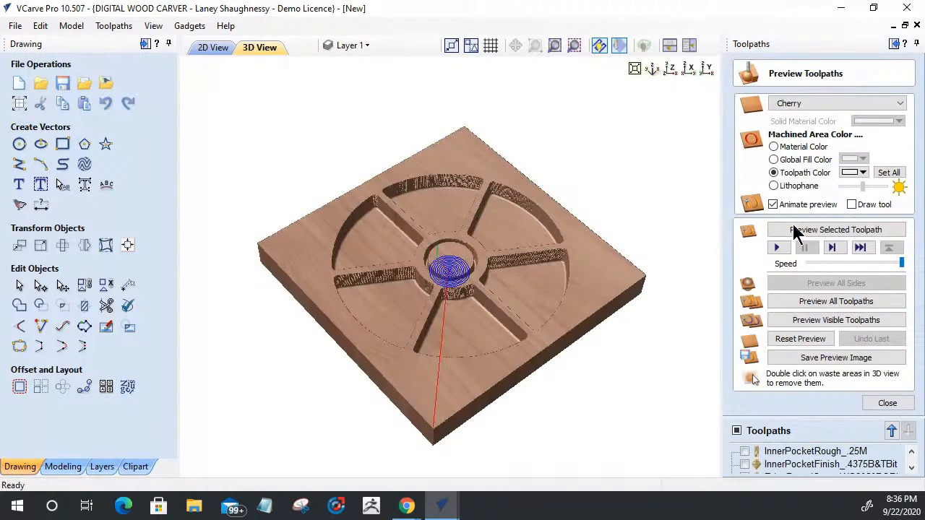
pyautogui.click(794, 231)
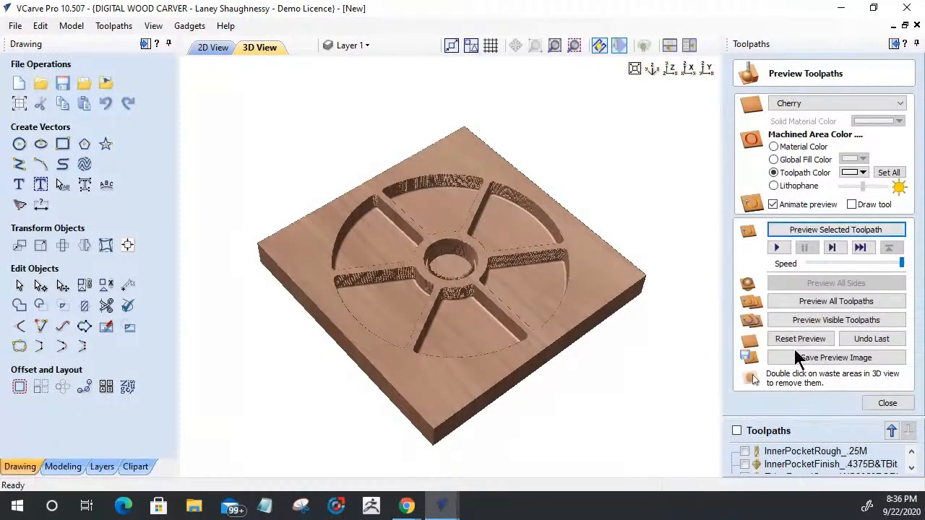
pyautogui.click(871, 409)
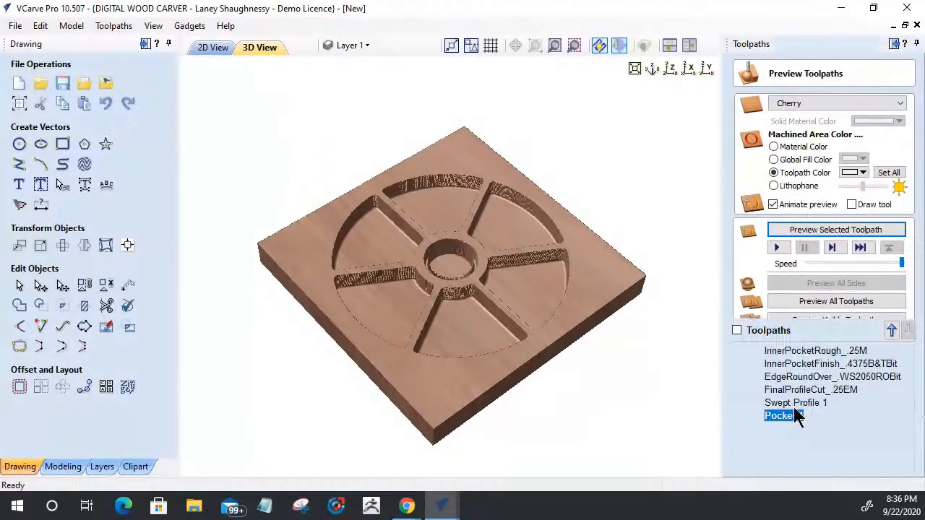
# Set the pocket allowance of Pocket 1 to 0.0625 inches and recalculate the toolpath
pyautogui.doubleClick(777, 418)
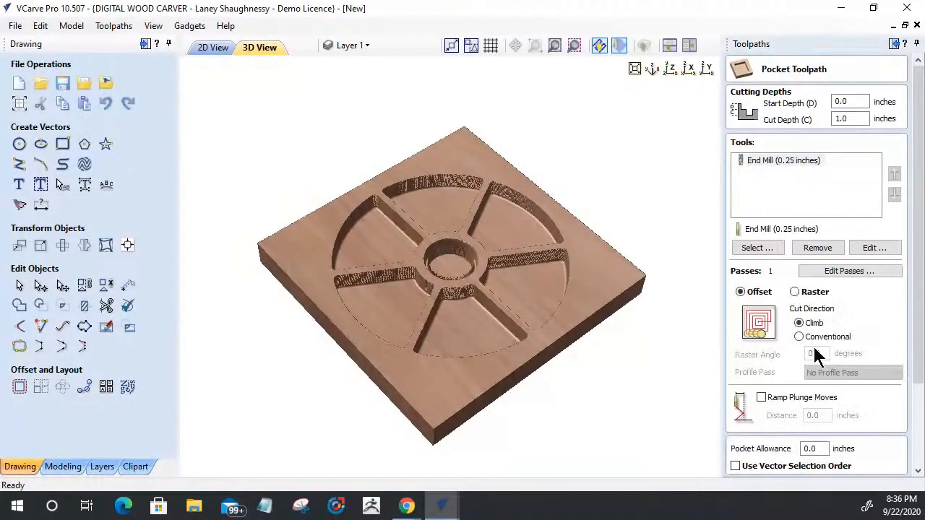
pyautogui.doubleClick(814, 448)
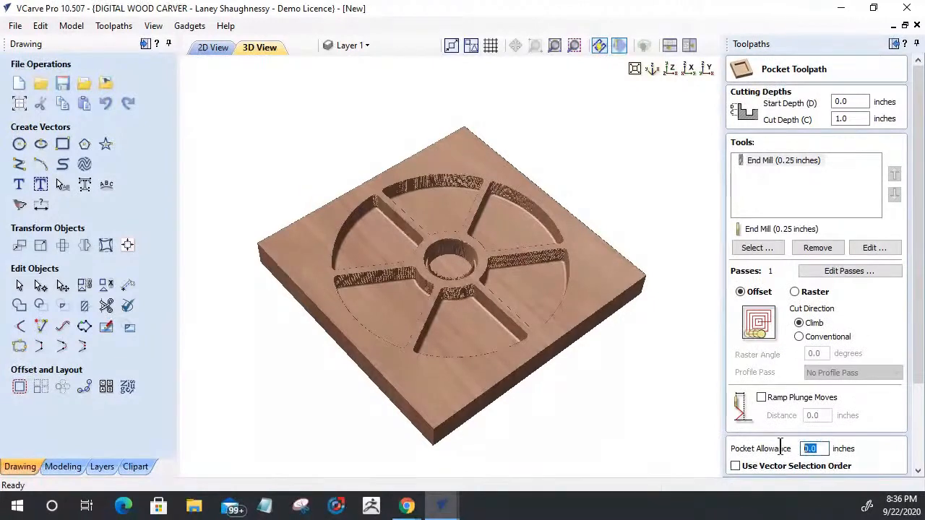
pyautogui.scroll(-1, 791, 461)
pyautogui.scroll(-2, 806, 451)
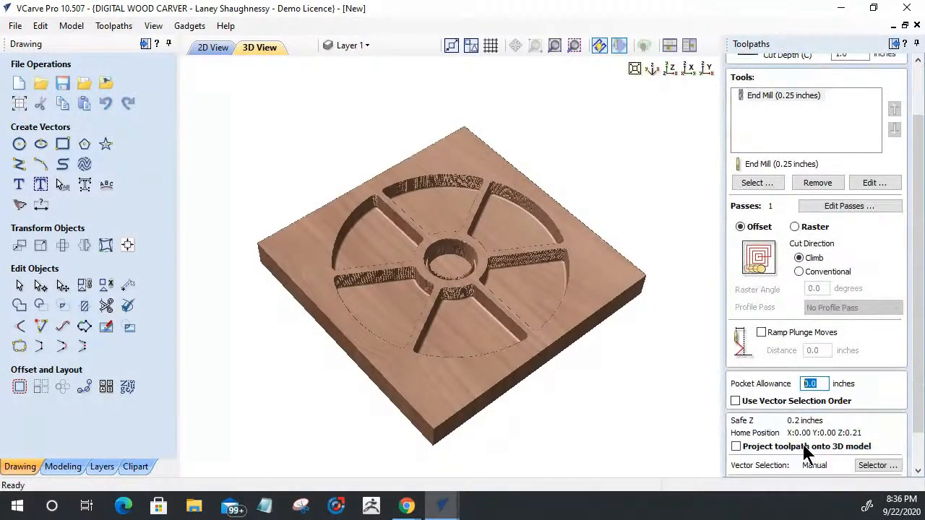
pyautogui.write('.')
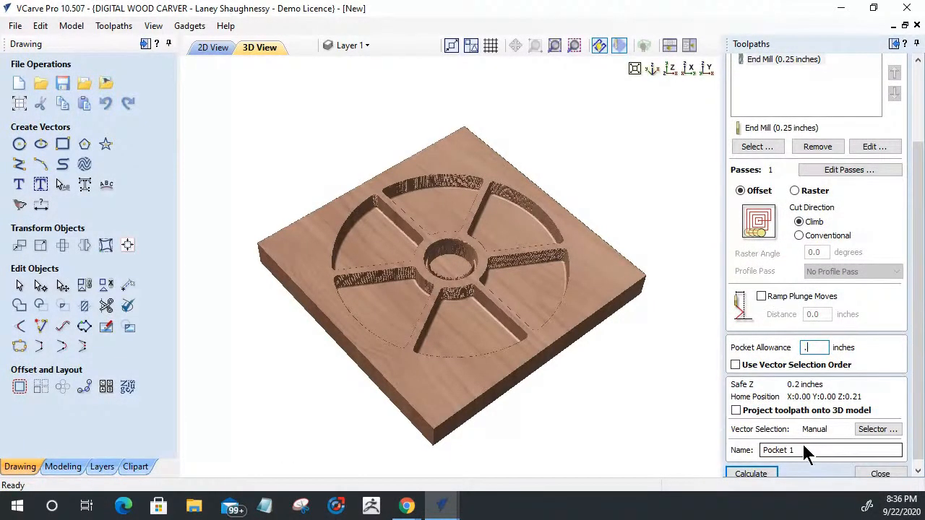
pyautogui.write('0625')
pyautogui.click(760, 474)
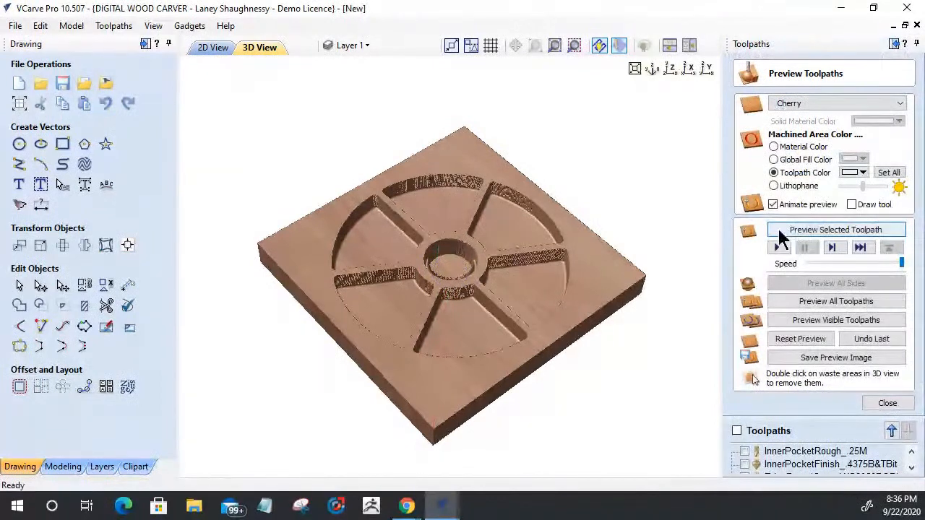
# Change the pocket allowance of Pocket 1 to -0.0625 inches and recalculate the toolpath
pyautogui.click(888, 404)
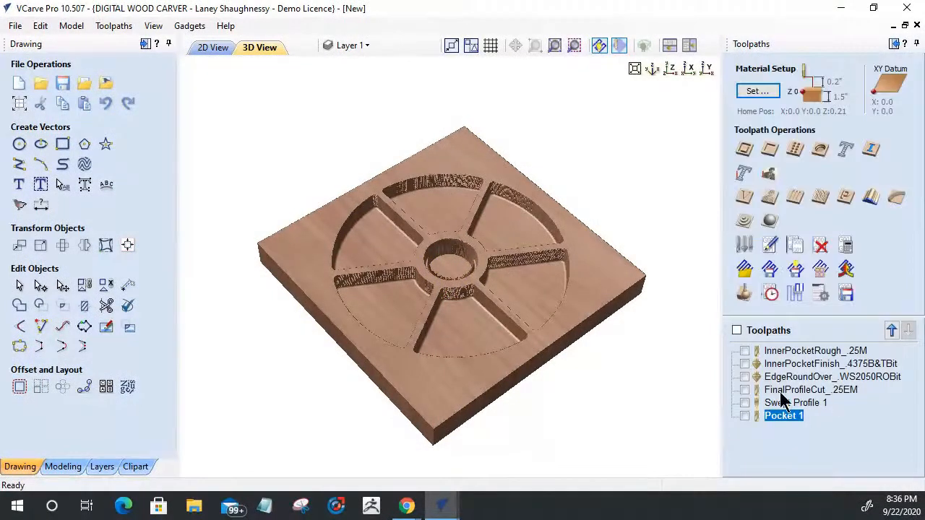
pyautogui.doubleClick(771, 423)
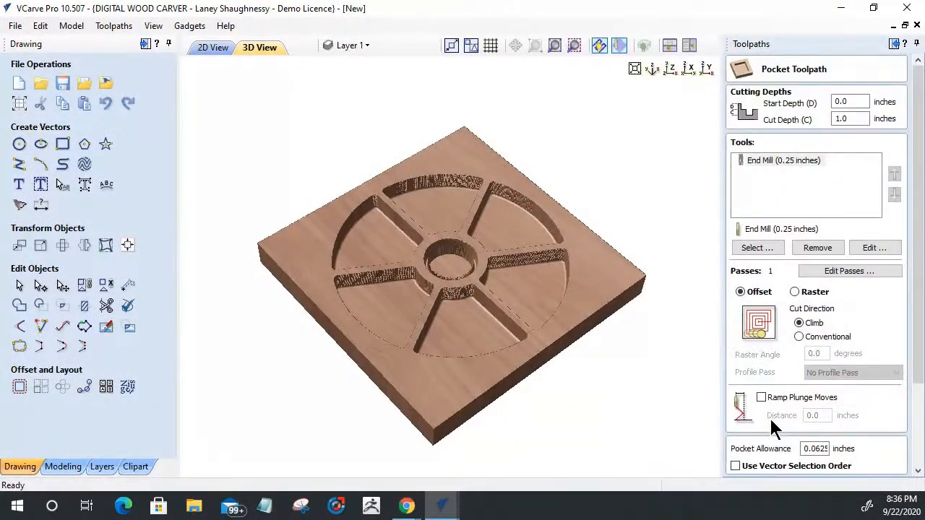
pyautogui.scroll(-2, 772, 425)
pyautogui.scroll(-1, 772, 427)
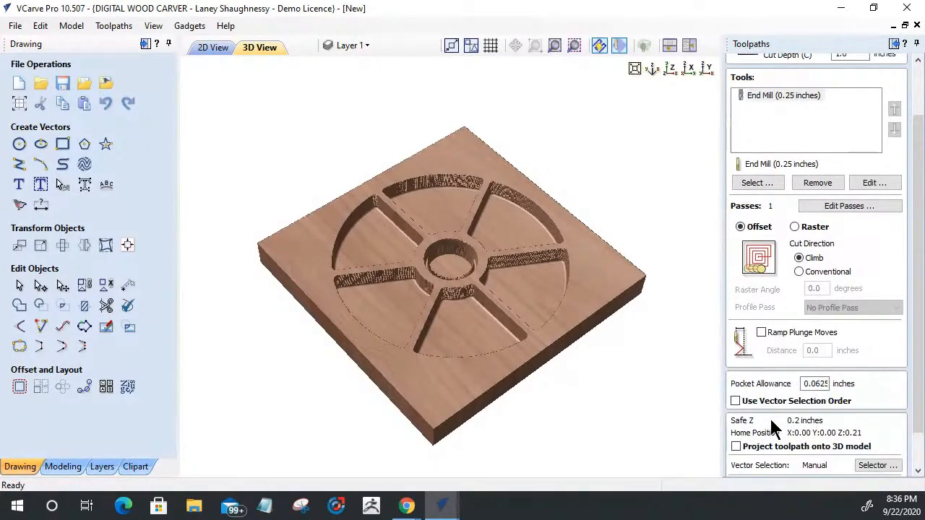
pyautogui.click(815, 384)
pyautogui.write('-')
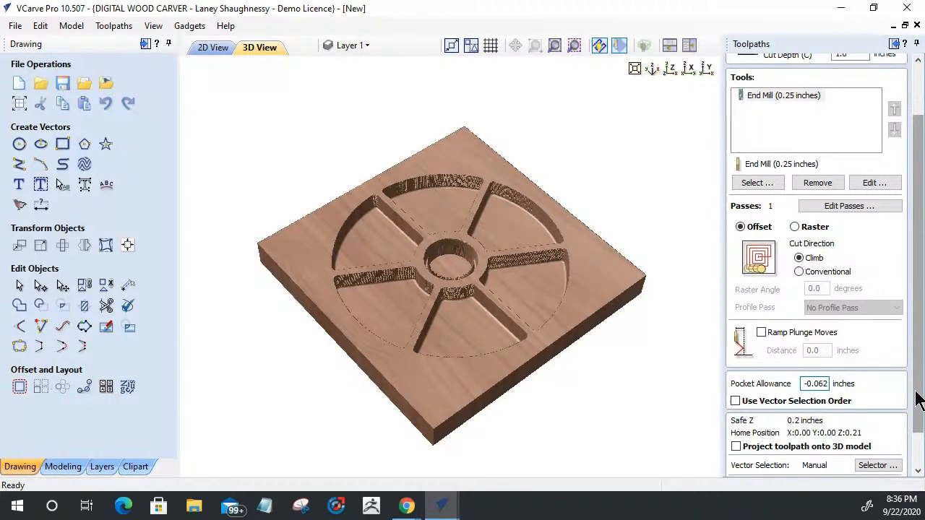
pyautogui.scroll(-2, 916, 396)
pyautogui.click(750, 469)
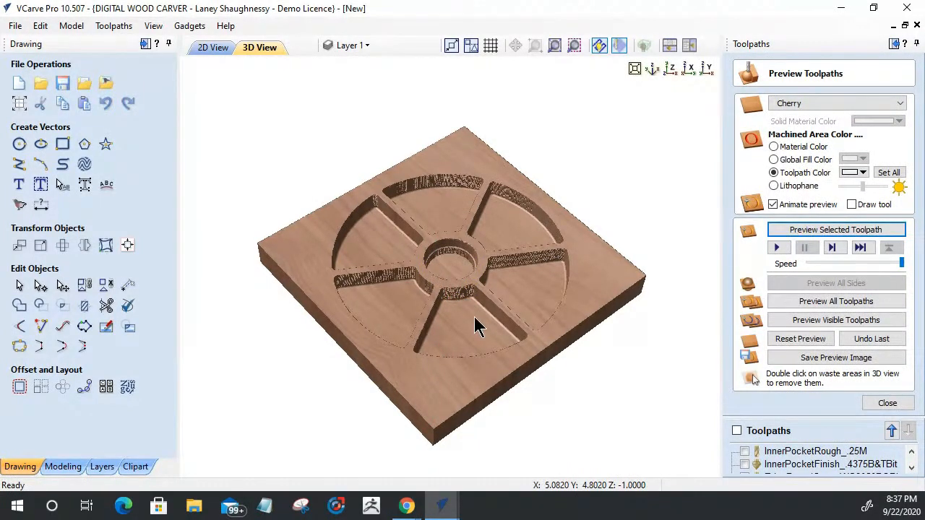
# Examine the simulated hub recess up close from several angles, checking where the pocket meets the tapered wall
pyautogui.moveTo(474, 316); pyautogui.dragTo(484, 306)
pyautogui.scroll(3, 465, 280)
pyautogui.scroll(2, 464, 283)
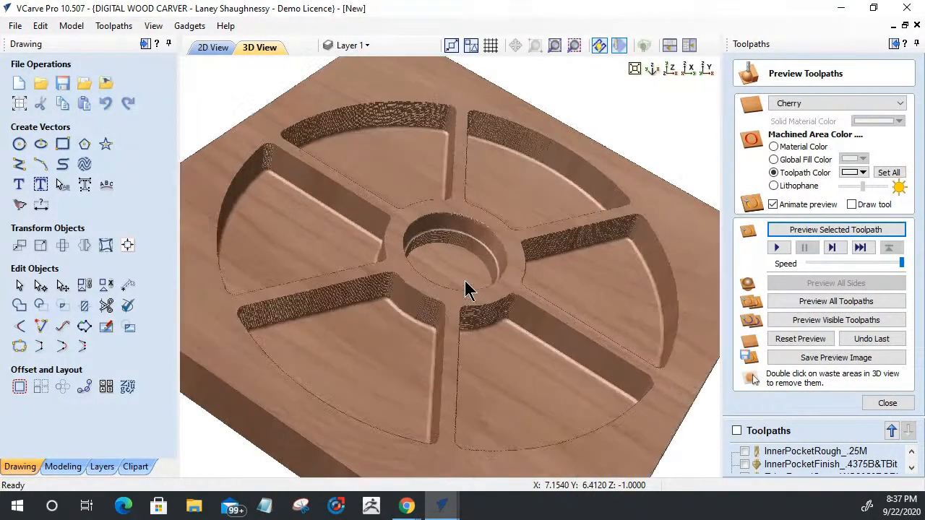
pyautogui.scroll(3, 464, 288)
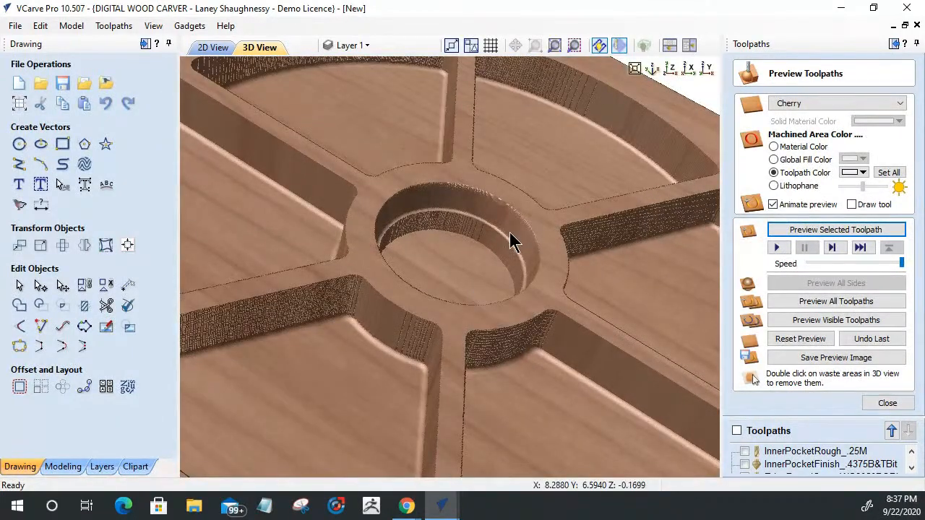
pyautogui.moveTo(508, 249); pyautogui.dragTo(361, 310)
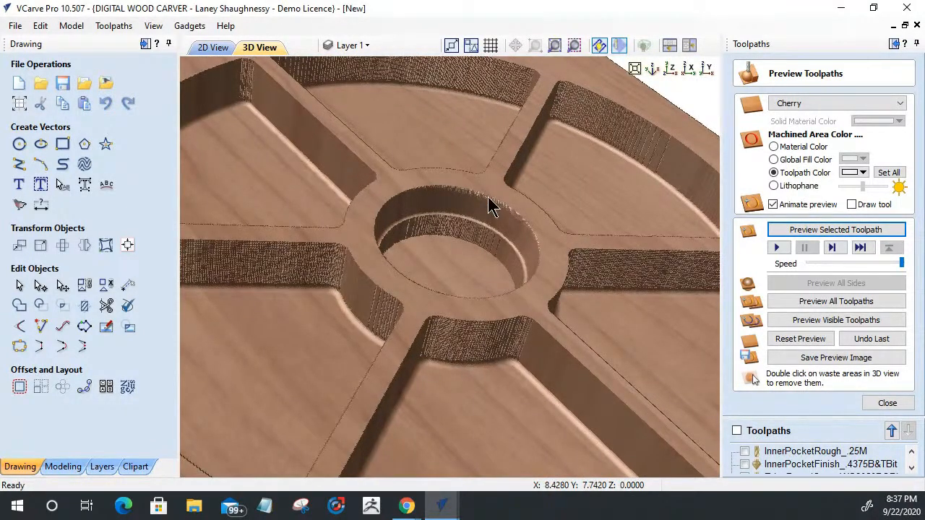
pyautogui.moveTo(466, 242)
pyautogui.mouseDown()
pyautogui.moveTo(419, 275)
pyautogui.moveTo(310, 289)
pyautogui.mouseUp()
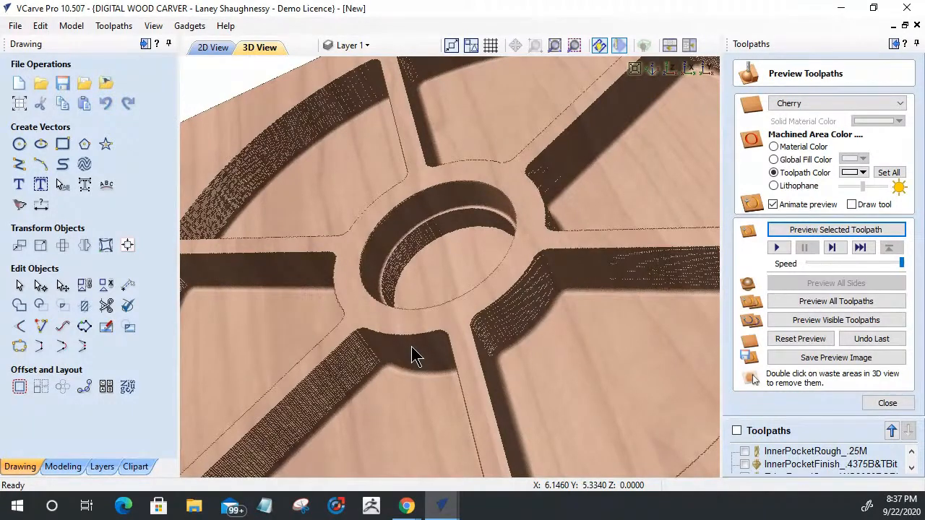
pyautogui.moveTo(416, 354); pyautogui.dragTo(530, 332)
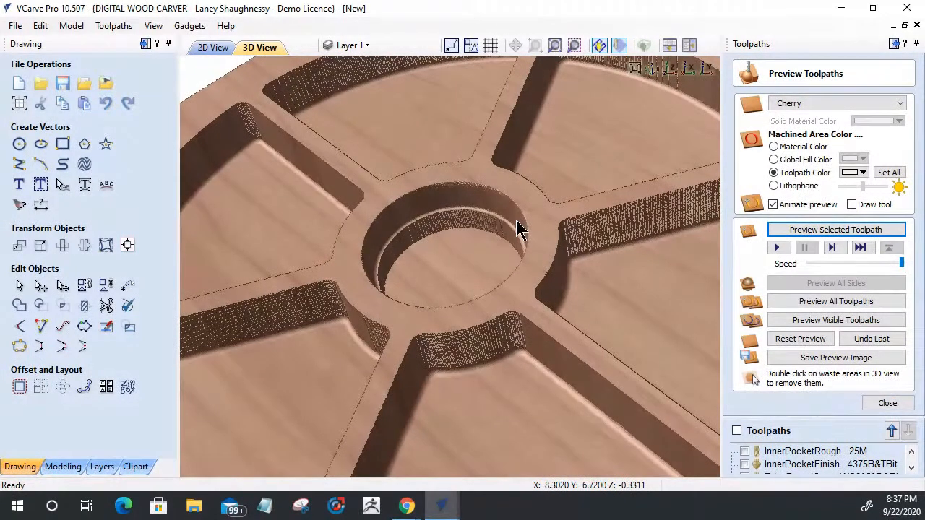
pyautogui.click(880, 409)
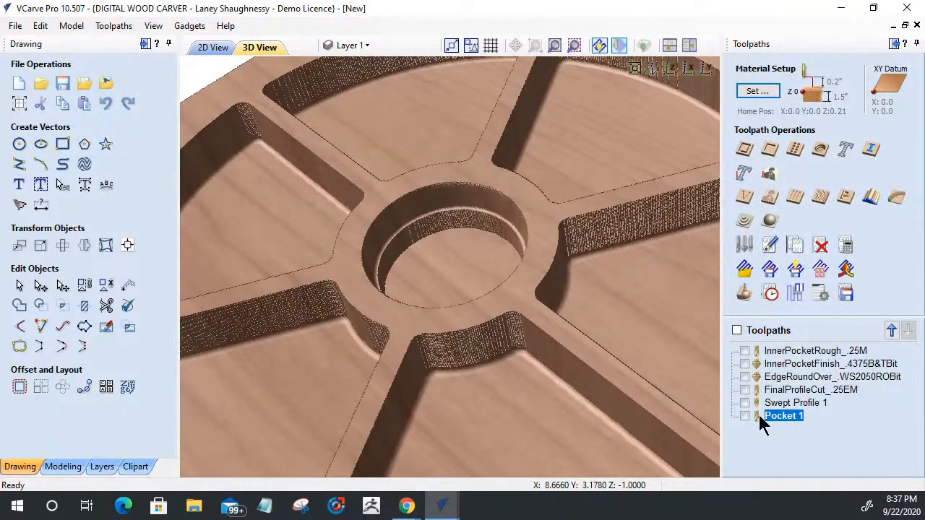
pyautogui.moveTo(757, 413)
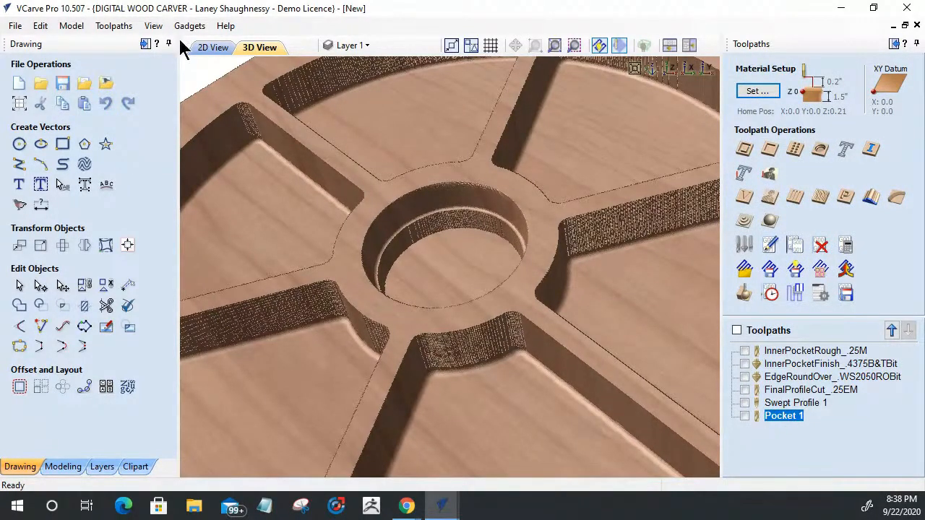
# Delete the two inner circles inside the wheel's hub in the 2D drawing, keeping the outermost hub circle
pyautogui.click(225, 49)
pyautogui.scroll(-5, 333, 245)
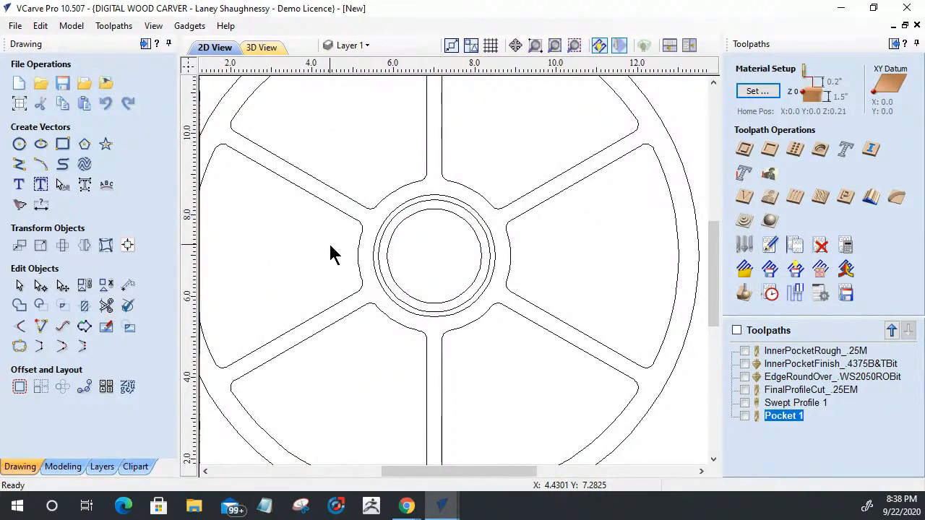
pyautogui.click(415, 215)
pyautogui.click(412, 208)
pyautogui.press('Delete')
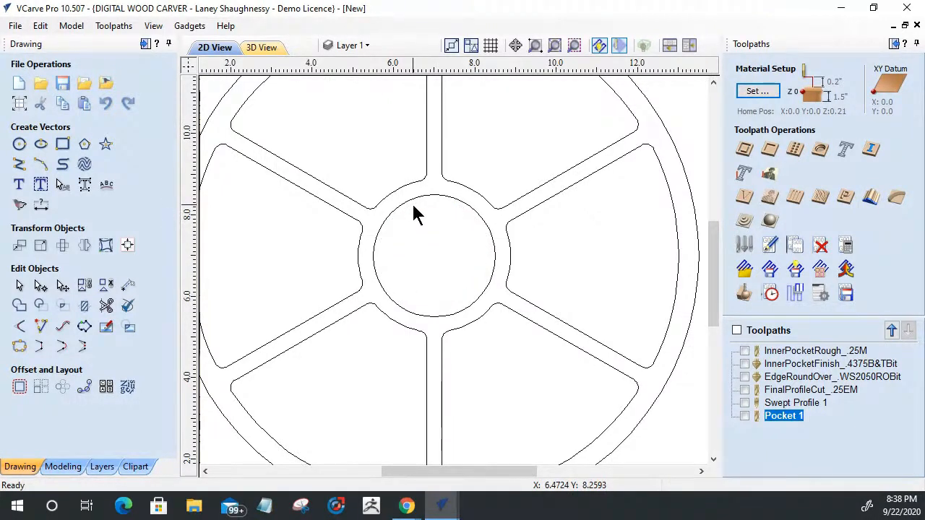
pyautogui.scroll(-6, 460, 244)
pyautogui.scroll(2, 446, 214)
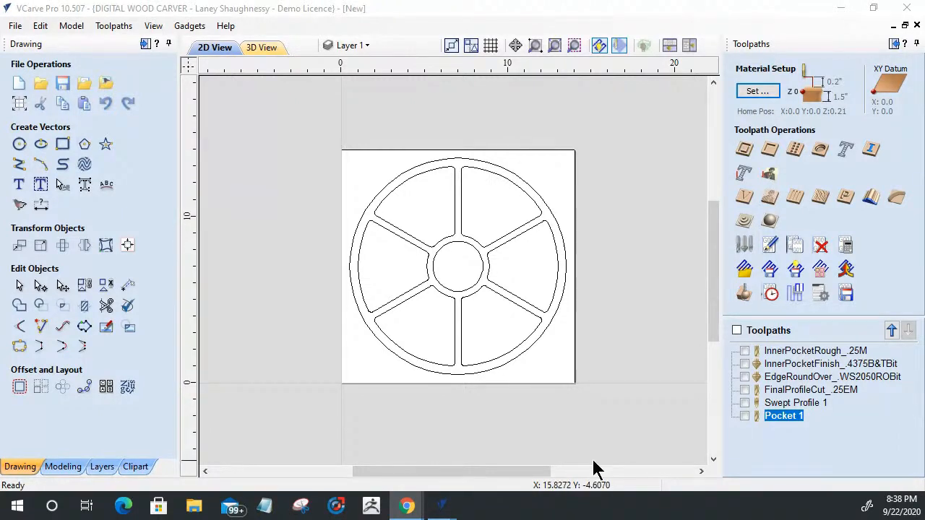
# Switch to the open XmasTree file and examine the tree tray in both the 3D simulation and the 2D drawing
pyautogui.click(15, 26)
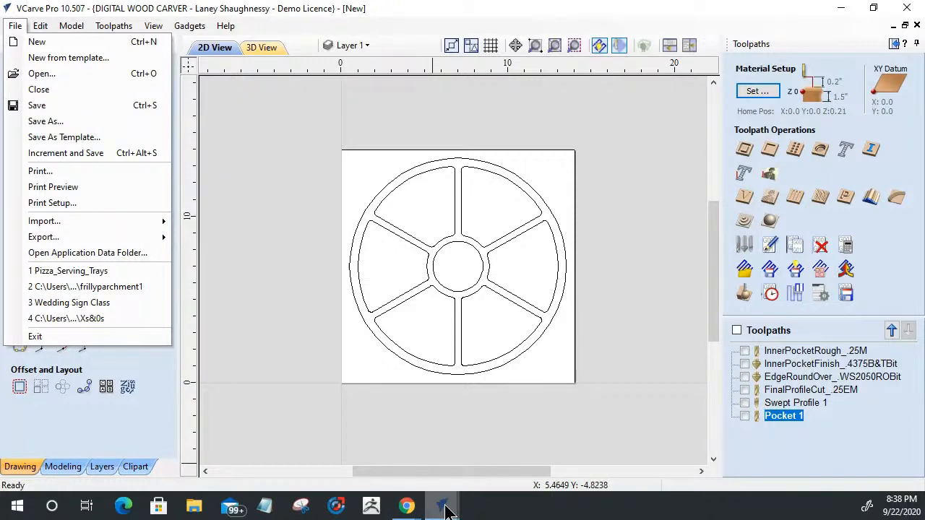
pyautogui.moveTo(442, 500)
pyautogui.click(490, 482)
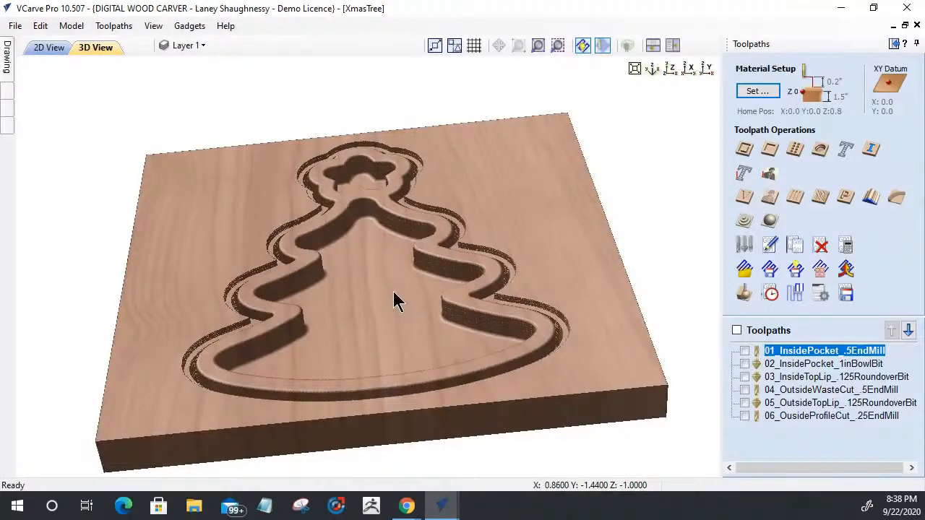
pyautogui.moveTo(393, 291); pyautogui.dragTo(470, 404)
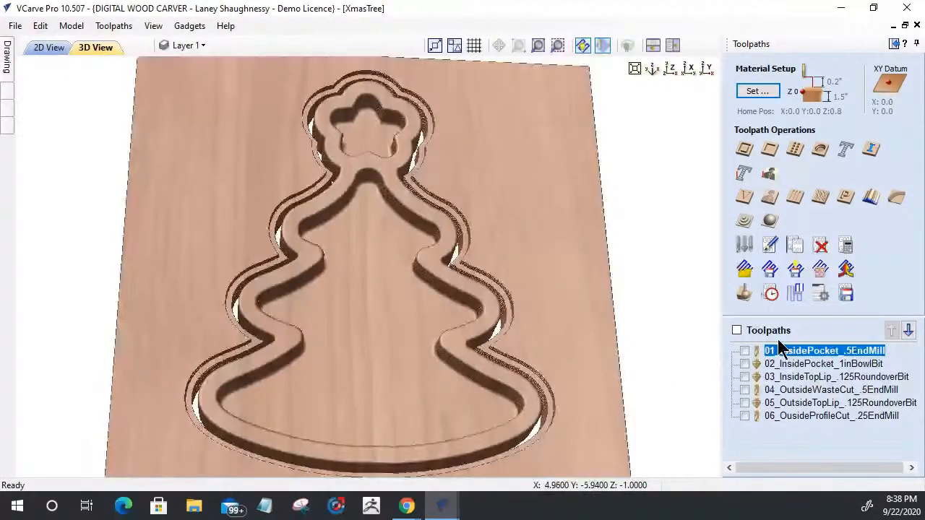
pyautogui.moveTo(364, 283)
pyautogui.mouseDown()
pyautogui.moveTo(419, 180)
pyautogui.moveTo(181, 251)
pyautogui.moveTo(325, 278)
pyautogui.moveTo(262, 243)
pyautogui.mouseUp()
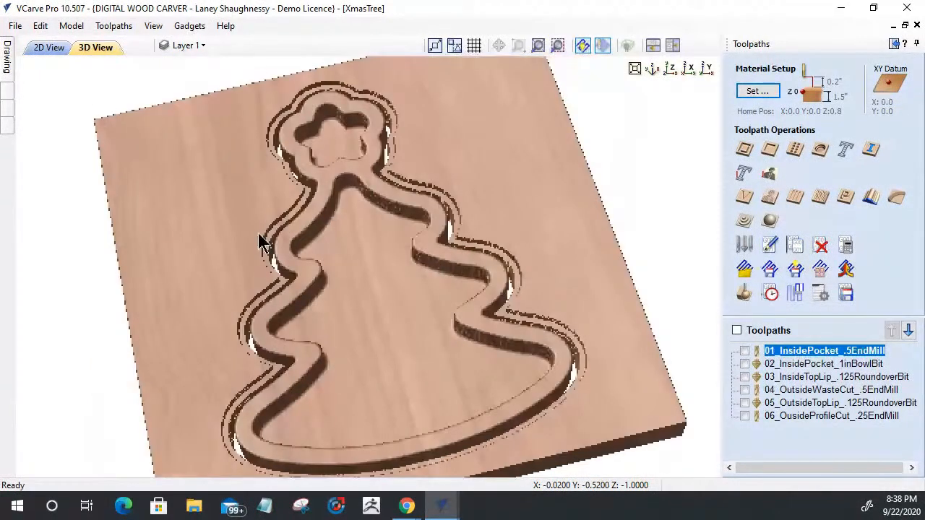
pyautogui.click(48, 48)
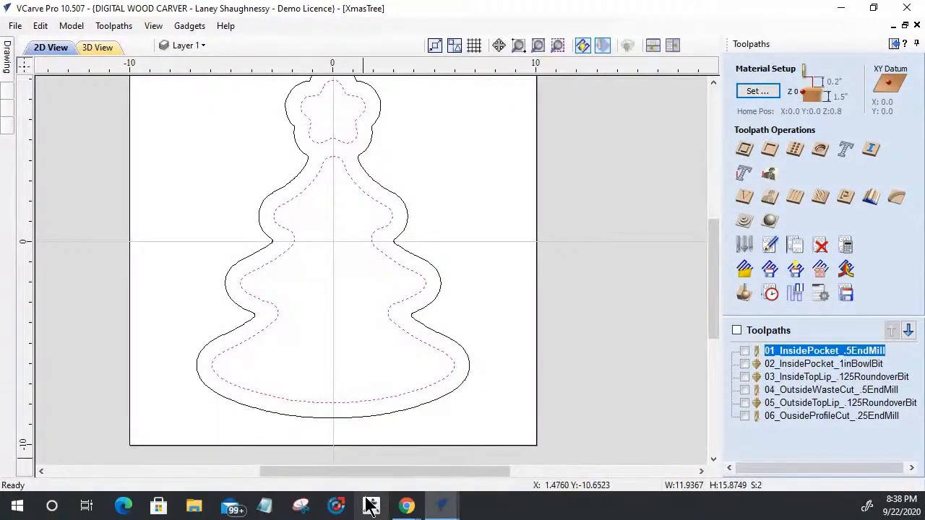
pyautogui.moveTo(412, 509)
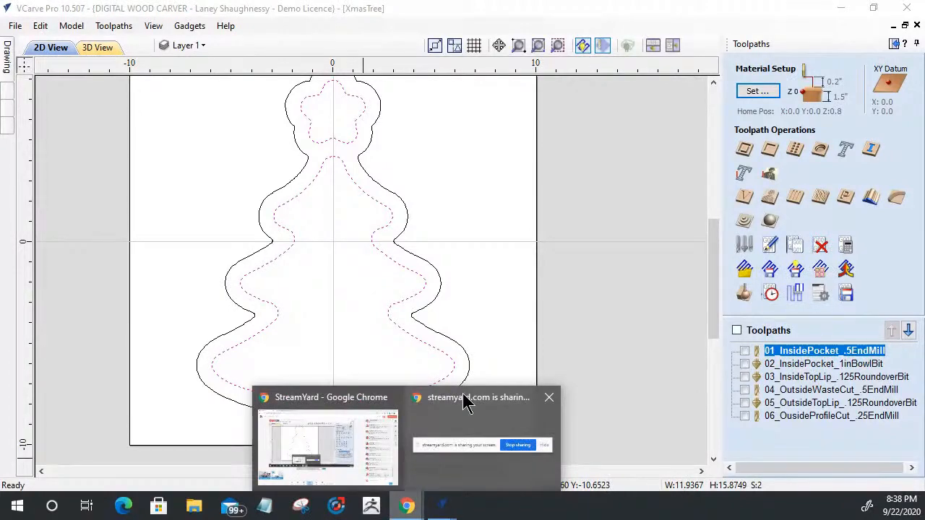
pyautogui.moveTo(466, 399)
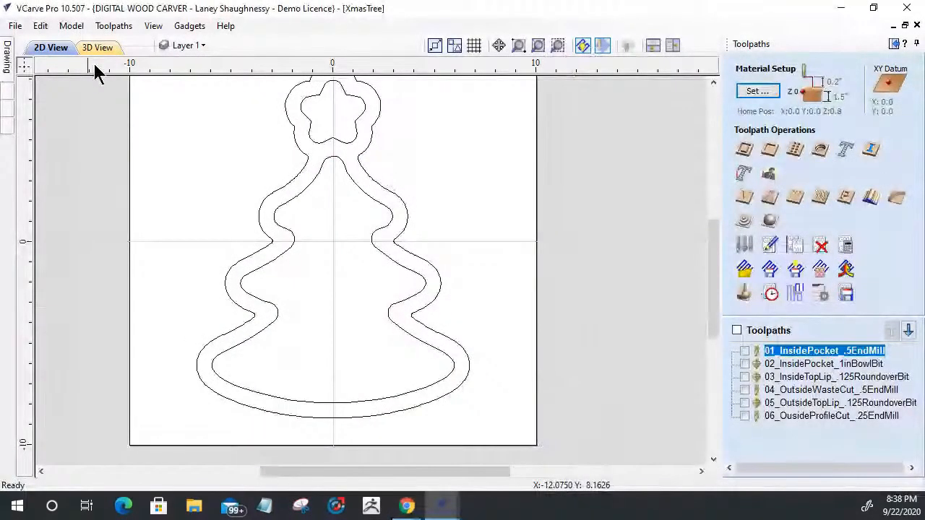
pyautogui.click(101, 46)
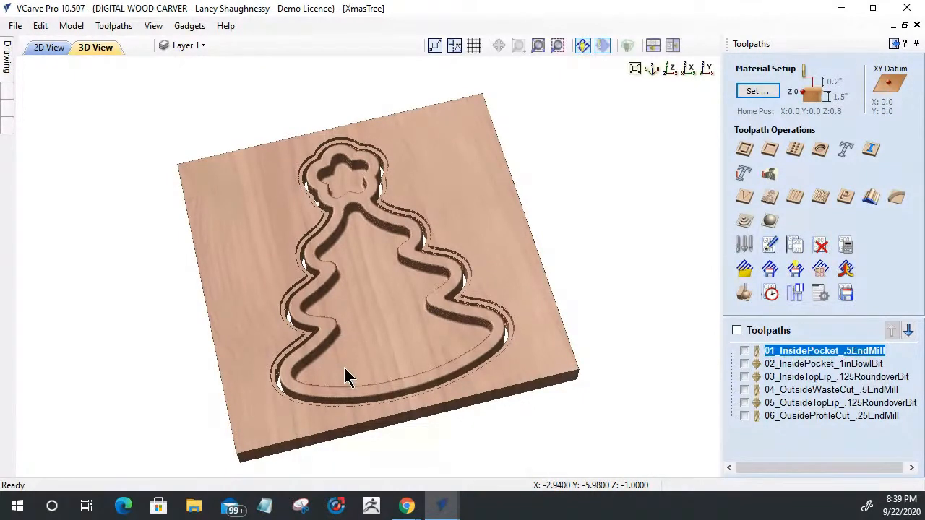
pyautogui.moveTo(342, 365); pyautogui.dragTo(329, 344)
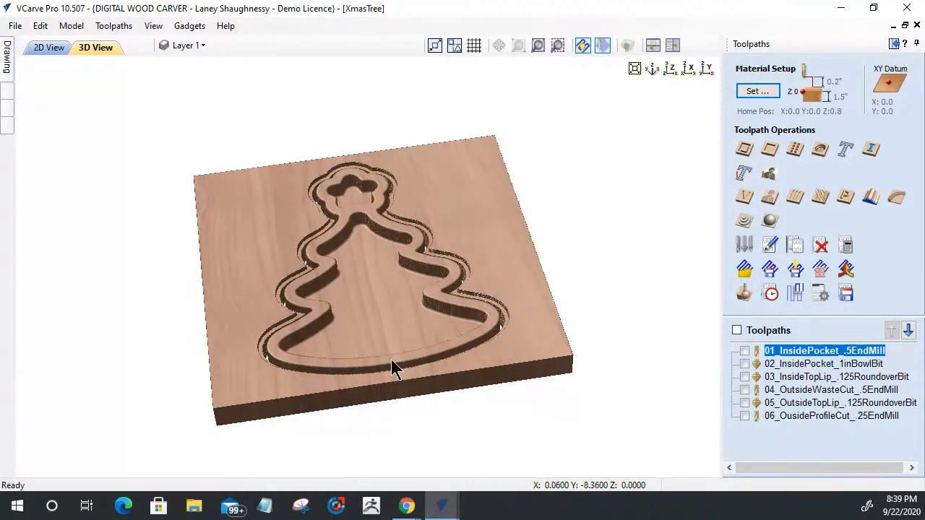
# Review the settings of the 01_InsidePocket_.5EndMill toolpath against the 2D tree outline without recalculating it
pyautogui.click(45, 48)
pyautogui.scroll(-3, 364, 320)
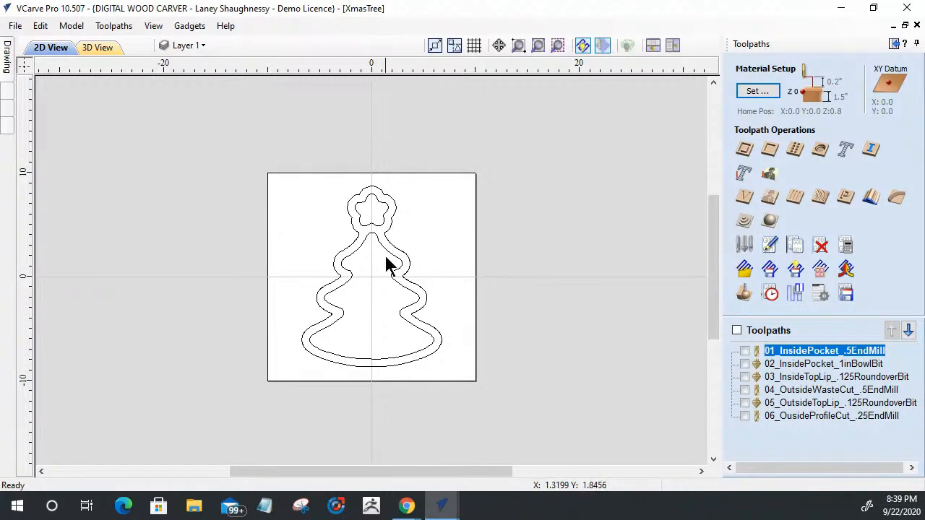
pyautogui.doubleClick(775, 350)
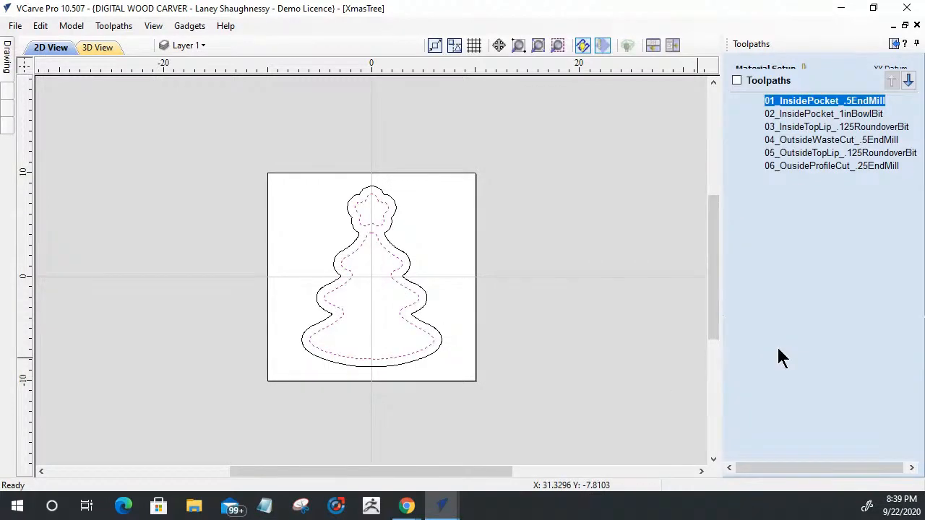
pyautogui.scroll(-1, 782, 360)
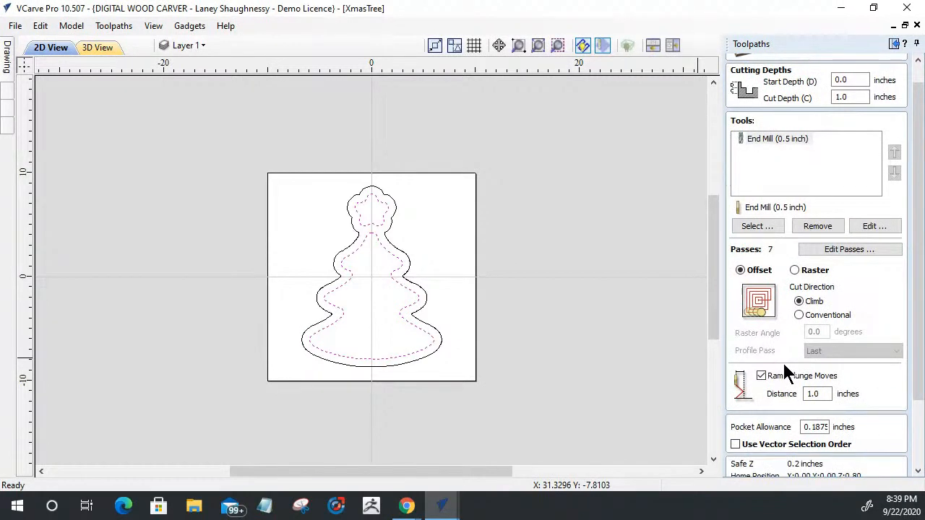
pyautogui.moveTo(916, 378); pyautogui.dragTo(912, 480)
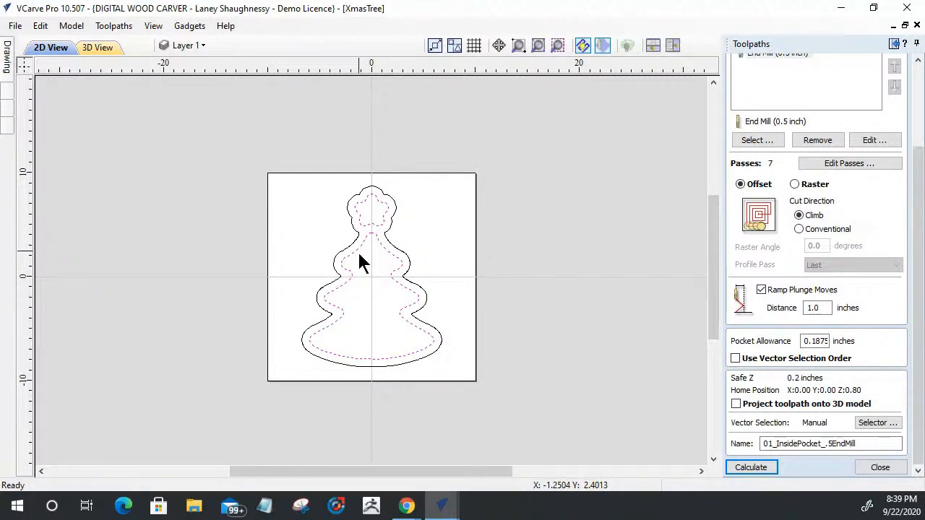
pyautogui.click(880, 467)
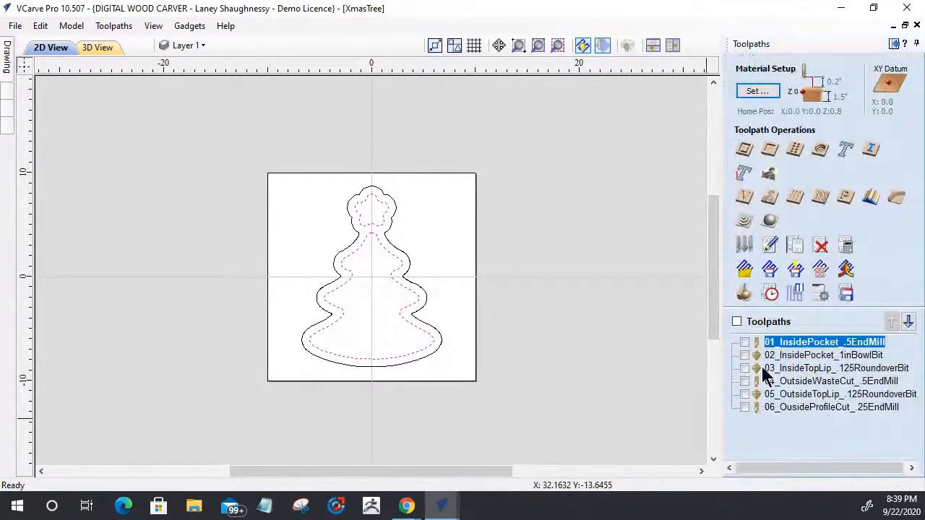
# Display the 01_InsidePocket_.5EndMill and 02_InsidePocket_1inBowlBit toolpaths in turn over the tree outline and compare the areas they clear
pyautogui.scroll(4, 390, 253)
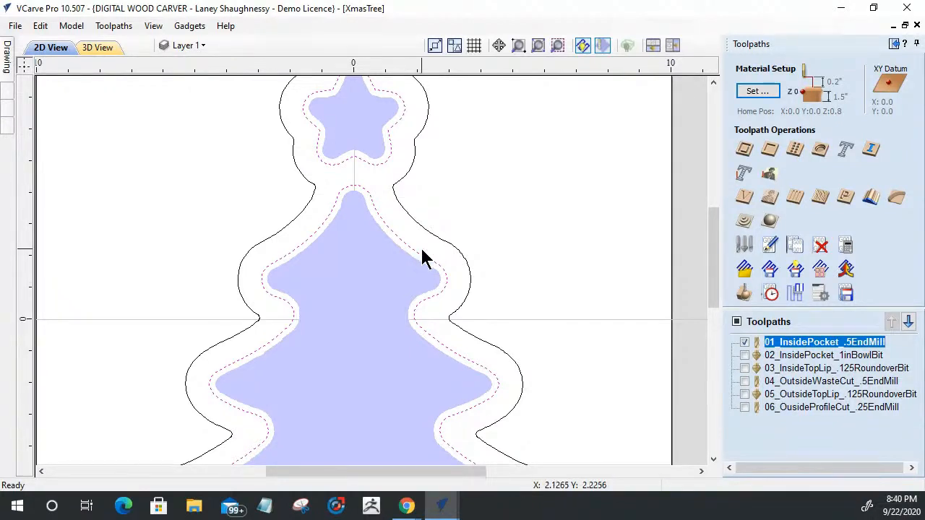
pyautogui.click(745, 342)
pyautogui.click(744, 355)
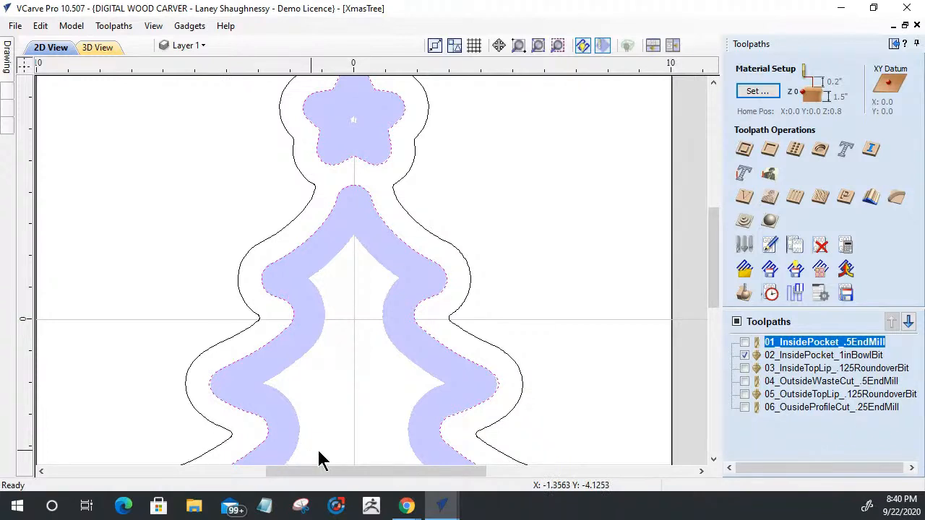
pyautogui.click(745, 355)
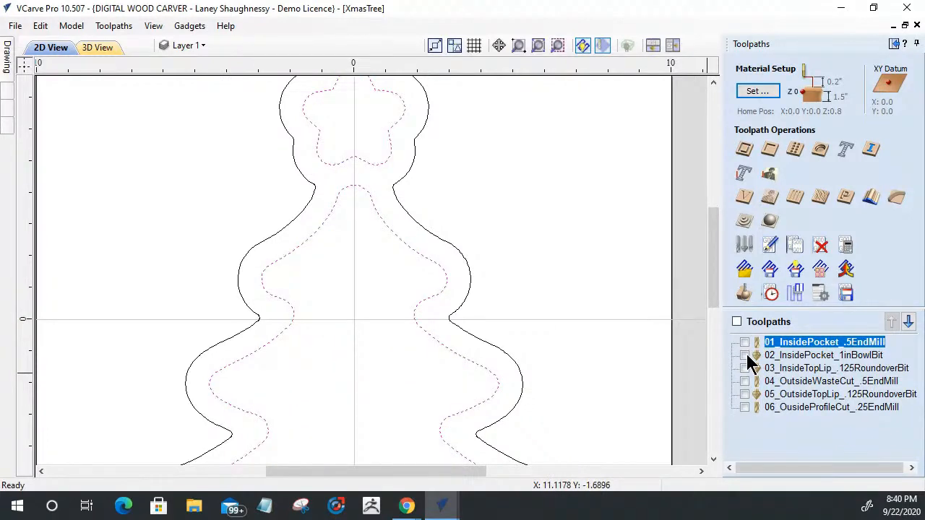
# Show the 03_InsideTopLip, 05_OutsideTopLip and 06_OusideProfileCut toolpaths together on the tree outline
pyautogui.click(745, 367)
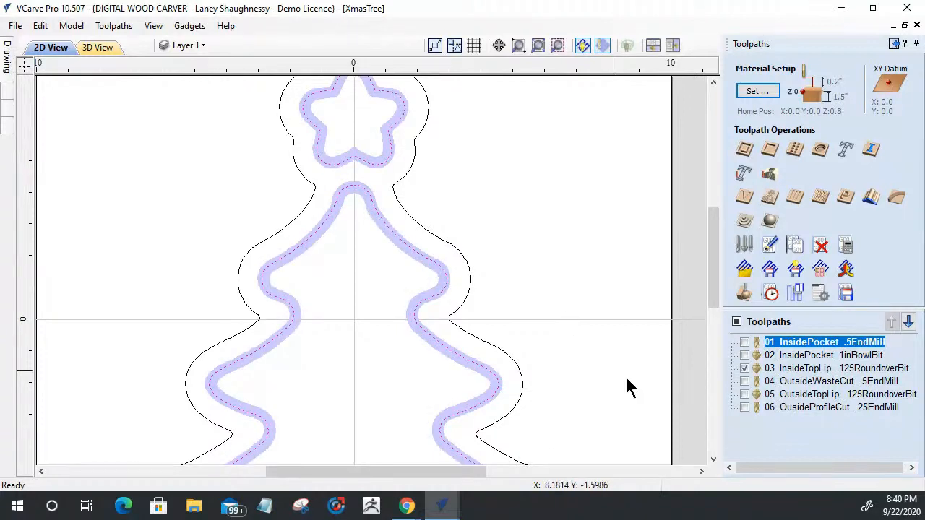
pyautogui.click(745, 393)
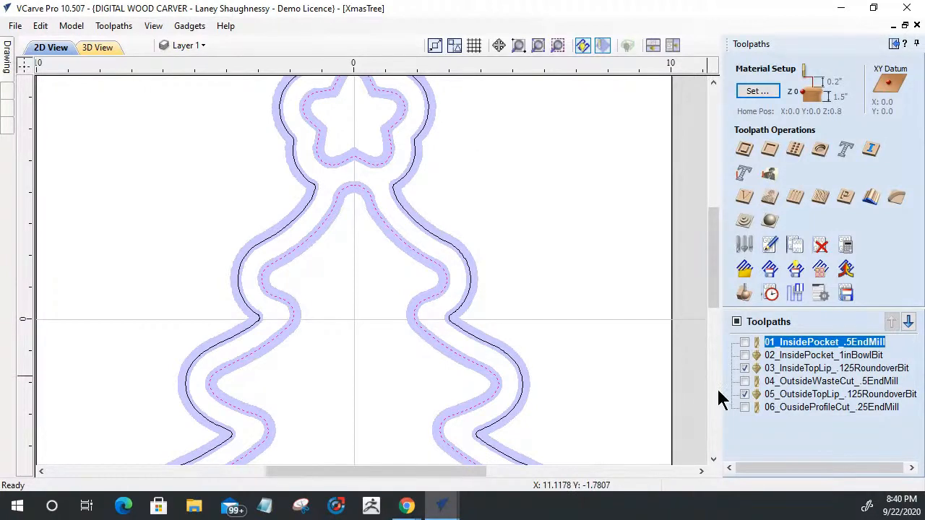
pyautogui.click(744, 407)
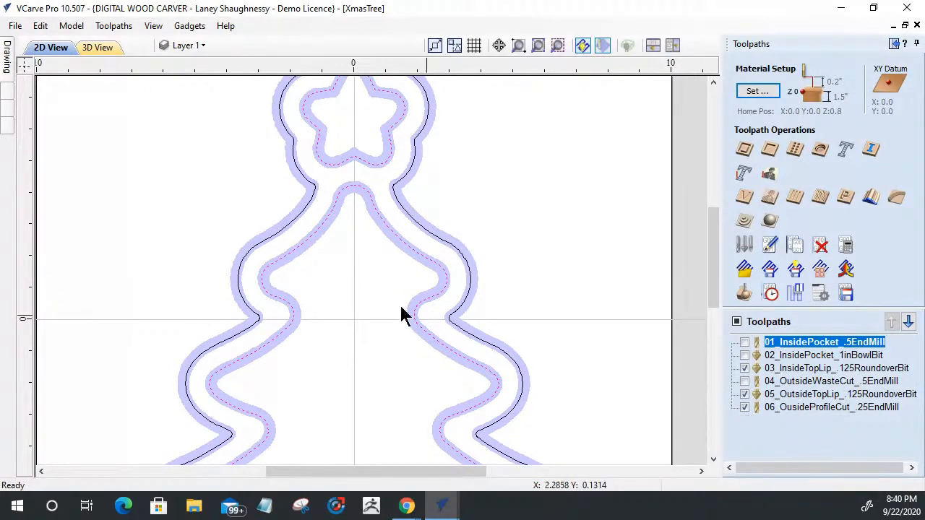
# Hide all toolpaths in the 3D simulation and inspect the carved tree tray's lips and cut-out edge up close
pyautogui.click(108, 48)
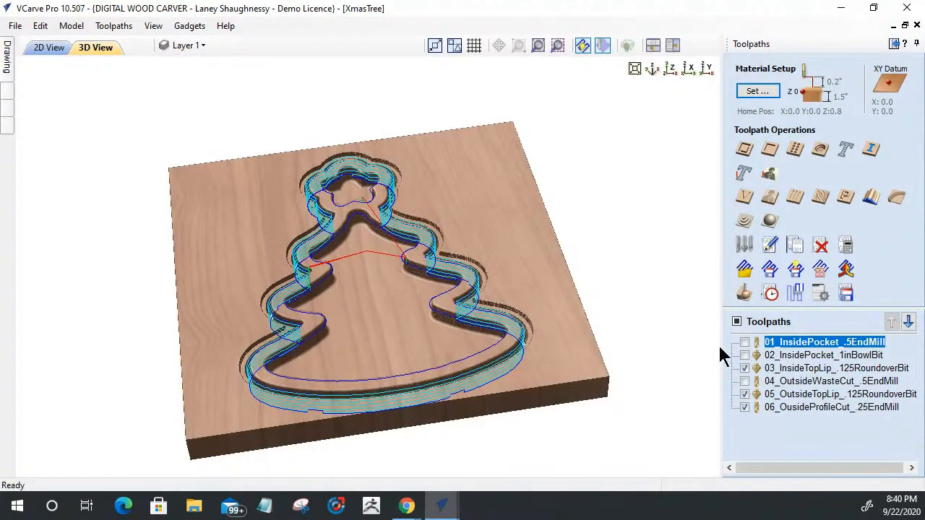
pyautogui.click(736, 320)
pyautogui.moveTo(429, 436); pyautogui.dragTo(431, 442)
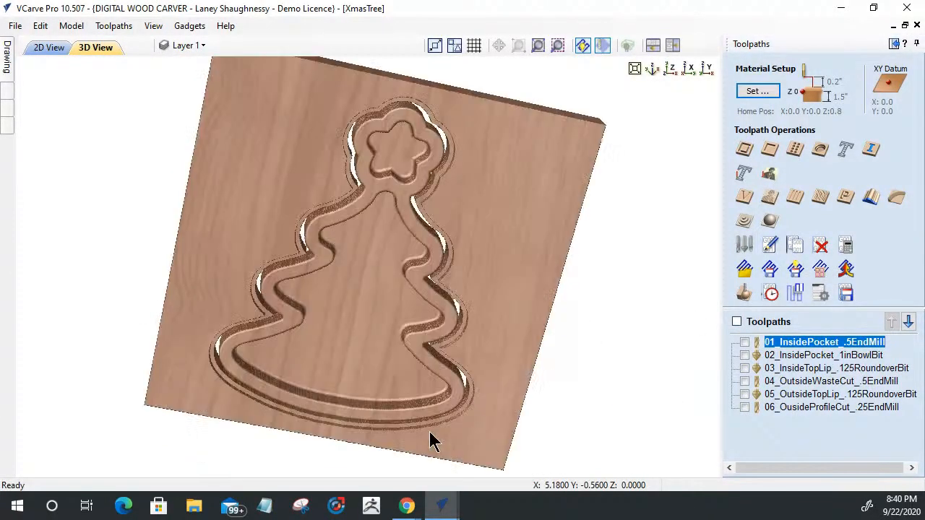
pyautogui.scroll(6, 419, 361)
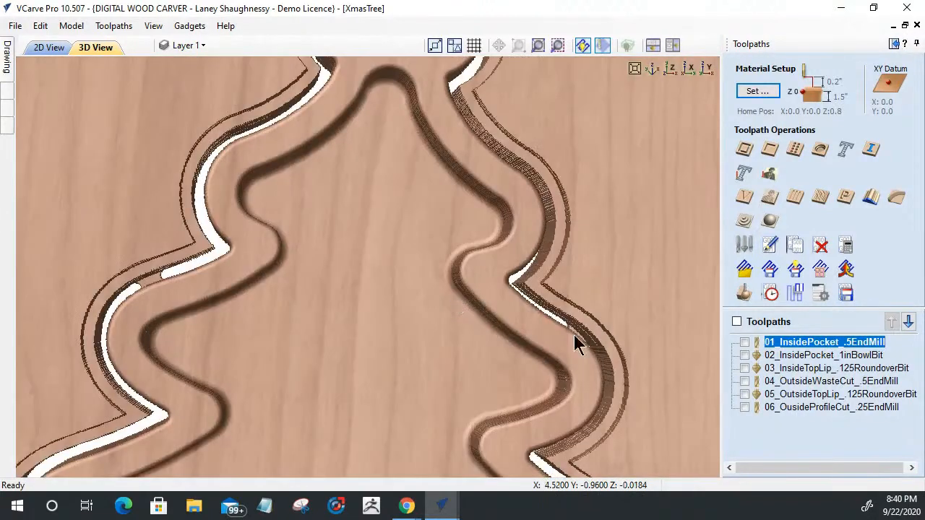
pyautogui.moveTo(574, 345)
pyautogui.mouseDown()
pyautogui.moveTo(538, 359)
pyautogui.moveTo(585, 357)
pyautogui.mouseUp()
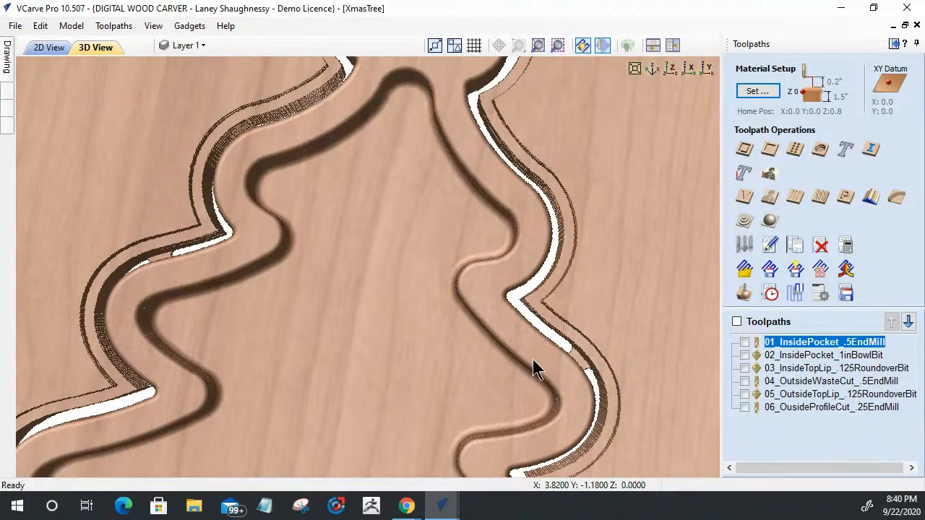
pyautogui.scroll(-2, 534, 368)
pyautogui.scroll(-5, 544, 334)
pyautogui.moveTo(544, 334); pyautogui.dragTo(39, 70)
# Return to the 2D drawing and examine the tree outline's position within the whole material
pyautogui.click(47, 46)
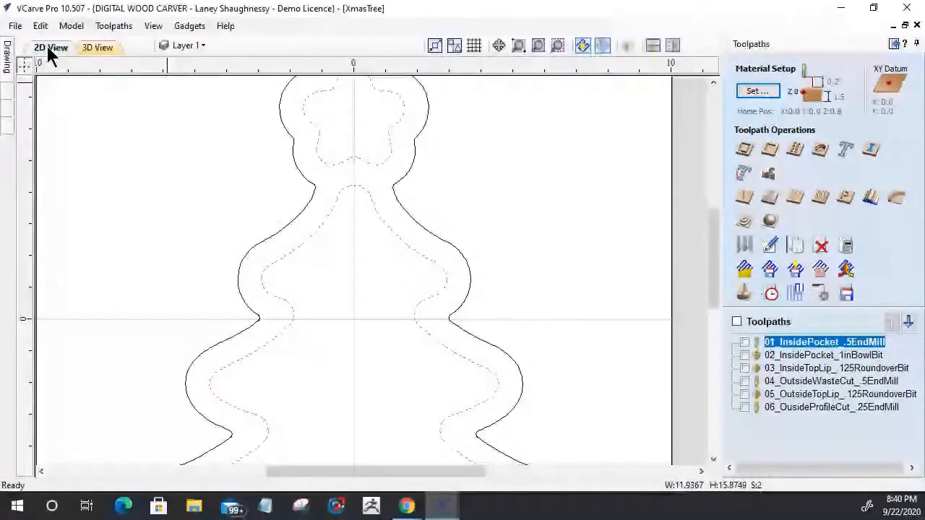
pyautogui.scroll(-5, 340, 316)
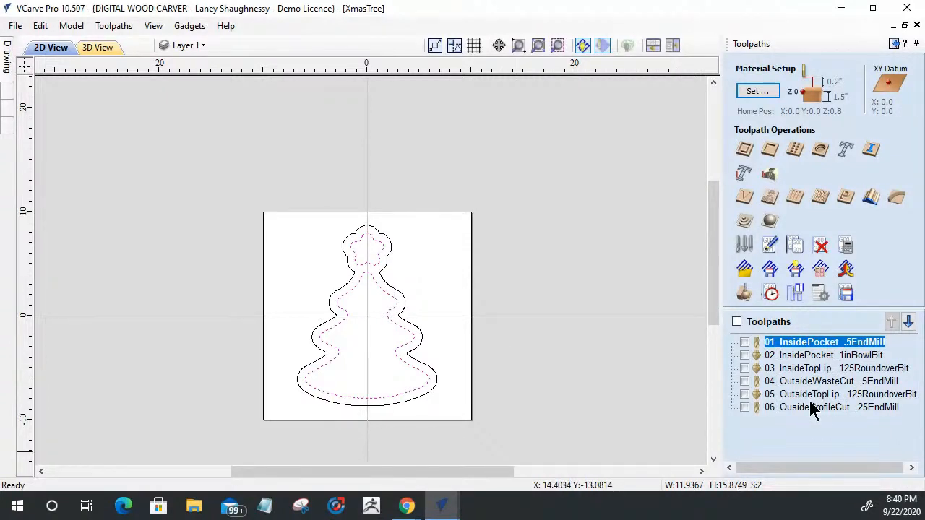
pyautogui.moveTo(808, 395)
pyautogui.scroll(3, 362, 419)
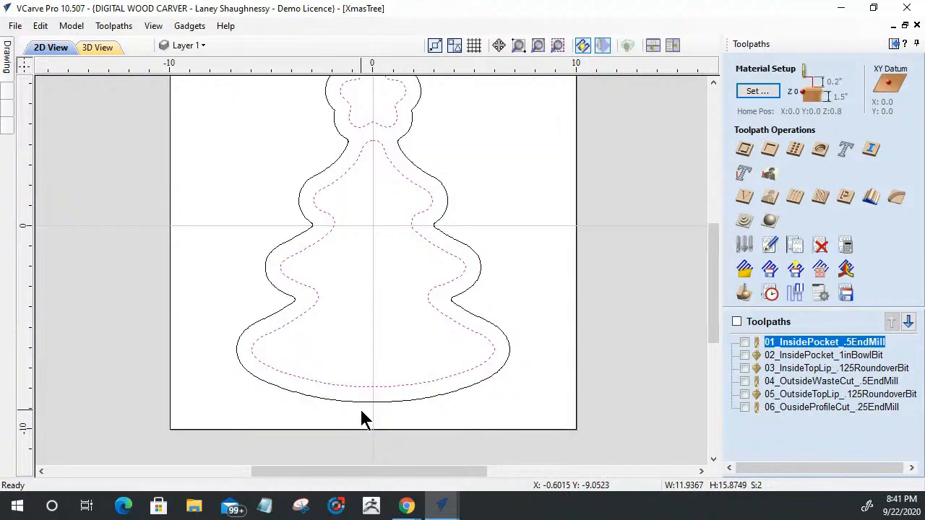
pyautogui.scroll(-3, 461, 426)
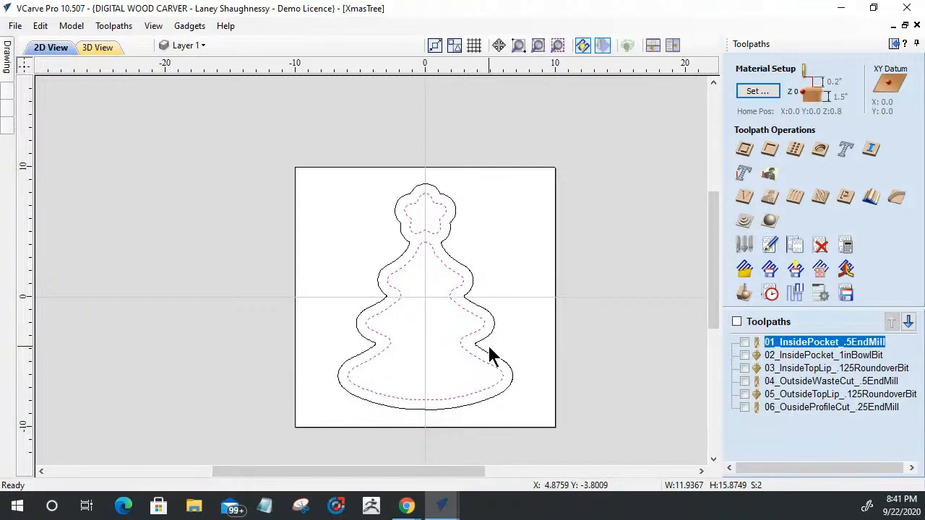
# Close the XmasTree file and create a new empty file
pyautogui.click(16, 26)
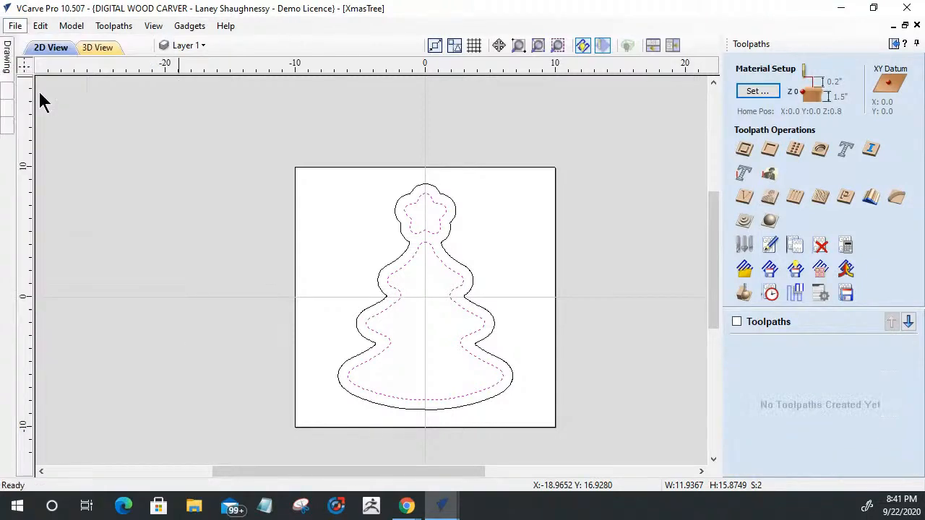
pyautogui.click(34, 88)
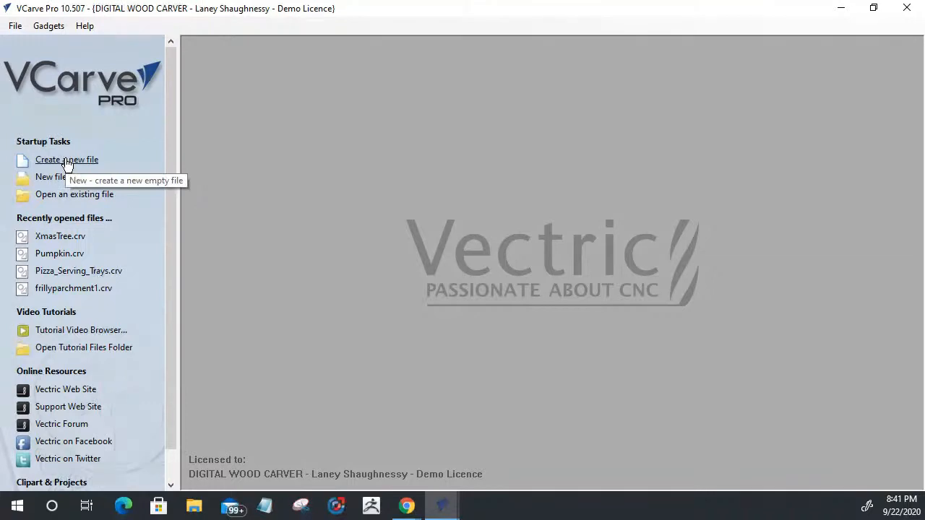
pyautogui.click(66, 160)
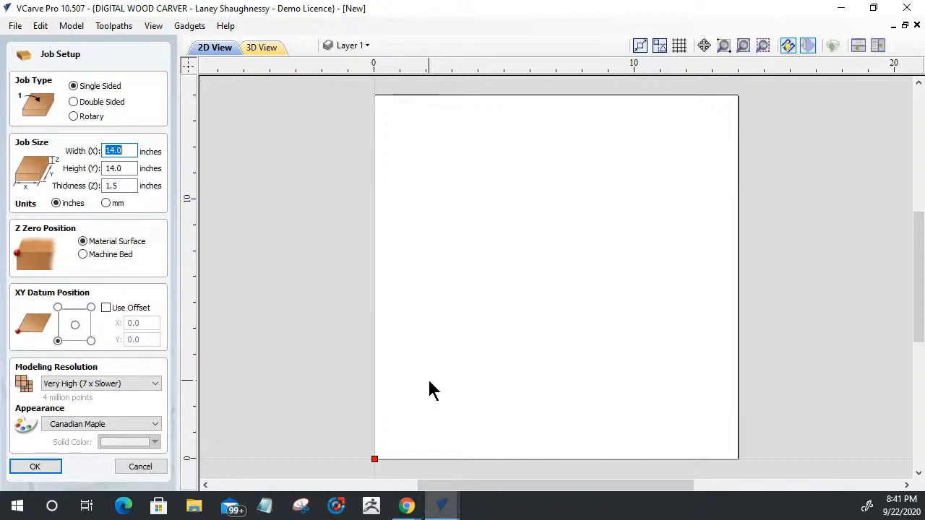
pyautogui.scroll(-3, 429, 390)
pyautogui.scroll(3, 506, 392)
pyautogui.scroll(-3, 404, 320)
pyautogui.scroll(2, 612, 367)
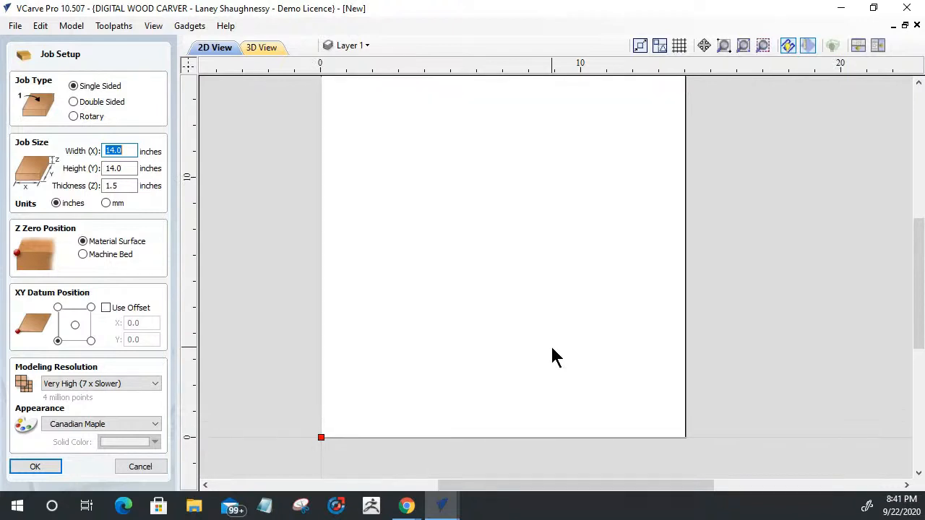
pyautogui.scroll(-1, 547, 357)
pyautogui.scroll(1, 517, 167)
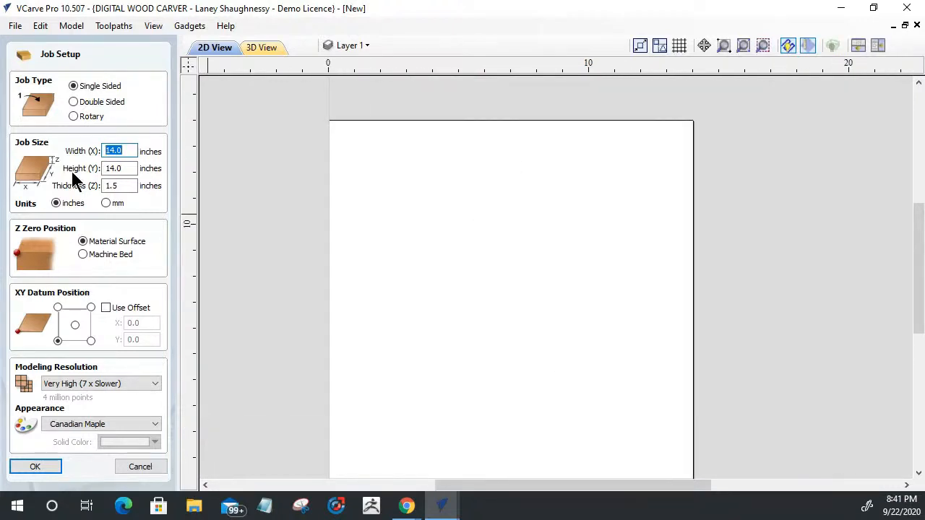
pyautogui.scroll(-1, 468, 196)
pyautogui.scroll(-3, 496, 324)
pyautogui.scroll(3, 496, 324)
# Set the job size to 20 inches wide, 7.25 inches high and 0.5 inch thick, and accept the job setup
pyautogui.click(112, 186)
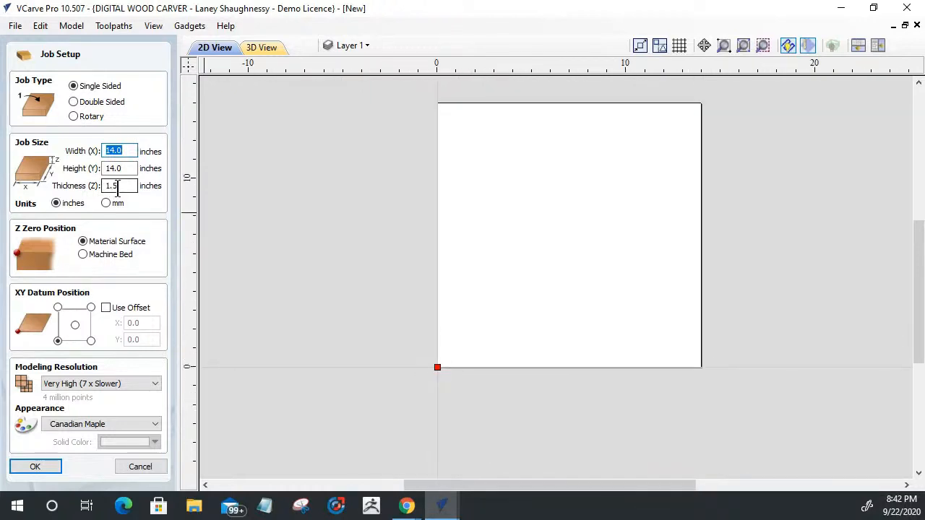
pyautogui.write('.5')
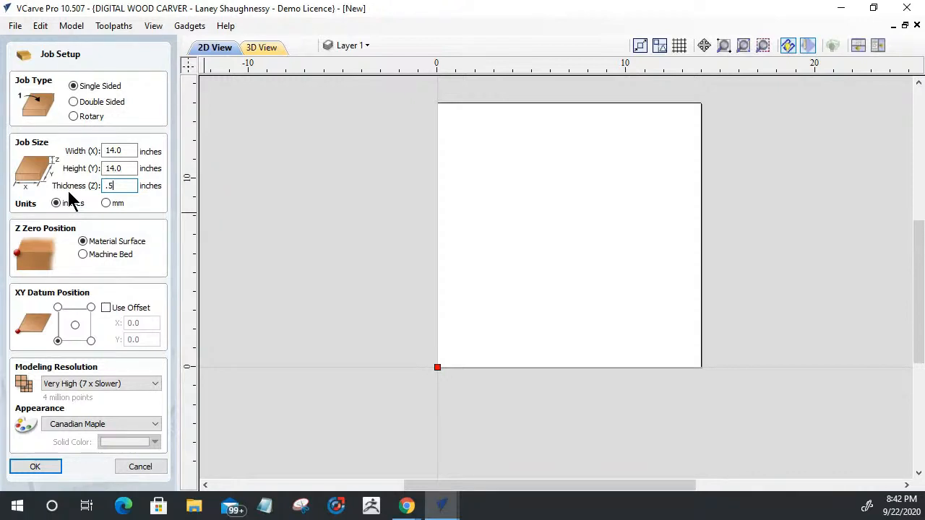
pyautogui.click(112, 169)
pyautogui.click(122, 168)
pyautogui.moveTo(122, 168); pyautogui.dragTo(89, 168)
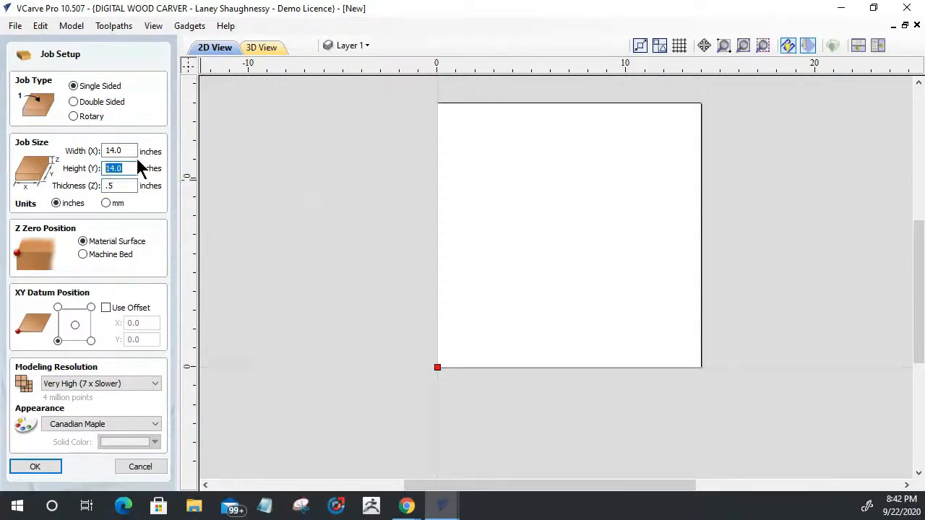
pyautogui.moveTo(123, 151); pyautogui.dragTo(99, 153)
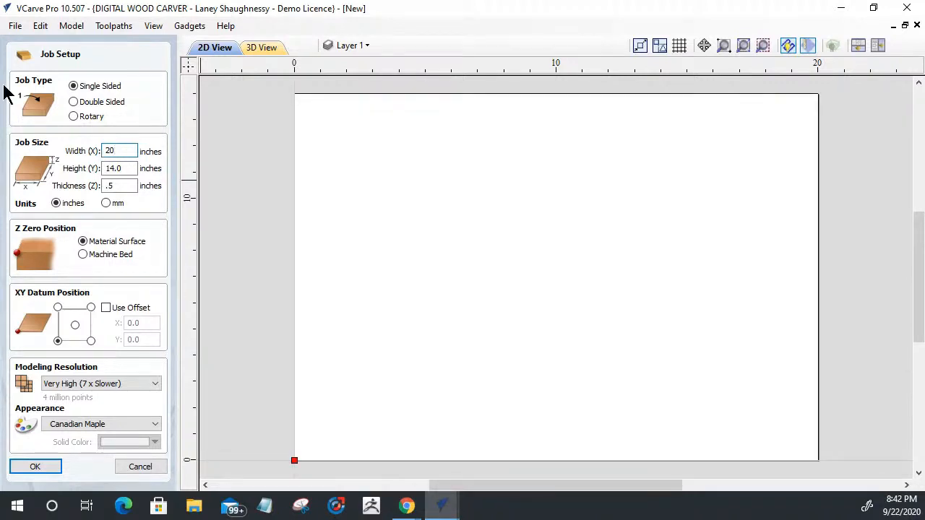
pyautogui.moveTo(120, 169); pyautogui.dragTo(71, 168)
pyautogui.write('7.25')
pyautogui.click(122, 151)
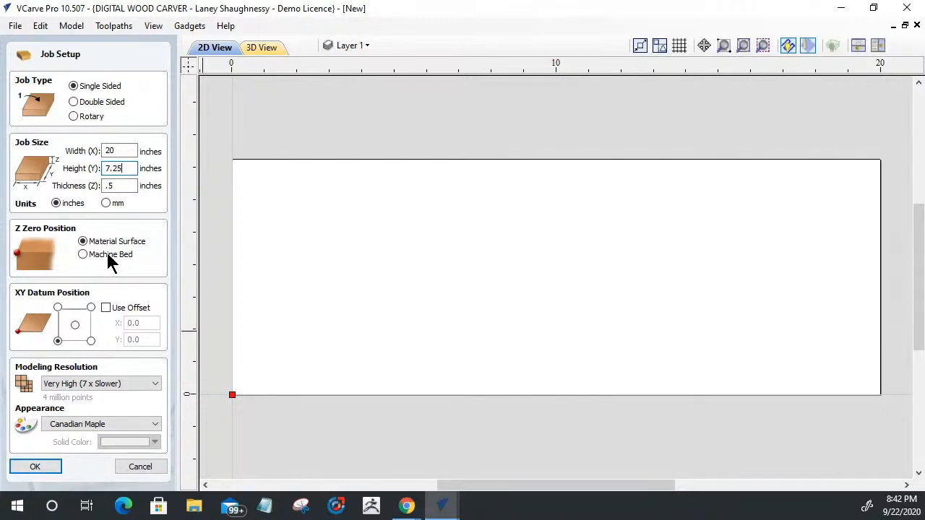
pyautogui.click(31, 466)
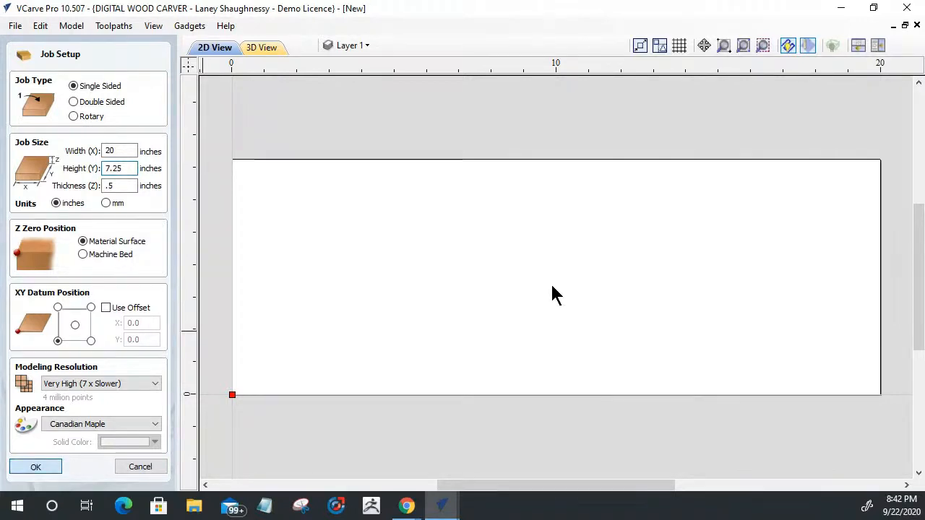
pyautogui.click(31, 471)
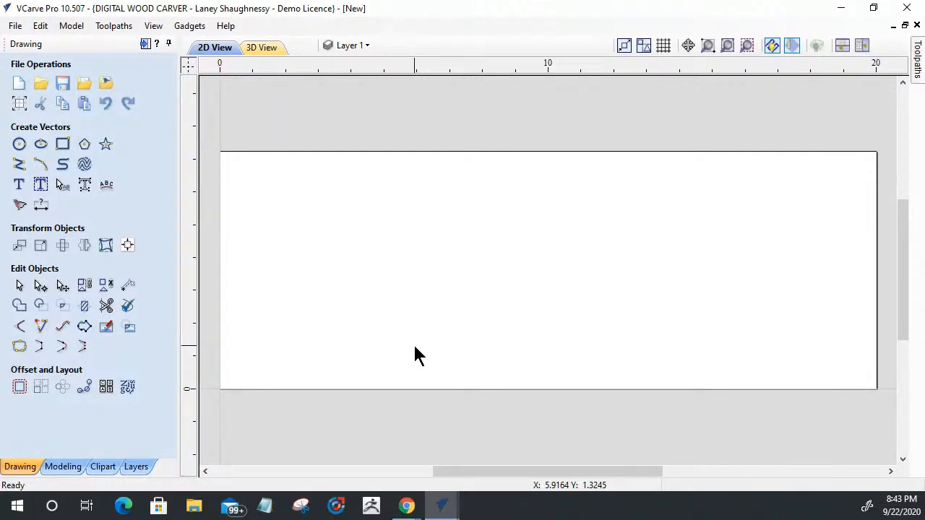
# Draw an ellipse centered at about X 4.2, Y 3.625 on the board and size it 8 inches wide by 5 inches high
pyautogui.click(40, 143)
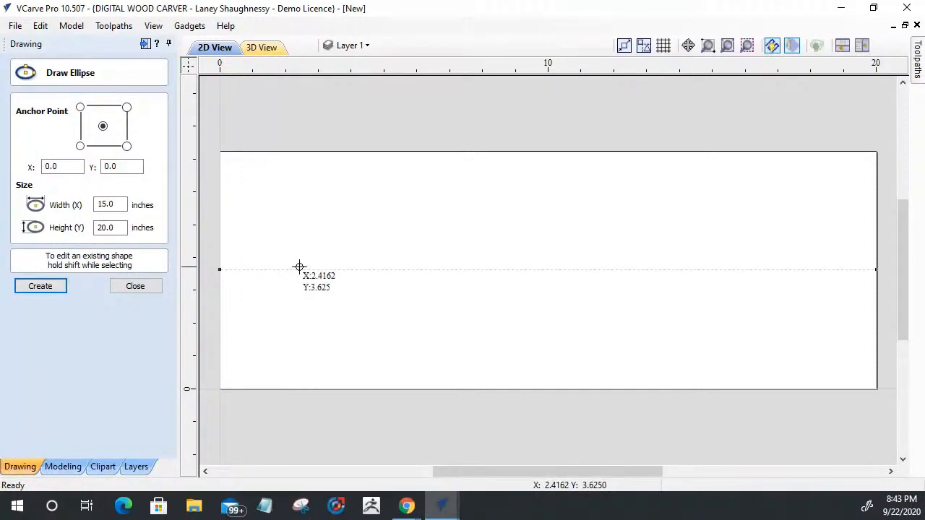
pyautogui.moveTo(357, 268)
pyautogui.mouseDown()
pyautogui.moveTo(506, 389)
pyautogui.moveTo(485, 381)
pyautogui.mouseUp()
pyautogui.moveTo(124, 205); pyautogui.dragTo(69, 199)
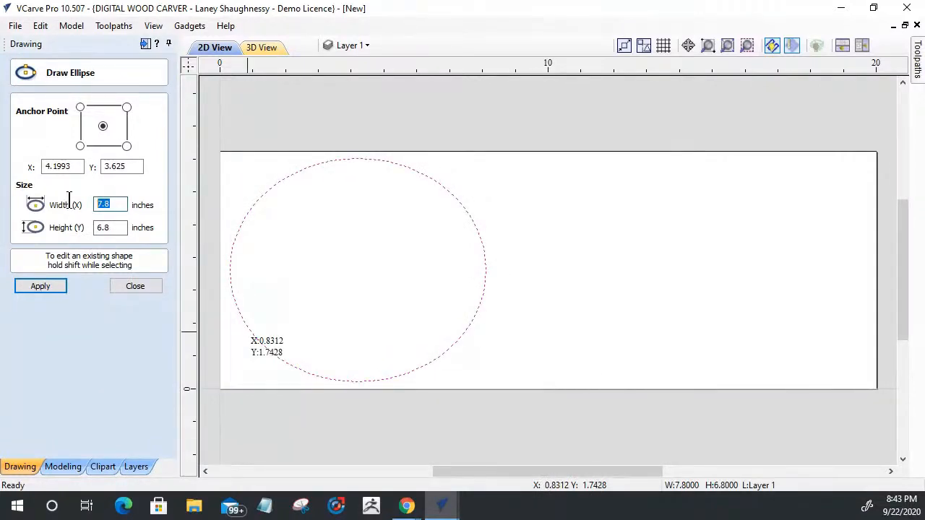
pyautogui.write('8')
pyautogui.moveTo(111, 230); pyautogui.dragTo(84, 247)
pyautogui.write('5')
pyautogui.click(53, 289)
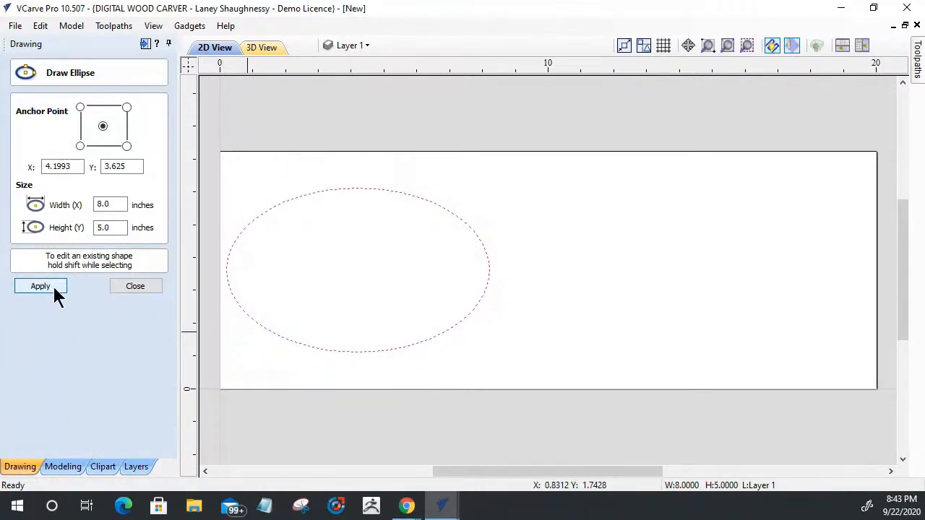
# Try heights of 6 and 7 inches for the ellipse and check its fit on the board
pyautogui.click(96, 230)
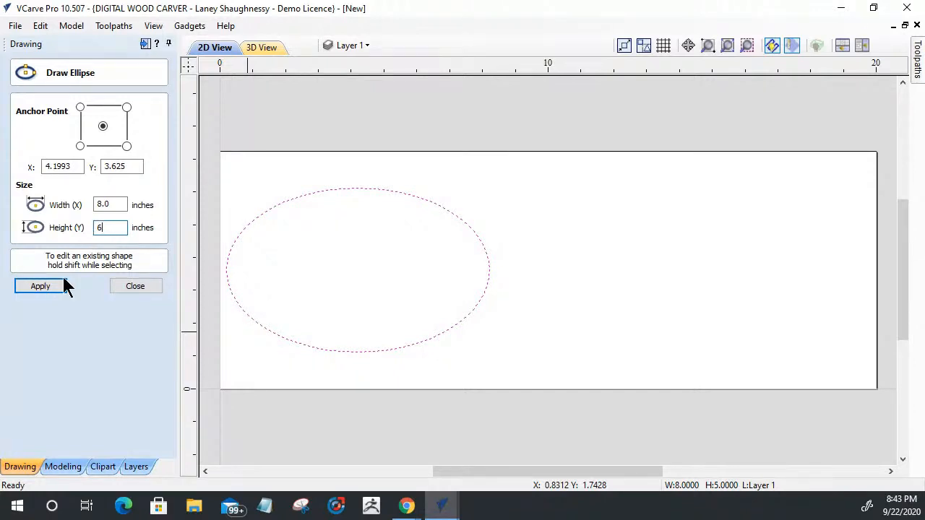
pyautogui.click(40, 286)
pyautogui.click(101, 228)
pyautogui.write('7')
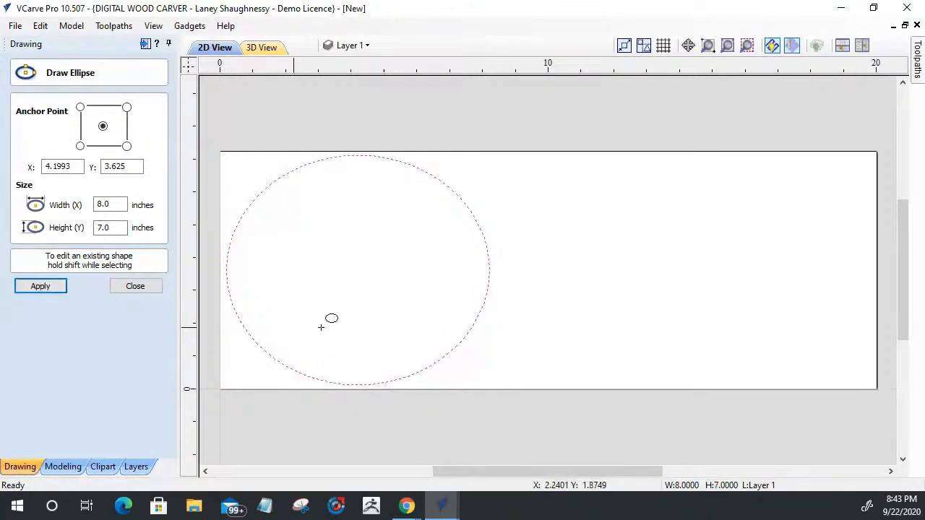
pyautogui.scroll(-2, 318, 320)
pyautogui.scroll(5, 301, 273)
pyautogui.scroll(-2, 307, 278)
pyautogui.scroll(2, 323, 316)
pyautogui.scroll(-2, 322, 316)
# Set the ellipse's height to 6.25 inches and finish the ellipse
pyautogui.click(117, 227)
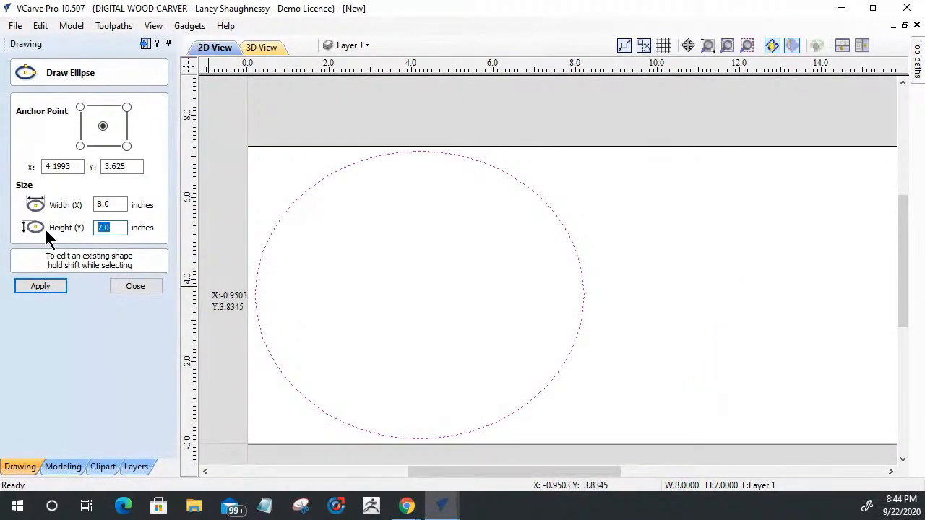
pyautogui.write('6.25')
pyautogui.click(38, 286)
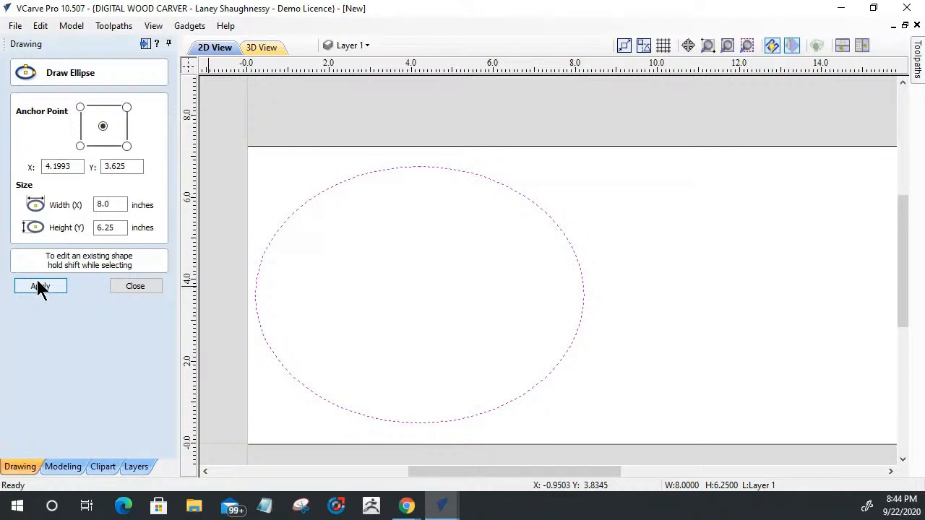
pyautogui.click(137, 286)
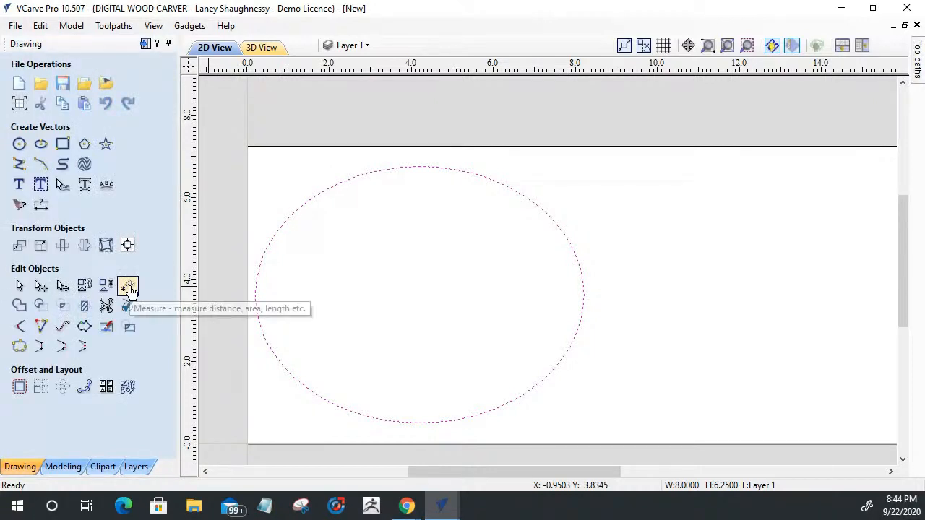
# Draw a small ellipse inside the large one, tilt it to about 0.95 by 0.95 inch overall, and move it near the upper-left edge
pyautogui.click(62, 144)
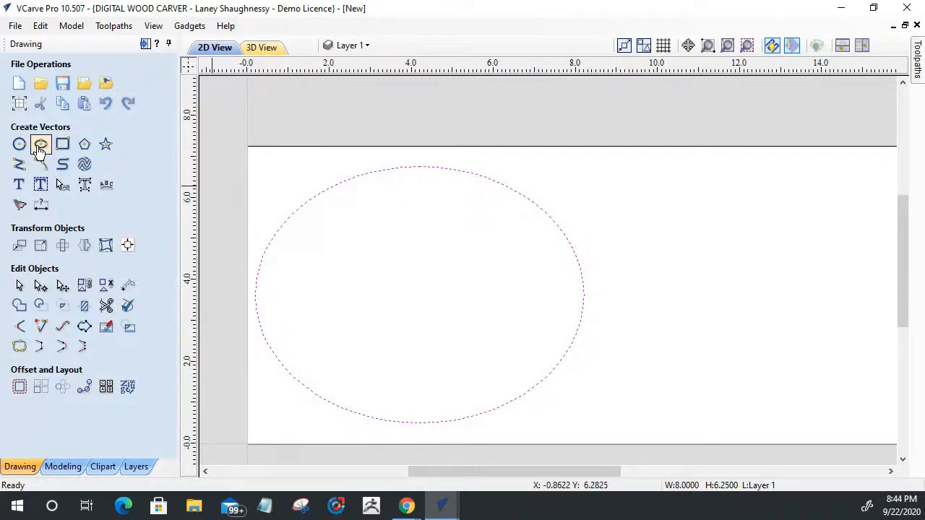
pyautogui.click(41, 145)
pyautogui.moveTo(327, 216)
pyautogui.mouseDown()
pyautogui.moveTo(310, 231)
pyautogui.moveTo(317, 241)
pyautogui.mouseUp()
pyautogui.click(148, 287)
pyautogui.click(328, 239)
pyautogui.moveTo(357, 185); pyautogui.dragTo(351, 181)
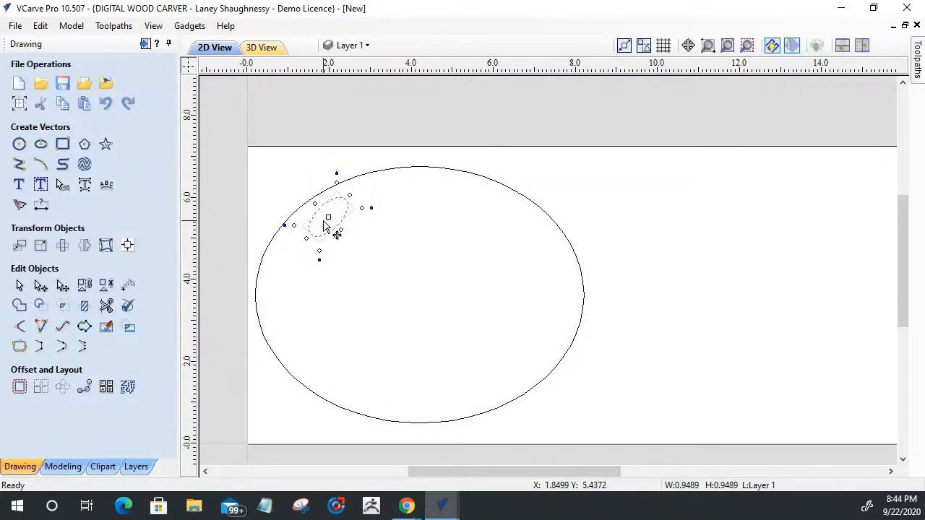
pyautogui.moveTo(323, 223)
pyautogui.mouseDown()
pyautogui.moveTo(336, 222)
pyautogui.moveTo(333, 212)
pyautogui.mouseUp()
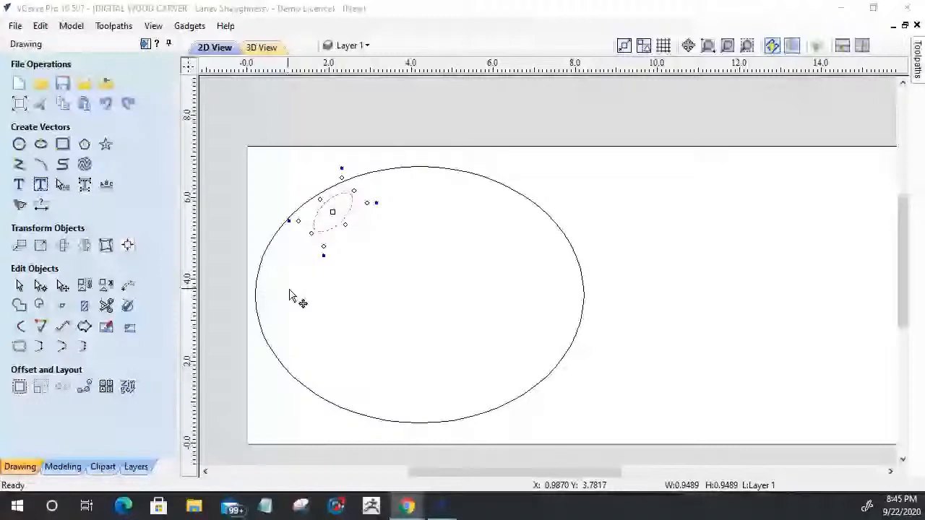
# Measure the distance from the small ellipse's center to the large oval's edge with a length dimension, and delete the dimension
pyautogui.scroll(1, 347, 218)
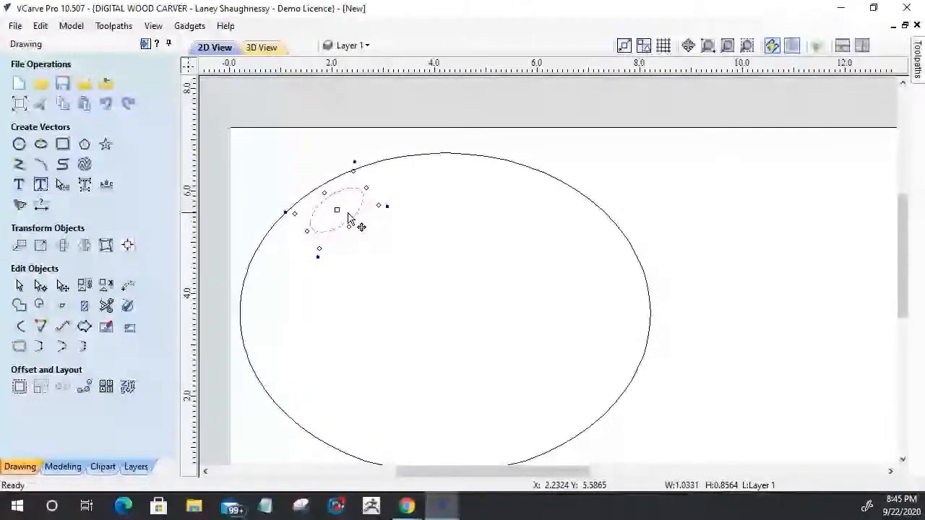
pyautogui.scroll(2, 303, 230)
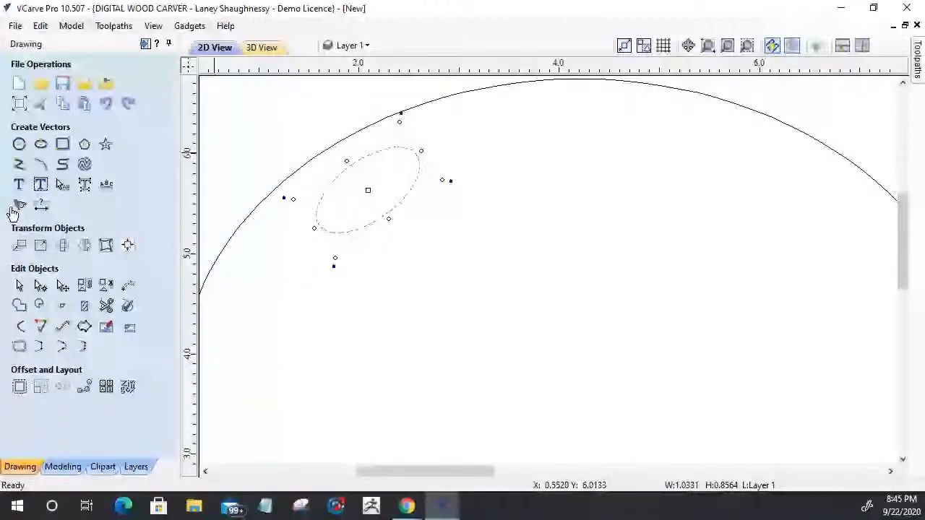
pyautogui.click(41, 205)
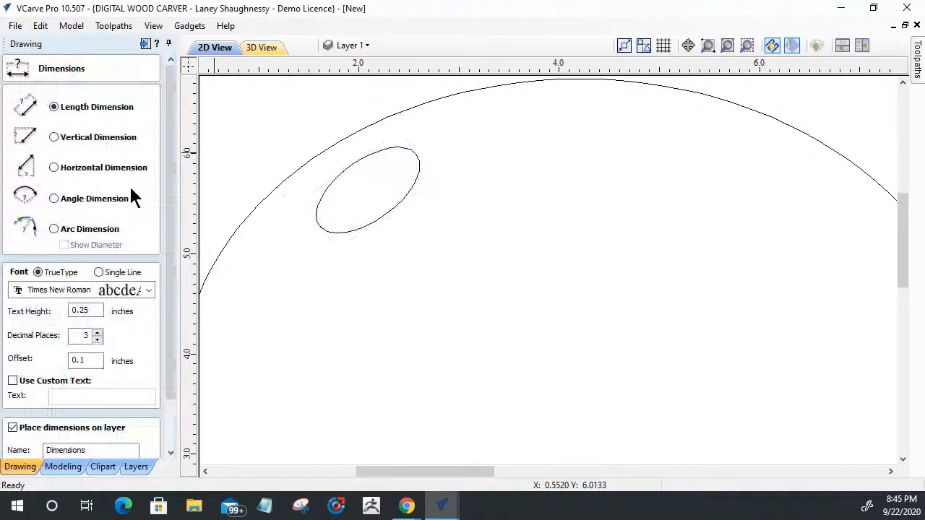
pyautogui.click(368, 187)
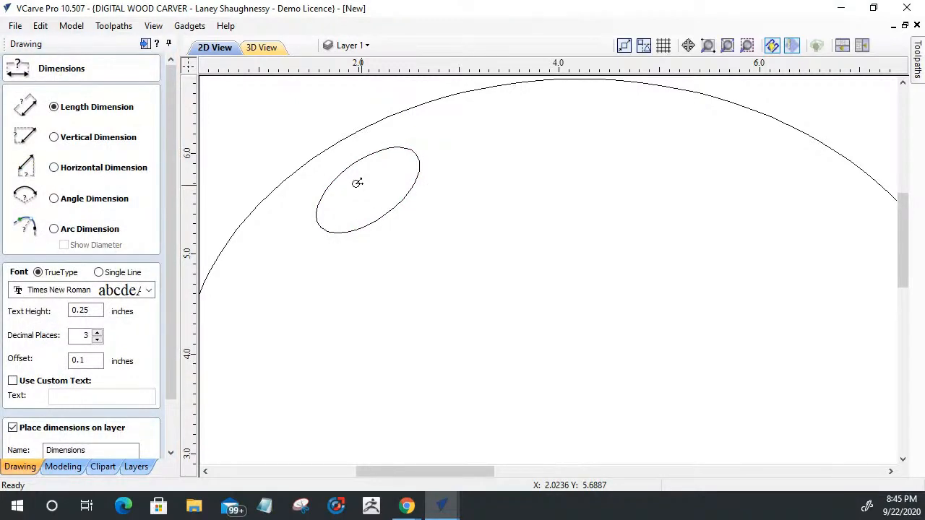
pyautogui.click(330, 150)
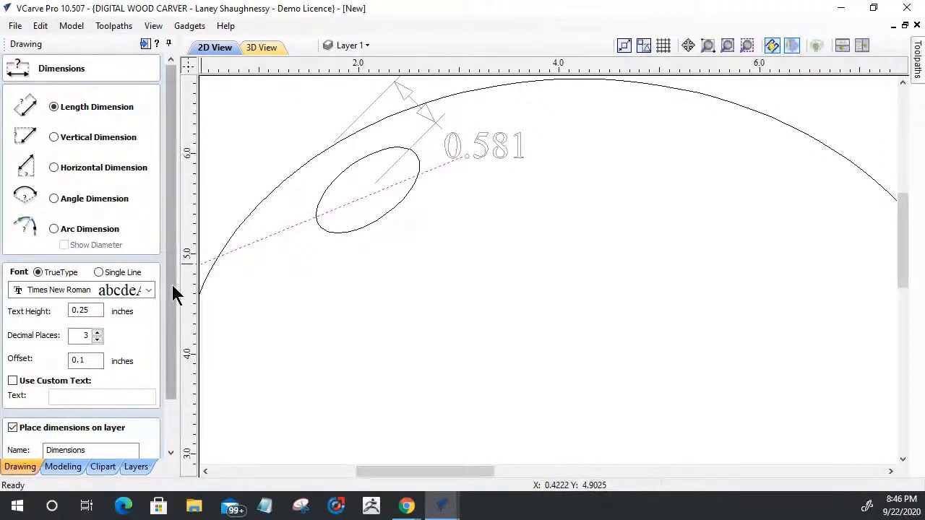
pyautogui.scroll(-3, 140, 378)
pyautogui.click(133, 448)
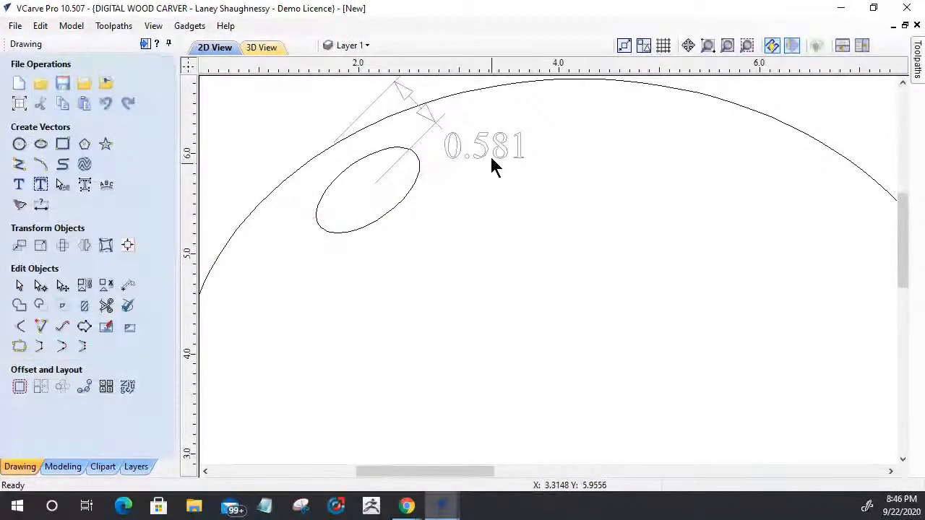
pyautogui.click(489, 152)
pyautogui.press('Delete')
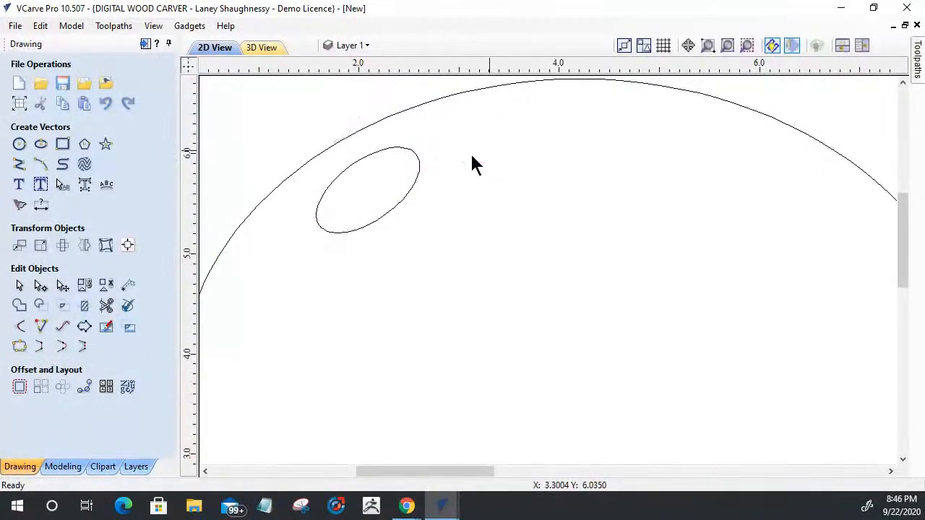
# Move the small tilted ellipse farther in from the large oval's edge, centering it at about X 2.26, Y 5.40
pyautogui.click(390, 213)
pyautogui.click(369, 190)
pyautogui.moveTo(369, 189); pyautogui.dragTo(389, 216)
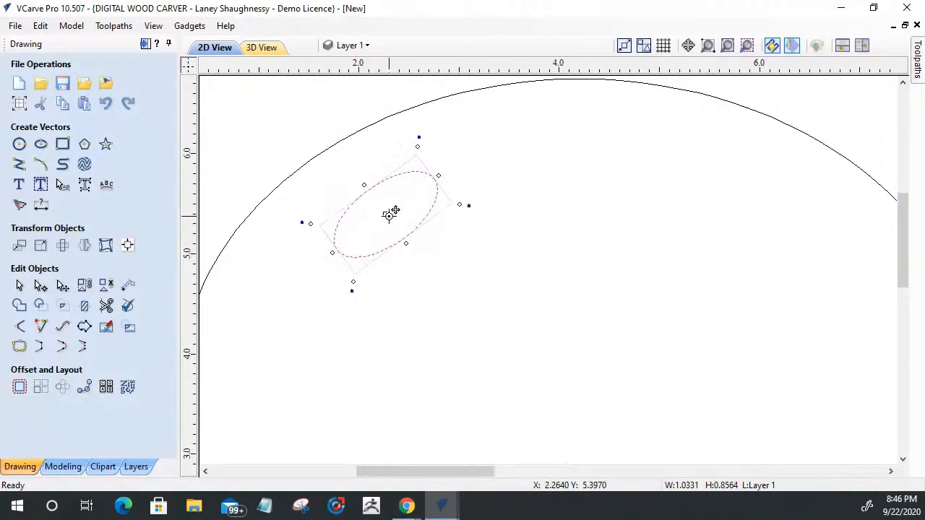
pyautogui.click(445, 299)
pyautogui.scroll(-9, 449, 246)
pyautogui.scroll(4, 437, 292)
pyautogui.scroll(1, 492, 188)
pyautogui.scroll(-1, 494, 185)
pyautogui.scroll(1, 478, 209)
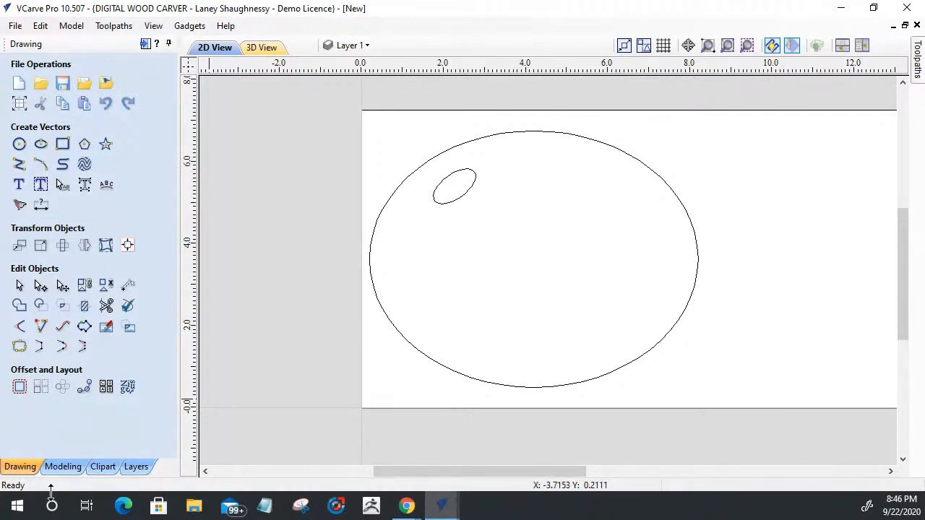
# Place the Dome_Dish_30 clipart from the Domes (Dishes) library folder over the small tilted ellipse
pyautogui.click(103, 468)
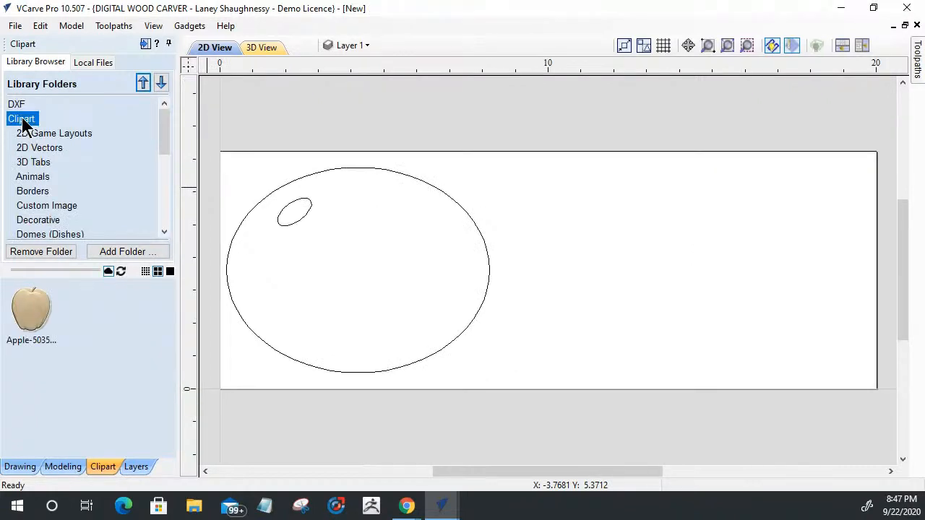
pyautogui.scroll(-4, 57, 190)
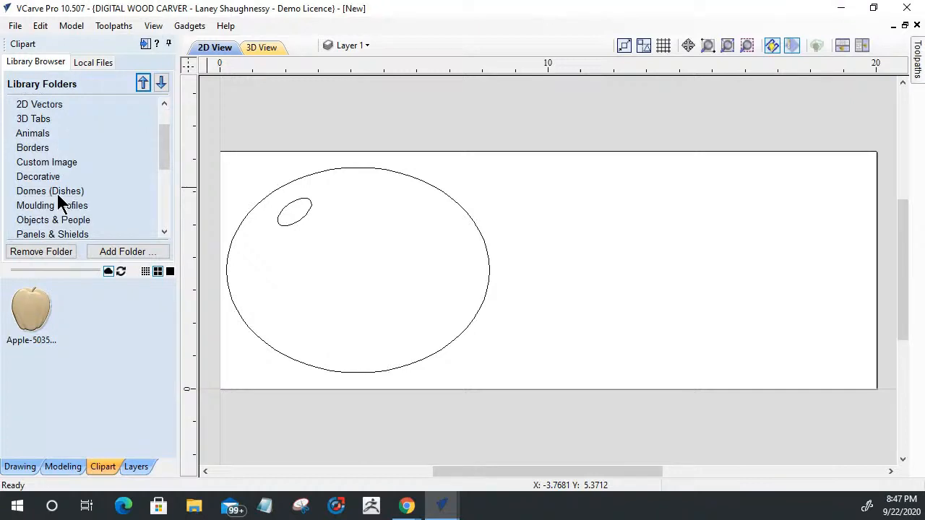
pyautogui.scroll(1, 57, 193)
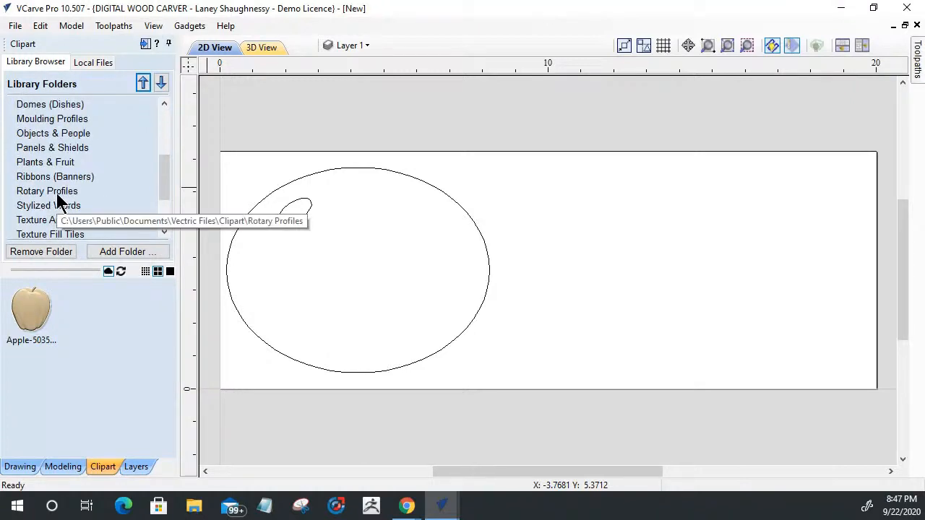
pyautogui.click(43, 104)
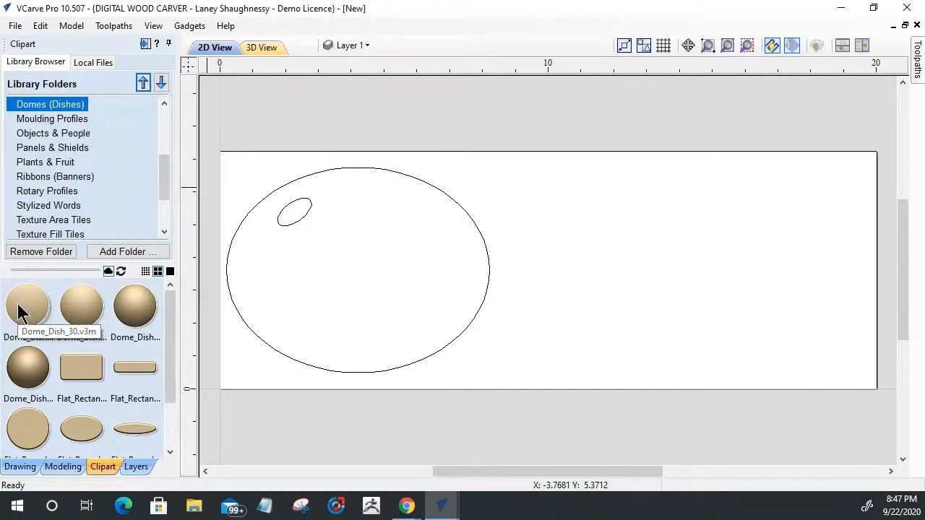
pyautogui.moveTo(20, 310); pyautogui.dragTo(297, 221)
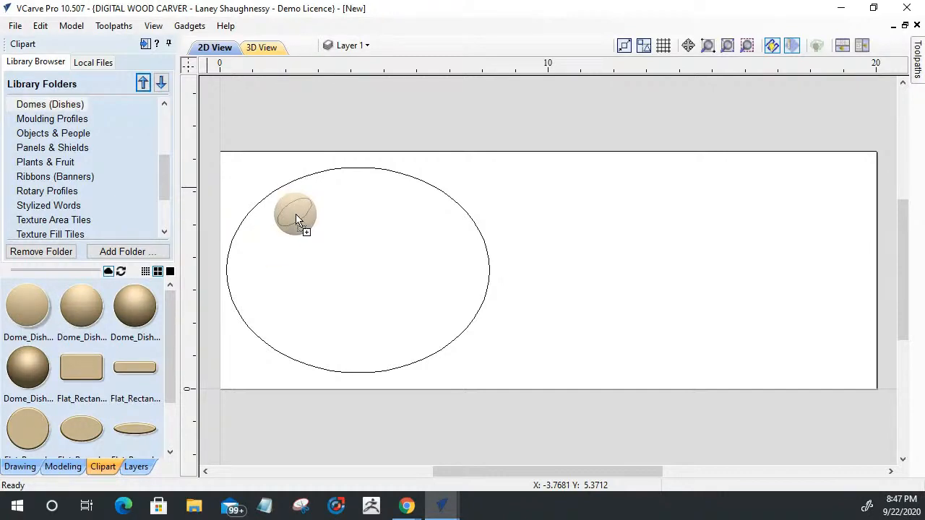
pyautogui.moveTo(297, 220); pyautogui.dragTo(297, 218)
# Scale the dome down to about 0.81 by 0.81 inch over the small ellipse
pyautogui.scroll(-3, 402, 289)
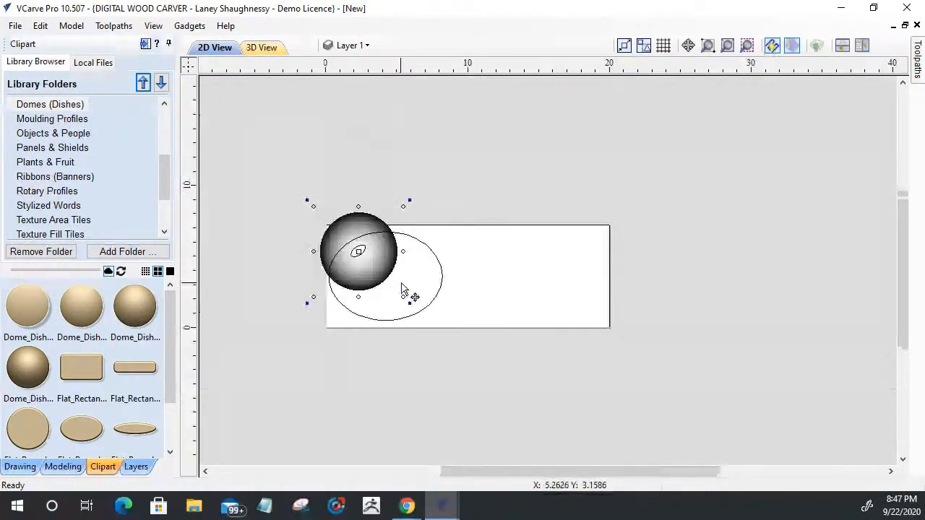
pyautogui.scroll(2, 337, 221)
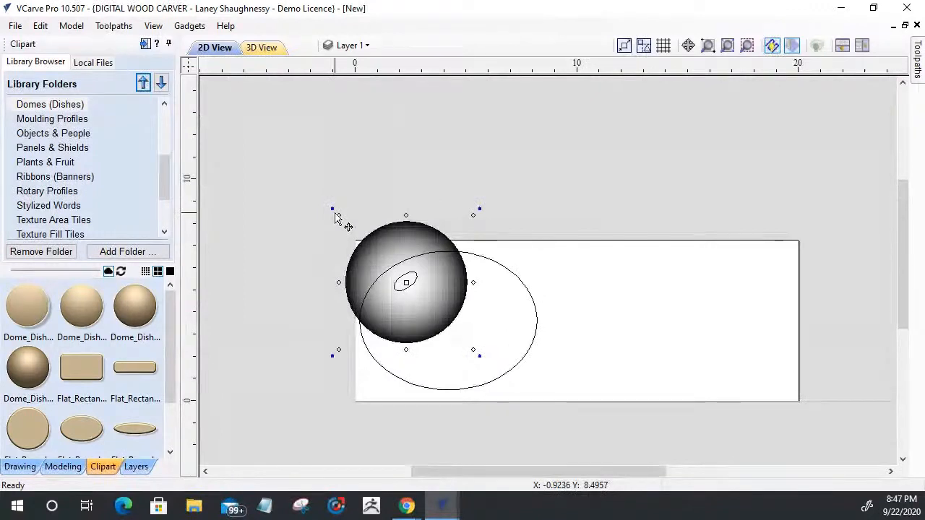
pyautogui.moveTo(337, 216); pyautogui.dragTo(398, 294)
pyautogui.scroll(3, 388, 298)
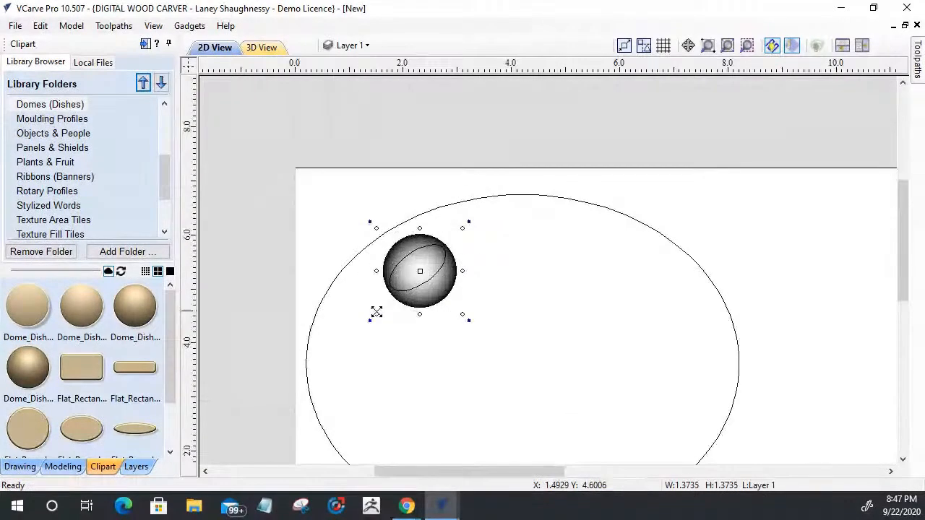
pyautogui.moveTo(377, 312); pyautogui.dragTo(385, 301)
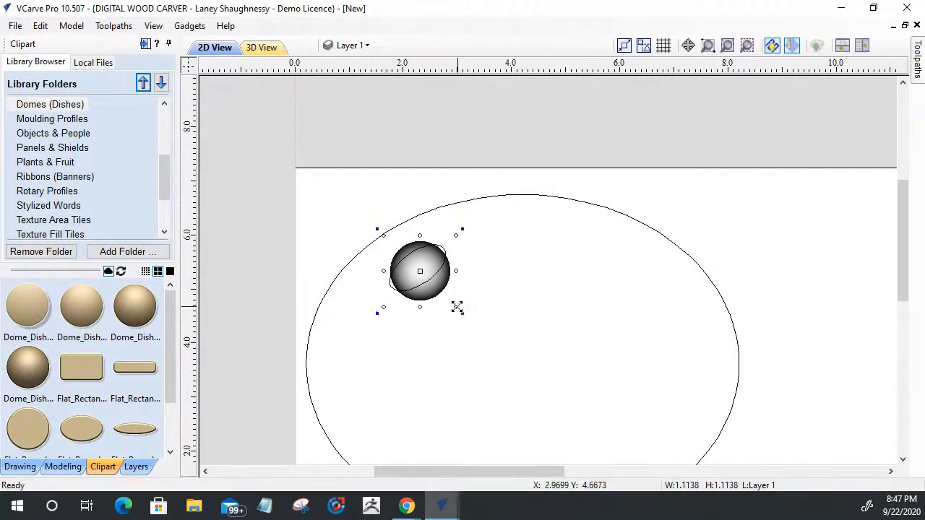
pyautogui.moveTo(457, 307)
pyautogui.mouseDown()
pyautogui.moveTo(423, 286)
pyautogui.moveTo(431, 295)
pyautogui.mouseUp()
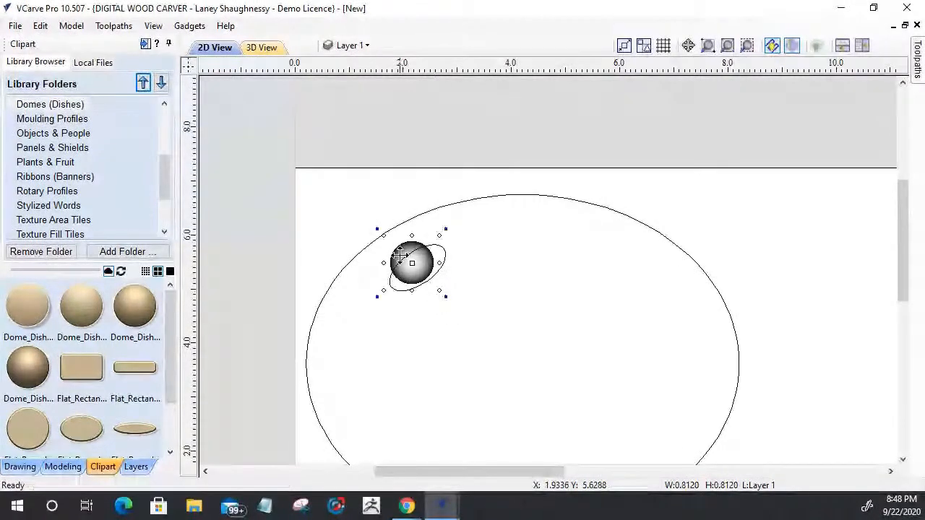
# Reshape the dome into a horizontal oval about 1.36 inches wide by 0.81 inch high
pyautogui.click(381, 234)
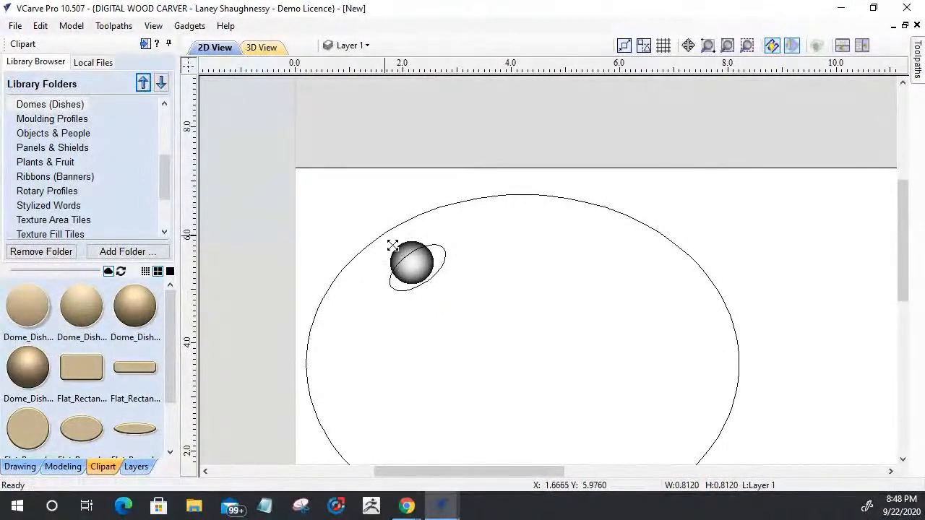
pyautogui.click(415, 275)
pyautogui.moveTo(402, 290); pyautogui.dragTo(388, 299)
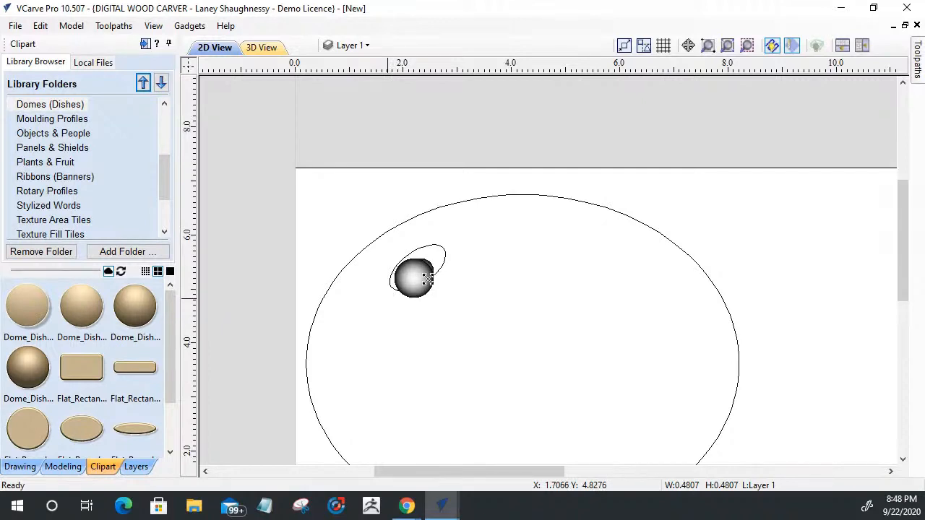
pyautogui.moveTo(438, 253); pyautogui.dragTo(449, 242)
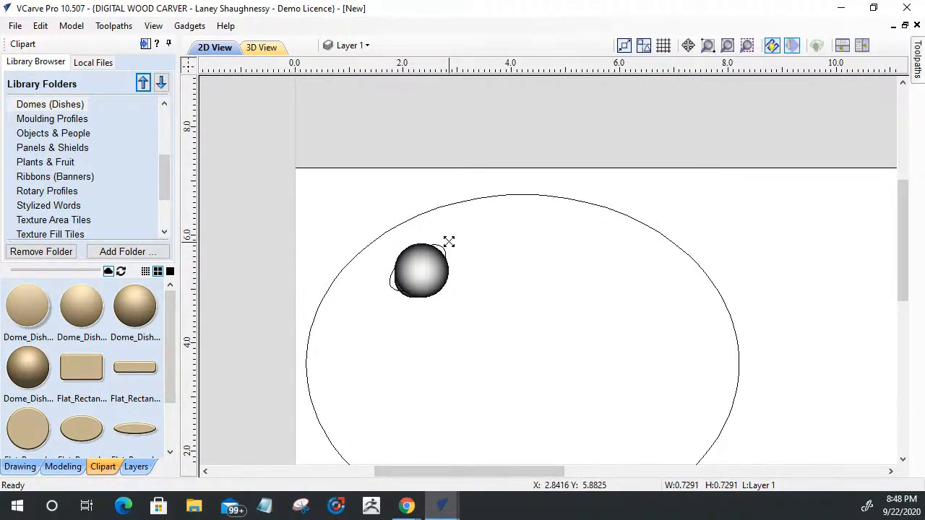
pyautogui.click(410, 273)
pyautogui.click(389, 275)
pyautogui.moveTo(382, 279); pyautogui.dragTo(377, 280)
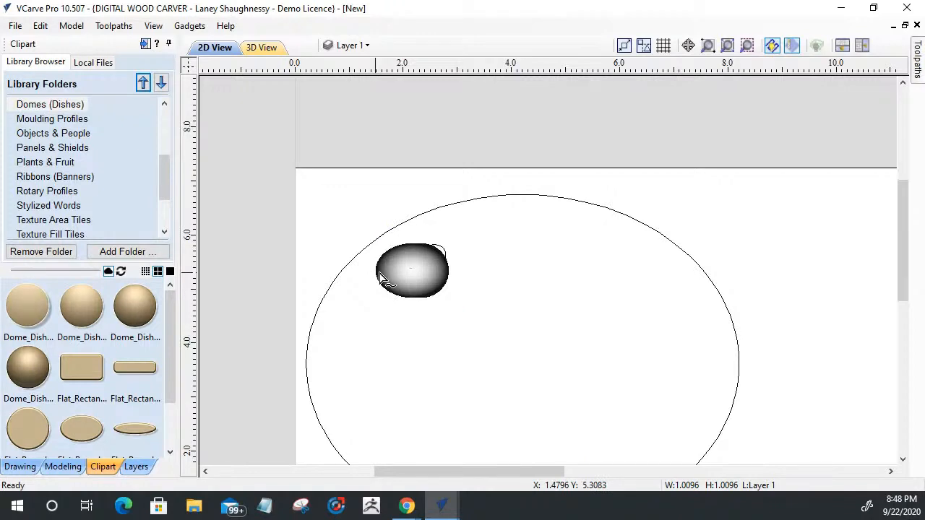
pyautogui.click(408, 241)
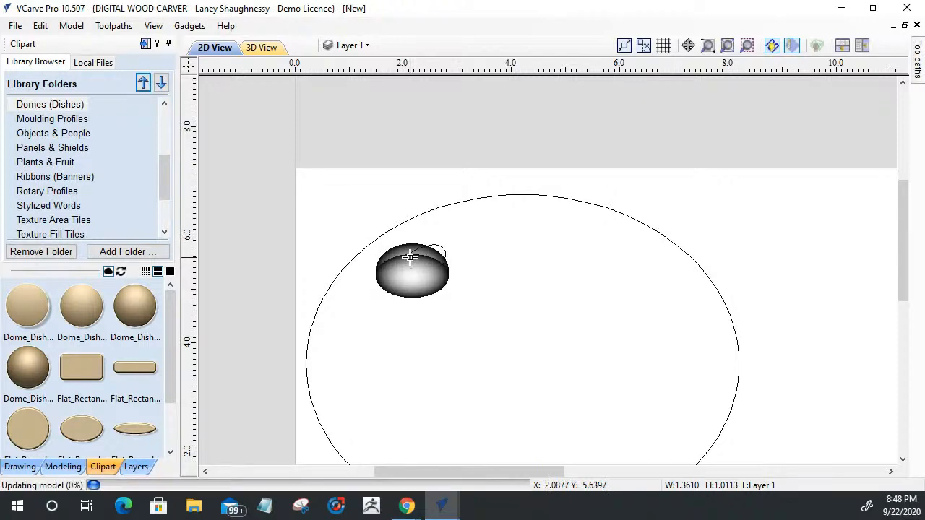
pyautogui.click(412, 264)
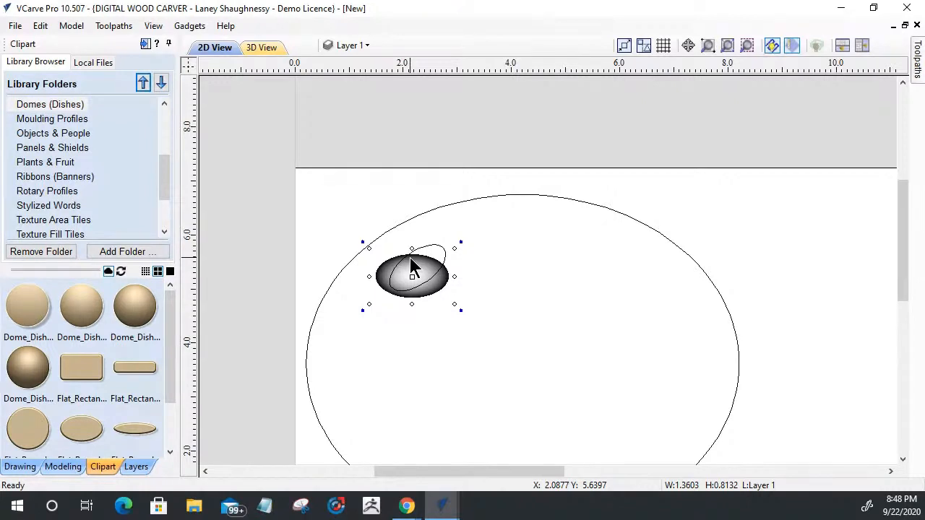
# Center the oval dome on the small ellipse, rotate it to match the tilt, and shrink it to about 1.07 by 0.98 inch overall
pyautogui.press('9')
pyautogui.moveTo(415, 276); pyautogui.dragTo(418, 268)
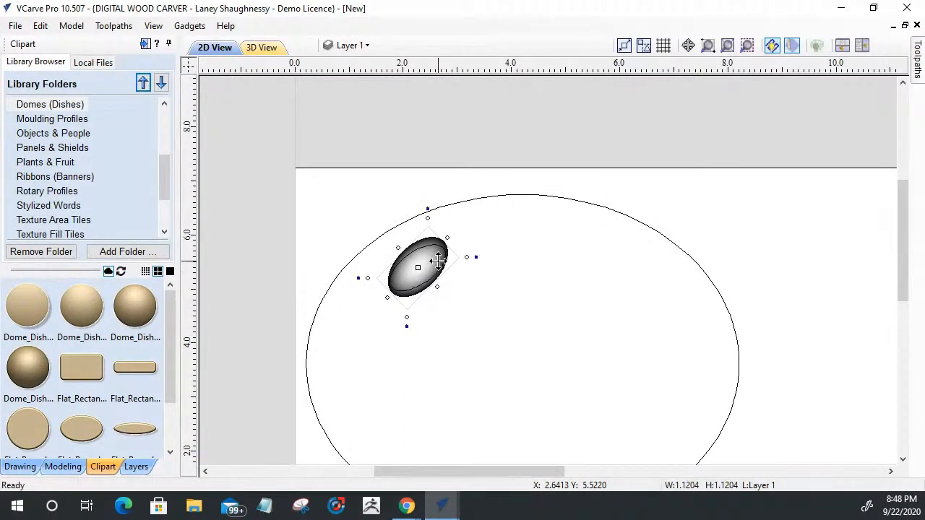
pyautogui.scroll(4, 438, 261)
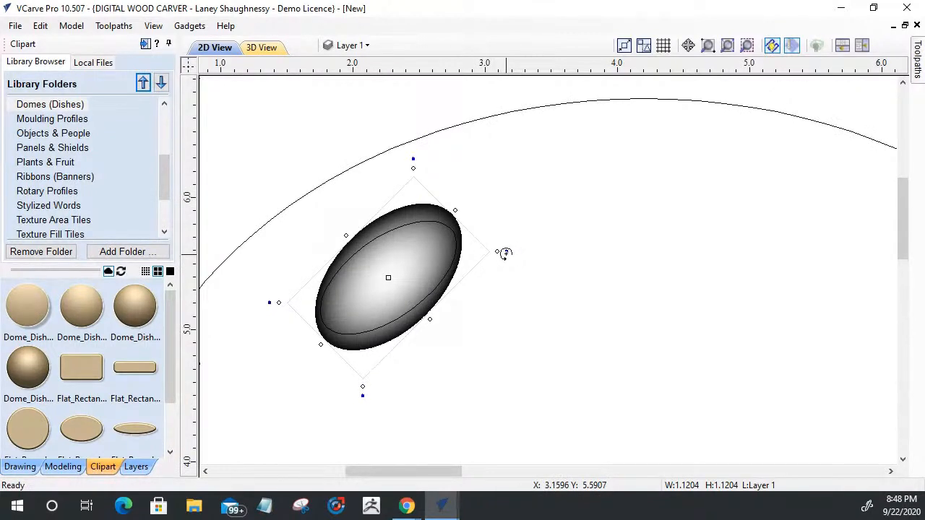
pyautogui.moveTo(506, 258); pyautogui.dragTo(505, 262)
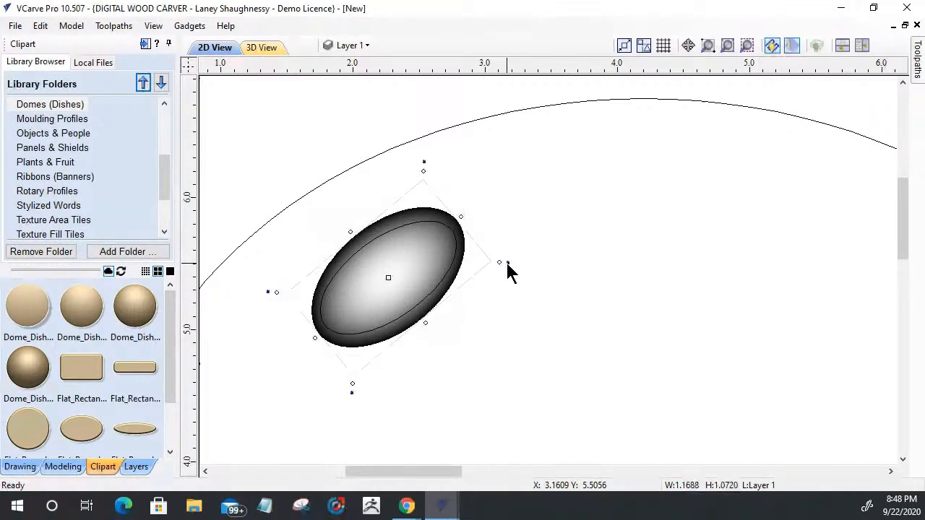
pyautogui.moveTo(498, 263); pyautogui.dragTo(483, 263)
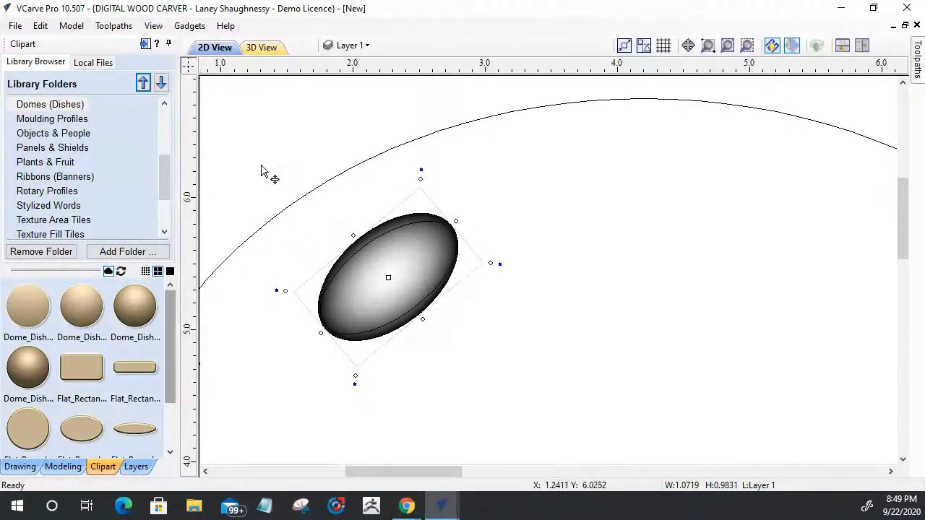
# Set the dome component to subtract from the model so it forms a dish, and check its fit over the small ellipse
pyautogui.click(261, 48)
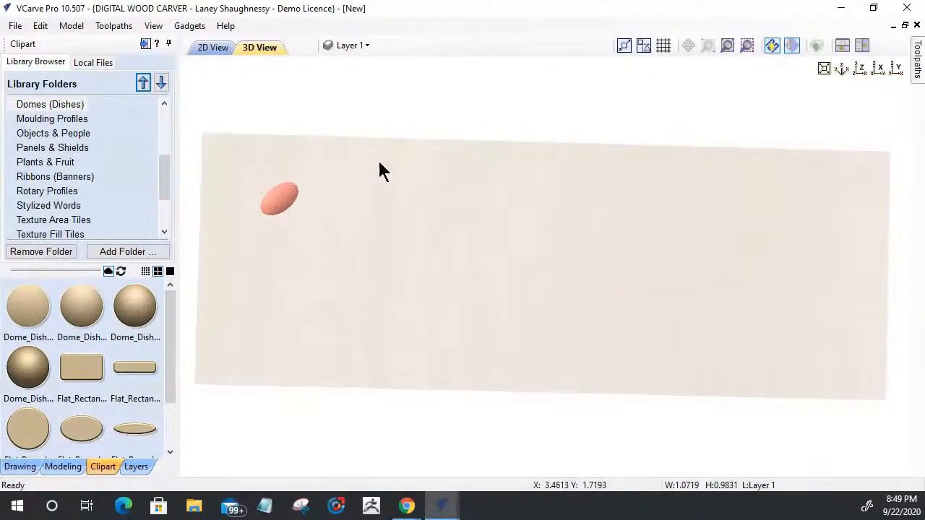
pyautogui.moveTo(379, 164); pyautogui.dragTo(370, 294)
pyautogui.moveTo(296, 172); pyautogui.dragTo(308, 340)
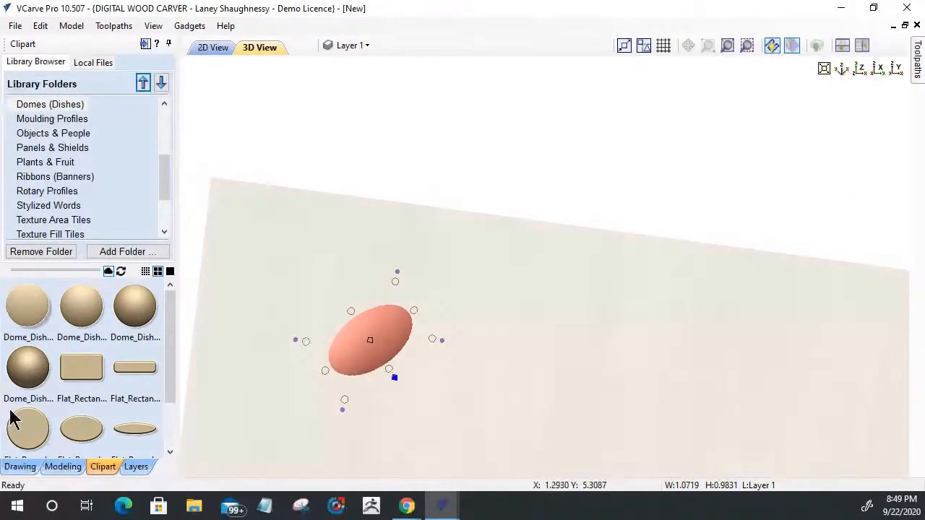
pyautogui.click(63, 466)
pyautogui.click(41, 84)
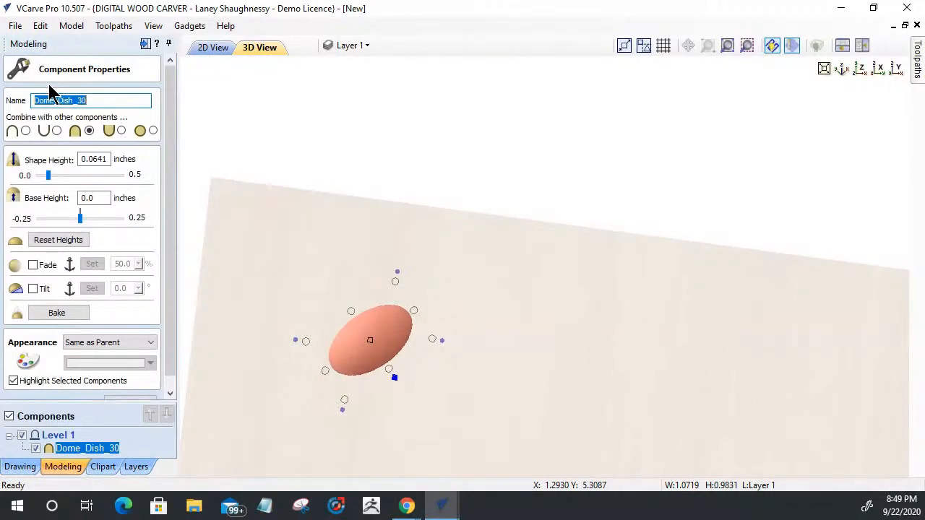
pyautogui.click(57, 130)
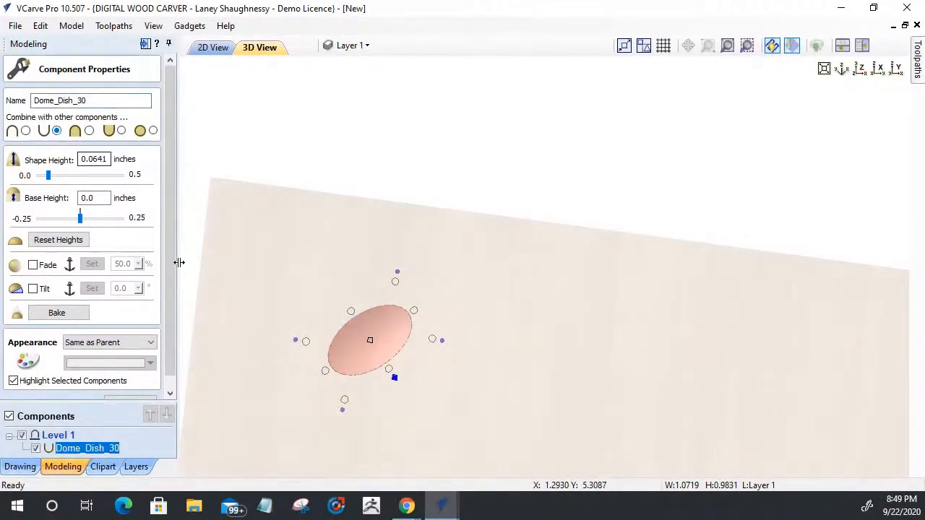
pyautogui.click(214, 48)
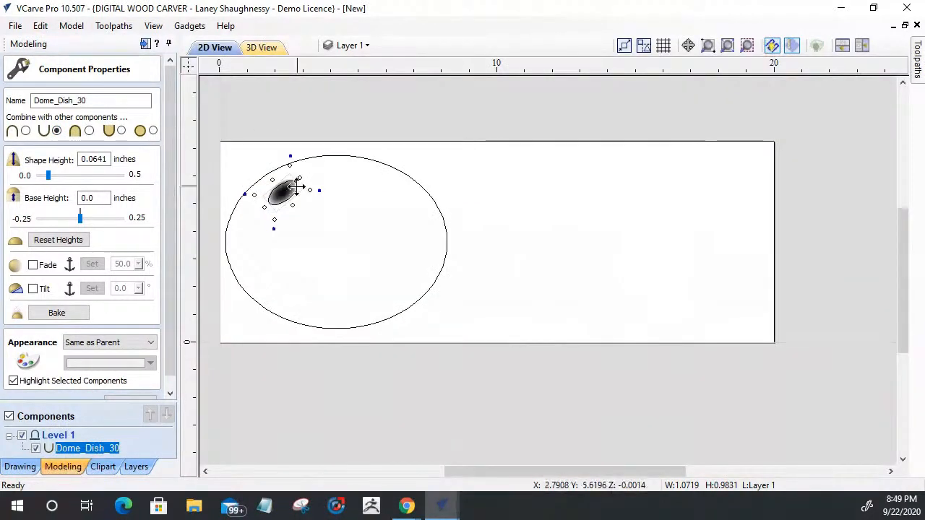
pyautogui.scroll(4, 292, 190)
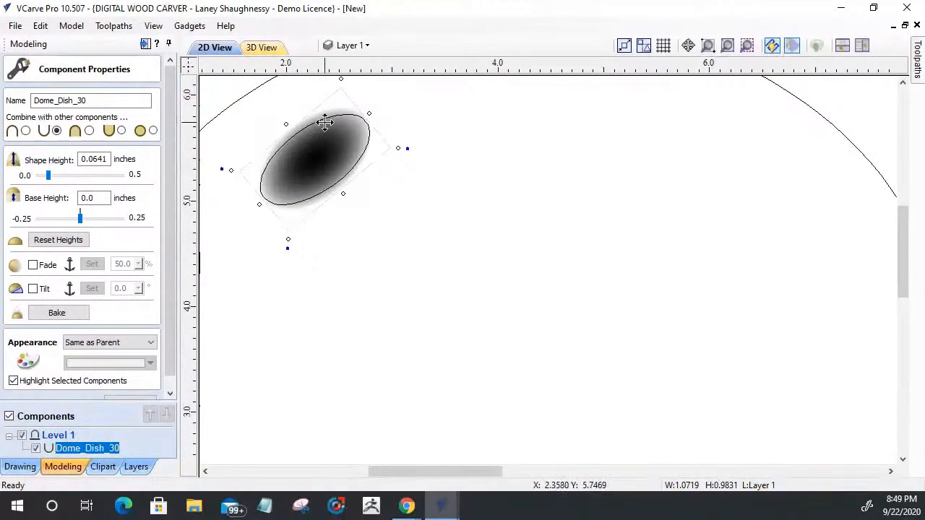
# Close the dome's component properties and inspect the recessed dish in the 3D view
pyautogui.scroll(-1, 175, 375)
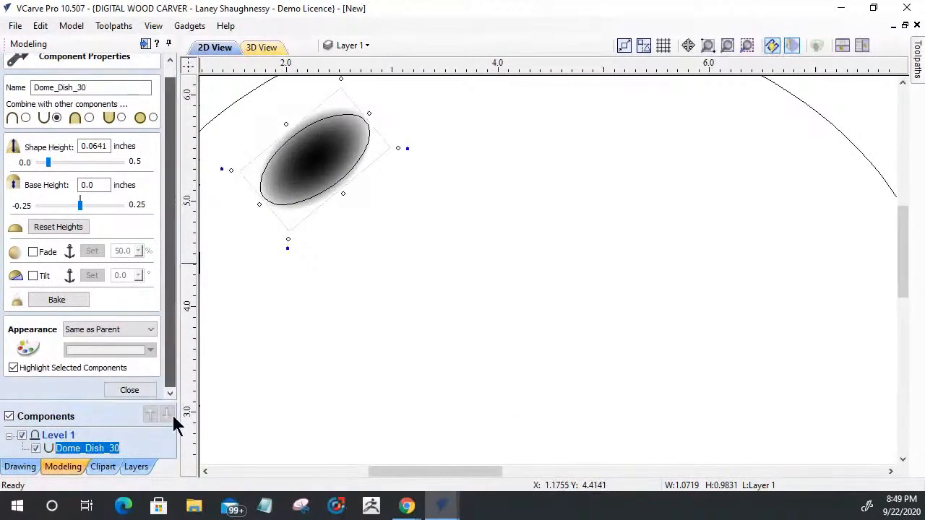
pyautogui.click(126, 390)
pyautogui.click(277, 209)
pyautogui.click(278, 204)
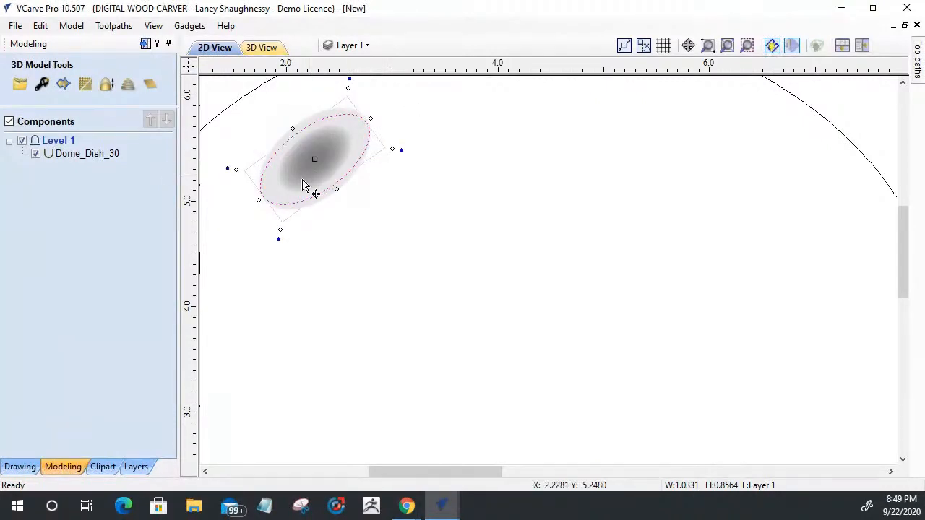
pyautogui.click(262, 48)
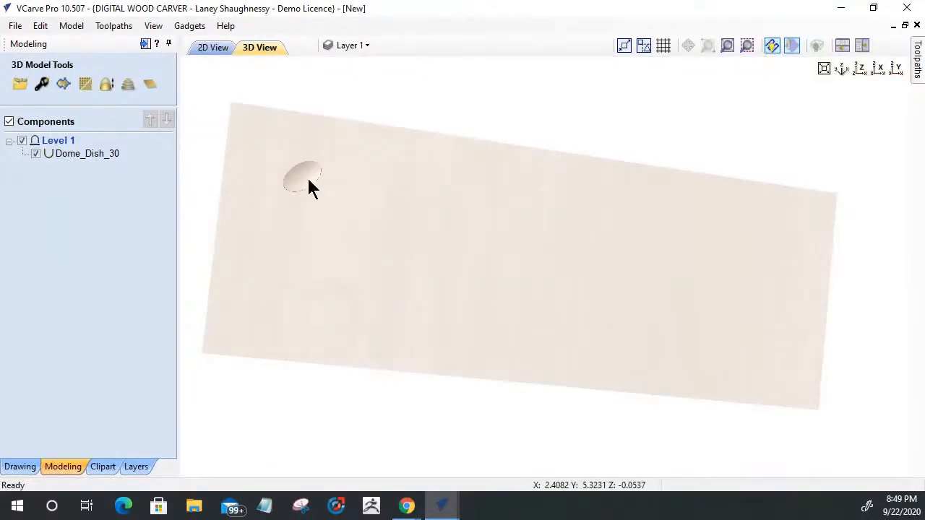
pyautogui.moveTo(382, 311); pyautogui.dragTo(271, 213)
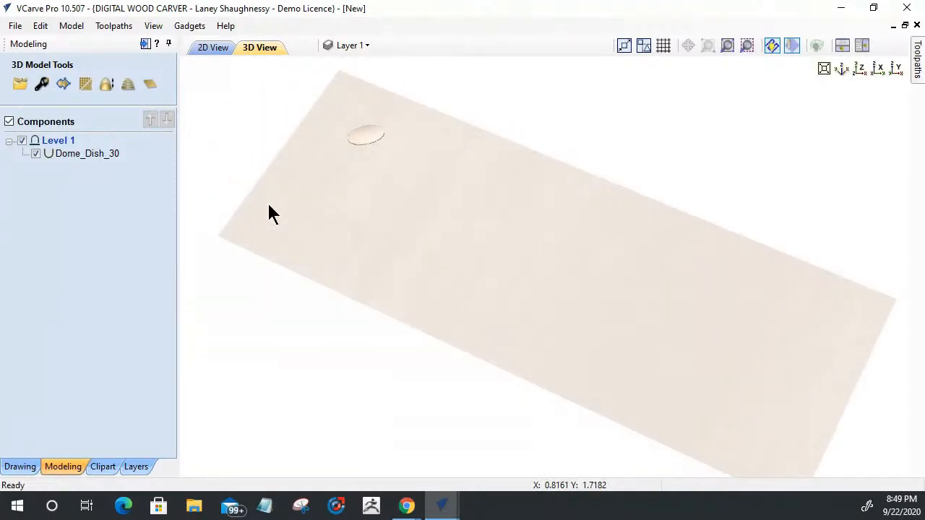
pyautogui.click(211, 47)
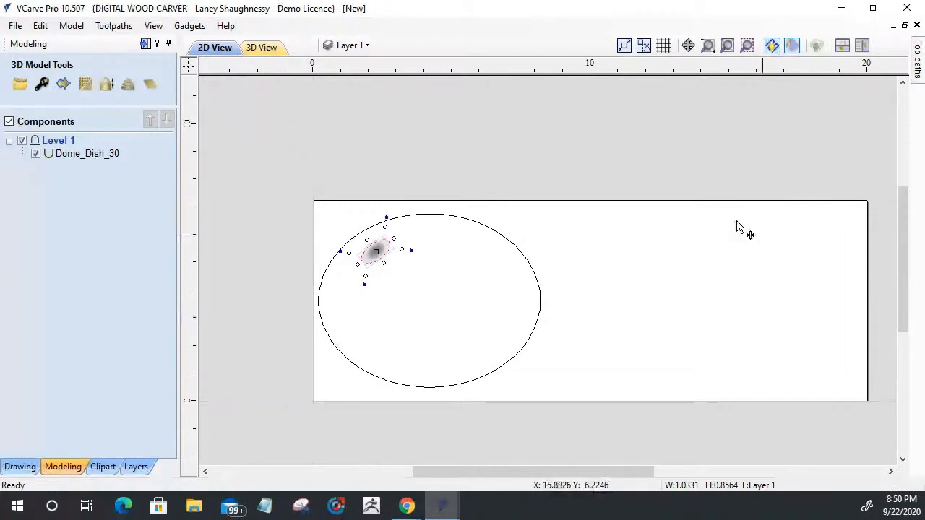
# Draw a circle about 1.2 inches in diameter inside the oval's right end, centered near X 7.13, Y 3.625
pyautogui.scroll(3, 311, 305)
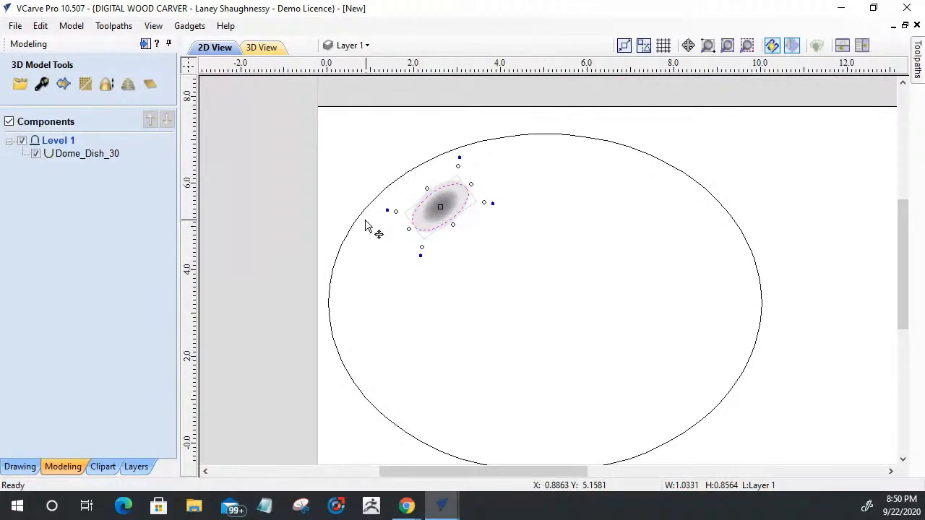
pyautogui.scroll(-1, 365, 223)
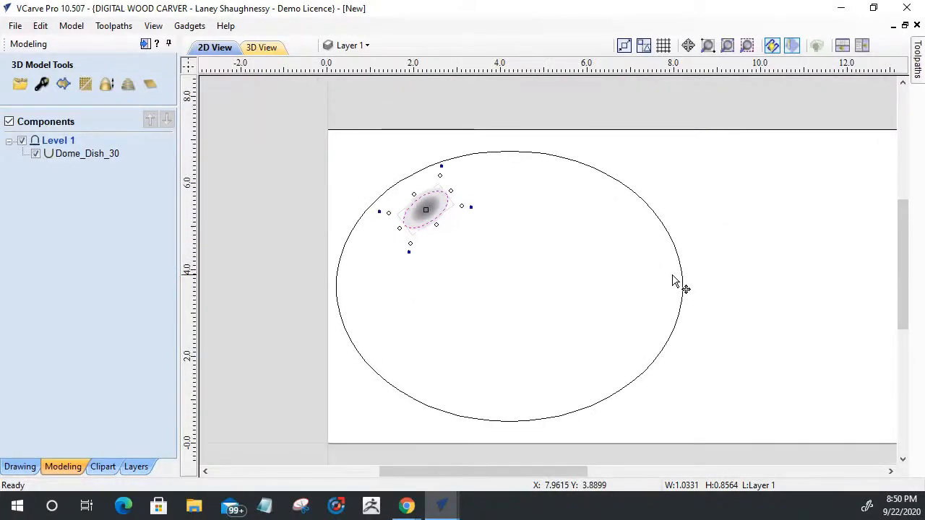
pyautogui.click(20, 466)
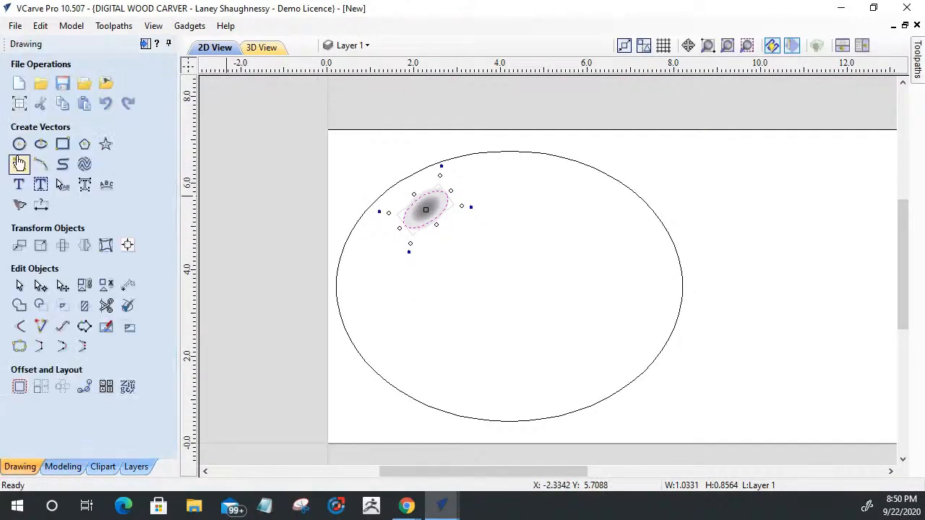
pyautogui.click(19, 143)
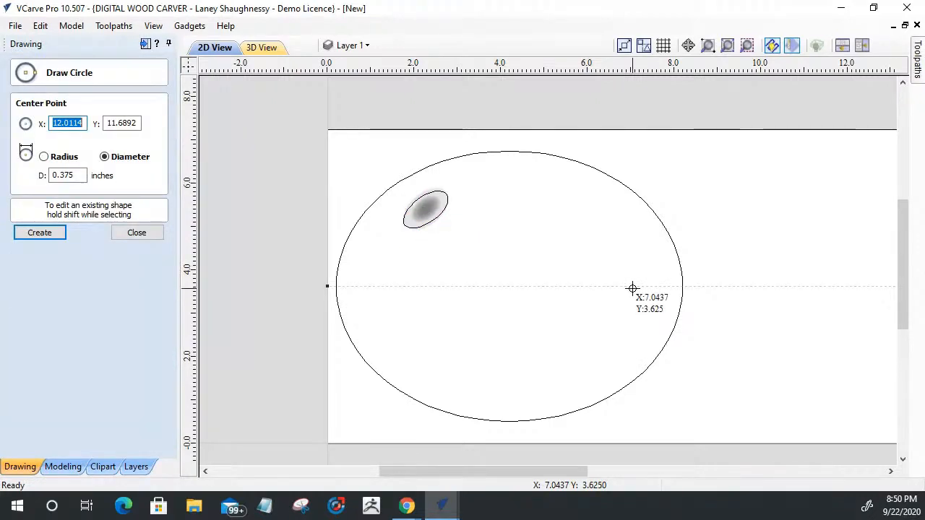
pyautogui.moveTo(636, 286); pyautogui.dragTo(643, 311)
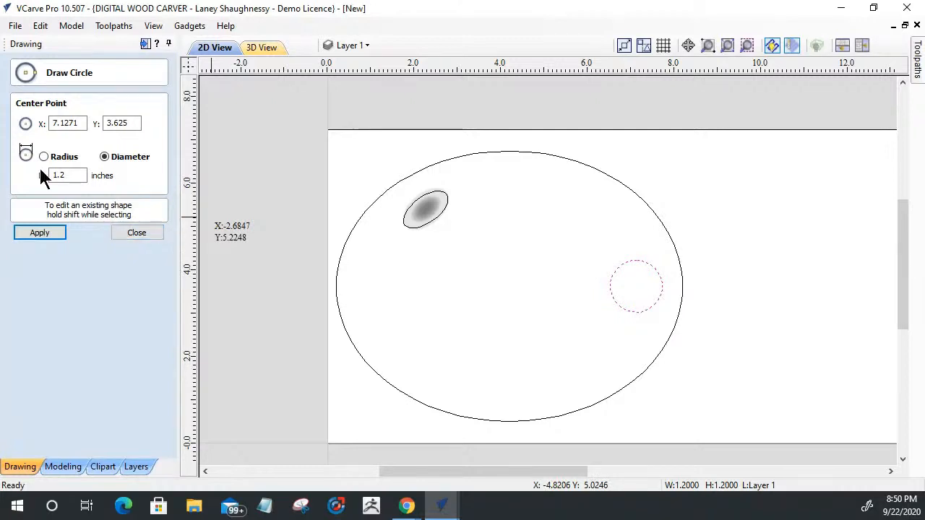
# Set the circle's diameter to 1.5 inches and move it toward the oval's center to about X 6.7
pyautogui.moveTo(72, 175); pyautogui.dragTo(61, 174)
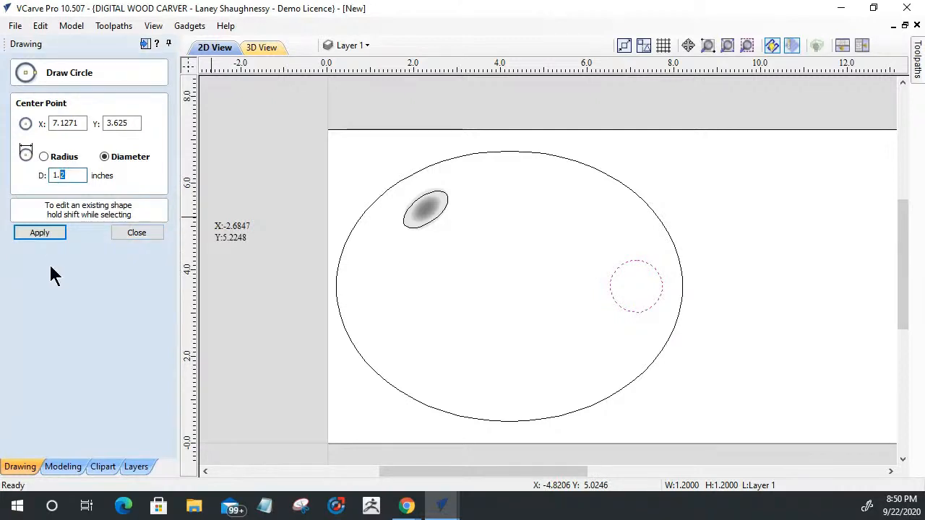
pyautogui.write('5')
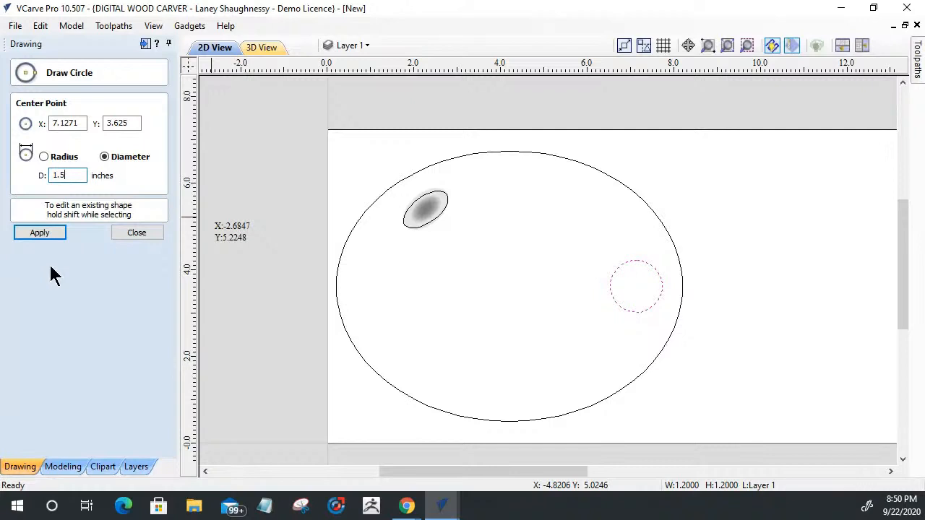
pyautogui.click(33, 232)
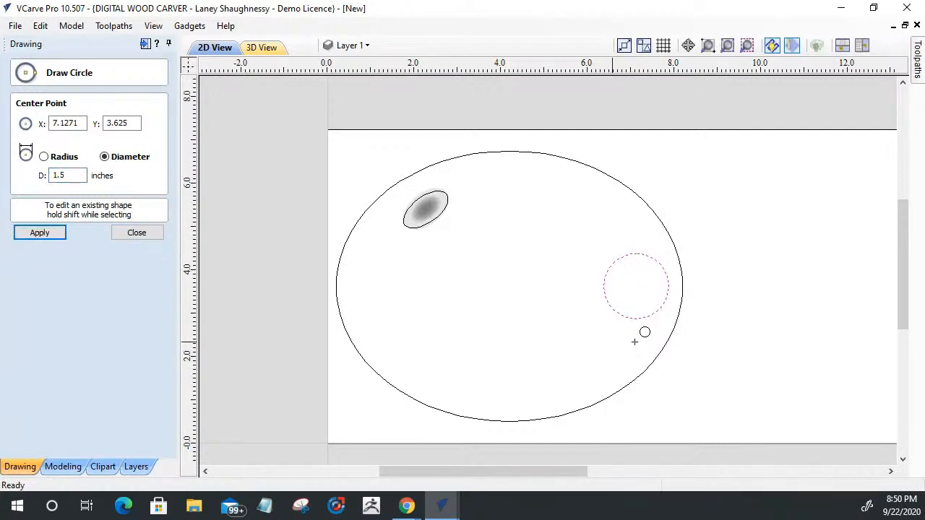
pyautogui.click(116, 233)
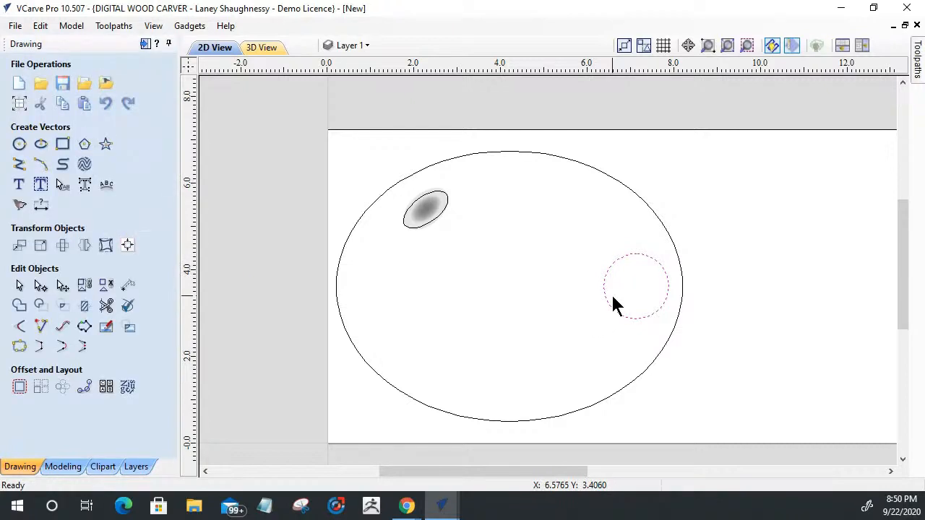
pyautogui.click(607, 304)
pyautogui.moveTo(640, 283); pyautogui.dragTo(619, 288)
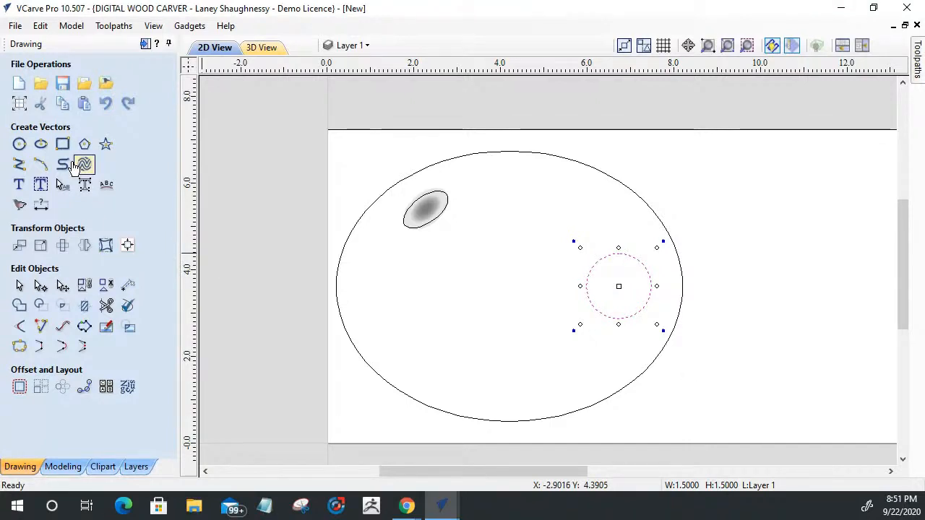
# Draw a 2.5 by 0.5 inch rectangle with square corners, running from inside the circle out past the oval's right edge
pyautogui.click(63, 144)
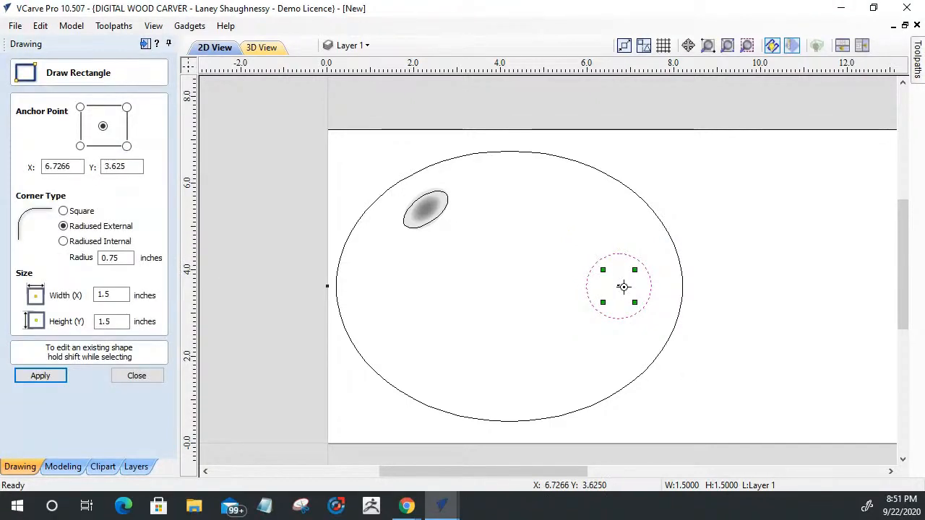
pyautogui.moveTo(626, 287)
pyautogui.mouseDown()
pyautogui.moveTo(728, 295)
pyautogui.moveTo(730, 308)
pyautogui.mouseUp()
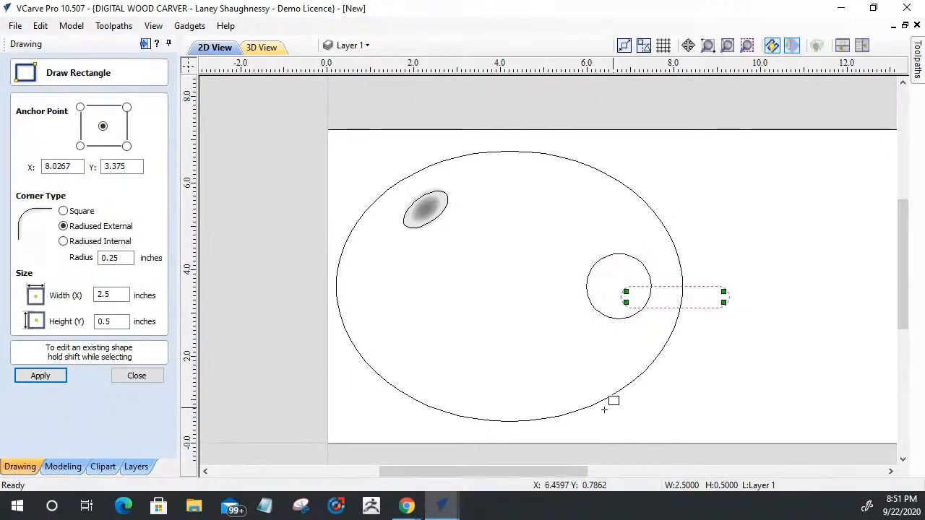
pyautogui.click(64, 212)
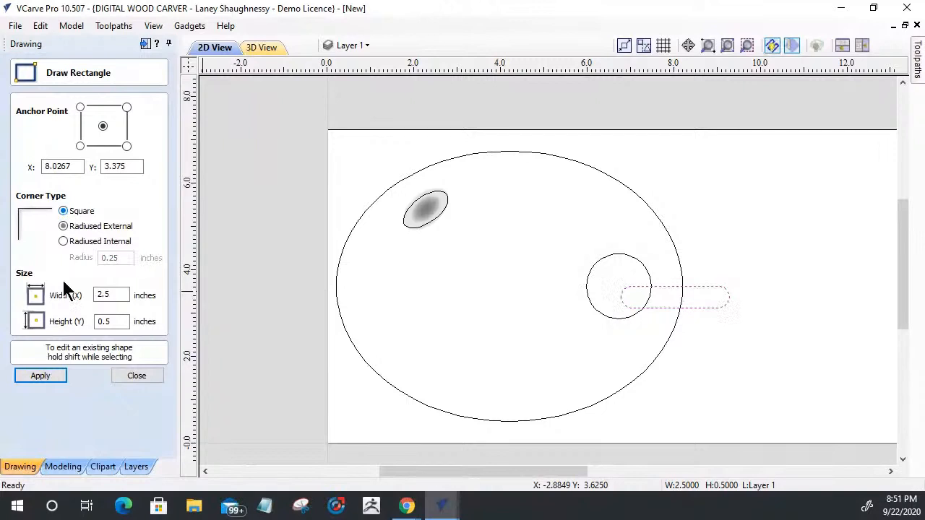
pyautogui.click(41, 379)
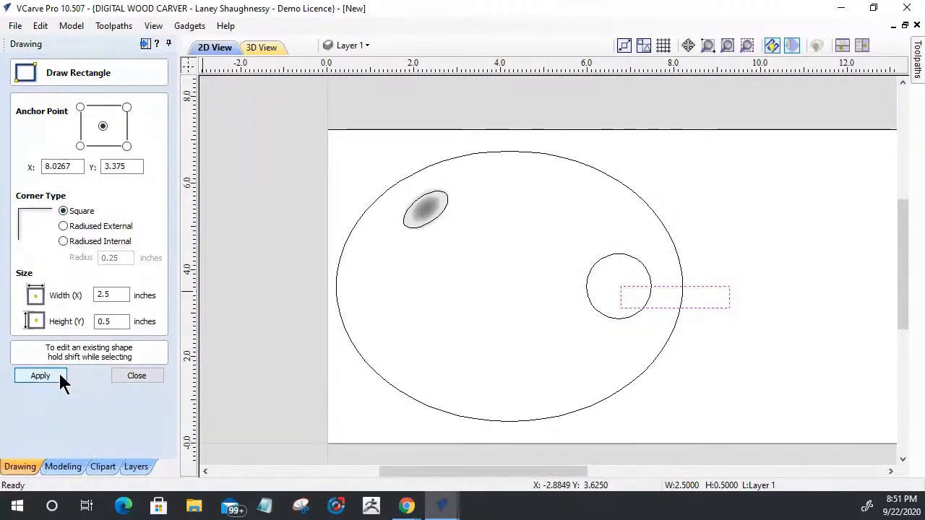
pyautogui.click(148, 379)
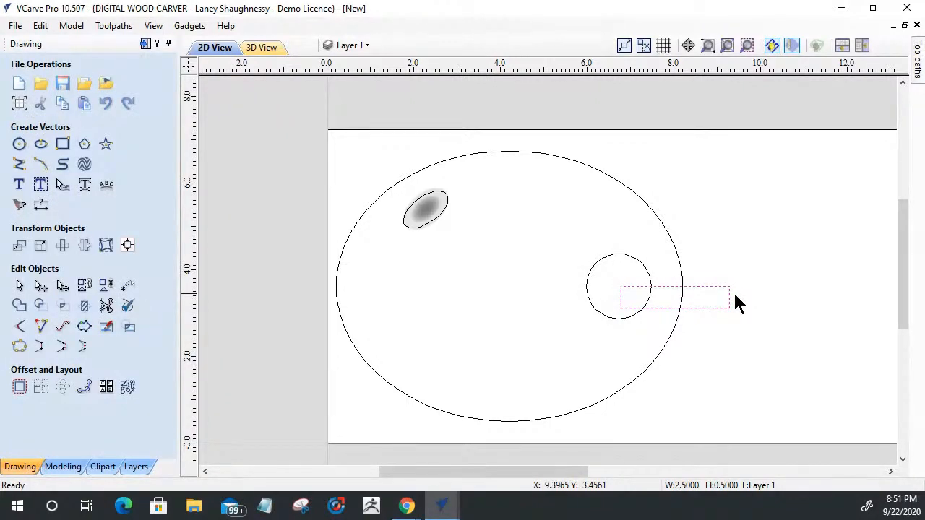
# Nudge the rectangle slightly upward toward the circle's horizontal centerline
pyautogui.click(669, 289)
pyautogui.moveTo(669, 289); pyautogui.dragTo(671, 281)
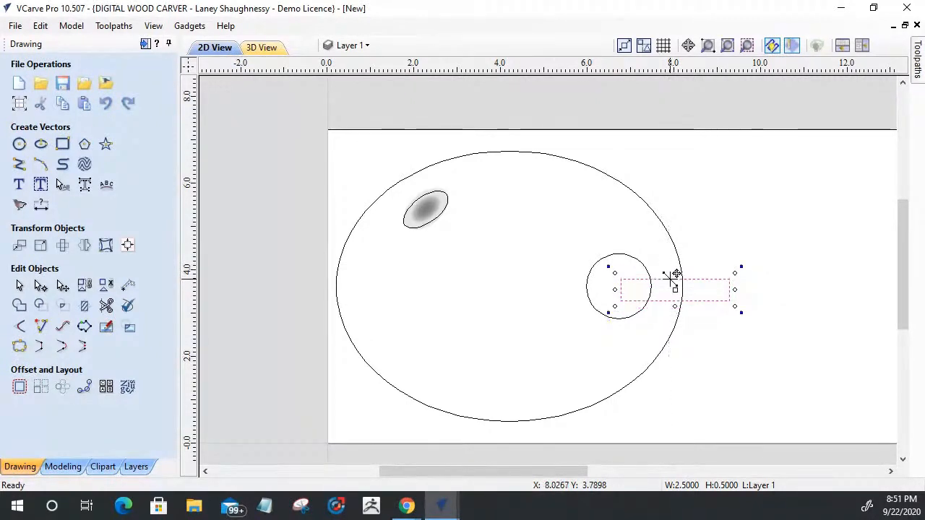
pyautogui.click(628, 324)
pyautogui.click(670, 299)
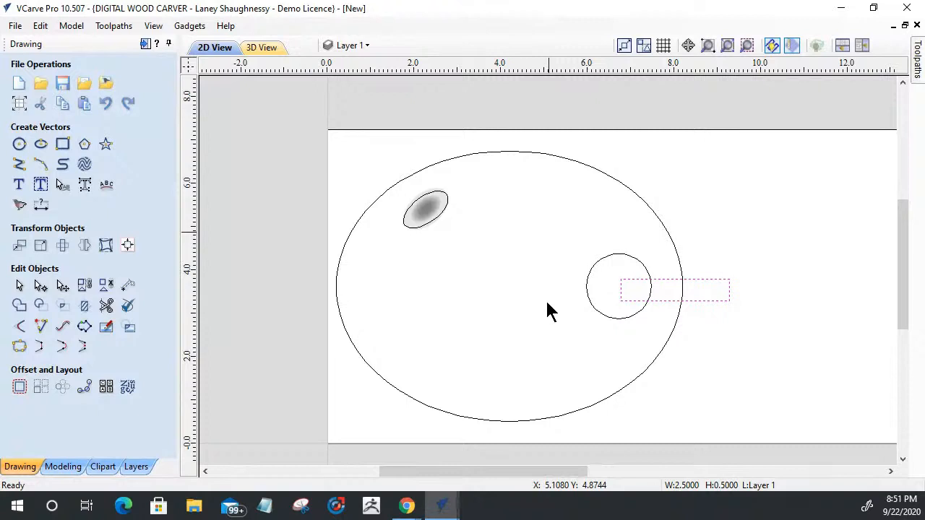
# Center the circle and the rectangle vertically on the material
pyautogui.click(619, 255)
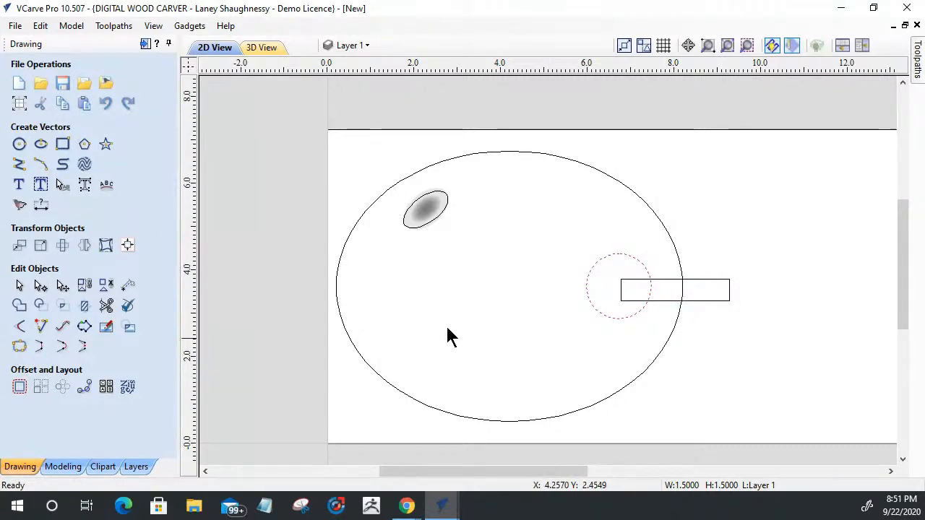
pyautogui.click(127, 246)
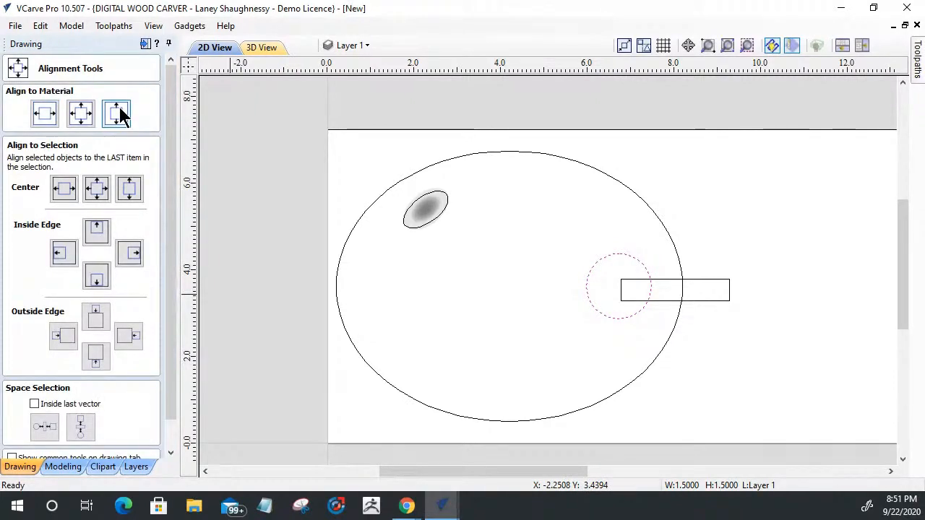
pyautogui.click(120, 114)
pyautogui.click(645, 286)
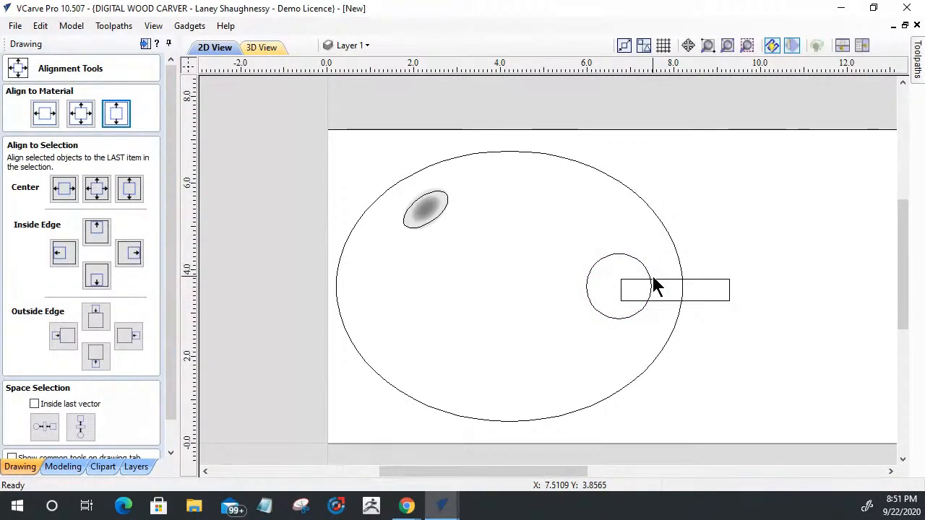
pyautogui.click(652, 279)
pyautogui.click(124, 114)
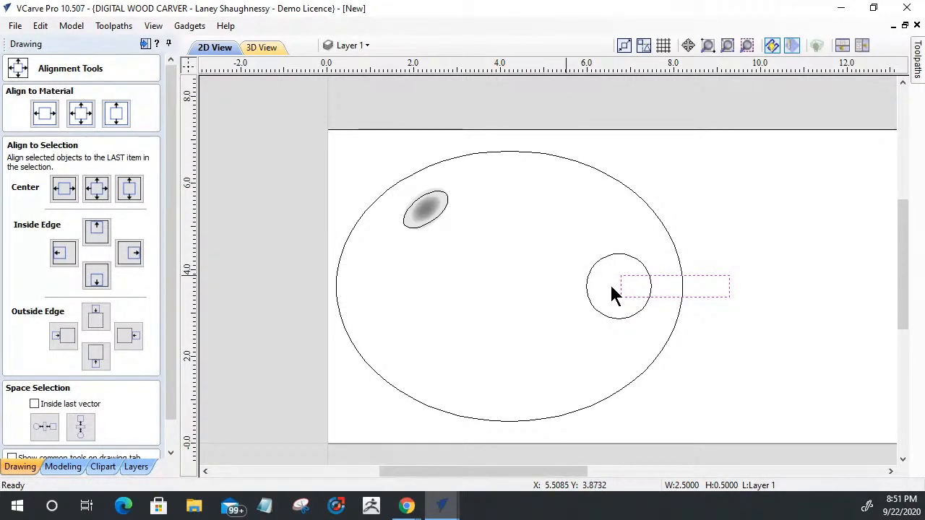
pyautogui.click(592, 334)
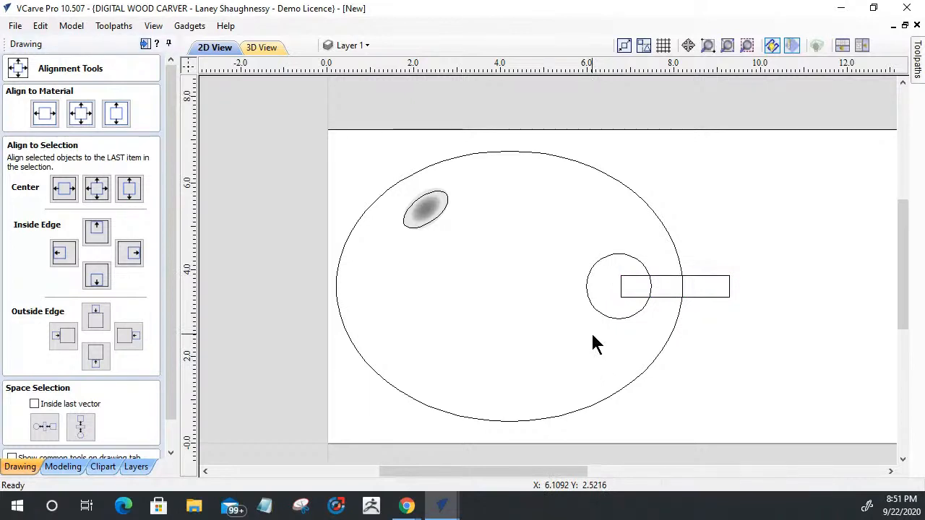
pyautogui.click(728, 287)
pyautogui.moveTo(173, 374); pyautogui.dragTo(166, 442)
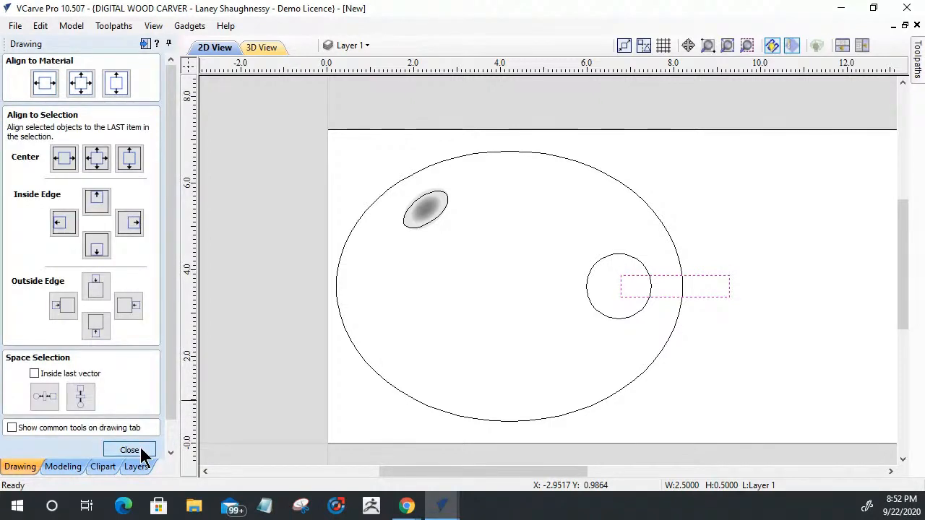
pyautogui.click(128, 449)
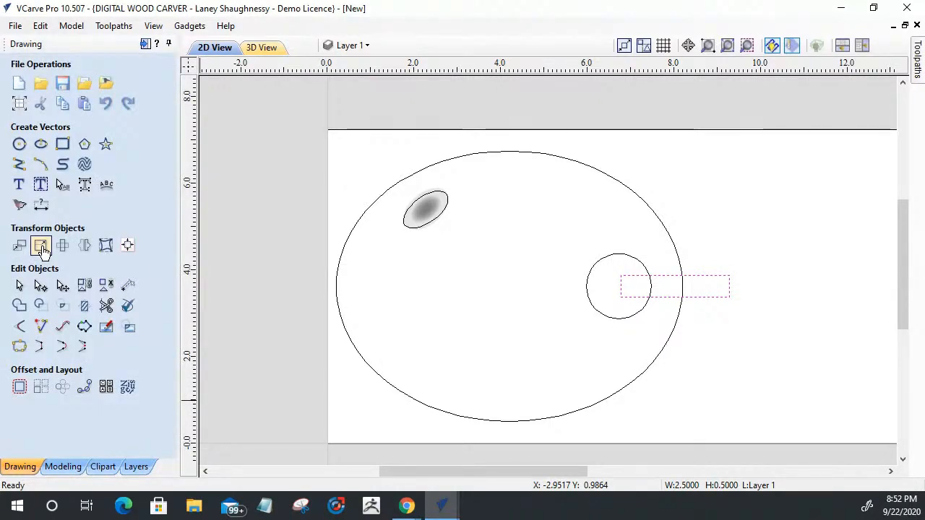
pyautogui.click(41, 246)
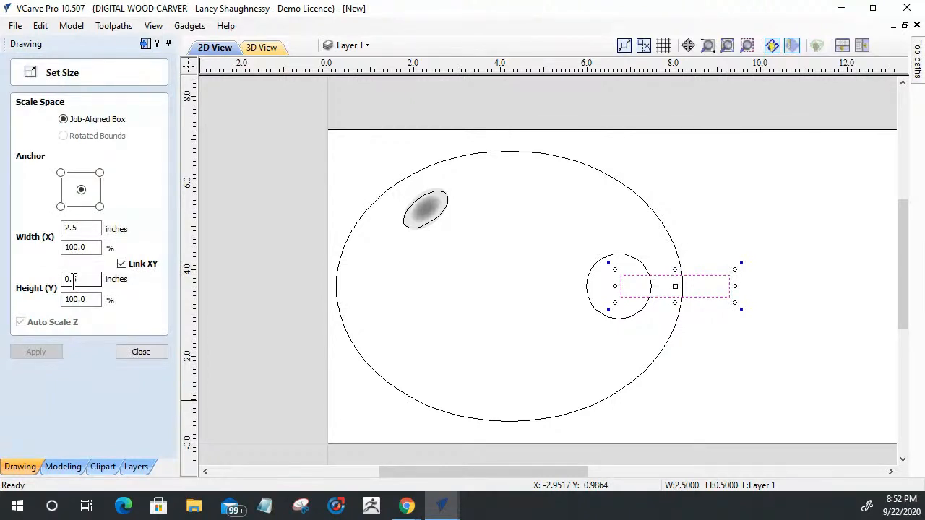
pyautogui.doubleClick(69, 279)
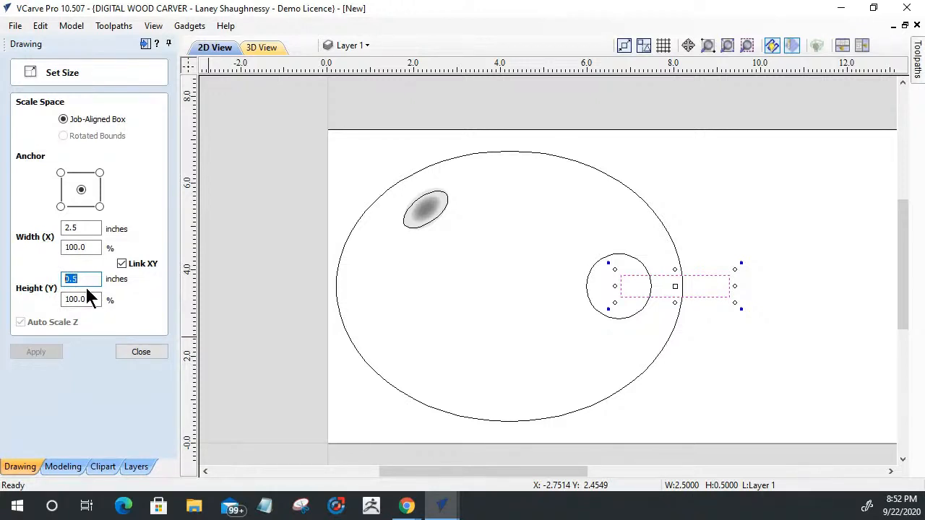
pyautogui.click(142, 352)
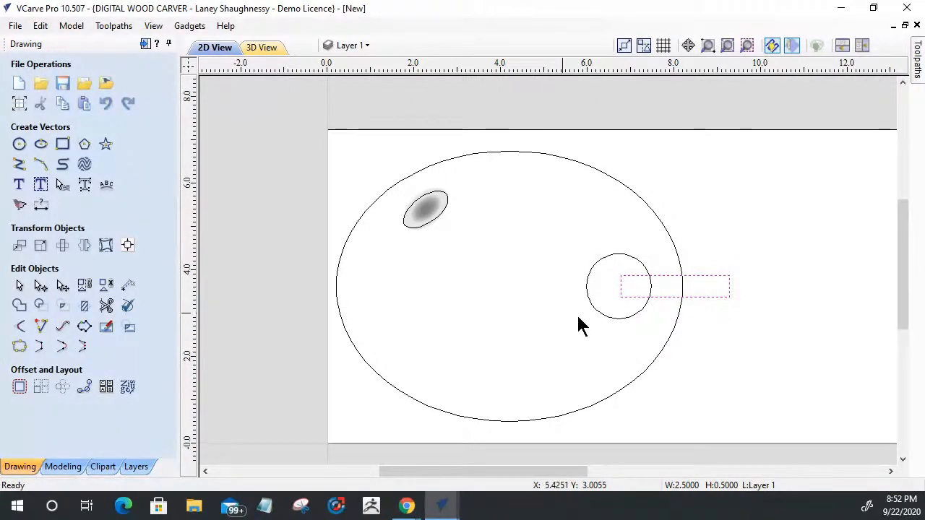
# Place the Dome_Dish_45 clipart on the 1.5 inch circle, fitted to its size, and center the two on each other
pyautogui.click(112, 466)
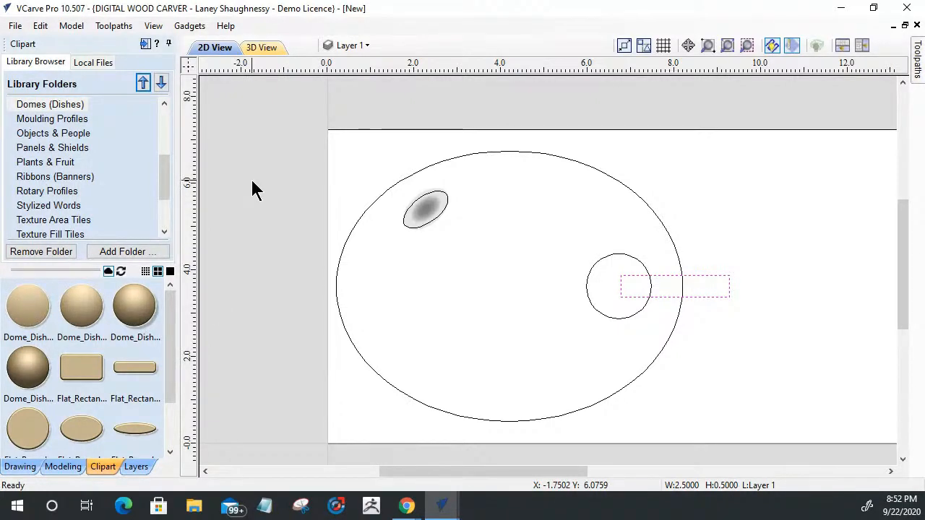
pyautogui.click(261, 50)
pyautogui.moveTo(399, 171)
pyautogui.mouseDown()
pyautogui.moveTo(442, 258)
pyautogui.moveTo(219, 56)
pyautogui.mouseUp()
pyautogui.click(214, 47)
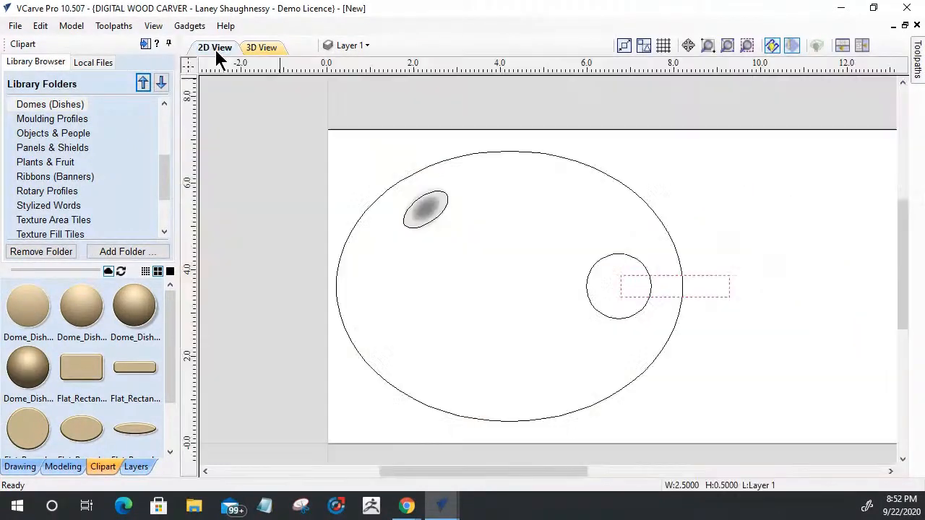
pyautogui.scroll(1, 675, 307)
pyautogui.scroll(1, 663, 300)
pyautogui.click(615, 326)
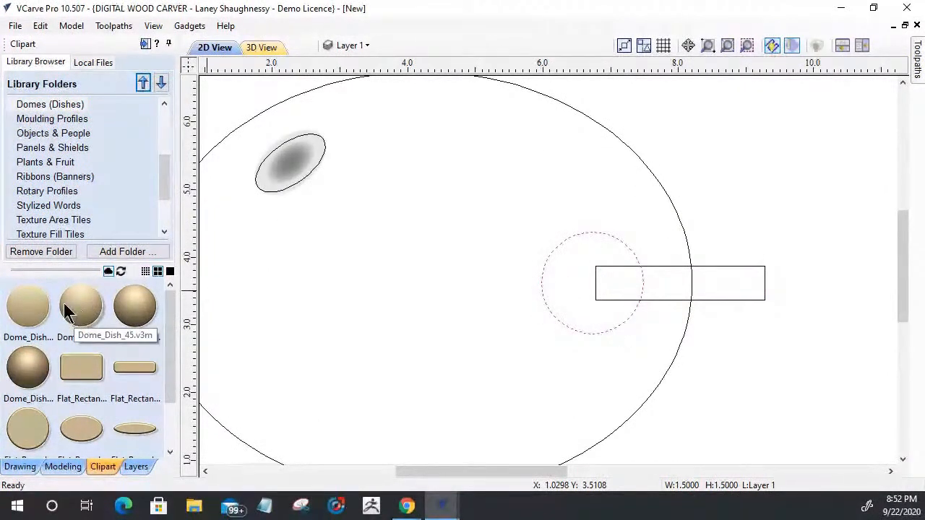
pyautogui.moveTo(63, 302); pyautogui.dragTo(596, 288)
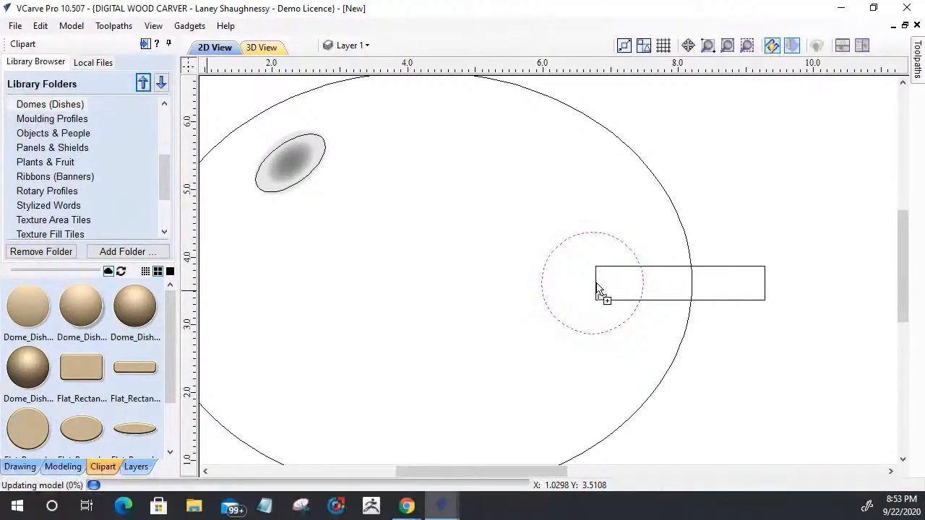
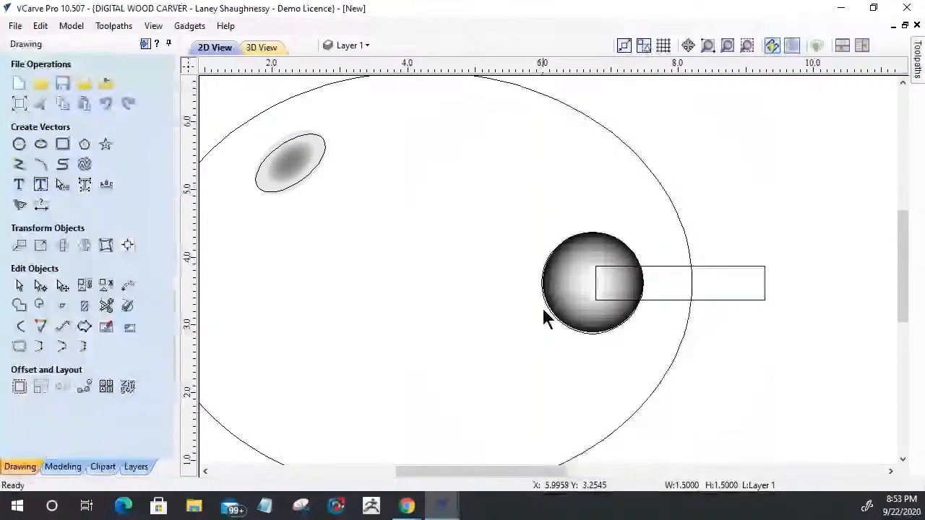
pyautogui.keyDown('shift'); pyautogui.click(548, 310); pyautogui.keyUp('shift')
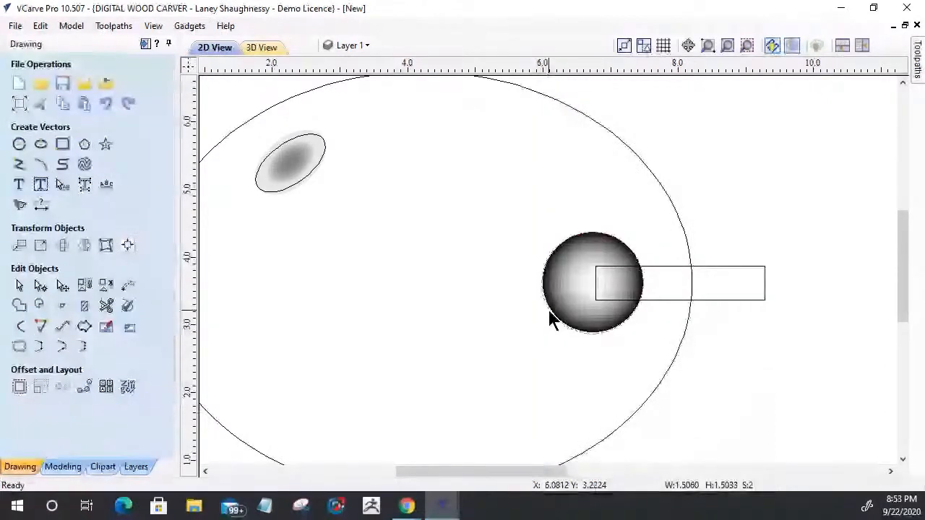
pyautogui.press('F9')
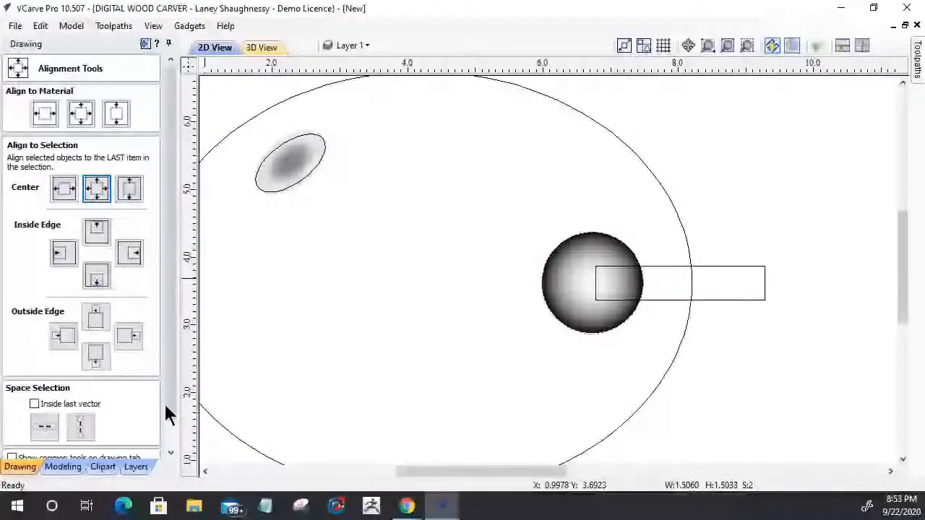
# Set the Dome_Dish_45 component to subtract from the other components so the circle becomes a recessed dish
pyautogui.click(63, 466)
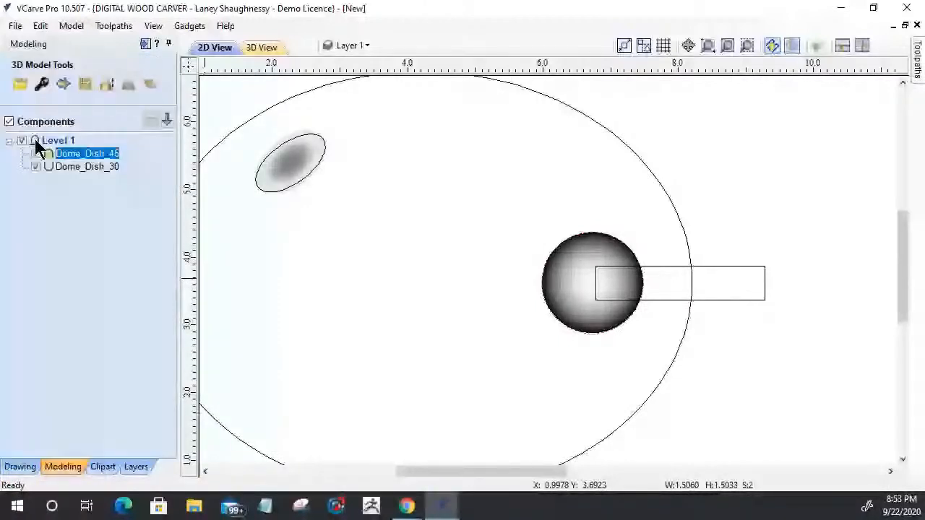
pyautogui.click(41, 86)
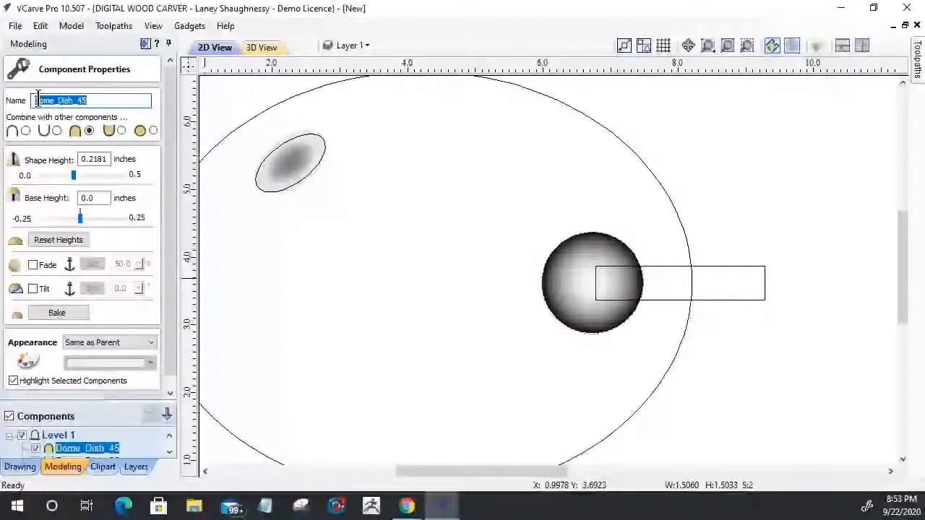
pyautogui.click(57, 130)
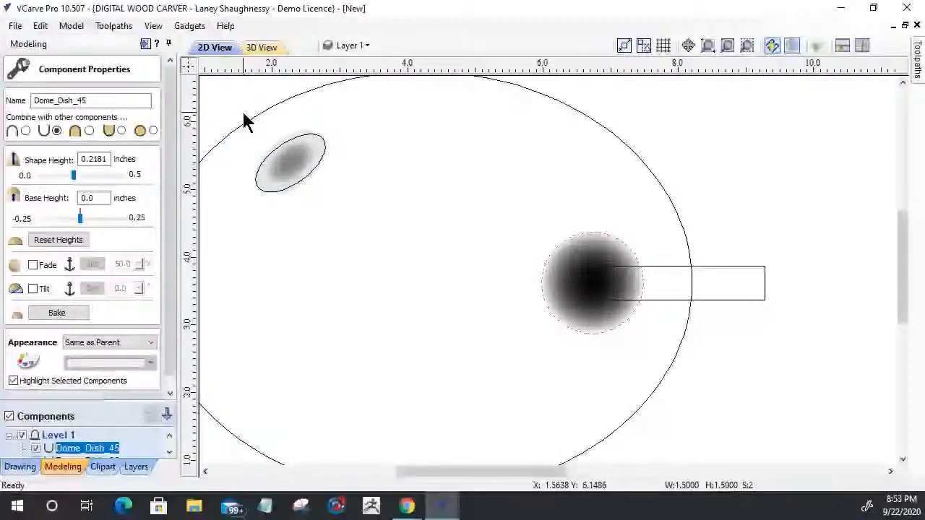
pyautogui.scroll(-3, 244, 113)
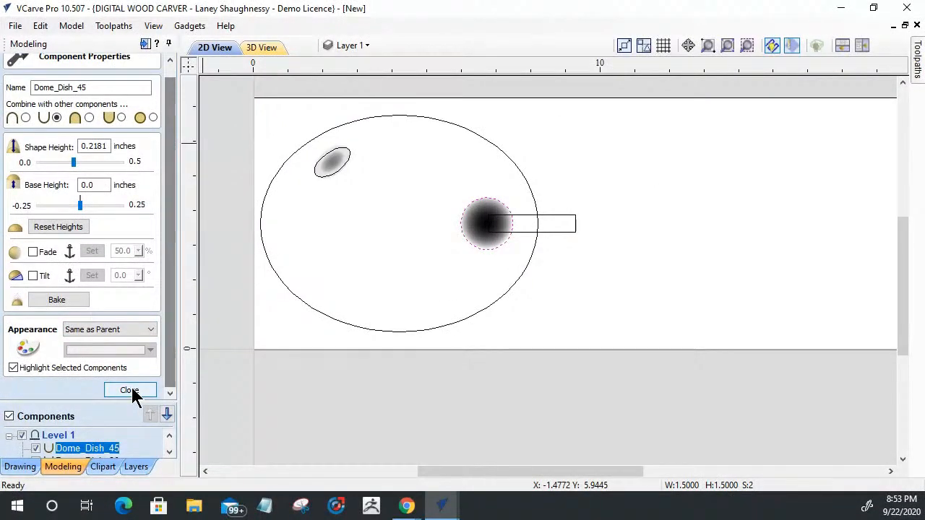
pyautogui.click(129, 390)
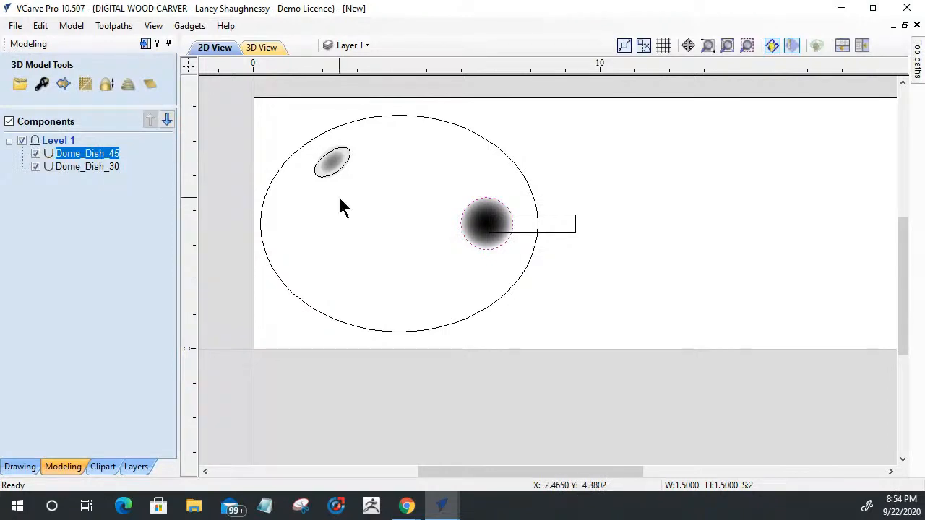
# Try scaling the large oval itself down about its center to about 4.92 by 3.85 inches, and undo the resize
pyautogui.click(436, 120)
pyautogui.scroll(1, 306, 201)
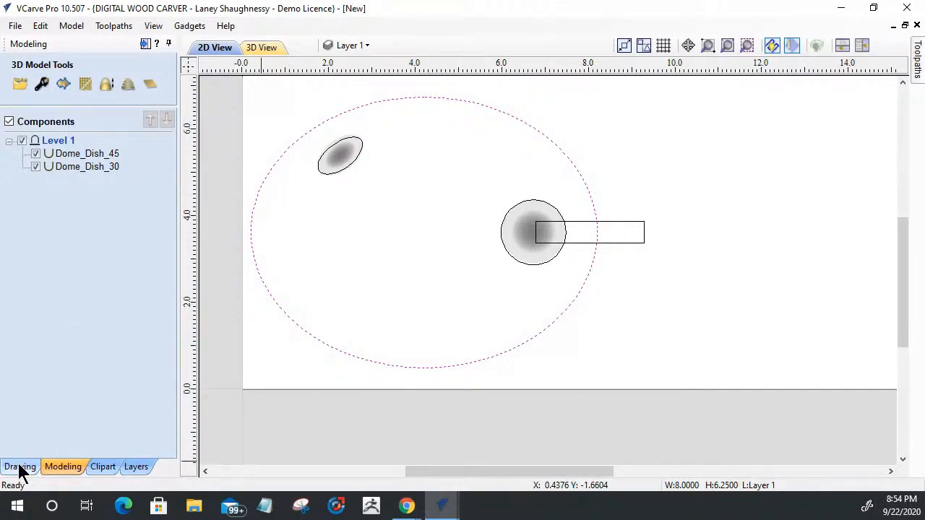
pyautogui.click(281, 155)
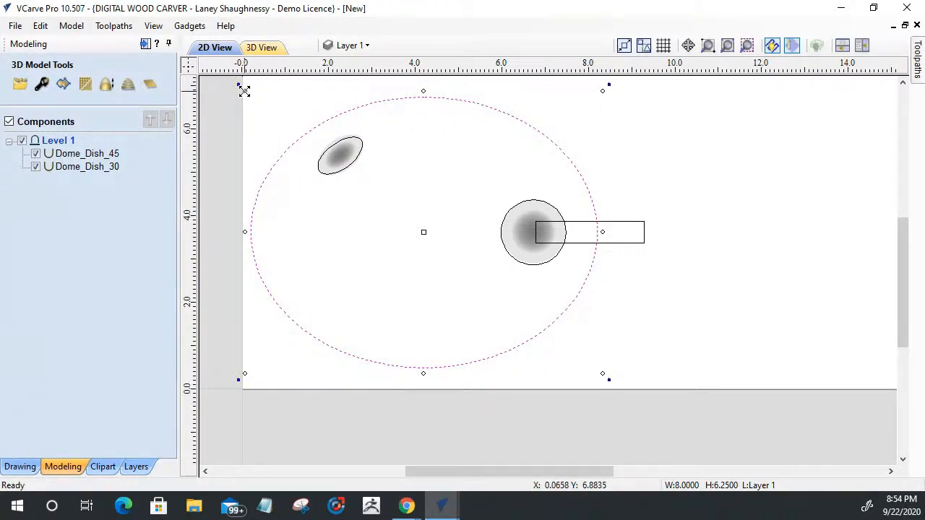
pyautogui.moveTo(244, 90); pyautogui.dragTo(316, 149)
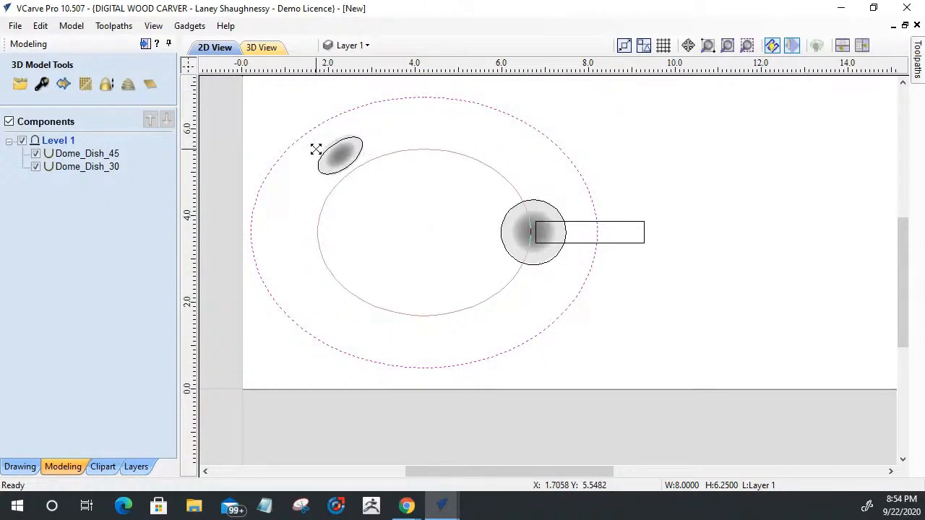
pyautogui.moveTo(316, 149); pyautogui.dragTo(315, 149)
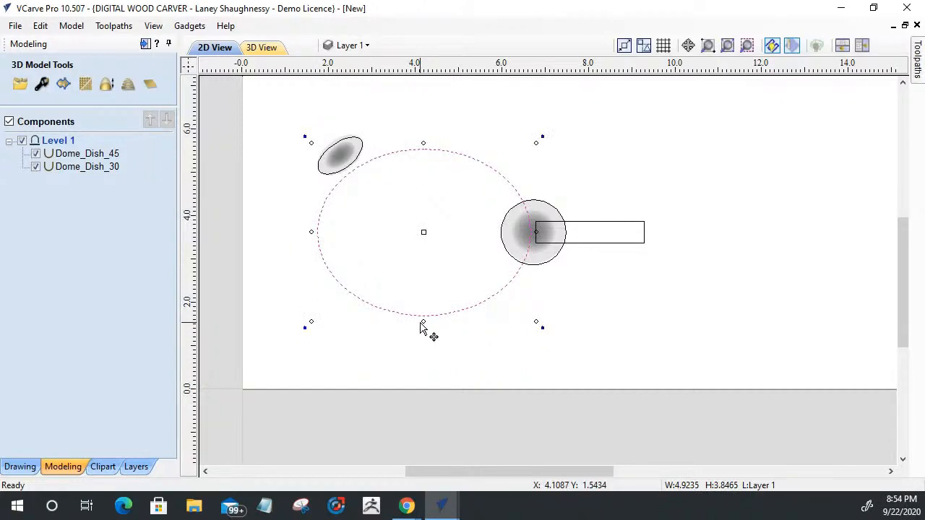
pyautogui.hotkey('ctrl', 'z')
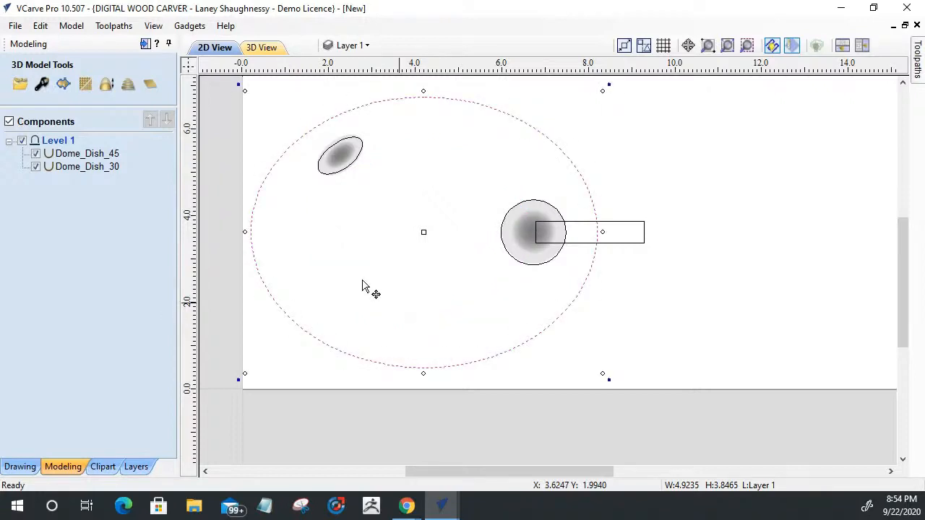
# Create a smaller copy of the large oval inside it and stretch the copy to about 6.21 by 5.36 inches
pyautogui.moveTo(245, 90); pyautogui.dragTo(302, 154)
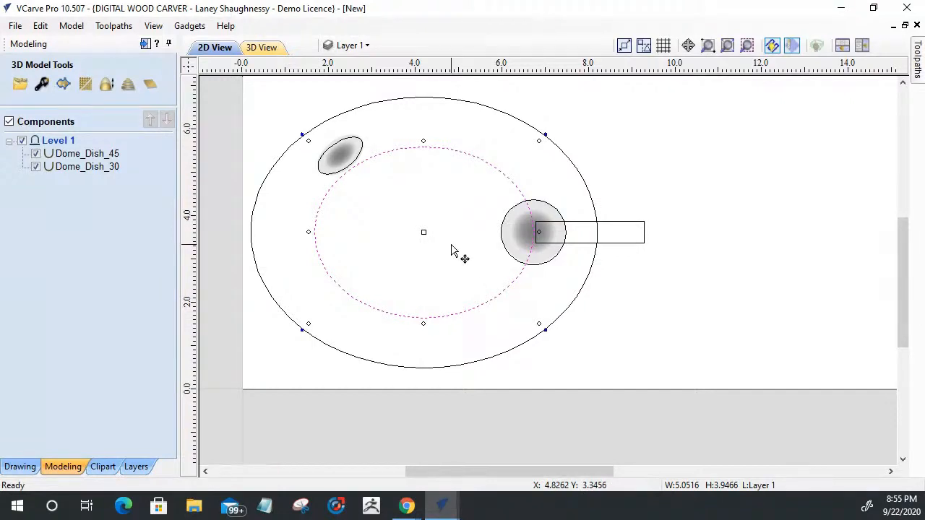
pyautogui.moveTo(424, 324); pyautogui.dragTo(422, 335)
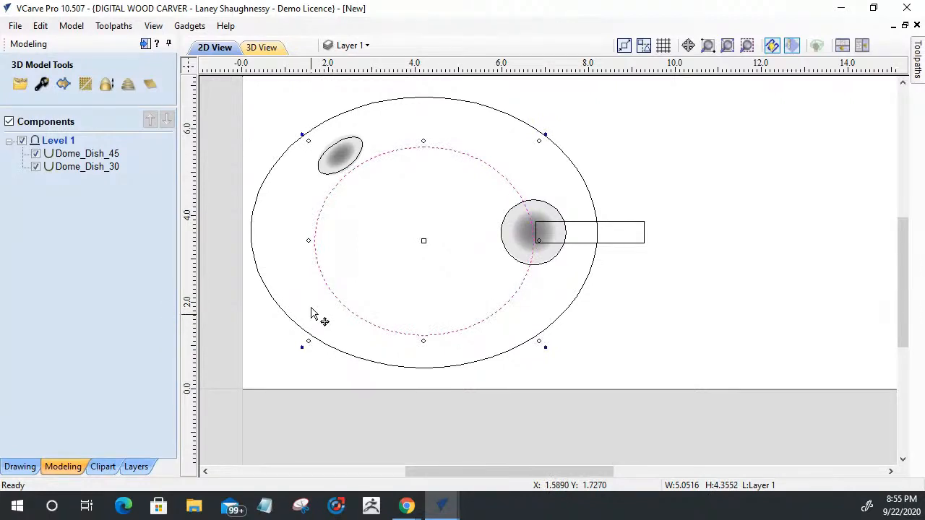
pyautogui.moveTo(539, 141); pyautogui.dragTo(543, 126)
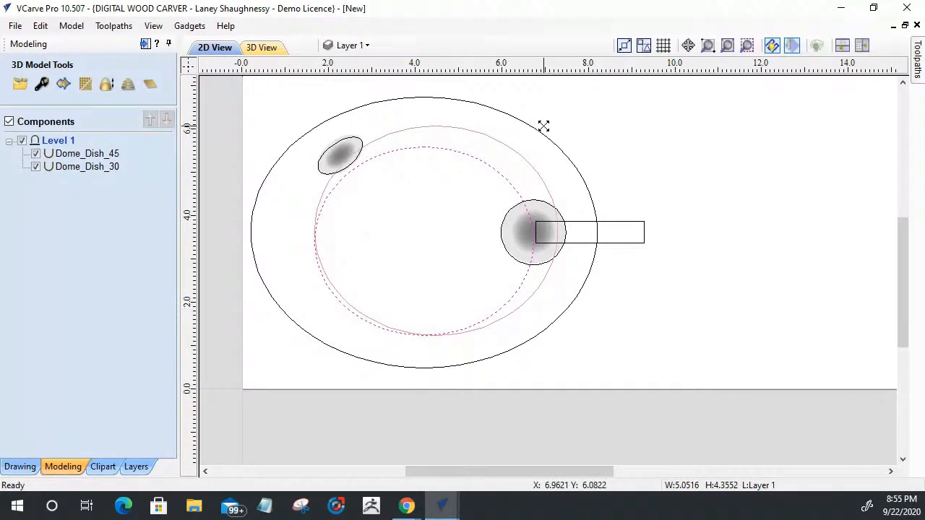
pyautogui.moveTo(543, 127); pyautogui.dragTo(543, 126)
pyautogui.moveTo(306, 343); pyautogui.dragTo(305, 350)
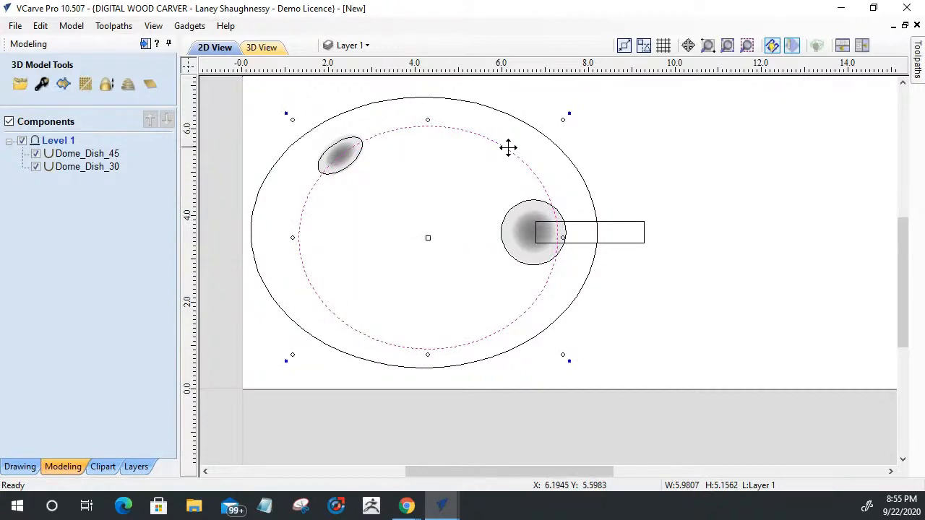
pyautogui.moveTo(562, 117); pyautogui.dragTo(561, 118)
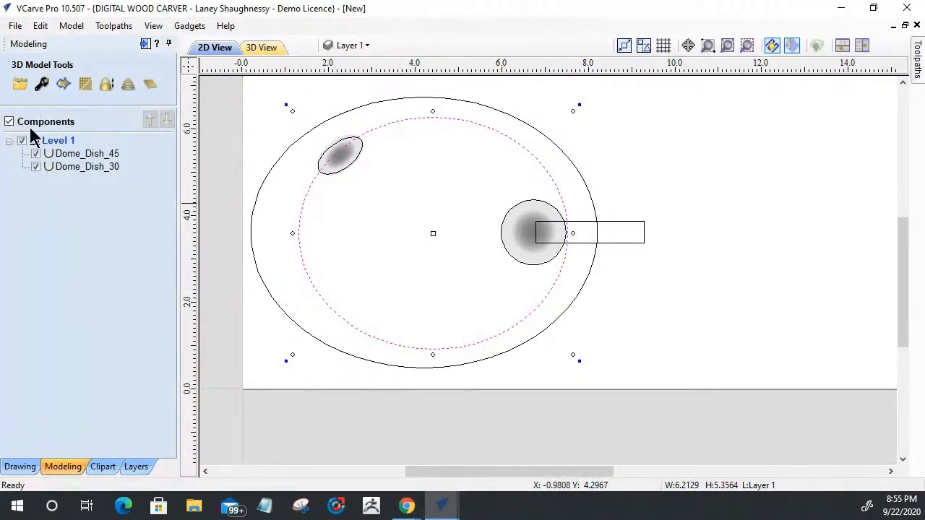
# Edit the inner oval's nodes, pulling its right-hand node inward until the shape clears the circle and is about 4.53 inches wide
pyautogui.click(18, 466)
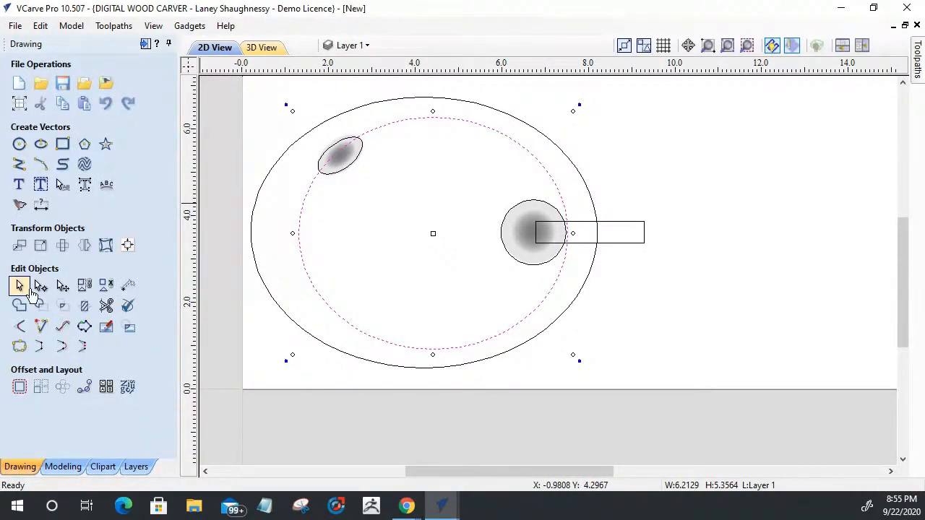
pyautogui.click(42, 286)
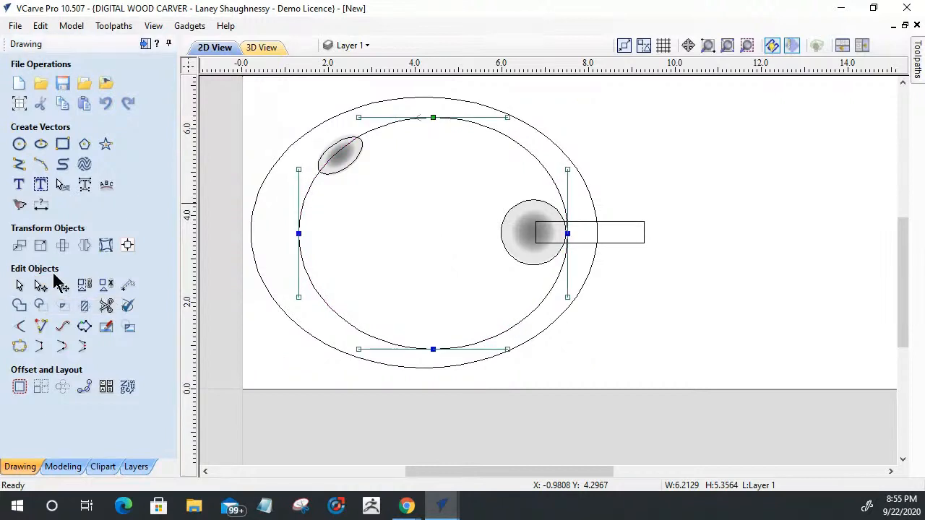
pyautogui.moveTo(568, 234); pyautogui.dragTo(494, 234)
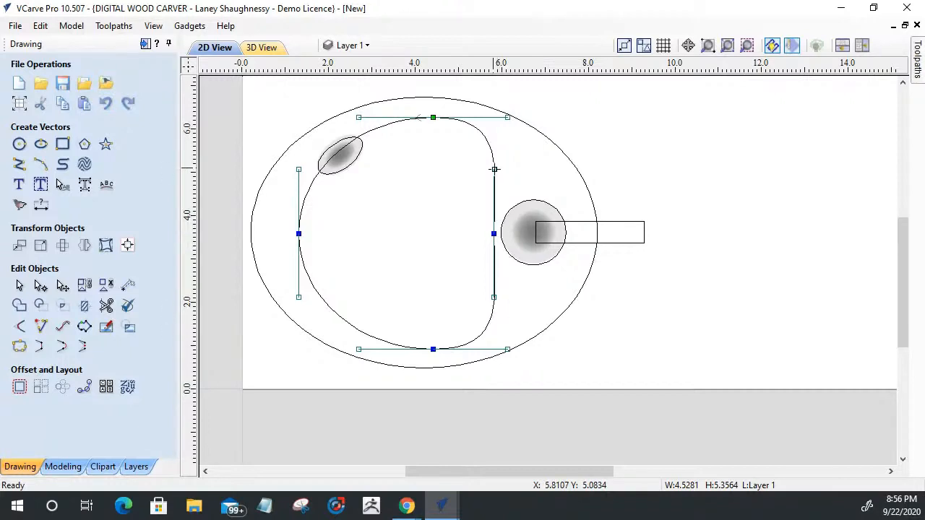
# Turn off smoothing on the inner vector's rightmost node and angle its upper and lower tangent handles outward on either side of the shaded circle
pyautogui.moveTo(494, 169); pyautogui.dragTo(525, 153)
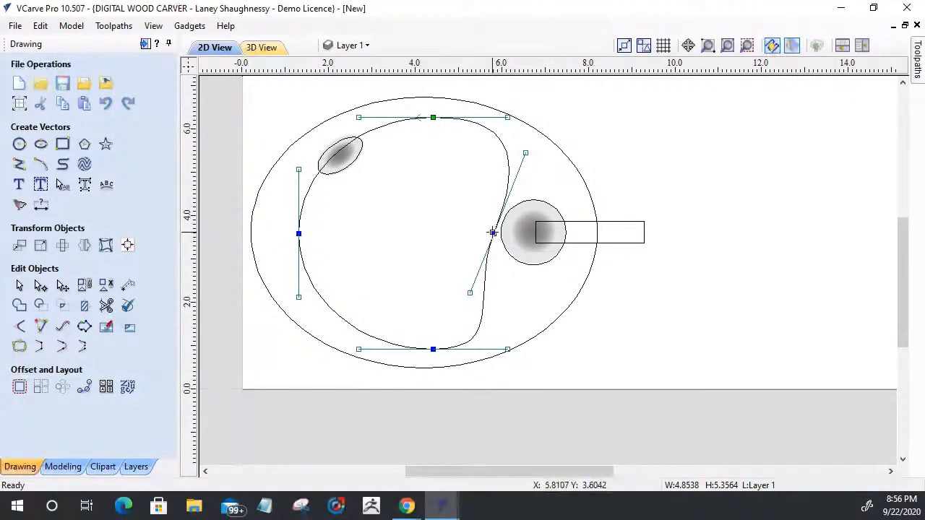
pyautogui.moveTo(525, 153)
pyautogui.mouseDown()
pyautogui.moveTo(541, 169)
pyautogui.moveTo(523, 159)
pyautogui.mouseUp()
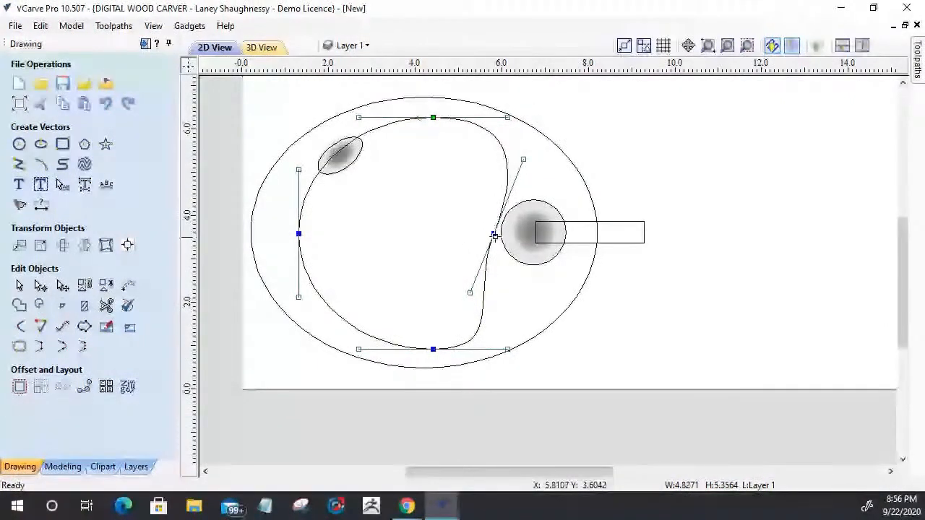
pyautogui.rightClick(494, 234)
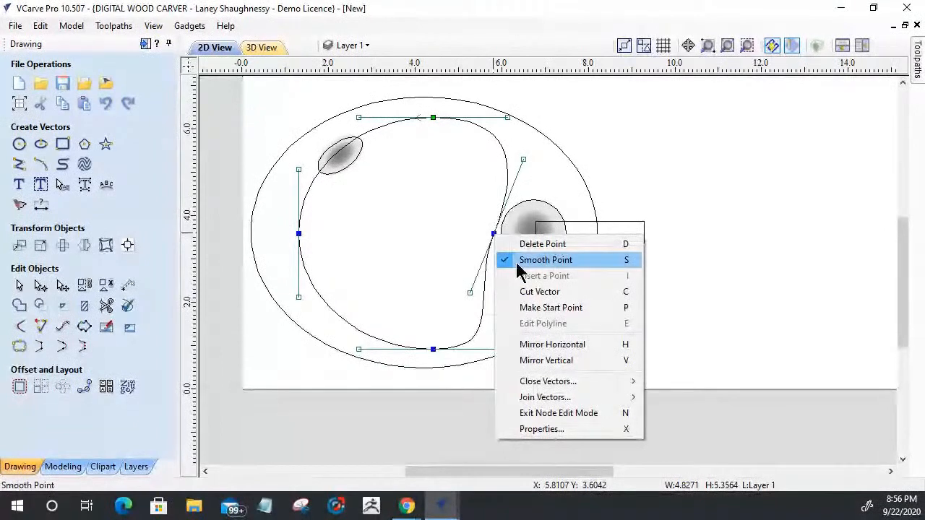
pyautogui.click(547, 261)
pyautogui.moveTo(522, 160)
pyautogui.mouseDown()
pyautogui.moveTo(458, 155)
pyautogui.moveTo(526, 152)
pyautogui.mouseUp()
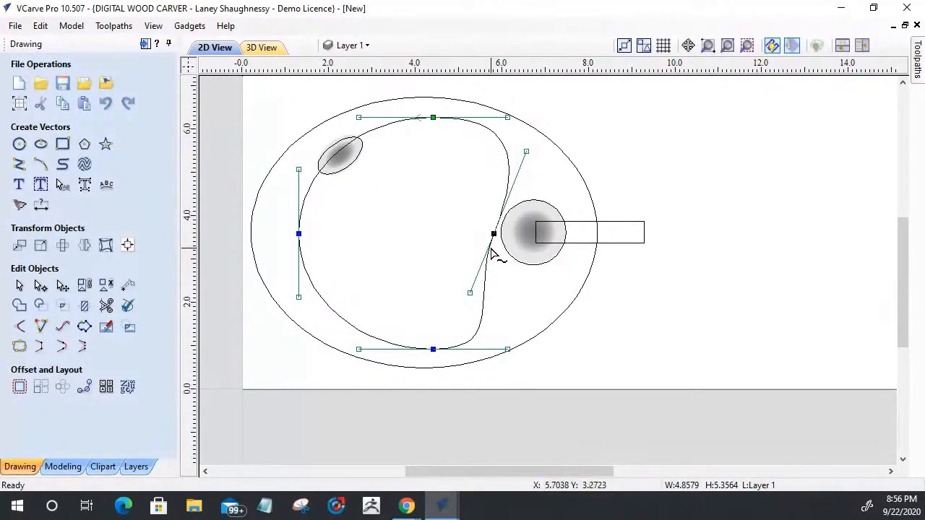
pyautogui.moveTo(526, 153); pyautogui.dragTo(540, 148)
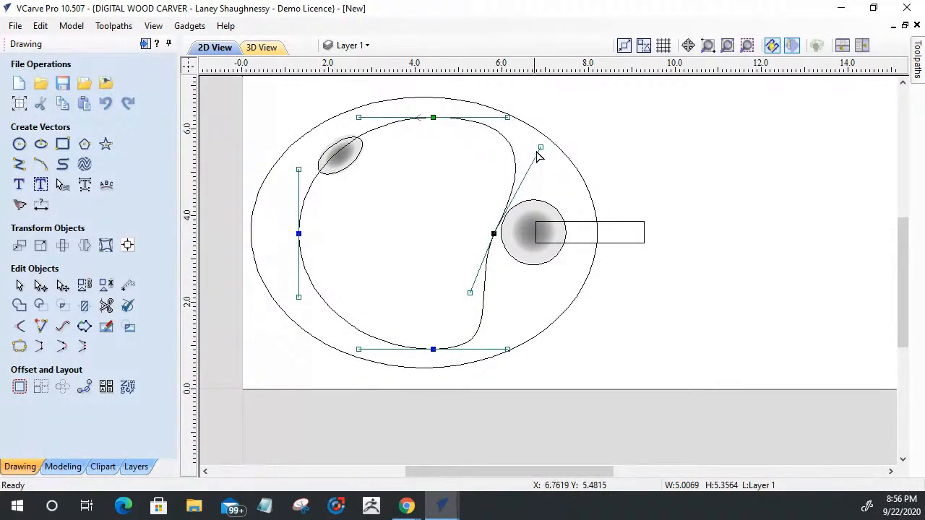
pyautogui.moveTo(540, 144); pyautogui.dragTo(542, 143)
pyautogui.moveTo(469, 293); pyautogui.dragTo(507, 324)
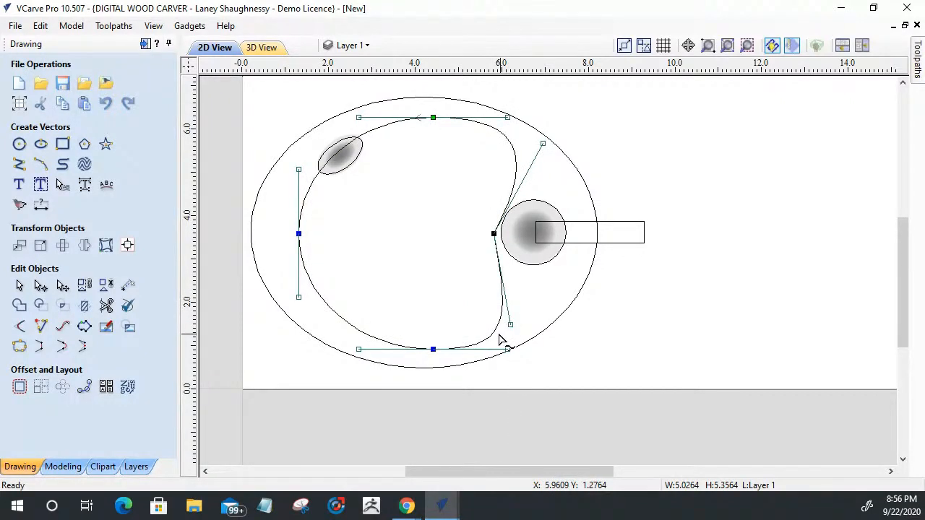
pyautogui.scroll(3, 491, 232)
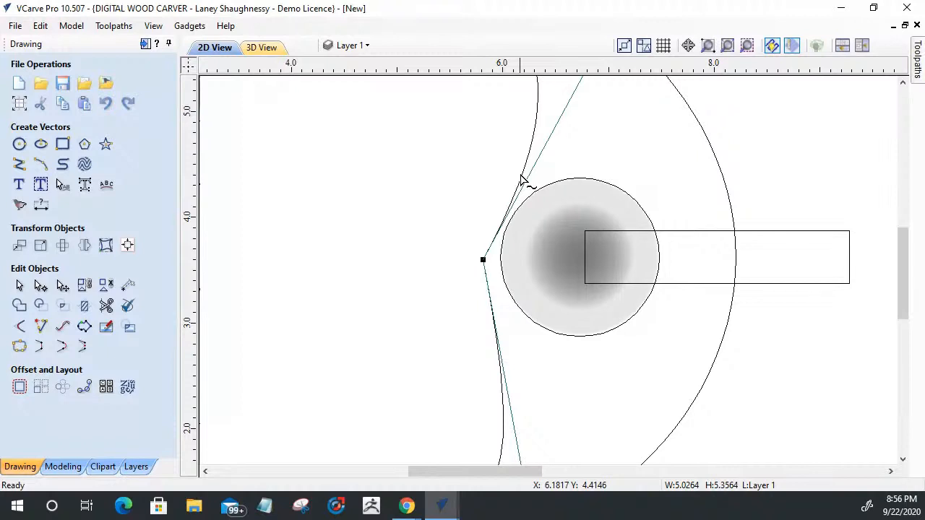
pyautogui.rightClick(482, 260)
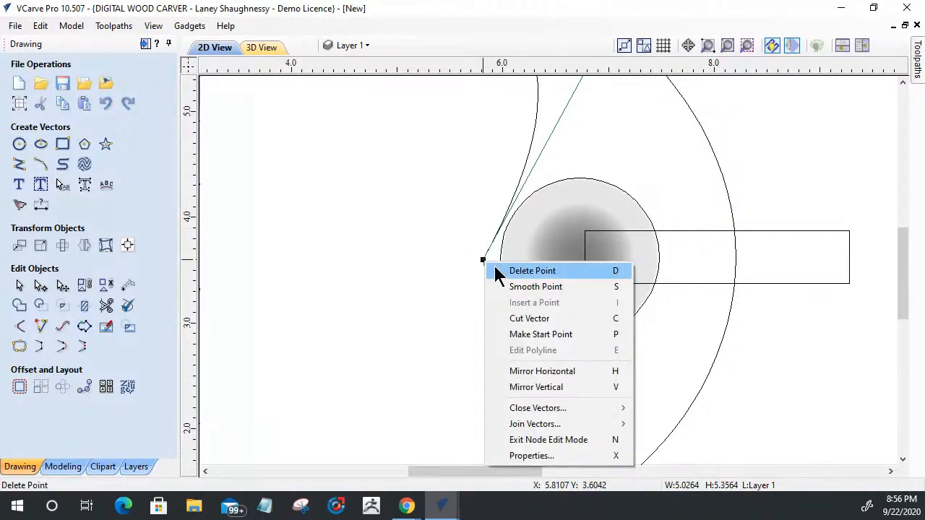
pyautogui.click(498, 286)
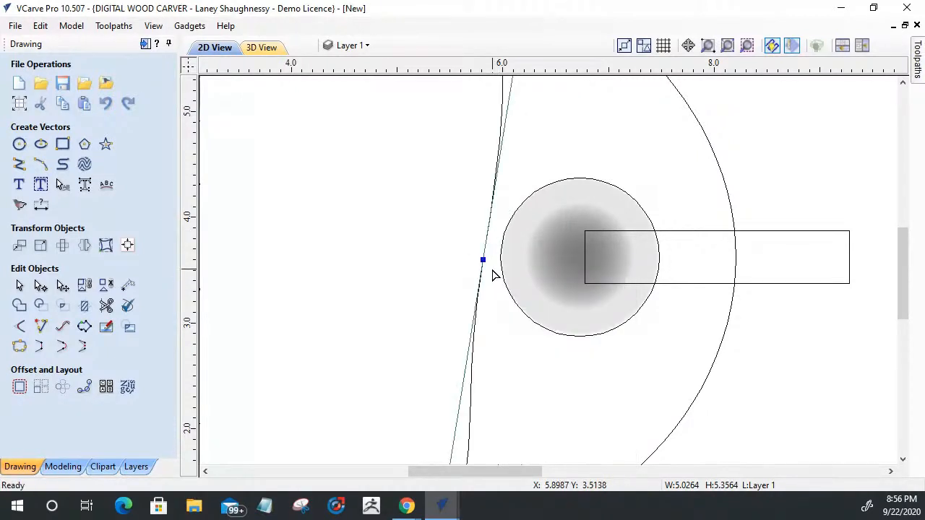
pyautogui.hotkey('ctrl', 'z')
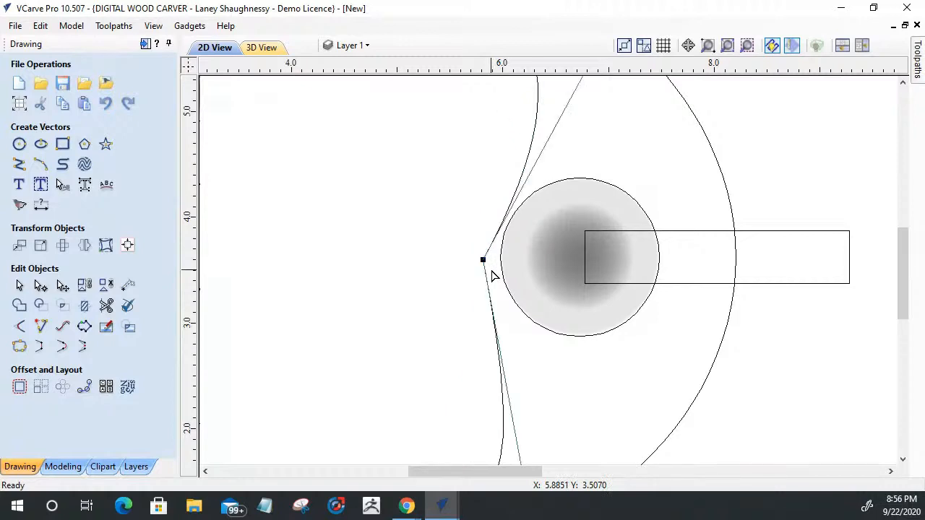
# Insert a point on the inner vector above and below the corner node beside the shaded circle, and make that corner node smooth
pyautogui.rightClick(520, 186)
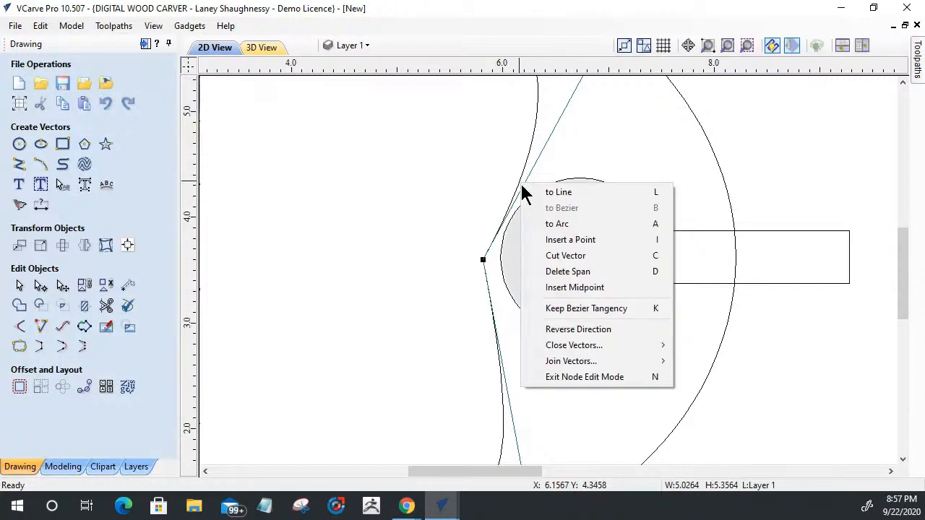
pyautogui.click(570, 239)
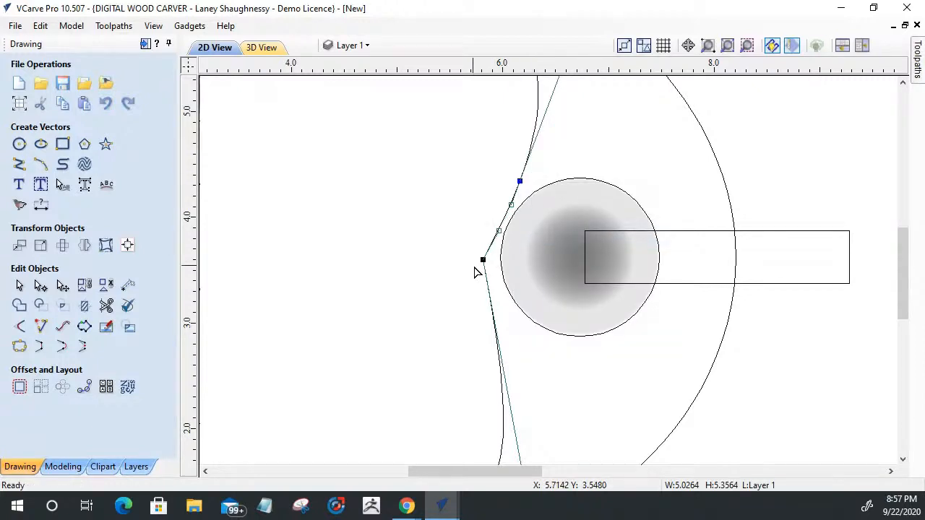
pyautogui.rightClick(497, 338)
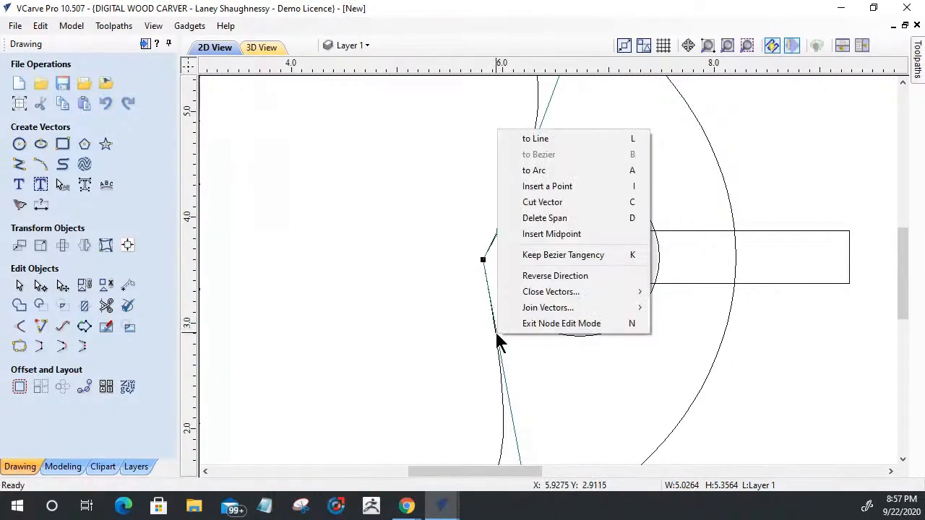
pyautogui.click(507, 201)
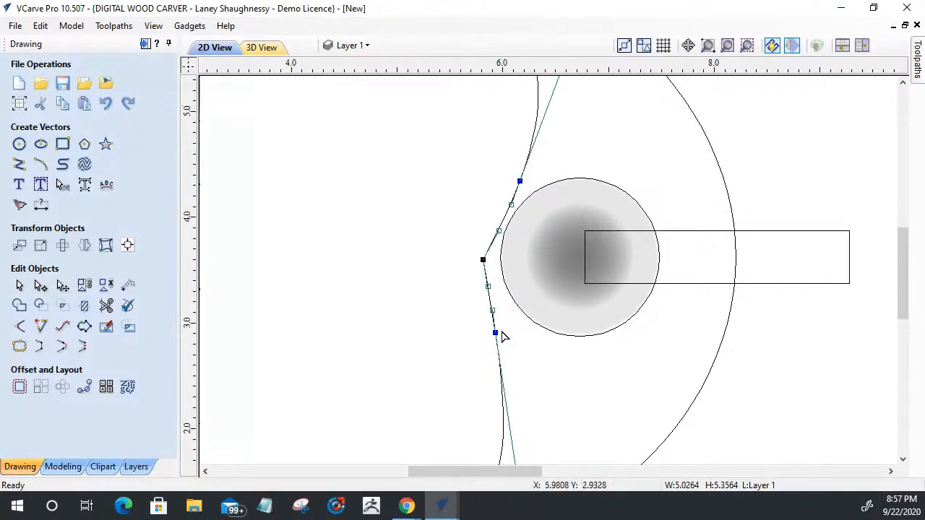
pyautogui.scroll(-3, 520, 323)
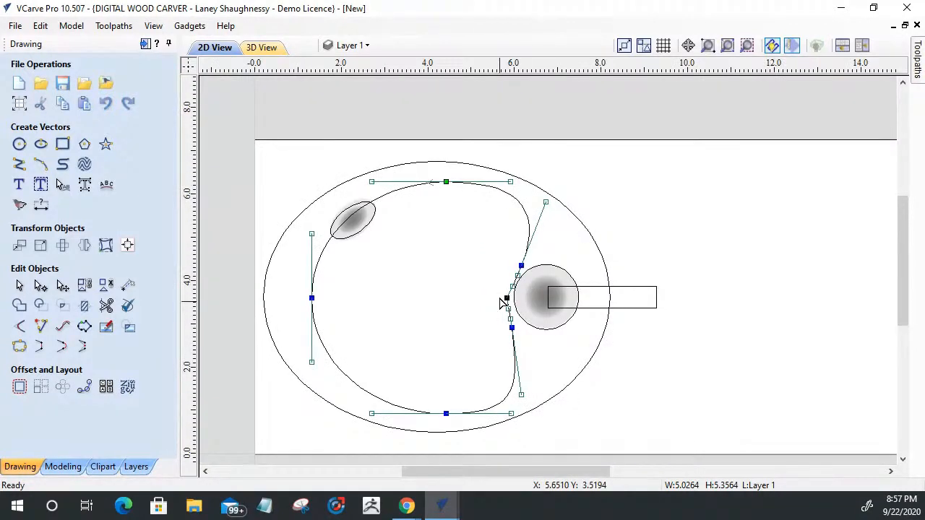
pyautogui.scroll(3, 504, 303)
pyautogui.rightClick(519, 309)
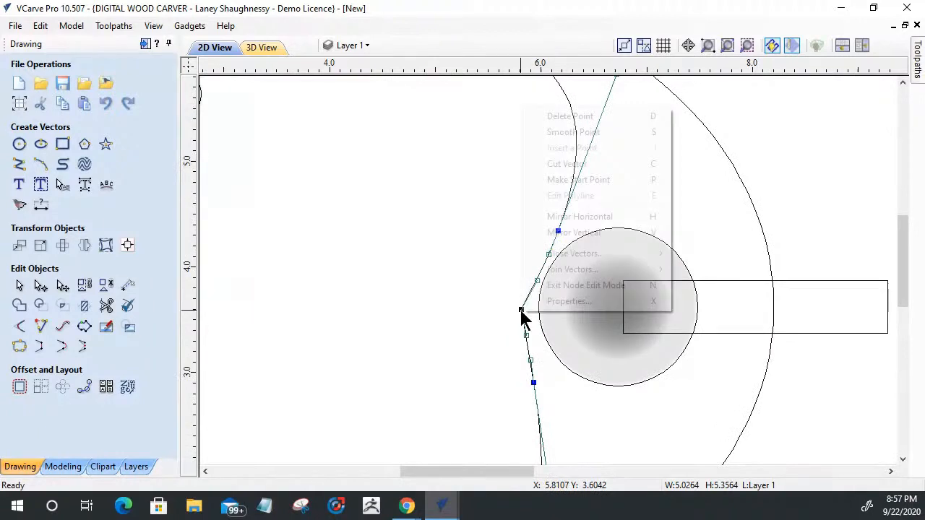
pyautogui.click(539, 131)
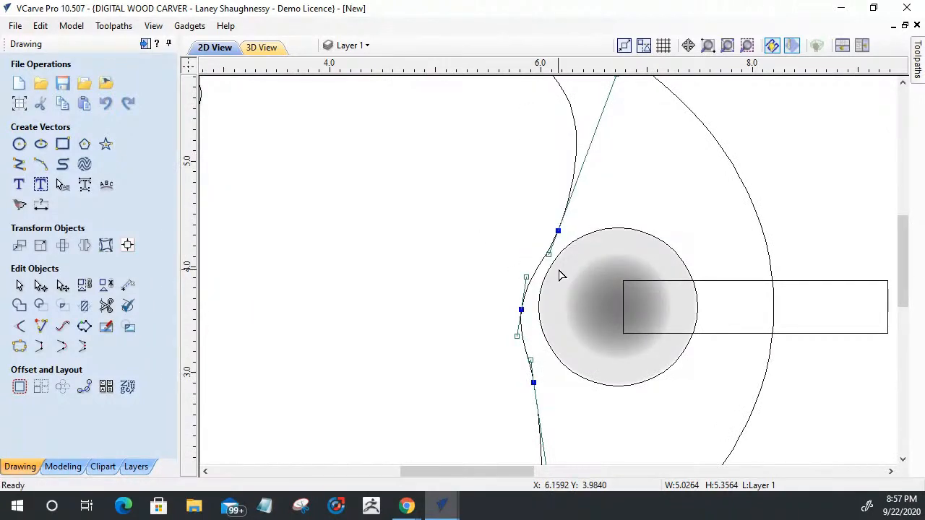
# Reposition the two new nodes and their tangent handles so the inner vector wraps around the shaded circle with rounded lobes above and below it
pyautogui.moveTo(556, 230); pyautogui.dragTo(561, 222)
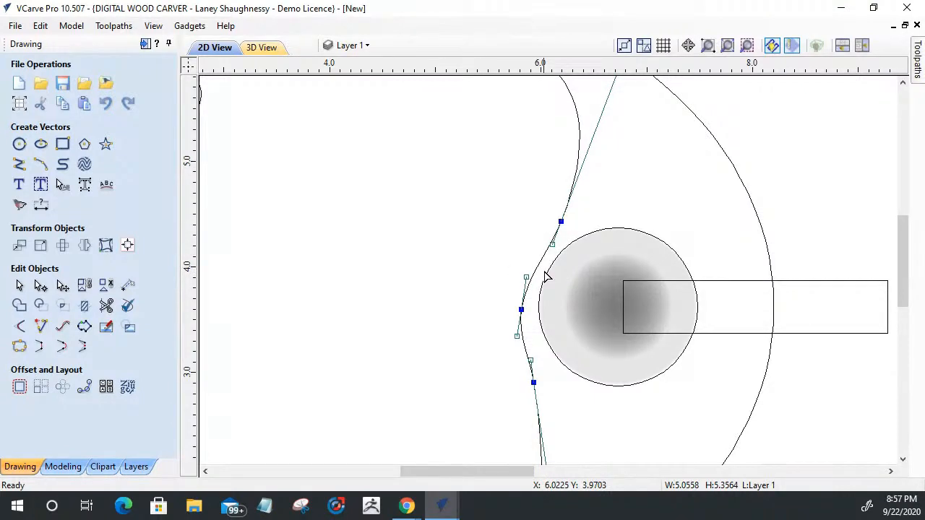
pyautogui.moveTo(536, 388); pyautogui.dragTo(572, 395)
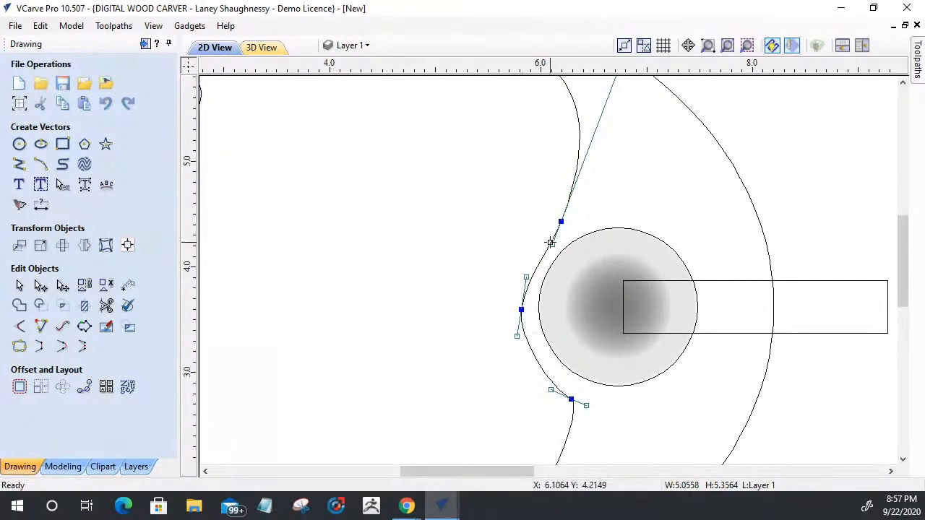
pyautogui.moveTo(550, 243); pyautogui.dragTo(543, 242)
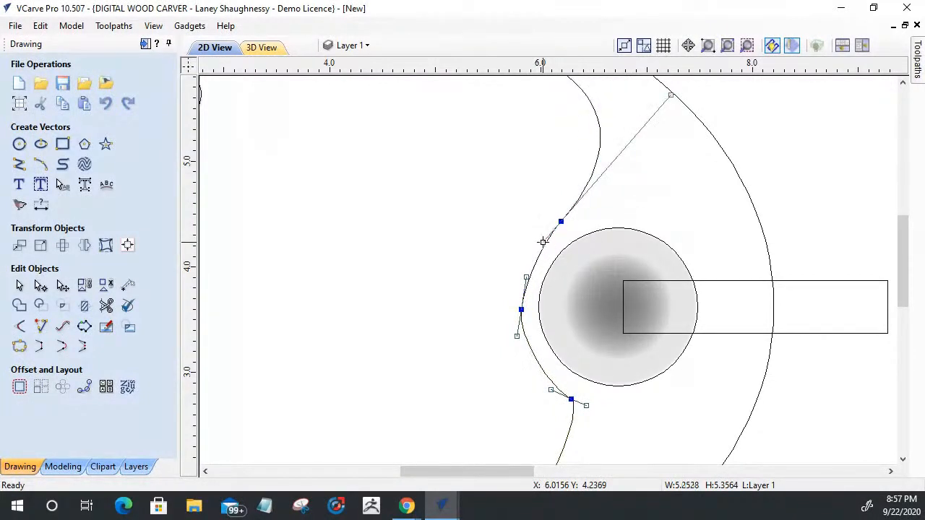
pyautogui.click(608, 221)
pyautogui.scroll(-2, 614, 225)
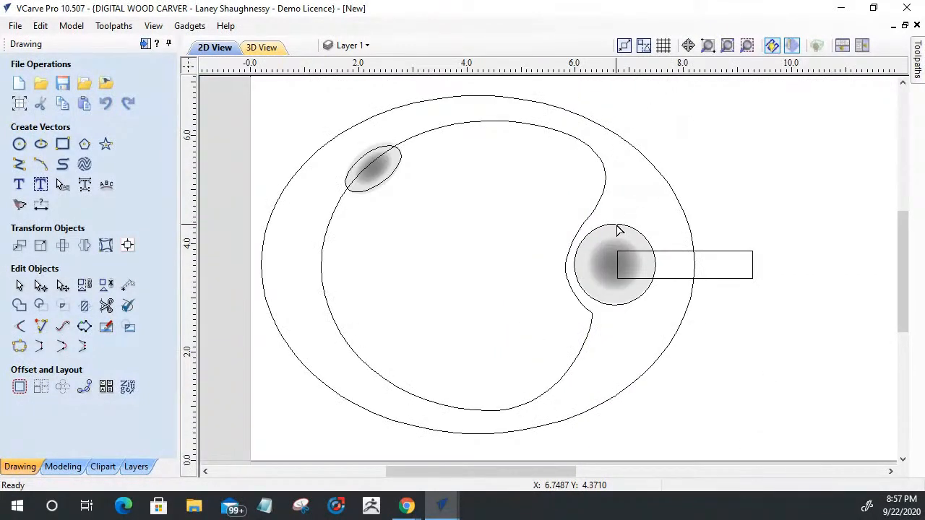
pyautogui.click(573, 295)
pyautogui.scroll(2, 594, 368)
pyautogui.click(600, 288)
pyautogui.moveTo(657, 305)
pyautogui.mouseDown()
pyautogui.moveTo(679, 308)
pyautogui.moveTo(674, 317)
pyautogui.mouseUp()
pyautogui.scroll(-3, 634, 347)
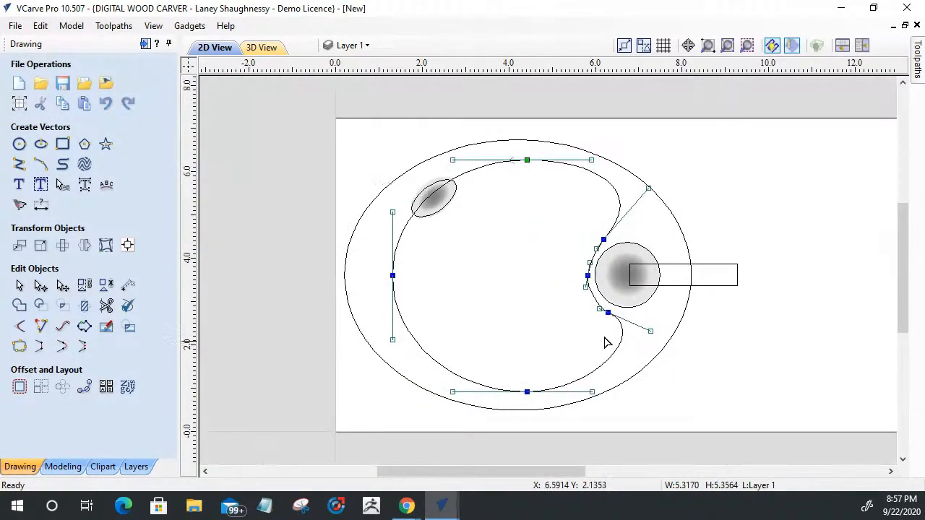
# Insert a point where the inner vector crosses the small shaded ellipse and move it inward past the ellipse to about X 2.5, Y 5.0
pyautogui.scroll(2, 388, 270)
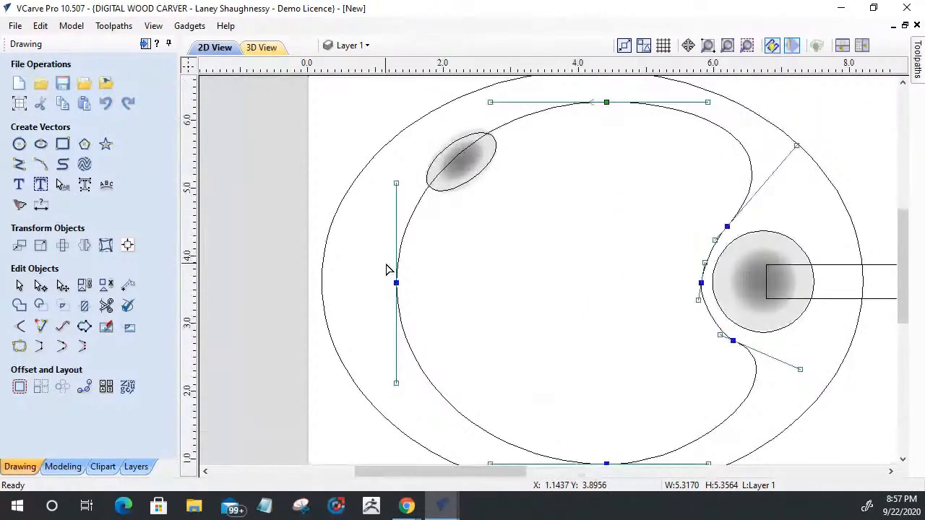
pyautogui.rightClick(461, 164)
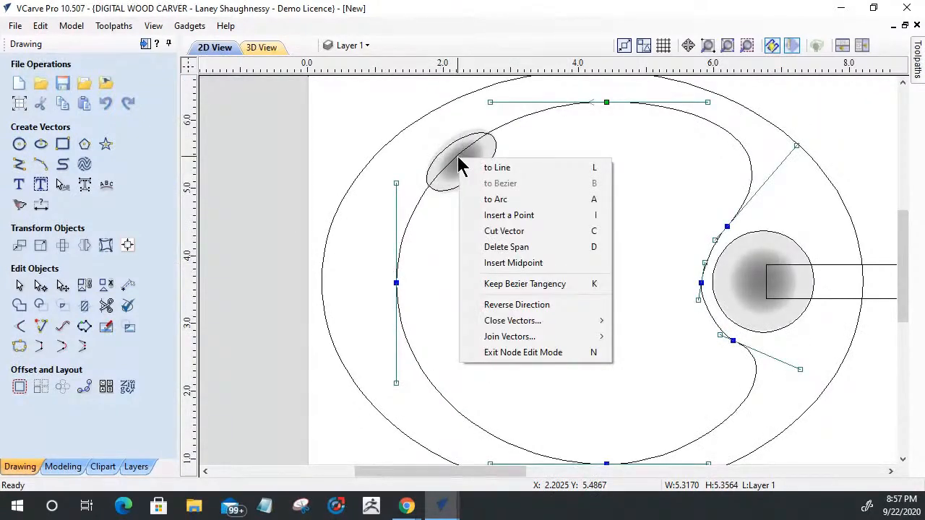
pyautogui.click(480, 215)
pyautogui.moveTo(456, 156); pyautogui.dragTo(479, 187)
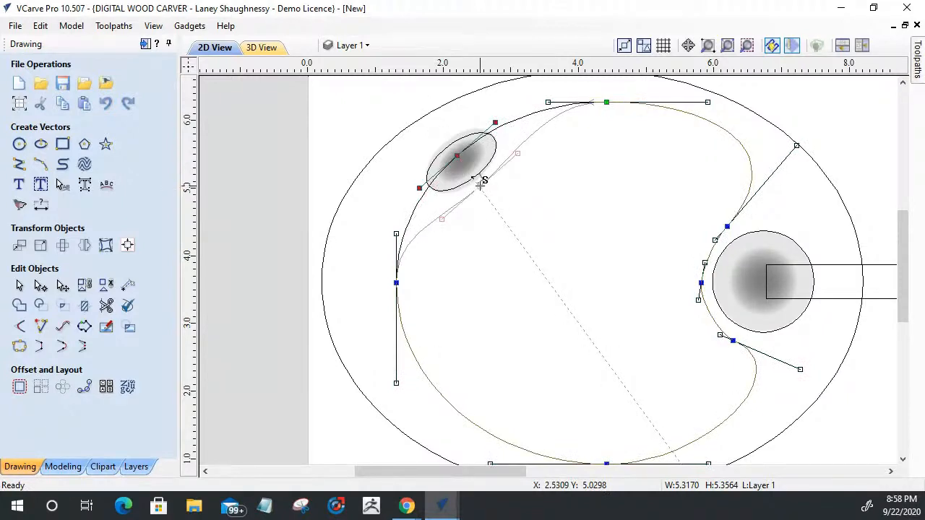
pyautogui.moveTo(480, 186); pyautogui.dragTo(479, 187)
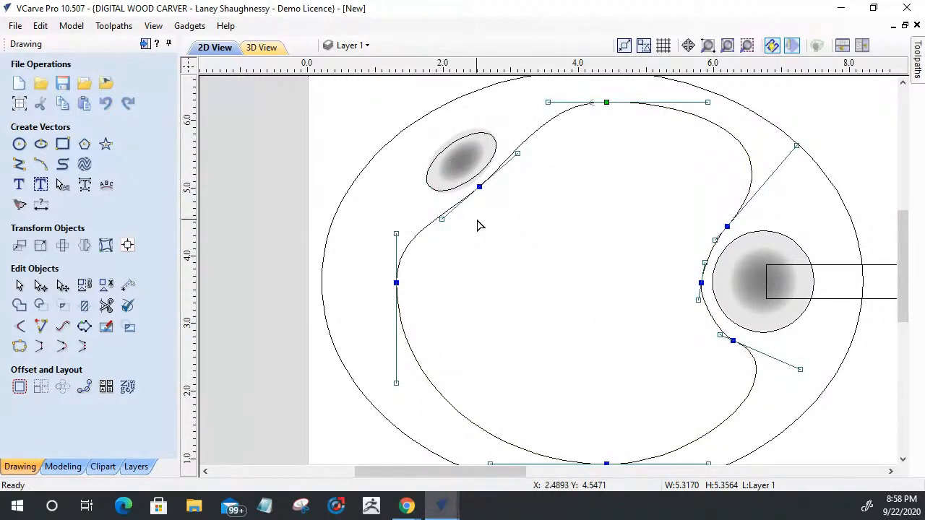
# Insert a point on the inner vector above the node beside the small ellipse, and shift it and its handle to curve around the ellipse's upper end
pyautogui.scroll(3, 483, 195)
pyautogui.scroll(-3, 516, 97)
pyautogui.scroll(1, 516, 97)
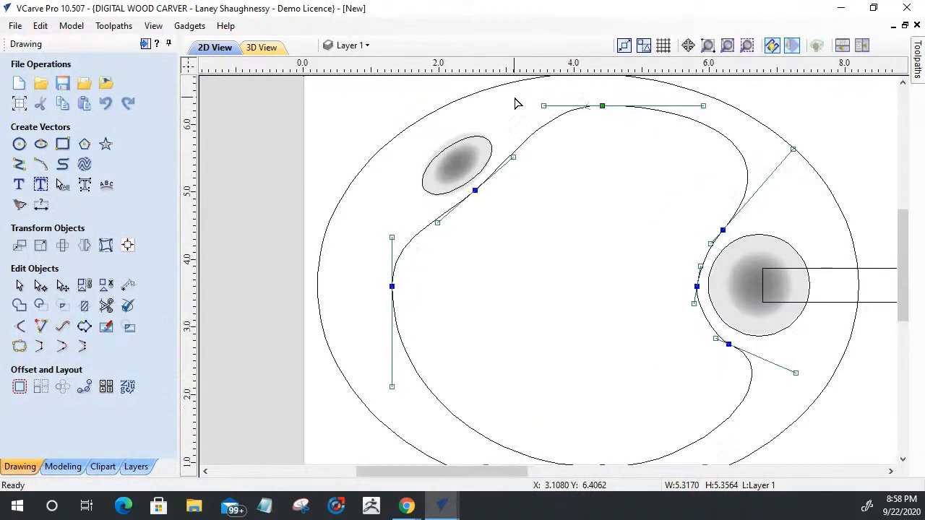
pyautogui.scroll(2, 531, 157)
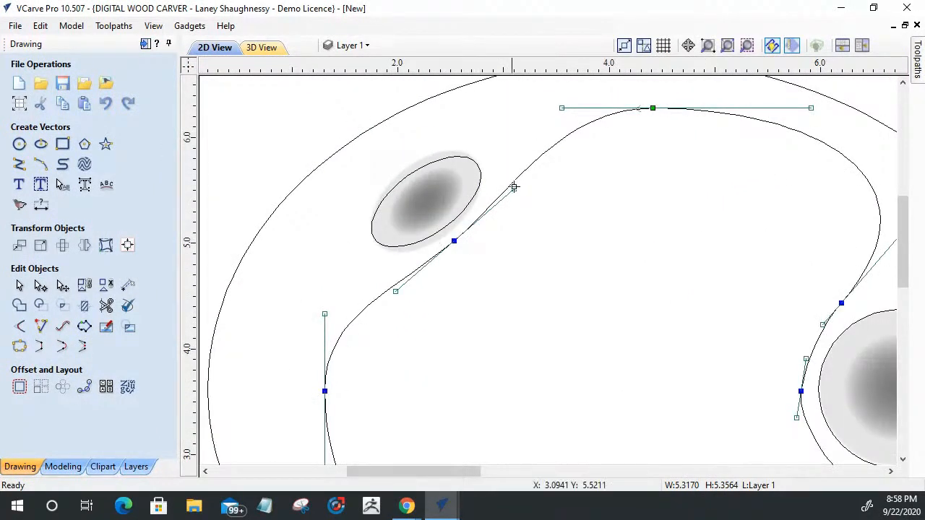
pyautogui.rightClick(521, 175)
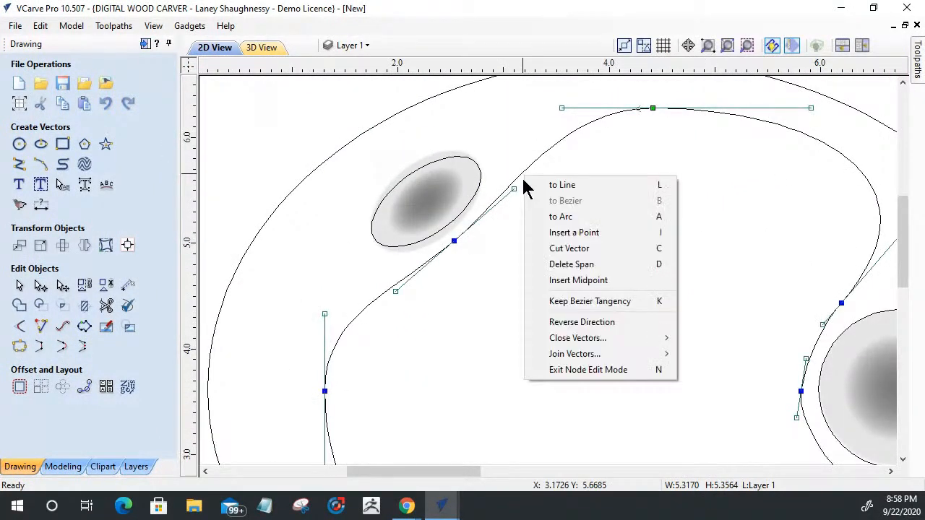
pyautogui.click(525, 235)
pyautogui.click(521, 171)
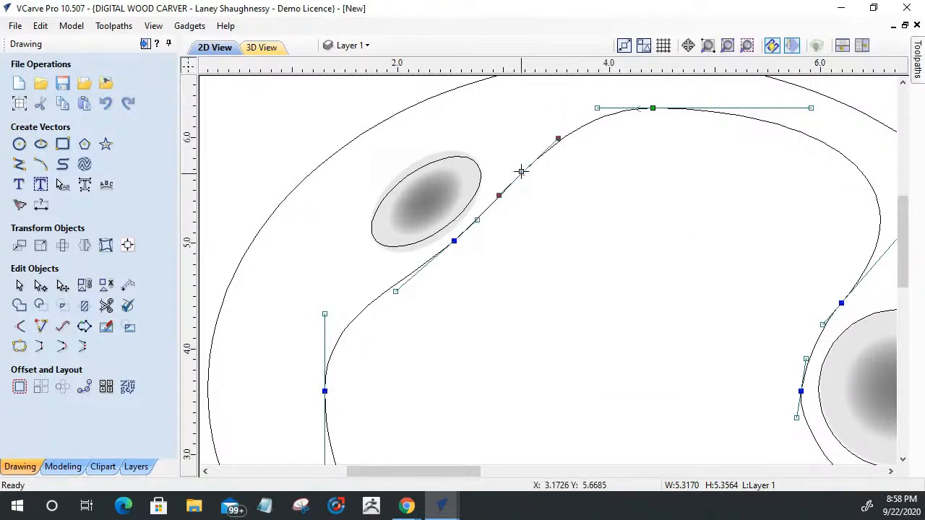
pyautogui.moveTo(521, 172); pyautogui.dragTo(501, 185)
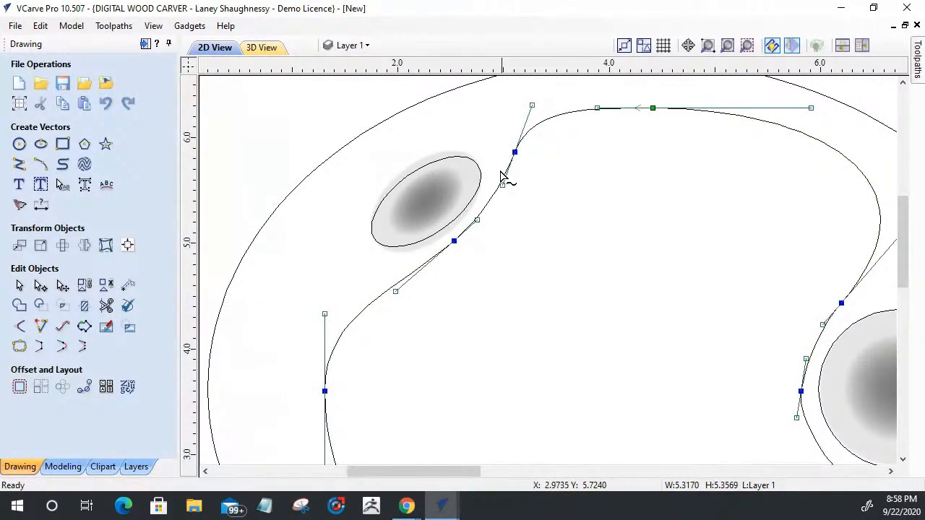
# Insert a point on the inner vector below the small ellipse and move it outward so the curve wraps around the ellipse's lower end
pyautogui.rightClick(390, 292)
pyautogui.click(427, 142)
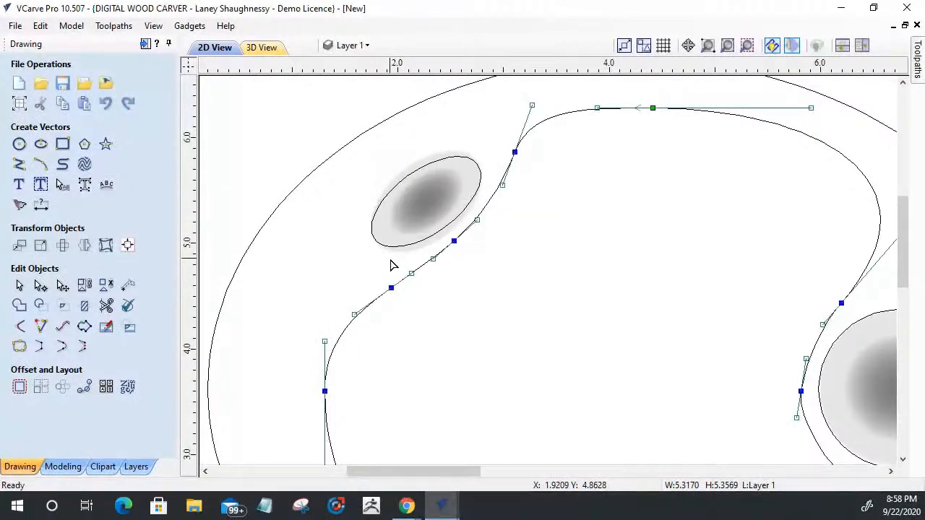
pyautogui.moveTo(390, 288); pyautogui.dragTo(366, 275)
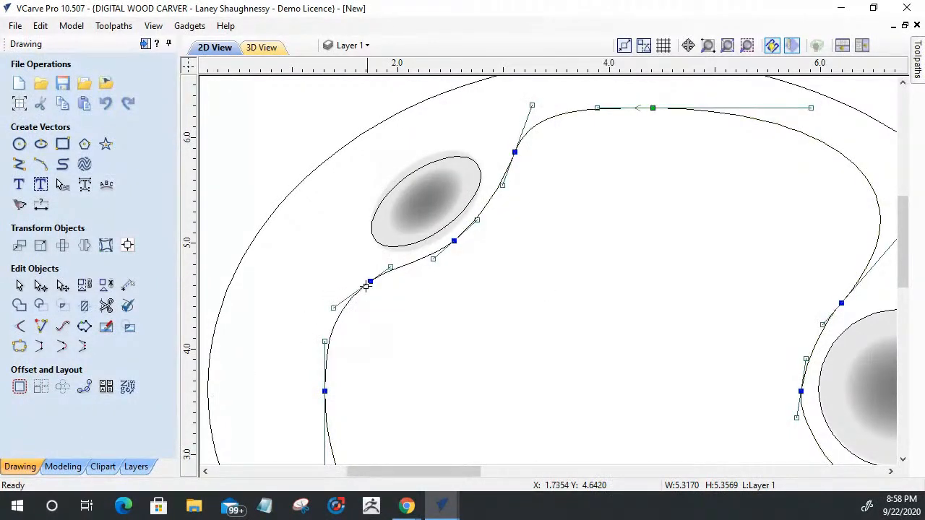
# Move the inner vector's leftmost node outward and slightly down to about X 1.0, closer to the outer ellipse
pyautogui.scroll(-4, 536, 235)
pyautogui.scroll(-2, 536, 235)
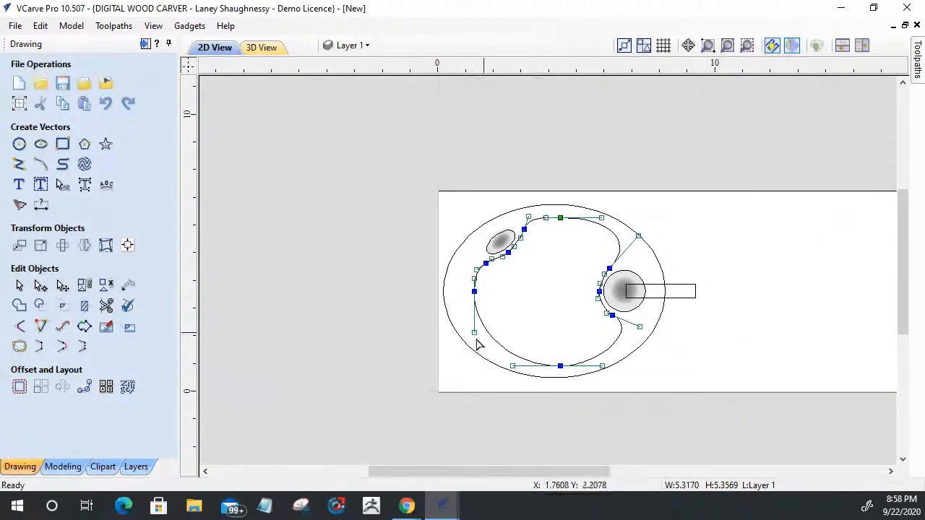
pyautogui.scroll(2, 476, 345)
pyautogui.moveTo(472, 266); pyautogui.dragTo(458, 274)
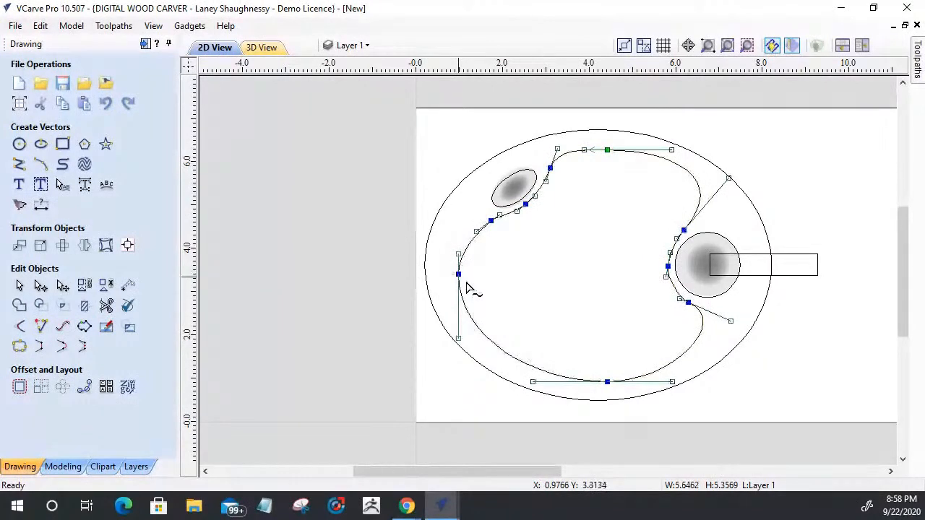
# Pull the outward handle of the inner vector's node above the shaded circle out to about X 7.5, Y 5.4 to round the curve
pyautogui.scroll(2, 545, 313)
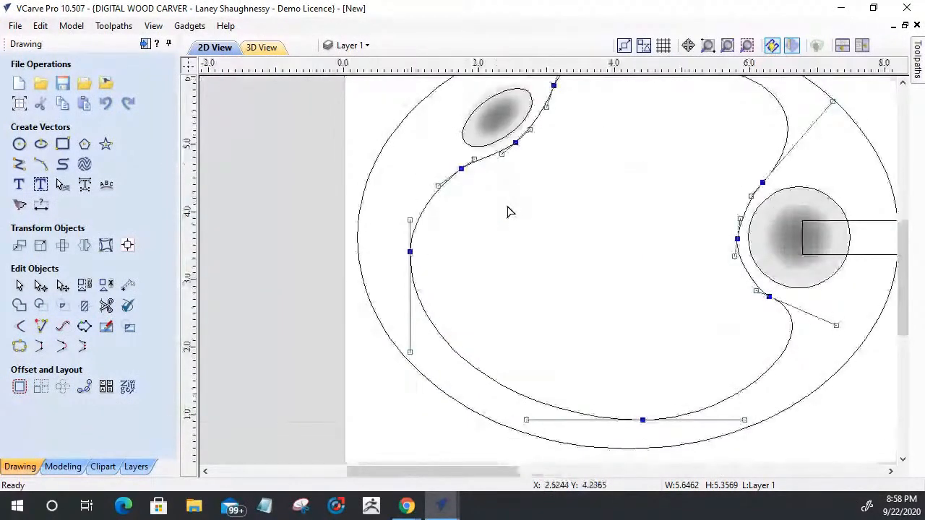
pyautogui.click(579, 306)
pyautogui.scroll(-3, 610, 319)
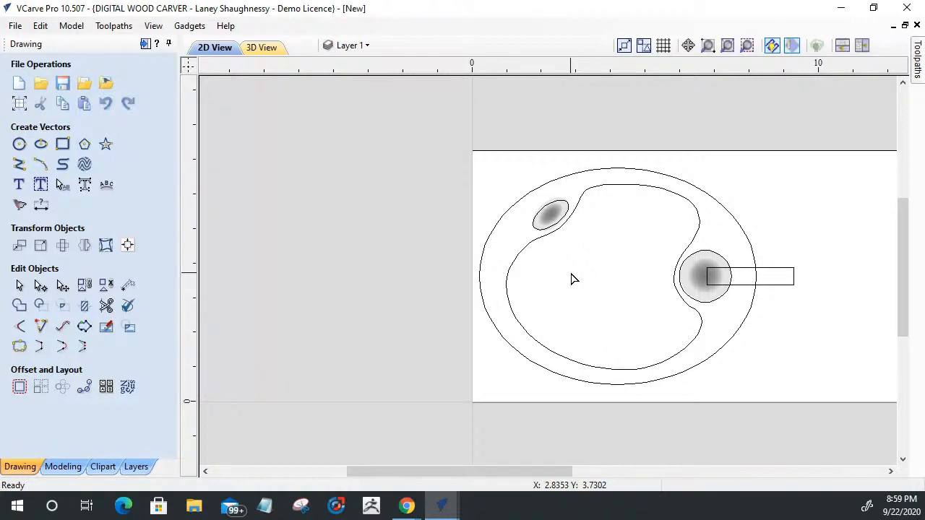
pyautogui.doubleClick(699, 229)
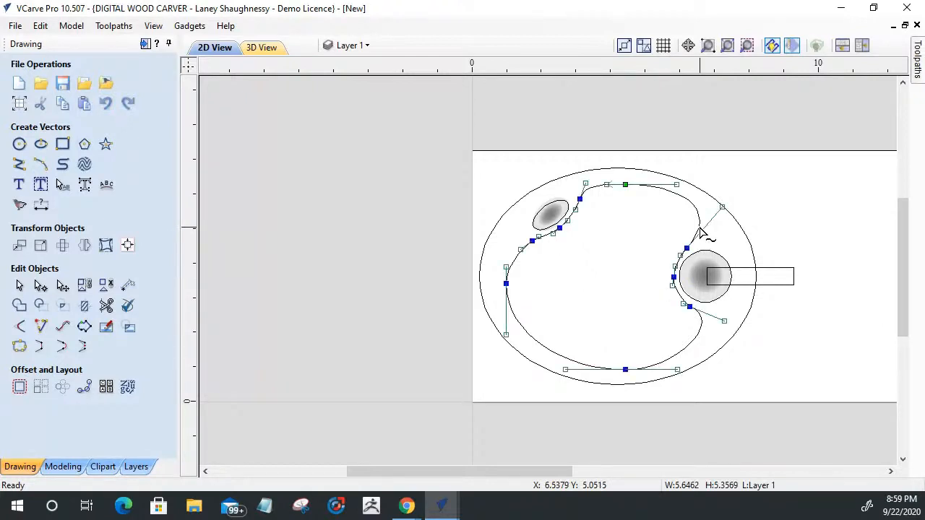
pyautogui.moveTo(721, 210); pyautogui.dragTo(729, 216)
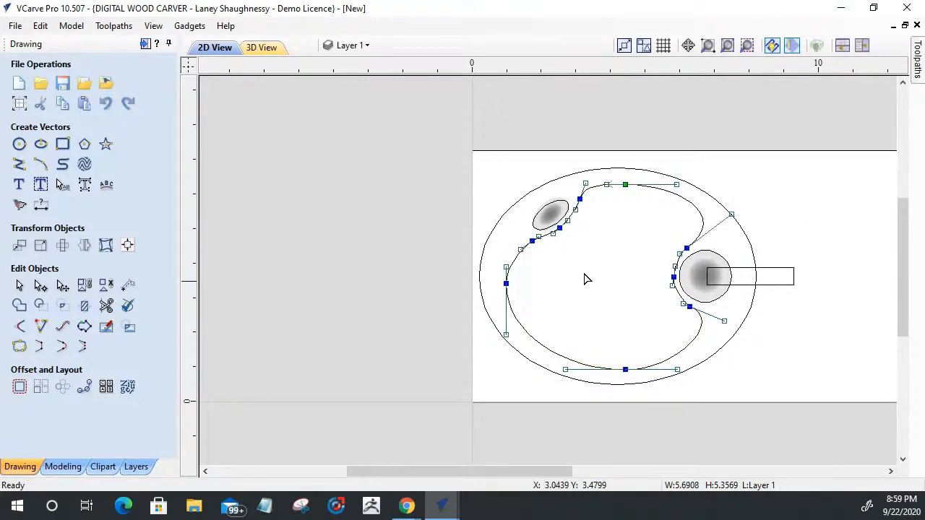
pyautogui.click(584, 280)
pyautogui.scroll(-2, 585, 277)
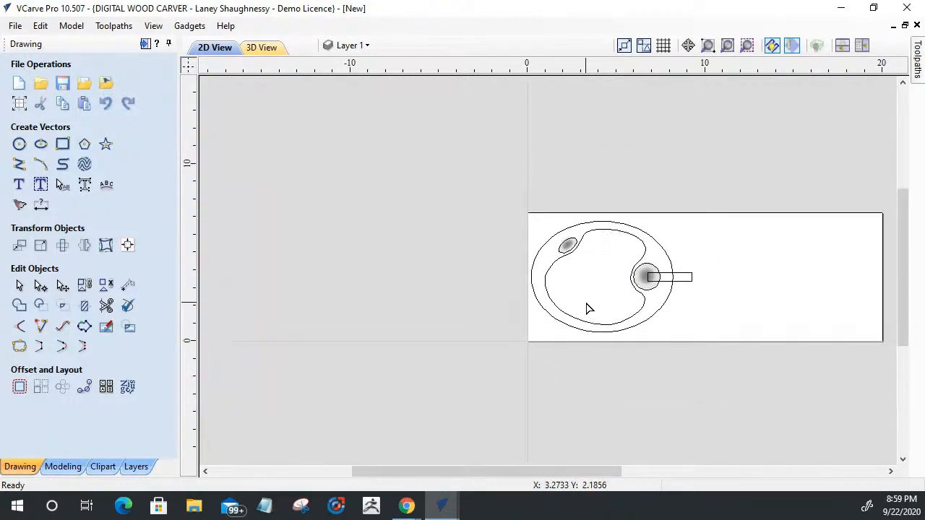
# Trim away the part of the rectangle outside the outer ellipse and the ellipse section crossing it, forming an open slot
pyautogui.scroll(2, 587, 309)
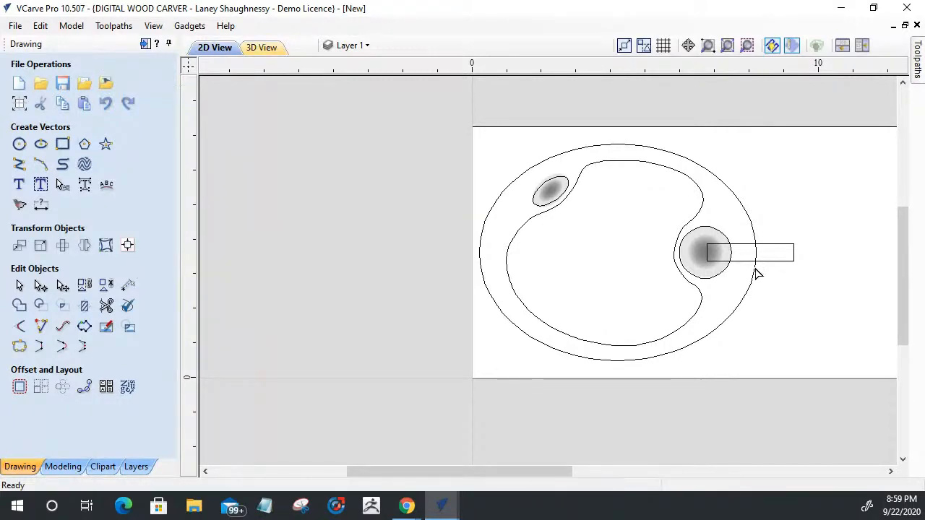
pyautogui.scroll(2, 762, 264)
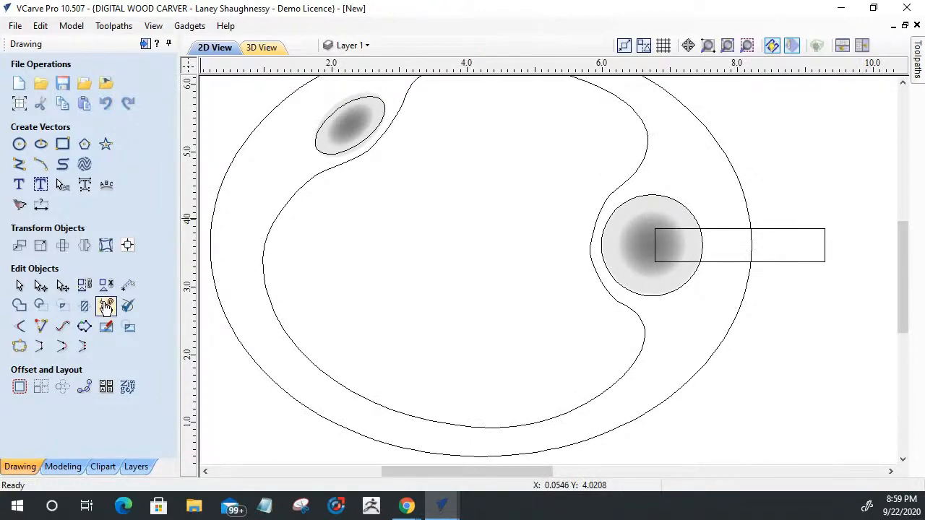
pyautogui.click(106, 307)
pyautogui.click(793, 230)
pyautogui.click(750, 241)
pyautogui.click(700, 246)
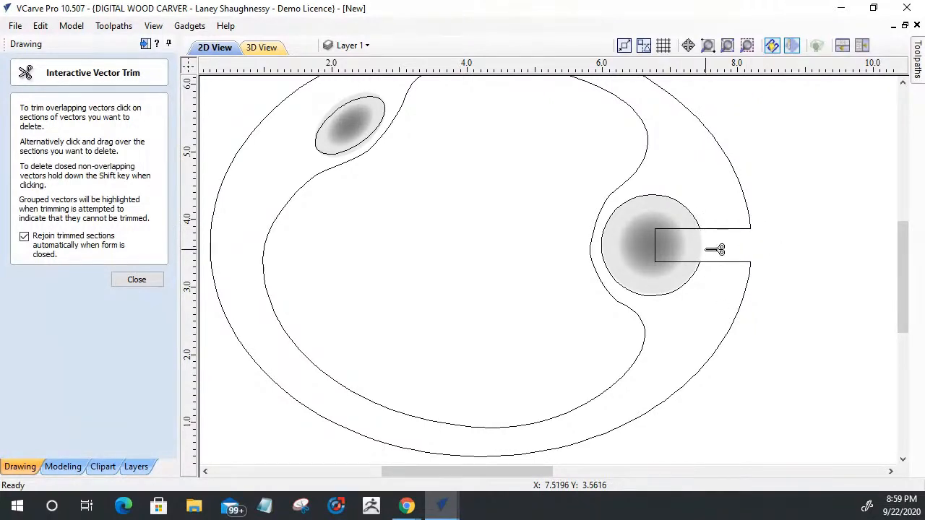
pyautogui.hotkey('ctrl', 'z')
pyautogui.click(135, 280)
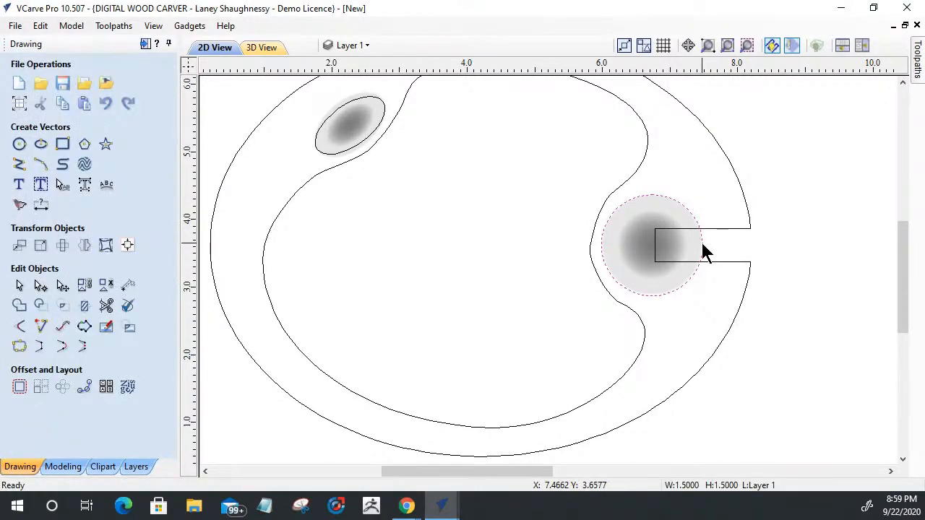
pyautogui.click(704, 249)
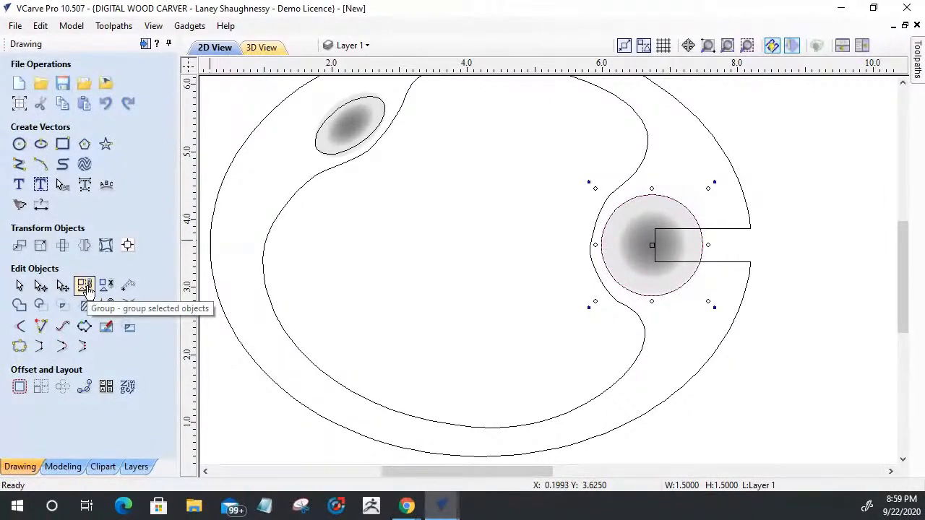
pyautogui.click(105, 306)
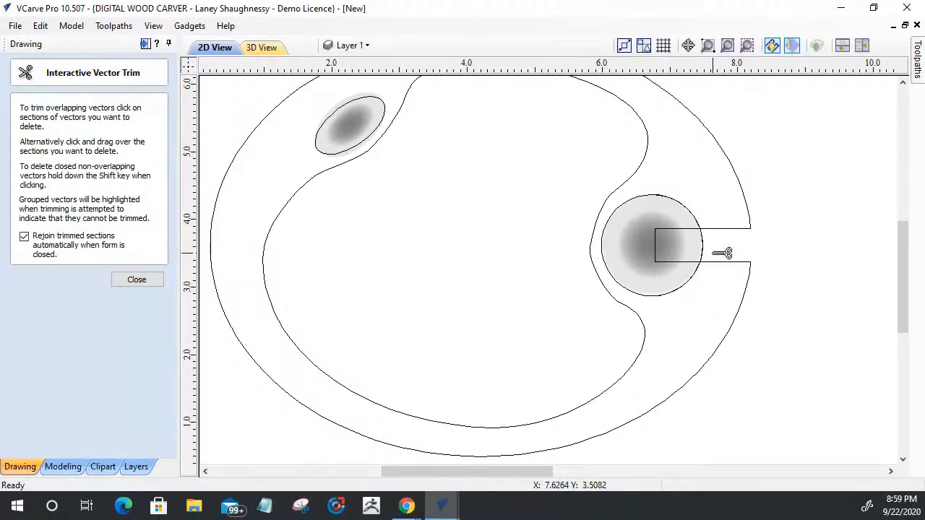
pyautogui.click(116, 278)
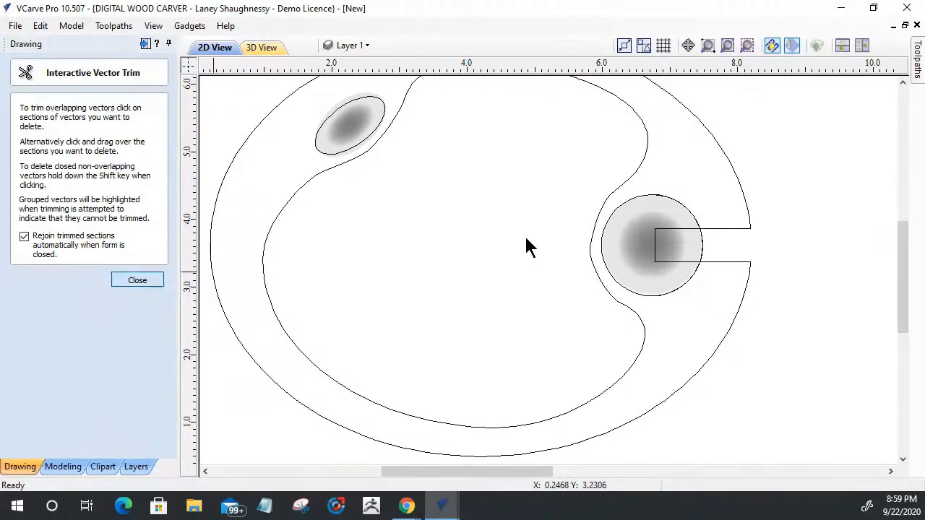
# Place a copy of the shaded circle's vector level with it inside the inner vector, centred at about X 3.8
pyautogui.click(626, 213)
pyautogui.moveTo(620, 200); pyautogui.dragTo(466, 186)
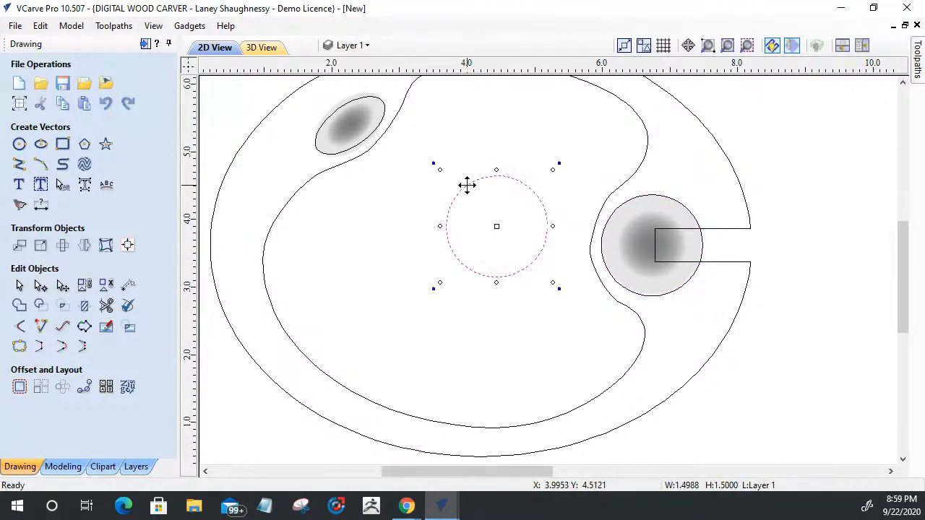
pyautogui.hotkey('ctrl', 'z')
pyautogui.click(613, 212)
pyautogui.moveTo(613, 212); pyautogui.dragTo(414, 212)
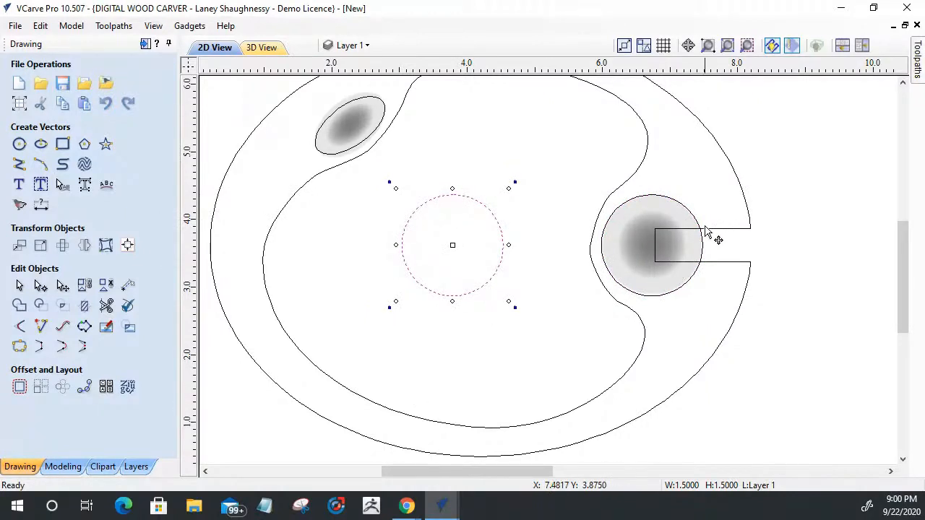
# Try trimming the circle's arc across the slot and the slot's inner end line so the circle joins the outline
pyautogui.click(107, 308)
pyautogui.scroll(2, 711, 244)
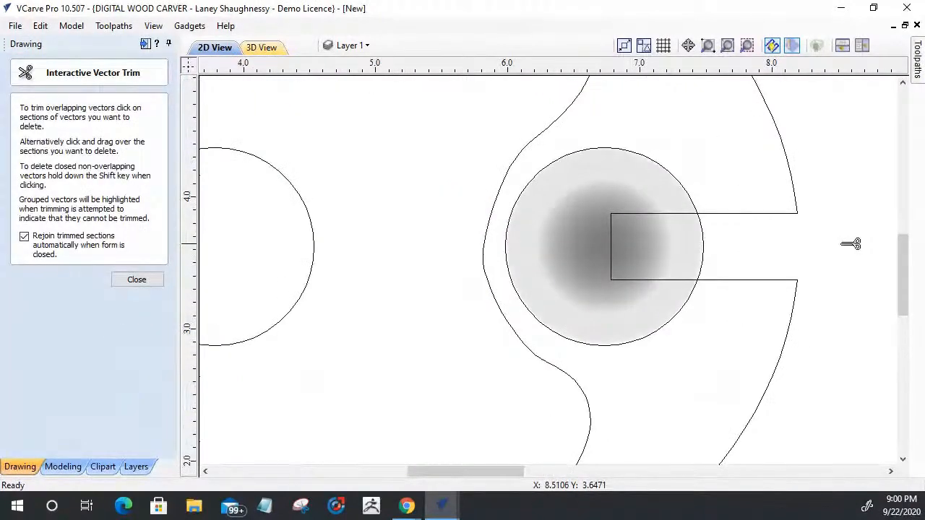
pyautogui.click(703, 245)
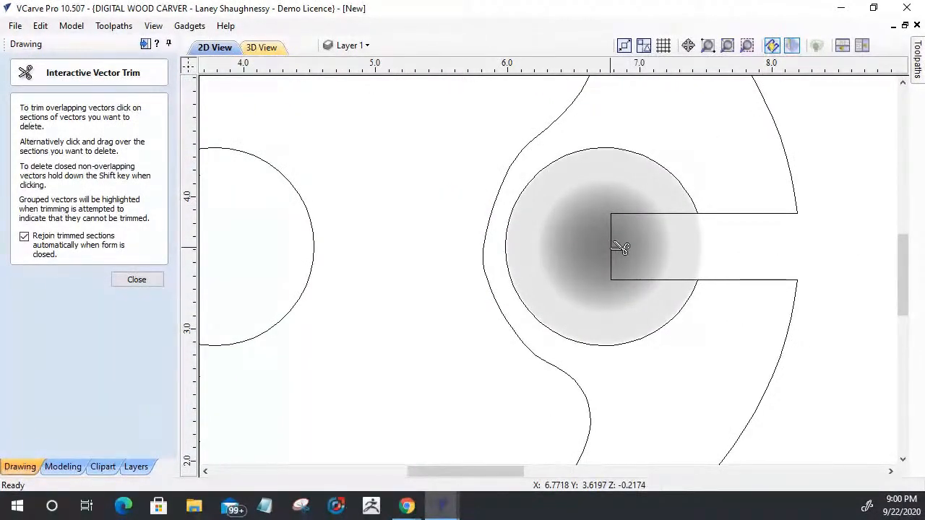
pyautogui.click(614, 247)
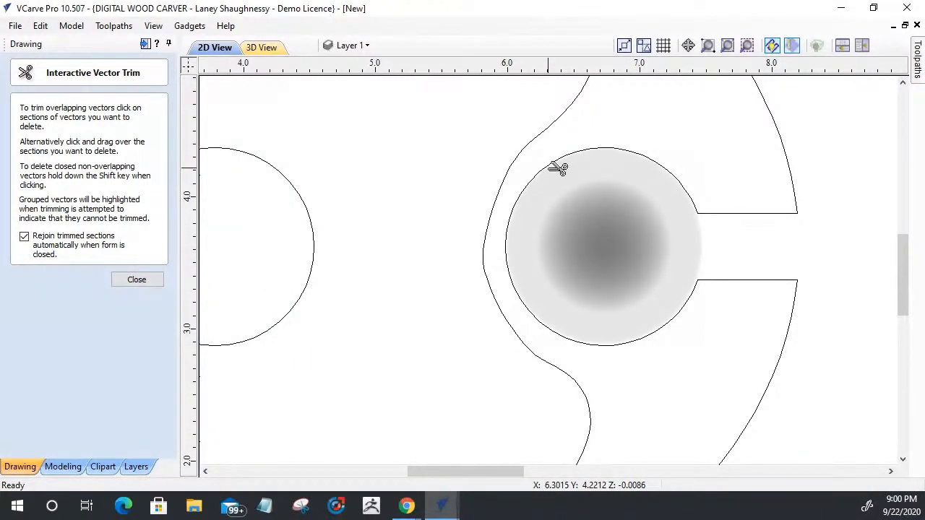
pyautogui.click(117, 283)
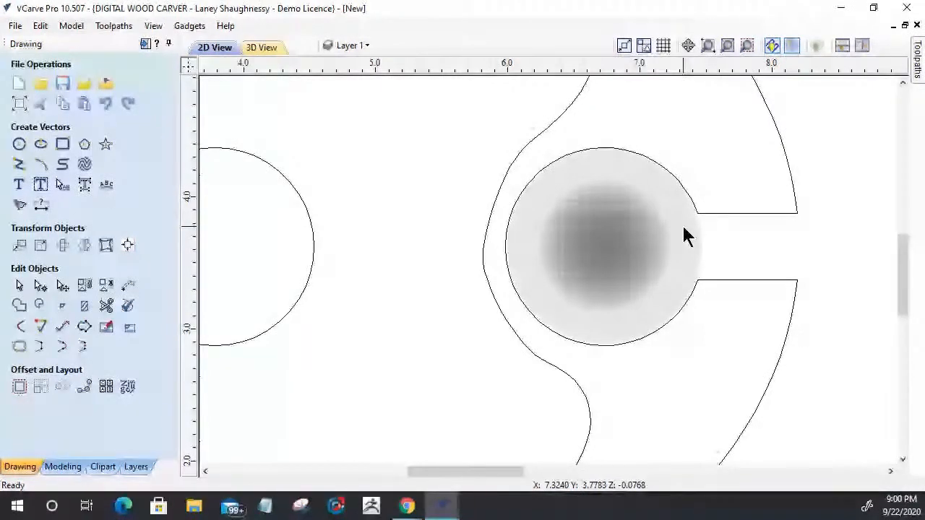
pyautogui.click(741, 213)
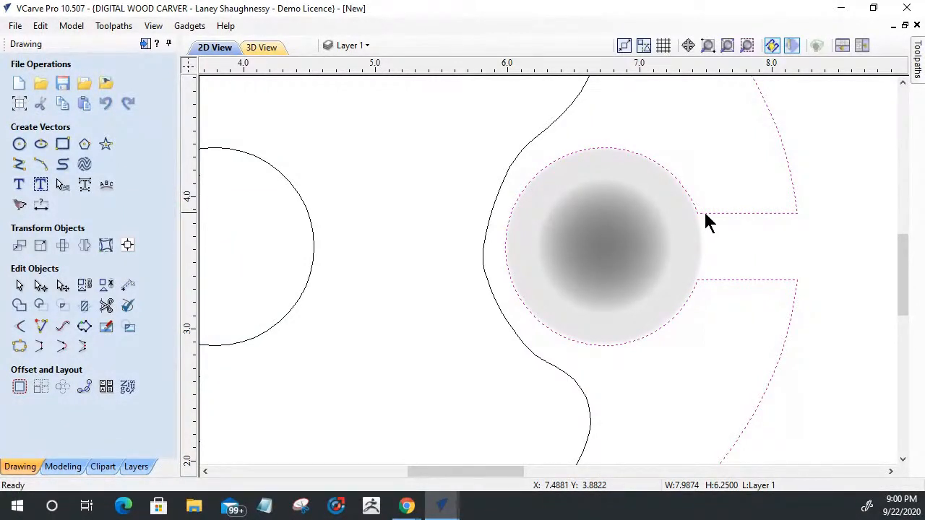
pyautogui.hotkey('ctrl', 'z')
# Shrink the circle vector around its own centre to about 0.51 across to match the slot's width
pyautogui.click(618, 153)
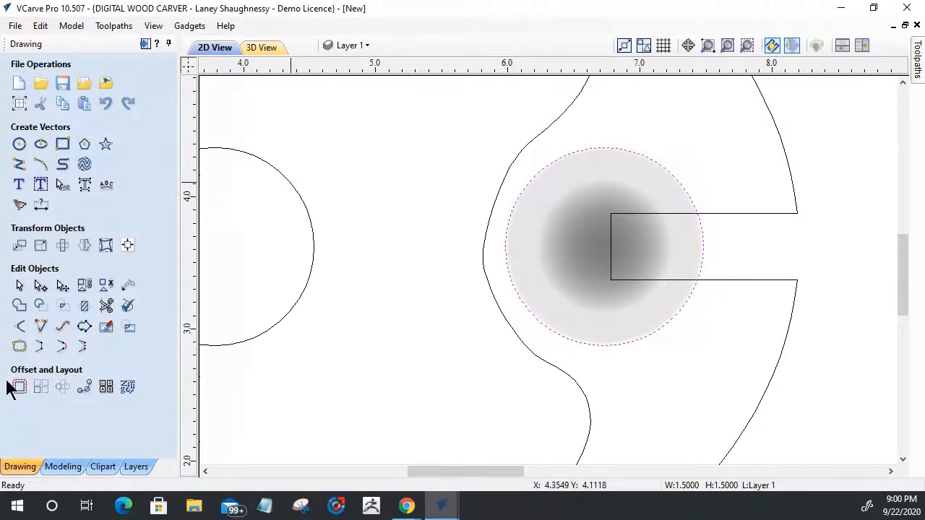
pyautogui.click(527, 179)
pyautogui.moveTo(499, 140); pyautogui.dragTo(553, 215)
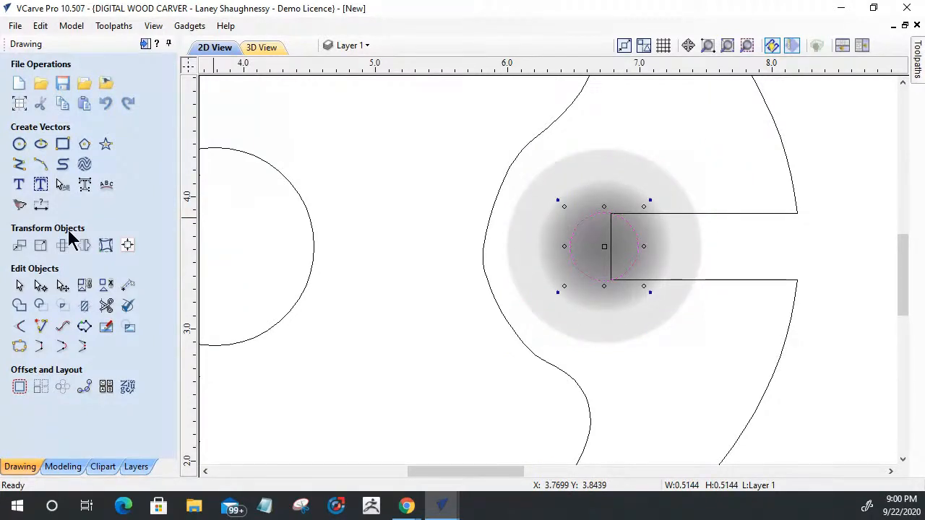
# Trim the small circle's half inside the slot and the slot's straight inner end line to give the slot a rounded end
pyautogui.click(106, 289)
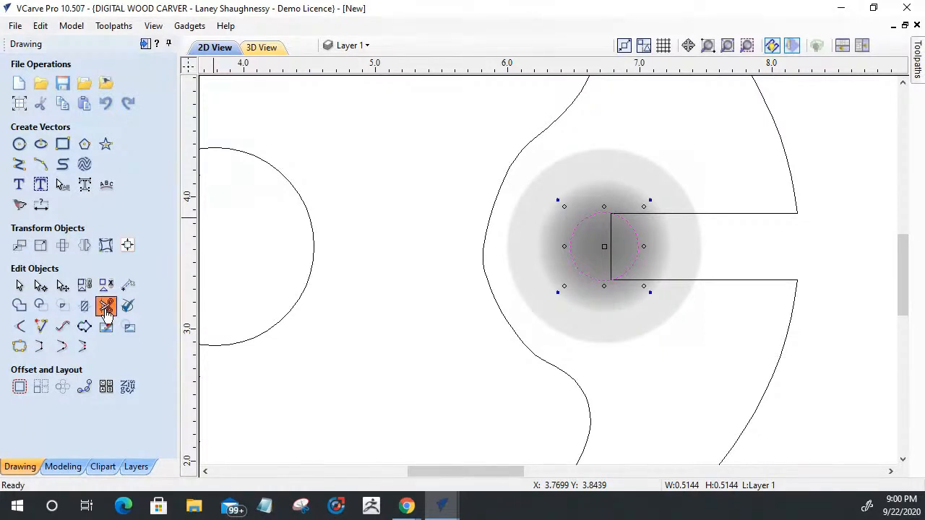
pyautogui.click(637, 245)
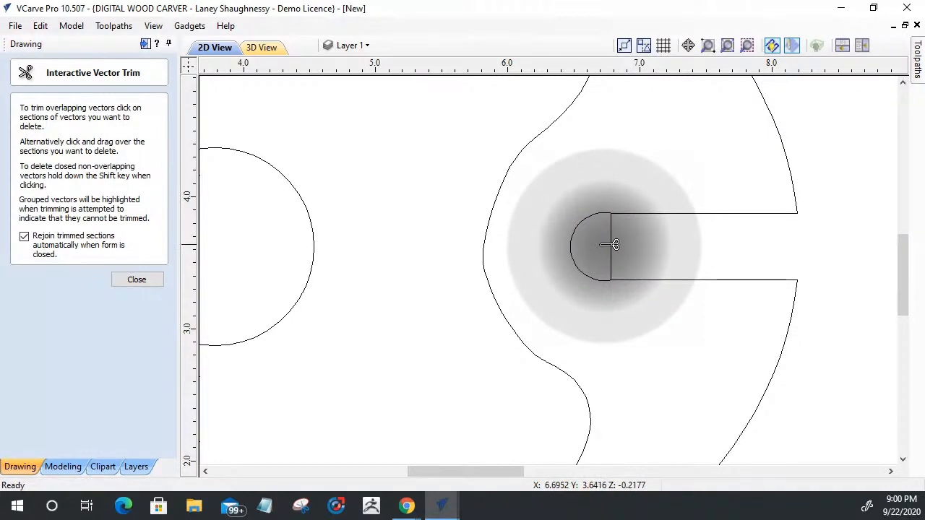
pyautogui.click(611, 247)
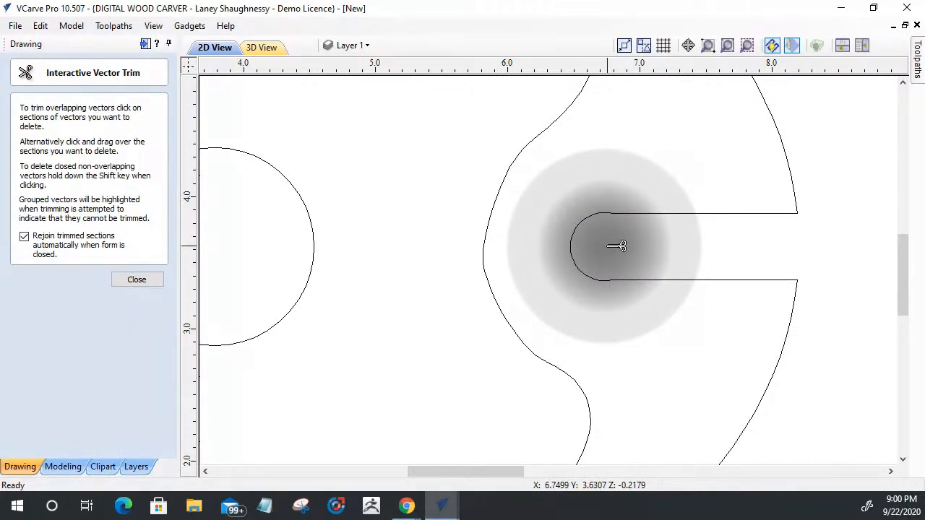
pyautogui.click(139, 280)
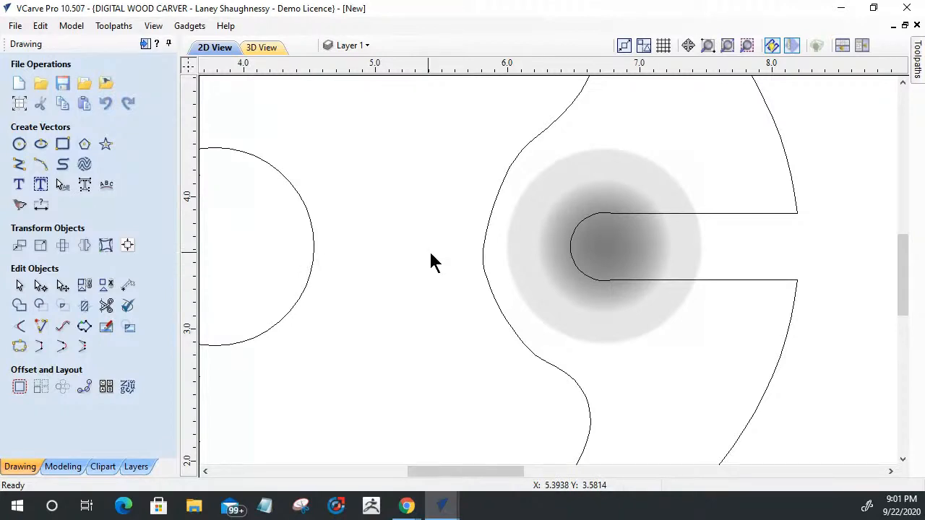
# Try to centre the shaded round component on the copied circle
pyautogui.click(315, 248)
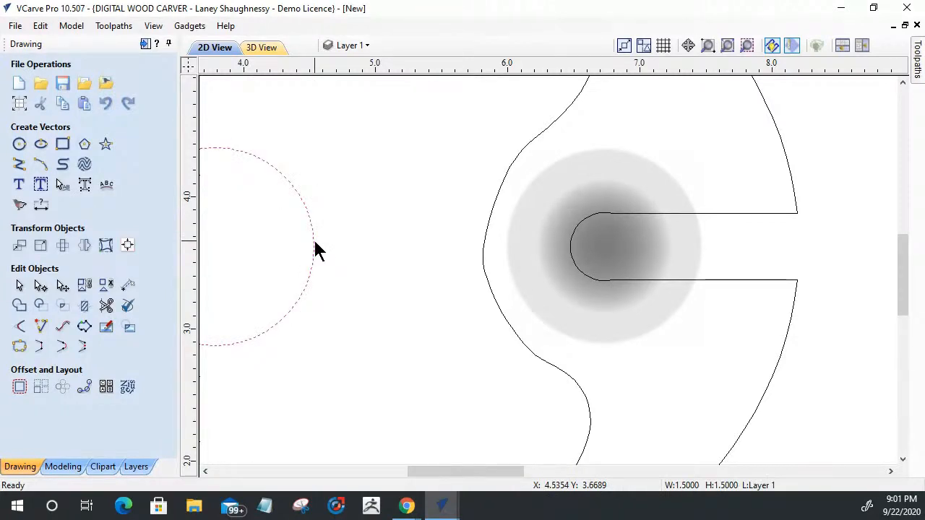
pyautogui.click(557, 235)
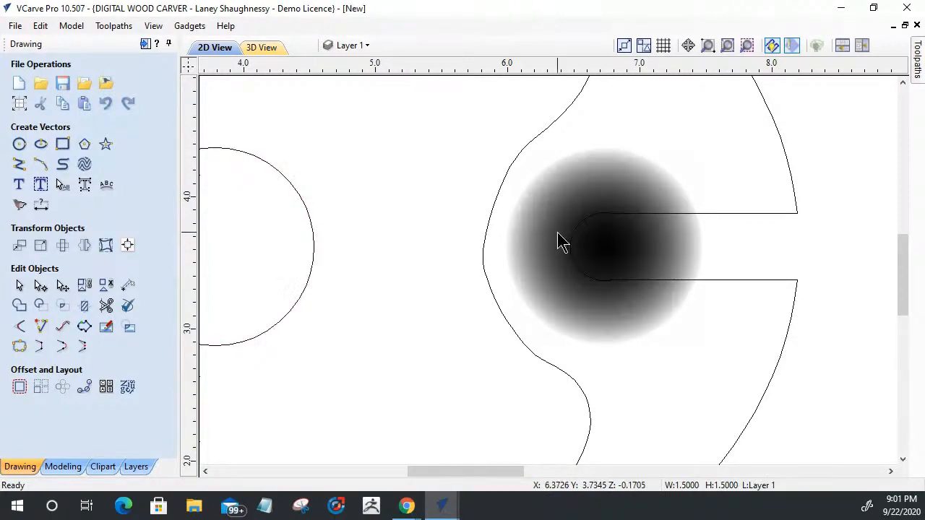
pyautogui.keyDown('shift'); pyautogui.click(314, 258); pyautogui.keyUp('shift')
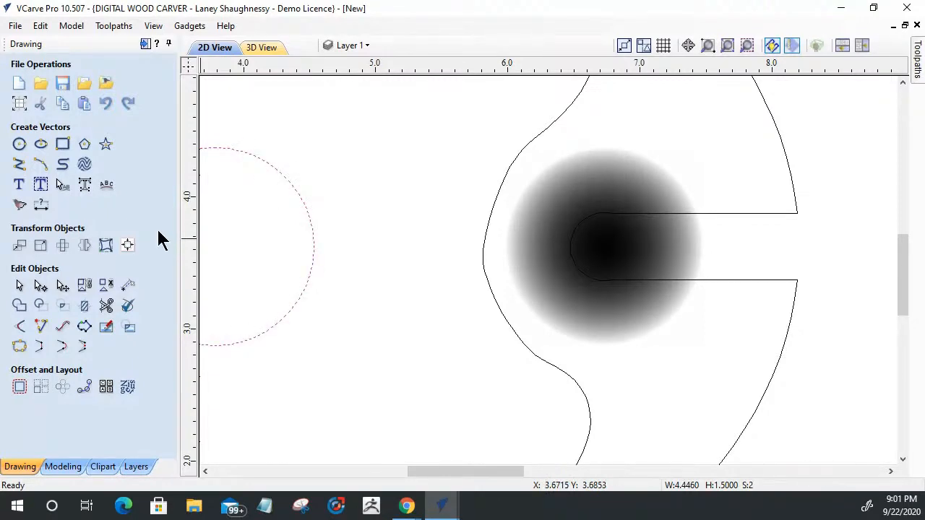
pyautogui.click(127, 244)
pyautogui.click(98, 189)
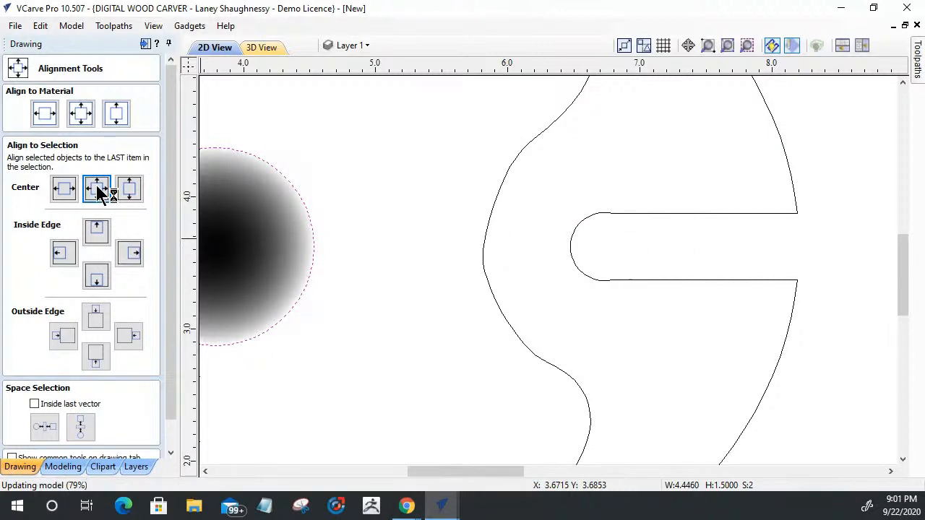
pyautogui.hotkey('ctrl', 'z')
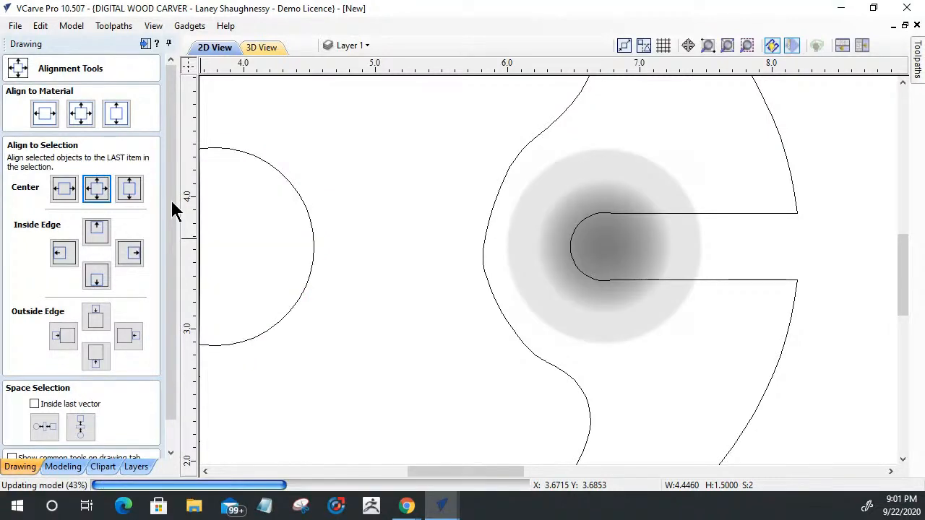
pyautogui.click(312, 251)
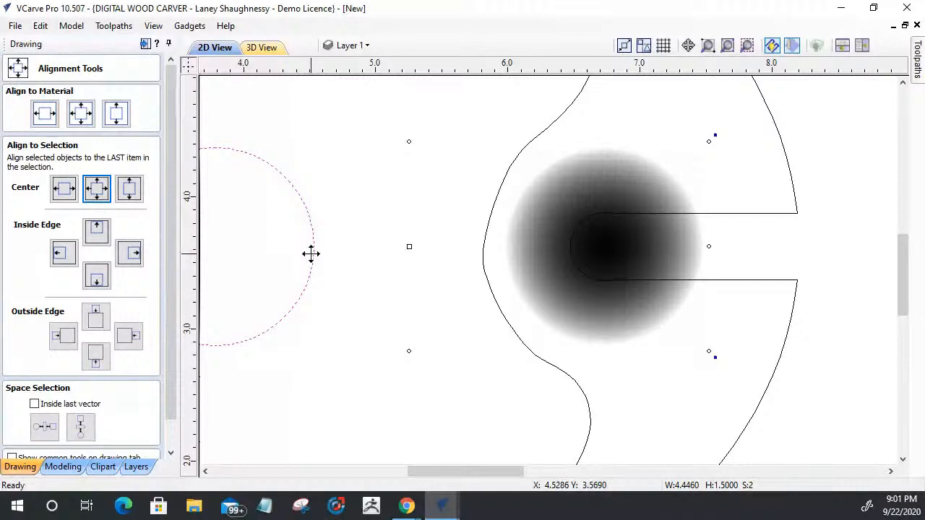
pyautogui.press('Delete')
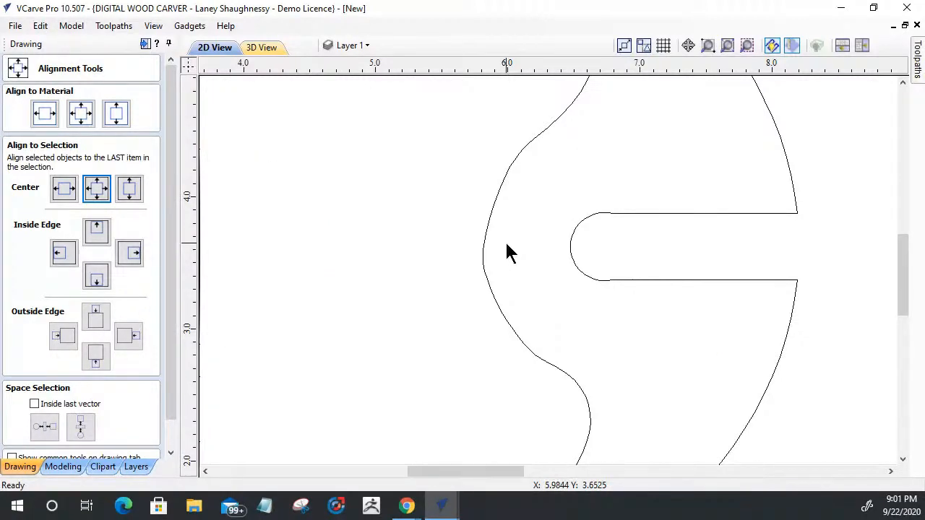
pyautogui.hotkey('ctrl', 'z')
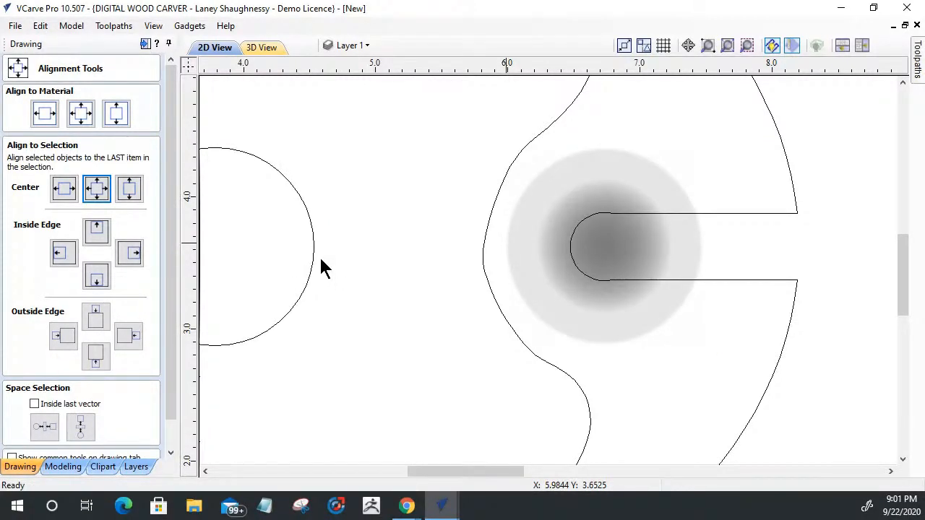
# Move the copied circle back over the shaded round component so that their centres coincide at the slot's rounded end
pyautogui.click(314, 254)
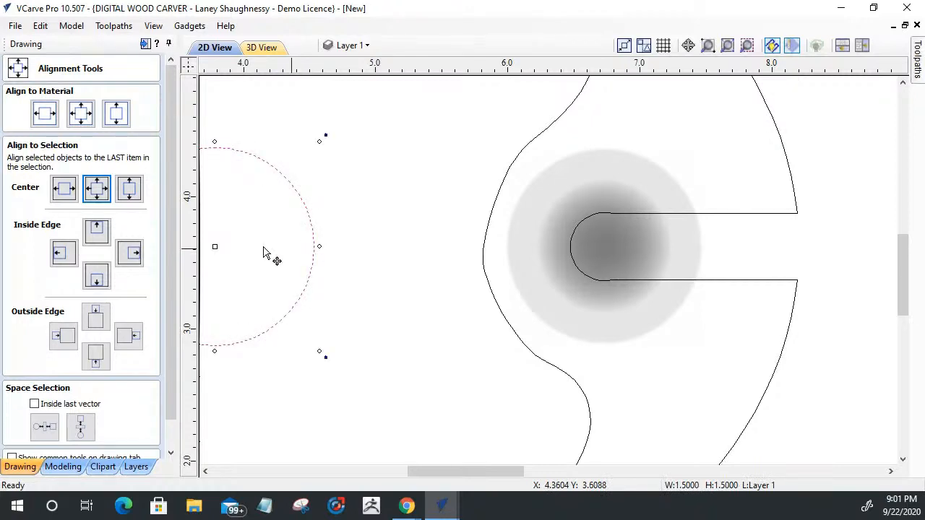
pyautogui.moveTo(219, 245); pyautogui.dragTo(604, 250)
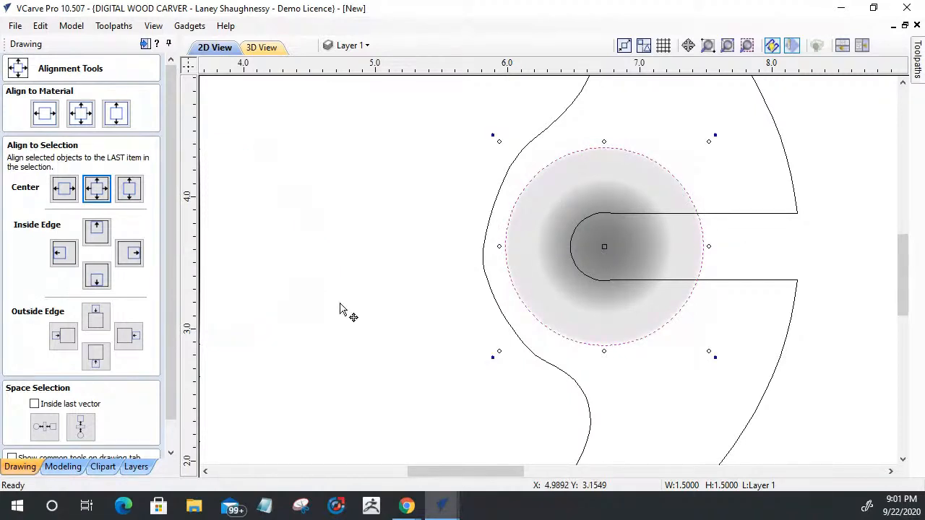
# Deselect the round component, leave the alignment tools and bring up the toolpath operations
pyautogui.click(280, 318)
pyautogui.scroll(-5, 324, 320)
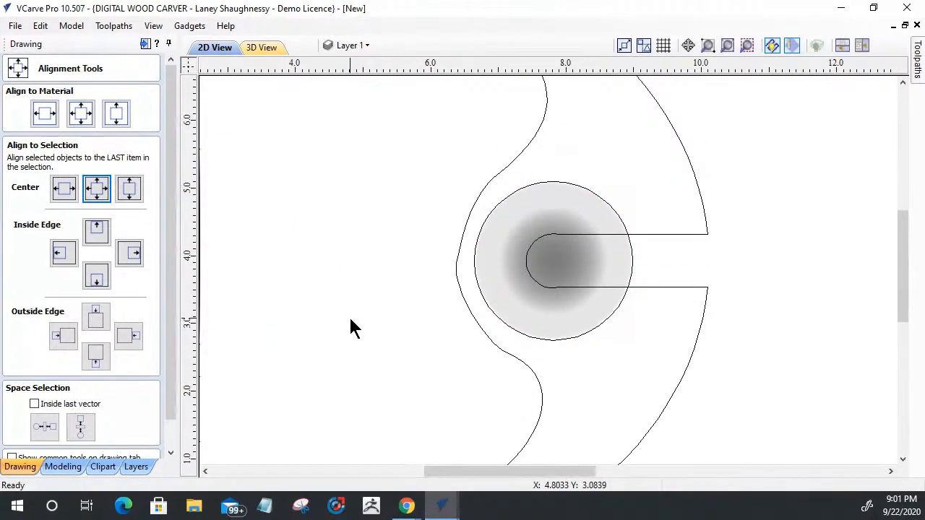
pyautogui.scroll(-2, 350, 318)
pyautogui.scroll(6, 398, 316)
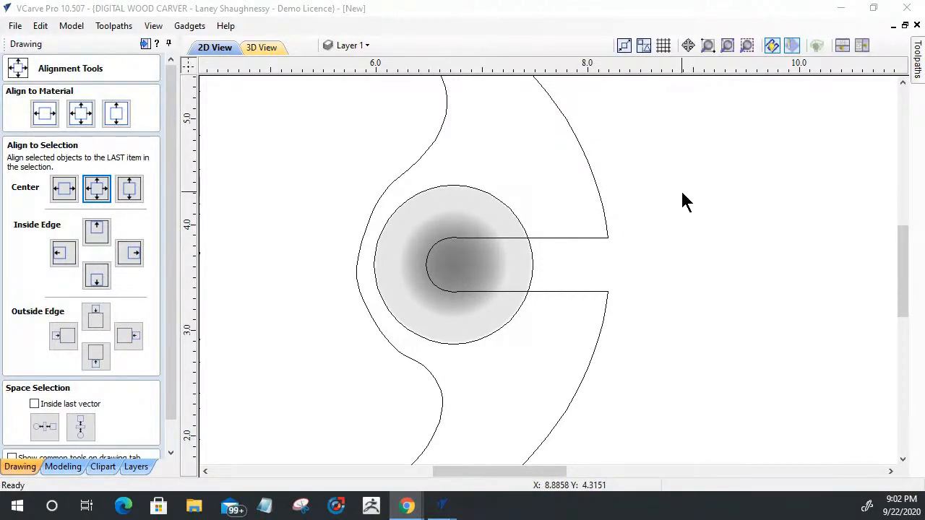
pyautogui.moveTo(168, 331); pyautogui.dragTo(169, 403)
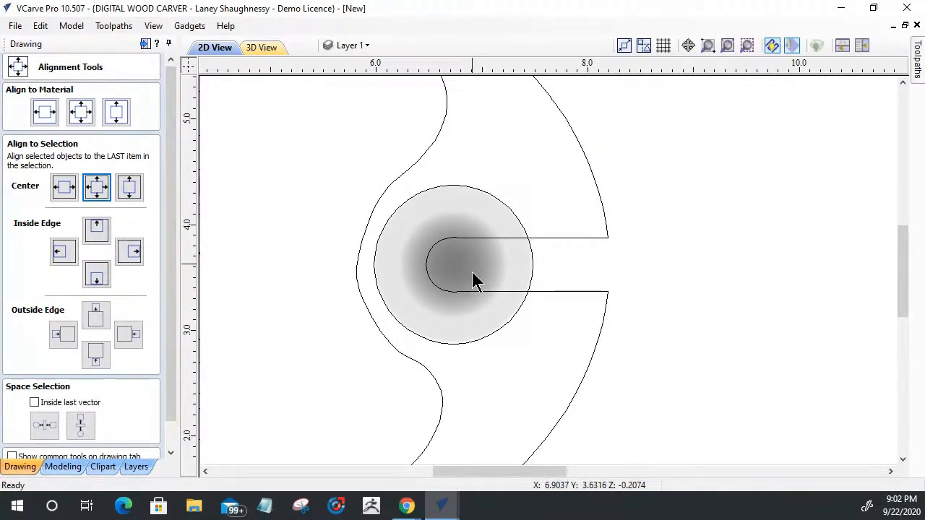
pyautogui.scroll(-2, 643, 322)
pyautogui.scroll(-3, 644, 314)
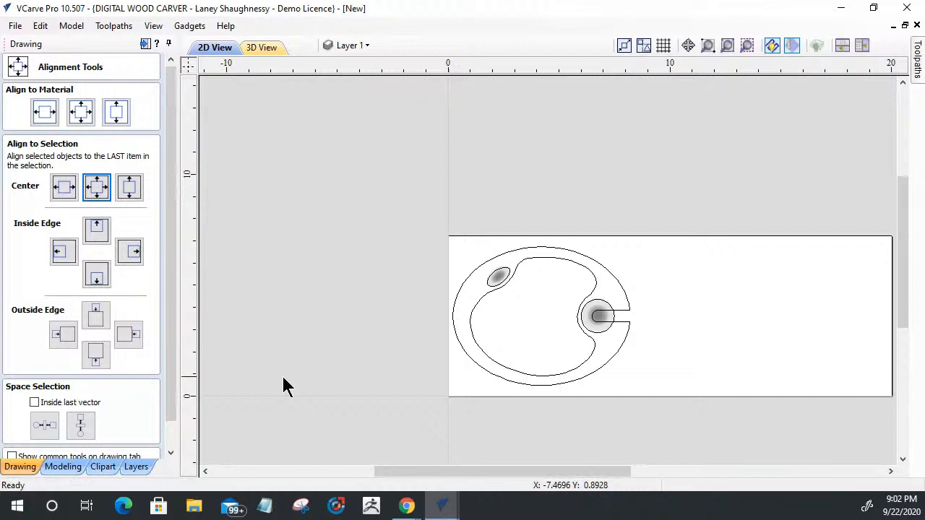
pyautogui.scroll(-1, 173, 429)
pyautogui.click(130, 451)
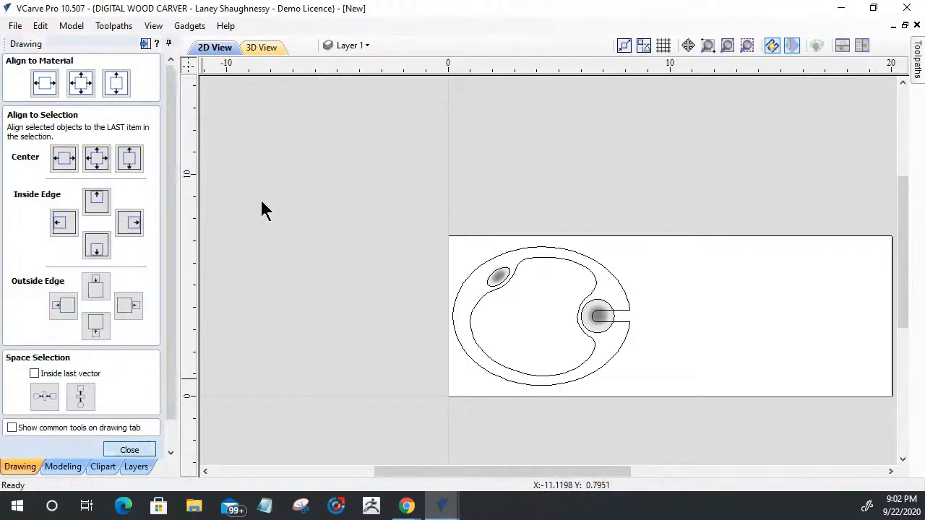
pyautogui.click(144, 44)
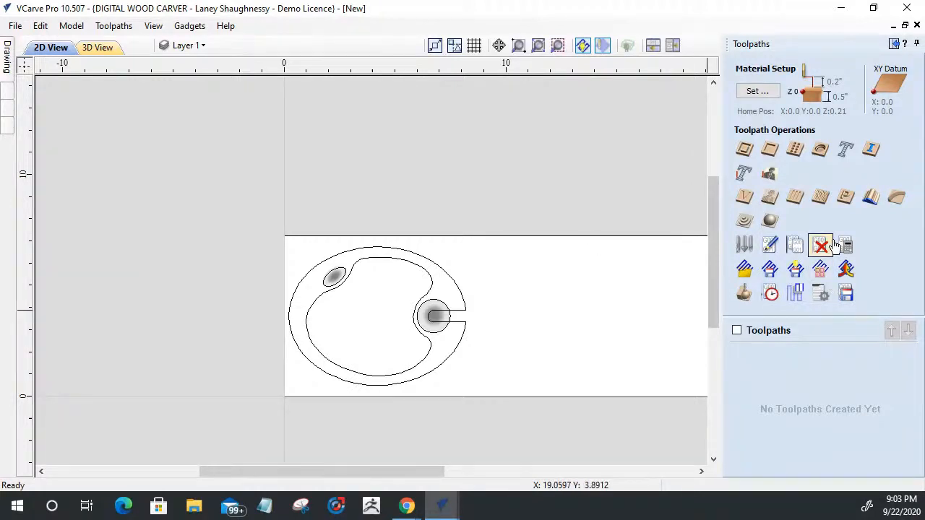
# Start a 3D finish toolpath with the circle and small ellipse as the selected-vector machining boundary
pyautogui.click(768, 223)
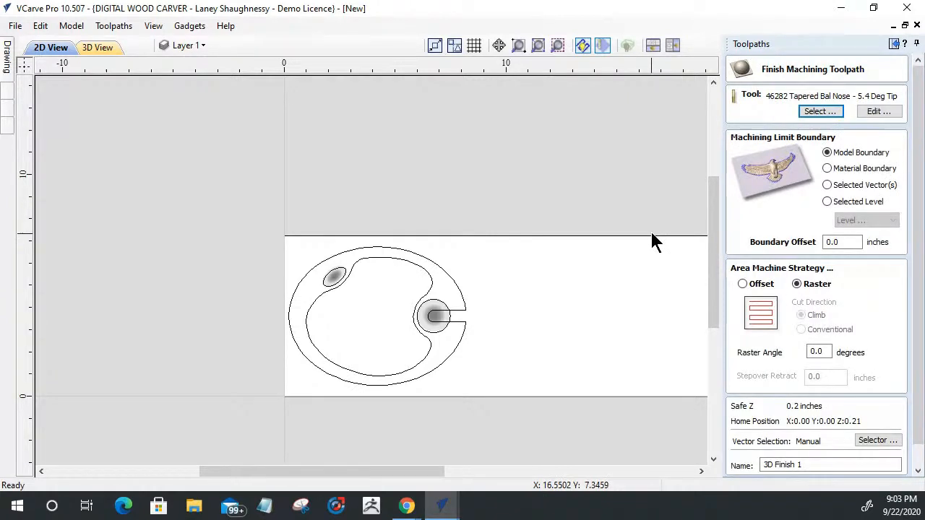
pyautogui.click(429, 300)
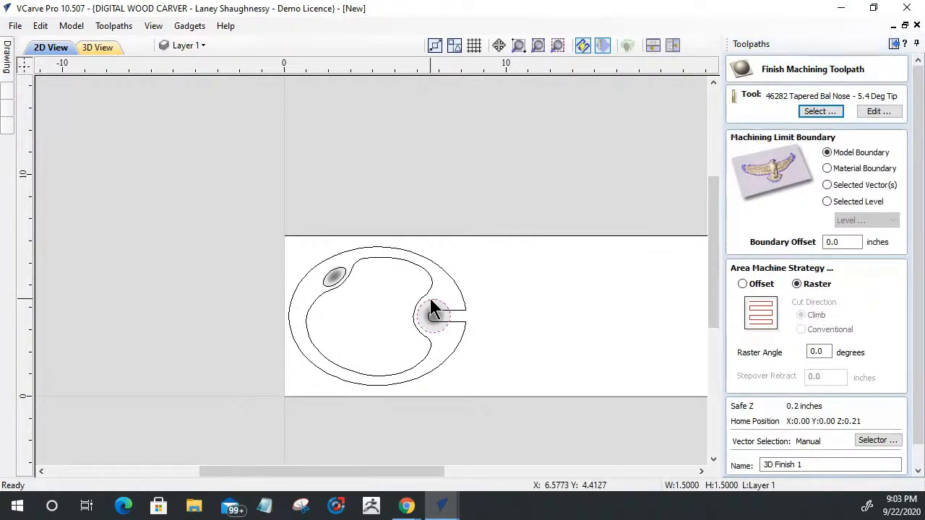
pyautogui.keyDown('shift'); pyautogui.click(346, 275); pyautogui.keyUp('shift')
pyautogui.scroll(5, 341, 287)
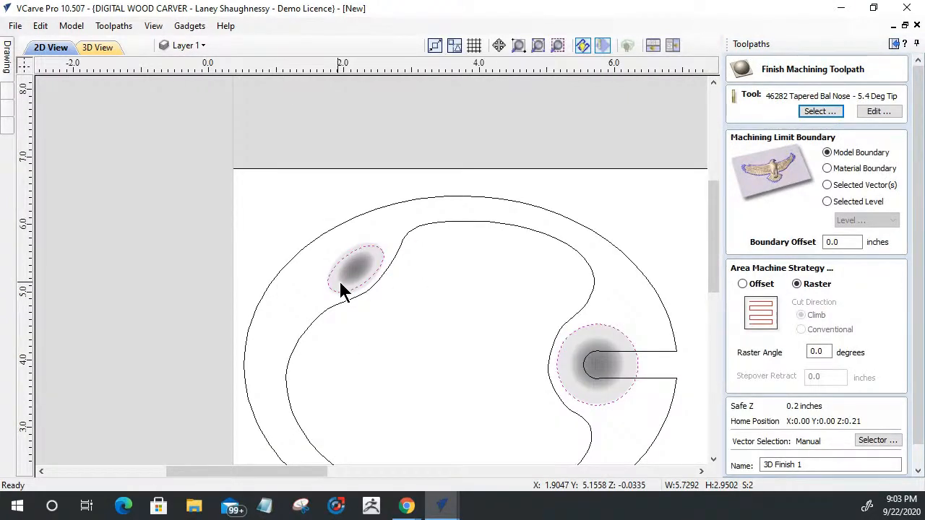
pyautogui.click(827, 185)
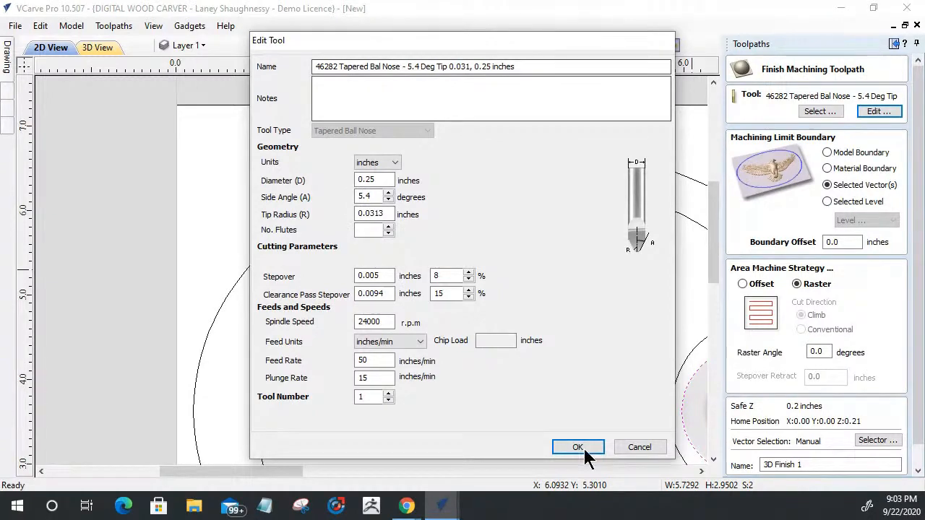
# Dismiss the tool edit and choose the 46286 Tapered Ball Nose bit for the 3D finish toolpath
pyautogui.click(635, 444)
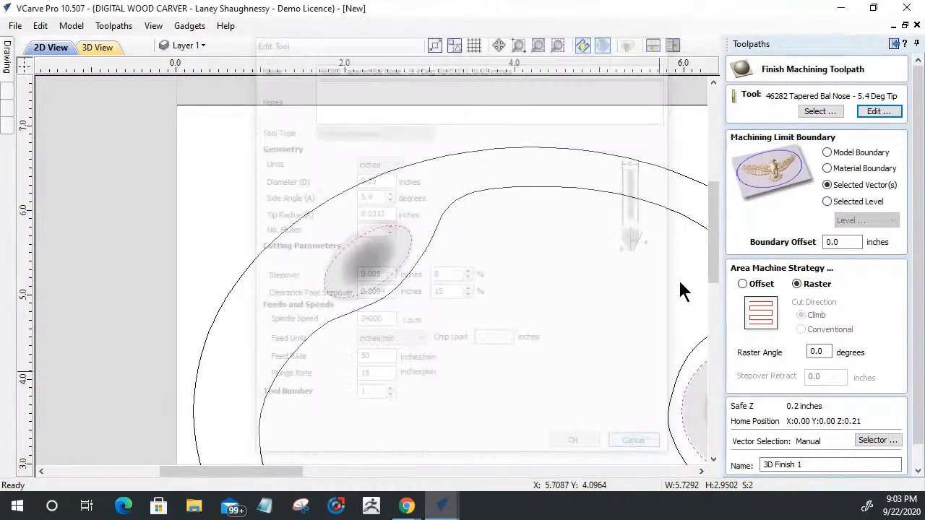
pyautogui.click(822, 111)
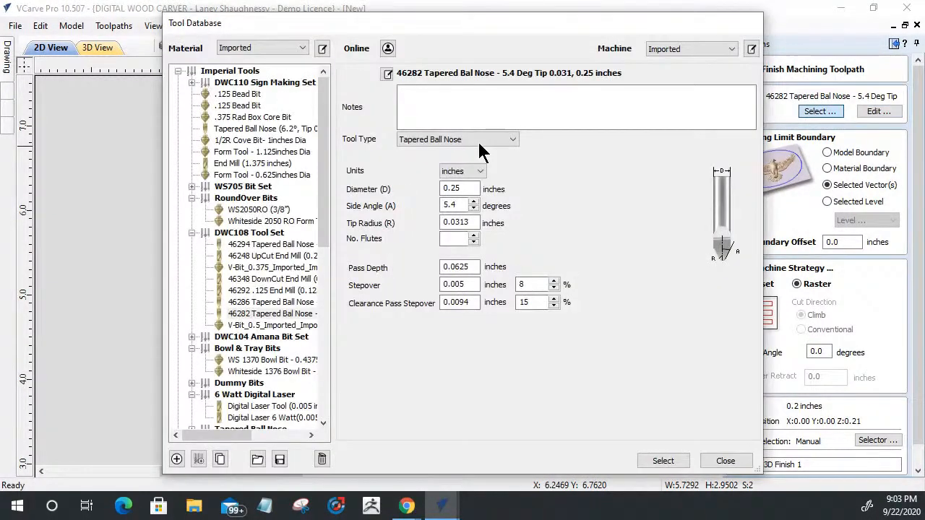
pyautogui.click(251, 305)
pyautogui.click(663, 460)
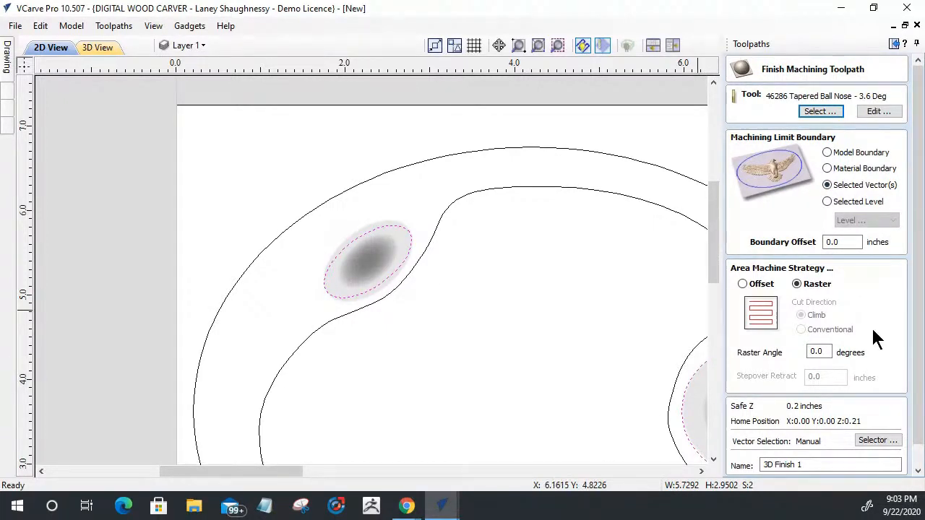
# Set the area machining strategy to Offset and calculate the 3D finish toolpath
pyautogui.moveTo(917, 306); pyautogui.dragTo(917, 340)
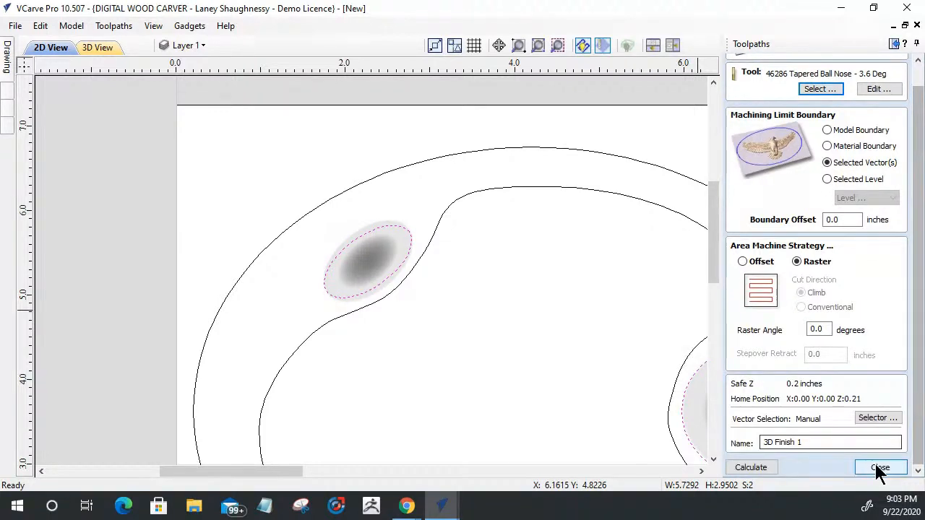
pyautogui.click(743, 260)
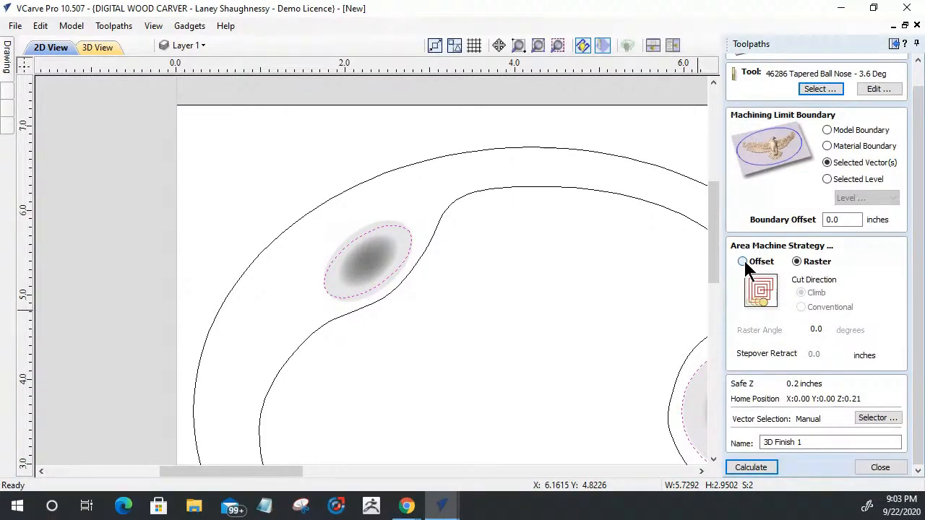
pyautogui.click(754, 467)
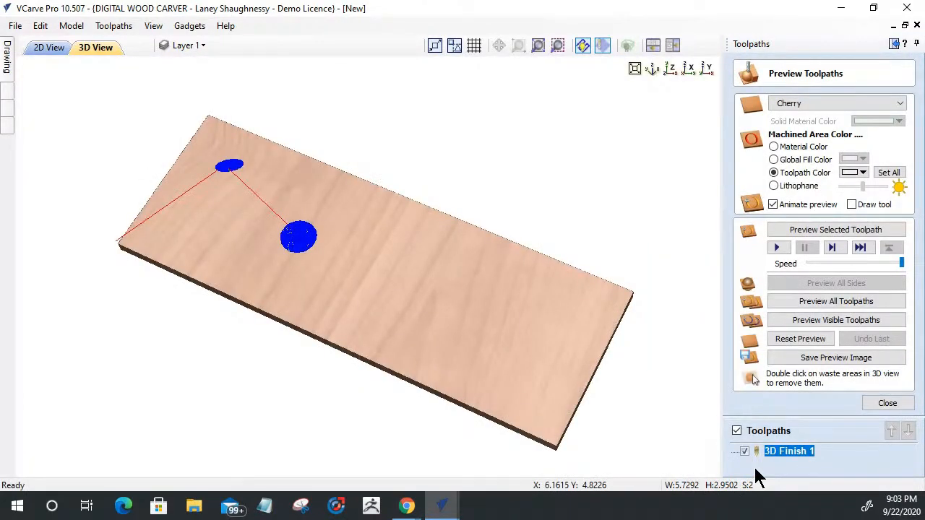
# Simulate the 3D finish toolpath on the board and examine the round and elliptical recesses
pyautogui.click(812, 231)
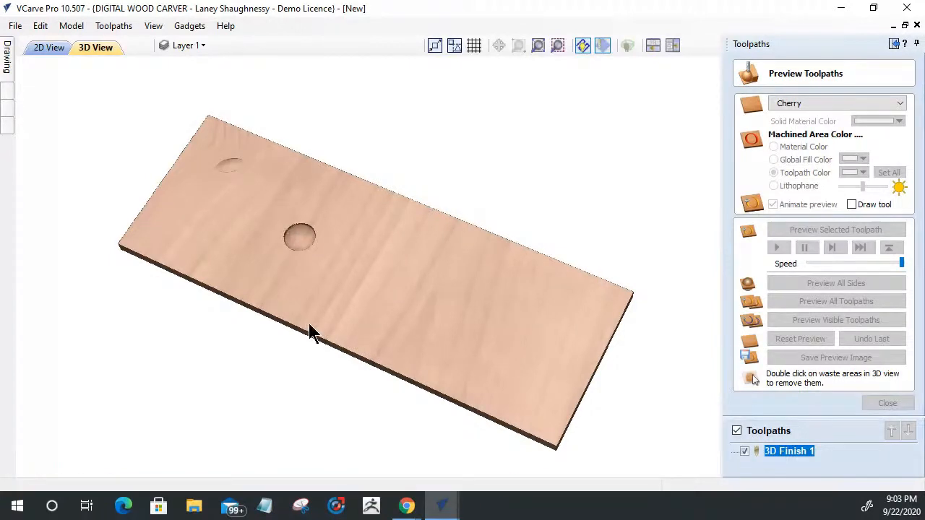
pyautogui.moveTo(339, 307); pyautogui.dragTo(427, 306)
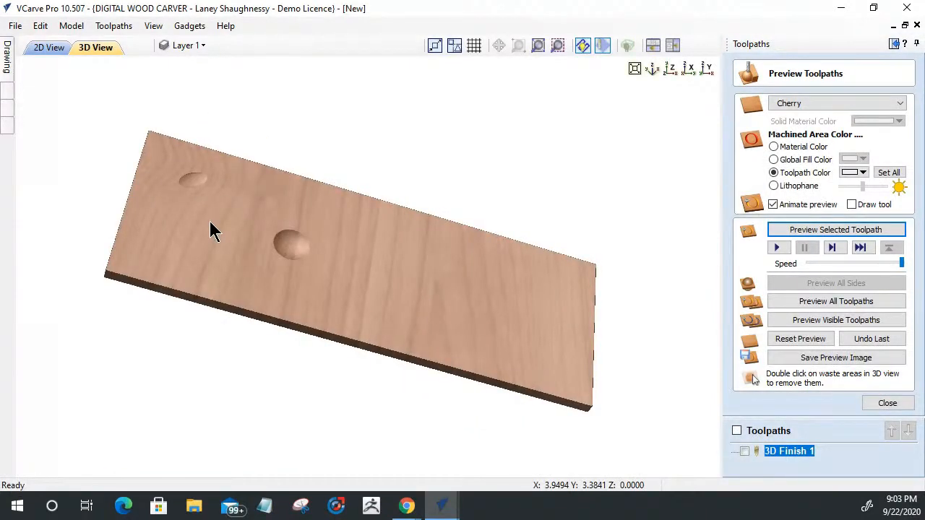
pyautogui.scroll(3, 206, 224)
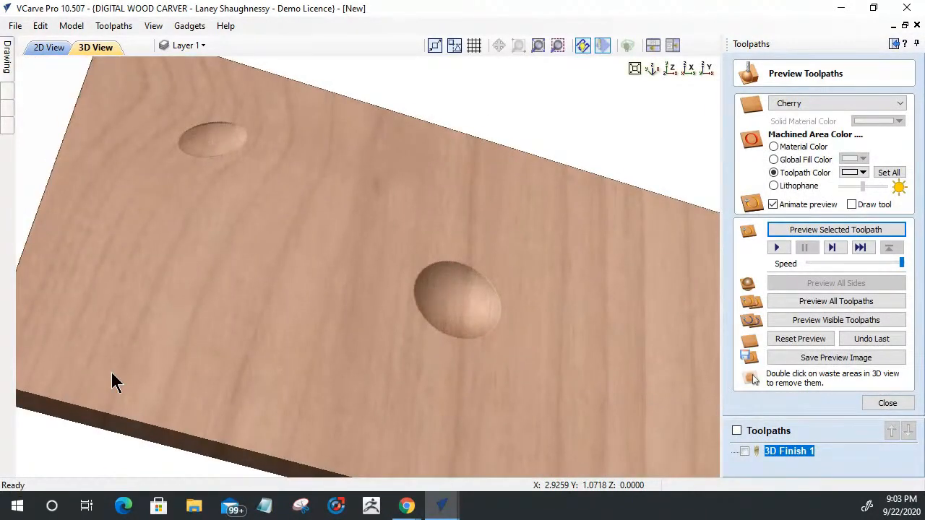
pyautogui.moveTo(89, 262); pyautogui.dragTo(188, 315)
# Start a 2D profile toolpath on the inner curved palette vector with a cut depth of 0.125 inches
pyautogui.click(45, 51)
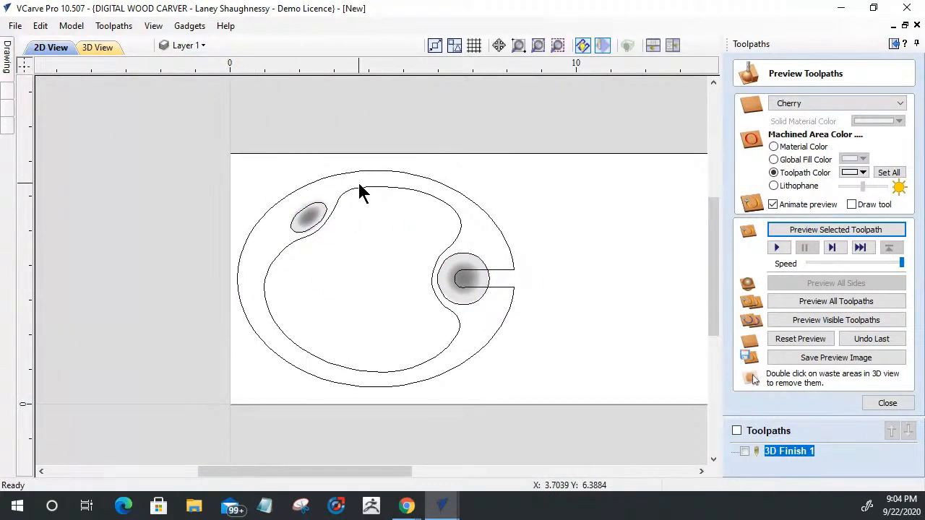
pyautogui.click(360, 189)
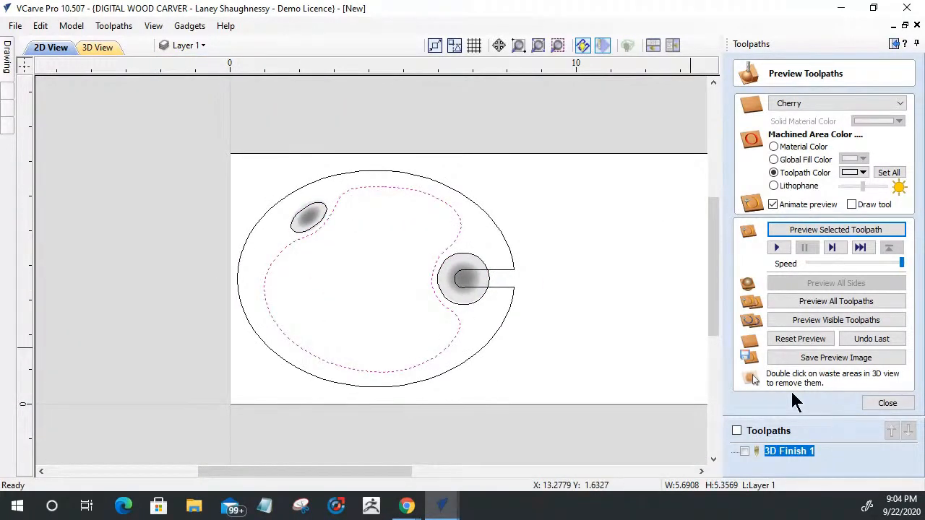
pyautogui.click(887, 403)
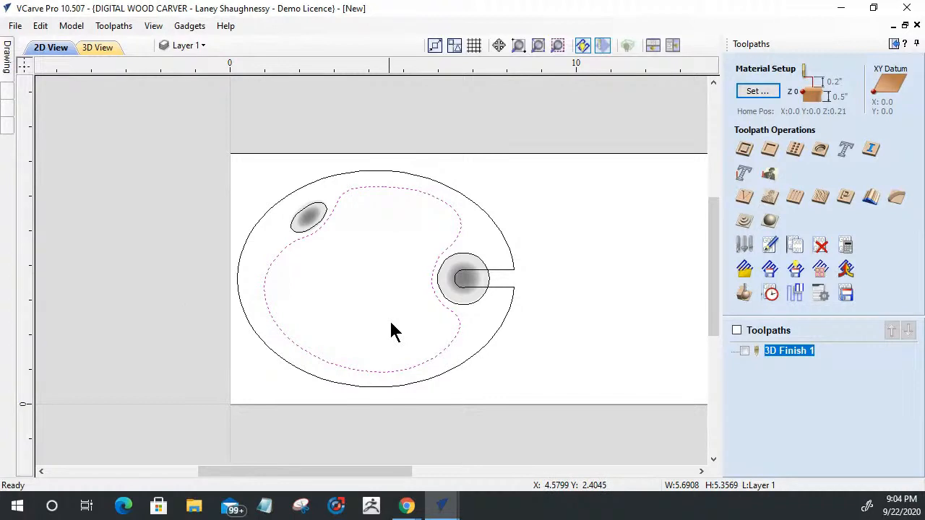
pyautogui.click(745, 150)
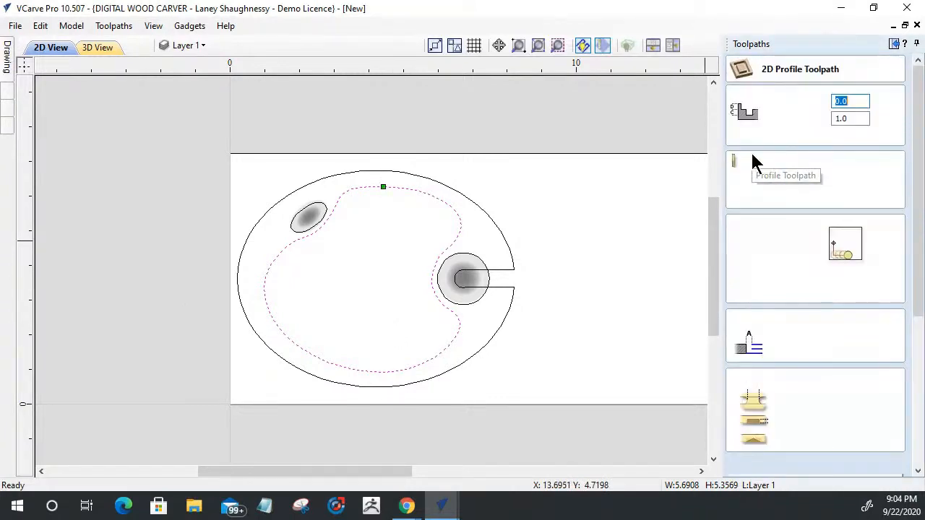
pyautogui.press('Tab')
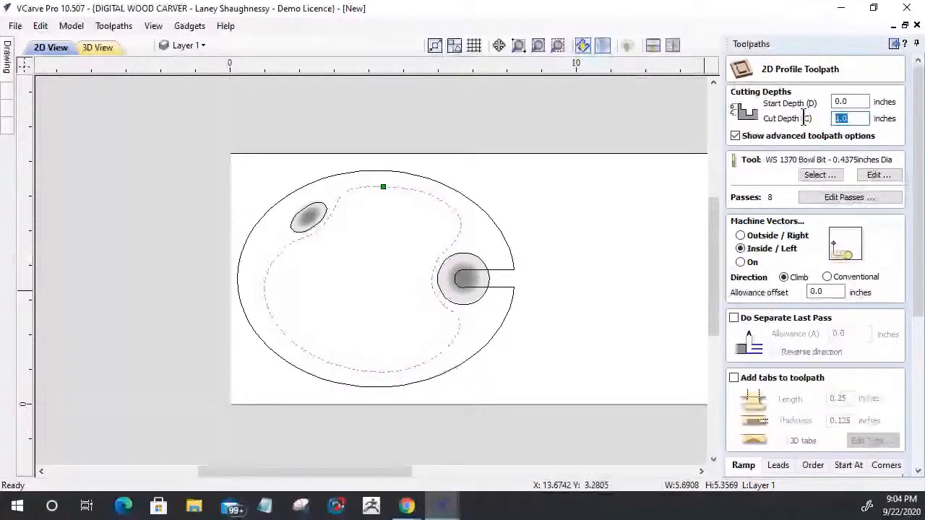
pyautogui.write('.1')
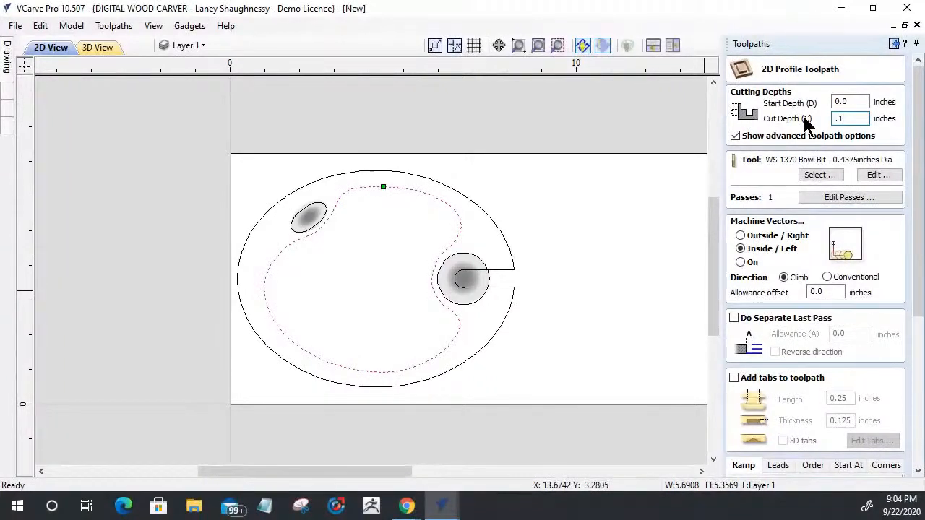
pyautogui.write('25')
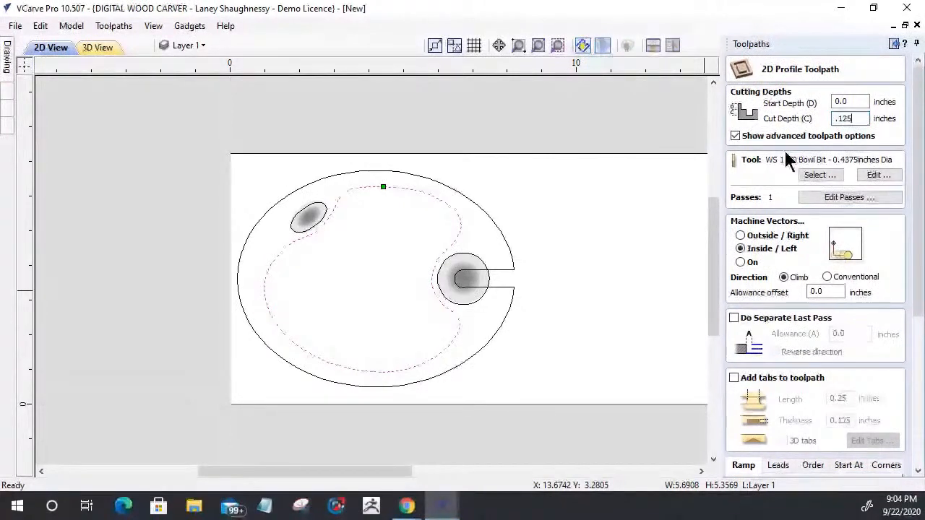
# Assign the End Mill (0.25 inches) to the profile toolpath and set its allowance offset to 0.2188 inches
pyautogui.click(820, 175)
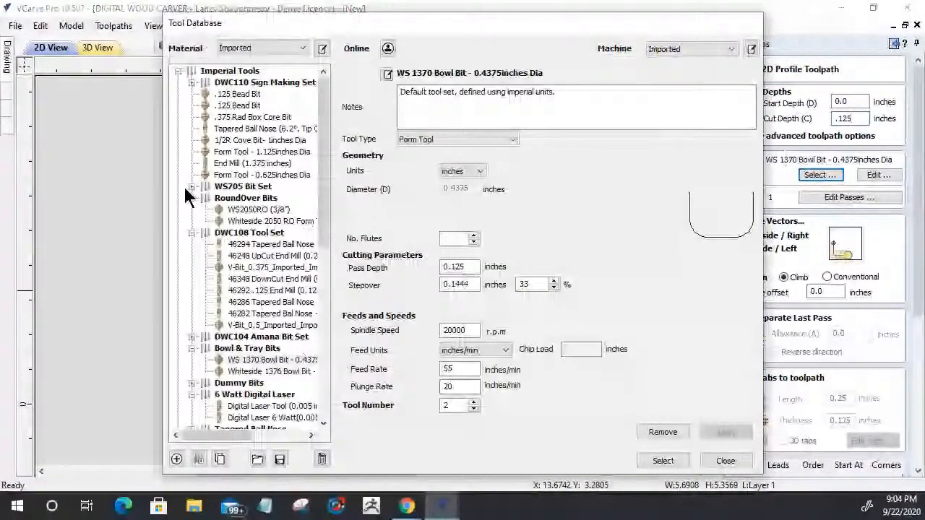
pyautogui.scroll(-5, 261, 304)
pyautogui.click(262, 314)
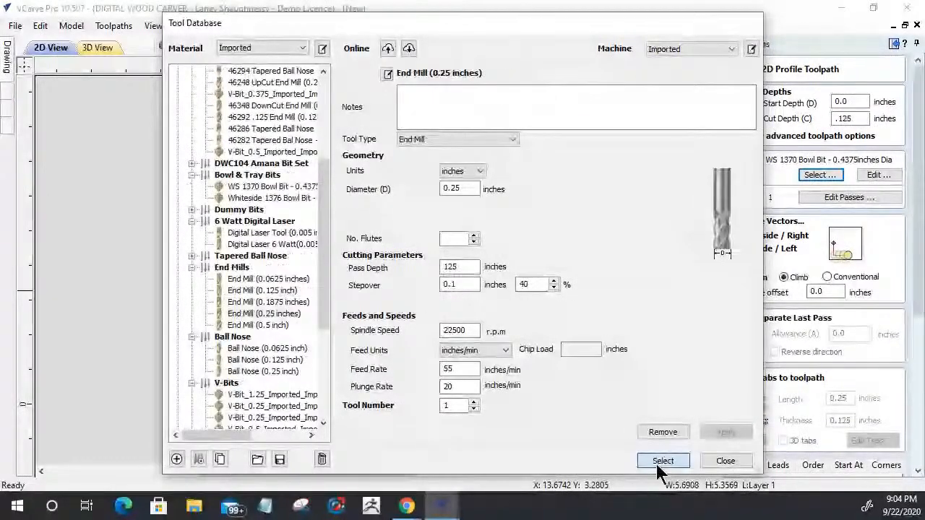
pyautogui.click(656, 460)
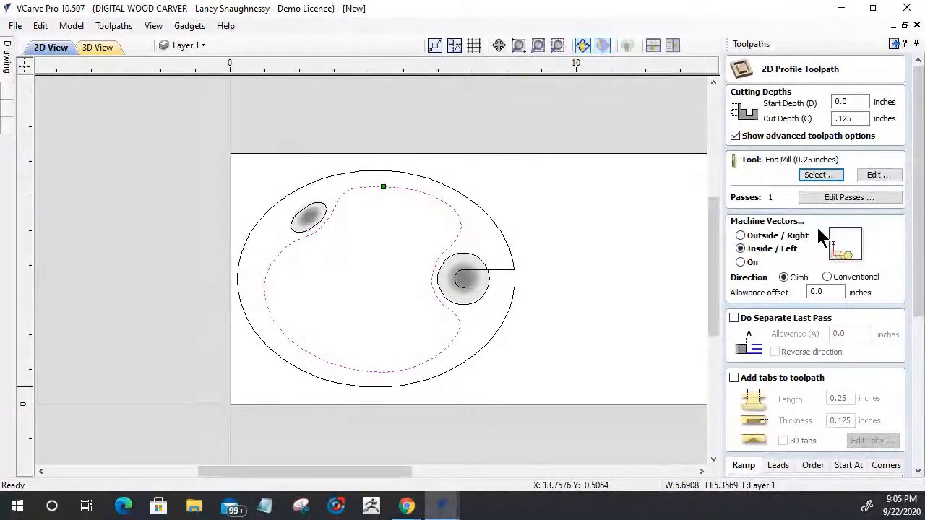
pyautogui.moveTo(838, 292); pyautogui.dragTo(769, 292)
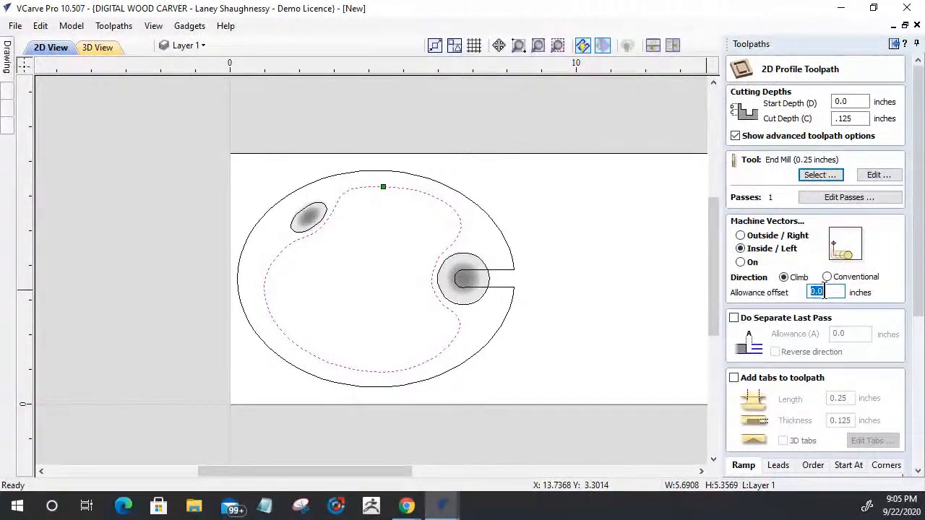
pyautogui.write('.2188')
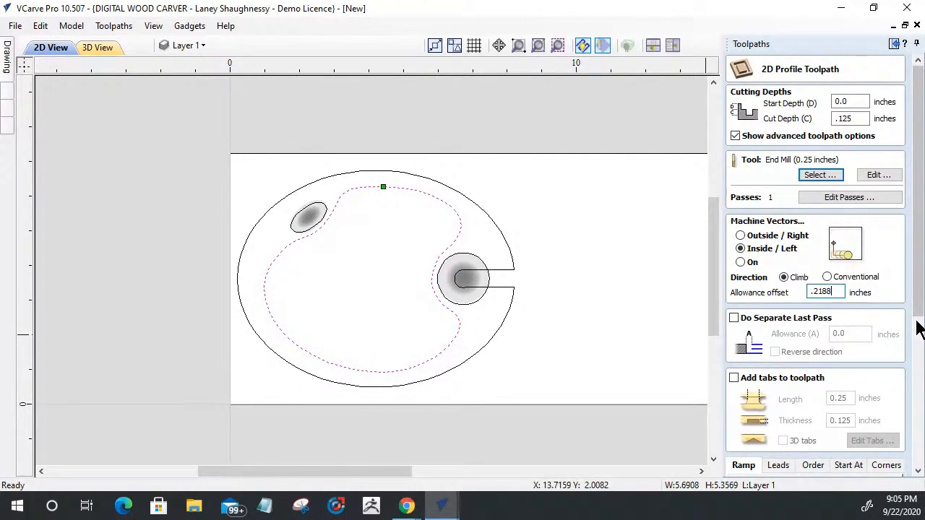
# Calculate the inner profile toolpath, simulate it on the board and return to the 2D drawing
pyautogui.click(918, 321)
pyautogui.moveTo(916, 315); pyautogui.dragTo(867, 474)
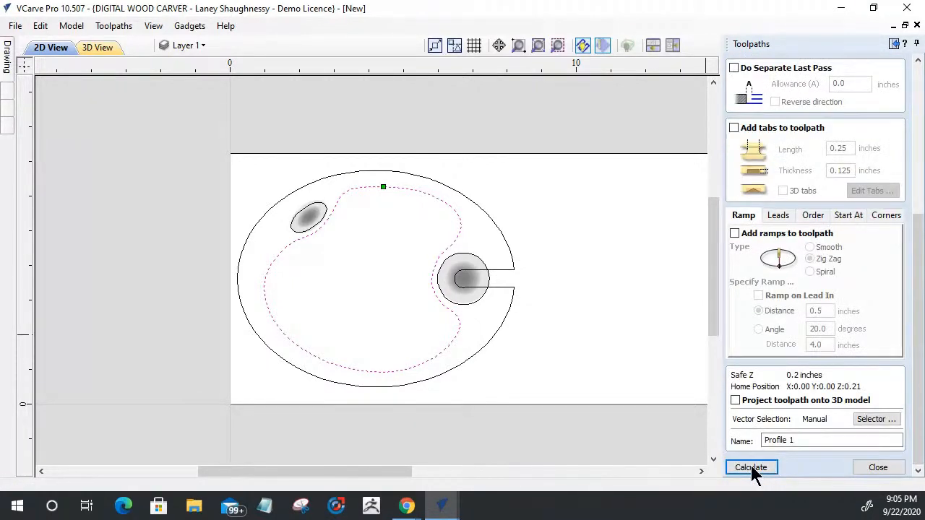
pyautogui.click(752, 468)
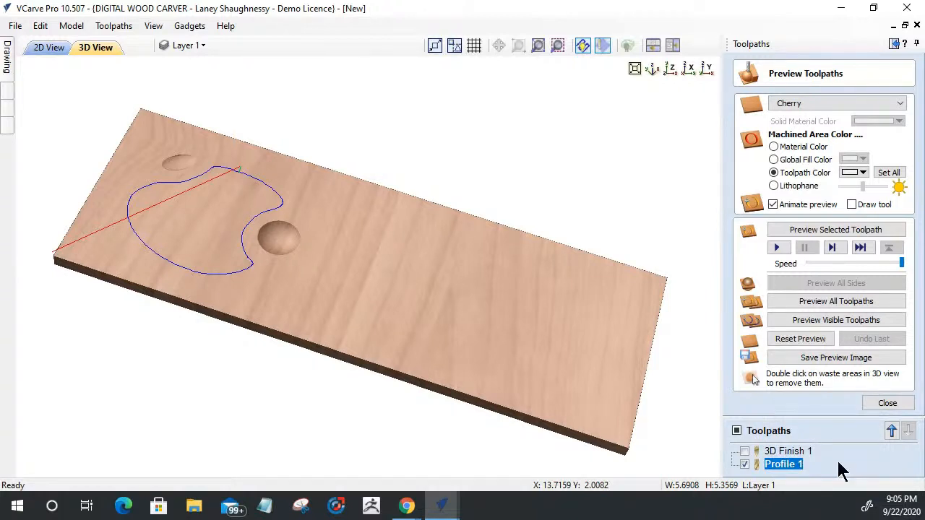
pyautogui.click(827, 230)
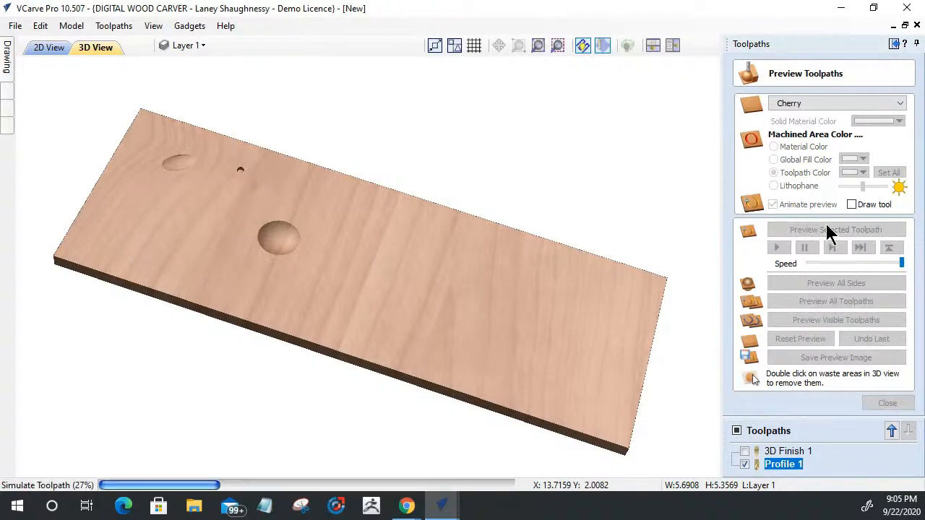
pyautogui.click(48, 48)
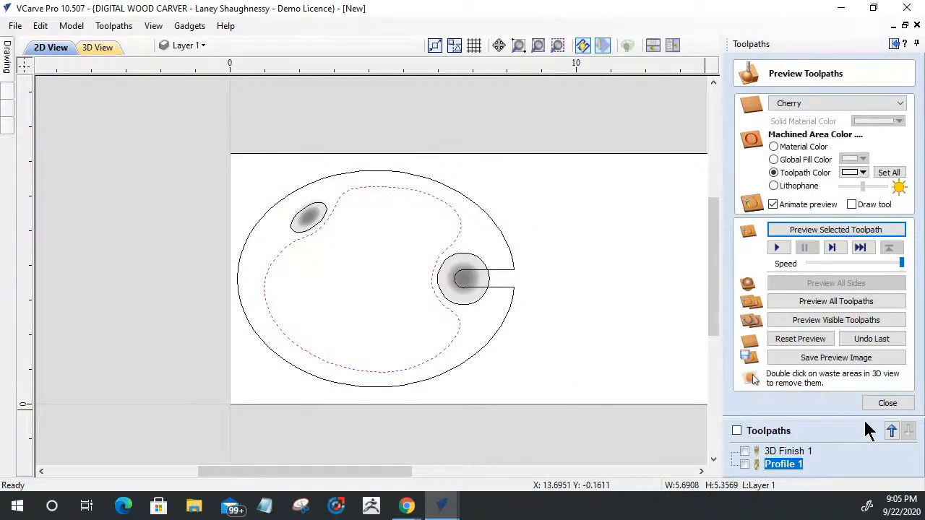
# Review the settings of the Profile 1 toolpath and close them without changes
pyautogui.doubleClick(779, 464)
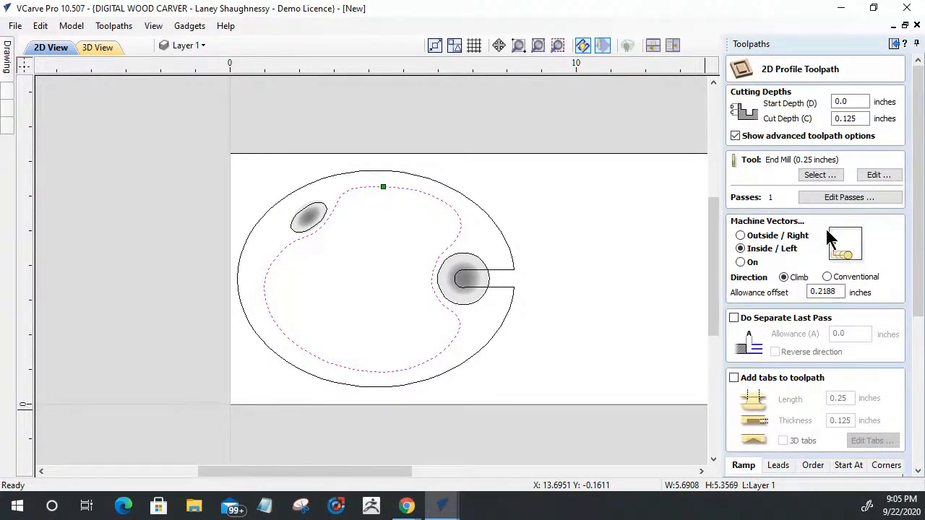
pyautogui.moveTo(919, 296); pyautogui.dragTo(919, 446)
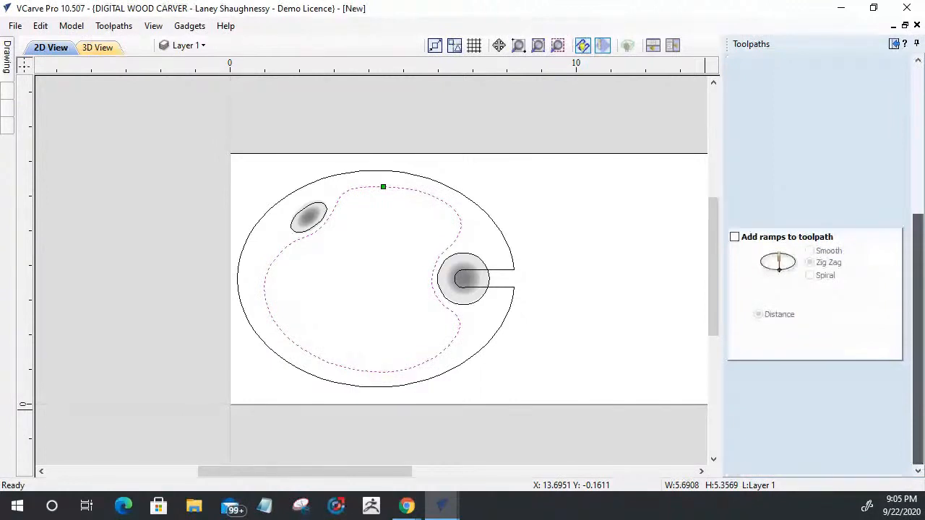
pyautogui.click(874, 468)
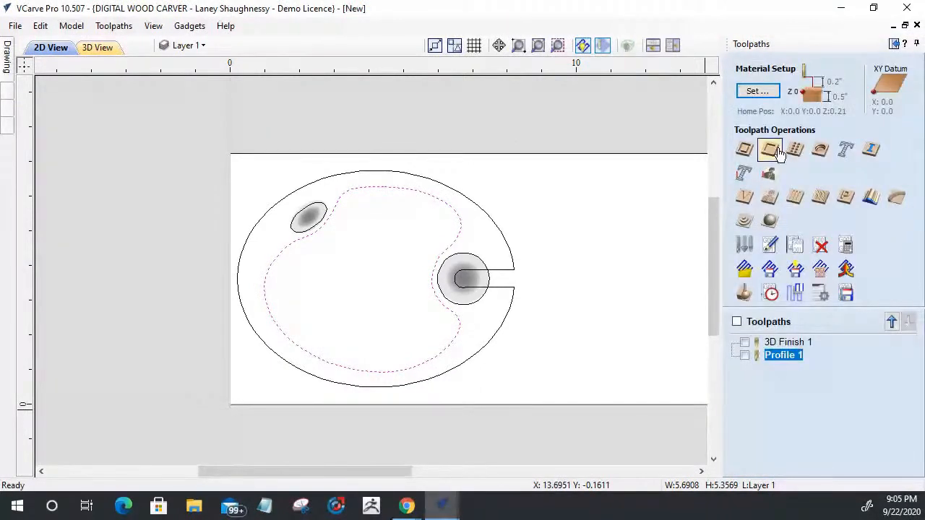
# Start a pocket toolpath on the inner curved vector with a cut depth of 0.125 inches and a pocket allowance of 0.2188 inches
pyautogui.click(771, 149)
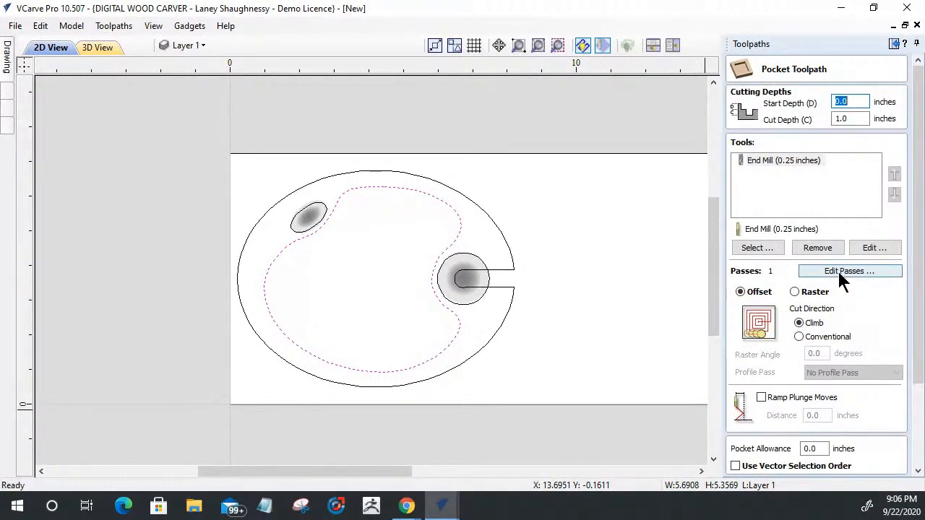
pyautogui.click(840, 120)
pyautogui.write('.125')
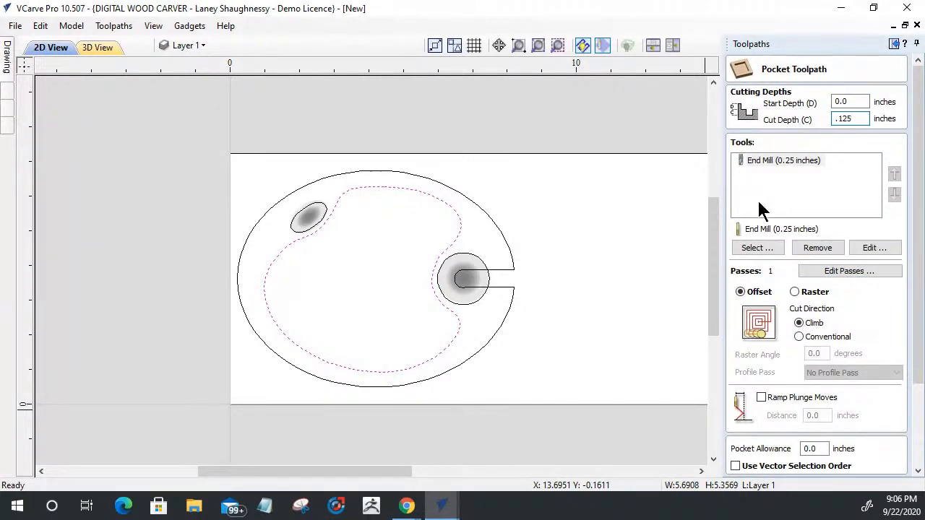
pyautogui.moveTo(919, 174); pyautogui.dragTo(919, 254)
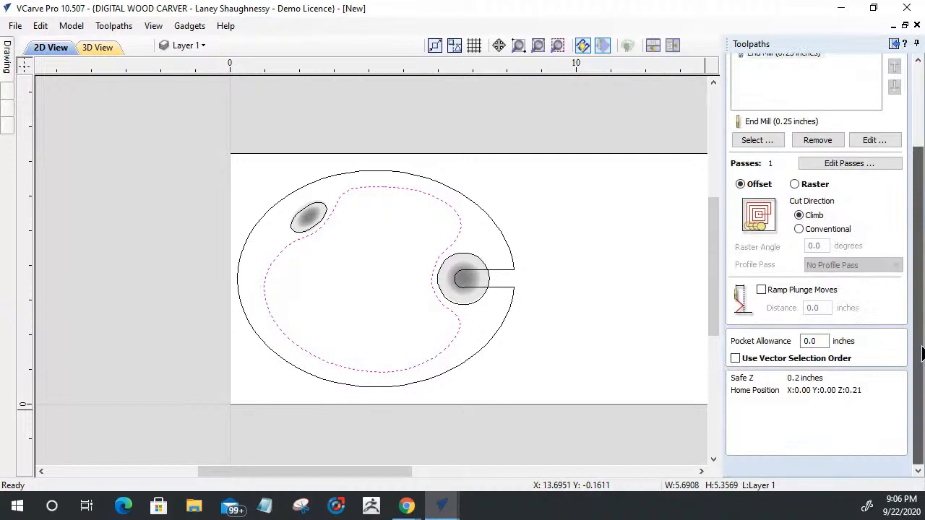
pyautogui.click(799, 343)
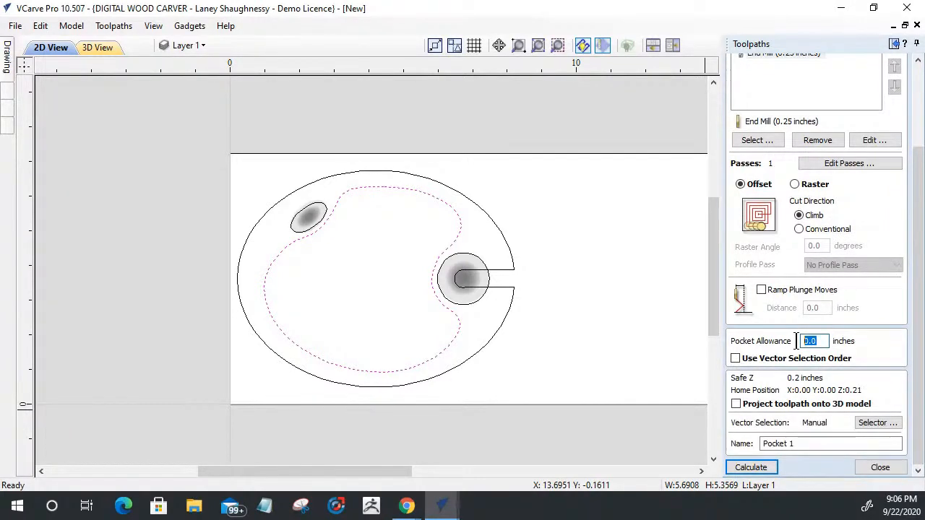
pyautogui.write('.2188')
# Name the pocket toolpath InnerPocket_.25EM and calculate it
pyautogui.click(763, 443)
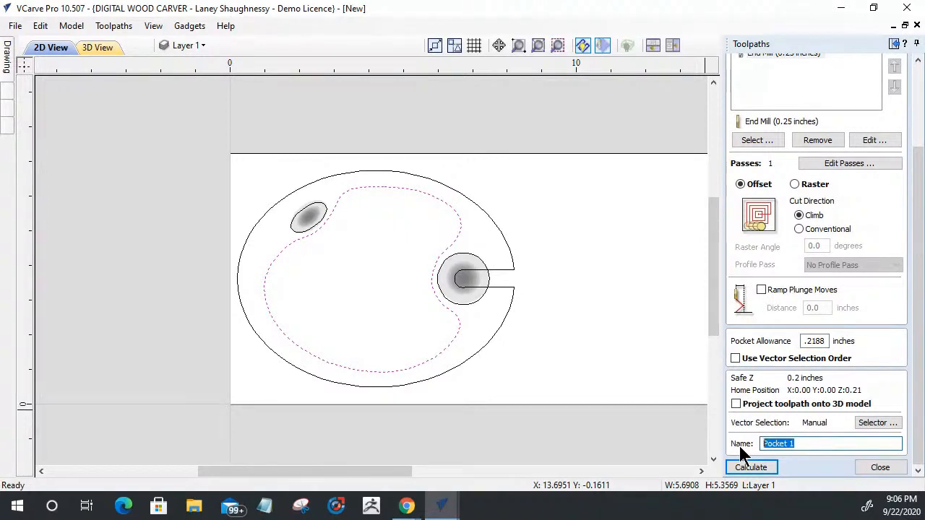
pyautogui.write('InnerPocket_.25')
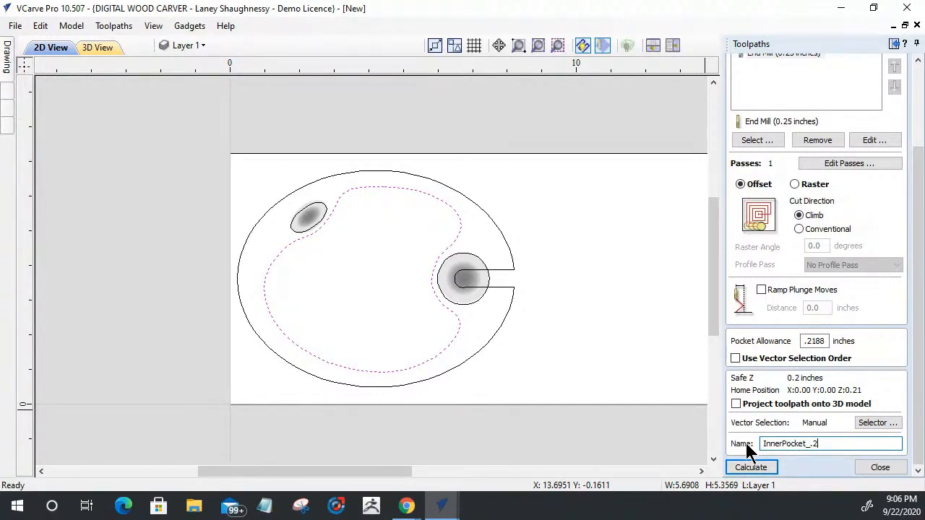
pyautogui.write('EM')
pyautogui.click(733, 466)
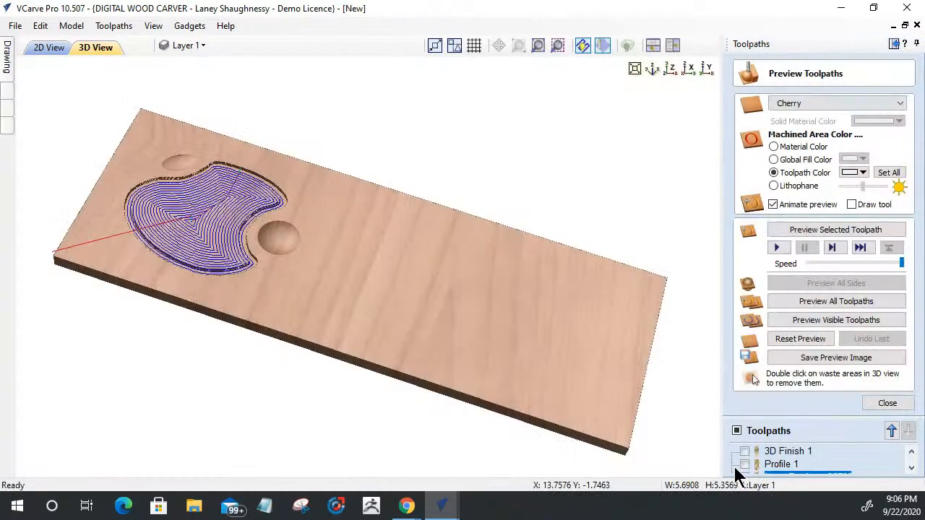
# Delete the Profile 1 toolpath and simulate all remaining toolpaths on a reset board, then return to the 2D drawing
pyautogui.click(803, 339)
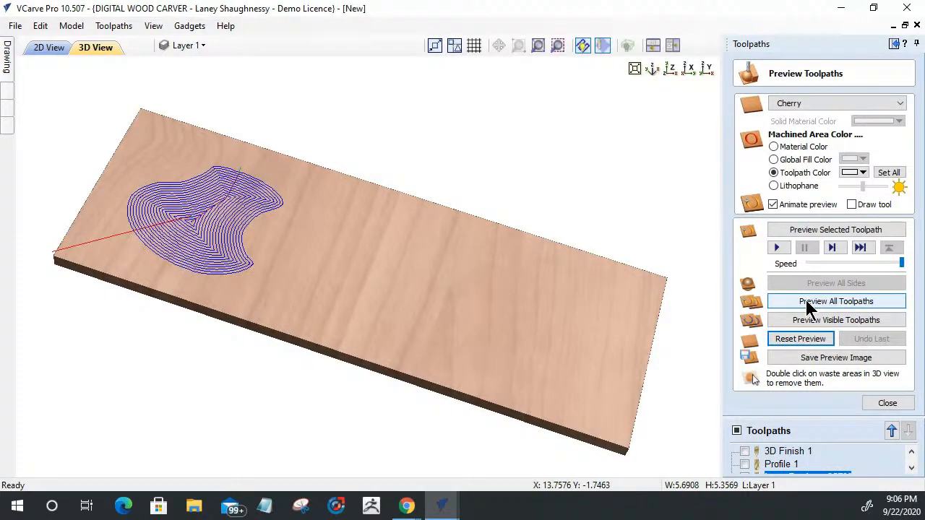
pyautogui.click(783, 466)
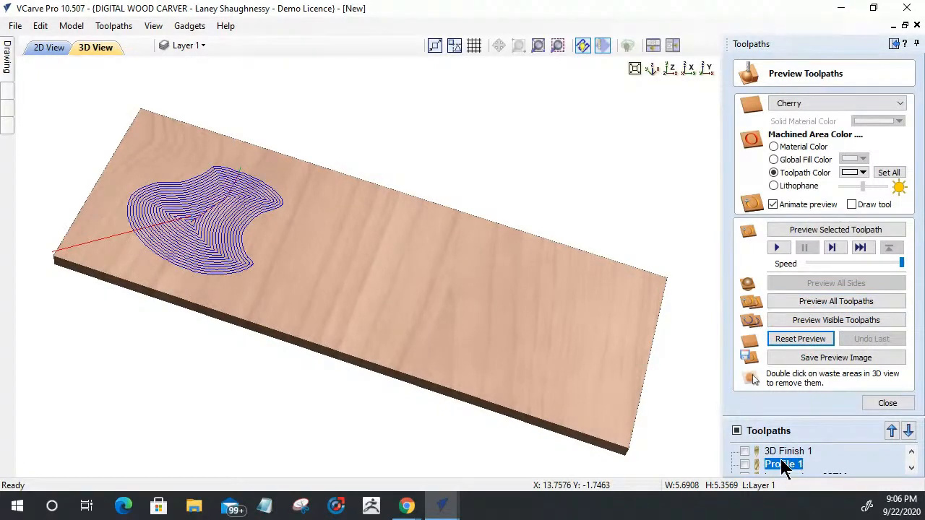
pyautogui.press('Delete')
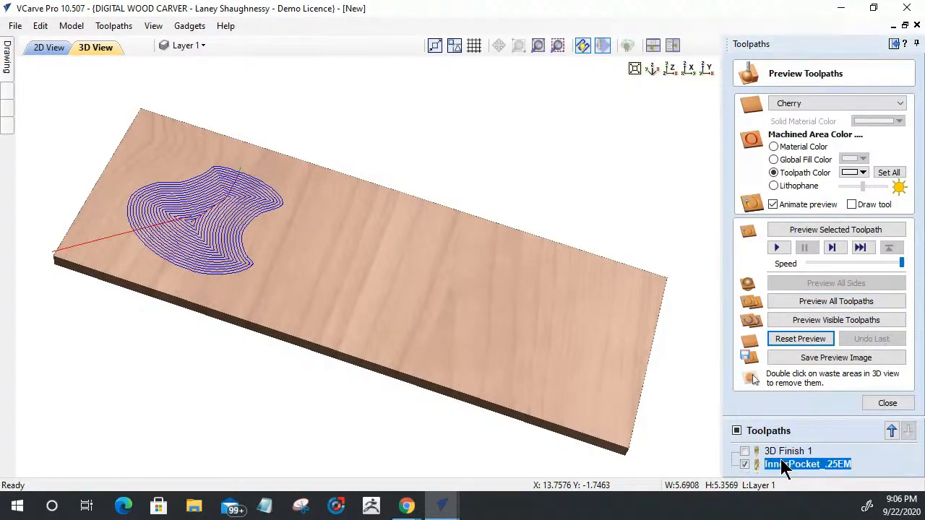
pyautogui.click(802, 300)
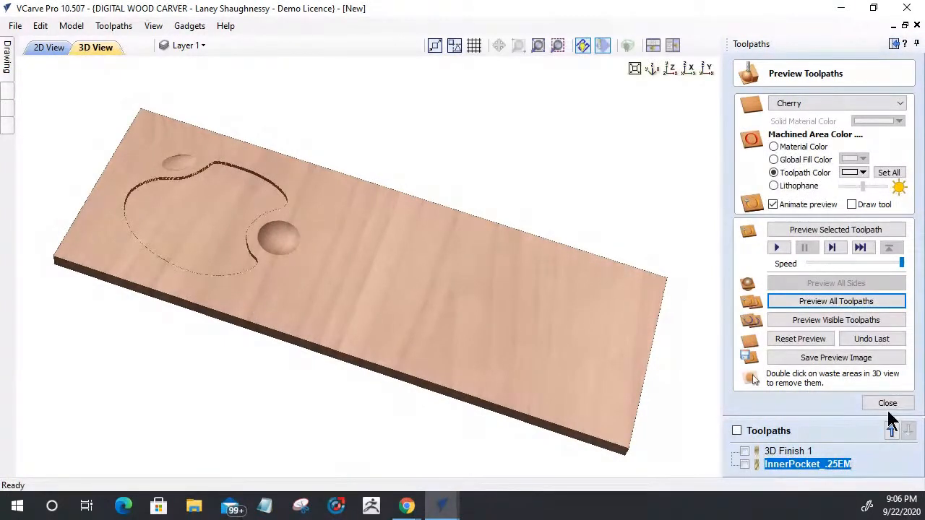
pyautogui.click(886, 405)
pyautogui.click(42, 45)
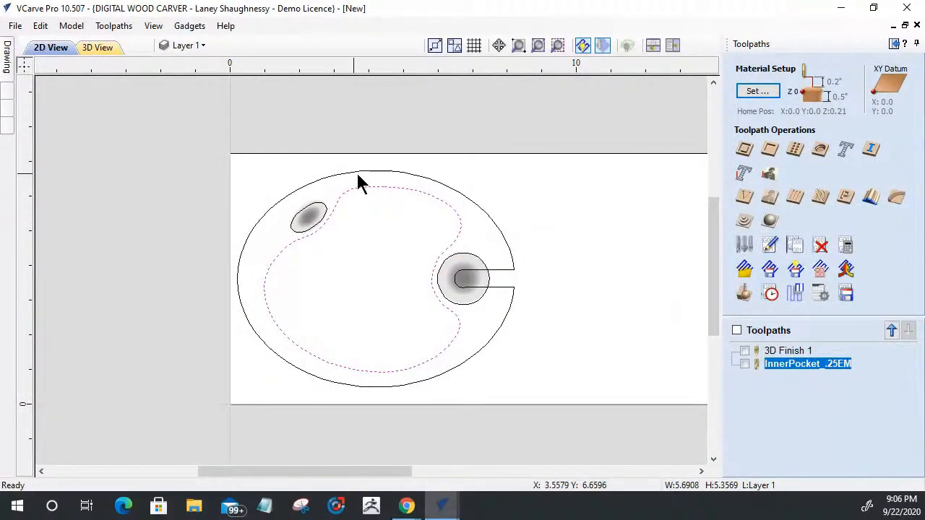
# Calculate an inside 2D profile toolpath on the inner vector with the WS 1370 Bowl Bit - 0.4375inches Dia
pyautogui.click(744, 149)
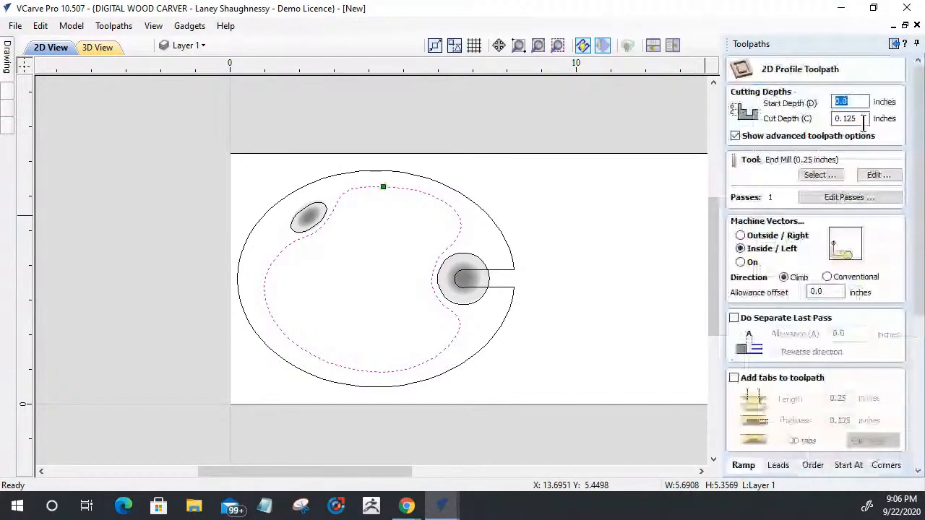
pyautogui.click(824, 175)
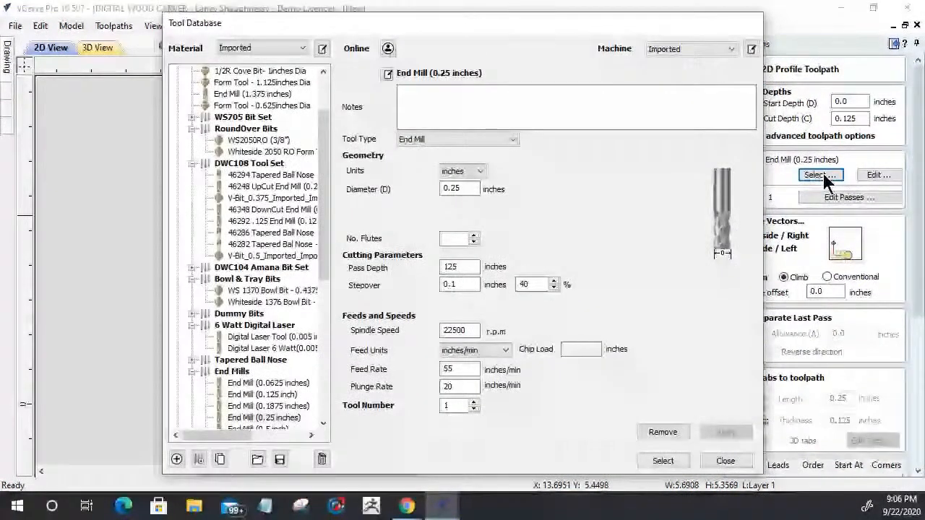
pyautogui.click(267, 290)
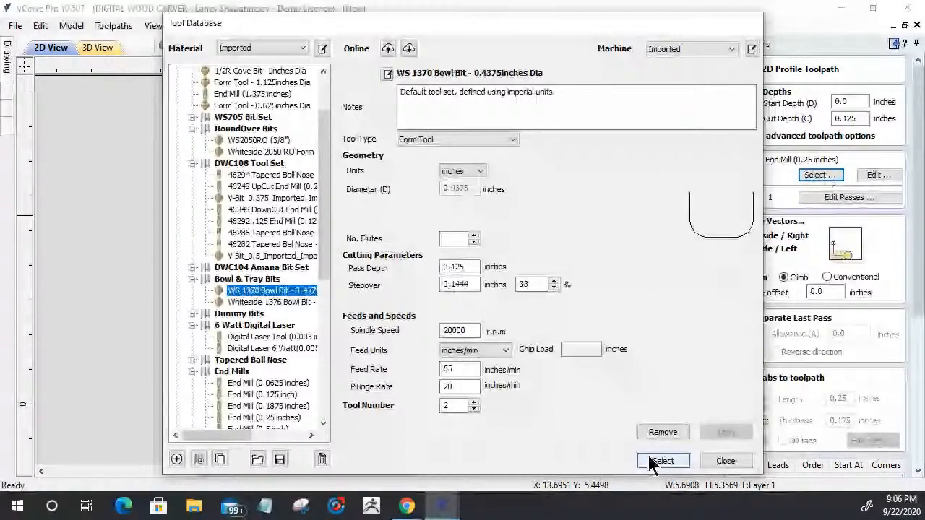
pyautogui.click(660, 461)
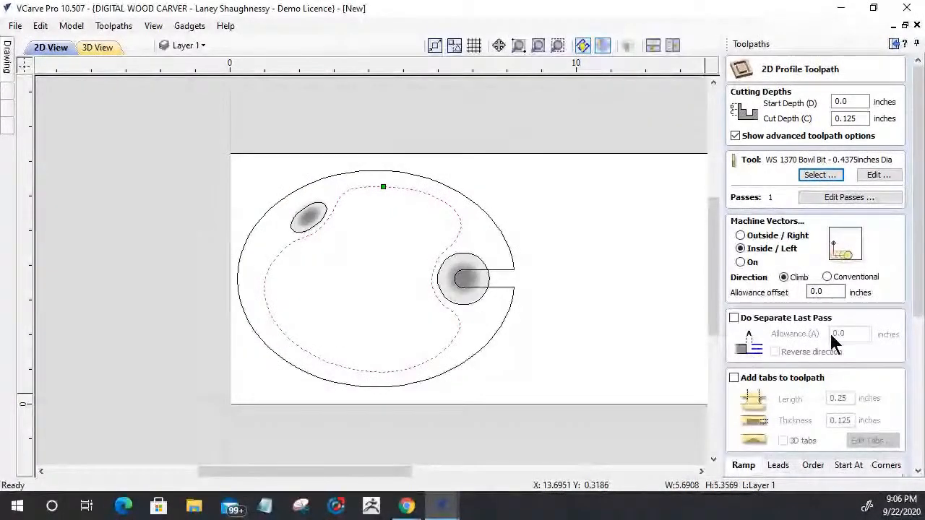
pyautogui.scroll(-1, 916, 296)
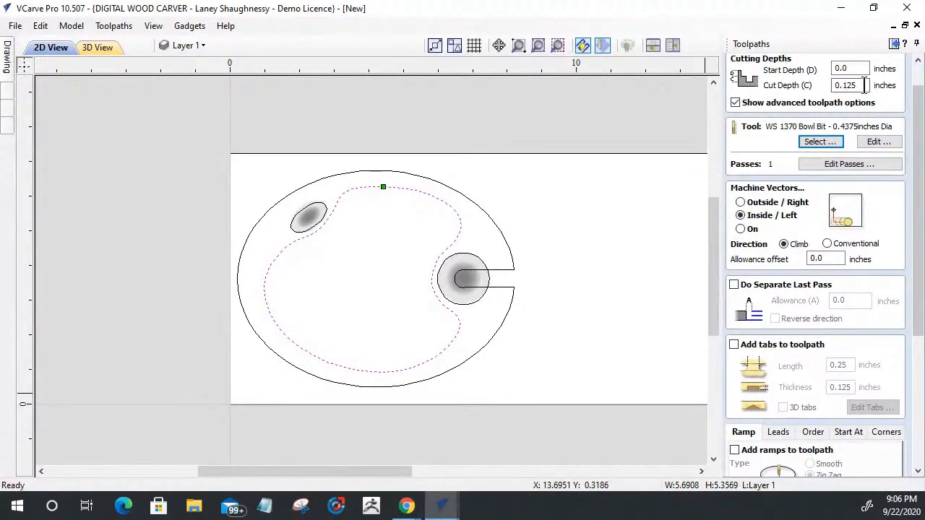
pyautogui.moveTo(915, 161); pyautogui.dragTo(902, 392)
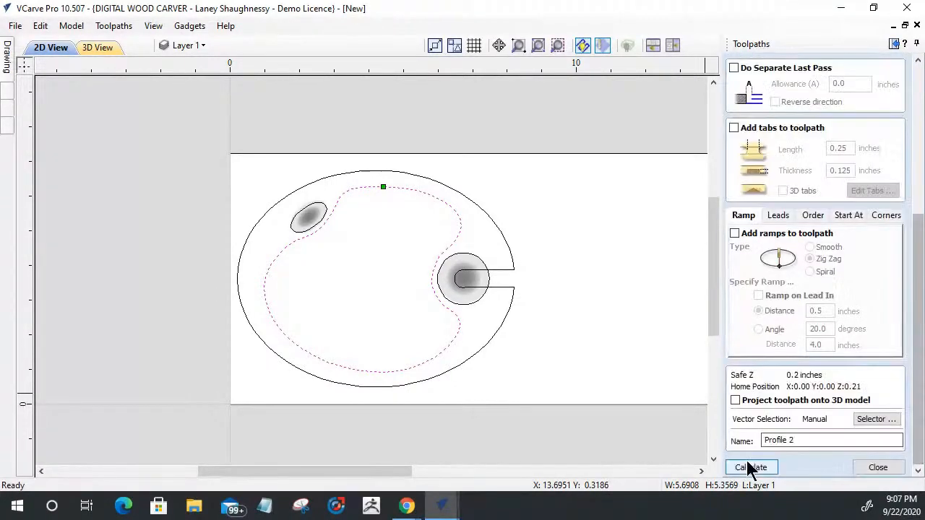
pyautogui.click(746, 460)
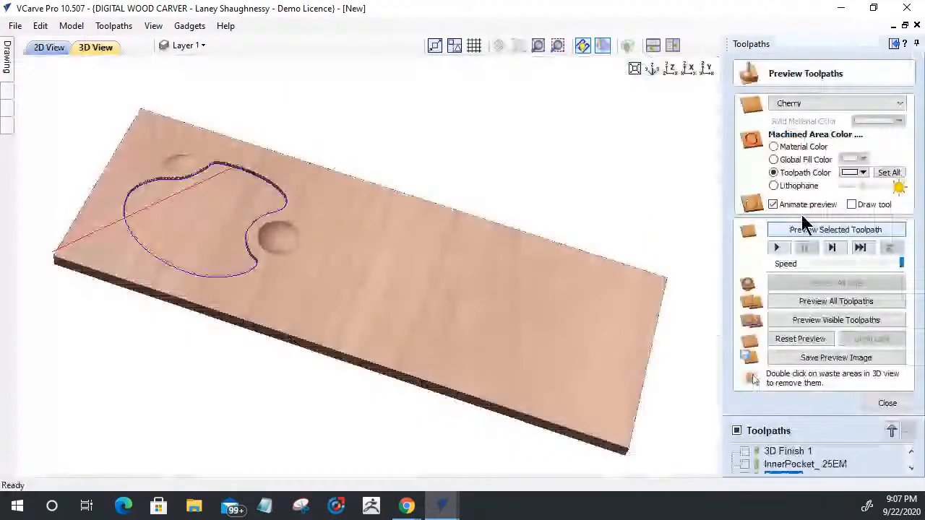
# Simulate the bowl bit profile toolpath and examine the inner palette edge on the board
pyautogui.click(813, 232)
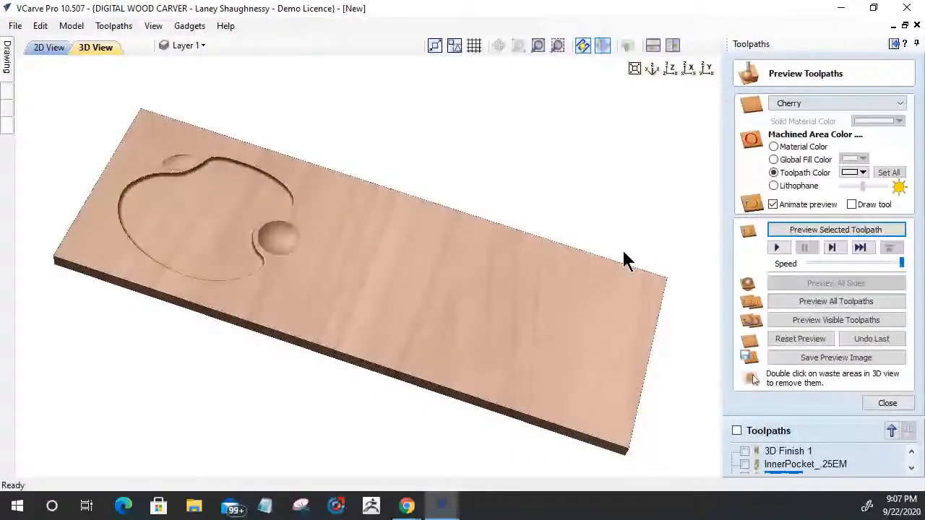
pyautogui.scroll(5, 238, 167)
pyautogui.moveTo(435, 322); pyautogui.dragTo(730, 454, button='middle')
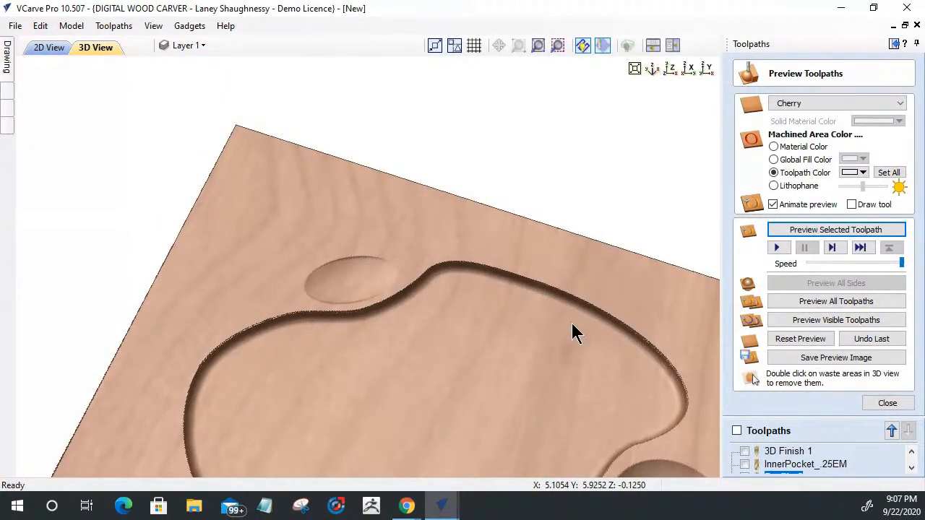
pyautogui.scroll(-5, 412, 217)
pyautogui.scroll(-4, 394, 215)
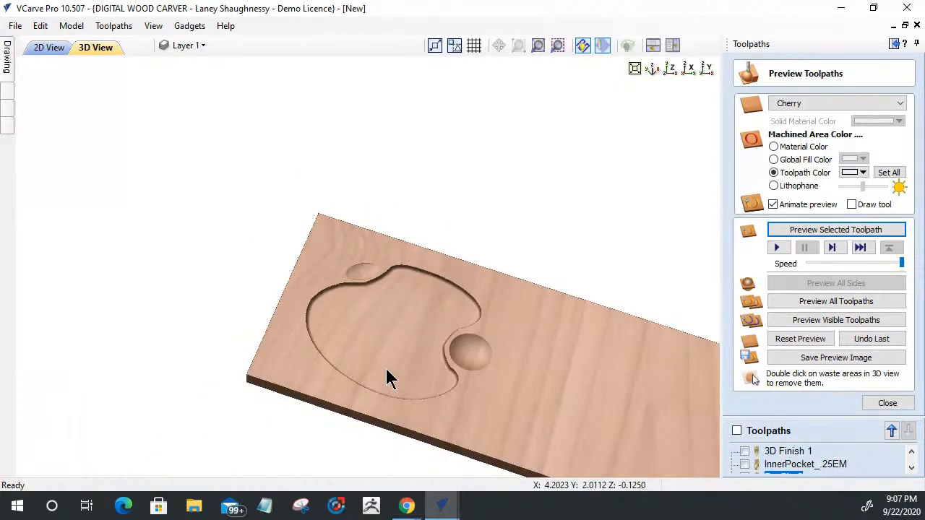
pyautogui.moveTo(556, 331); pyautogui.dragTo(443, 379)
# Start a 2D profile toolpath on the outer palette outline with a cut depth of 0.5 inches
pyautogui.click(32, 47)
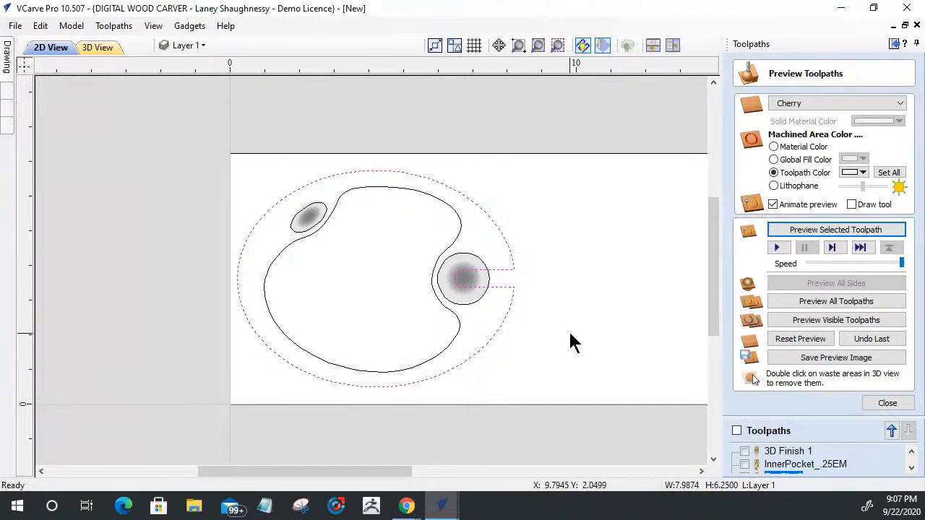
pyautogui.click(887, 402)
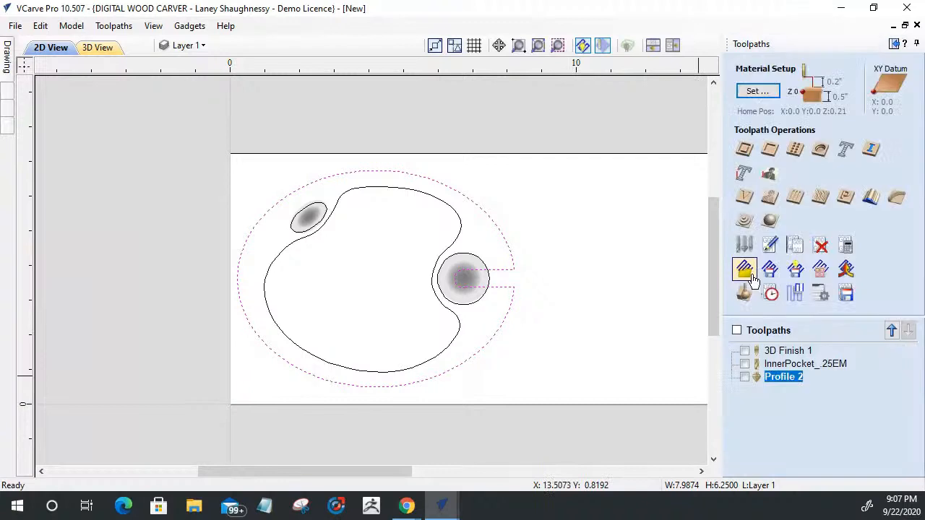
pyautogui.click(744, 151)
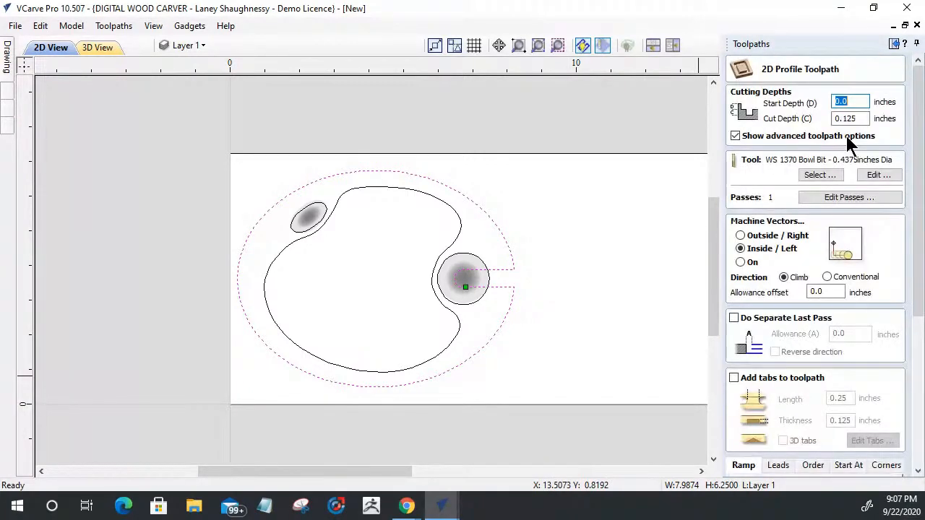
pyautogui.write('.5')
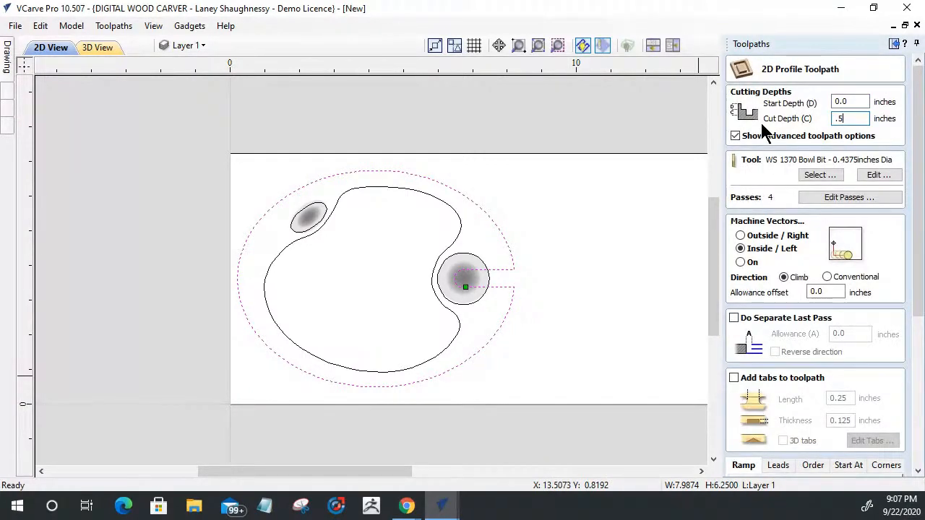
pyautogui.click(820, 175)
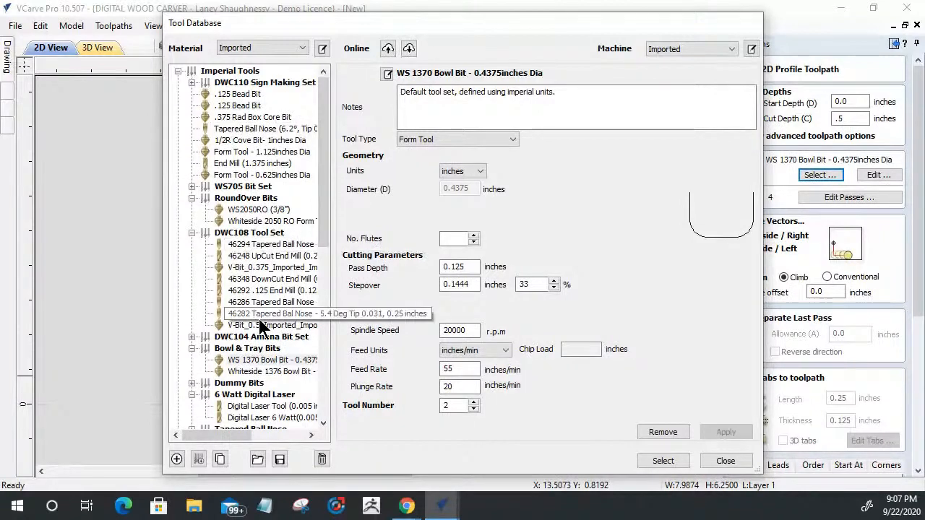
pyautogui.click(726, 460)
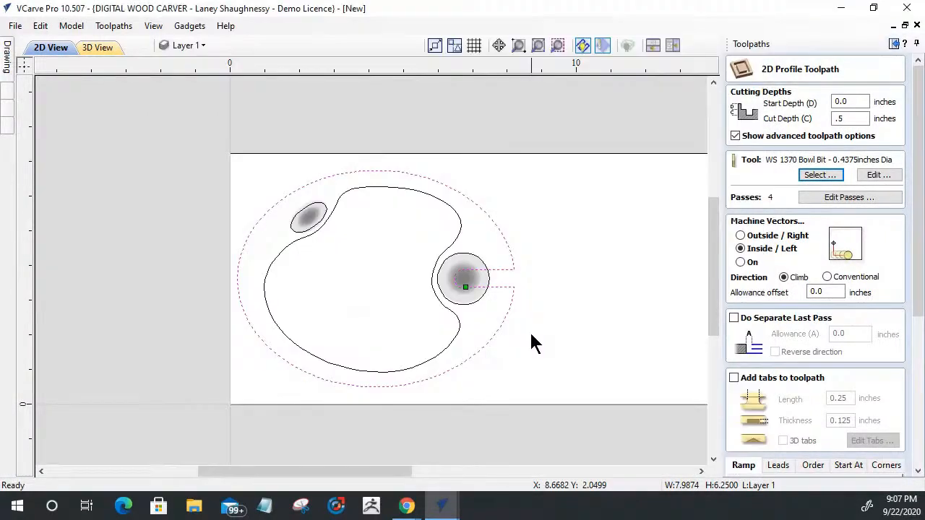
# Calculate the outer outline's profile toolpath and simulate the cutout on the board
pyautogui.scroll(5, 466, 289)
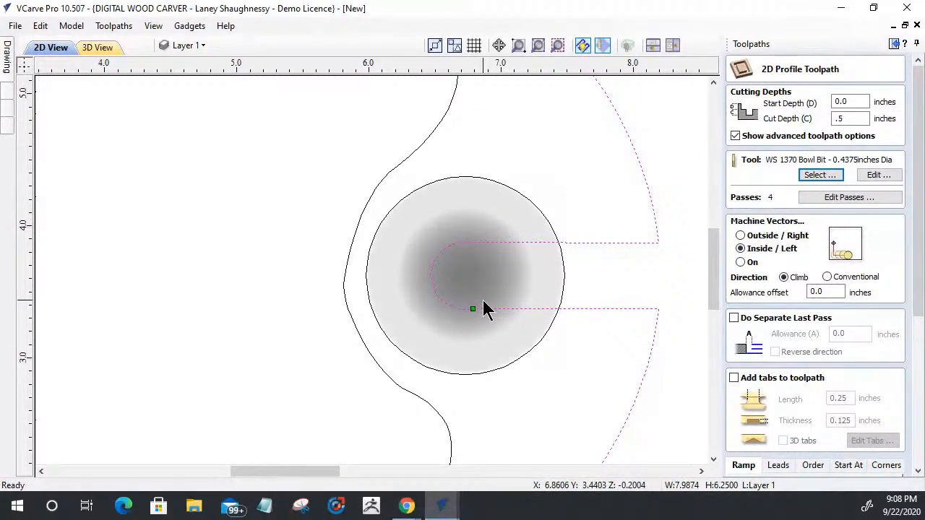
pyautogui.moveTo(916, 282); pyautogui.dragTo(918, 501)
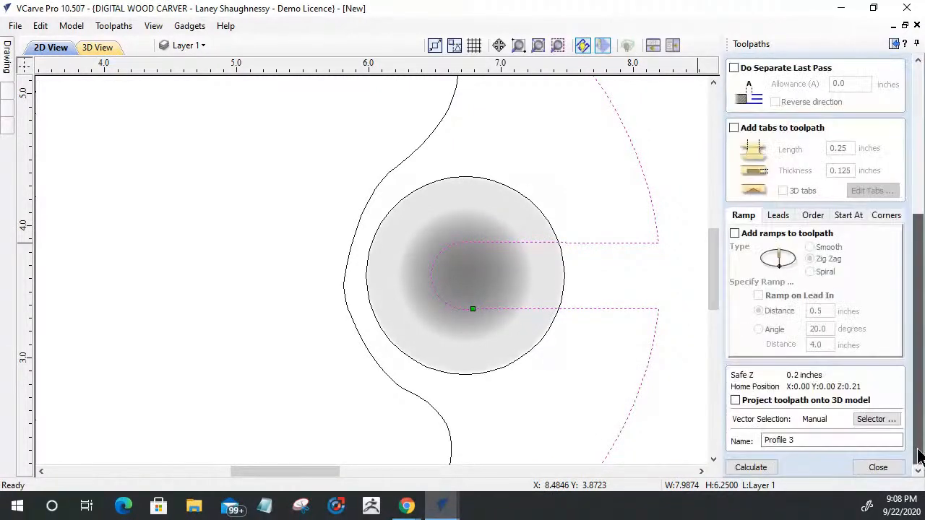
pyautogui.click(757, 469)
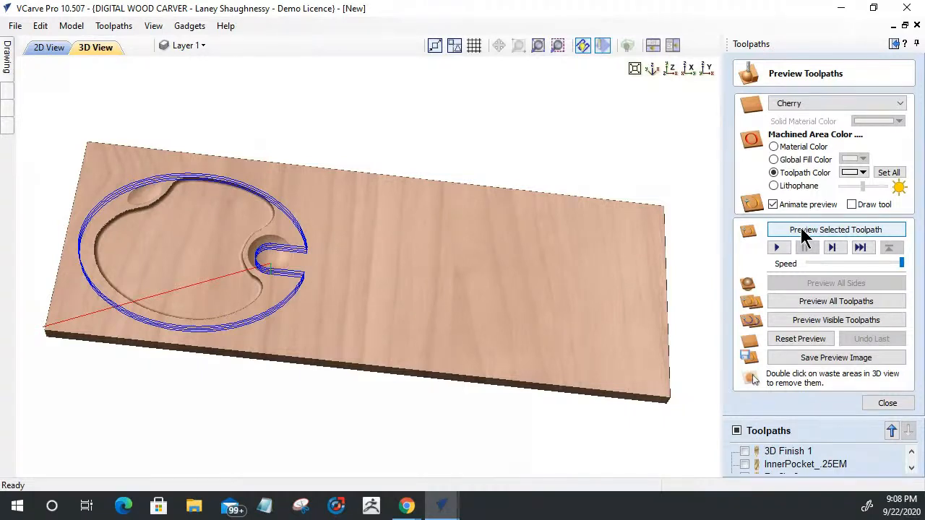
pyautogui.click(802, 232)
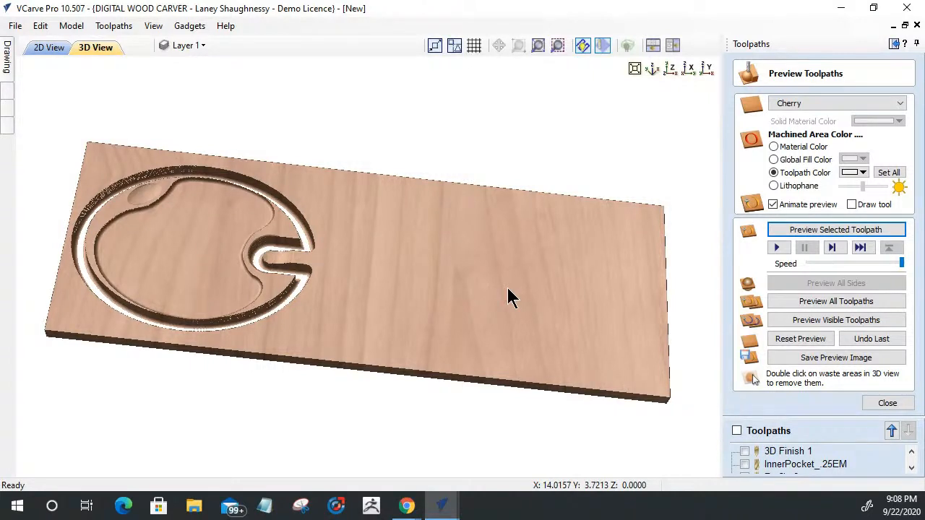
# Change the Profile 3 toolpath's tool to the End Mill (0.25 inches) from the tool database and recalculate it
pyautogui.click(887, 403)
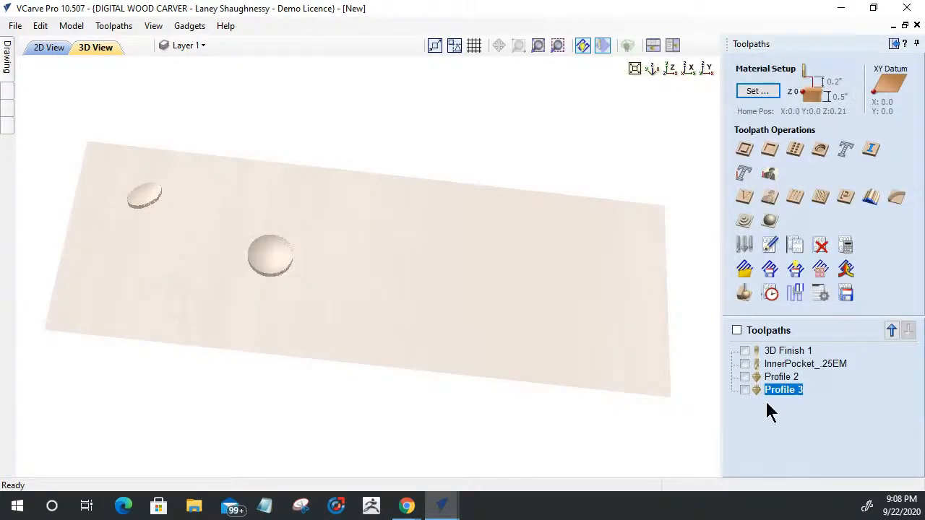
pyautogui.doubleClick(777, 393)
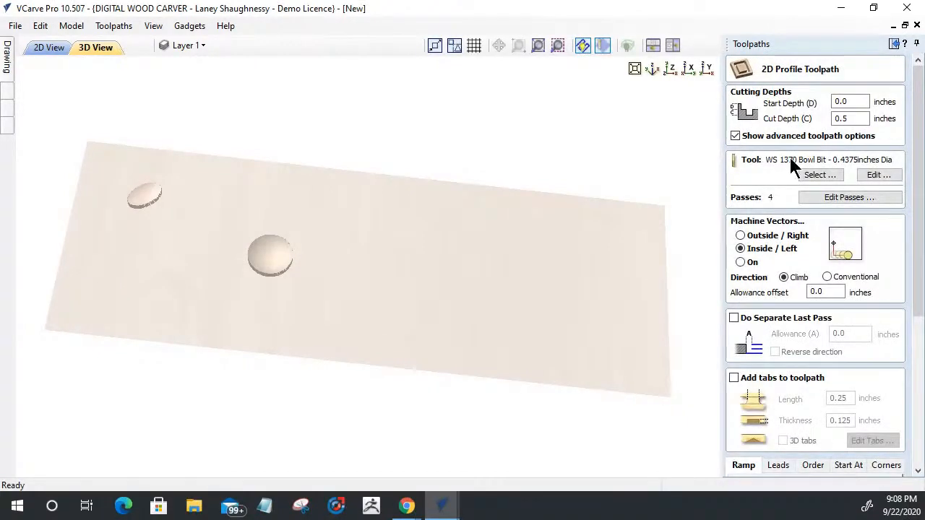
pyautogui.click(829, 179)
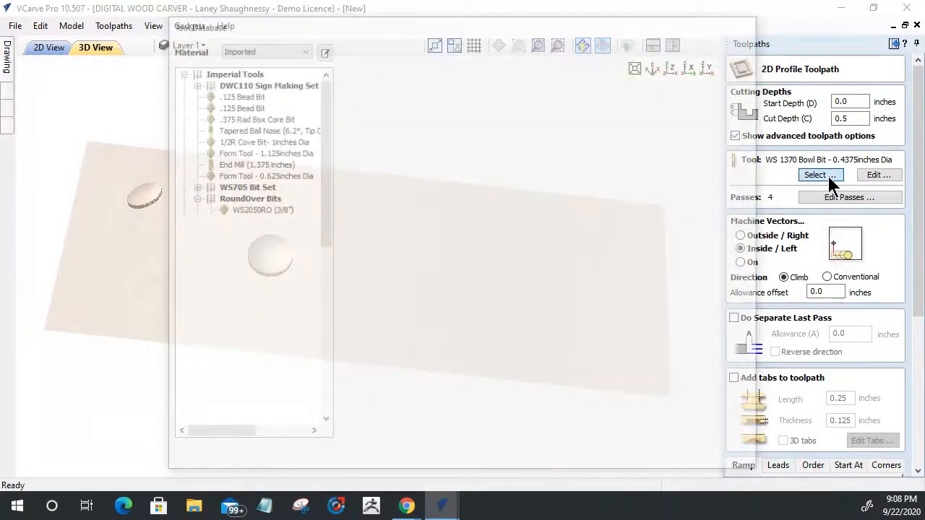
pyautogui.moveTo(325, 258); pyautogui.dragTo(326, 383)
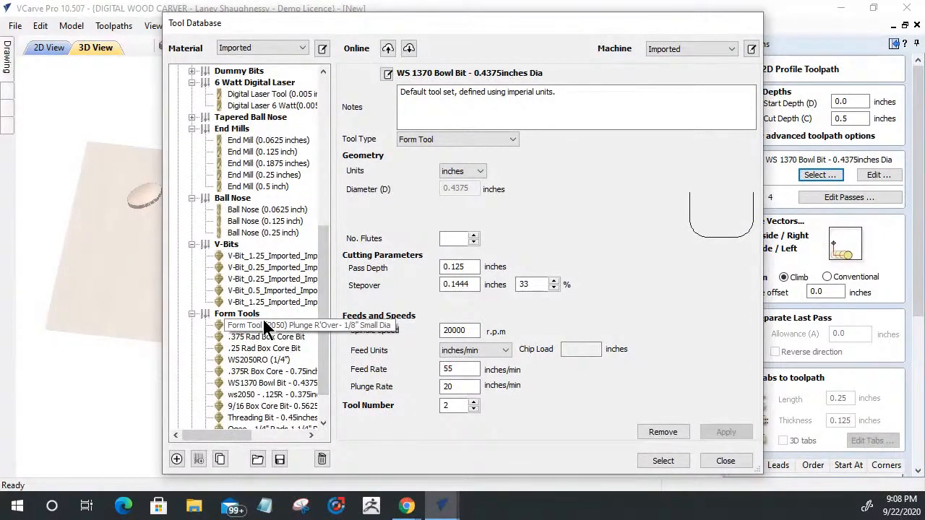
pyautogui.click(263, 281)
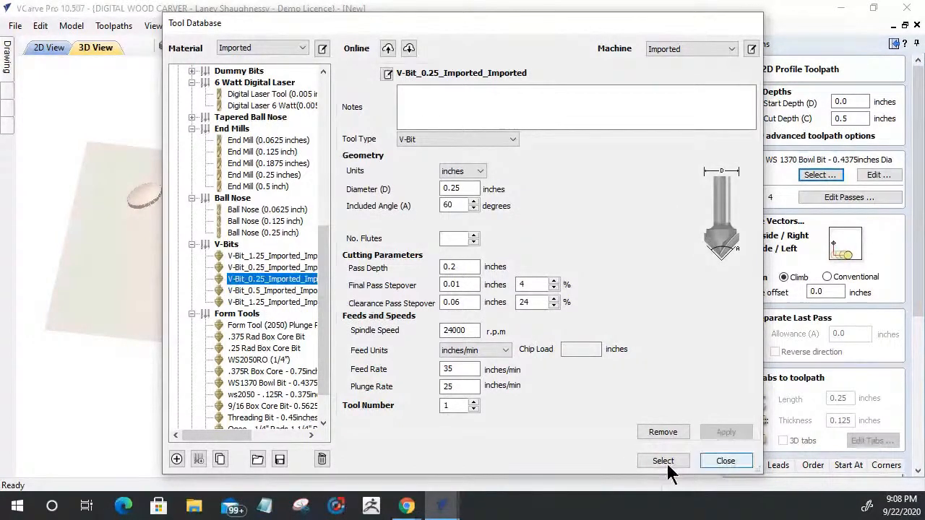
pyautogui.click(246, 176)
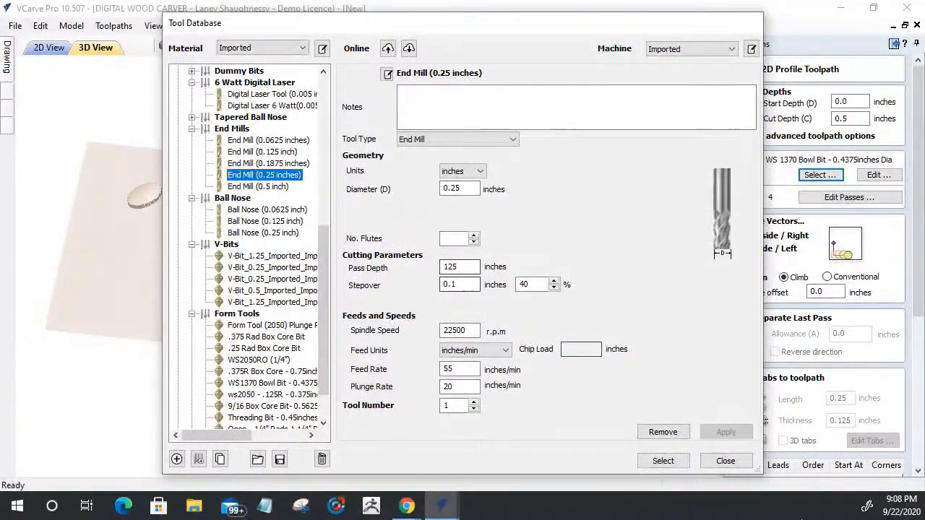
pyautogui.click(665, 461)
pyautogui.moveTo(917, 313); pyautogui.dragTo(914, 463)
pyautogui.click(749, 468)
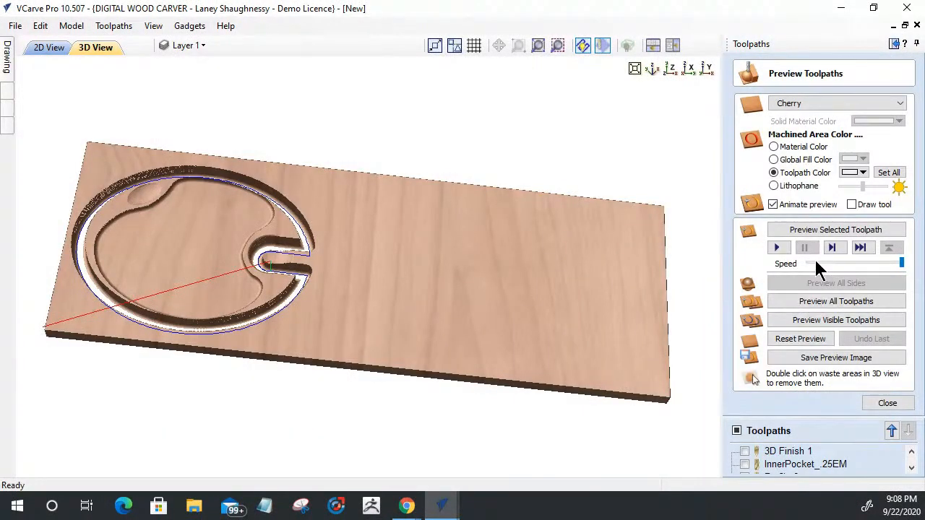
# Reset the preview, simulate all toolpaths on the board, and remove the waste material around the palette to inspect the cutout
pyautogui.click(798, 338)
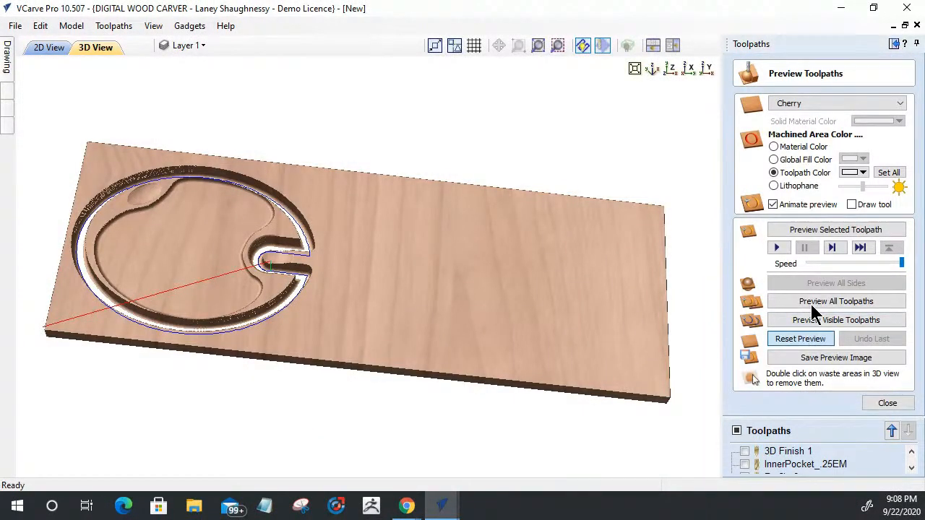
pyautogui.click(810, 301)
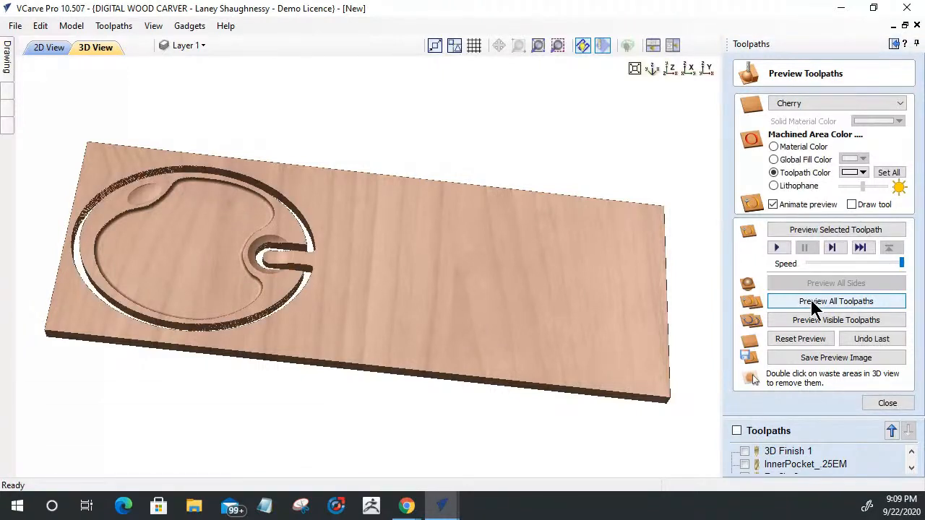
pyautogui.doubleClick(351, 285)
pyautogui.moveTo(253, 291); pyautogui.dragTo(328, 262)
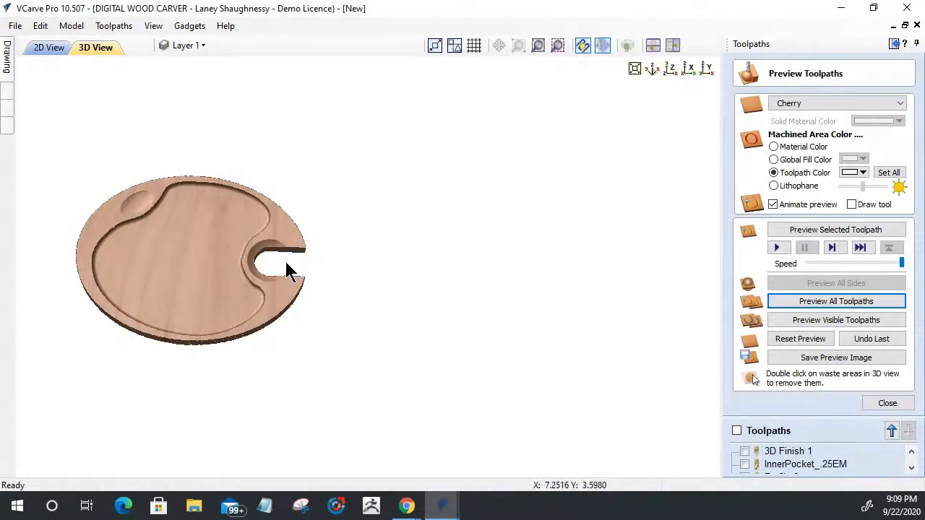
# Set the Profile 3 toolpath to machine outside the palette outline and recalculate it
pyautogui.click(49, 47)
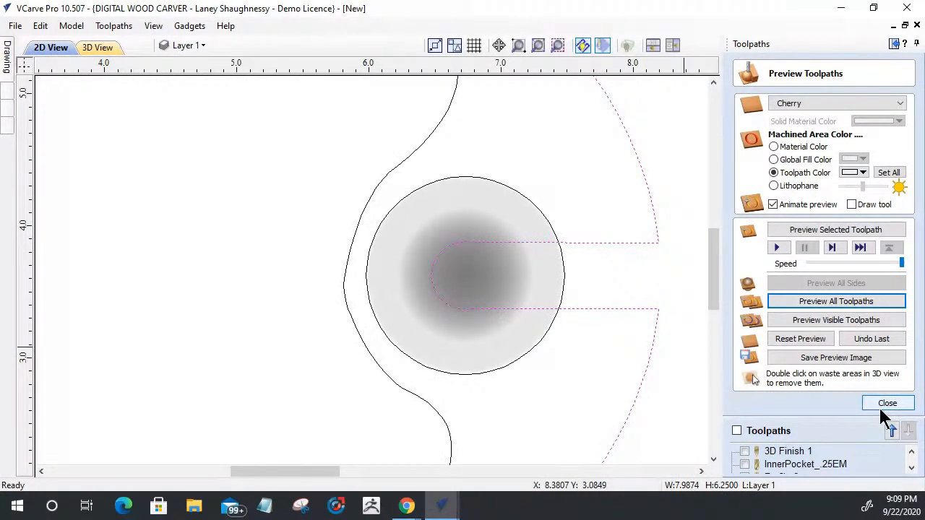
pyautogui.click(884, 405)
pyautogui.click(744, 389)
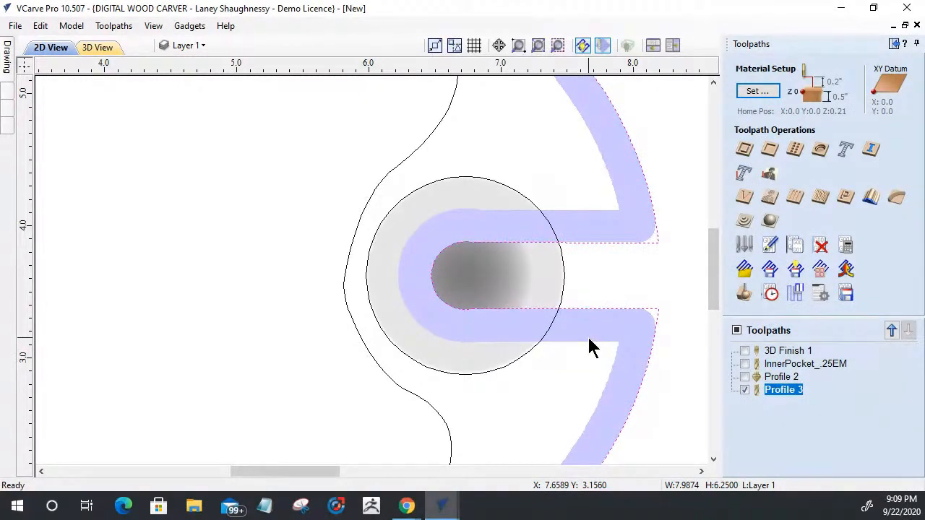
pyautogui.doubleClick(786, 388)
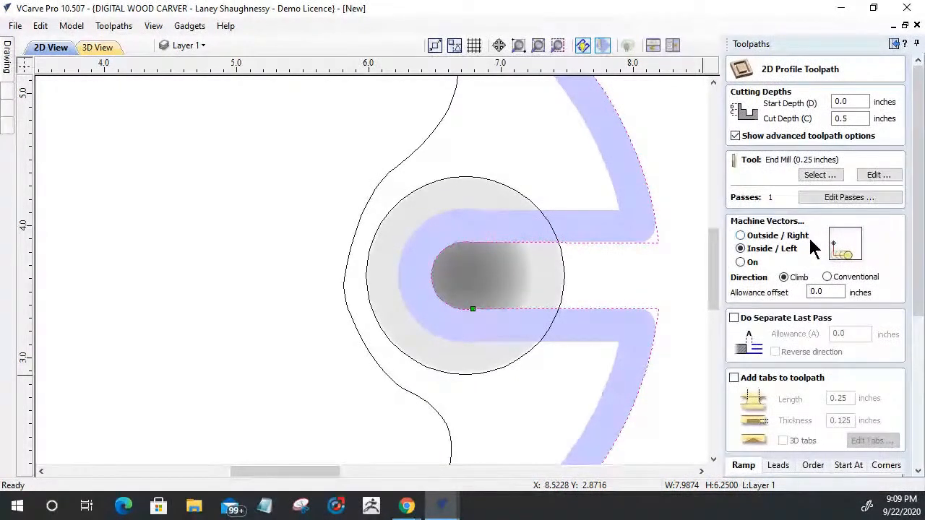
pyautogui.click(740, 237)
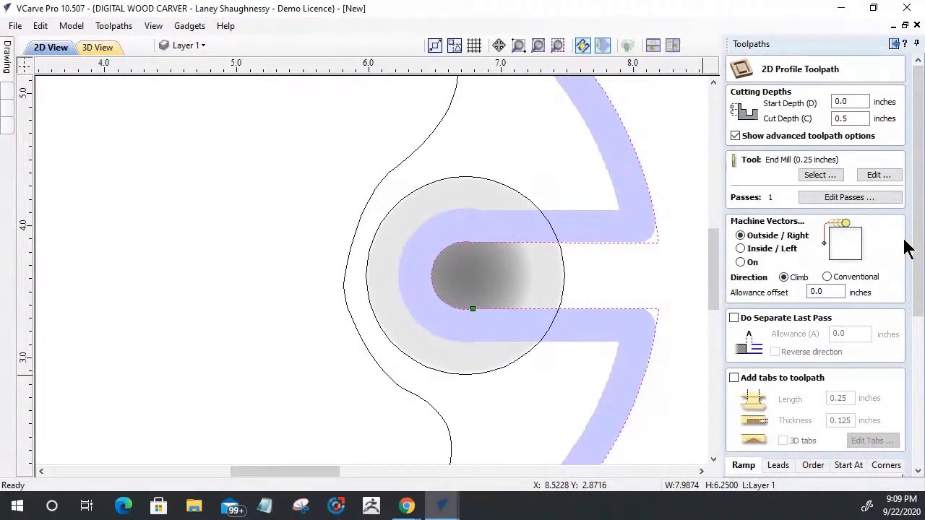
pyautogui.moveTo(916, 244); pyautogui.dragTo(916, 247)
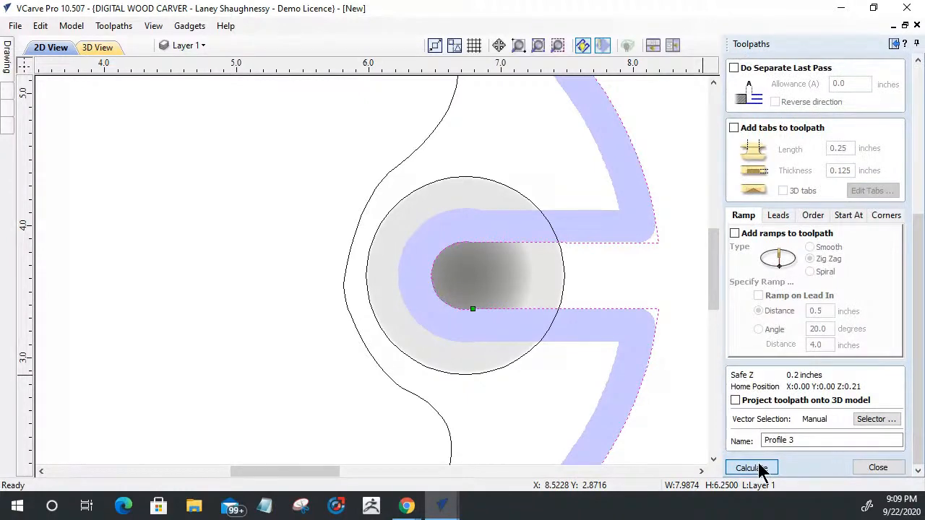
pyautogui.click(757, 467)
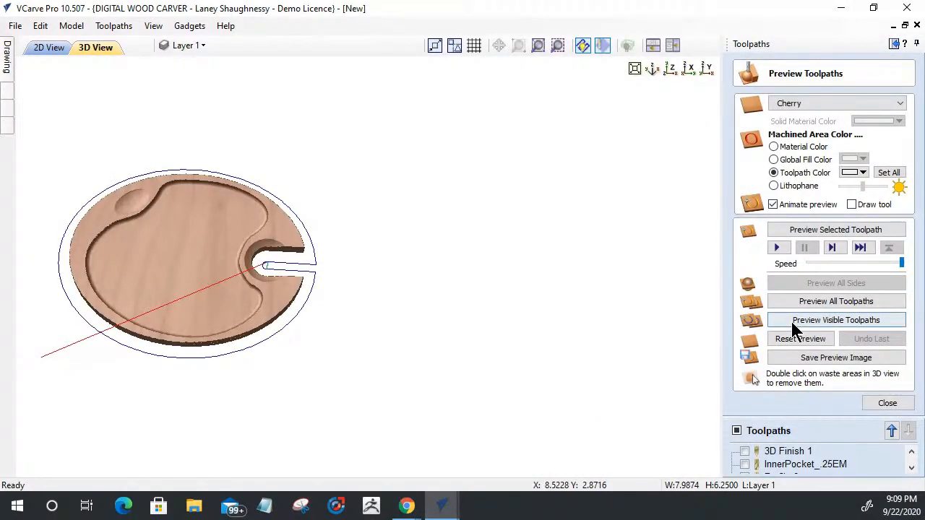
# Reset the preview, simulate all toolpaths with the outside cutout, and clear the waste board from around the palette
pyautogui.click(795, 340)
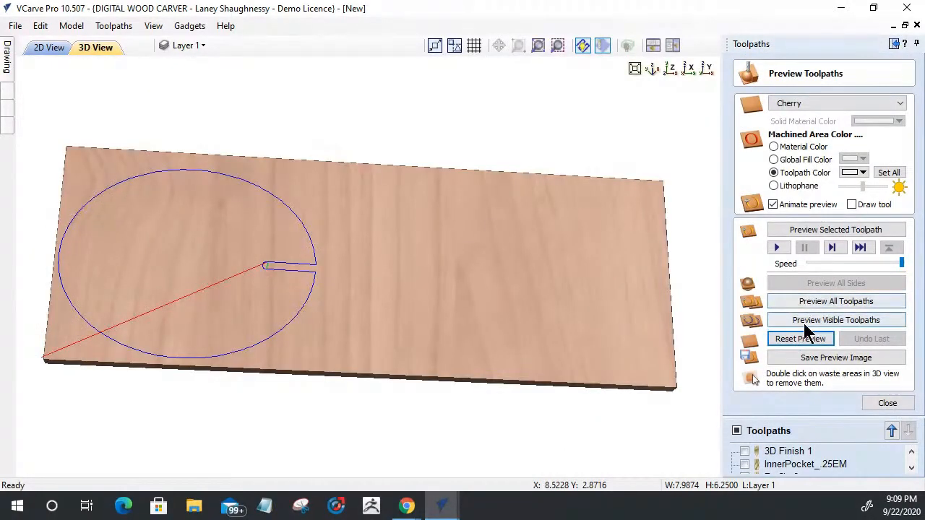
pyautogui.click(809, 302)
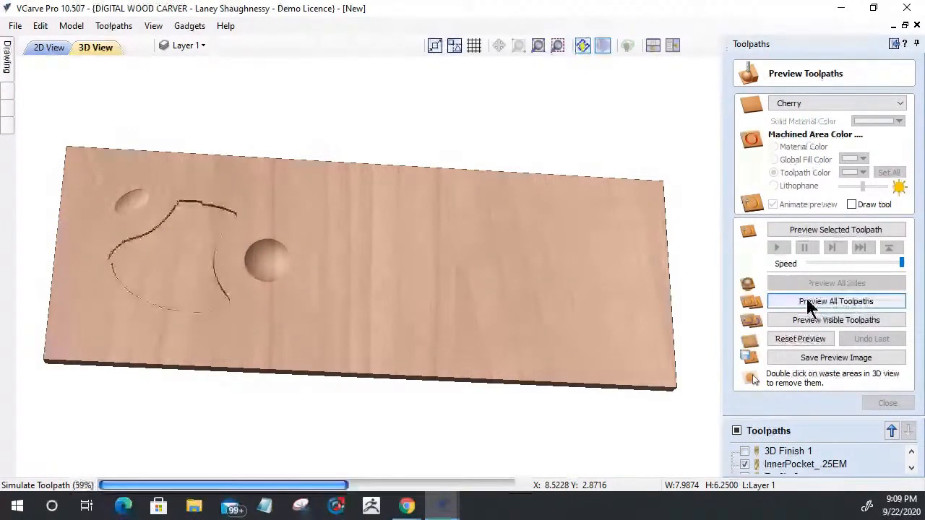
pyautogui.doubleClick(511, 316)
pyautogui.moveTo(216, 323); pyautogui.dragTo(216, 301)
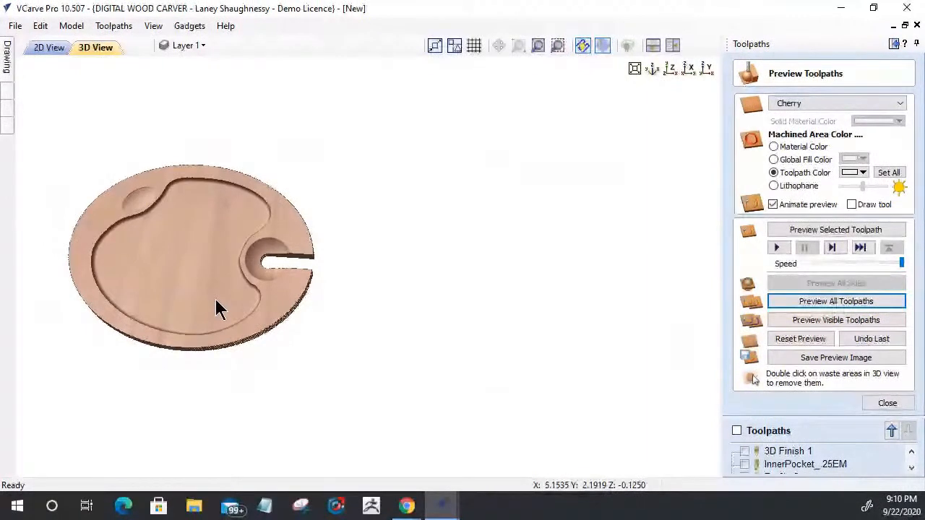
# Examine the simulated palette's thumb slot, bowl recesses, inner pocket and outer edge from several angles
pyautogui.scroll(4, 347, 310)
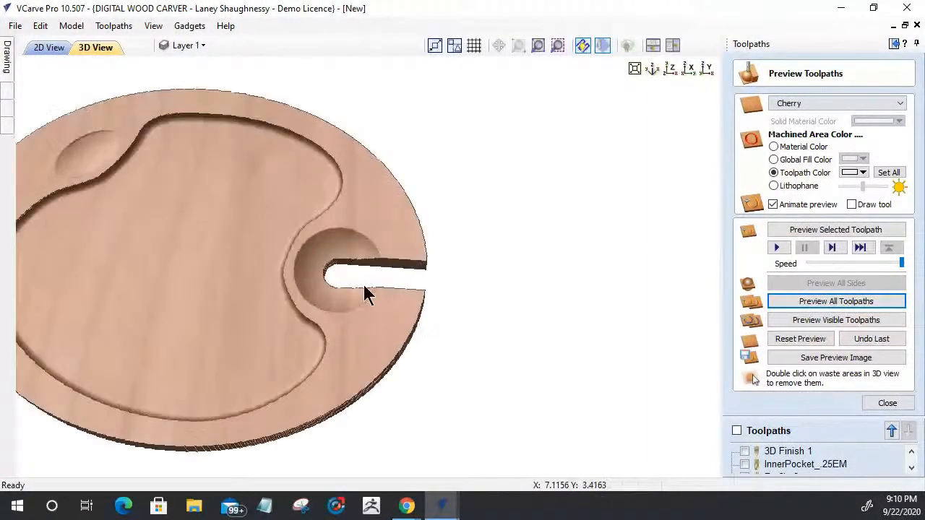
pyautogui.scroll(1, 425, 281)
pyautogui.scroll(1, 421, 273)
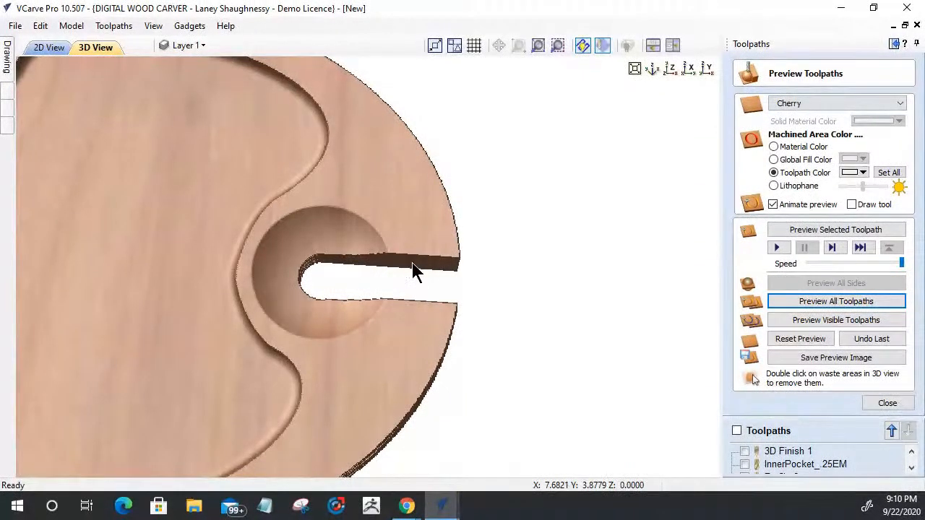
pyautogui.moveTo(361, 382); pyautogui.dragTo(315, 260)
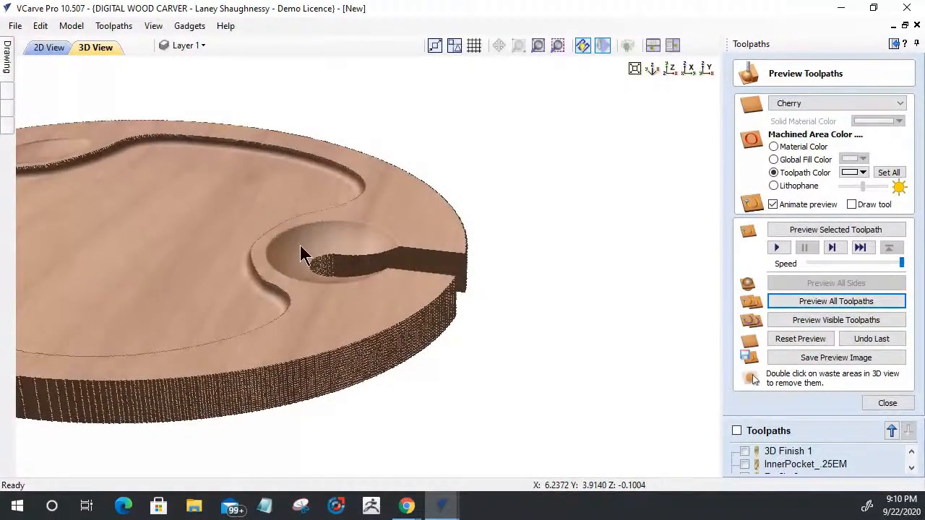
pyautogui.moveTo(315, 306); pyautogui.dragTo(256, 89)
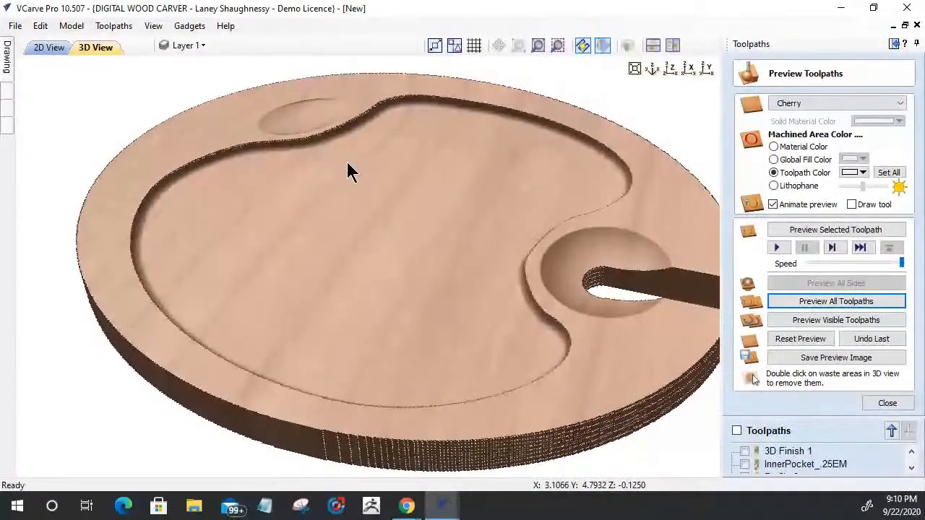
pyautogui.scroll(-3, 347, 163)
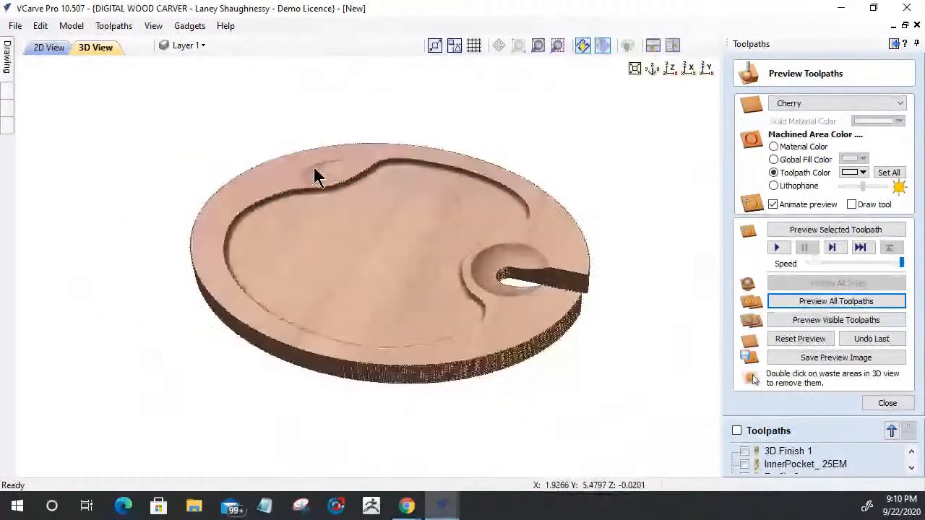
pyautogui.moveTo(325, 281); pyautogui.dragTo(388, 324)
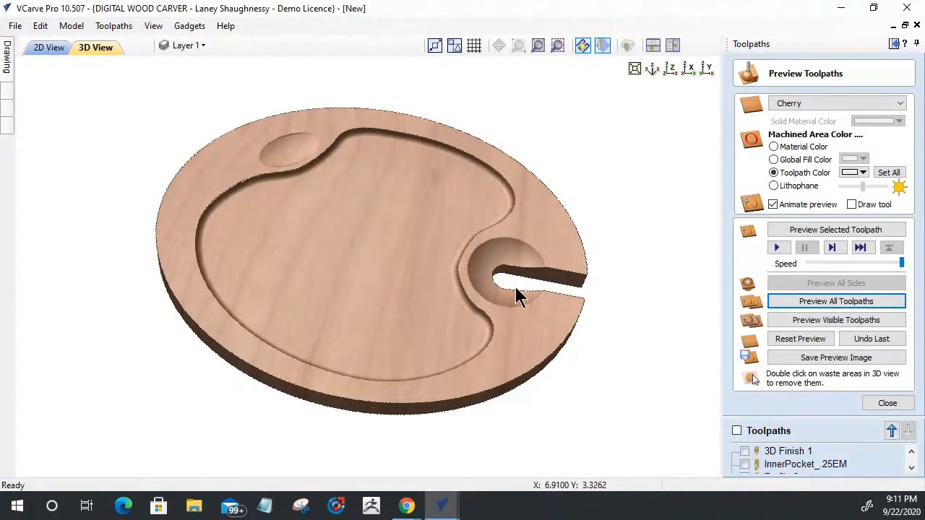
pyautogui.scroll(5, 496, 277)
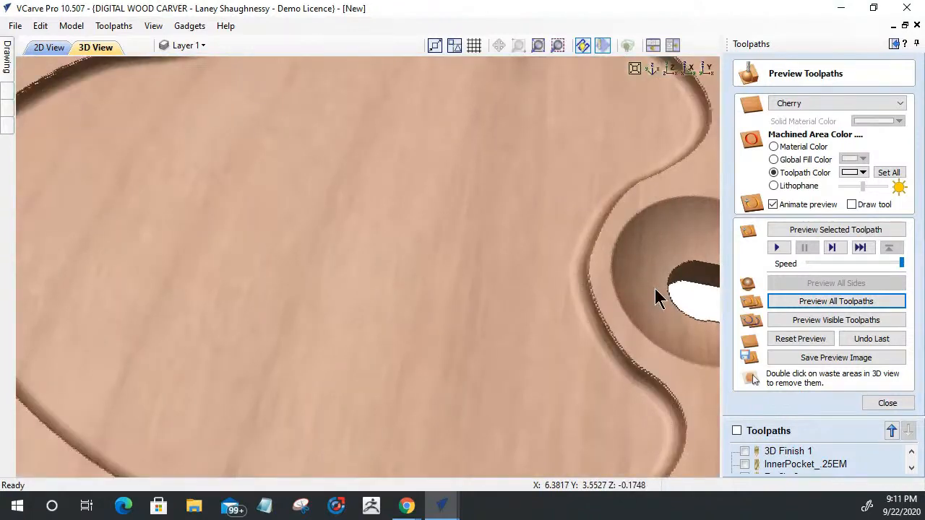
pyautogui.scroll(-2, 655, 289)
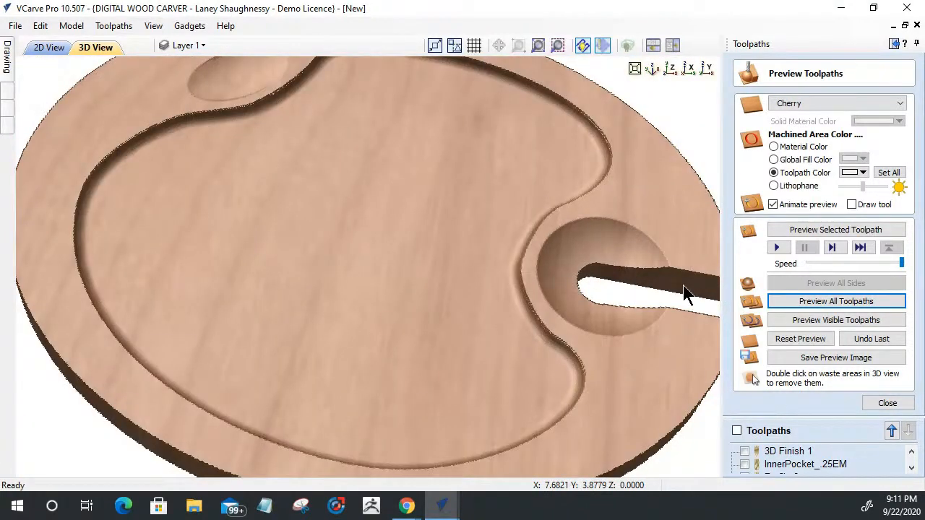
# Add a new layer named RoundOver_Vector to the 2D drawing
pyautogui.click(45, 47)
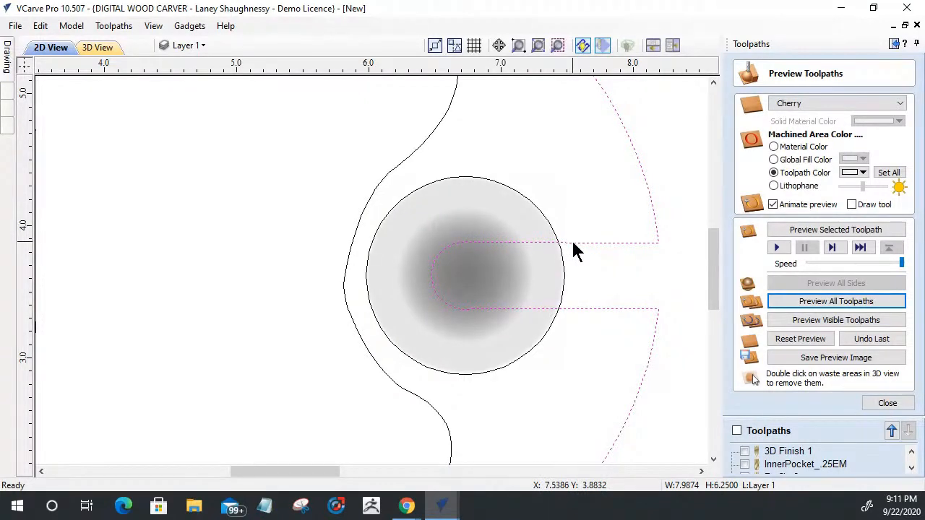
pyautogui.scroll(4, 570, 244)
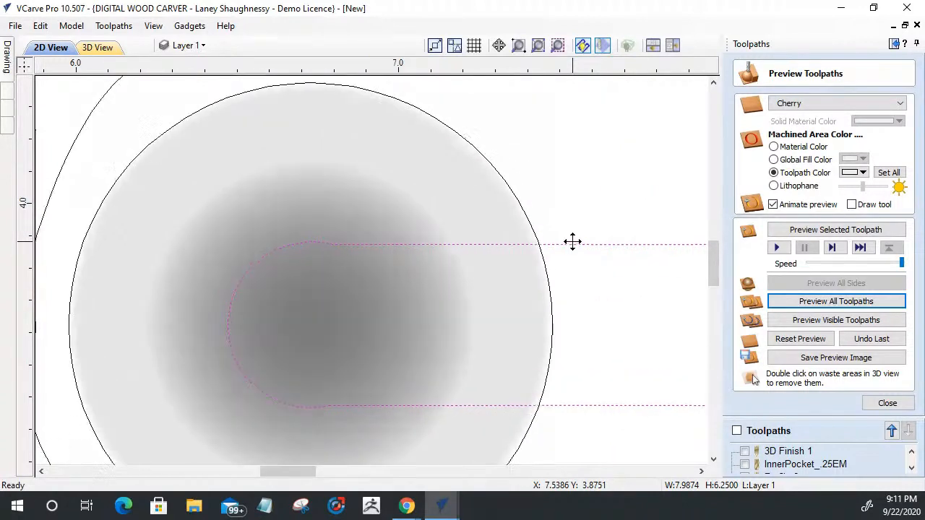
pyautogui.scroll(-5, 569, 242)
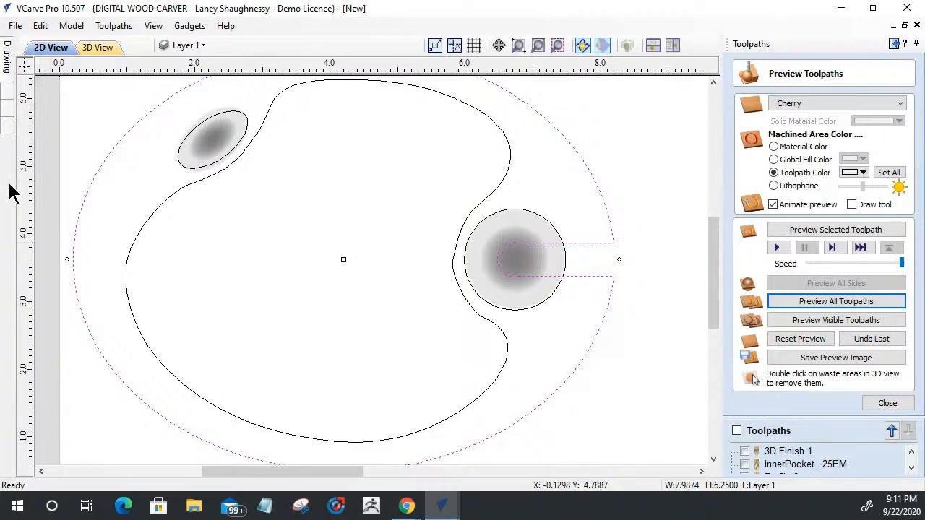
pyautogui.click(187, 44)
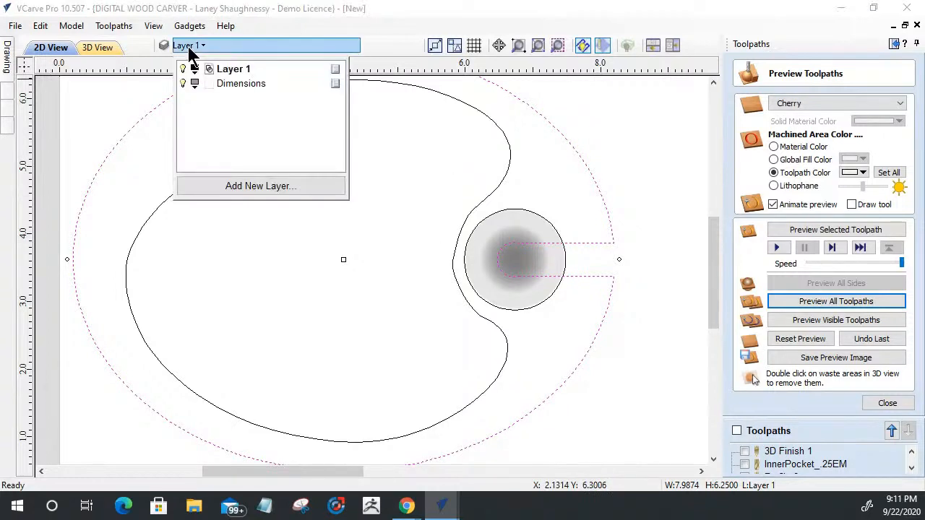
pyautogui.click(224, 187)
pyautogui.write('RoundO')
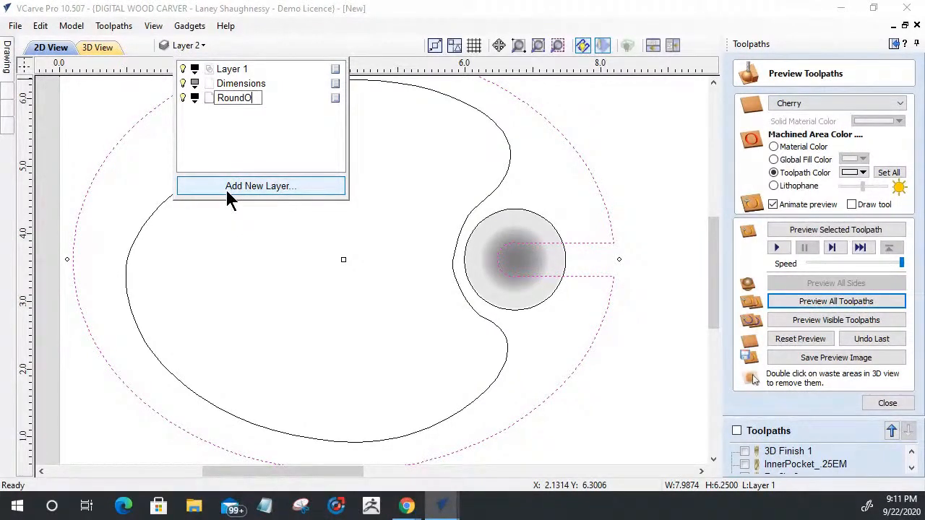
pyautogui.write('Ver_Vector')
pyautogui.press('BackSpace')
pyautogui.write('v')
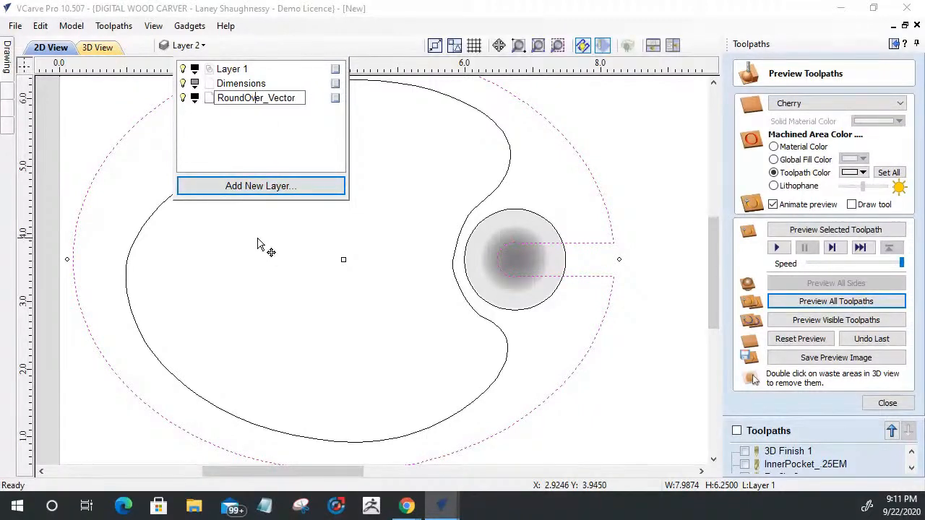
pyautogui.click(233, 187)
pyautogui.click(322, 144)
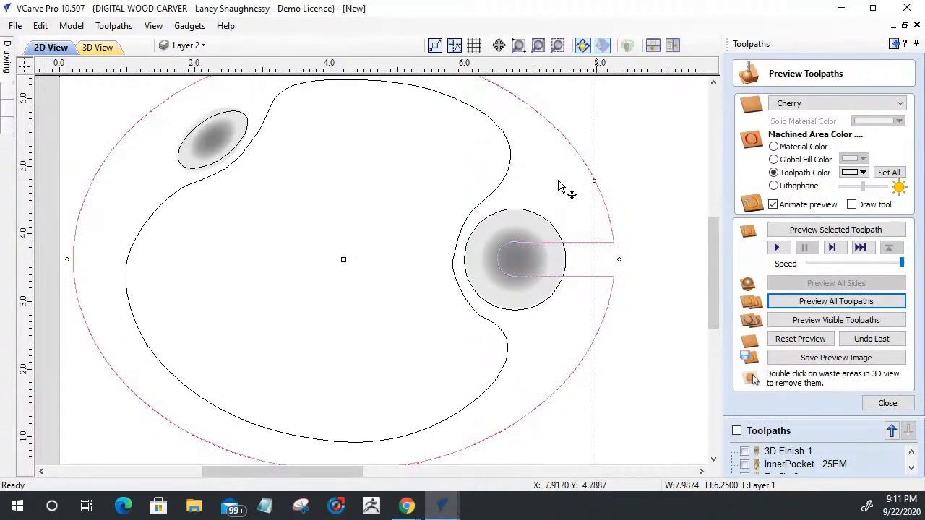
# Copy the palette's outer outline to the RoundOver_Vector layer and check the copy with Layer 1 temporarily hidden
pyautogui.rightClick(598, 183)
pyautogui.moveTo(672, 451)
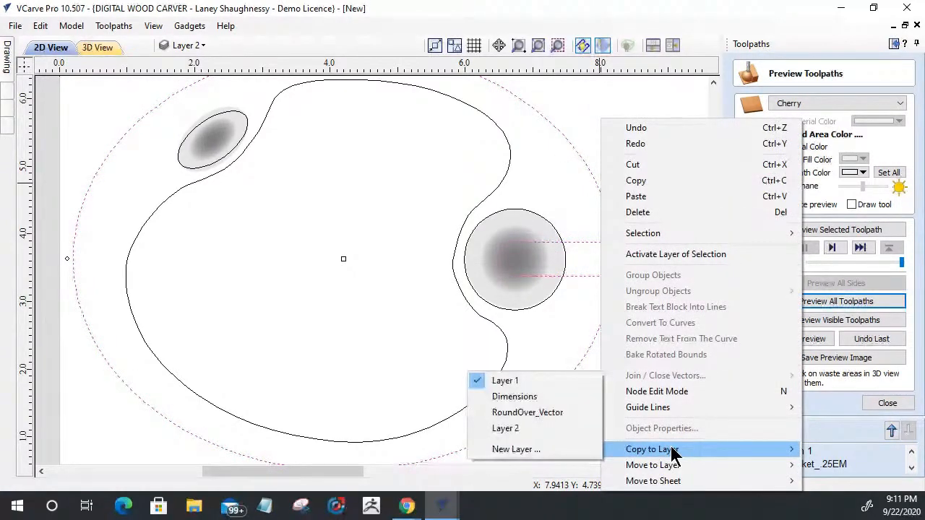
pyautogui.click(528, 413)
pyautogui.click(188, 45)
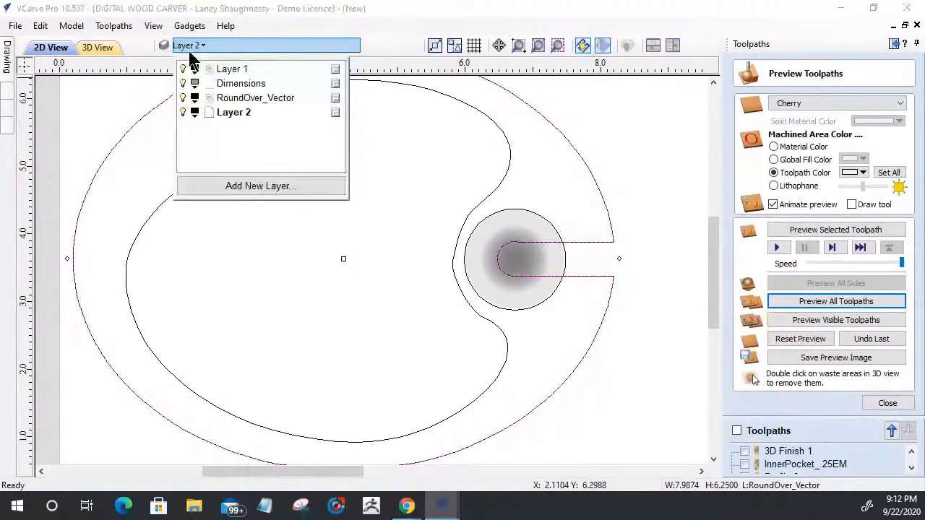
pyautogui.click(183, 68)
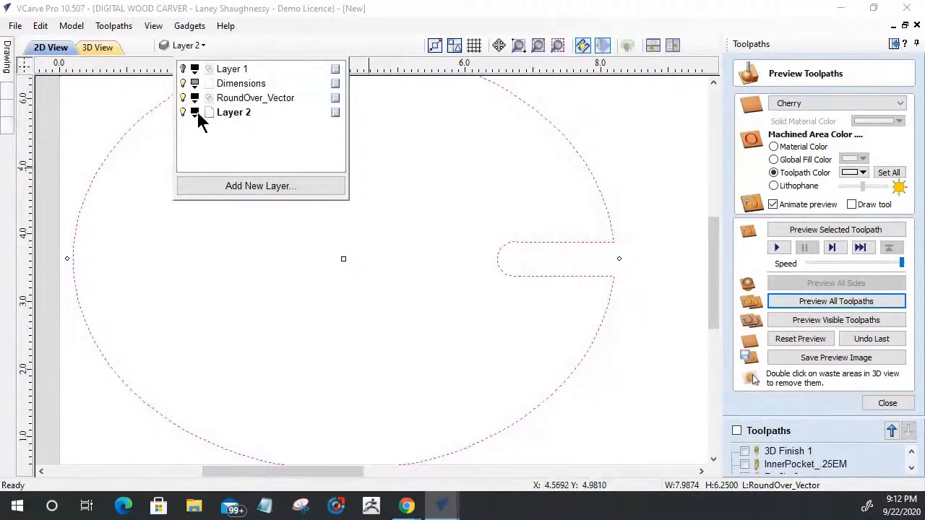
pyautogui.click(183, 68)
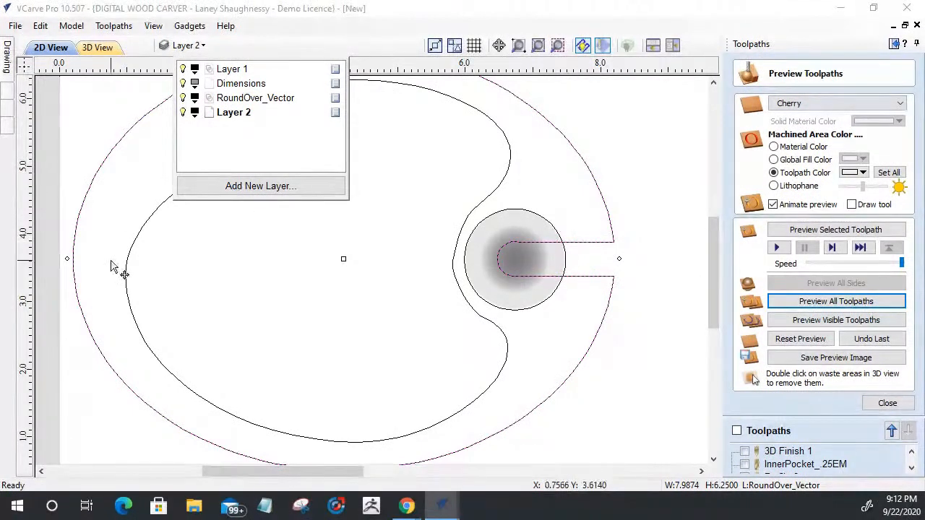
# Place a vertical guide across the thumb slot at about X 7.5 and make RoundOver_Vector the active and only visible layer
pyautogui.moveTo(25, 258); pyautogui.dragTo(570, 244)
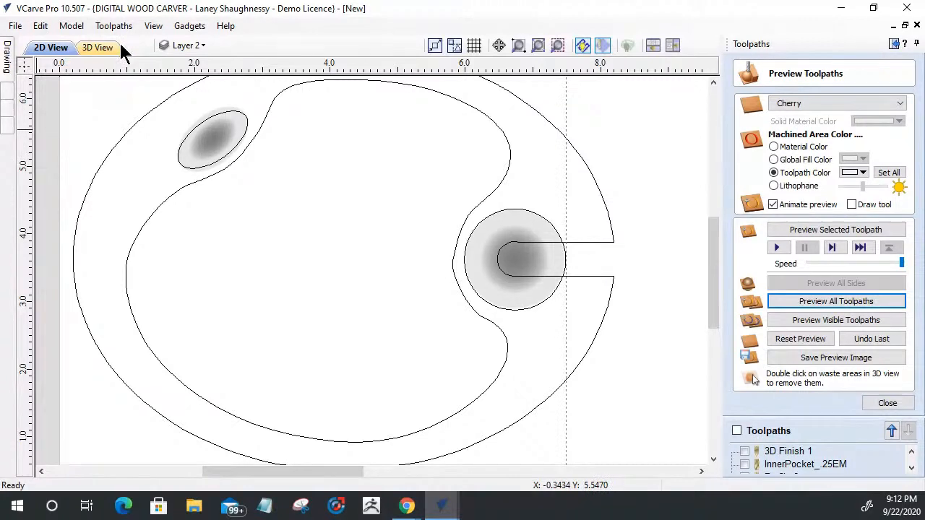
pyautogui.click(185, 48)
pyautogui.click(183, 70)
pyautogui.click(182, 85)
pyautogui.click(183, 112)
pyautogui.click(249, 99)
pyautogui.scroll(3, 578, 265)
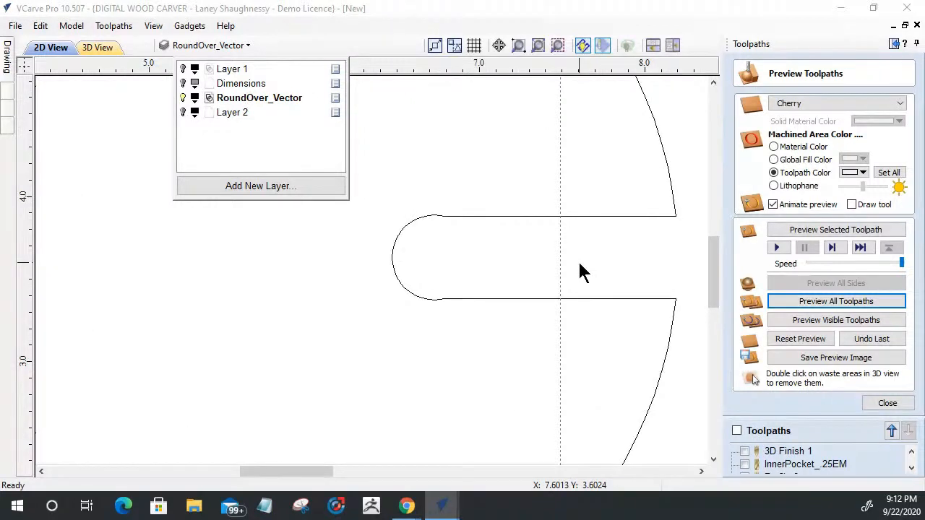
# Cut the copied outline in node editing on both straight edges of the thumb slot where the guide crosses them
pyautogui.click(6, 56)
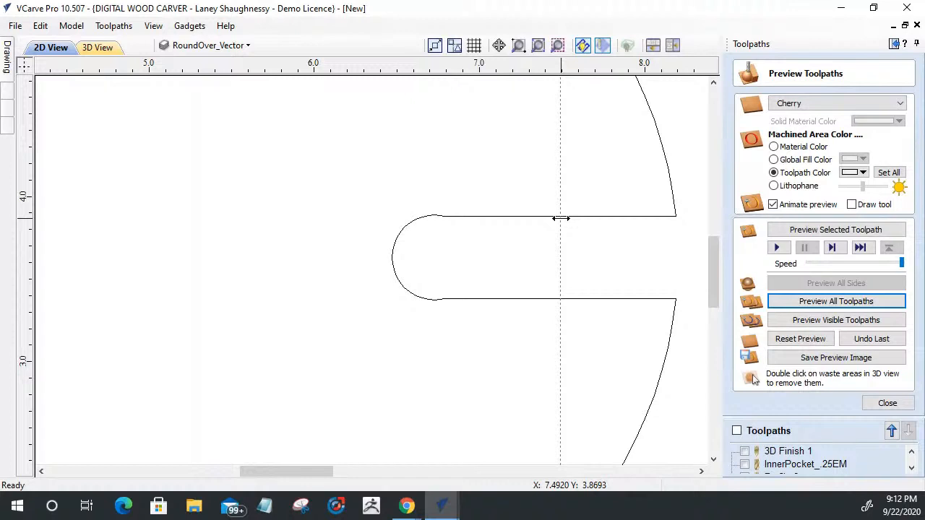
pyautogui.click(582, 225)
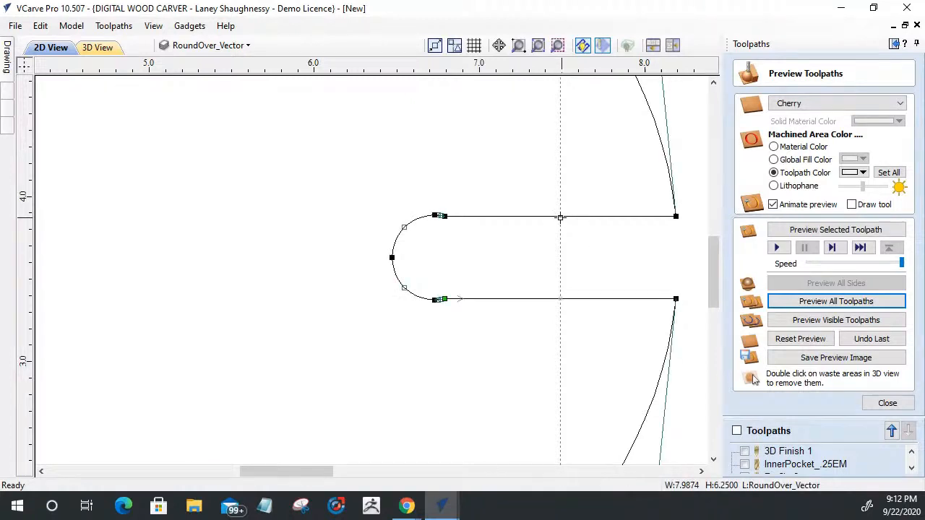
pyautogui.rightClick(558, 216)
pyautogui.click(597, 274)
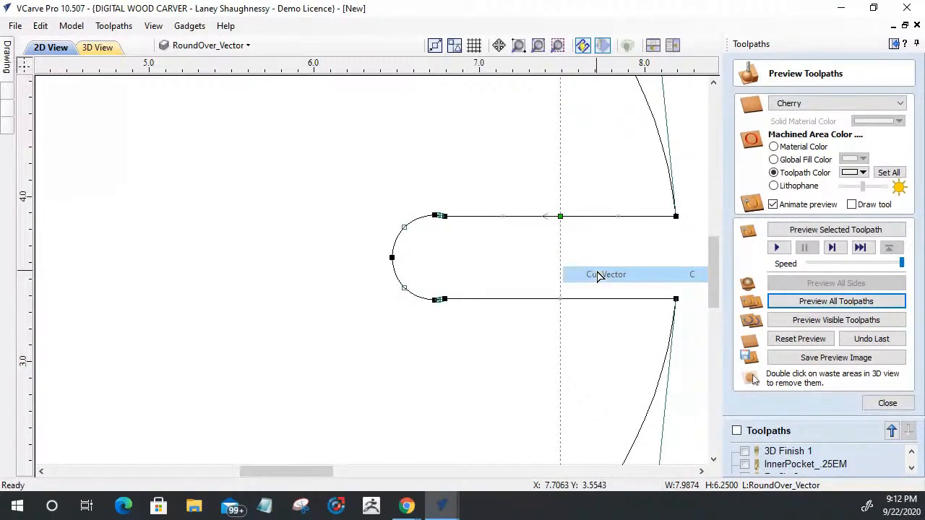
pyautogui.rightClick(561, 299)
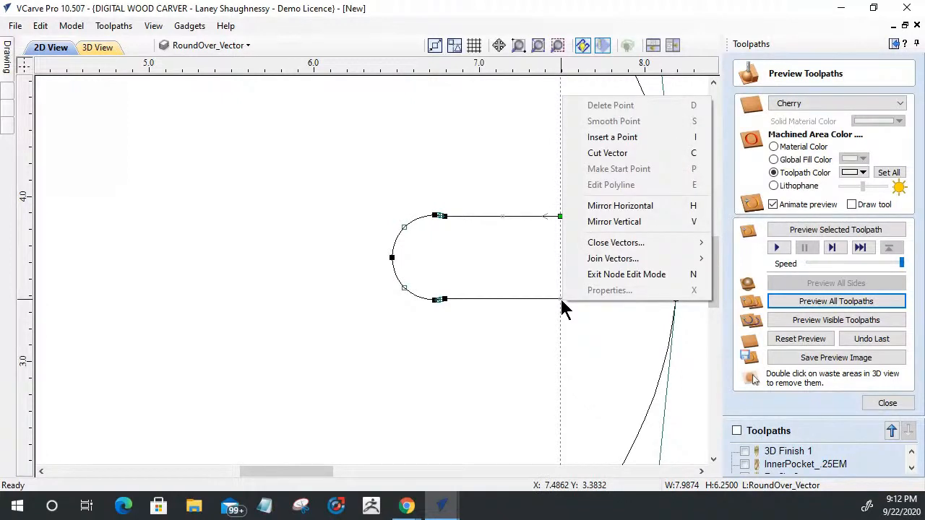
pyautogui.click(605, 159)
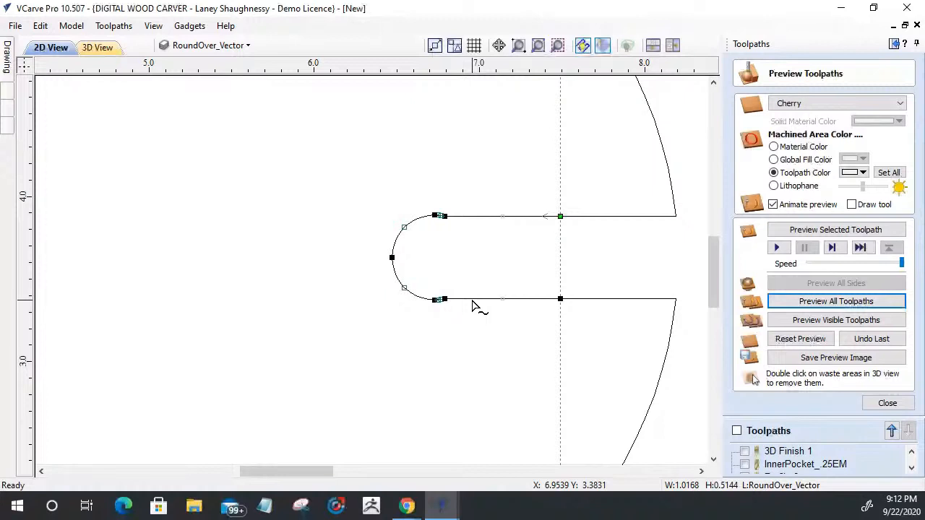
# Delete the rounded inner section of the thumb slot from the copied outline and remove the vertical guide
pyautogui.press('Delete')
pyautogui.moveTo(560, 250); pyautogui.dragTo(5, 201)
pyautogui.scroll(-5, 660, 336)
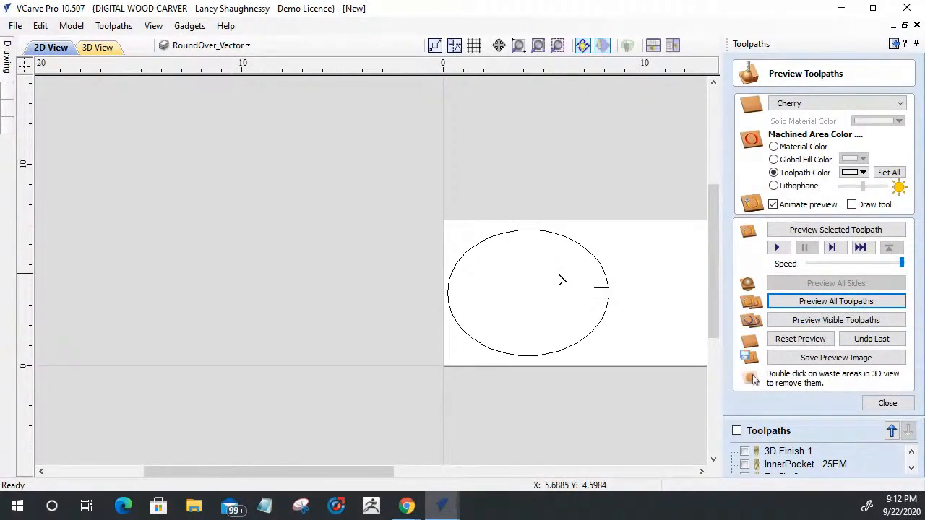
pyautogui.scroll(2, 562, 280)
# Start a new 2D profile toolpath with a cut depth of .25 inches and an allowance offset of -.125 inches
pyautogui.click(888, 403)
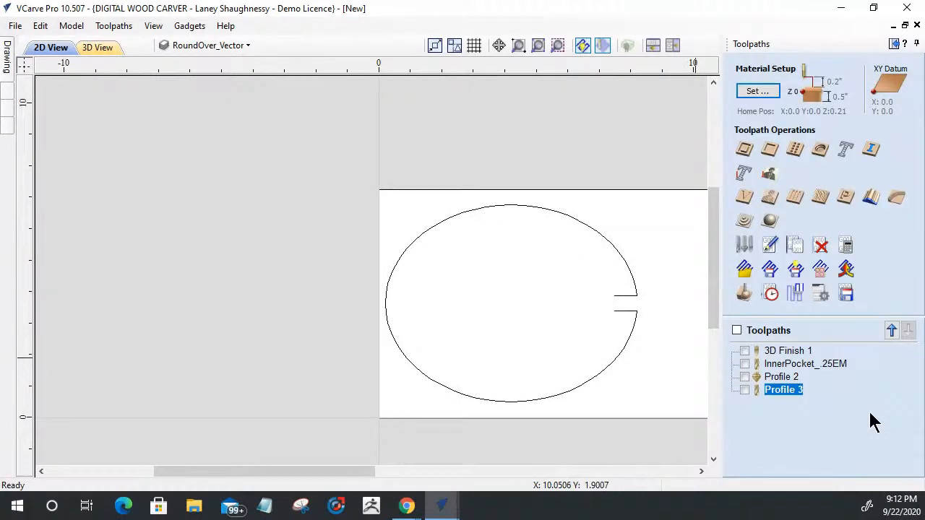
pyautogui.click(744, 149)
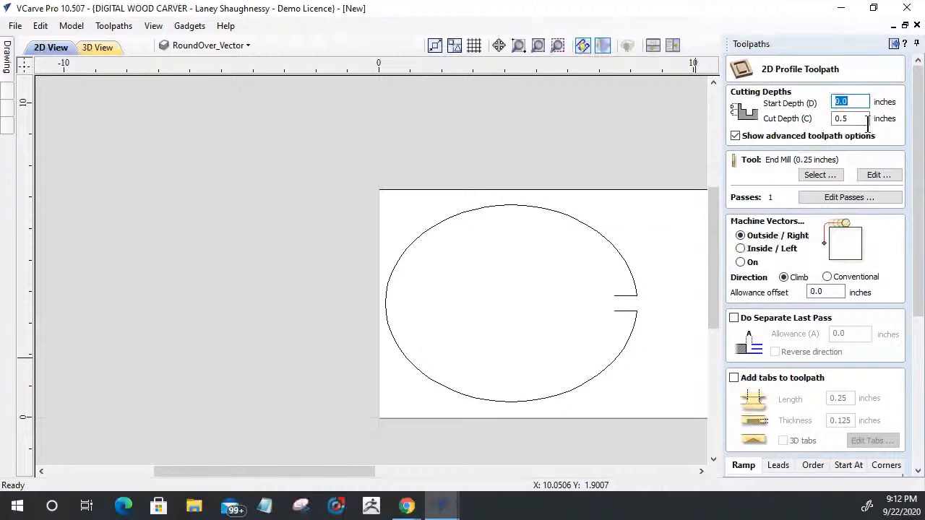
pyautogui.doubleClick(866, 119)
pyautogui.write('.')
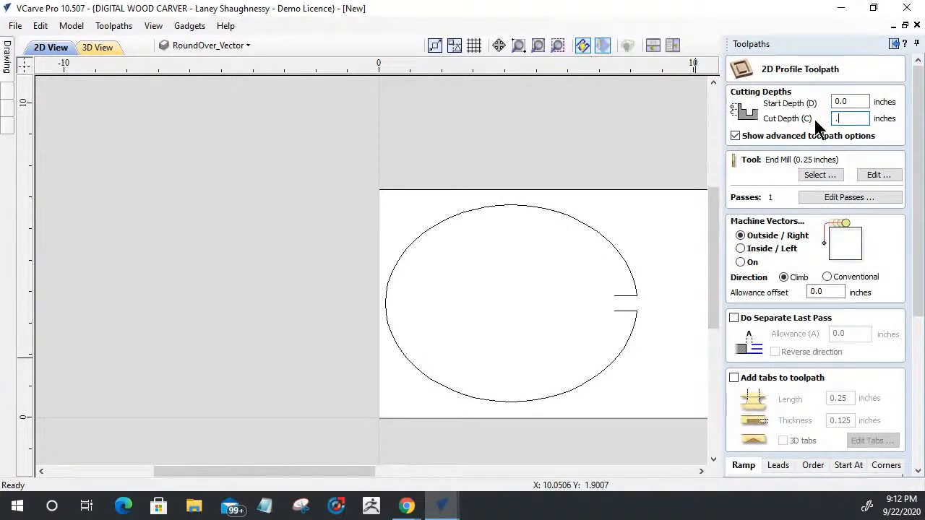
pyautogui.write('25')
pyautogui.click(834, 293)
pyautogui.write('-.125')
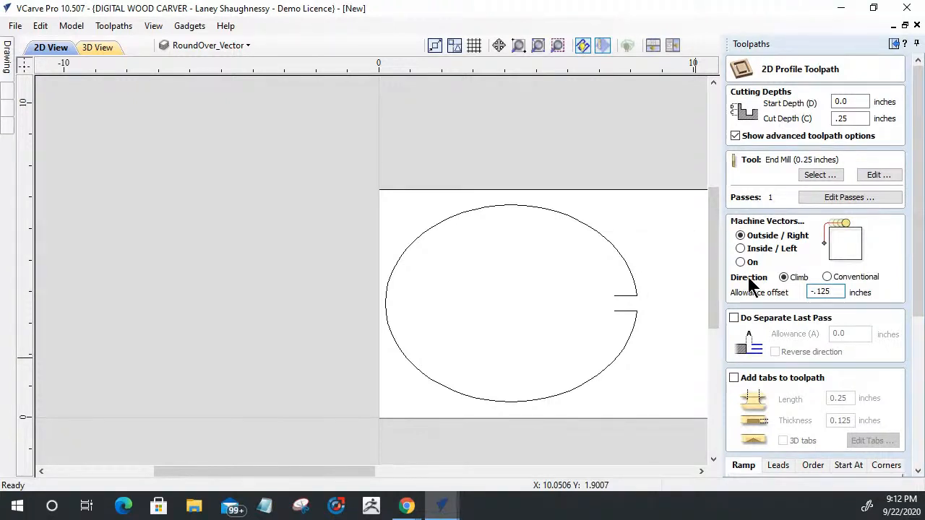
# Choose the form tool ws2050 - .125R - 0.375inches Dia from the tool database for the profile toolpath
pyautogui.click(807, 181)
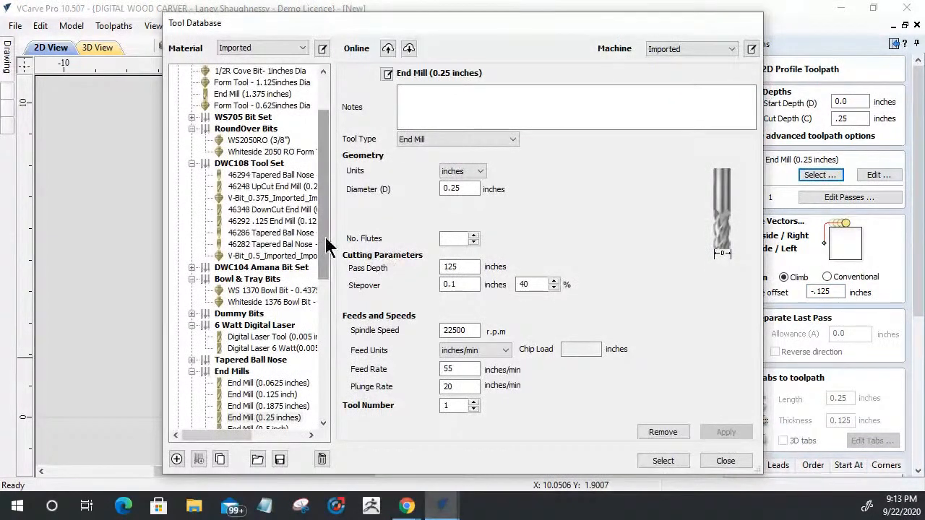
pyautogui.moveTo(324, 241); pyautogui.dragTo(323, 266)
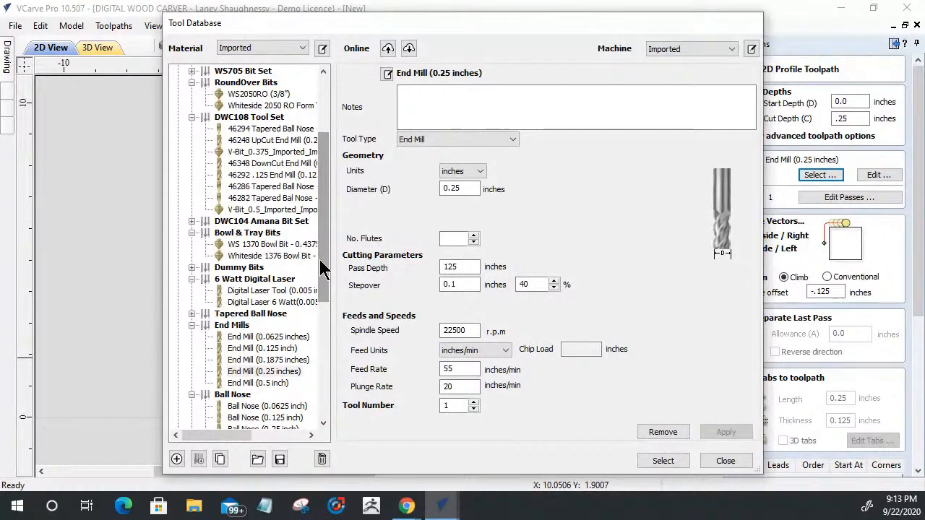
pyautogui.scroll(-5, 245, 326)
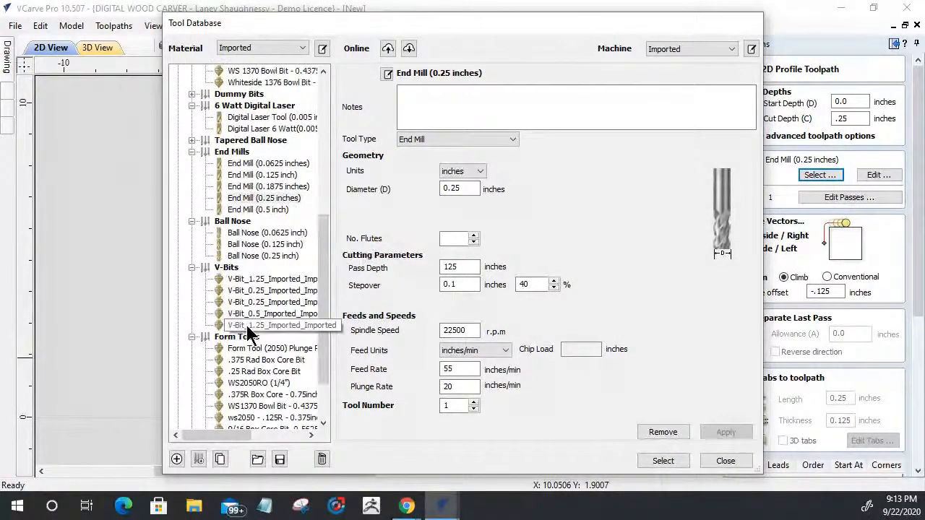
pyautogui.click(243, 382)
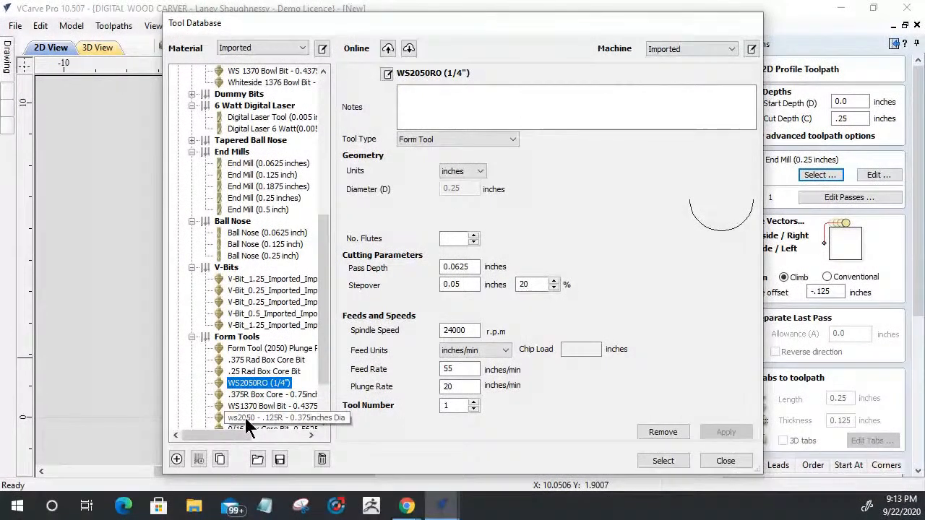
pyautogui.click(245, 419)
pyautogui.click(659, 462)
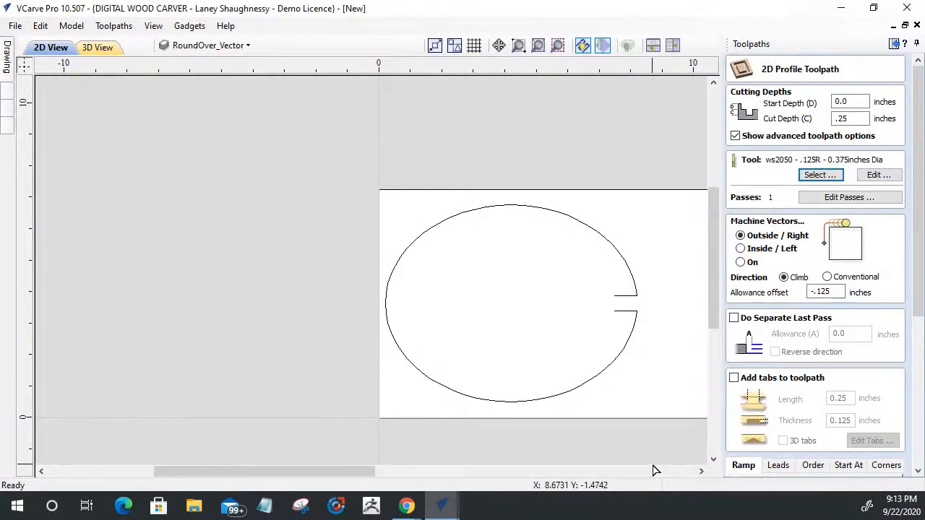
# Calculate the Profile 4 round-over toolpath on the open palette outline and preview it on the simulated palette
pyautogui.moveTo(919, 266); pyautogui.dragTo(921, 417)
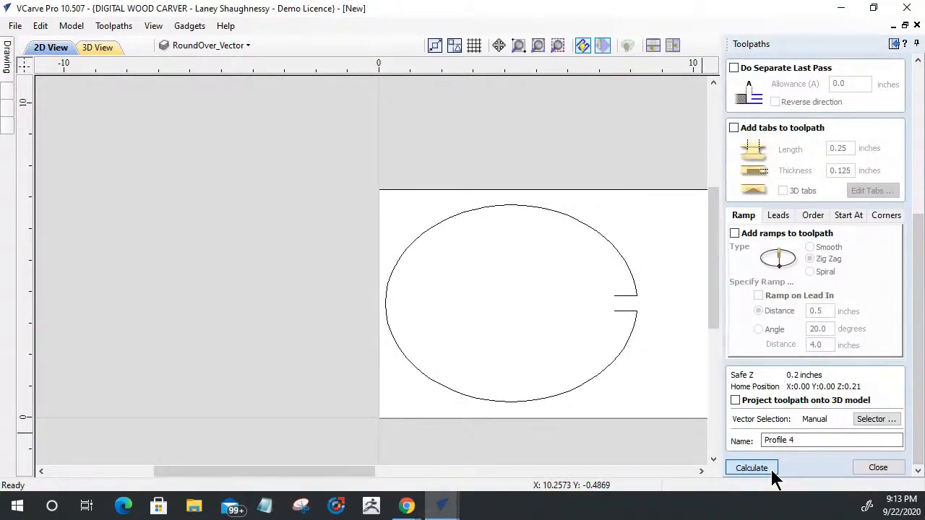
pyautogui.click(771, 469)
pyautogui.click(461, 288)
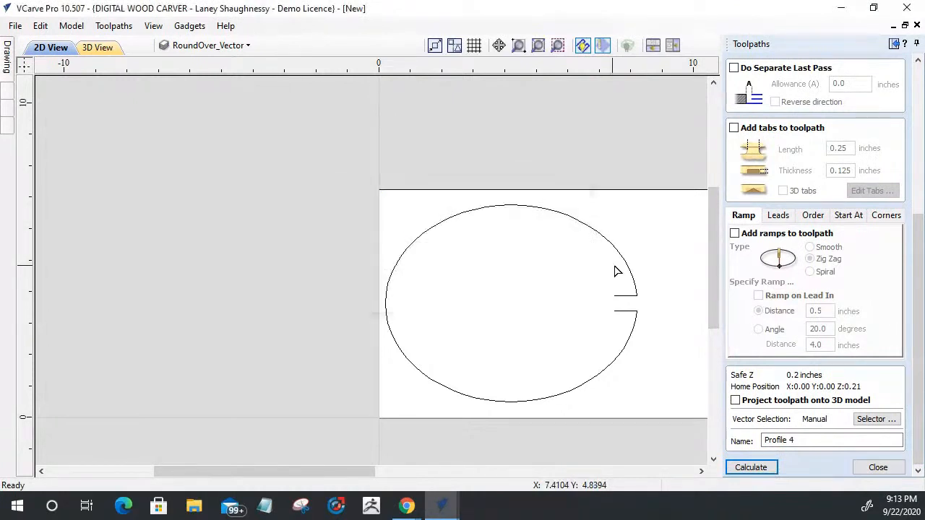
pyautogui.click(631, 260)
pyautogui.click(9, 61)
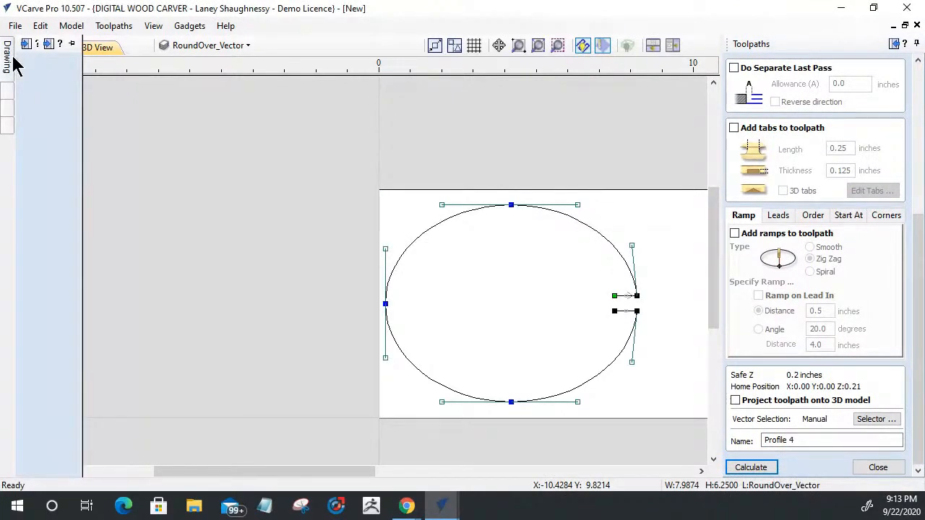
pyautogui.click(609, 242)
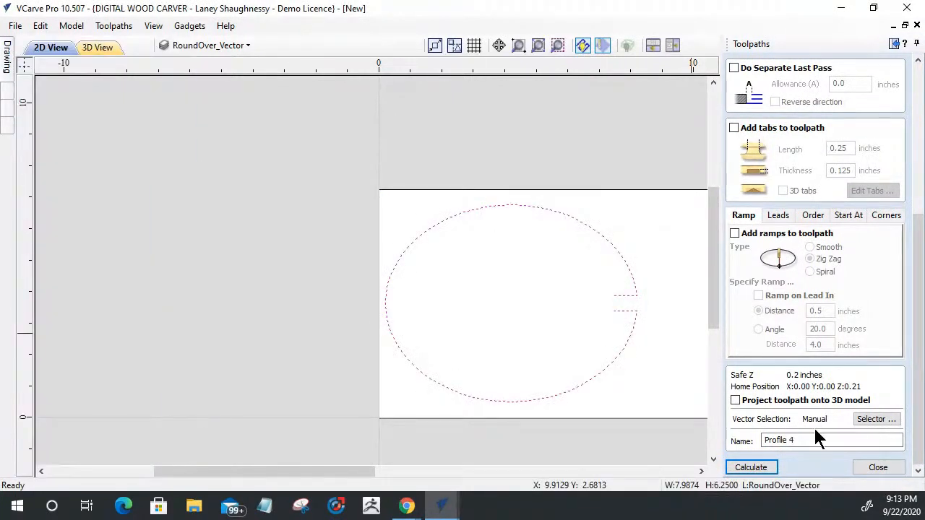
pyautogui.click(750, 468)
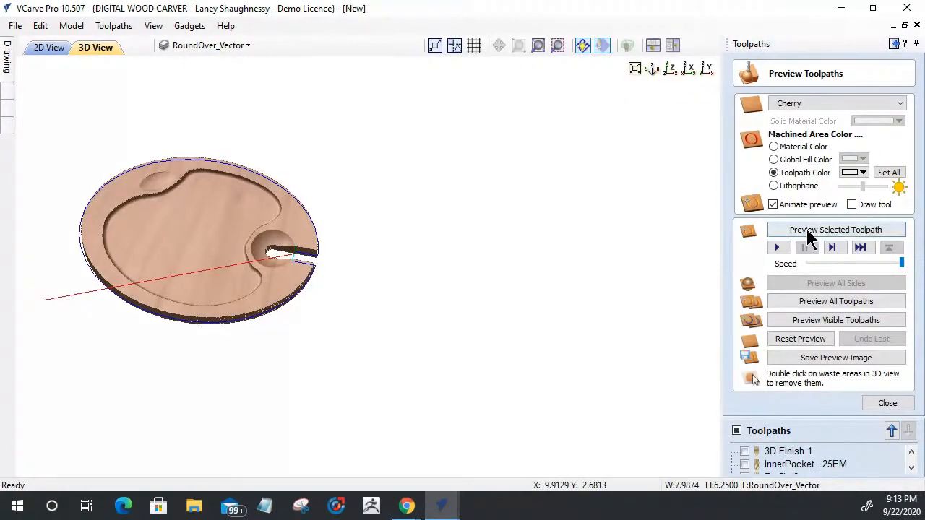
pyautogui.click(807, 233)
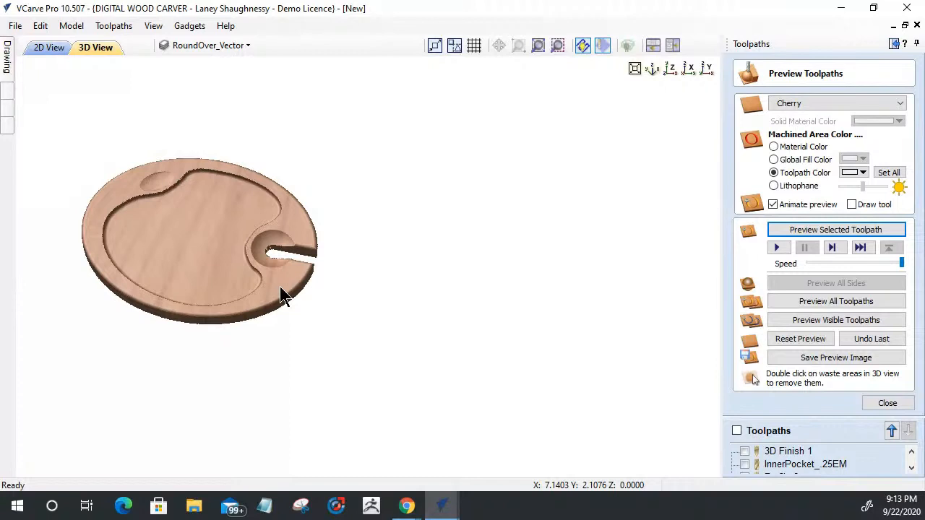
# Examine the rounded outer edge and thumb slot corners of the simulated palette from several angles
pyautogui.scroll(1, 280, 289)
pyautogui.scroll(4, 264, 257)
pyautogui.moveTo(250, 258); pyautogui.dragTo(522, 355, button='middle')
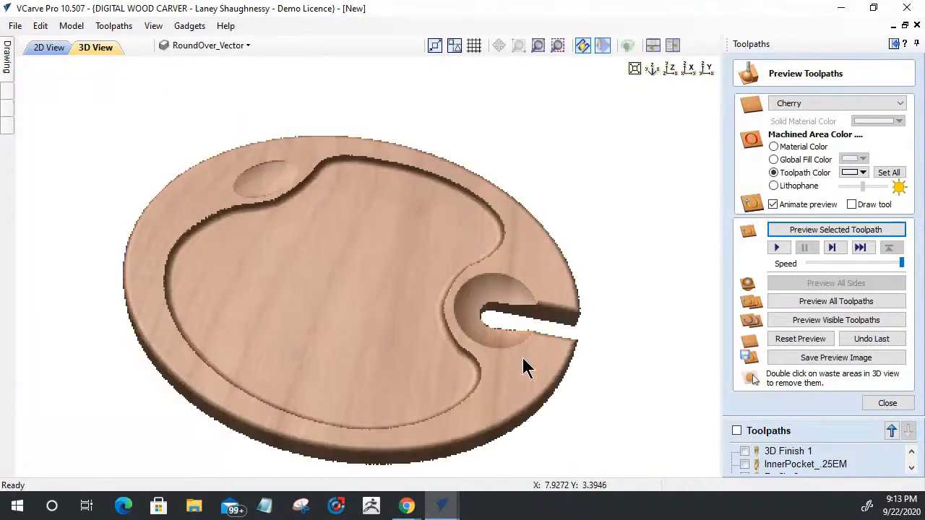
pyautogui.scroll(1, 544, 373)
pyautogui.scroll(1, 543, 382)
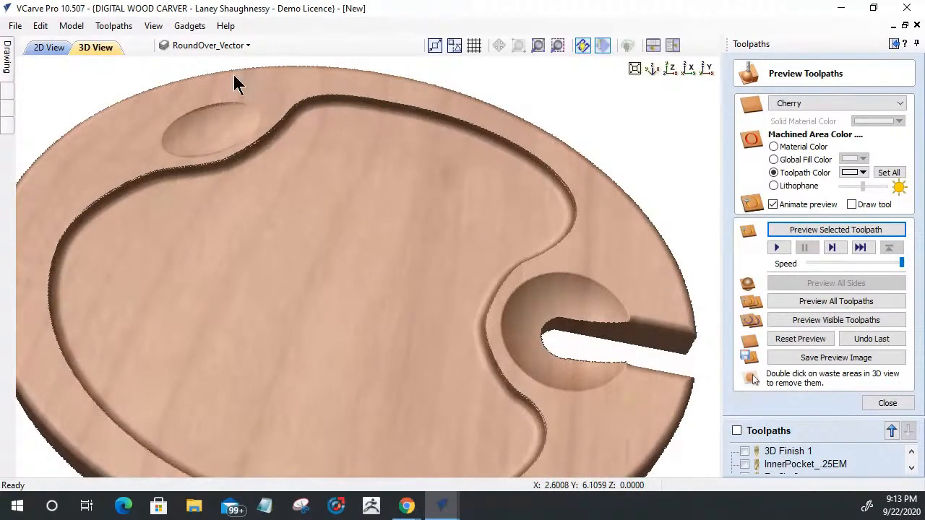
pyautogui.scroll(-3, 238, 87)
pyautogui.scroll(-1, 401, 339)
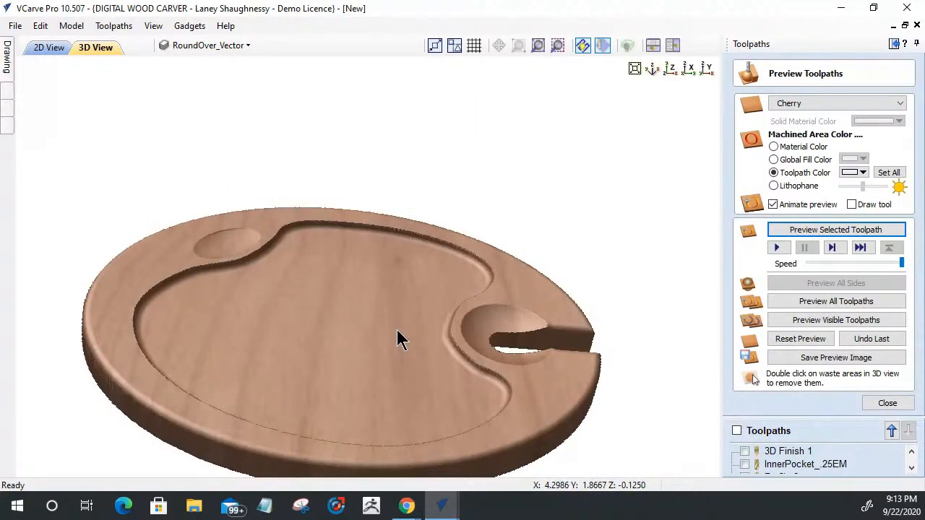
pyautogui.moveTo(332, 350); pyautogui.dragTo(235, 355)
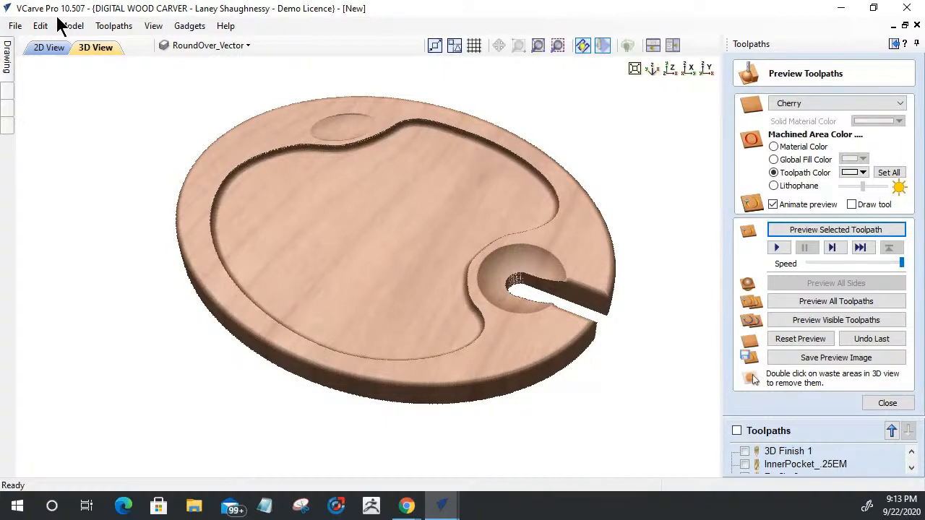
# Hide the RoundOver_Vector layer and show Layer 1 in the 2D drawing
pyautogui.click(43, 47)
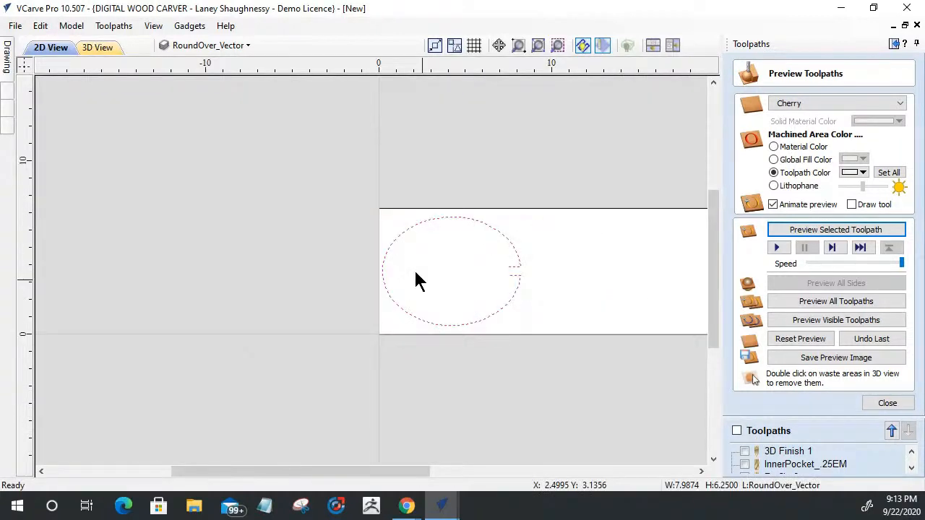
pyautogui.click(207, 45)
pyautogui.click(183, 112)
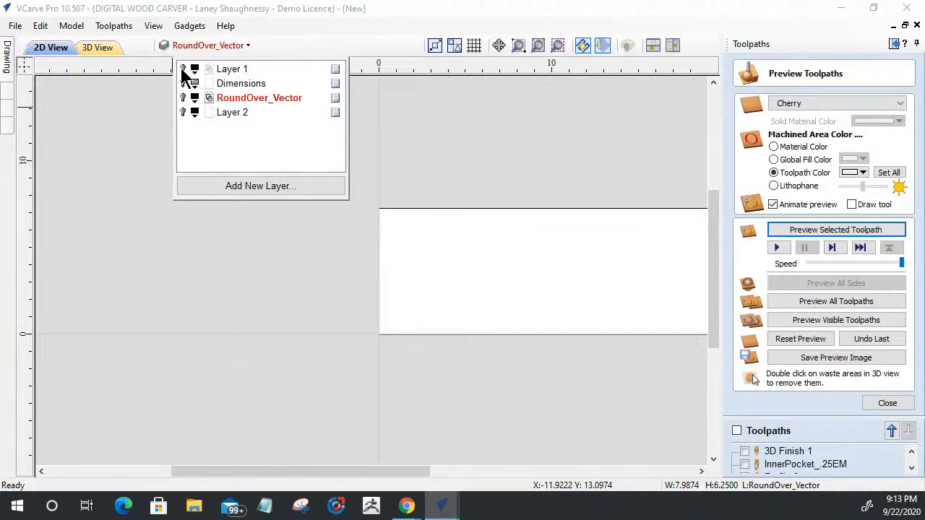
pyautogui.click(183, 69)
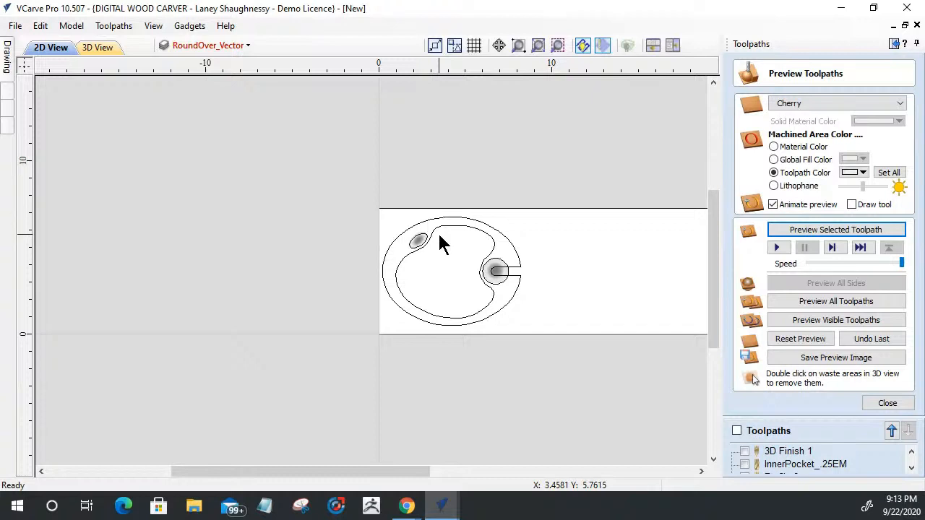
pyautogui.scroll(4, 438, 233)
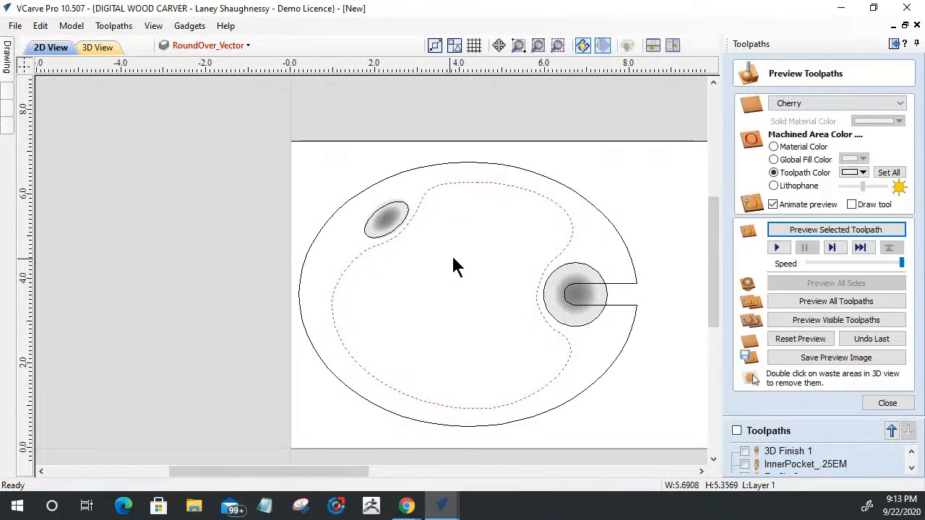
# Create a text object reading "Naughty", "Or" and "Nice?" on three separate lines
pyautogui.moveTo(7, 54)
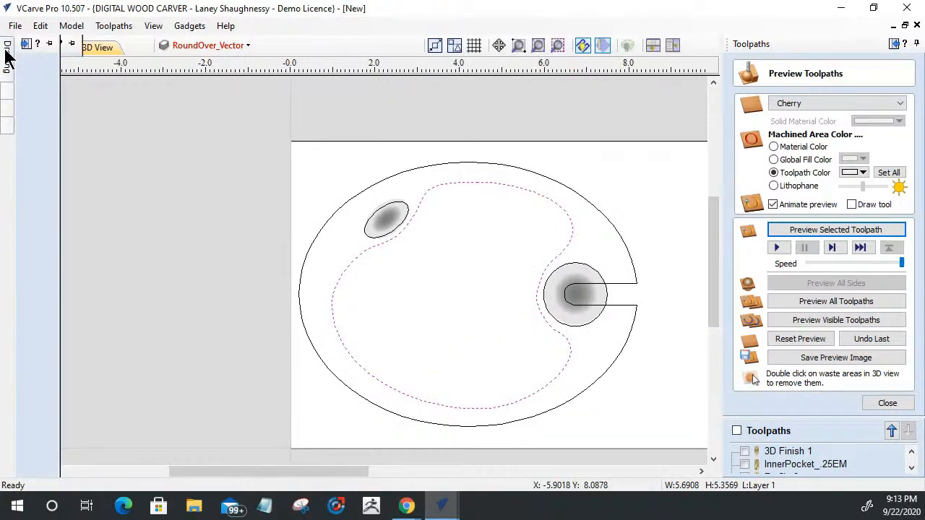
pyautogui.moveTo(7, 57)
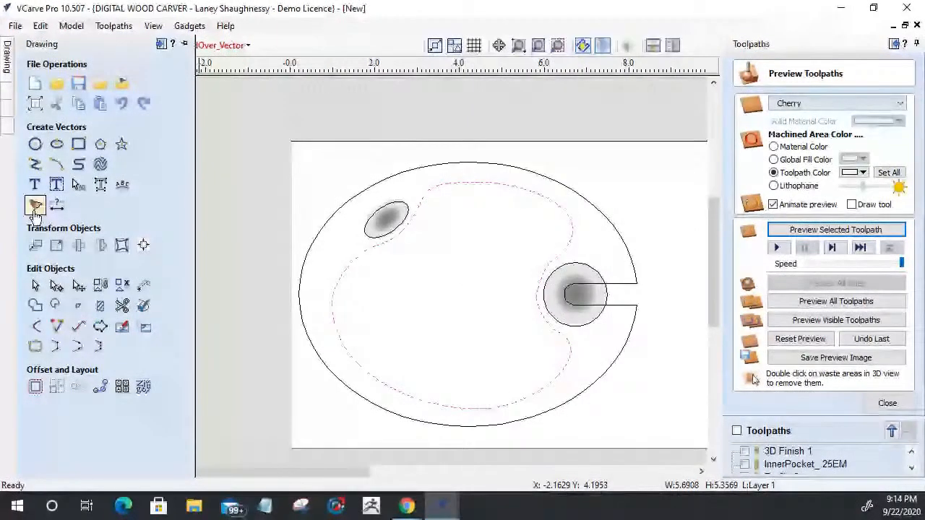
pyautogui.click(37, 186)
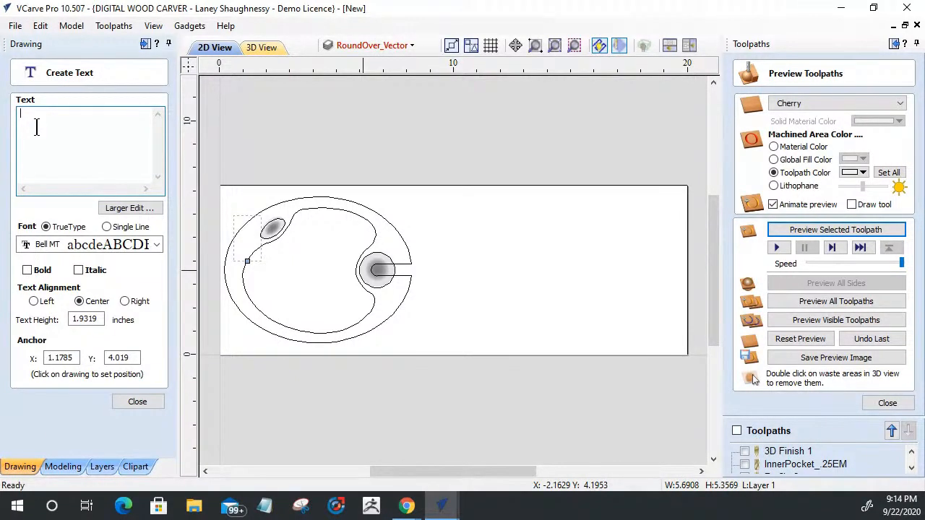
pyautogui.write('Naughty')
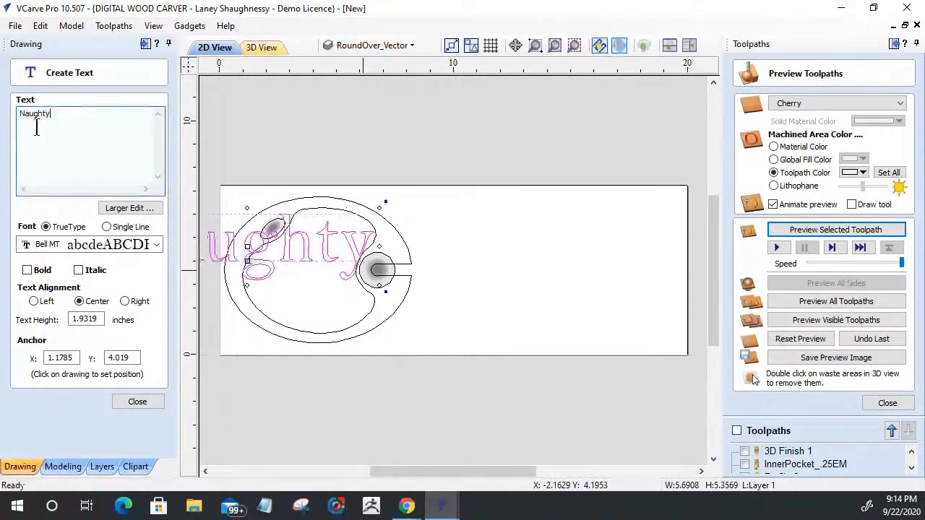
pyautogui.press('Return')
pyautogui.write('Or')
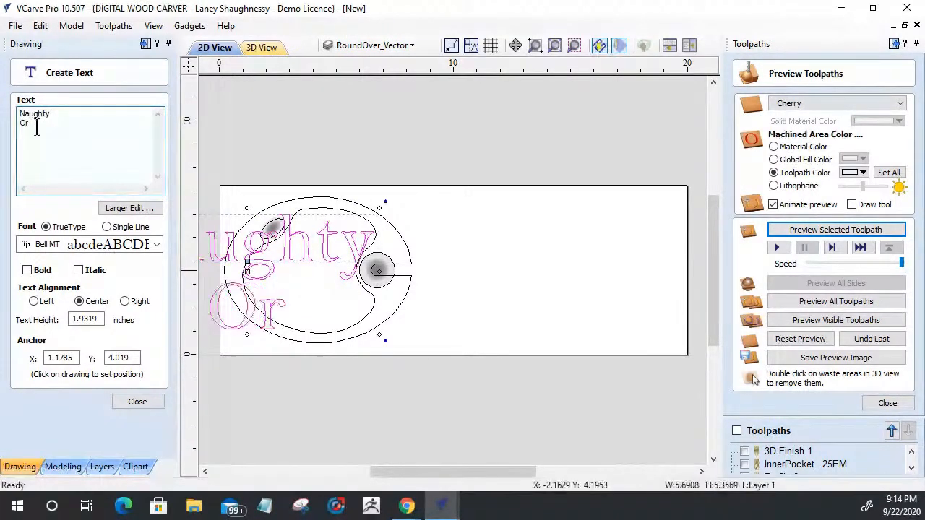
pyautogui.press('Return')
pyautogui.write('Nice')
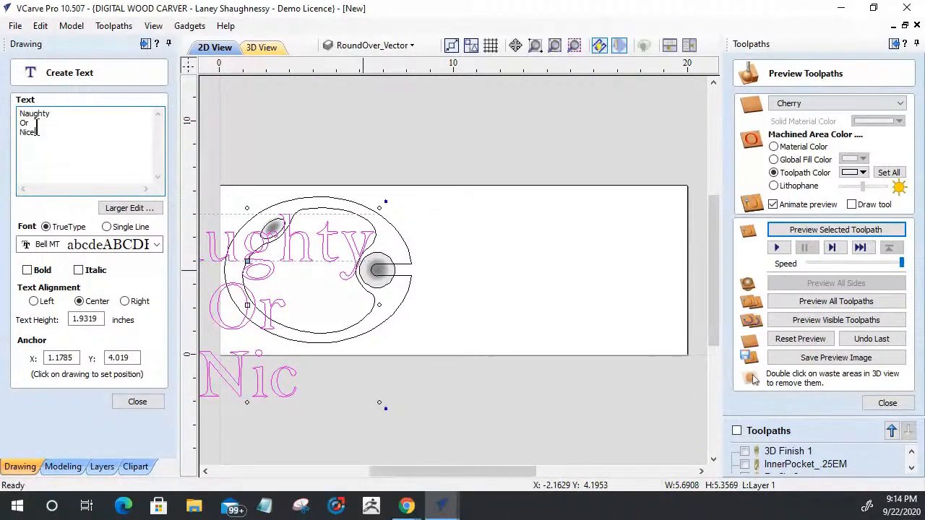
pyautogui.write('?')
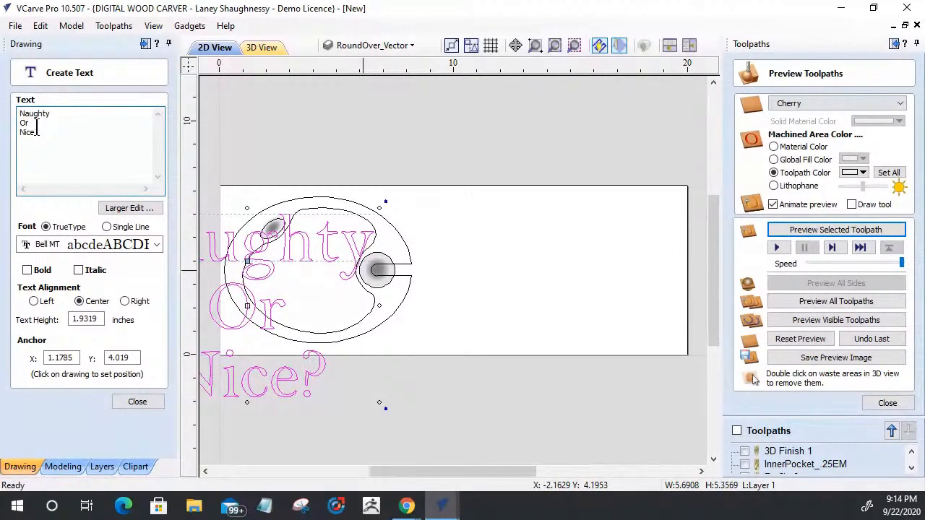
# Set the text height to 1.0 inches and try the OldAlfie font on the three lines
pyautogui.doubleClick(97, 321)
pyautogui.write('1')
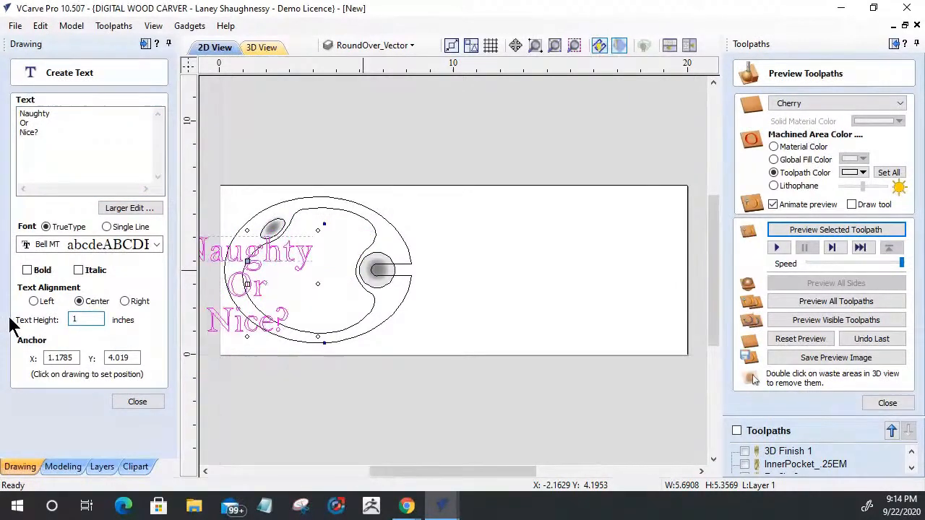
pyautogui.click(44, 250)
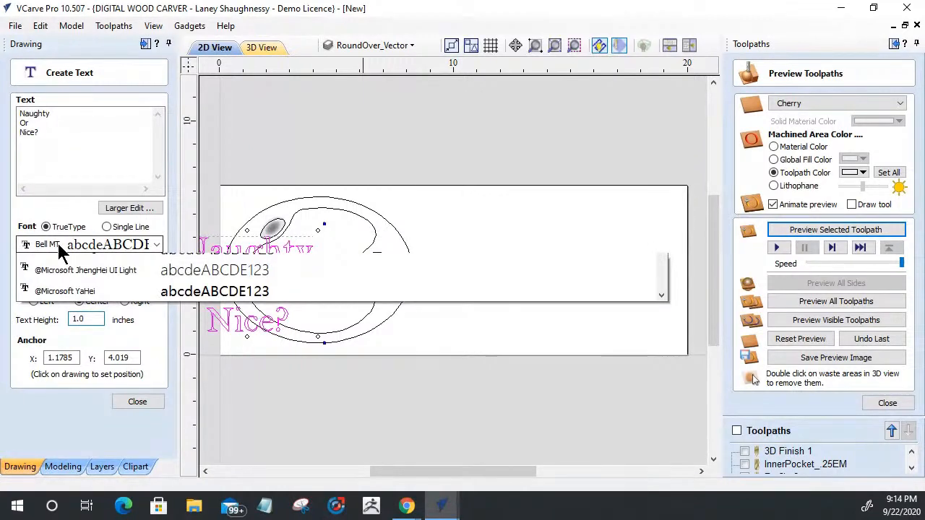
pyautogui.click(58, 250)
pyautogui.click(61, 250)
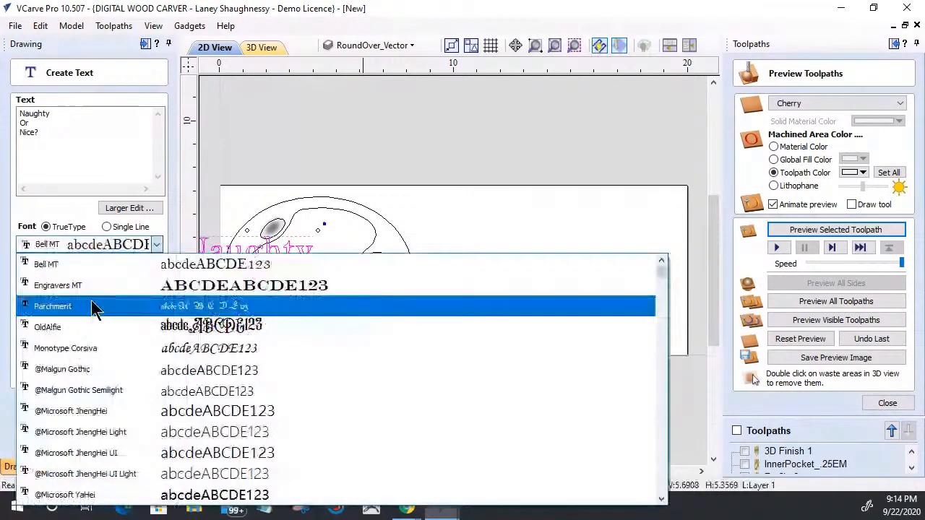
pyautogui.click(85, 325)
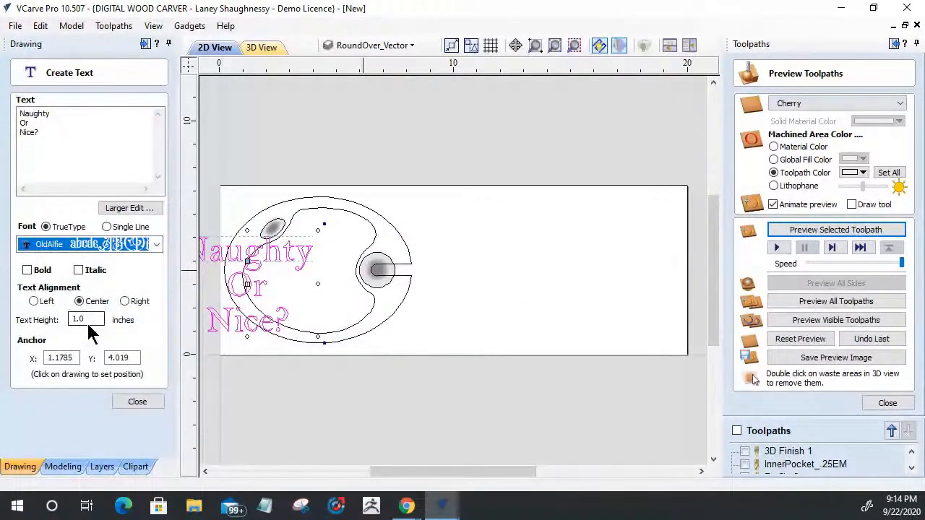
# Change the text's font to Monotype Corsiva, make it bold and finish the text creation
pyautogui.click(90, 249)
pyautogui.scroll(1, 121, 298)
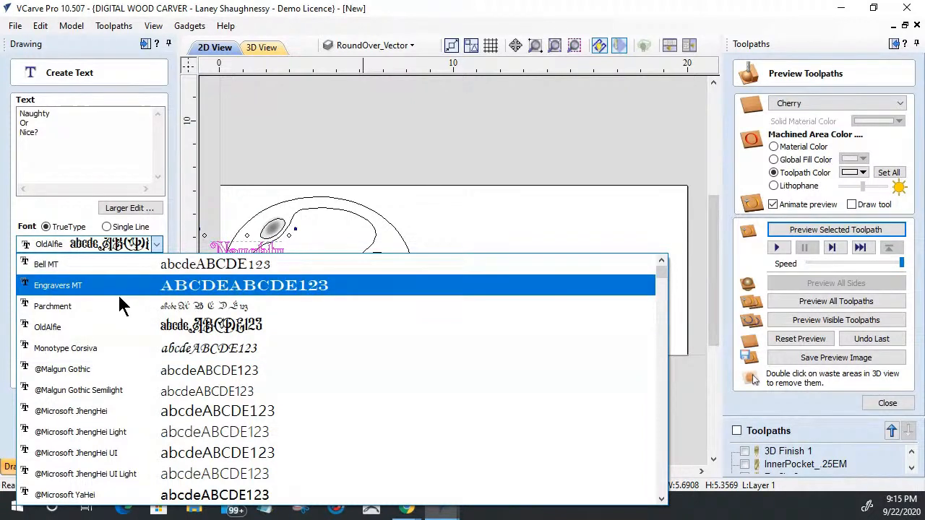
pyautogui.click(117, 351)
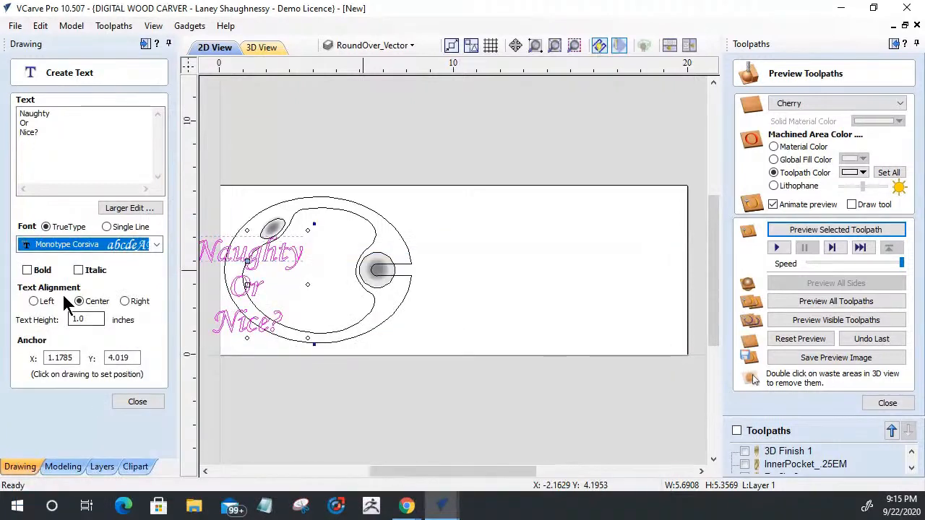
pyautogui.click(28, 269)
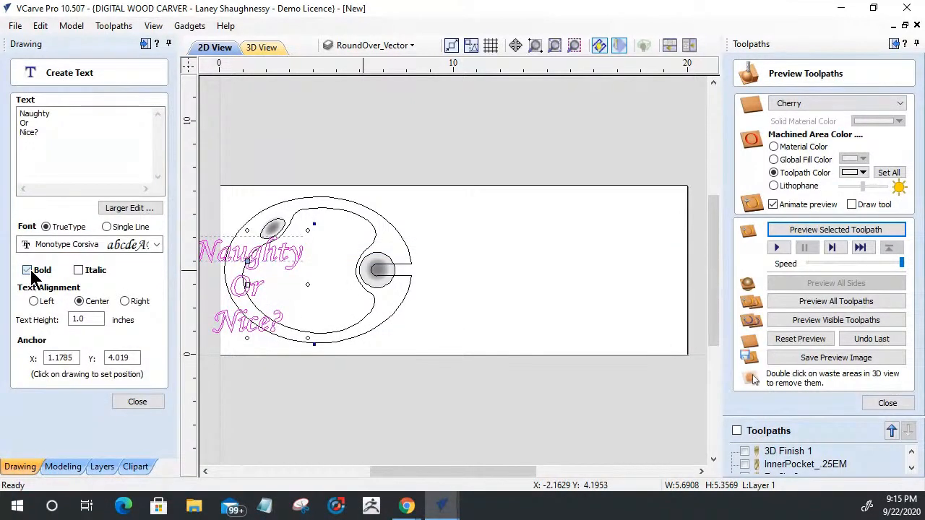
pyautogui.click(127, 400)
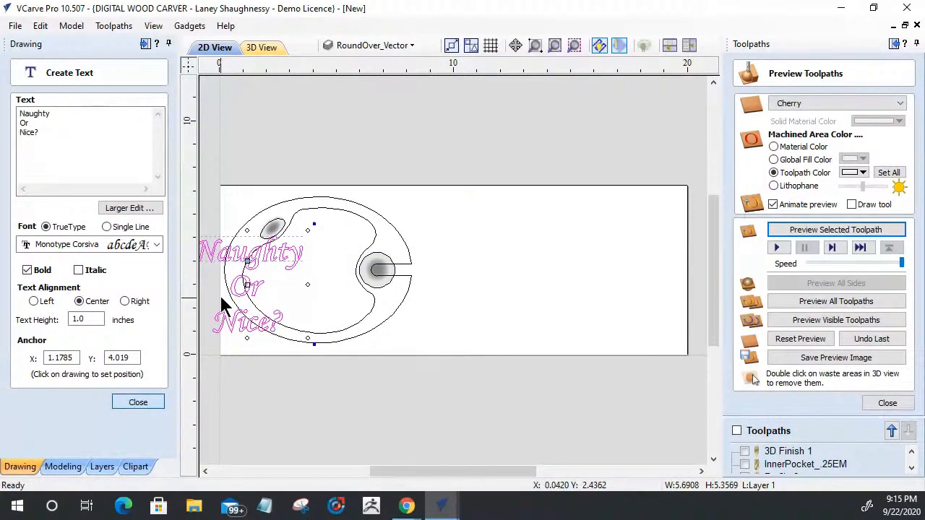
# Move the text into the middle of the palette and shrink it about its centre to about 3.34 by 2.90 inches
pyautogui.click(233, 257)
pyautogui.moveTo(233, 257); pyautogui.dragTo(295, 257)
pyautogui.scroll(3, 292, 268)
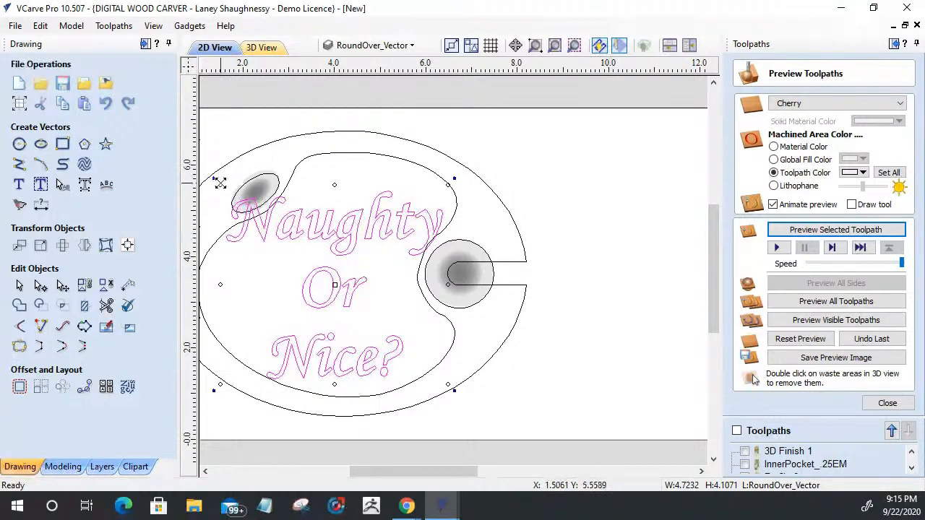
pyautogui.keyDown('alt'); pyautogui.moveTo(221, 183); pyautogui.dragTo(253, 214); pyautogui.keyUp('alt')
pyautogui.click(228, 131)
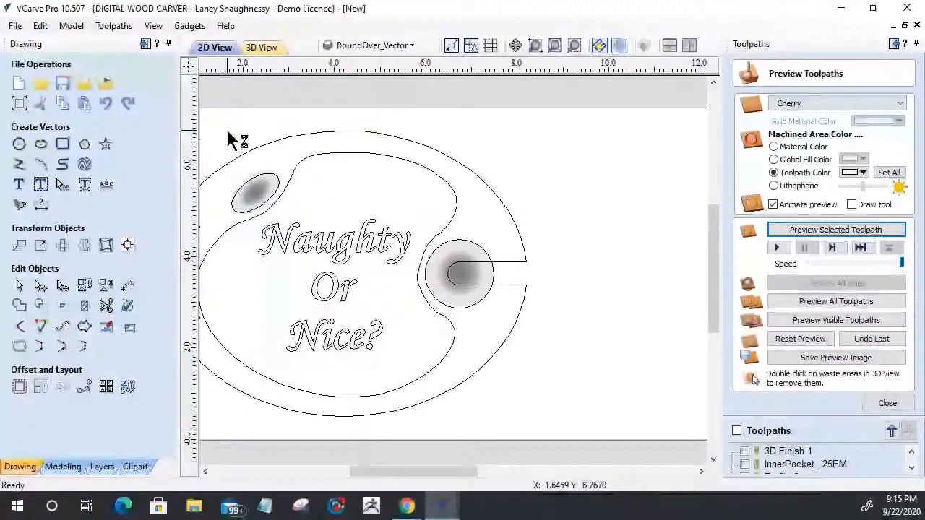
# Ungroup the text so that Naughty, Or and Nice? can each be selected separately
pyautogui.rightClick(323, 243)
pyautogui.click(287, 243)
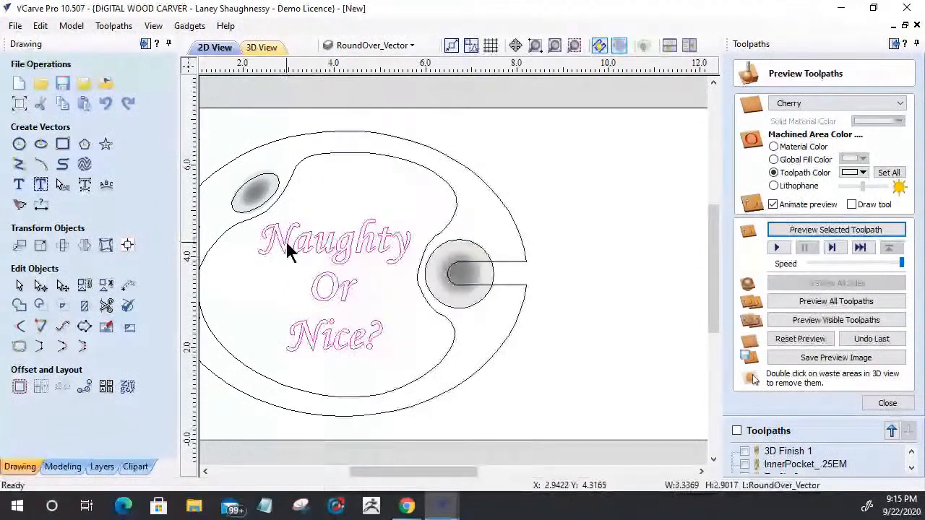
pyautogui.rightClick(336, 249)
pyautogui.click(398, 310)
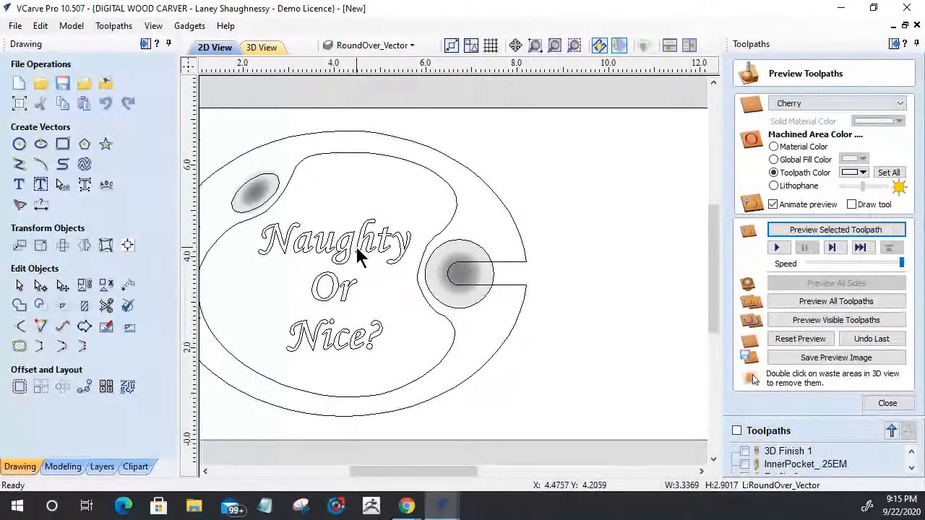
pyautogui.click(356, 248)
pyautogui.click(342, 296)
pyautogui.click(323, 343)
pyautogui.click(336, 257)
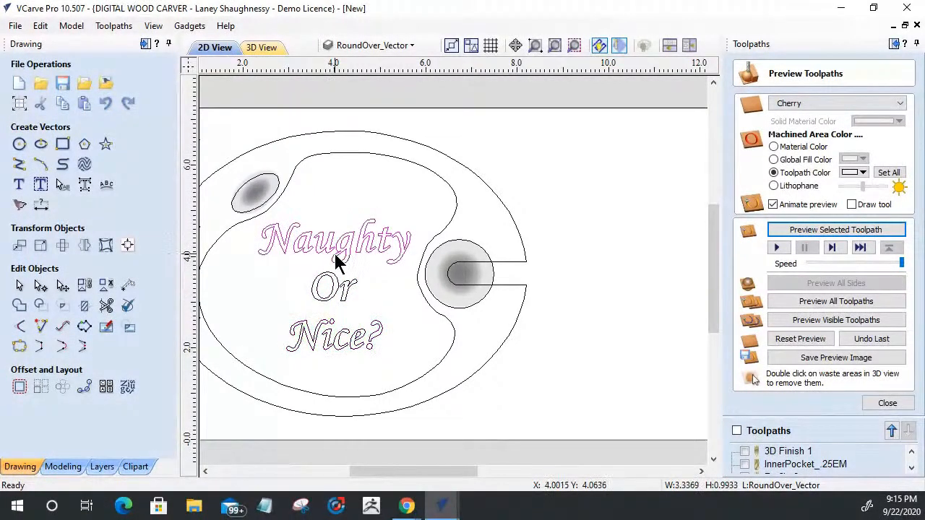
# Tilt Naughty slightly counterclockwise and move it toward the pocket's upper right, then shift Or slightly up and left
pyautogui.click(334, 253)
pyautogui.moveTo(420, 207); pyautogui.dragTo(422, 196)
pyautogui.moveTo(341, 244); pyautogui.dragTo(361, 219)
pyautogui.click(337, 296)
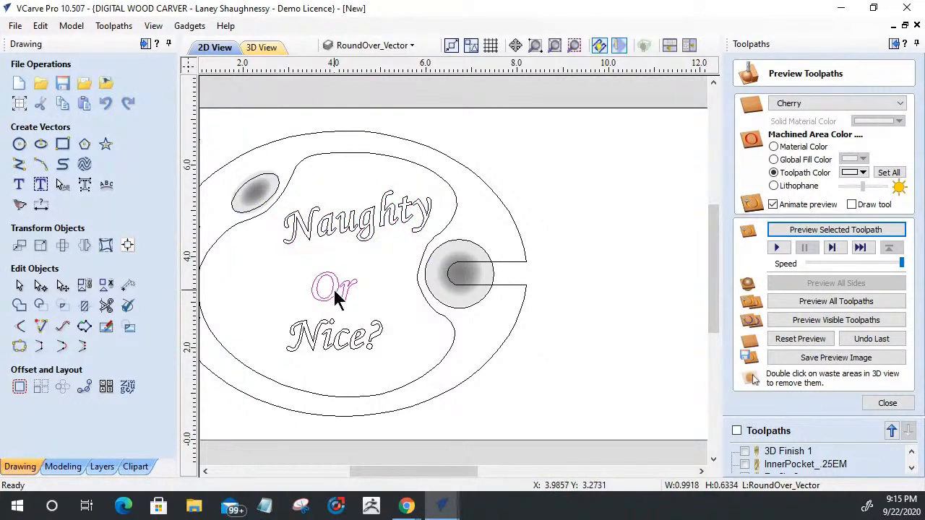
pyautogui.moveTo(326, 280); pyautogui.dragTo(320, 275)
# Enlarge Nice? about its centre to about 3.05 by 1.03 inches and move it slightly left within the pocket
pyautogui.click(305, 352)
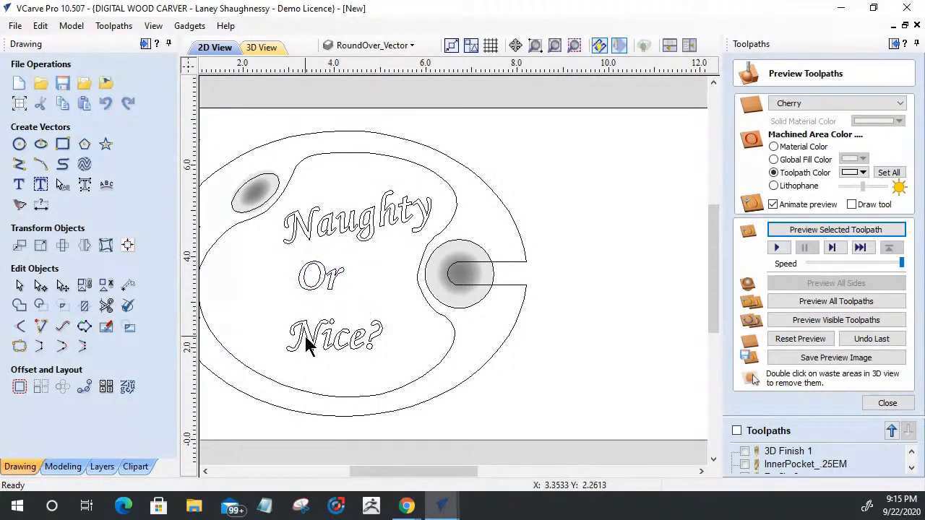
pyautogui.click(306, 348)
pyautogui.moveTo(279, 313); pyautogui.dragTo(271, 302)
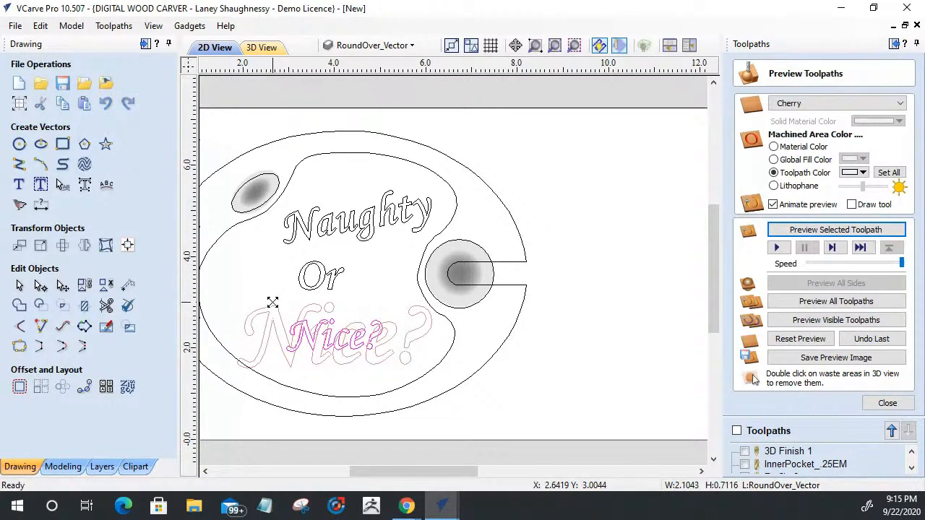
pyautogui.moveTo(272, 302); pyautogui.dragTo(283, 310)
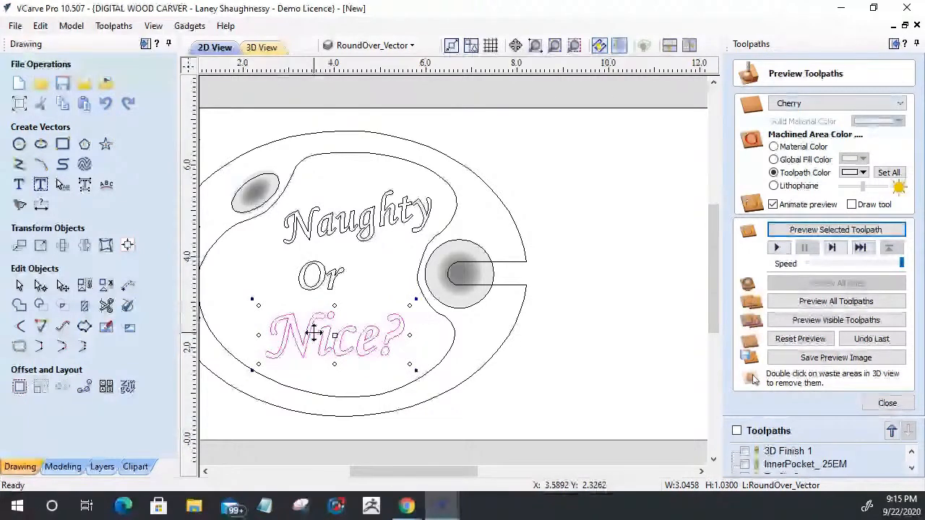
pyautogui.moveTo(337, 335); pyautogui.dragTo(328, 334)
# Nudge Or to the right so it sits centred between Naughty and Nice?
pyautogui.click(315, 290)
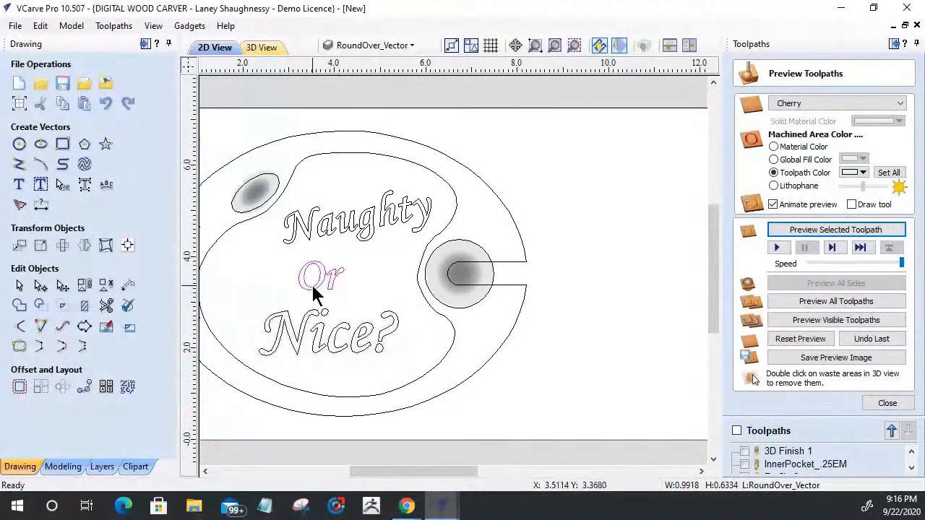
pyautogui.press('Right')
pyautogui.press('Right')
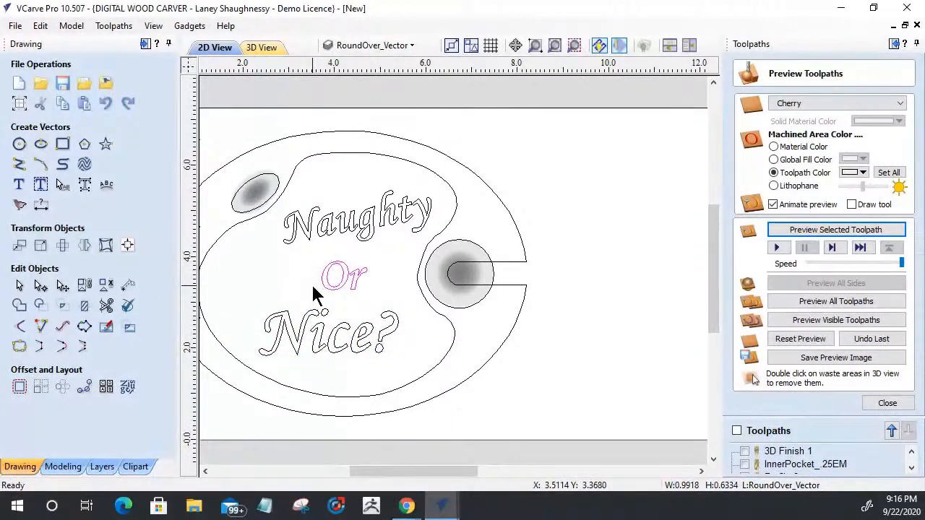
pyautogui.click(222, 285)
# Calculate the V-Carve 1 toolpath on all three words with a 0.125 inch start depth and the V-Bit_0.25_Imported_Imported tool
pyautogui.scroll(-2, 362, 351)
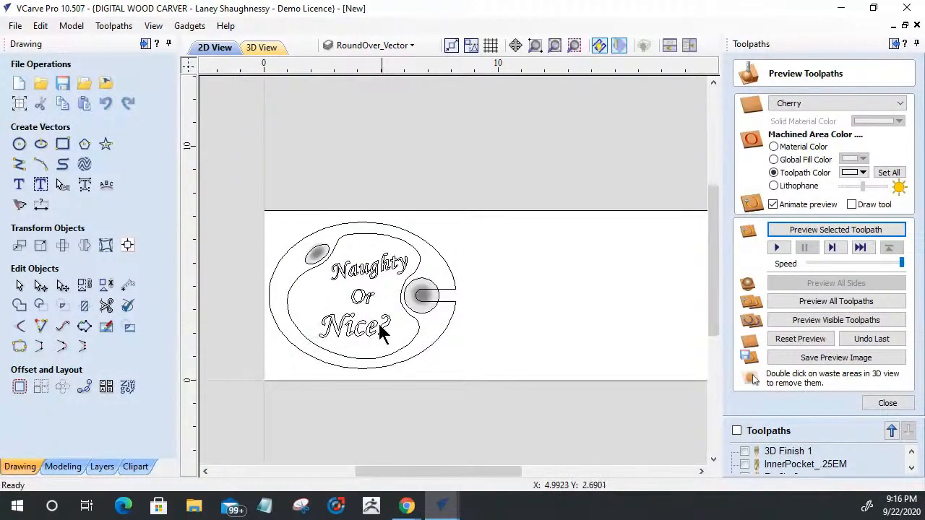
pyautogui.moveTo(349, 260); pyautogui.dragTo(349, 258)
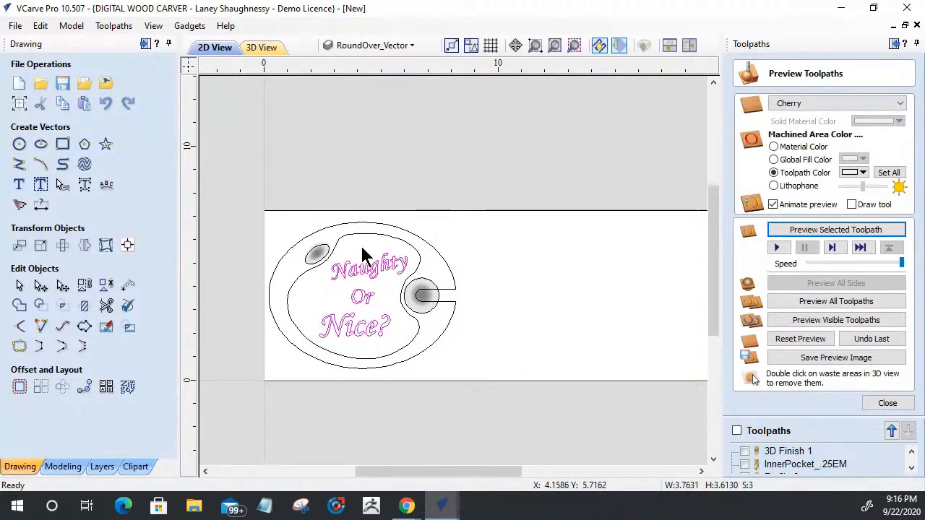
pyautogui.click(889, 403)
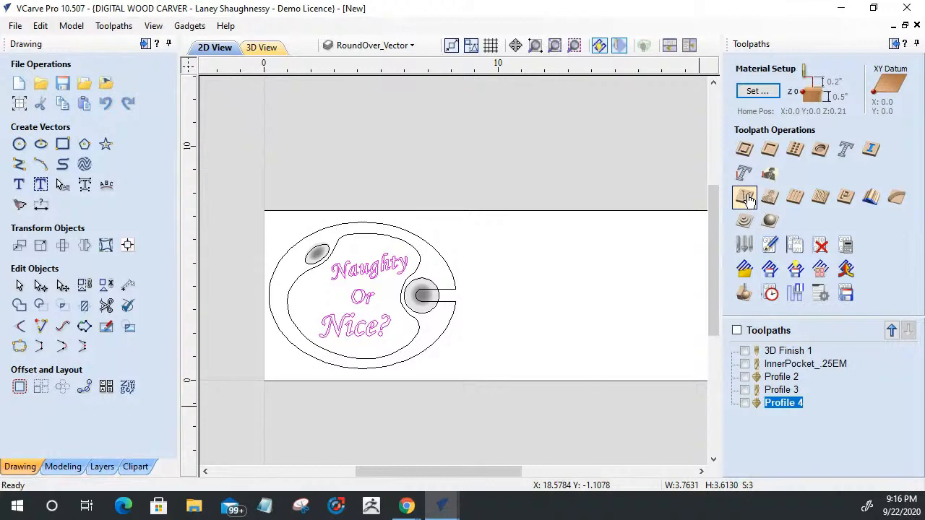
pyautogui.click(746, 199)
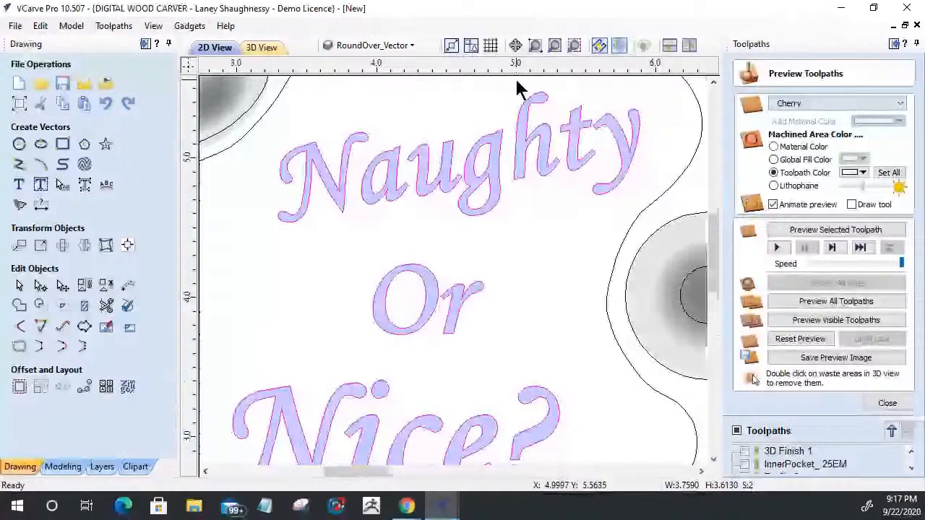
pyautogui.scroll(1, 517, 87)
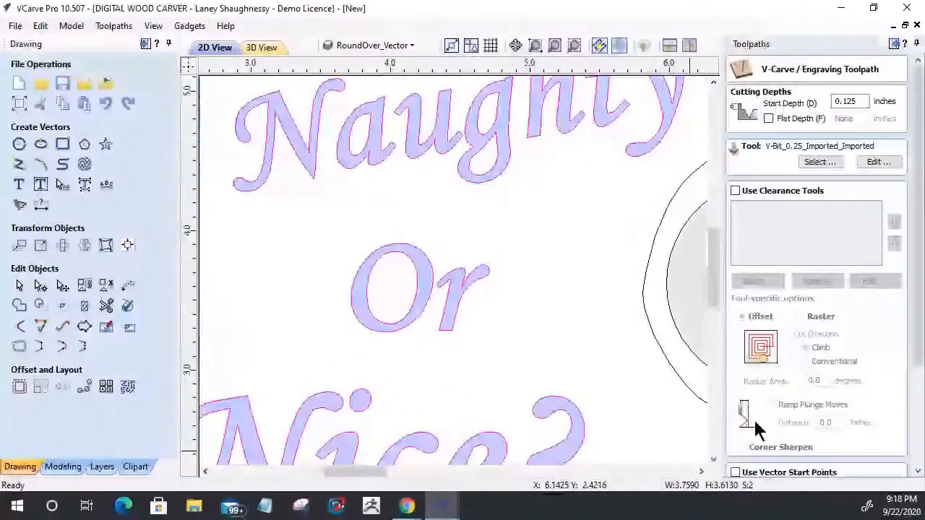
pyautogui.scroll(-4, 757, 428)
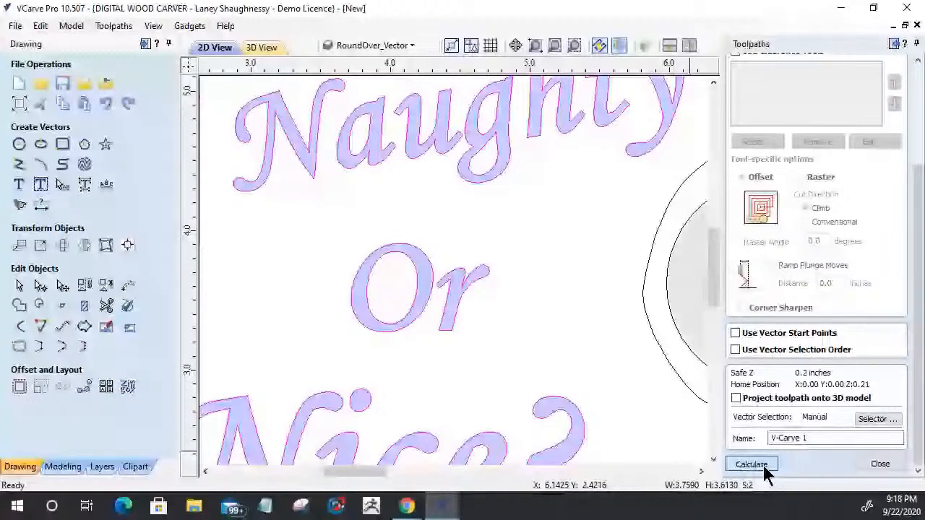
pyautogui.click(755, 465)
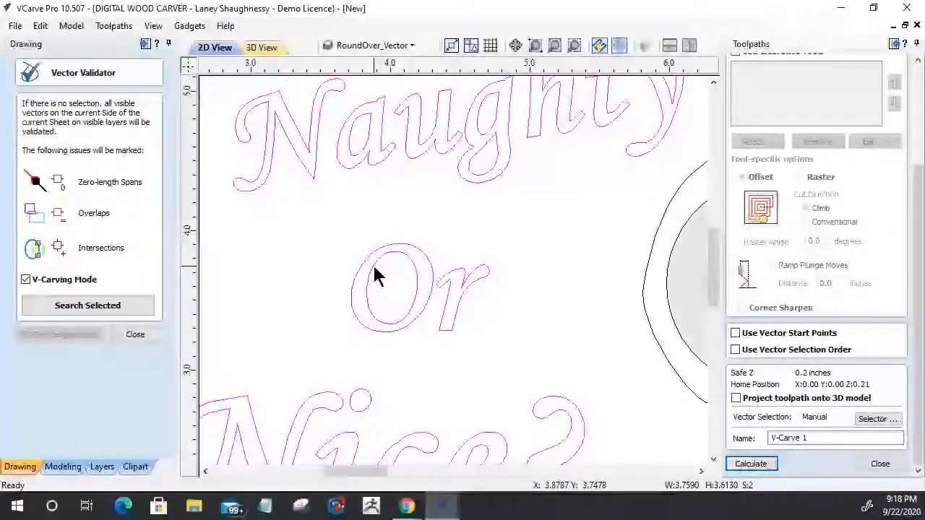
# Check the selected lettering for zero-length spans, overlaps and intersections in V-Carving mode and examine the marked spot on the i of Nice?
pyautogui.click(76, 311)
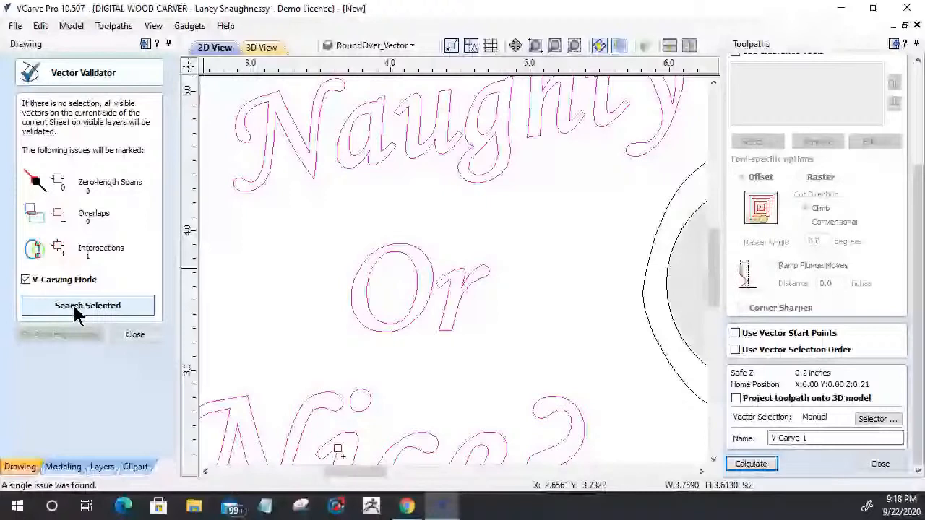
pyautogui.scroll(3, 436, 254)
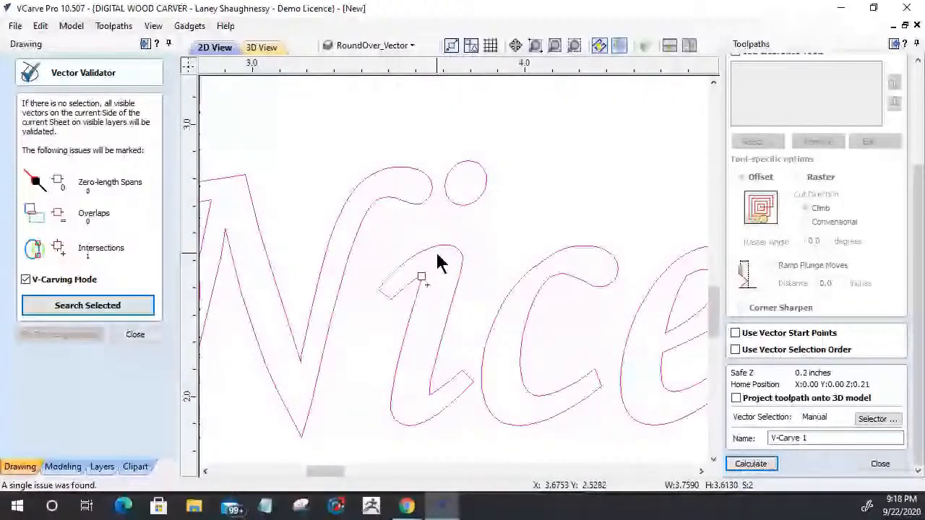
pyautogui.scroll(8, 414, 272)
pyautogui.click(135, 334)
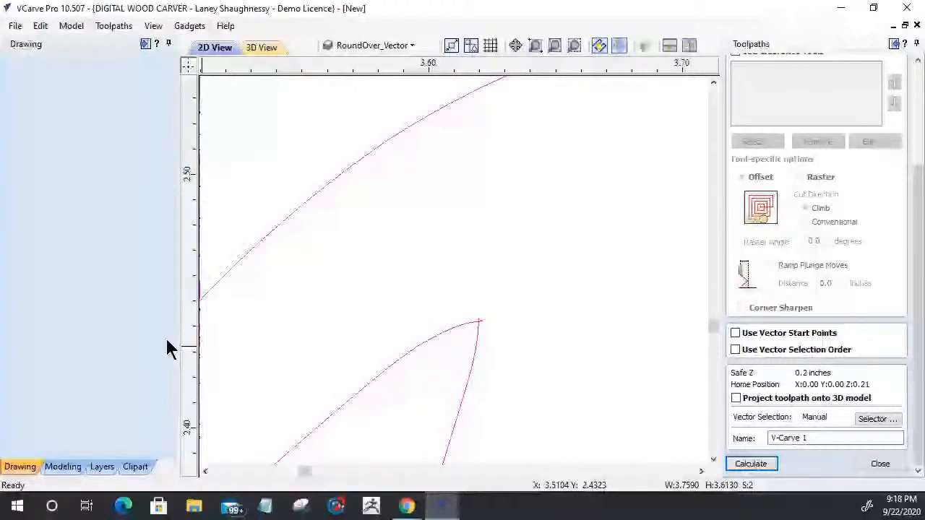
# Trim away the tiny overlapping loop at the inner corner of the i in Nice? and rejoin the outline
pyautogui.scroll(12, 478, 322)
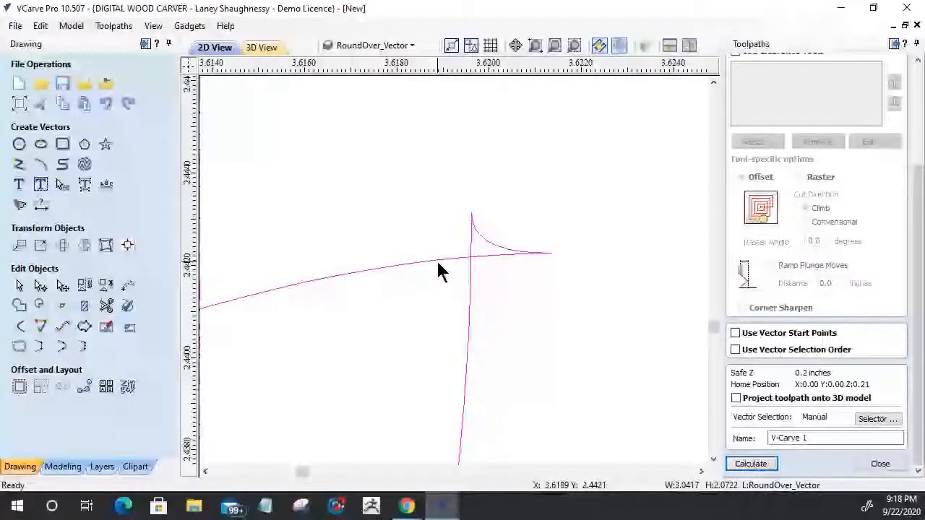
pyautogui.press('t')
pyautogui.click(500, 248)
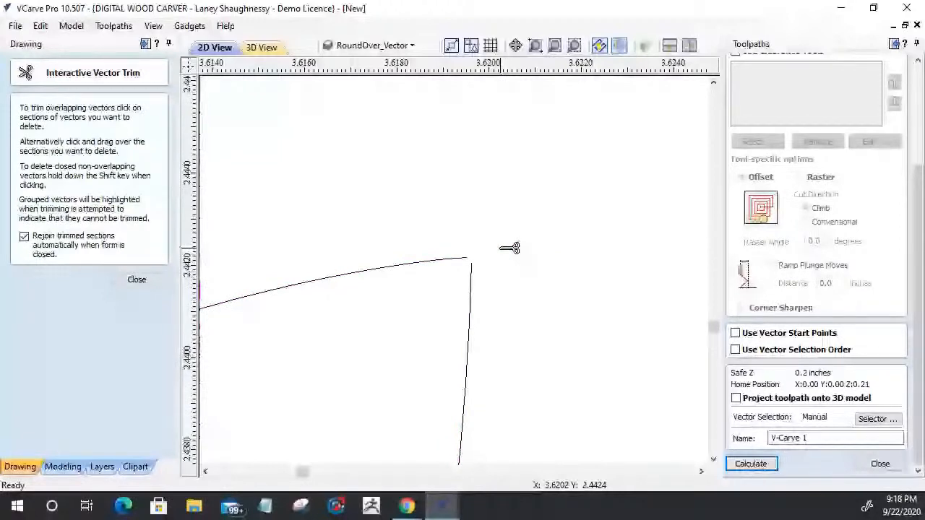
pyautogui.press('Escape')
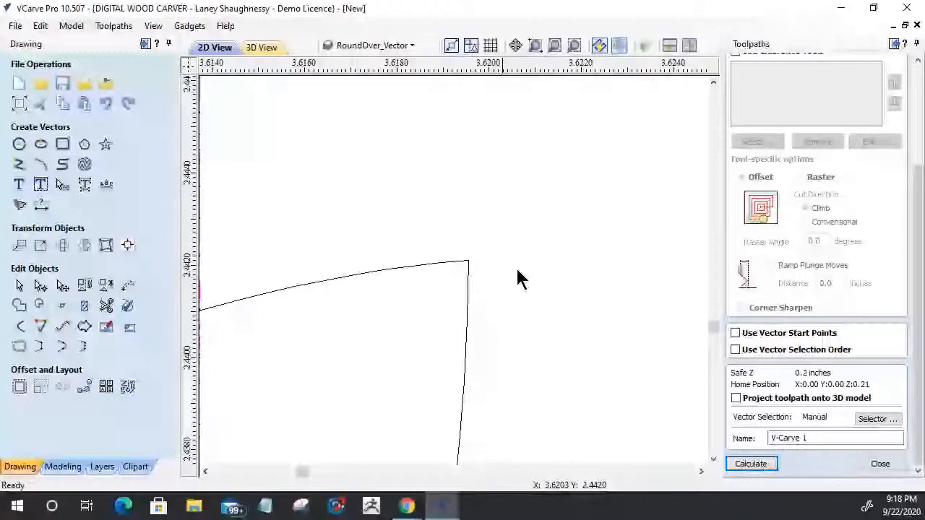
# Select all three words, name their V-carve toolpath Text_VCarve_60DegVBit and calculate it
pyautogui.scroll(-10, 506, 271)
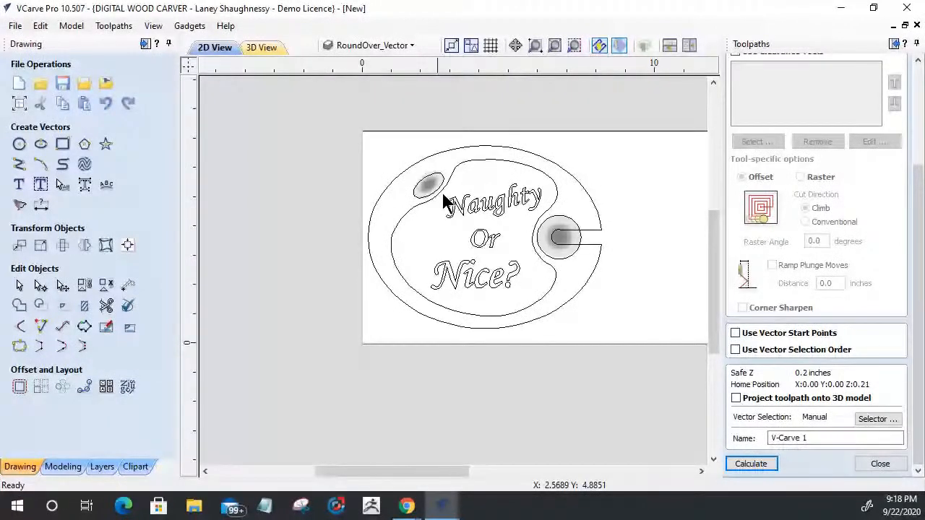
pyautogui.moveTo(432, 243); pyautogui.dragTo(522, 296)
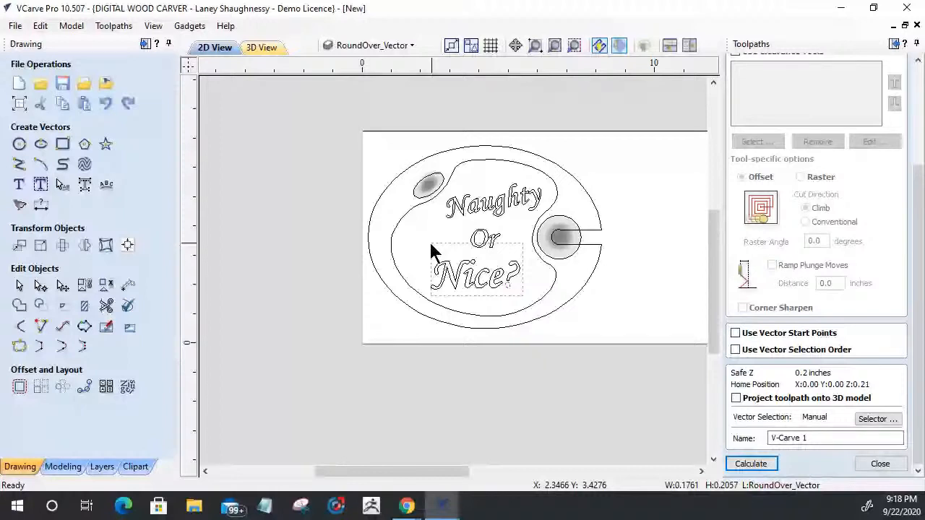
pyautogui.click(772, 463)
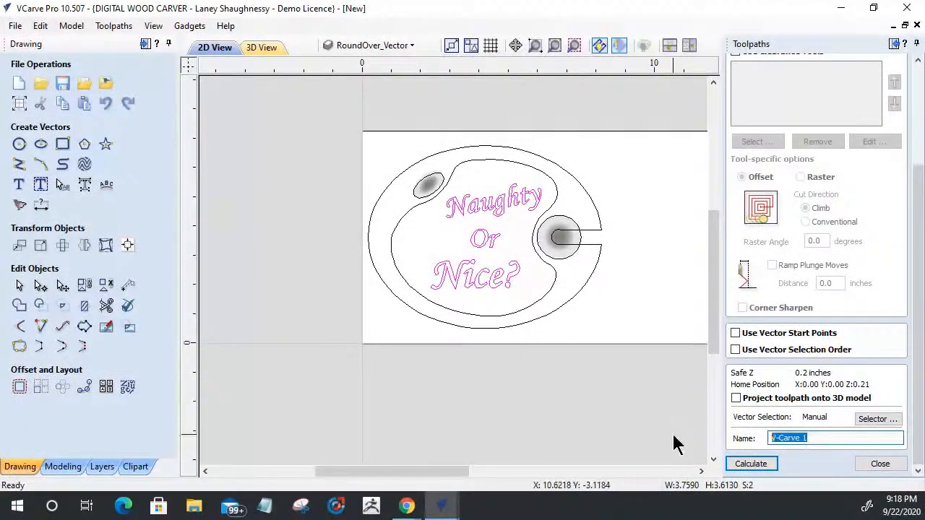
pyautogui.write('tEX')
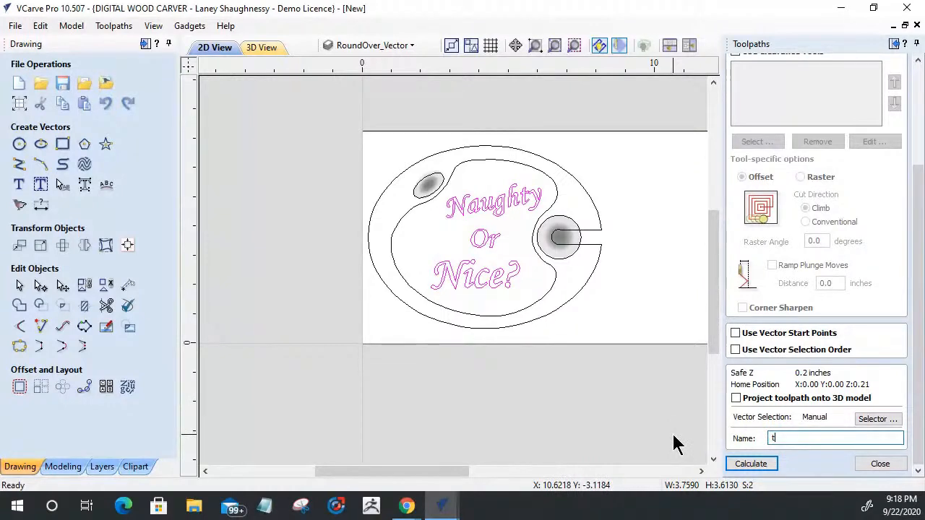
pyautogui.press('BackSpace')
pyautogui.press('BackSpace')
pyautogui.press('BackSpace')
pyautogui.write('Text_VCarve_60DegVBit')
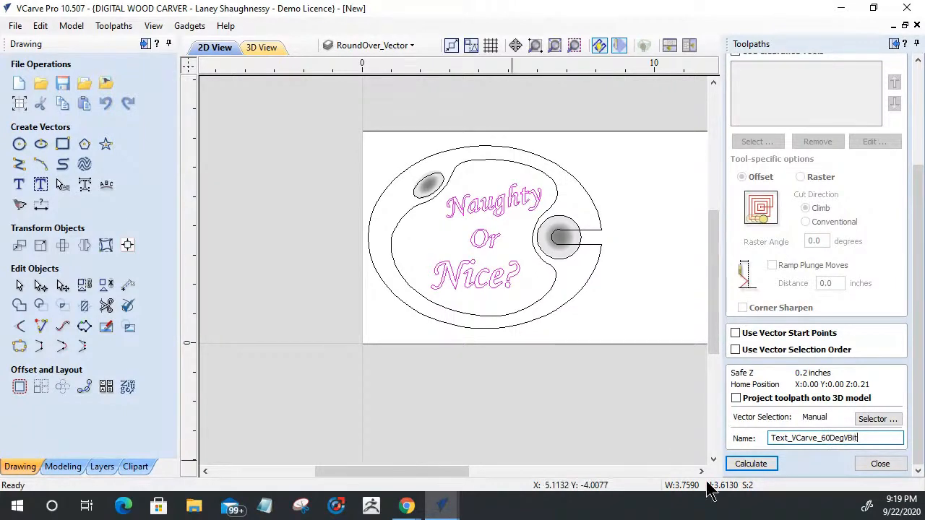
pyautogui.click(752, 461)
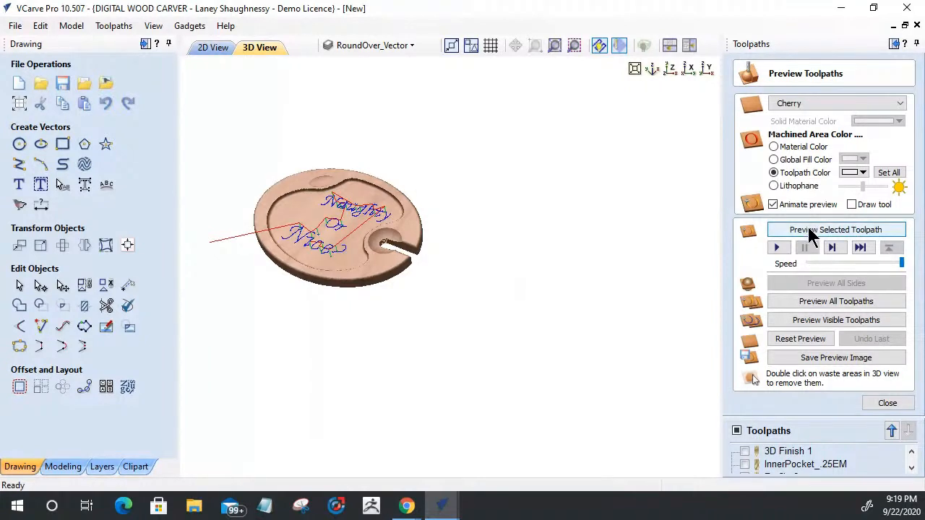
# Preview the Text_VCarve_60DegVBit toolpath and inspect the carved lettering up close
pyautogui.click(811, 232)
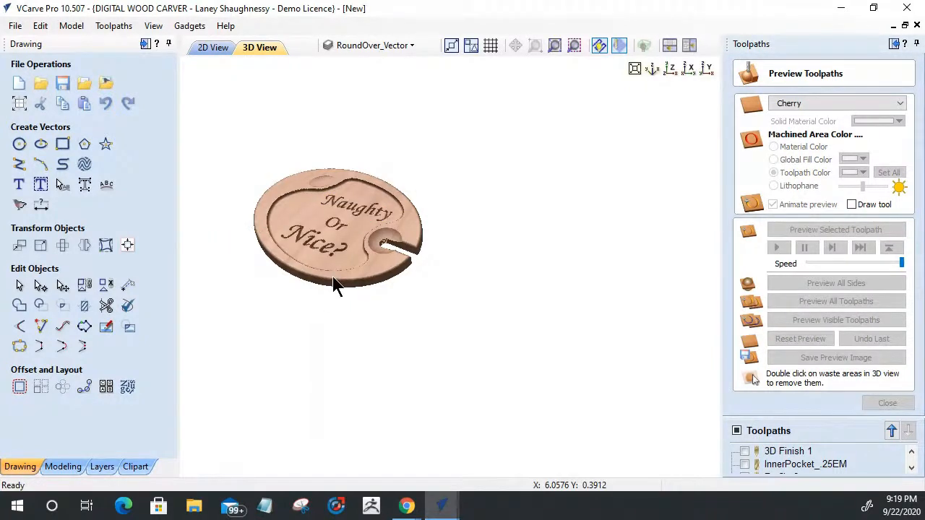
pyautogui.moveTo(422, 294); pyautogui.dragTo(425, 324)
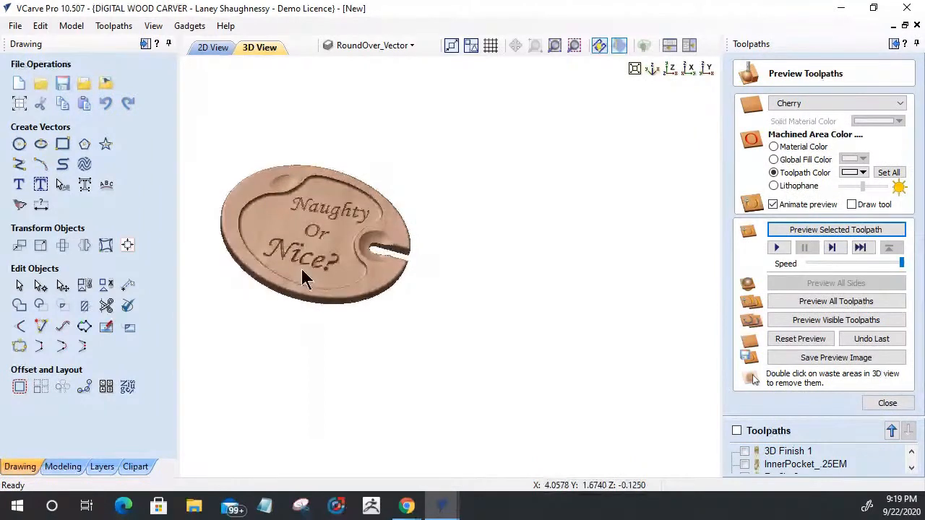
pyautogui.scroll(3, 304, 273)
pyautogui.moveTo(498, 378); pyautogui.dragTo(777, 399, button='middle')
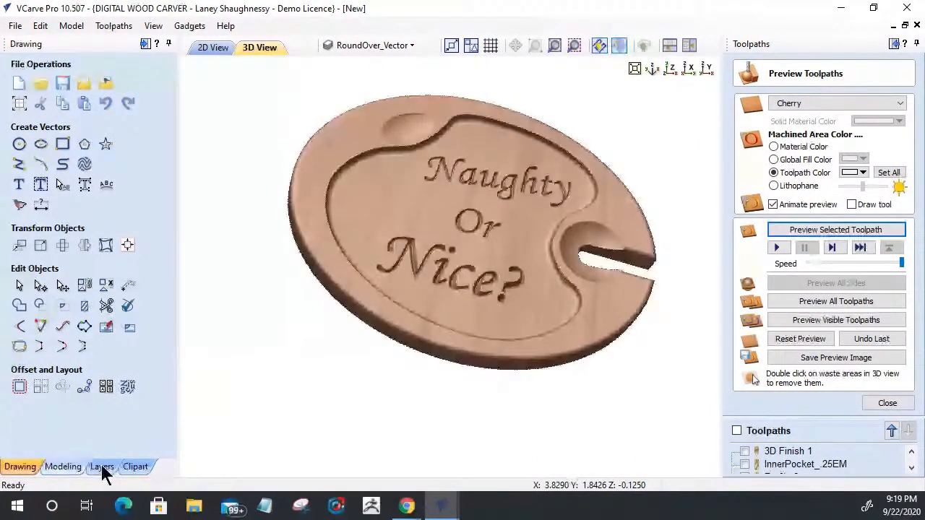
# Browse the clipart library's Decorative and Objects & People folders for a model that suits the palette
pyautogui.click(135, 466)
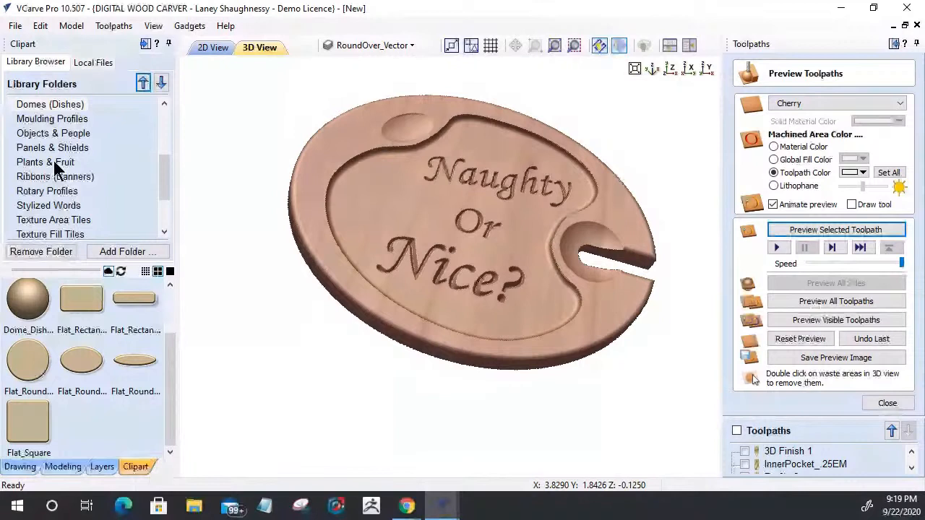
pyautogui.scroll(-2, 50, 162)
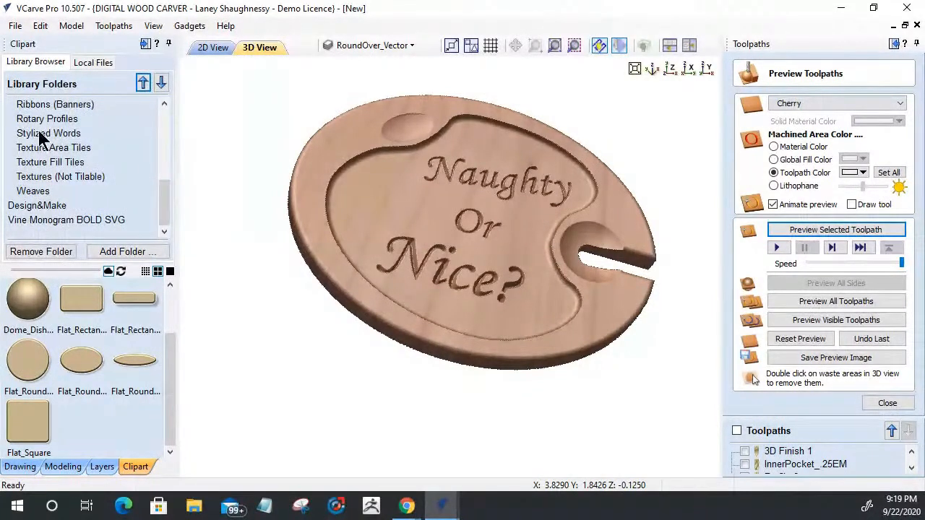
pyautogui.scroll(3, 39, 134)
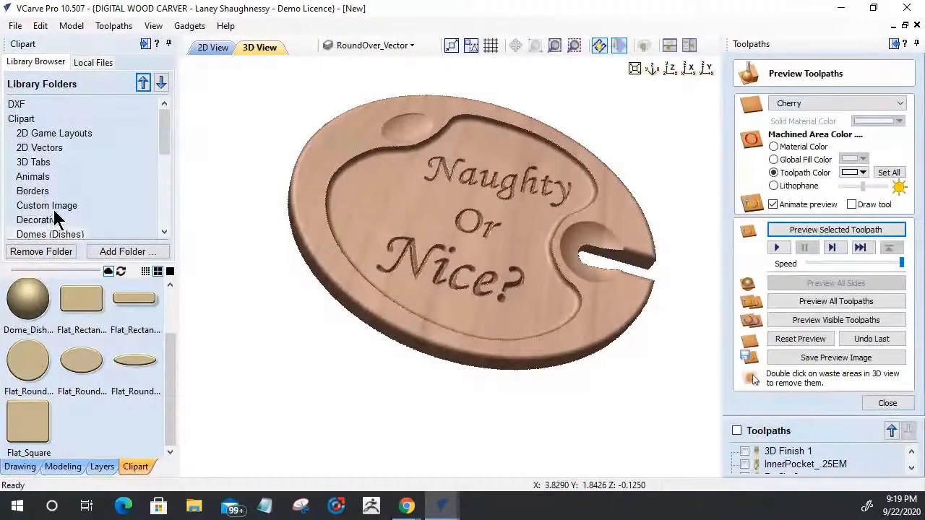
pyautogui.scroll(-1, 63, 208)
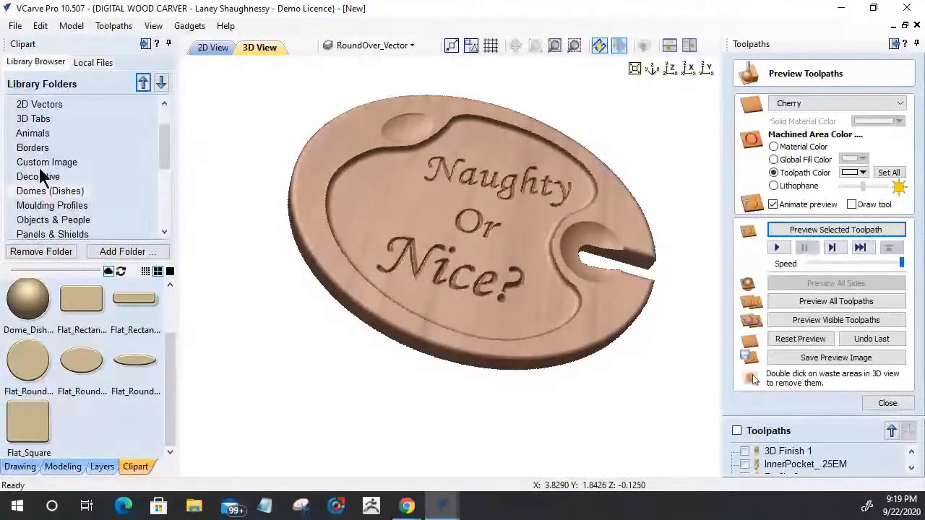
pyautogui.click(39, 177)
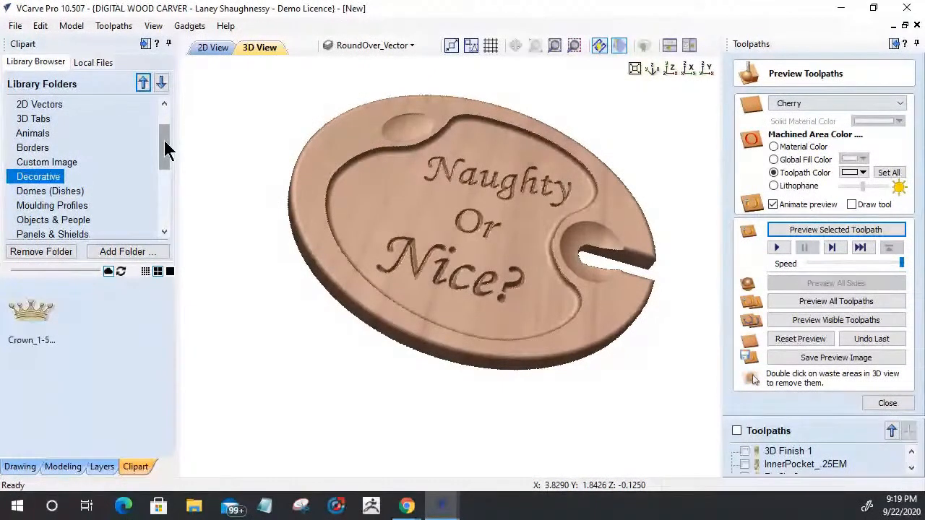
pyautogui.moveTo(169, 307); pyautogui.dragTo(181, 412)
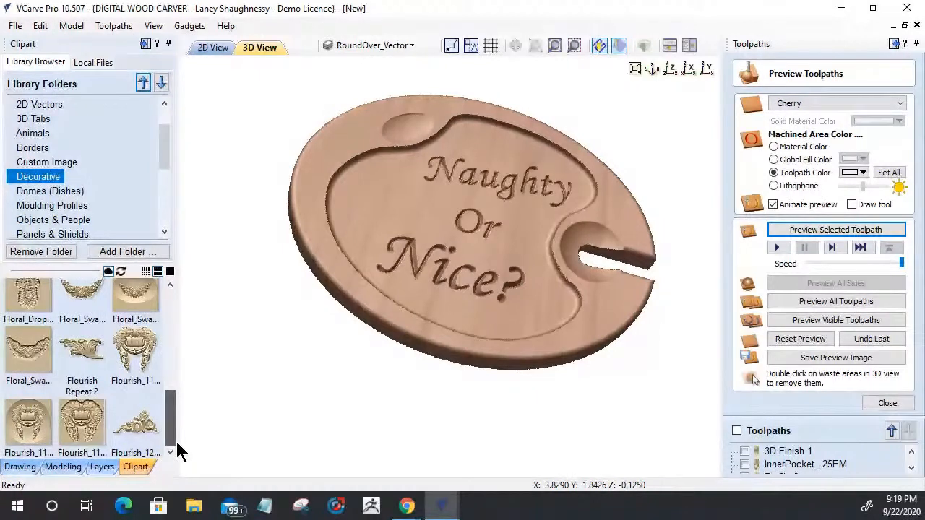
pyautogui.click(54, 221)
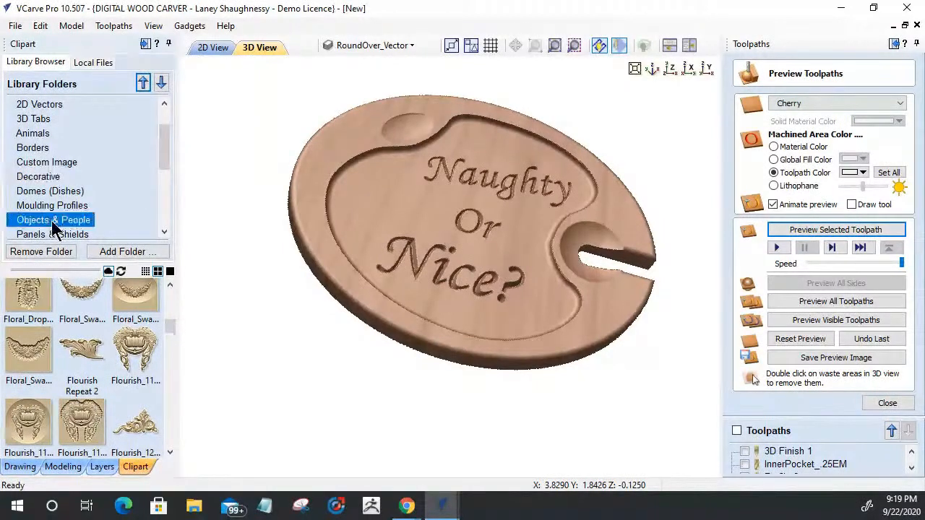
pyautogui.moveTo(169, 286); pyautogui.dragTo(169, 320)
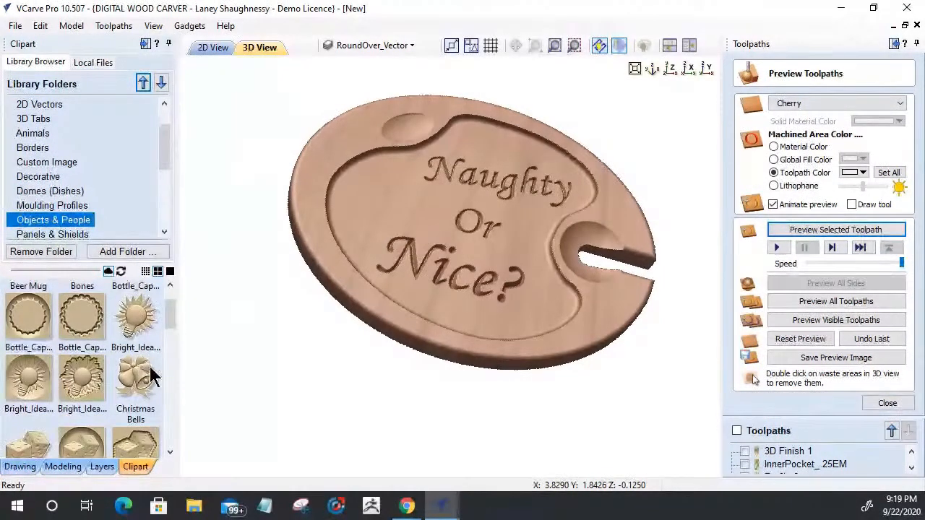
pyautogui.moveTo(165, 312)
pyautogui.mouseDown()
pyautogui.moveTo(169, 441)
pyautogui.moveTo(168, 309)
pyautogui.mouseUp()
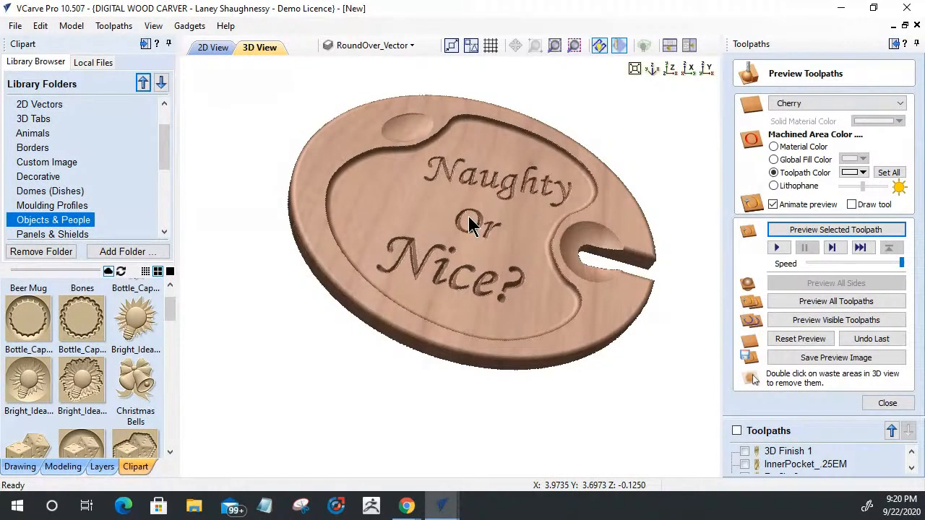
pyautogui.moveTo(469, 223); pyautogui.dragTo(265, 268)
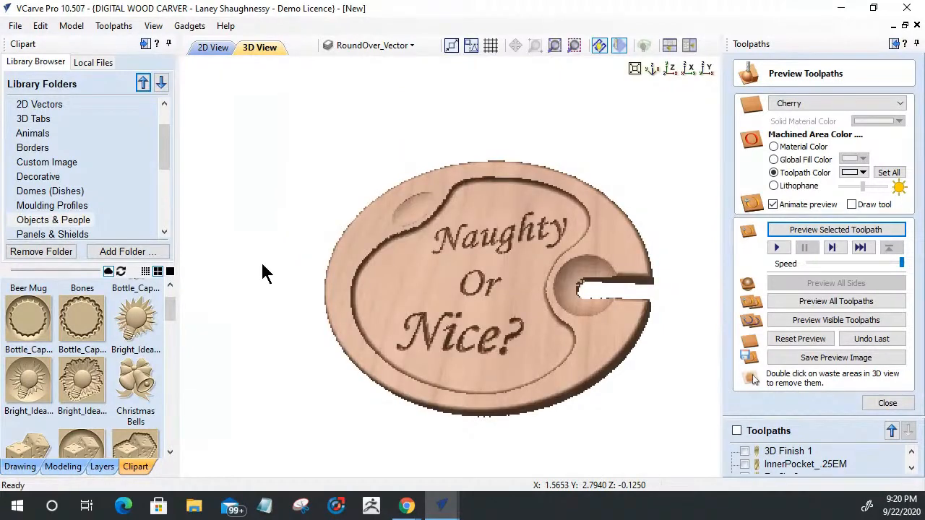
pyautogui.moveTo(417, 284); pyautogui.dragTo(457, 401)
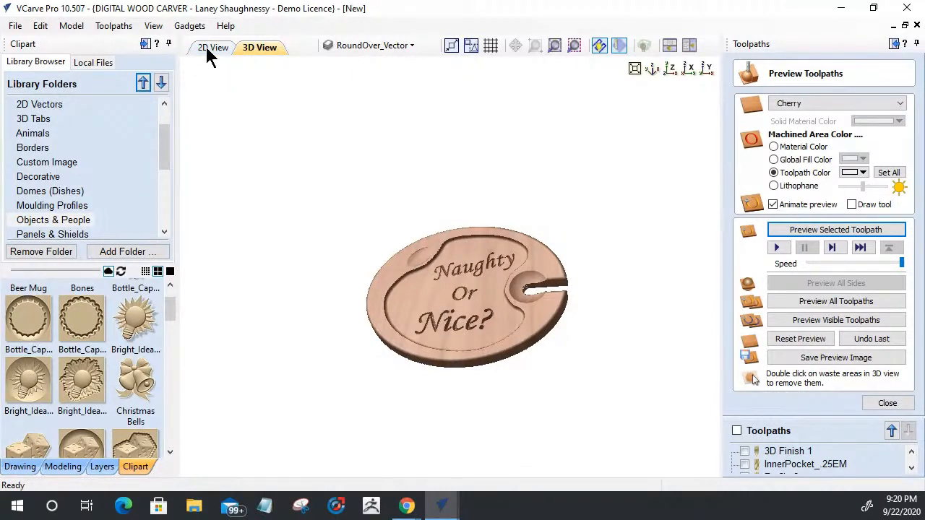
pyautogui.scroll(2, 453, 336)
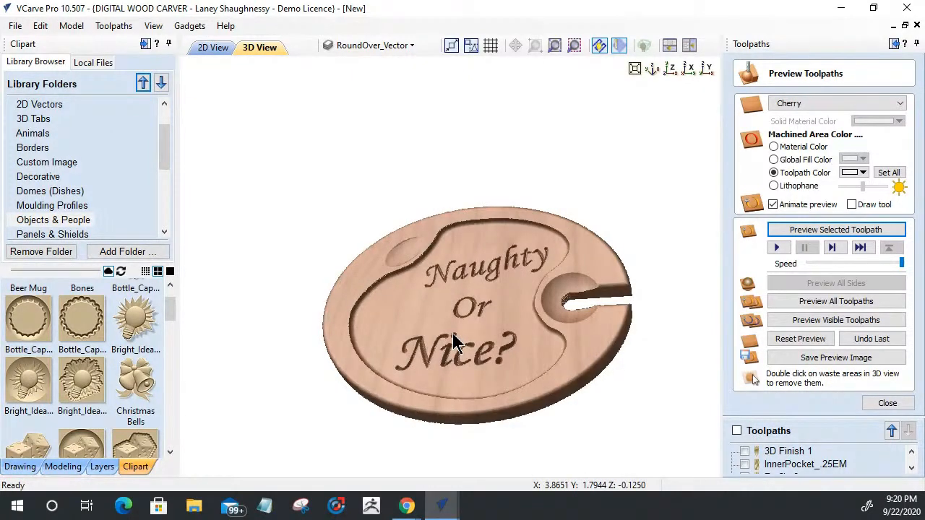
pyautogui.scroll(1, 452, 333)
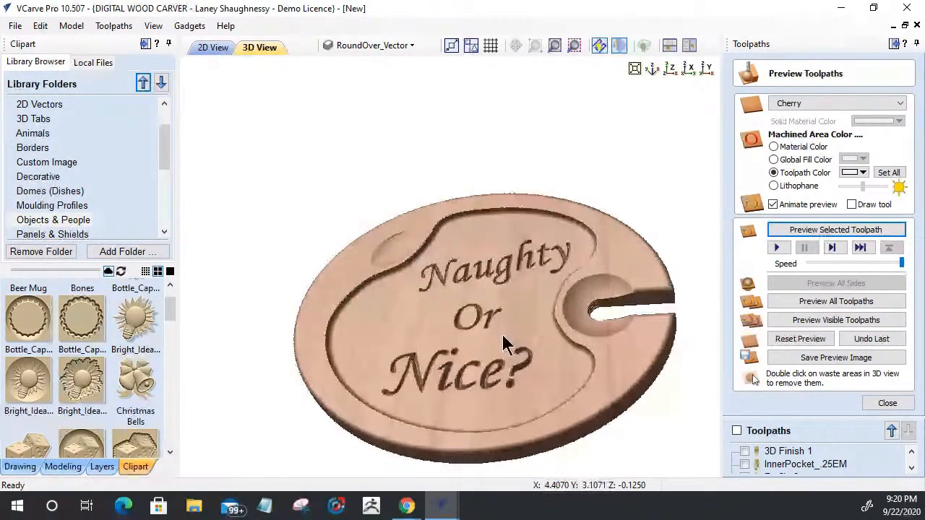
pyautogui.moveTo(503, 344); pyautogui.dragTo(671, 305)
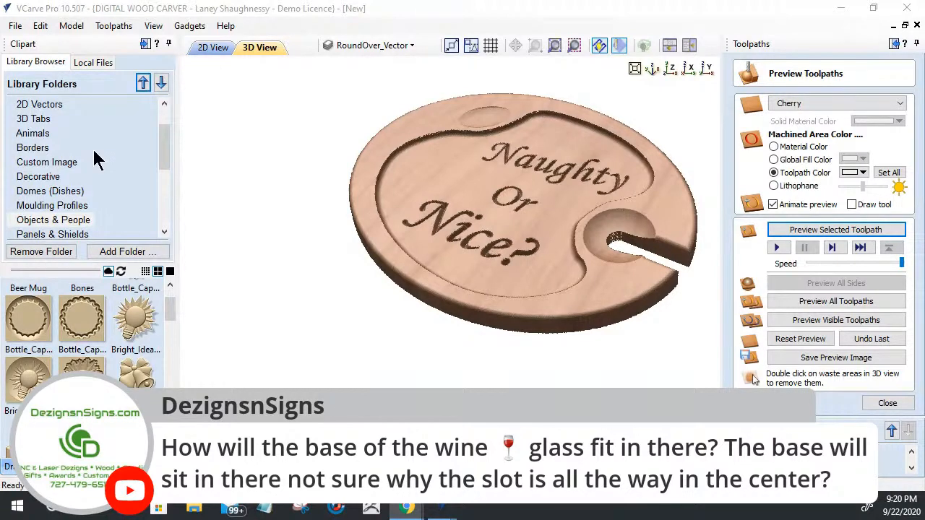
# Draw a small rectangle in the 2D layout on the blank material beside the palette
pyautogui.click(232, 44)
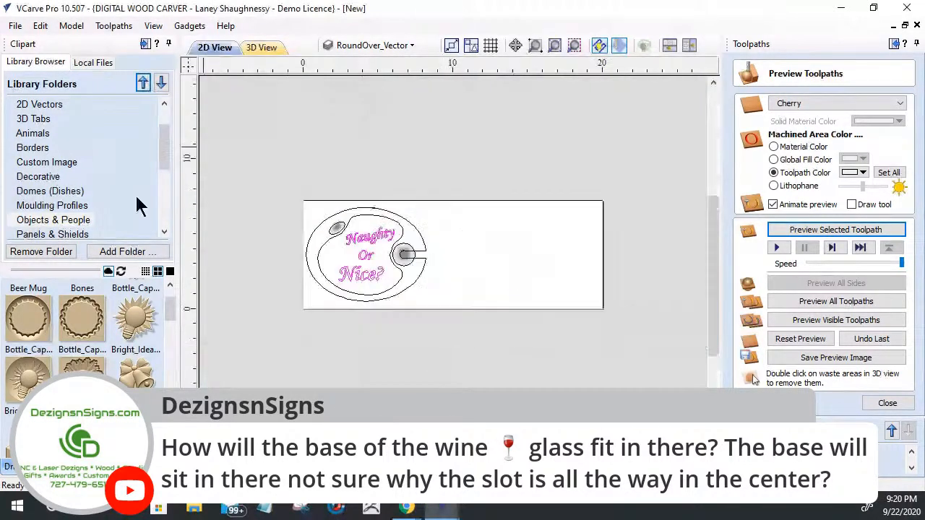
pyautogui.click(9, 460)
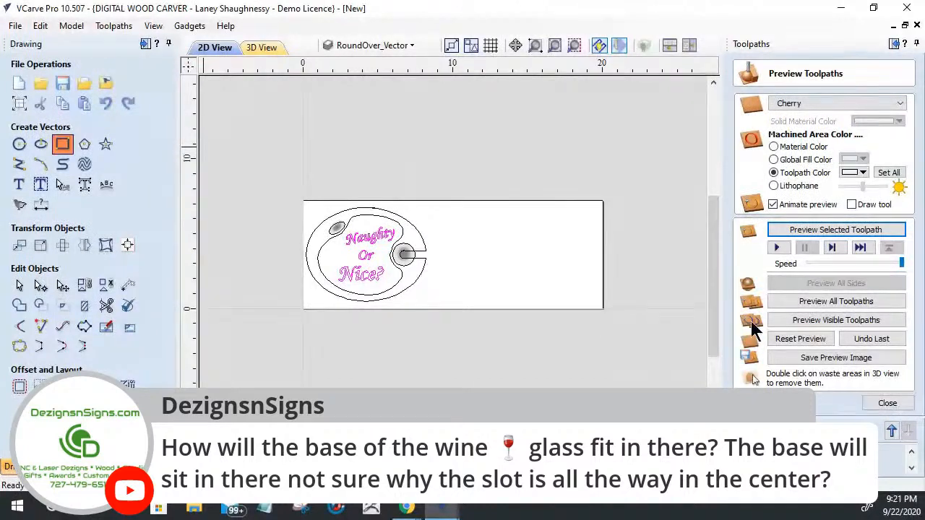
pyautogui.click(62, 144)
pyautogui.moveTo(479, 219); pyautogui.dragTo(518, 255)
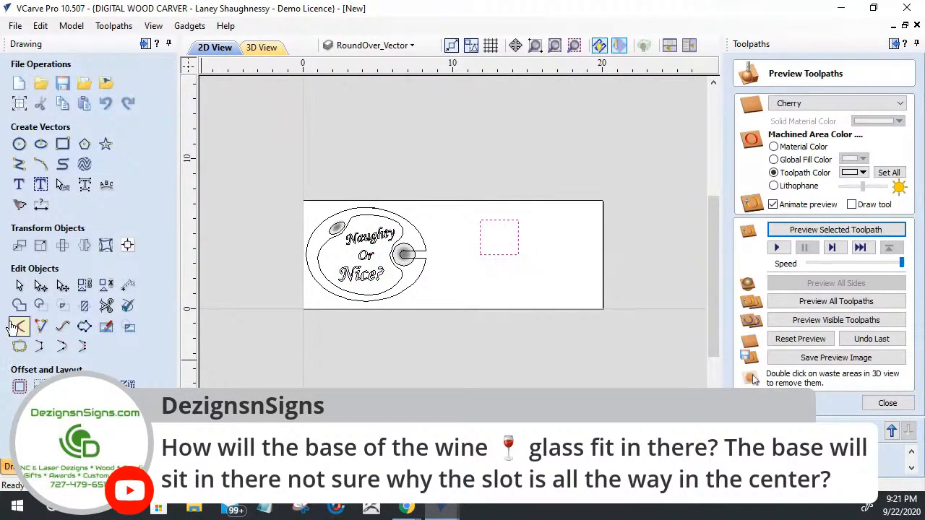
# Try 0.5 inch normal fillets on the rectangle's two lower corners and undo them
pyautogui.click(18, 327)
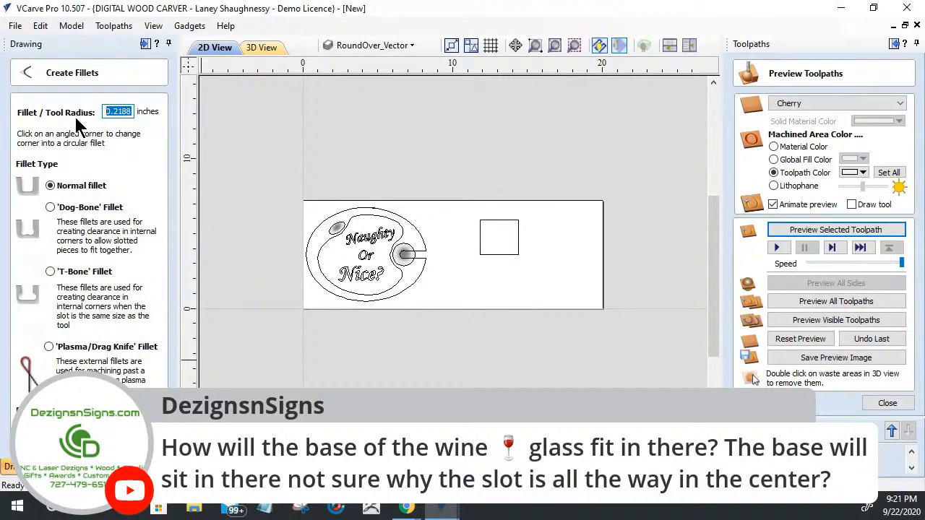
pyautogui.write('.5')
pyautogui.click(482, 254)
pyautogui.click(518, 254)
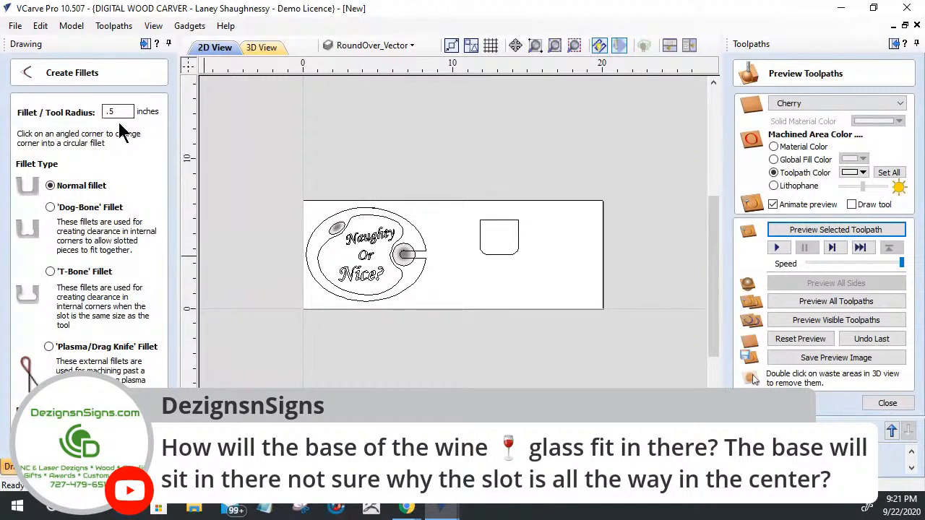
pyautogui.hotkey('ctrl', 'z')
# Round the small rectangle's two lower corners with 1 inch normal fillets to form the glass bowl
pyautogui.doubleClick(127, 112)
pyautogui.write('1')
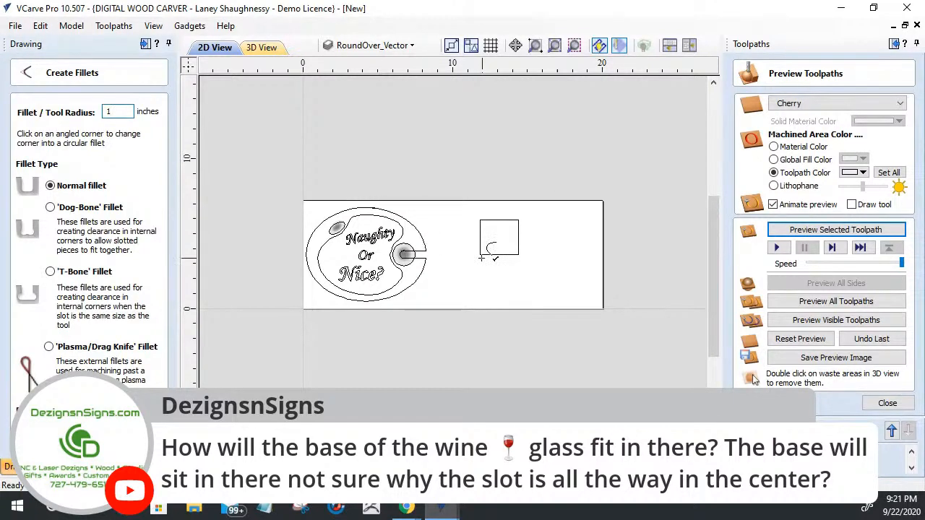
pyautogui.click(502, 256)
pyautogui.click(517, 253)
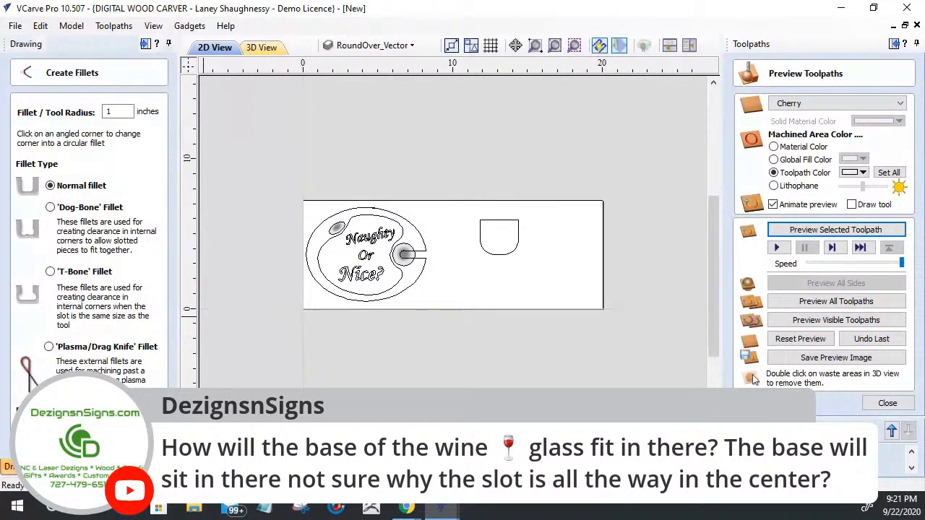
# Draw a narrow vertical rectangle below the bowl as the stem and a rectangle about 2.25 by 0.25 inches as the base
pyautogui.click(90, 442)
pyautogui.click(62, 144)
pyautogui.moveTo(498, 254)
pyautogui.mouseDown()
pyautogui.moveTo(498, 290)
pyautogui.moveTo(515, 295)
pyautogui.mouseUp()
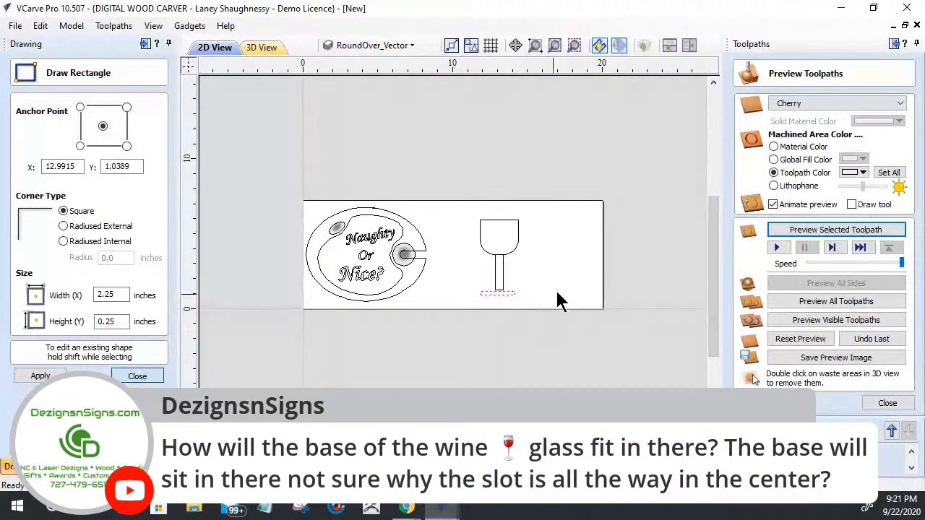
pyautogui.press('Escape')
# Centre the stem under the bowl and raise the base so it overlaps the stem's lower end
pyautogui.scroll(3, 507, 269)
pyautogui.click(498, 283)
pyautogui.click(498, 283)
pyautogui.keyDown('alt'); pyautogui.moveTo(479, 278); pyautogui.dragTo(487, 282); pyautogui.keyUp('alt')
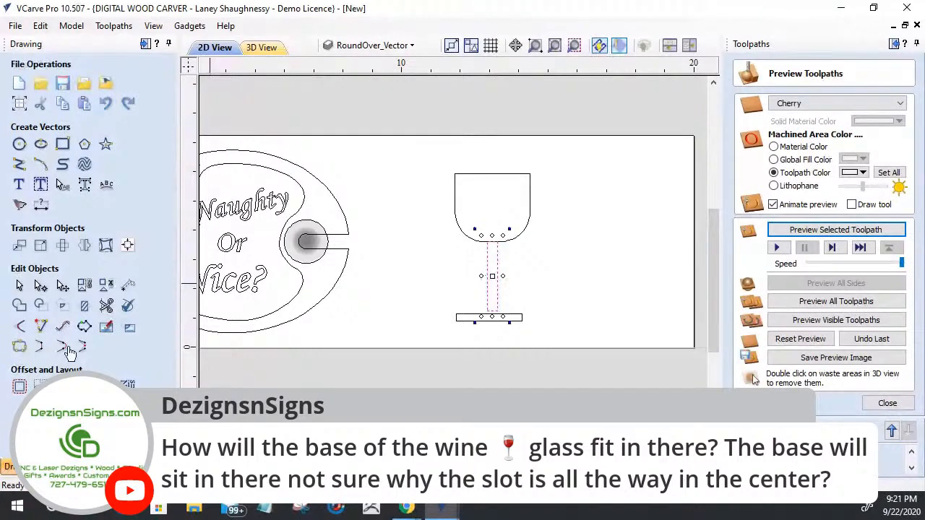
pyautogui.click(470, 315)
pyautogui.moveTo(470, 315); pyautogui.dragTo(469, 309)
# Align the bowl, stem and base on a common horizontal centre
pyautogui.moveTo(552, 155); pyautogui.dragTo(434, 333)
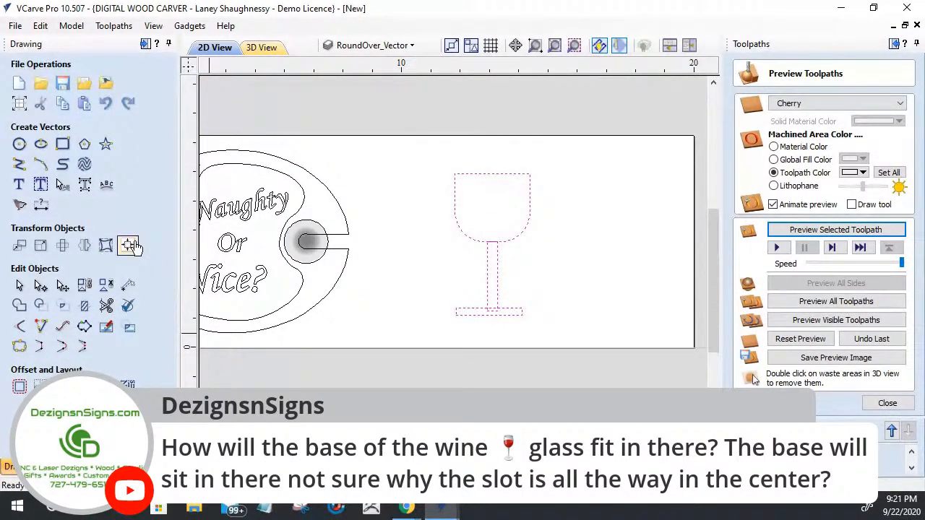
pyautogui.click(128, 245)
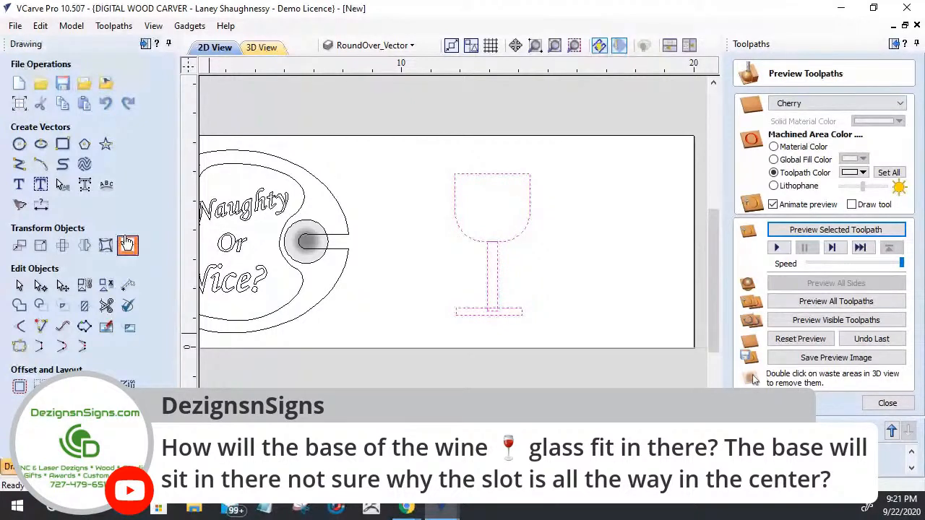
pyautogui.click(69, 189)
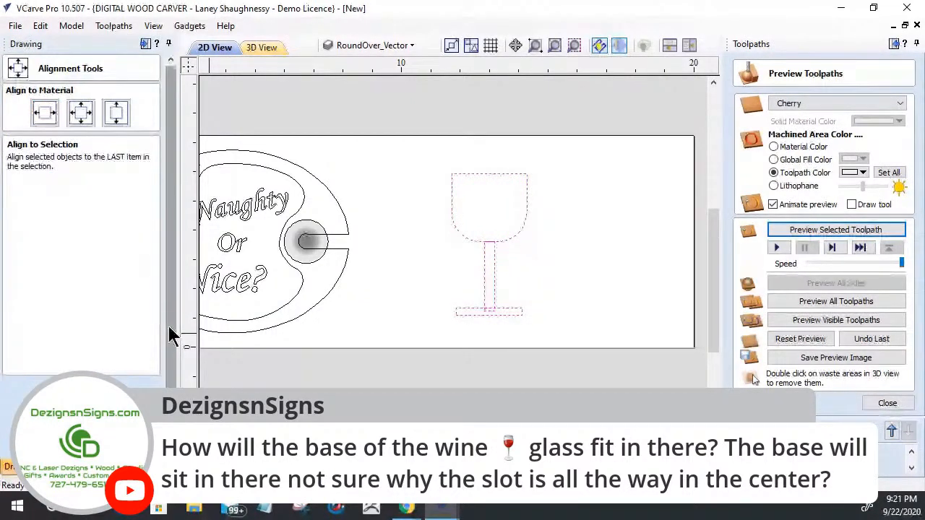
pyautogui.click(96, 246)
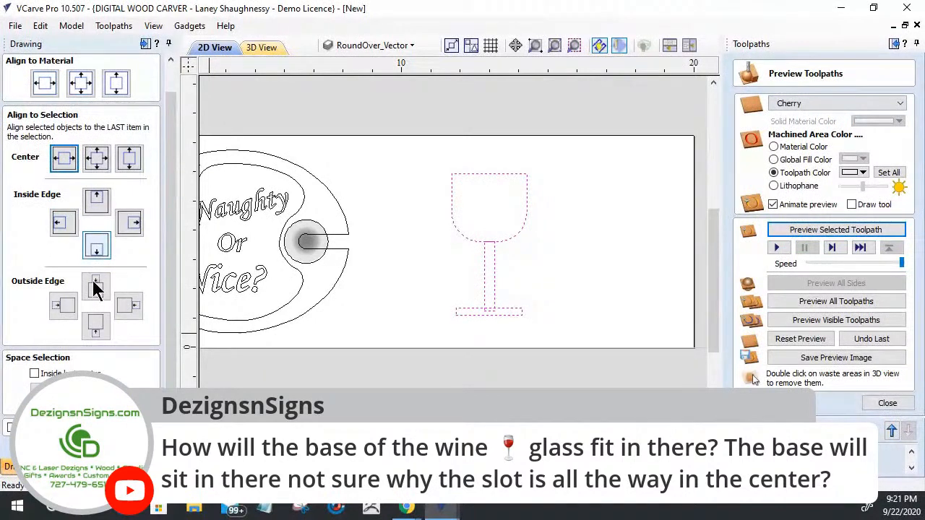
pyautogui.click(81, 427)
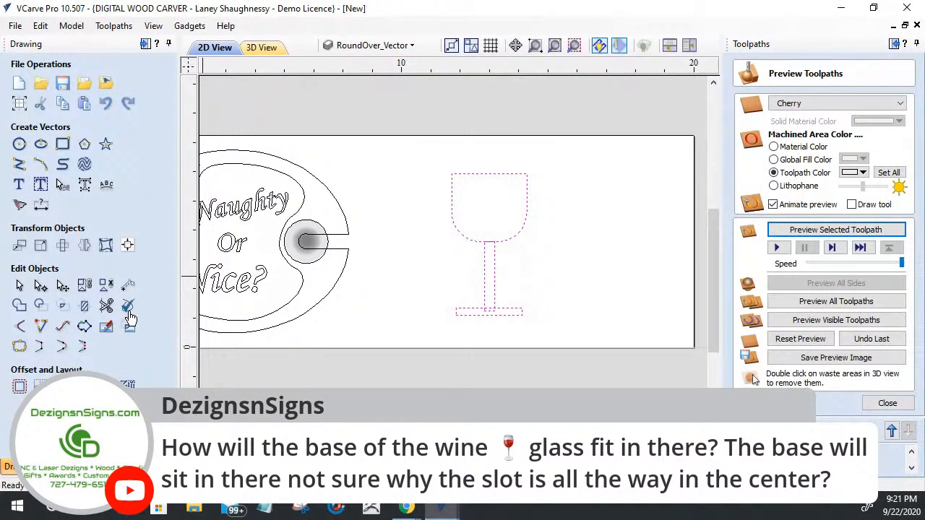
# Weld the bowl, stem and base into a single wine-glass outline
pyautogui.click(19, 307)
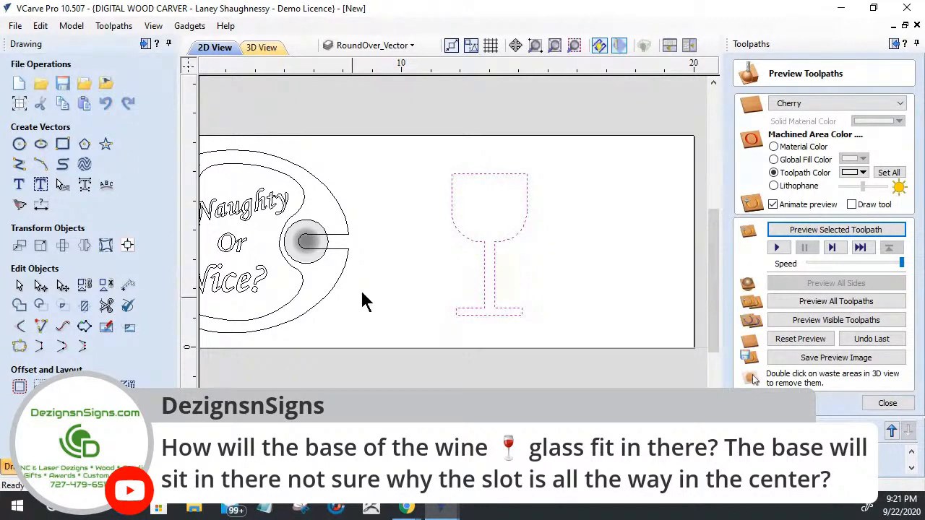
pyautogui.click(464, 296)
pyautogui.scroll(3, 464, 304)
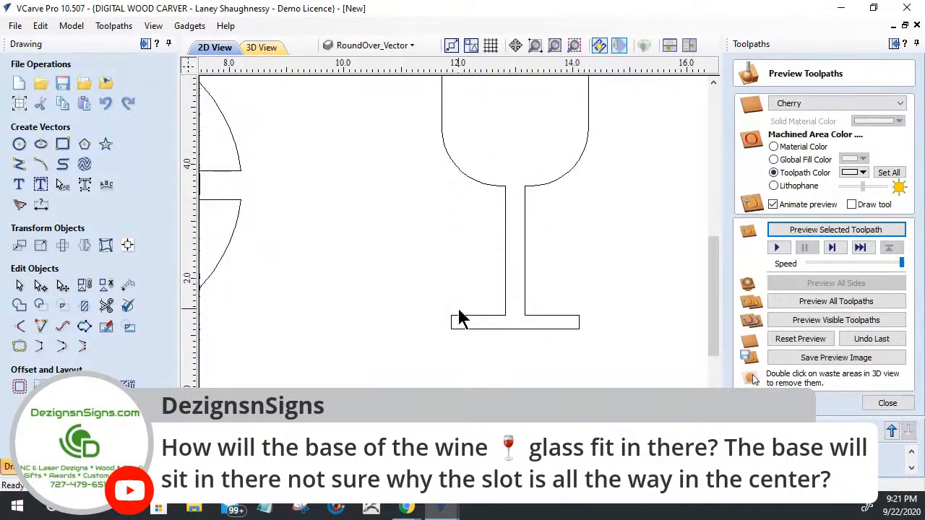
pyautogui.click(530, 195)
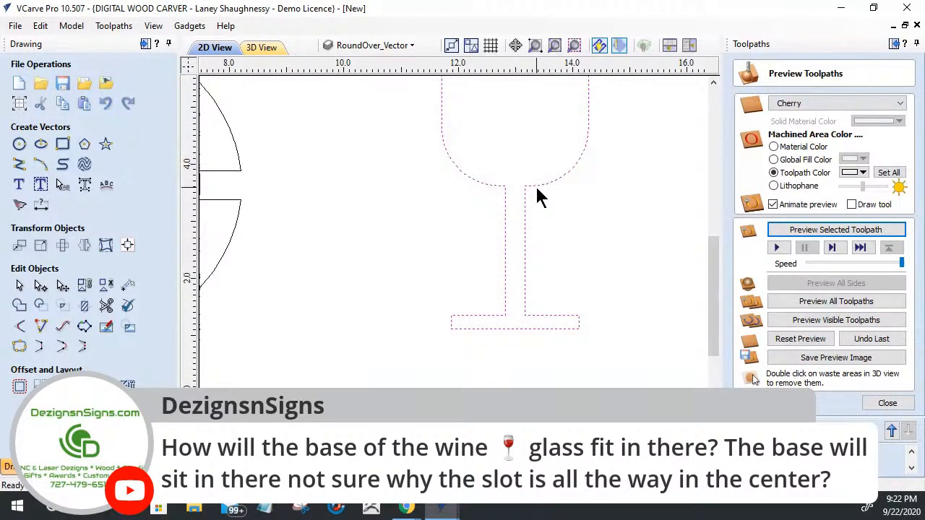
# Draw a thin rectangle about 2.25 by 0.25 inches beside the glass and move it up to the stem
pyautogui.click(62, 144)
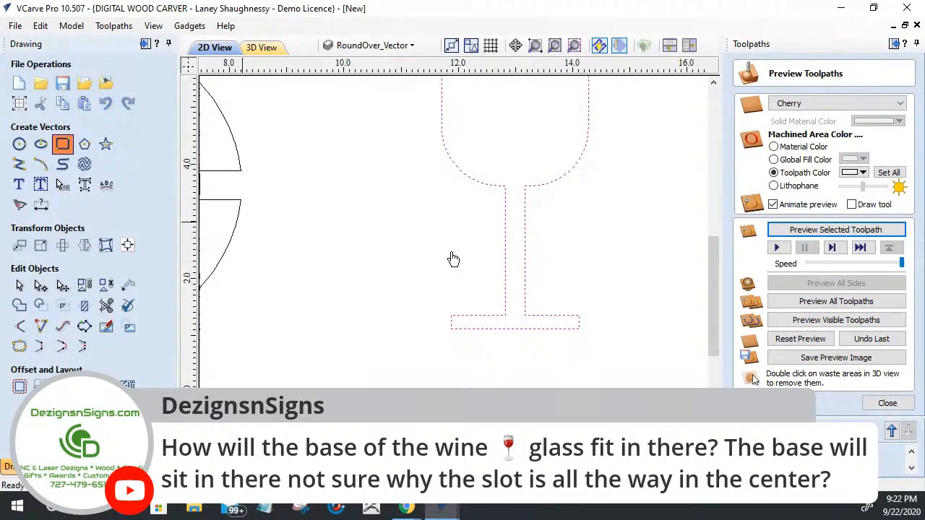
pyautogui.click(381, 203)
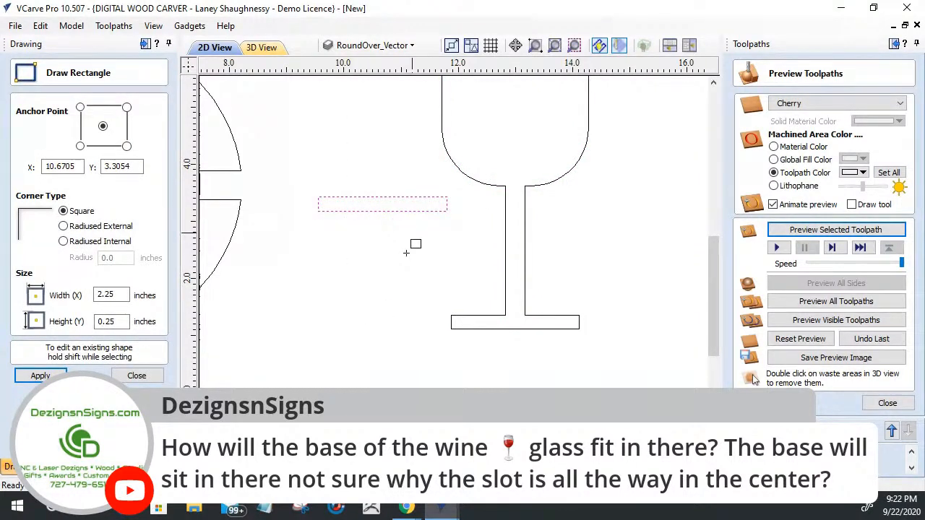
pyautogui.click(137, 375)
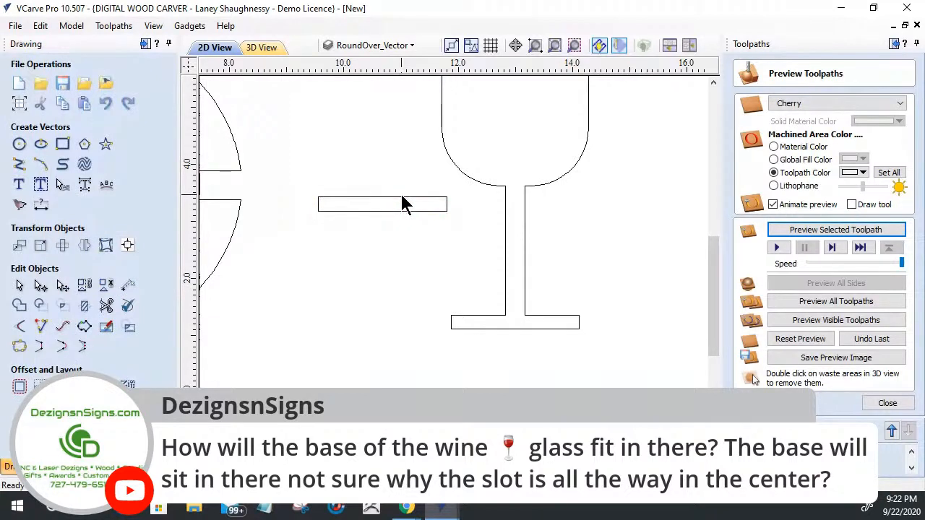
pyautogui.click(388, 198)
pyautogui.moveTo(388, 198); pyautogui.dragTo(450, 195)
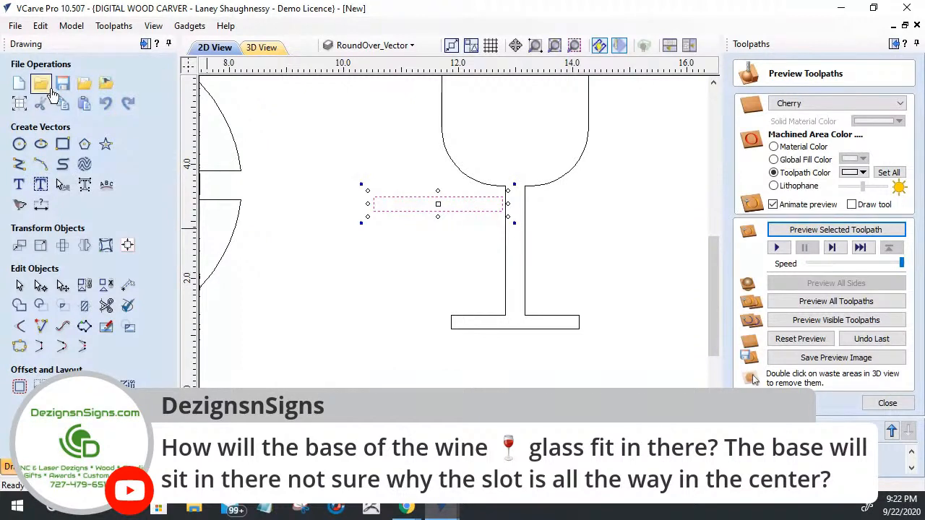
# Draw a small circle over the thin rectangle and shift it to the rectangle's palette-side end
pyautogui.click(18, 143)
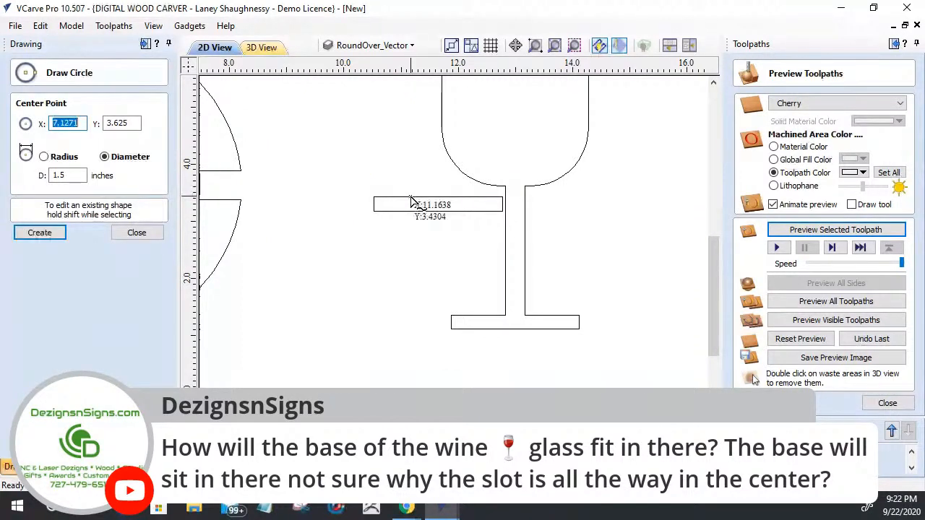
pyautogui.moveTo(412, 201); pyautogui.dragTo(387, 220)
pyautogui.press('Escape')
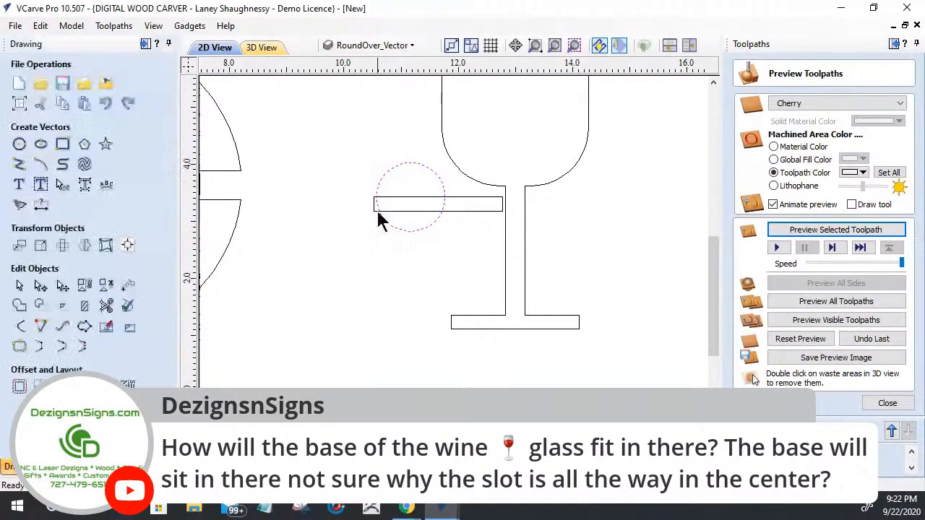
pyautogui.moveTo(377, 209); pyautogui.dragTo(338, 198)
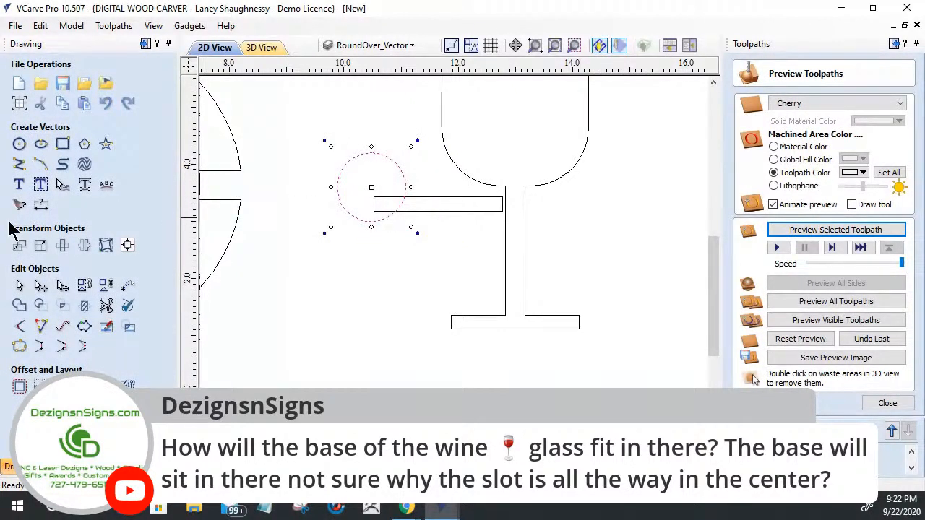
# Cut the circle at its two side nodes and delete the upper half to leave a bowl-shaped arc
pyautogui.click(106, 306)
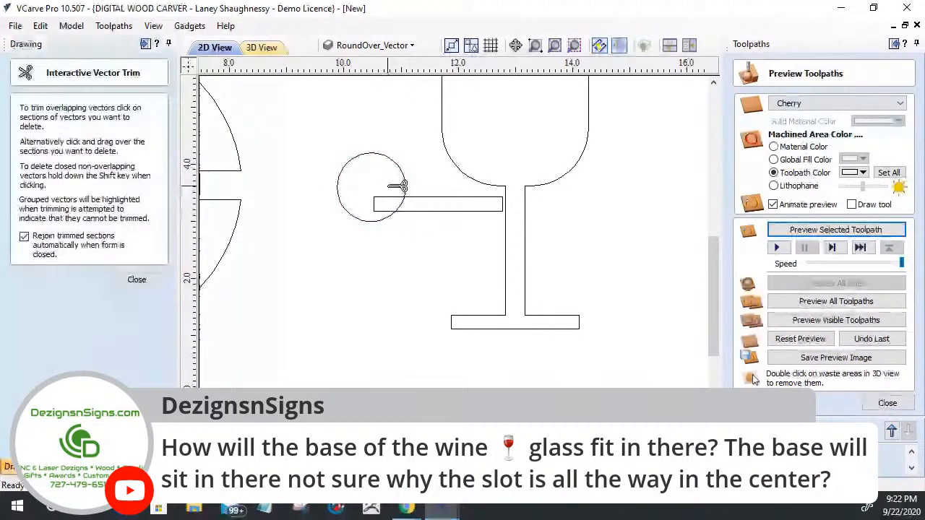
pyautogui.click(137, 278)
pyautogui.click(335, 187)
pyautogui.rightClick(336, 187)
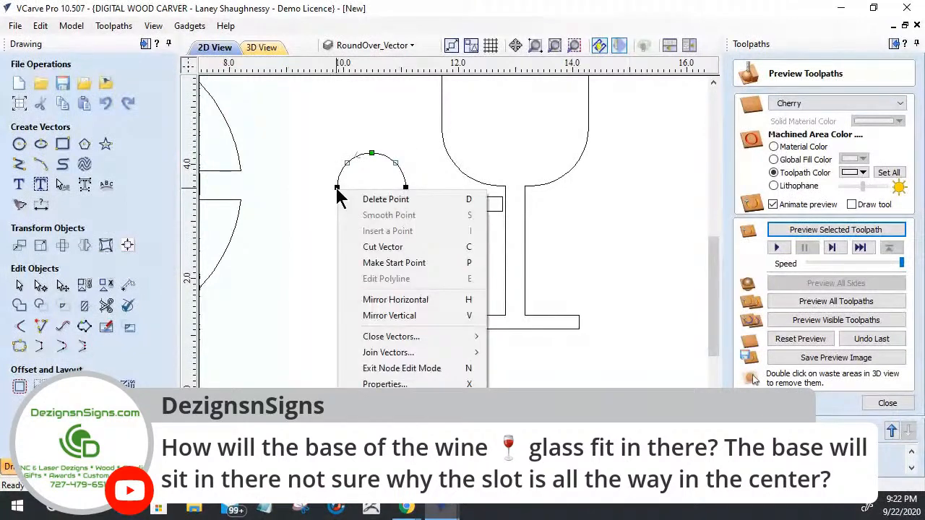
pyautogui.click(381, 247)
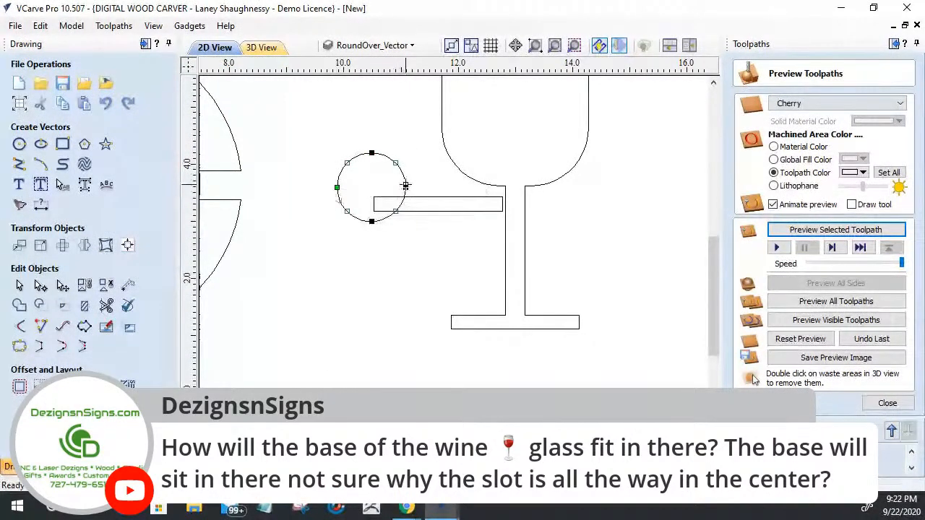
pyautogui.rightClick(405, 185)
pyautogui.click(430, 241)
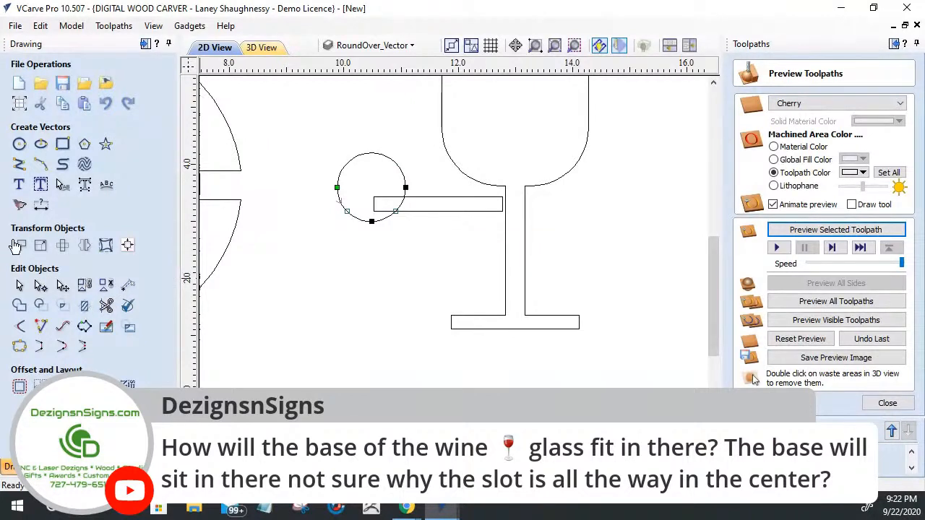
pyautogui.click(19, 284)
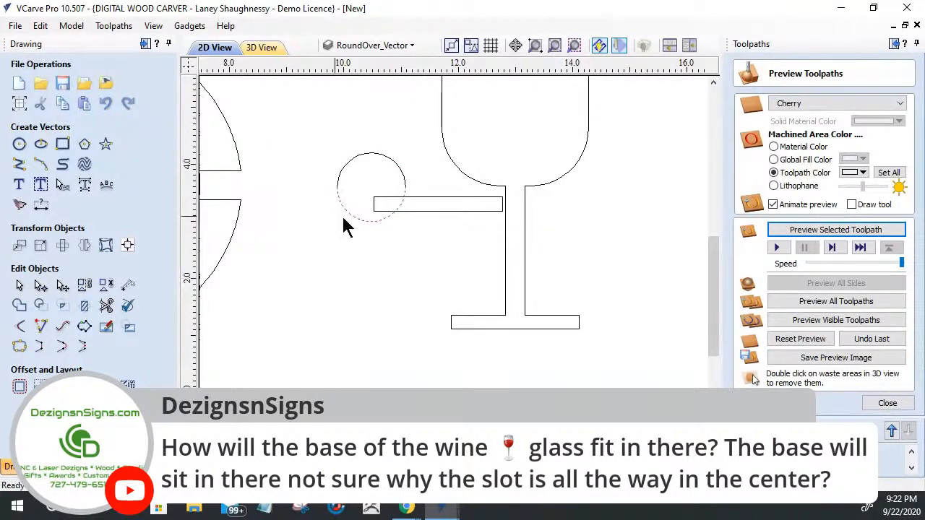
pyautogui.click(373, 160)
pyautogui.click(373, 154)
pyautogui.press('Delete')
# Move the thin rectangle so its short end meets the arc's end nearest the glass
pyautogui.click(417, 198)
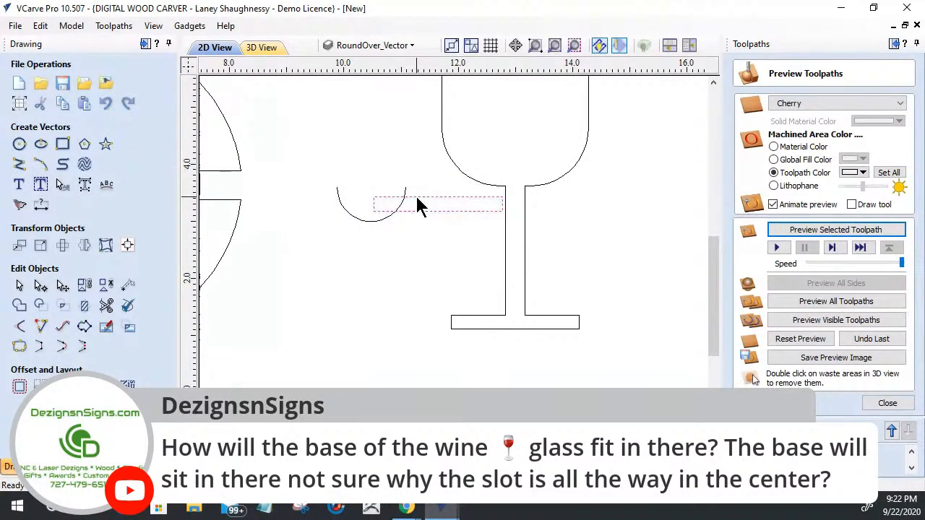
pyautogui.click(417, 198)
pyautogui.moveTo(439, 198); pyautogui.dragTo(432, 192)
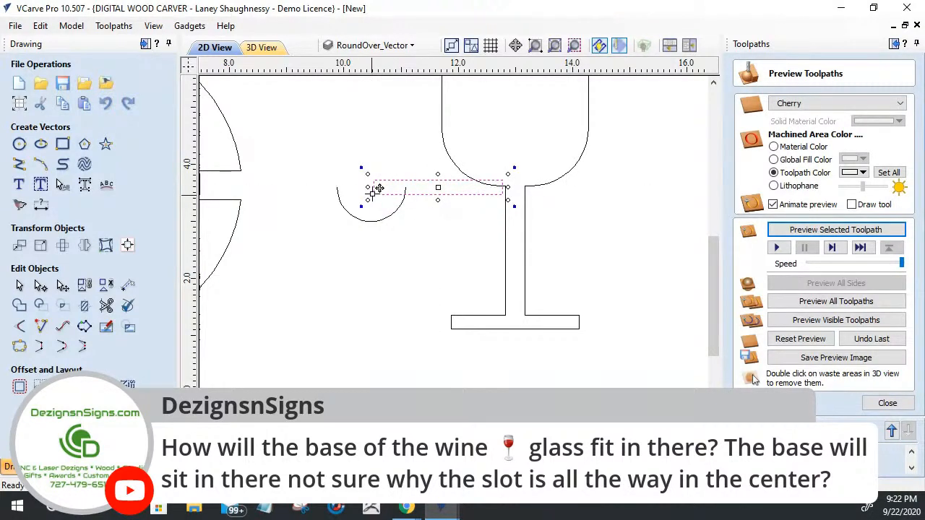
pyautogui.moveTo(367, 187); pyautogui.dragTo(370, 186)
pyautogui.moveTo(370, 186); pyautogui.dragTo(410, 188)
# Move the wine glass onto the arc so its stem passes through the arc's middle
pyautogui.click(525, 225)
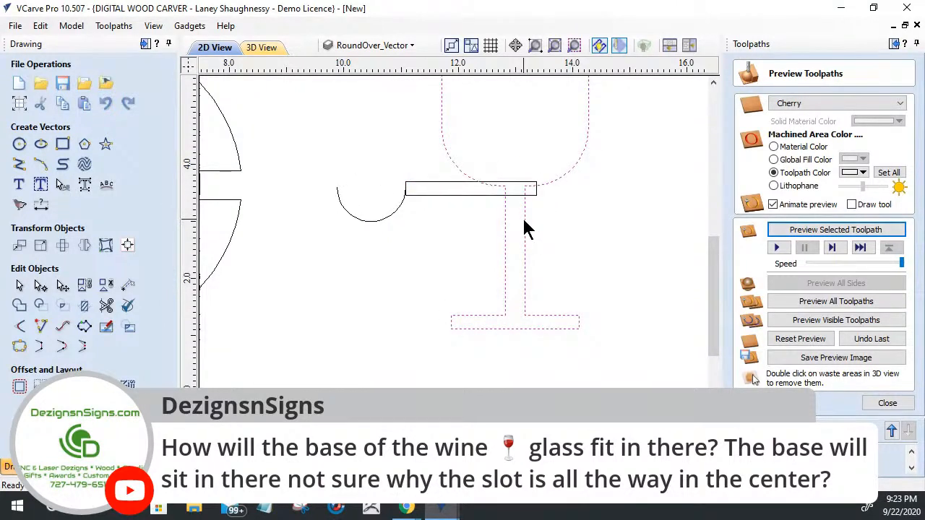
pyautogui.moveTo(525, 220); pyautogui.dragTo(385, 231)
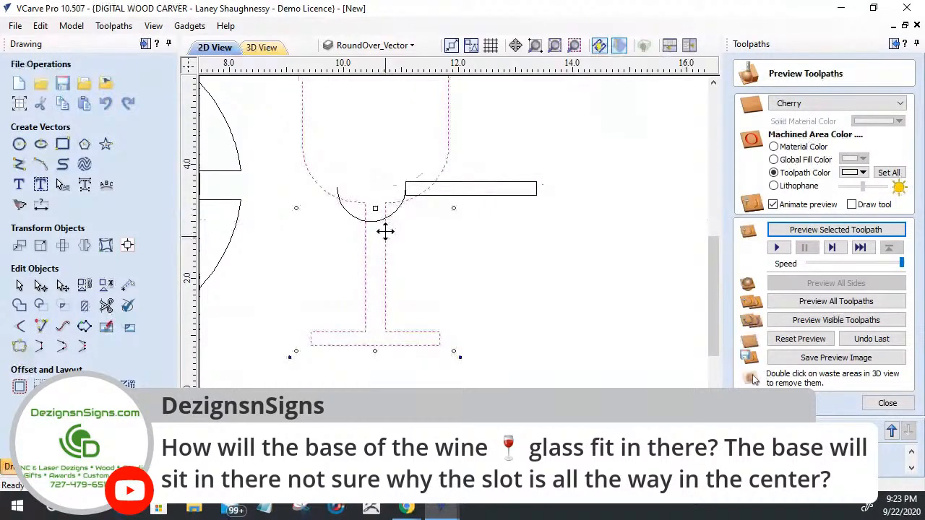
pyautogui.scroll(6, 394, 211)
pyautogui.scroll(-5, 682, 269)
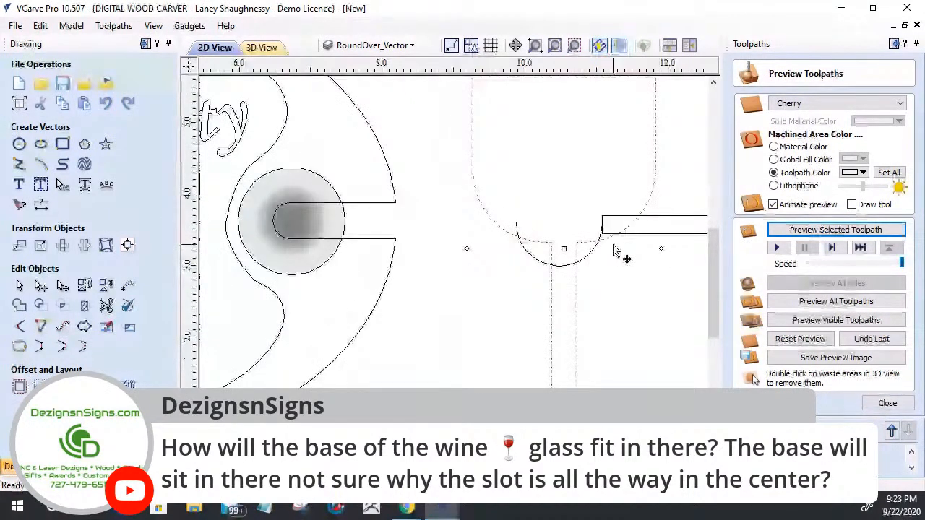
pyautogui.scroll(2, 607, 253)
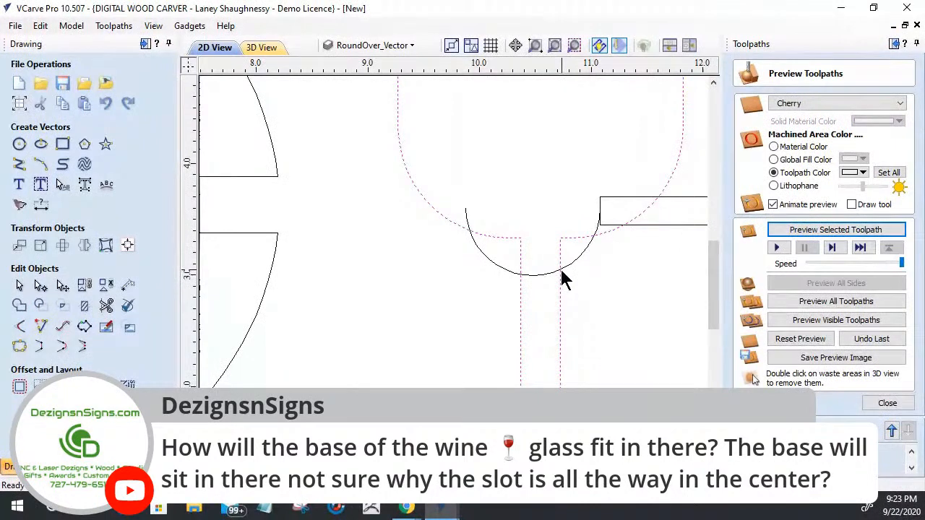
# Stretch the arc symmetrically in width to nearly match the glass bowl
pyautogui.click(566, 271)
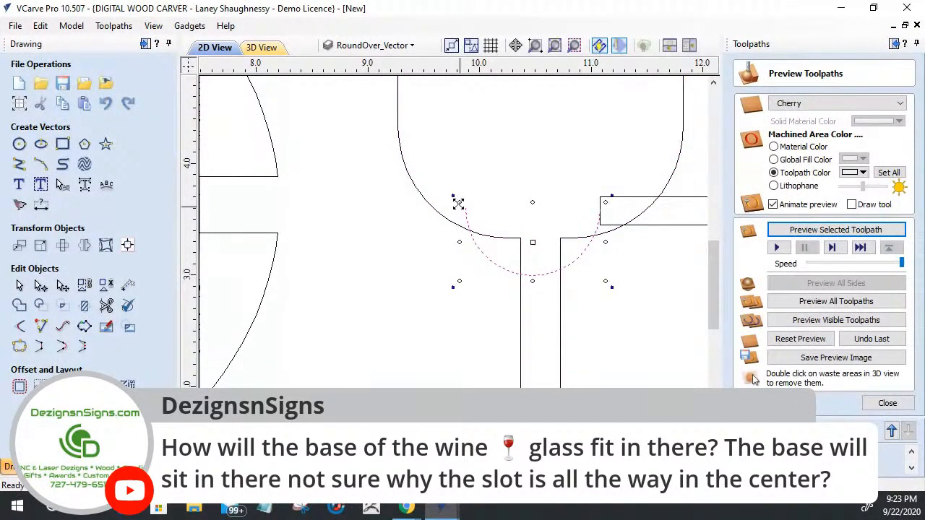
pyautogui.moveTo(460, 243); pyautogui.dragTo(401, 243)
pyautogui.click(543, 262)
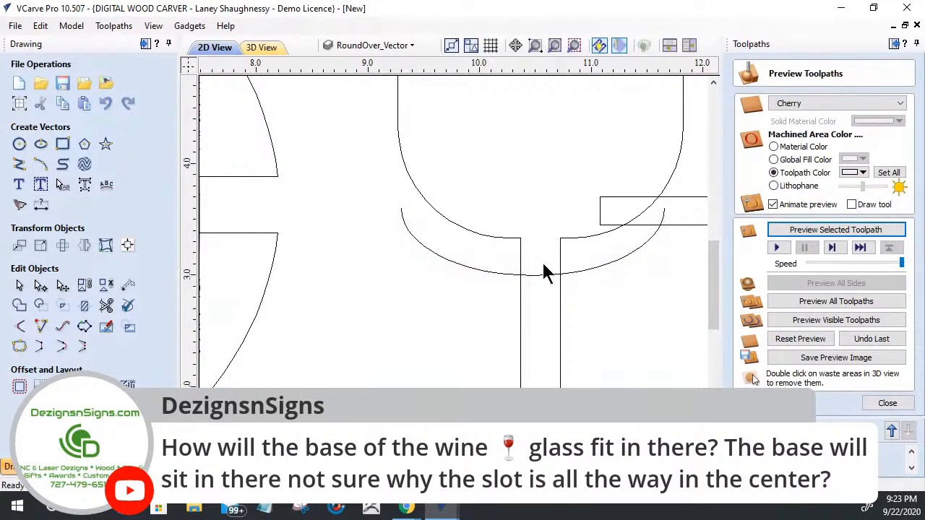
# Lower the wine glass until the bottom of its bowl rests in the widened arc
pyautogui.scroll(2, 542, 262)
pyautogui.click(573, 227)
pyautogui.click(576, 260)
pyautogui.click(572, 265)
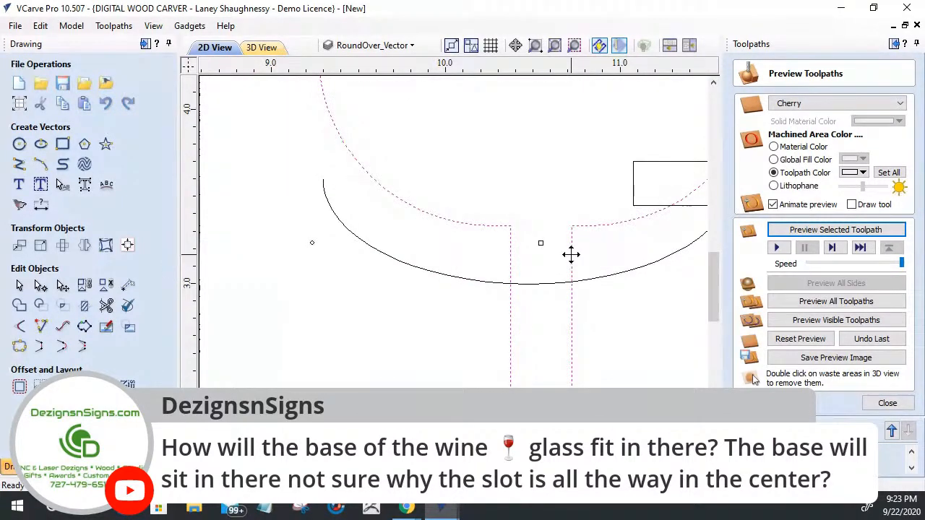
pyautogui.scroll(-3, 571, 253)
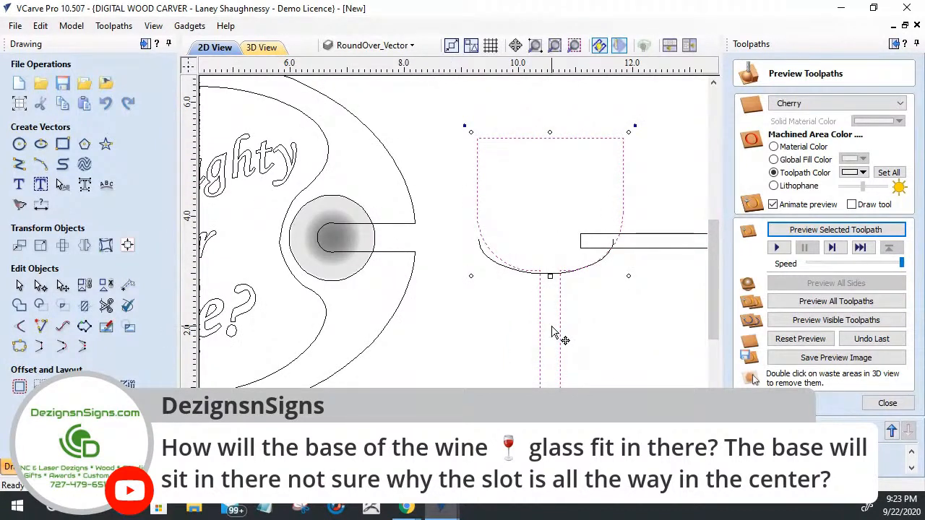
# Move the thin rectangle so its short end crosses the top of the glass stem at the bottom of the bowl
pyautogui.click(643, 245)
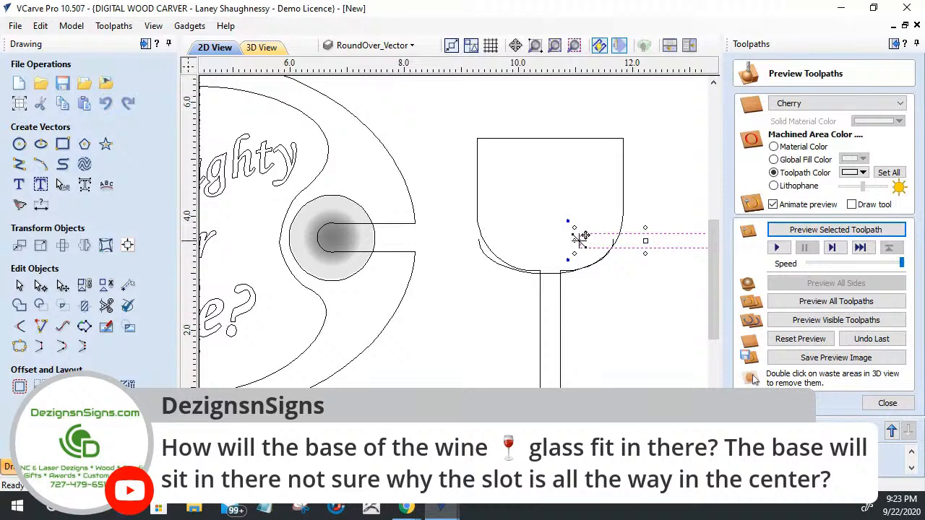
pyautogui.moveTo(578, 244); pyautogui.dragTo(525, 242)
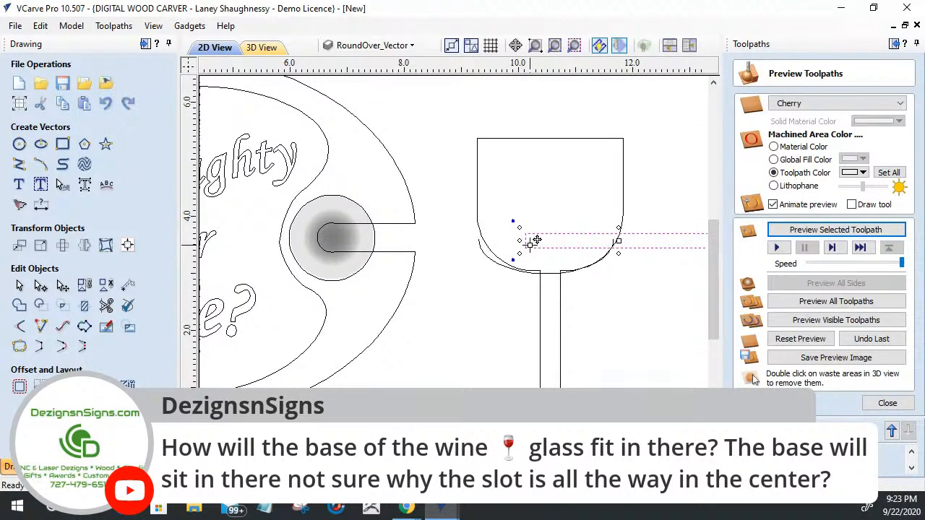
pyautogui.moveTo(531, 241); pyautogui.dragTo(535, 275)
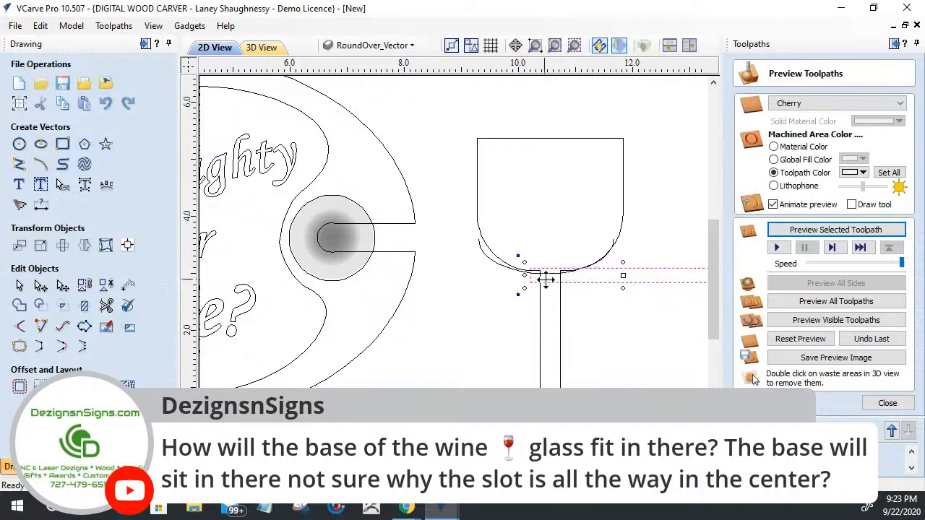
pyautogui.scroll(2, 534, 276)
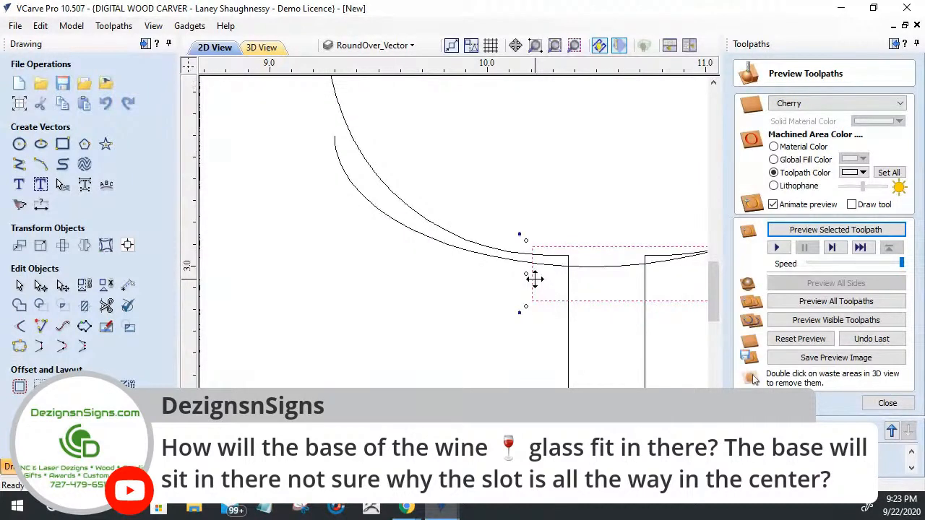
pyautogui.scroll(-1, 533, 275)
pyautogui.scroll(-3, 366, 268)
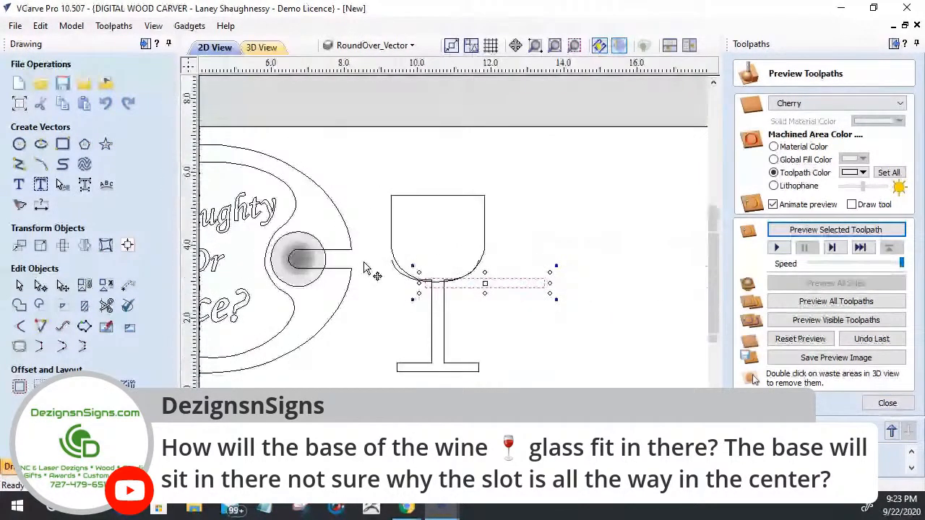
pyautogui.scroll(4, 285, 257)
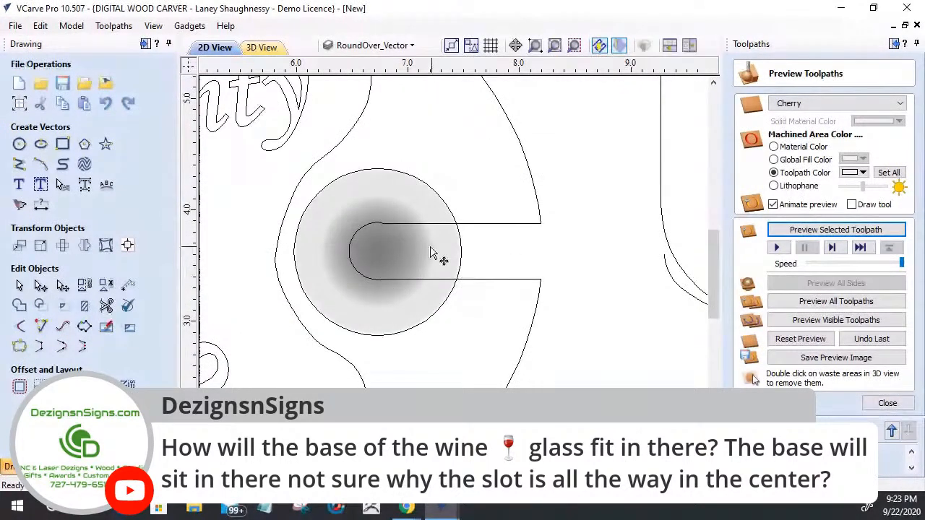
pyautogui.click(19, 146)
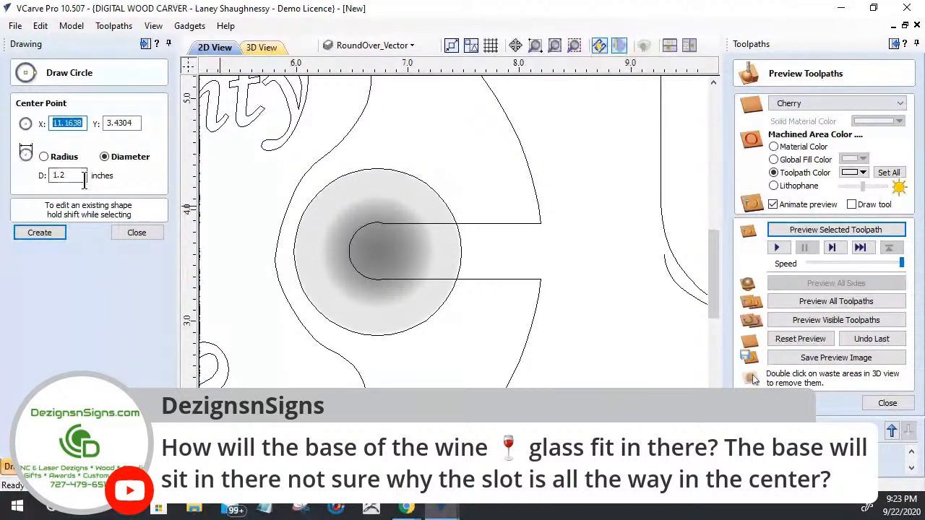
pyautogui.click(136, 234)
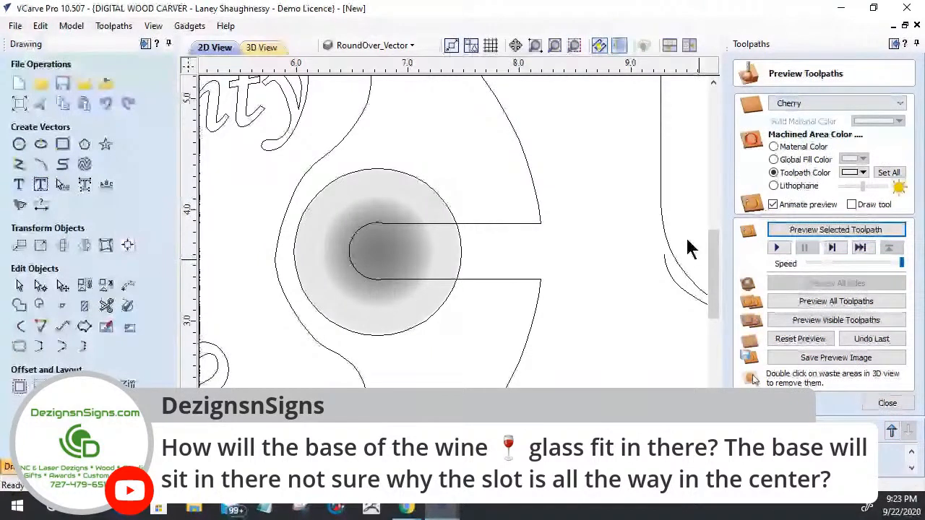
# Draw a 2.5-inch diameter circle in the empty space above the board and add a much smaller concentric circle inside it
pyautogui.scroll(-9, 490, 259)
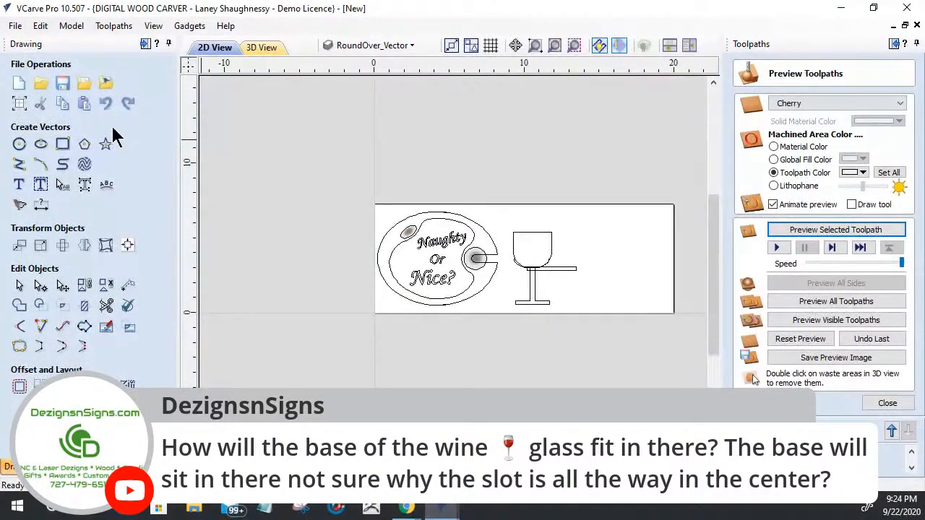
pyautogui.click(19, 145)
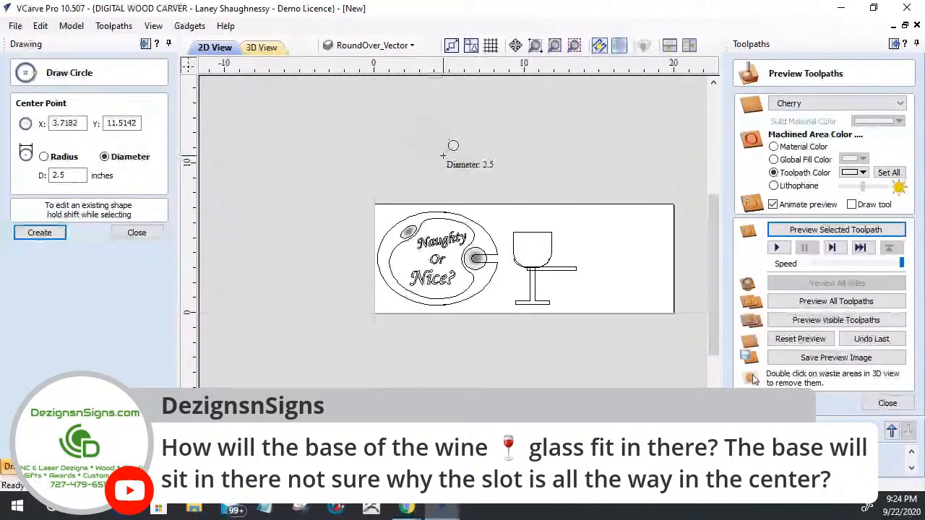
pyautogui.press('Return')
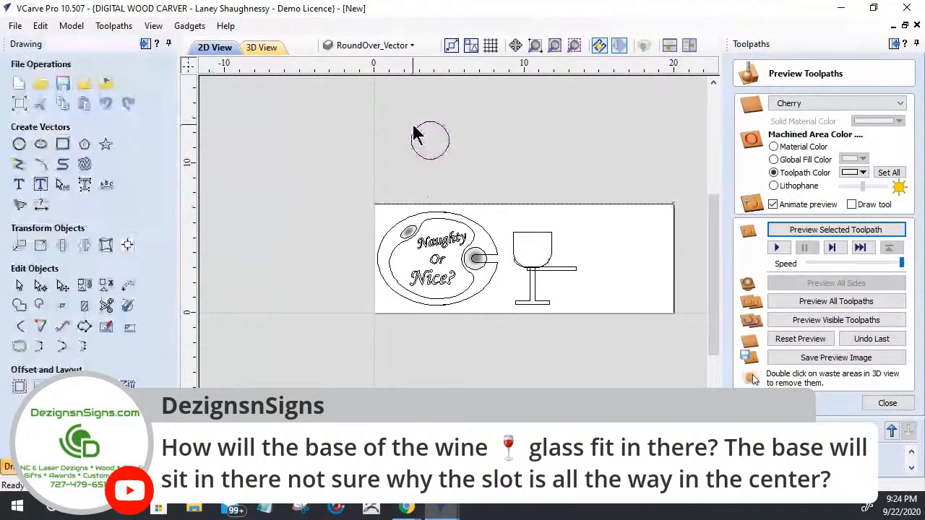
pyautogui.click(422, 134)
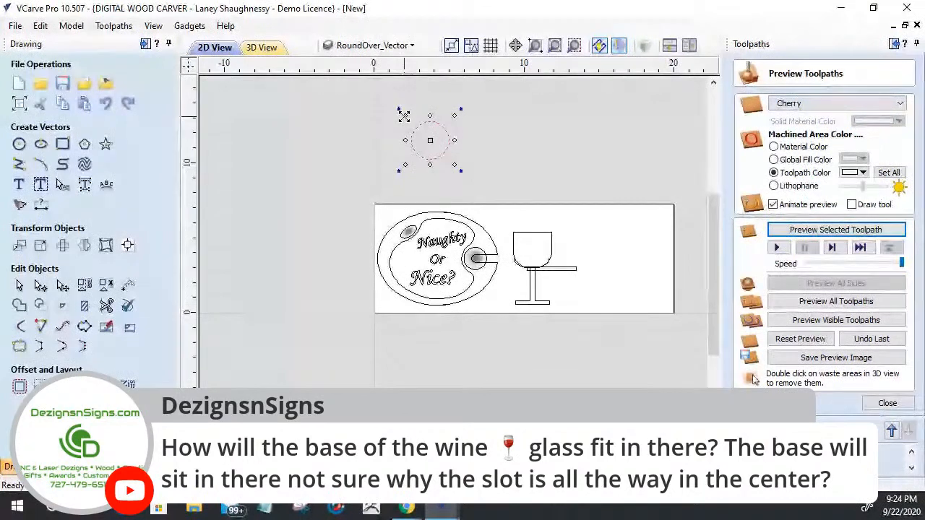
pyautogui.moveTo(404, 116); pyautogui.dragTo(420, 137)
# Move both concentric circles together onto the palette and centre them on the dished recess at the slot's inner end
pyautogui.moveTo(336, 106); pyautogui.dragTo(540, 180)
pyautogui.moveTo(429, 142); pyautogui.dragTo(505, 281)
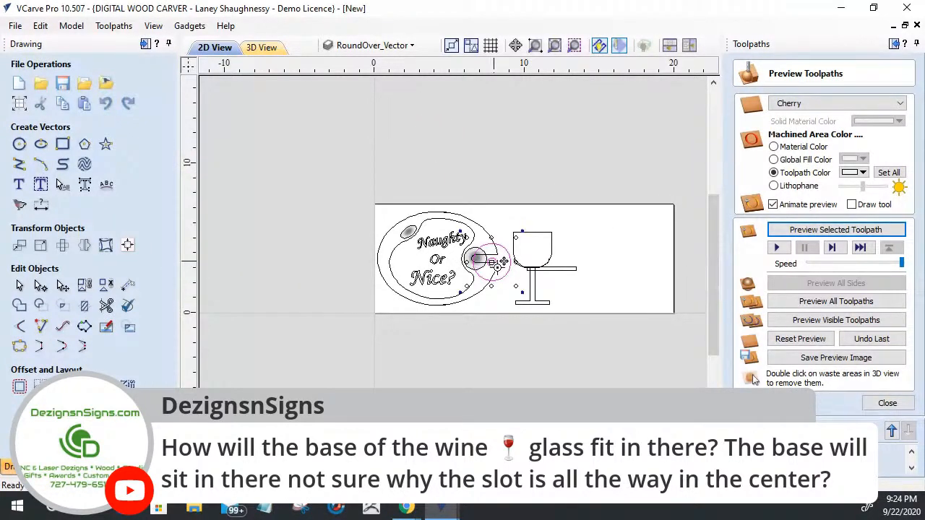
pyautogui.scroll(5, 505, 279)
pyautogui.moveTo(515, 267); pyautogui.dragTo(474, 250)
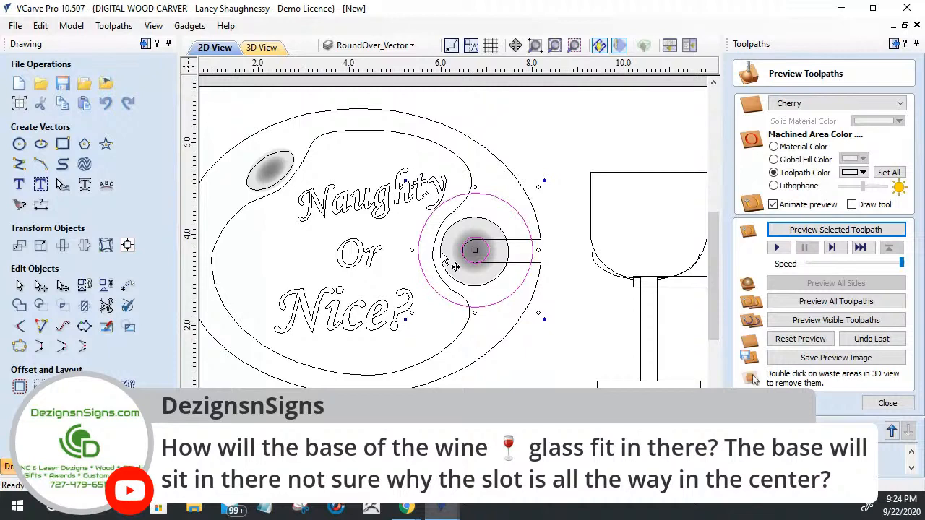
# Select the slot outline and compare its rounded inner end with the small circle
pyautogui.scroll(6, 475, 252)
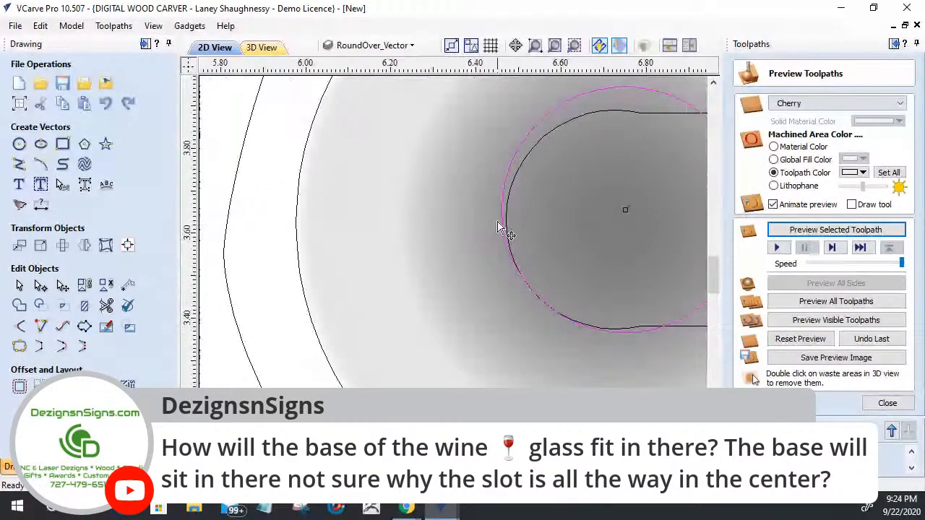
pyautogui.click(514, 190)
pyautogui.click(512, 188)
pyautogui.click(513, 189)
pyautogui.scroll(-3, 515, 197)
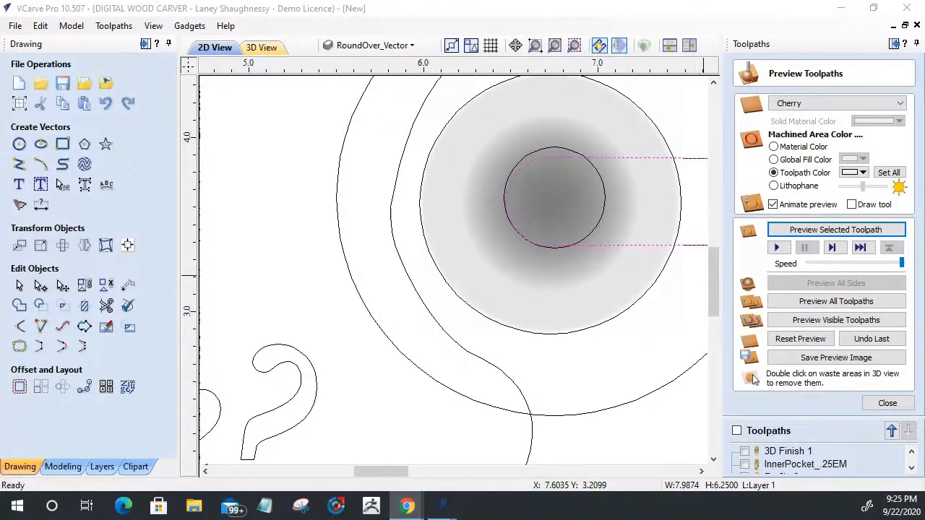
# Examine the dished recess and stem slot up close in the palette's 3D preview
pyautogui.click(256, 51)
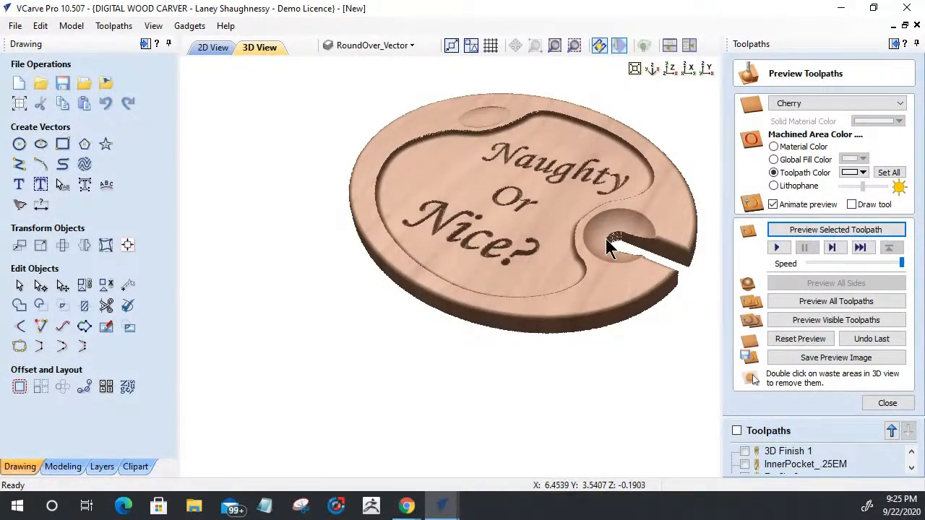
pyautogui.scroll(3, 610, 239)
pyautogui.moveTo(386, 264); pyautogui.dragTo(417, 226, button='middle')
pyautogui.scroll(4, 446, 249)
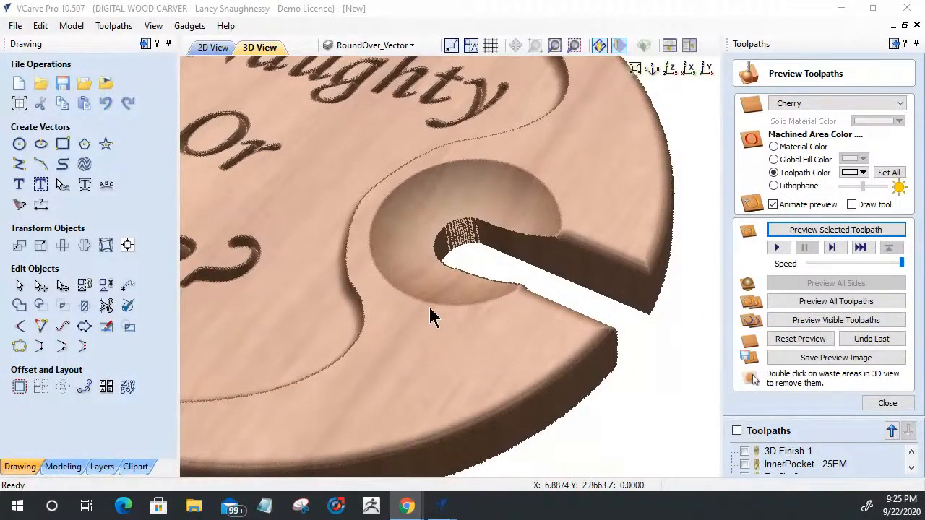
pyautogui.scroll(-1, 429, 307)
pyautogui.scroll(-1, 669, 393)
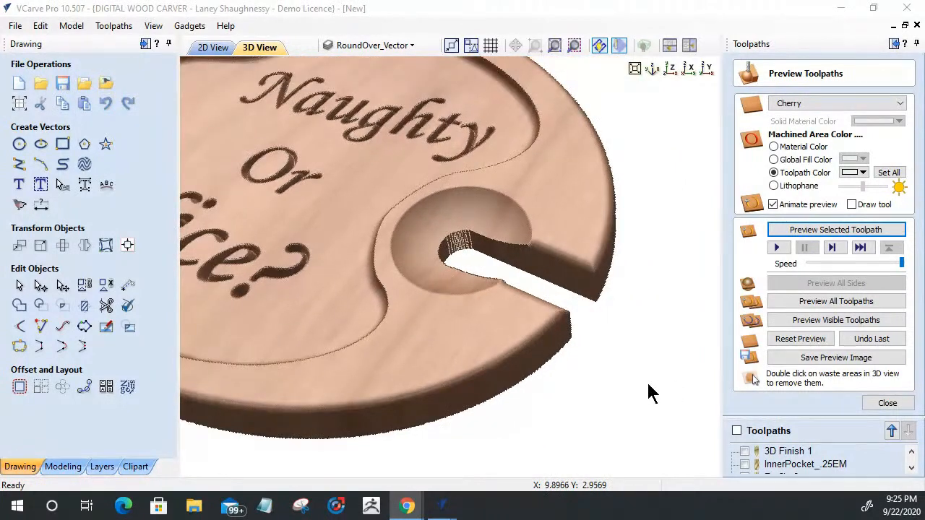
pyautogui.scroll(-1, 643, 384)
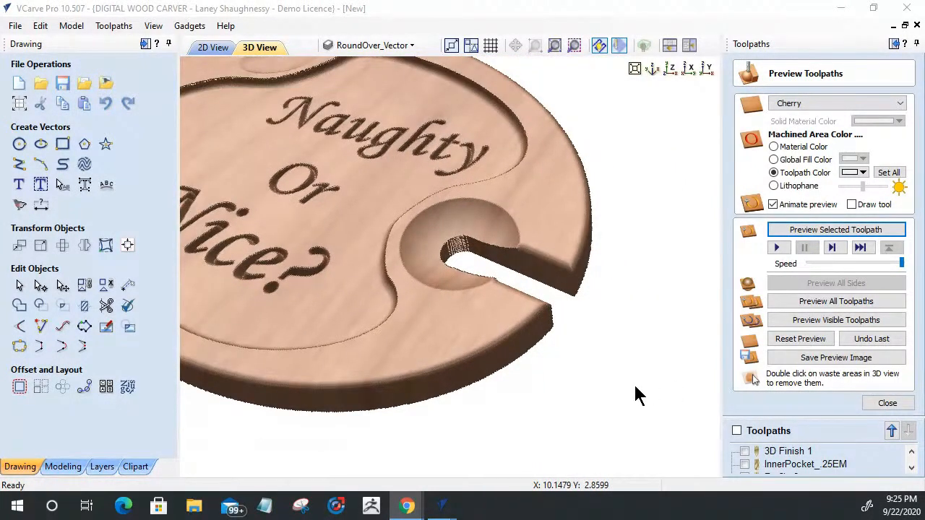
pyautogui.scroll(-2, 636, 387)
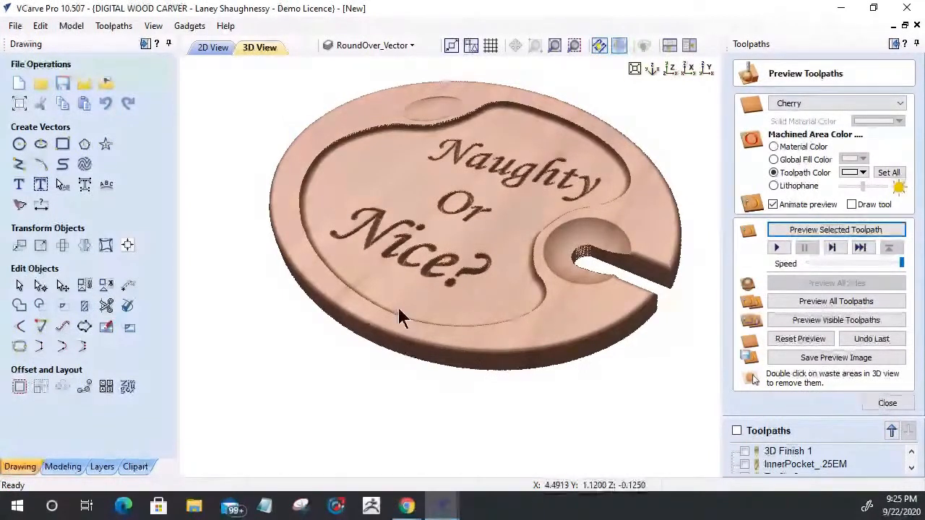
pyautogui.moveTo(402, 318); pyautogui.dragTo(449, 361)
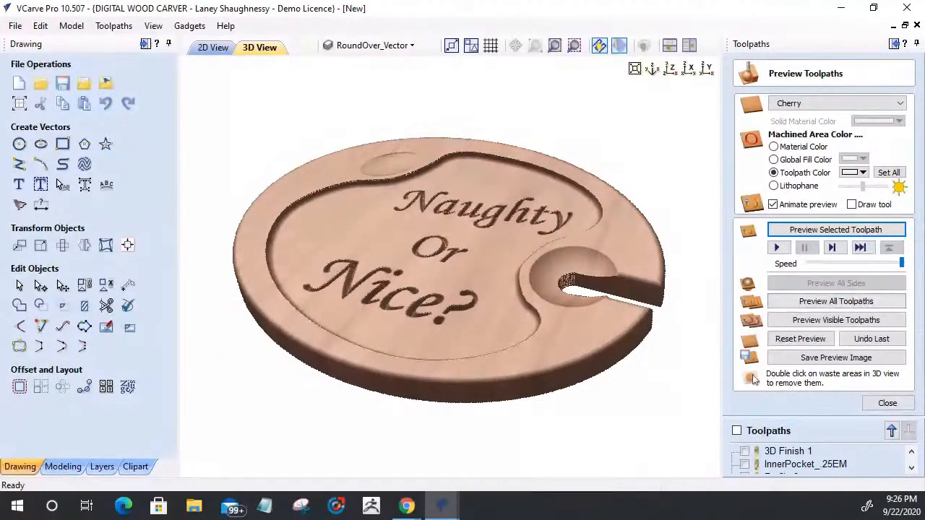
pyautogui.moveTo(417, 394); pyautogui.dragTo(437, 359)
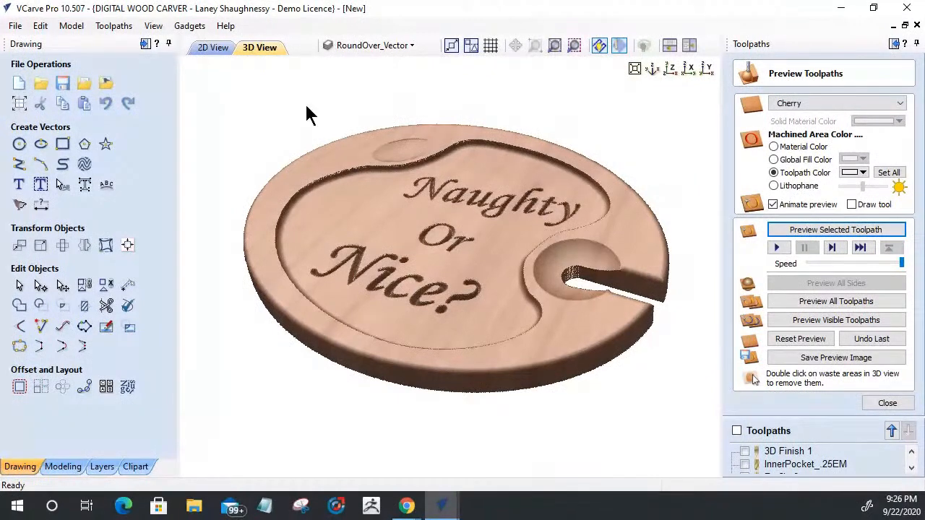
# Delete the wine glass profile vectors beside the plate in the 2D drawing
pyautogui.click(206, 46)
pyautogui.scroll(-10, 207, 258)
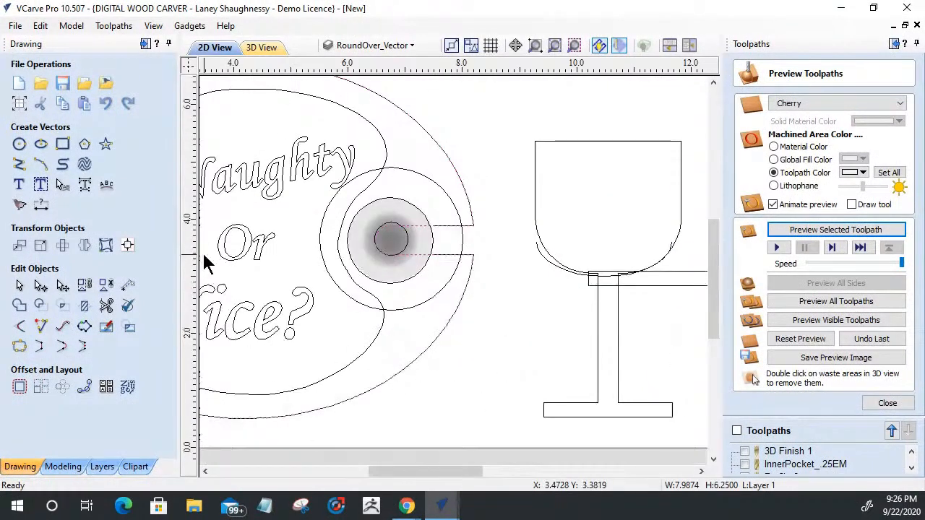
pyautogui.moveTo(471, 295)
pyautogui.mouseDown()
pyautogui.moveTo(410, 221)
pyautogui.moveTo(396, 225)
pyautogui.mouseUp()
pyautogui.press('Delete')
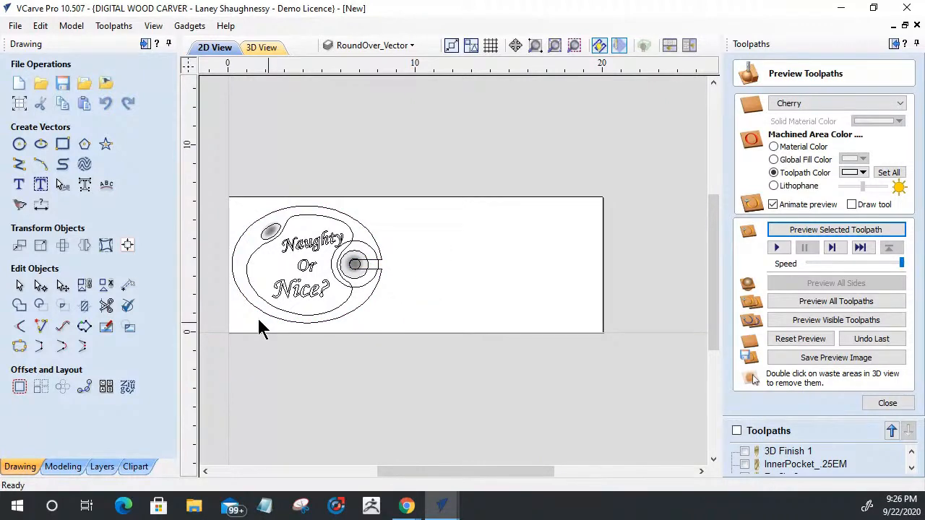
# Check the width and height of the plate's outer outline with the Set Size tool
pyautogui.scroll(-2, 258, 324)
pyautogui.scroll(5, 268, 268)
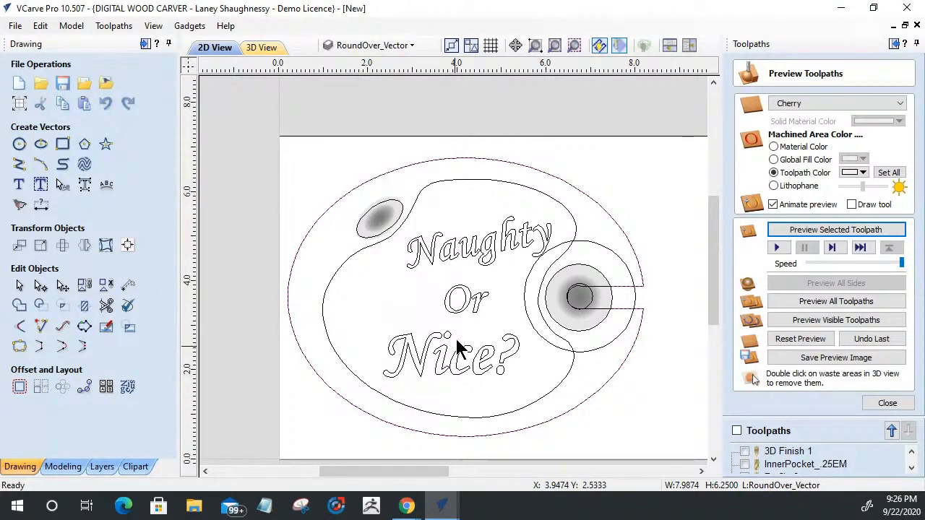
pyautogui.click(39, 246)
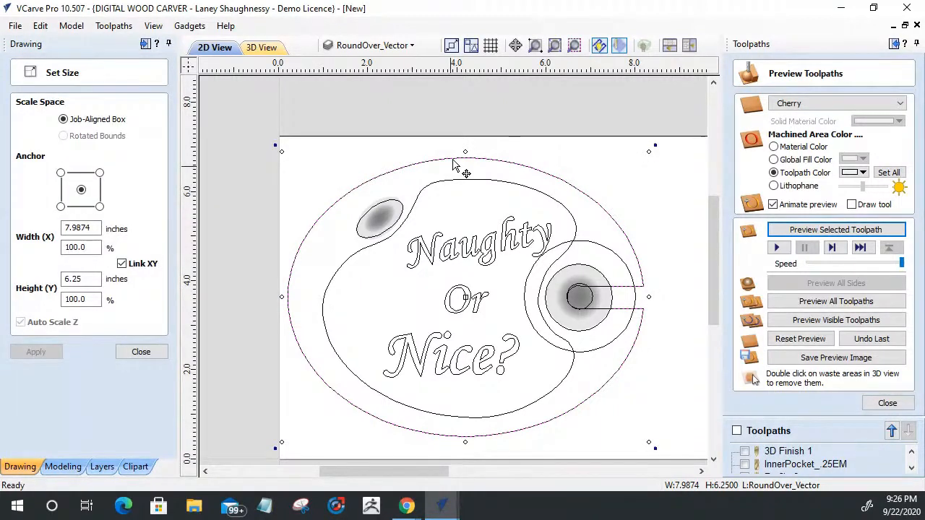
pyautogui.click(142, 352)
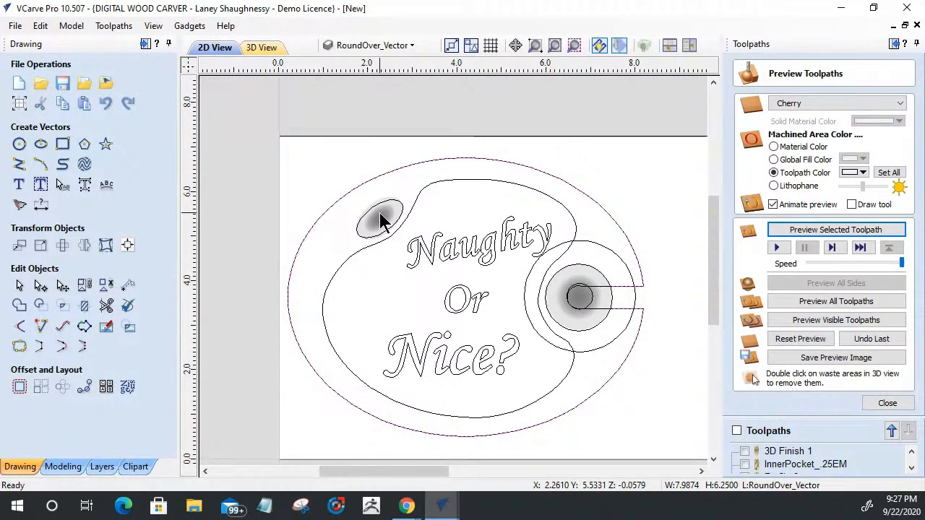
pyautogui.scroll(-3, 310, 257)
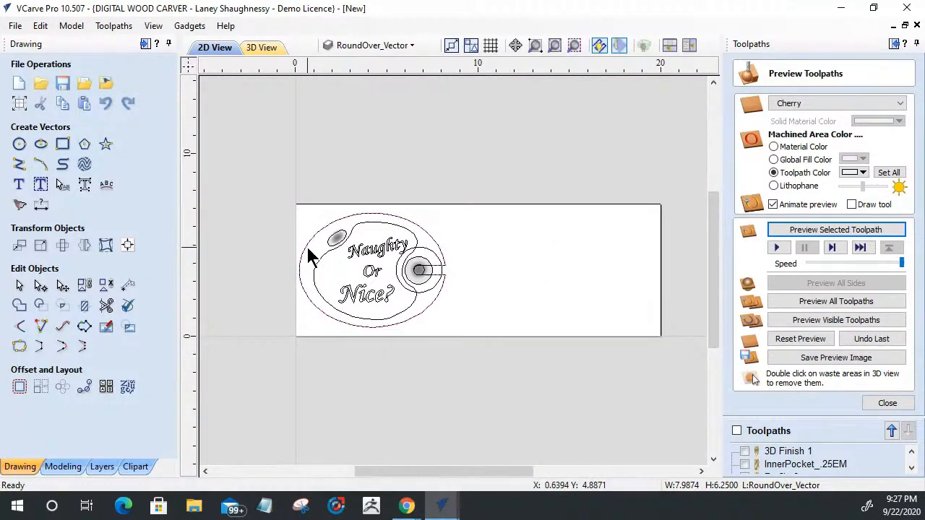
# Examine the carved "Naughty Or Nice?" plate in the 3D preview from several angles, including its rounded edge and glass slot
pyautogui.click(256, 46)
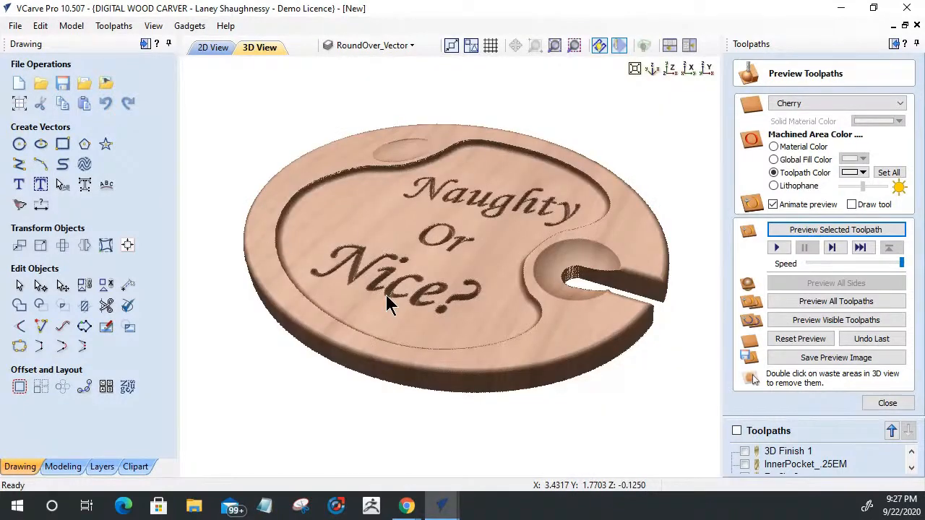
pyautogui.moveTo(606, 384); pyautogui.dragTo(489, 417)
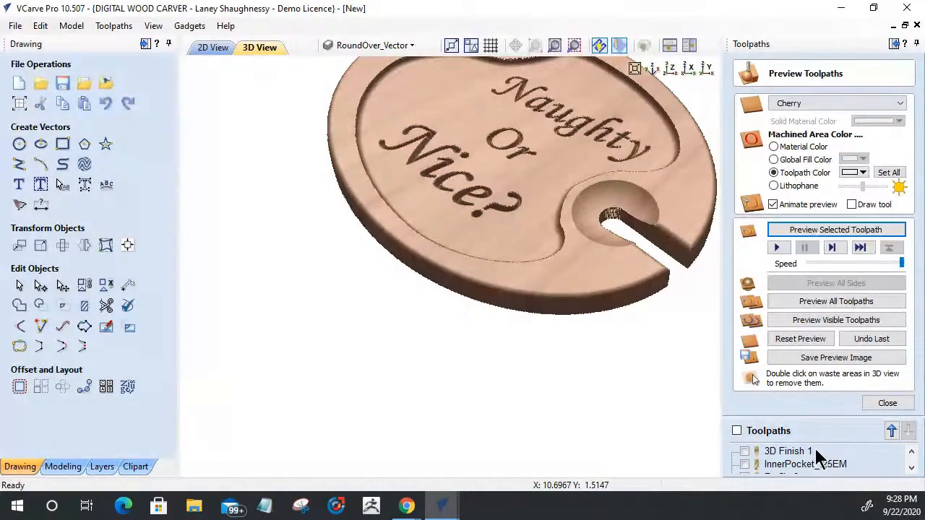
pyautogui.moveTo(625, 380); pyautogui.dragTo(667, 376)
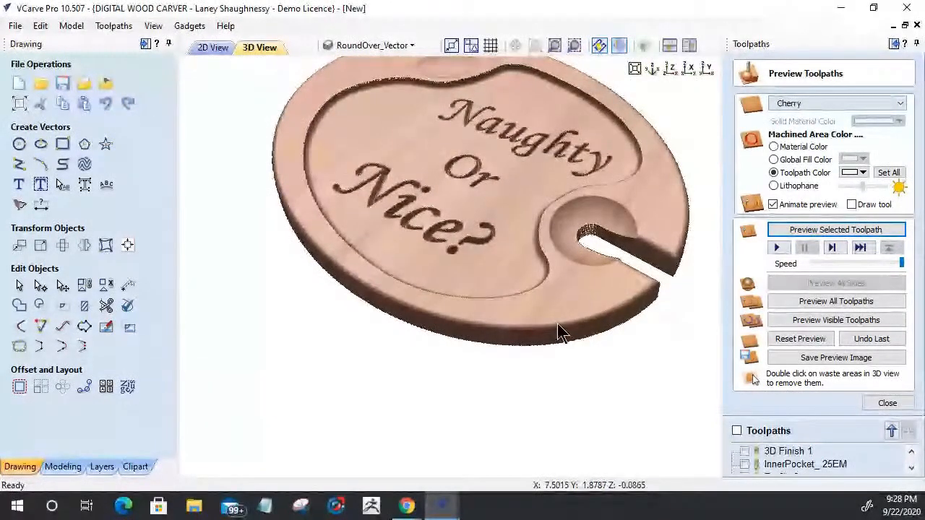
pyautogui.scroll(-1, 466, 316)
pyautogui.scroll(-1, 466, 325)
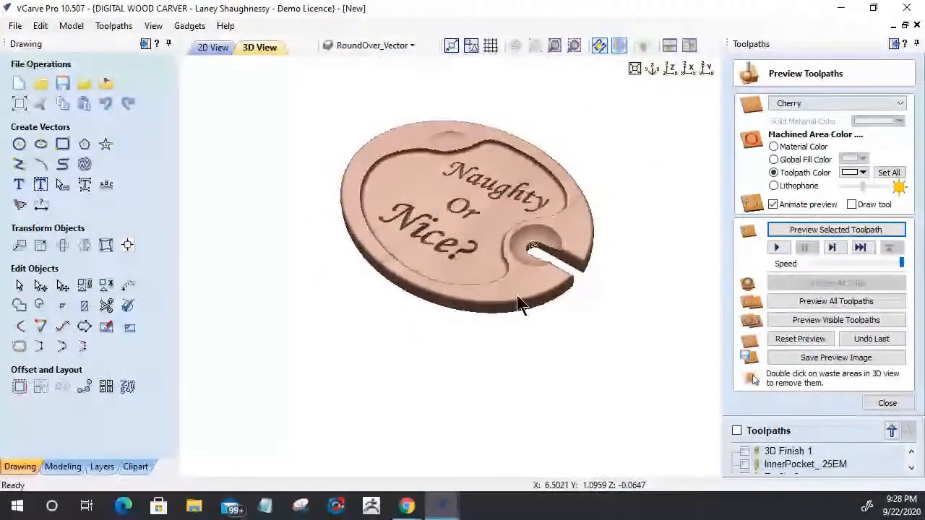
pyautogui.moveTo(520, 304); pyautogui.dragTo(553, 272)
pyautogui.scroll(2, 430, 270)
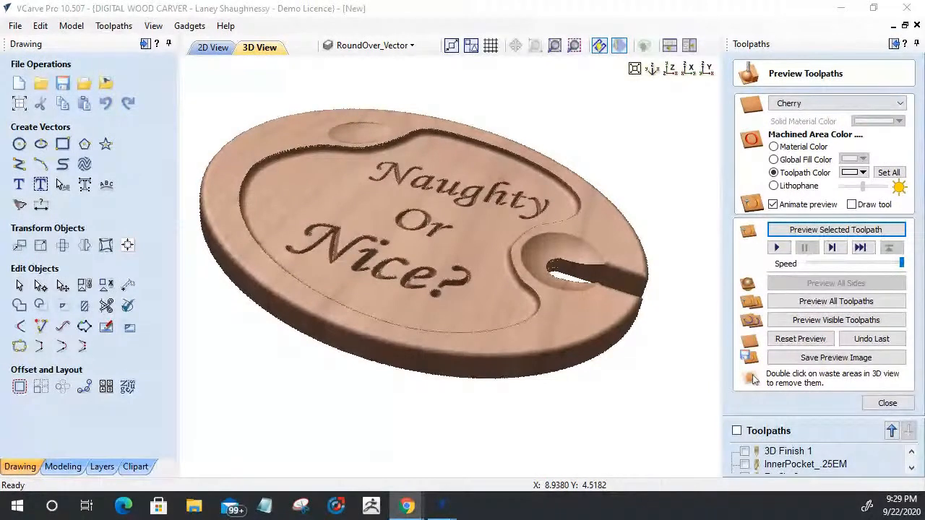
# Open the photo IMG_1244.JPG from File Explorer and inspect the dark Hampshire County plate up close
pyautogui.press('super+e')
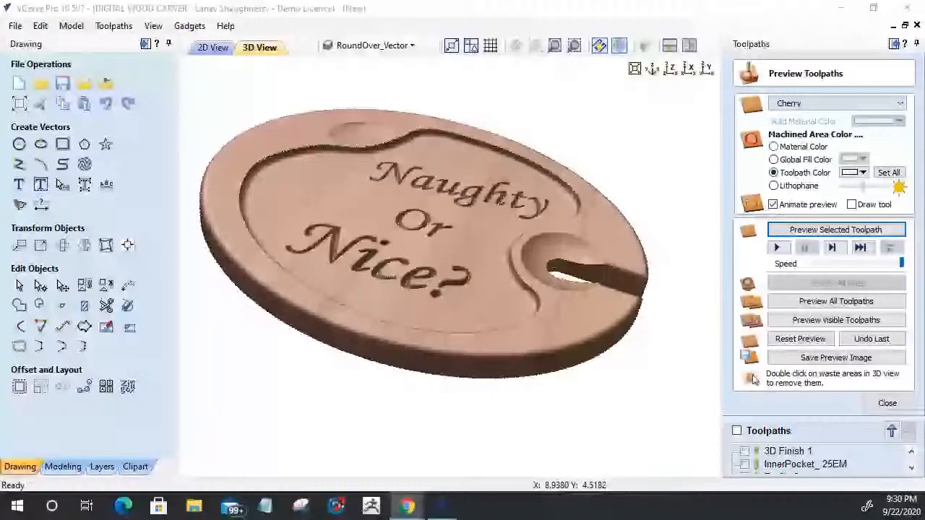
pyautogui.click(397, 515)
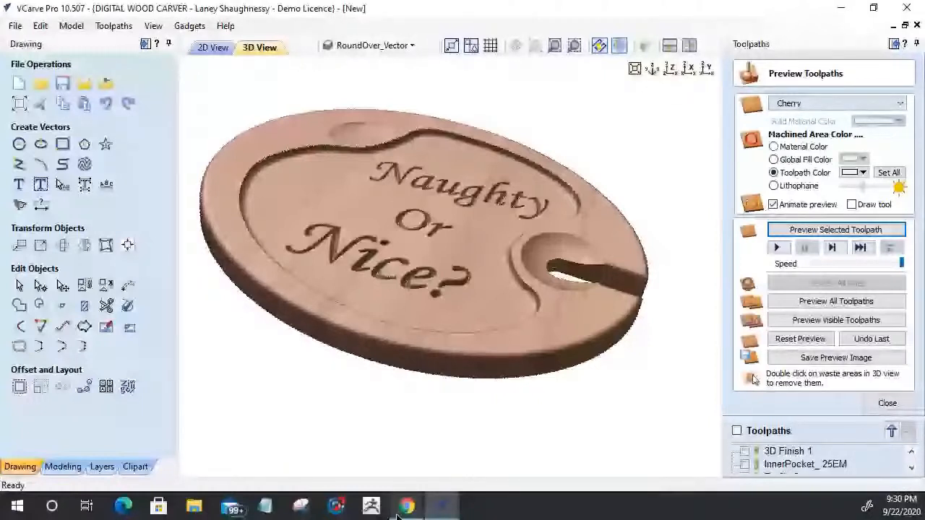
pyautogui.click(189, 510)
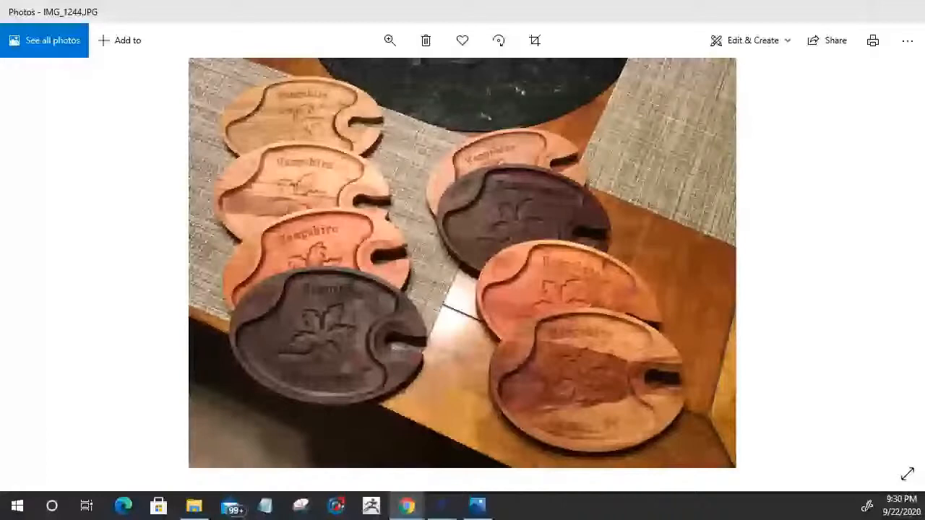
pyautogui.click(388, 43)
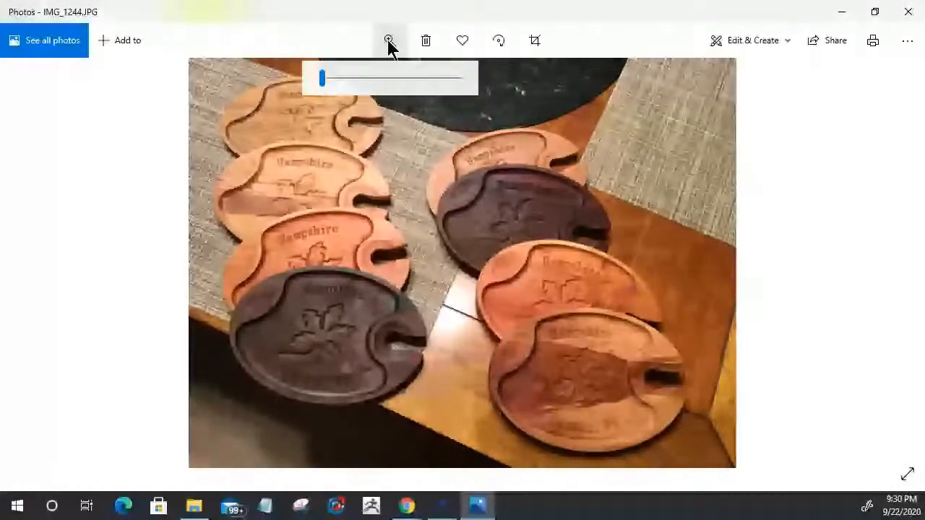
pyautogui.moveTo(322, 78); pyautogui.dragTo(344, 81)
pyautogui.moveTo(385, 294); pyautogui.dragTo(331, 270)
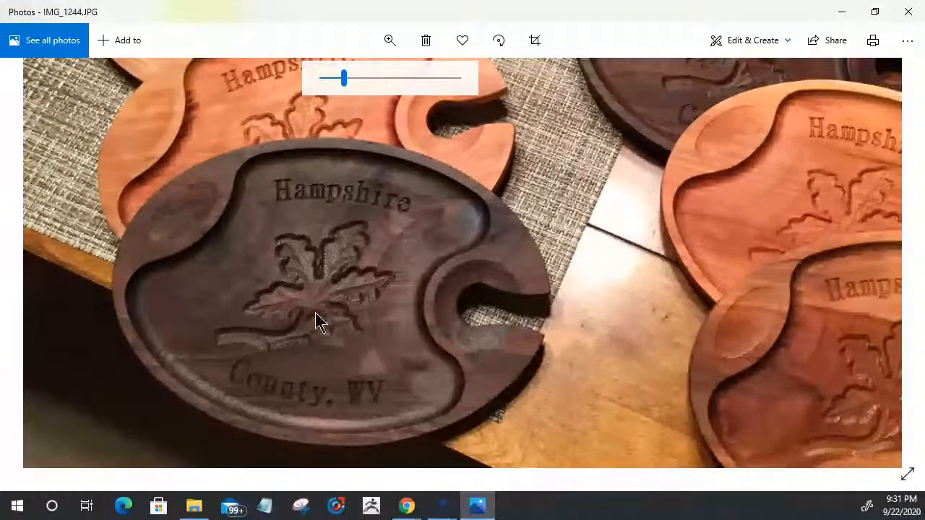
pyautogui.moveTo(255, 271)
pyautogui.mouseDown()
pyautogui.moveTo(91, 302)
pyautogui.moveTo(100, 518)
pyautogui.moveTo(388, 419)
pyautogui.moveTo(335, 307)
pyautogui.moveTo(259, 264)
pyautogui.mouseUp()
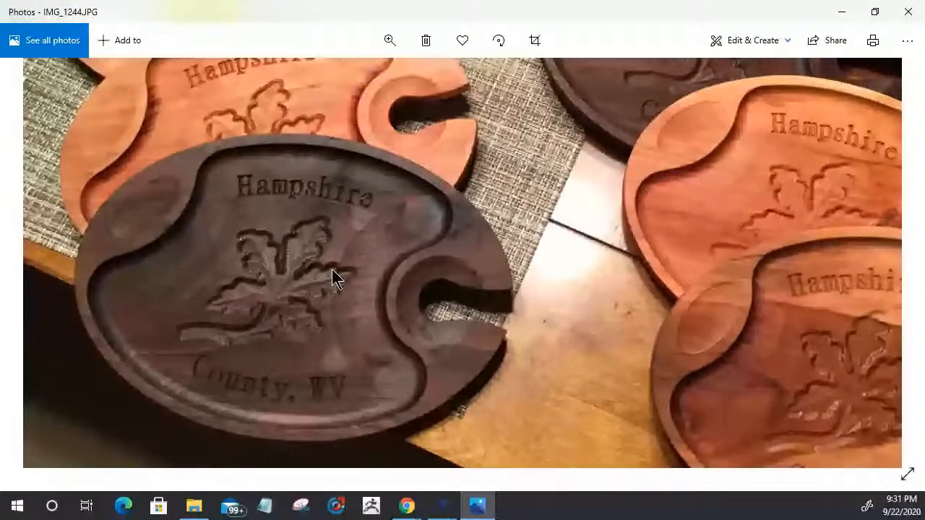
# Show the whole photo again, and close it and File Explorer to return to VCarve Pro
pyautogui.click(390, 41)
pyautogui.moveTo(354, 78); pyautogui.dragTo(301, 77)
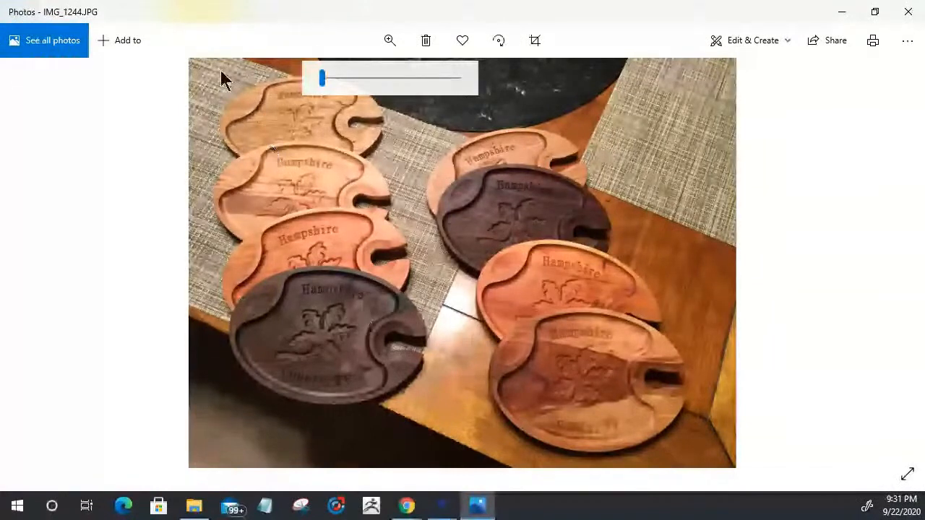
pyautogui.click(907, 15)
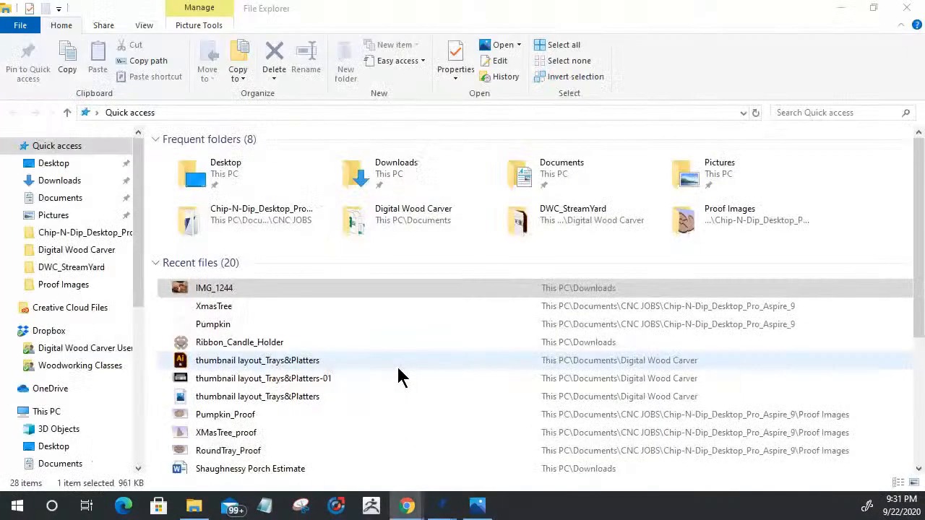
pyautogui.click(906, 10)
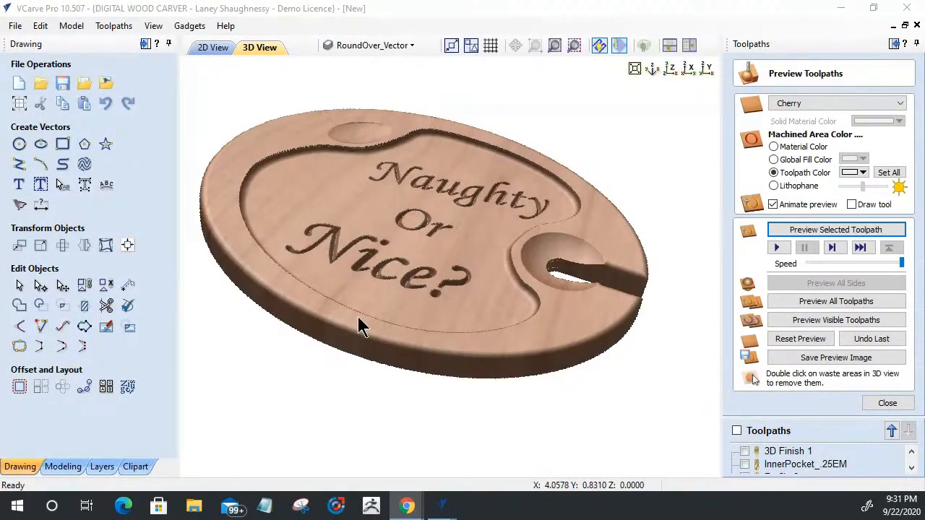
# Look at the round divided tray drawing in the other VCarve Pro window and return to inspect the plate's 3D preview
pyautogui.scroll(-2, 390, 321)
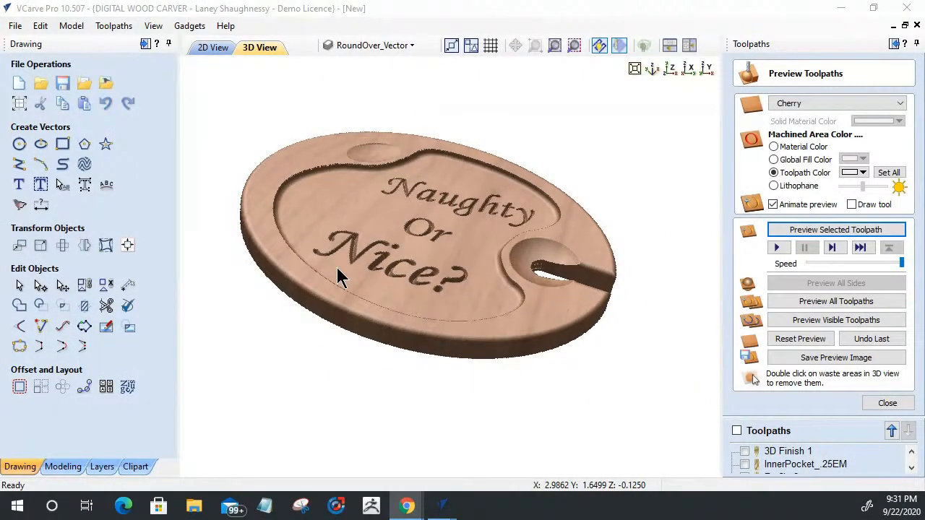
pyautogui.moveTo(337, 269); pyautogui.dragTo(520, 241)
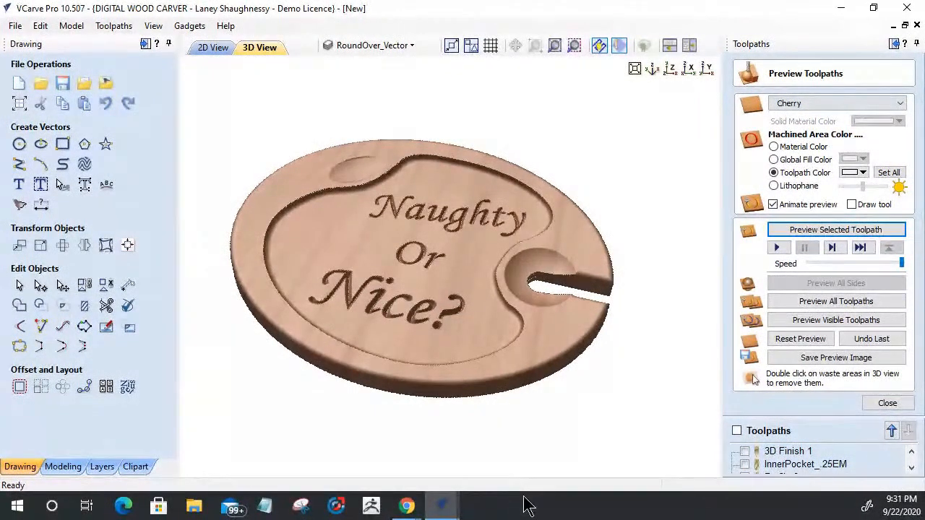
pyautogui.moveTo(460, 515)
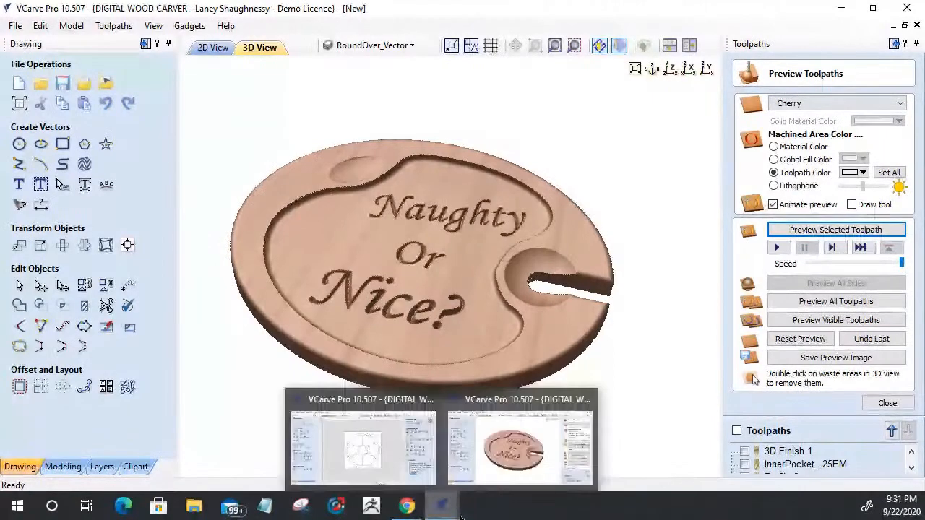
pyautogui.click(368, 461)
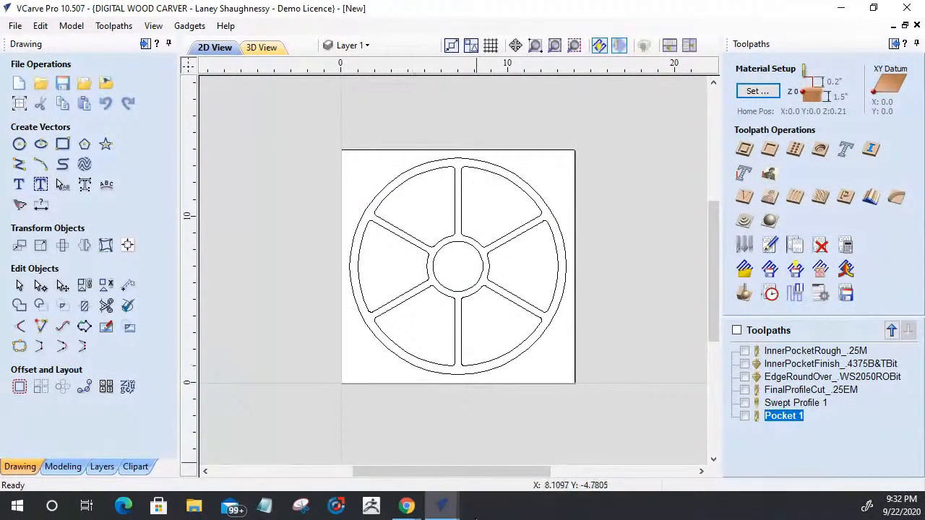
pyautogui.moveTo(448, 506)
pyautogui.click(516, 454)
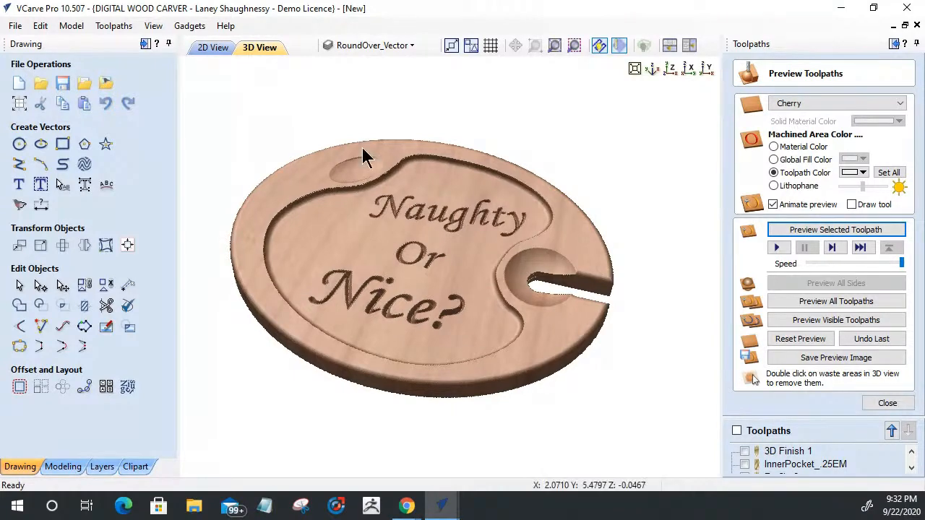
pyautogui.moveTo(498, 334); pyautogui.dragTo(492, 262)
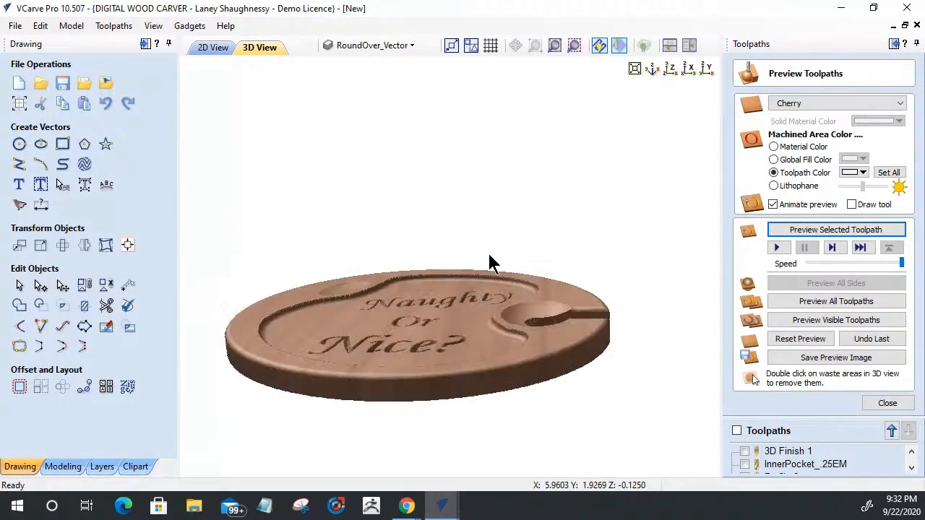
pyautogui.moveTo(458, 342); pyautogui.dragTo(443, 364)
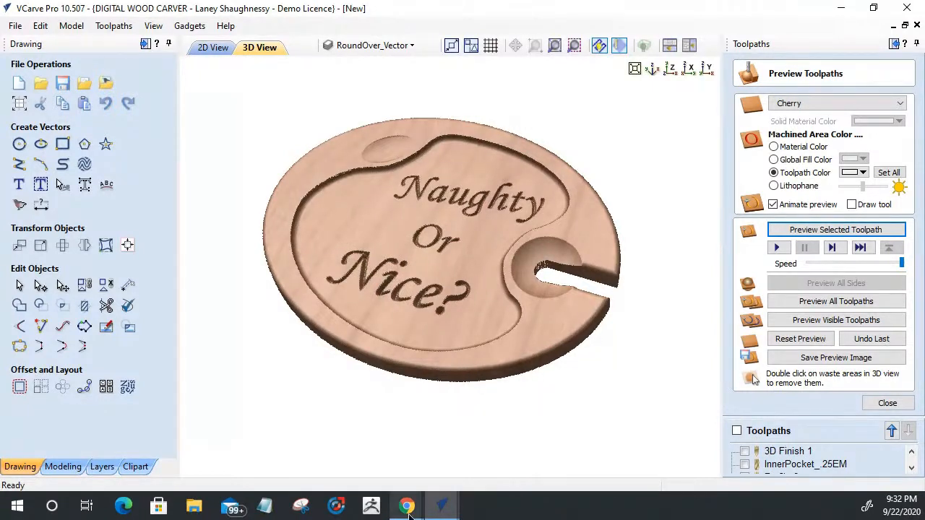
# Revisit the divided tray drawing and return to the plate's 3D preview to examine the food pocket's inner edge closely
pyautogui.moveTo(408, 514)
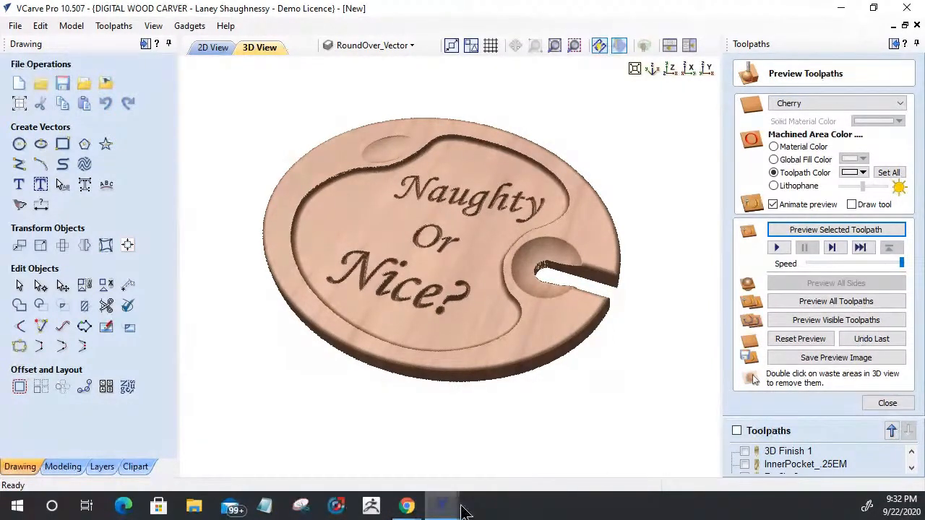
pyautogui.moveTo(442, 505)
pyautogui.click(377, 453)
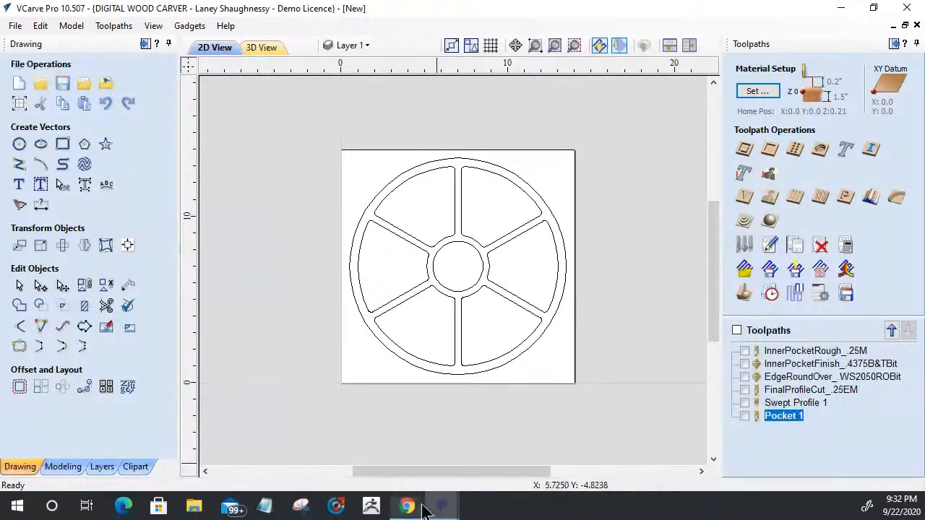
pyautogui.moveTo(441, 508)
pyautogui.click(522, 457)
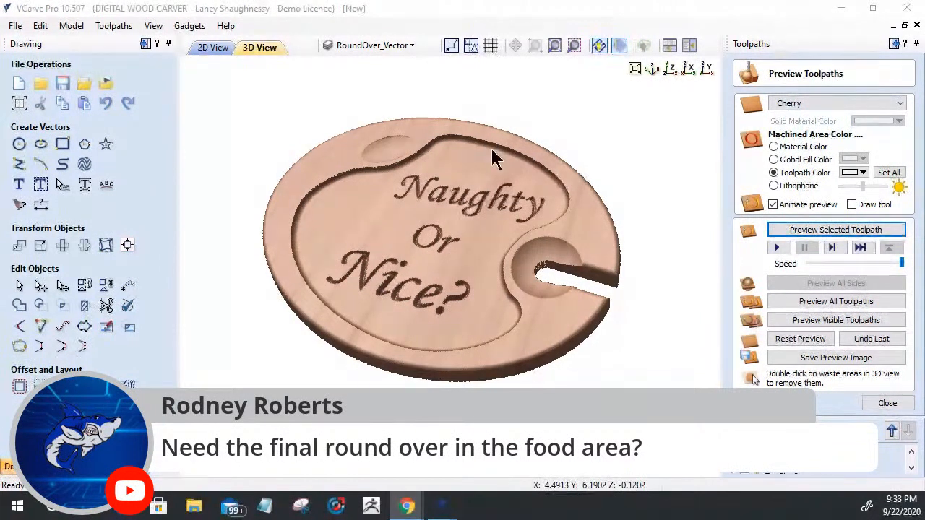
pyautogui.scroll(2, 491, 149)
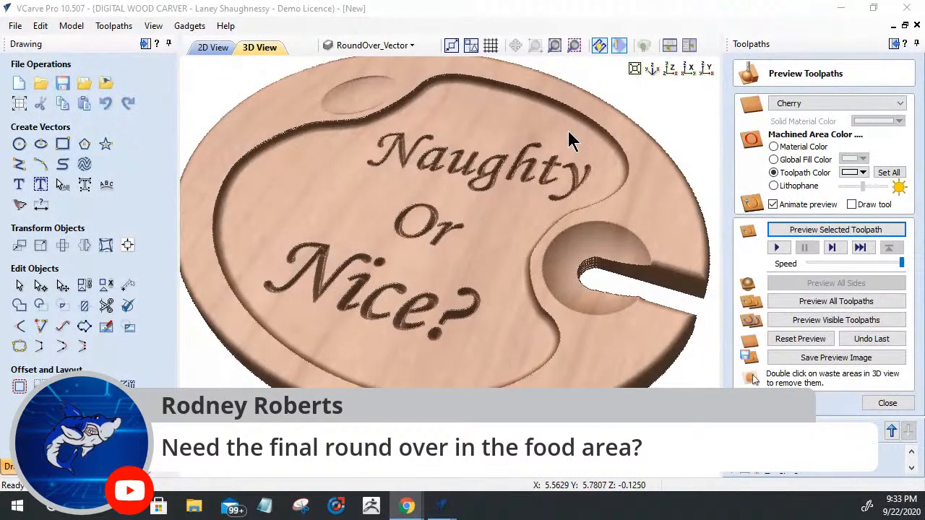
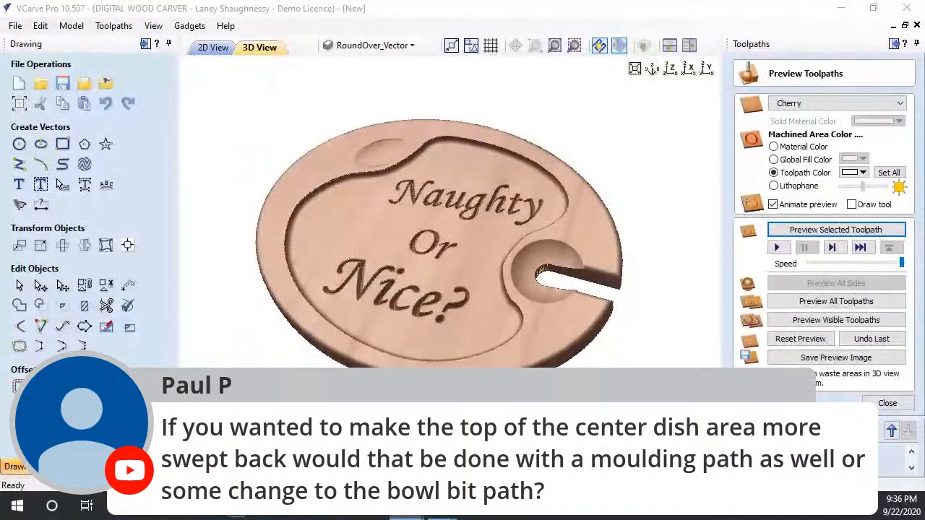
# Set the preview simulation quality to Extremely High (8 x Slower)
pyautogui.scroll(3, 376, 175)
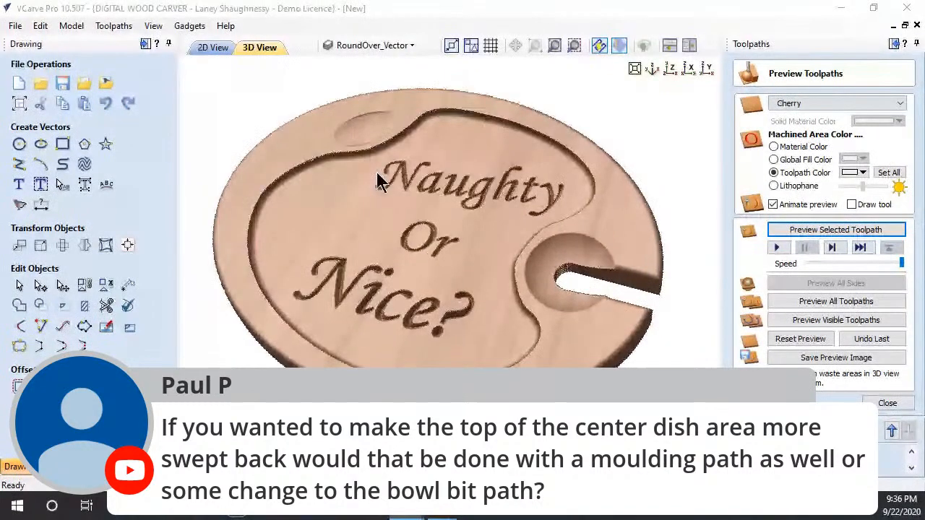
pyautogui.scroll(3, 569, 125)
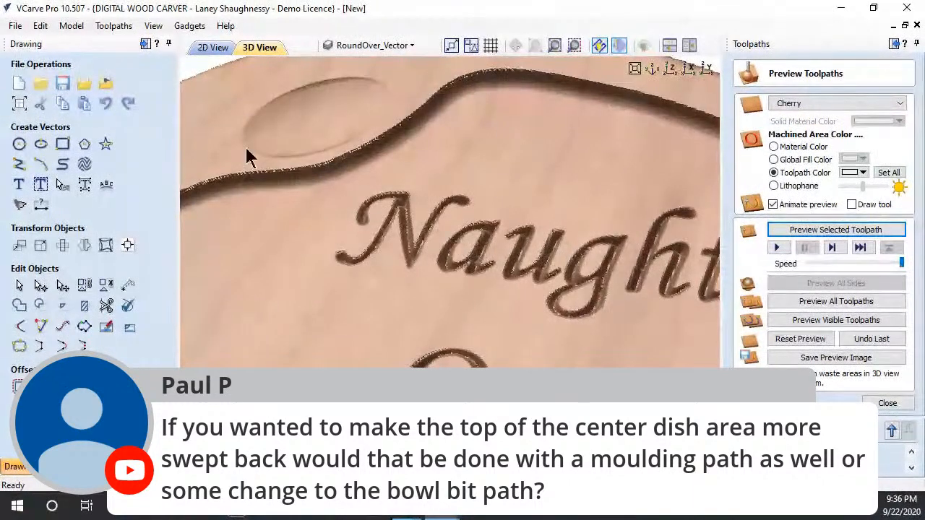
pyautogui.click(118, 29)
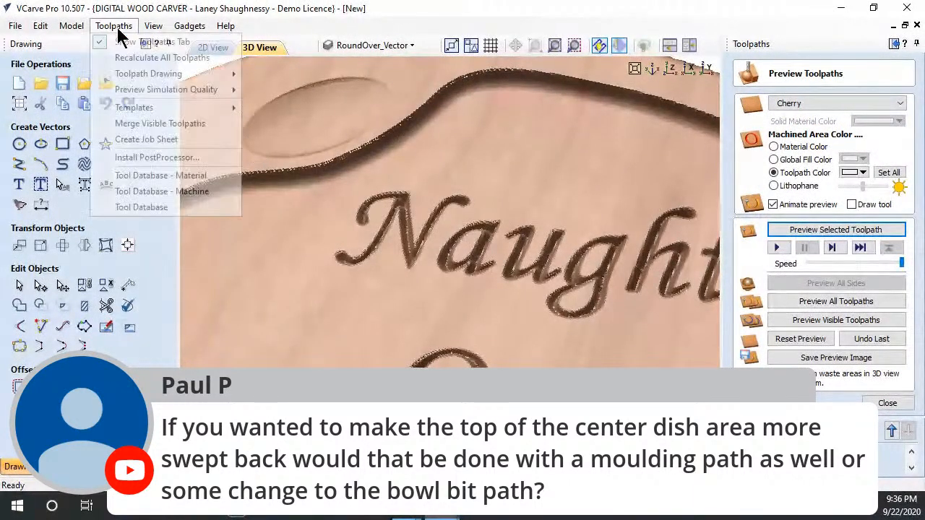
pyautogui.moveTo(170, 90)
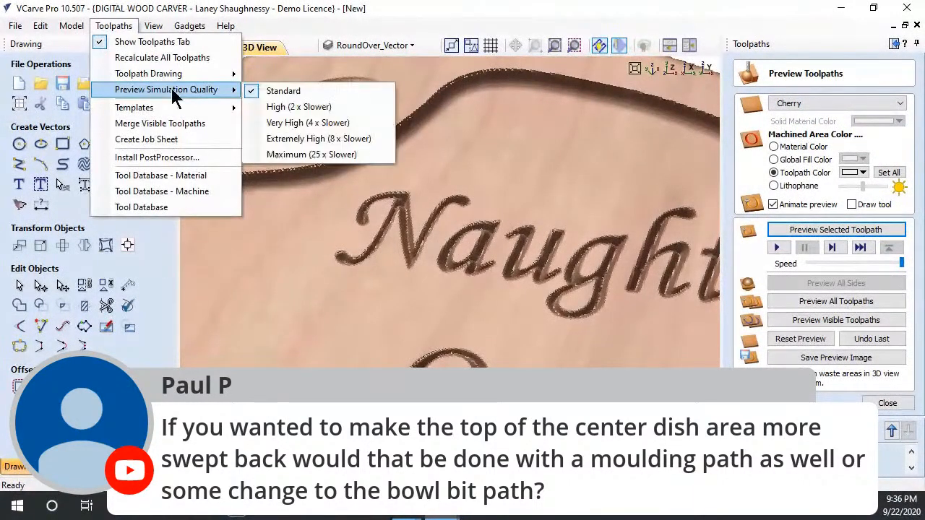
pyautogui.click(315, 143)
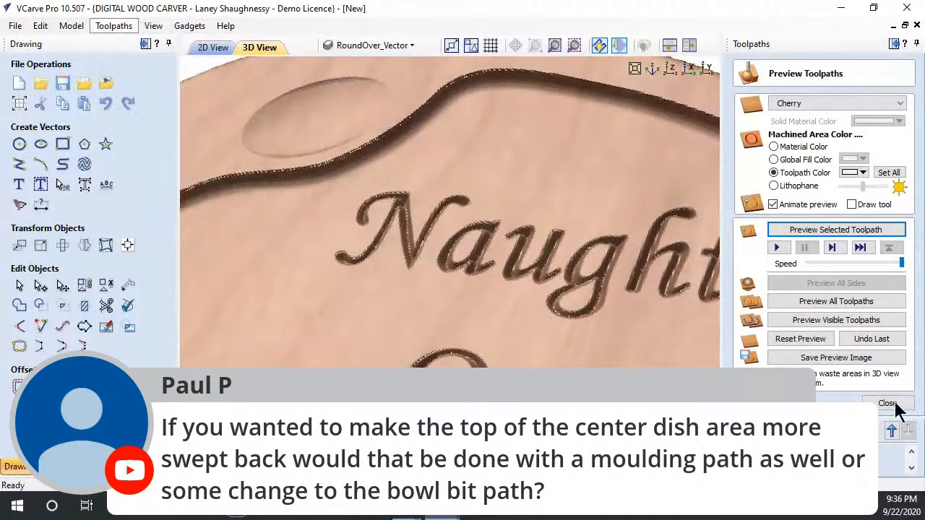
# Make all of the plate's toolpaths visible in the 3D view and preview every toolpath in the cherry material
pyautogui.click(887, 404)
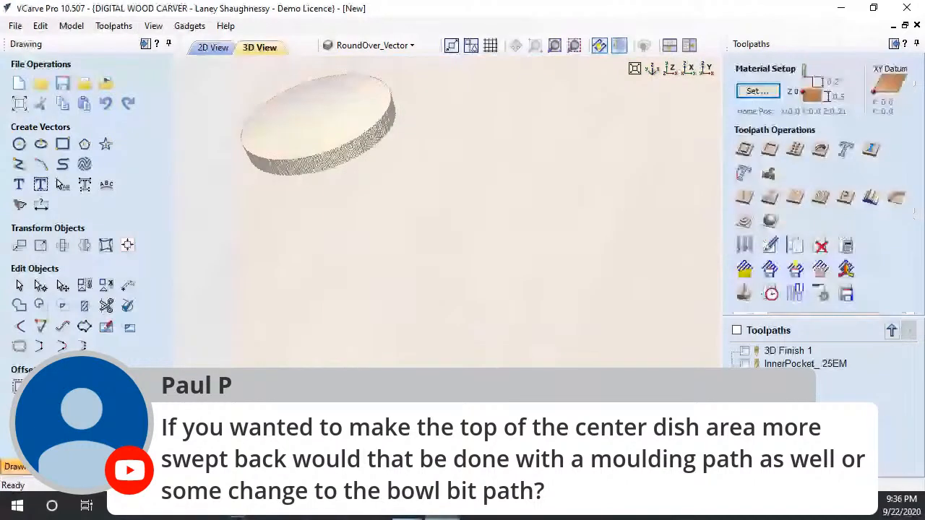
pyautogui.click(746, 351)
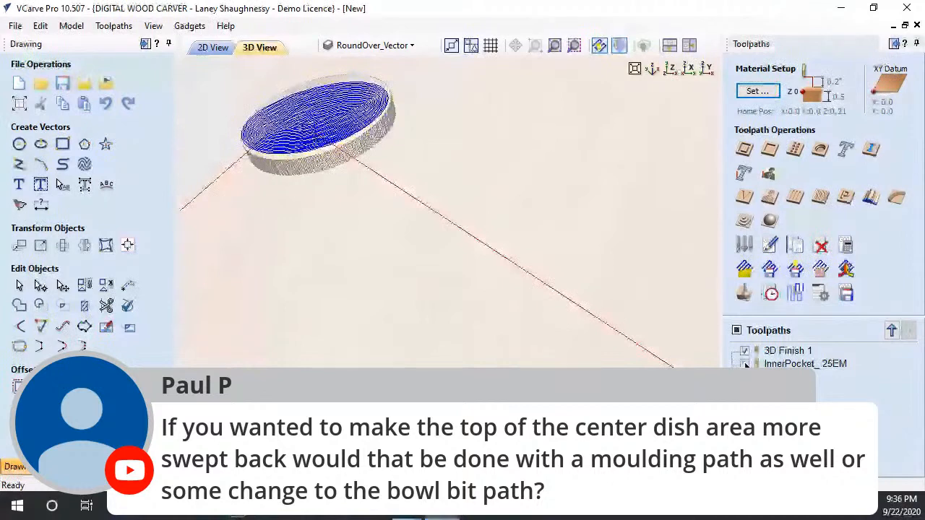
pyautogui.click(745, 363)
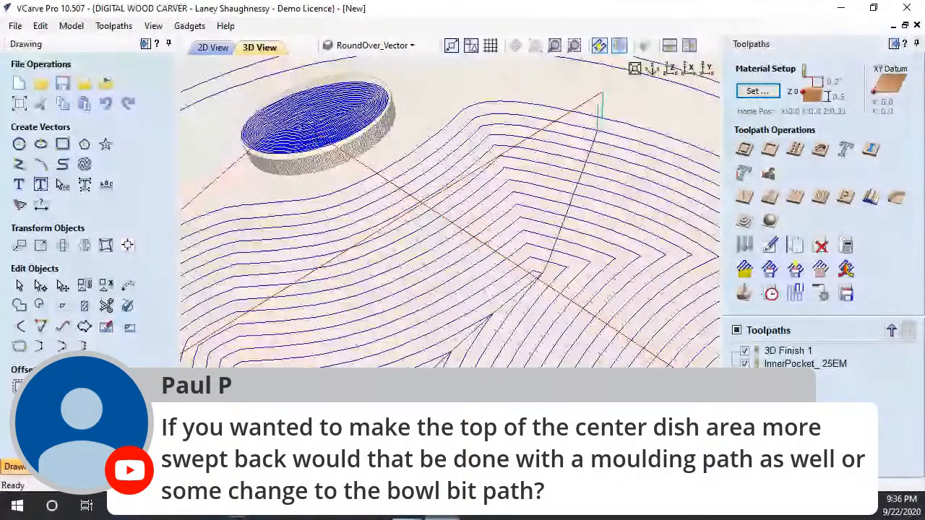
pyautogui.scroll(-4, 400, 203)
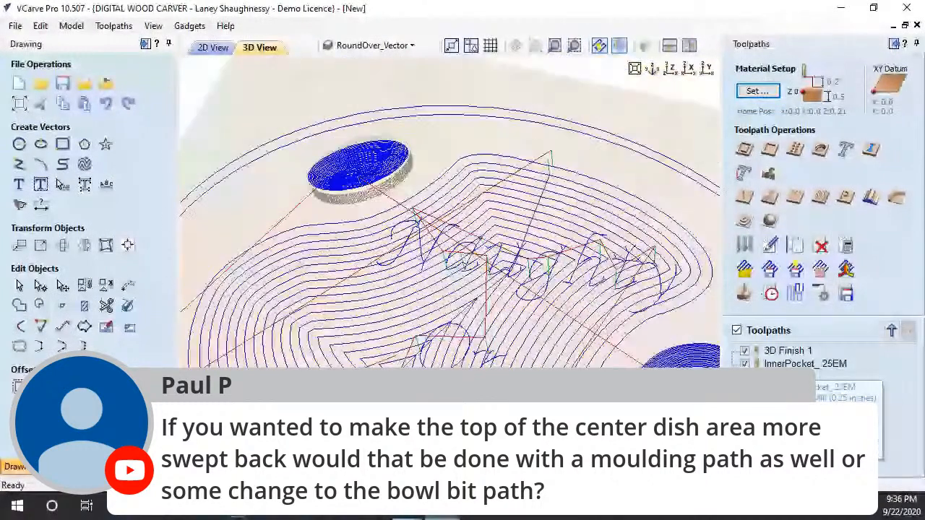
pyautogui.scroll(-1, 415, 224)
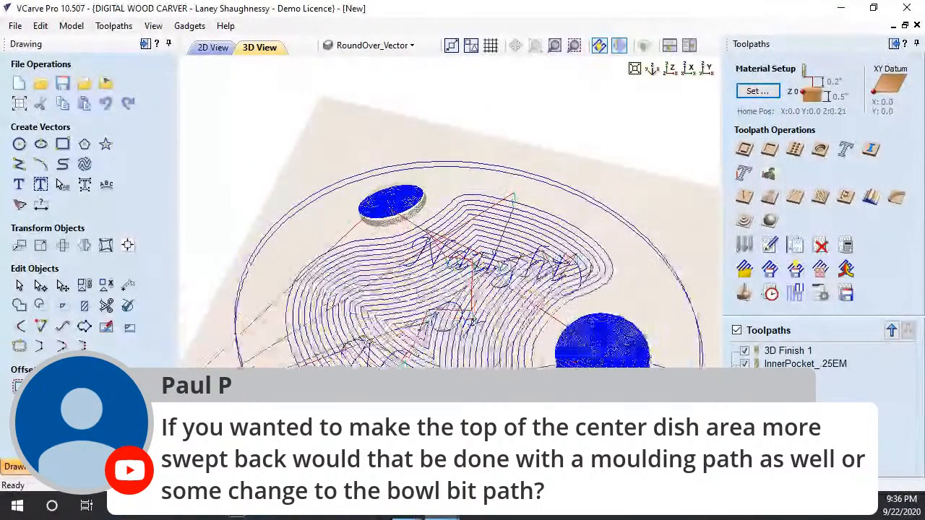
pyautogui.click(744, 293)
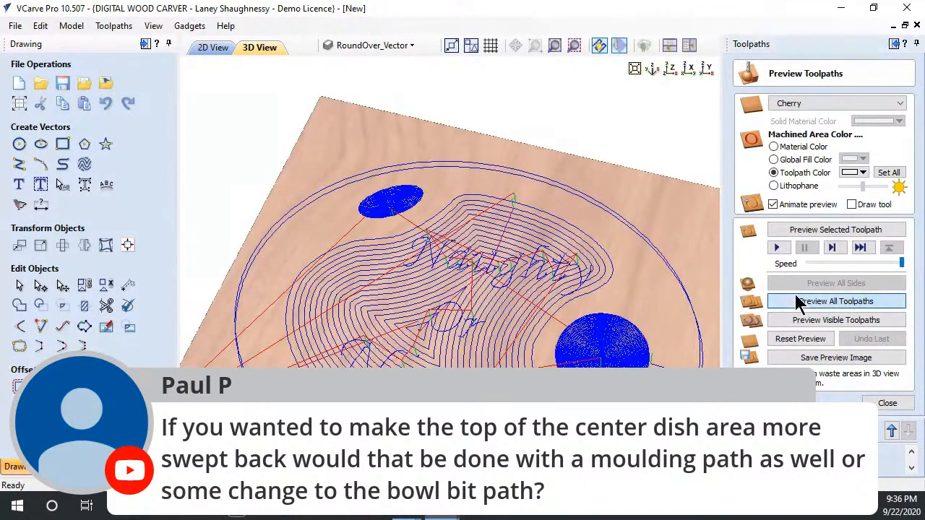
pyautogui.click(797, 302)
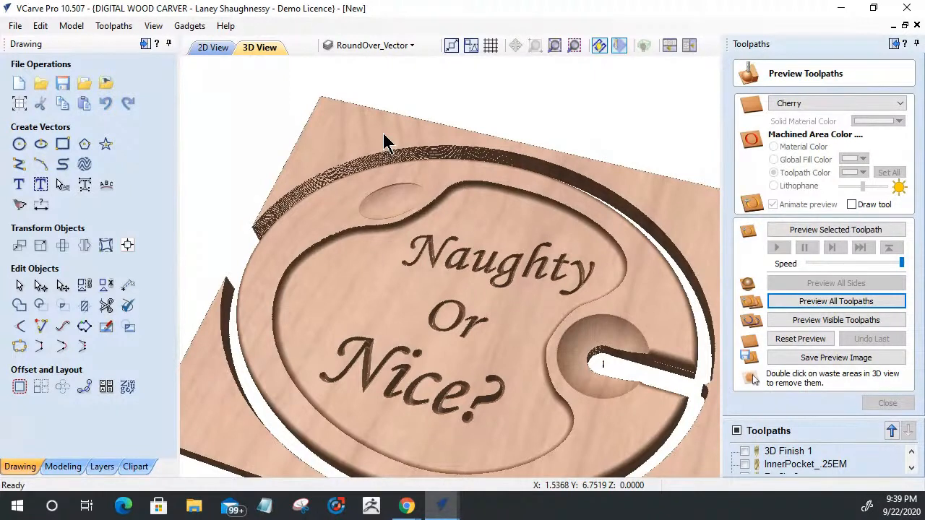
# Examine the previewed food pocket's edge, and start a chamfer toolpath with the 0.5-inch, 90-degree V-bit as its tool
pyautogui.scroll(4, 447, 234)
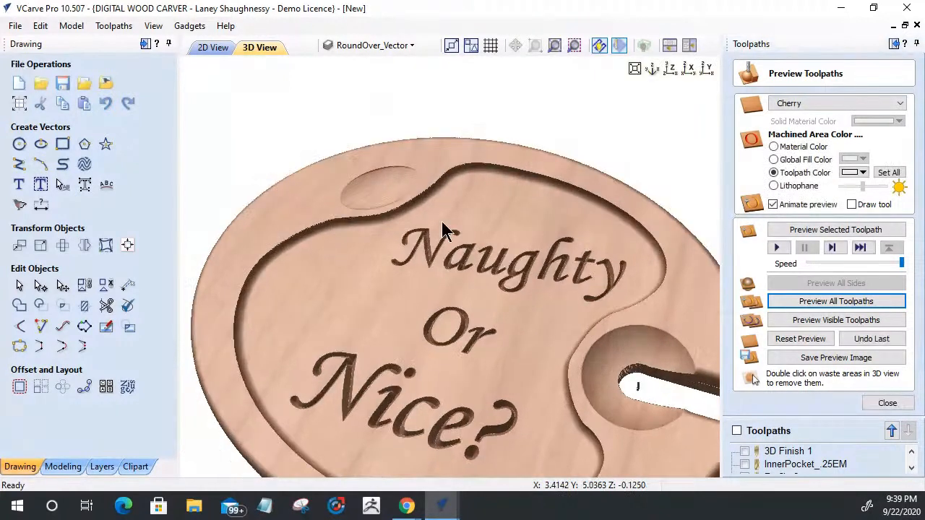
pyautogui.scroll(2, 563, 82)
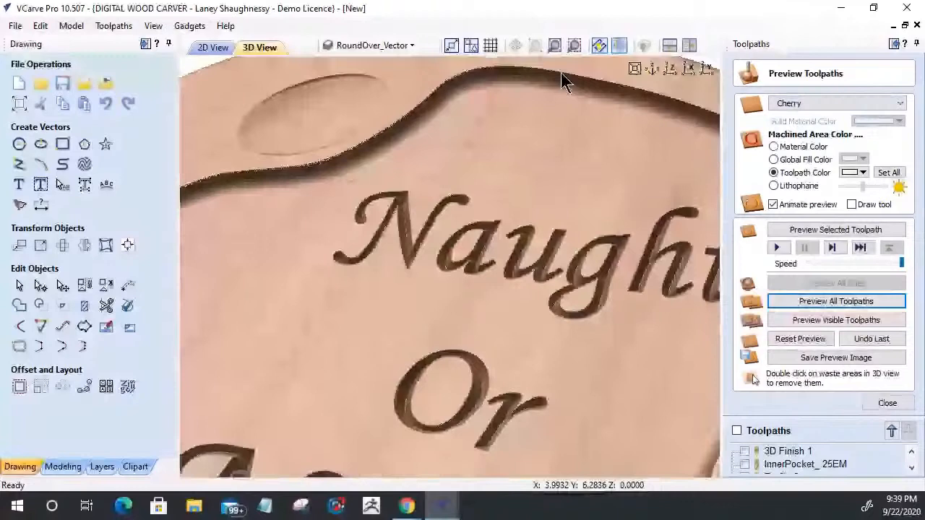
pyautogui.scroll(-1, 566, 83)
pyautogui.scroll(-1, 462, 120)
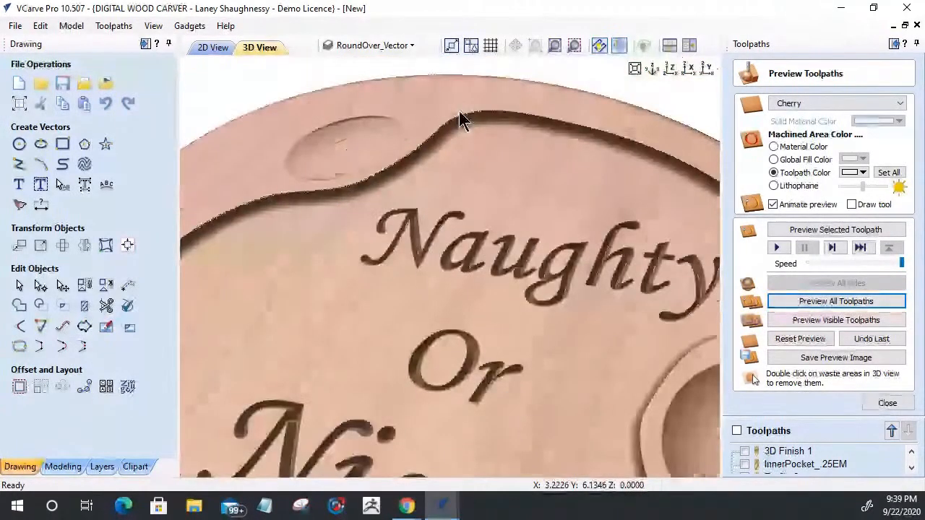
pyautogui.scroll(-2, 462, 120)
pyautogui.click(895, 402)
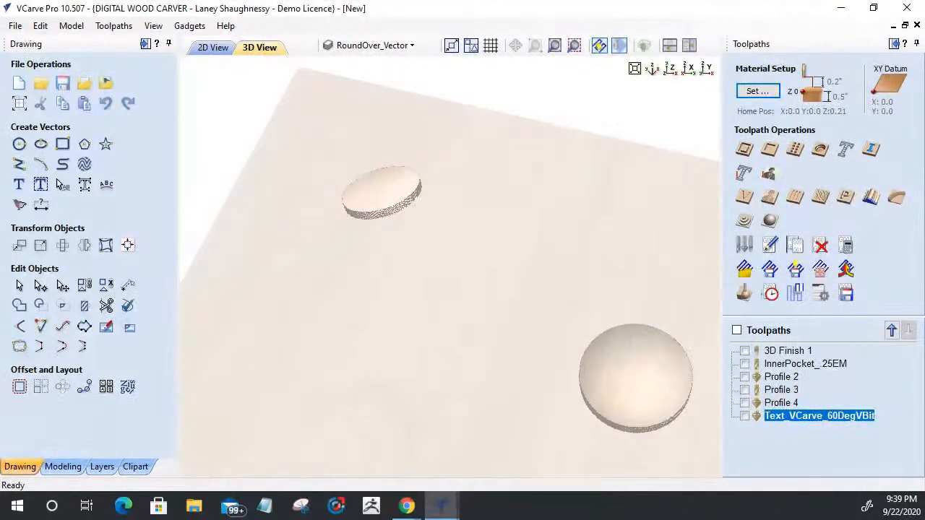
pyautogui.click(895, 201)
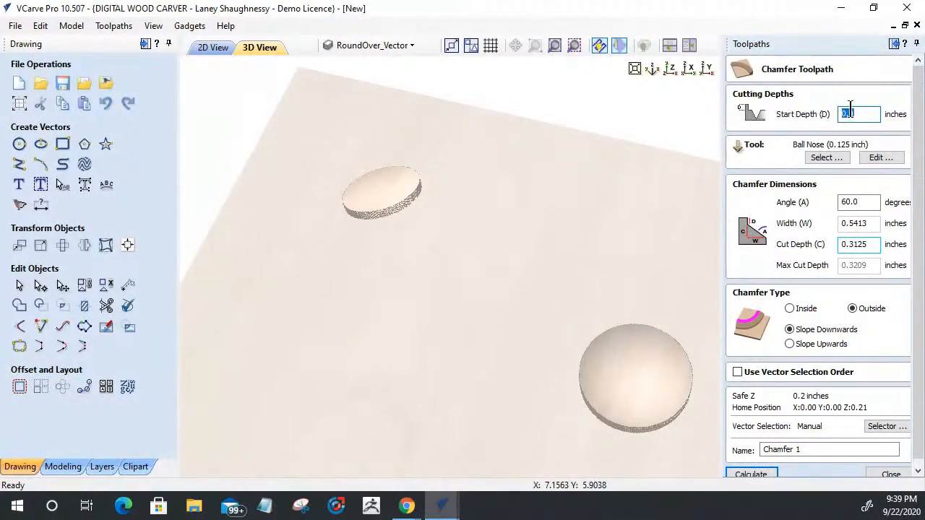
pyautogui.click(824, 159)
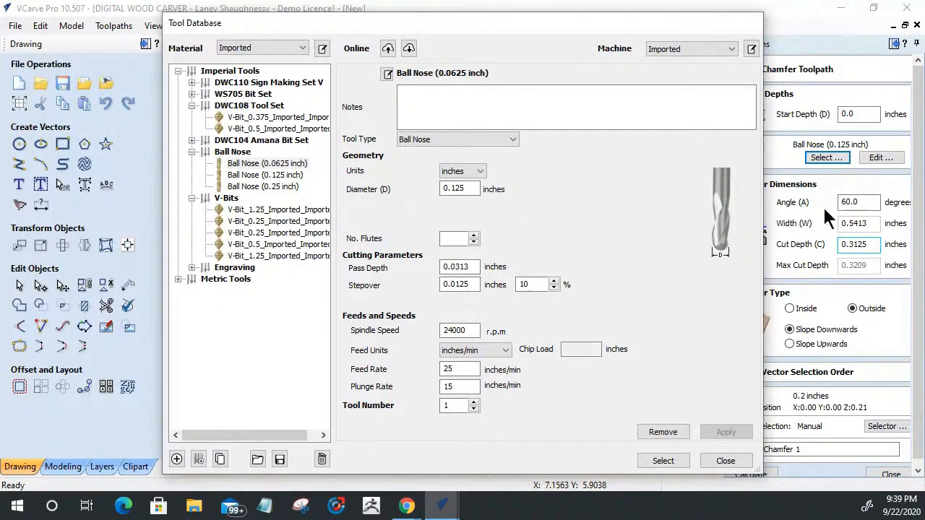
pyautogui.click(782, 145)
pyautogui.click(260, 257)
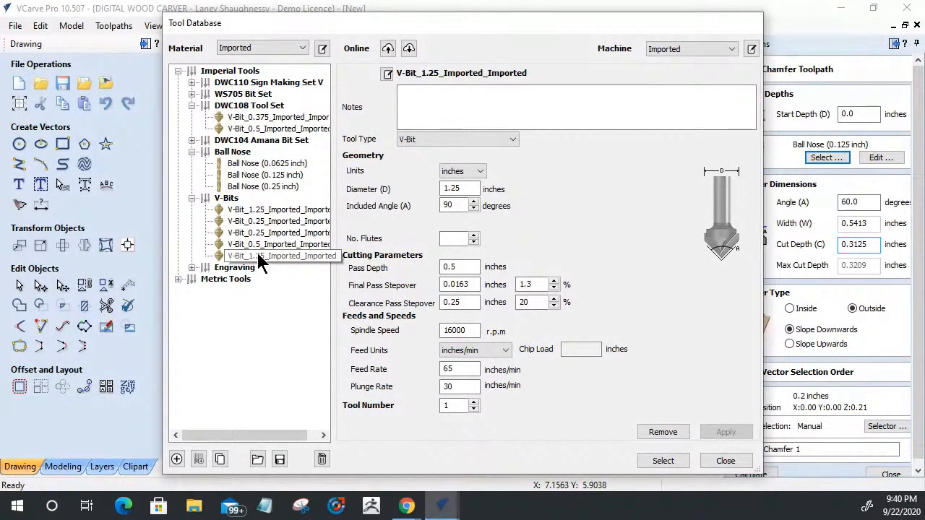
pyautogui.click(260, 245)
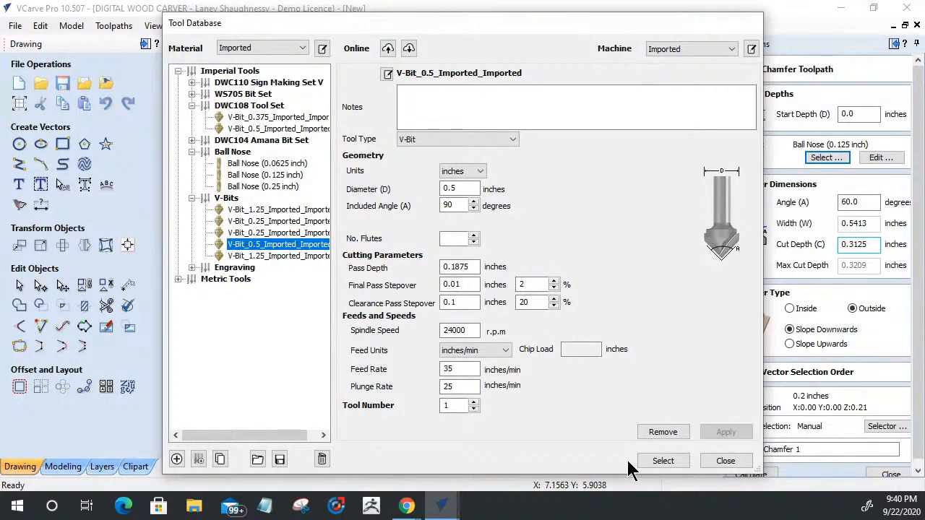
pyautogui.click(652, 465)
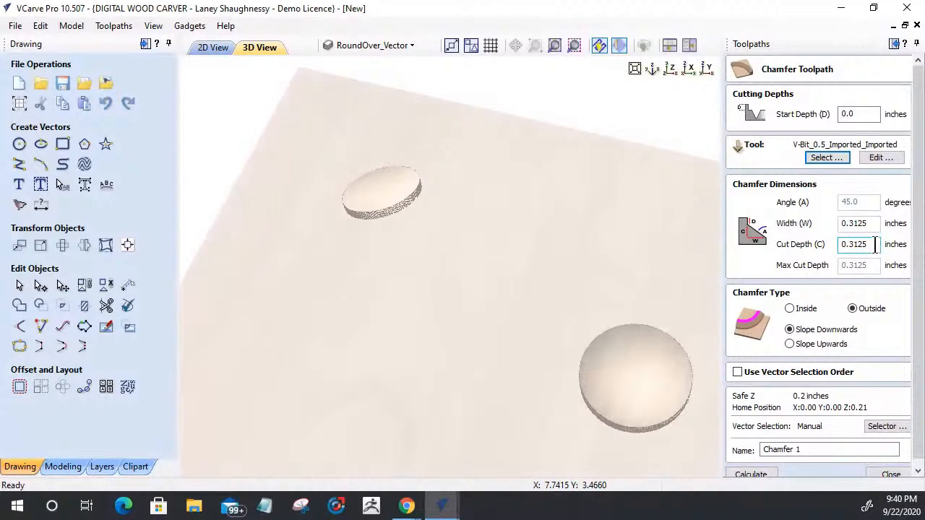
# Set the chamfer's cut depth to 0.125 inches and make it an inside chamfer that slopes downwards
pyautogui.moveTo(877, 244); pyautogui.dragTo(798, 242)
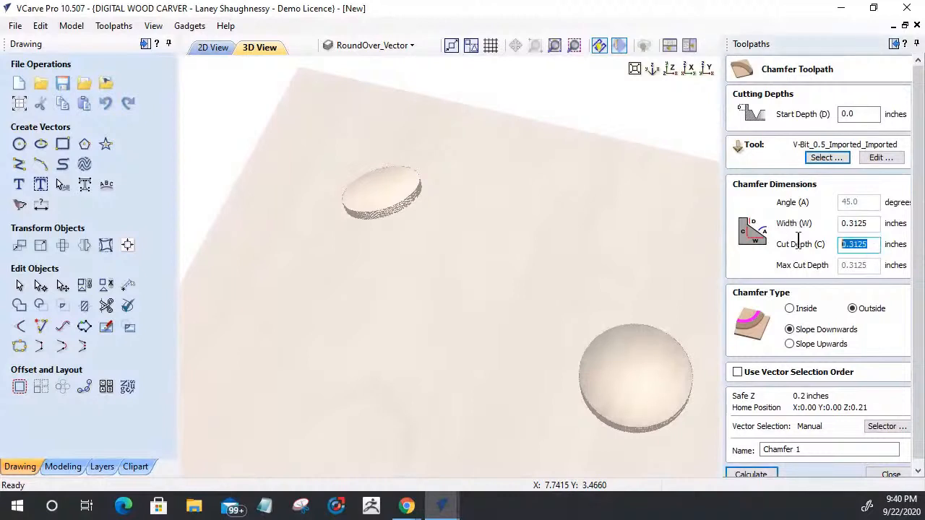
pyautogui.doubleClick(862, 220)
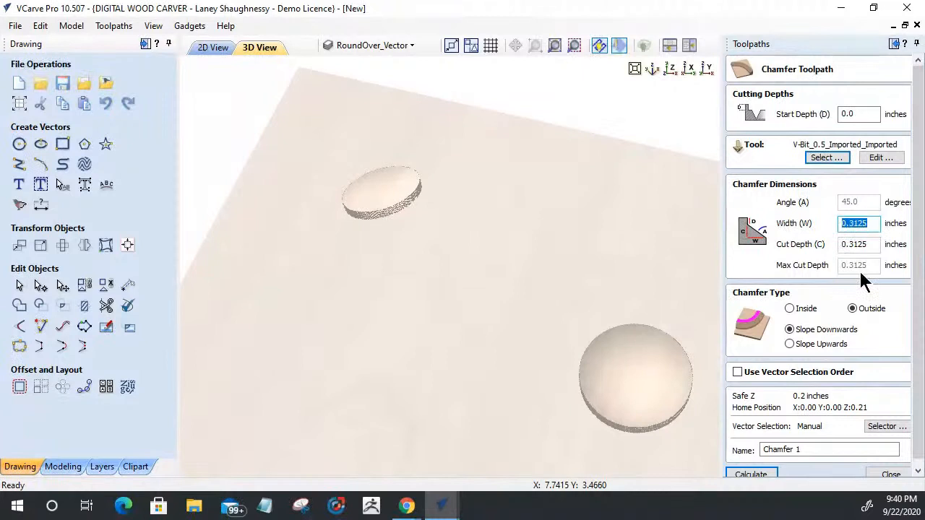
pyautogui.moveTo(869, 243); pyautogui.dragTo(796, 244)
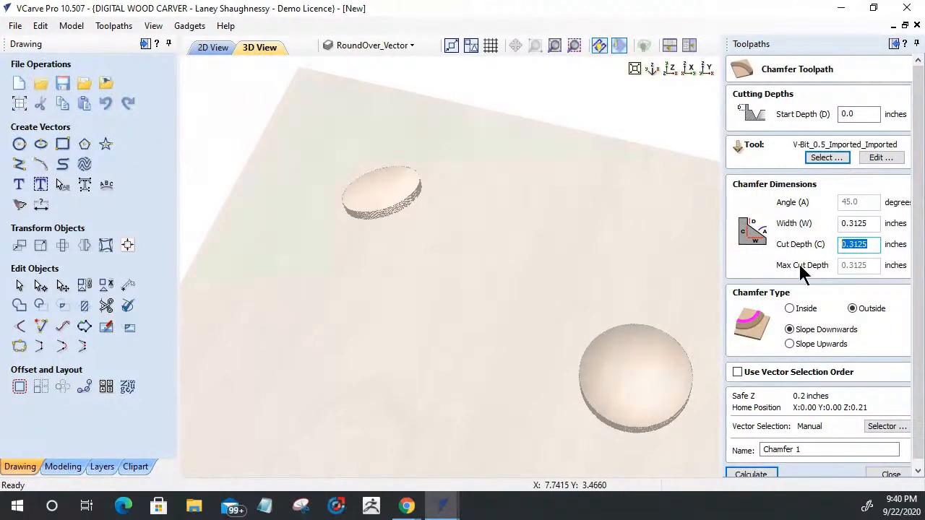
pyautogui.write('.125')
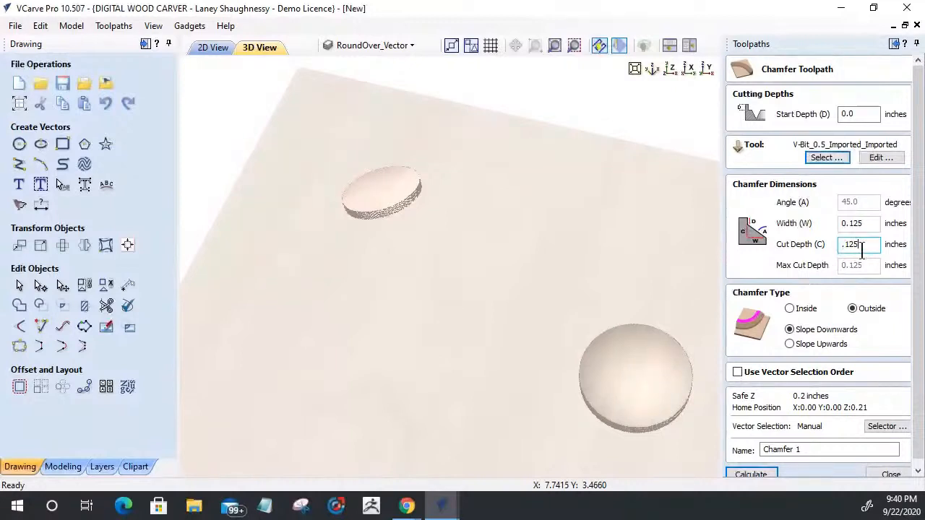
pyautogui.hotkey('shift', 'Tab')
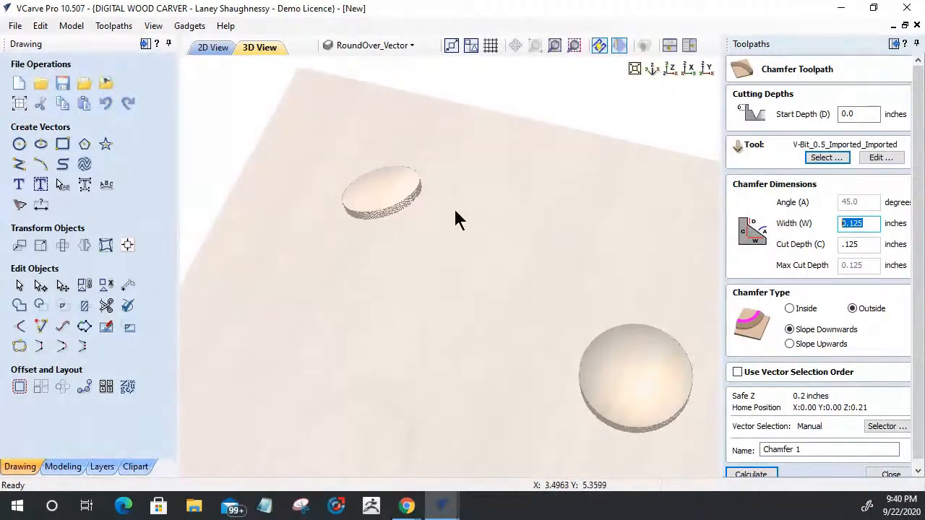
pyautogui.click(789, 308)
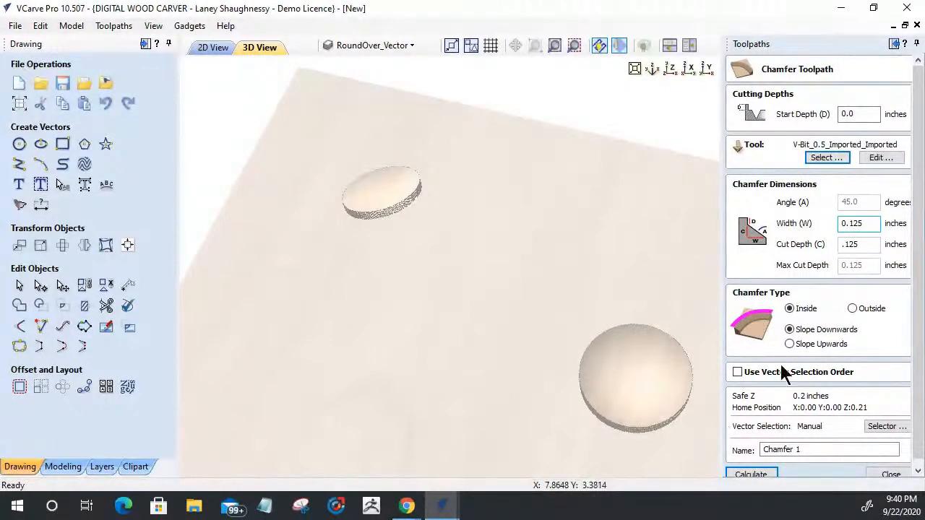
pyautogui.click(790, 345)
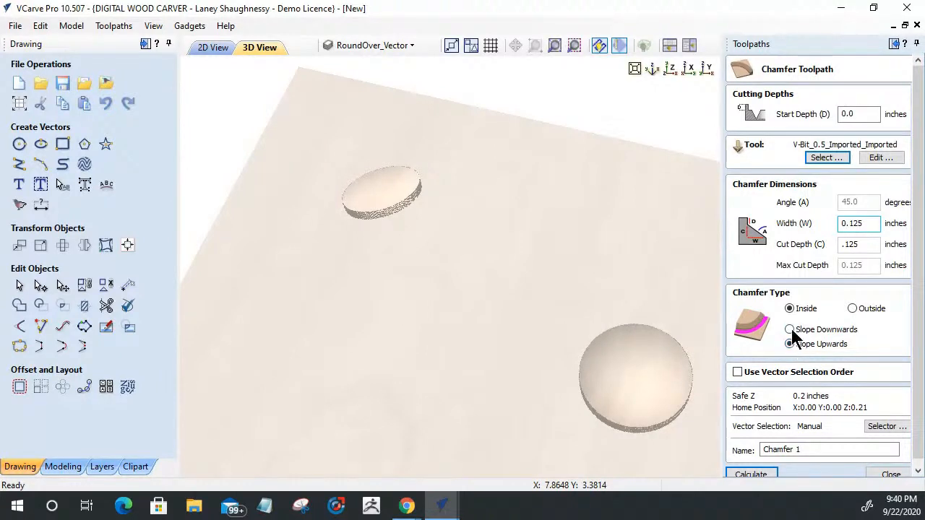
pyautogui.click(791, 331)
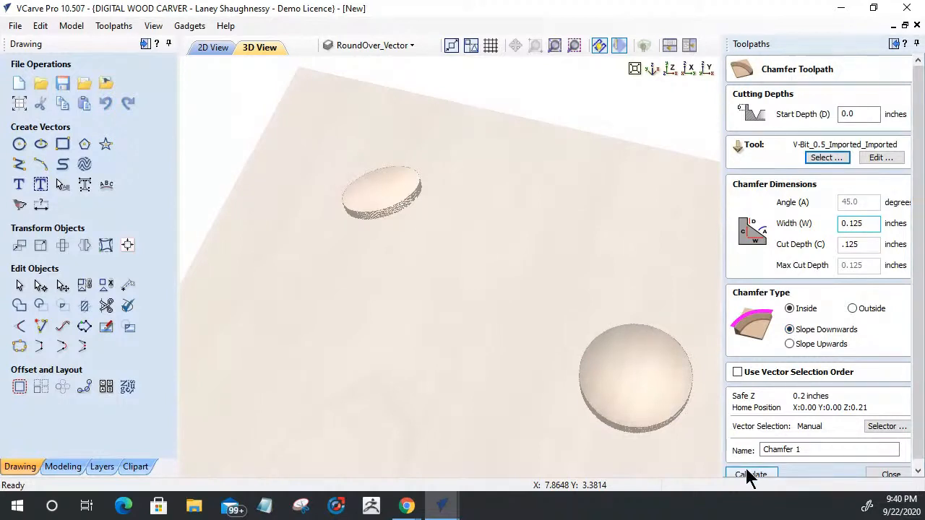
# Calculate the chamfer toolpath on the food pocket's outline around the lettering and return to the toolpath preview
pyautogui.click(212, 48)
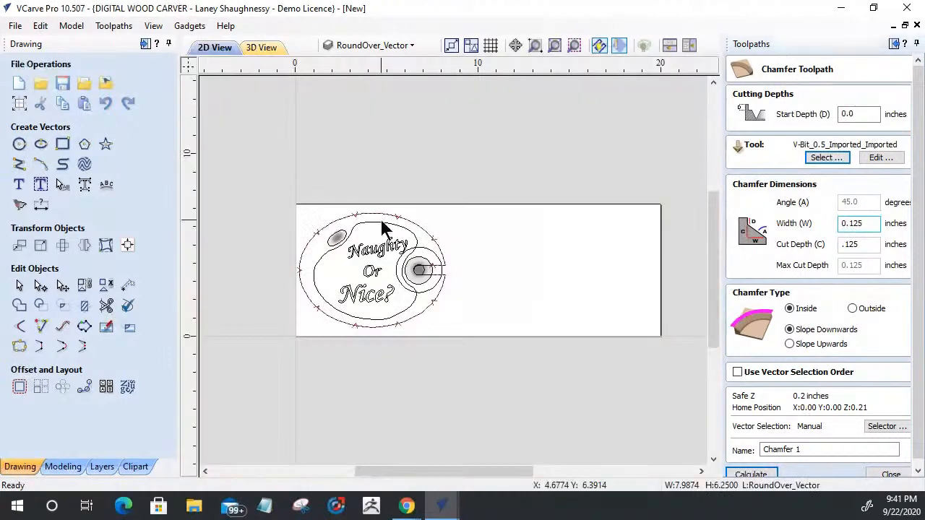
pyautogui.click(381, 222)
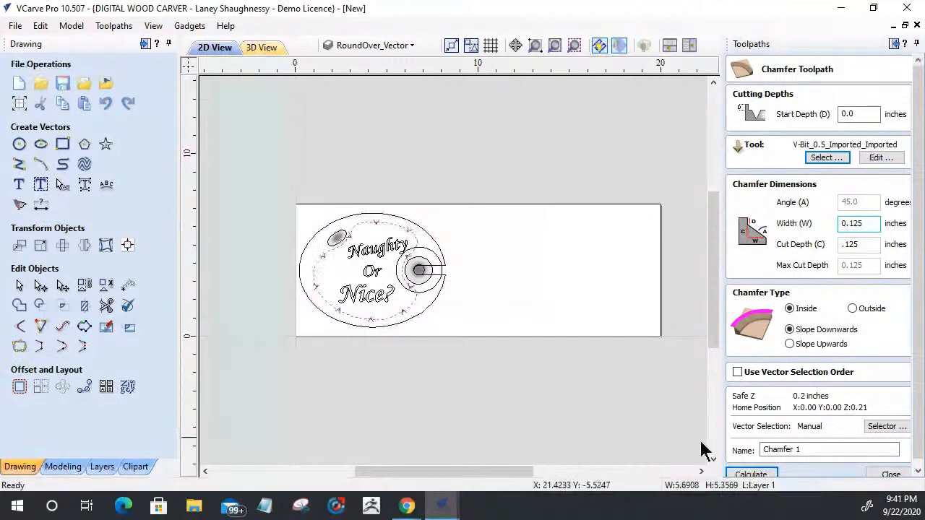
pyautogui.click(744, 474)
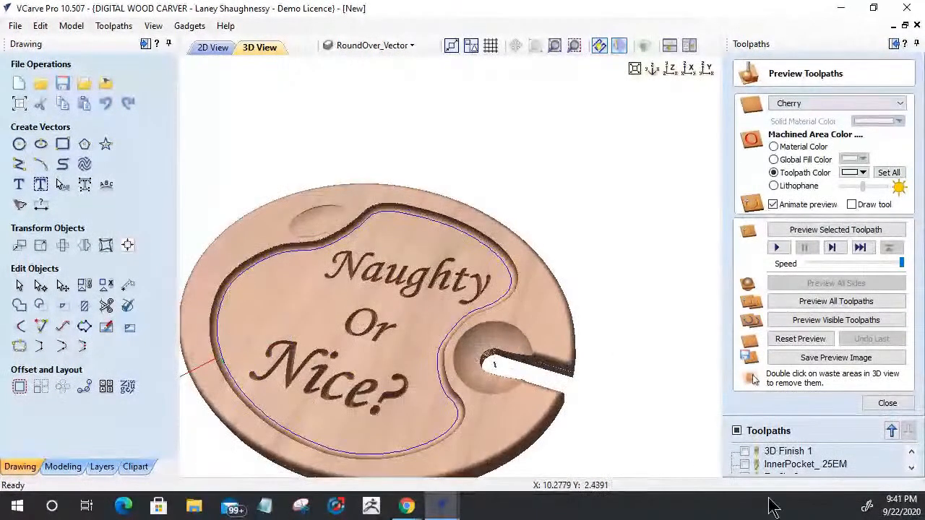
pyautogui.click(888, 403)
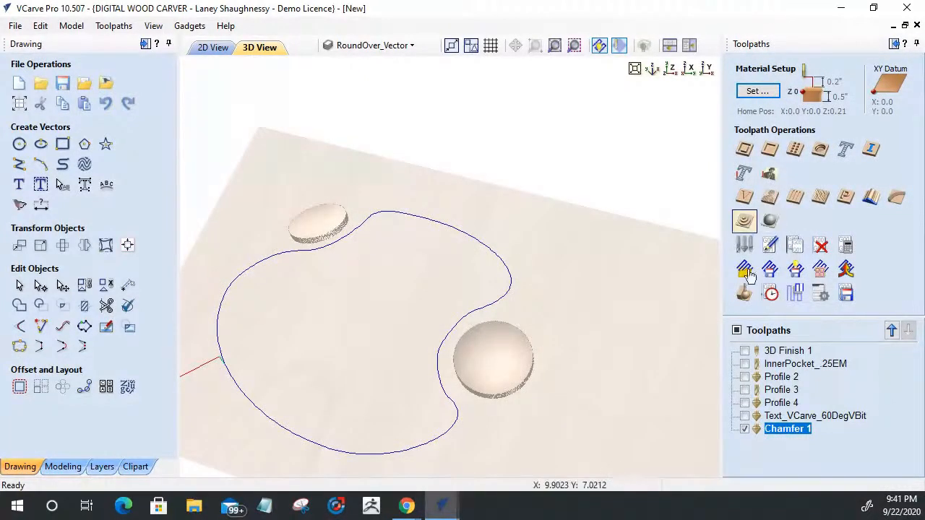
pyautogui.click(736, 330)
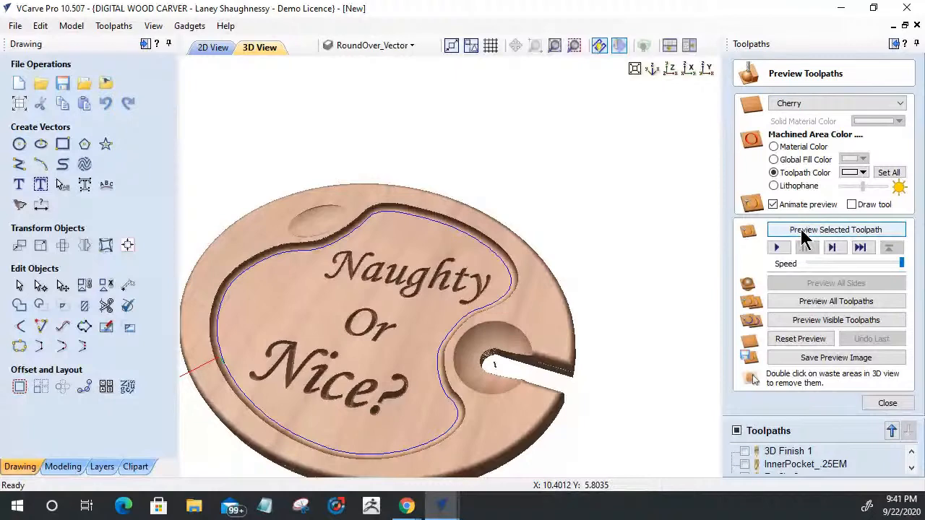
# Simulate the visible toolpath, reset the preview to the uncut board, and make the InnerPocket_.25EM and Chamfer 1 toolpaths visible
pyautogui.click(803, 323)
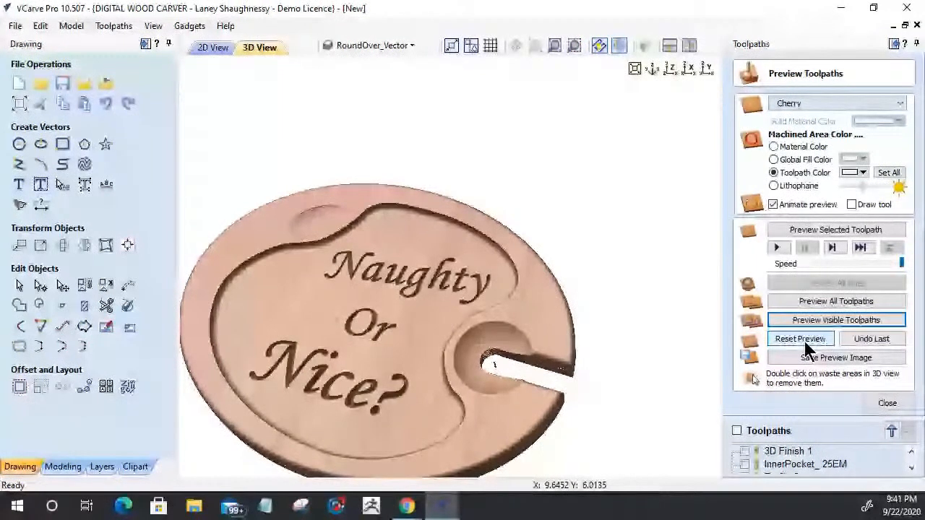
pyautogui.click(802, 341)
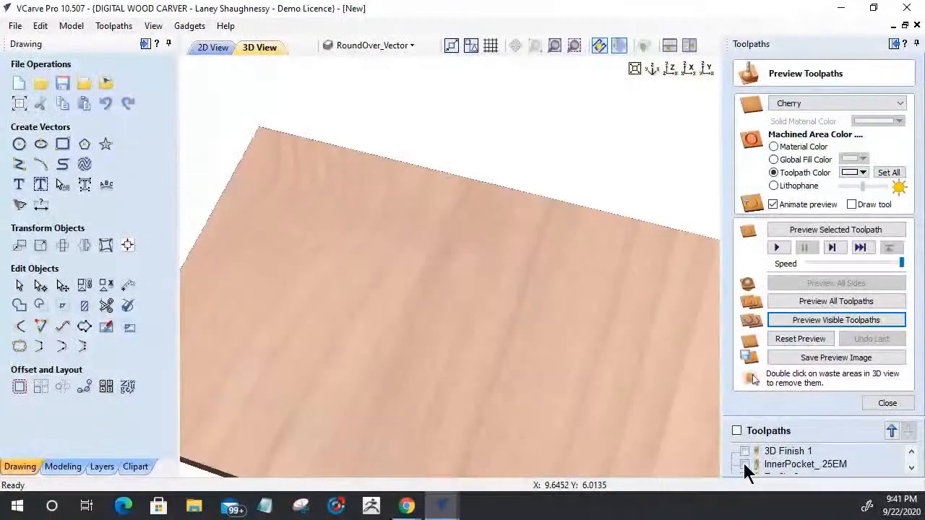
pyautogui.click(744, 465)
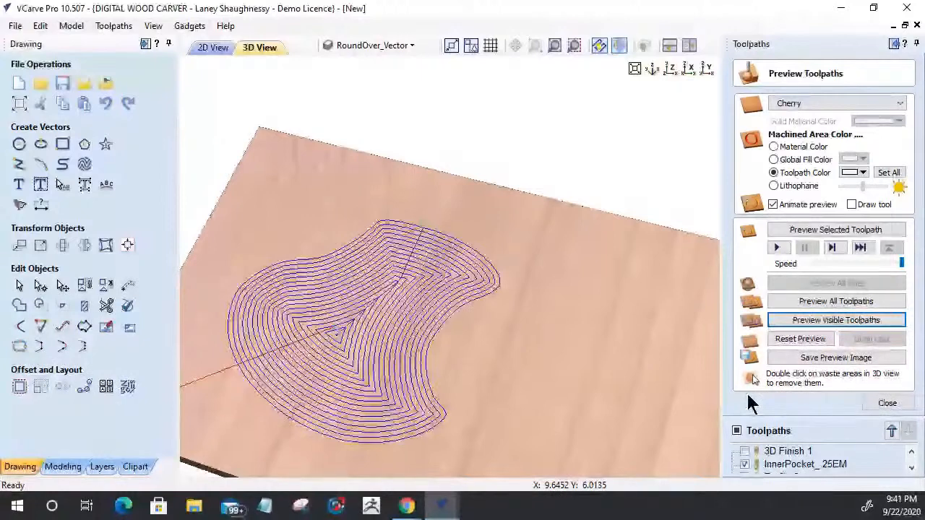
pyautogui.click(885, 403)
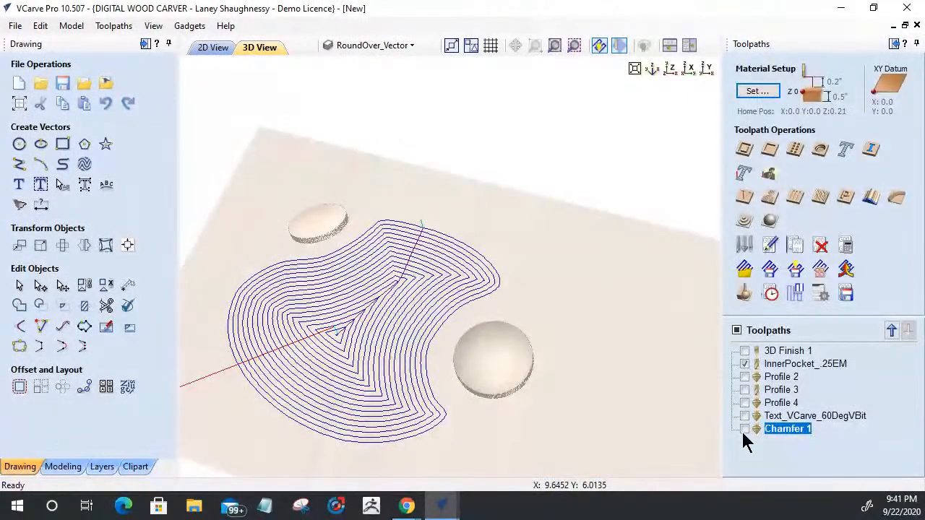
pyautogui.click(744, 429)
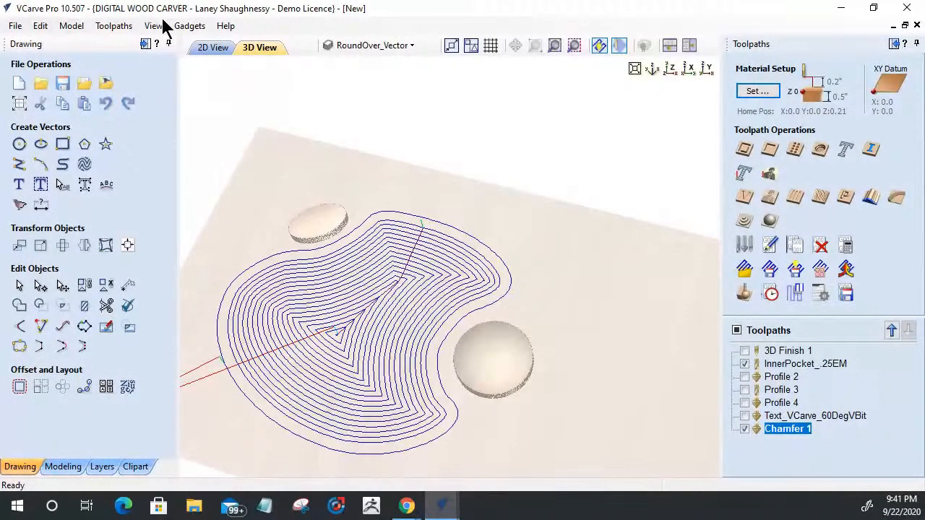
# Check the plate's vectors in the 2D view, and start previewing the visible pocket and chamfer toolpaths
pyautogui.click(212, 48)
pyautogui.scroll(1, 326, 221)
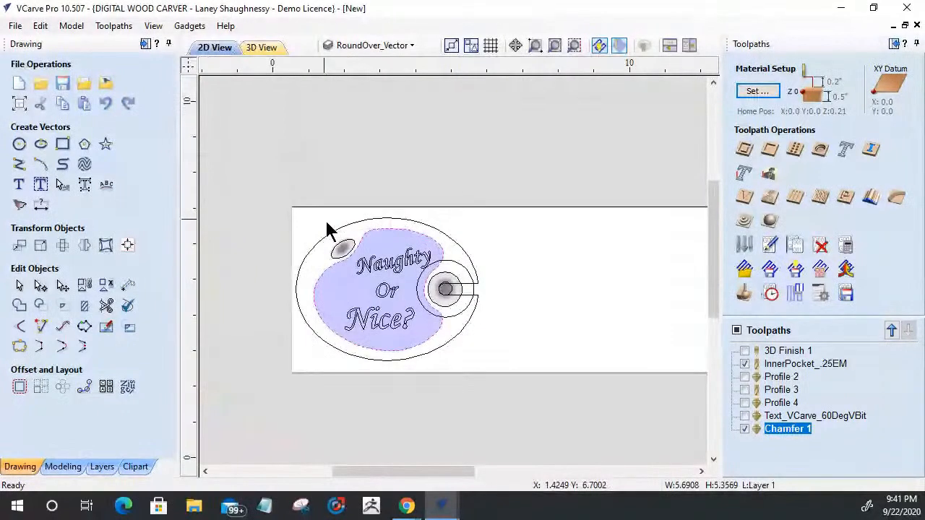
pyautogui.scroll(1, 327, 230)
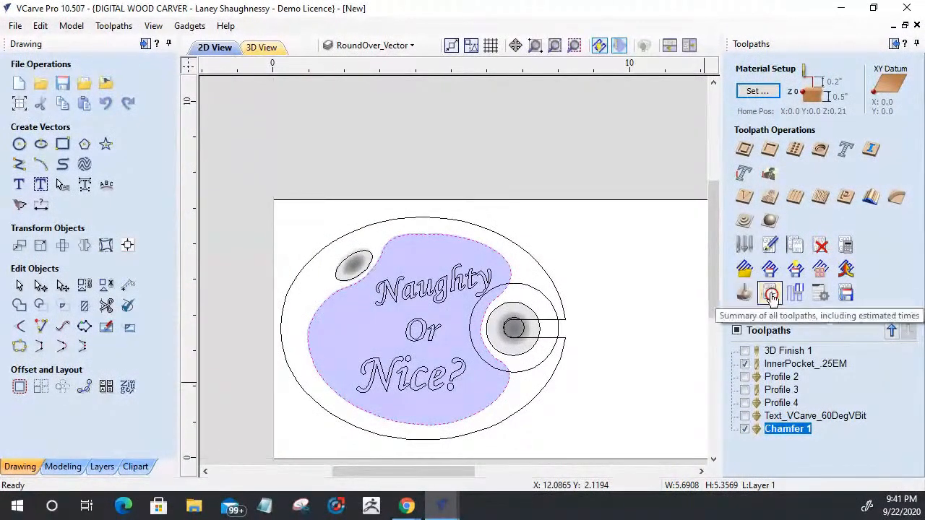
pyautogui.click(745, 293)
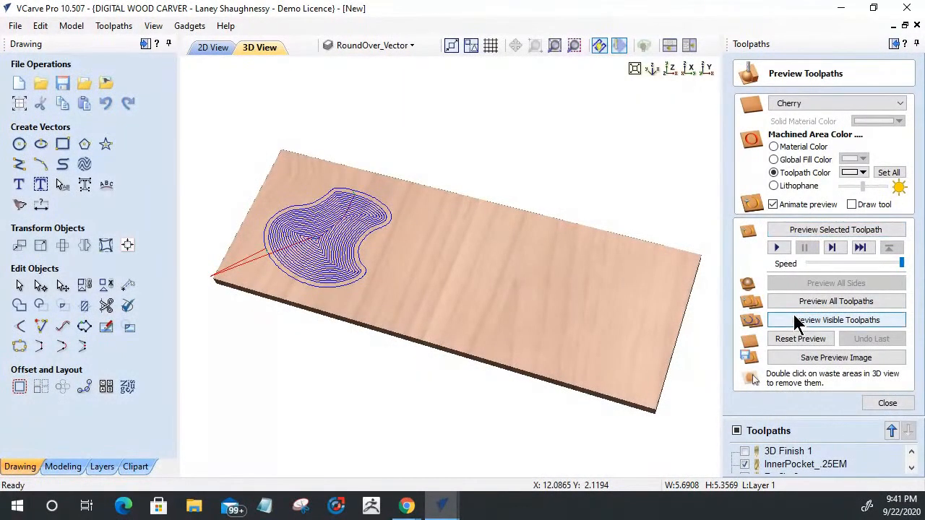
pyautogui.click(798, 323)
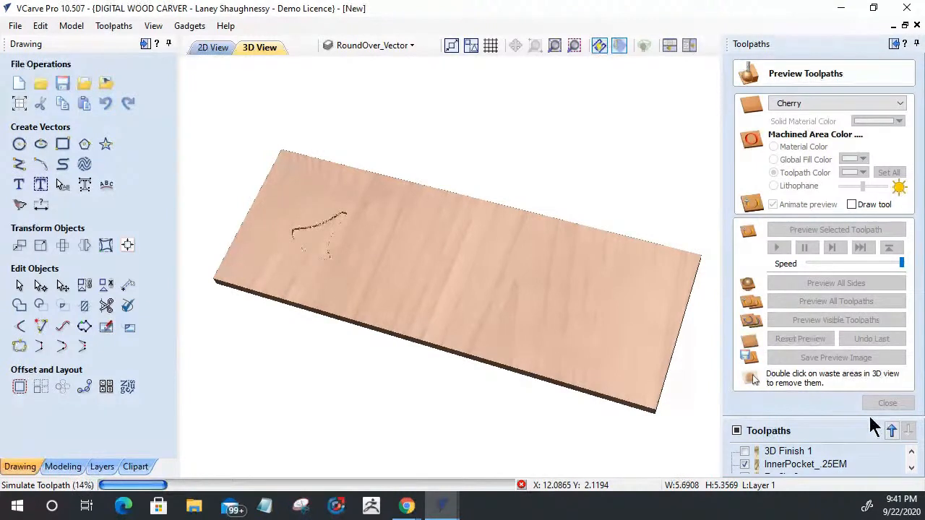
# Set the preview simulation quality to High (2 x Slower), and rerun the preview of the visible toolpaths on a reset board
pyautogui.click(113, 26)
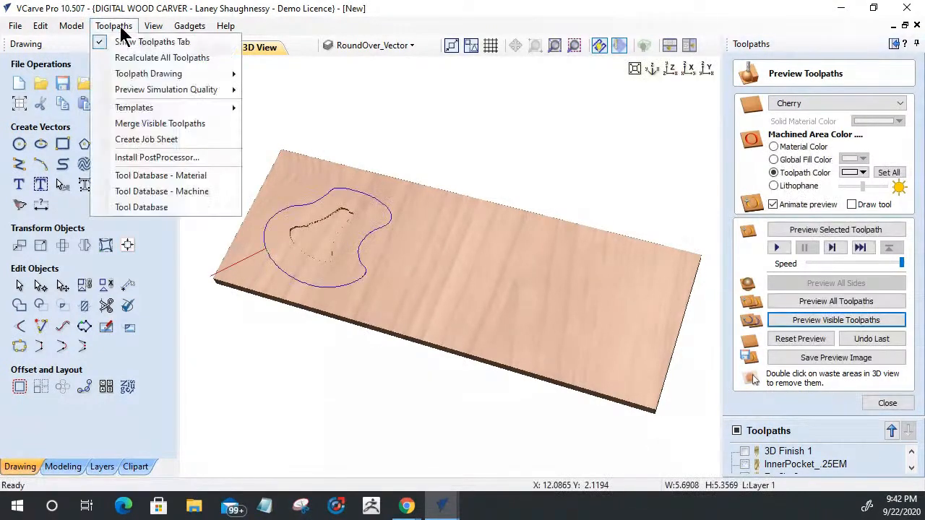
pyautogui.moveTo(167, 98)
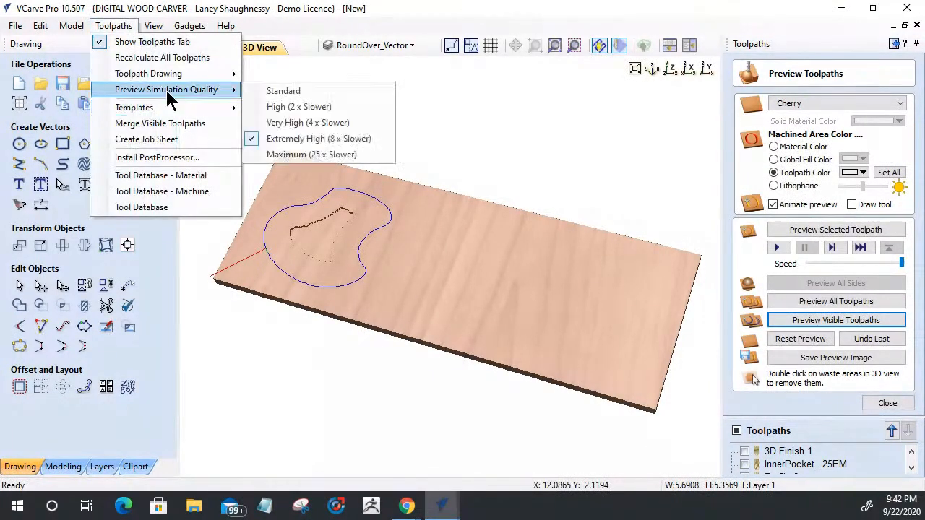
pyautogui.click(306, 109)
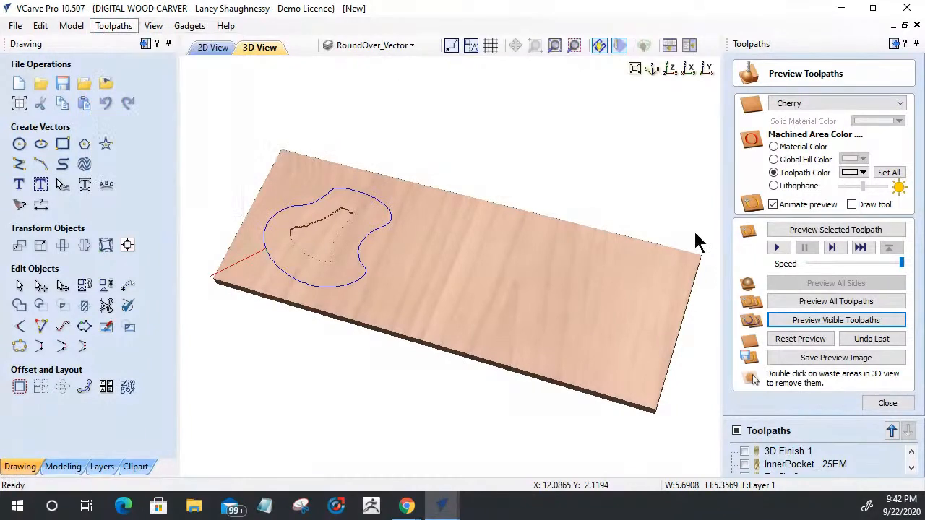
pyautogui.click(831, 302)
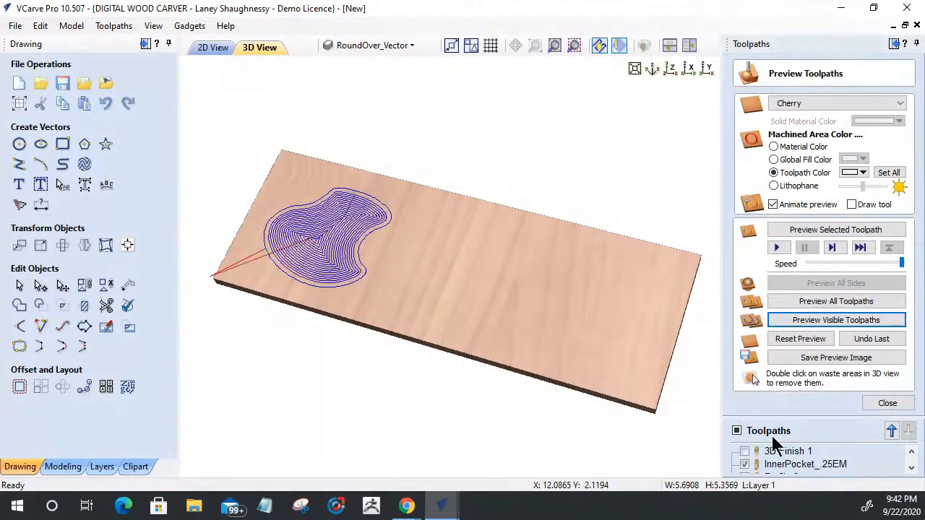
pyautogui.click(808, 323)
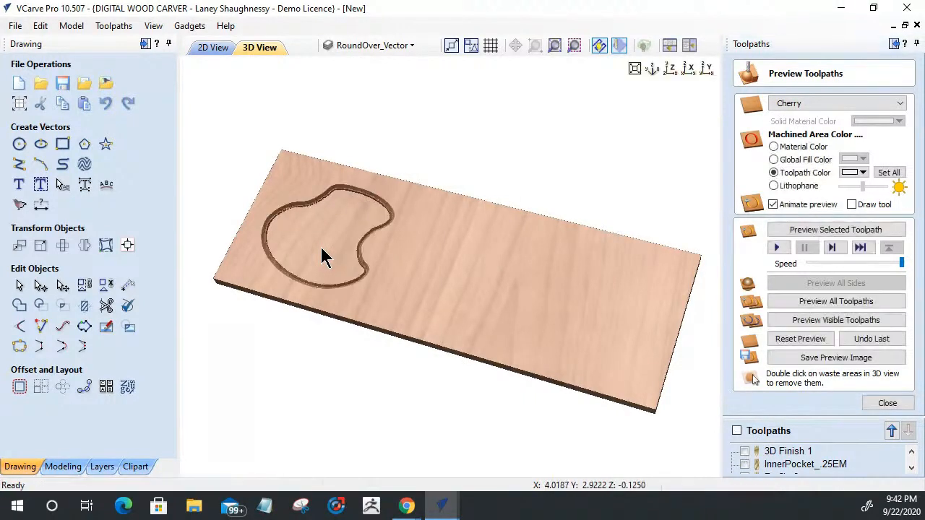
# Examine the previewed chamfer and the ledge along the food pocket's edge up close
pyautogui.scroll(4, 308, 248)
pyautogui.moveTo(550, 317); pyautogui.dragTo(537, 299, button='middle')
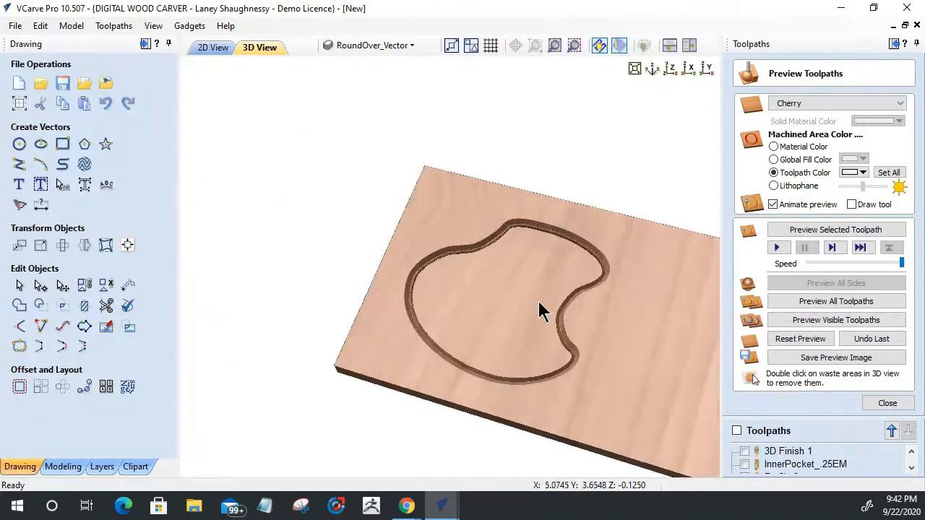
pyautogui.scroll(6, 537, 296)
pyautogui.scroll(2, 504, 299)
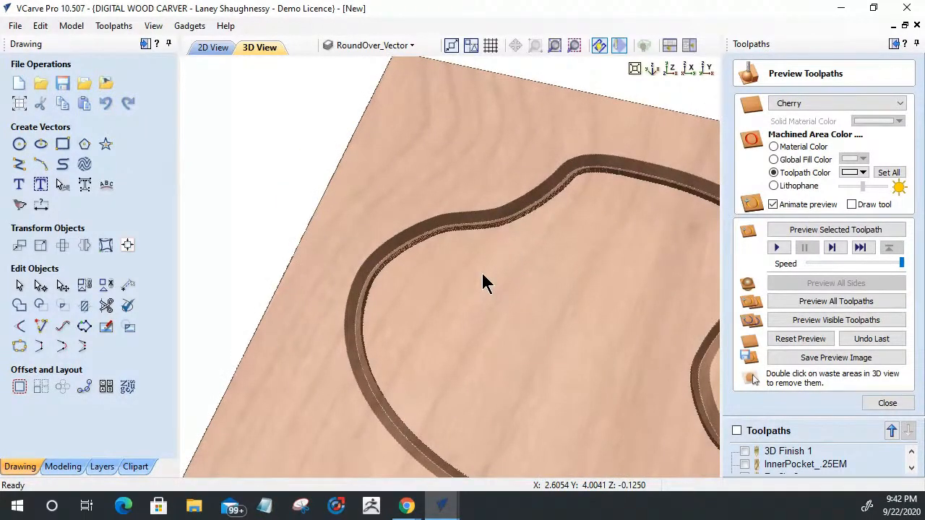
pyautogui.moveTo(460, 265); pyautogui.dragTo(448, 271)
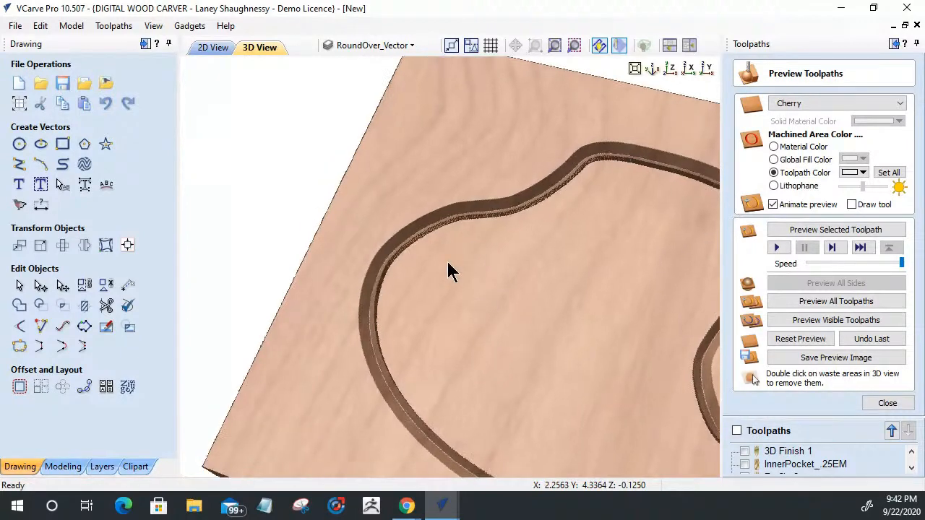
pyautogui.scroll(2, 448, 271)
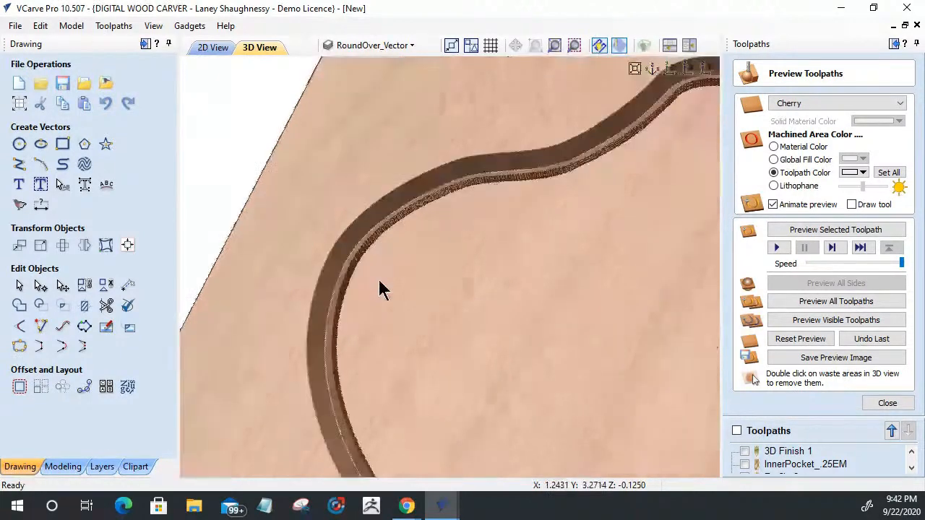
pyautogui.moveTo(383, 289); pyautogui.dragTo(296, 340)
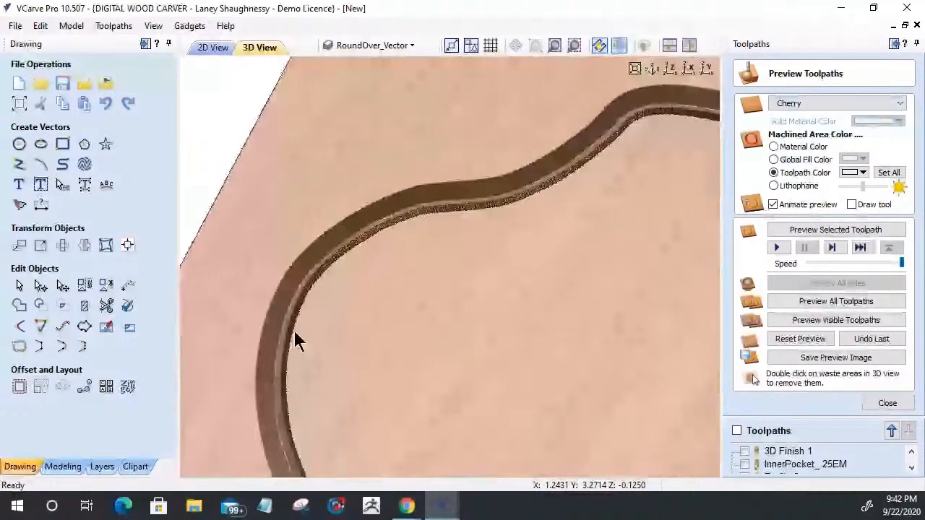
pyautogui.moveTo(294, 332); pyautogui.dragTo(281, 338)
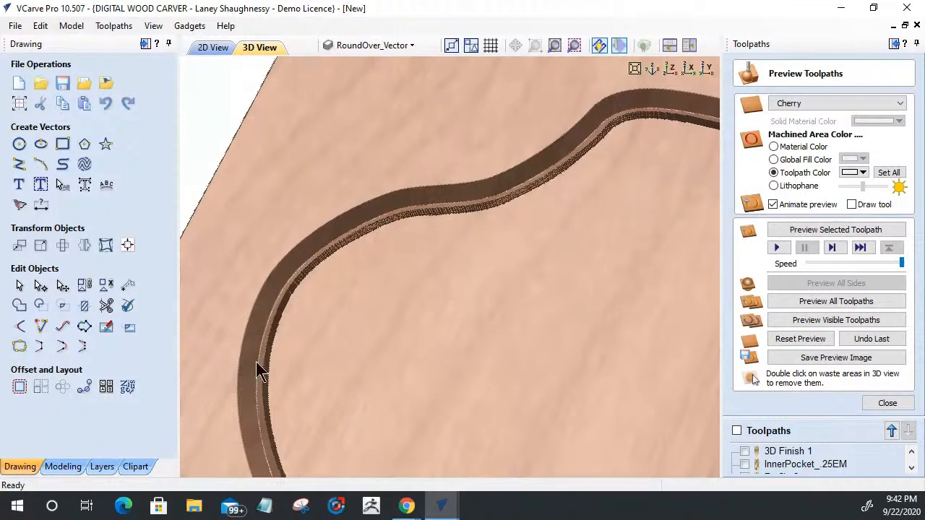
# Reopen the Chamfer 1 toolpath for editing and change its tool to the Ball Nose (0.125 inch)
pyautogui.click(887, 403)
pyautogui.doubleClick(787, 428)
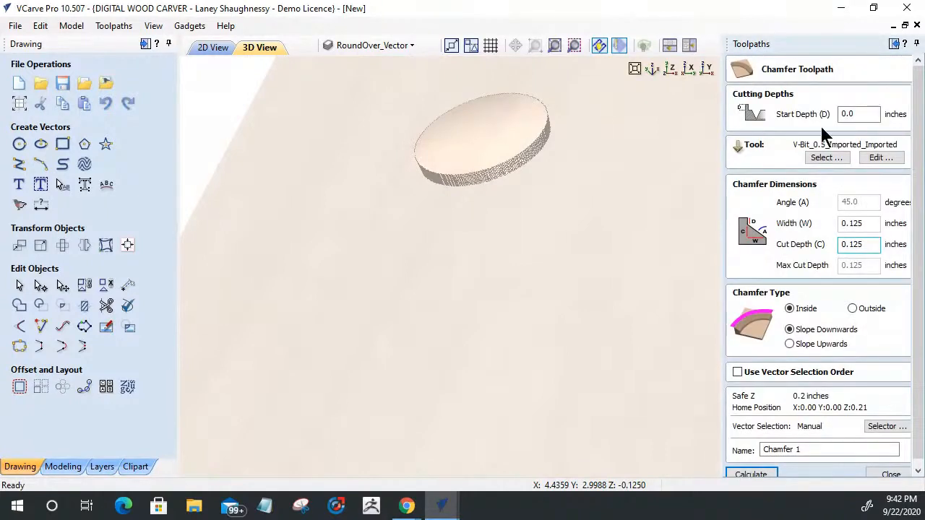
pyautogui.click(829, 164)
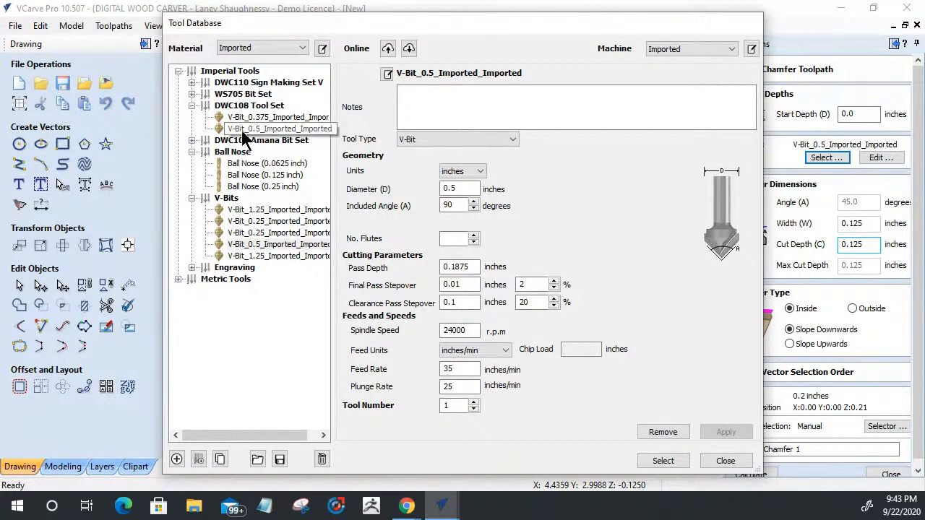
pyautogui.click(189, 94)
pyautogui.click(189, 94)
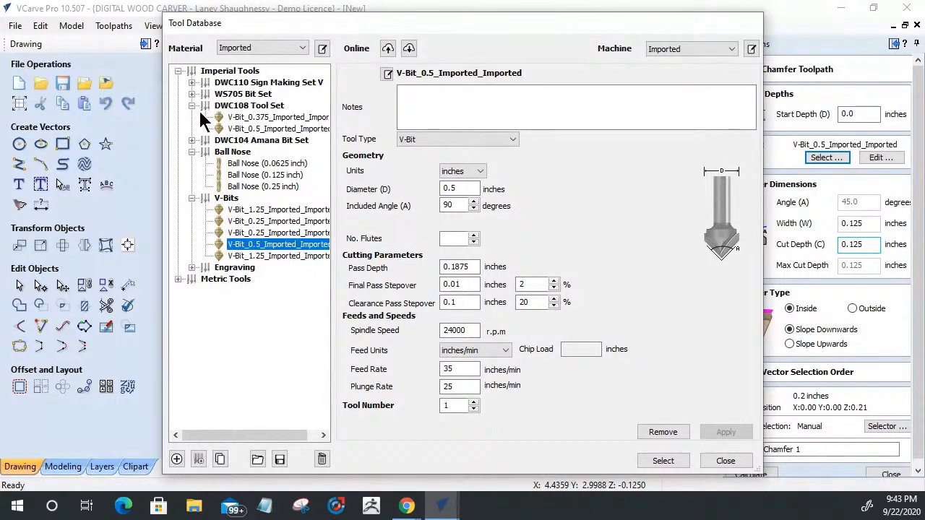
pyautogui.click(237, 175)
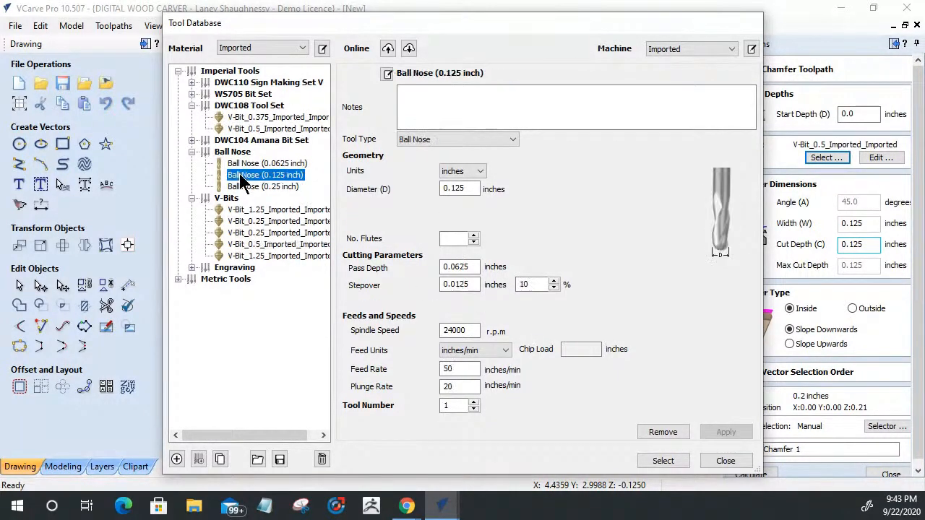
pyautogui.click(642, 463)
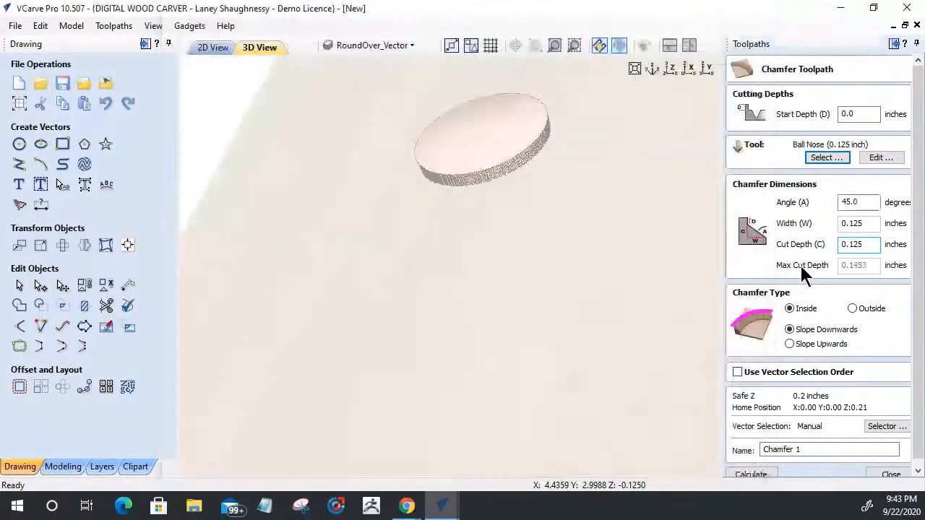
# Set the chamfer's angle to 30 degrees and its width to 0.2 inches
pyautogui.doubleClick(858, 201)
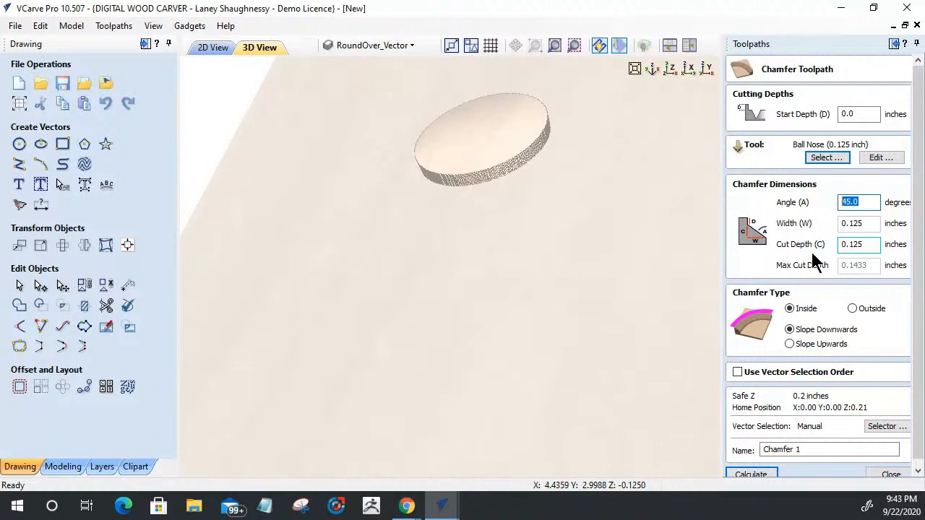
pyautogui.write('30')
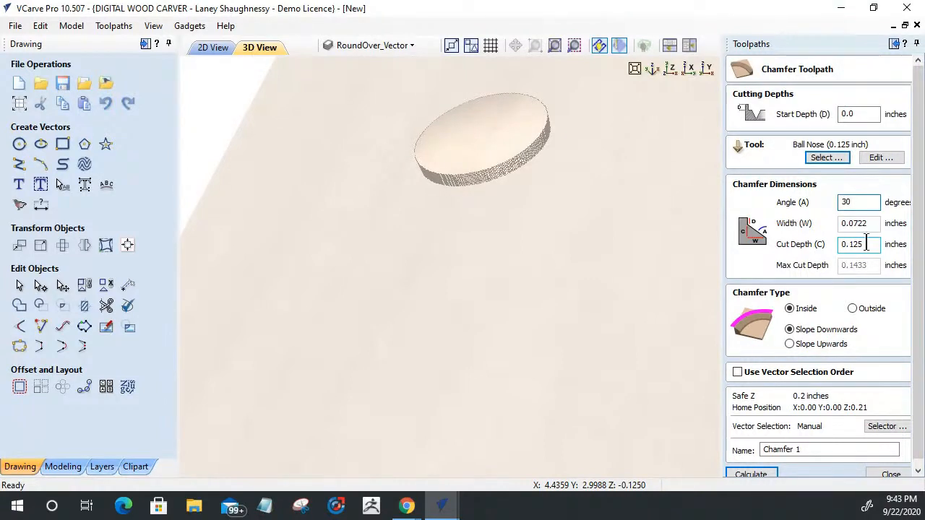
pyautogui.press('Tab')
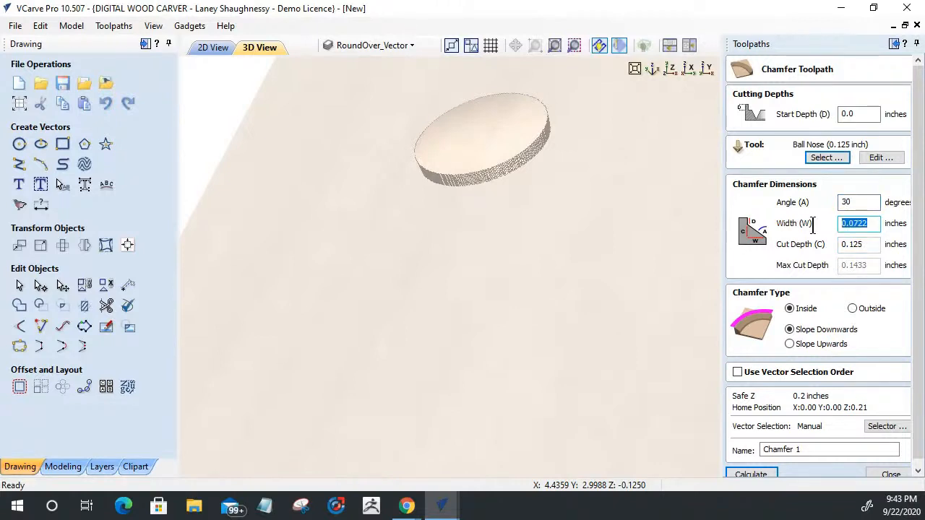
pyautogui.moveTo(856, 202); pyautogui.dragTo(839, 204)
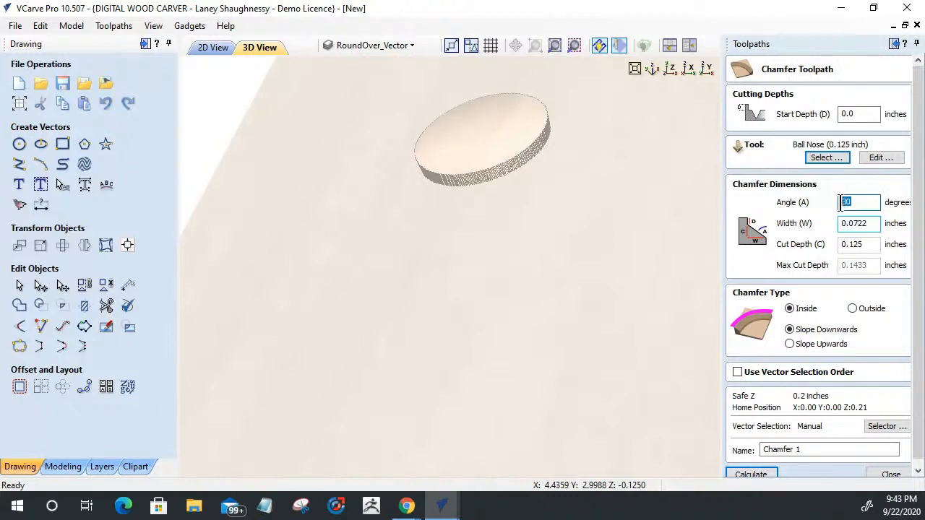
pyautogui.doubleClick(867, 224)
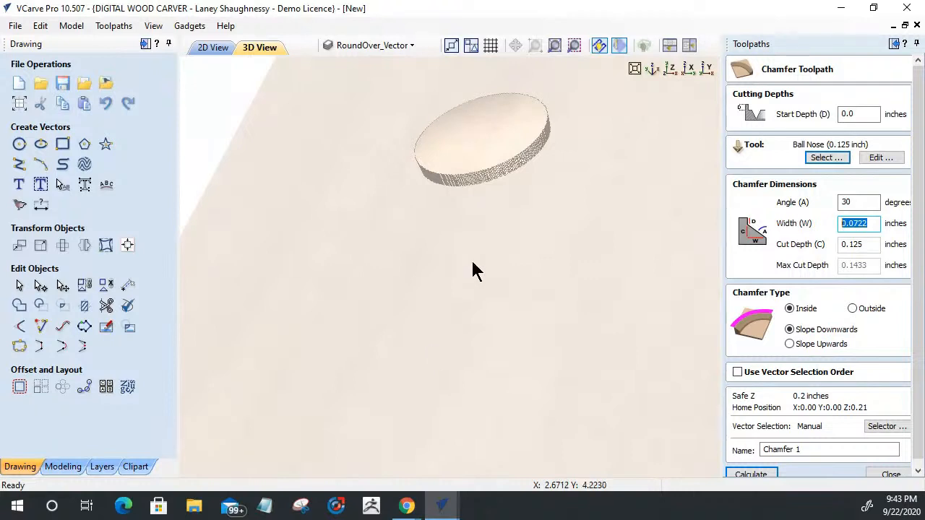
pyautogui.write('.2')
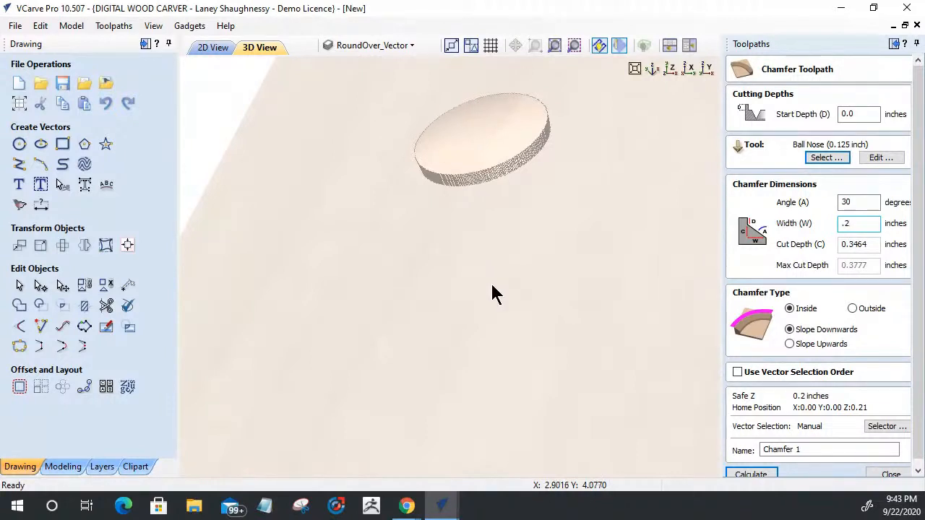
# Set the chamfer's angle to 120 degrees and its cut depth to 0.125 inches
pyautogui.doubleClick(855, 202)
pyautogui.write('1')
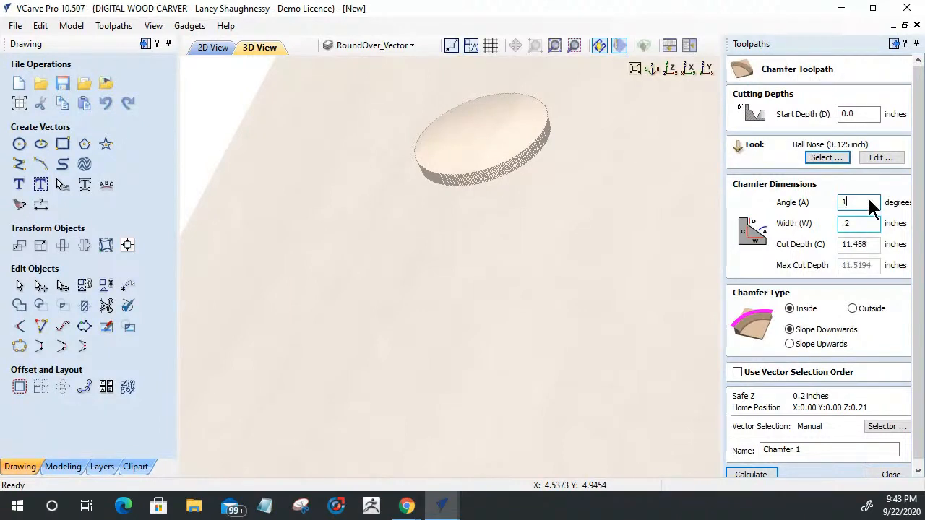
pyautogui.write('20')
pyautogui.click(870, 223)
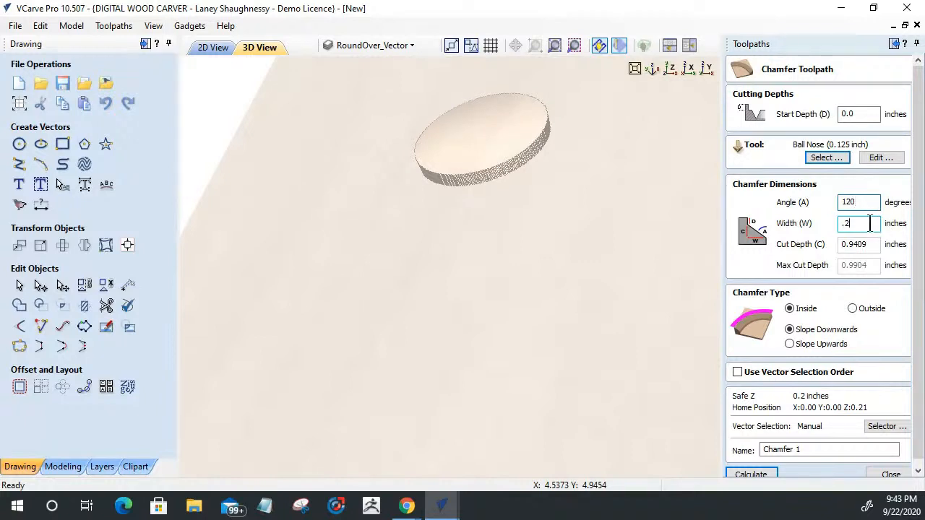
pyautogui.press('Tab')
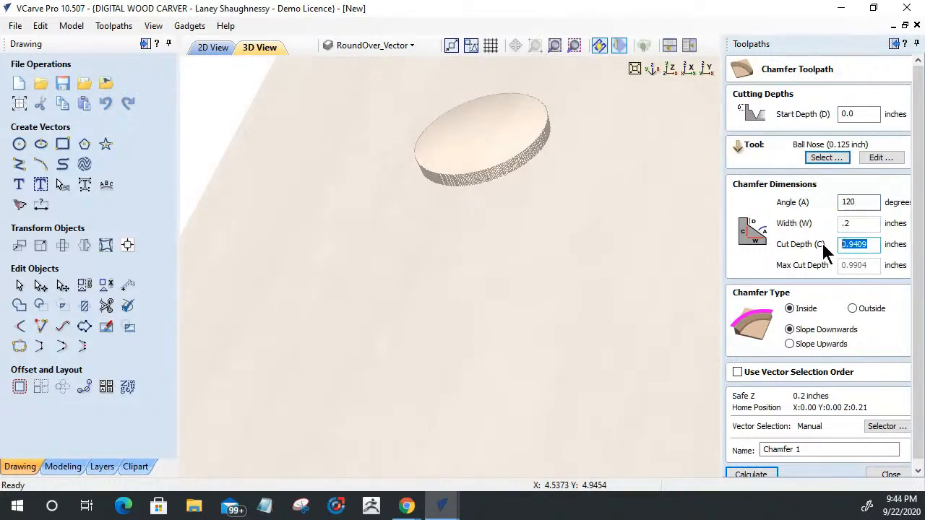
pyautogui.write('.125')
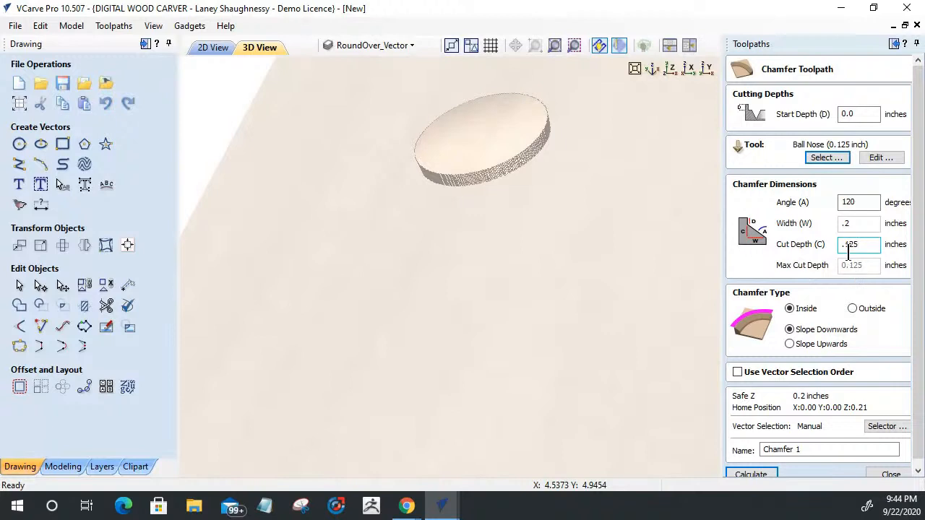
# Set the chamfer's angle to 30 degrees, trying a width of 0.2 inches and a cut depth of 0.125 inches
pyautogui.click(857, 202)
pyautogui.doubleClick(857, 202)
pyautogui.click(858, 203)
pyautogui.moveTo(857, 202); pyautogui.dragTo(840, 203)
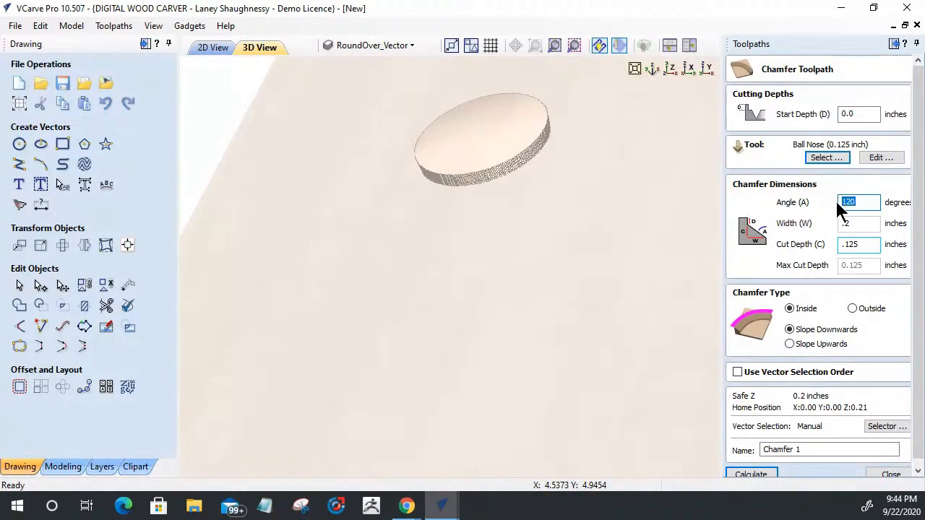
pyautogui.write('30')
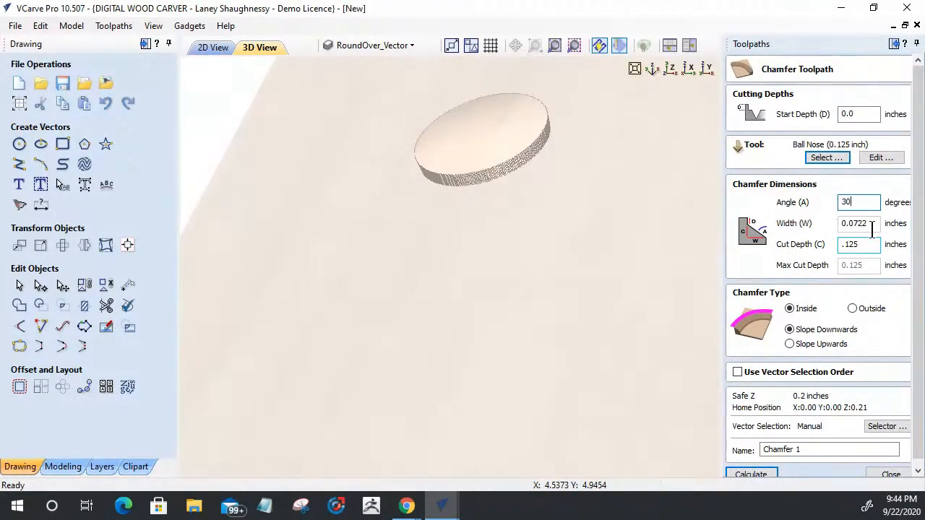
pyautogui.moveTo(876, 223); pyautogui.dragTo(791, 229)
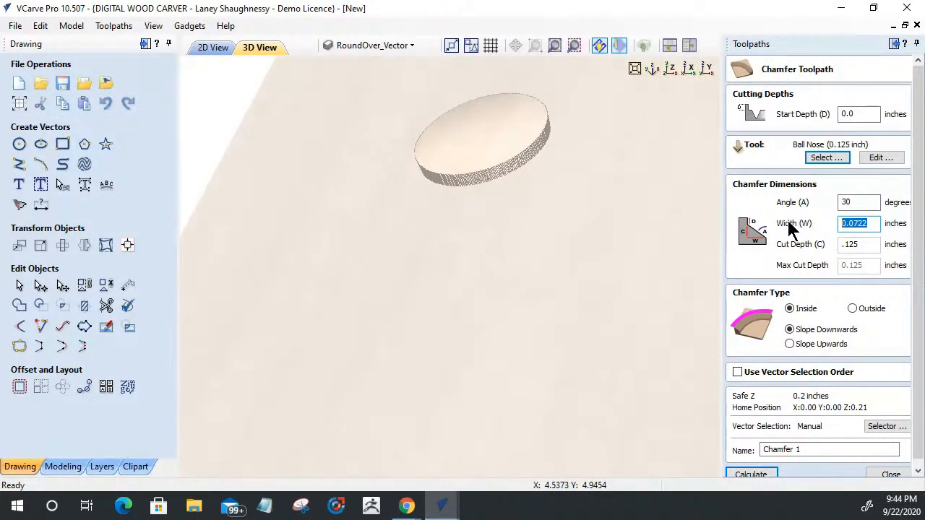
pyautogui.write('.2')
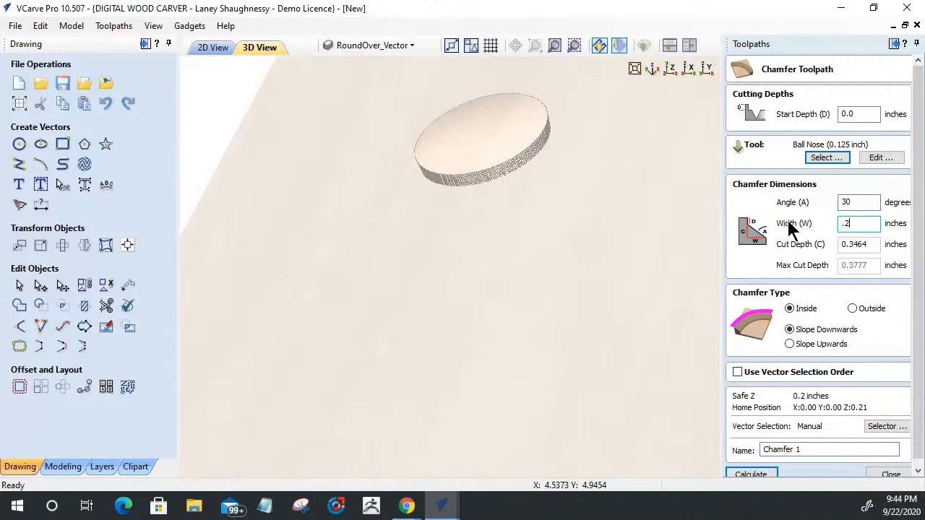
pyautogui.press('Tab')
pyautogui.write('.125')
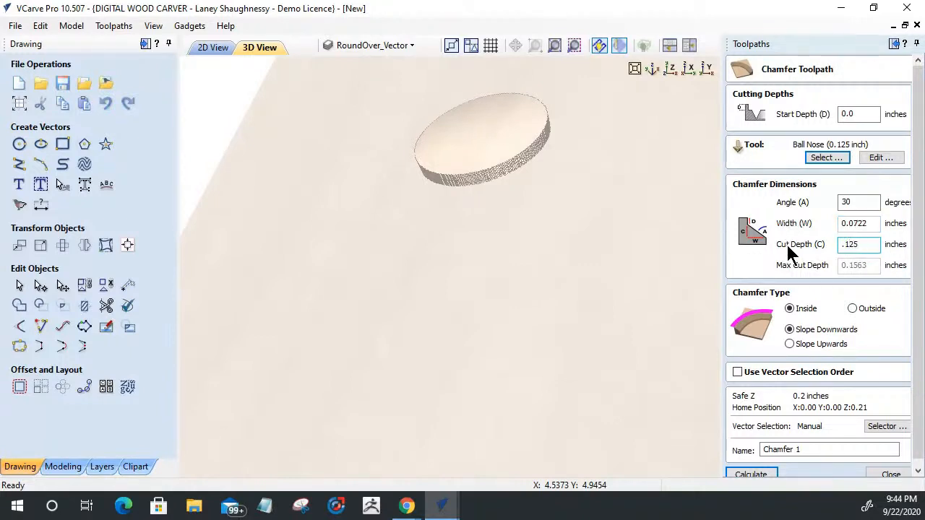
# Set the chamfer's angle to 125 degrees and its width to 0.2 inches
pyautogui.hotkey('shift', 'Tab')
pyautogui.hotkey('shift', 'Tab')
pyautogui.write('125')
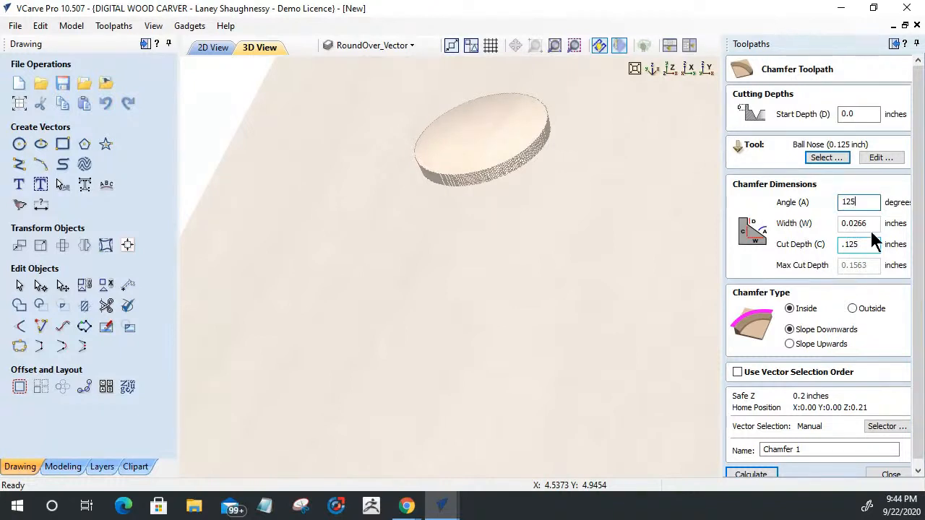
pyautogui.press('Tab')
pyautogui.write('.2')
pyautogui.click(868, 245)
pyautogui.doubleClick(870, 245)
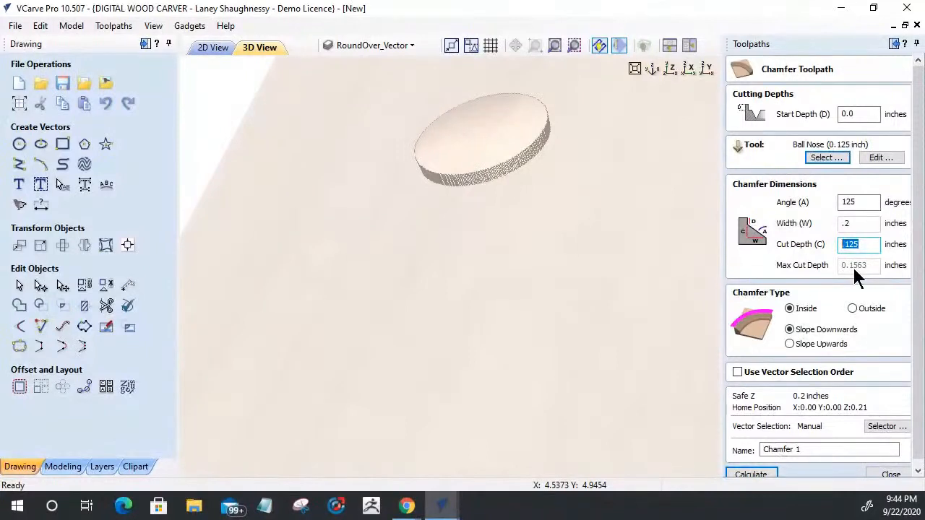
# Try to calculate the chamfer toolpath with an angle of 120 degrees and a width of 0.2 inches
pyautogui.click(864, 206)
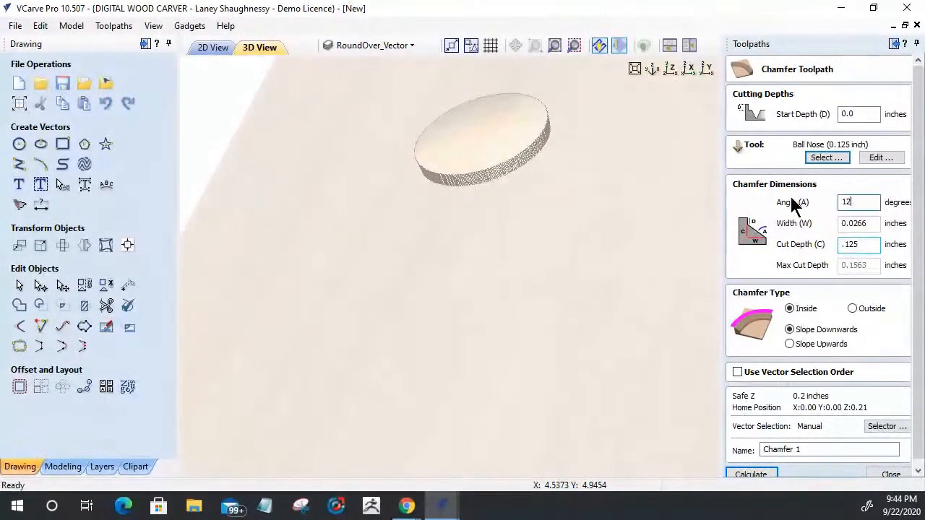
pyautogui.press('BackSpace')
pyautogui.write('0')
pyautogui.doubleClick(870, 226)
pyautogui.write('.2')
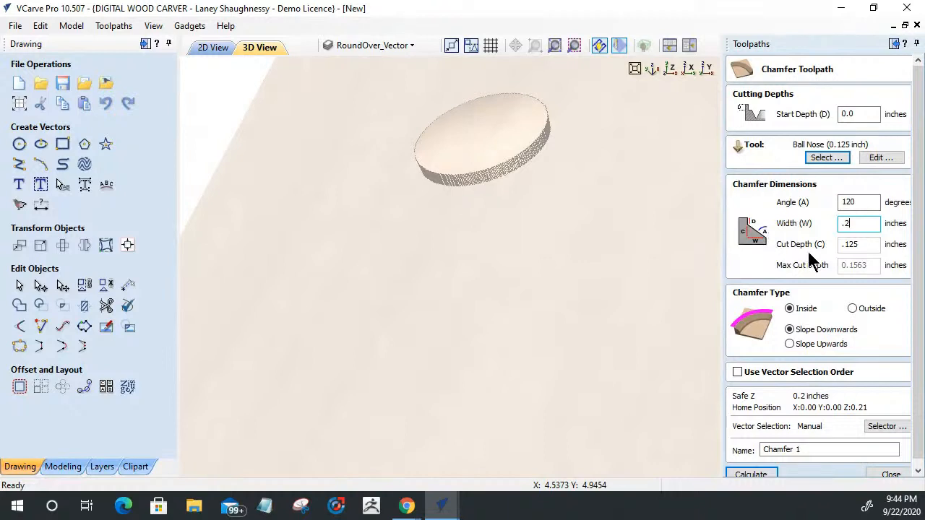
pyautogui.click(752, 474)
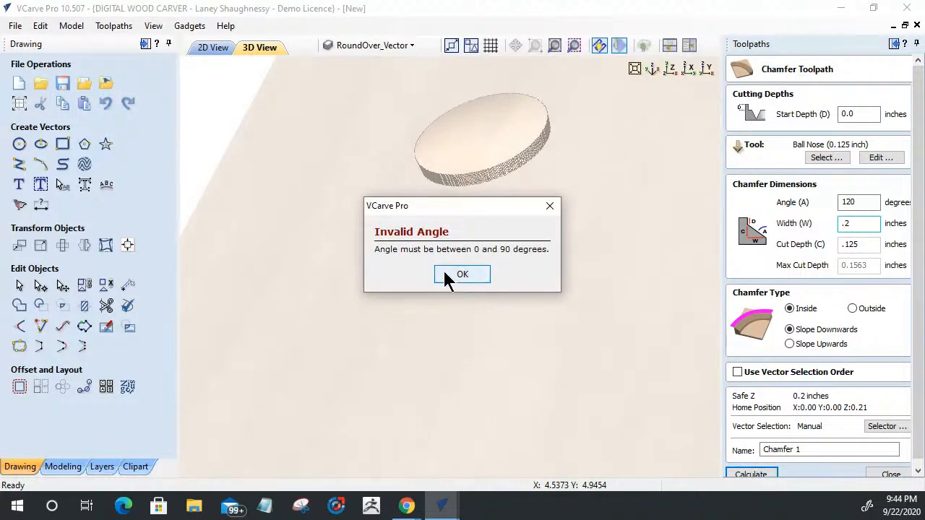
pyautogui.click(447, 276)
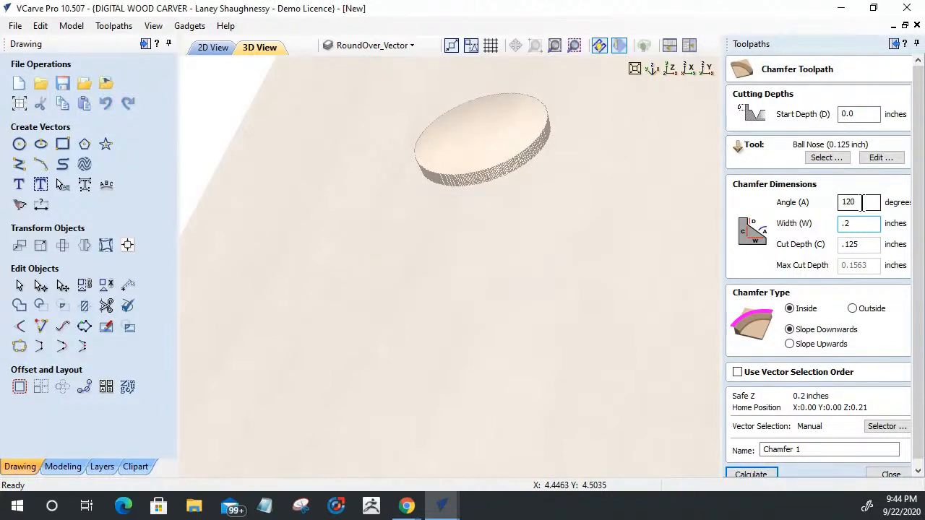
# Set the chamfer's angle to 70 degrees and its cut depth to 0.125 inches, and calculate the toolpath
pyautogui.moveTo(861, 201); pyautogui.dragTo(810, 202)
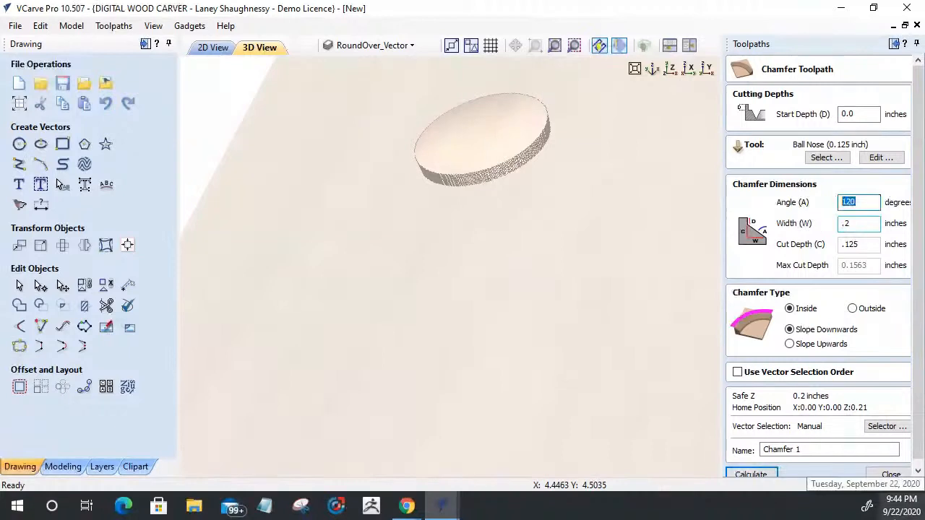
pyautogui.write('70')
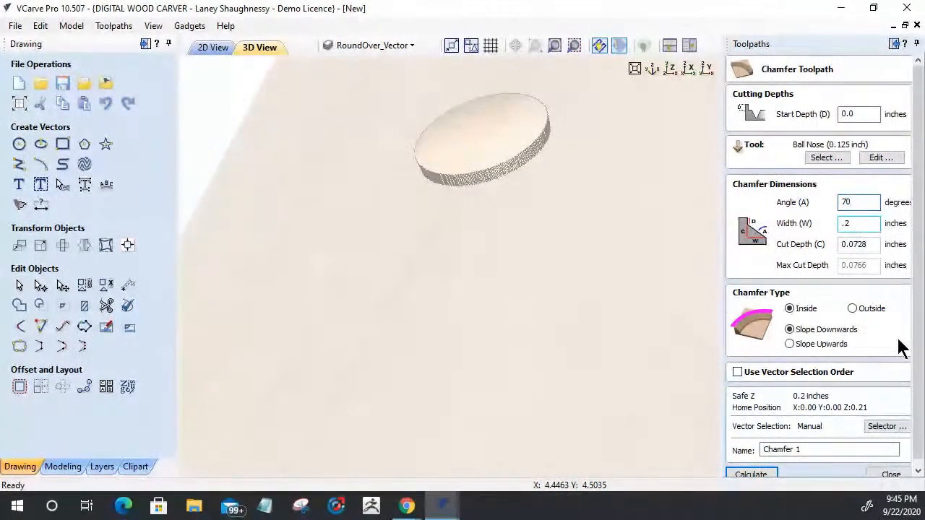
pyautogui.moveTo(874, 244); pyautogui.dragTo(810, 249)
pyautogui.write('.125')
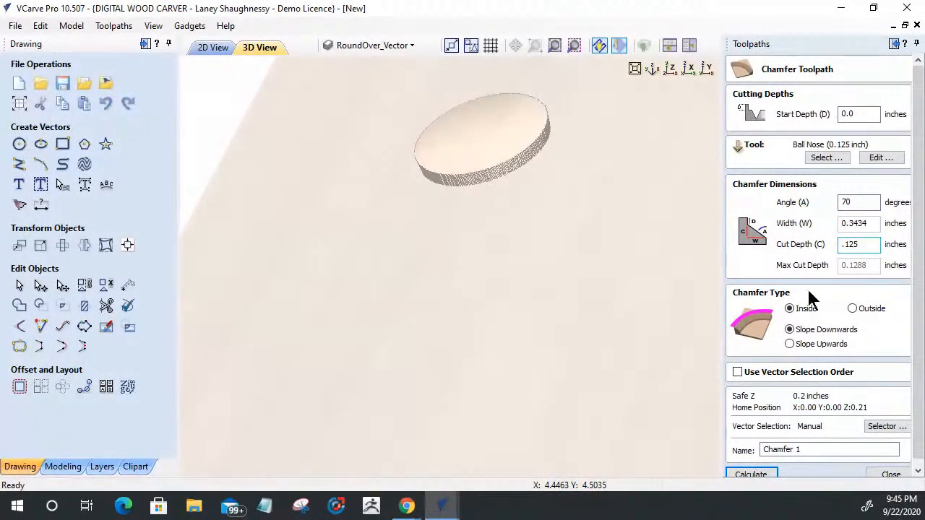
pyautogui.click(744, 471)
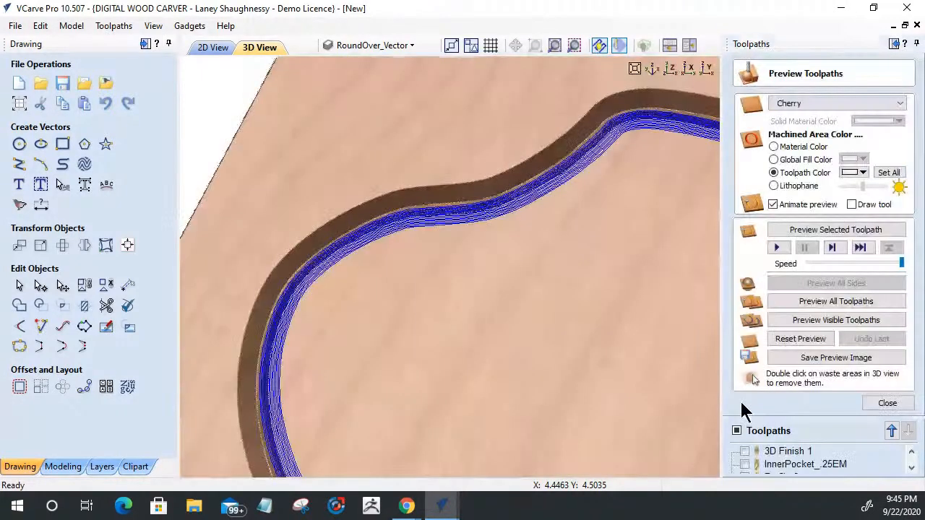
# Reset the preview and simulate the recalculated Chamfer 1 toolpath, examining the cut along the food pocket's edge
pyautogui.moveTo(467, 278)
pyautogui.mouseDown()
pyautogui.moveTo(527, 156)
pyautogui.moveTo(465, 264)
pyautogui.mouseUp()
pyautogui.moveTo(463, 265); pyautogui.dragTo(463, 265)
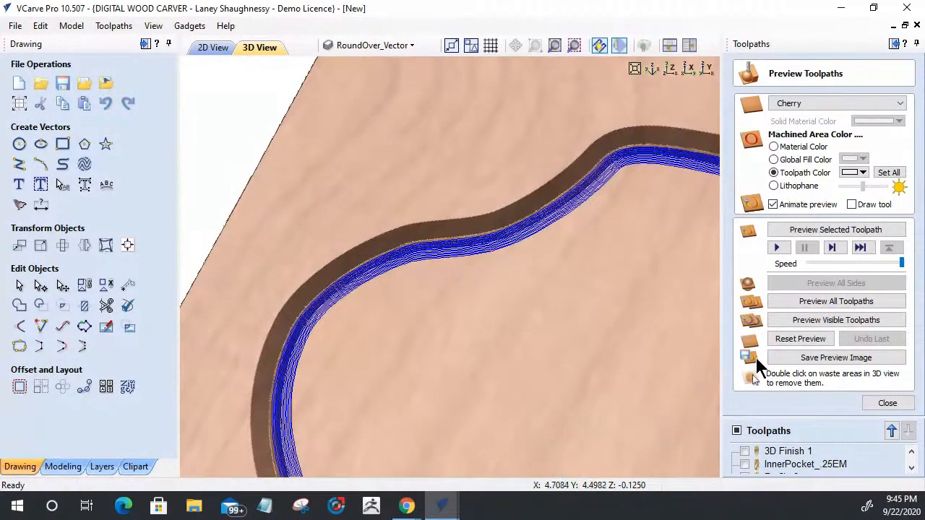
pyautogui.click(800, 339)
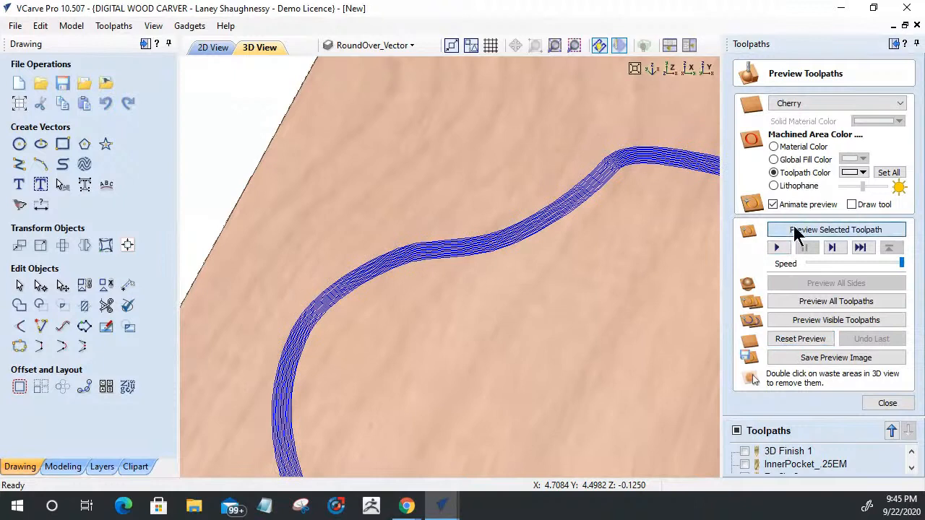
pyautogui.click(794, 232)
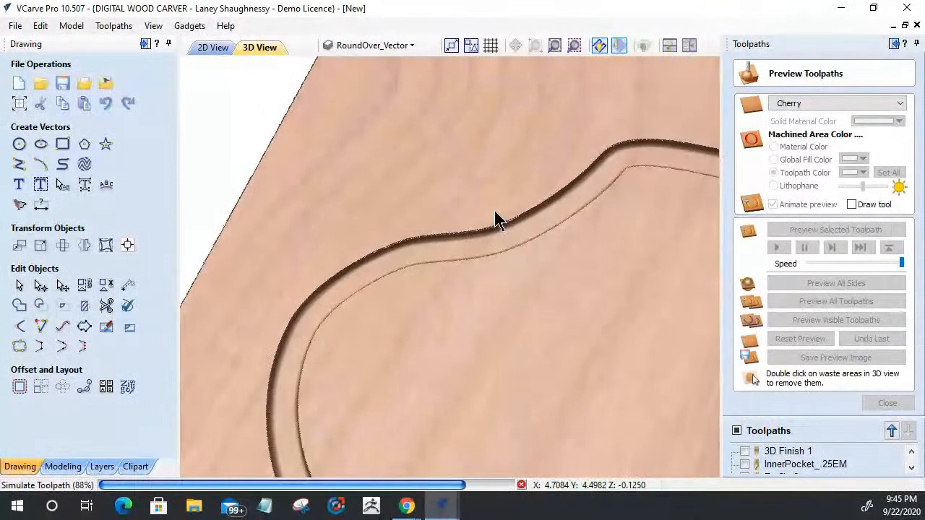
pyautogui.moveTo(510, 223); pyautogui.dragTo(536, 195)
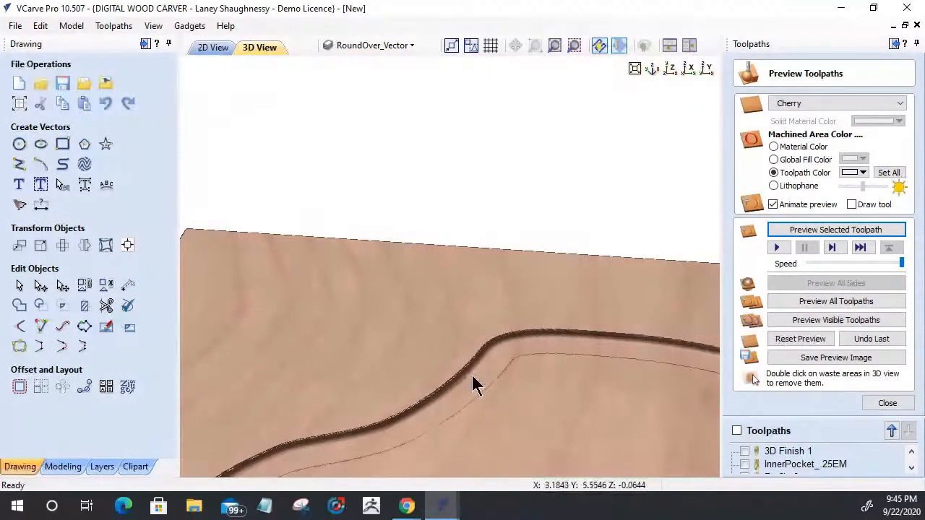
pyautogui.moveTo(473, 384); pyautogui.dragTo(566, 314)
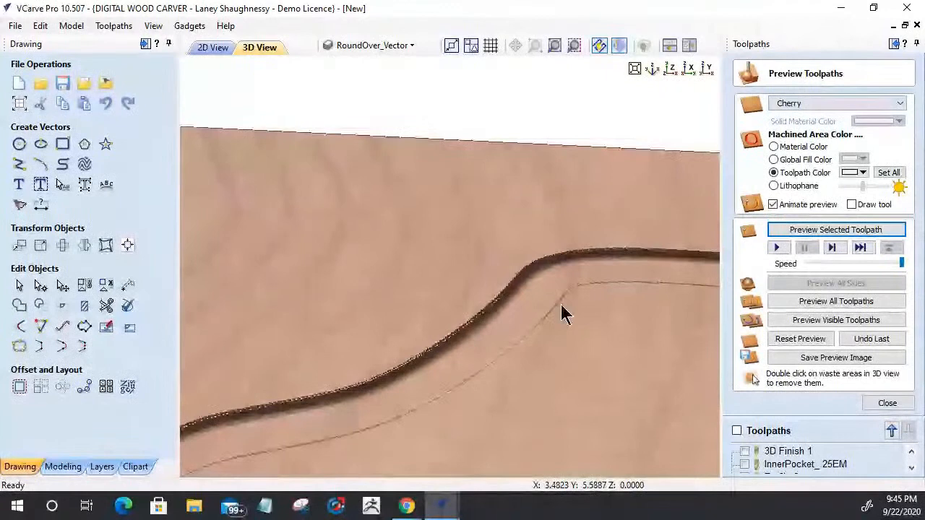
pyautogui.moveTo(543, 346); pyautogui.dragTo(501, 371)
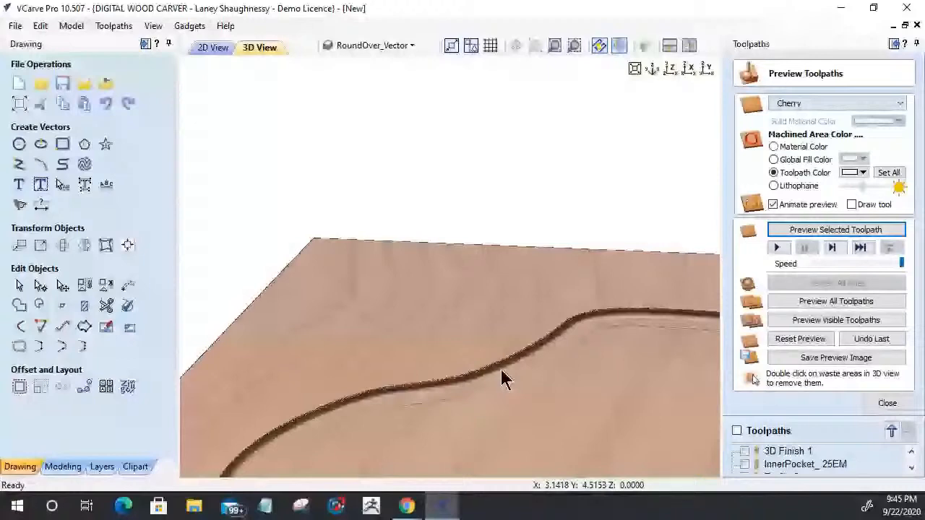
pyautogui.moveTo(502, 371); pyautogui.dragTo(588, 367)
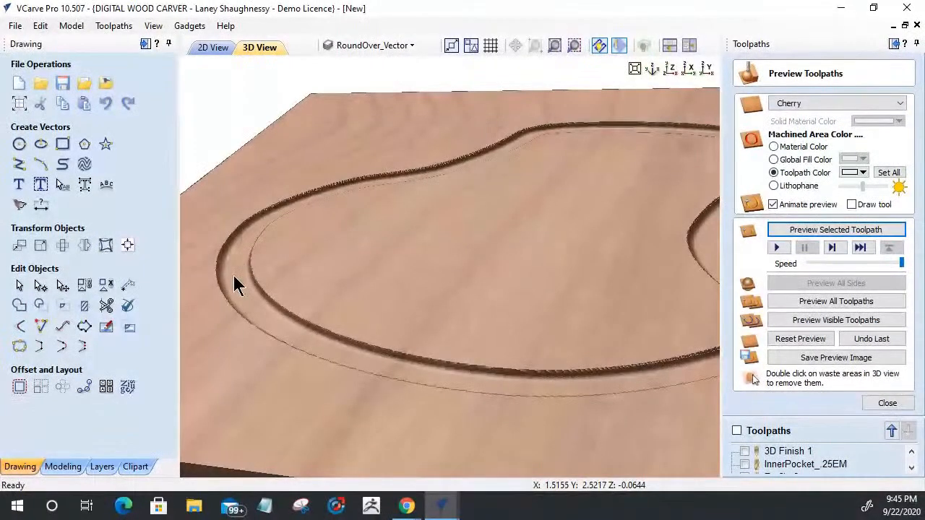
pyautogui.moveTo(249, 281); pyautogui.dragTo(256, 286)
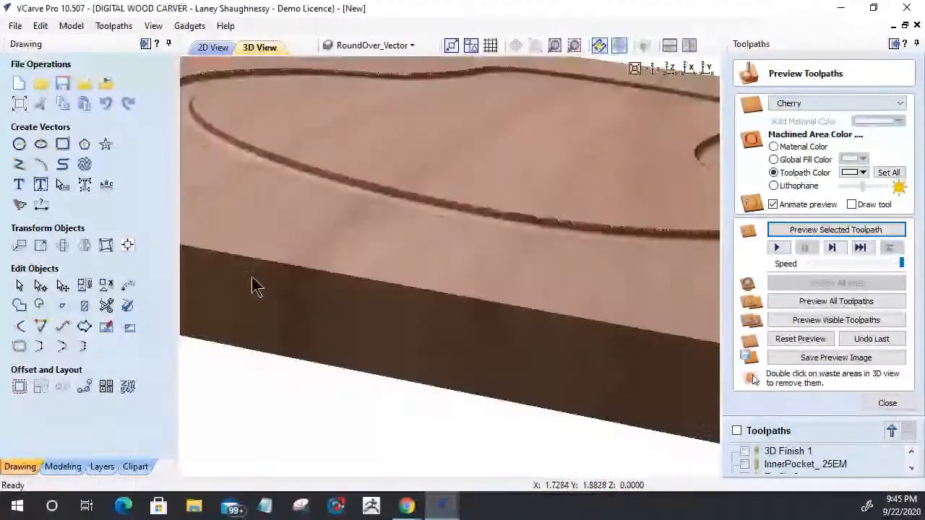
pyautogui.moveTo(252, 276); pyautogui.dragTo(267, 311)
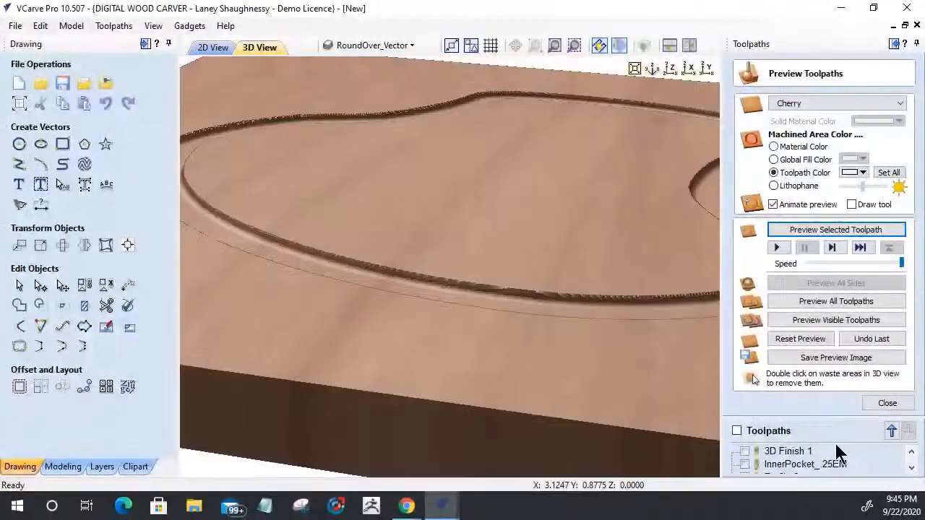
# Reopen the Chamfer 1 toolpath, change its chamfer type to Slope Upwards and recalculate it
pyautogui.moveTo(850, 417); pyautogui.dragTo(856, 316)
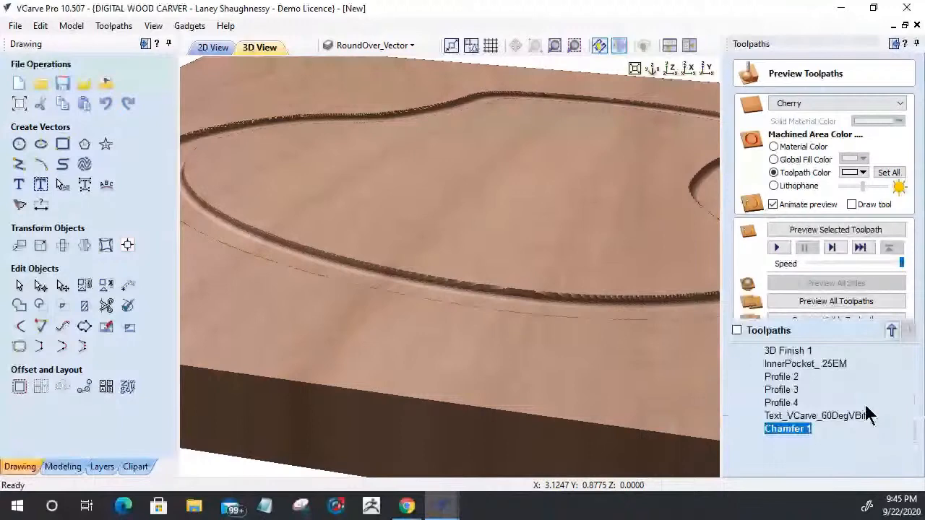
pyautogui.doubleClick(788, 428)
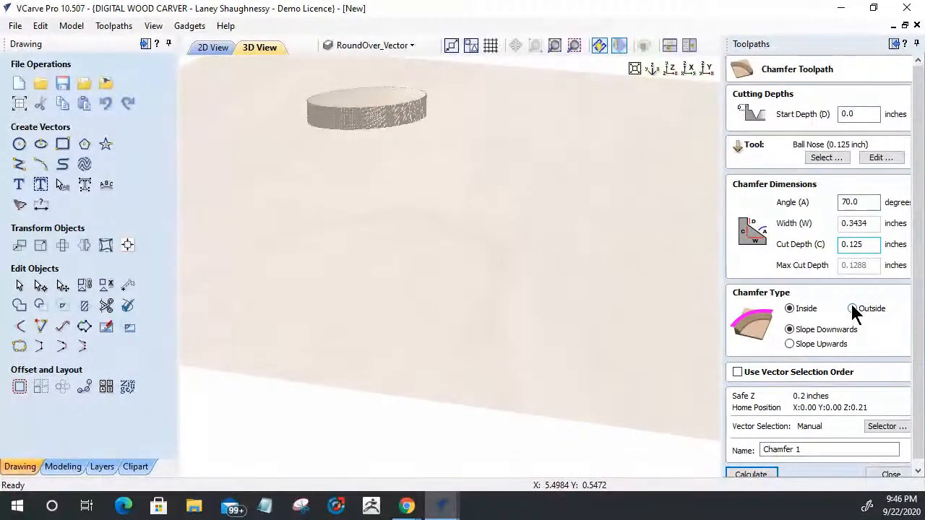
pyautogui.click(789, 344)
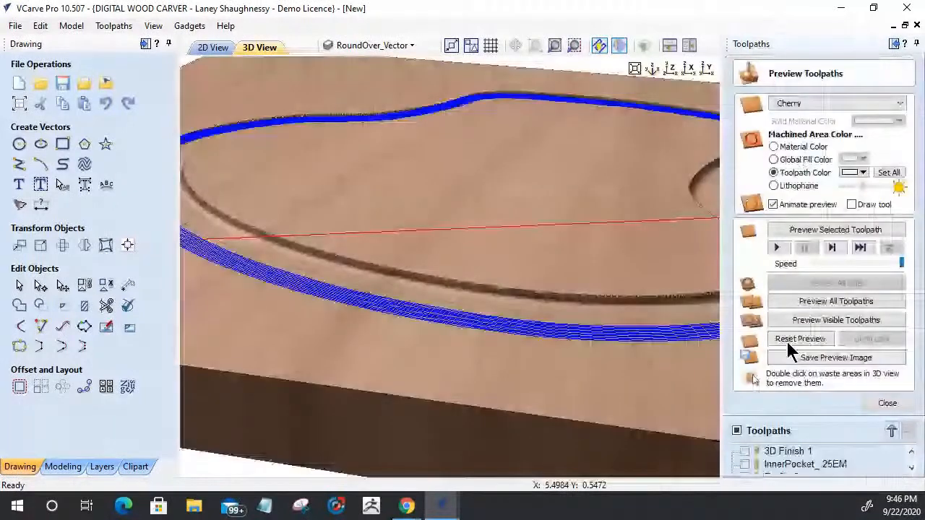
# Reset the preview and simulate the upward-sloping chamfer, inspecting it around the whole pocket outline
pyautogui.click(787, 343)
pyautogui.click(806, 230)
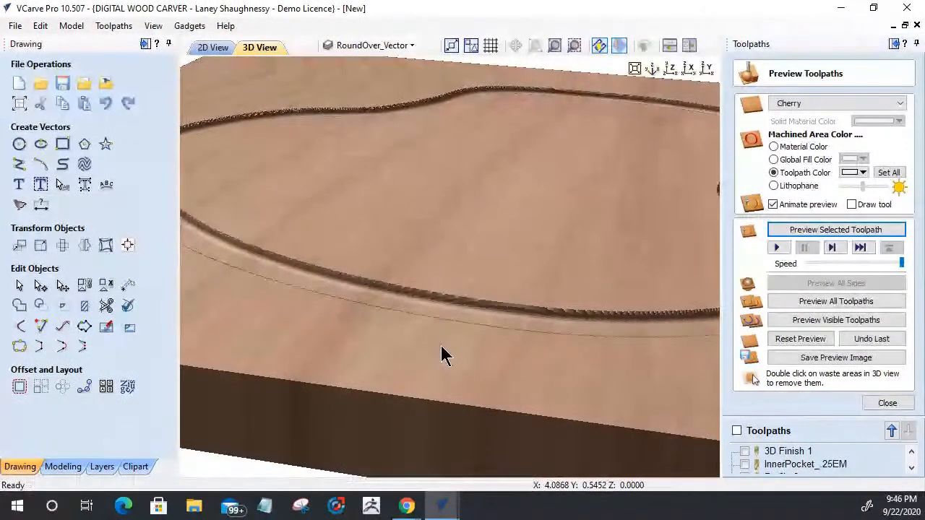
pyautogui.moveTo(450, 367); pyautogui.dragTo(386, 352)
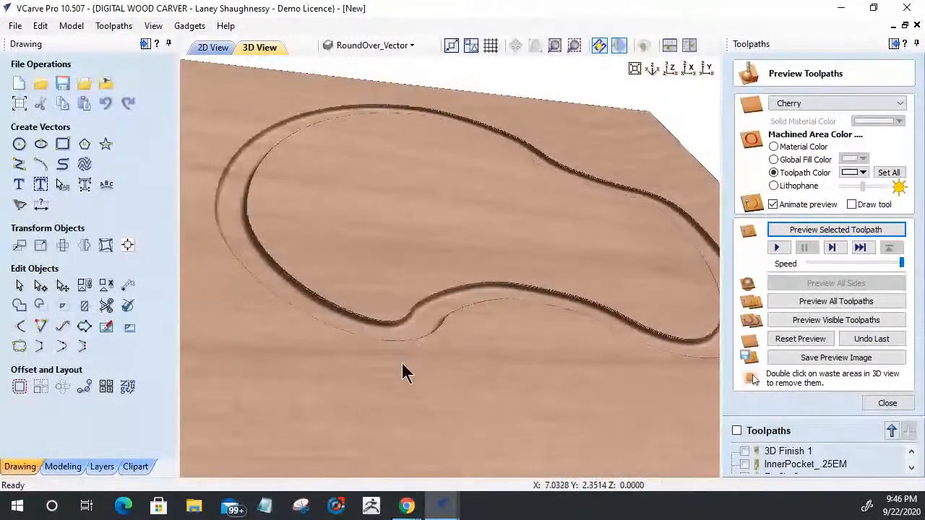
pyautogui.moveTo(346, 285); pyautogui.dragTo(493, 218)
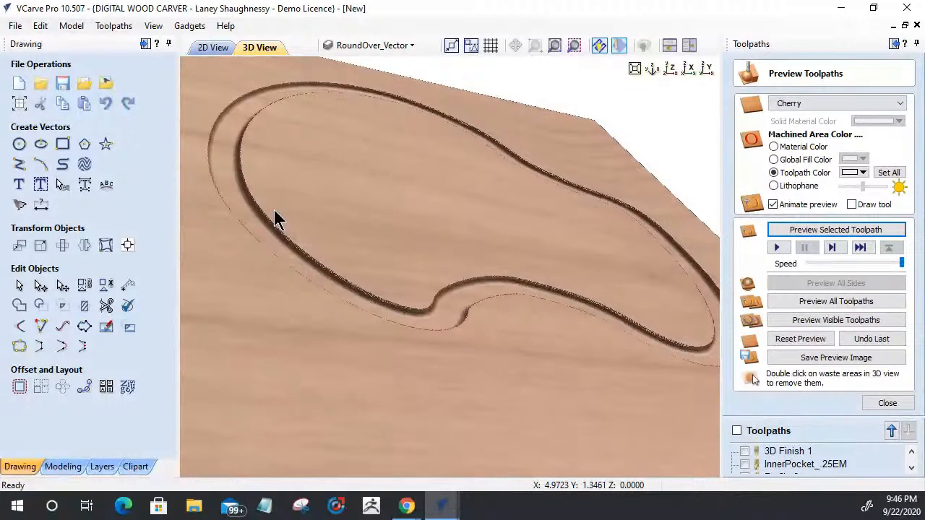
# Preview the InnerPocket_.25EM toolpath together with the simulated chamfer
pyautogui.click(780, 464)
pyautogui.click(801, 230)
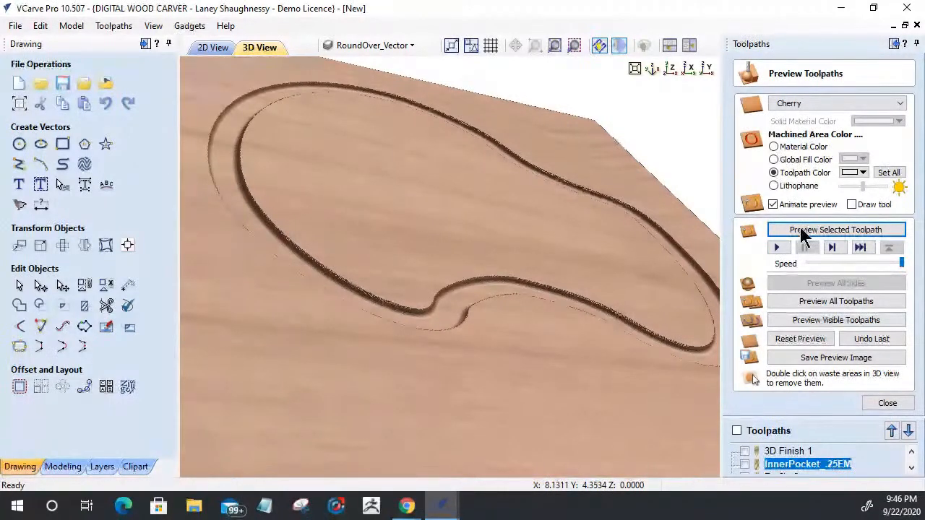
pyautogui.click(807, 231)
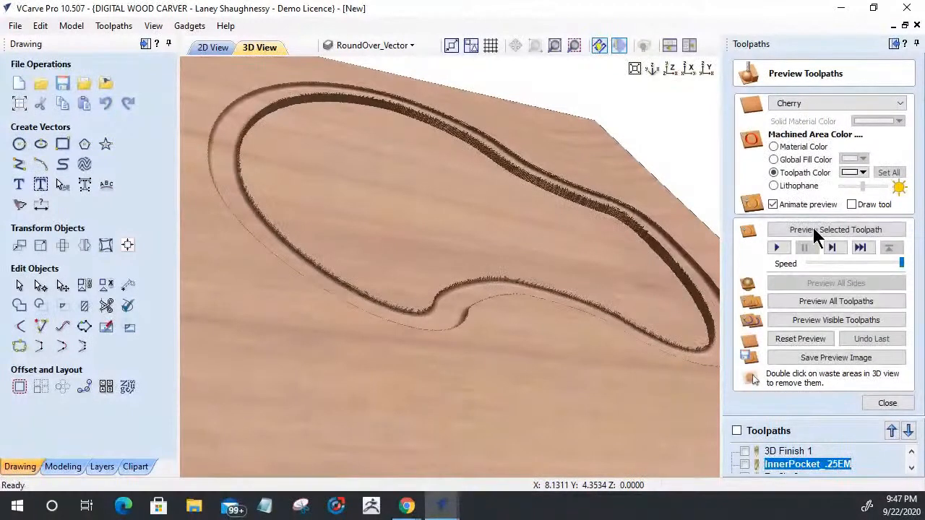
pyautogui.click(814, 230)
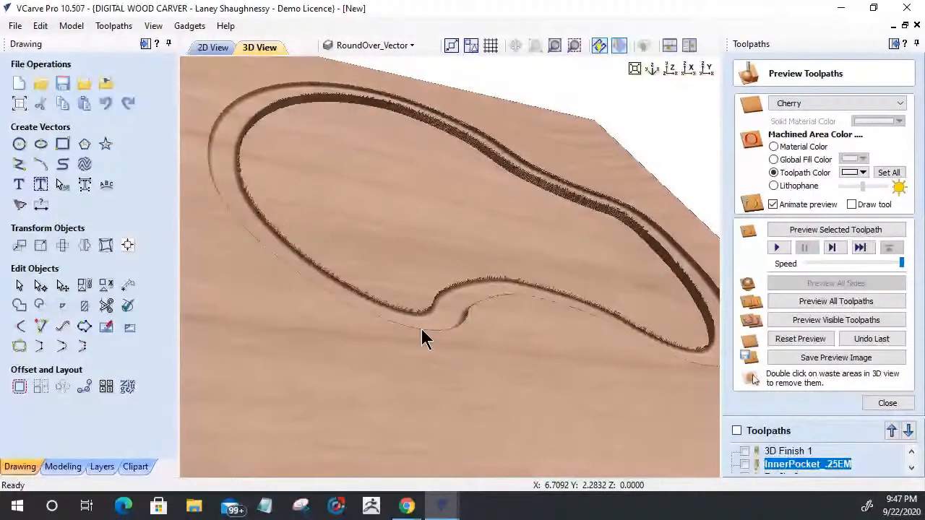
# Reopen the Chamfer 1 toolpath, set its angle to 30 degrees and recalculate it
pyautogui.click(871, 403)
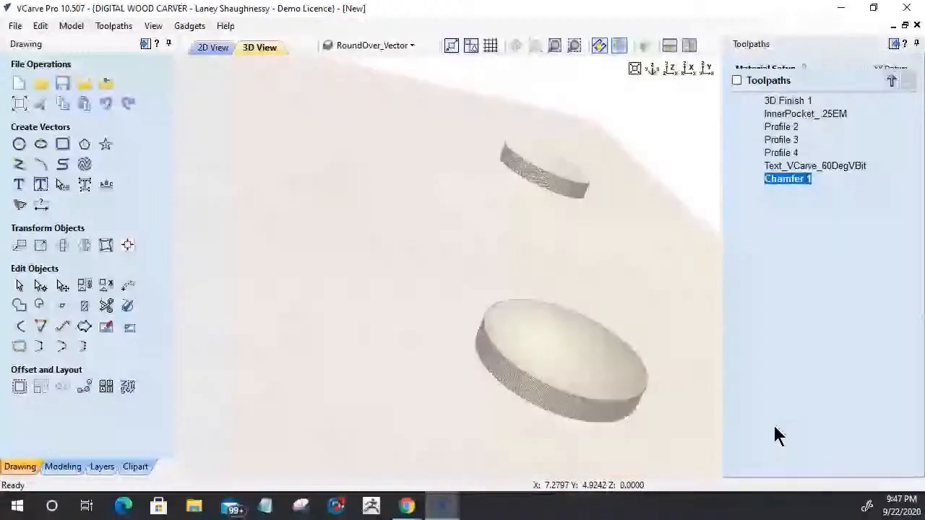
pyautogui.doubleClick(788, 180)
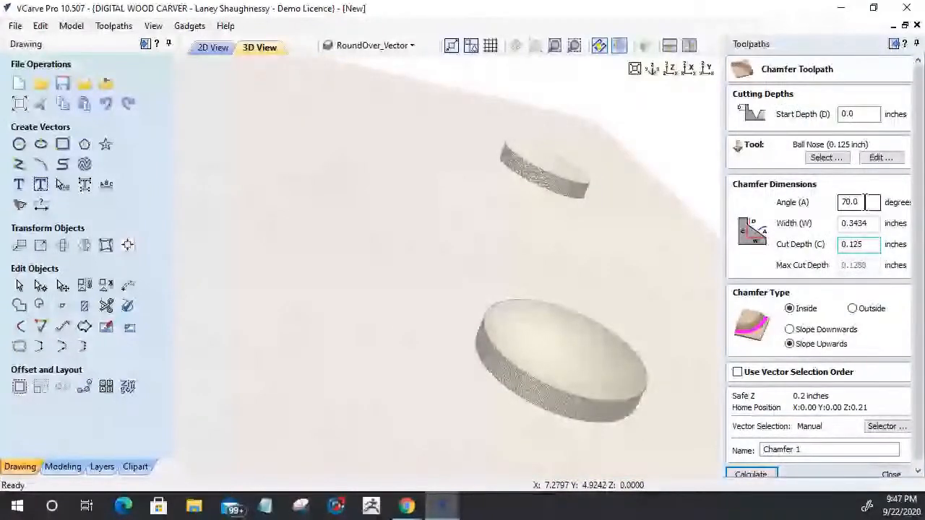
pyautogui.doubleClick(870, 202)
pyautogui.write('30')
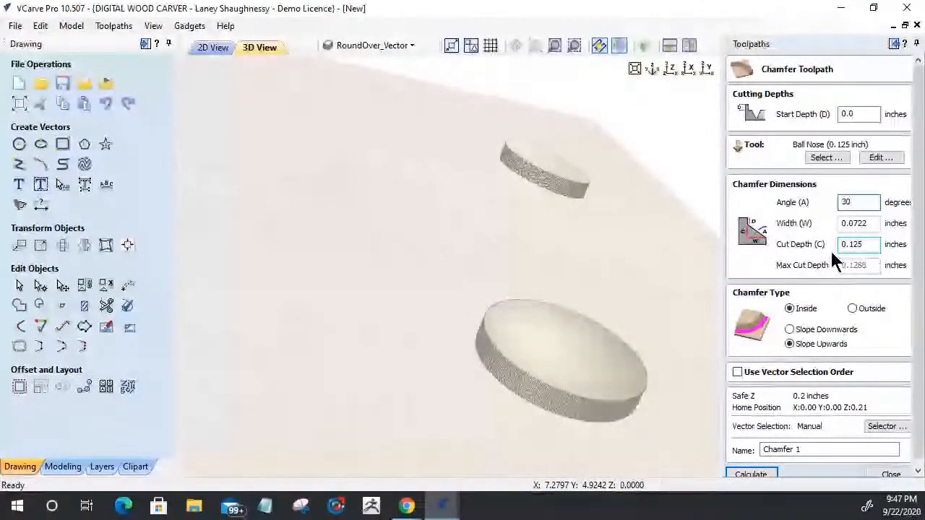
pyautogui.click(763, 477)
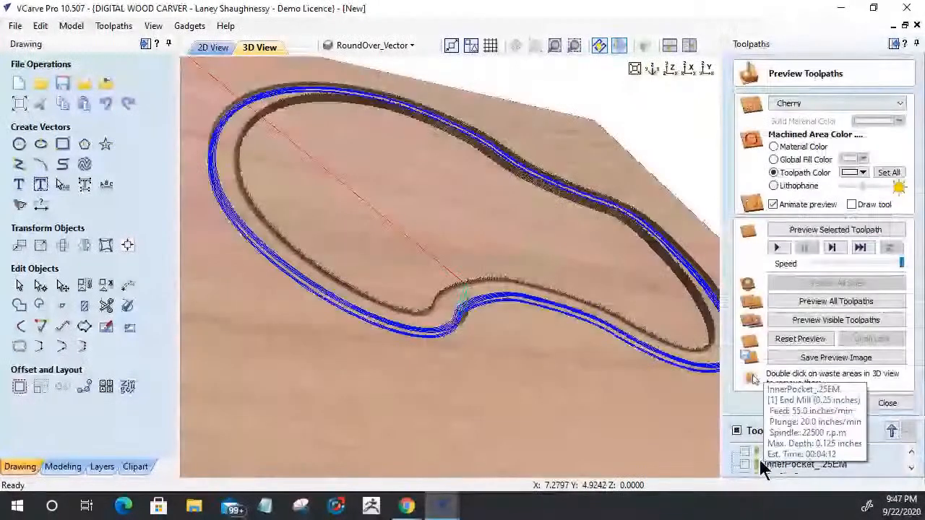
# Reopen the Chamfer 1 toolpath, switch its chamfer type from Inside to Outside and recalculate it
pyautogui.scroll(-2, 763, 460)
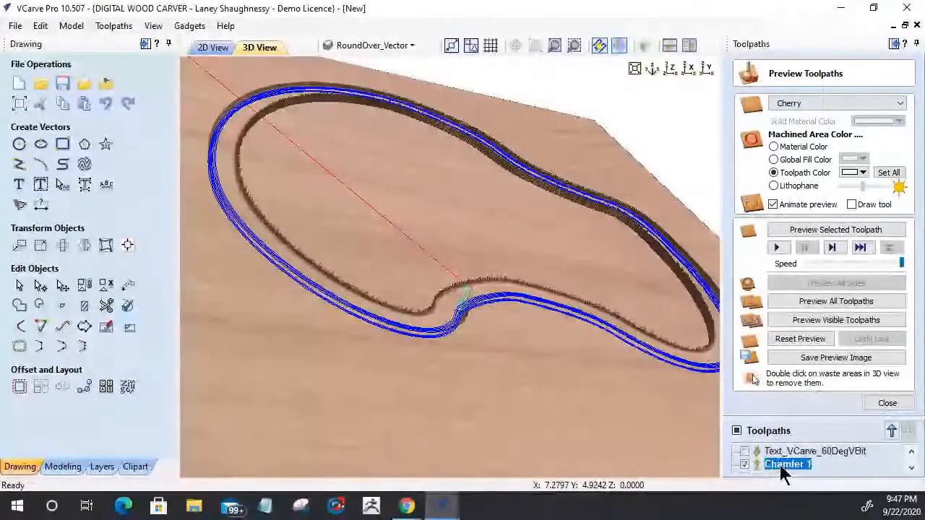
pyautogui.doubleClick(781, 465)
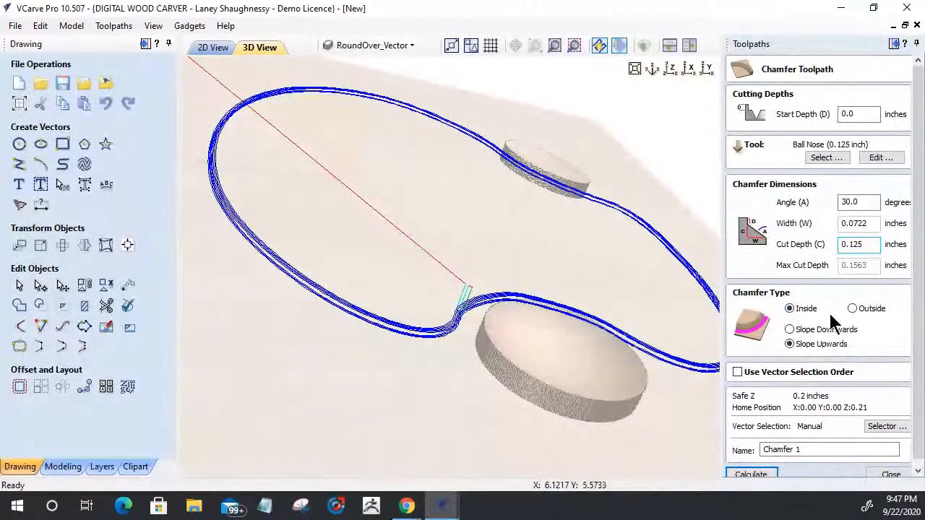
pyautogui.click(852, 308)
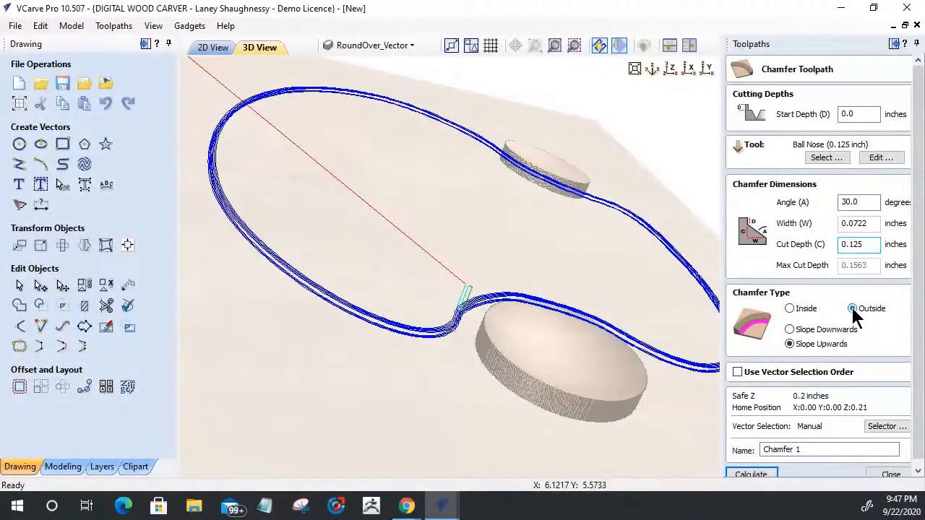
pyautogui.click(791, 310)
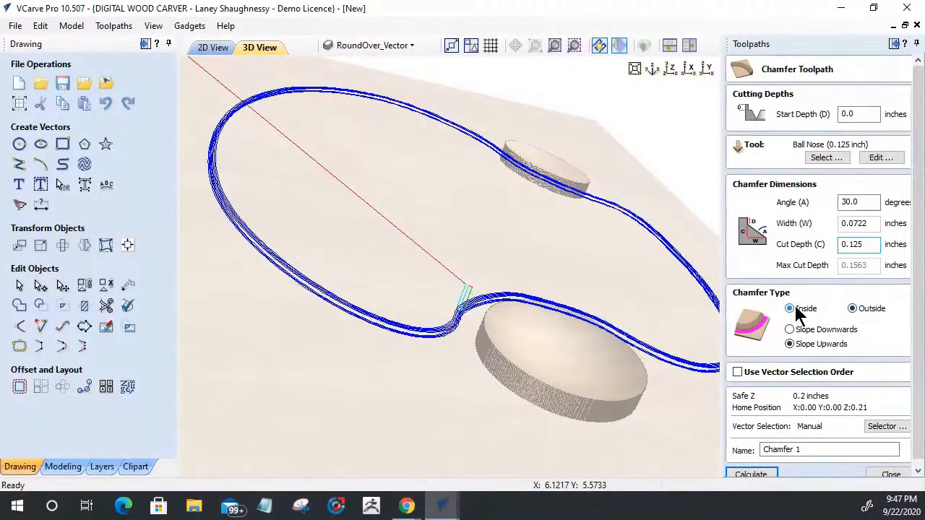
pyautogui.click(852, 309)
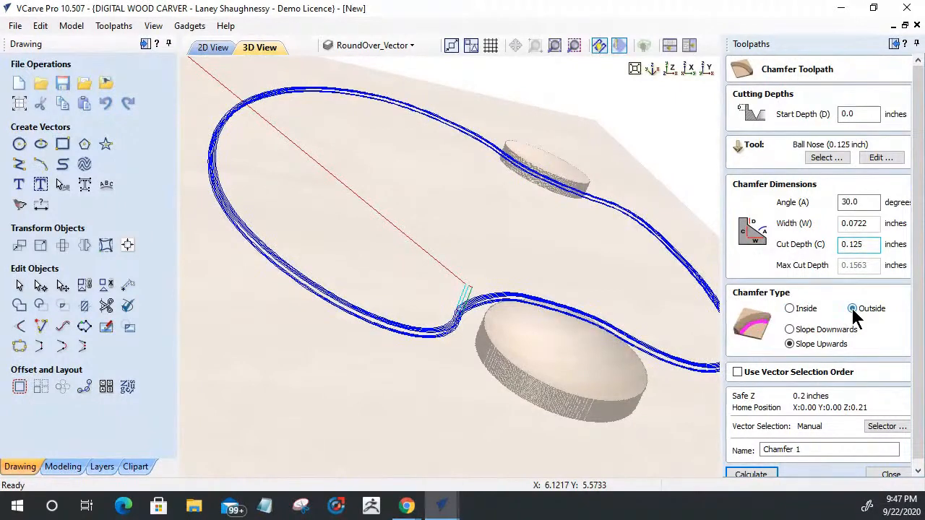
pyautogui.click(745, 470)
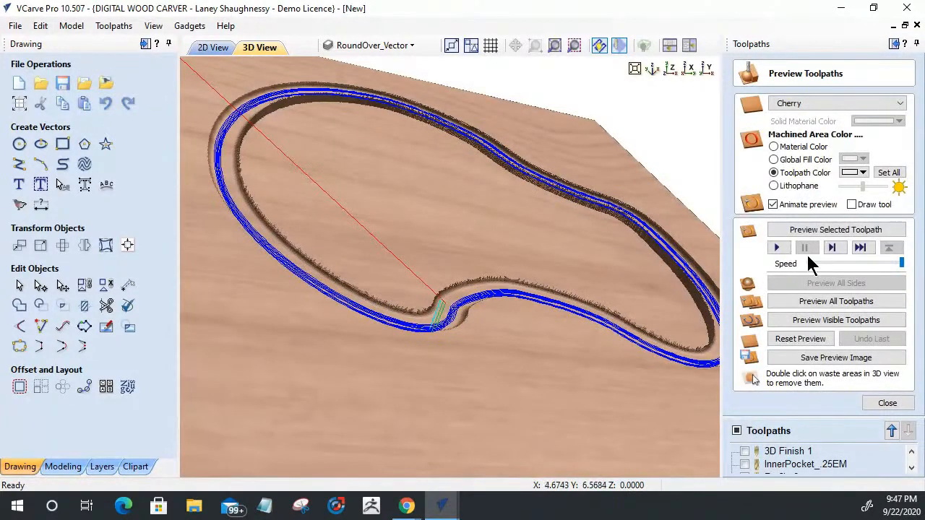
# Reset the preview and simulate the outside Chamfer 1 cut followed by the InnerPocket_.25EM toolpath
pyautogui.click(800, 339)
pyautogui.click(797, 230)
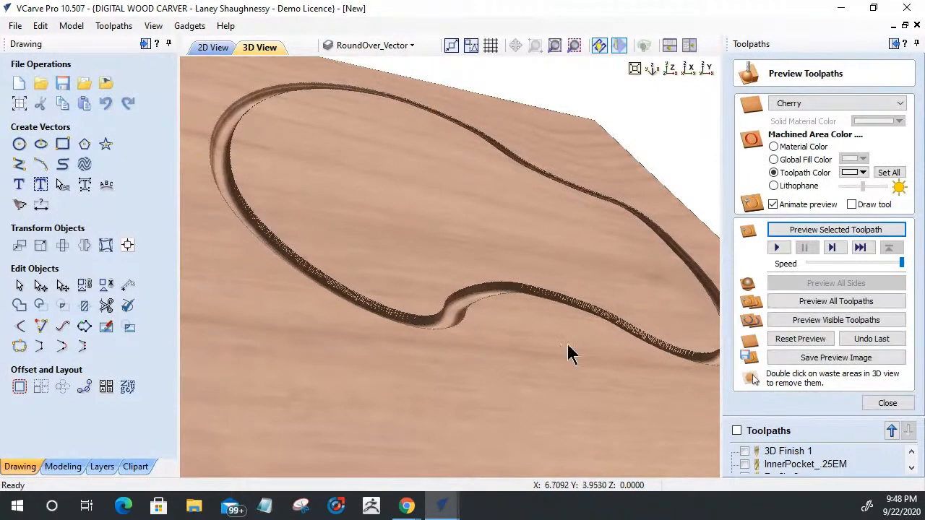
pyautogui.moveTo(567, 345); pyautogui.dragTo(452, 348)
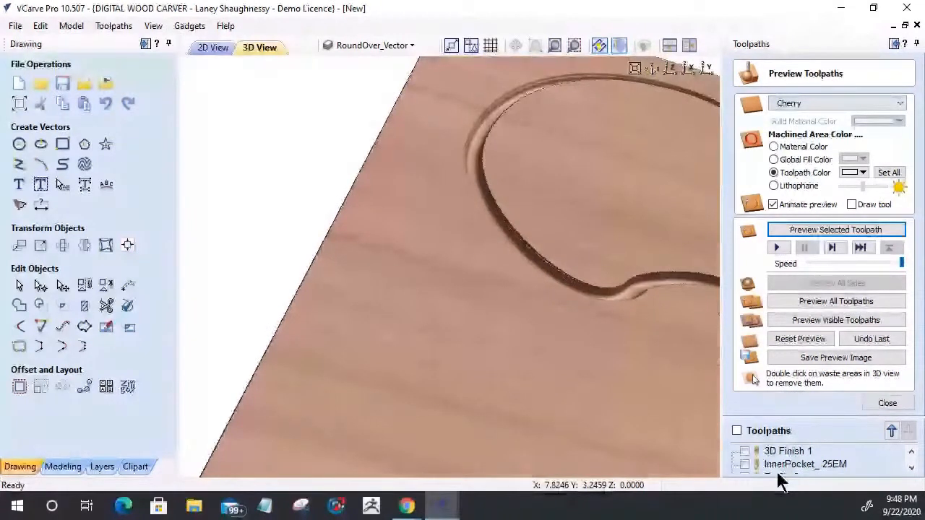
pyautogui.click(805, 465)
pyautogui.click(835, 230)
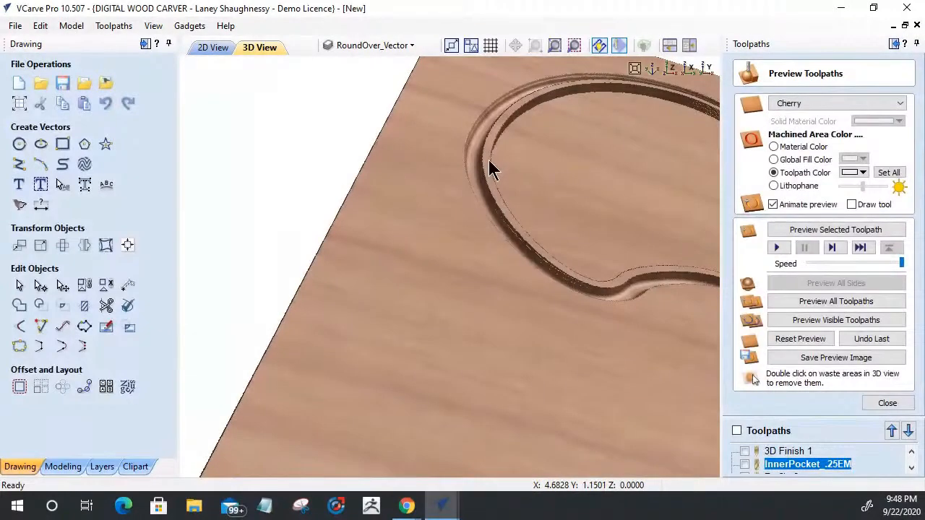
# Set the InnerPocket_.25EM pocket allowance to 0.125 inches, recalculate the toolpath and preview it against the chamfer
pyautogui.doubleClick(809, 463)
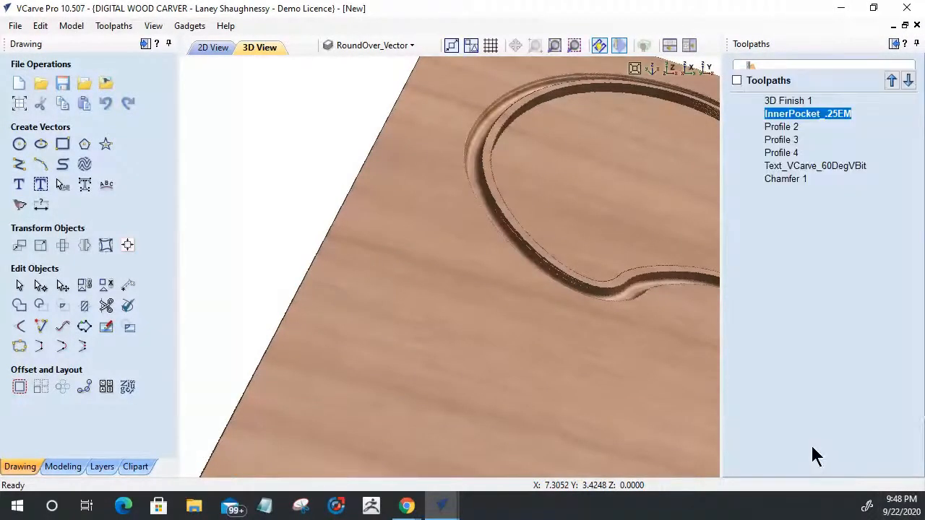
pyautogui.scroll(-1, 808, 390)
pyautogui.doubleClick(815, 433)
pyautogui.write('.1')
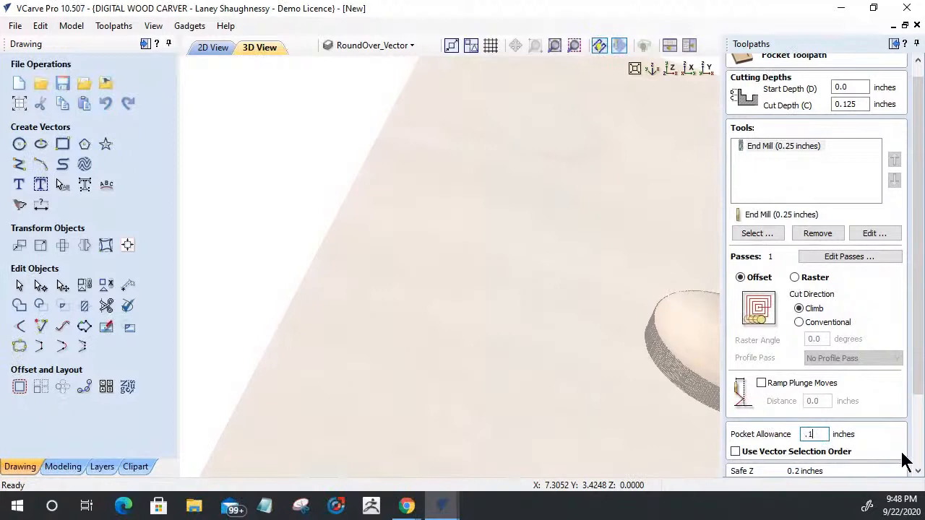
pyautogui.write('25')
pyautogui.scroll(-3, 922, 377)
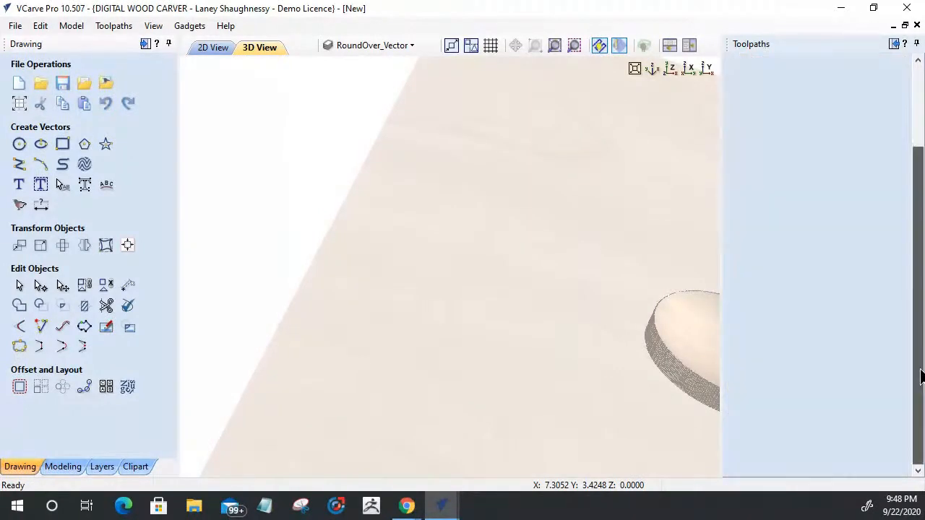
pyautogui.click(764, 471)
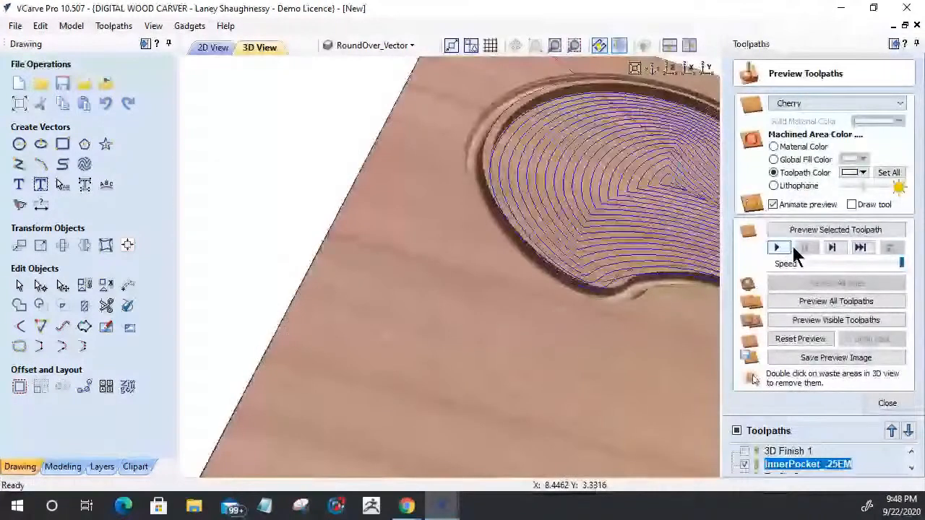
pyautogui.click(802, 231)
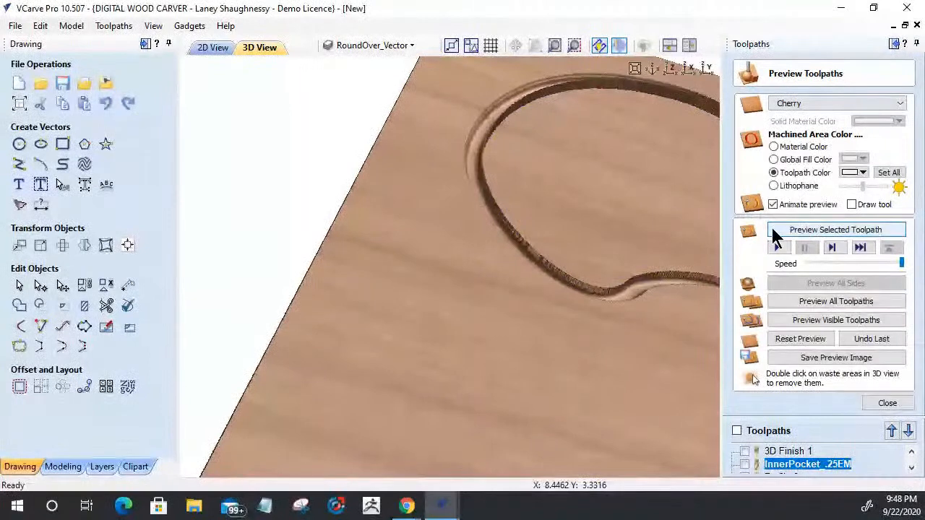
pyautogui.moveTo(529, 299); pyautogui.dragTo(641, 392)
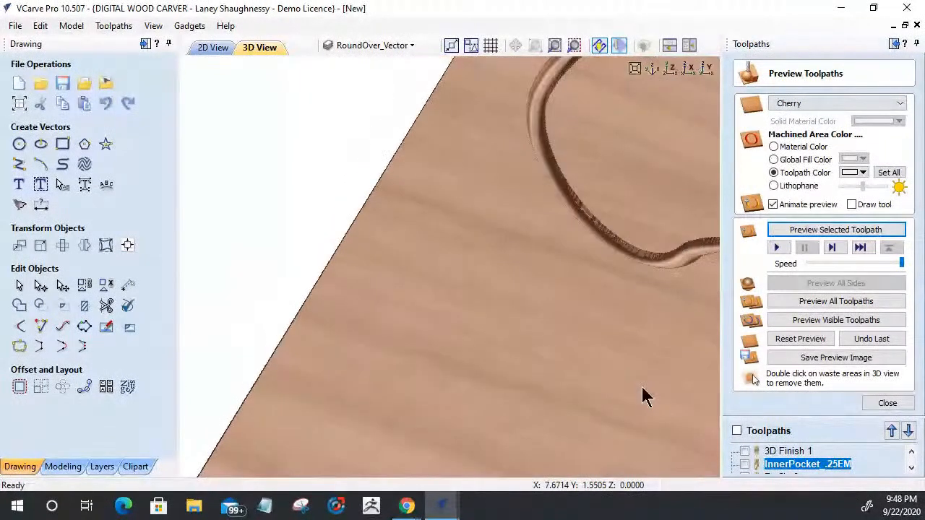
# Reopen the InnerPocket_.25EM toolpath, set its pocket allowance to 0.08 inches and recalculate it
pyautogui.doubleClick(810, 464)
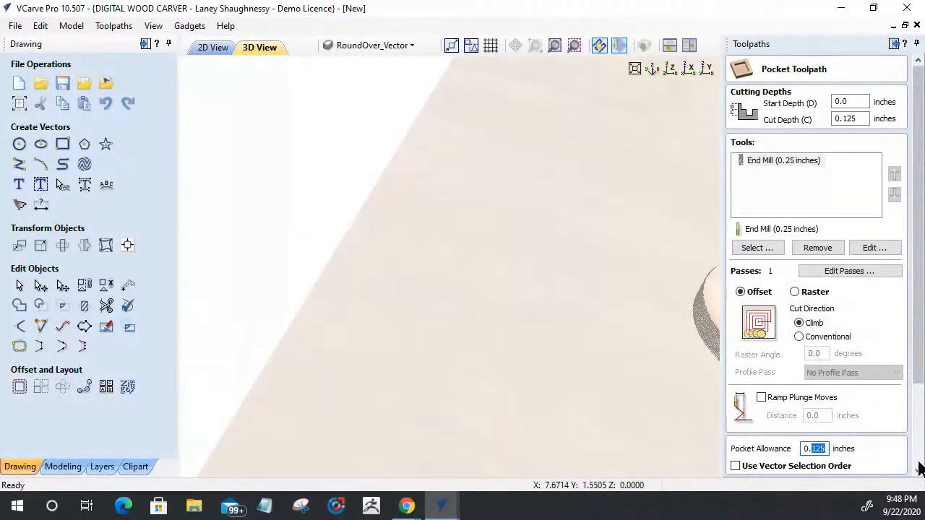
pyautogui.write('0.08')
pyautogui.moveTo(916, 342); pyautogui.dragTo(916, 448)
pyautogui.click(742, 470)
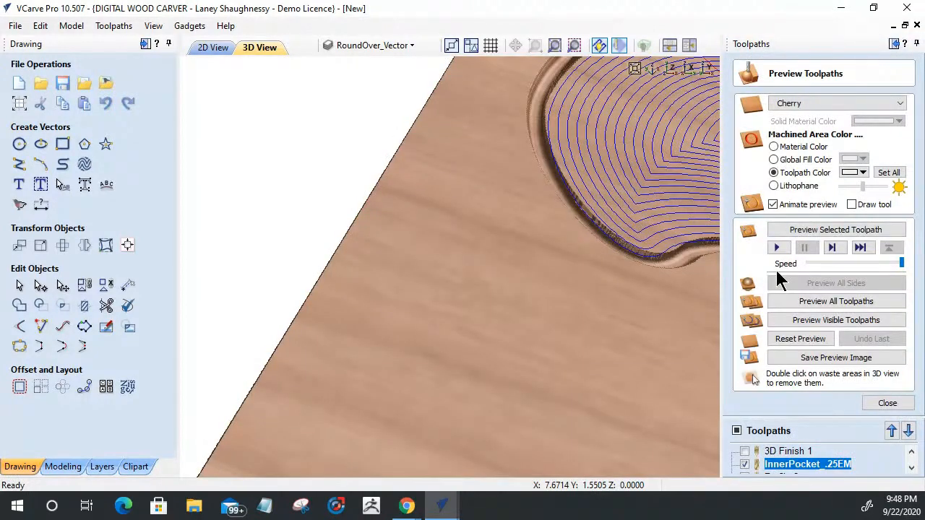
# Preview the recalculated InnerPocket_.25EM toolpath and examine up close where the pocket wall meets the chamfer
pyautogui.click(800, 230)
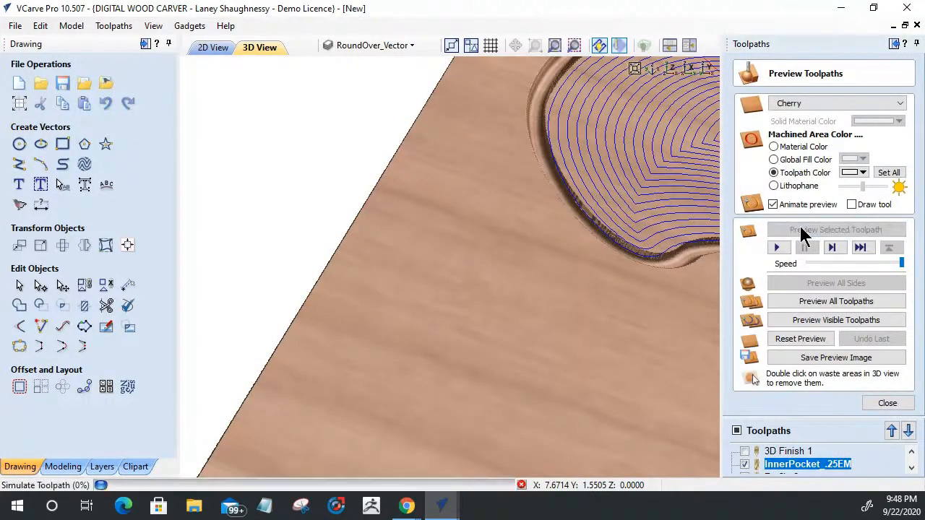
pyautogui.moveTo(685, 266); pyautogui.dragTo(432, 299)
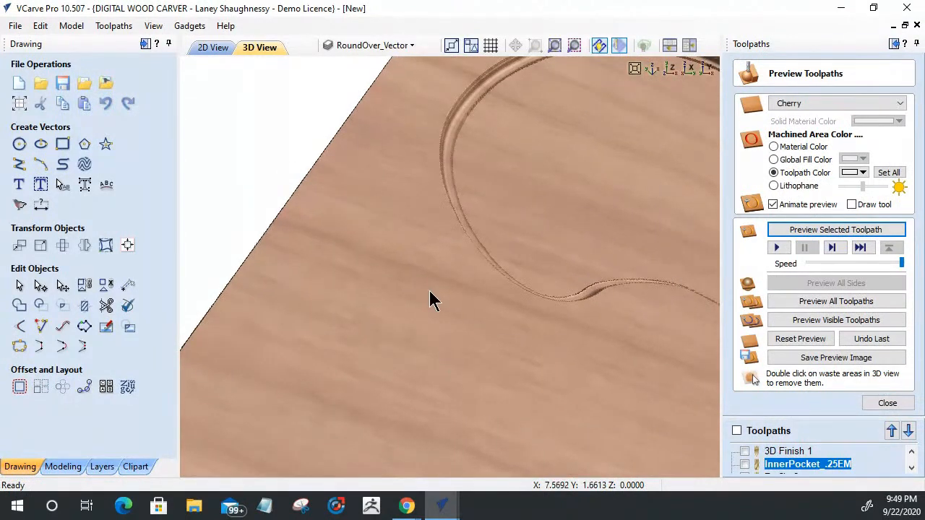
pyautogui.scroll(-5, 480, 291)
pyautogui.scroll(5, 481, 289)
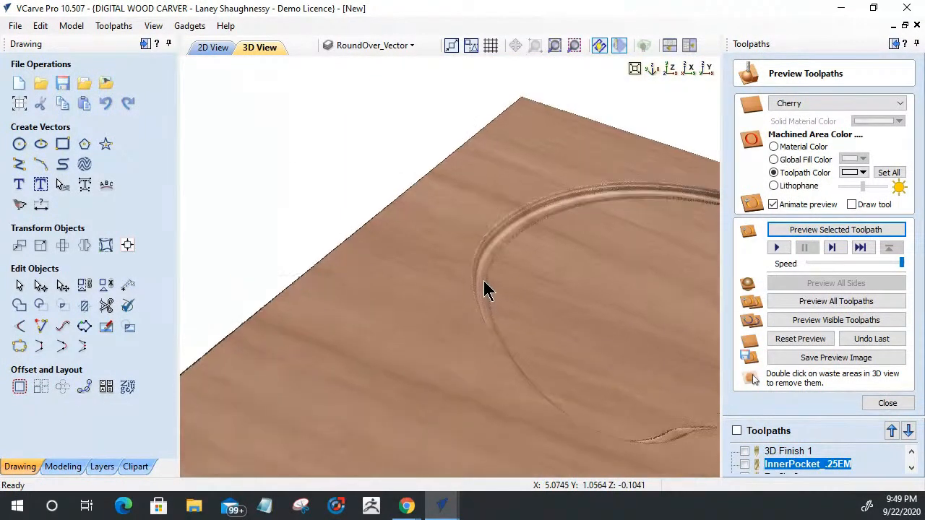
pyautogui.scroll(4, 484, 289)
pyautogui.scroll(-1, 487, 290)
pyautogui.scroll(3, 535, 297)
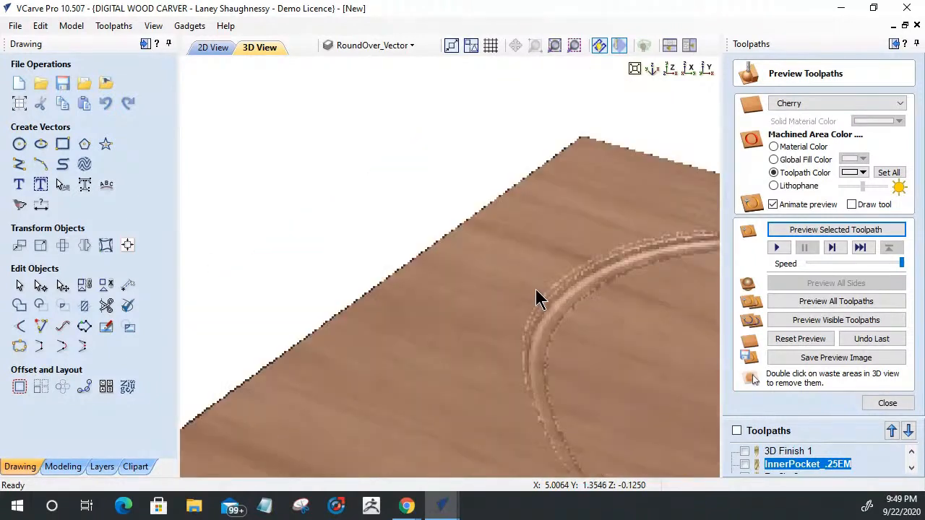
pyautogui.scroll(3, 535, 292)
pyautogui.moveTo(507, 357); pyautogui.dragTo(311, 485, button='middle')
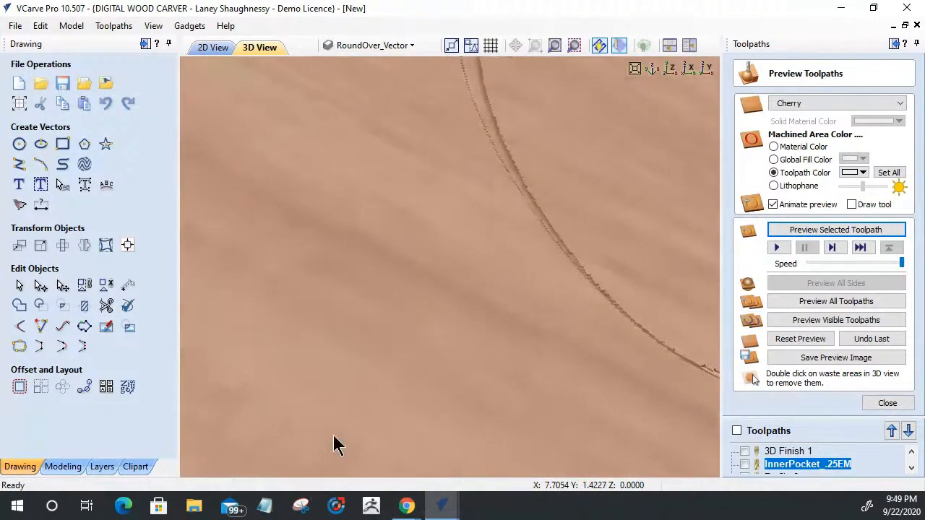
pyautogui.moveTo(333, 435); pyautogui.dragTo(562, 309, button='middle')
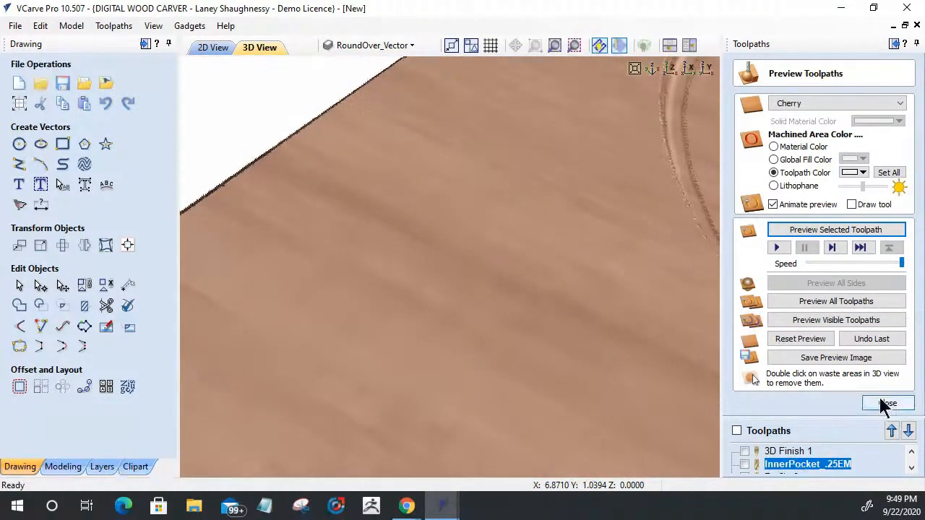
# Reopen the Chamfer 1 toolpath, set its angle to 70 degrees and recalculate it
pyautogui.click(886, 403)
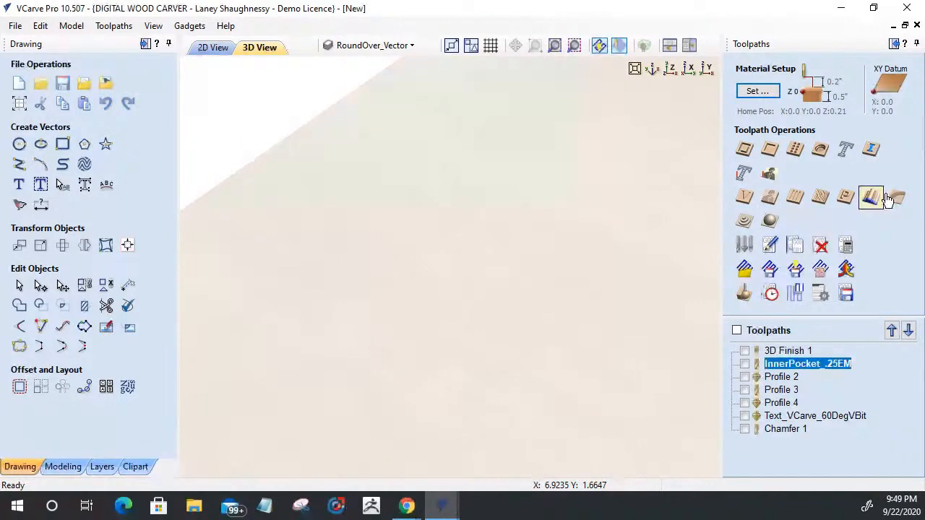
pyautogui.doubleClick(780, 428)
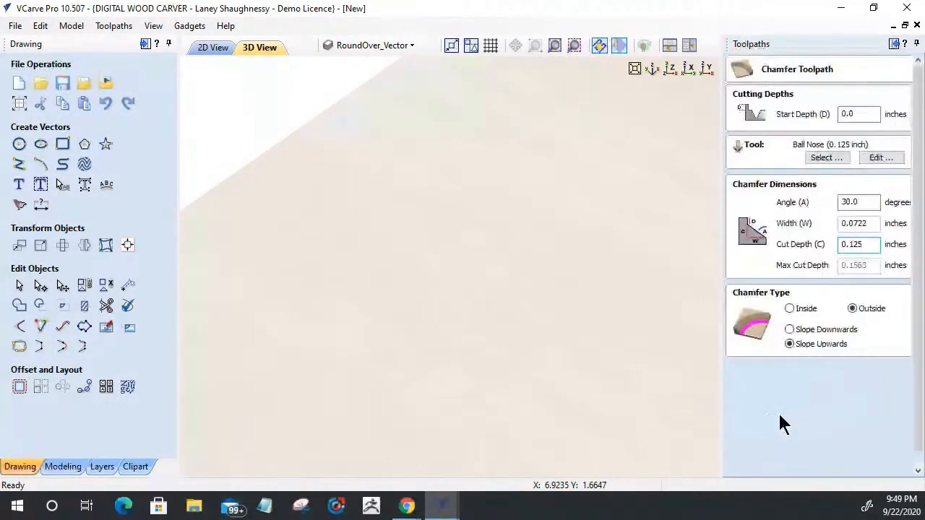
pyautogui.moveTo(863, 203); pyautogui.dragTo(761, 213)
pyautogui.write('70')
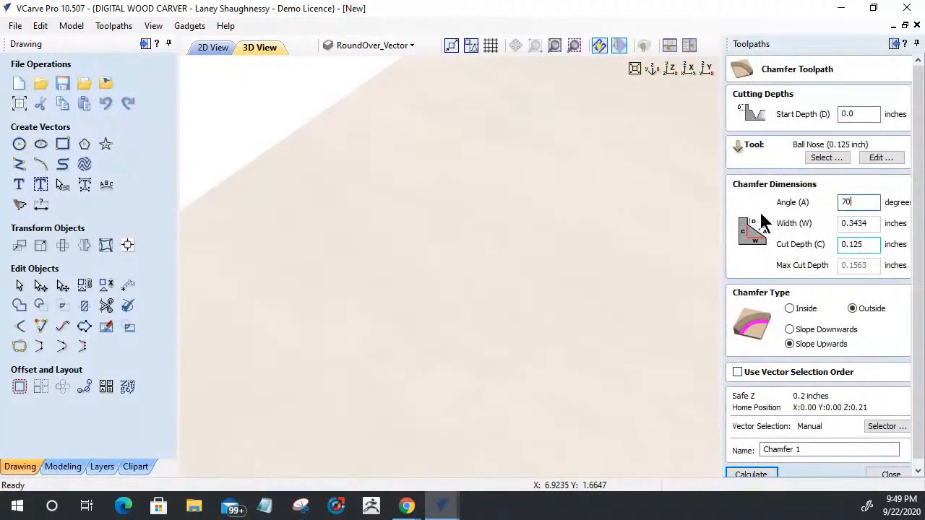
pyautogui.click(751, 475)
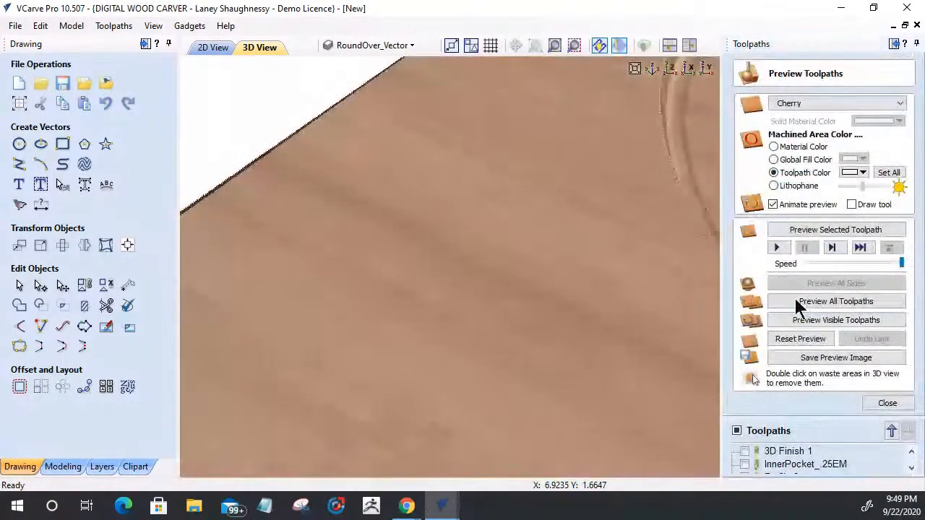
# Reset the preview, simulate the InnerPocket_.25EM and Chamfer 1 toolpaths together as visible toolpaths, and inspect the pocket's edge
pyautogui.click(788, 338)
pyautogui.click(744, 463)
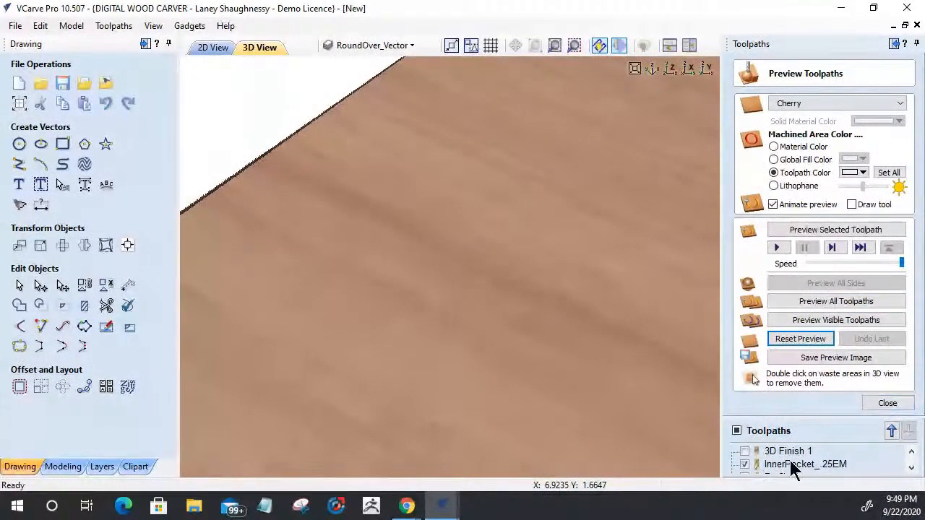
pyautogui.scroll(-3, 790, 466)
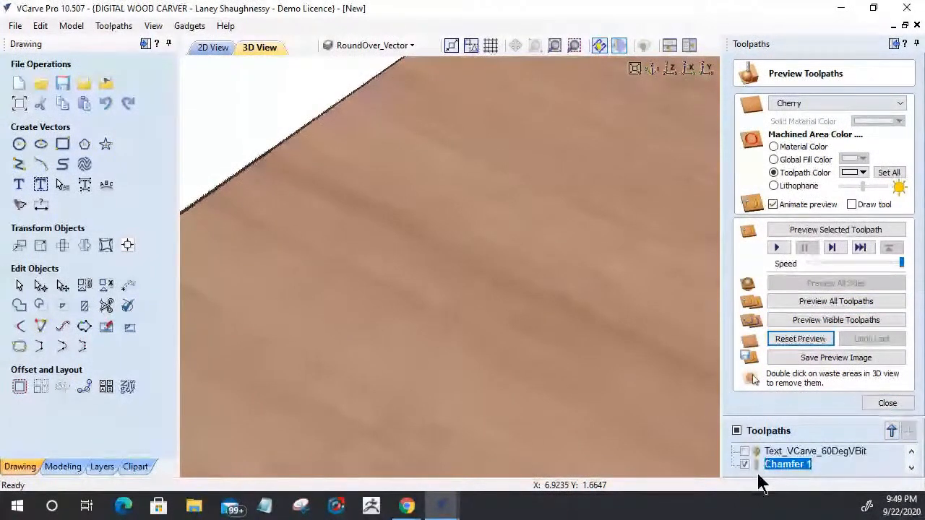
pyautogui.click(831, 323)
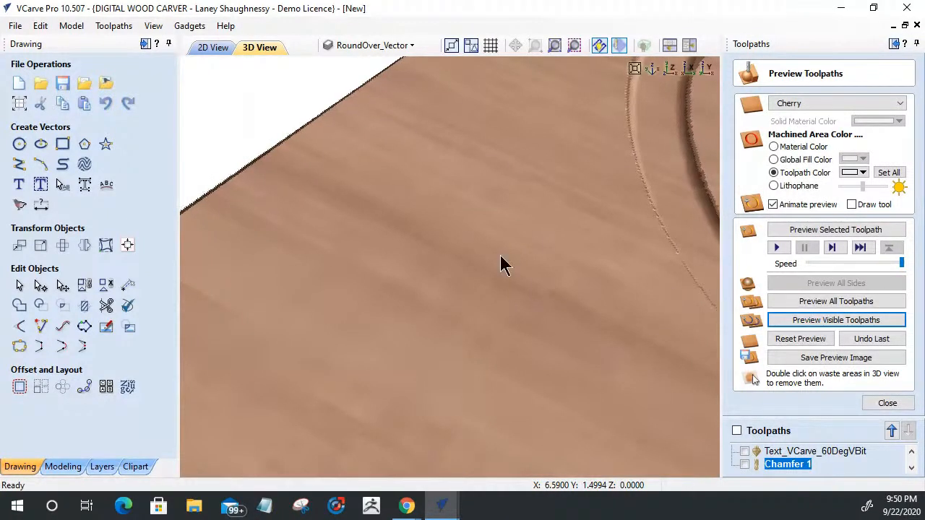
pyautogui.moveTo(500, 260); pyautogui.dragTo(357, 221)
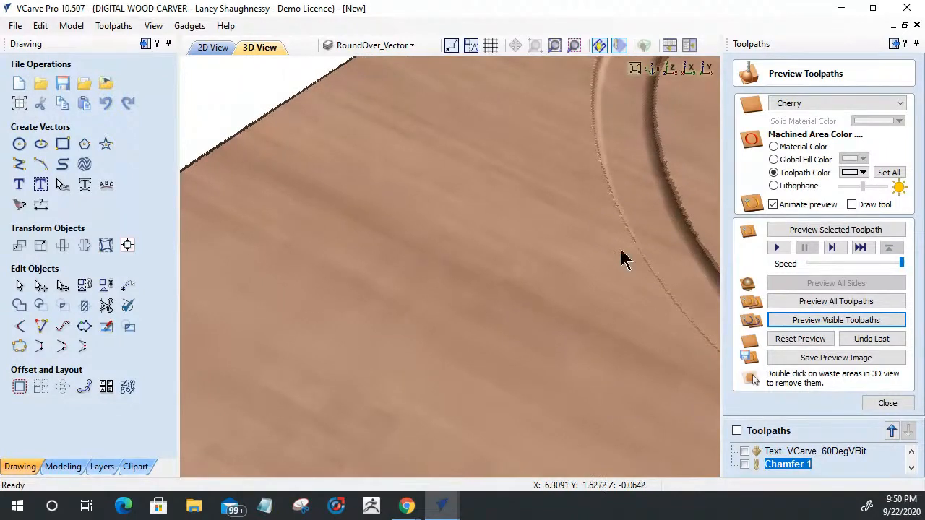
# Examine the previewed pocket wall and chamfer from several angles near the board's corner
pyautogui.moveTo(622, 261); pyautogui.dragTo(89, 102)
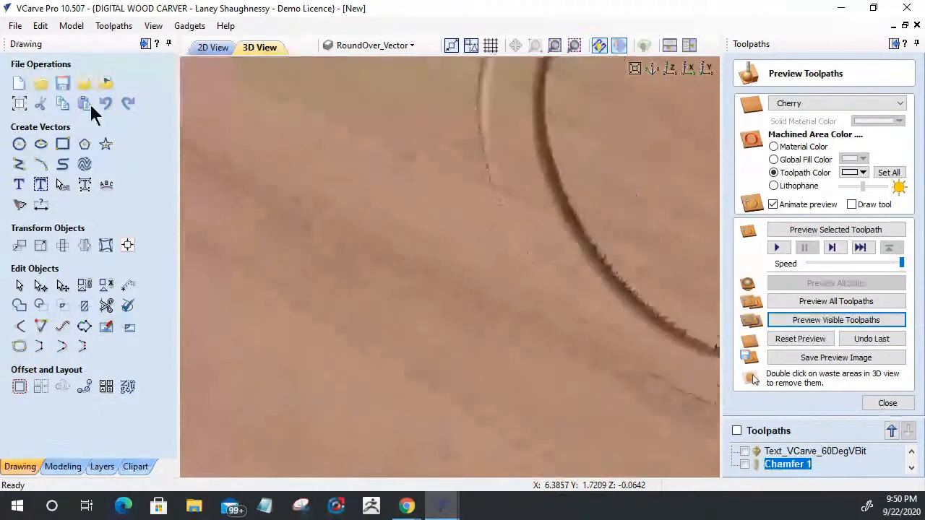
pyautogui.scroll(-2, 579, 259)
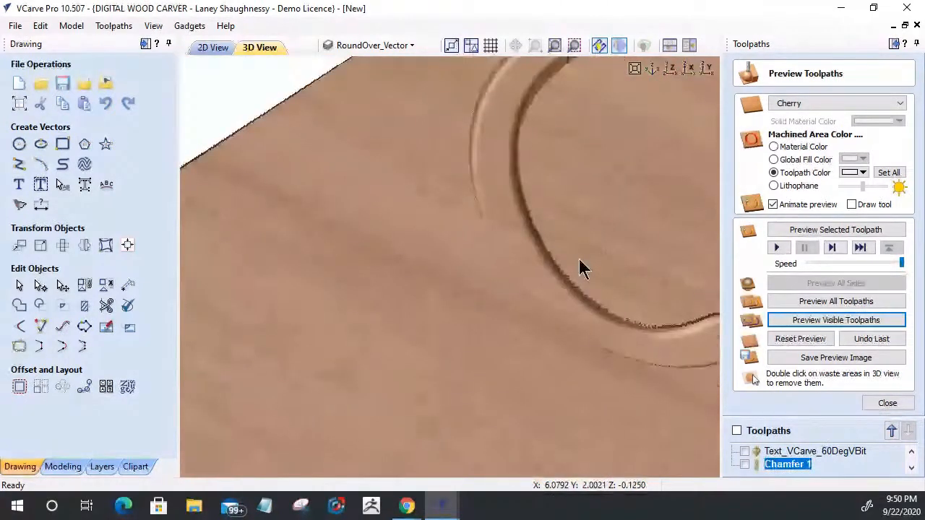
pyautogui.scroll(-2, 578, 258)
pyautogui.moveTo(578, 258); pyautogui.dragTo(419, 396, button='middle')
pyautogui.moveTo(481, 243); pyautogui.dragTo(340, 357)
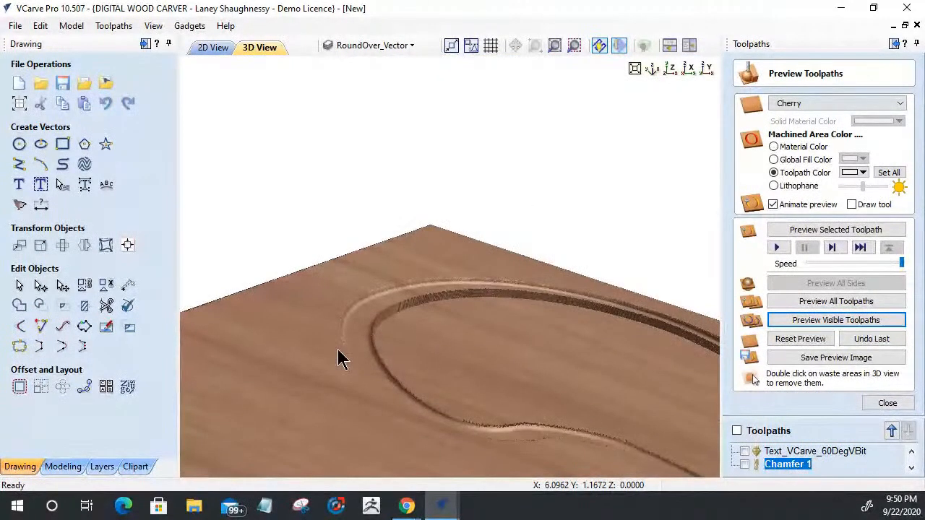
pyautogui.moveTo(340, 357); pyautogui.dragTo(376, 318)
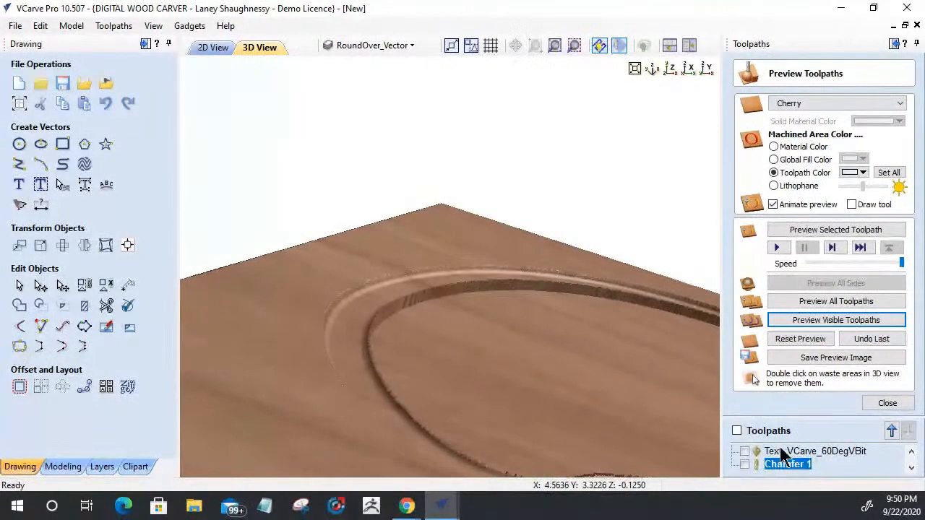
# Reopen the InnerPocket_.25EM toolpath, set its pocket allowance to 0.0625 inches, recalculate it and preview the cut
pyautogui.scroll(2, 776, 457)
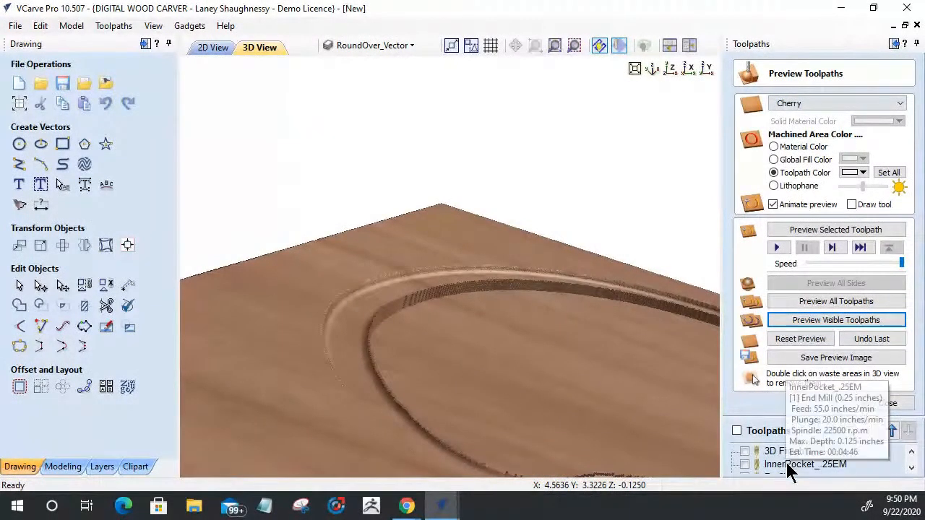
pyautogui.doubleClick(785, 463)
pyautogui.moveTo(823, 448); pyautogui.dragTo(815, 449)
pyautogui.write('625')
pyautogui.moveTo(916, 347); pyautogui.dragTo(917, 473)
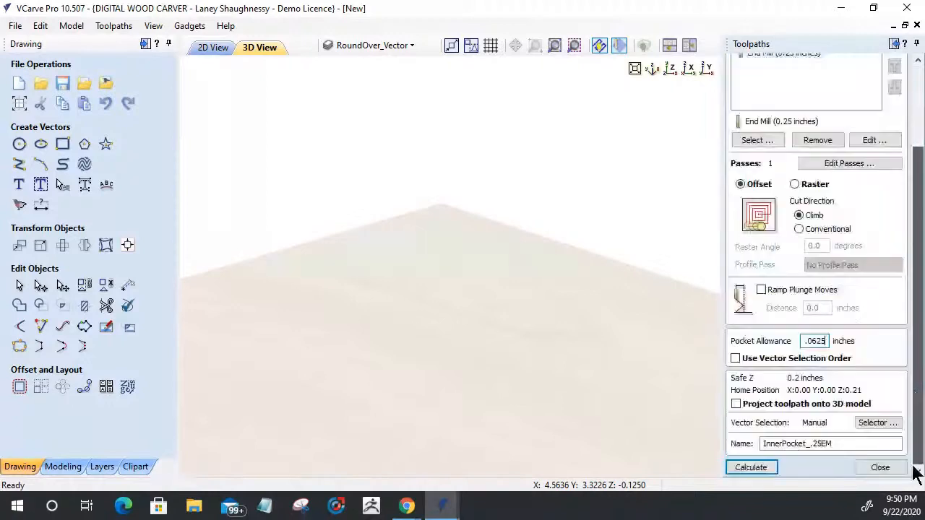
pyautogui.click(766, 463)
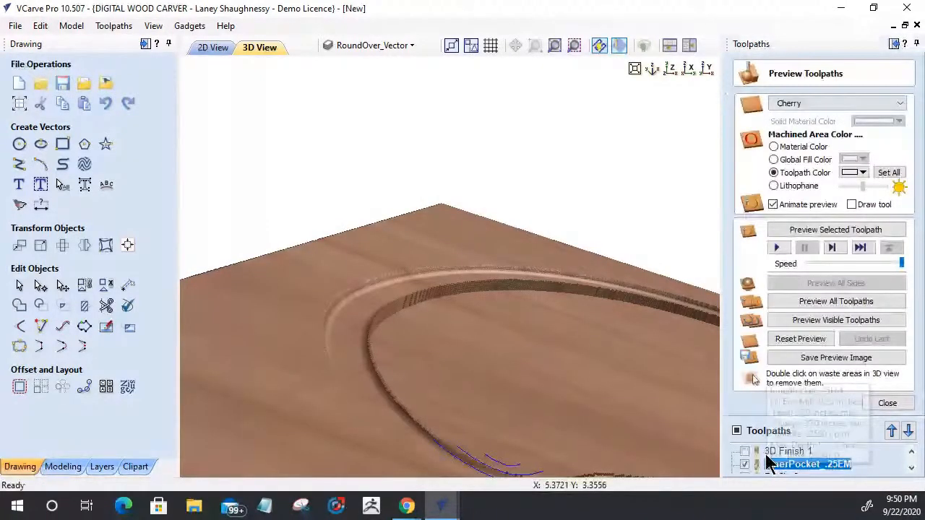
pyautogui.click(835, 229)
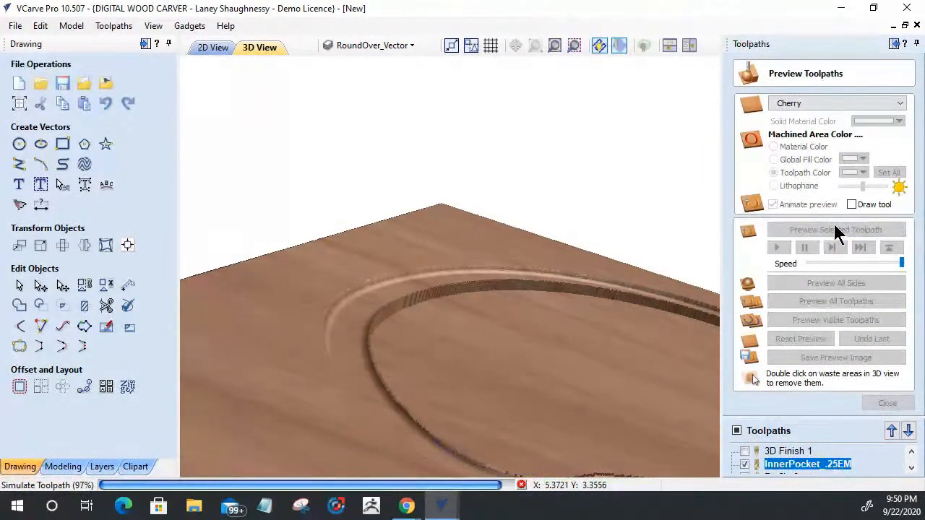
# Reopen the InnerPocket_.25EM toolpath, set its pocket allowance to 0.0312 inches, recalculate it and preview the cut
pyautogui.doubleClick(811, 464)
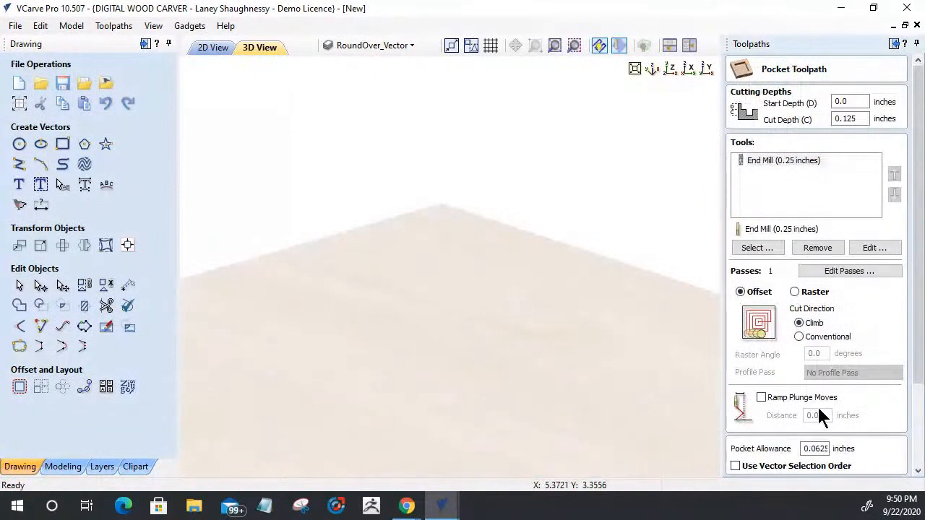
pyautogui.moveTo(814, 448); pyautogui.dragTo(852, 452)
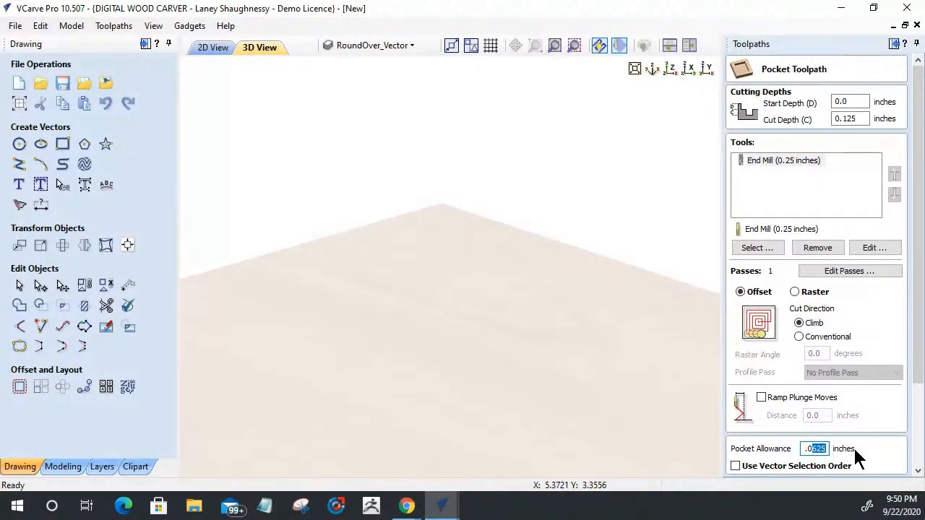
pyautogui.write('0312')
pyautogui.moveTo(822, 448); pyautogui.dragTo(789, 453)
pyautogui.click(812, 449)
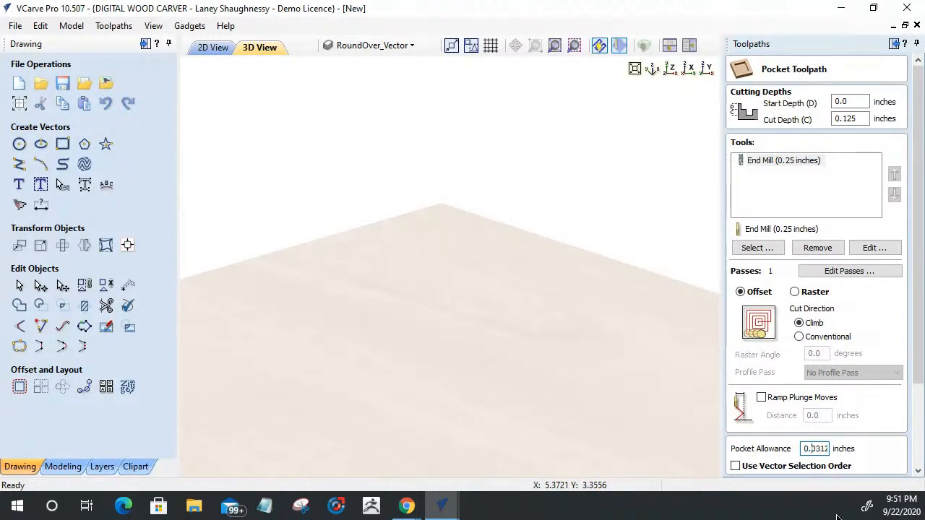
pyautogui.scroll(-3, 790, 433)
pyautogui.click(771, 475)
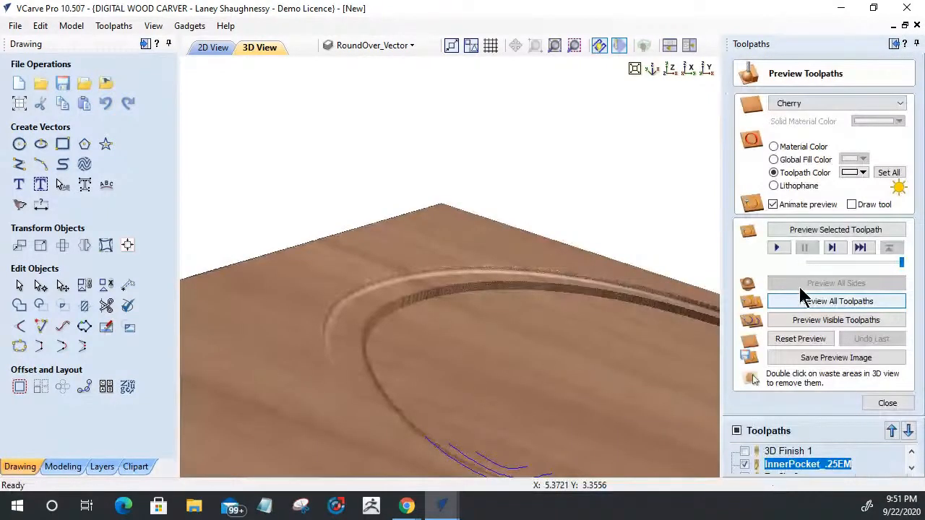
pyautogui.click(800, 295)
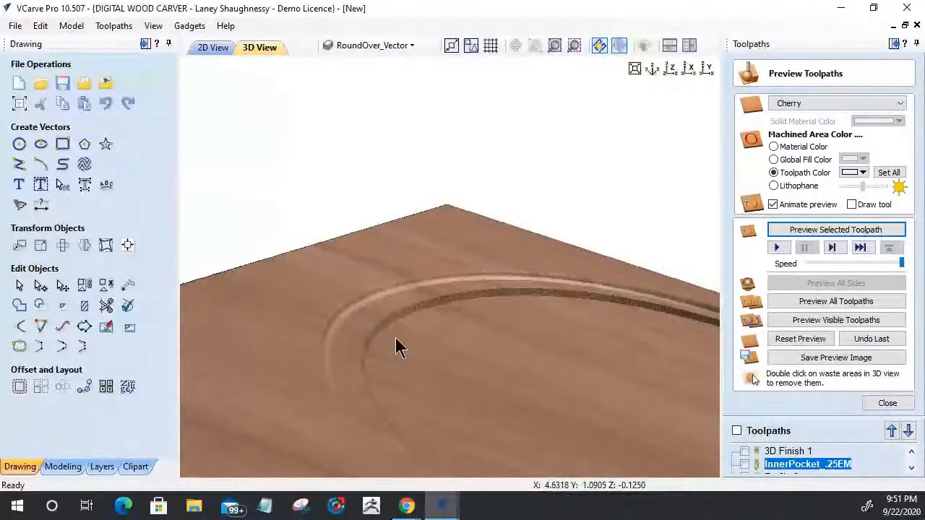
# Reopen the Chamfer 1 toolpath and check its chamfer width without changing it
pyautogui.click(887, 403)
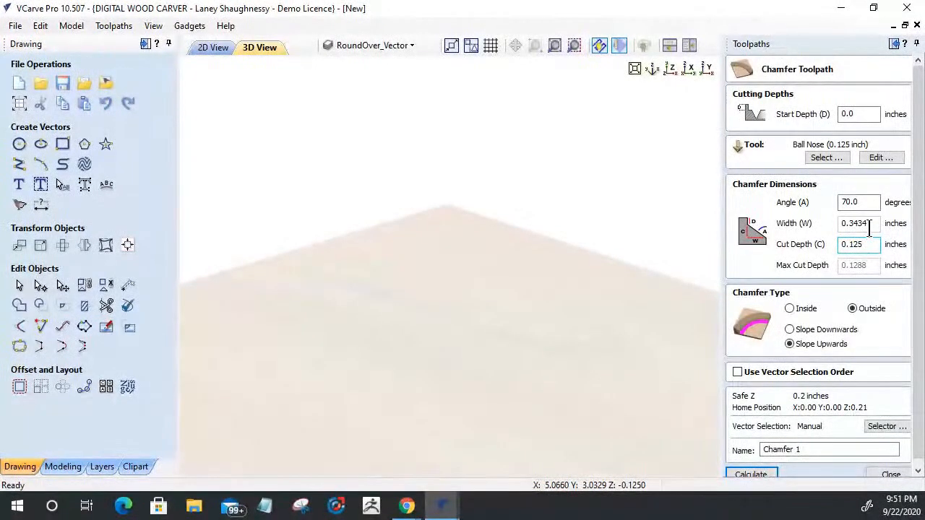
pyautogui.moveTo(869, 226); pyautogui.dragTo(837, 229)
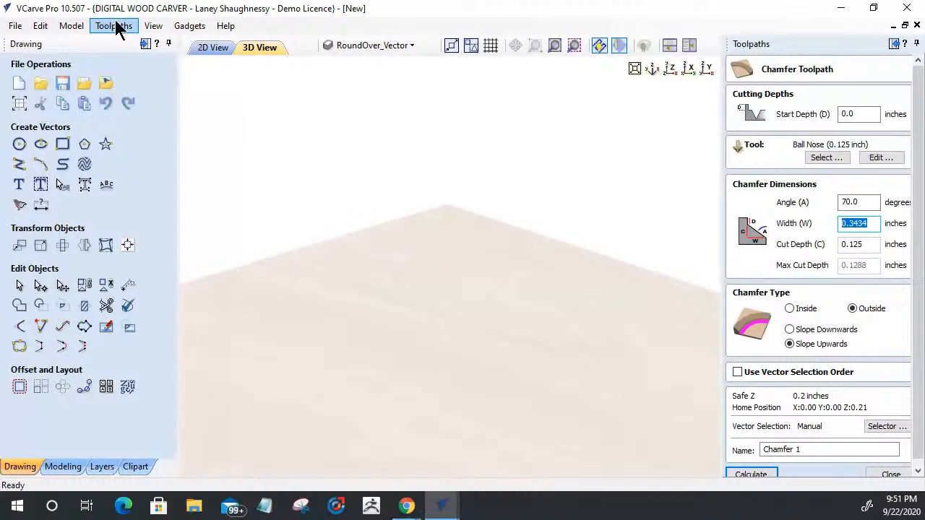
pyautogui.click(222, 48)
pyautogui.click(258, 49)
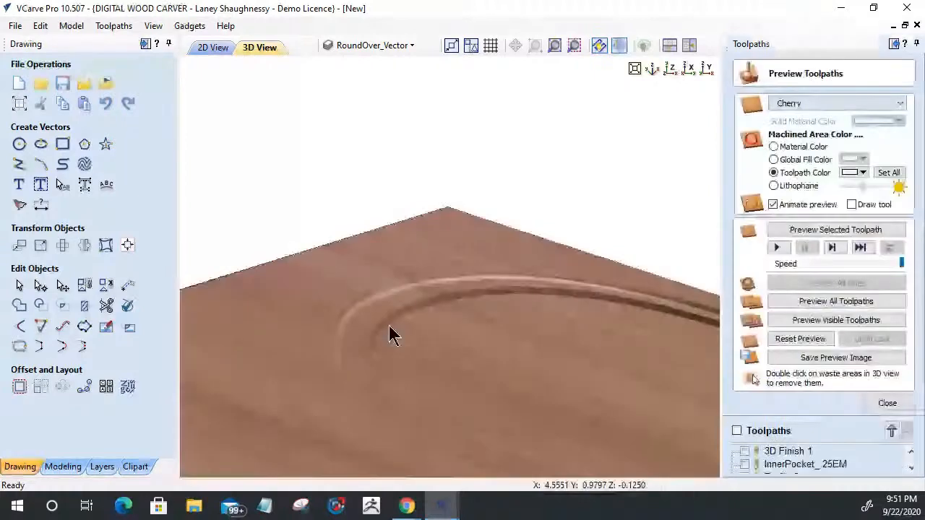
# Inspect the previewed pocket and chamfer outline from above, up close around the concave curve beside the glass holder
pyautogui.moveTo(390, 315); pyautogui.dragTo(325, 17)
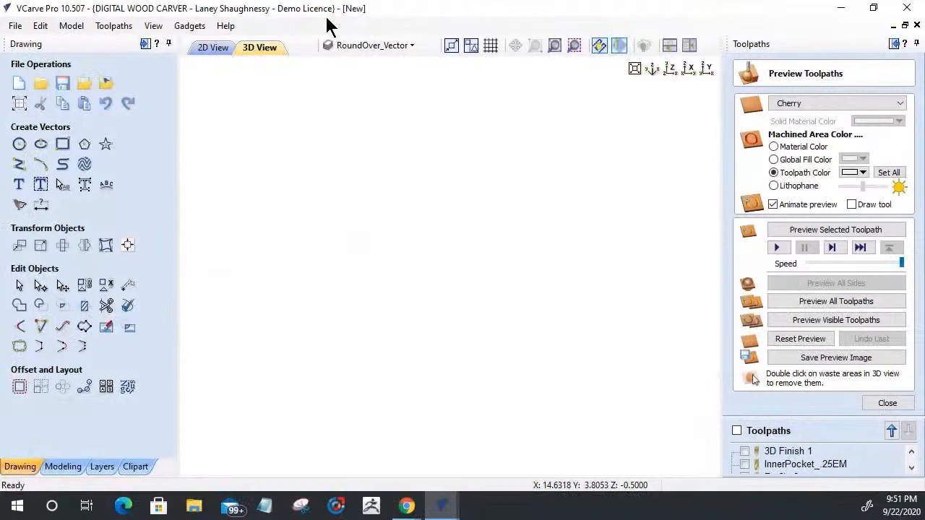
pyautogui.click(677, 68)
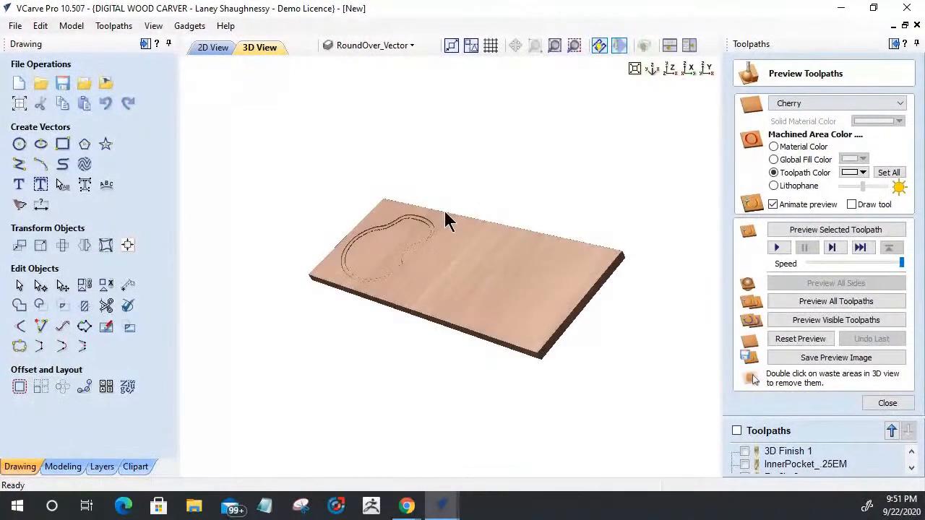
pyautogui.scroll(2, 335, 240)
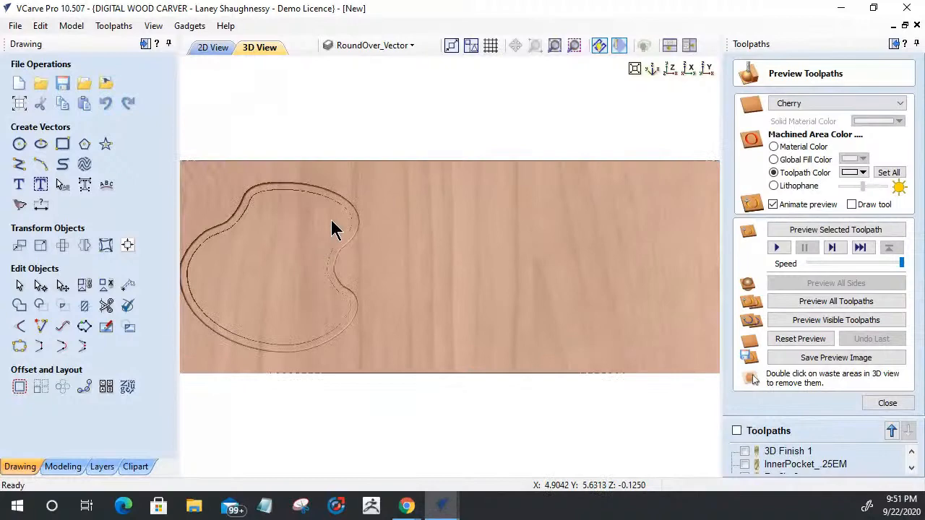
pyautogui.scroll(2, 349, 238)
pyautogui.scroll(-3, 349, 238)
pyautogui.moveTo(562, 231); pyautogui.dragTo(536, 215)
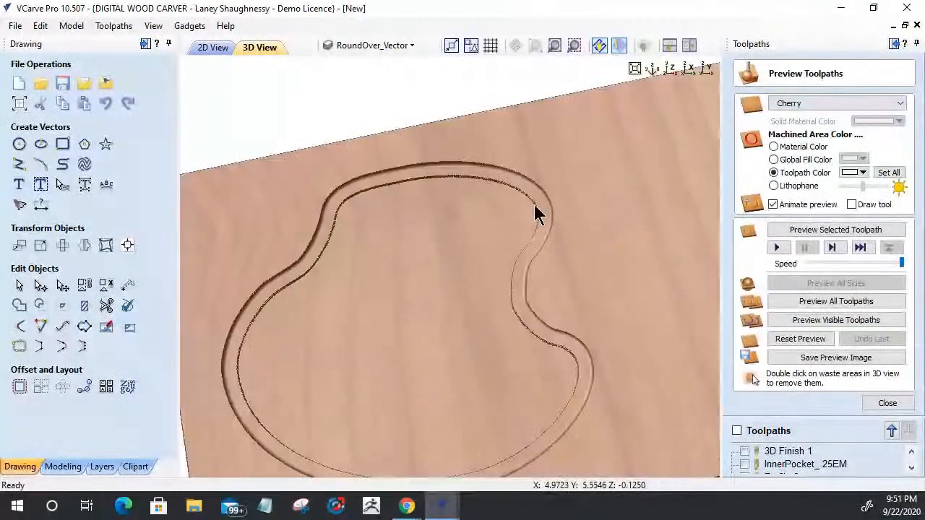
pyautogui.scroll(5, 482, 213)
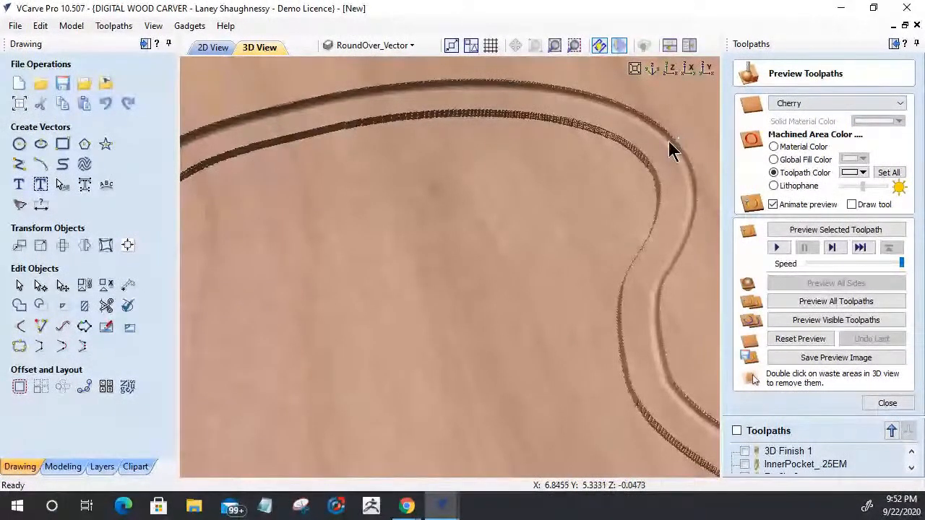
pyautogui.moveTo(654, 163); pyautogui.dragTo(639, 174)
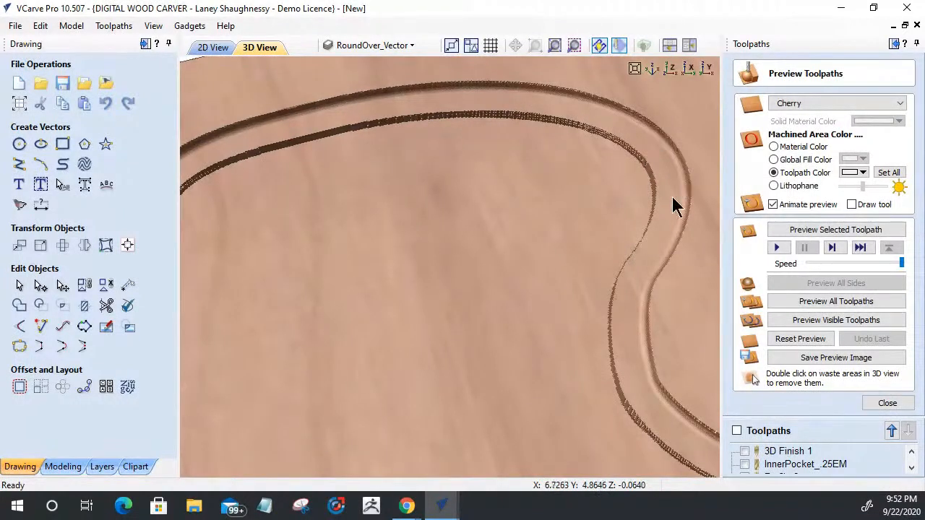
# Close the toolpath preview, return to the 2D drawing and select the dashed food pocket outline
pyautogui.click(882, 405)
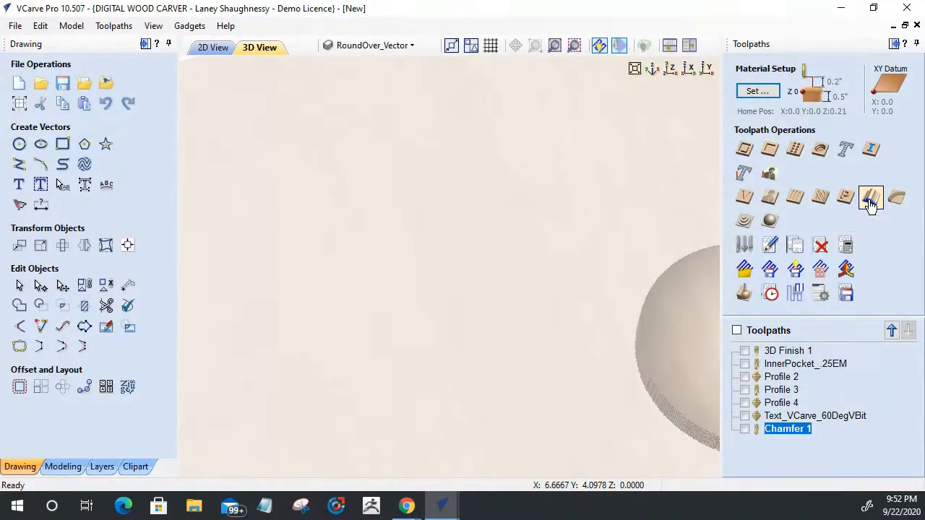
pyautogui.click(211, 49)
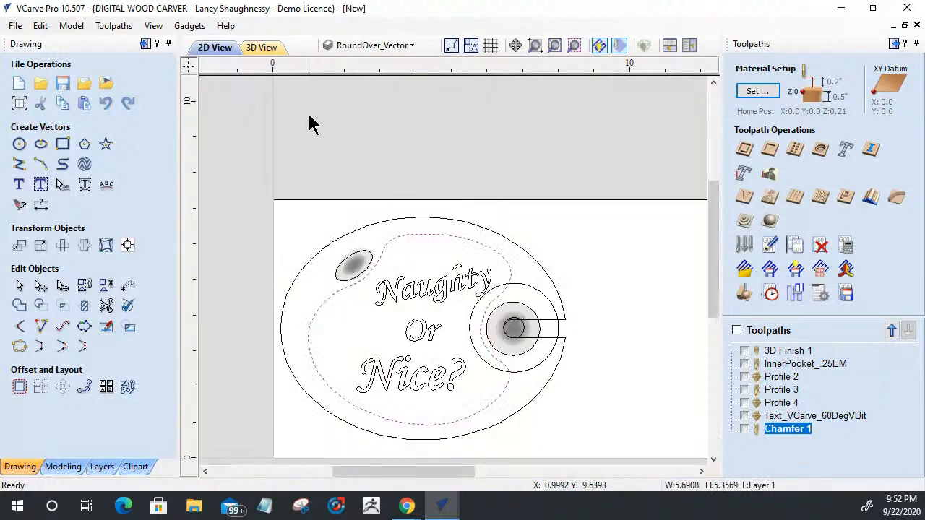
pyautogui.scroll(-2, 549, 242)
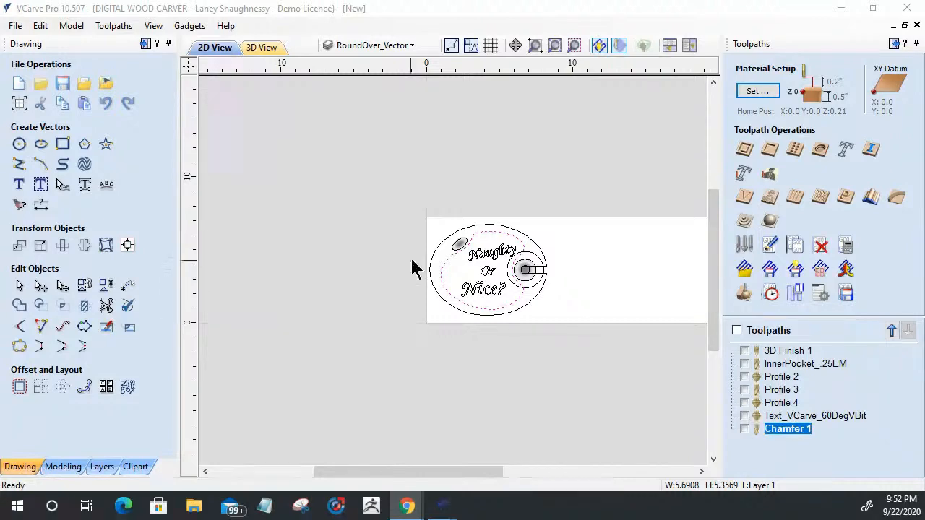
pyautogui.scroll(4, 525, 259)
pyautogui.scroll(1, 525, 258)
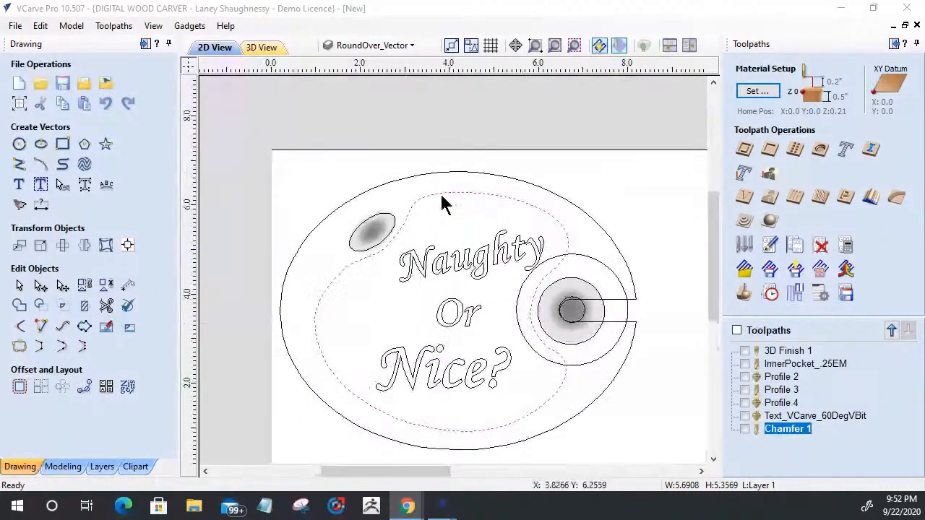
pyautogui.click(443, 193)
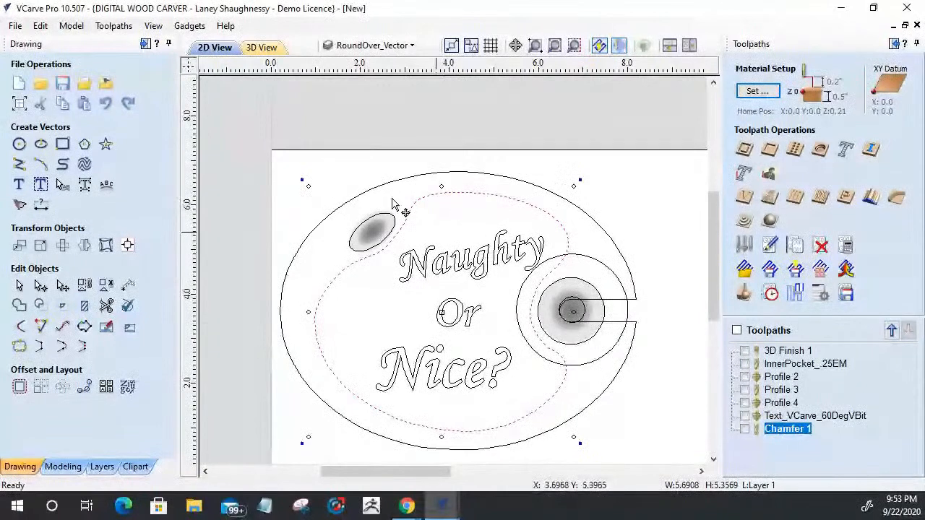
# Draw a square-cornered rectangle about 1.8 by 0.5 inches in the empty area outside the board
pyautogui.click(63, 145)
pyautogui.scroll(-4, 510, 225)
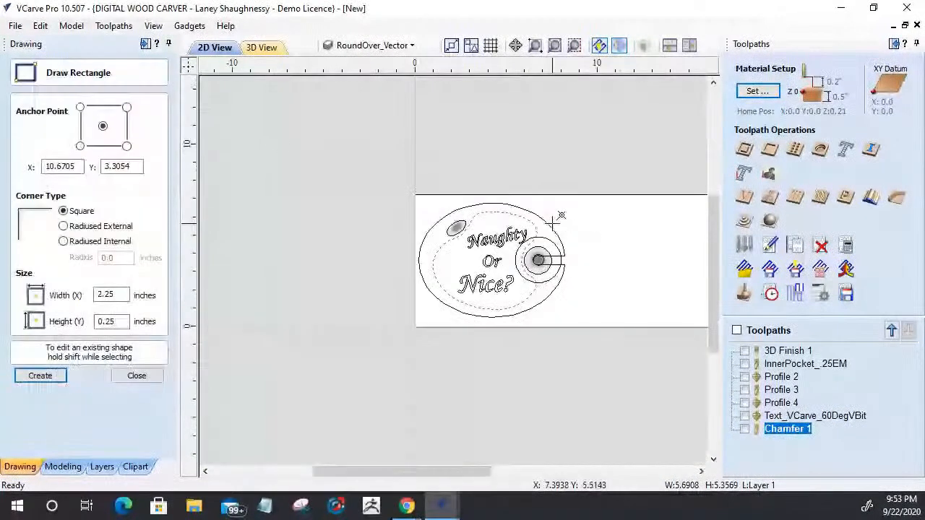
pyautogui.scroll(5, 274, 140)
pyautogui.moveTo(309, 161)
pyautogui.mouseDown()
pyautogui.moveTo(397, 166)
pyautogui.moveTo(409, 186)
pyautogui.mouseUp()
# Set the new rectangle's height to 0.125 inches and width to 0.25 inches, and finish the rectangle
pyautogui.doubleClick(114, 322)
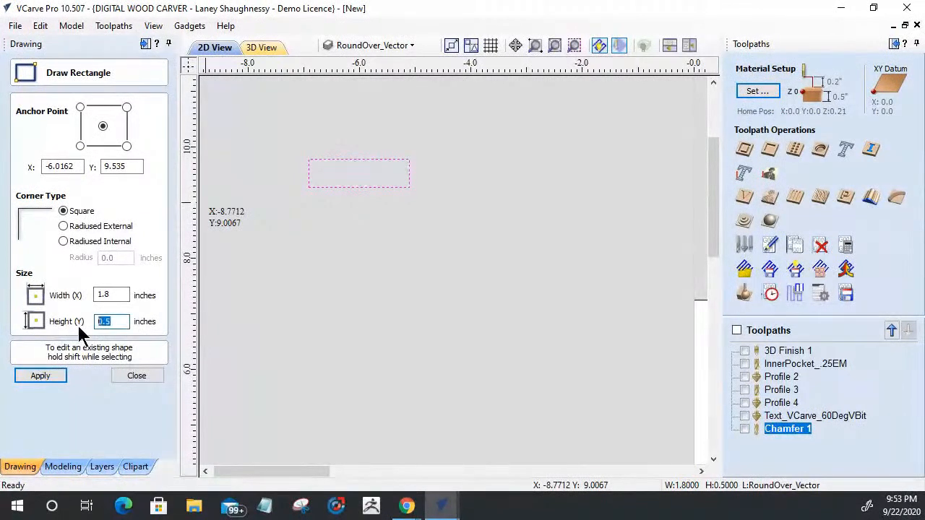
pyautogui.write('.125')
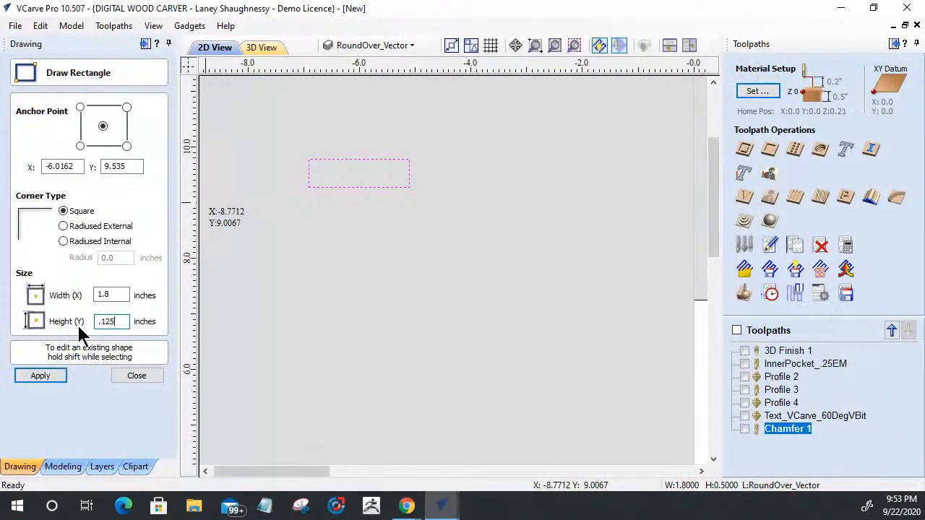
pyautogui.hotkey('shift', 'Tab')
pyautogui.write('.')
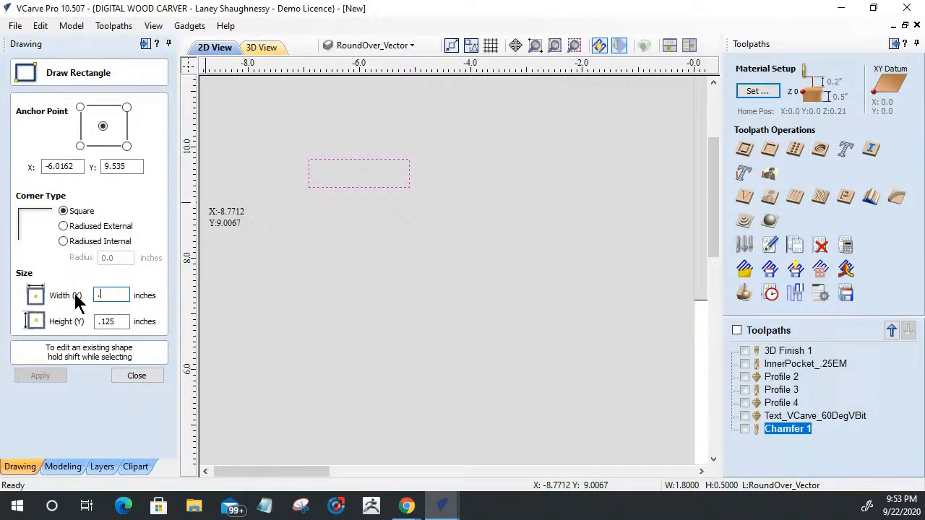
pyautogui.write('25')
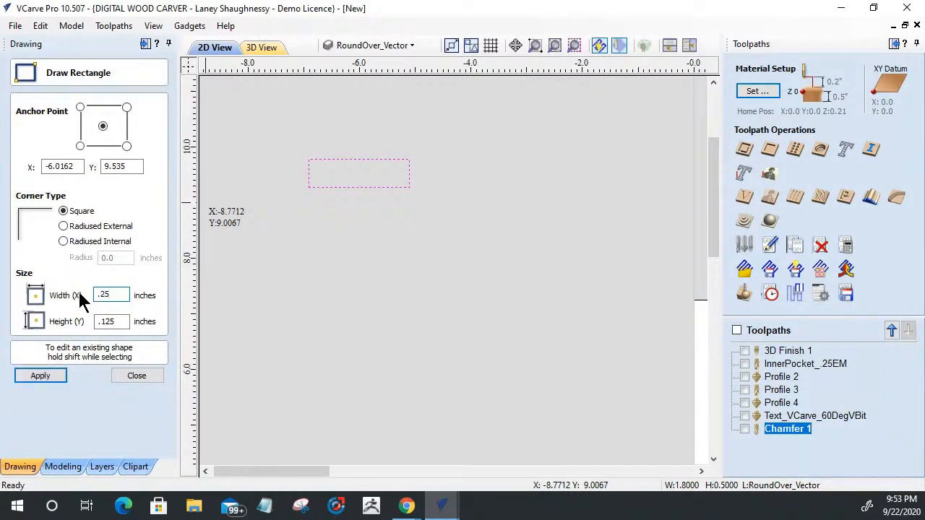
pyautogui.click(40, 377)
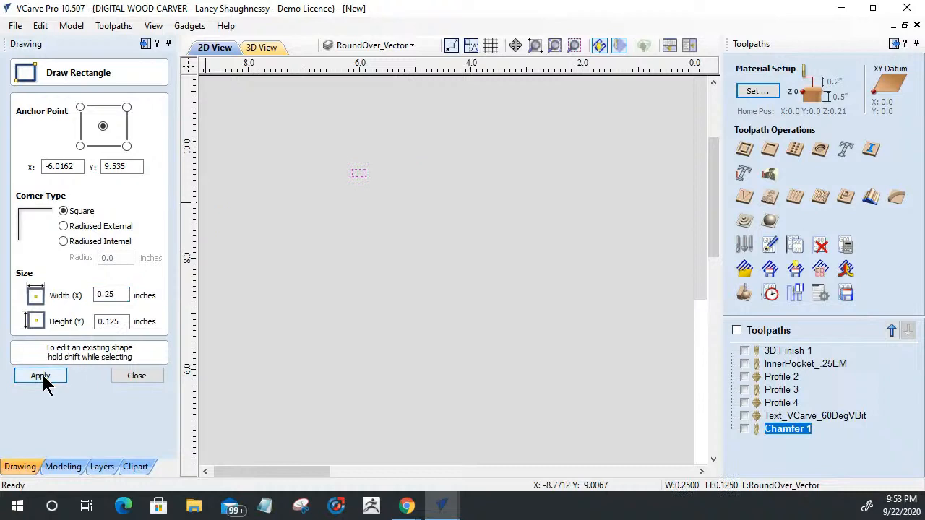
pyautogui.scroll(5, 361, 150)
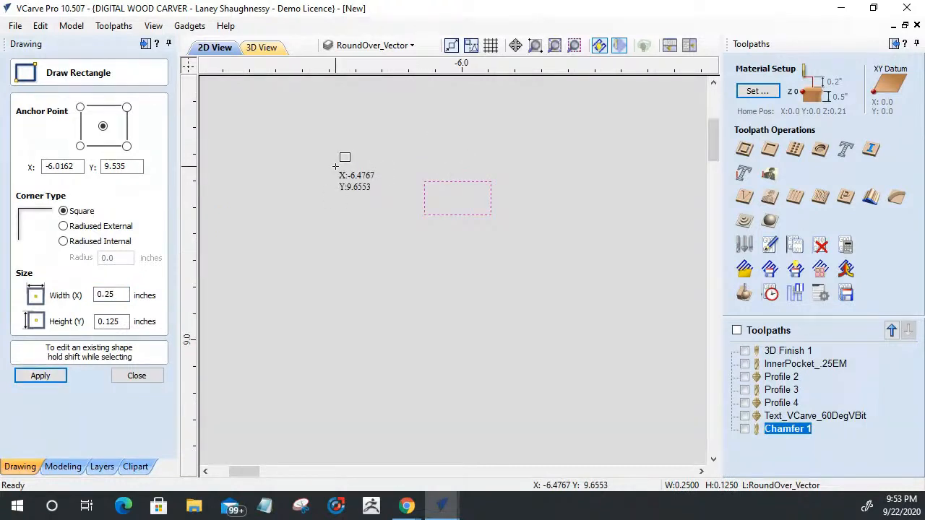
pyautogui.click(139, 375)
# Resize the rectangle to 0.375 inches wide with width and height unlinked, keeping its 0.125-inch height
pyautogui.click(442, 214)
pyautogui.click(40, 248)
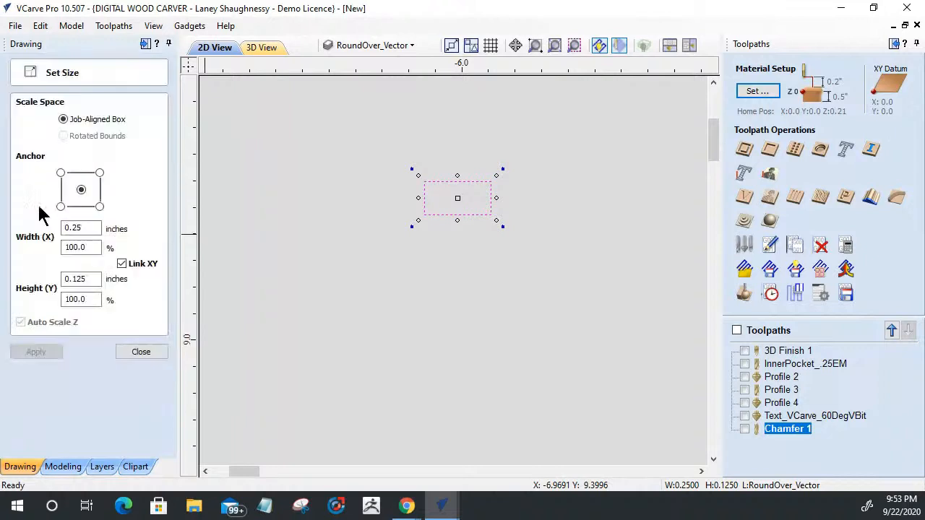
pyautogui.click(122, 263)
pyautogui.click(81, 229)
pyautogui.moveTo(82, 231); pyautogui.dragTo(74, 232)
pyautogui.write('2')
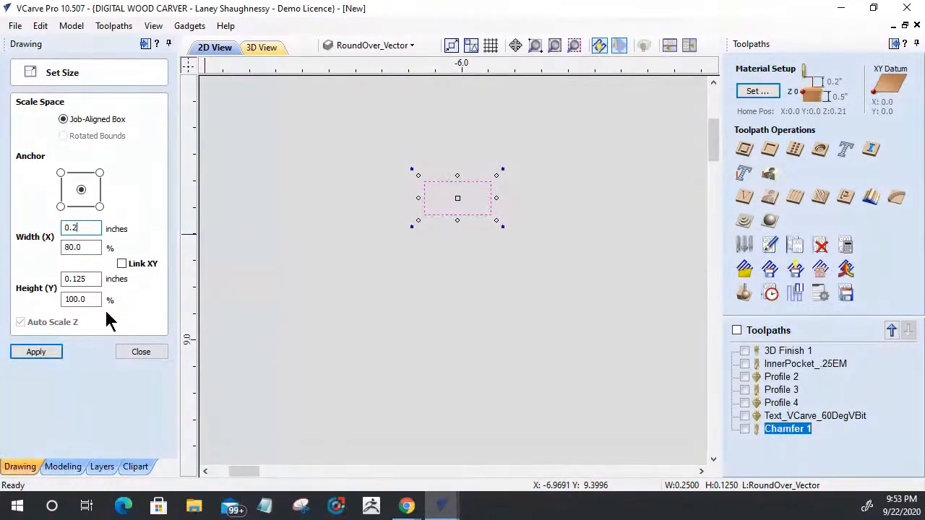
pyautogui.press('BackSpace')
pyautogui.write('.375')
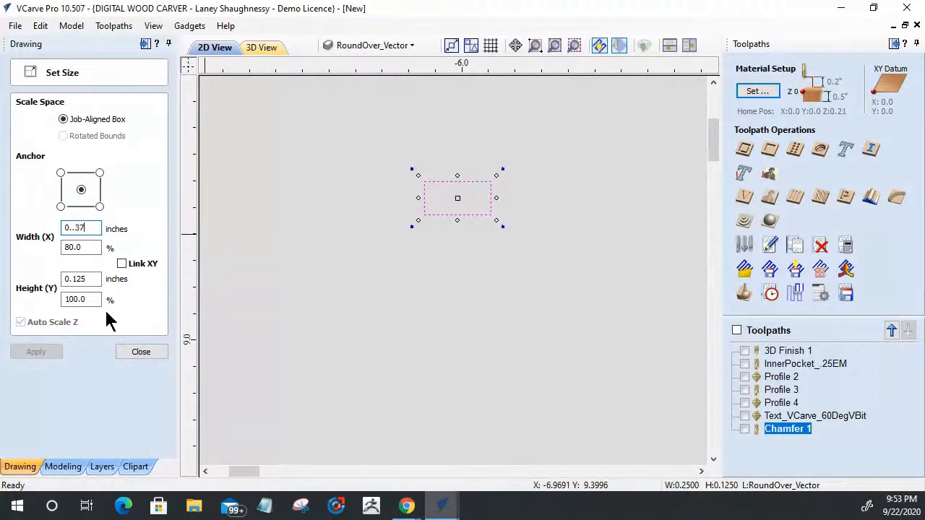
pyautogui.press('BackSpace')
pyautogui.press('BackSpace')
pyautogui.press('BackSpace')
pyautogui.press('BackSpace')
pyautogui.write('375')
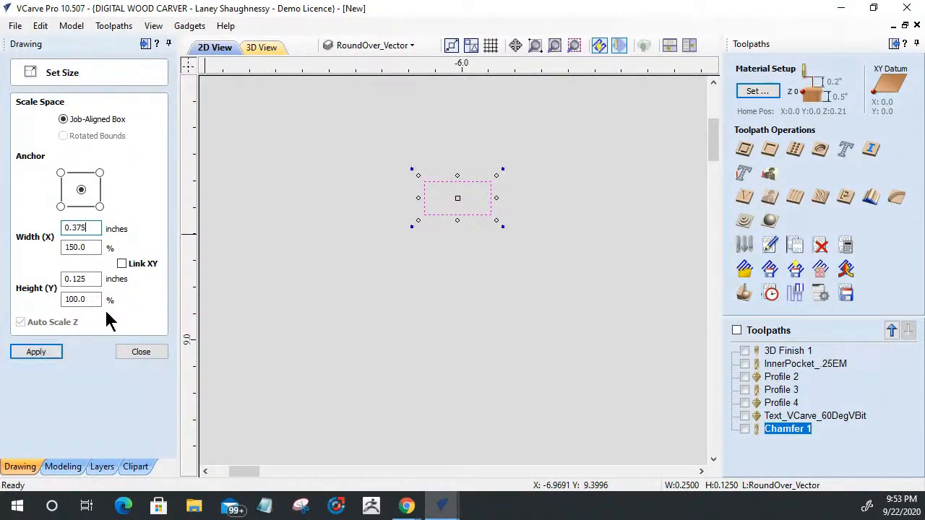
pyautogui.click(21, 354)
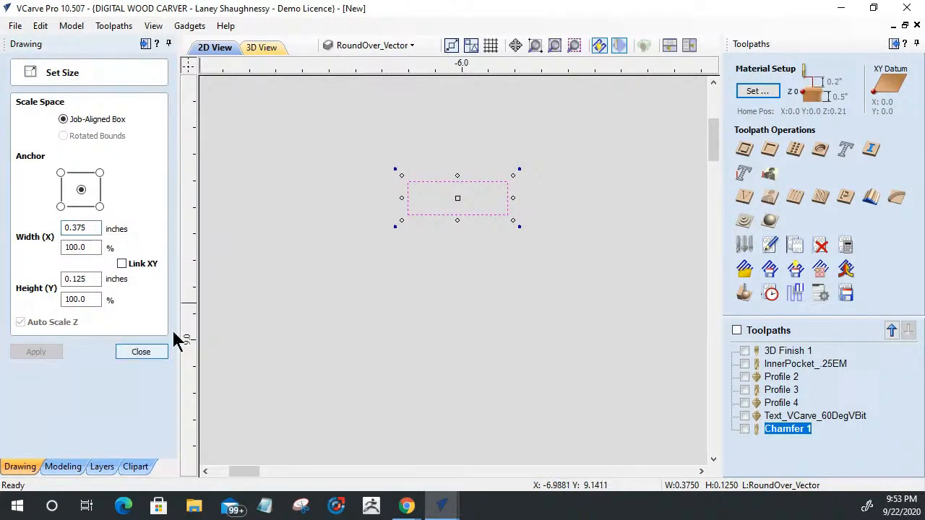
pyautogui.click(128, 354)
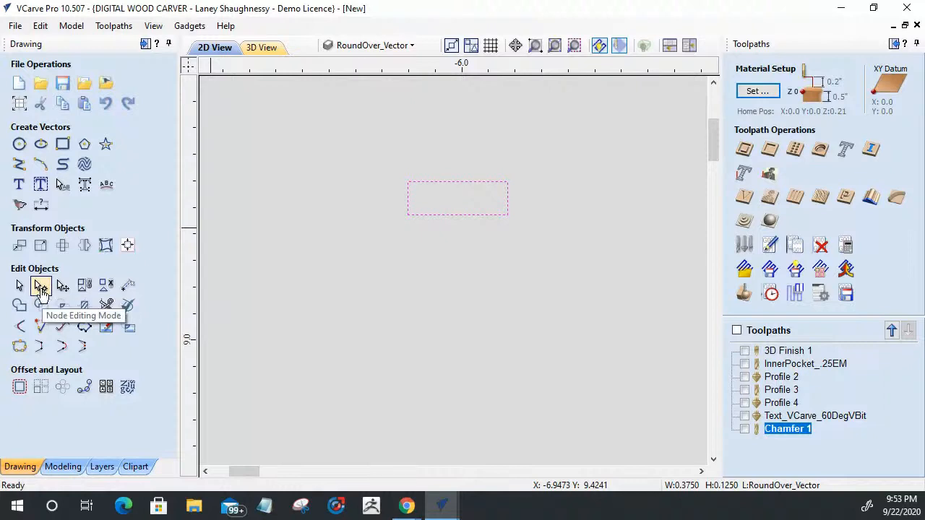
# Edit the rectangle's nodes: cut its lower edge partway along and delete both resulting spans
pyautogui.click(41, 287)
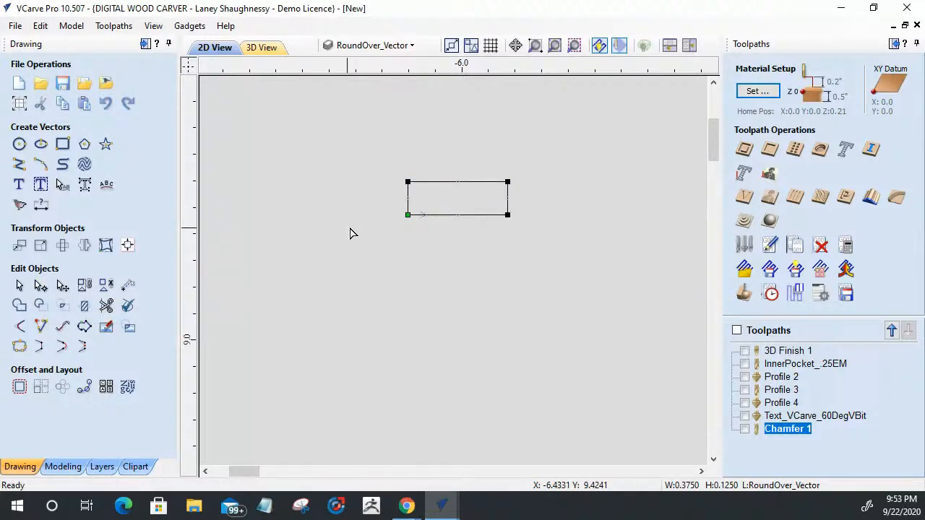
pyautogui.rightClick(448, 220)
pyautogui.click(468, 291)
pyautogui.rightClick(439, 215)
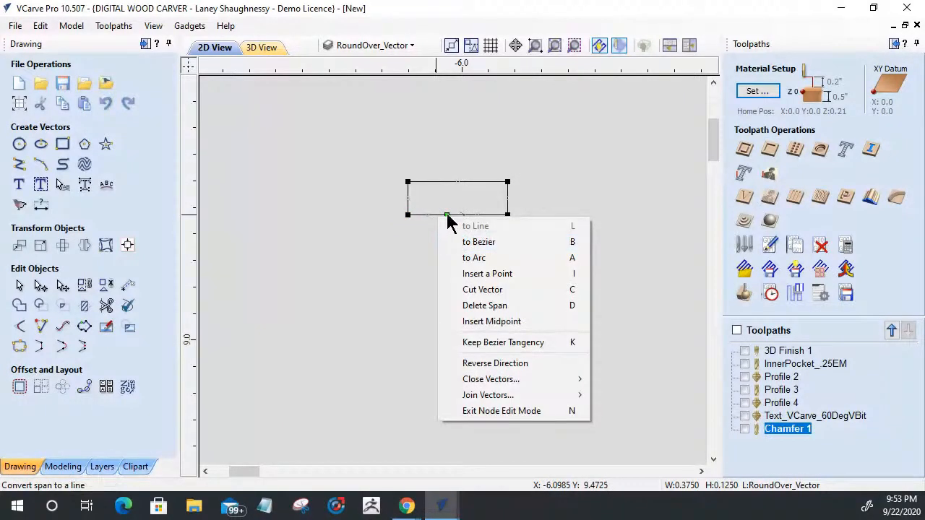
pyautogui.rightClick(445, 214)
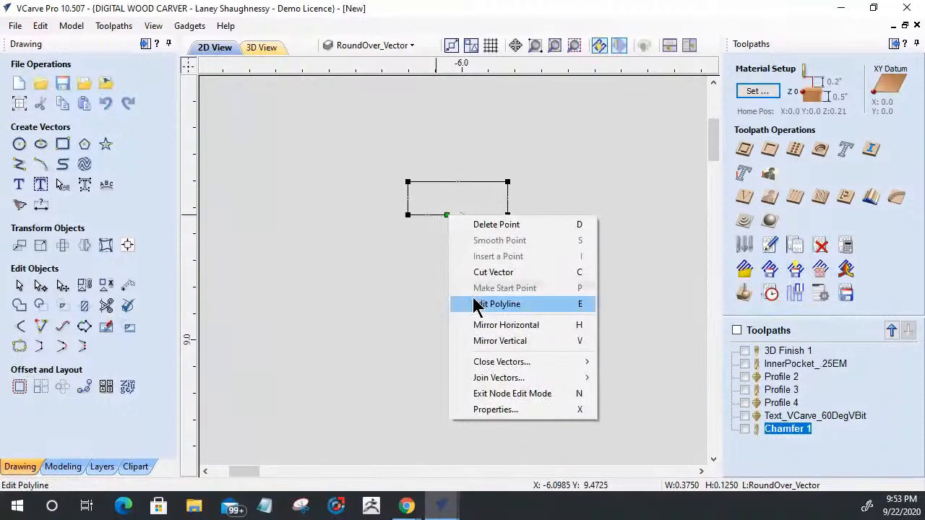
pyautogui.click(477, 304)
pyautogui.rightClick(442, 216)
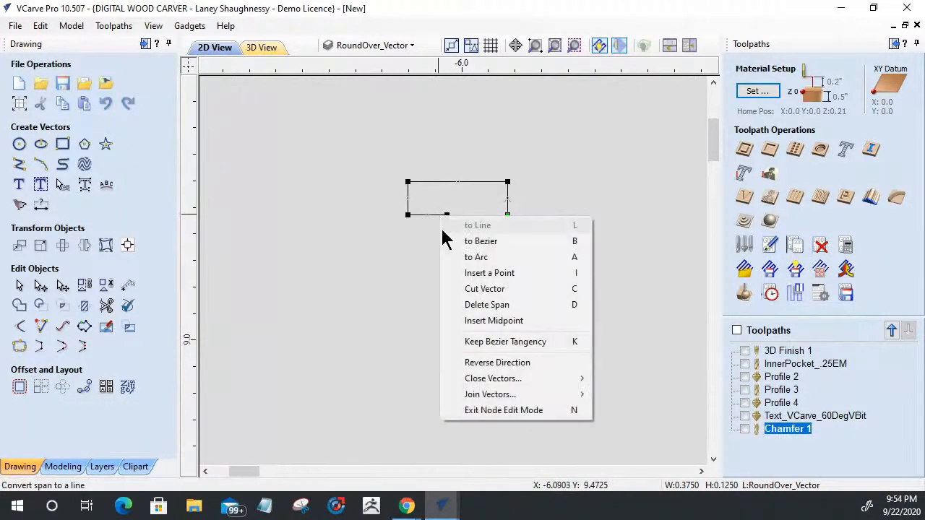
pyautogui.click(486, 304)
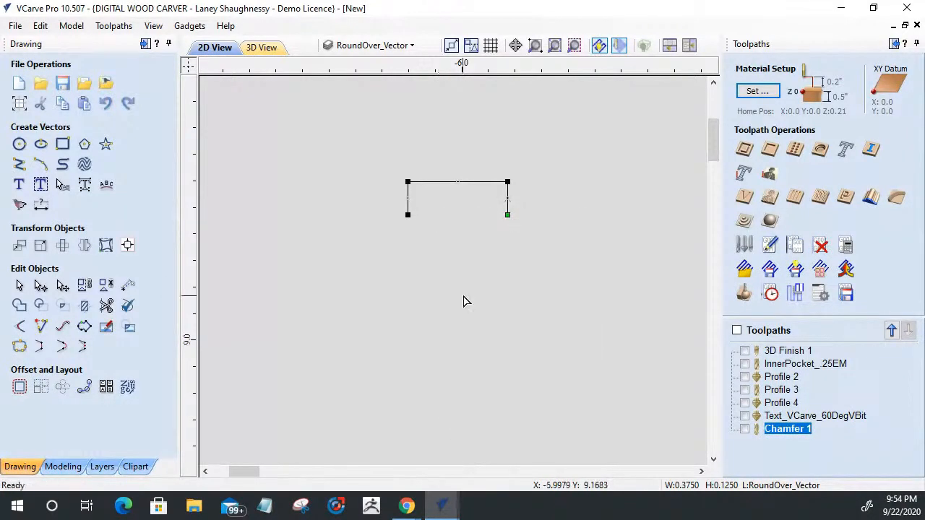
# Delete the upper-right corner point so a single sloped line joins the remaining corners, and deselect the open profile
pyautogui.rightClick(508, 180)
pyautogui.click(538, 191)
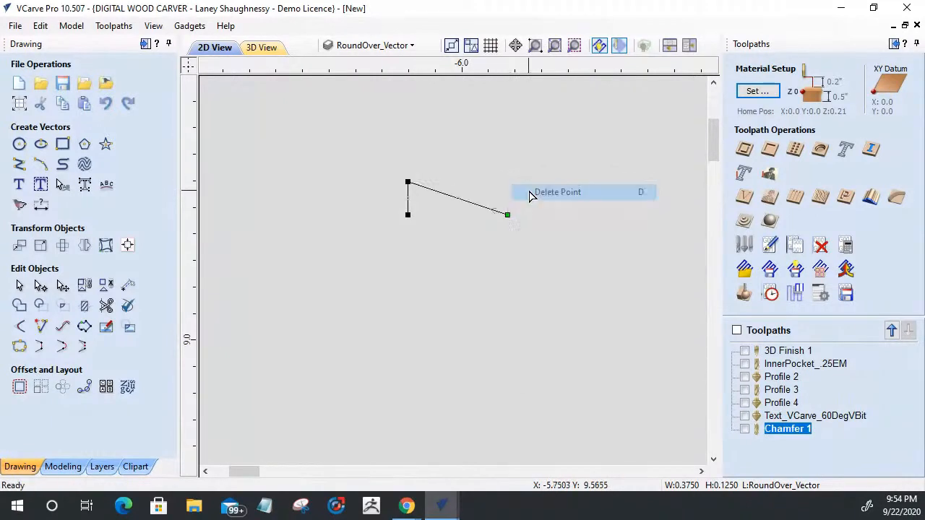
pyautogui.click(413, 257)
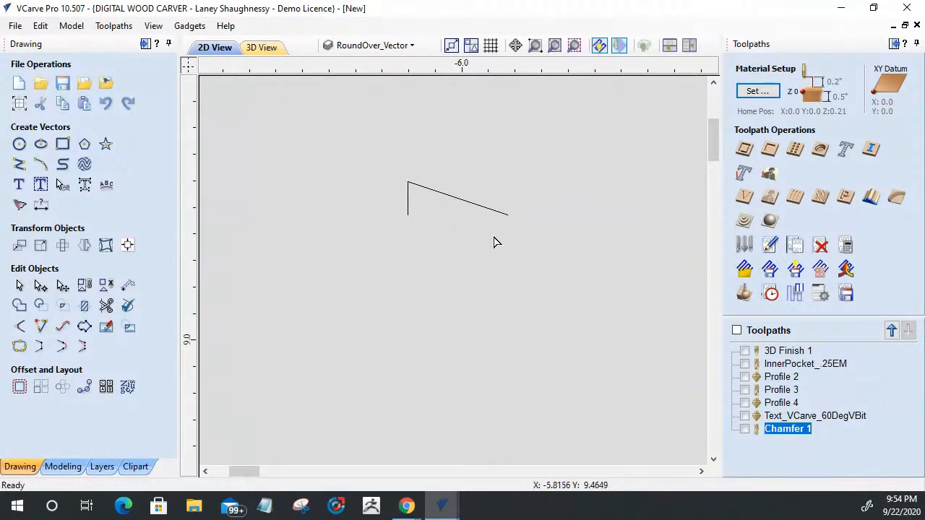
# Select the plate's food pocket outline and offset it inwards by 0.375 inches with sharp corners, keeping the original
pyautogui.scroll(-5, 350, 210)
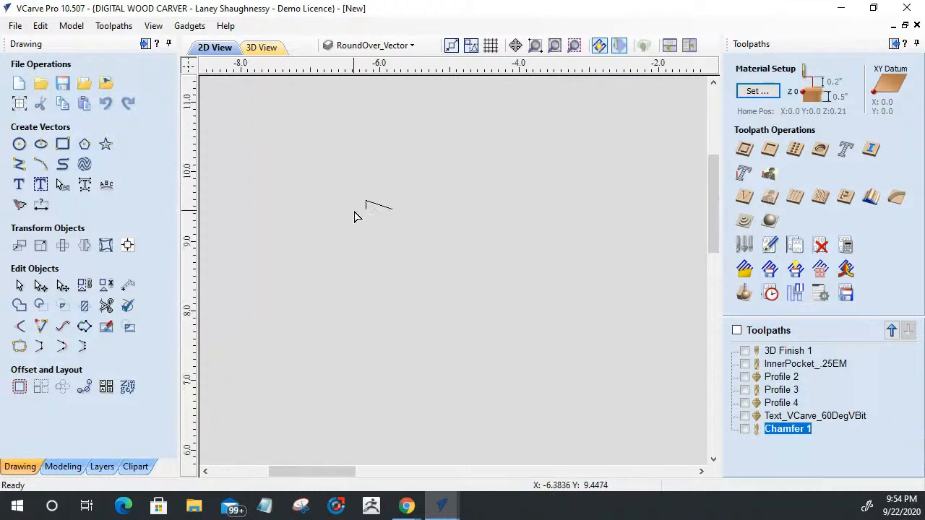
pyautogui.scroll(3, 322, 228)
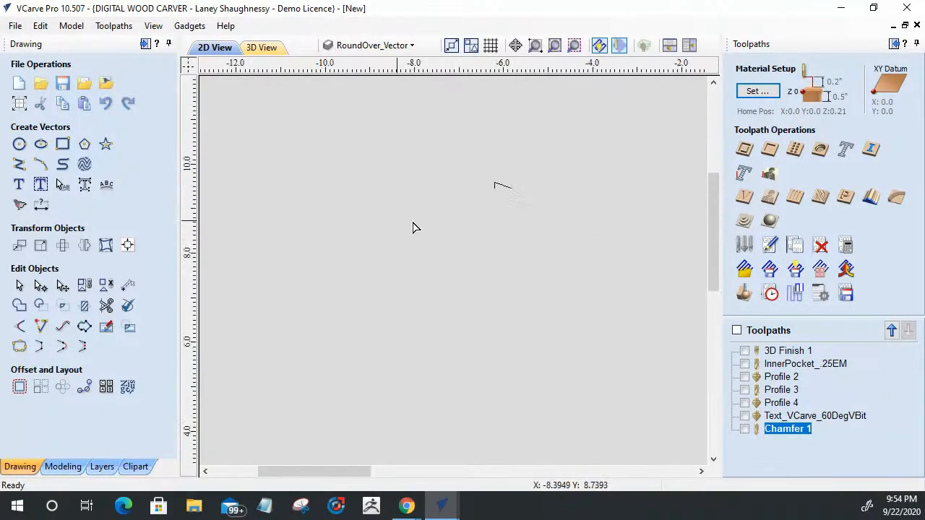
pyautogui.click(497, 188)
pyautogui.scroll(-3, 366, 248)
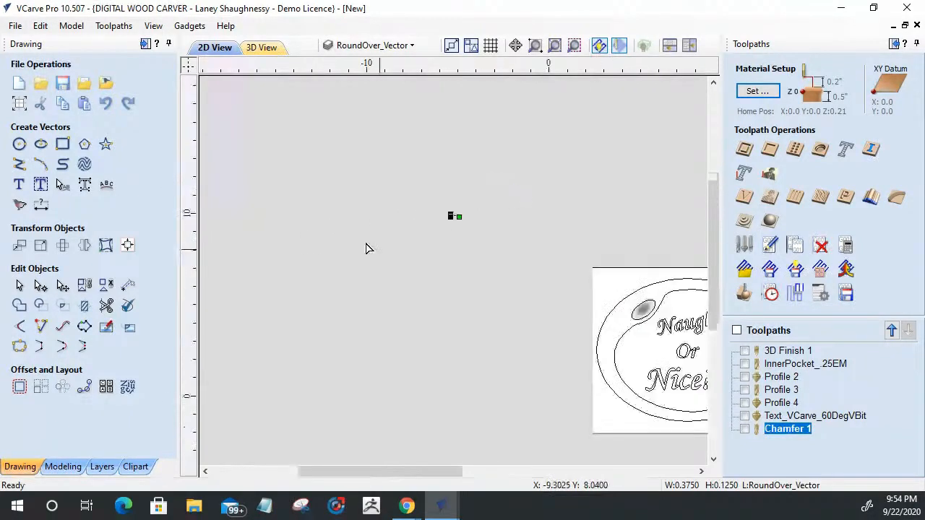
pyautogui.scroll(-2, 372, 238)
pyautogui.scroll(2, 622, 364)
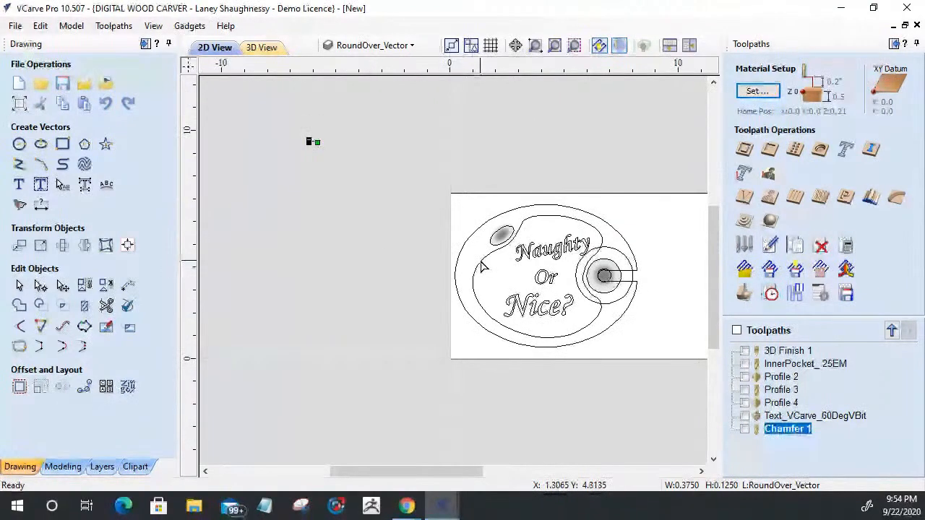
pyautogui.click(480, 260)
pyautogui.scroll(2, 291, 142)
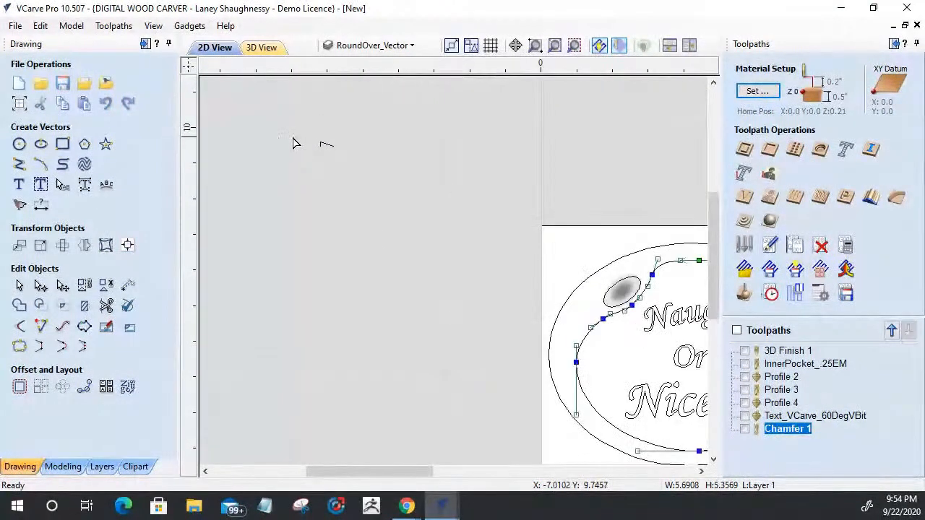
pyautogui.scroll(-2, 506, 362)
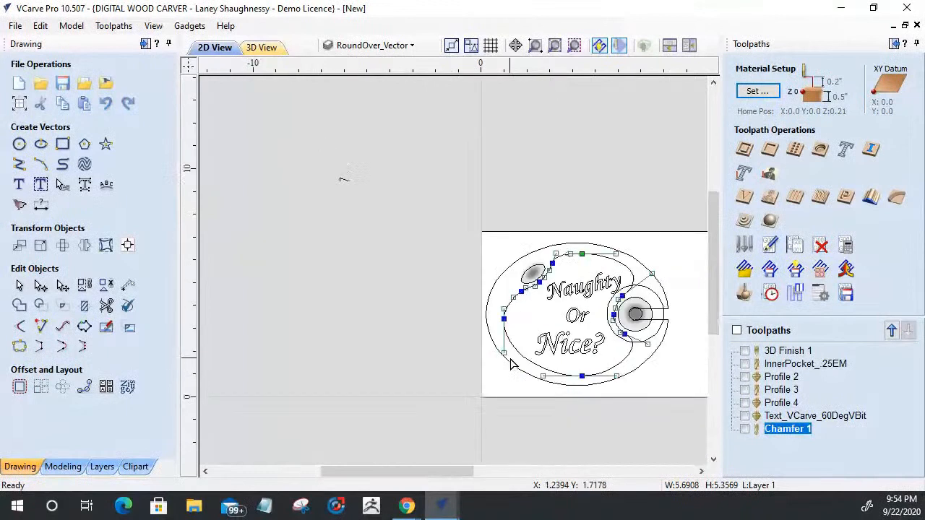
pyautogui.scroll(2, 531, 318)
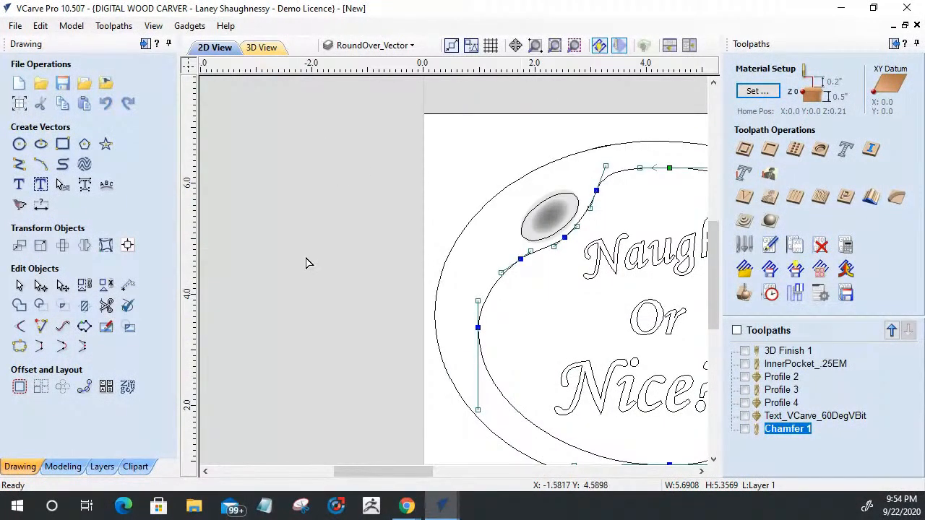
pyautogui.click(21, 388)
pyautogui.moveTo(65, 187); pyautogui.dragTo(56, 189)
pyautogui.write('.375')
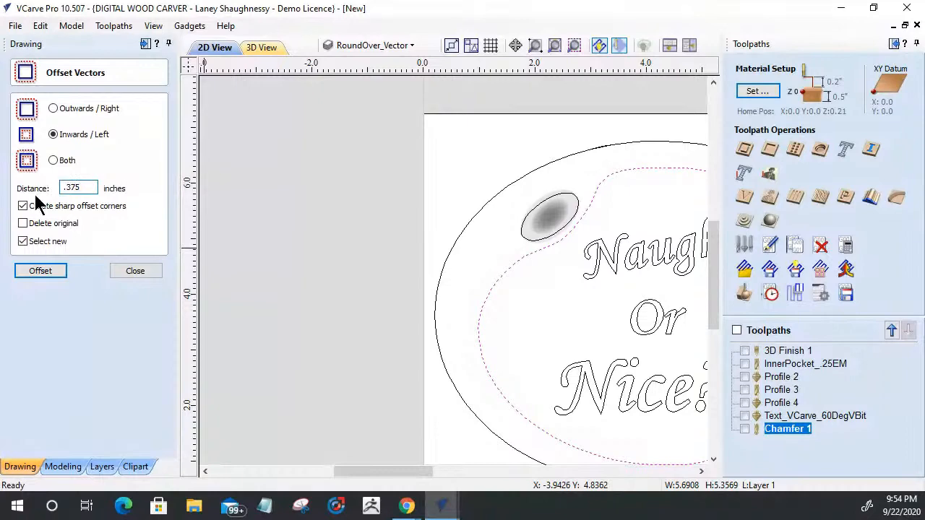
pyautogui.click(38, 273)
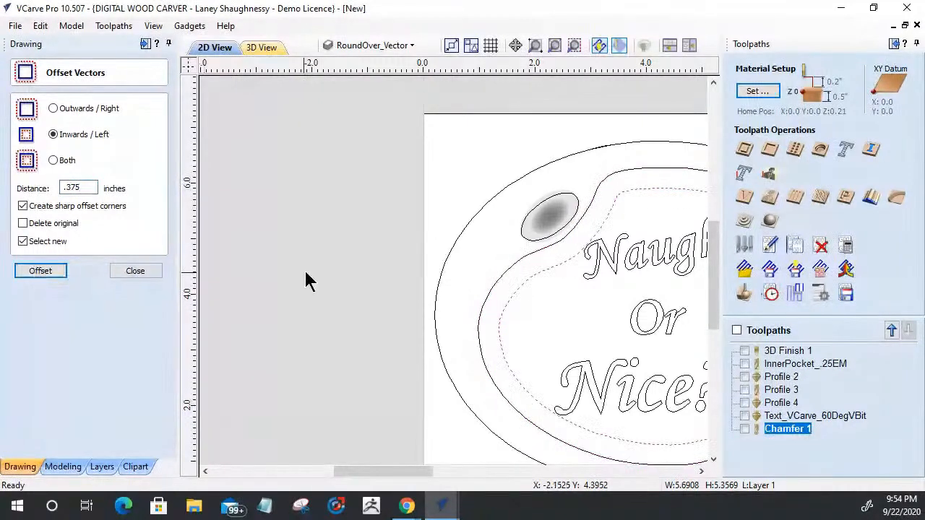
# Finish offsetting and move the small open profile onto the blank board area beside the plate's glass slot
pyautogui.click(228, 218)
pyautogui.scroll(-3, 228, 217)
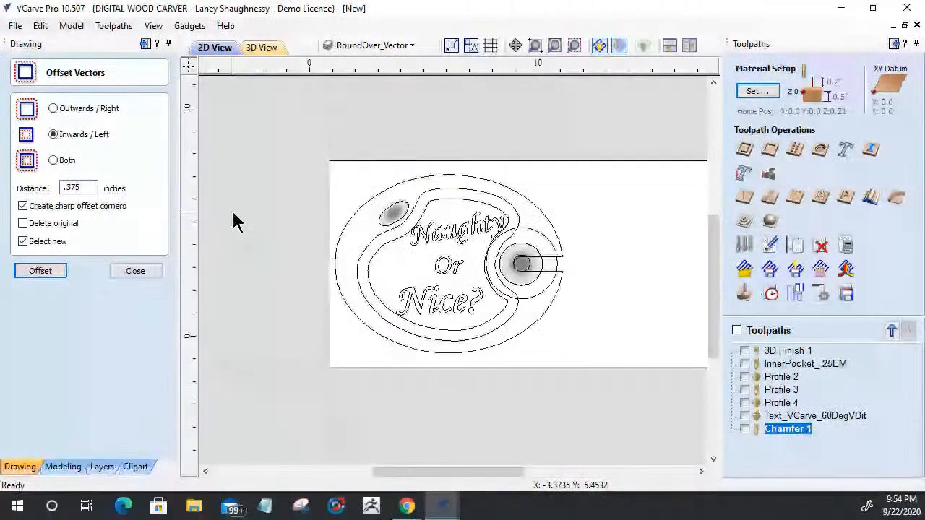
pyautogui.scroll(-3, 274, 241)
pyautogui.scroll(4, 364, 250)
pyautogui.scroll(-4, 424, 231)
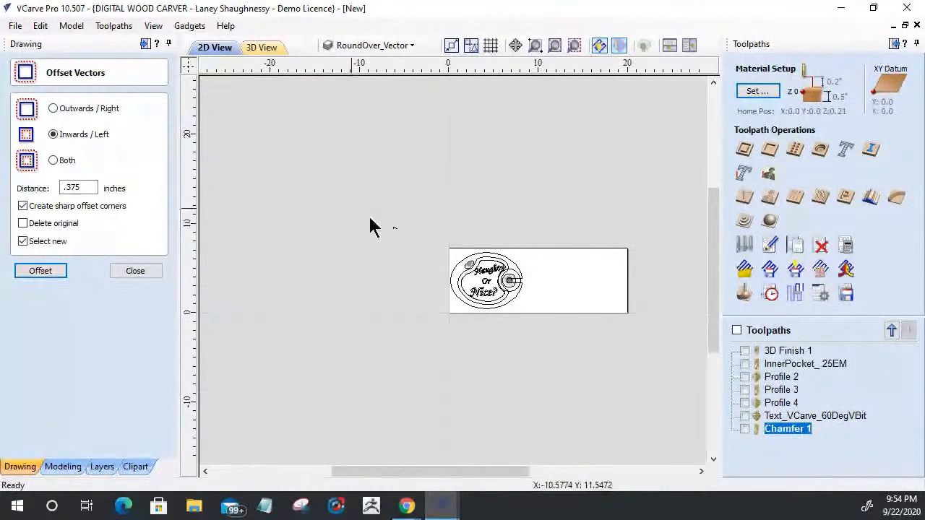
pyautogui.click(137, 273)
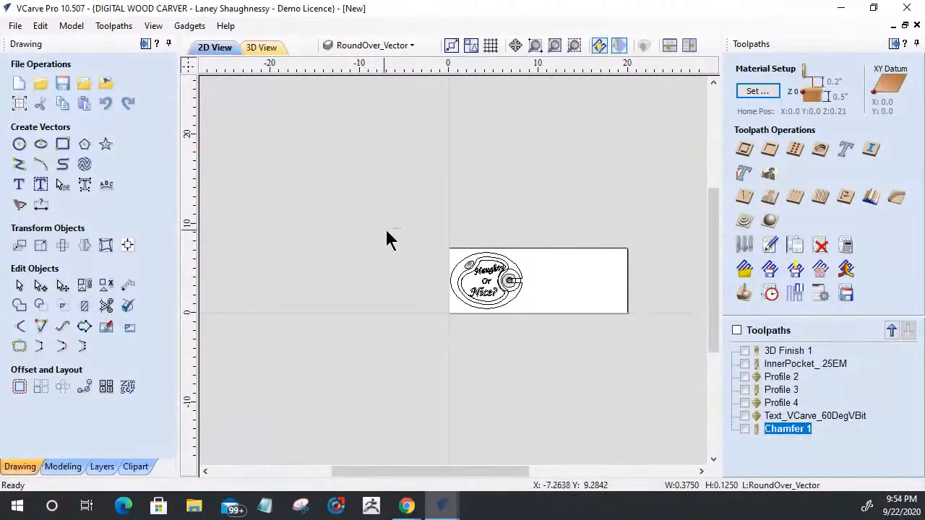
pyautogui.click(396, 225)
pyautogui.moveTo(395, 226); pyautogui.dragTo(542, 281)
pyautogui.scroll(4, 534, 285)
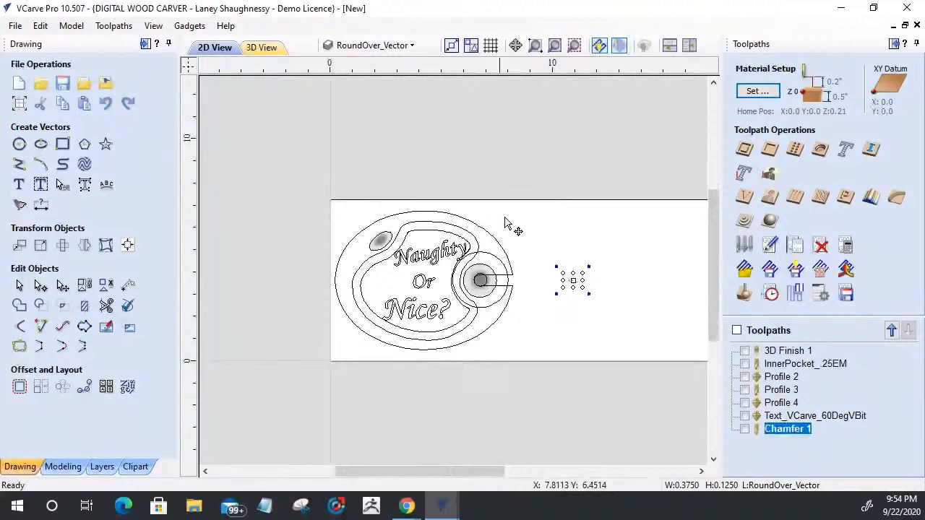
# Calculate a moulding toolpath using the inner offset pocket outline as drive rail and the small sloped vector as profile
pyautogui.scroll(5, 512, 278)
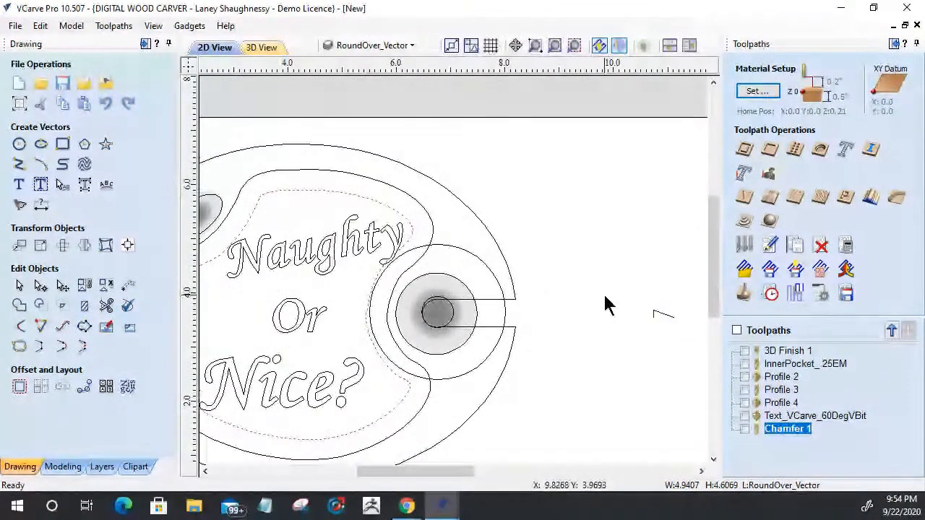
pyautogui.click(870, 197)
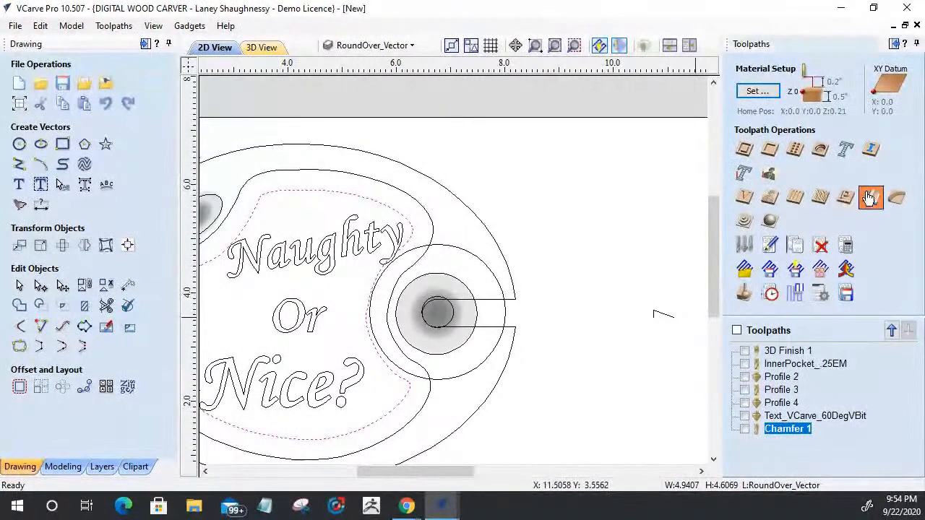
pyautogui.keyDown('shift'); pyautogui.click(658, 316); pyautogui.keyUp('shift')
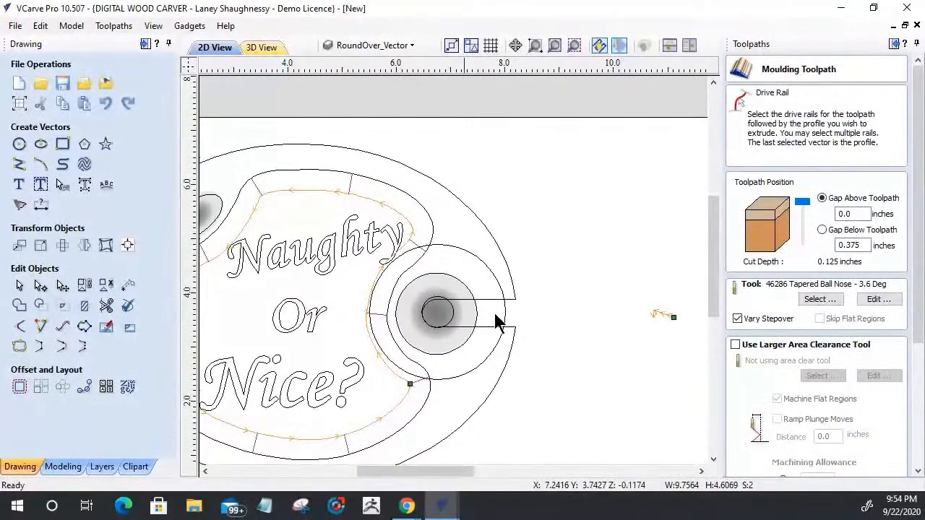
pyautogui.moveTo(917, 327); pyautogui.dragTo(895, 456)
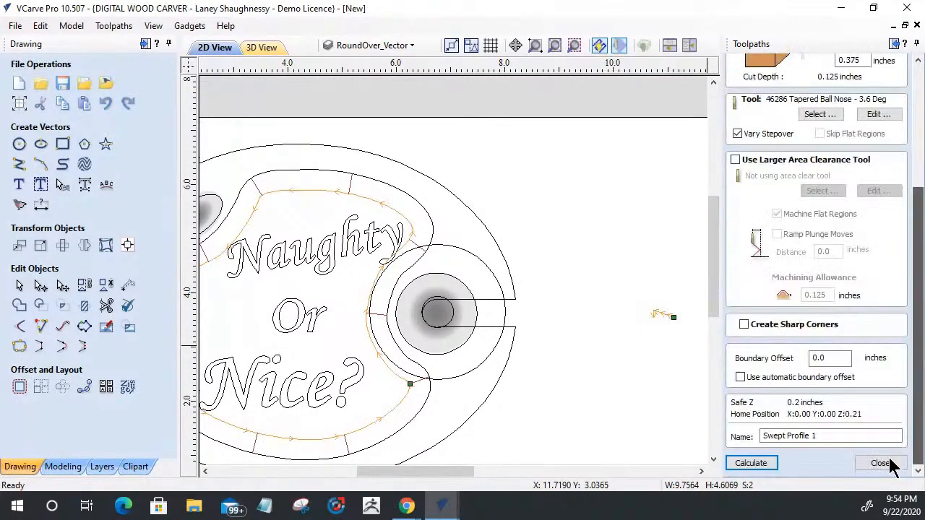
pyautogui.click(751, 463)
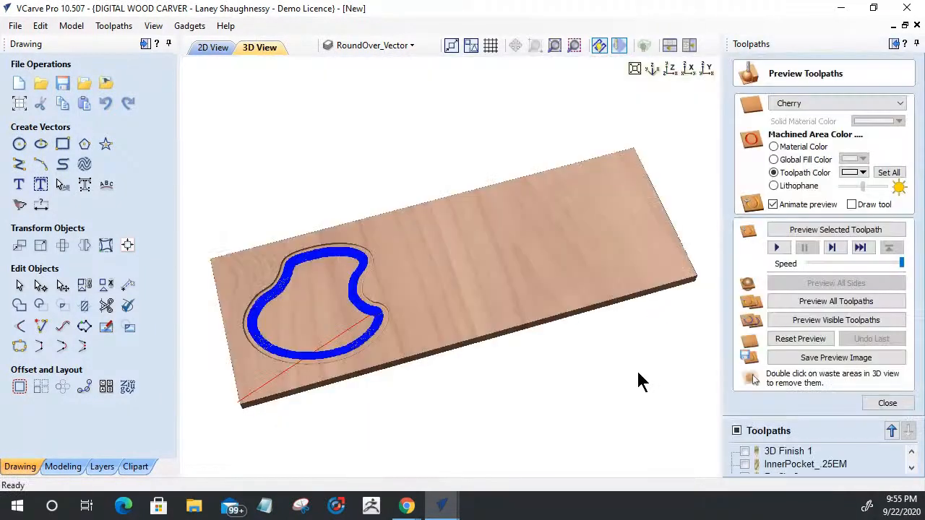
# Reset the material preview, simulate the new moulding toolpath and examine the sloped pocket edge up close
pyautogui.click(790, 341)
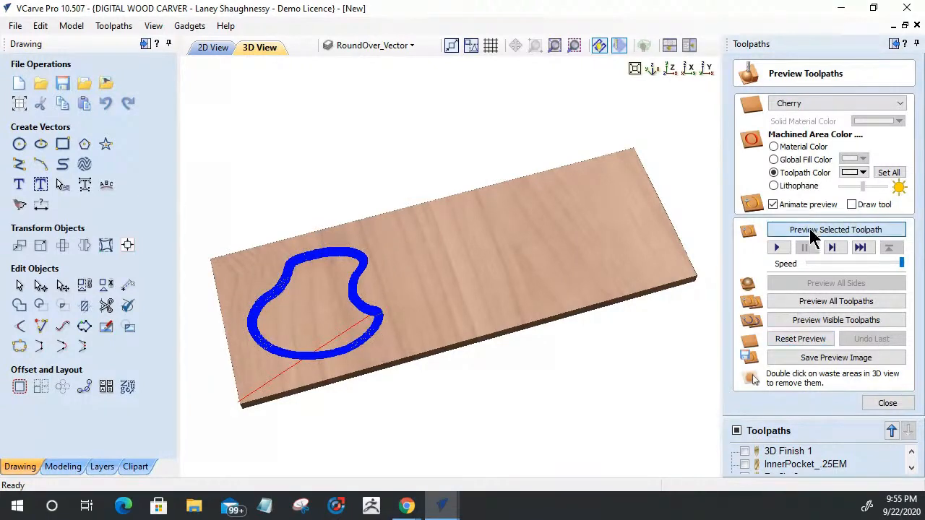
pyautogui.click(810, 232)
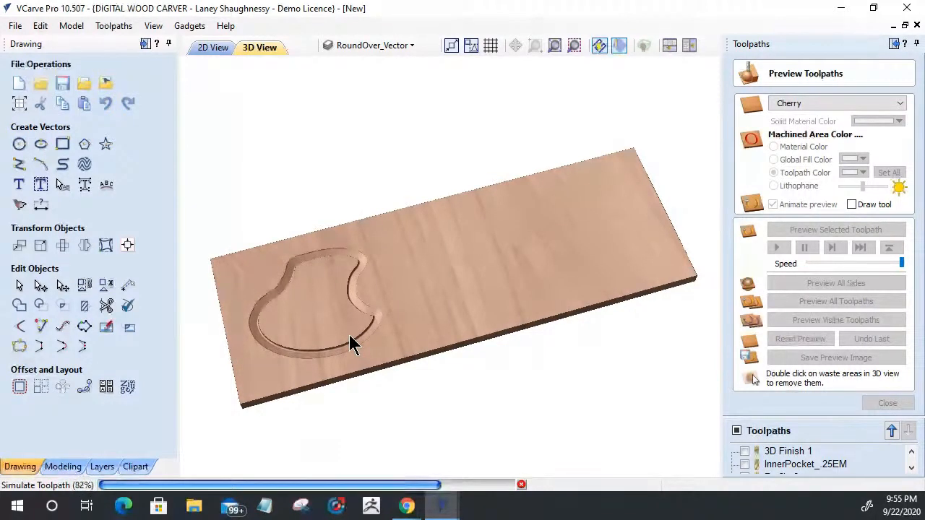
pyautogui.scroll(3, 350, 335)
pyautogui.moveTo(357, 337); pyautogui.dragTo(652, 287, button='middle')
pyautogui.scroll(5, 652, 293)
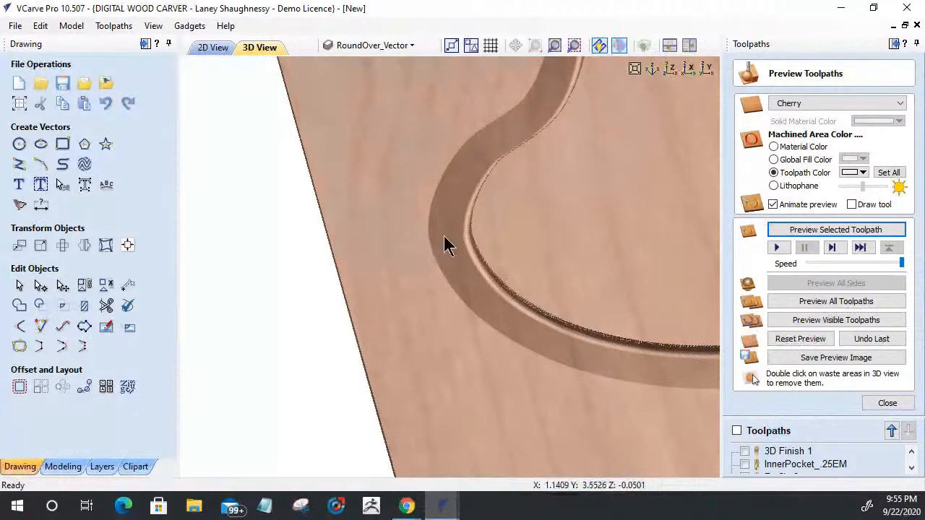
pyautogui.moveTo(508, 289); pyautogui.dragTo(361, 307, button='middle')
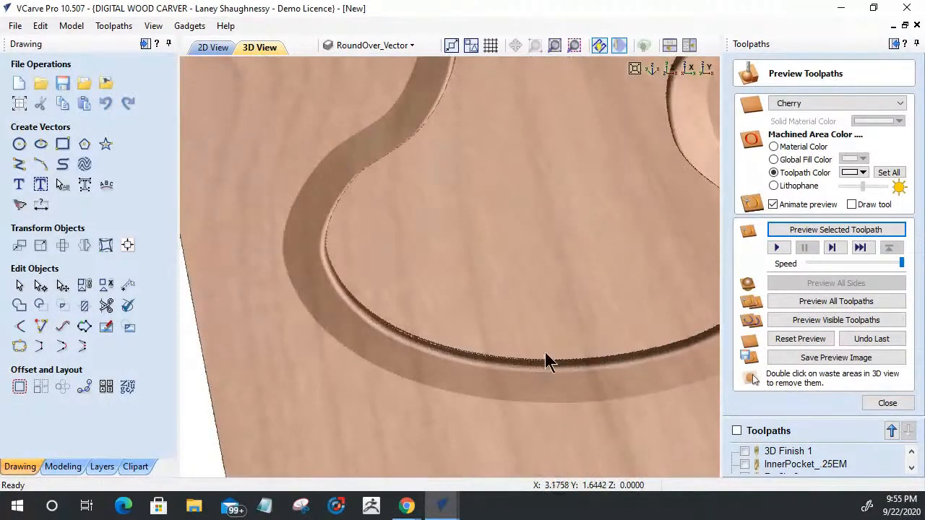
# Calculate a 0.125-inch-deep pocket toolpath inside the plate's inner offset outline using the 0.25-inch end mill
pyautogui.scroll(-4, 423, 364)
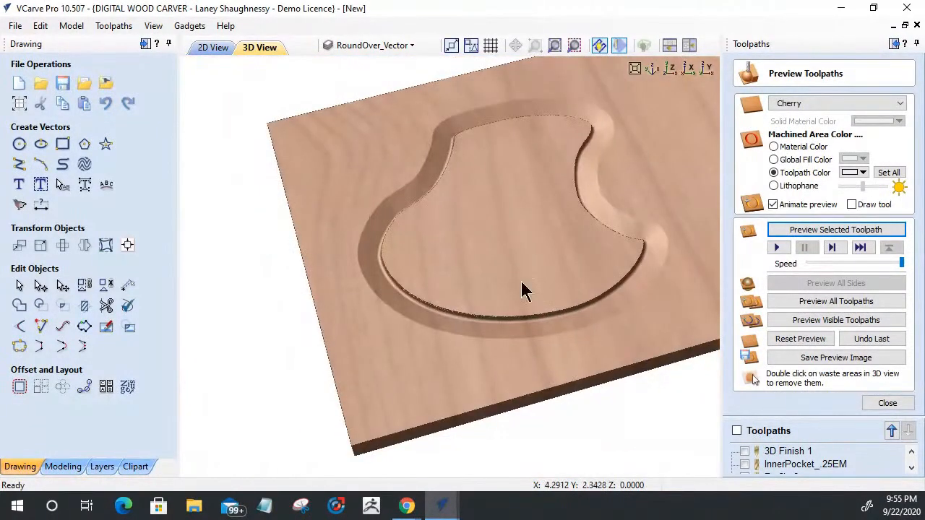
pyautogui.click(865, 403)
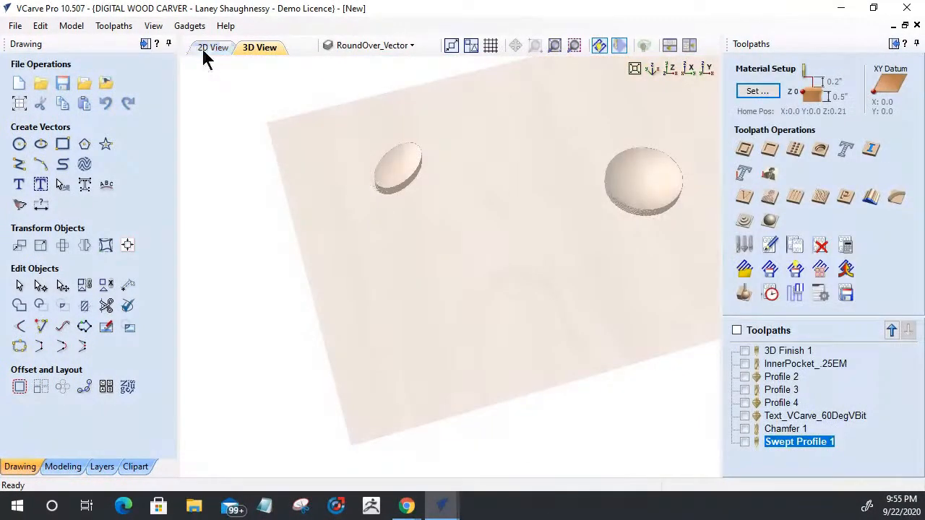
pyautogui.click(203, 47)
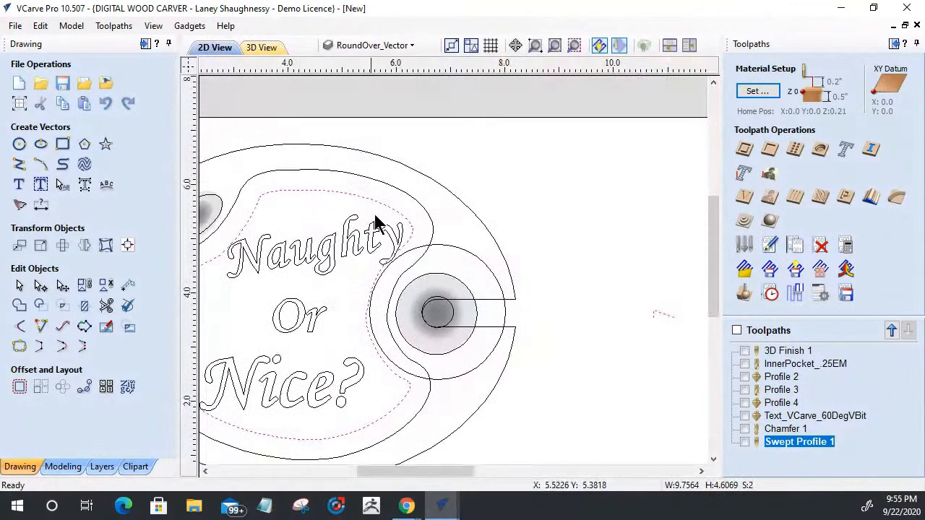
pyautogui.scroll(2, 373, 225)
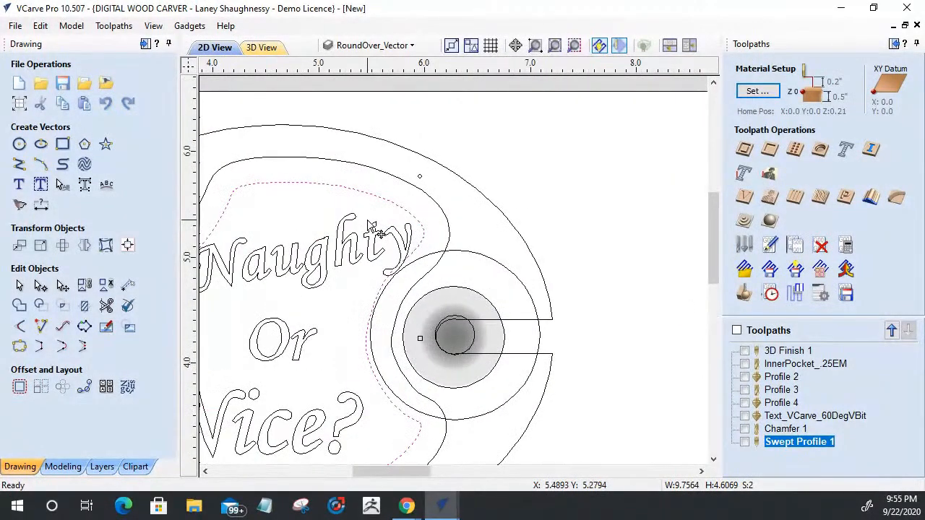
pyautogui.scroll(1, 373, 225)
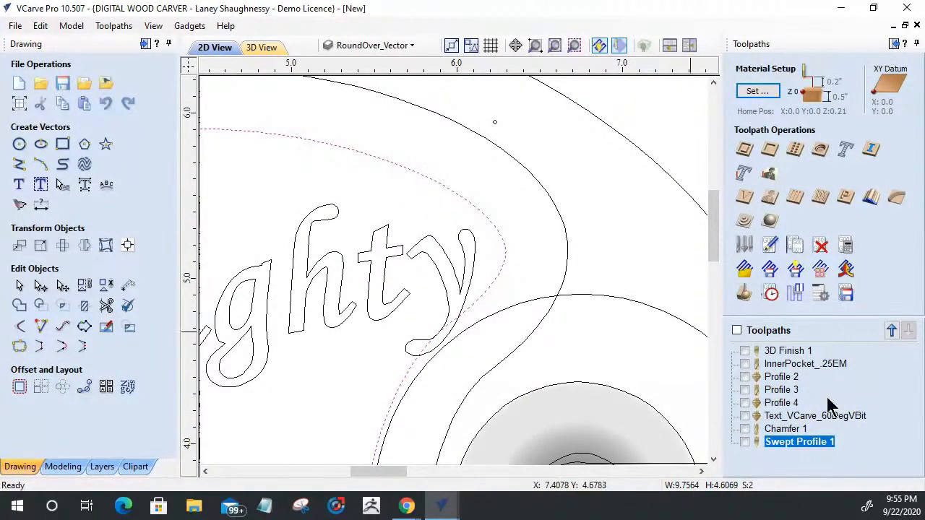
pyautogui.click(768, 151)
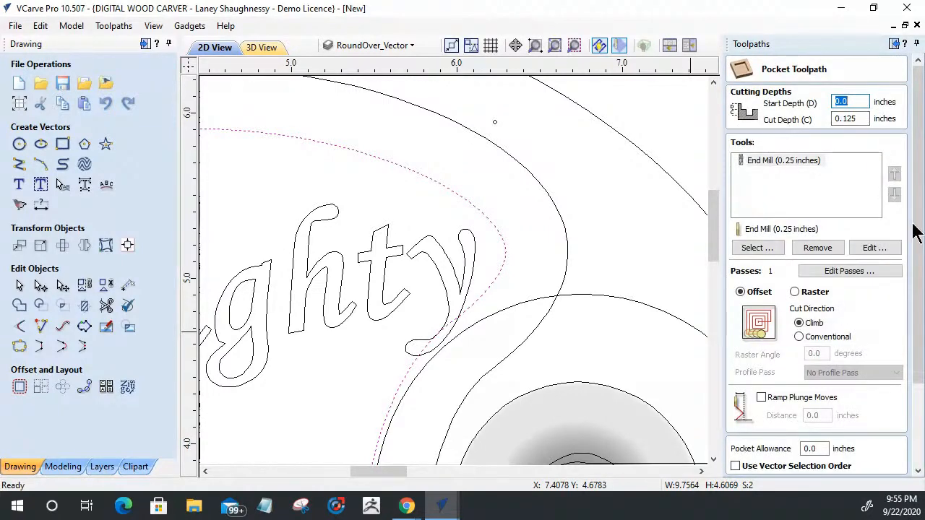
pyautogui.scroll(-3, 914, 233)
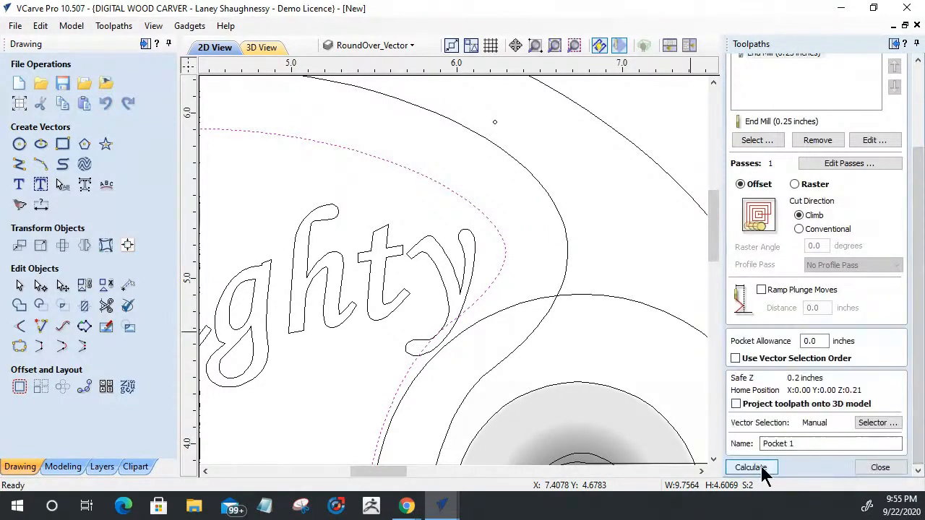
pyautogui.click(764, 470)
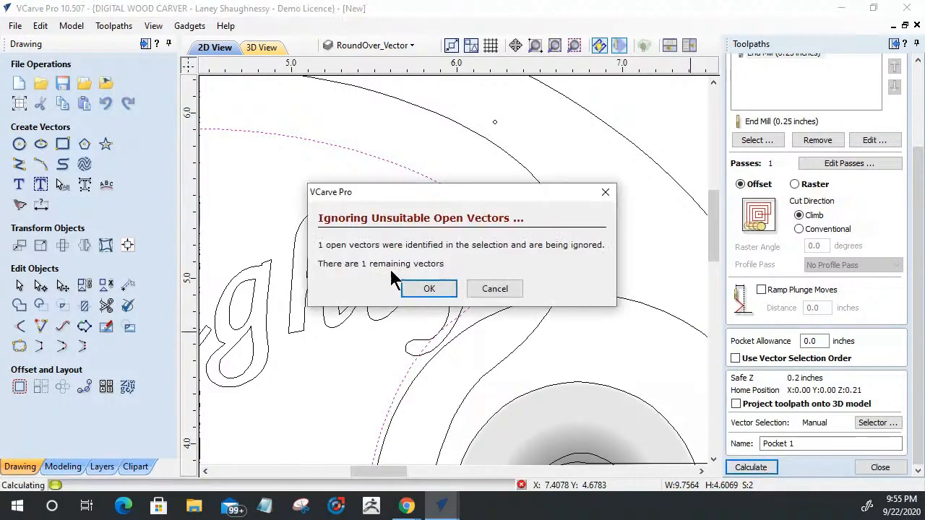
pyautogui.click(425, 289)
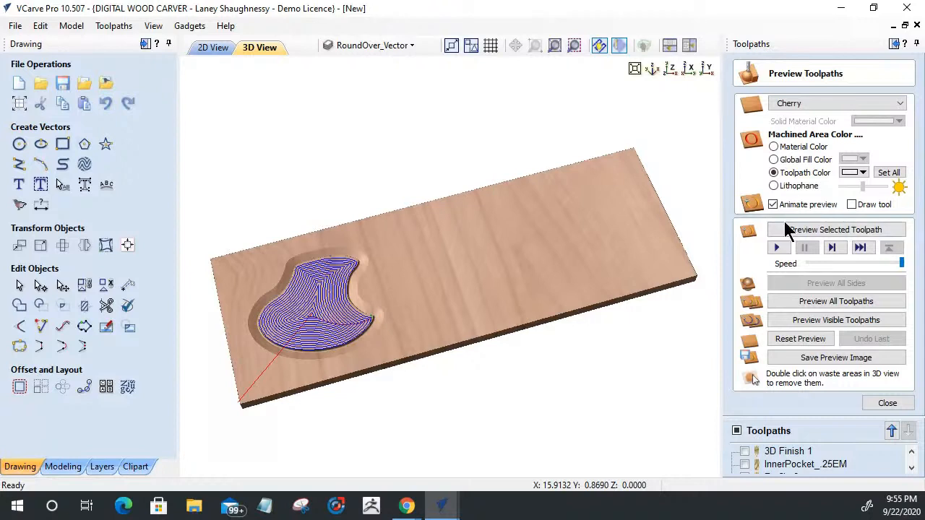
# Simulate the new pocket toolpath and examine the cleared floor and sloped edge up close
pyautogui.click(788, 229)
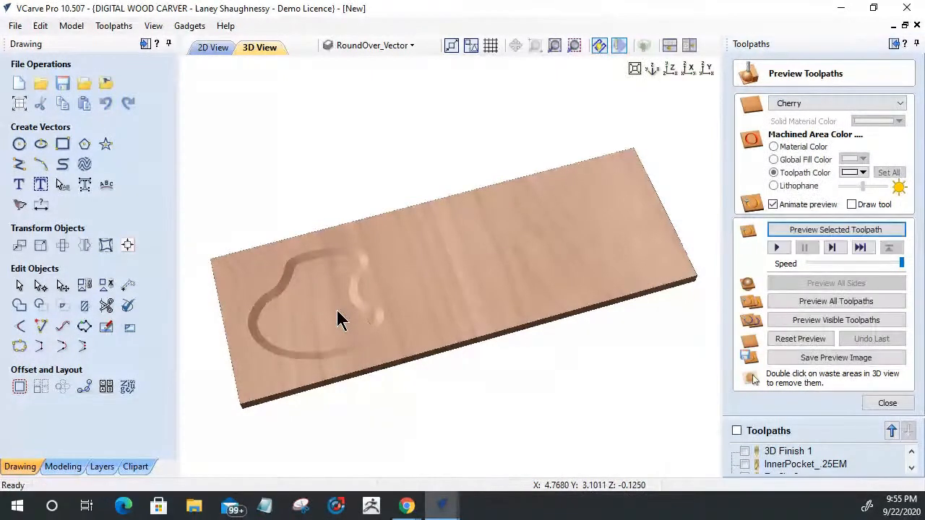
pyautogui.scroll(2, 354, 325)
pyautogui.scroll(2, 458, 315)
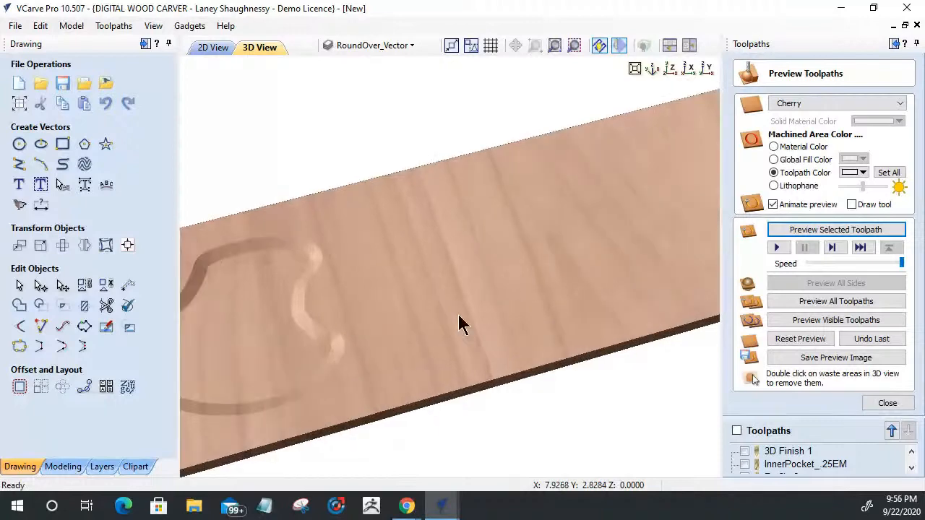
pyautogui.moveTo(458, 321); pyautogui.dragTo(496, 313)
pyautogui.scroll(3, 378, 333)
pyautogui.scroll(2, 326, 254)
pyautogui.moveTo(432, 281); pyautogui.dragTo(308, 239, button='middle')
pyautogui.scroll(-1, 325, 273)
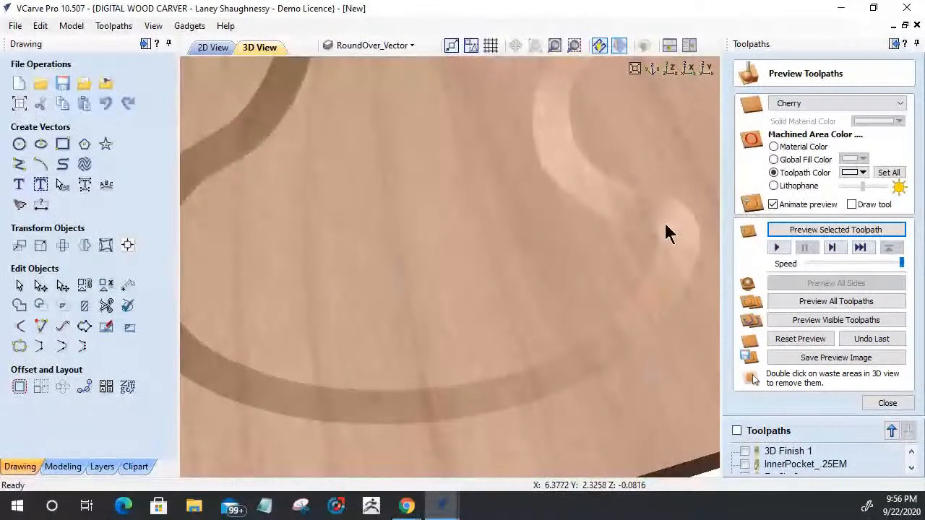
pyautogui.scroll(-3, 576, 199)
pyautogui.scroll(1, 568, 194)
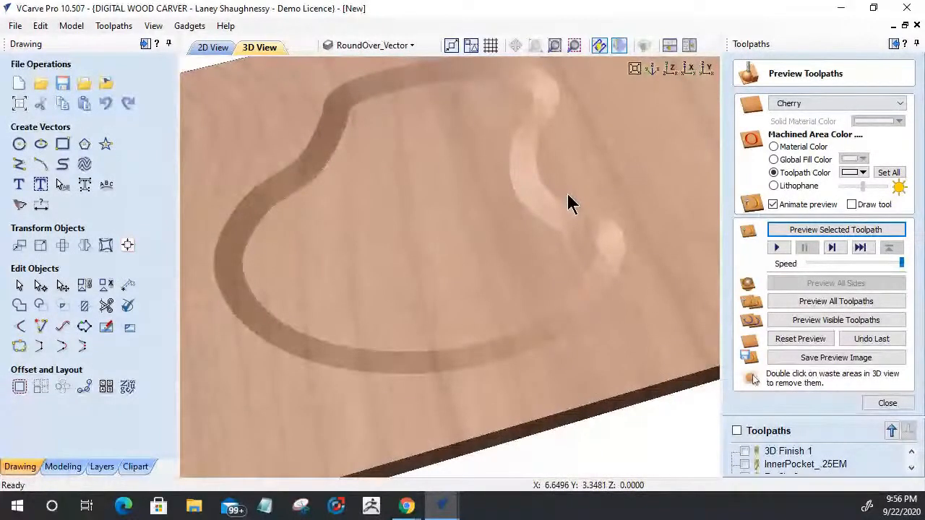
pyautogui.moveTo(567, 194); pyautogui.dragTo(535, 305, button='middle')
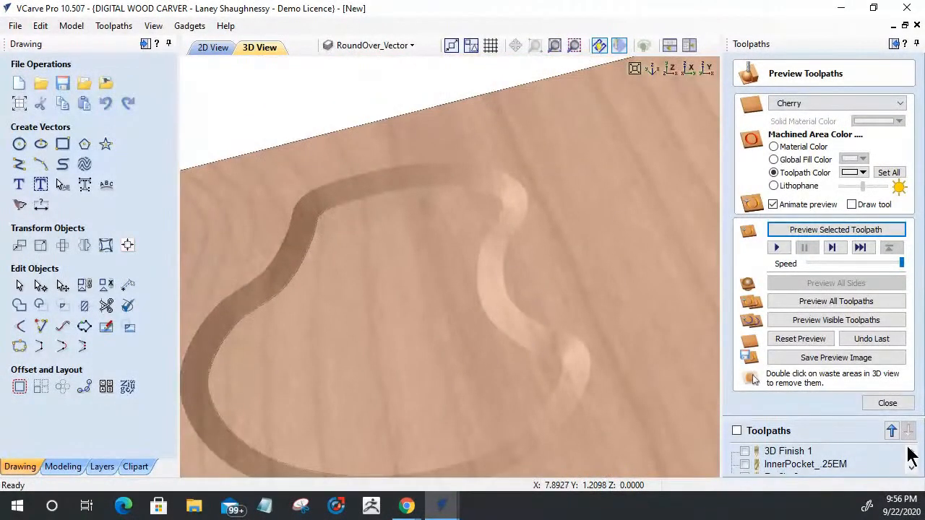
# Simulate the 3D Finish 1 and Profile 3 toolpaths on the board and remove the waste material around the plate
pyautogui.click(887, 405)
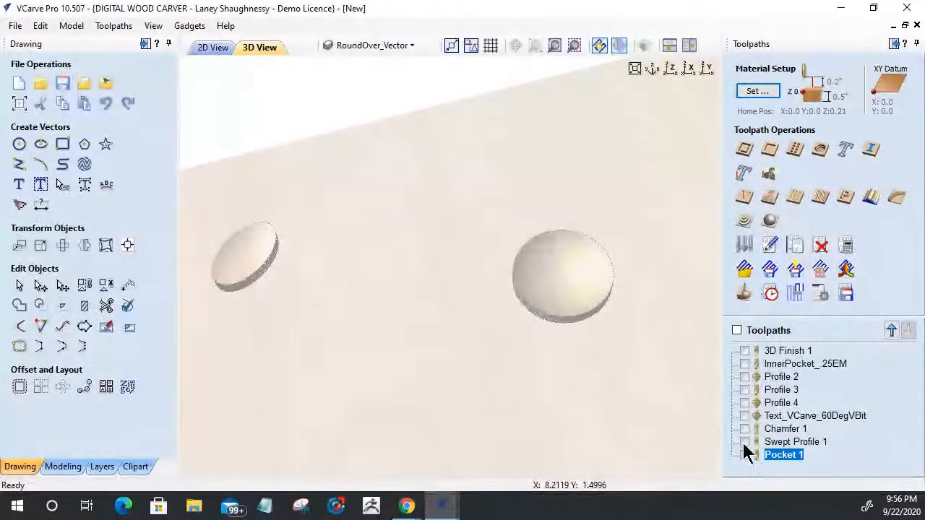
pyautogui.click(744, 351)
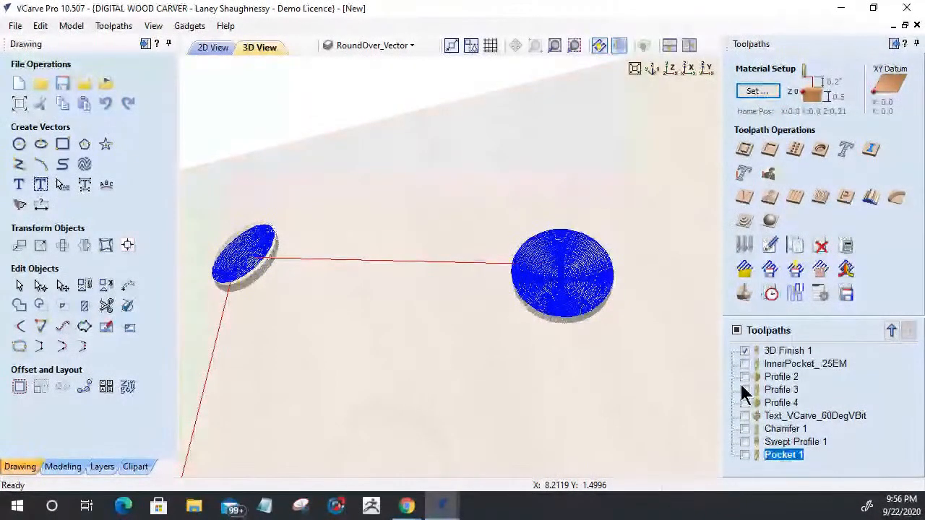
pyautogui.click(744, 390)
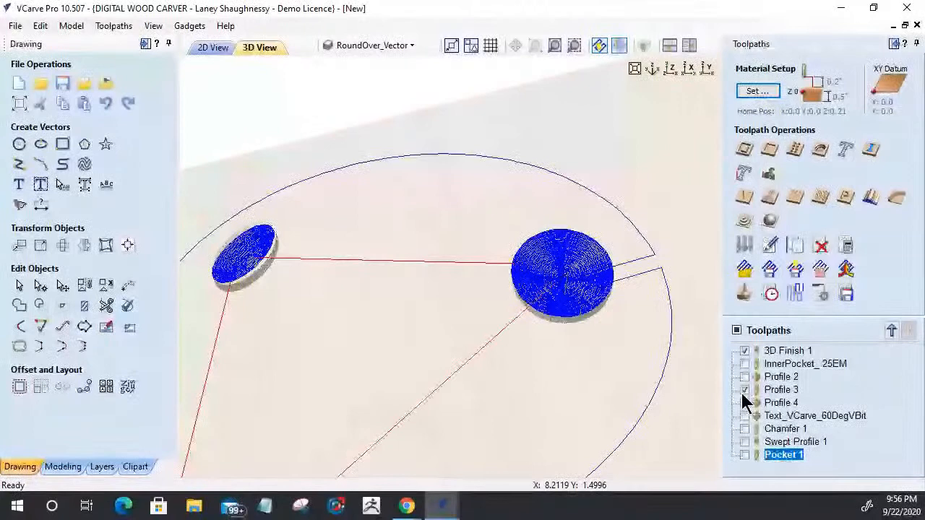
pyautogui.click(744, 295)
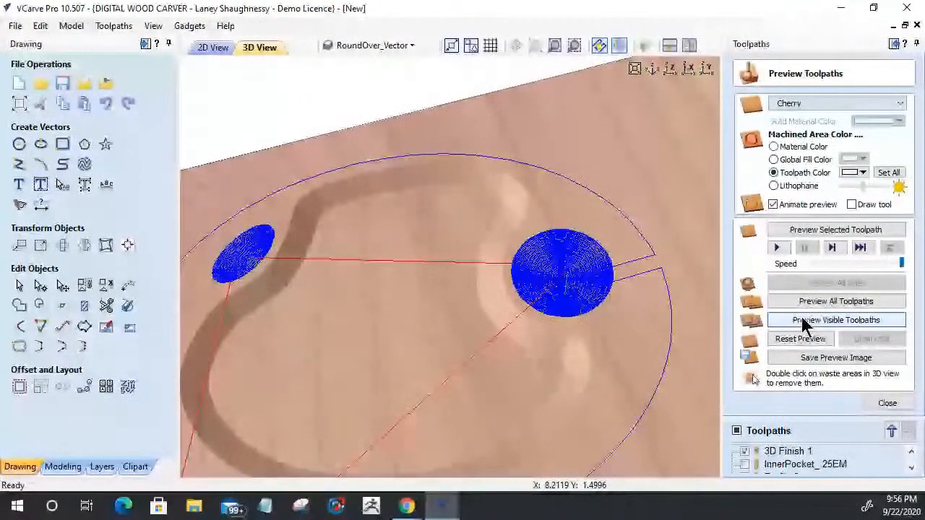
pyautogui.click(802, 323)
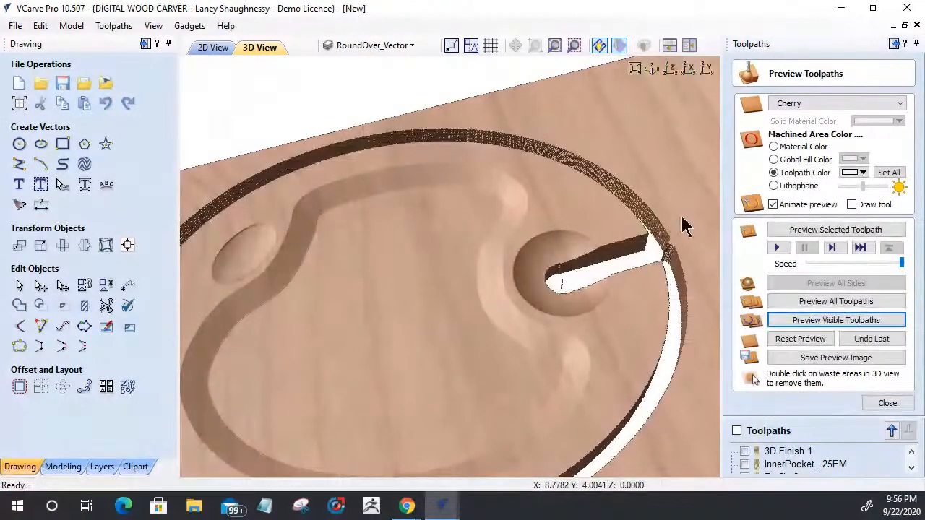
pyautogui.scroll(-3, 388, 347)
pyautogui.moveTo(388, 354); pyautogui.dragTo(791, 456)
pyautogui.click(867, 402)
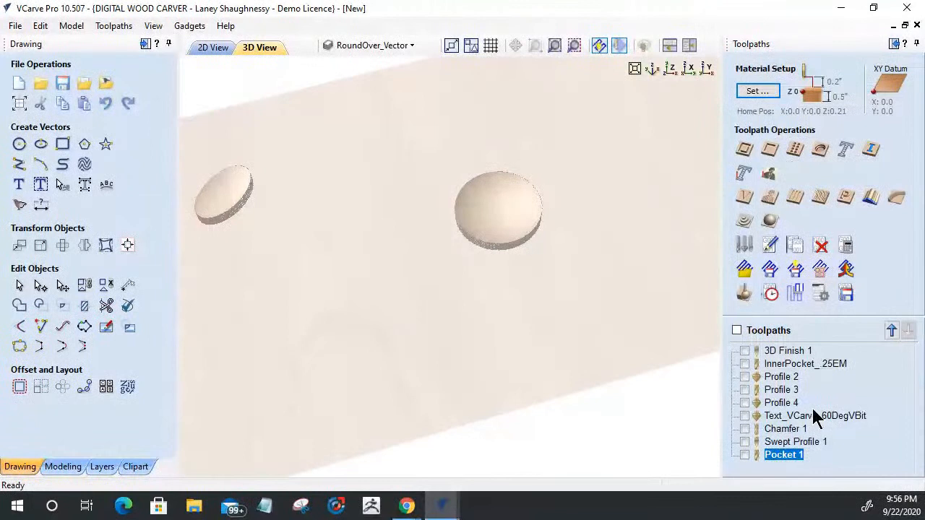
# Display only the Text_VCarve_60DegVBit toolpath over the material preview and examine how the lettering fits inside the pocket
pyautogui.click(766, 415)
pyautogui.click(745, 415)
pyautogui.click(736, 331)
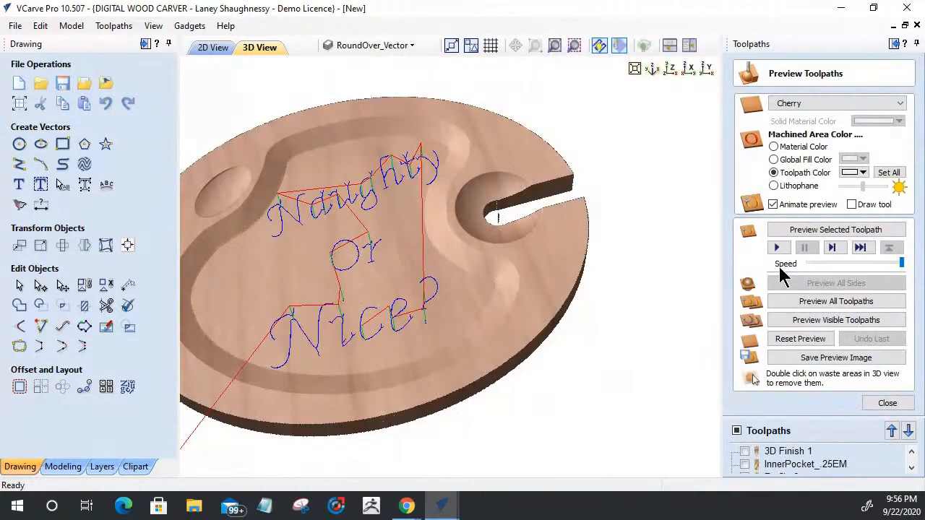
pyautogui.scroll(2, 410, 213)
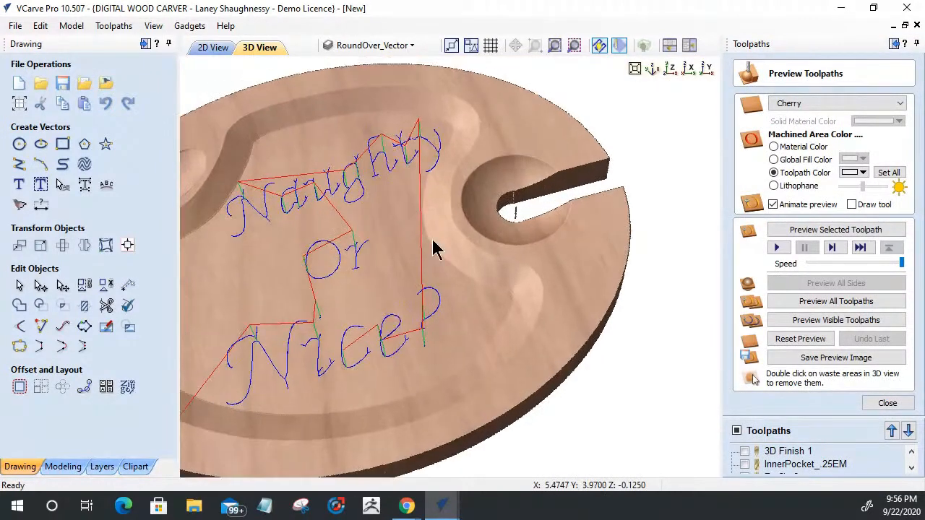
pyautogui.moveTo(432, 239); pyautogui.dragTo(432, 242, button='middle')
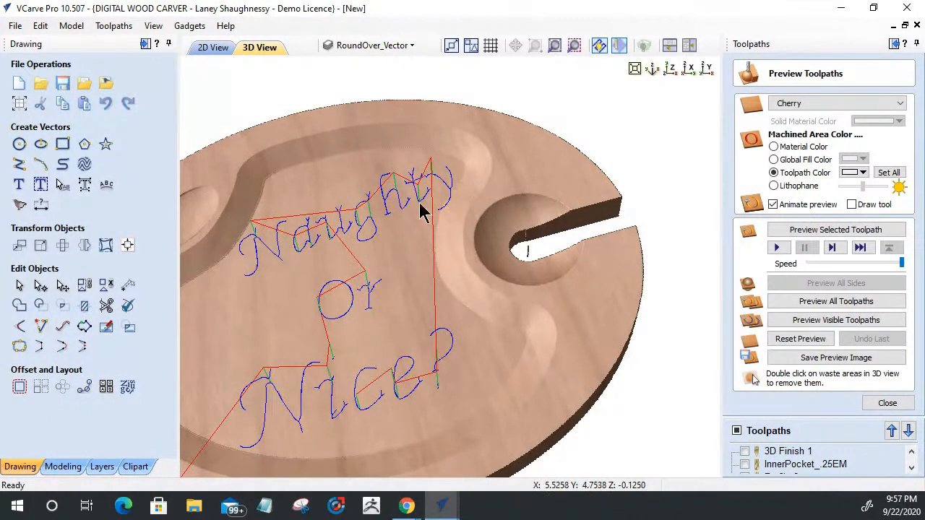
pyautogui.scroll(-3, 365, 290)
pyautogui.scroll(-3, 366, 284)
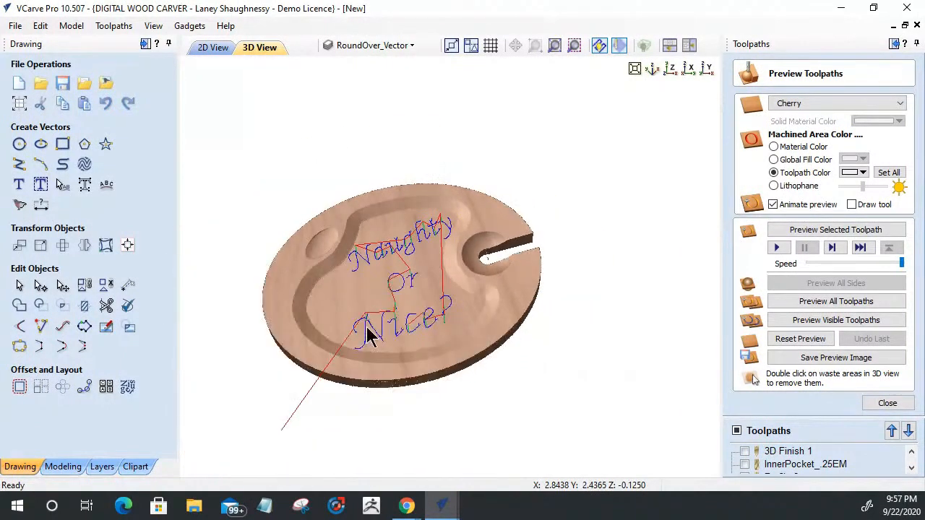
pyautogui.moveTo(314, 307); pyautogui.dragTo(312, 283)
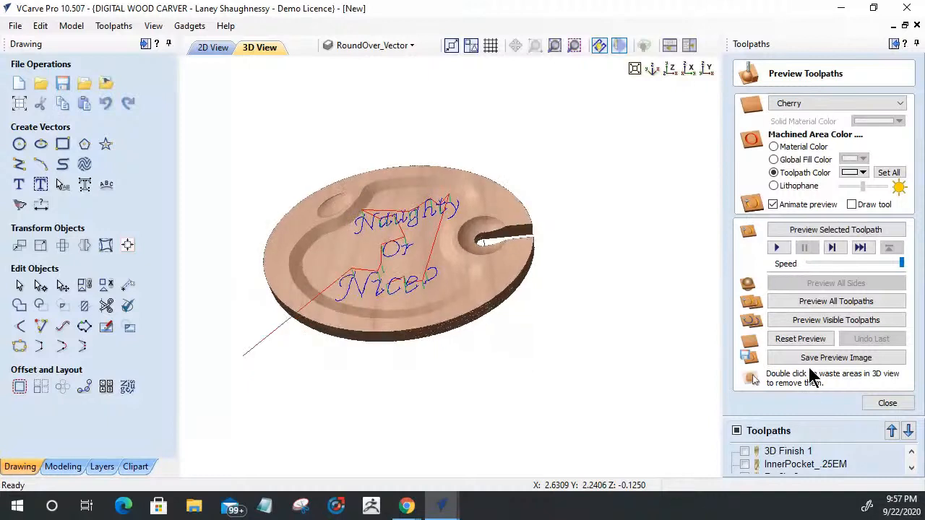
# Hide the Text_VCarve_60DegVBit toolpath and check the lettering against the pocket outlines in the 2D drawing
pyautogui.click(903, 408)
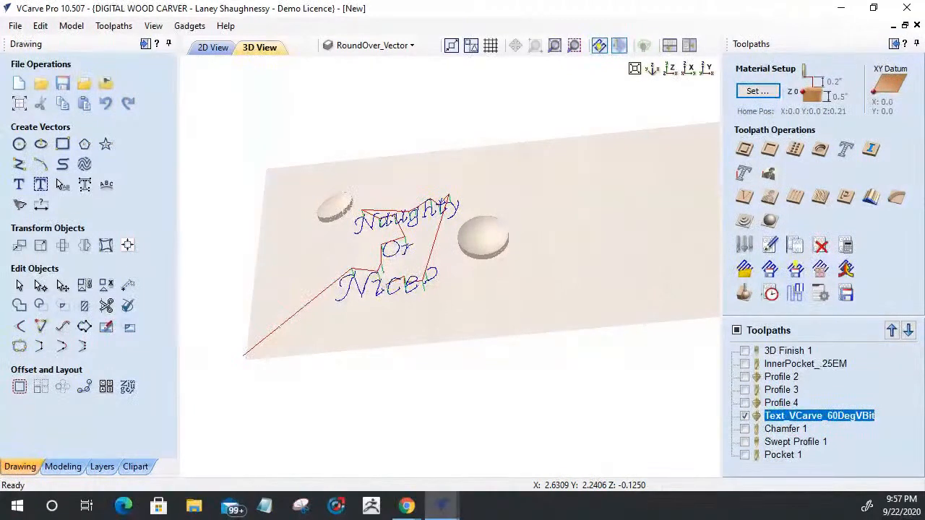
pyautogui.click(211, 49)
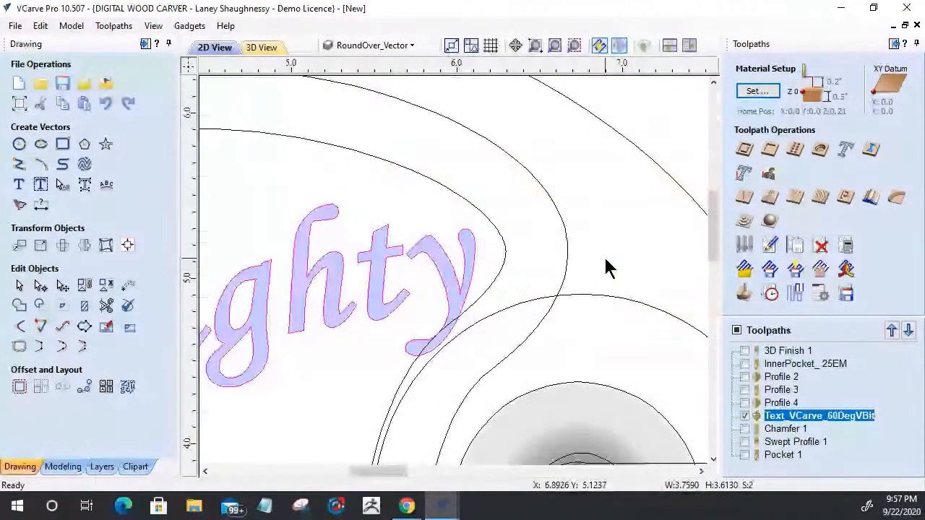
pyautogui.click(744, 417)
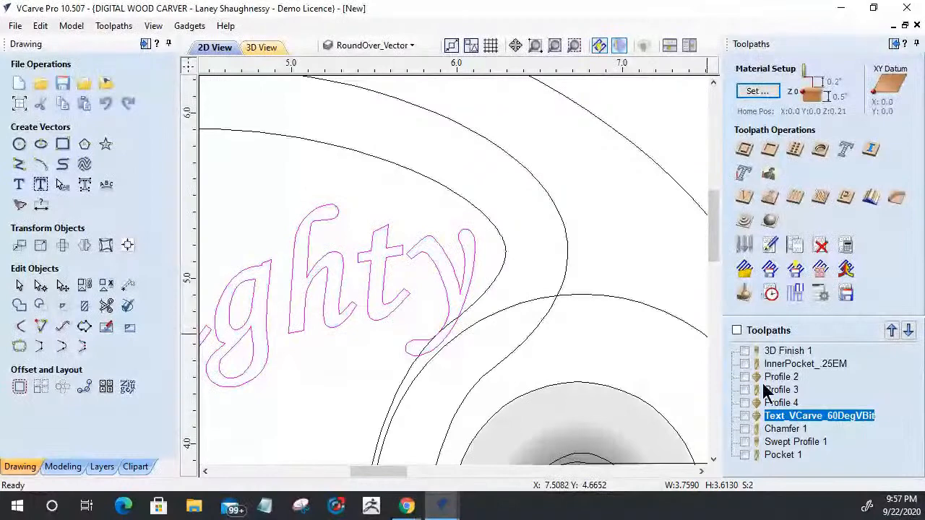
pyautogui.scroll(-5, 502, 200)
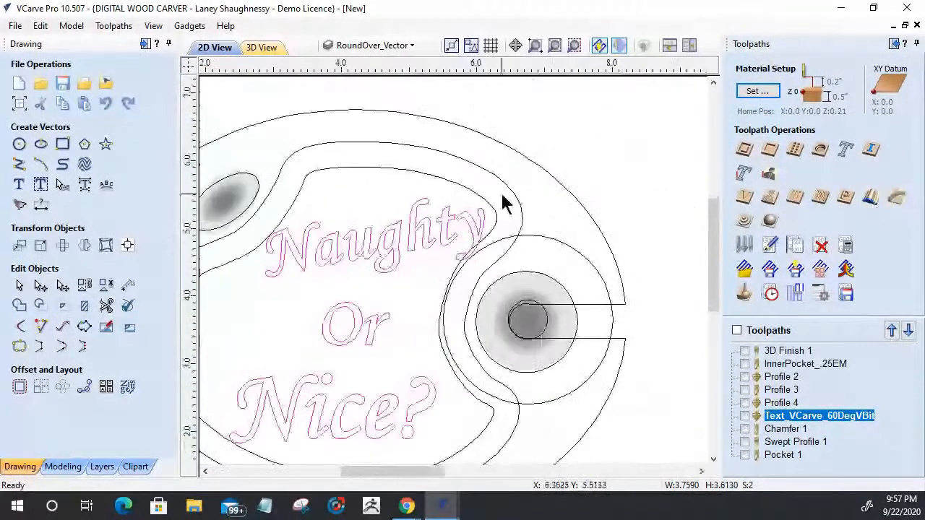
# Reopen the material preview and examine the cut-out plate and its sloped pocket edge from another angle
pyautogui.click(257, 46)
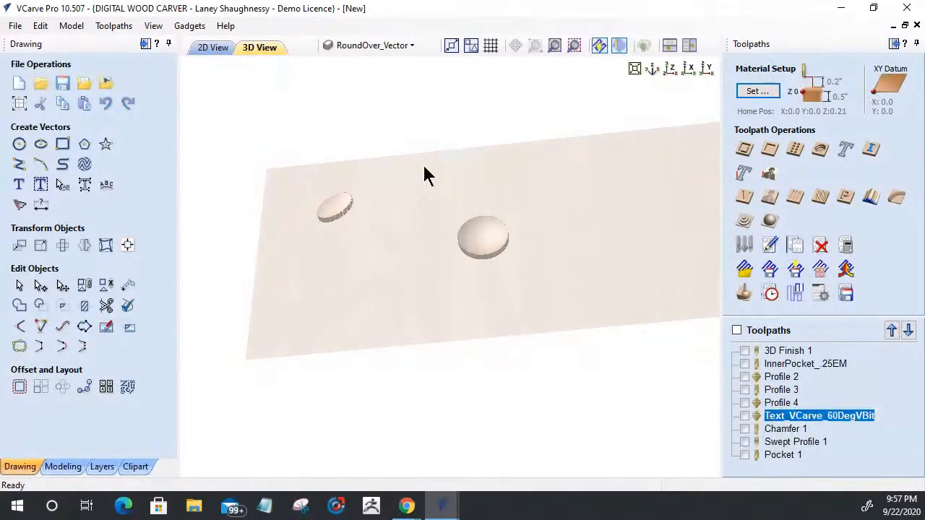
pyautogui.click(745, 293)
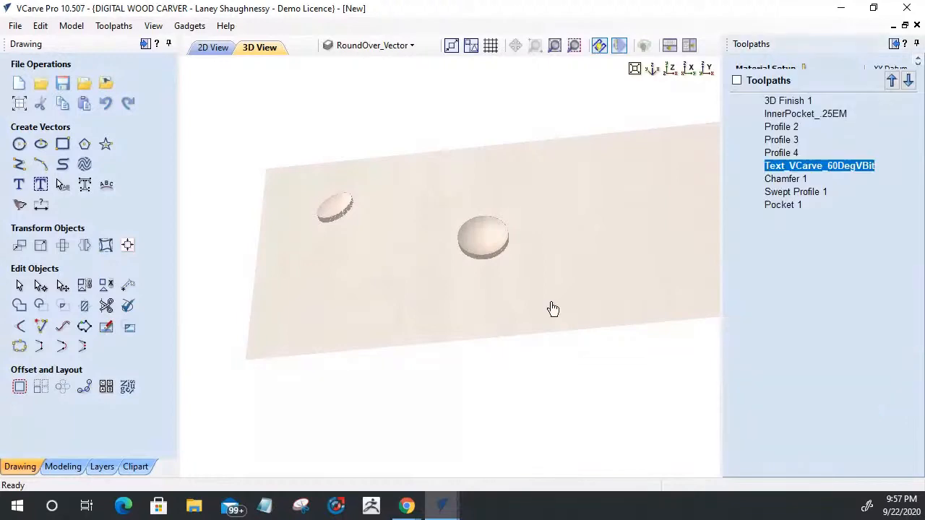
pyautogui.moveTo(406, 335); pyautogui.dragTo(361, 268)
pyautogui.scroll(5, 365, 264)
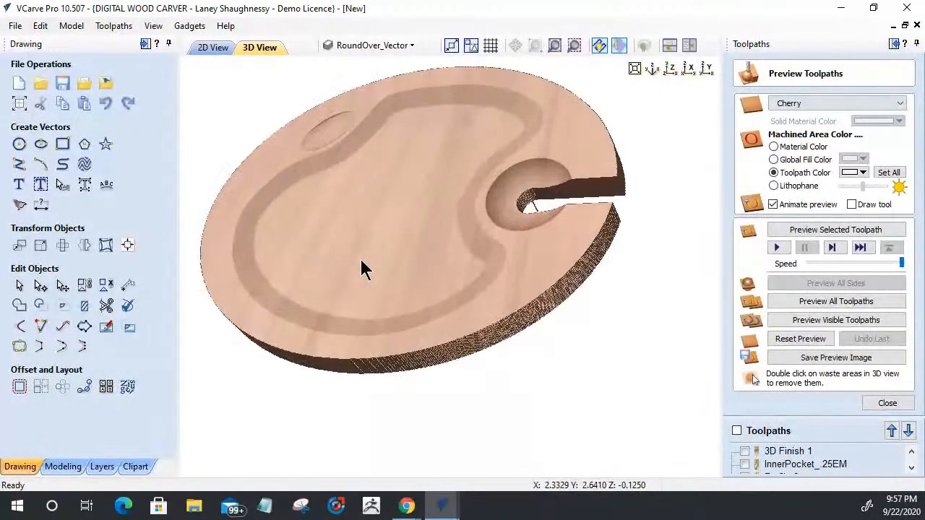
pyautogui.scroll(2, 364, 269)
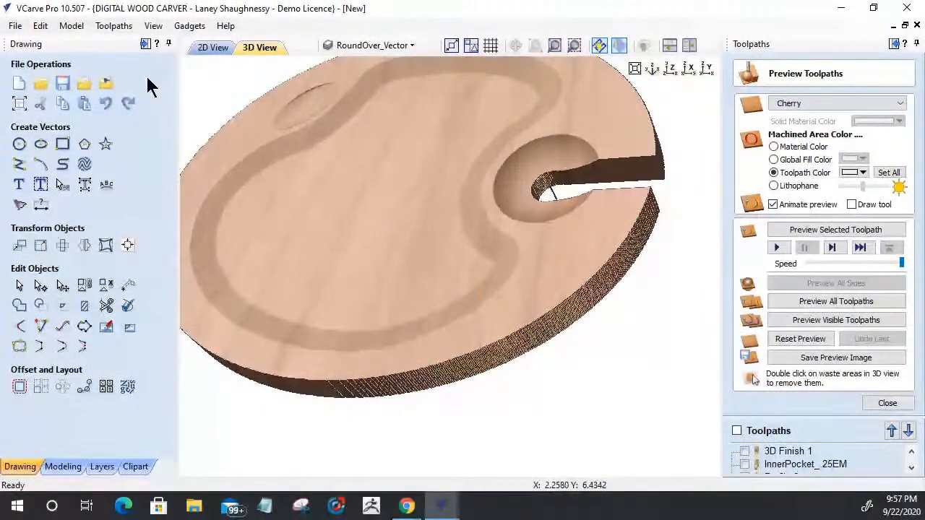
# Draw a square-cornered rectangle 0.25 inches wide and 0.125 inches high beside the existing moulding profile in the 2D drawing
pyautogui.click(216, 47)
pyautogui.scroll(6, 679, 275)
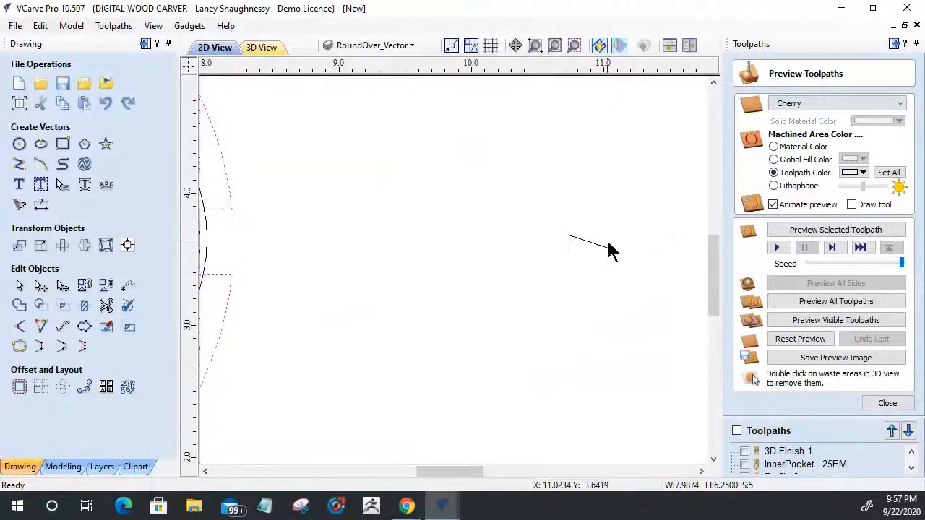
pyautogui.scroll(2, 608, 243)
pyautogui.click(547, 237)
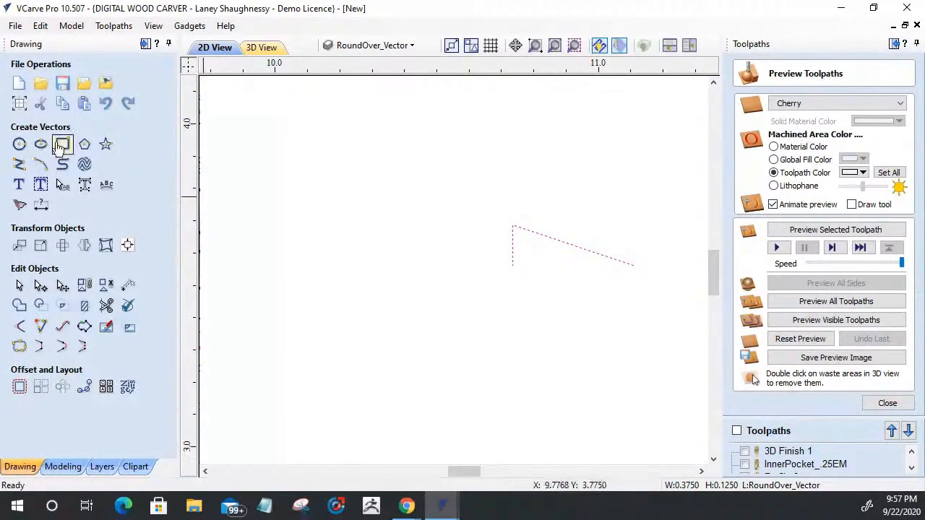
pyautogui.click(62, 145)
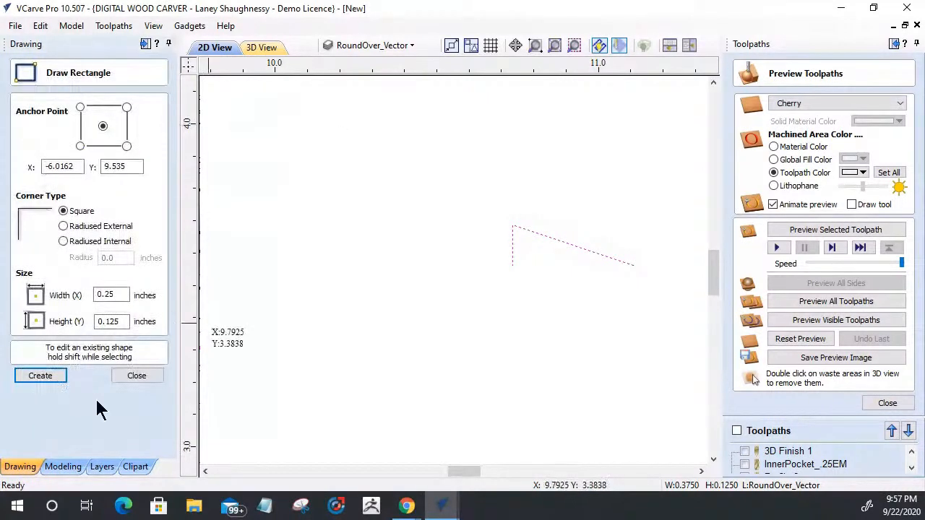
pyautogui.click(448, 205)
pyautogui.click(137, 376)
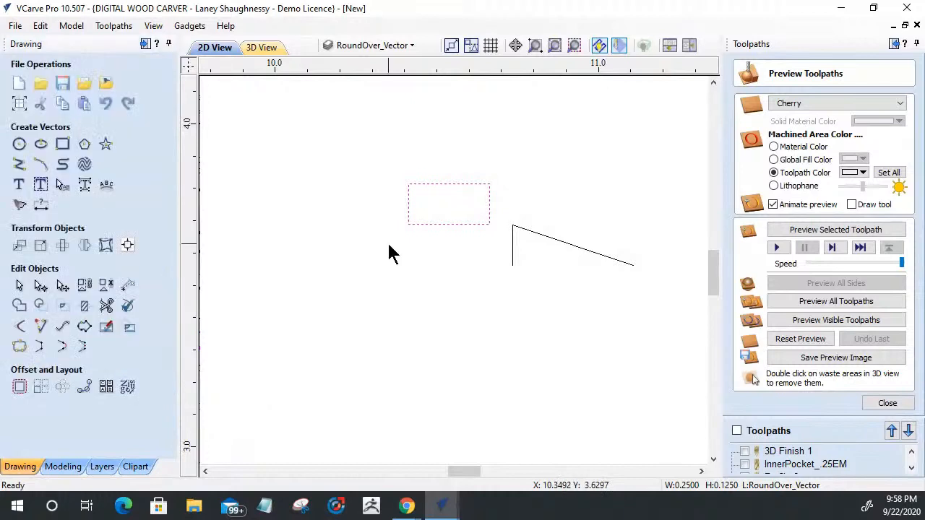
# Stretch the new rectangle to a width of about 0.286 inches and compare it with the pocket edge in the 3D preview
pyautogui.click(408, 205)
pyautogui.moveTo(493, 205)
pyautogui.mouseDown()
pyautogui.moveTo(510, 207)
pyautogui.moveTo(499, 209)
pyautogui.mouseUp()
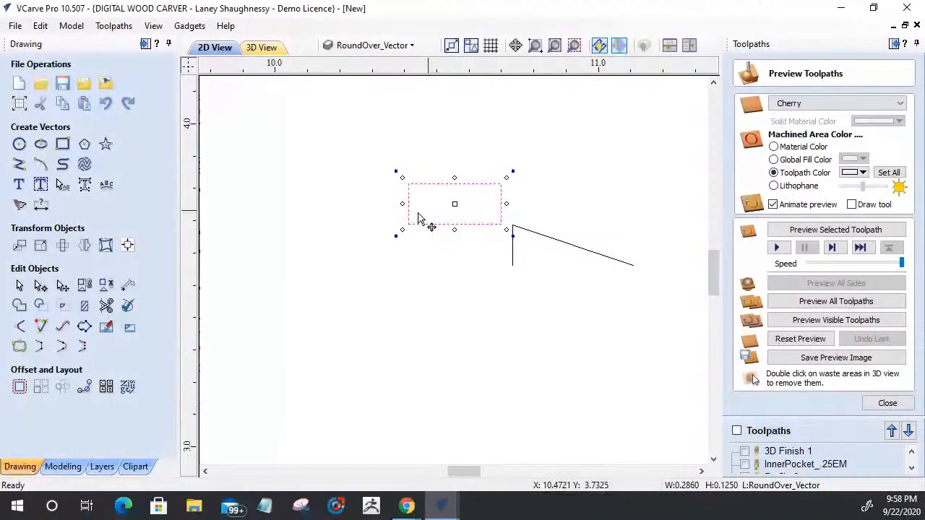
pyautogui.scroll(-2, 447, 279)
pyautogui.click(269, 50)
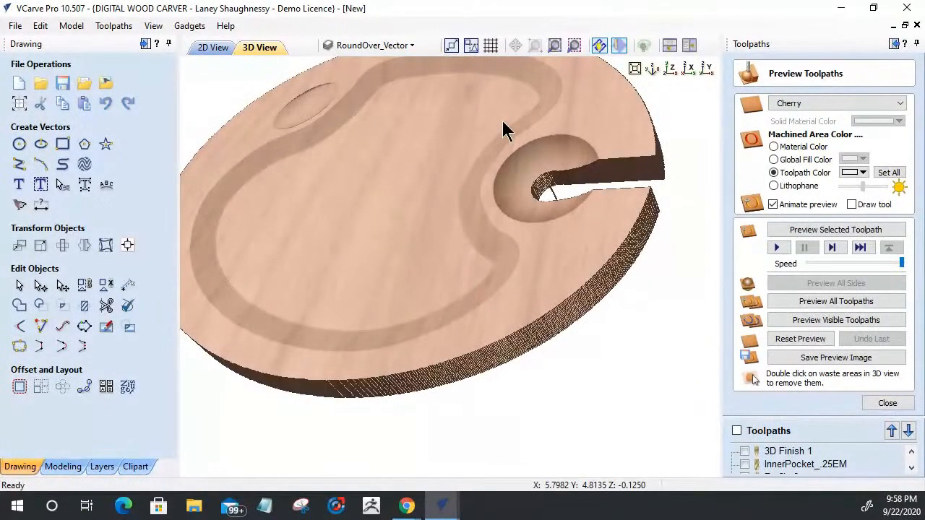
pyautogui.press('F2')
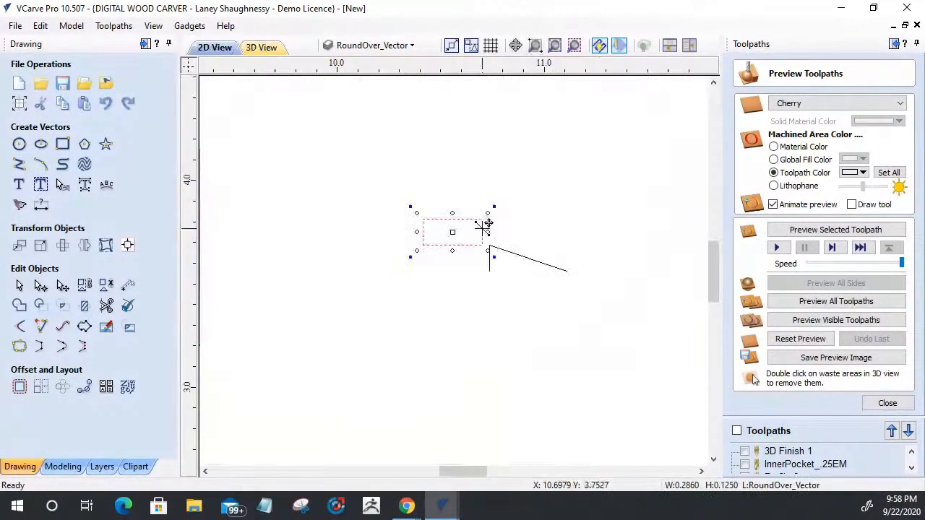
# Delete the rectangle's lower span and upper right corner point in node editing to form an open sloped profile
pyautogui.press('n')
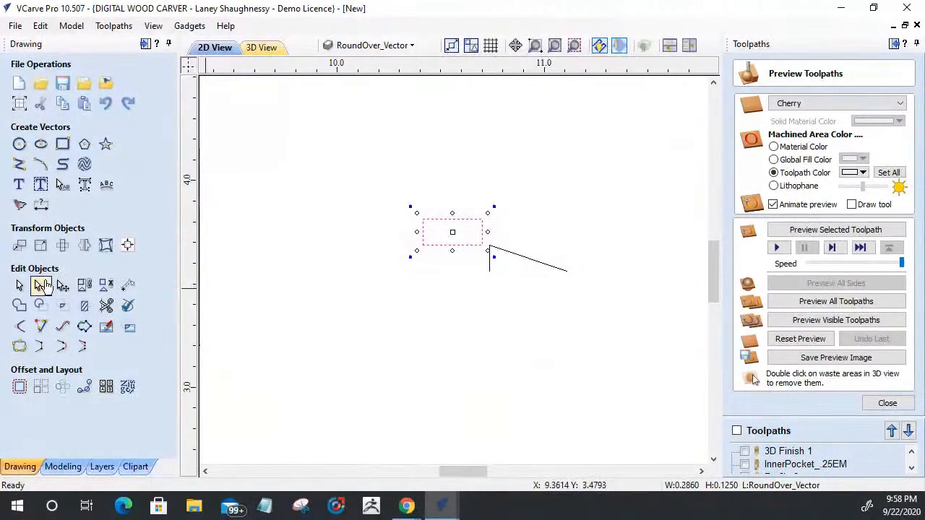
pyautogui.rightClick(469, 246)
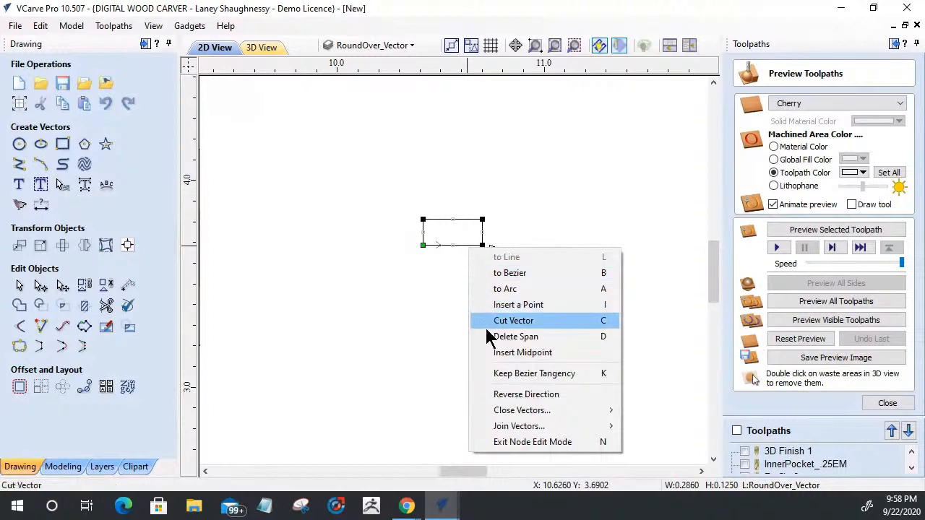
pyautogui.click(515, 336)
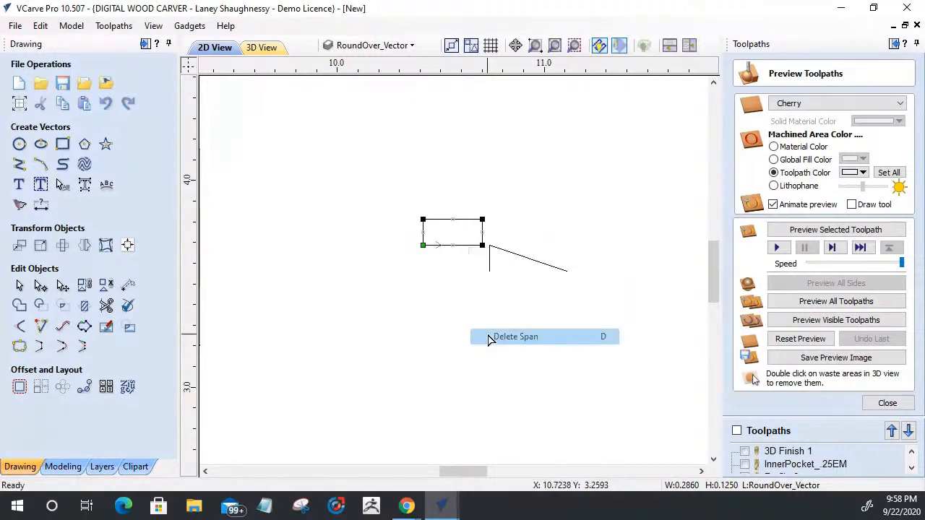
pyautogui.rightClick(481, 220)
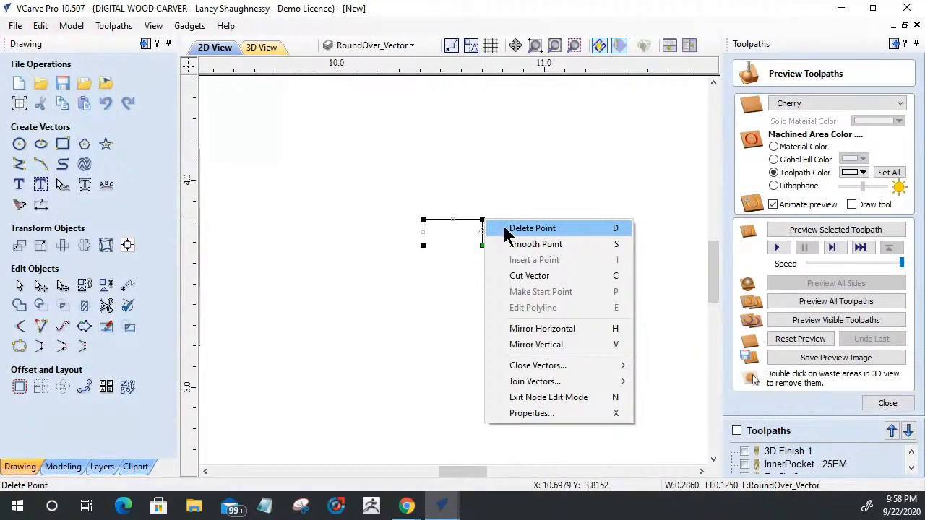
pyautogui.click(532, 229)
pyautogui.click(428, 250)
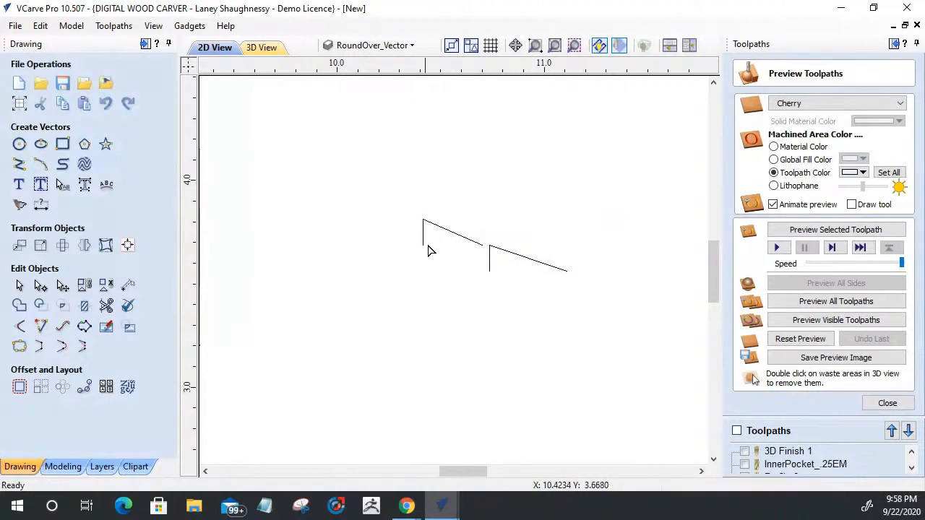
# Examine the steeper trial profile and delete it, keeping the original moulding profile vector
pyautogui.scroll(2, 428, 250)
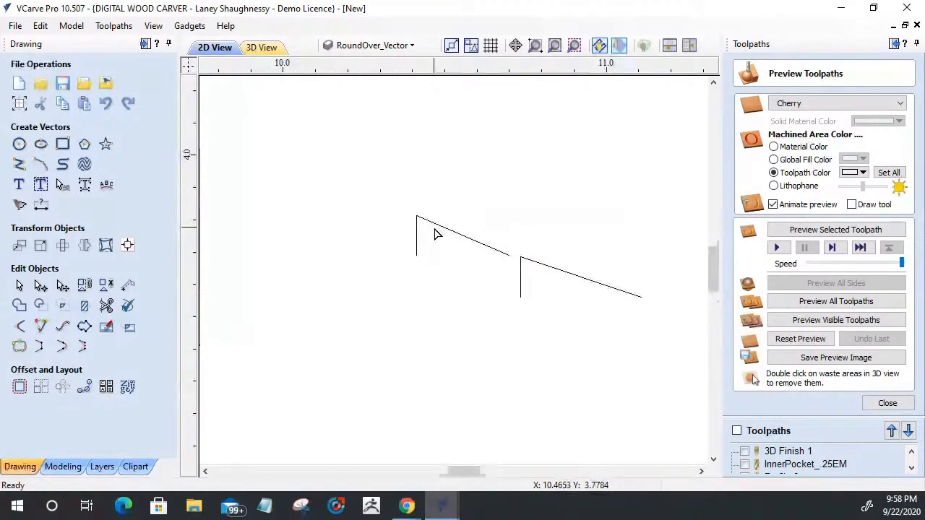
pyautogui.scroll(2, 435, 234)
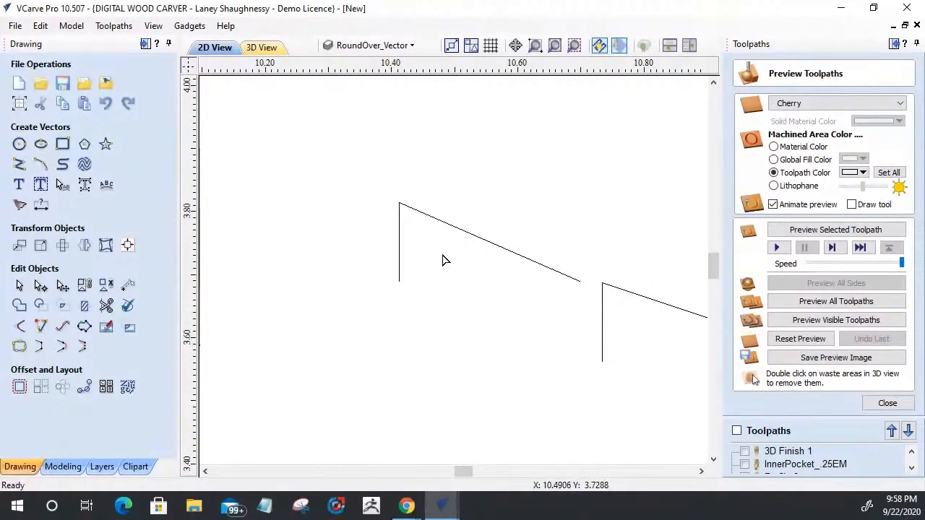
pyautogui.scroll(-10, 441, 260)
pyautogui.moveTo(384, 221); pyautogui.dragTo(551, 327)
pyautogui.press('Delete')
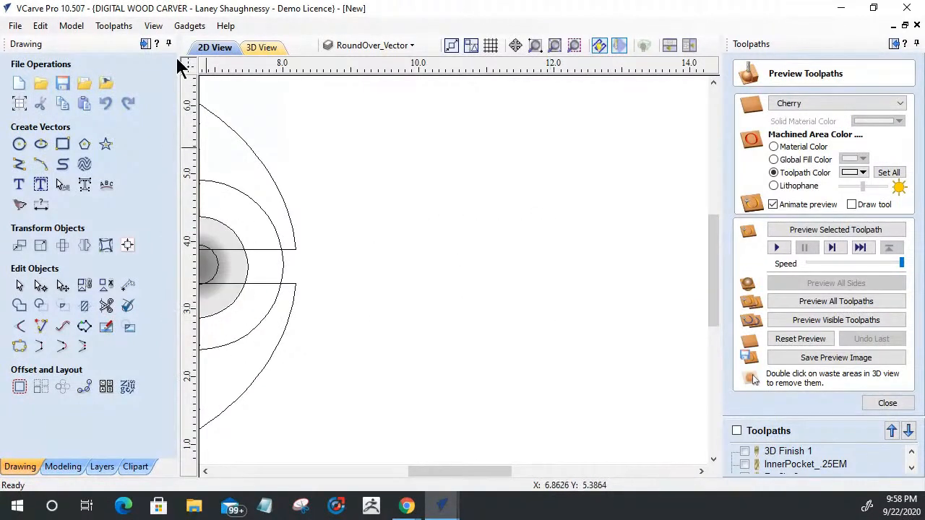
pyautogui.hotkey('ctrl', 'z')
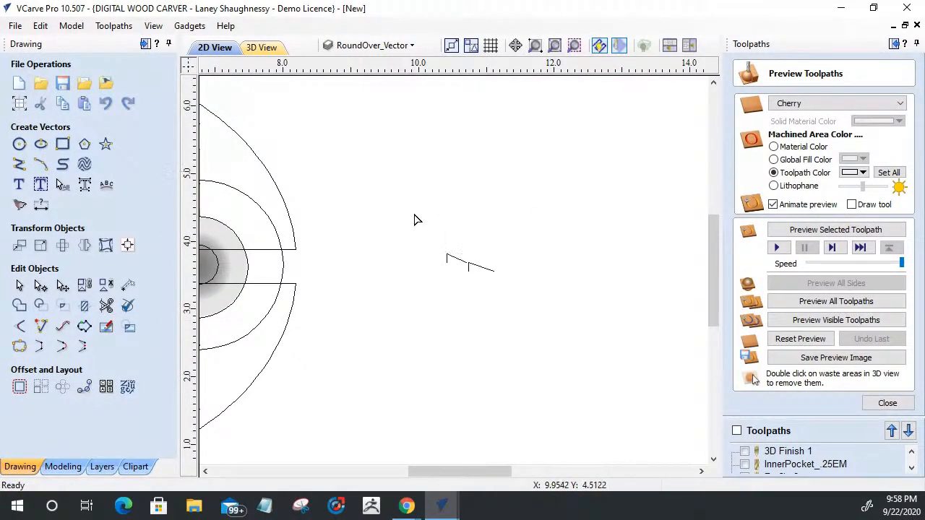
pyautogui.click(448, 258)
pyautogui.press('Delete')
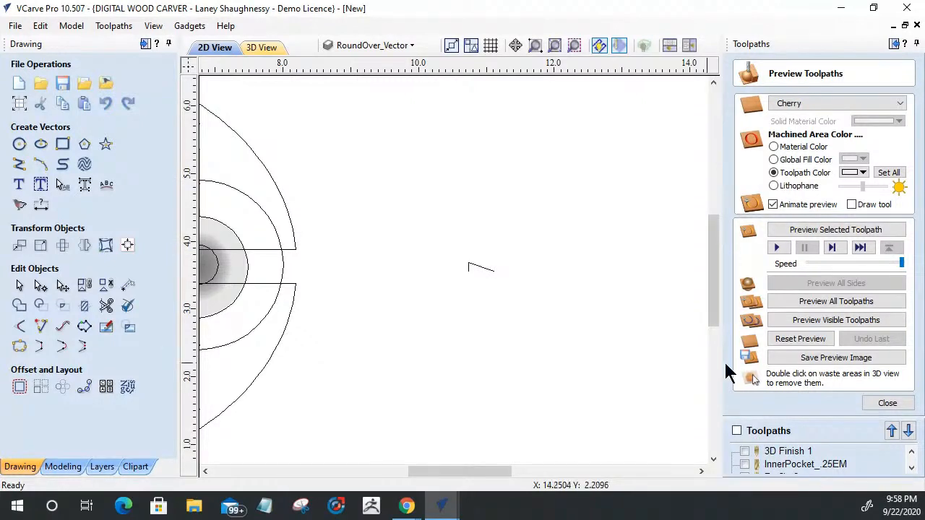
# Open the Swept Profile 1 moulding toolpath, examine its drive rail and settings, and close it without recalculating
pyautogui.click(887, 404)
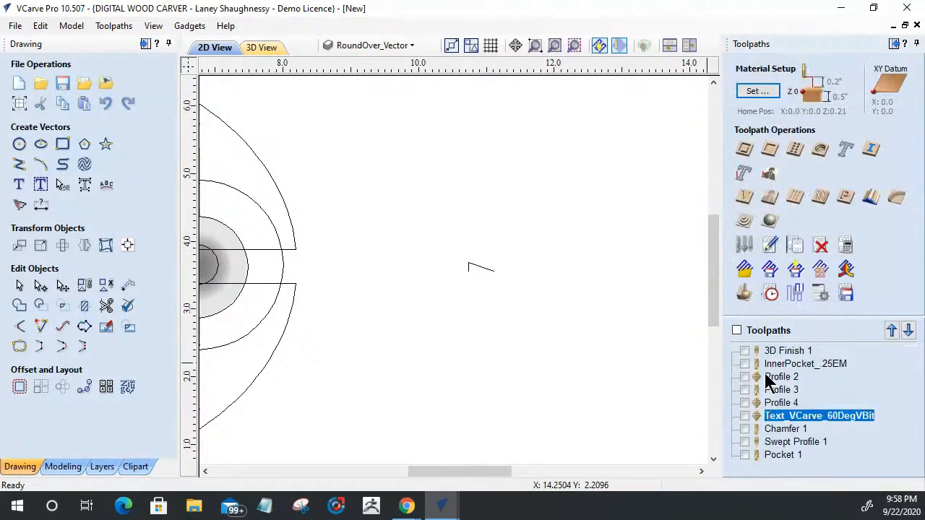
pyautogui.doubleClick(770, 441)
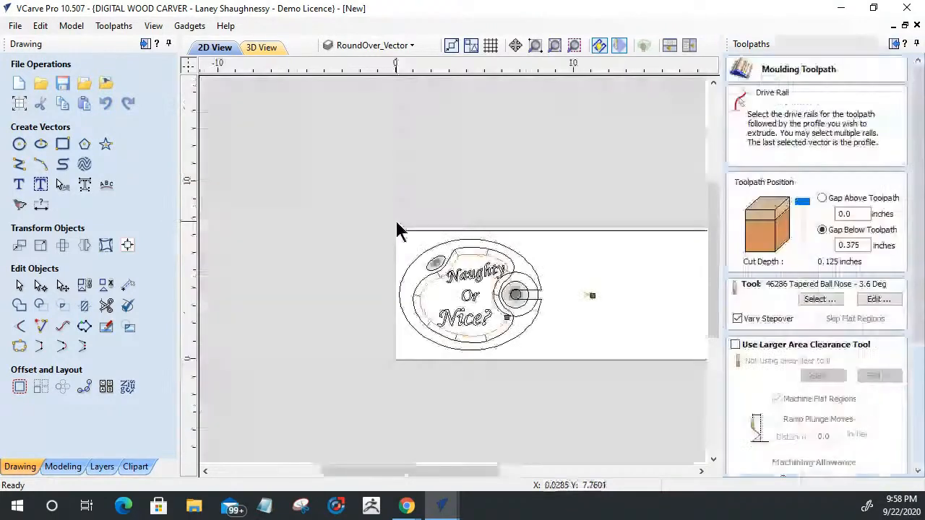
pyautogui.scroll(6, 398, 227)
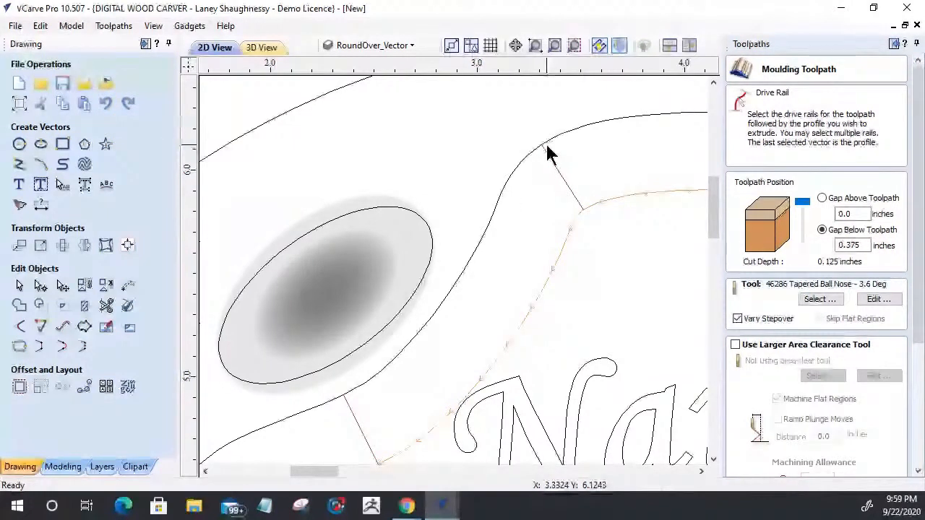
pyautogui.scroll(-1, 309, 393)
pyautogui.scroll(-3, 308, 396)
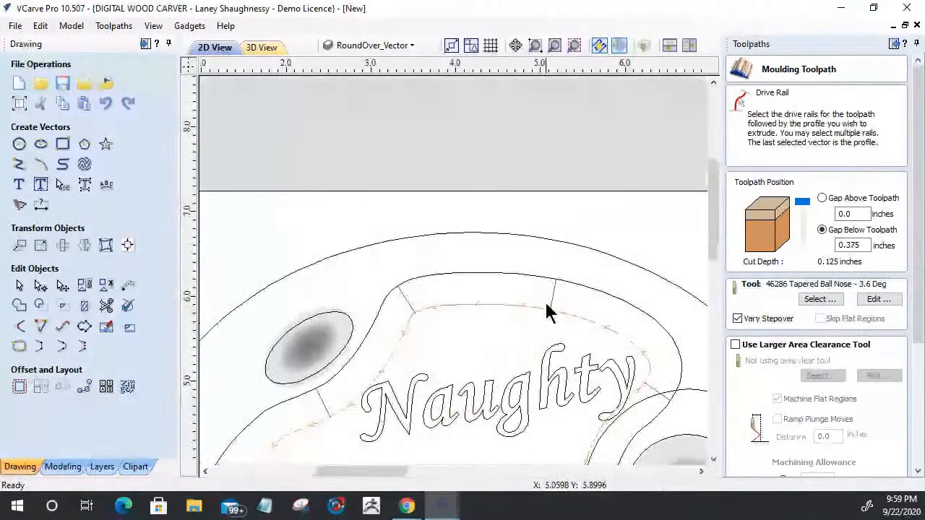
pyautogui.click(546, 306)
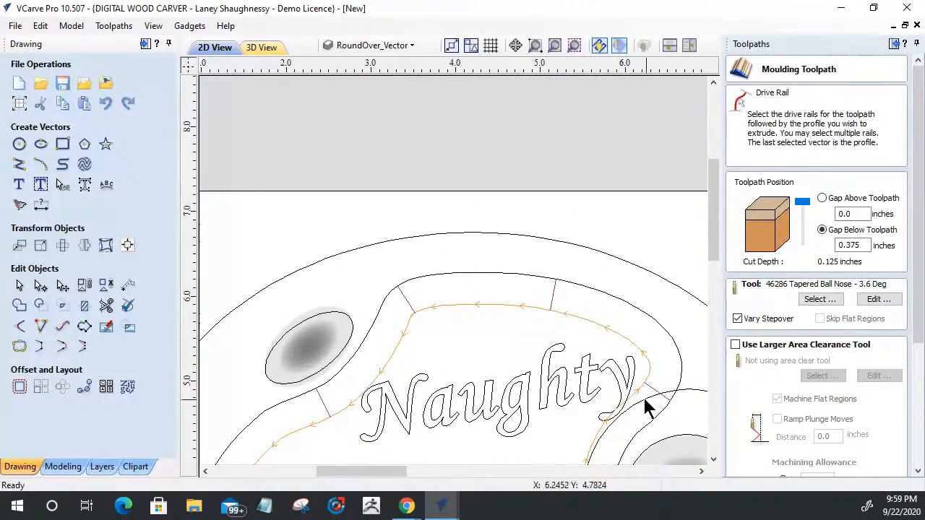
pyautogui.scroll(-4, 568, 256)
pyautogui.scroll(2, 514, 352)
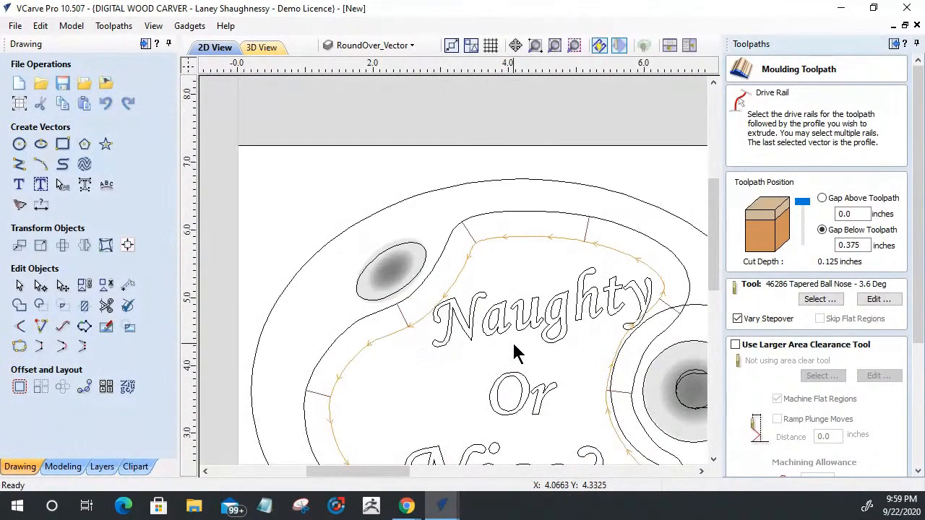
pyautogui.moveTo(913, 305); pyautogui.dragTo(878, 488)
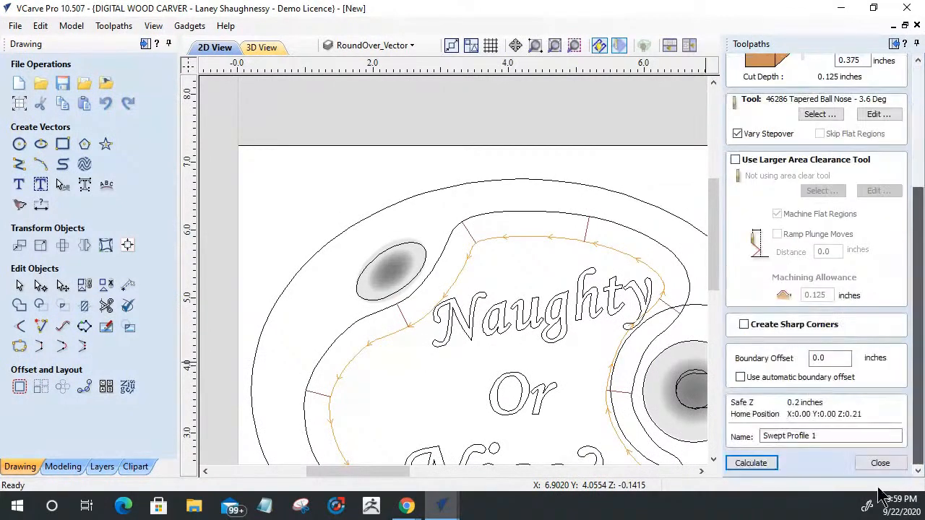
pyautogui.click(865, 464)
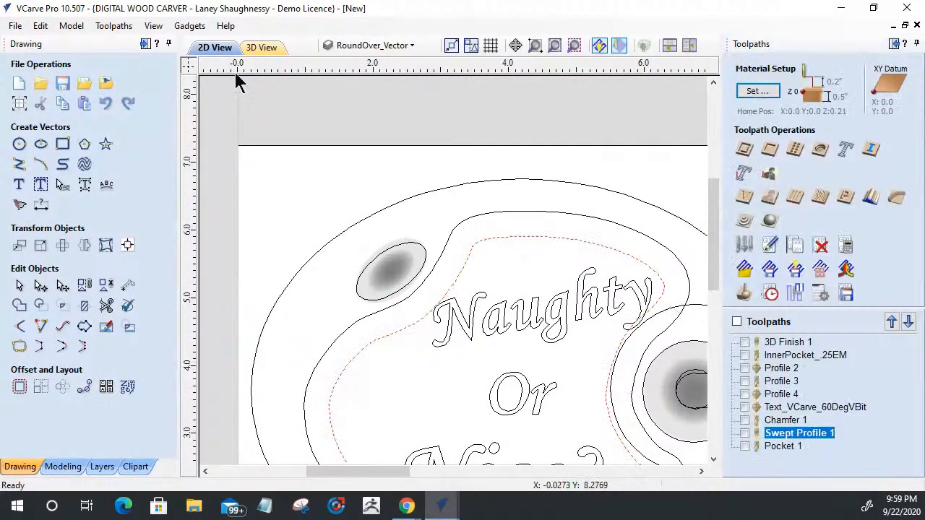
# Reopen the toolpath preview and examine the whole cut-out plate in 3D
pyautogui.click(263, 49)
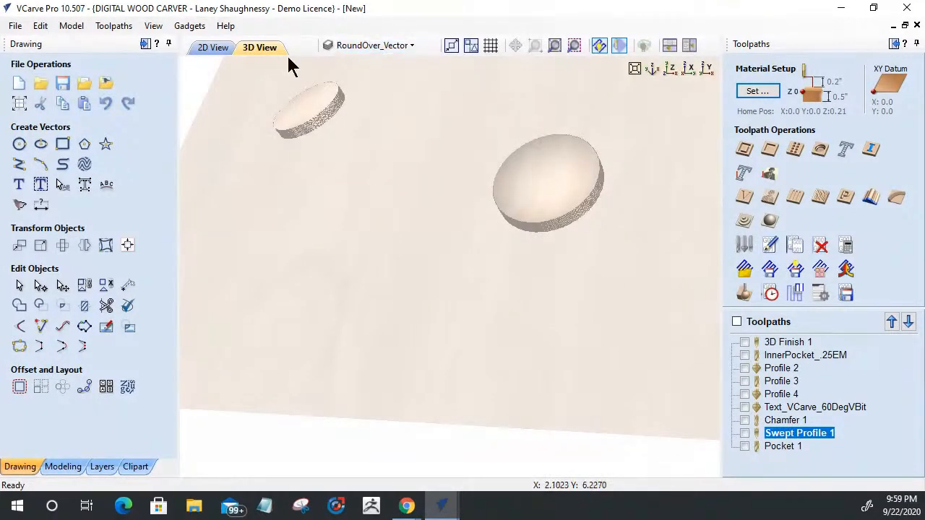
pyautogui.click(745, 293)
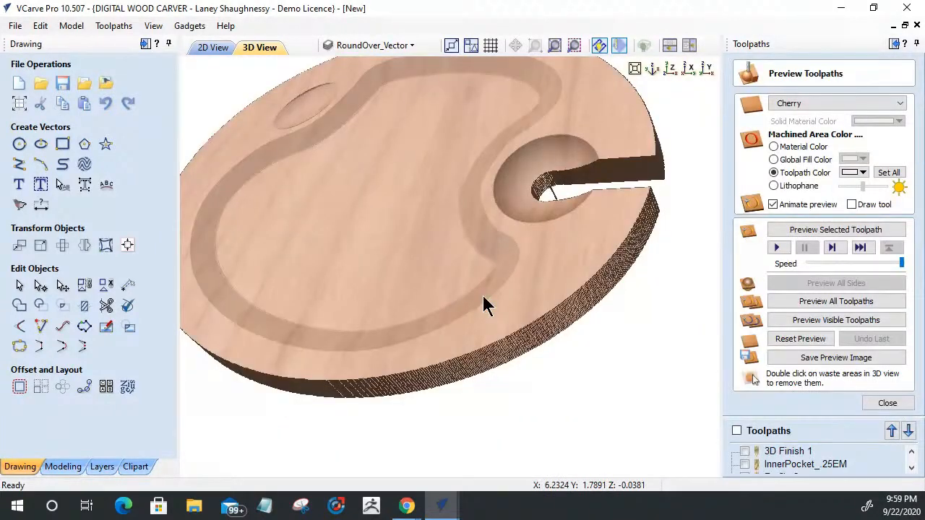
pyautogui.moveTo(520, 204); pyautogui.dragTo(447, 467)
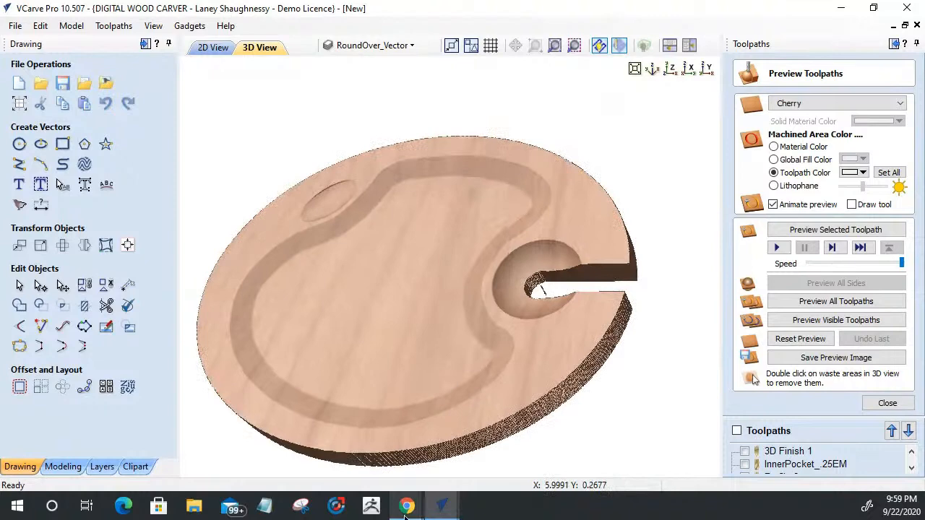
# Switch to the other VCarve Pro window with the round six-section tray and examine its machined 3D preview
pyautogui.moveTo(426, 497)
pyautogui.click(363, 448)
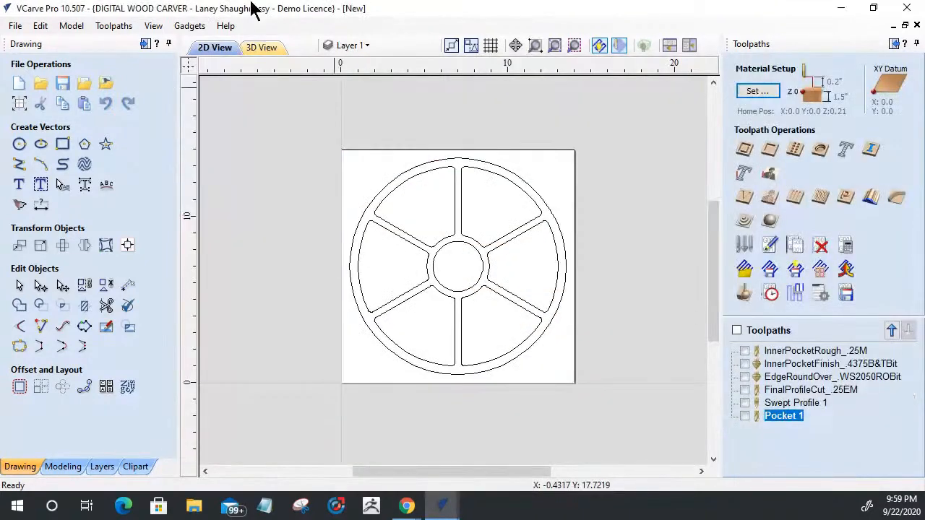
pyautogui.click(265, 47)
pyautogui.scroll(-2, 434, 206)
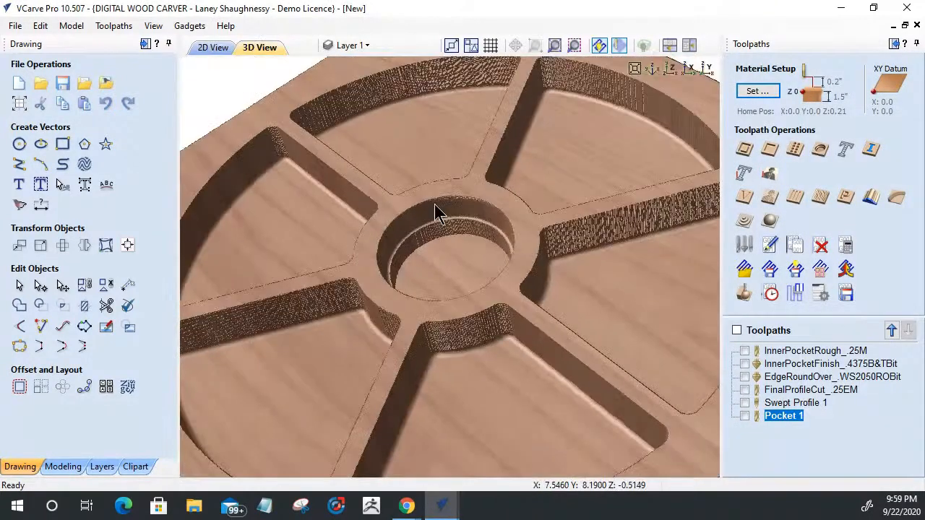
pyautogui.click(744, 292)
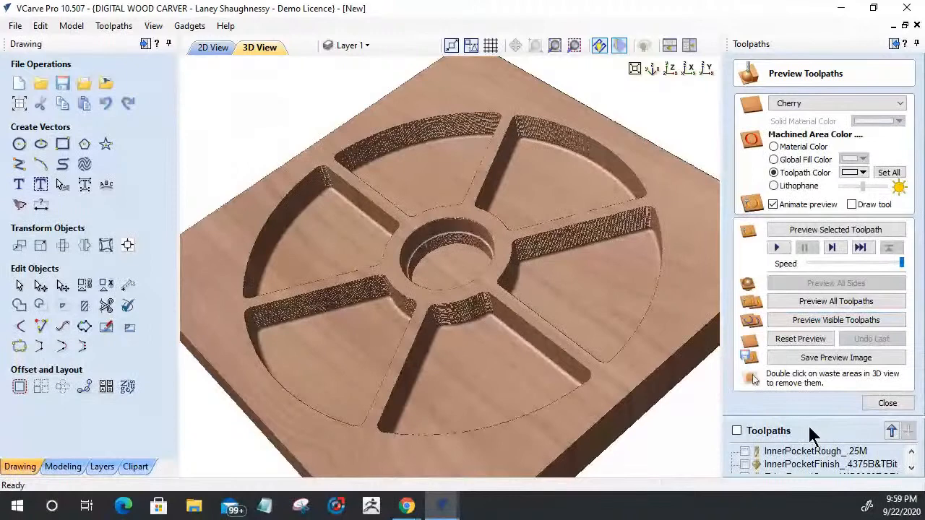
# Close the preview settings and display the InnerPocketRough_.25M, InnerPocketFinish_.4375B&TBit, EdgeRoundOver_WS2050ROBit and FinalProfileCut_.25EM toolpaths over the tray
pyautogui.click(878, 409)
pyautogui.click(744, 350)
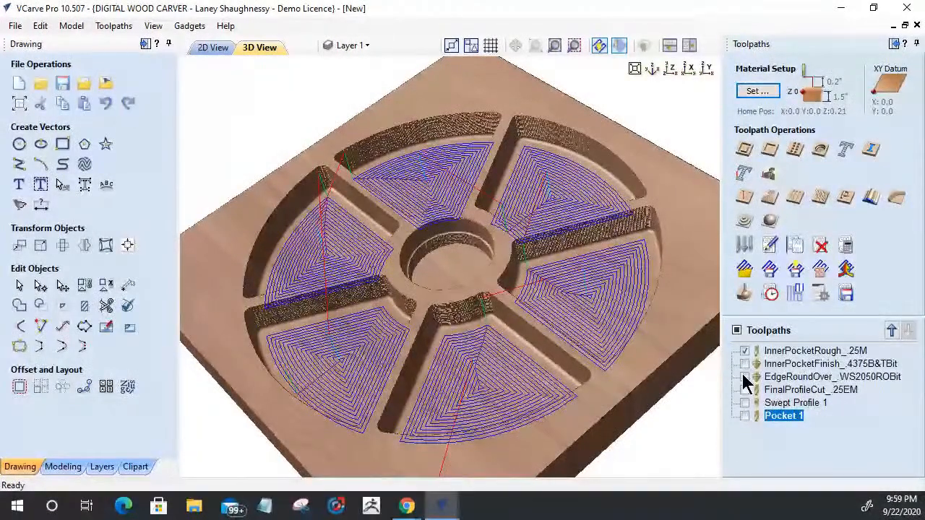
pyautogui.click(744, 365)
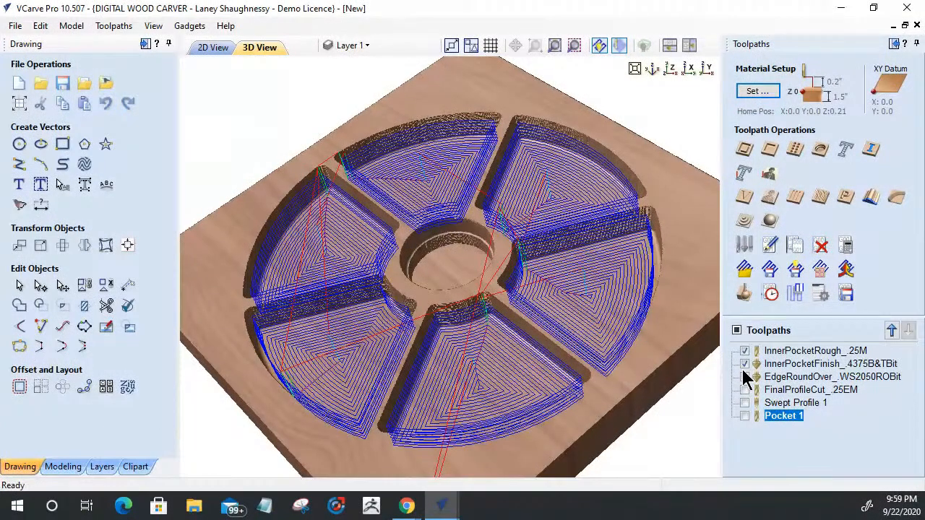
pyautogui.click(745, 377)
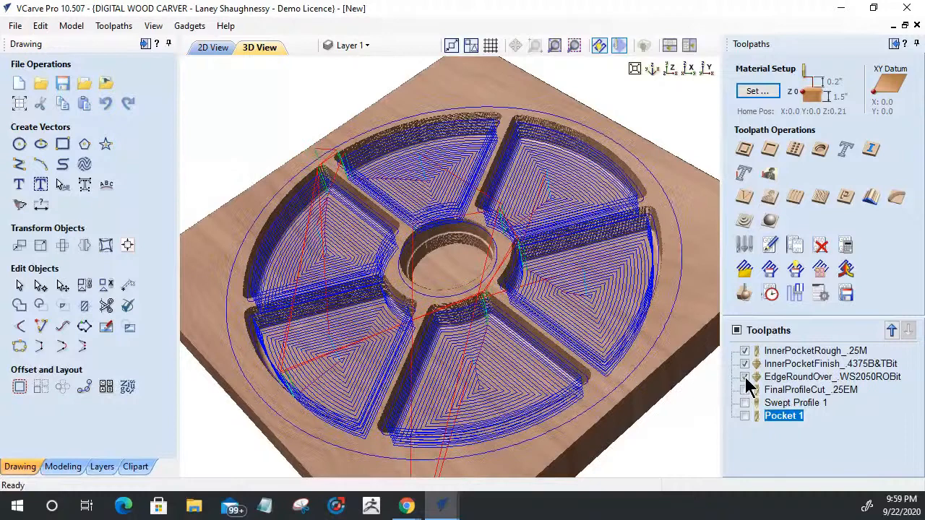
pyautogui.click(746, 392)
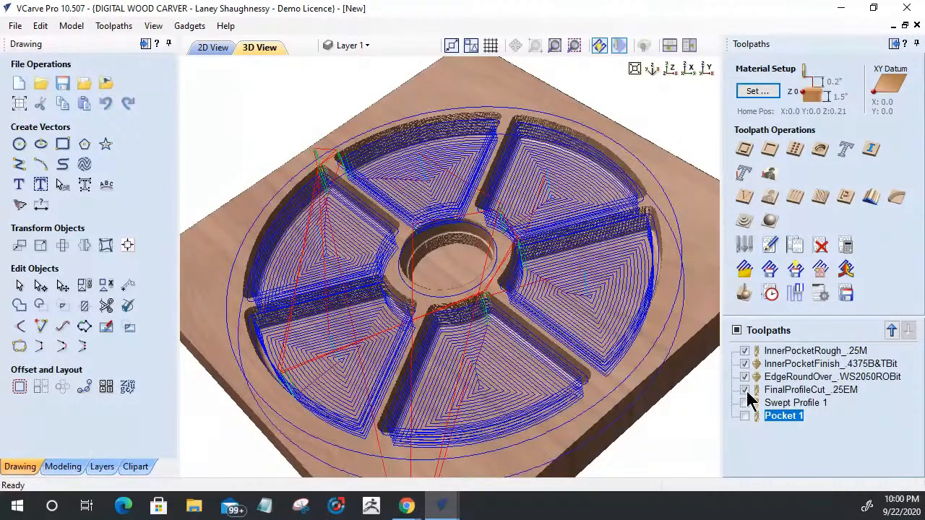
# Preview the displayed toolpaths on the tray and reset the preview to the uncut board
pyautogui.click(770, 292)
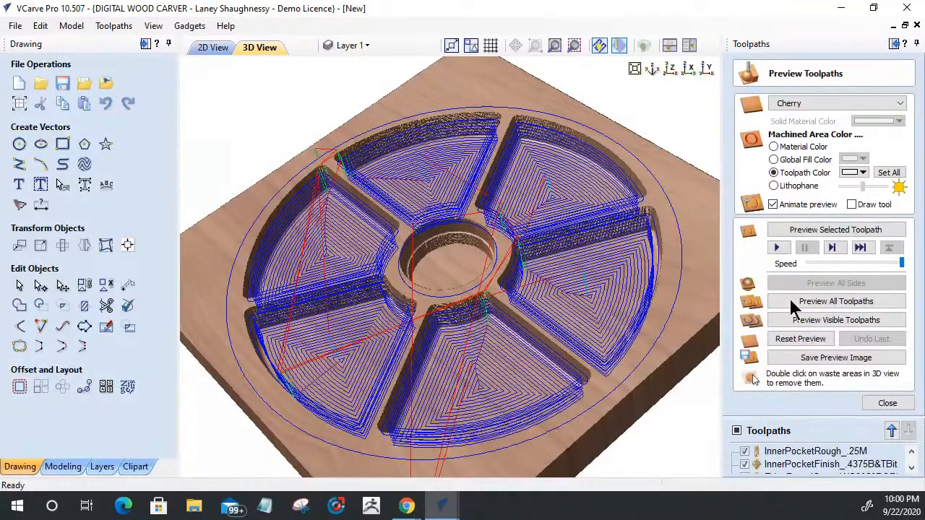
pyautogui.click(833, 325)
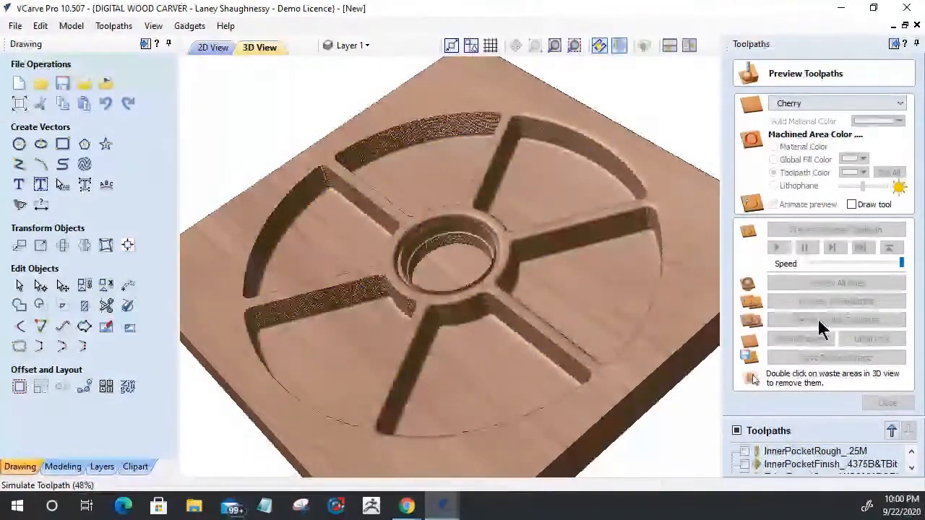
pyautogui.click(800, 339)
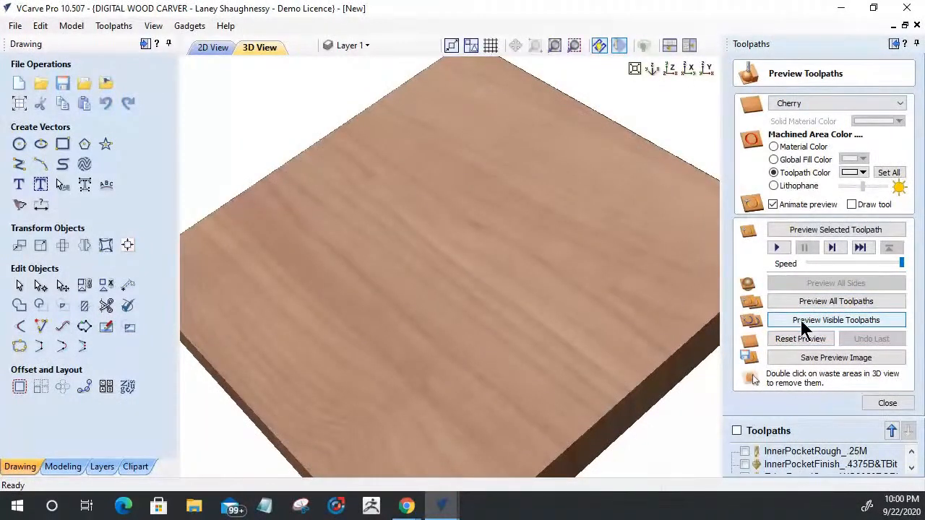
# Display all toolpaths except Swept Profile 1 and Pocket 1, and preview the visible ones on the board
pyautogui.click(736, 431)
pyautogui.click(896, 403)
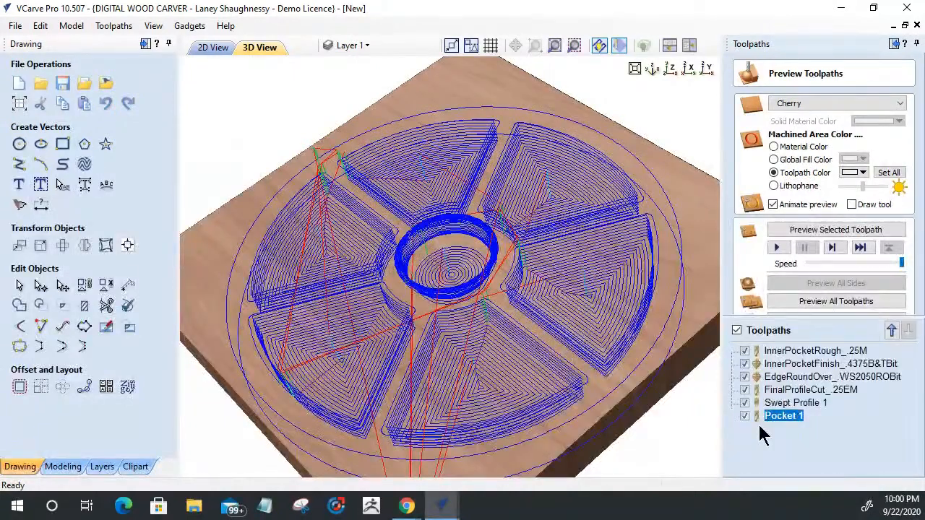
pyautogui.click(745, 416)
pyautogui.click(744, 403)
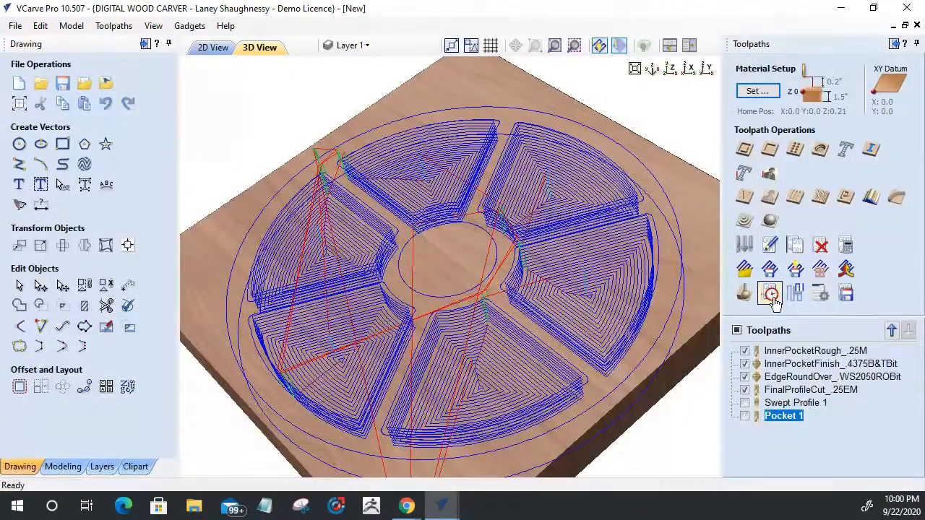
pyautogui.click(744, 294)
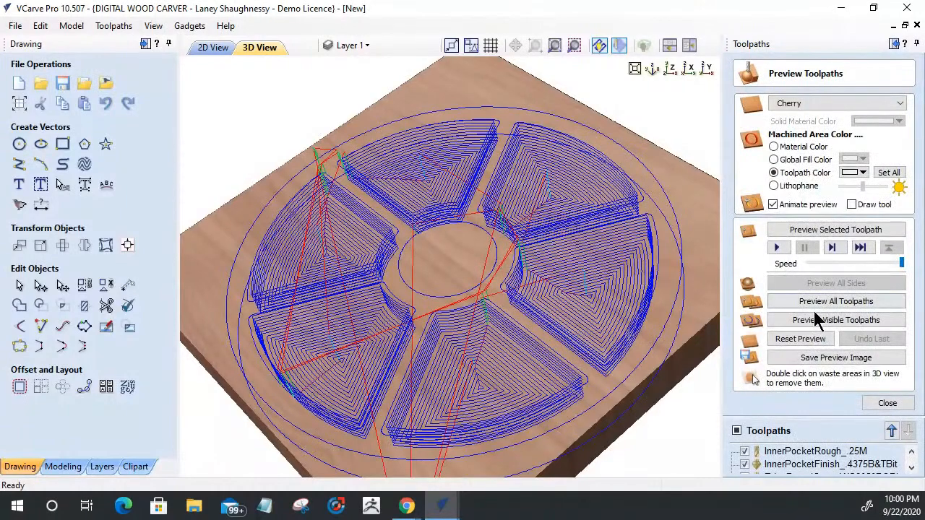
pyautogui.click(814, 317)
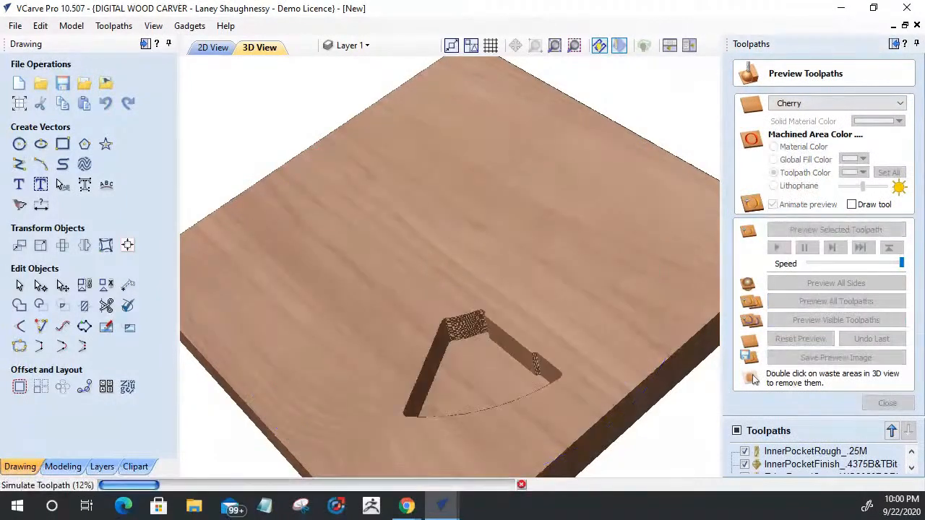
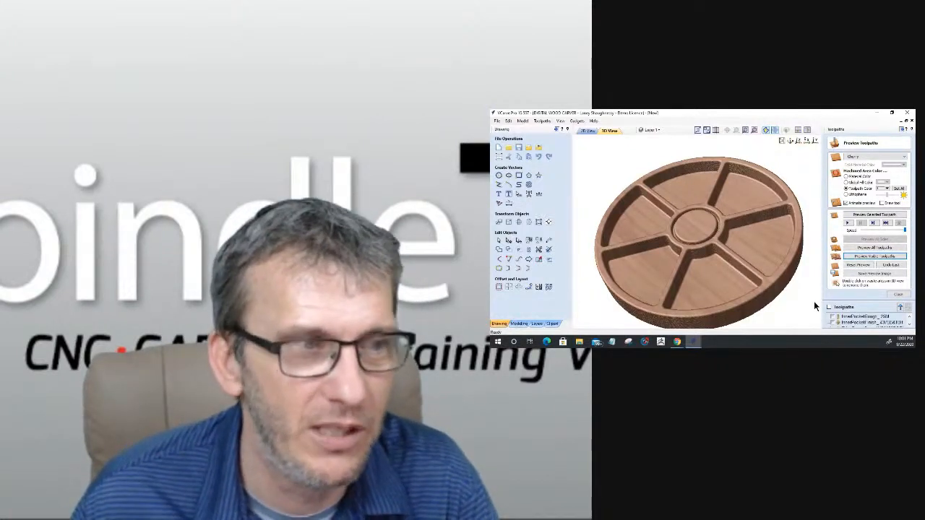
# Add the tray's centre circle to the InnerPocketFinish_.4375B&TBit and InnerPocketRough_.25M toolpaths and recalculate both
pyautogui.click(893, 294)
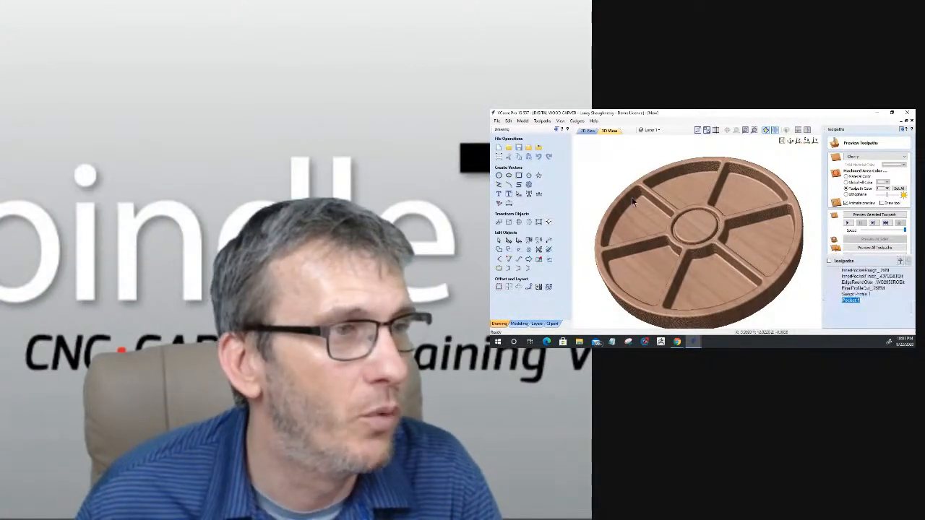
pyautogui.click(586, 131)
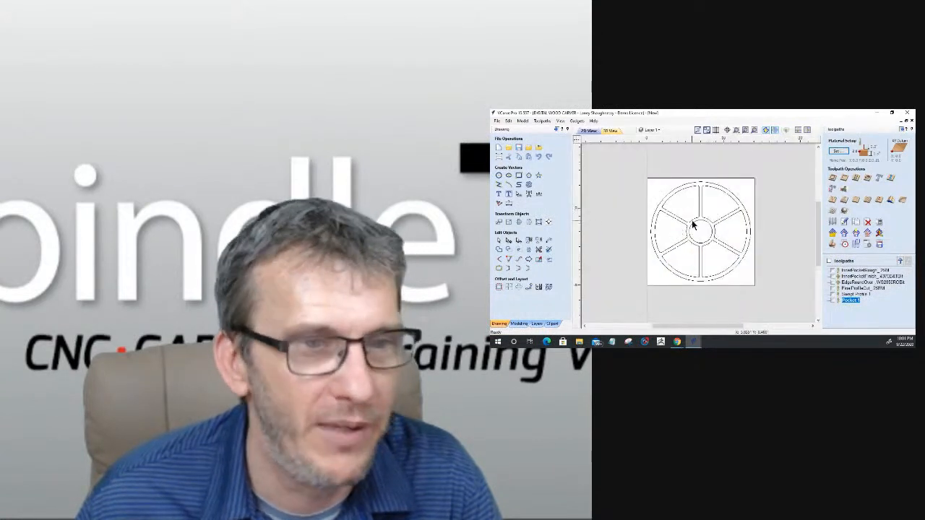
pyautogui.click(849, 278)
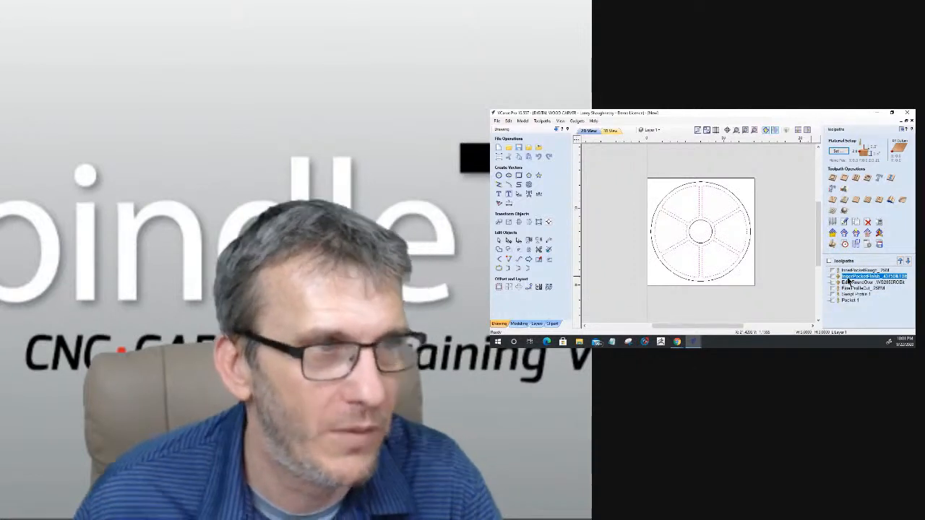
pyautogui.doubleClick(849, 278)
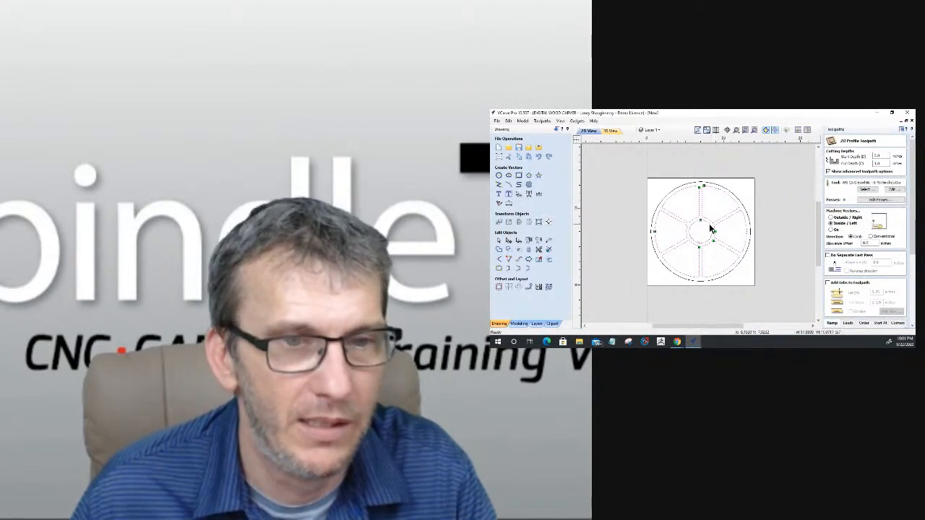
pyautogui.moveTo(913, 249); pyautogui.dragTo(913, 320)
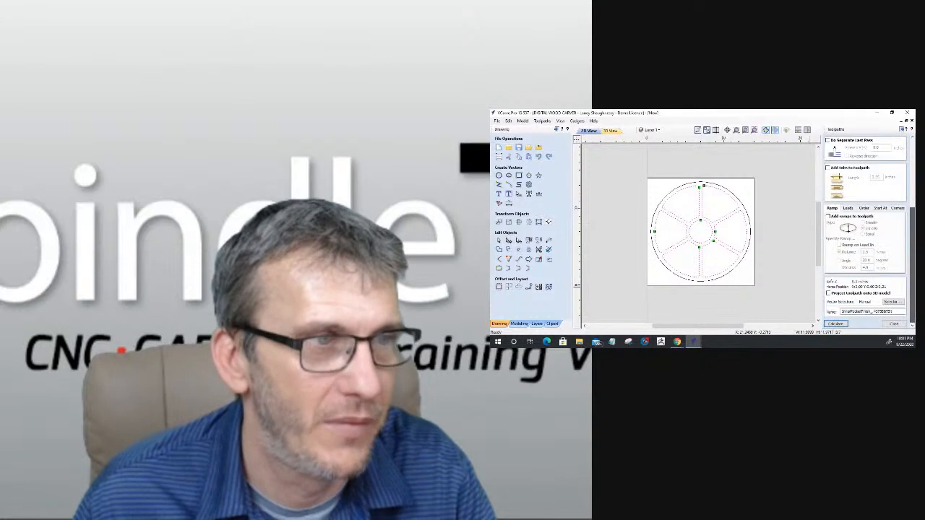
pyautogui.click(835, 324)
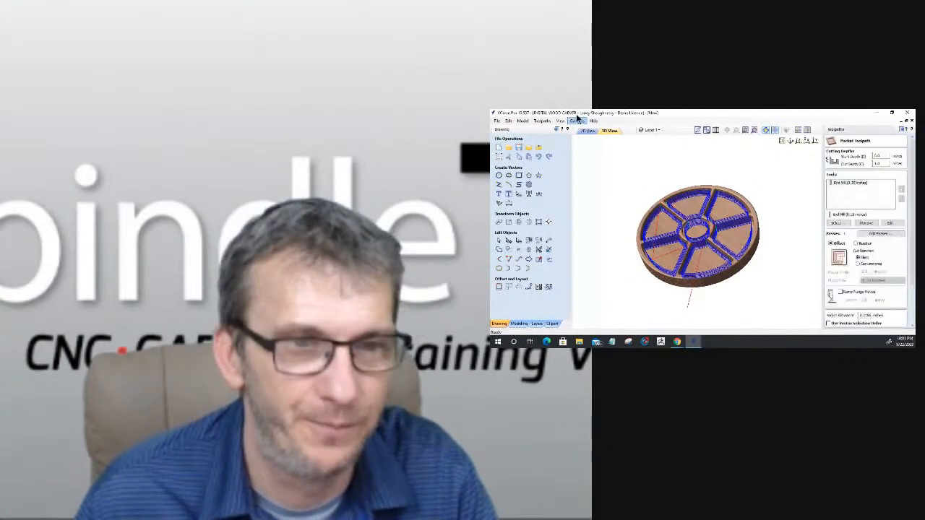
pyautogui.click(587, 131)
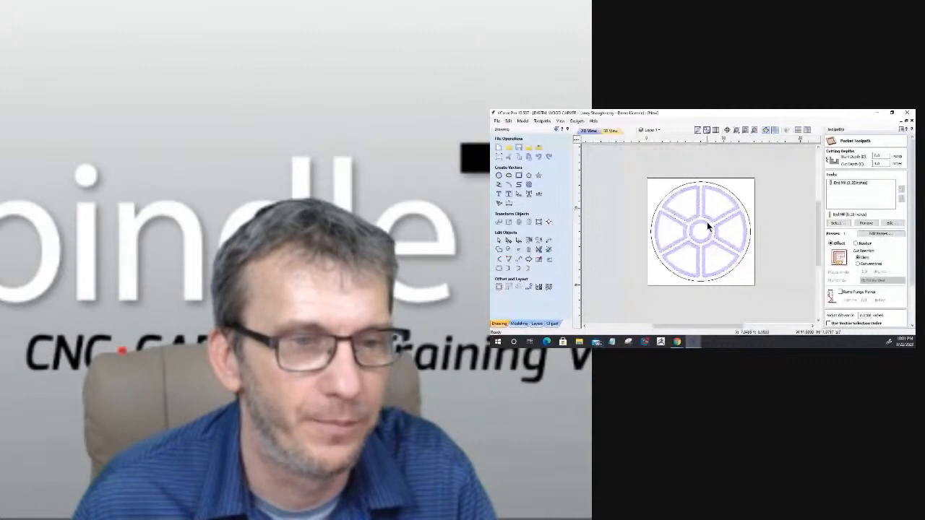
pyautogui.click(825, 320)
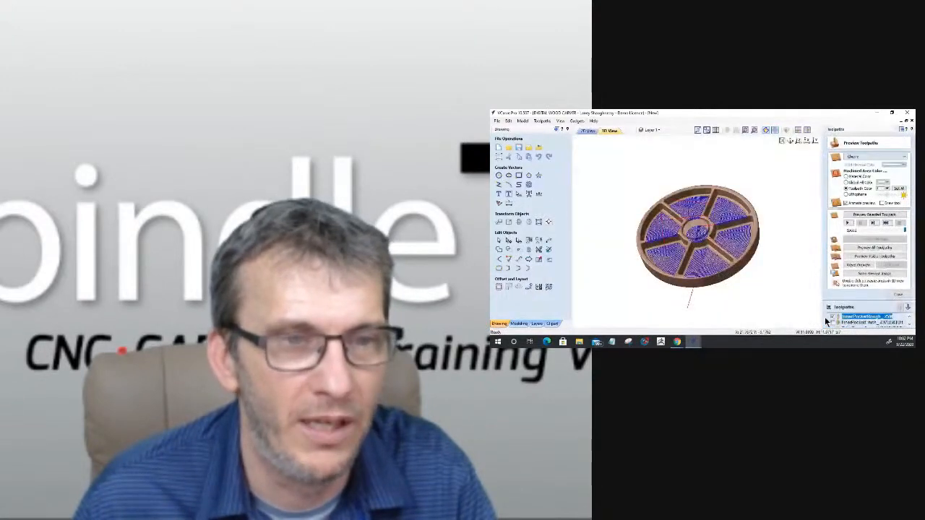
# Display the InnerPocketFinish_.4375B&TBit toolpath as well, preview the visible toolpaths, and examine the tray's centre and rim in 3D
pyautogui.click(833, 322)
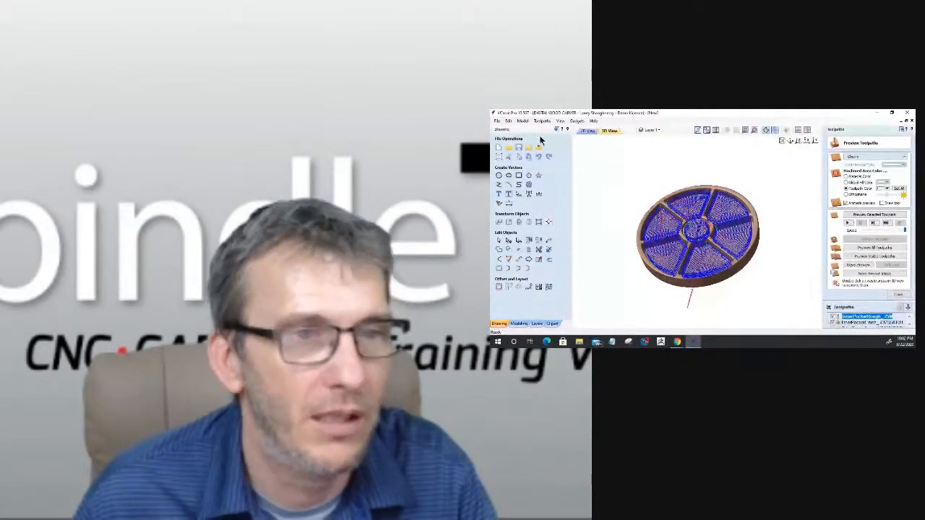
pyautogui.click(872, 256)
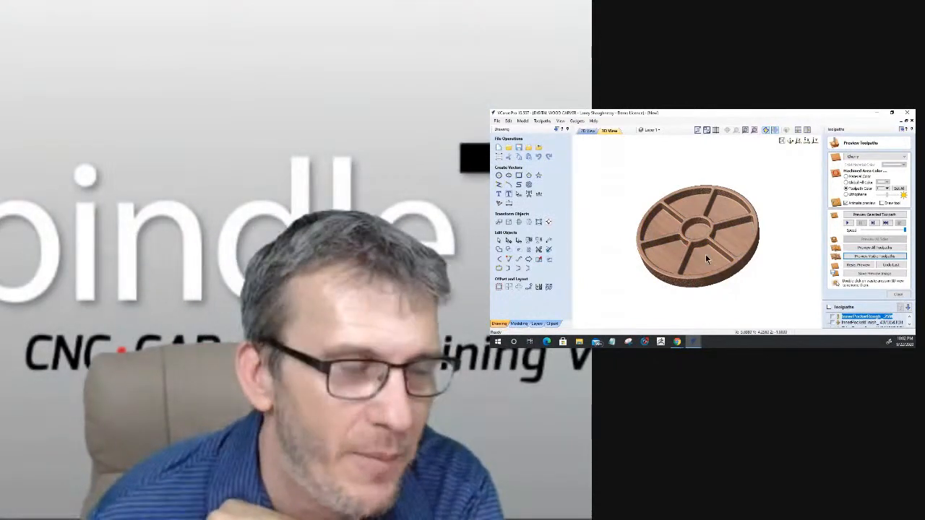
pyautogui.moveTo(687, 280); pyautogui.dragTo(705, 252)
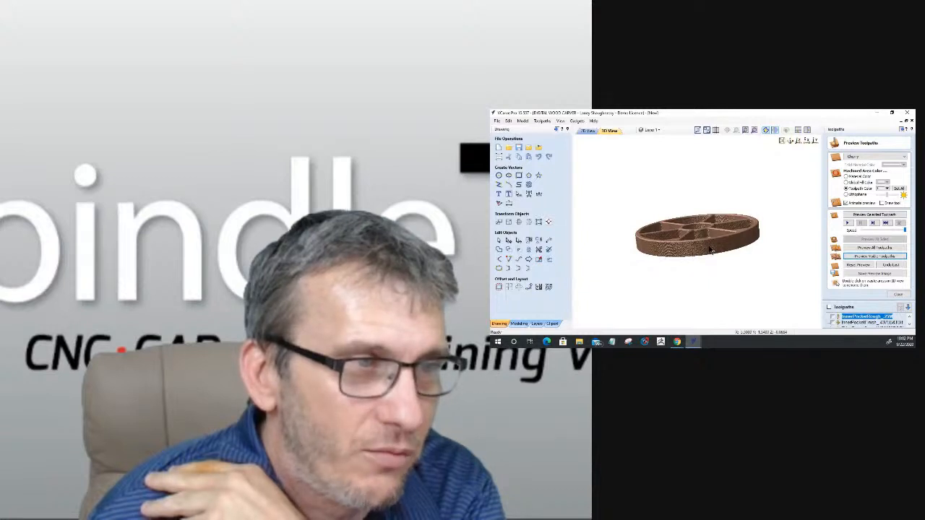
pyautogui.moveTo(663, 276); pyautogui.dragTo(719, 249)
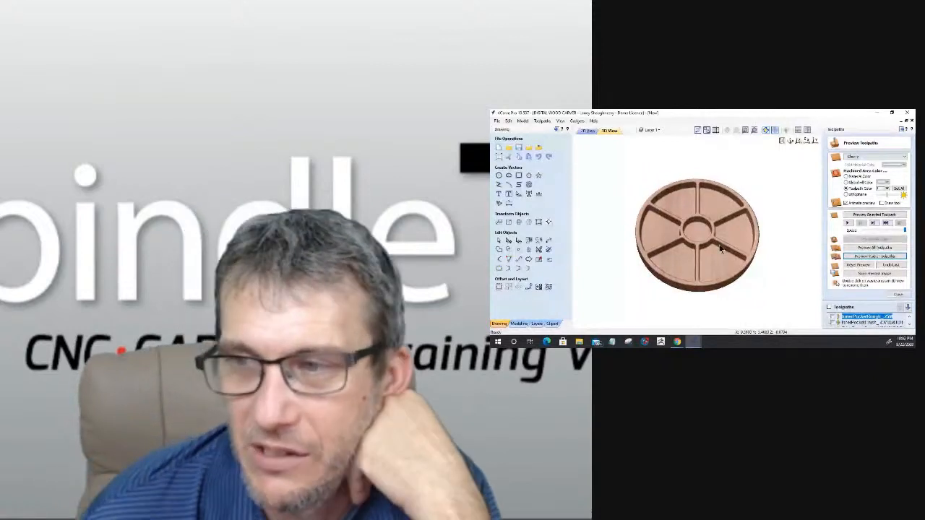